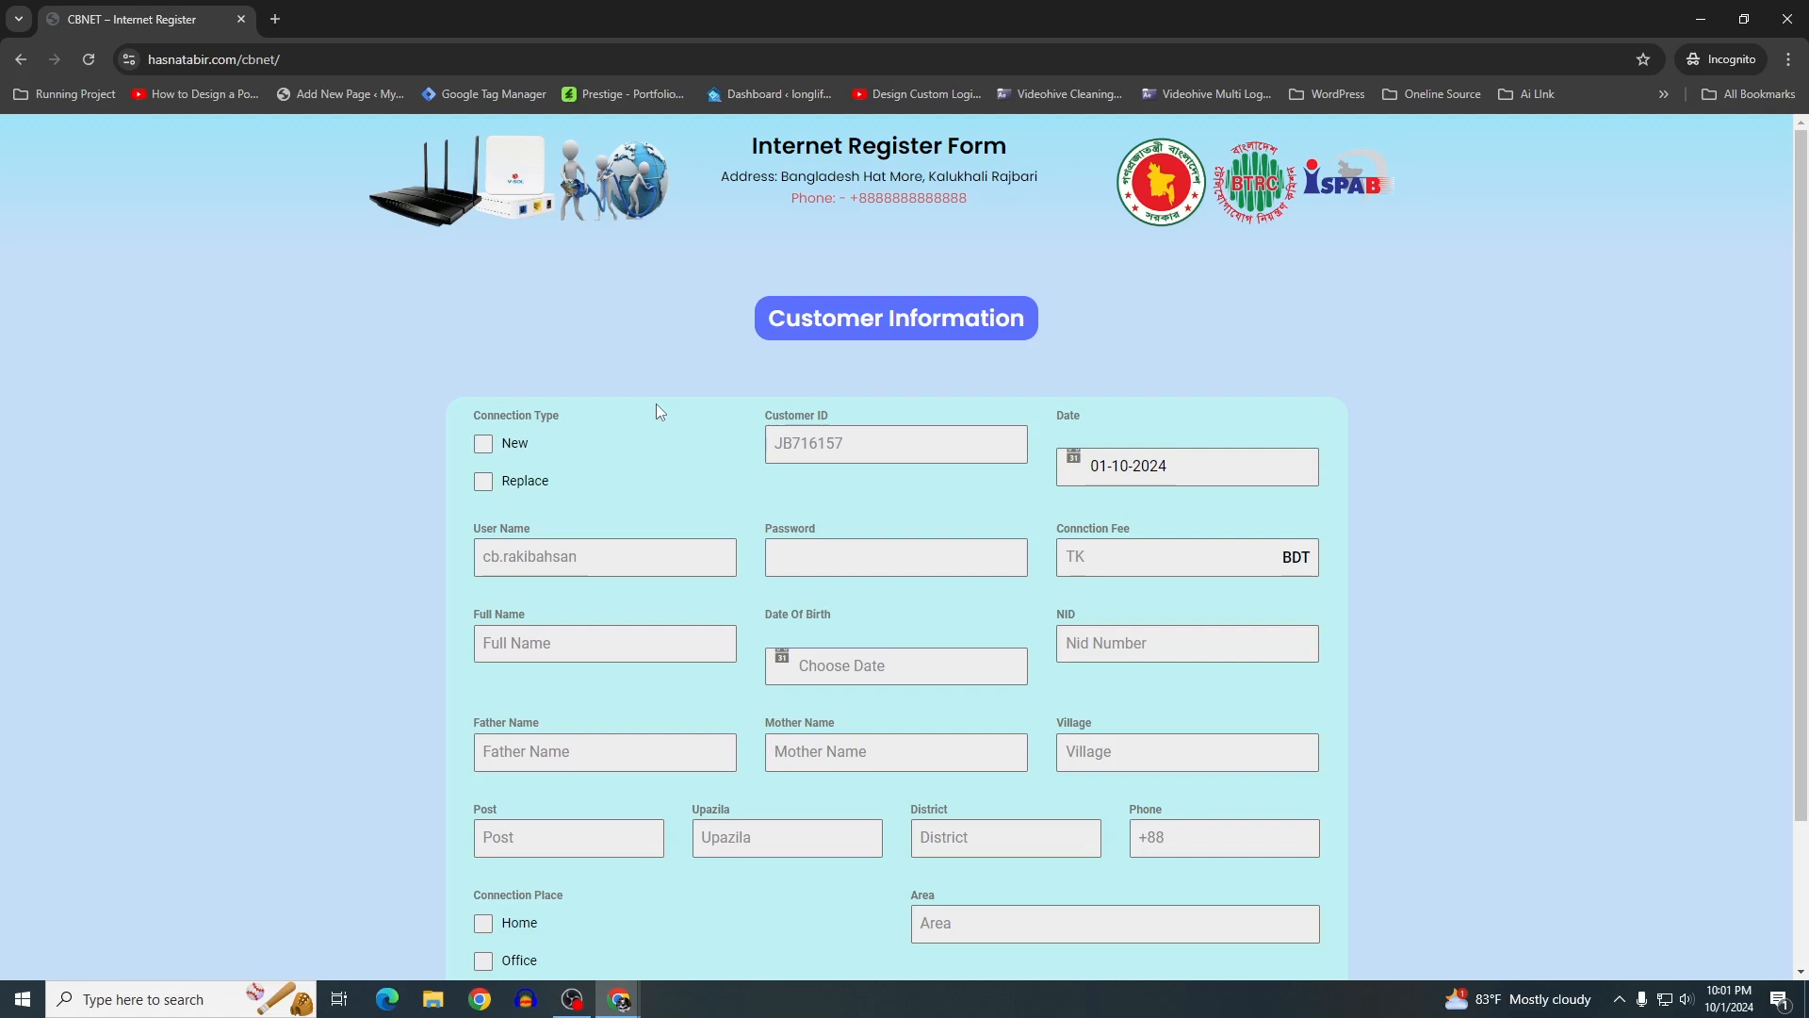
Select New as the connection type and enter the Customer ID
scroll(556, 439, down, 2)
scroll(569, 445, up, 2)
drag(487, 414, 550, 411)
click(549, 413)
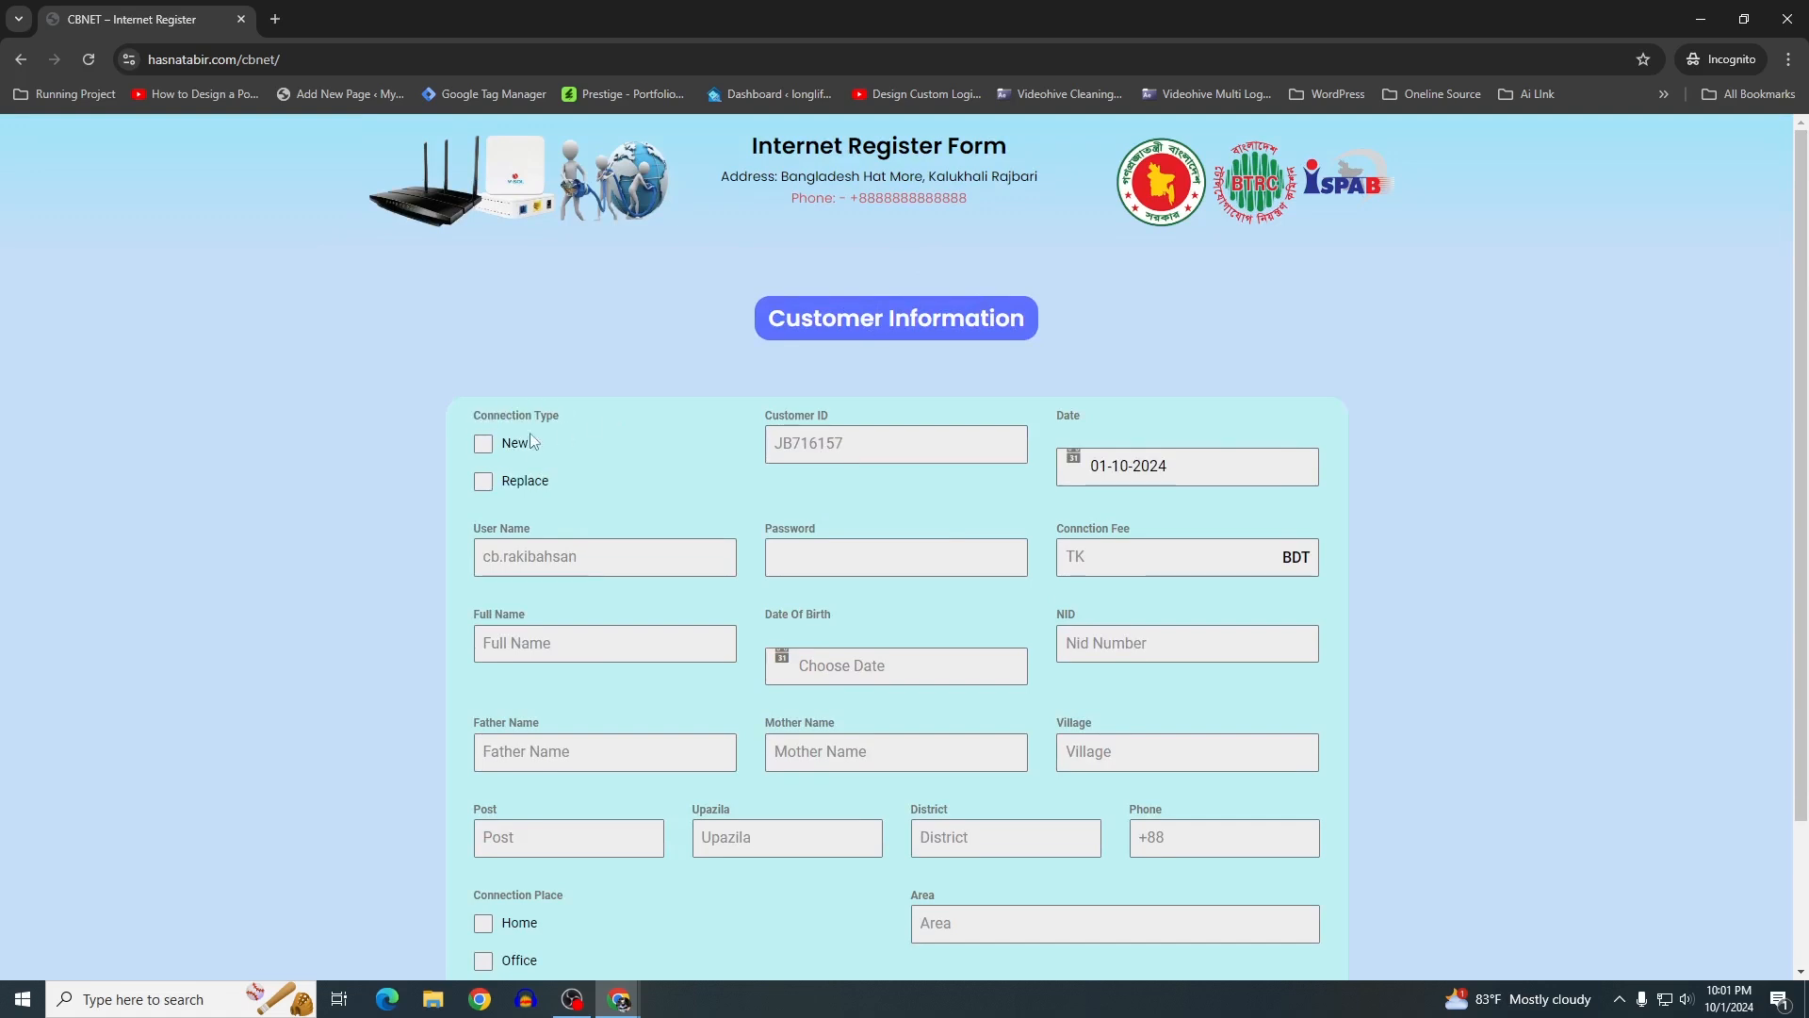
click(478, 448)
click(917, 447)
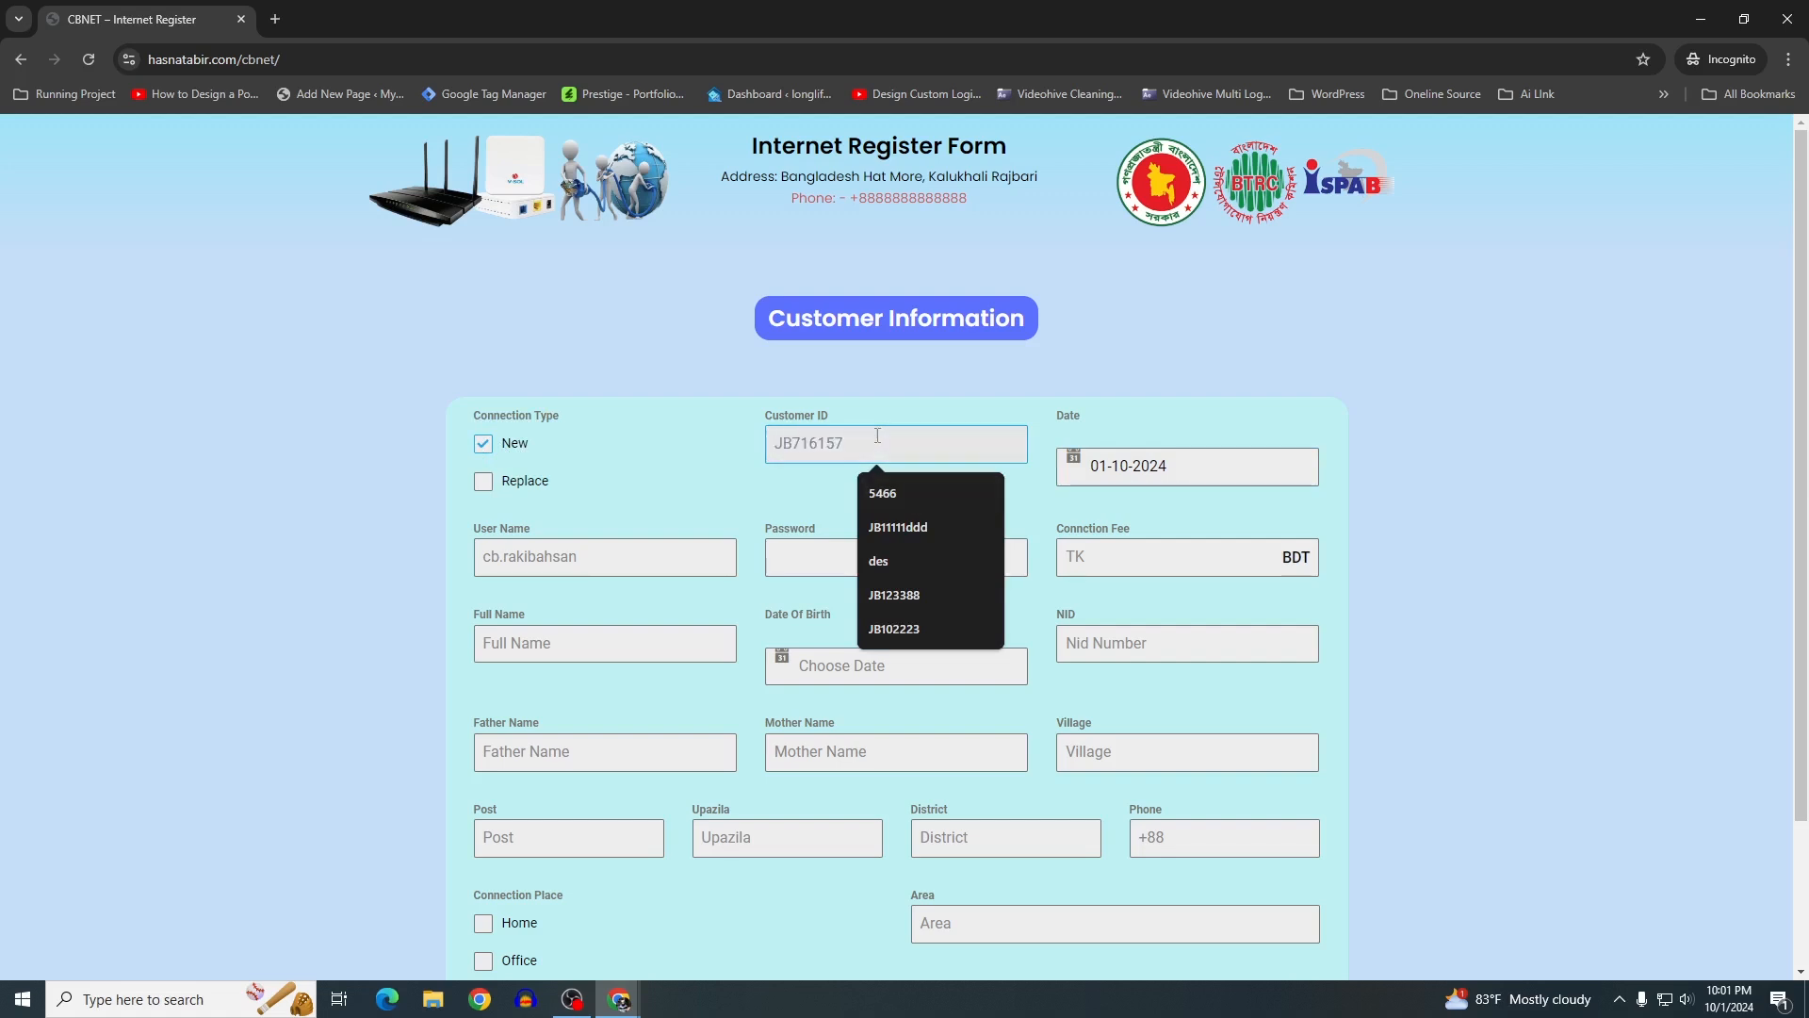
text(Jb1122544)
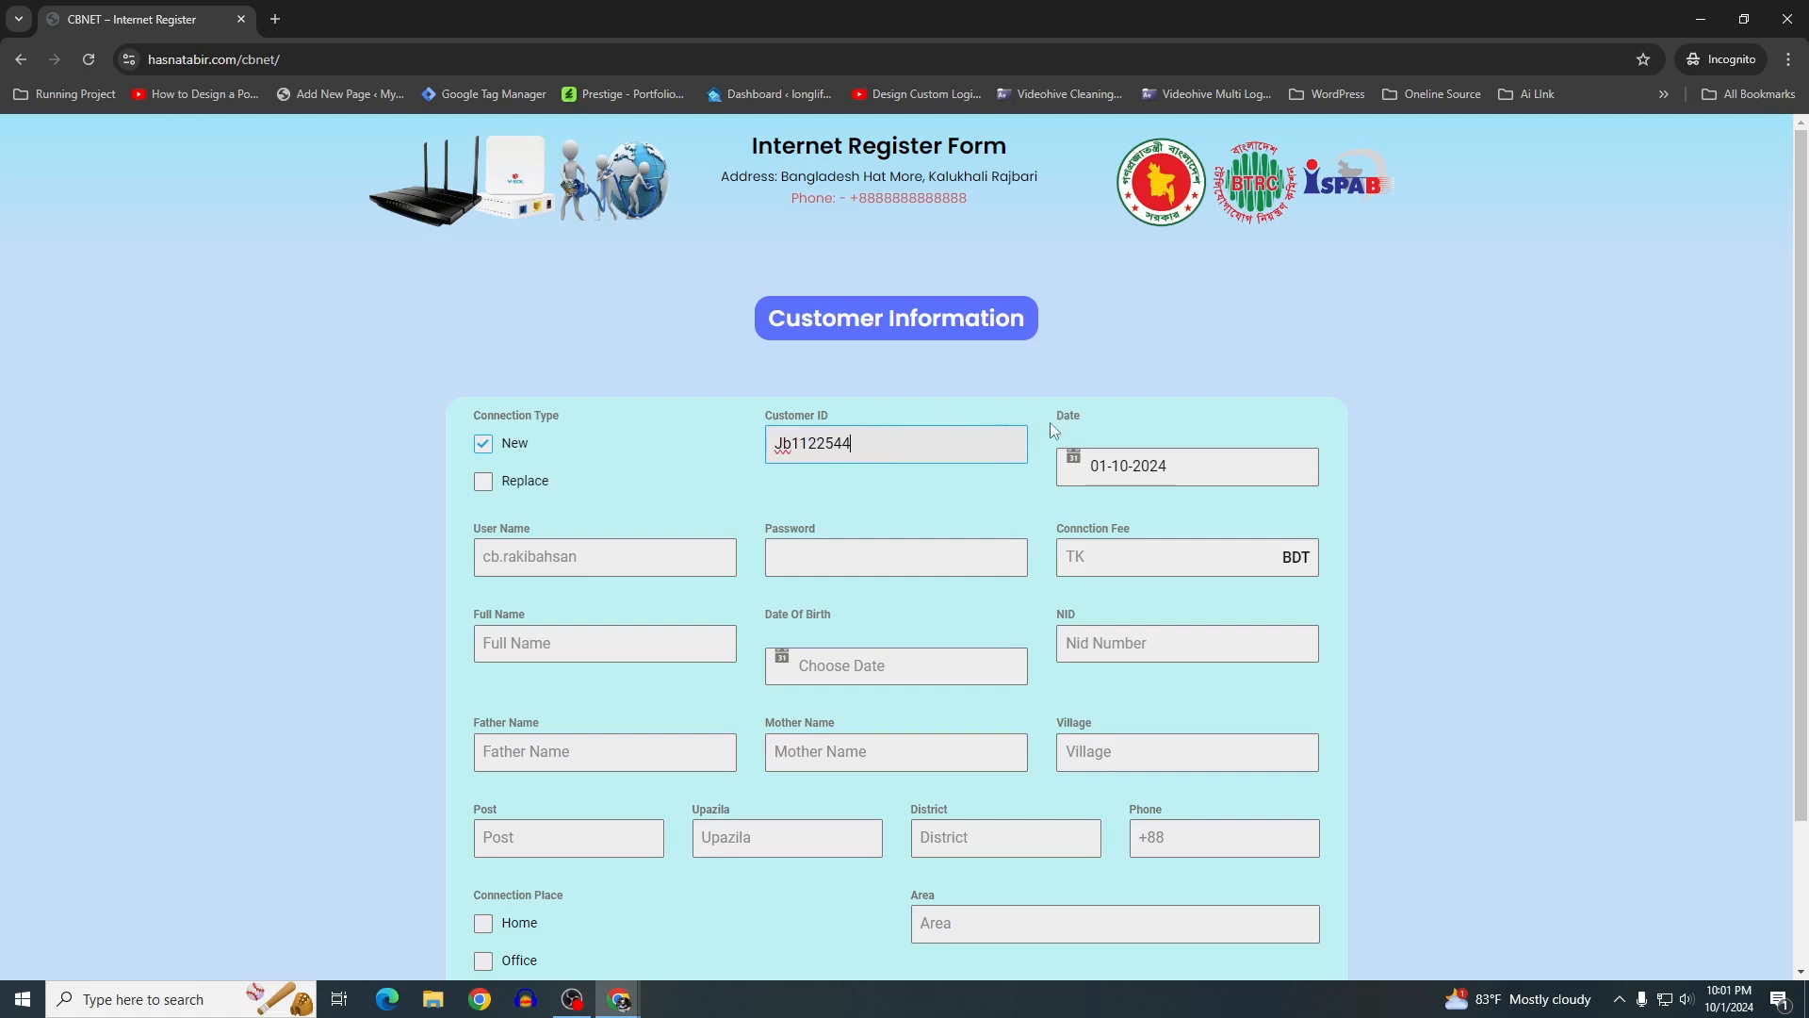
click(1176, 469)
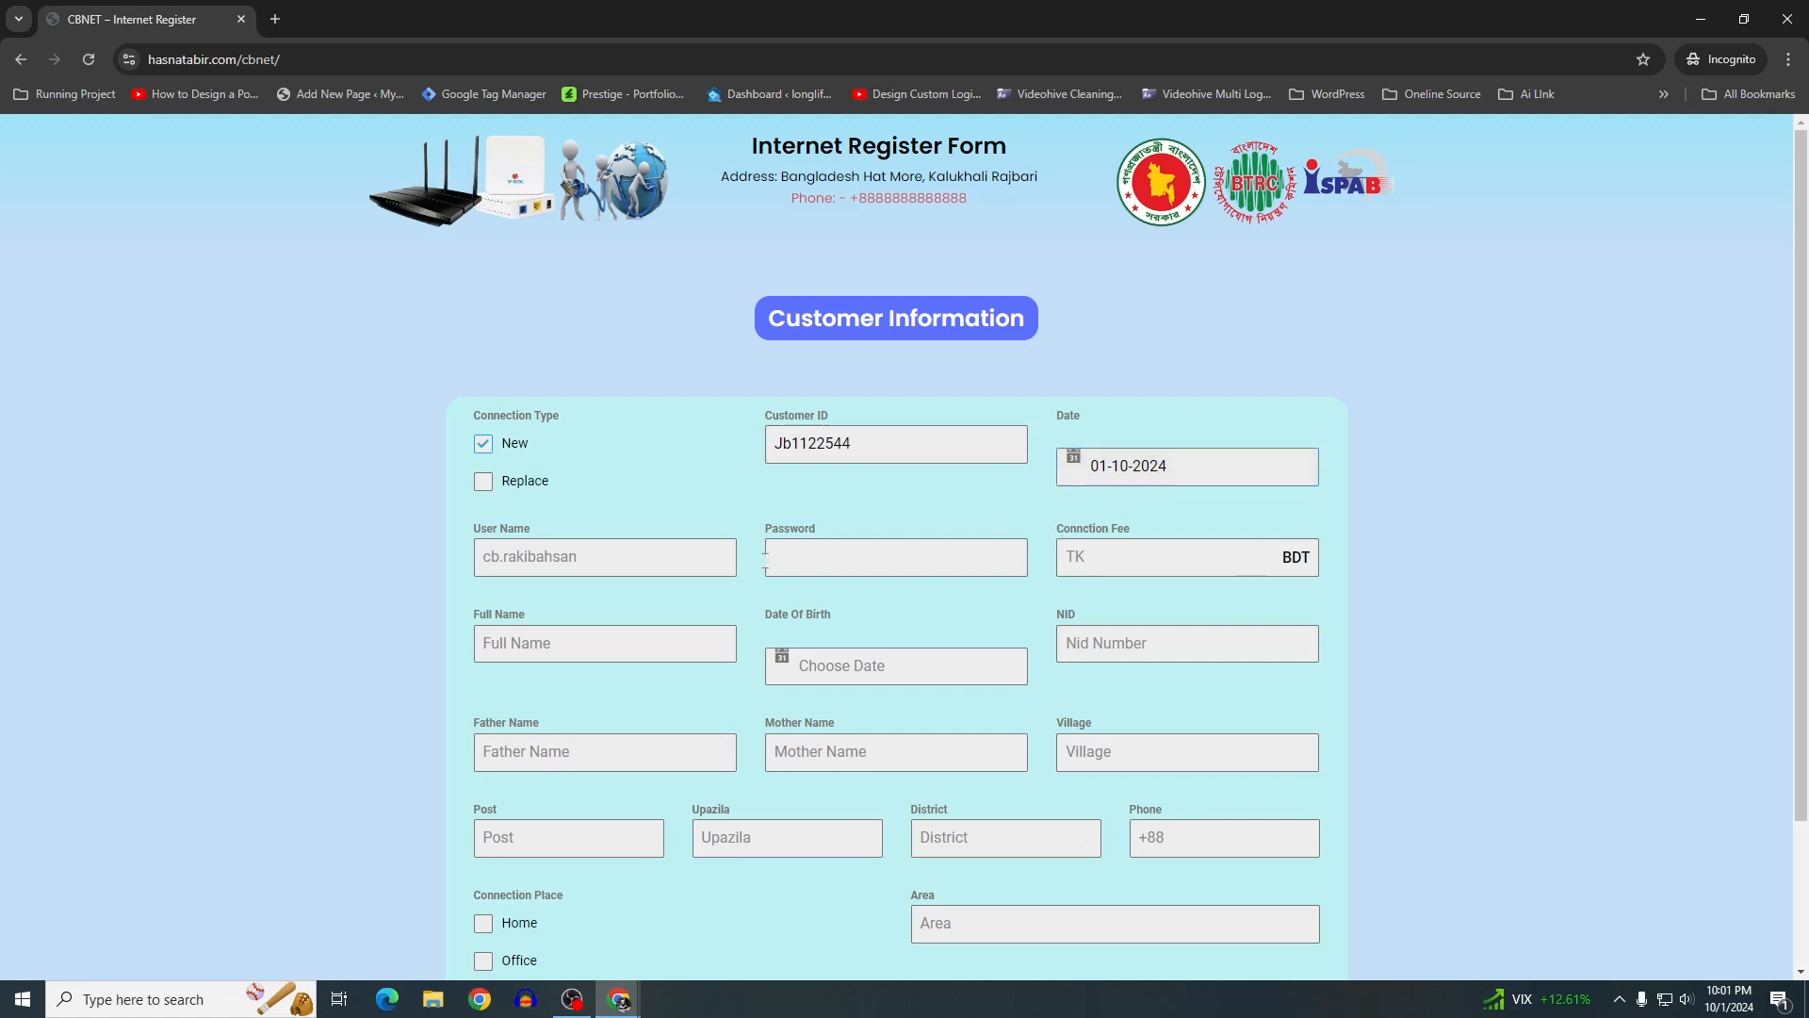
Enter the user name, the account password and a 1000 BDT connection fee
drag(473, 528, 566, 537)
click(402, 512)
click(566, 557)
click(426, 545)
click(504, 553)
text(cb.rakib)
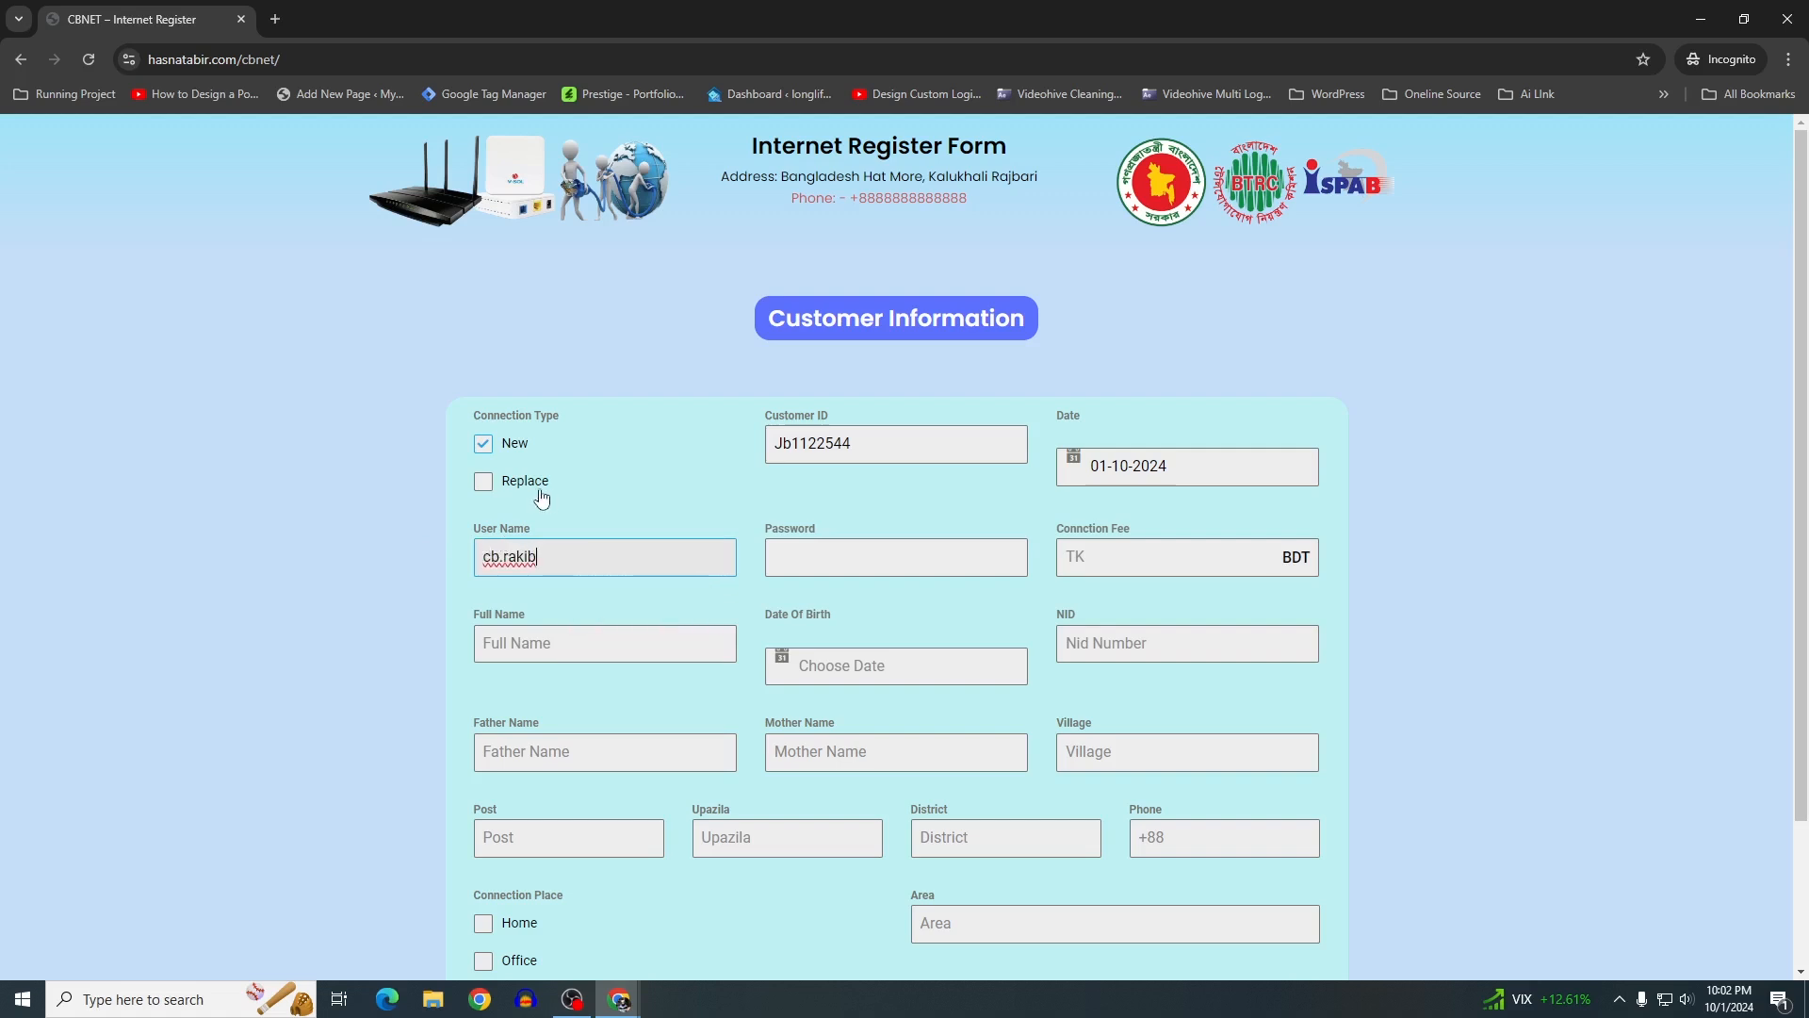
click(807, 559)
text(1234)
click(1079, 558)
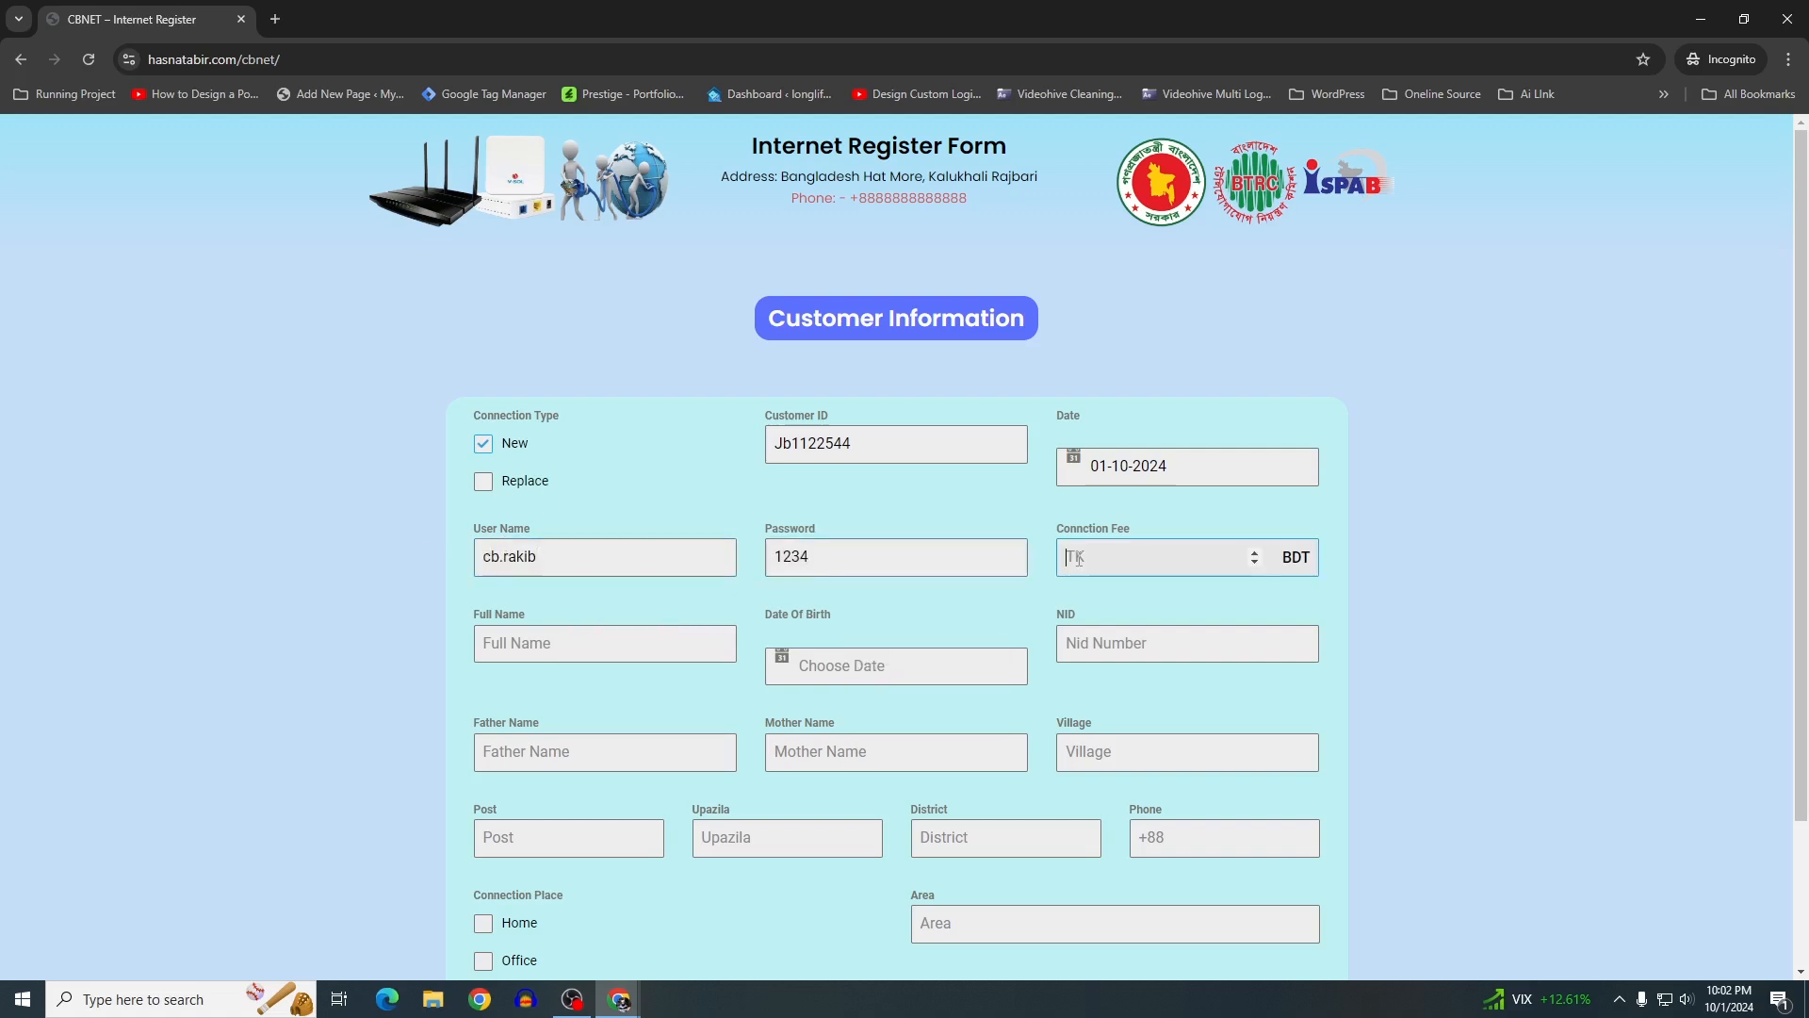
text(1000)
Enter the customer's full name, pick 01-03-2024 as date of birth, and add the NID number
scroll(717, 499, down, 2)
click(565, 463)
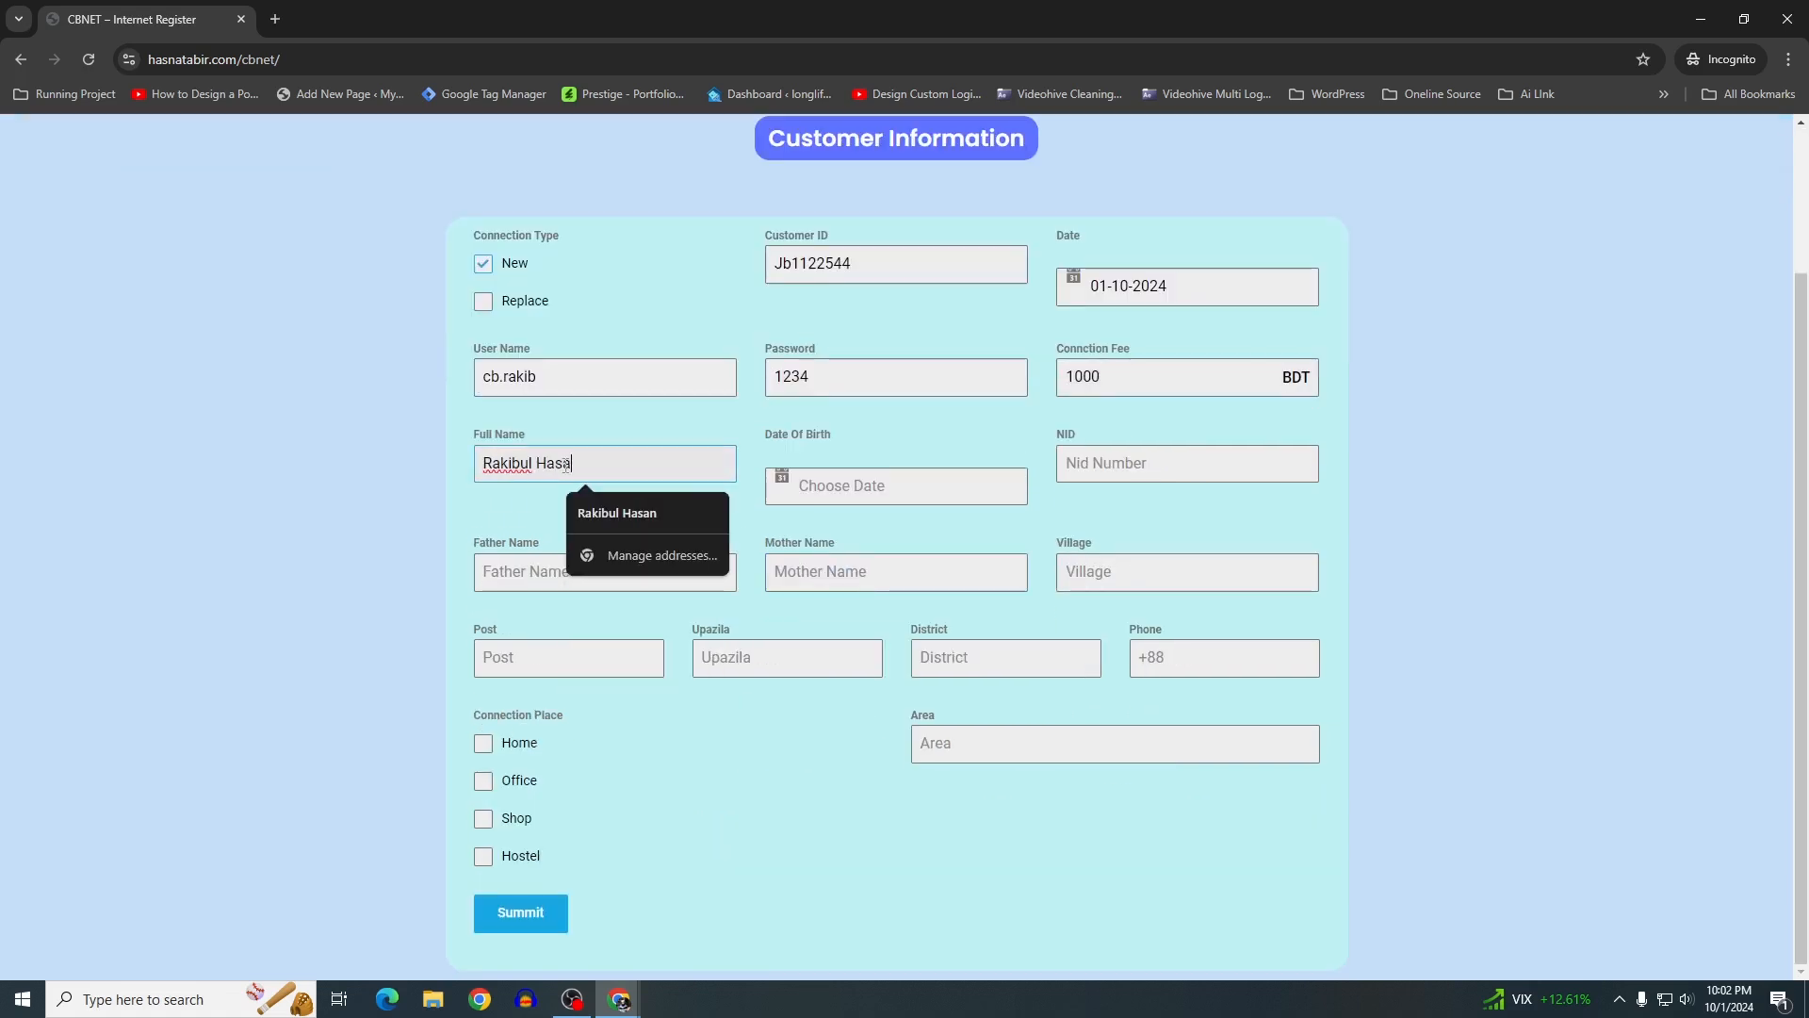
click(867, 486)
scroll(875, 539, up, 7)
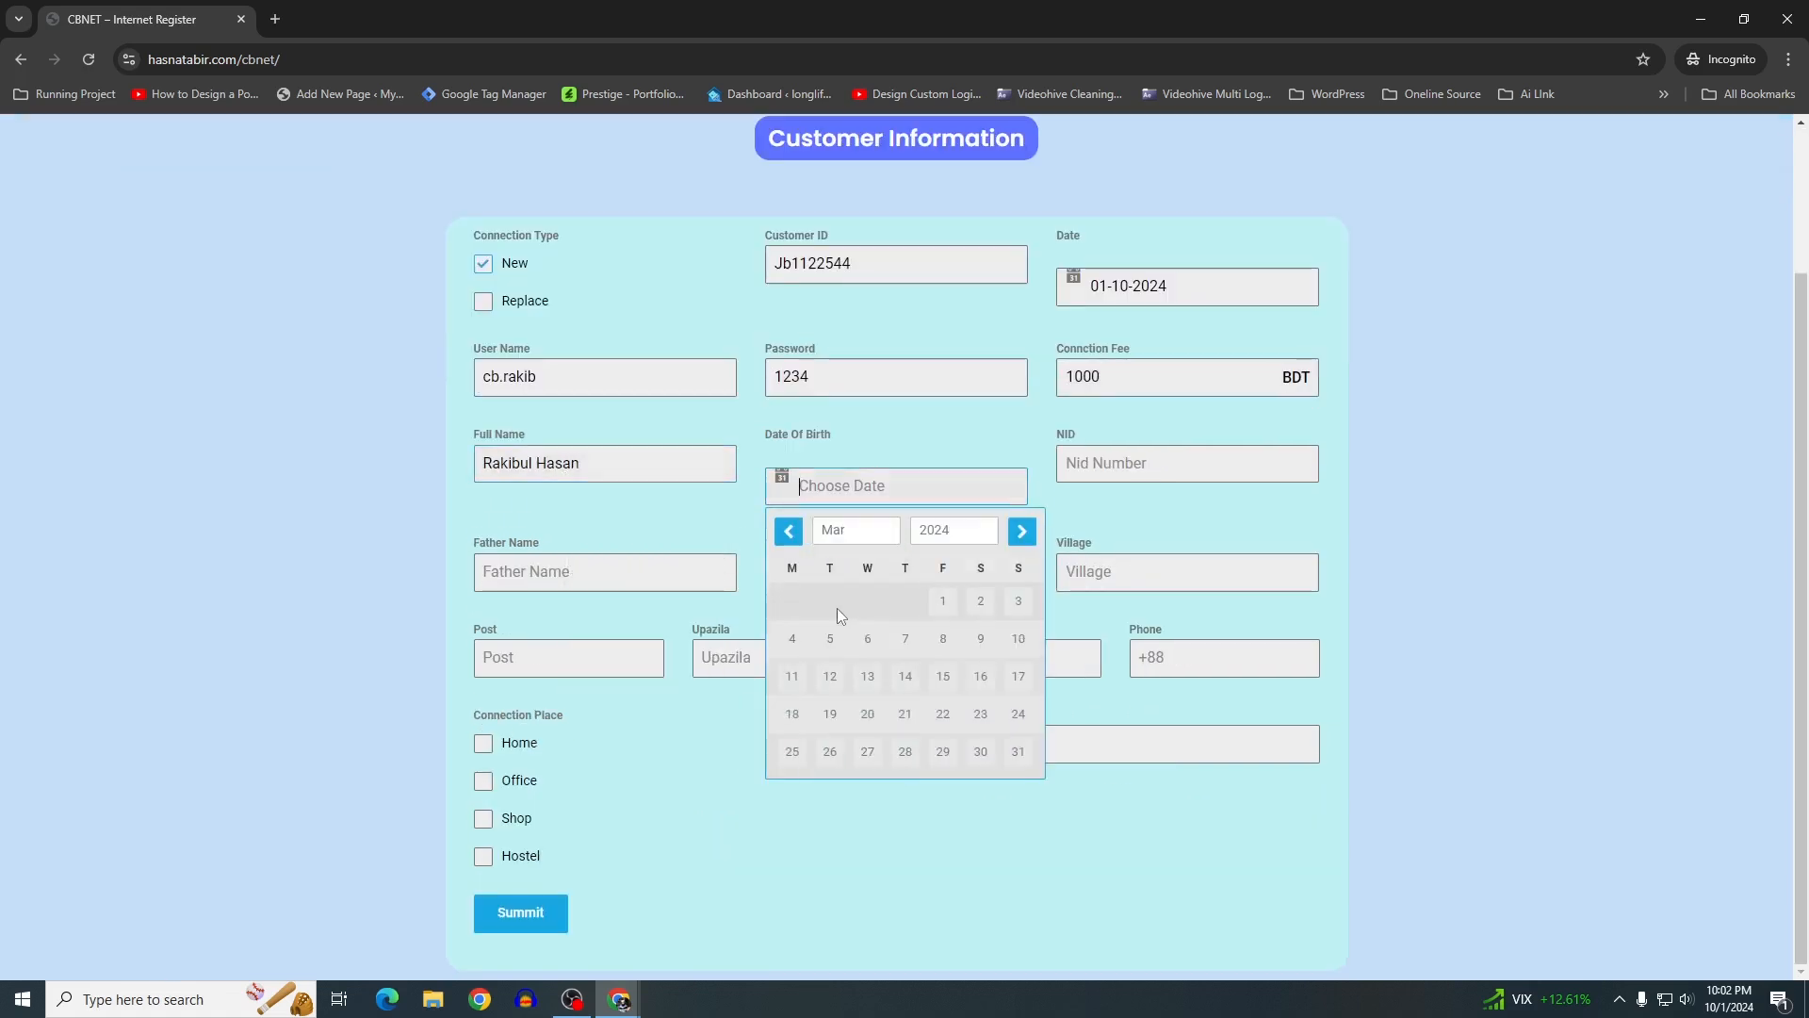
click(942, 600)
click(1076, 465)
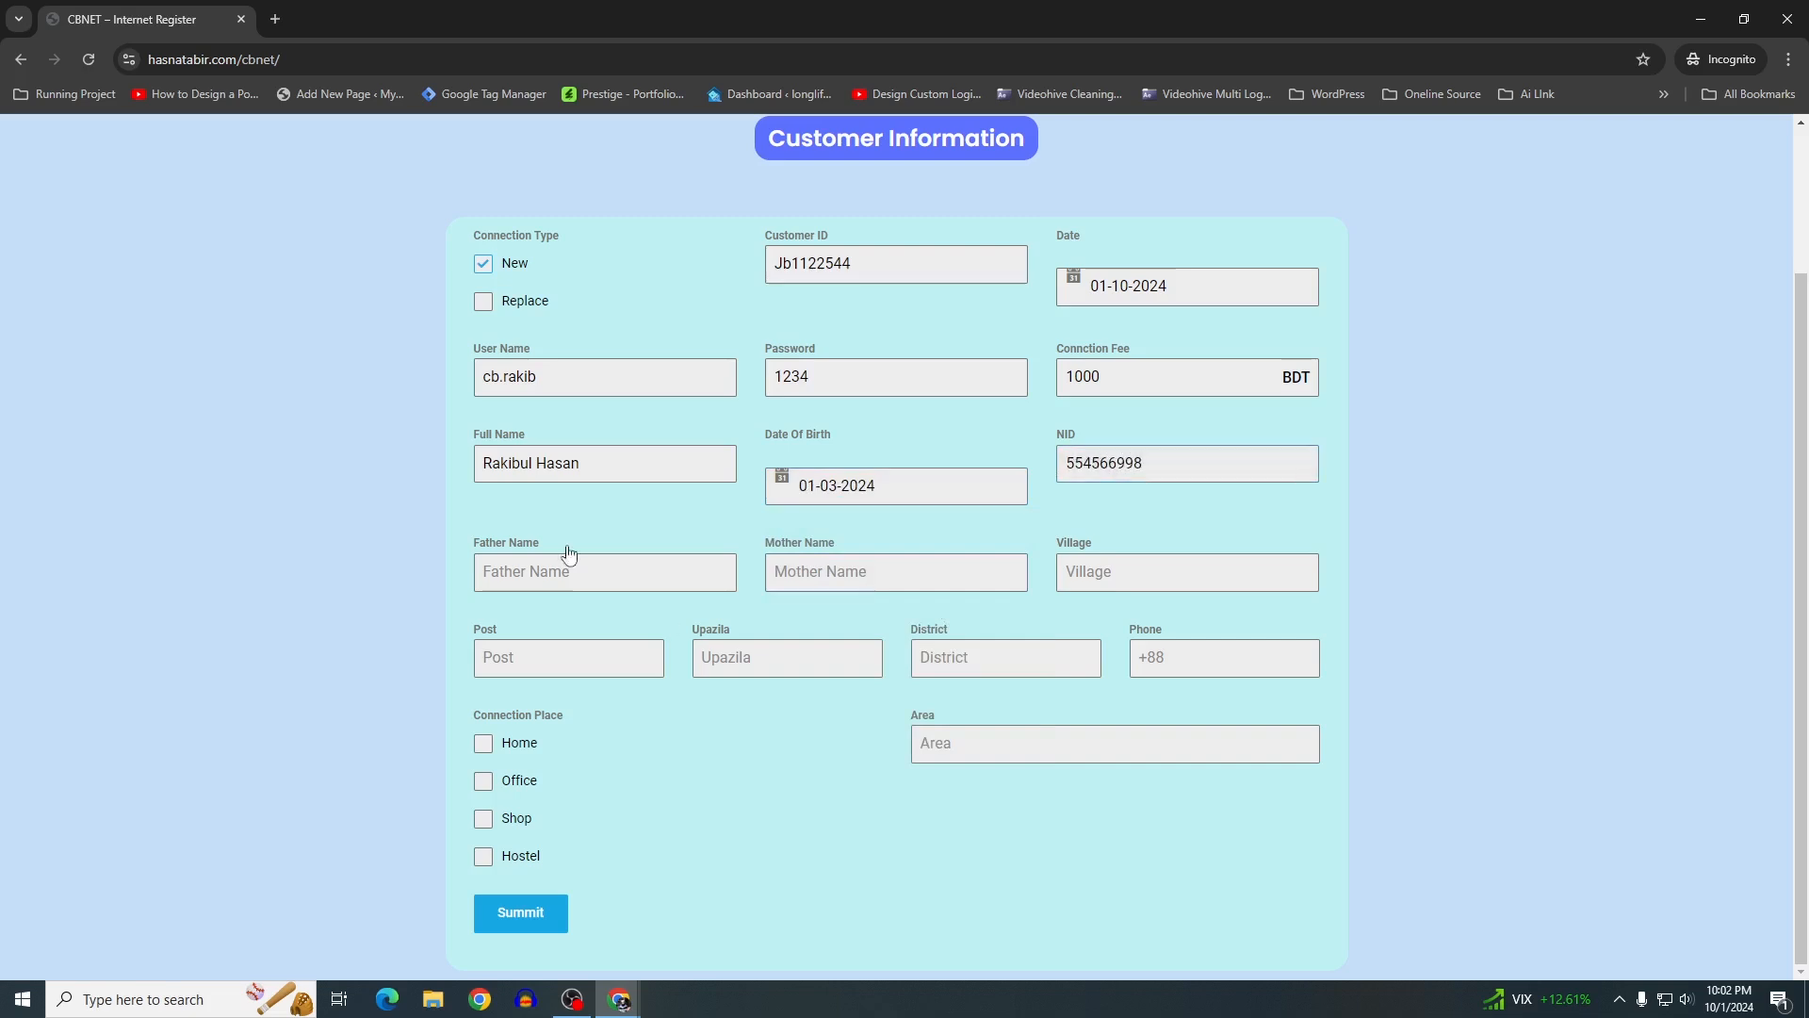
Fill in the father's and mother's names, the village and the post office
click(543, 572)
click(810, 572)
text(Fatema)
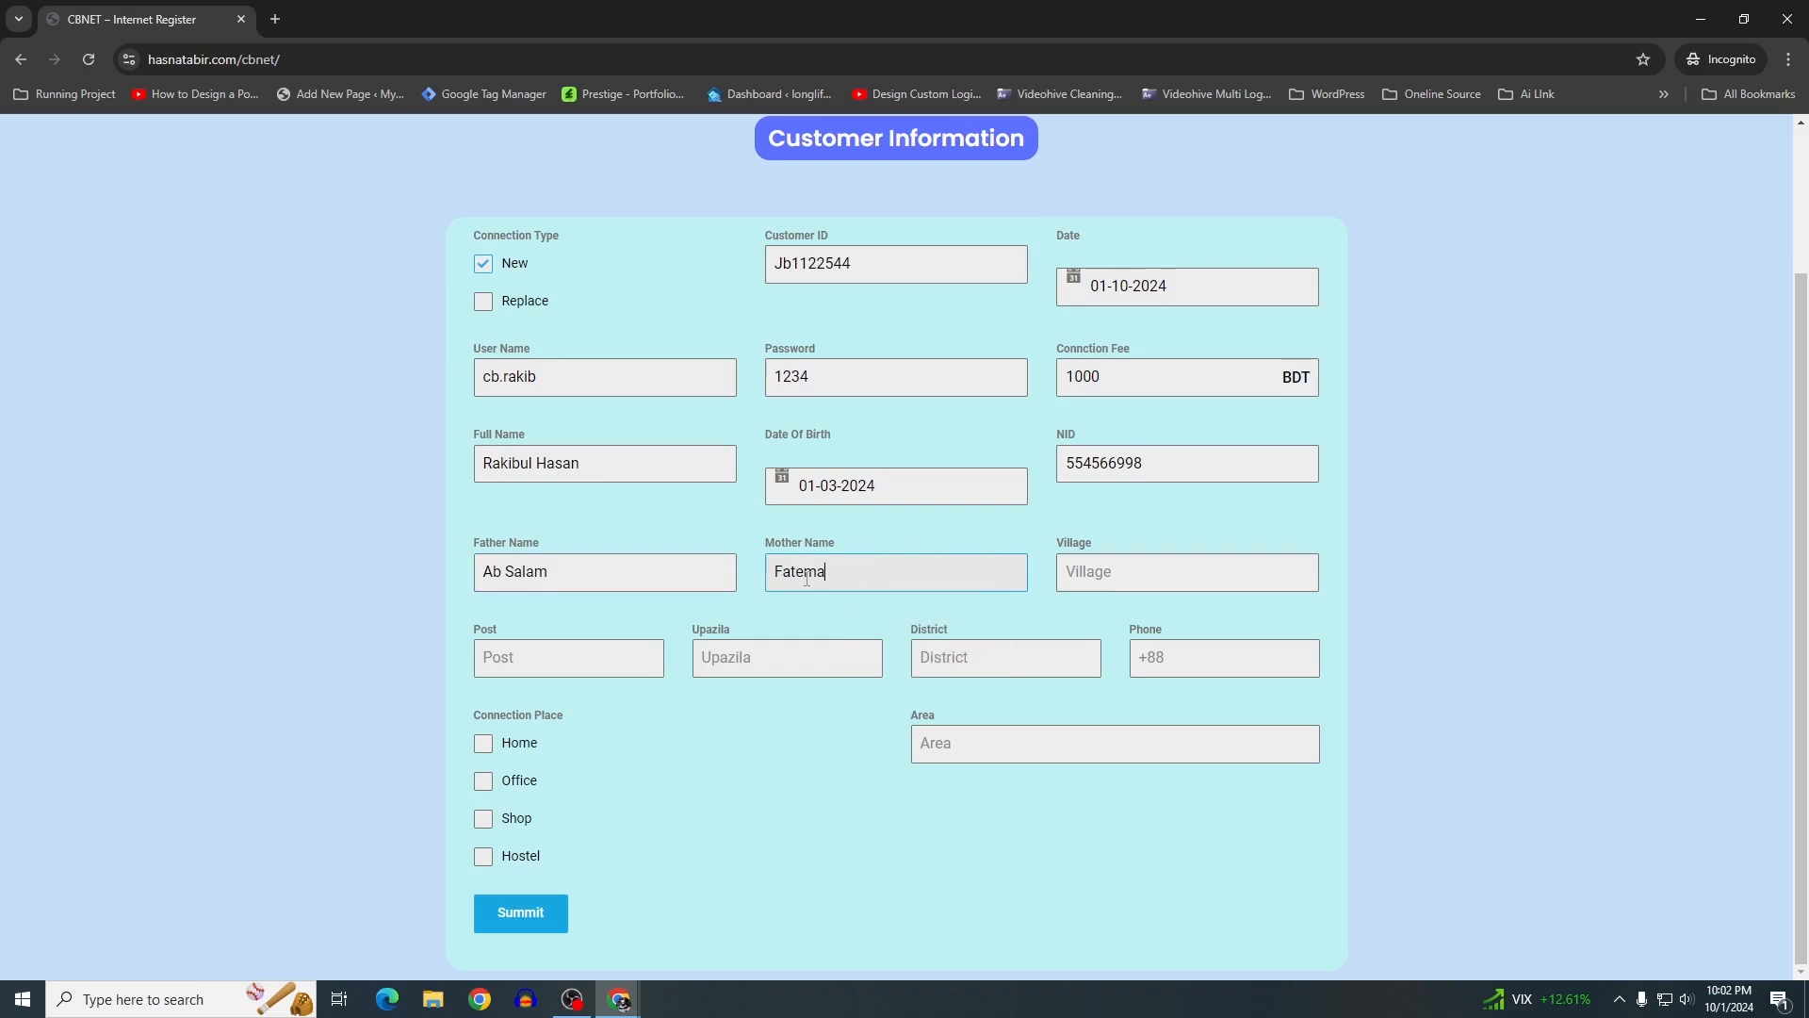
click(1128, 580)
text(cb)
click(522, 659)
text(Pathbaria)
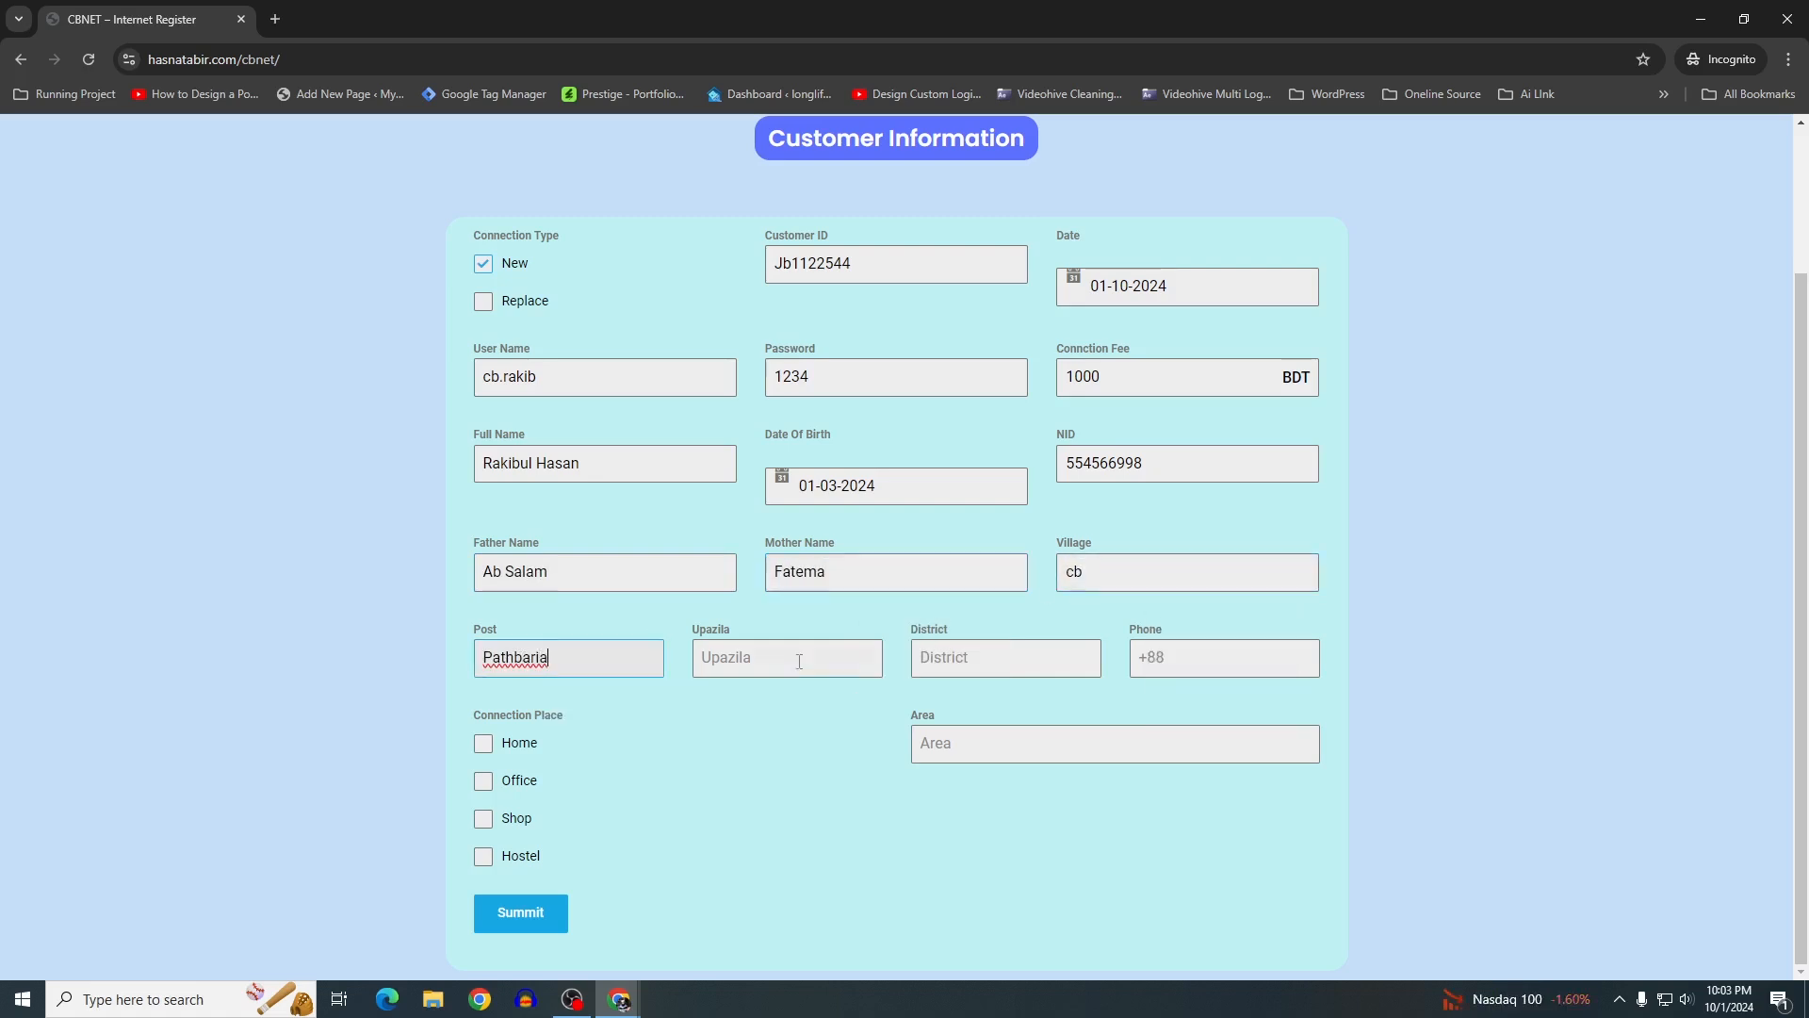
Fill in the upazila, district, phone number and area fields
click(798, 660)
text(pangsha)
click(1034, 660)
text(Rajbari)
click(1242, 663)
text(+80000)
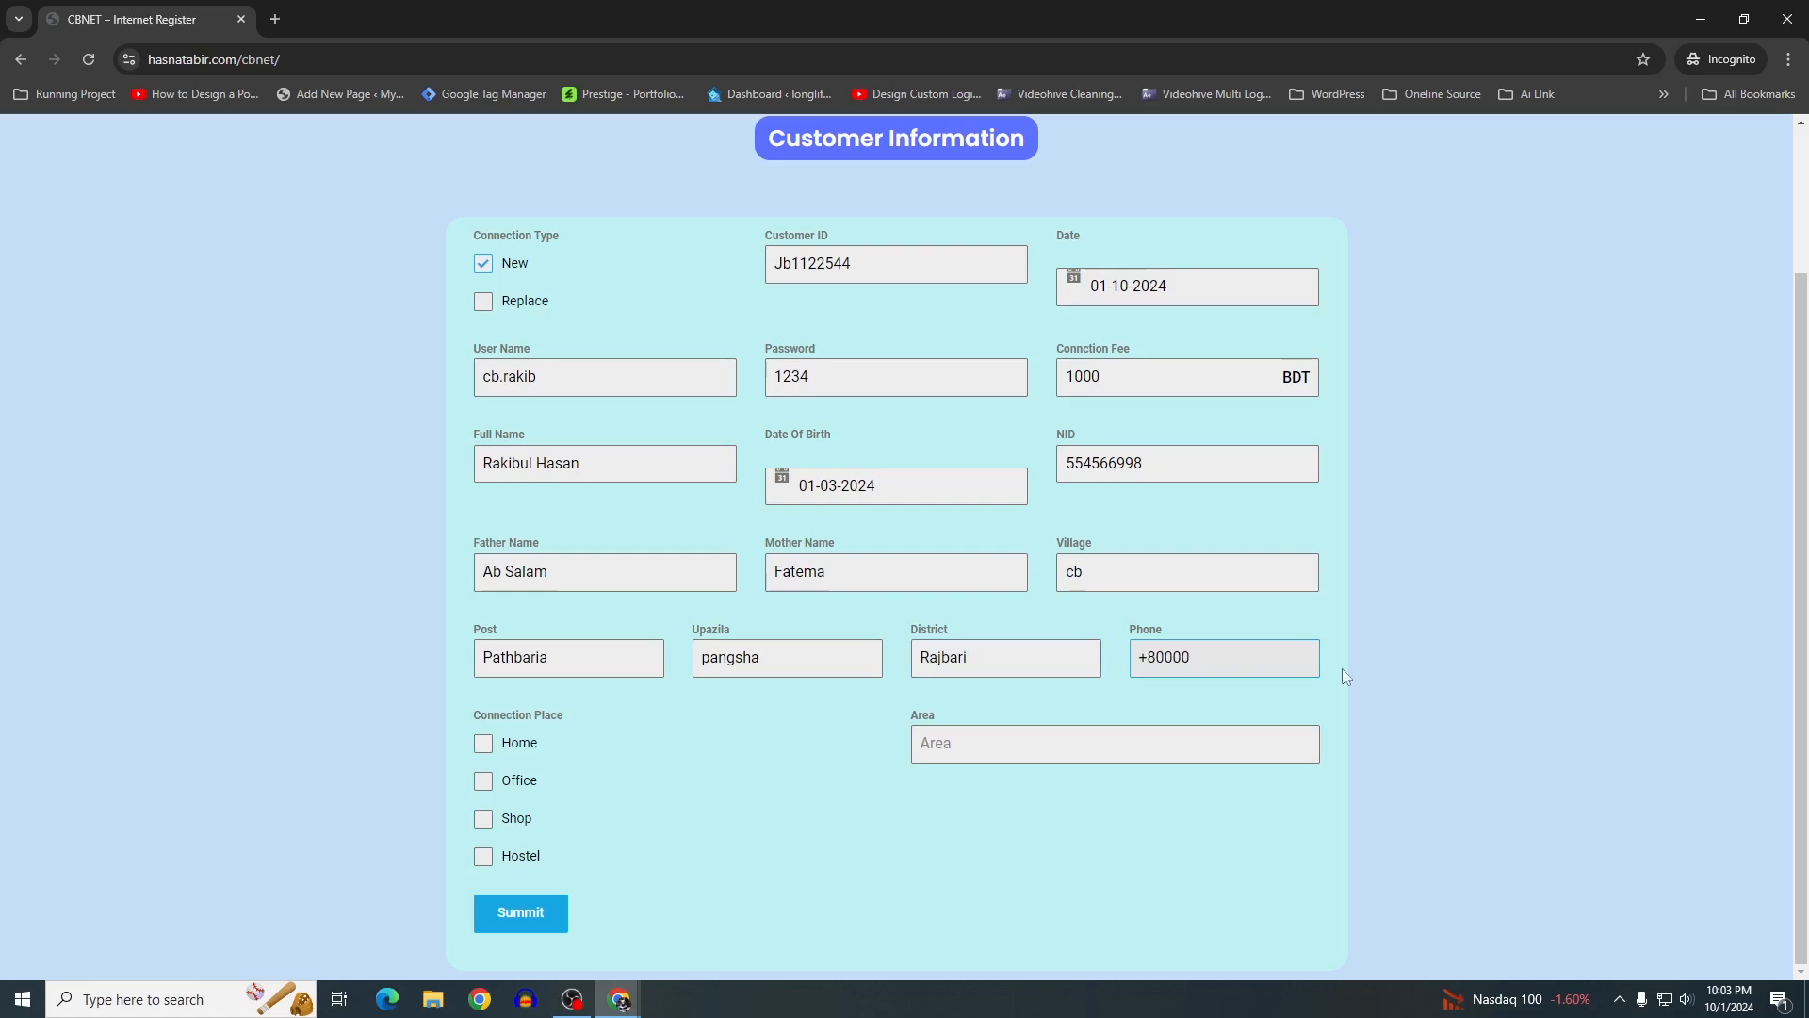
click(668, 747)
click(1043, 743)
text(dhaka)
Set the connection place to Home and look over the completed form
click(483, 748)
scroll(574, 602, up, 2)
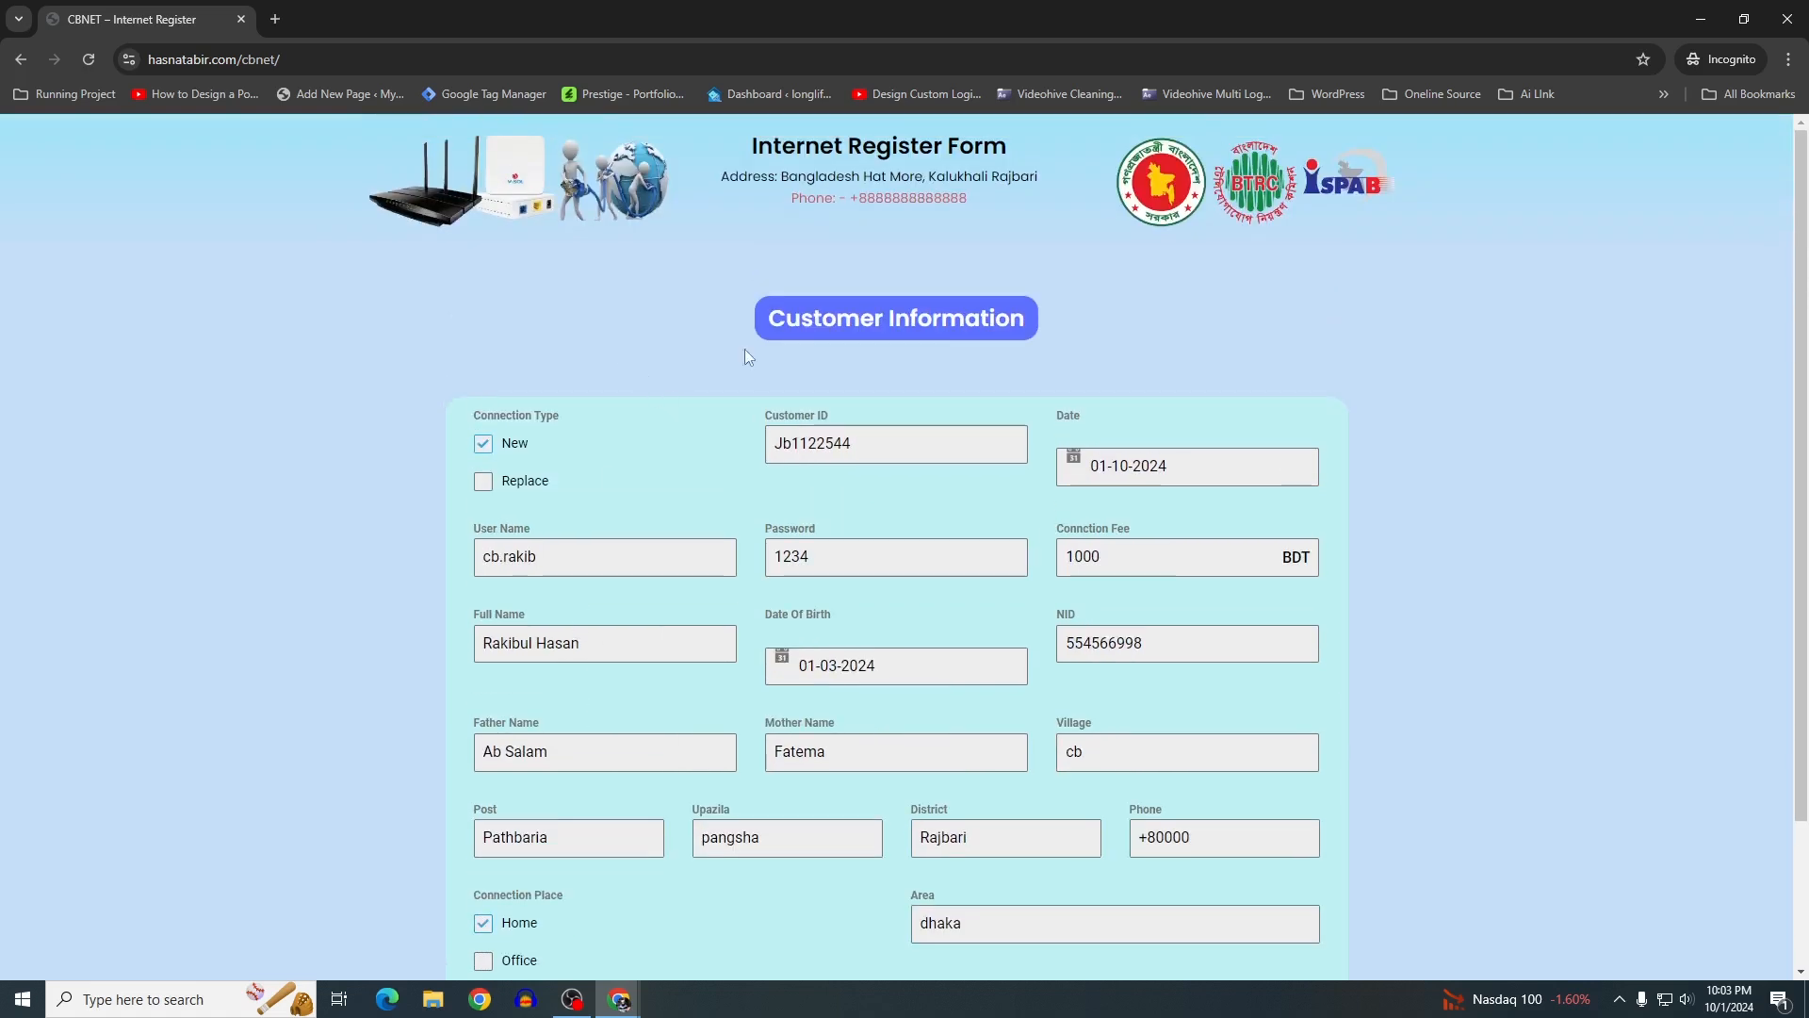
scroll(718, 382, down, 2)
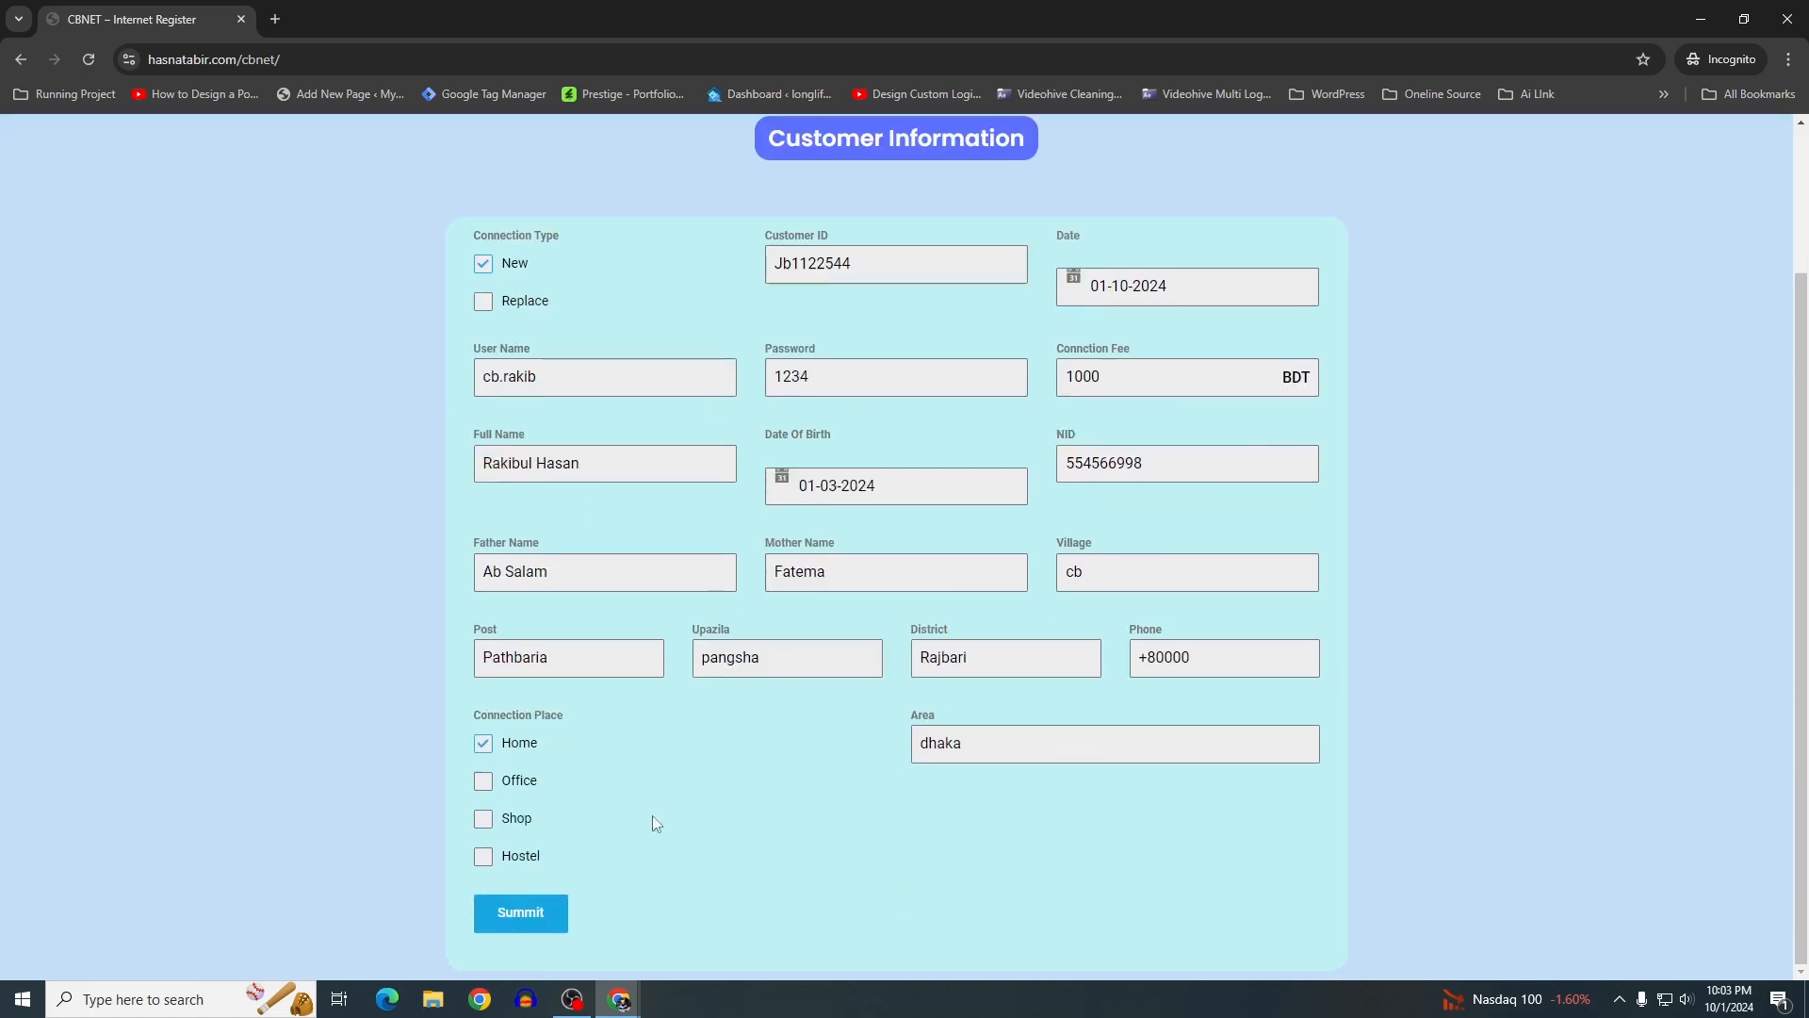
scroll(553, 533, up, 2)
scroll(622, 295, down, 2)
scroll(614, 307, up, 2)
scroll(614, 307, down, 2)
Submit the filled CBNET registration form
click(529, 910)
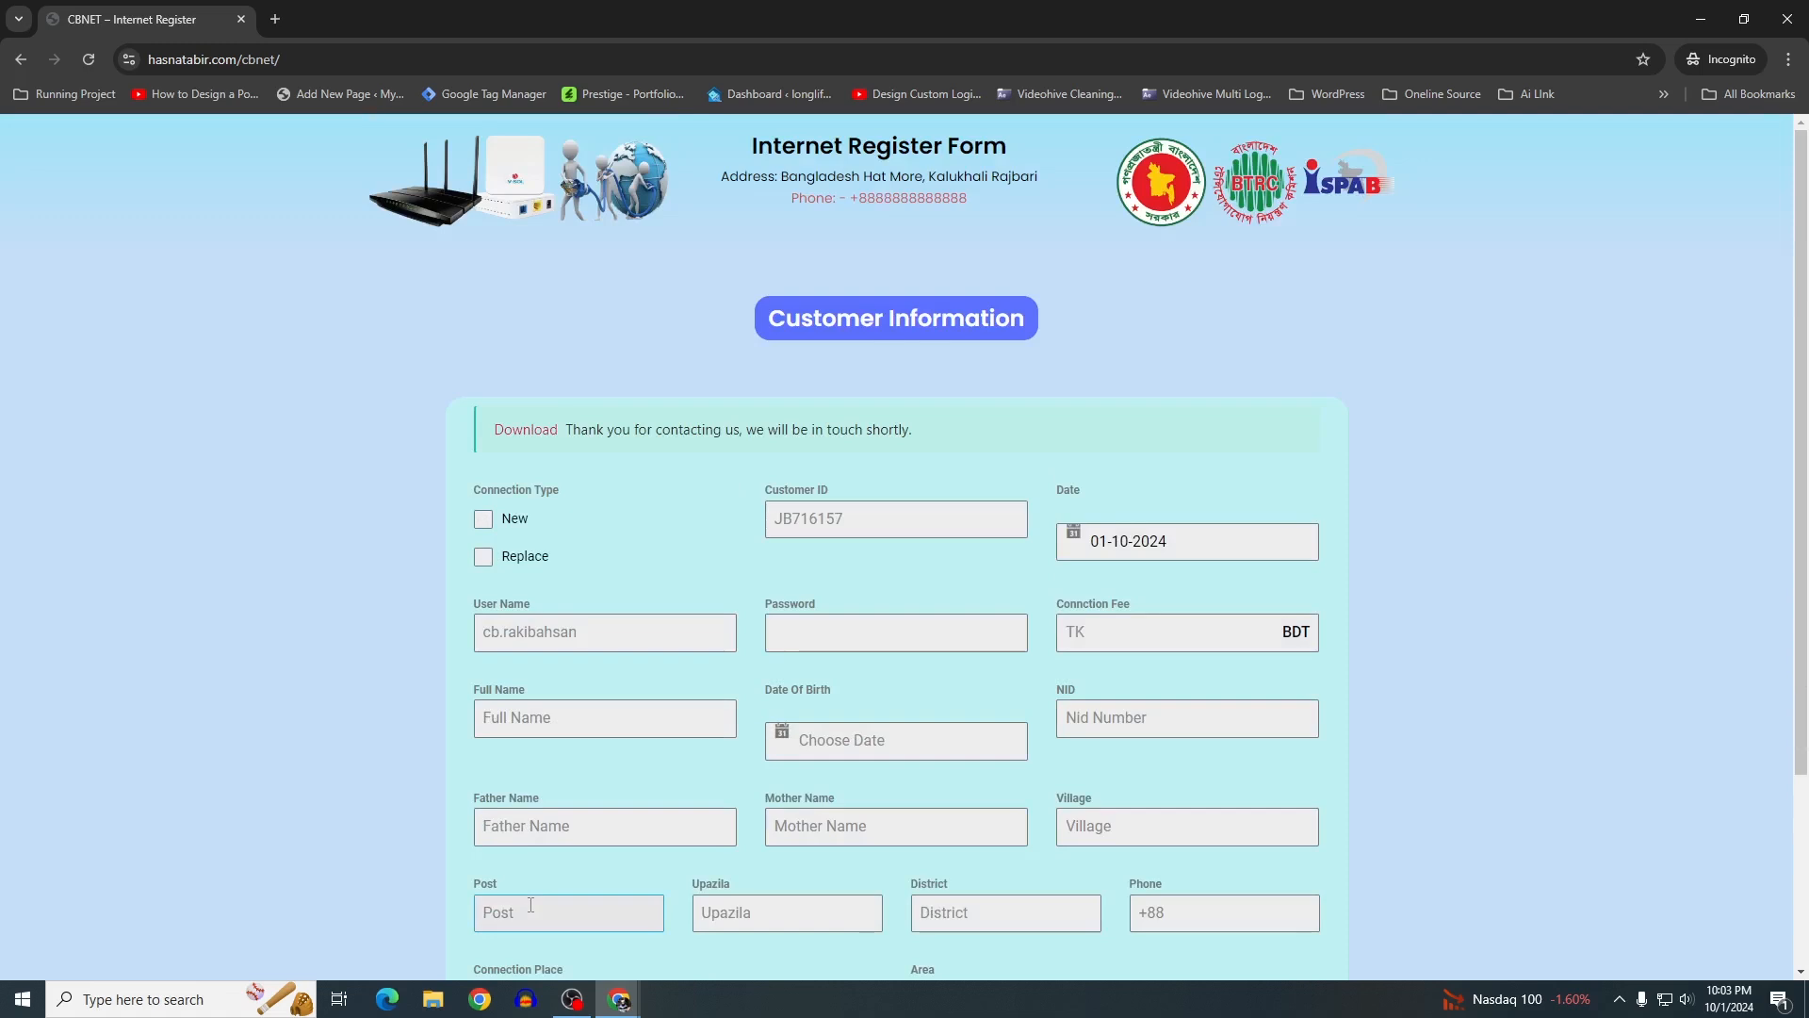
scroll(574, 743, down, 4)
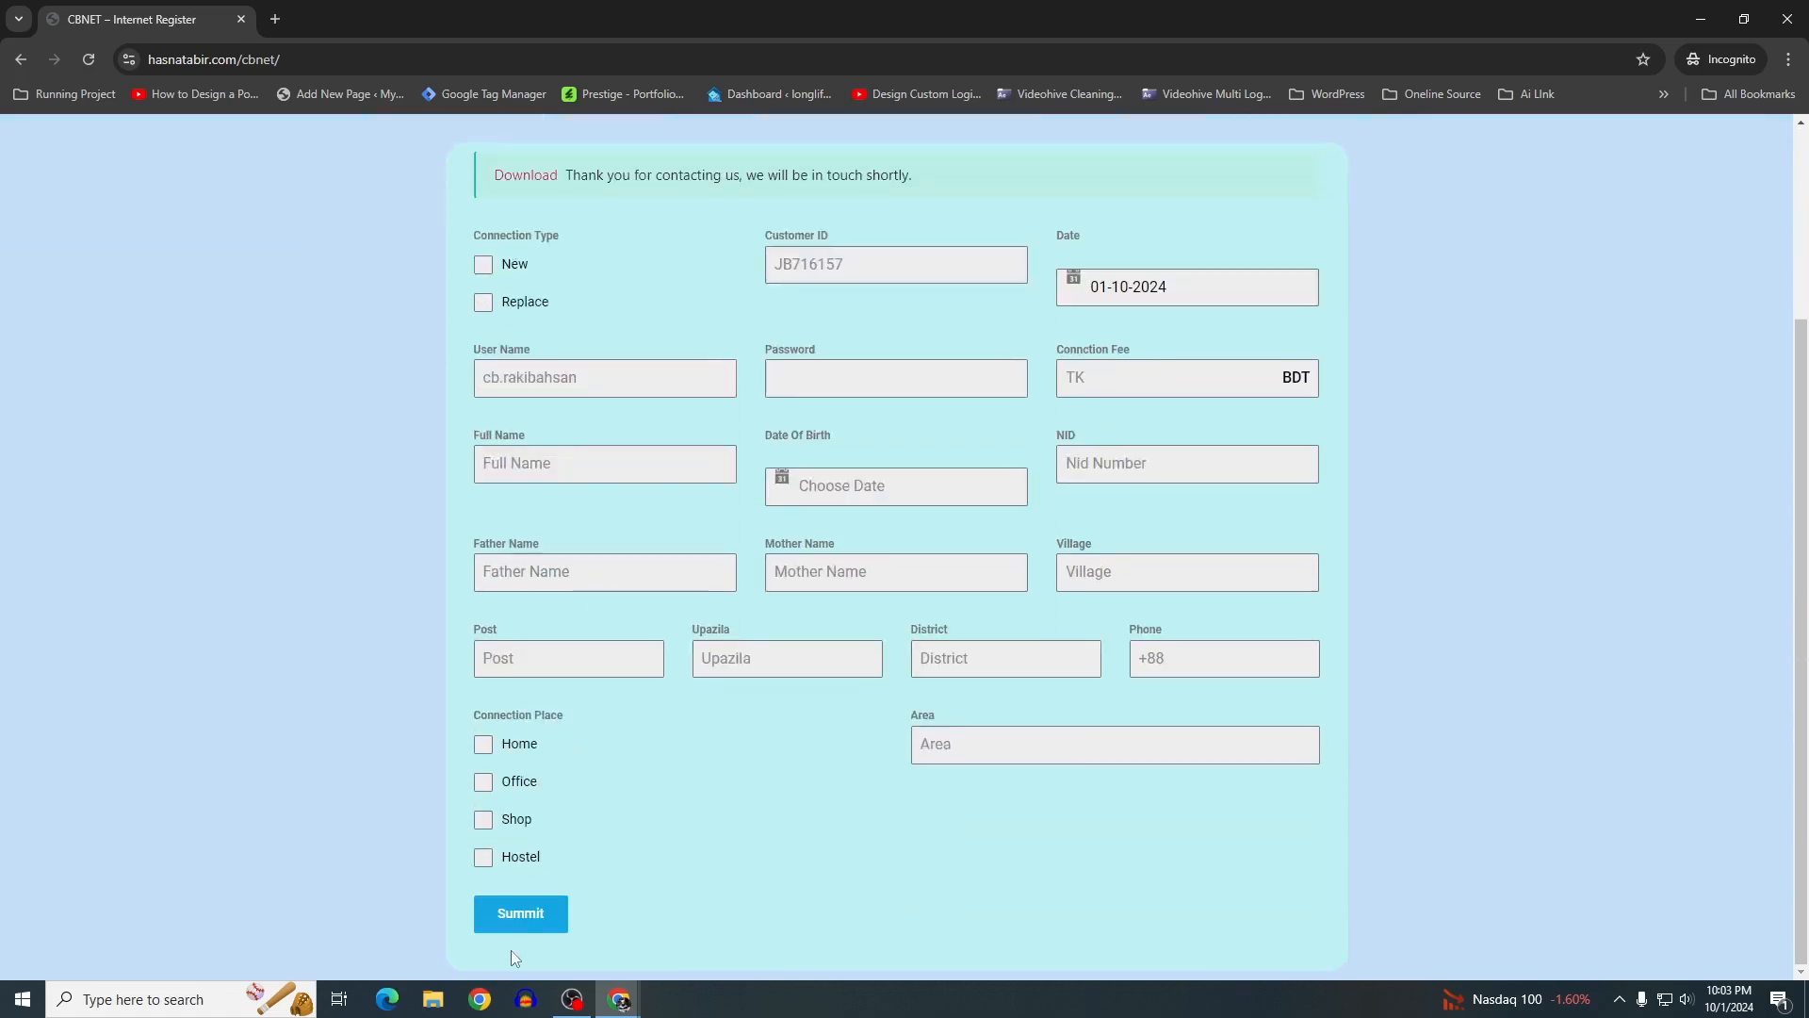
scroll(557, 451, up, 4)
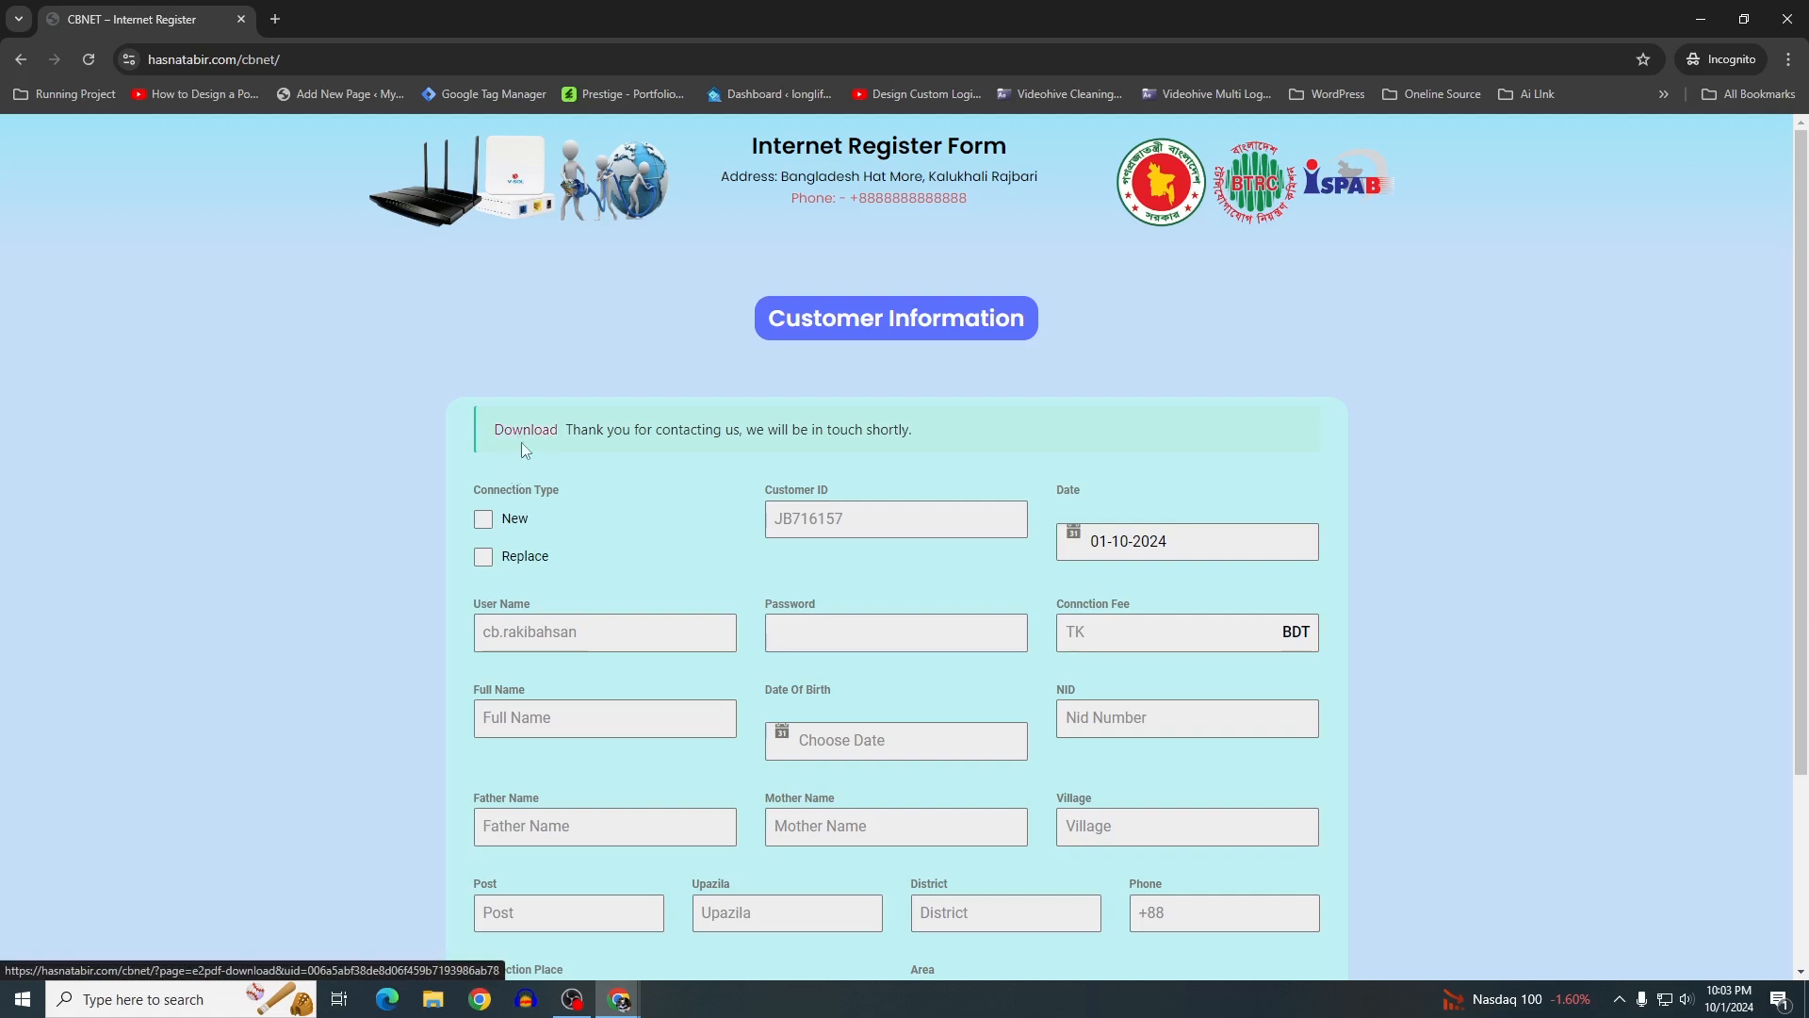
Download the entry's generated PDF, save it as 64.pdf in Downloads, and open it
click(524, 438)
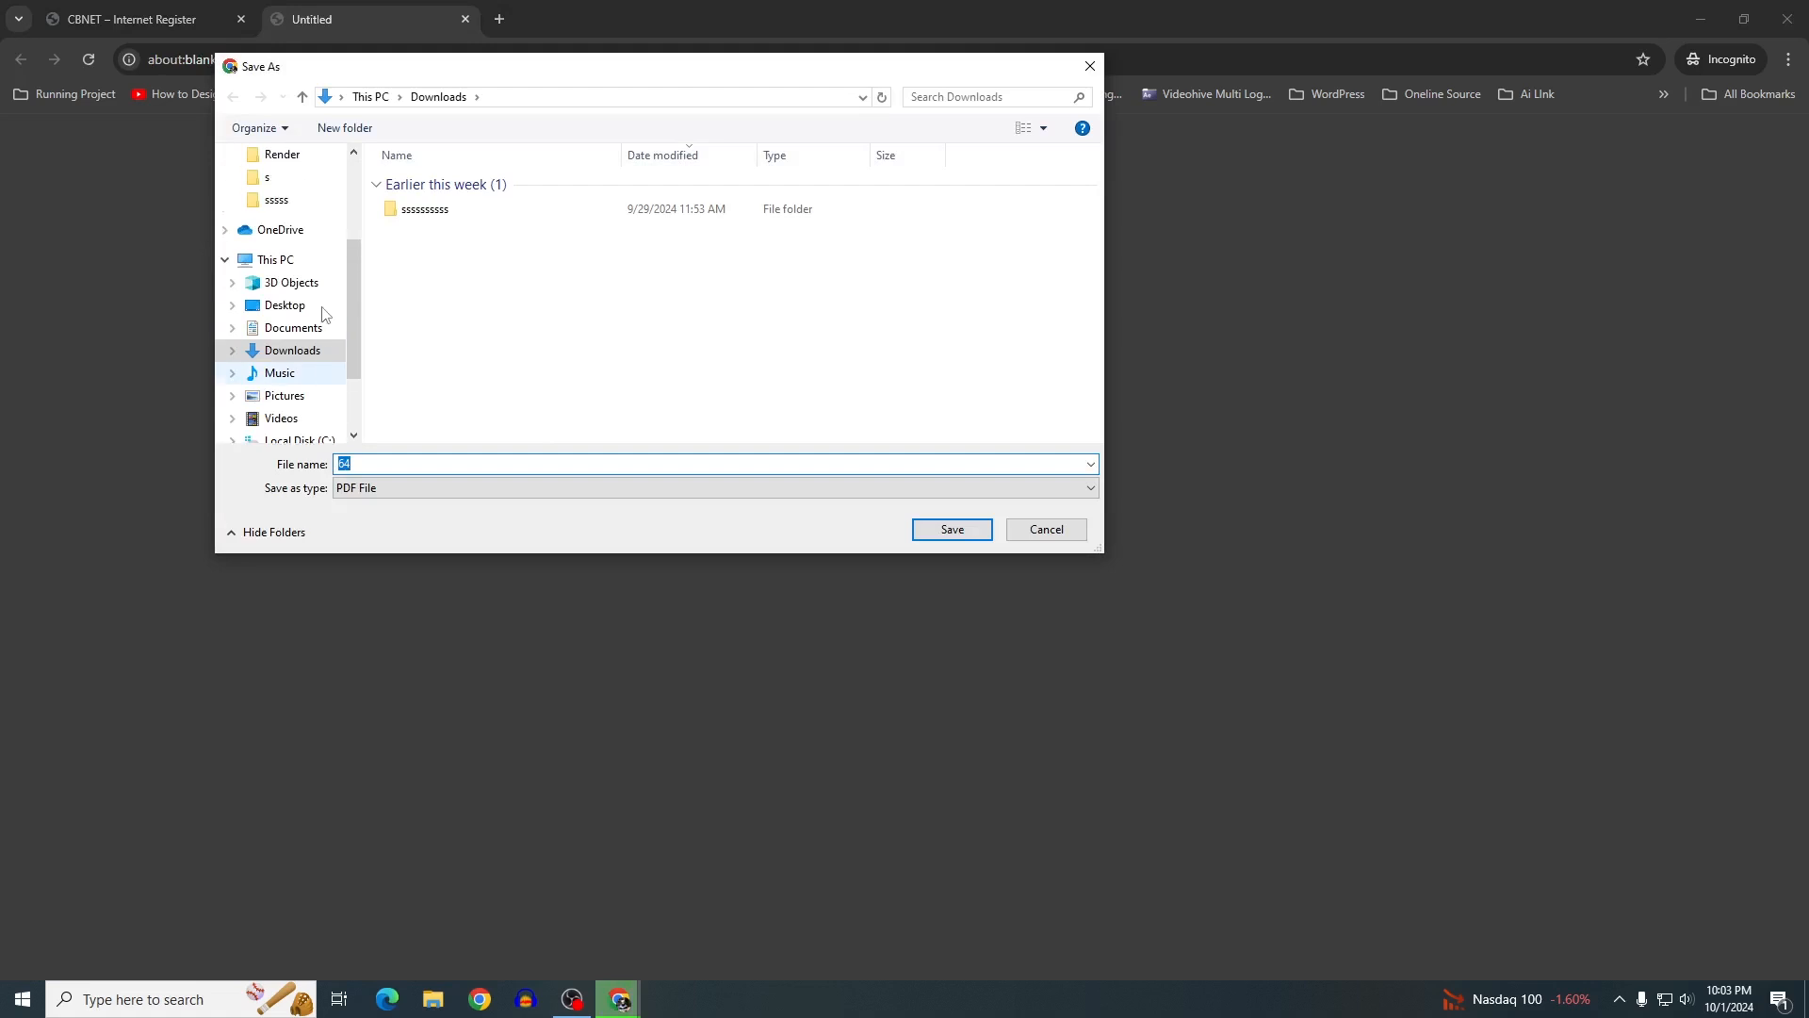
click(930, 534)
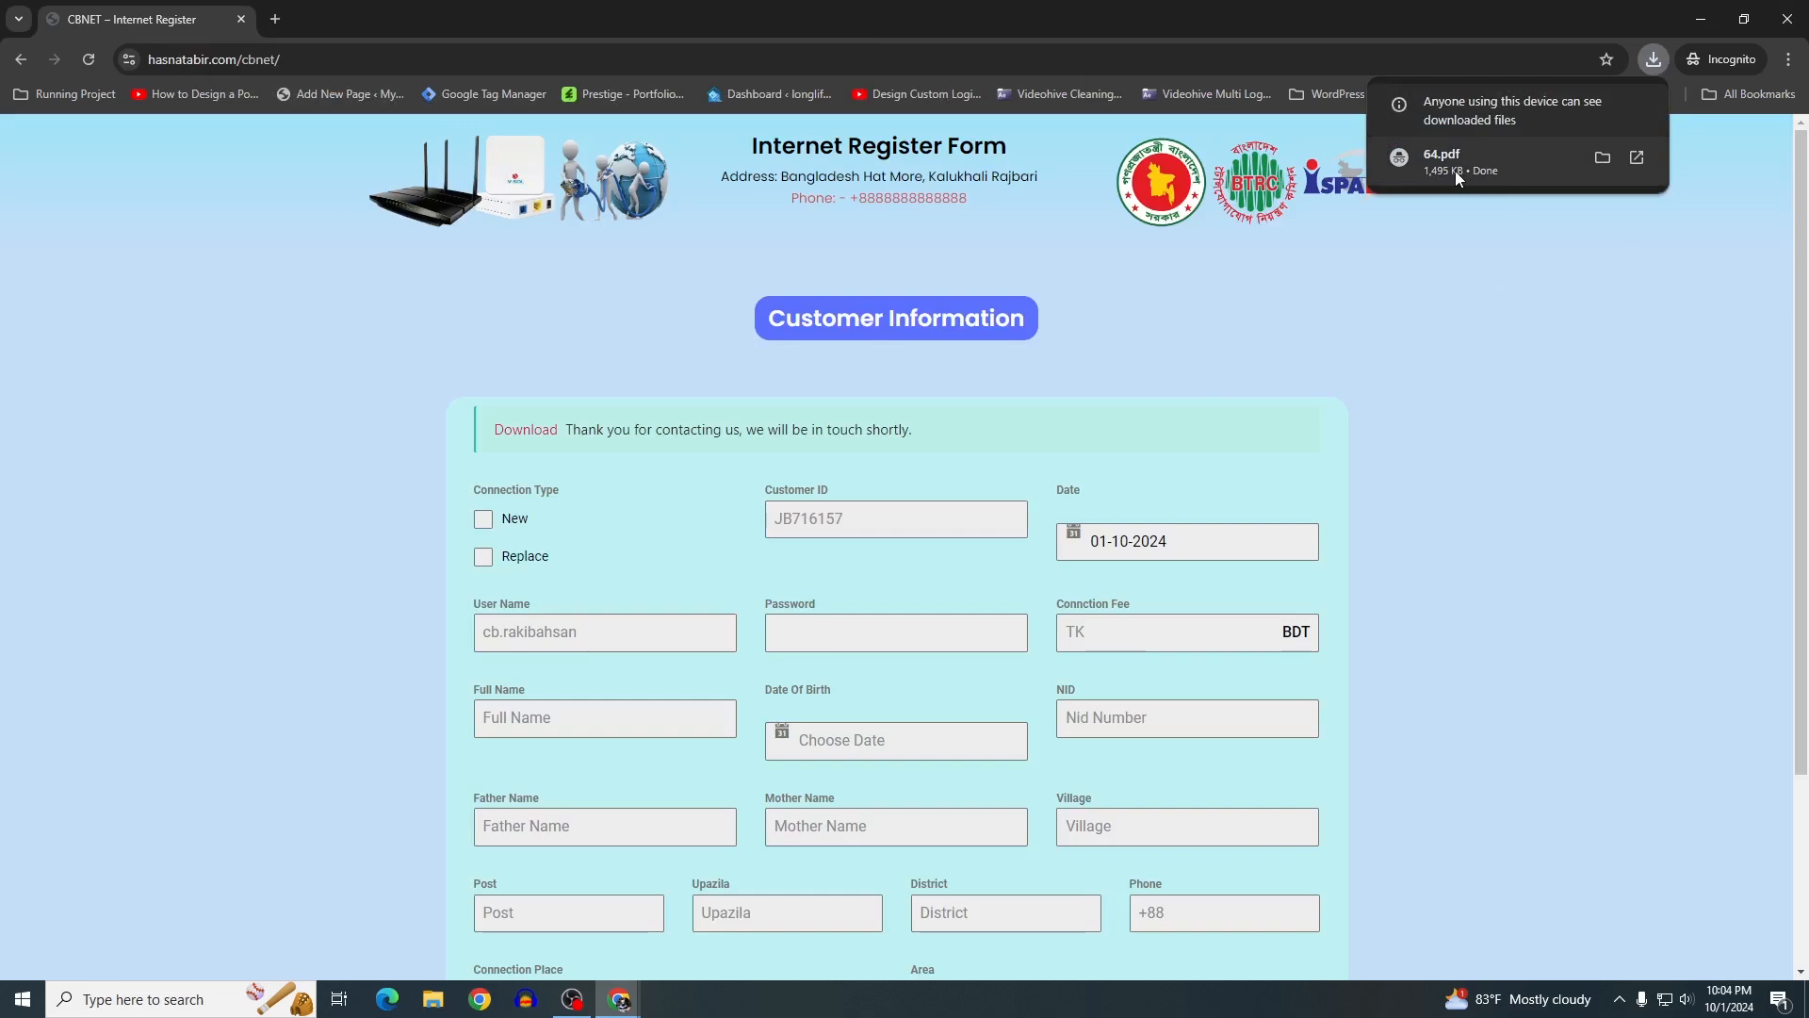
click(1454, 171)
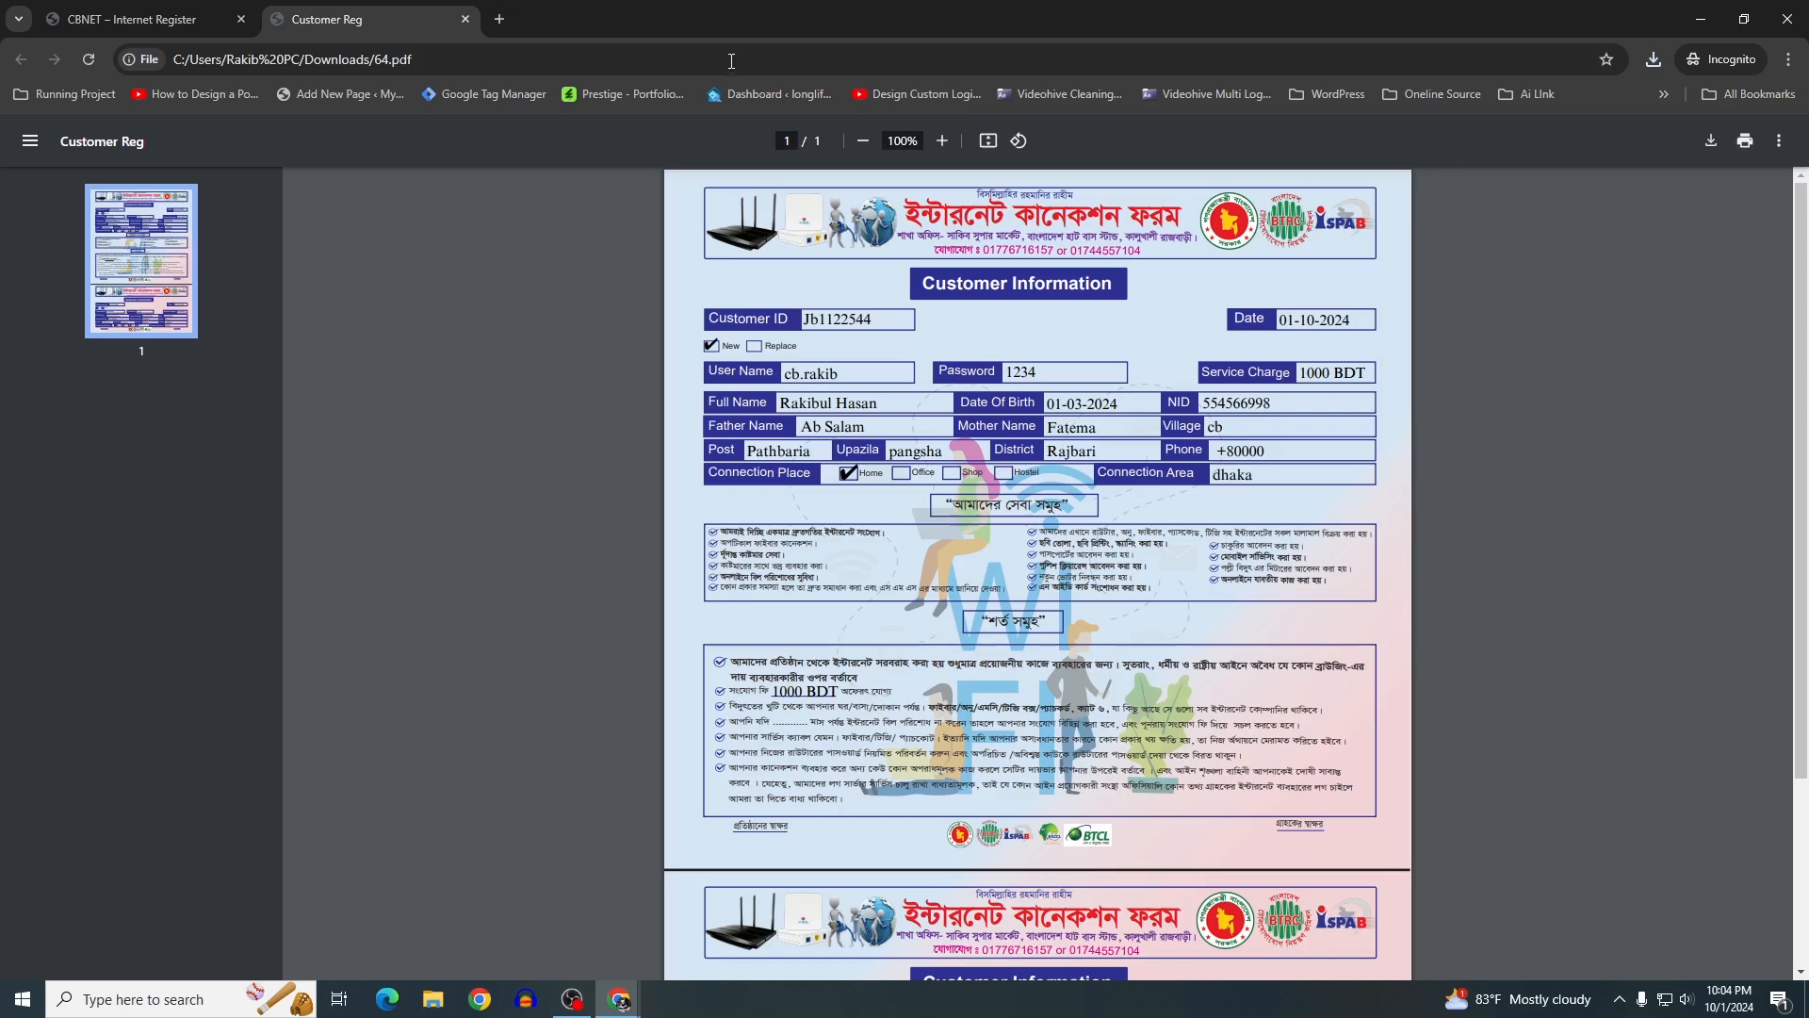
Glance back at the form, then scroll through the Customer Information sheet in 64.pdf
click(132, 18)
scroll(657, 575, down, 2)
scroll(657, 575, up, 2)
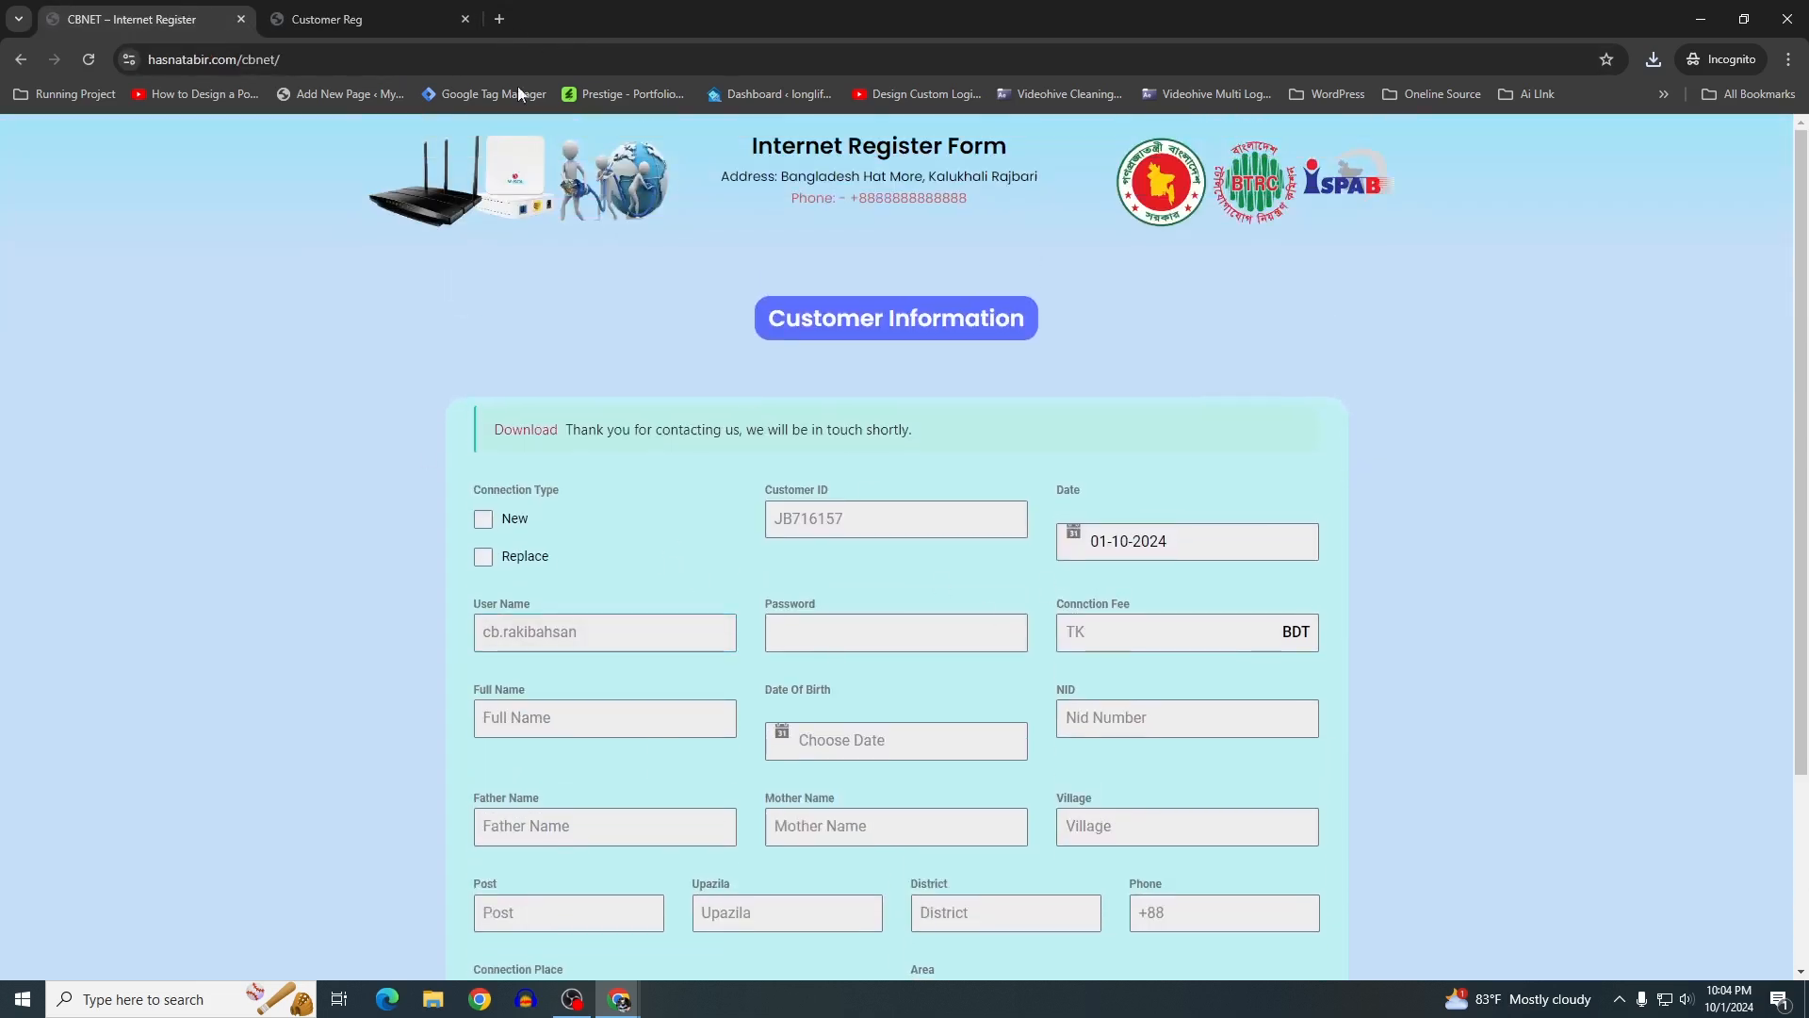
click(326, 18)
scroll(1036, 565, down, 3)
scroll(905, 405, down, 5)
scroll(904, 405, up, 1)
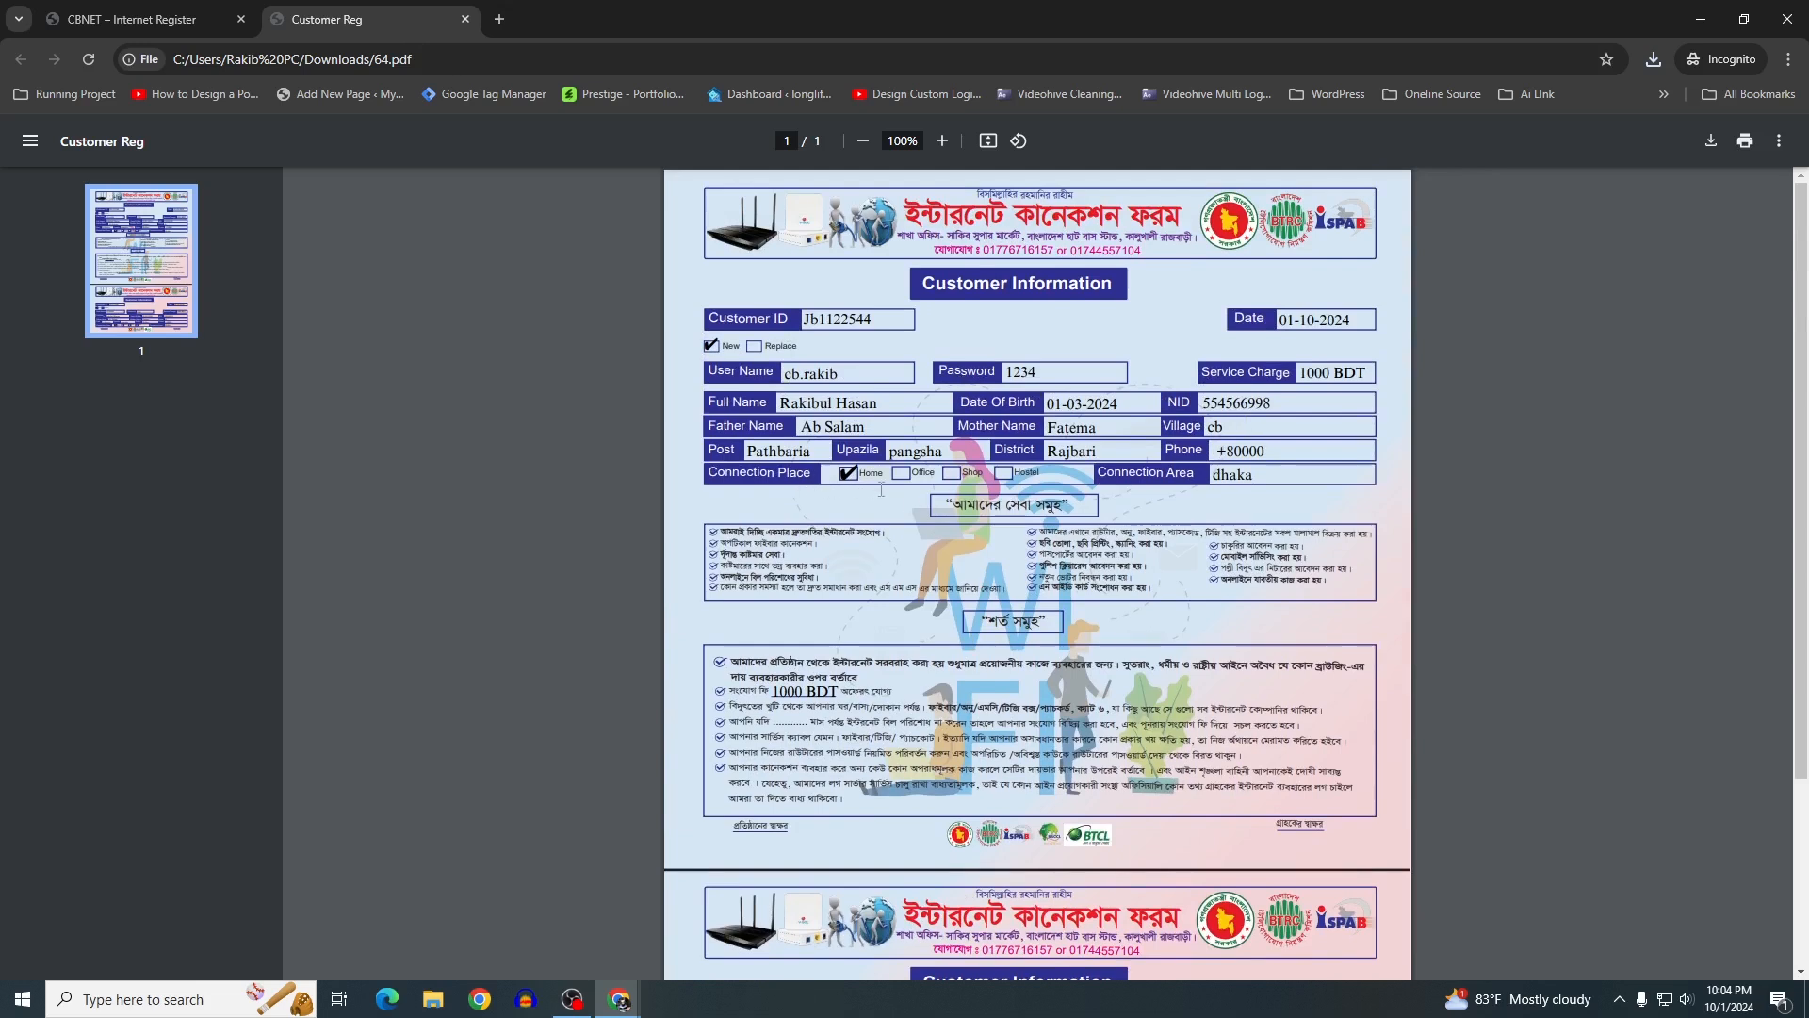
scroll(928, 623, down, 3)
drag(767, 441, 802, 440)
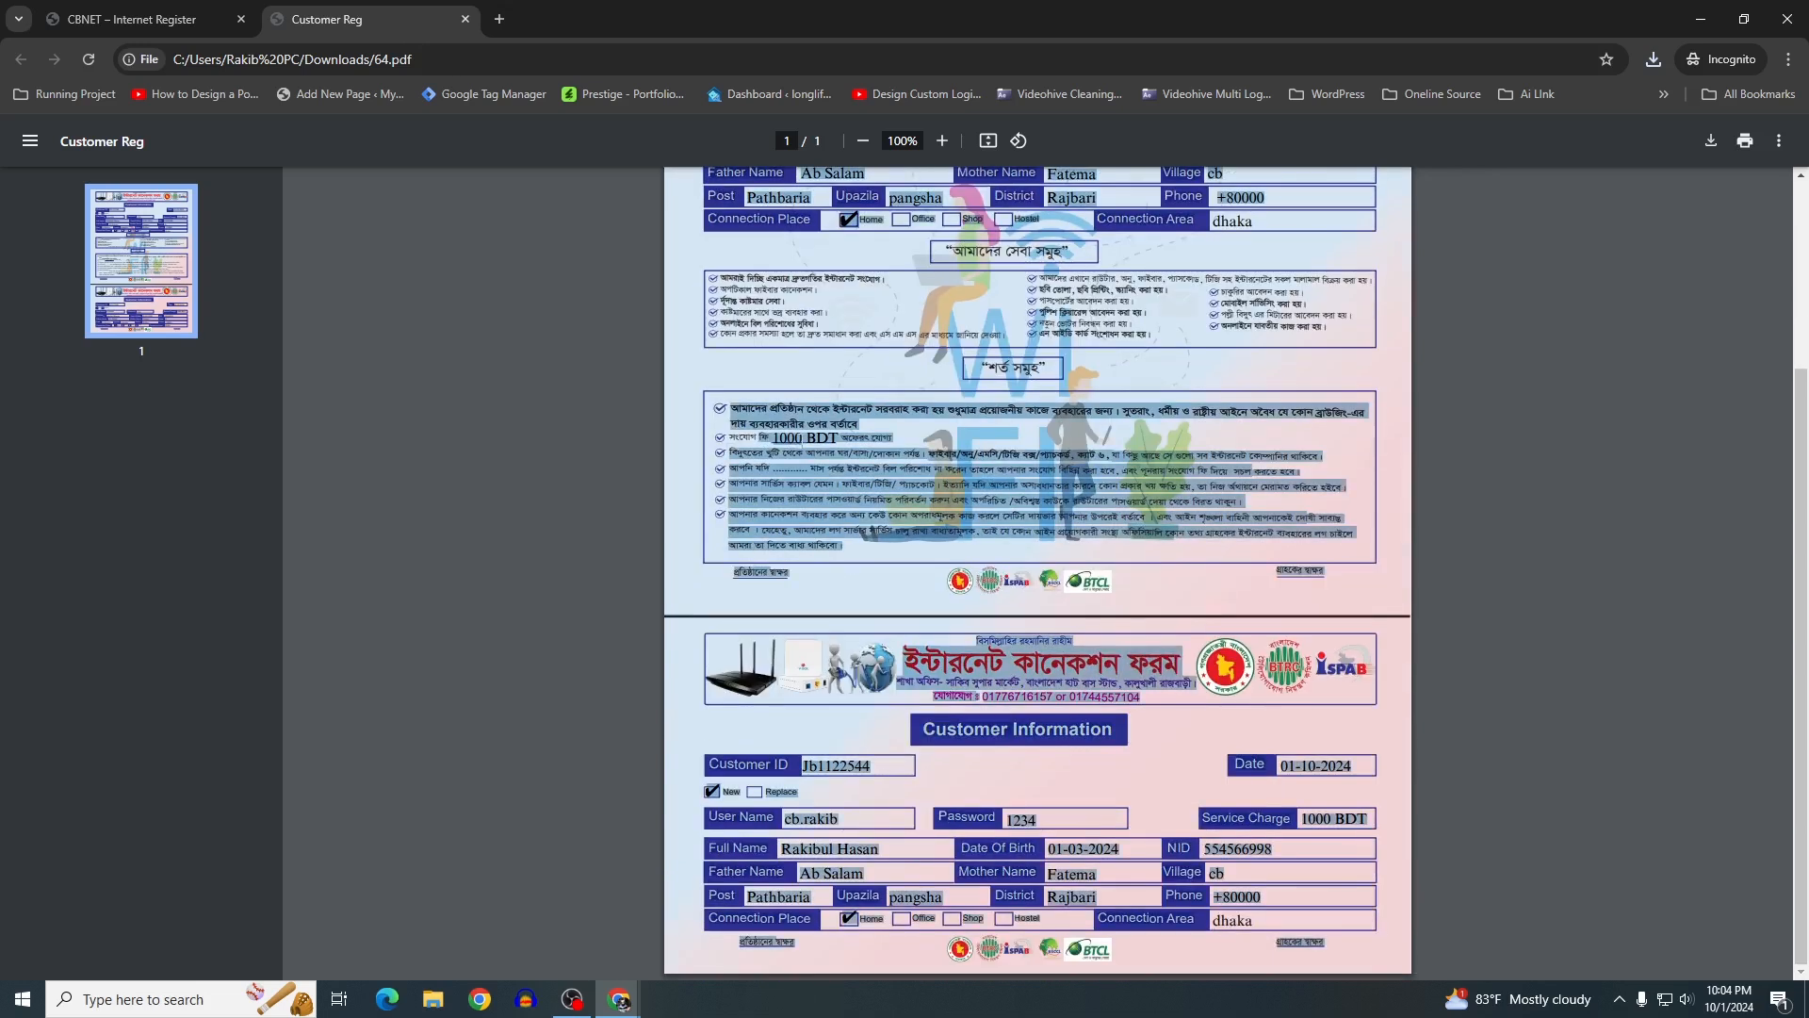
click(839, 806)
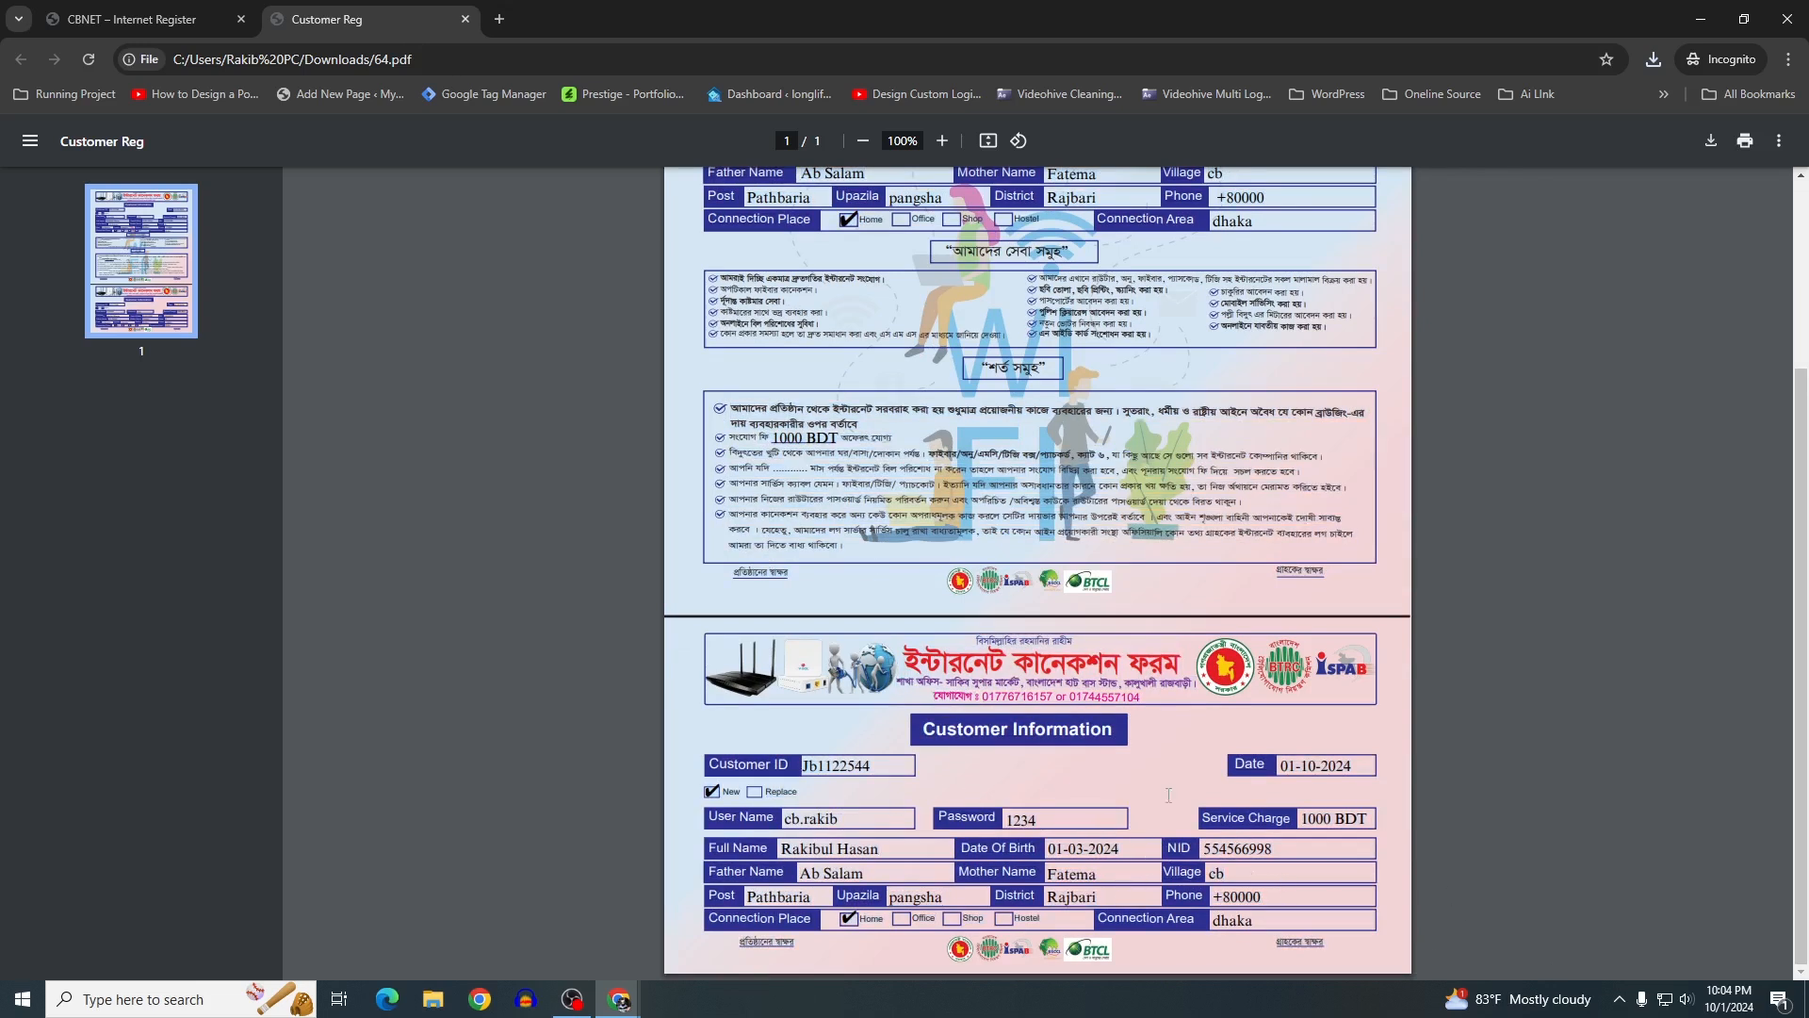
scroll(1166, 585, up, 3)
scroll(1163, 372, down, 2)
scroll(1163, 372, up, 3)
Check the print preview with Microsoft Print to PDF, cancel it, and close the PDF tab
key(ctrl+p)
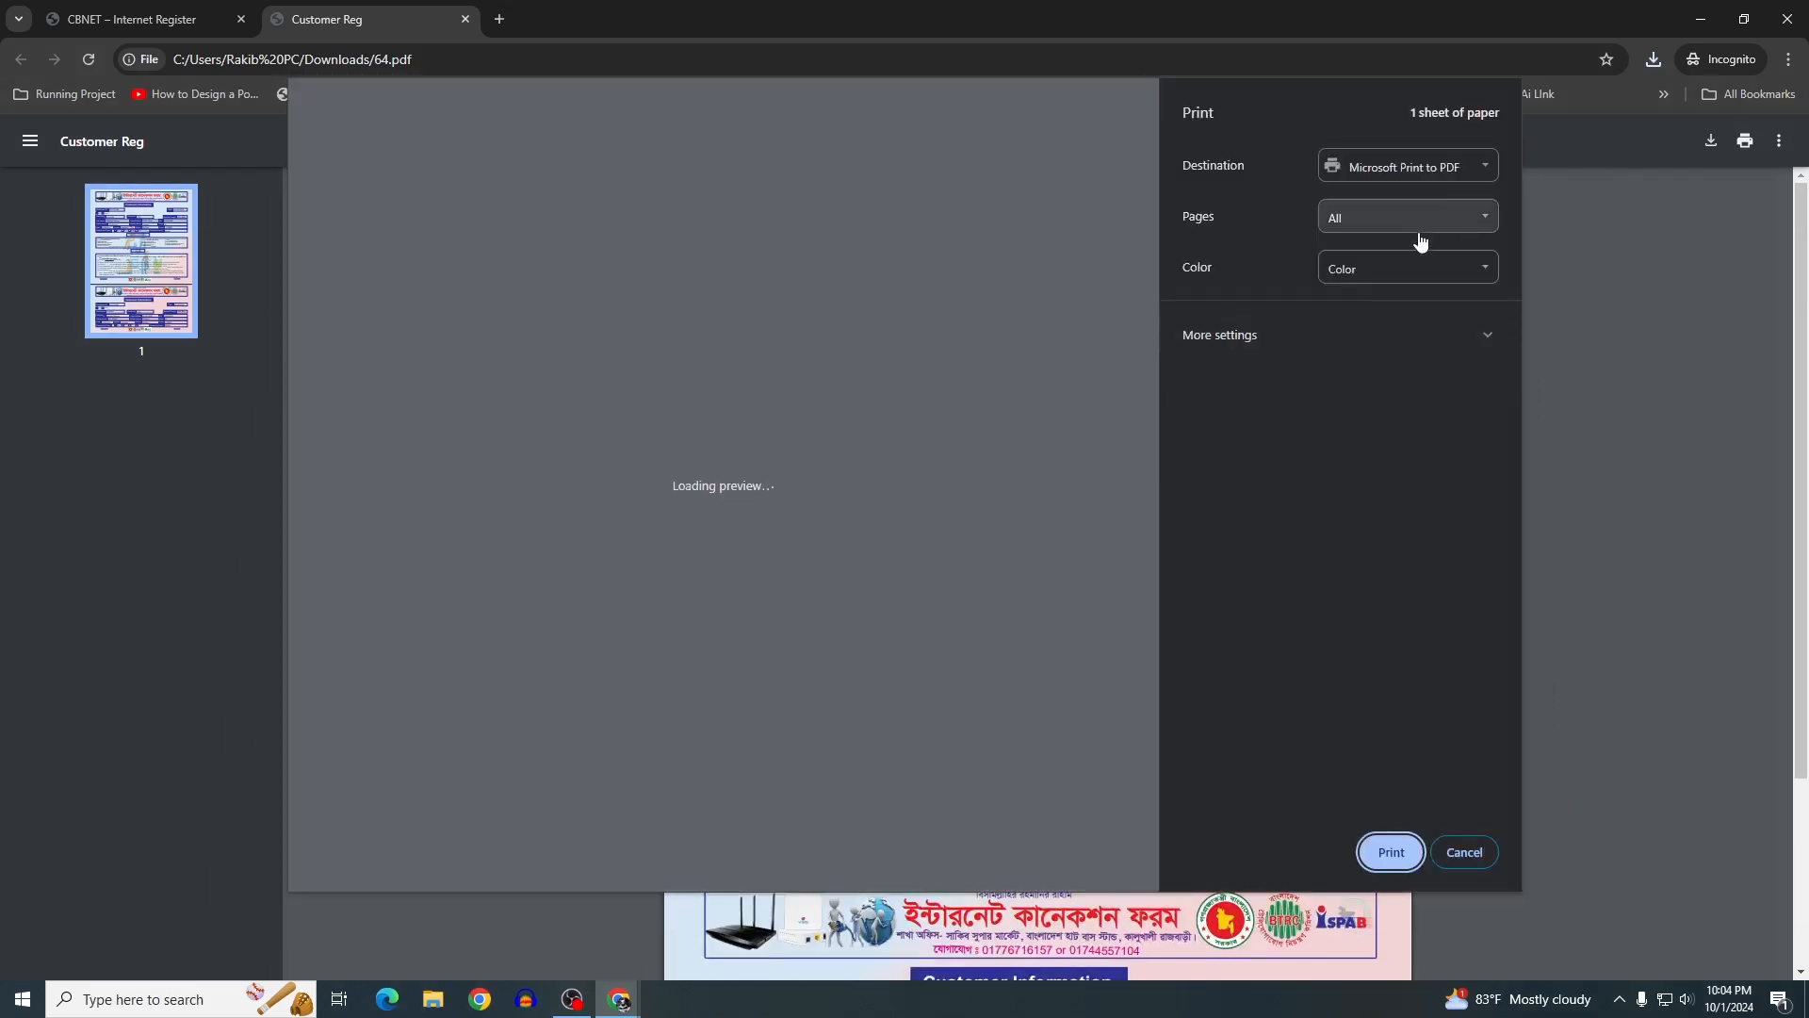
click(1404, 167)
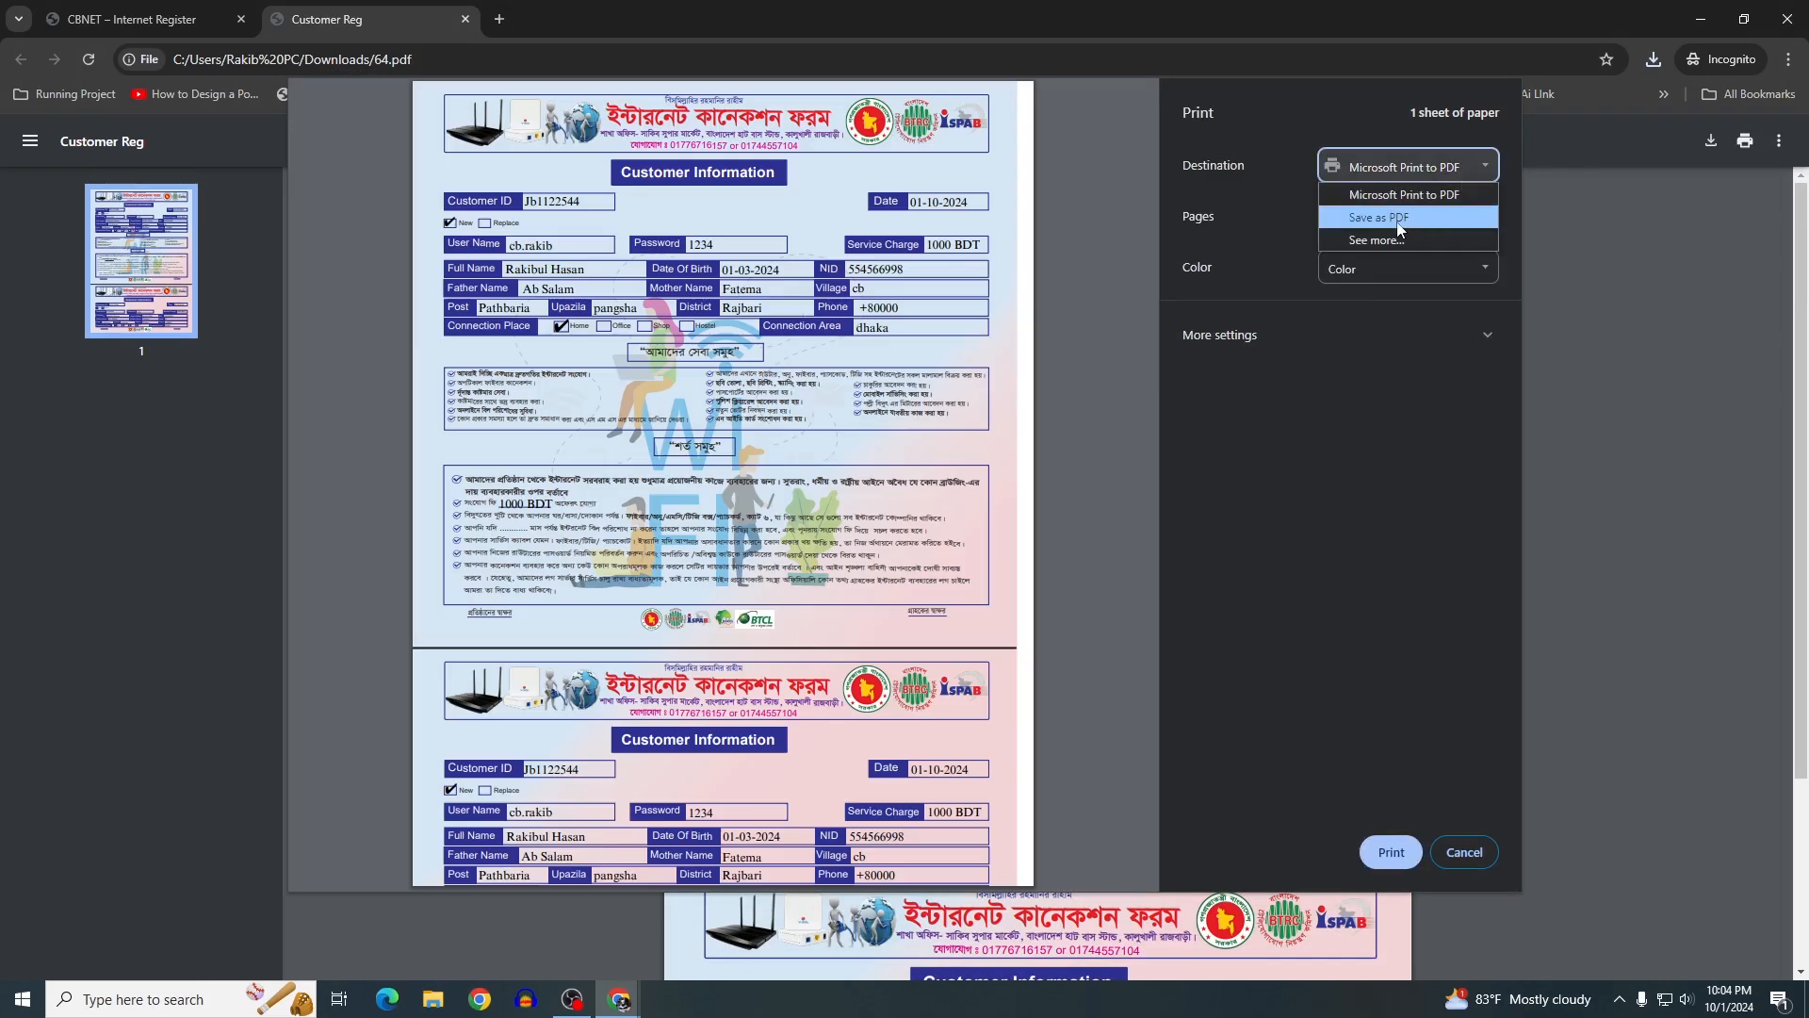
click(1404, 194)
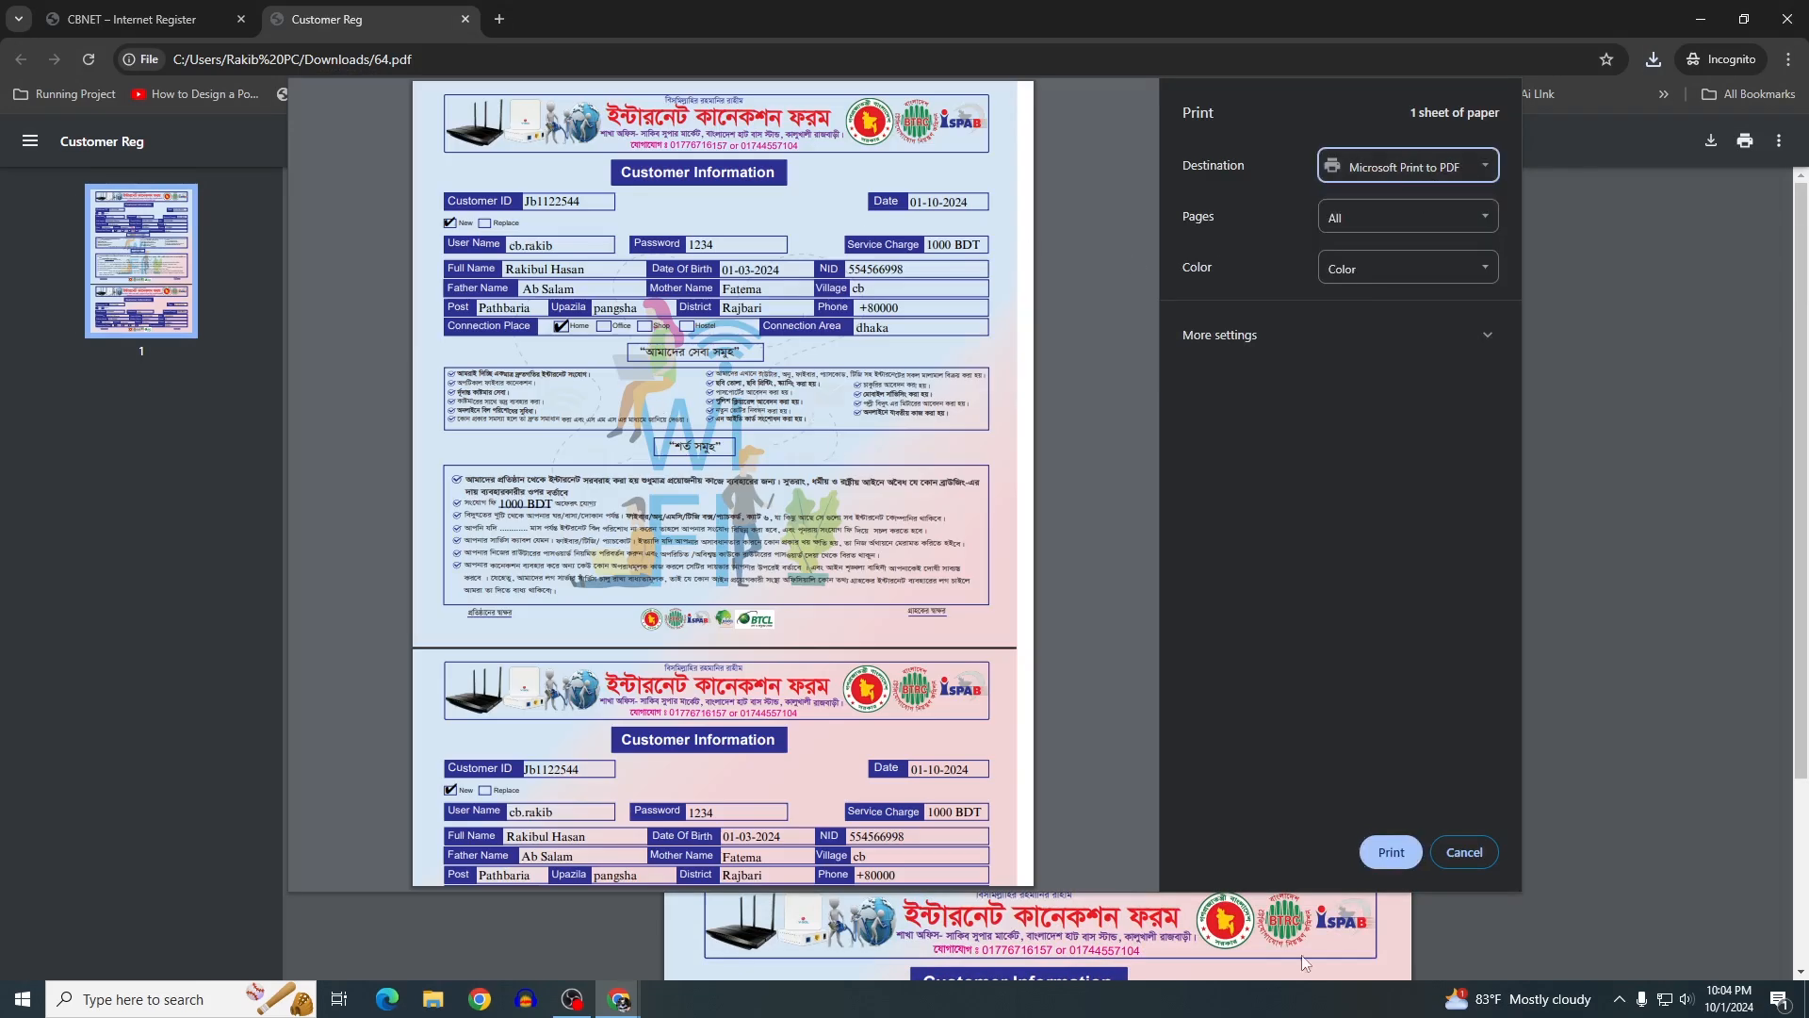
click(1464, 851)
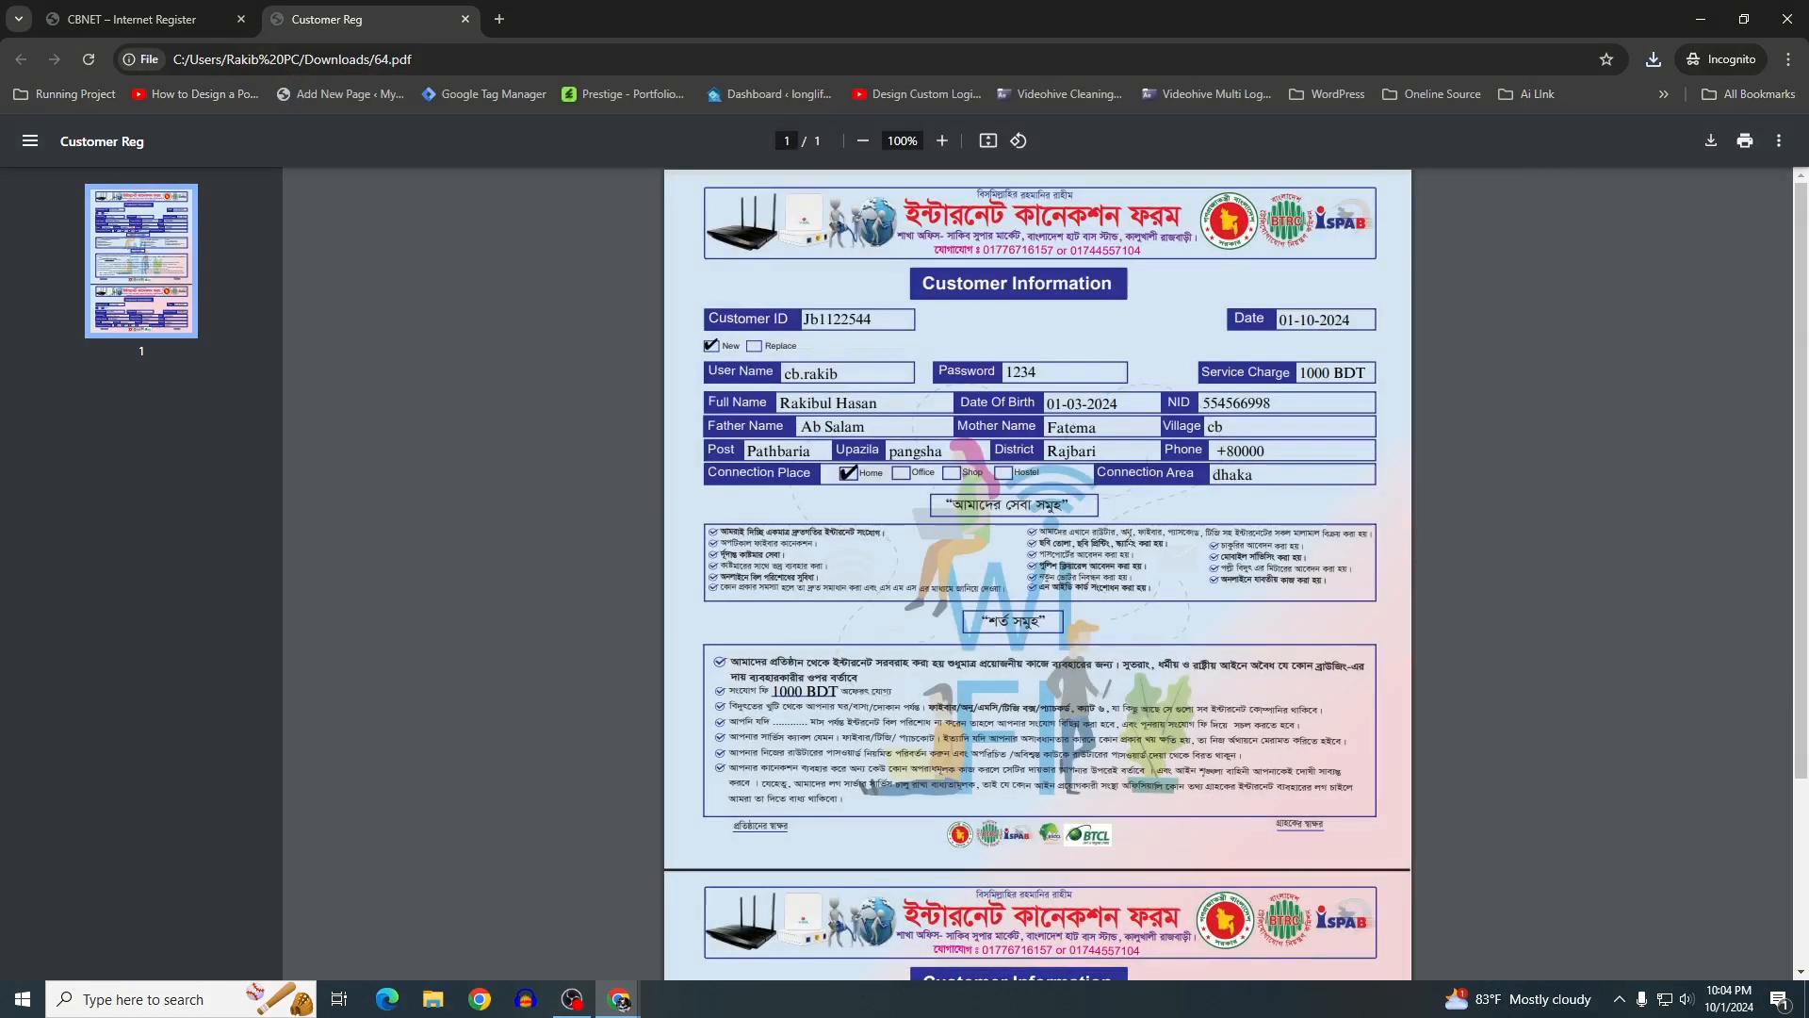
scroll(1134, 542, down, 3)
scroll(1132, 544, up, 6)
click(142, 19)
scroll(407, 337, down, 2)
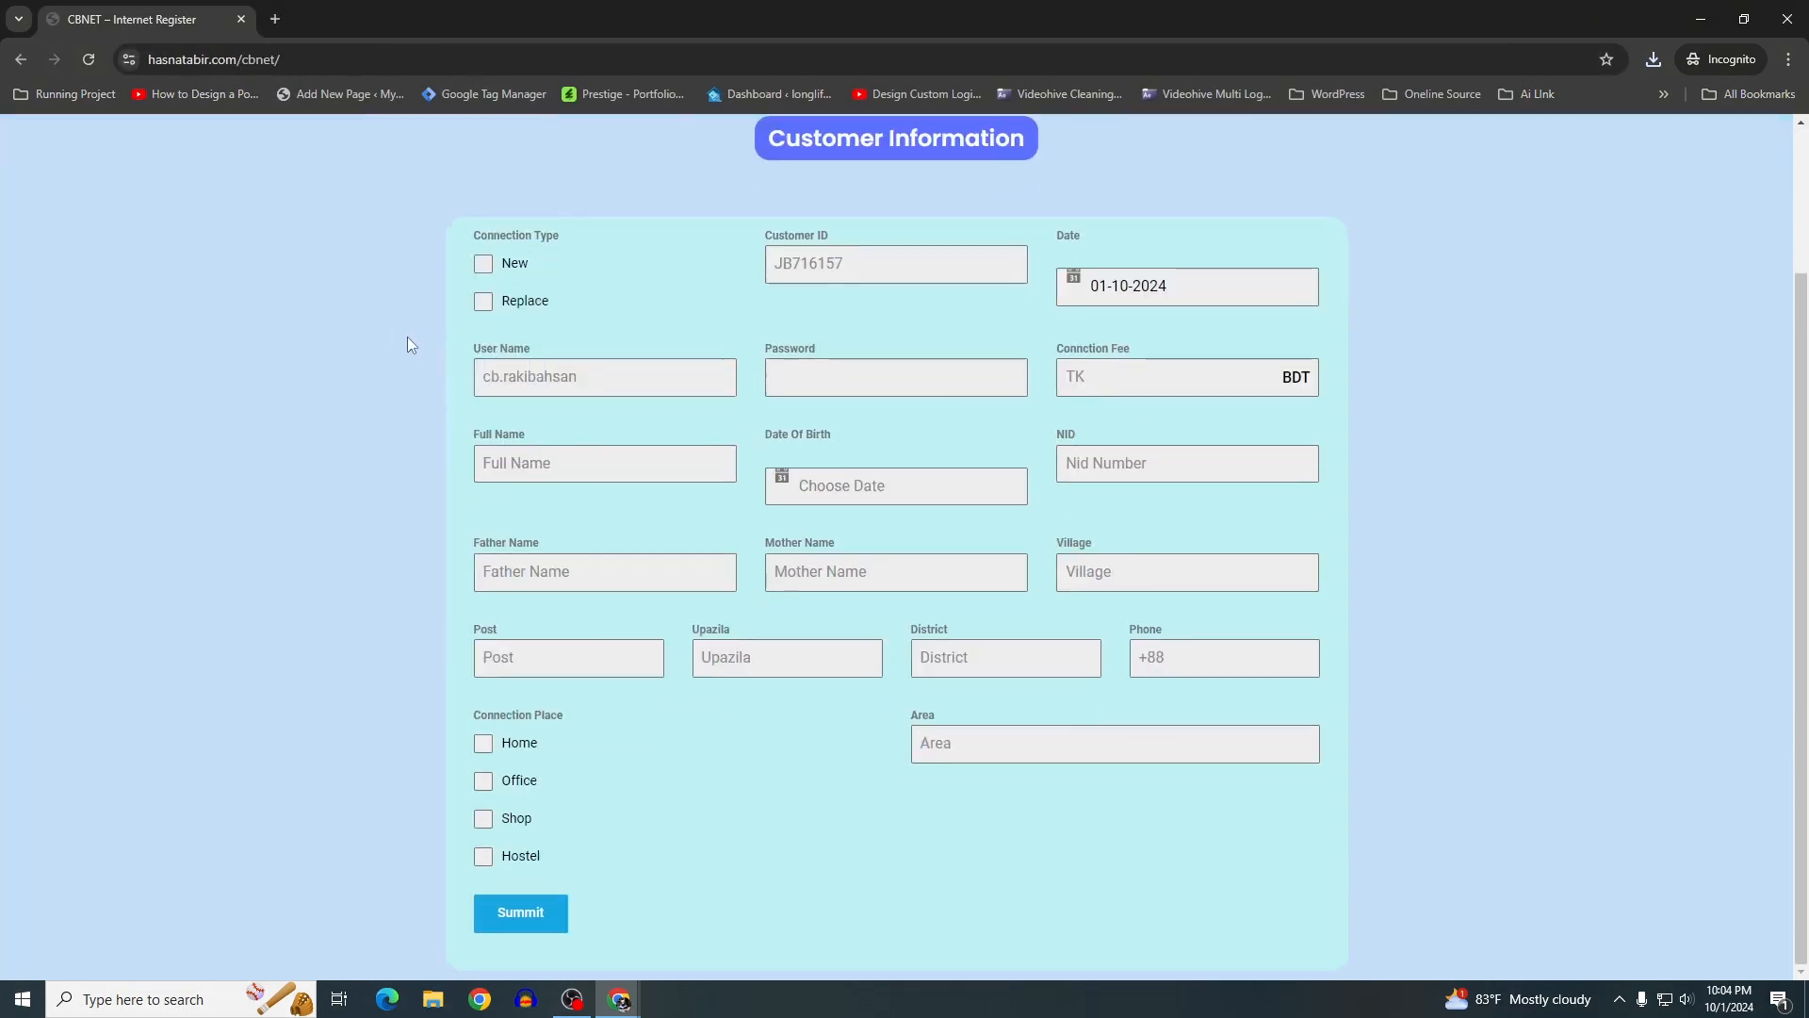
Scroll back to the top of the CBNET Internet Register page
scroll(407, 337, up, 2)
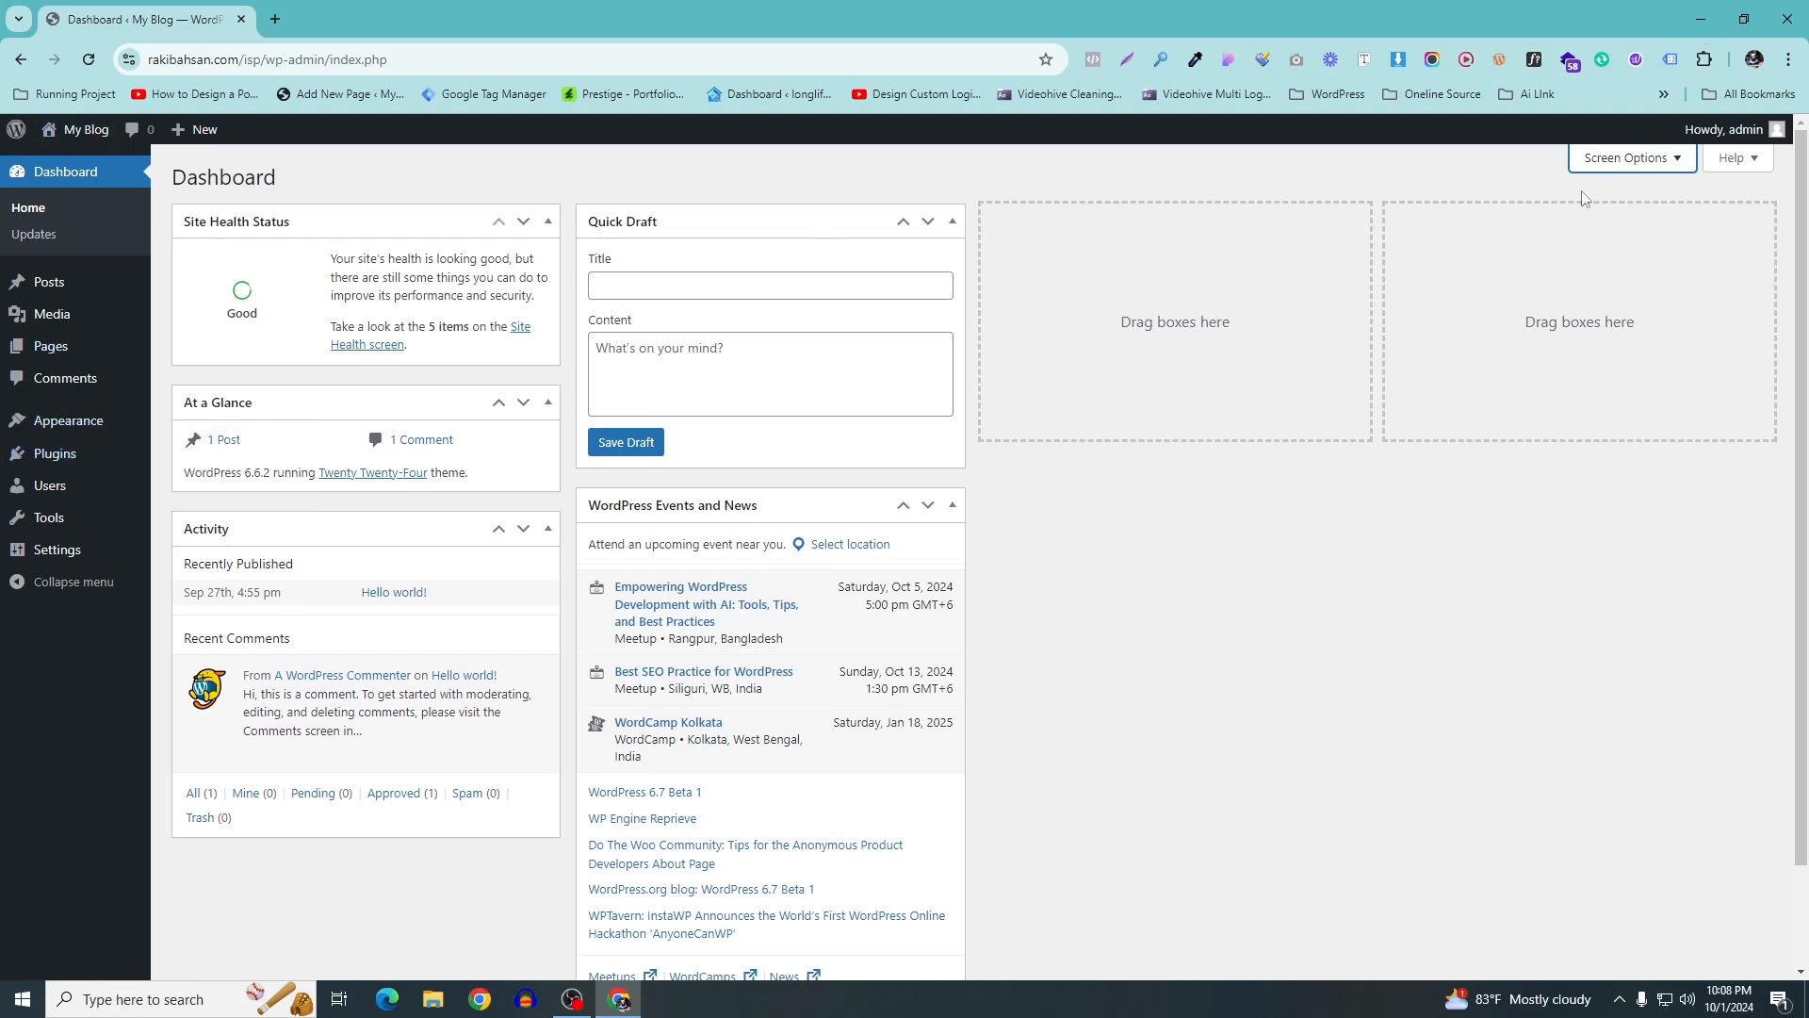
Hide the Events and News, Quick Draft, At a Glance and Site Health Status boxes
click(1678, 170)
click(590, 241)
click(494, 241)
click(326, 241)
click(326, 241)
click(255, 241)
click(326, 241)
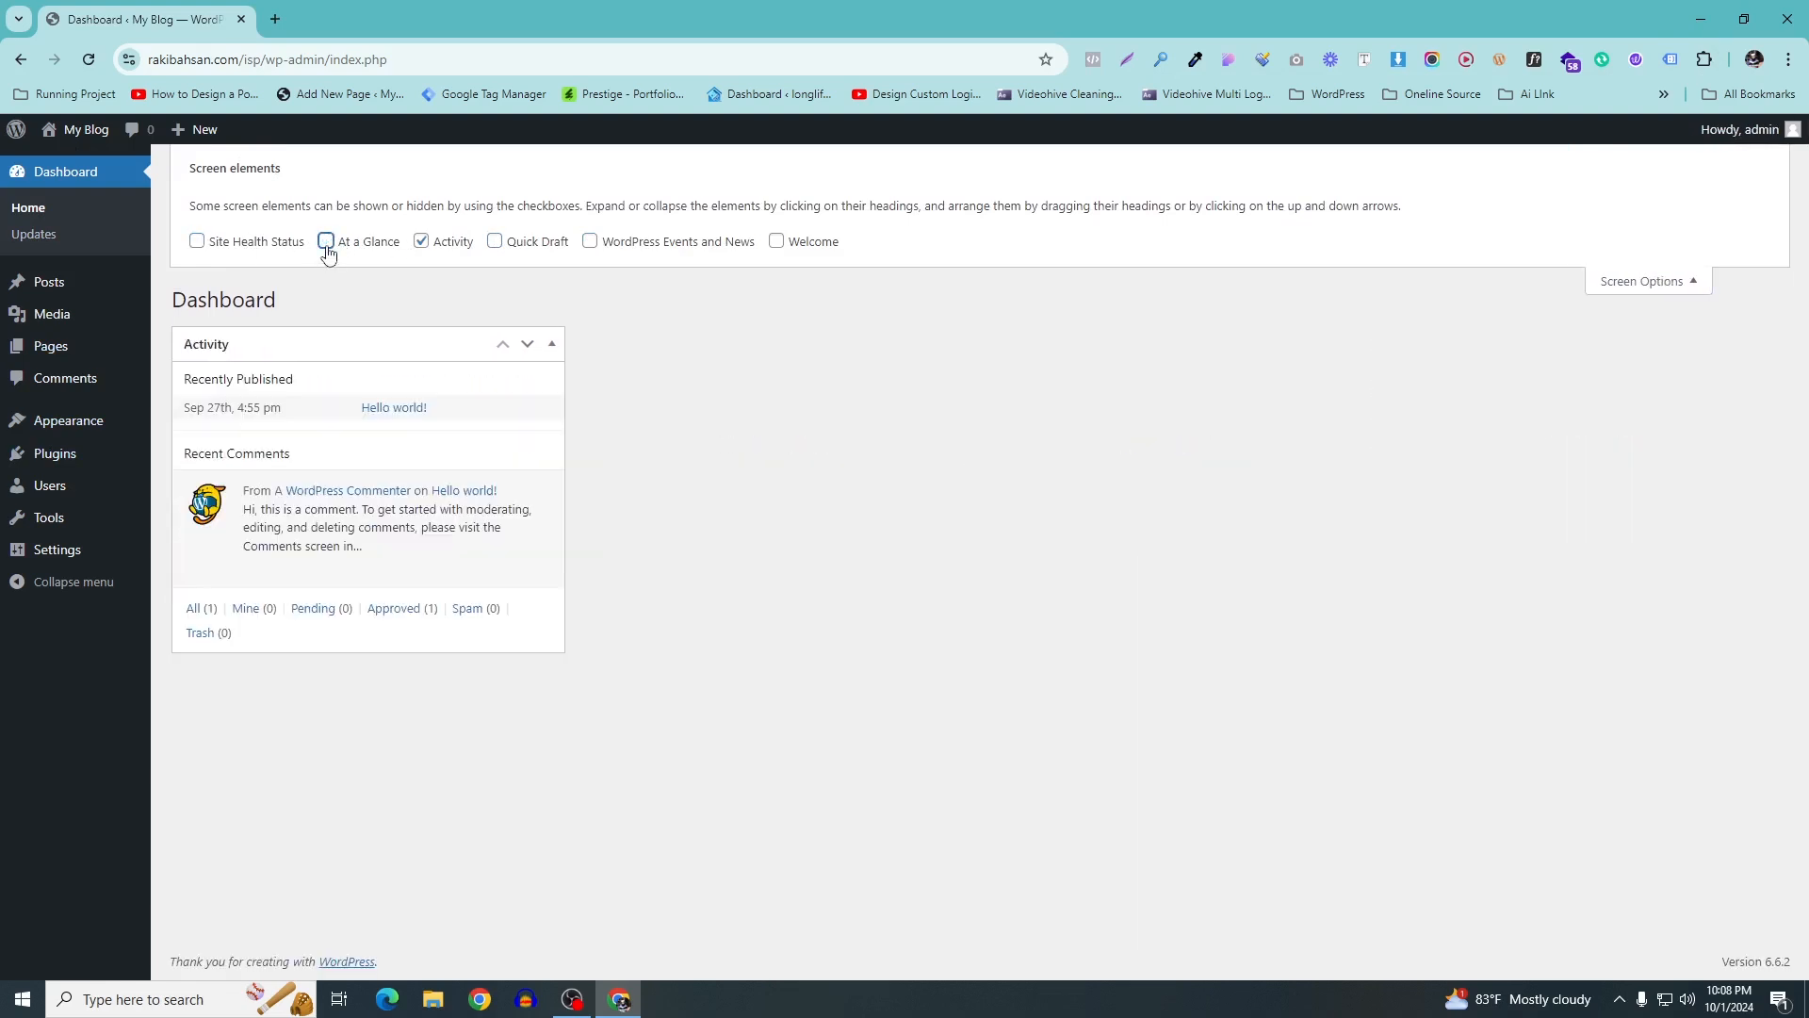
click(1519, 220)
Move the Activity box to another column, collapse it, and close Screen Options
click(525, 345)
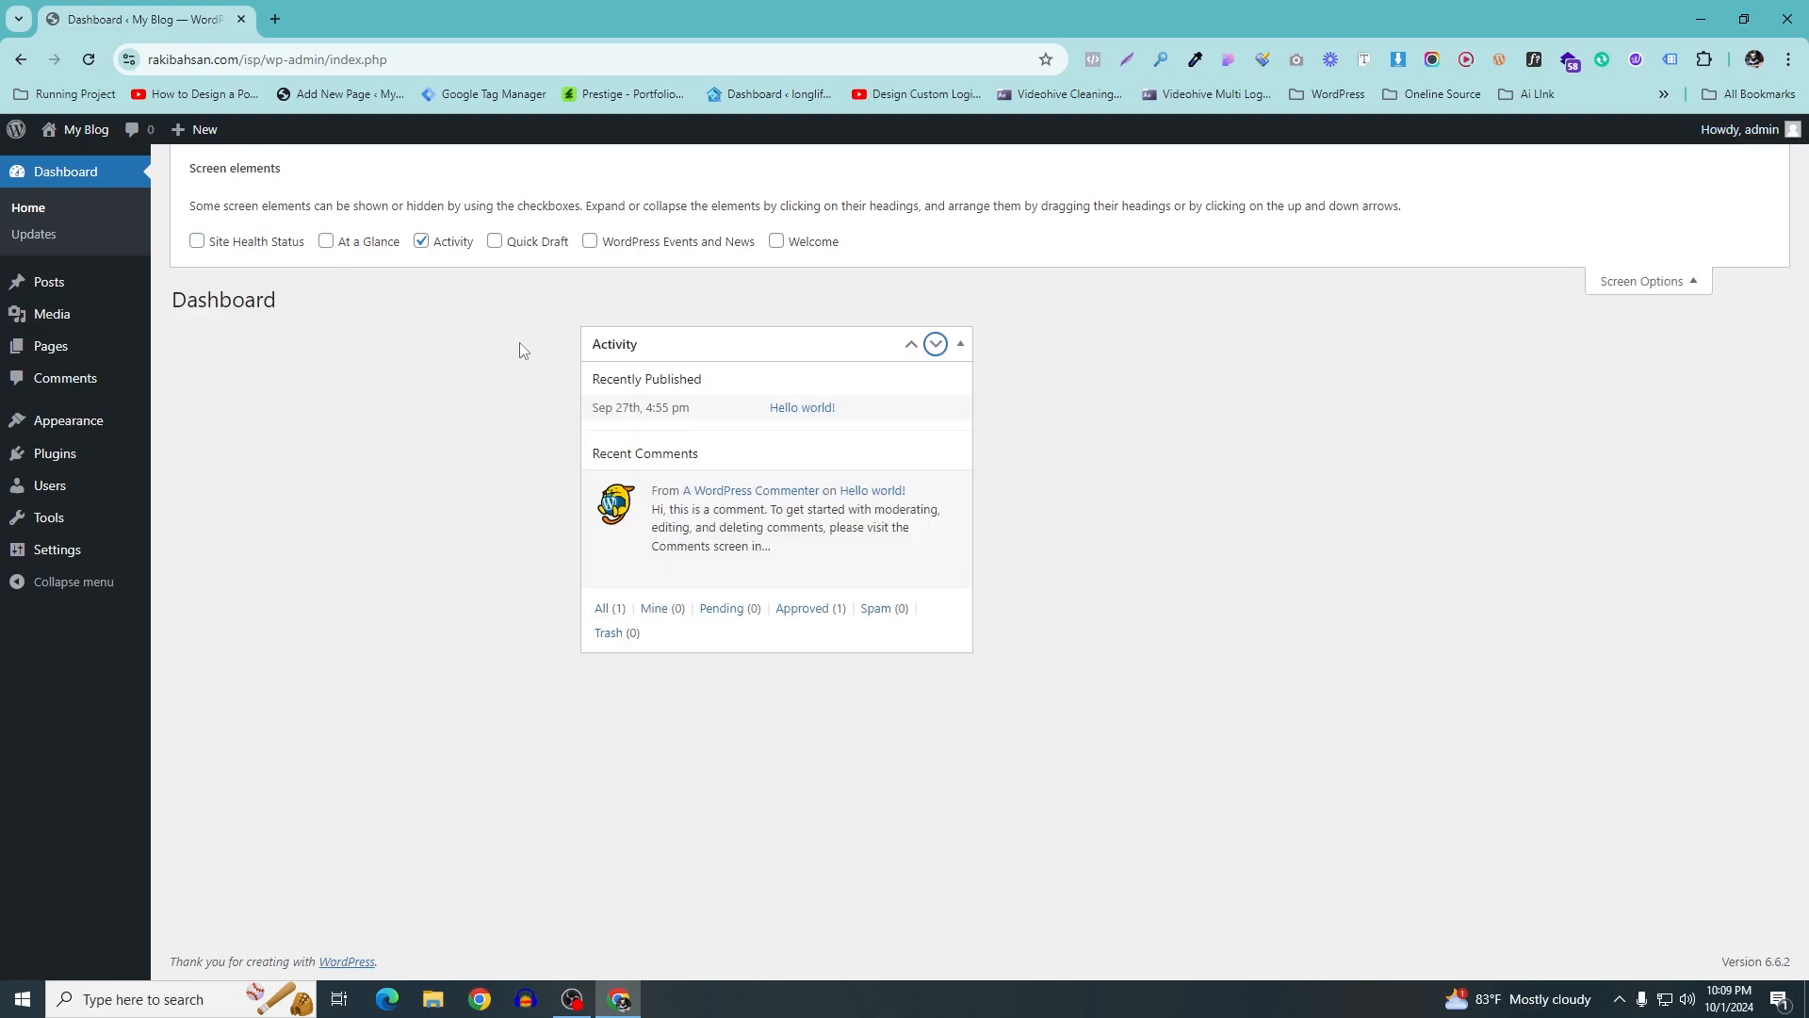
click(959, 344)
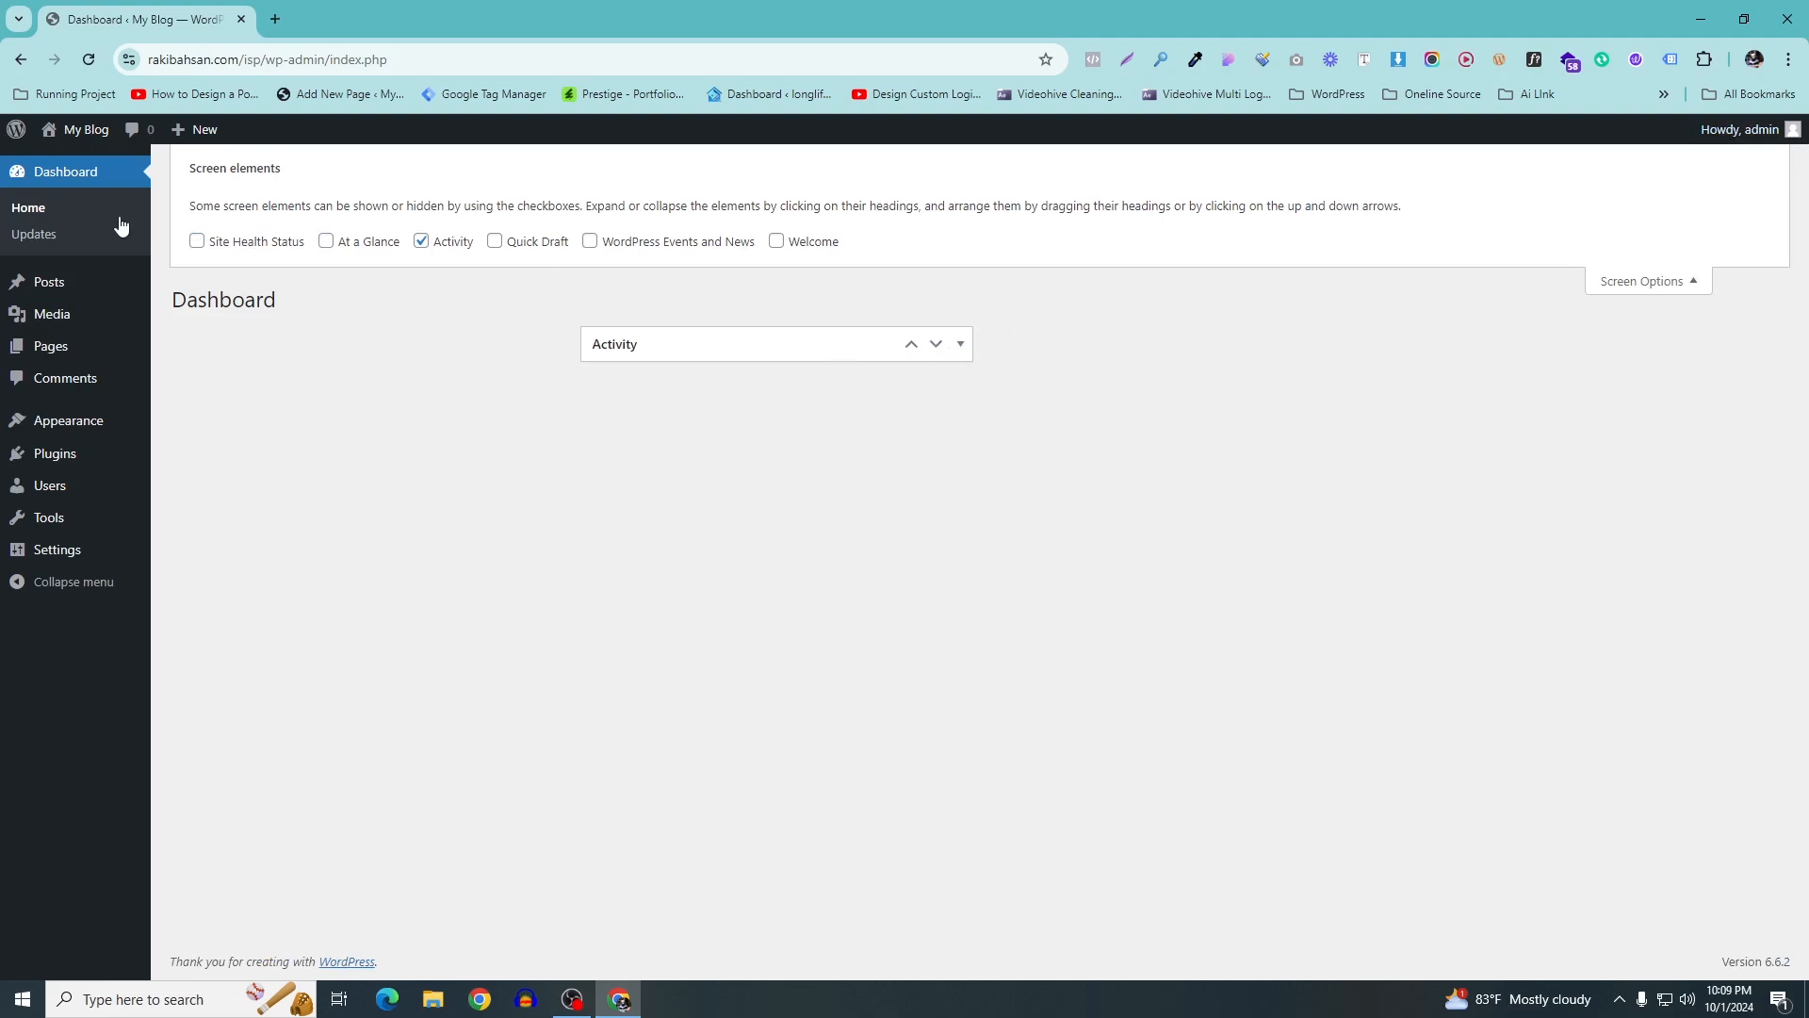
click(1682, 280)
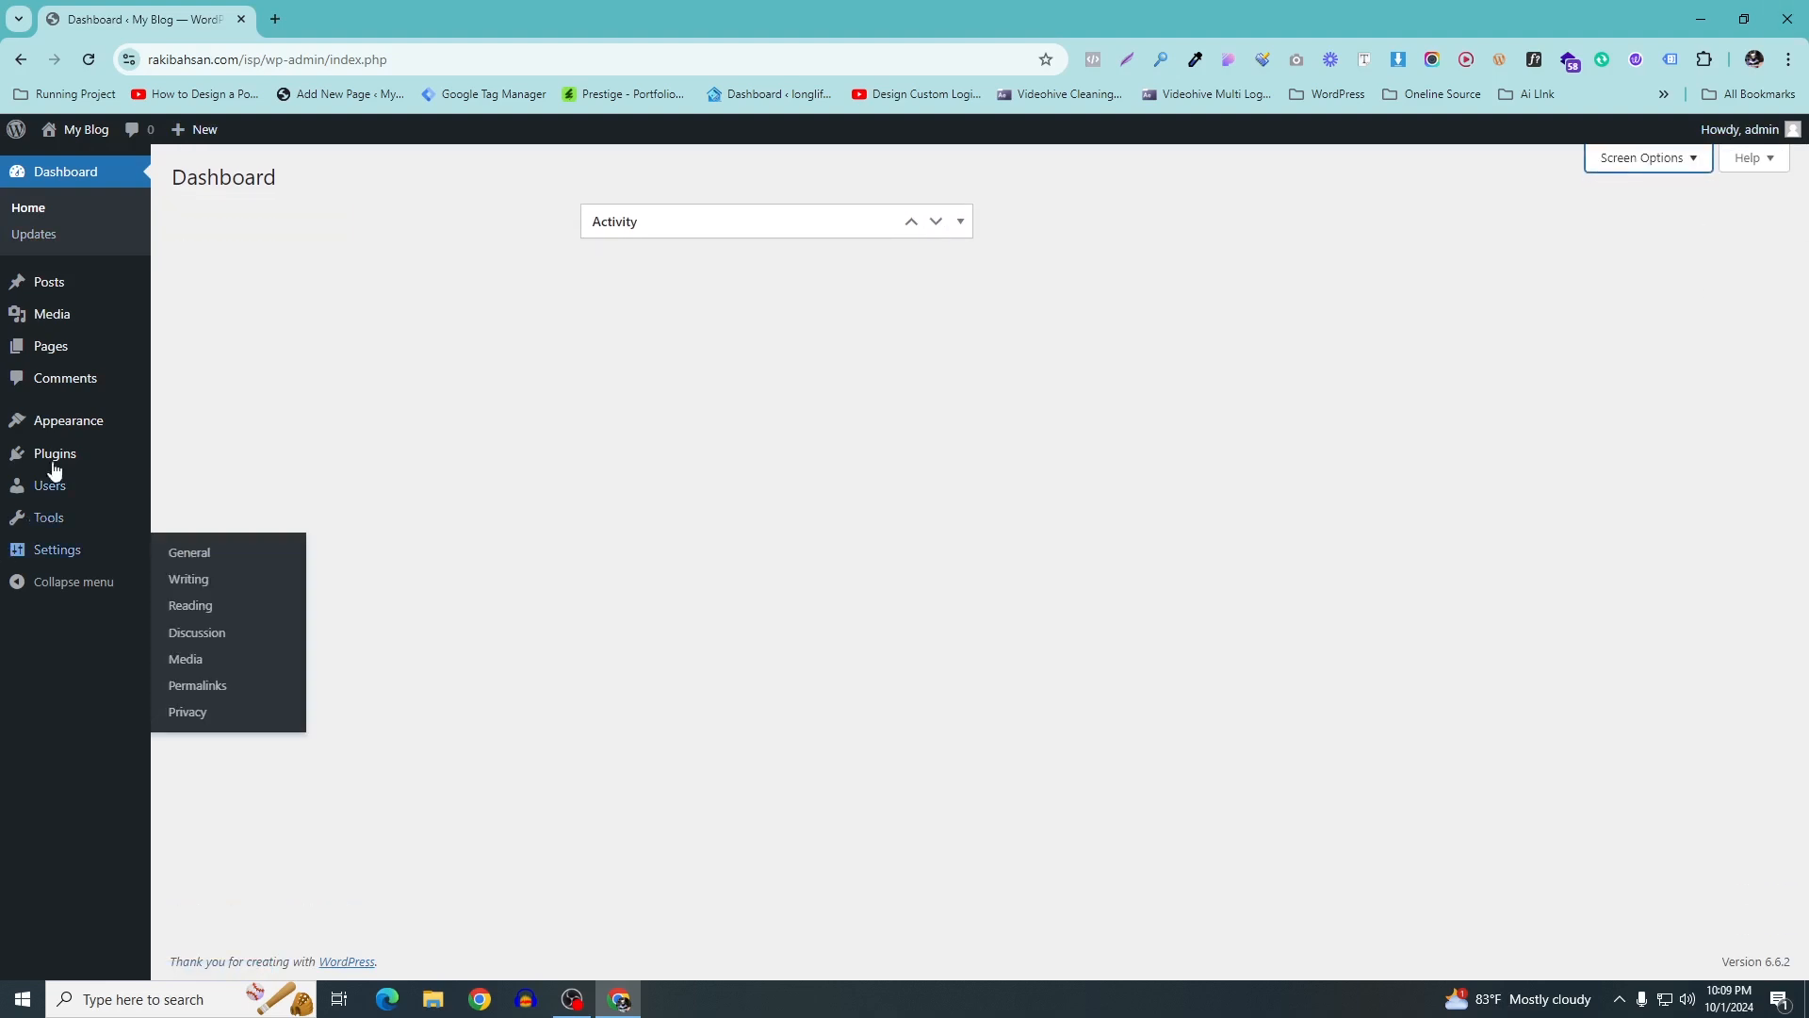
mouse_move(72, 426)
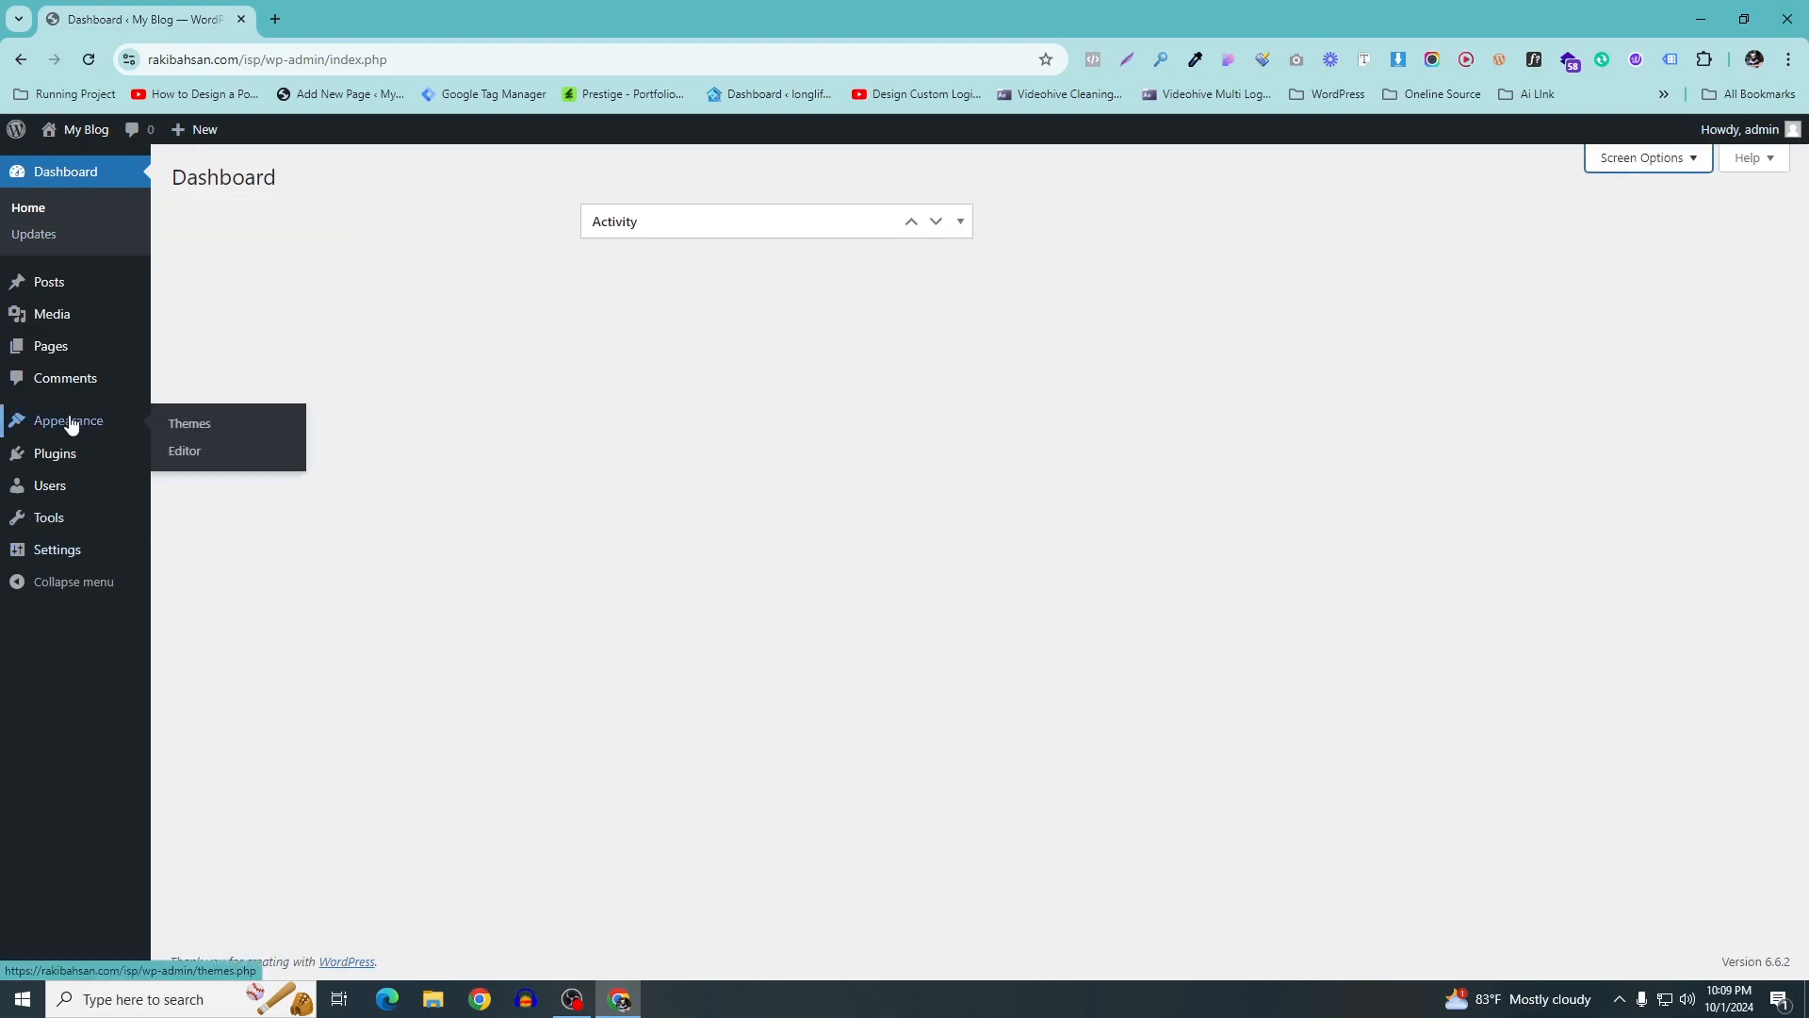
Install and activate the Astra theme from the Add New Theme library
click(177, 432)
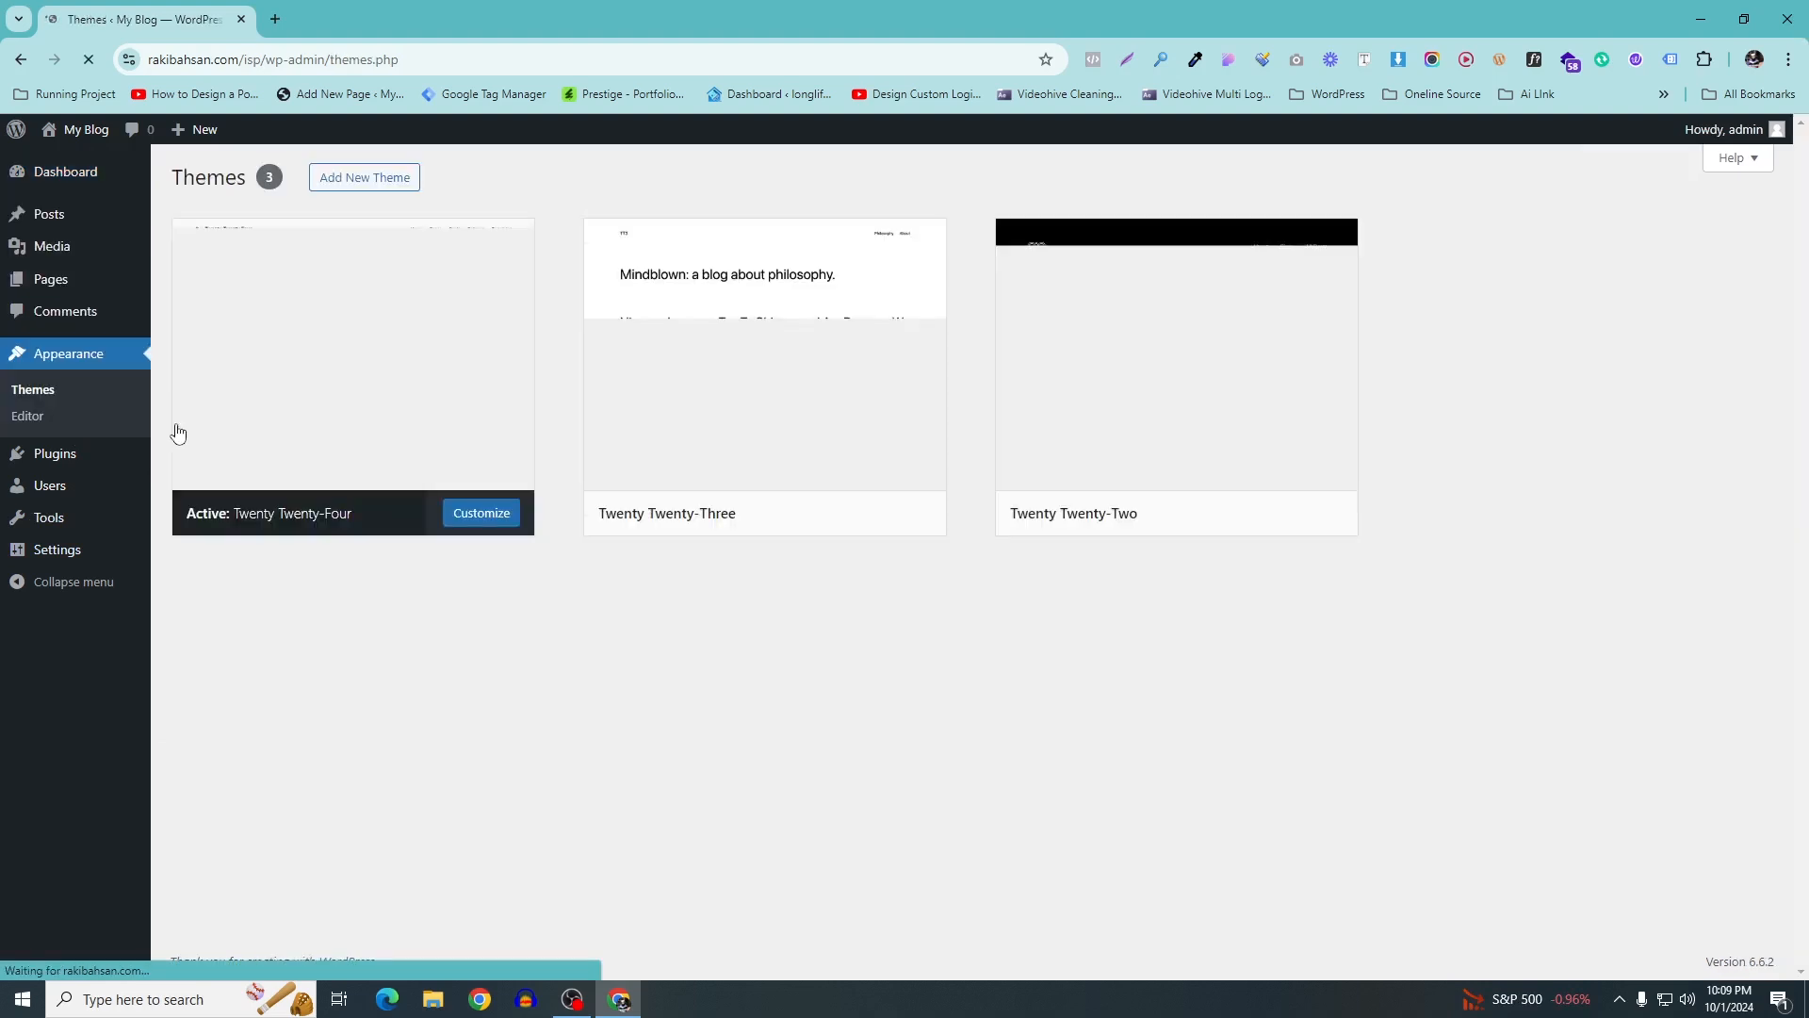
click(350, 185)
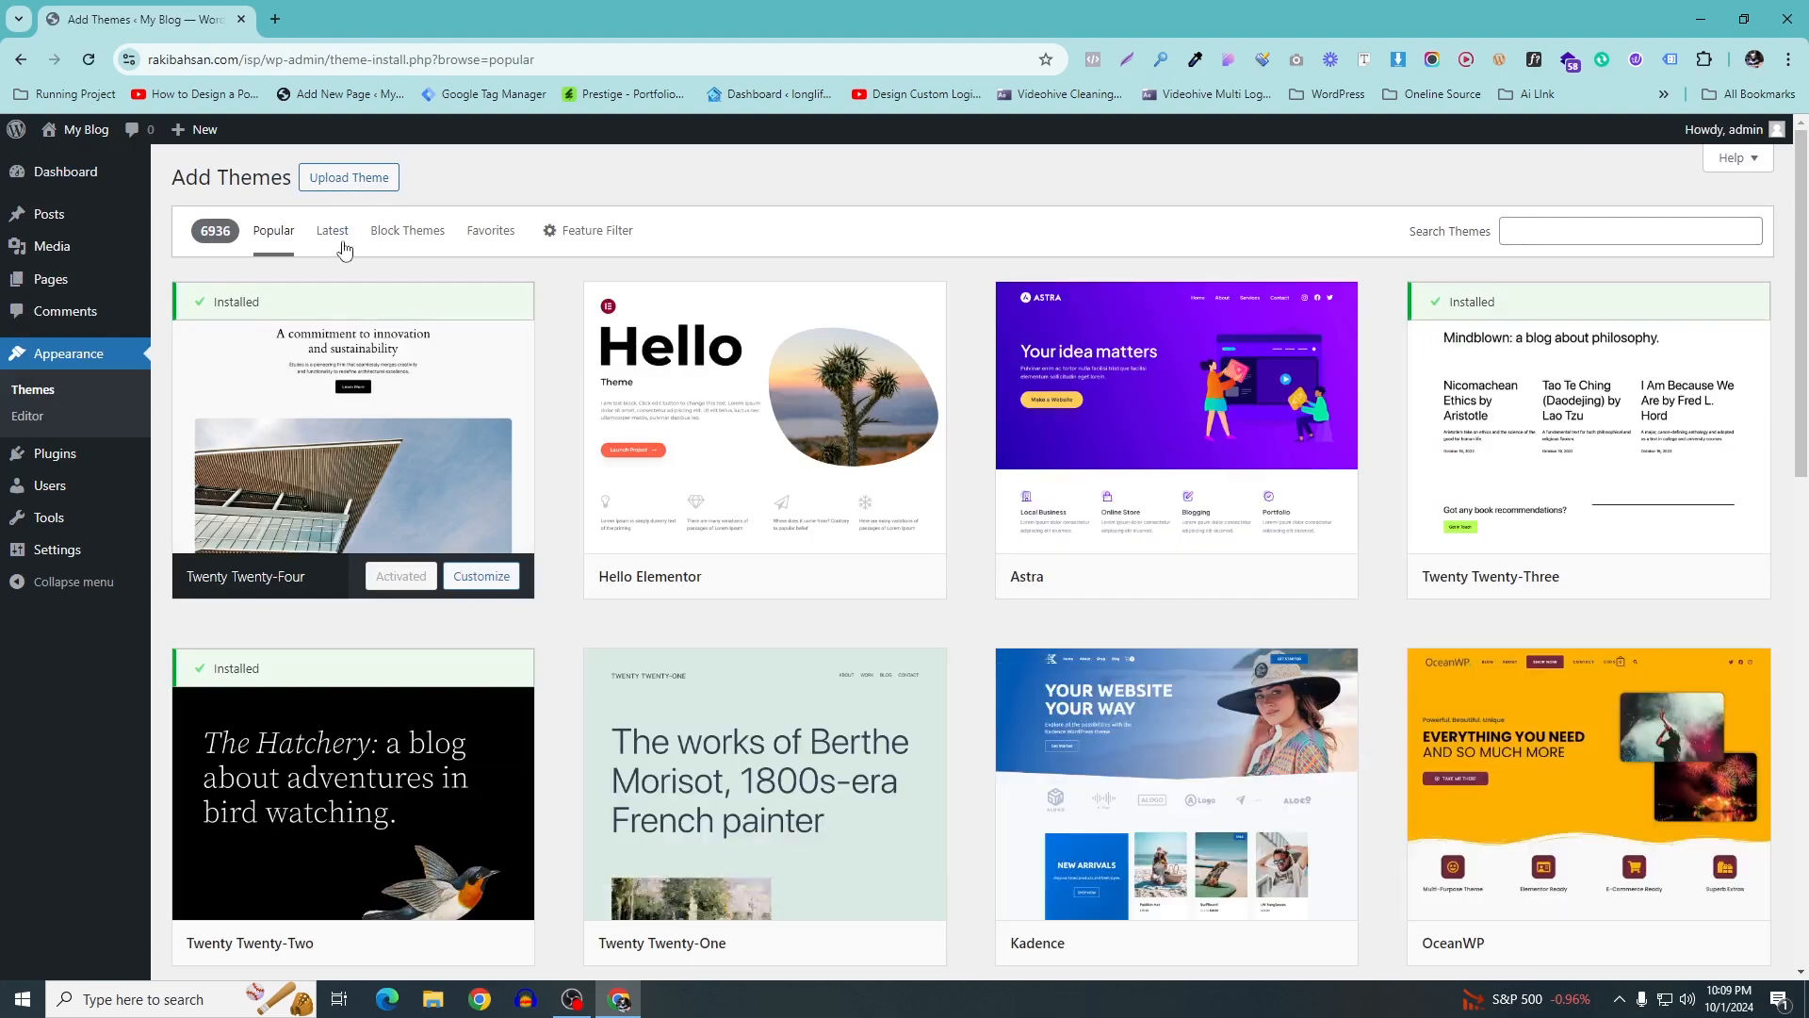
mouse_move(1155, 488)
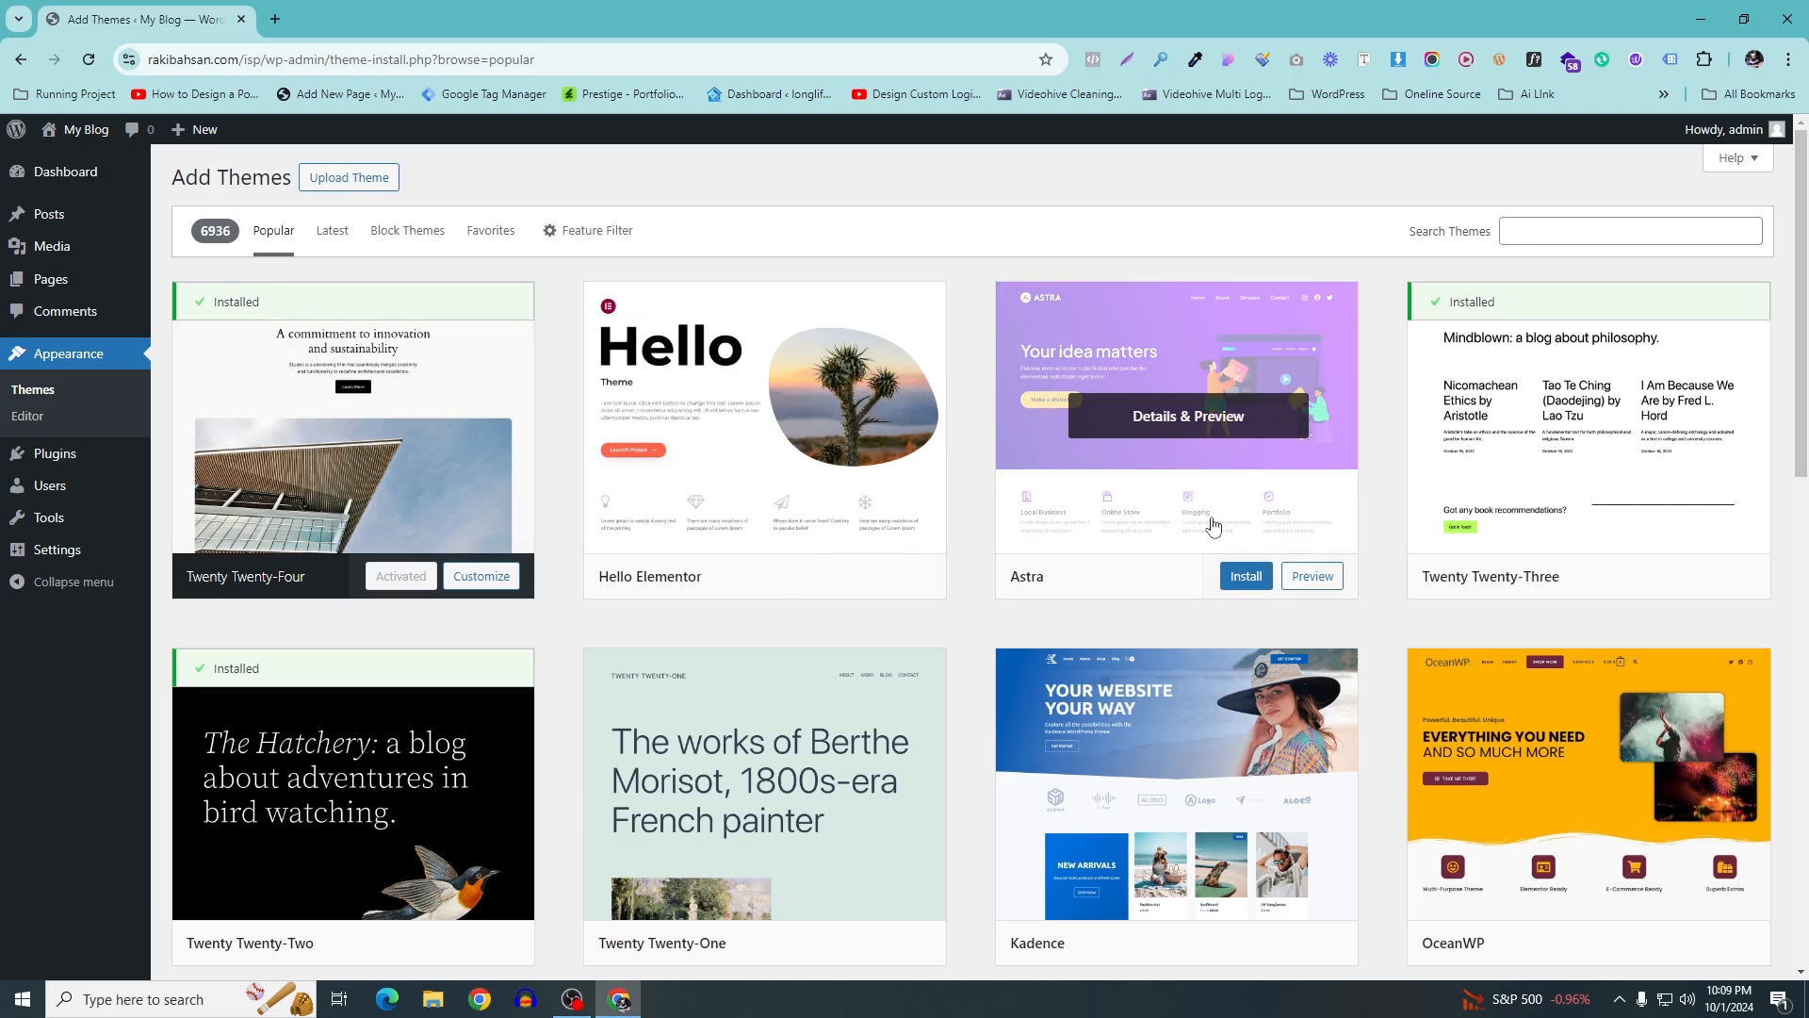
click(1247, 579)
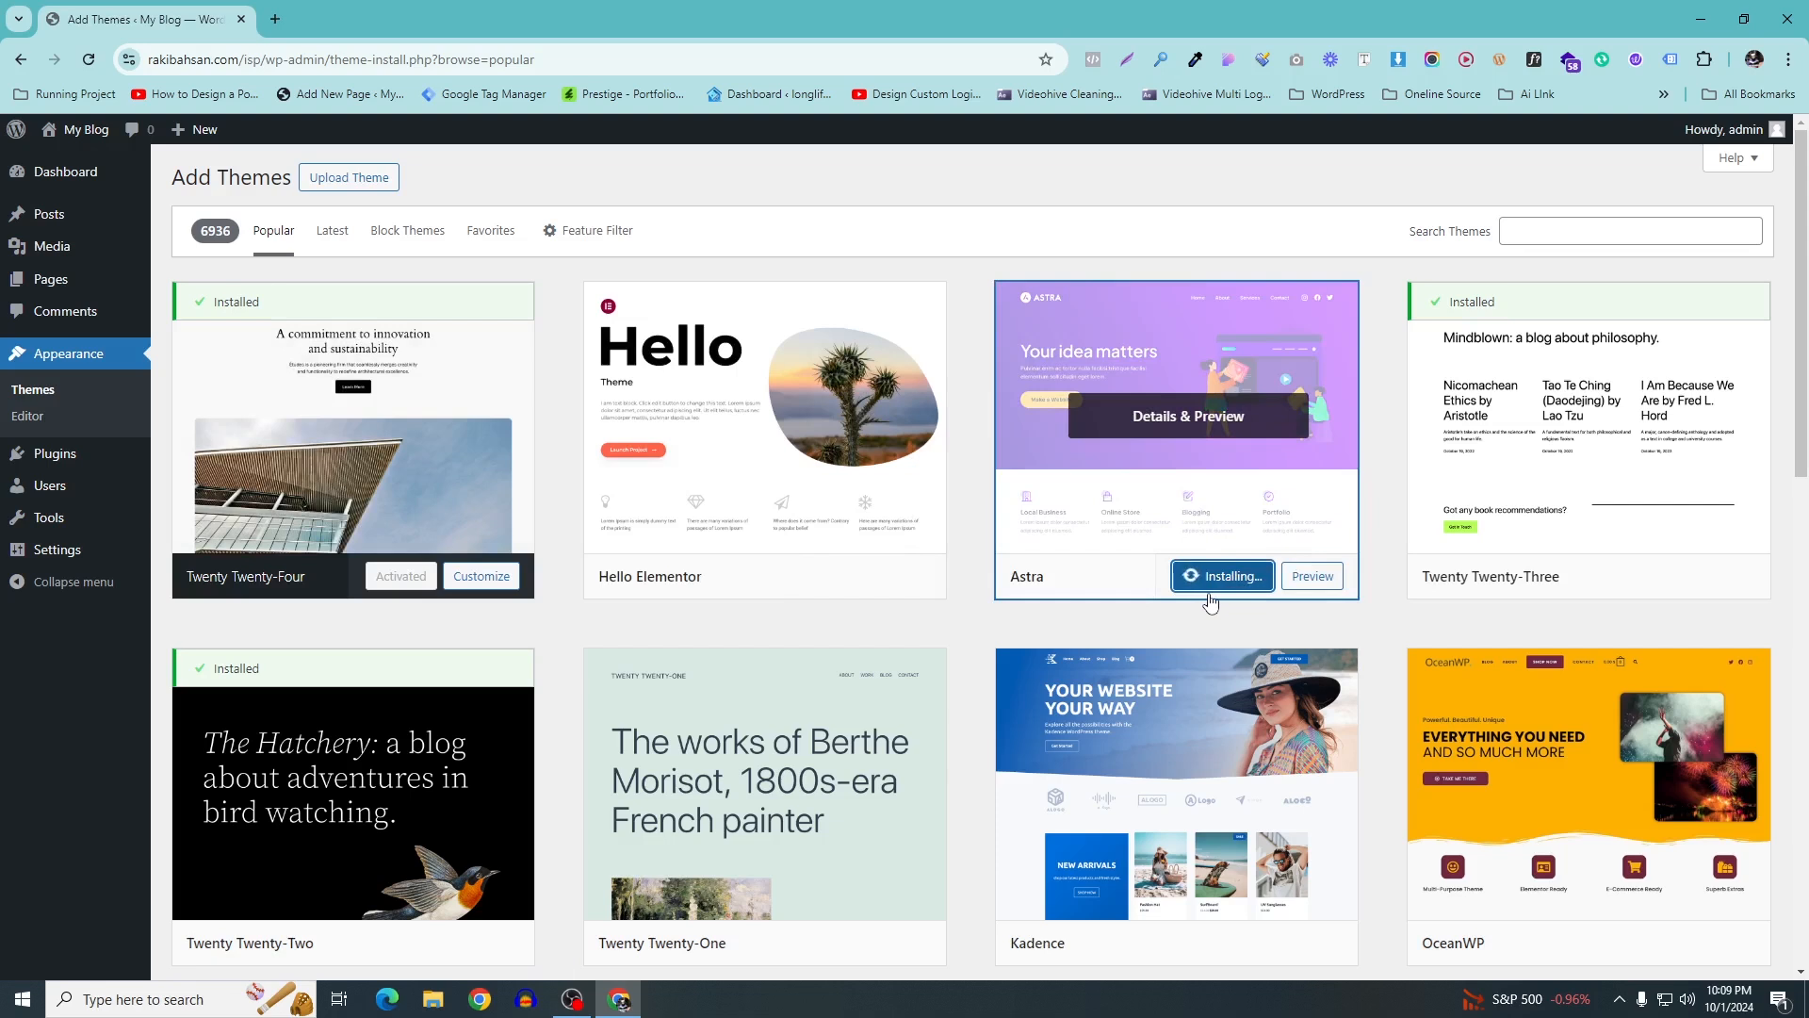
click(1214, 581)
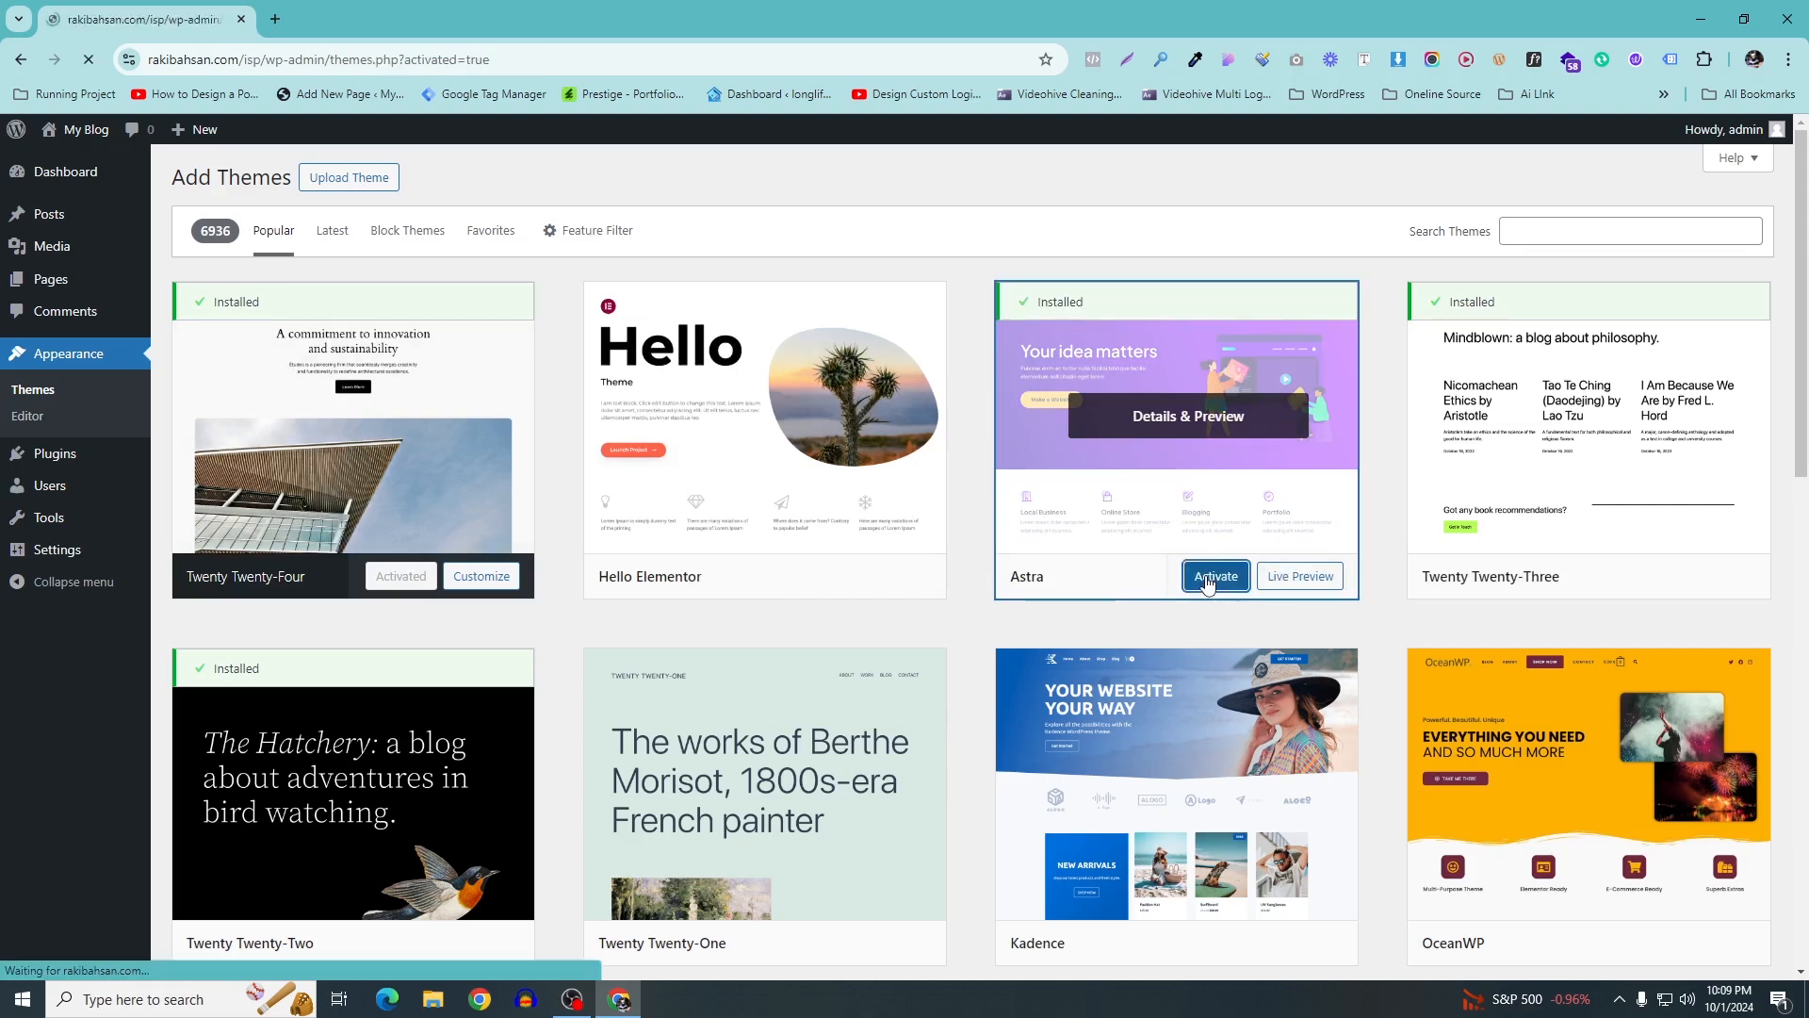
scroll(584, 392, down, 5)
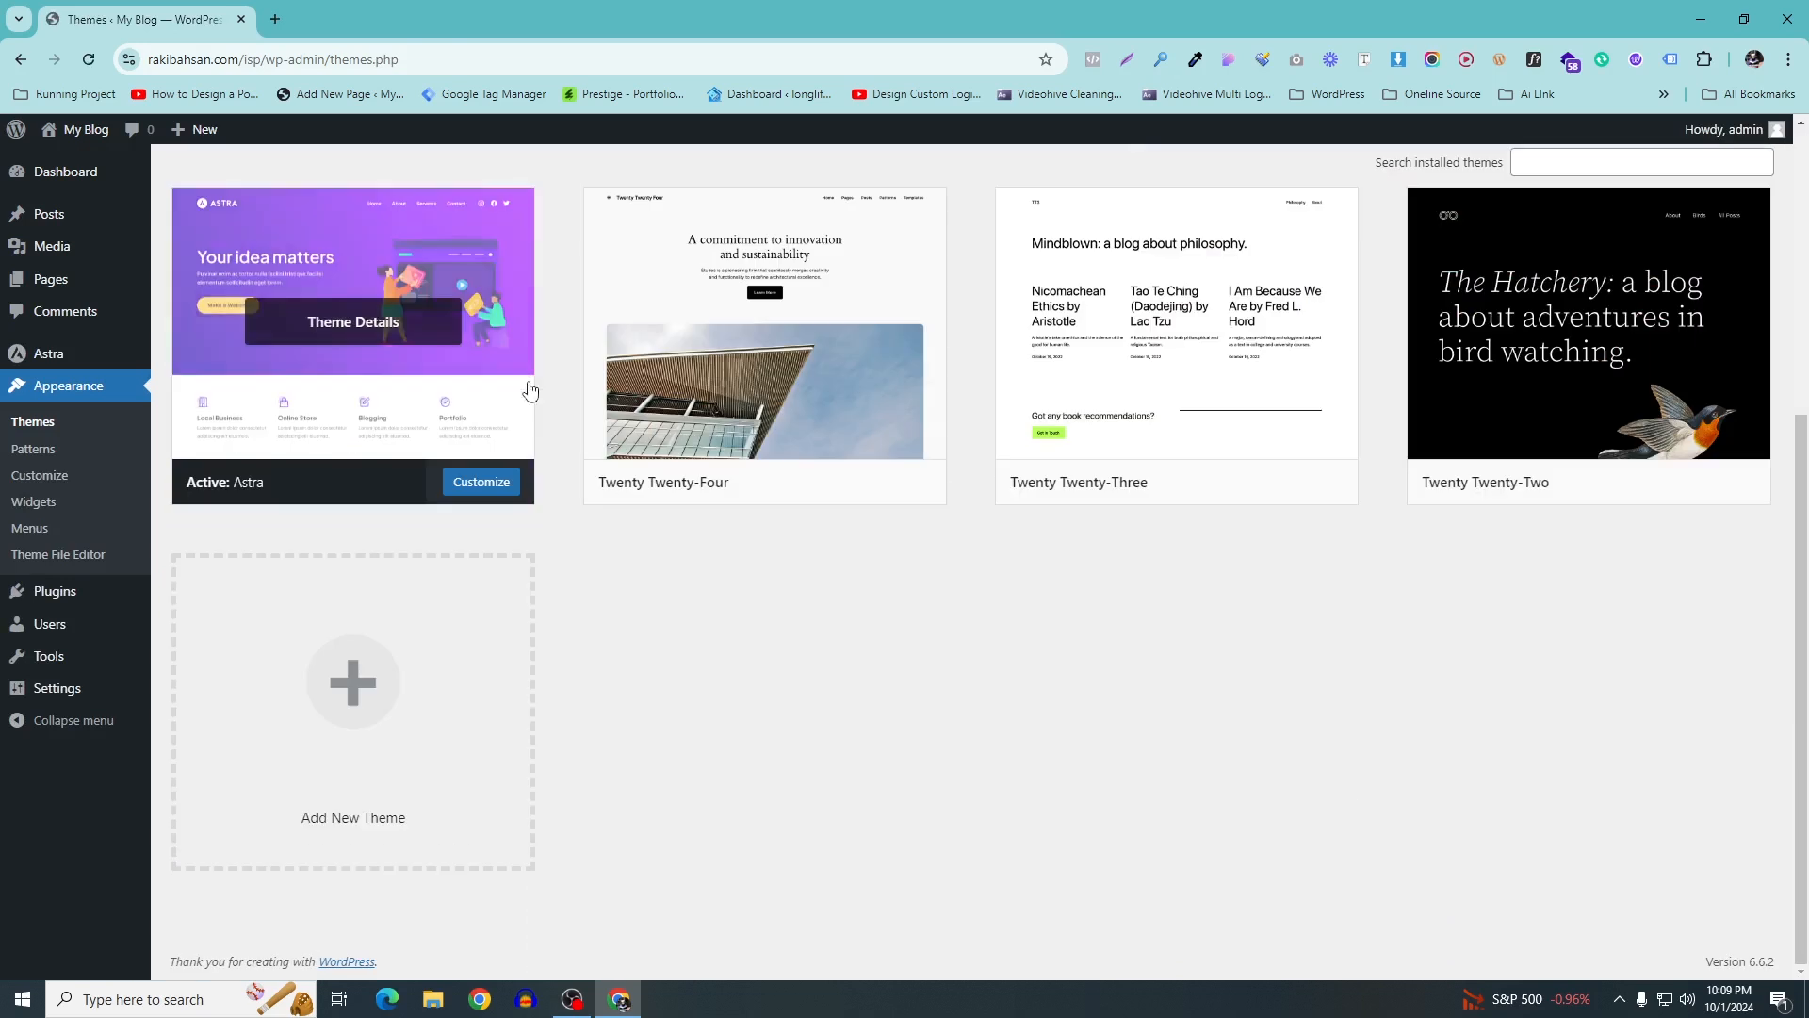
scroll(528, 408, up, 4)
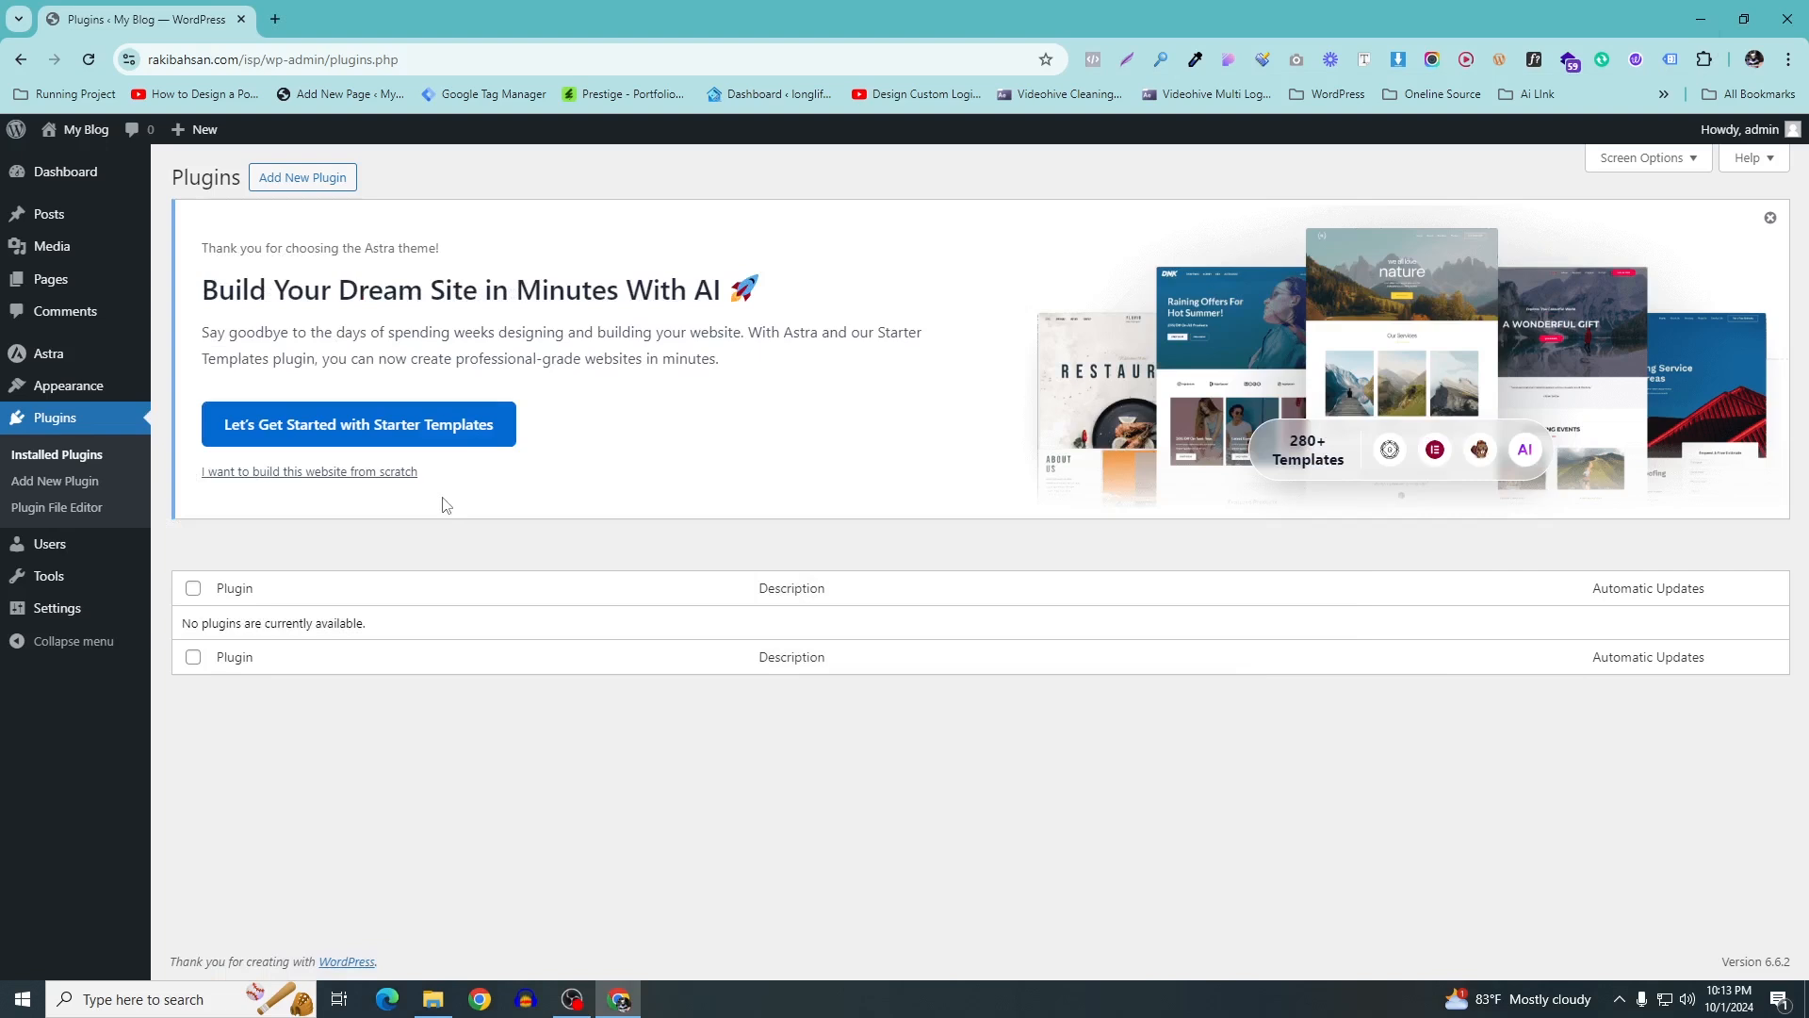
click(280, 181)
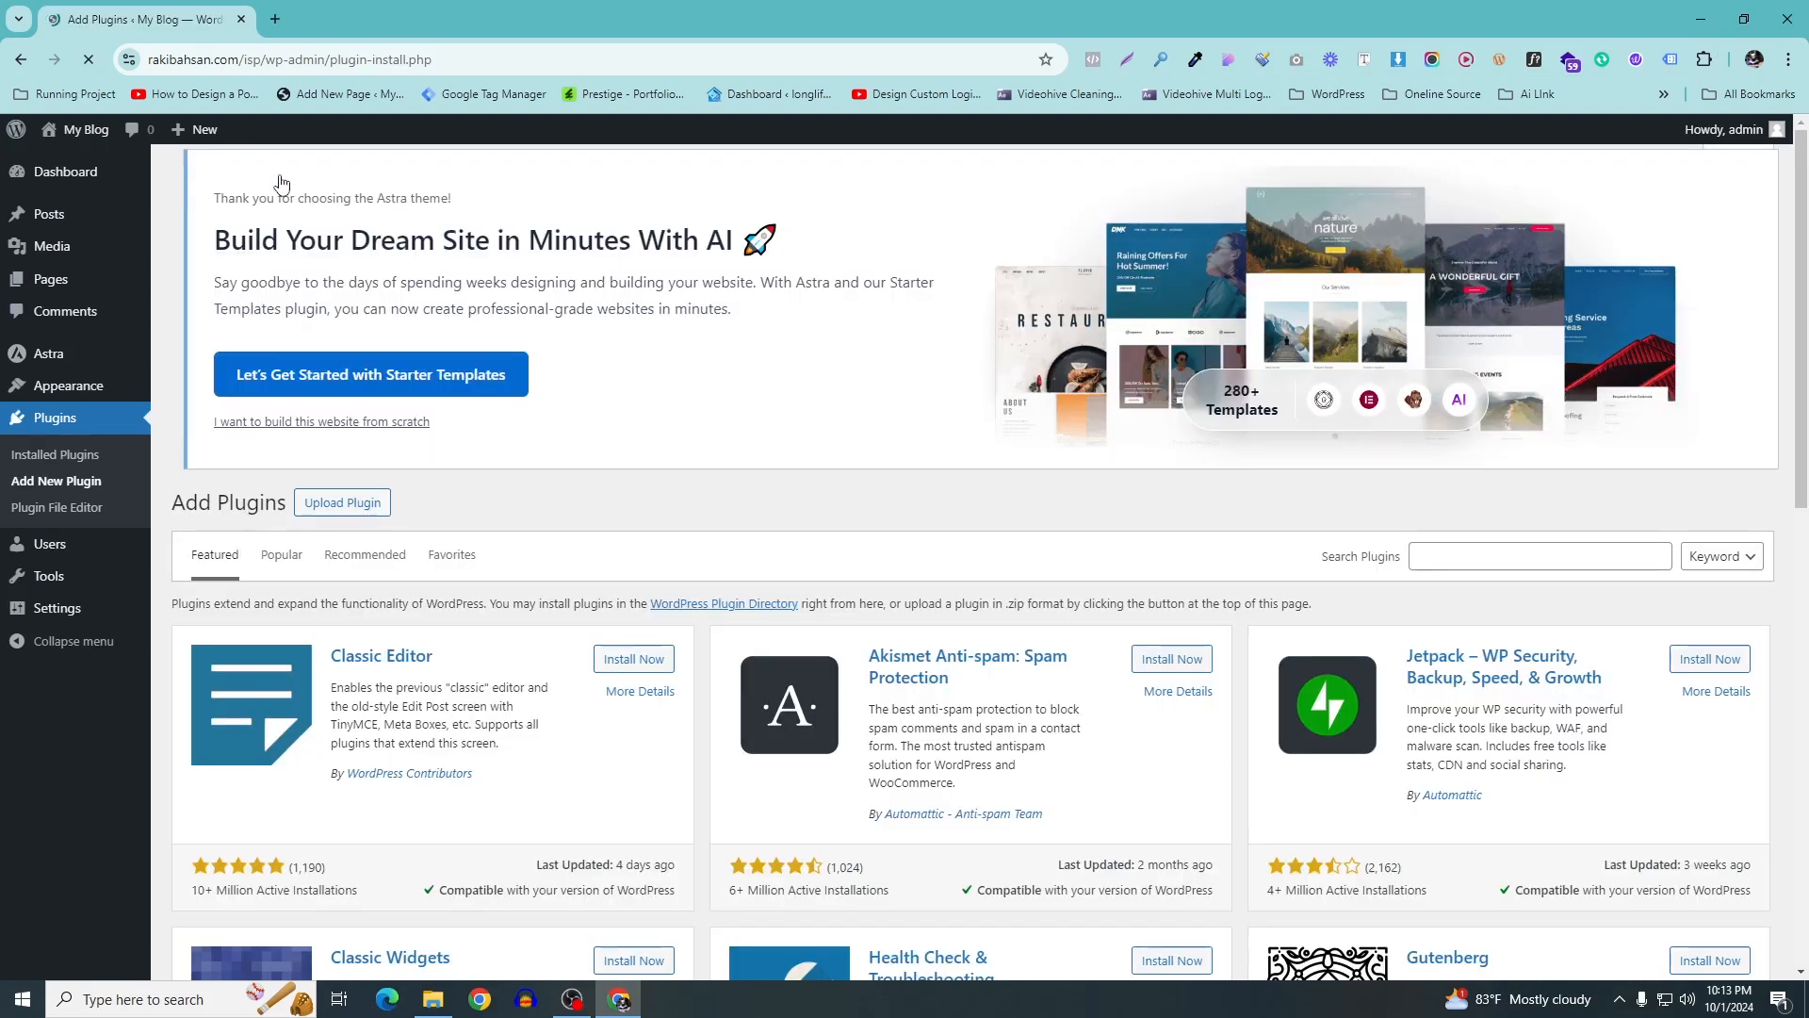
Search for 'elementor', then install and activate Elementor Website Builder
click(1507, 556)
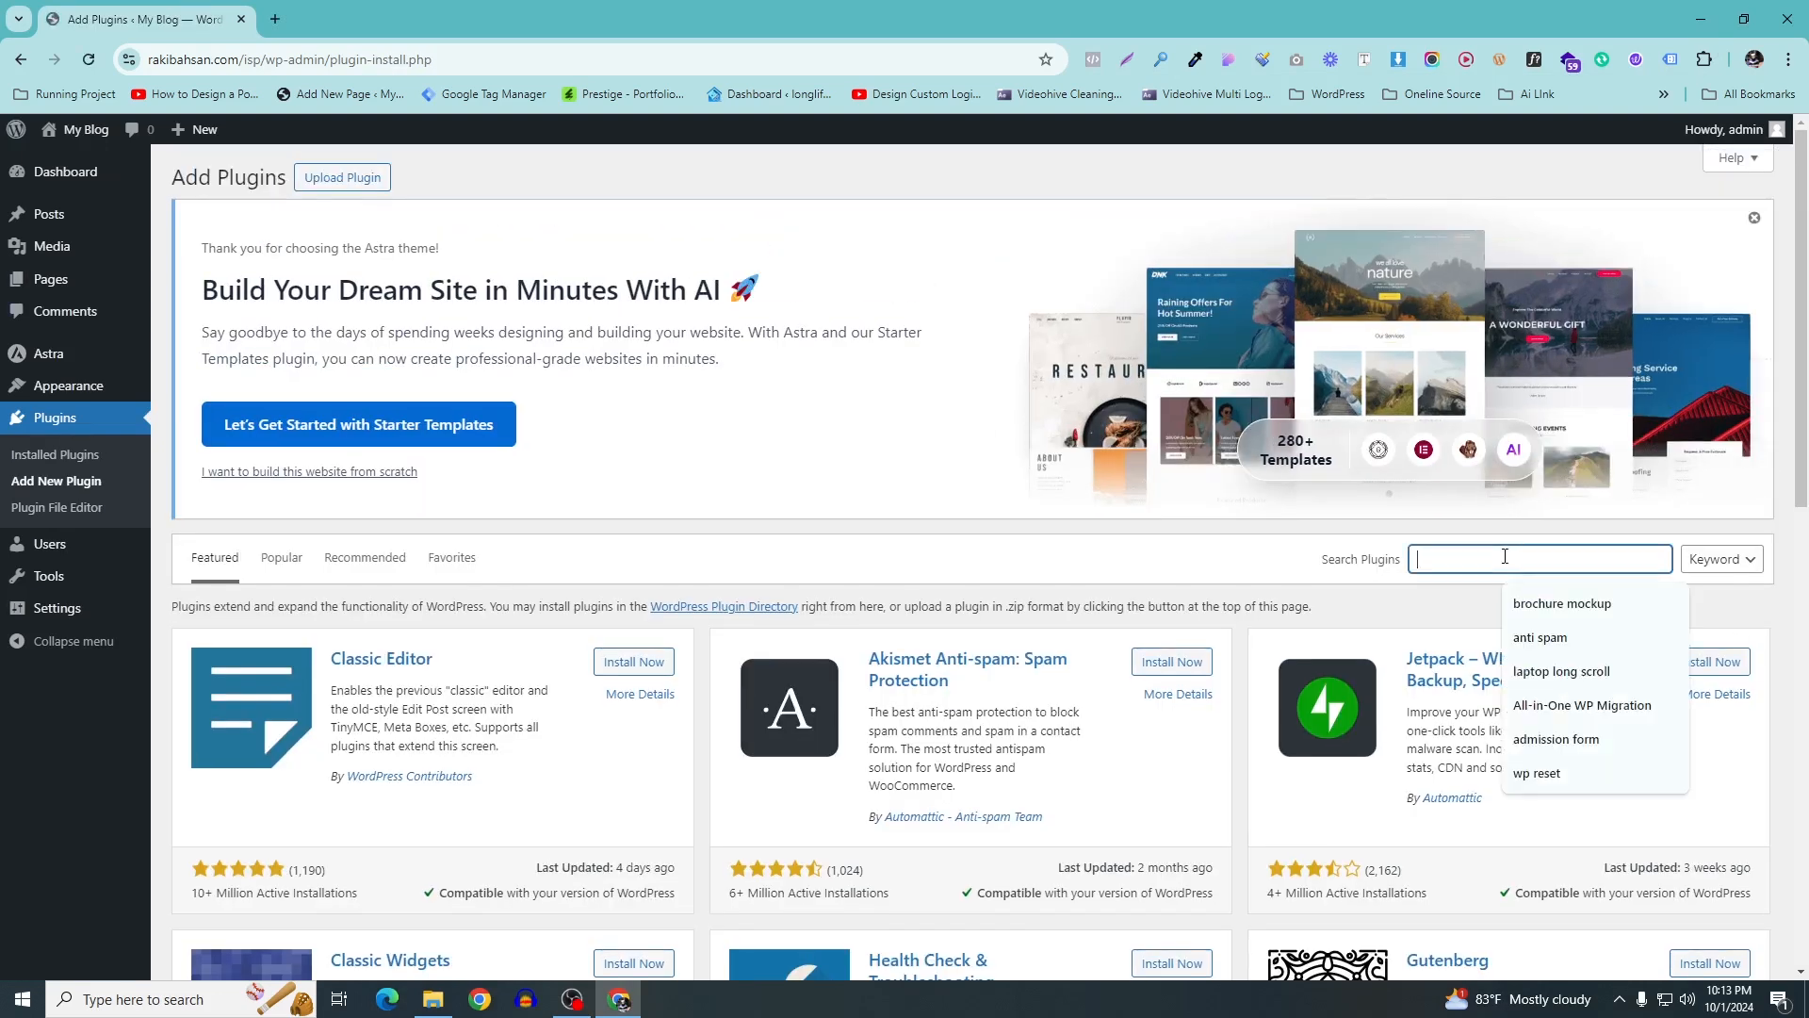
text(el)
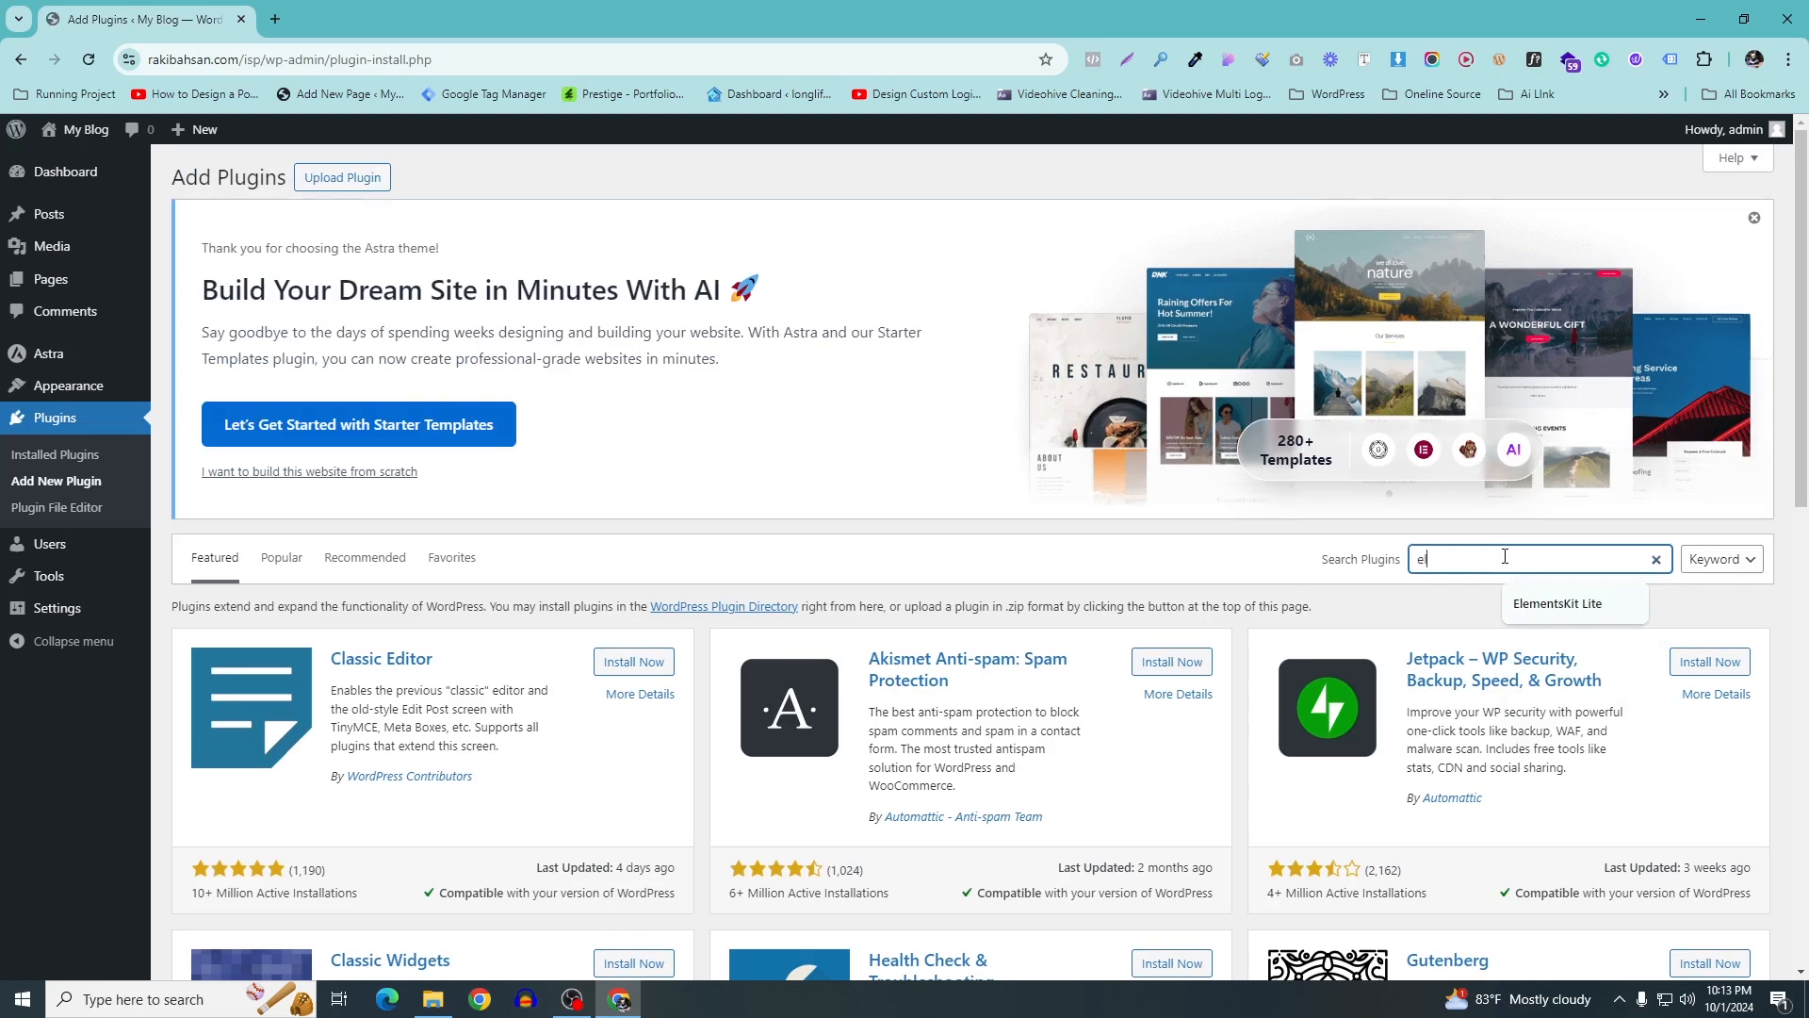
text(e)
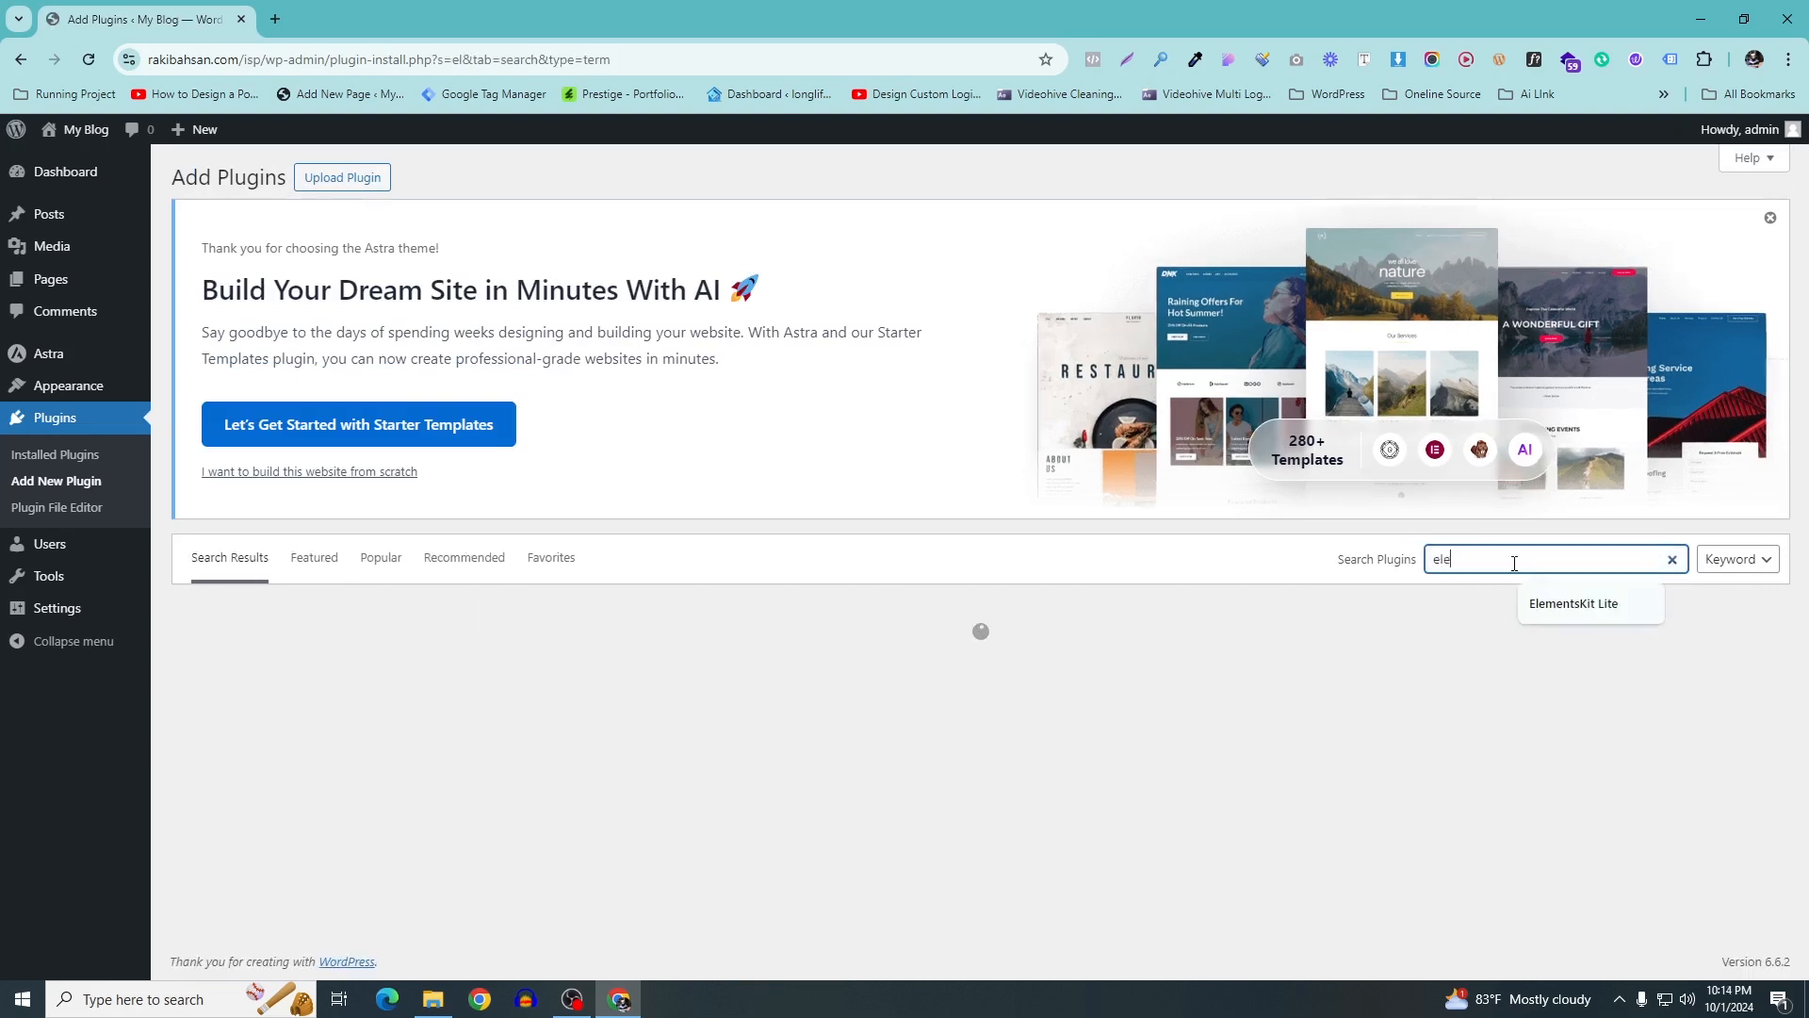
text(mentor)
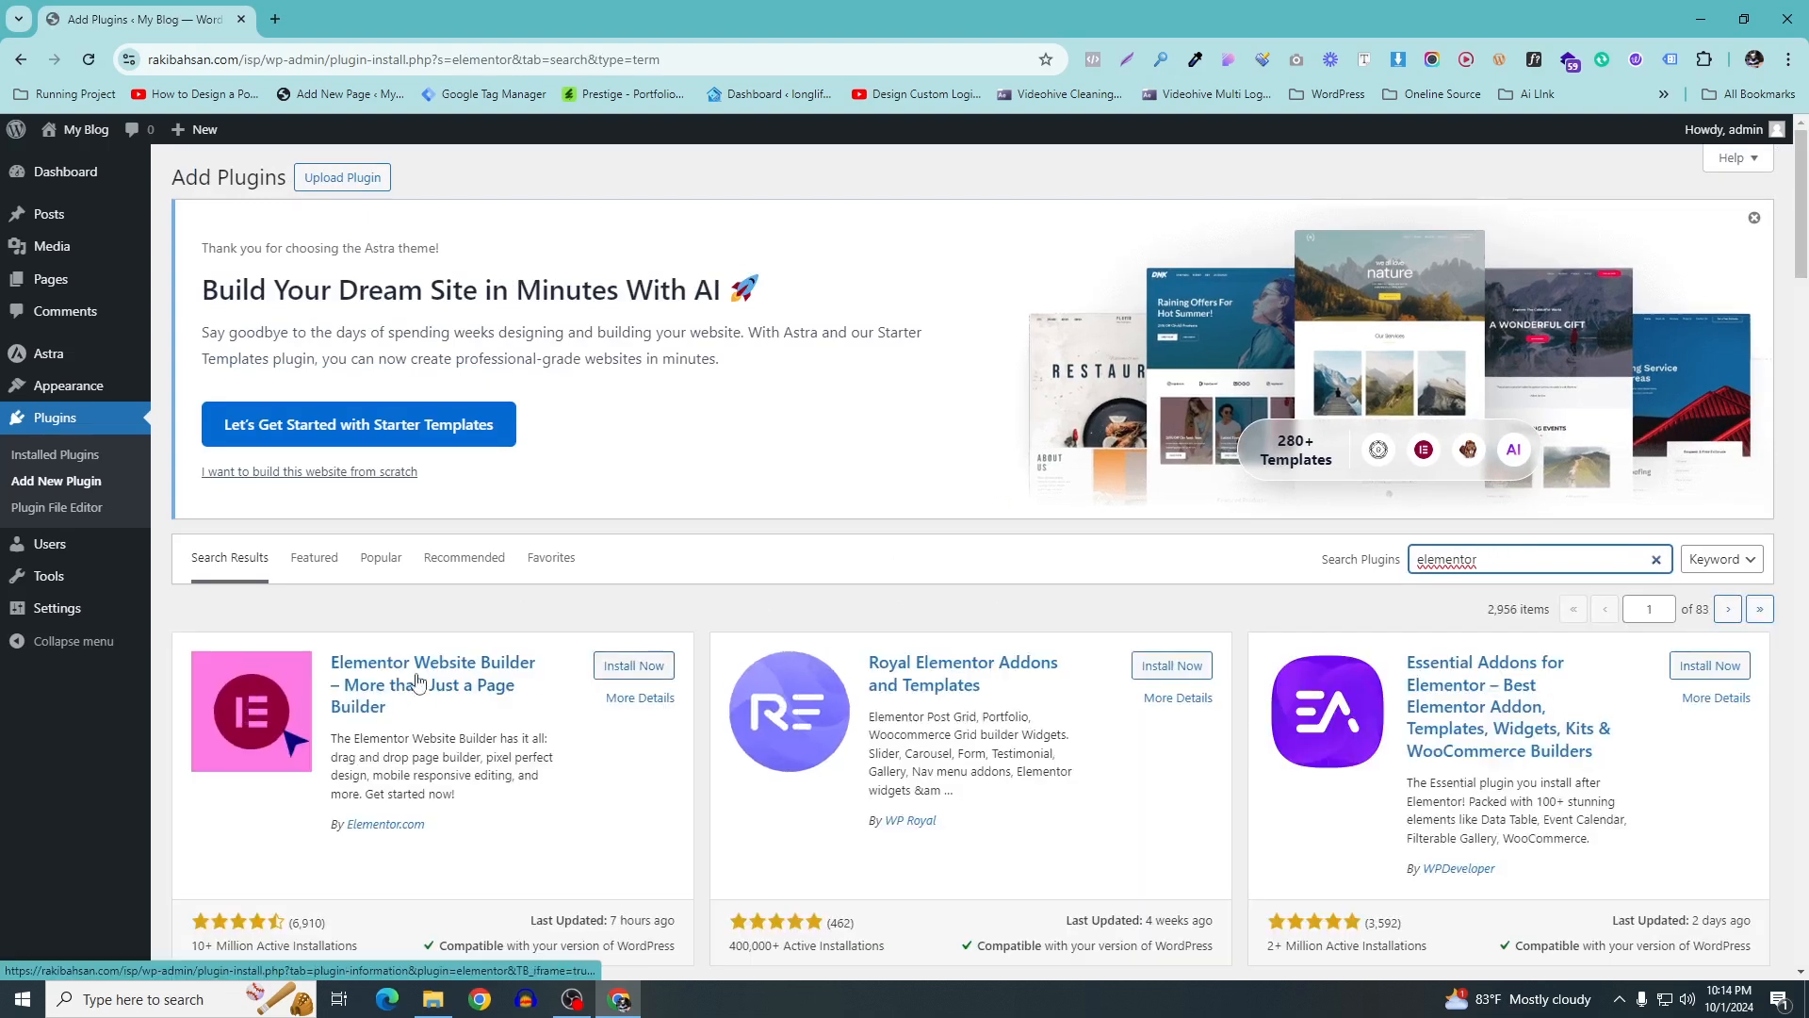
click(655, 673)
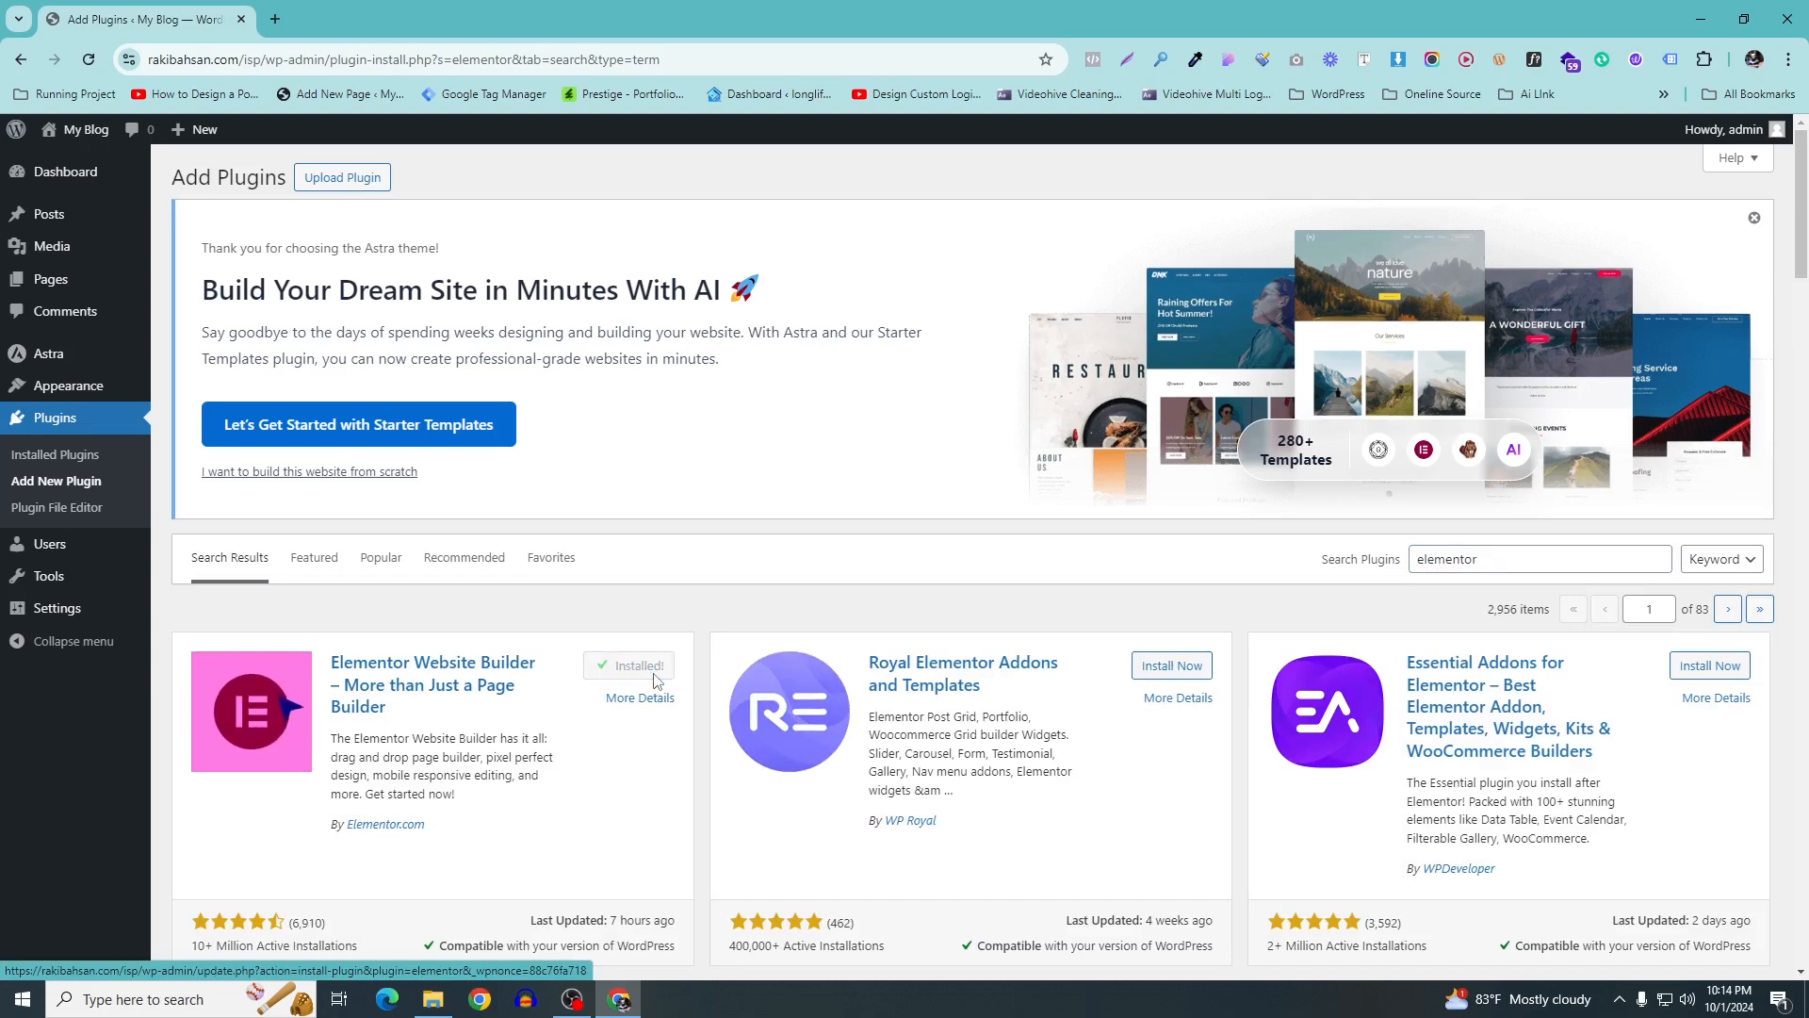
click(643, 671)
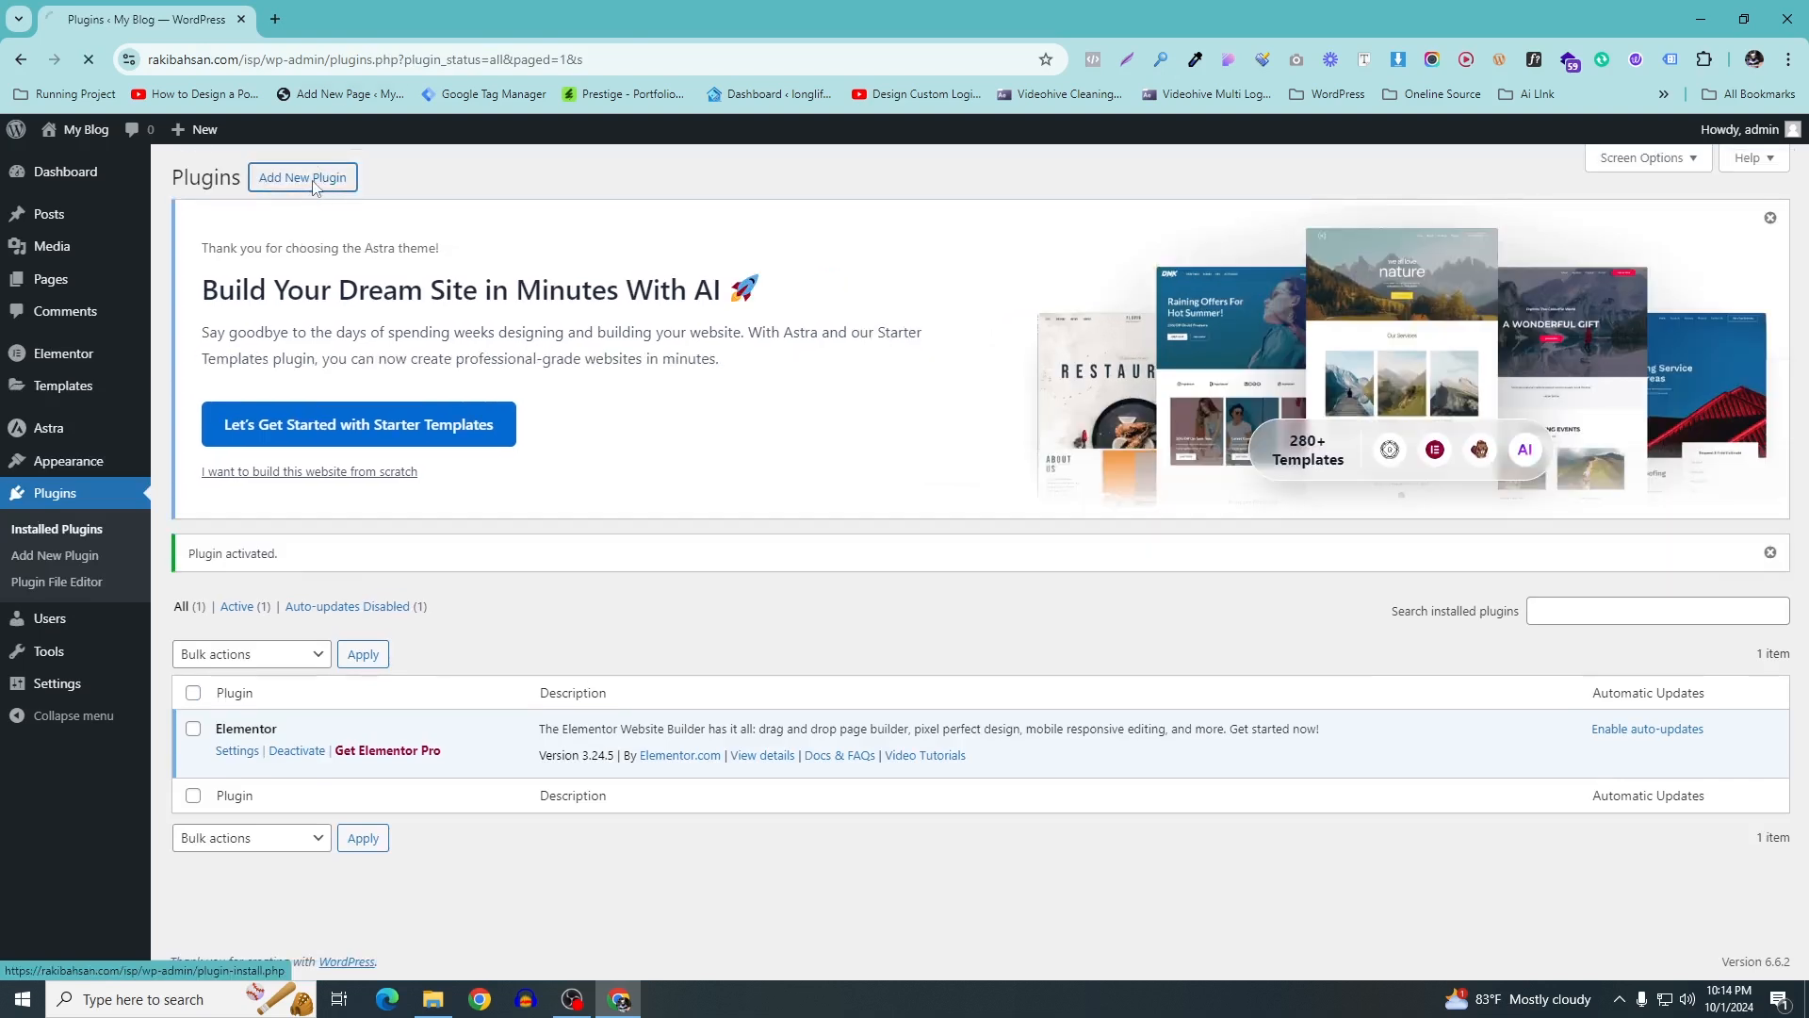
Find Forminator Forms via a 'fo' search, install and activate it, dismissing the Astra banner
click(314, 182)
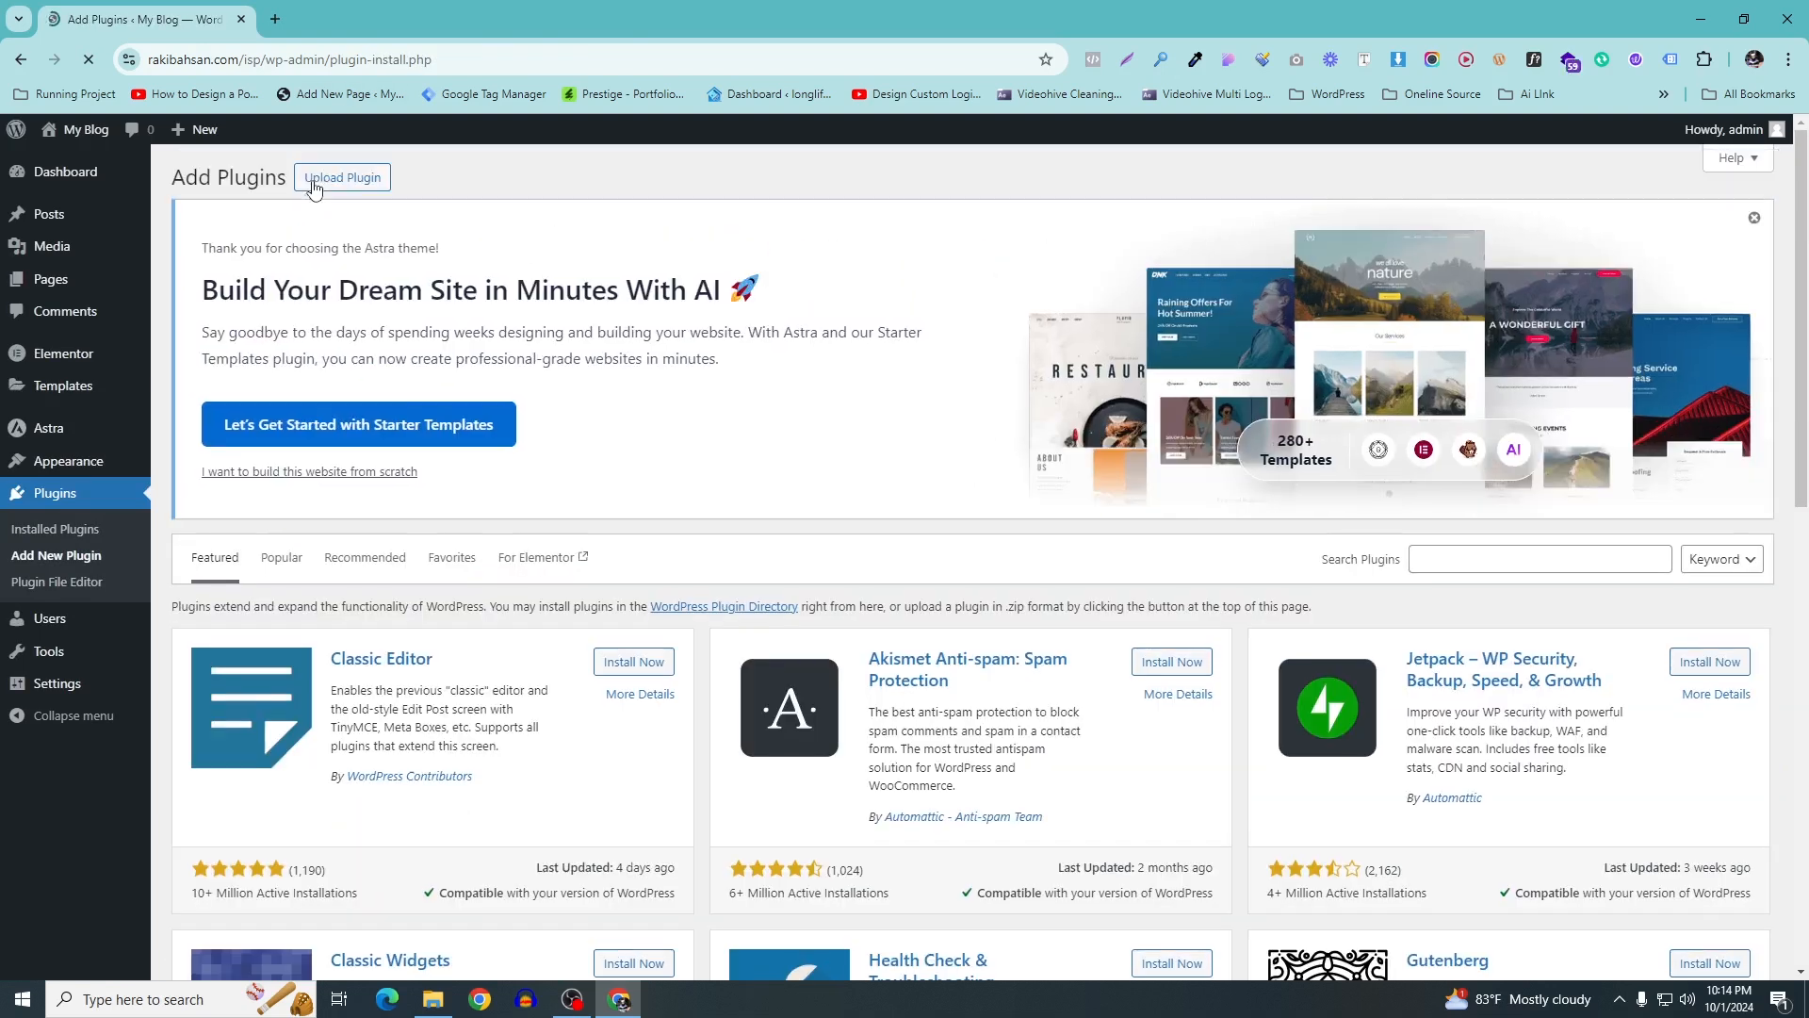
click(1518, 559)
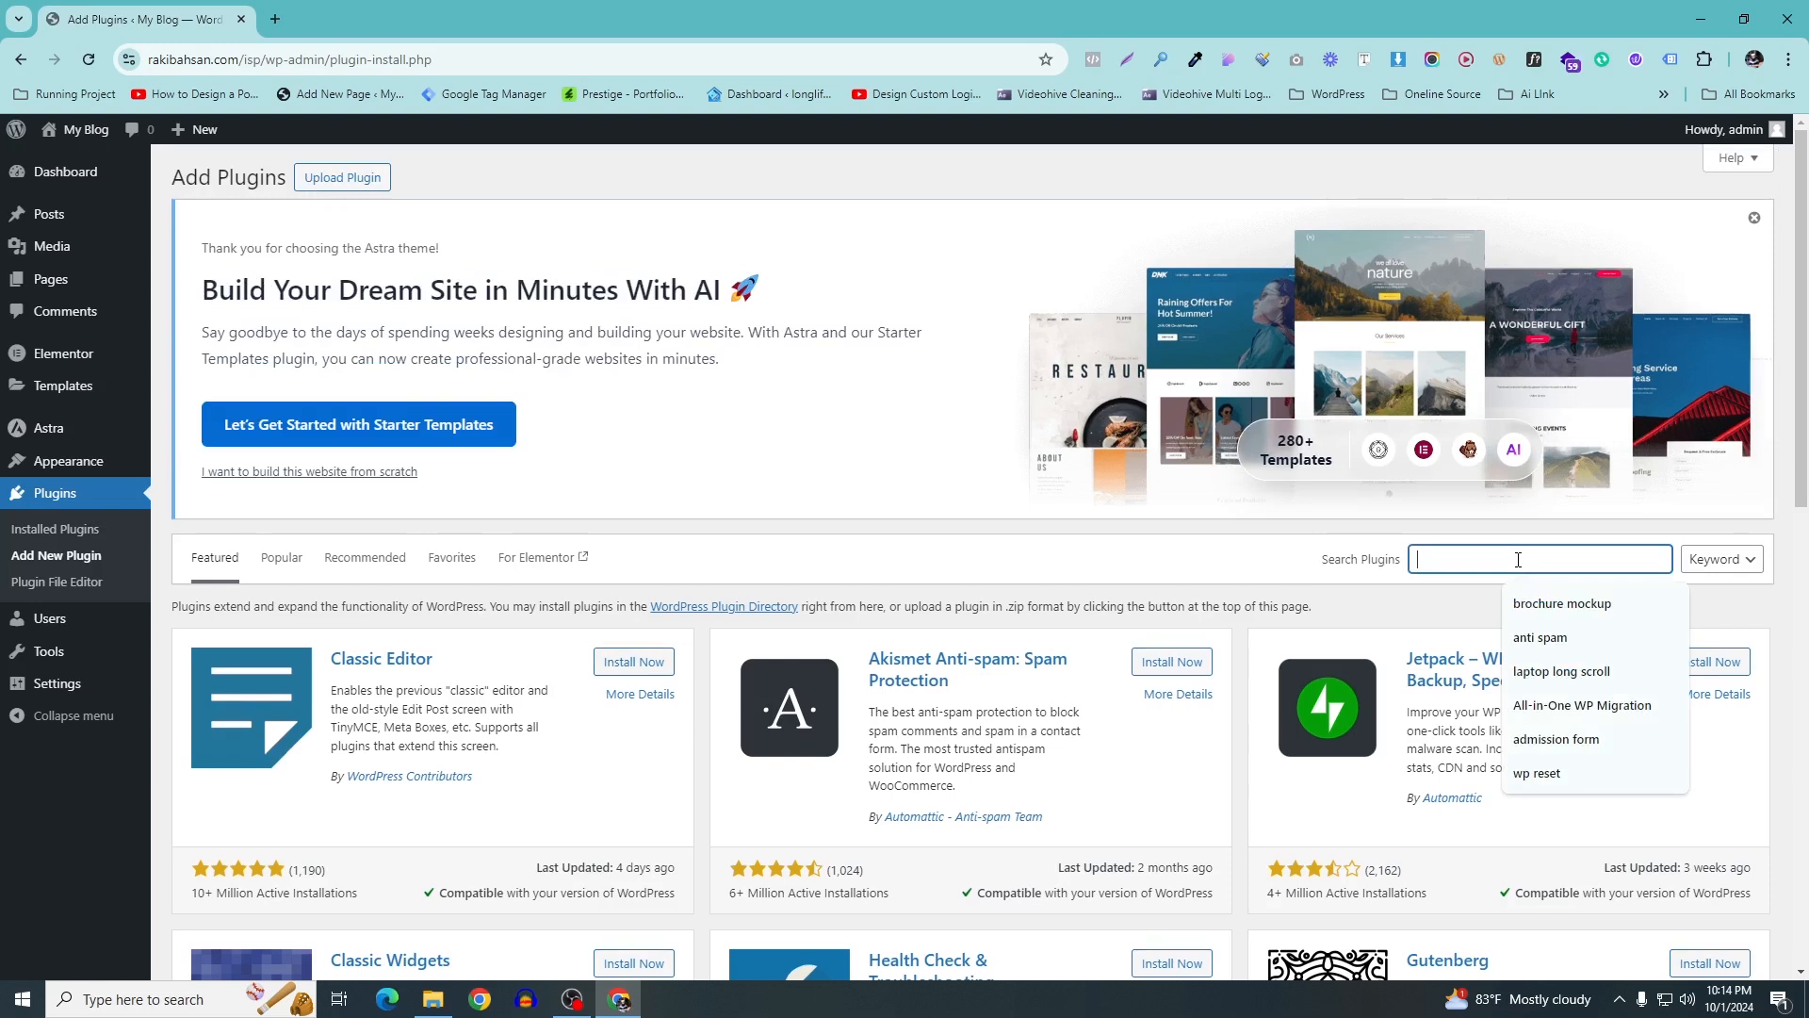
text(forminator)
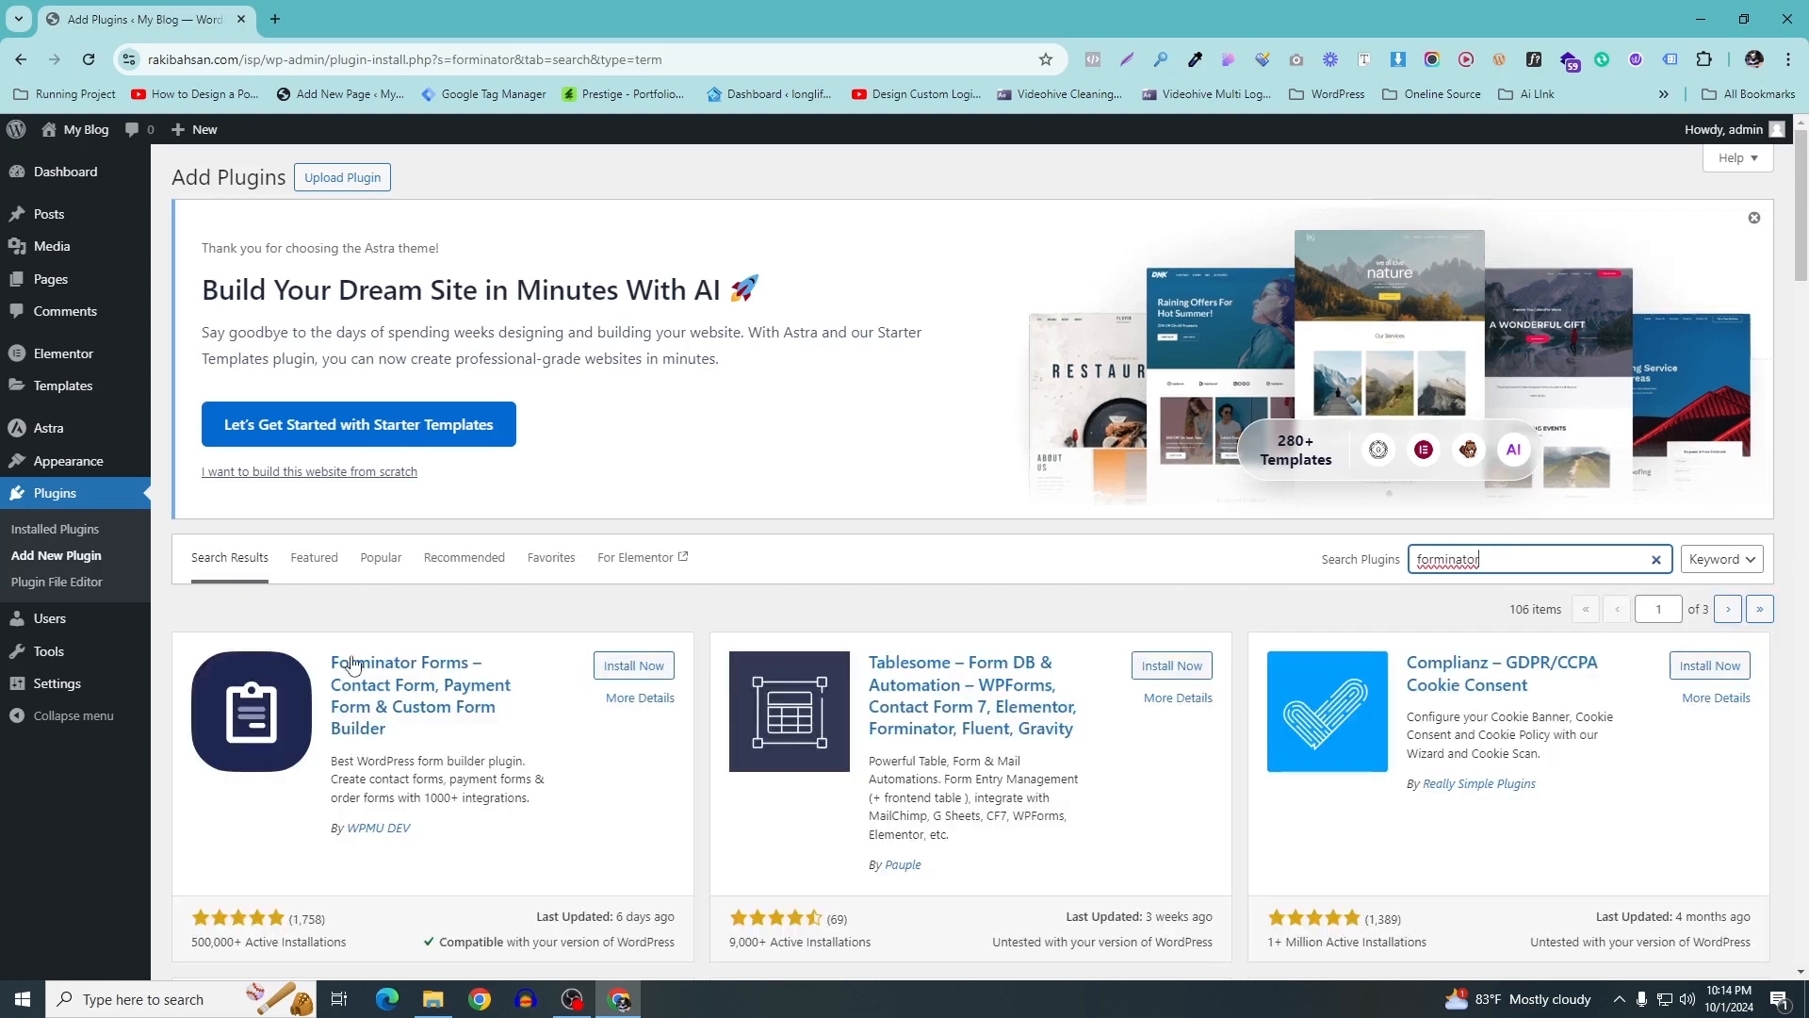
click(640, 669)
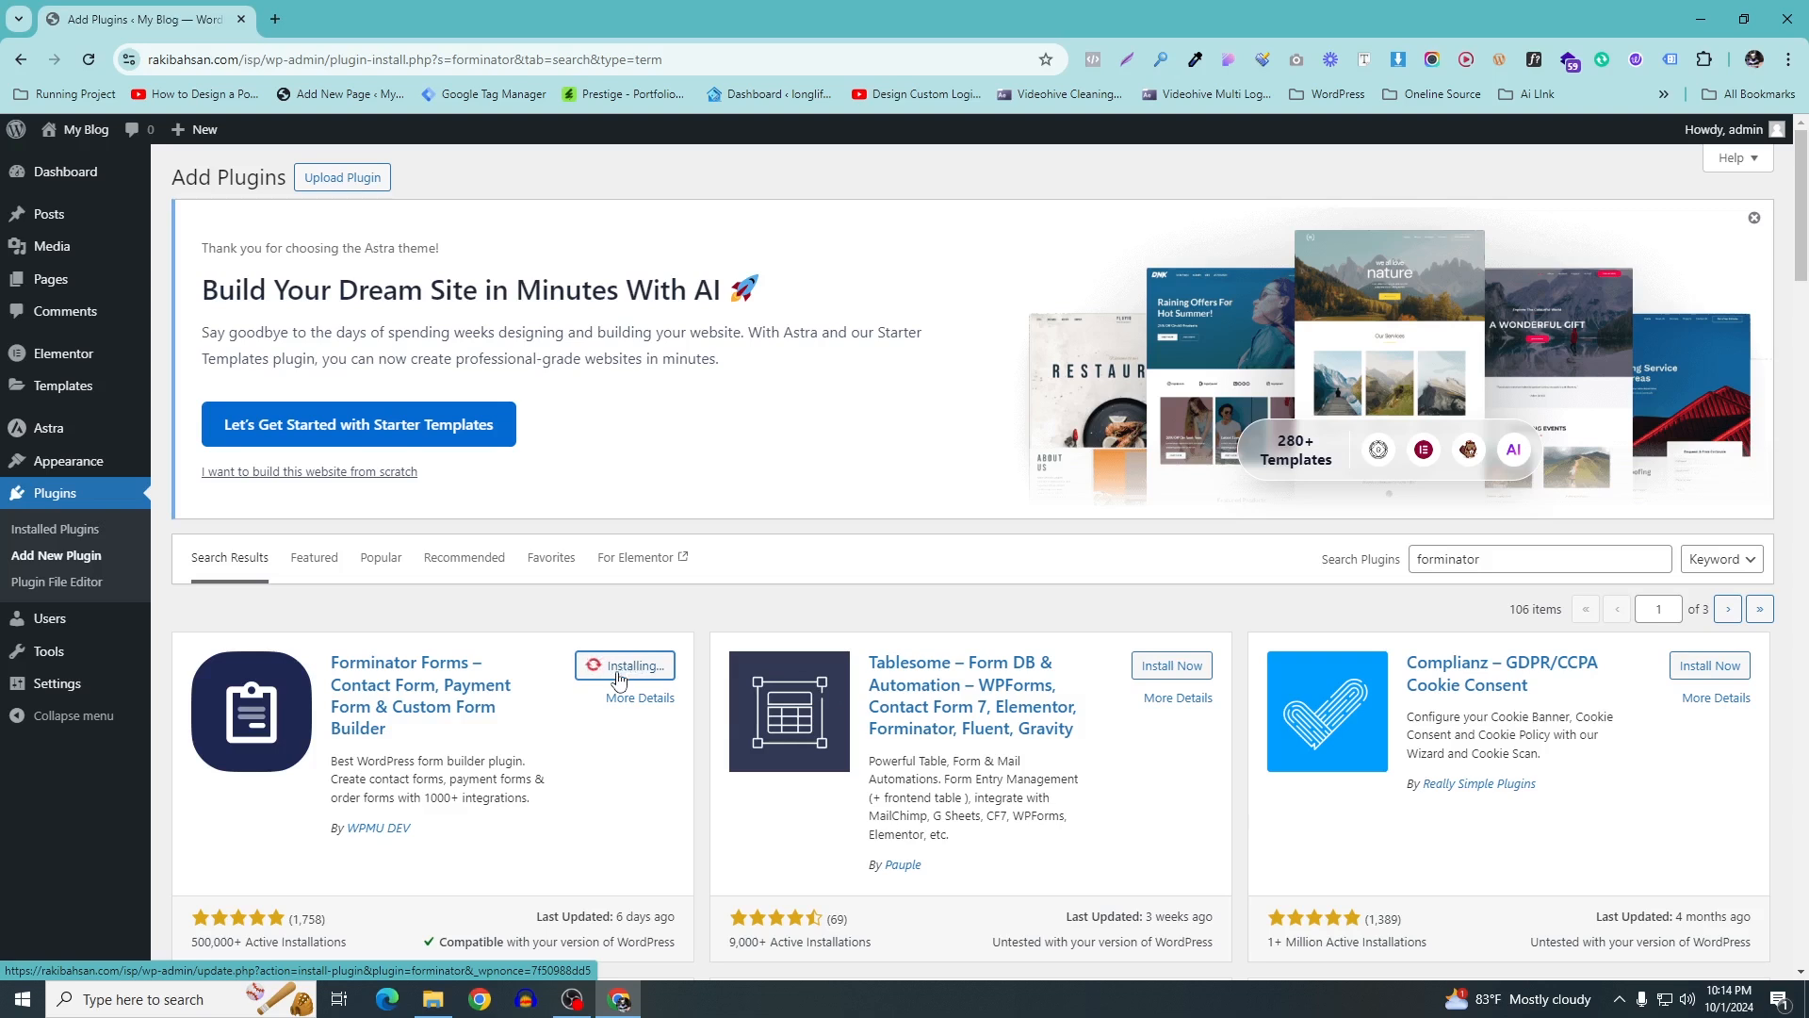
click(1755, 219)
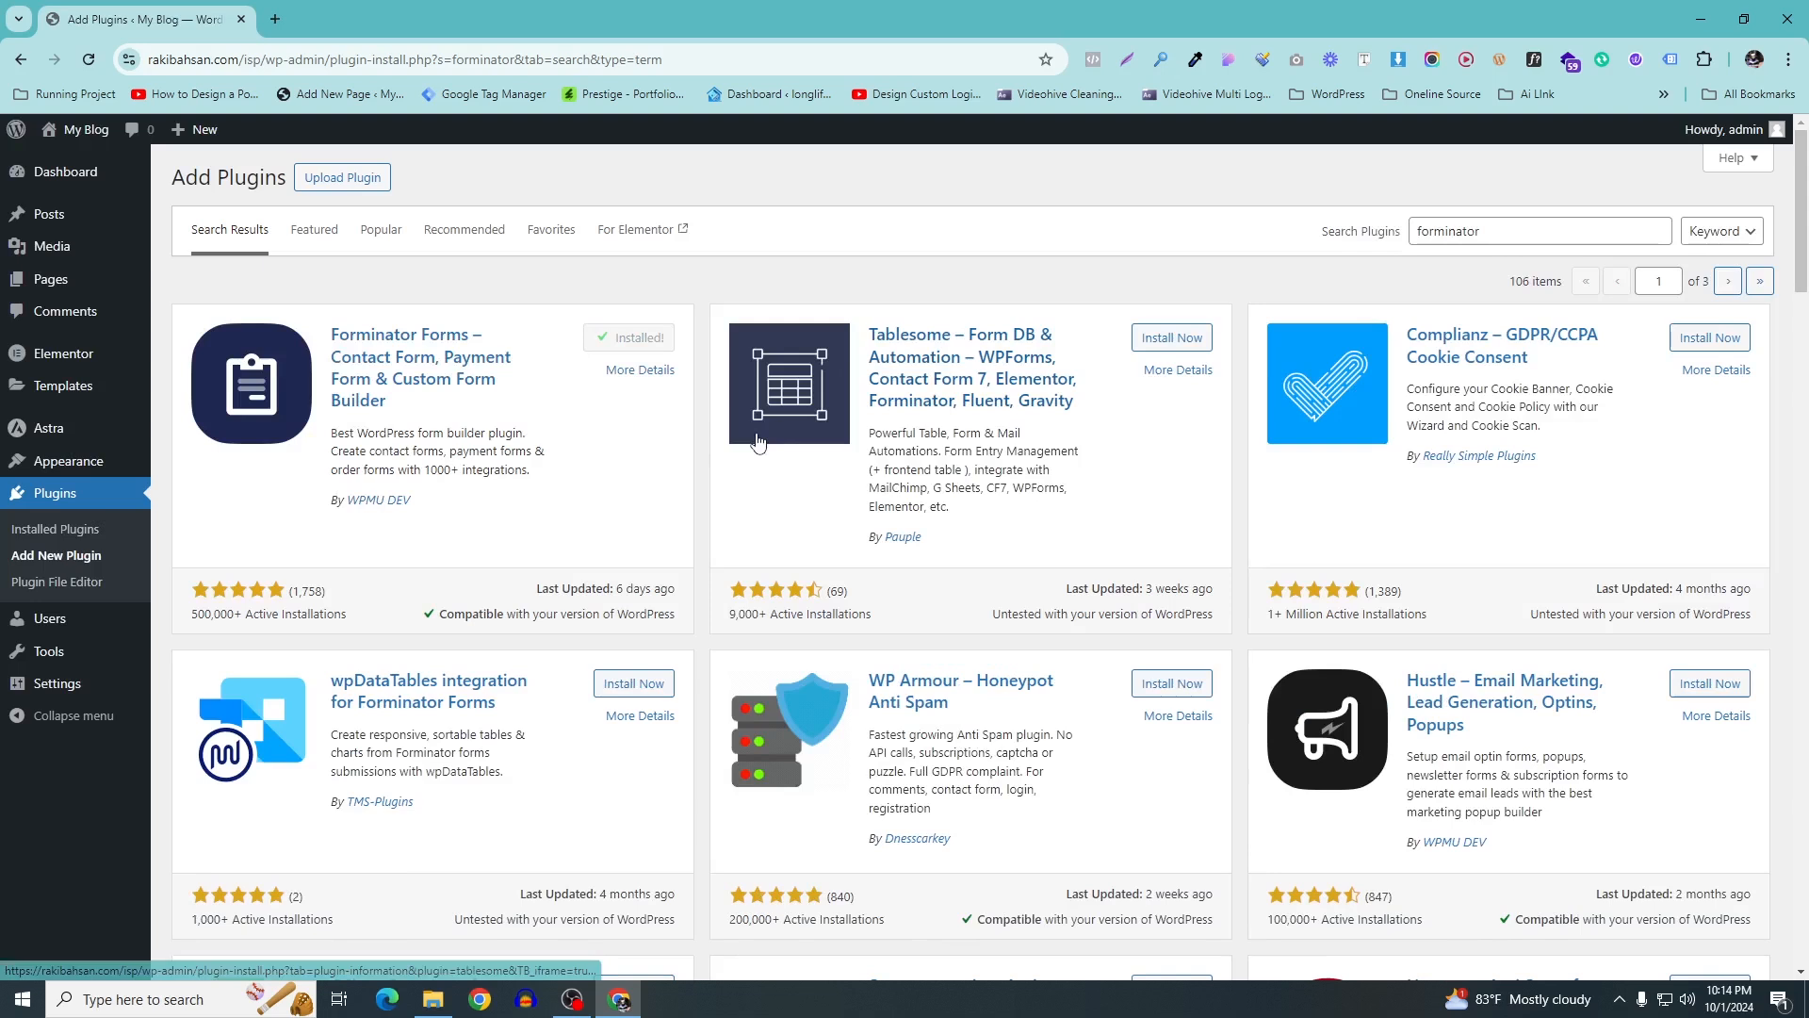
click(627, 348)
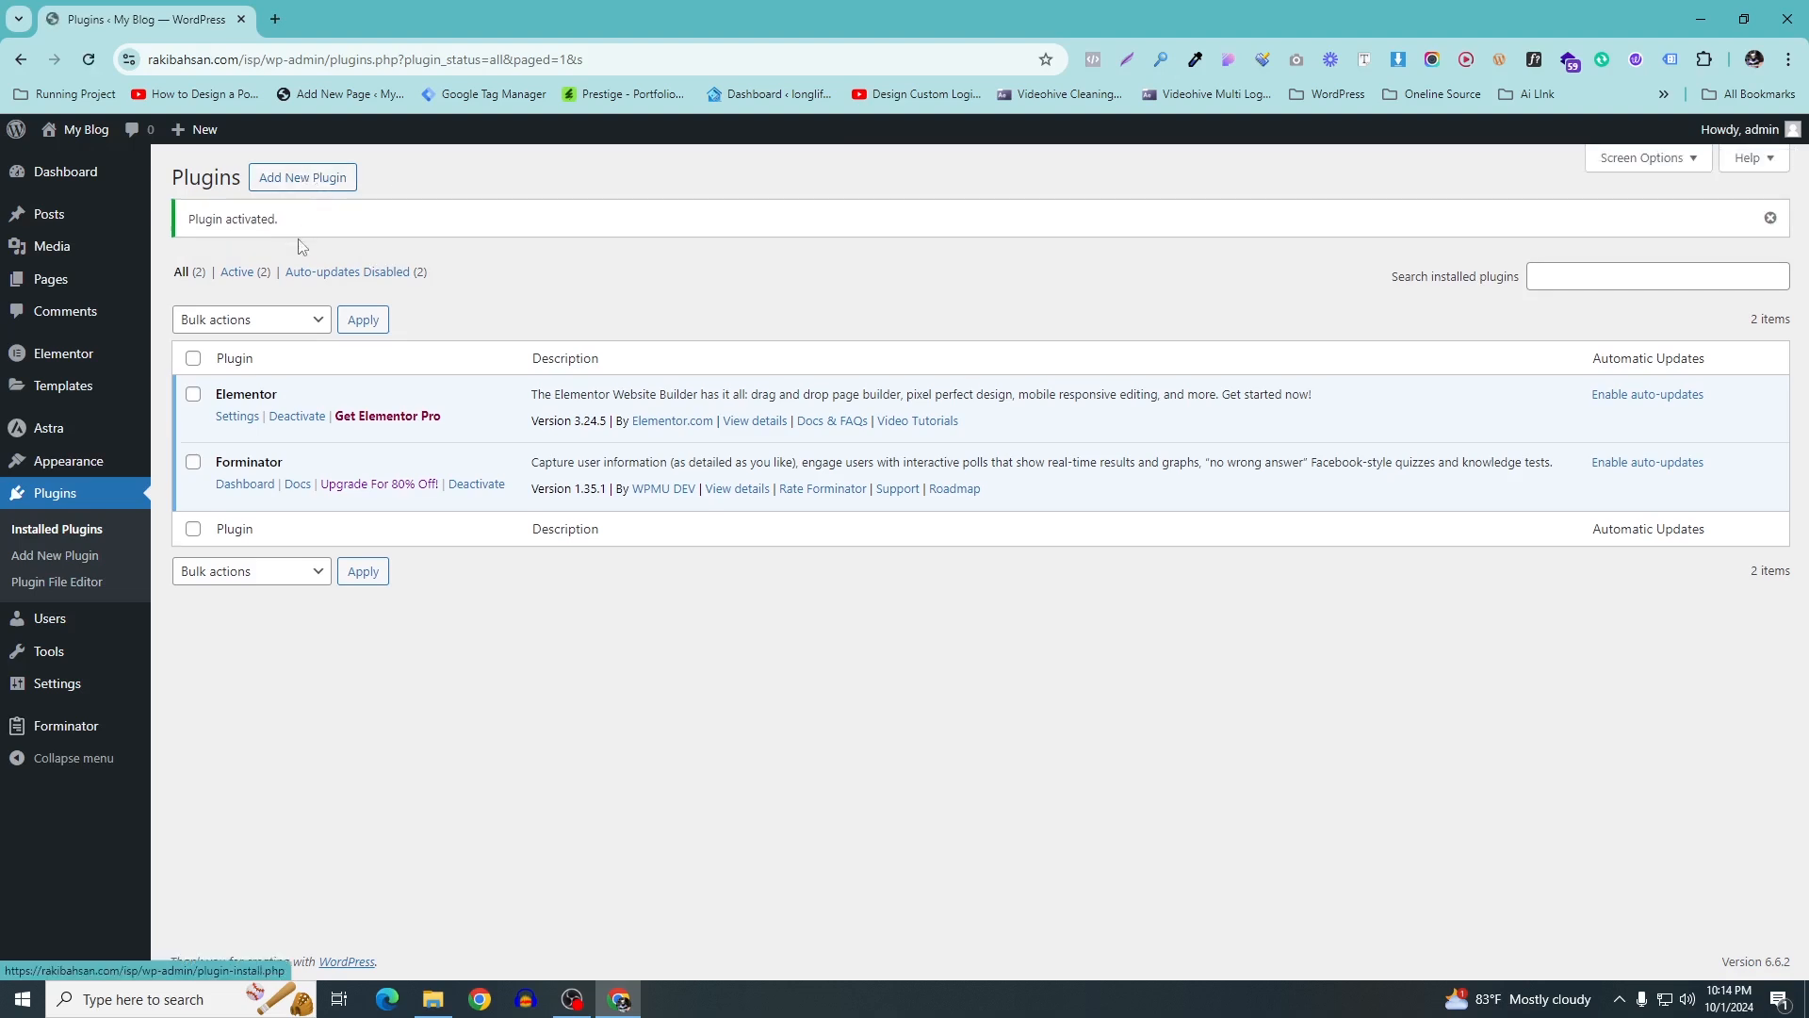
click(298, 177)
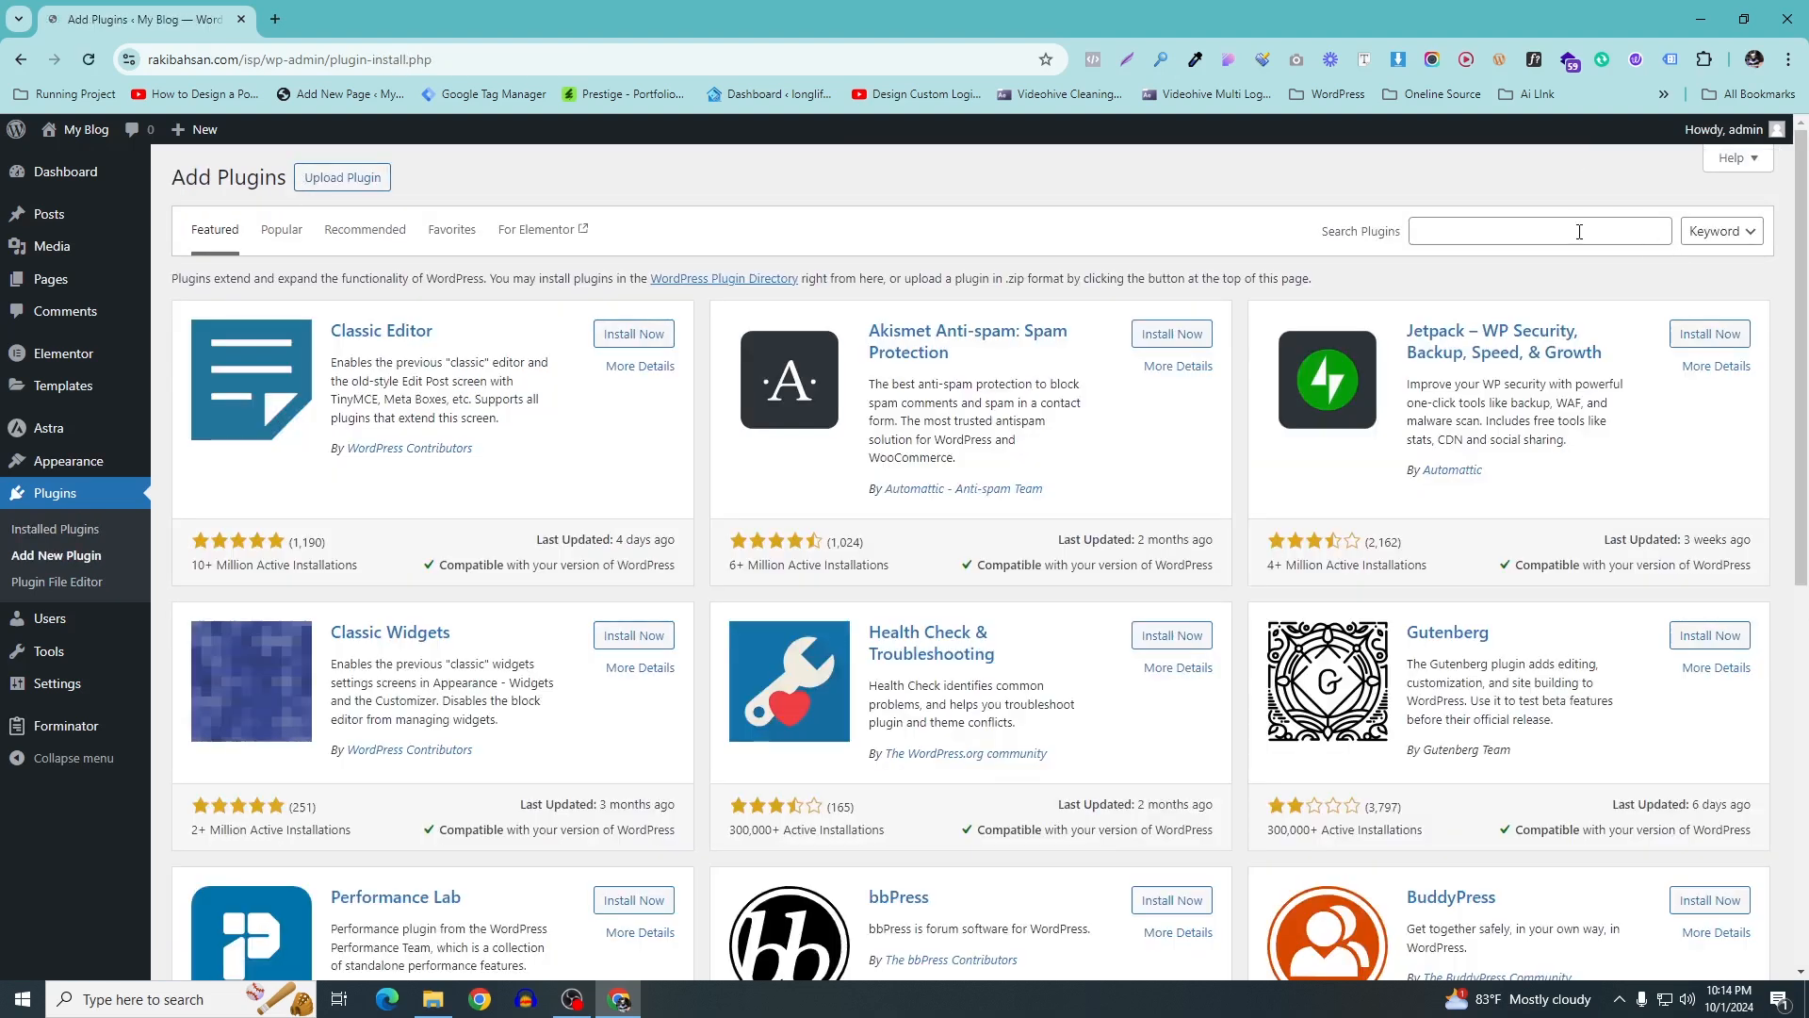
Search for 'e2pdf', then install and activate E2Pdf – Export Pdf Tool
click(1579, 232)
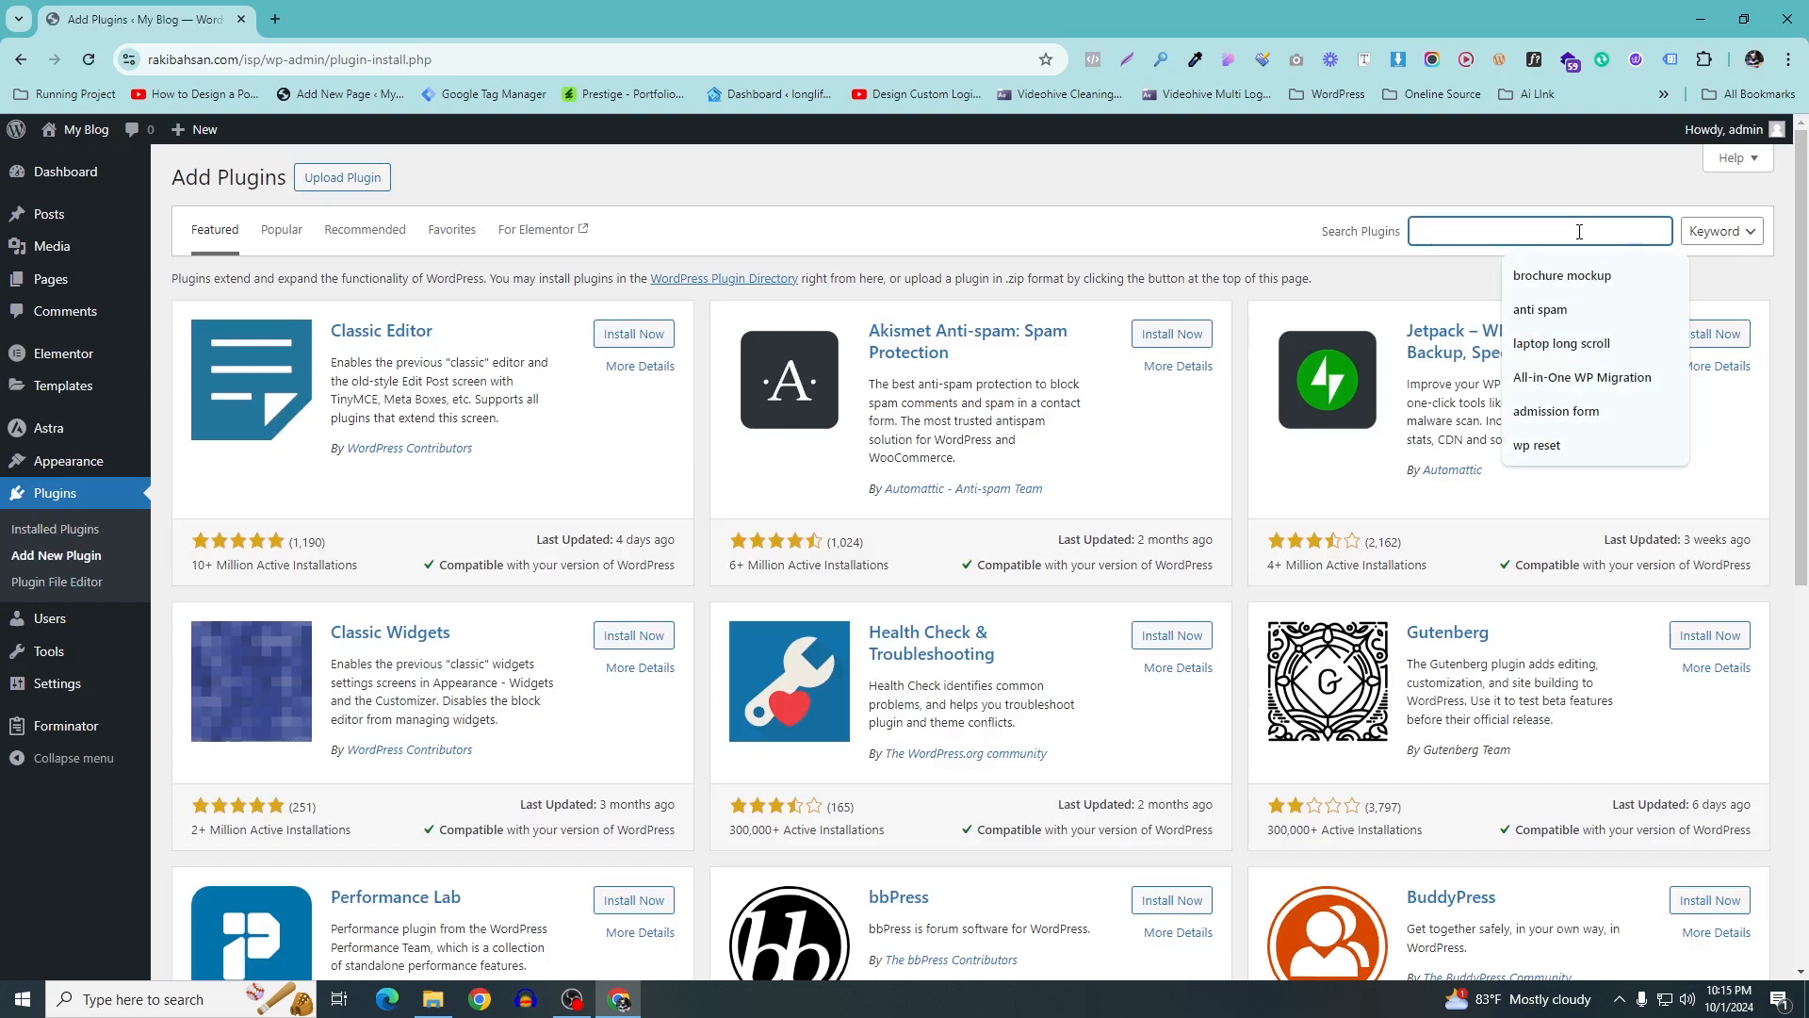
text(e2pdf)
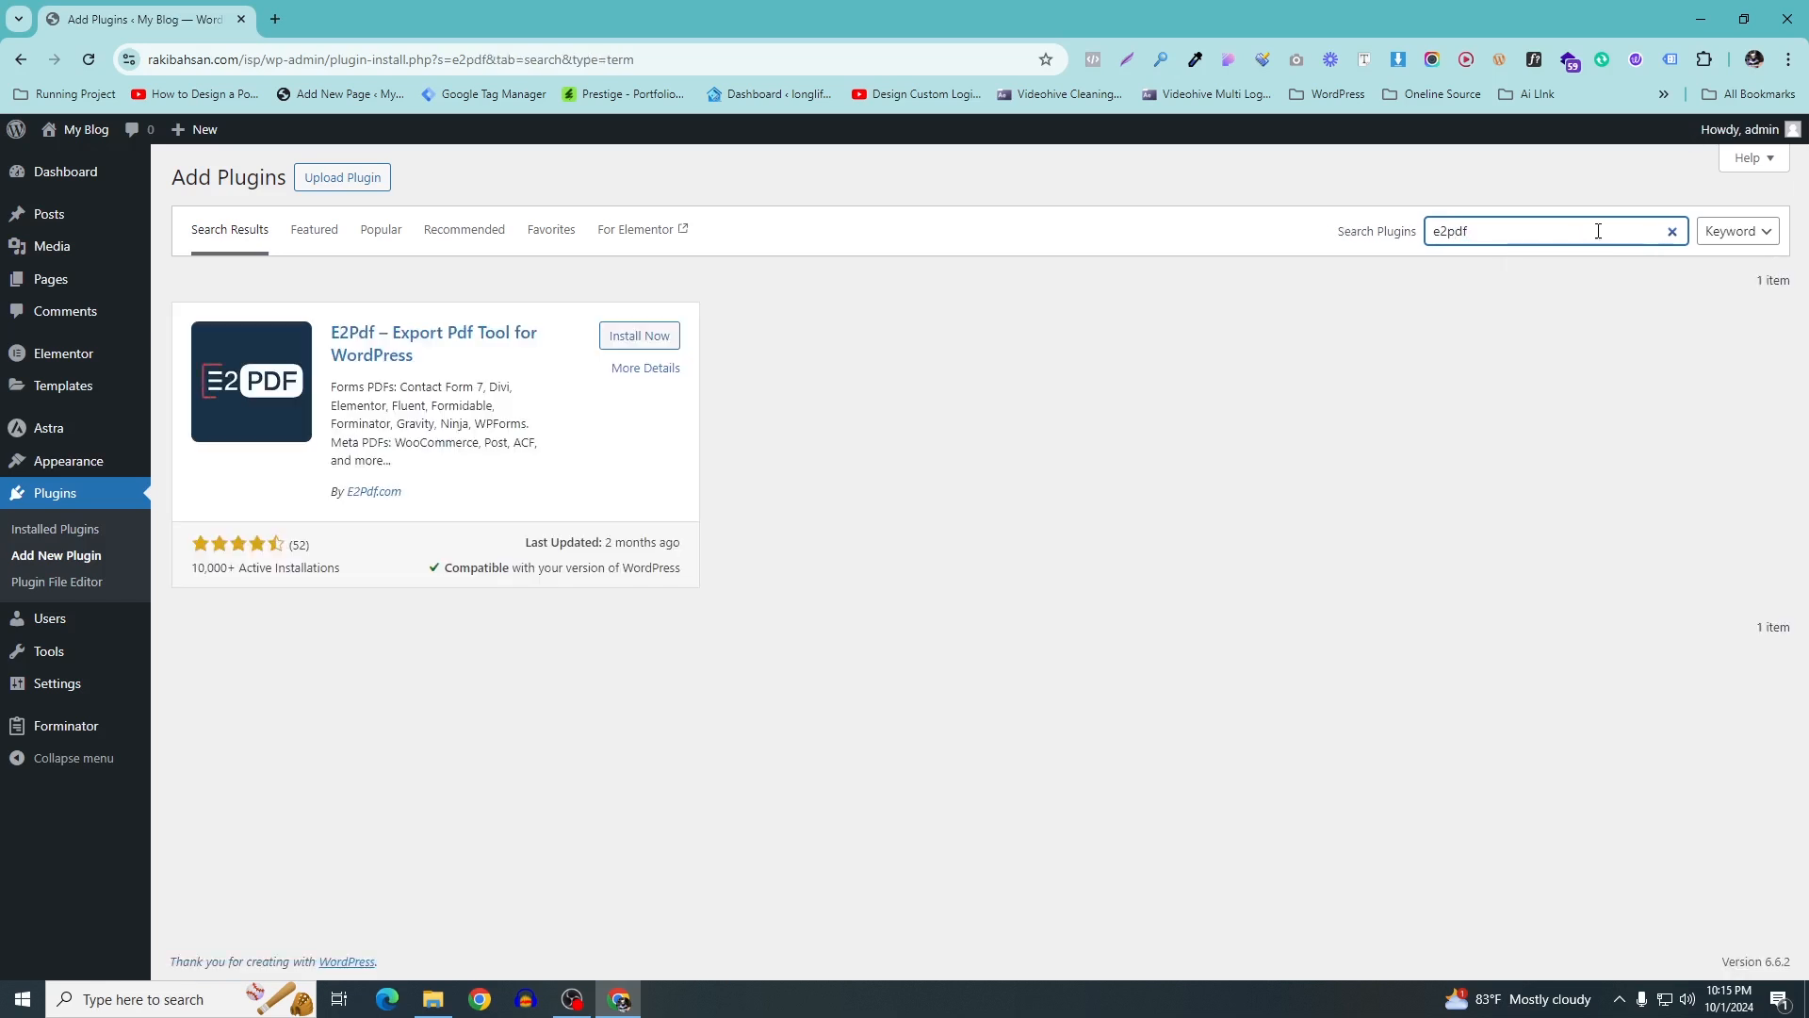
click(646, 341)
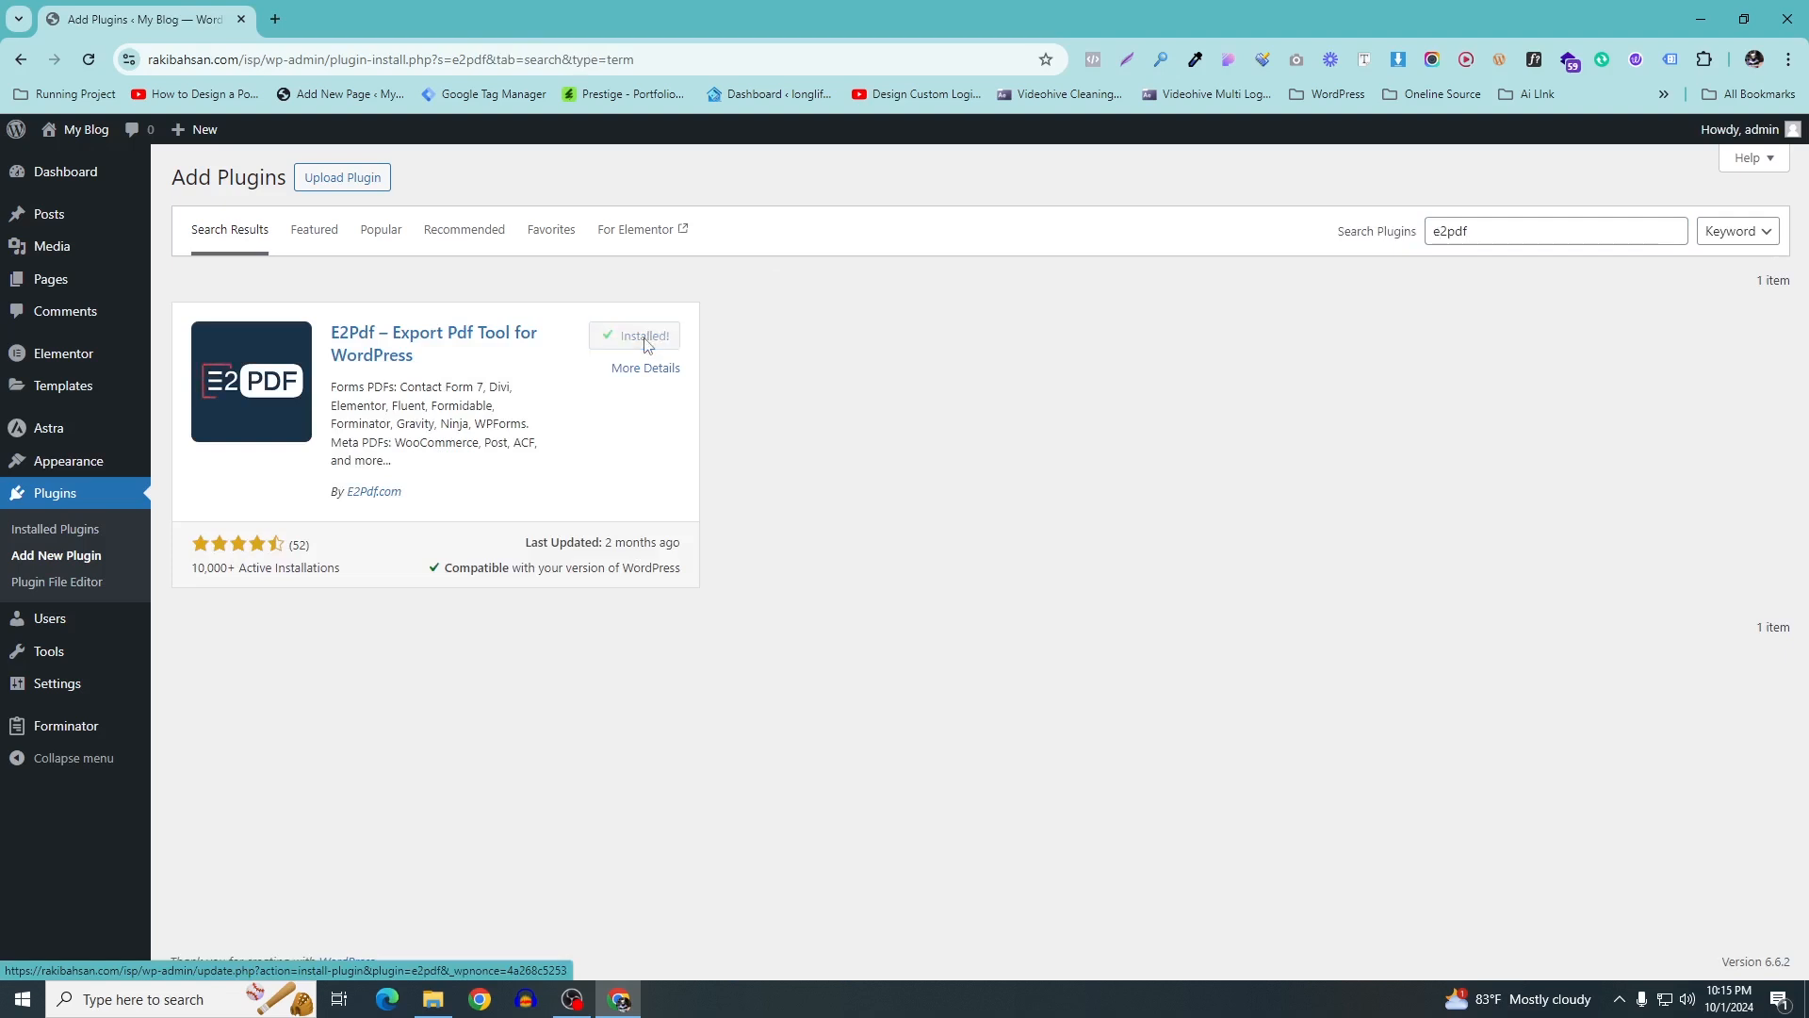
click(639, 344)
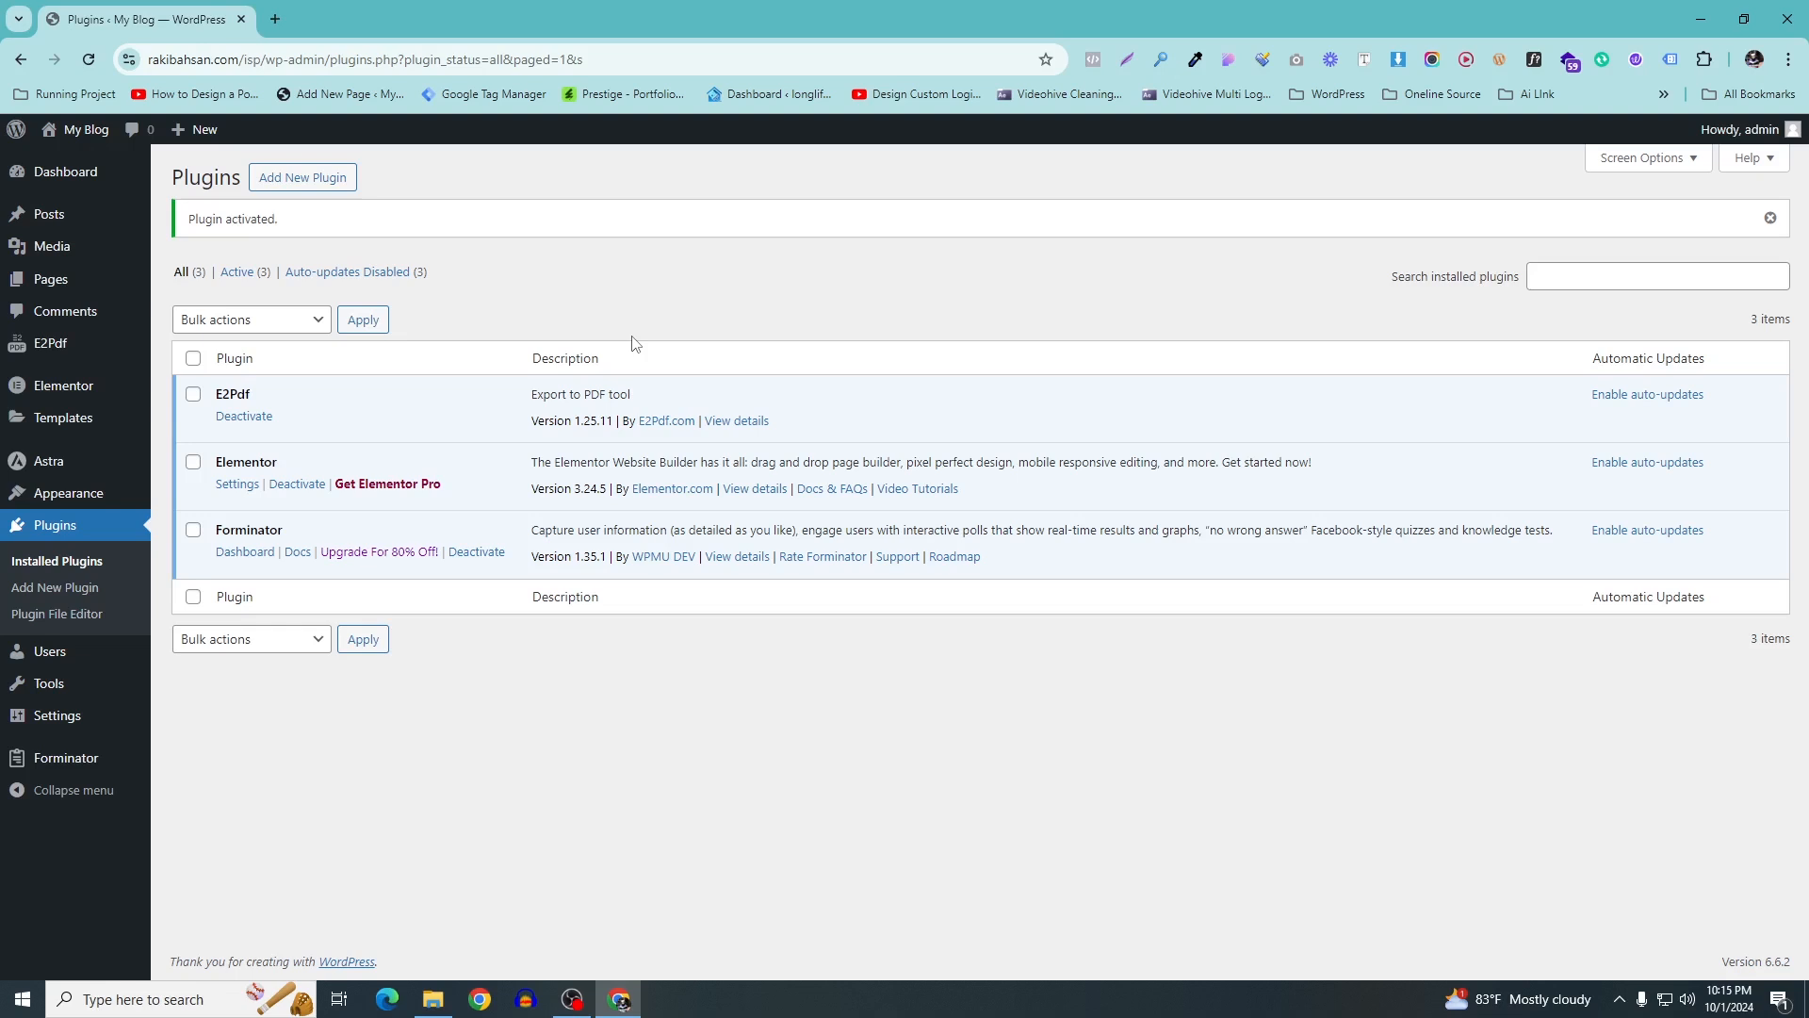
click(274, 19)
Load the CBNET Internet Register site in a new tab, scroll through it, then return to Plugins
text(has)
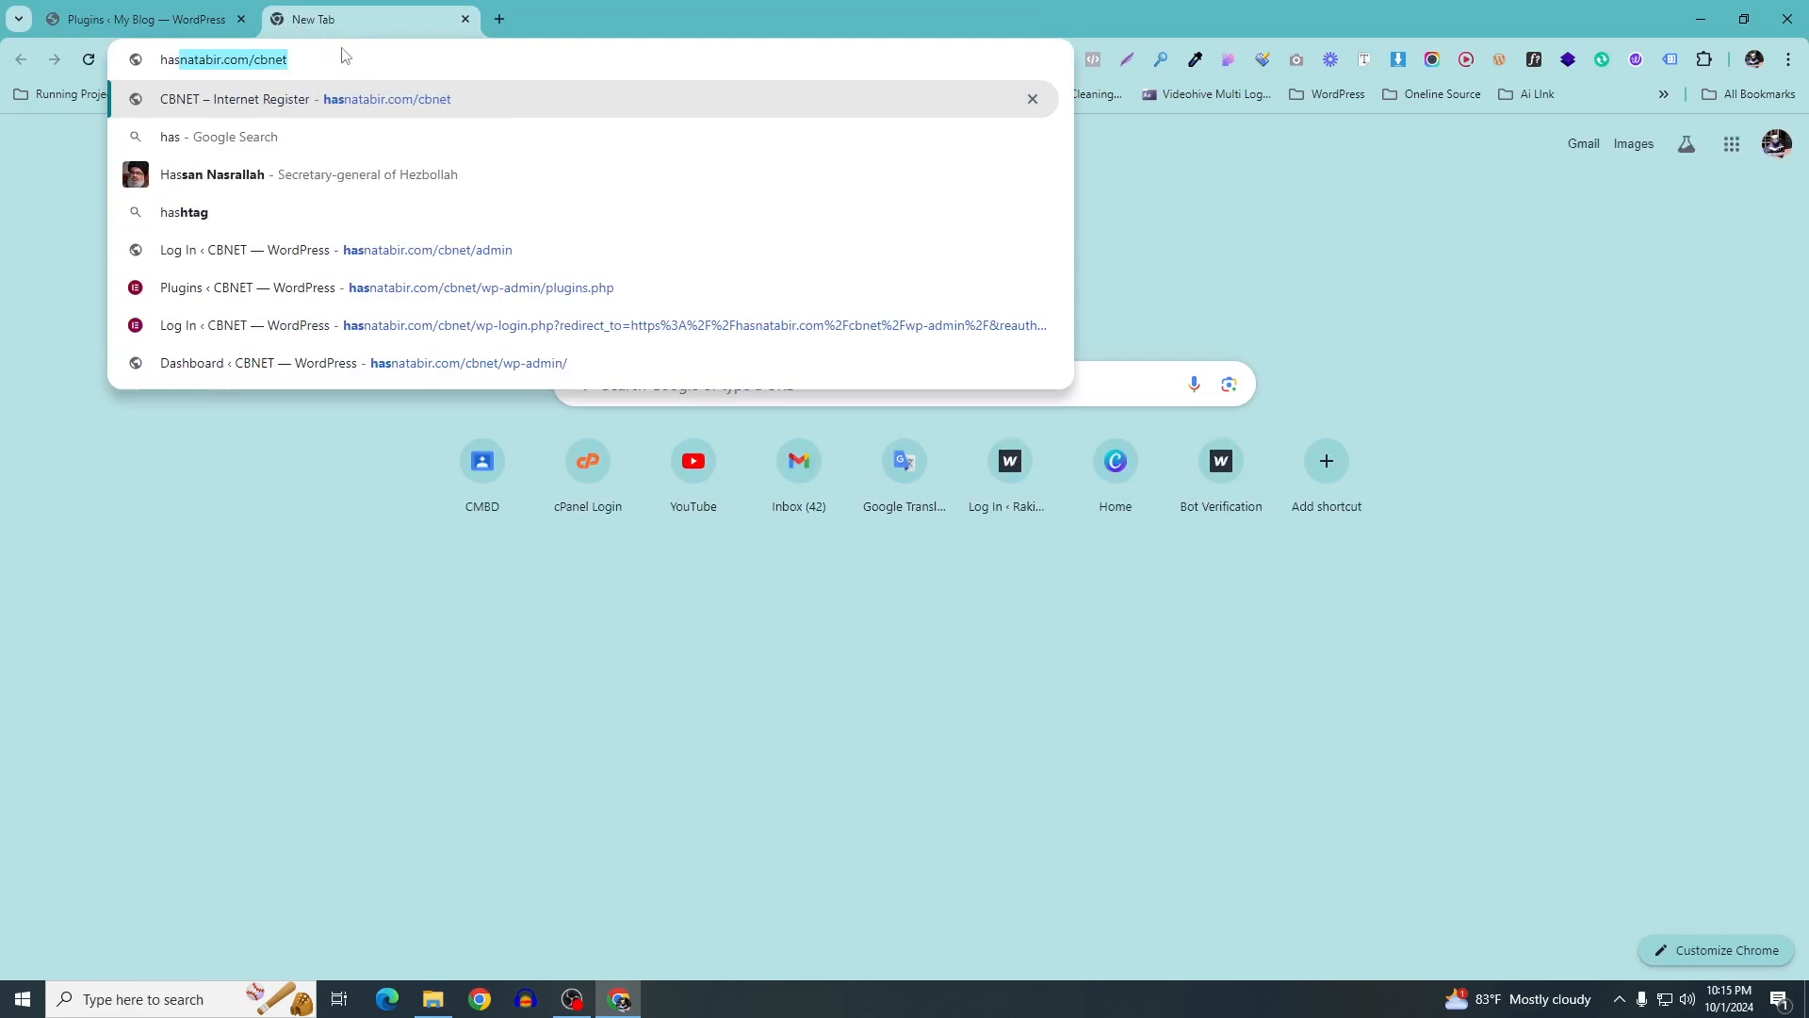
key(Return)
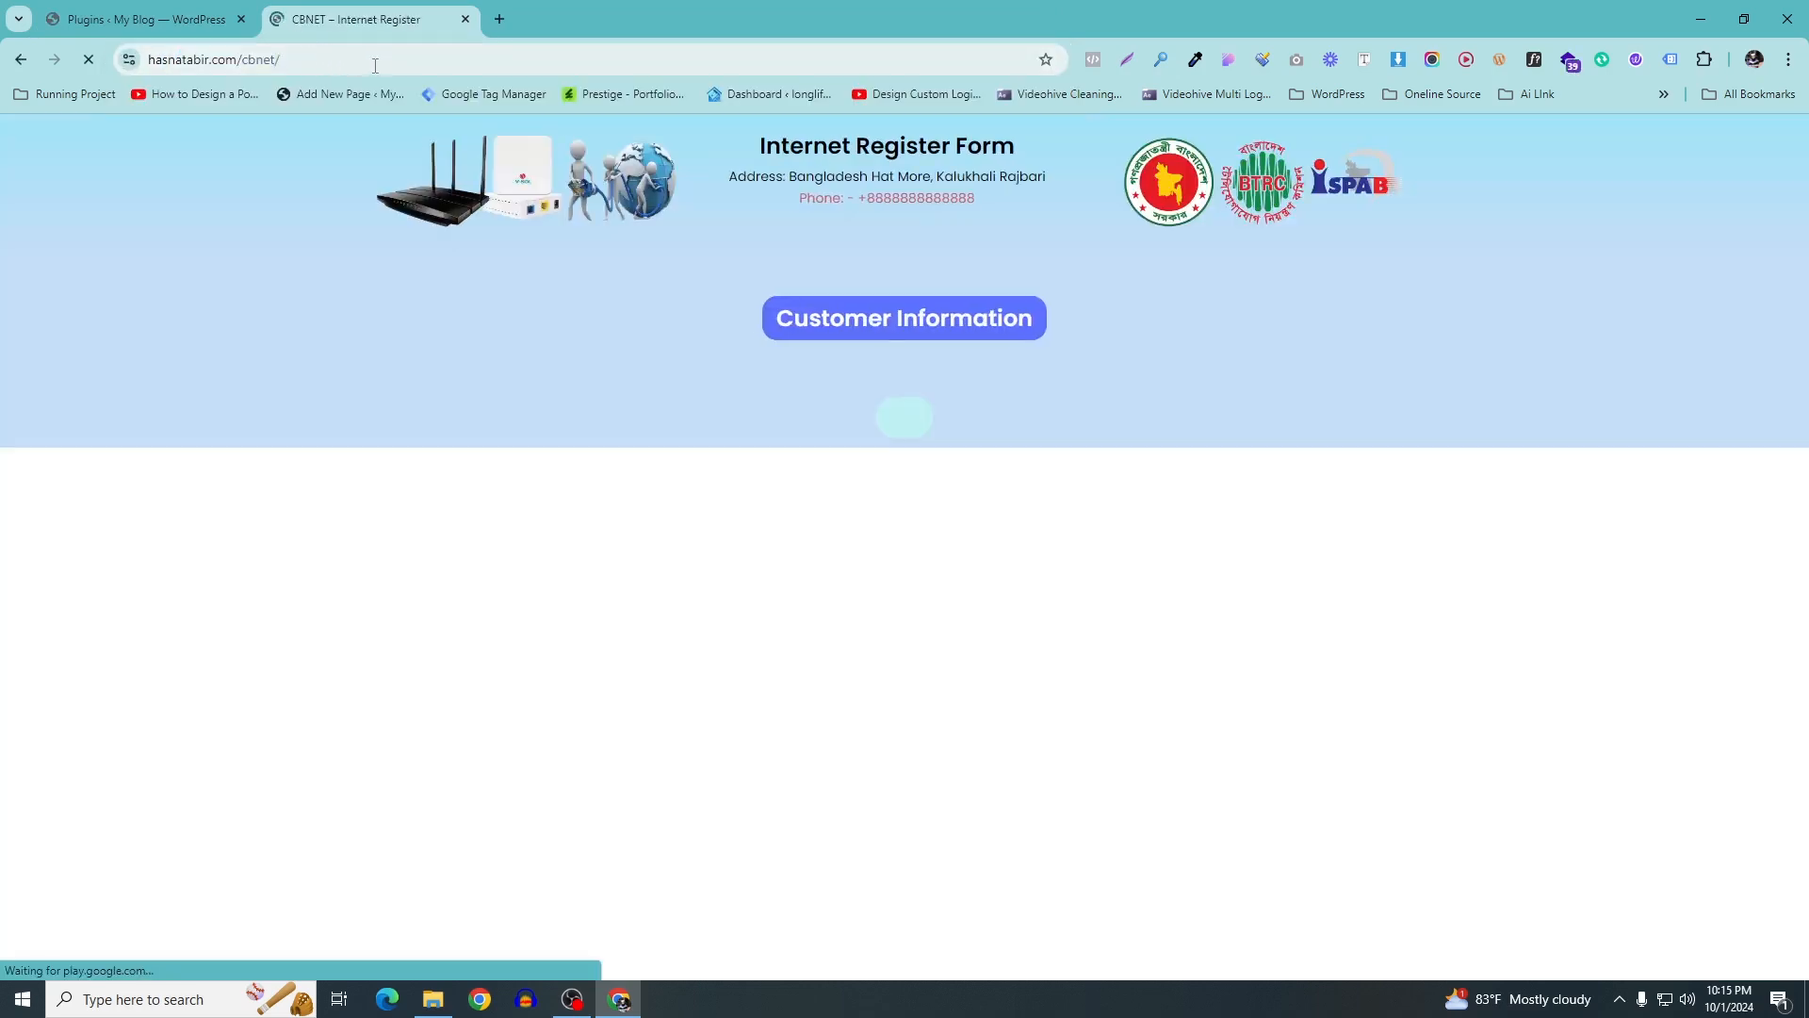
scroll(862, 765, down, 3)
scroll(862, 726, up, 3)
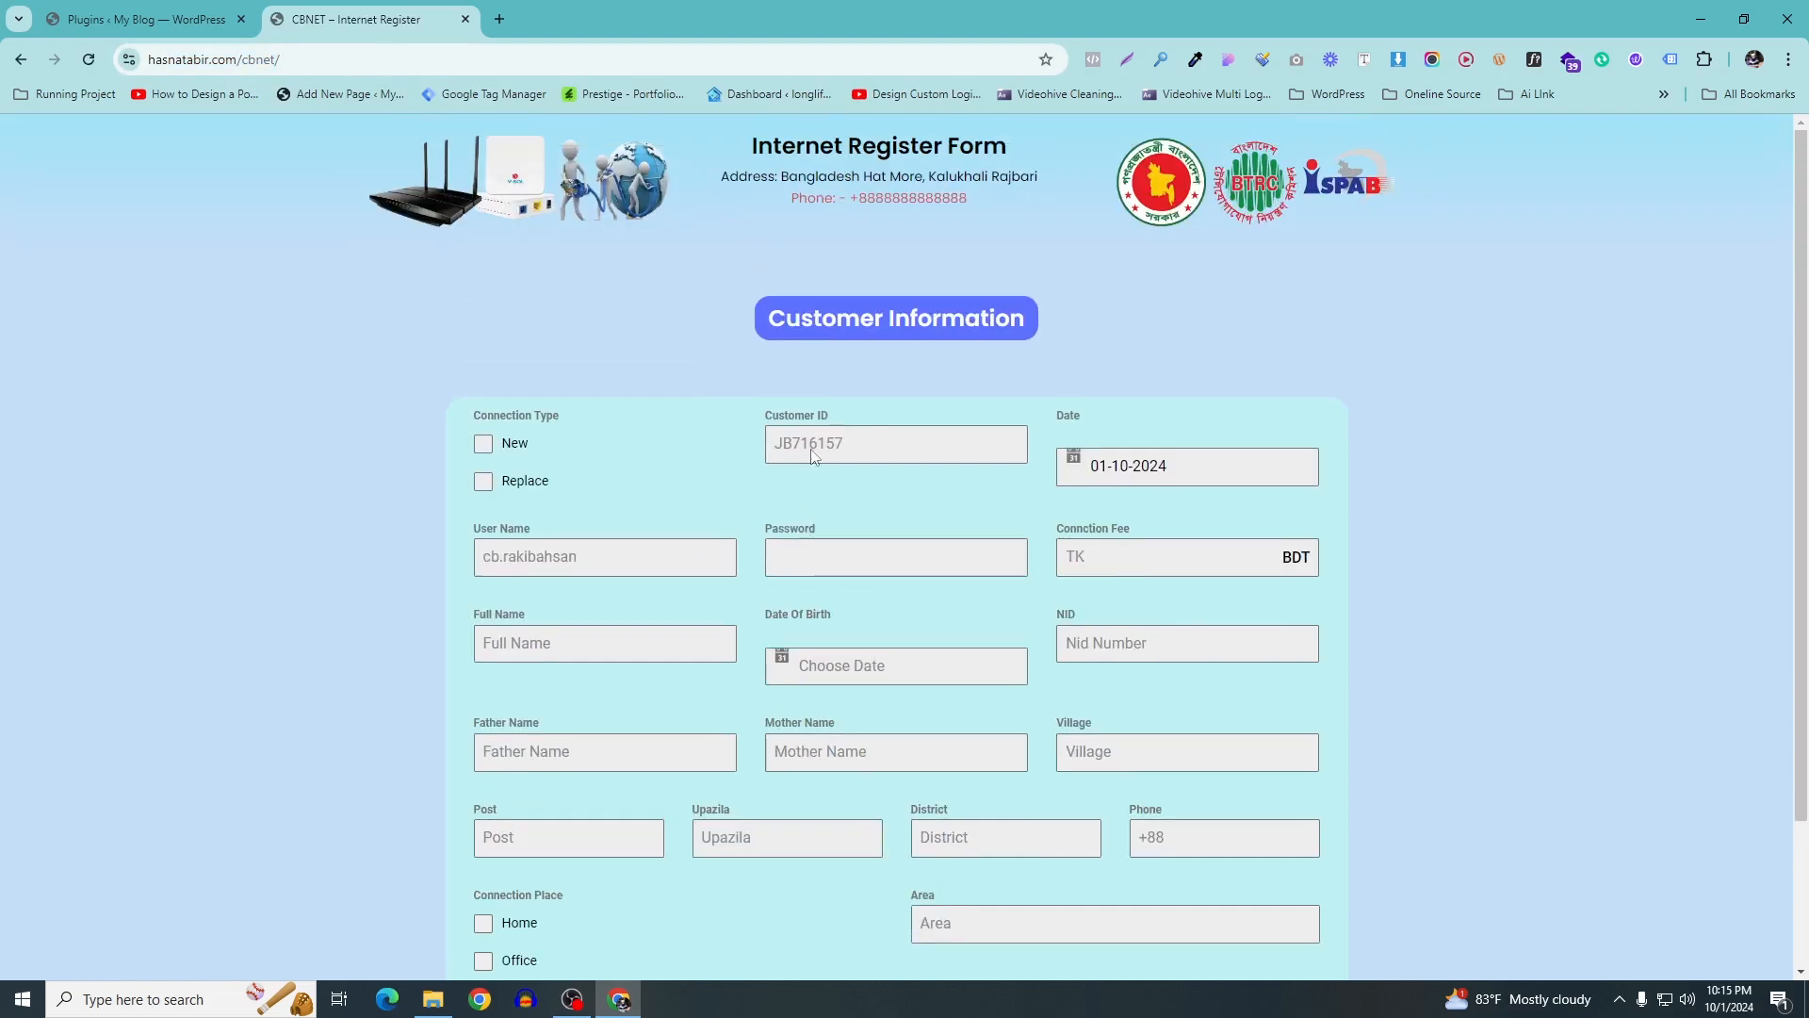
scroll(707, 415, down, 1)
scroll(707, 415, down, 2)
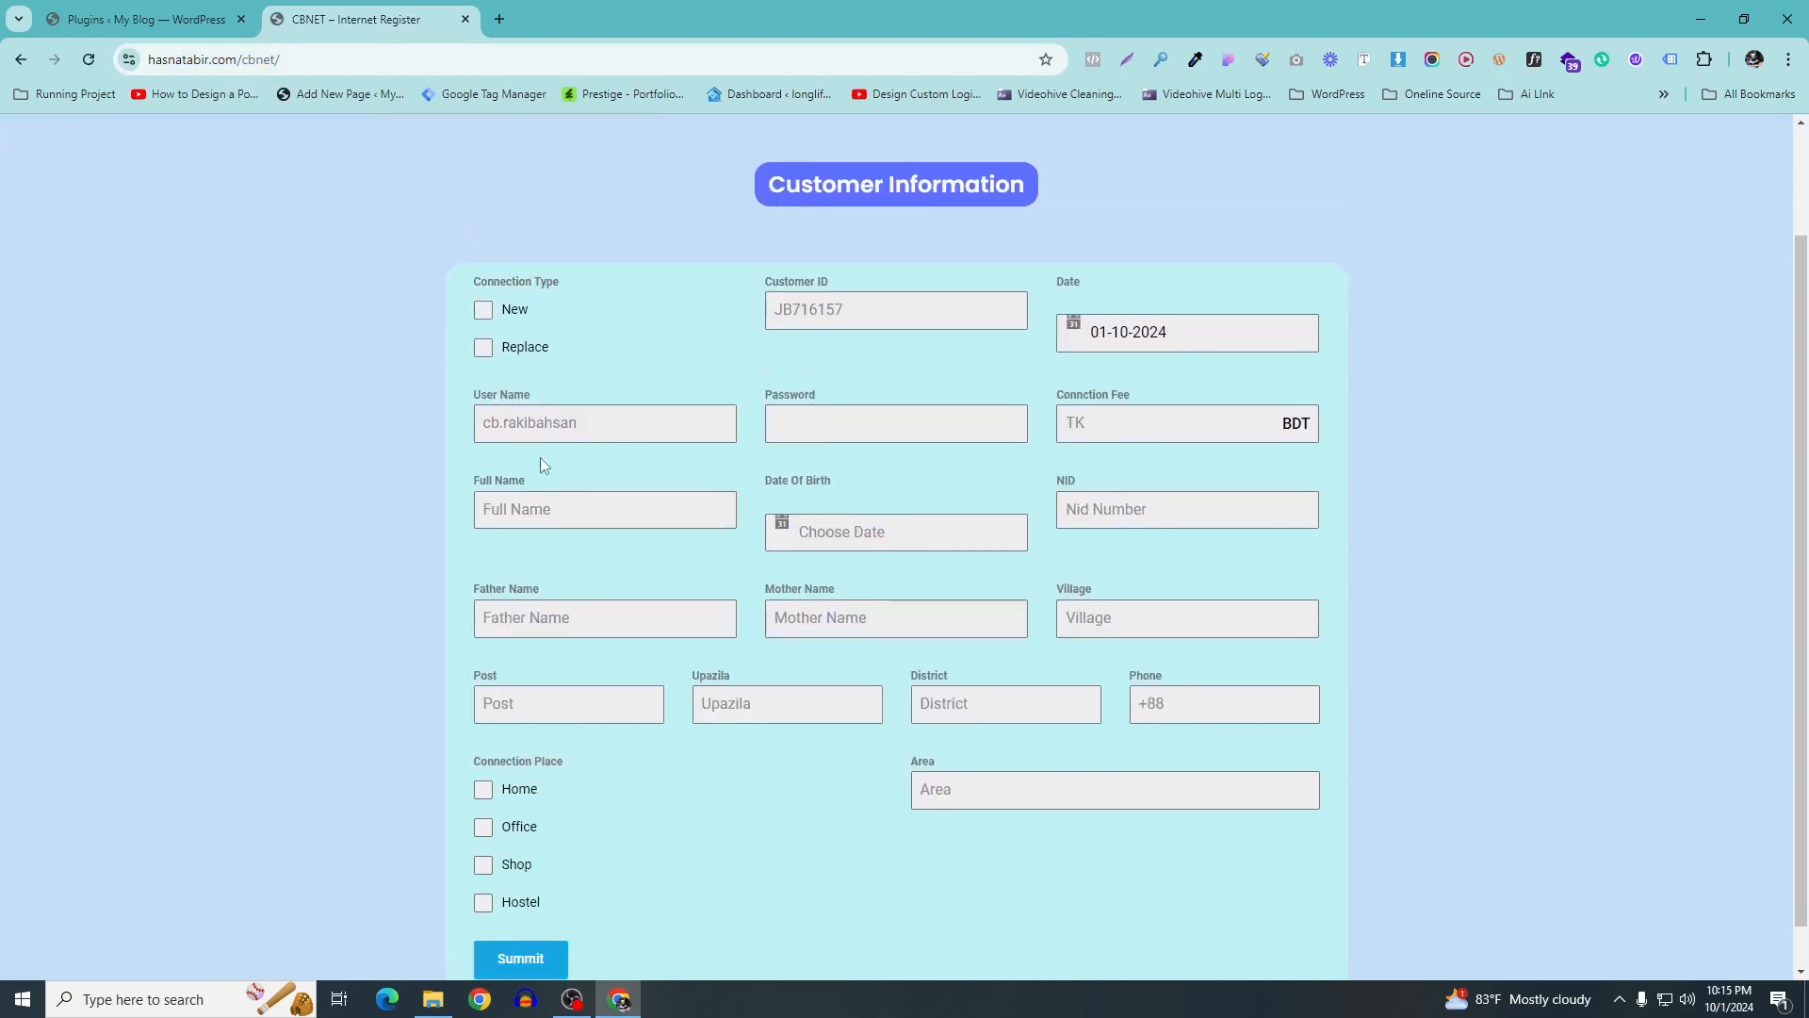
scroll(763, 354, up, 3)
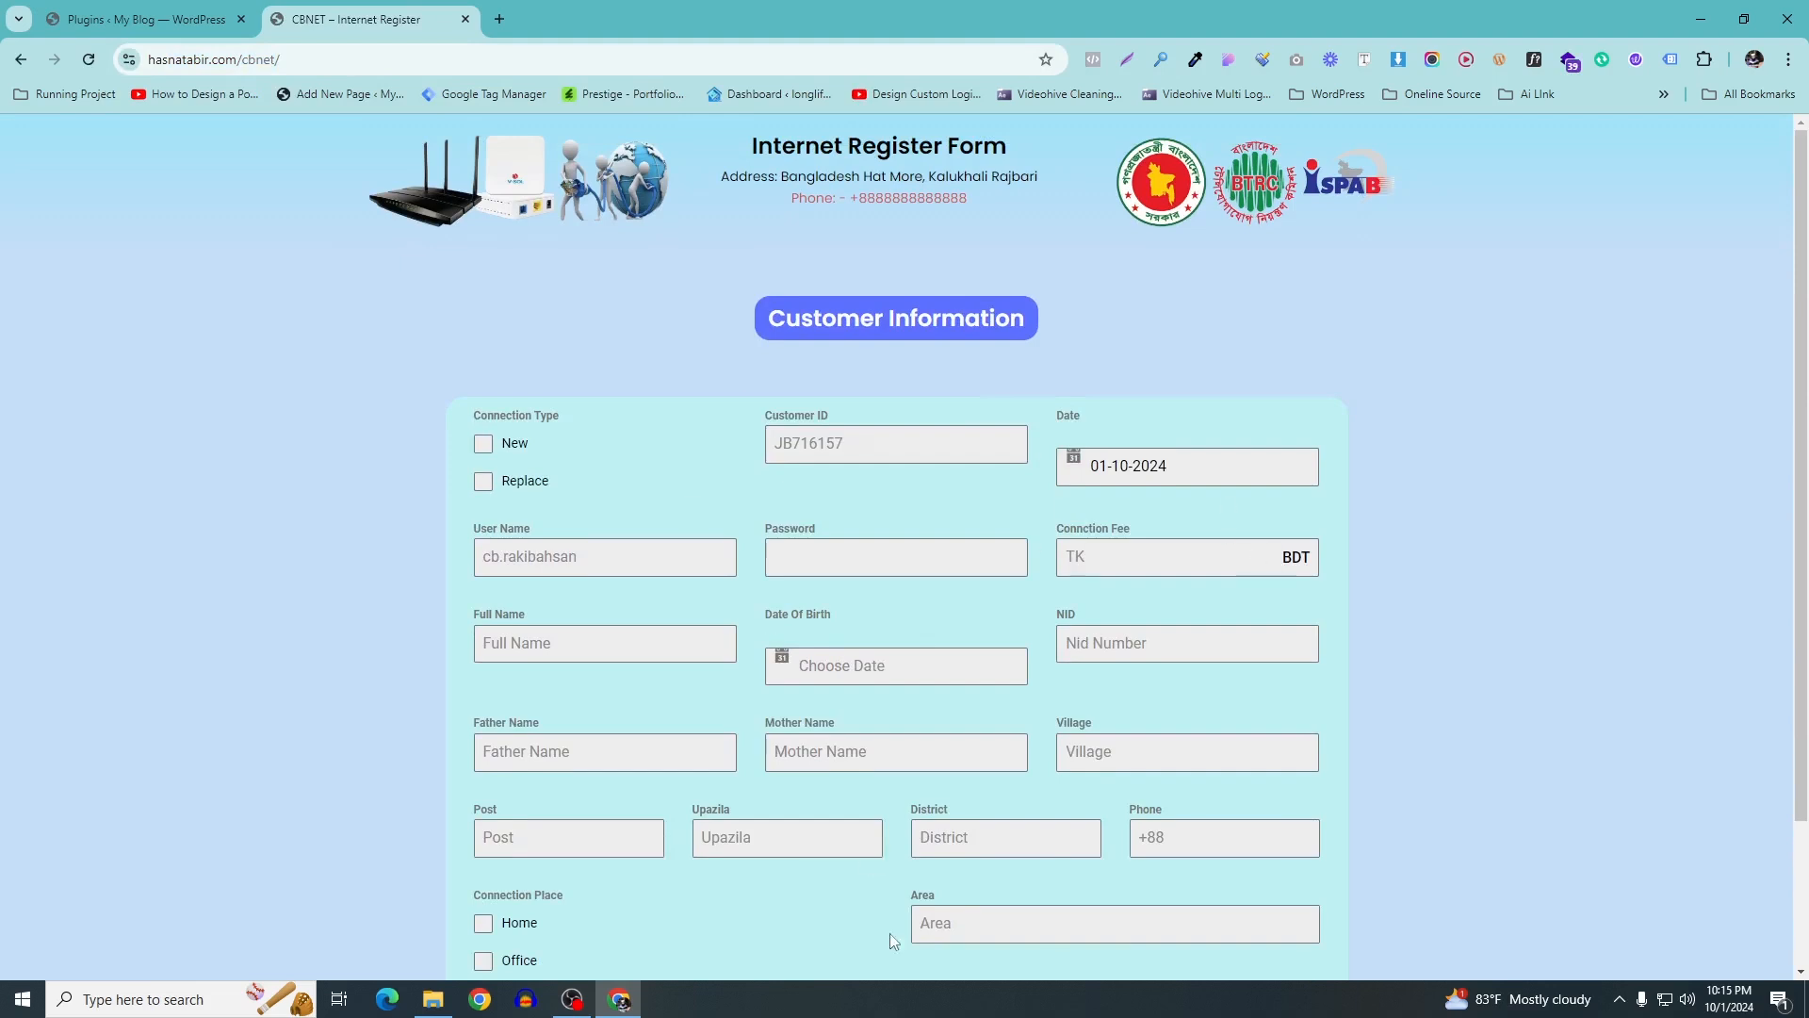
click(147, 19)
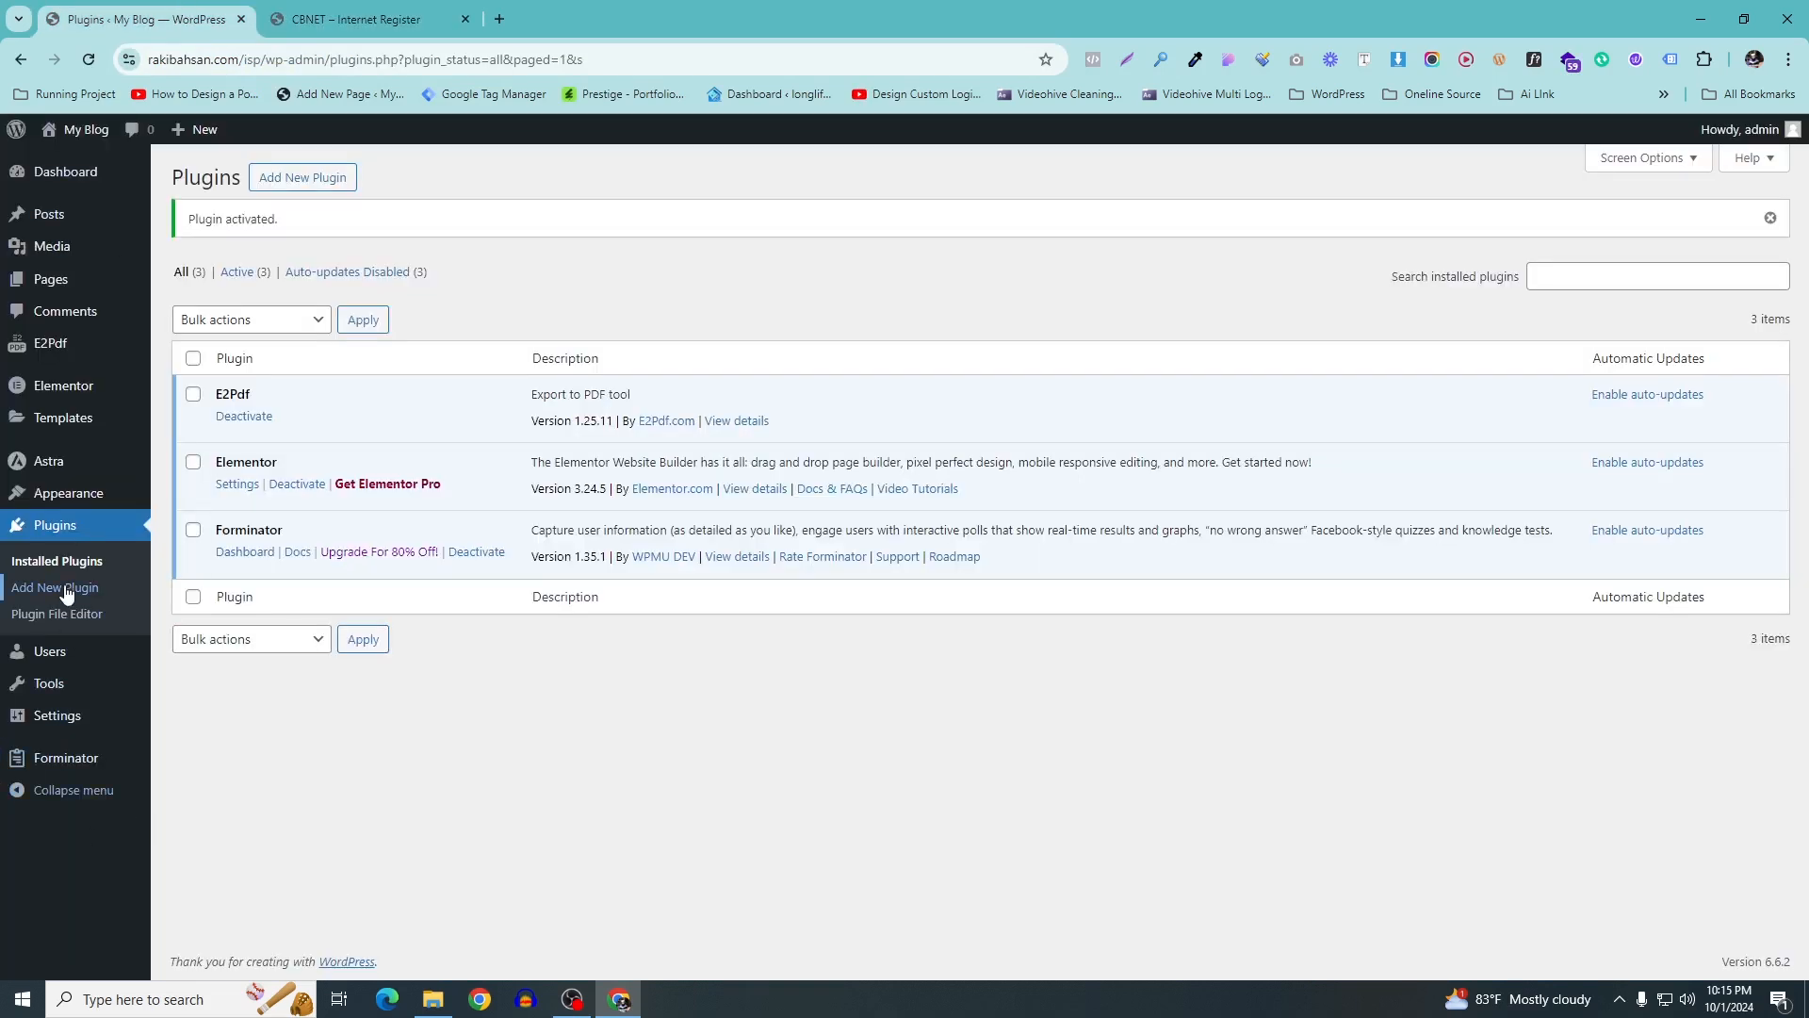
Go to the Forminator dashboard and start creating a new form
mouse_move(62, 767)
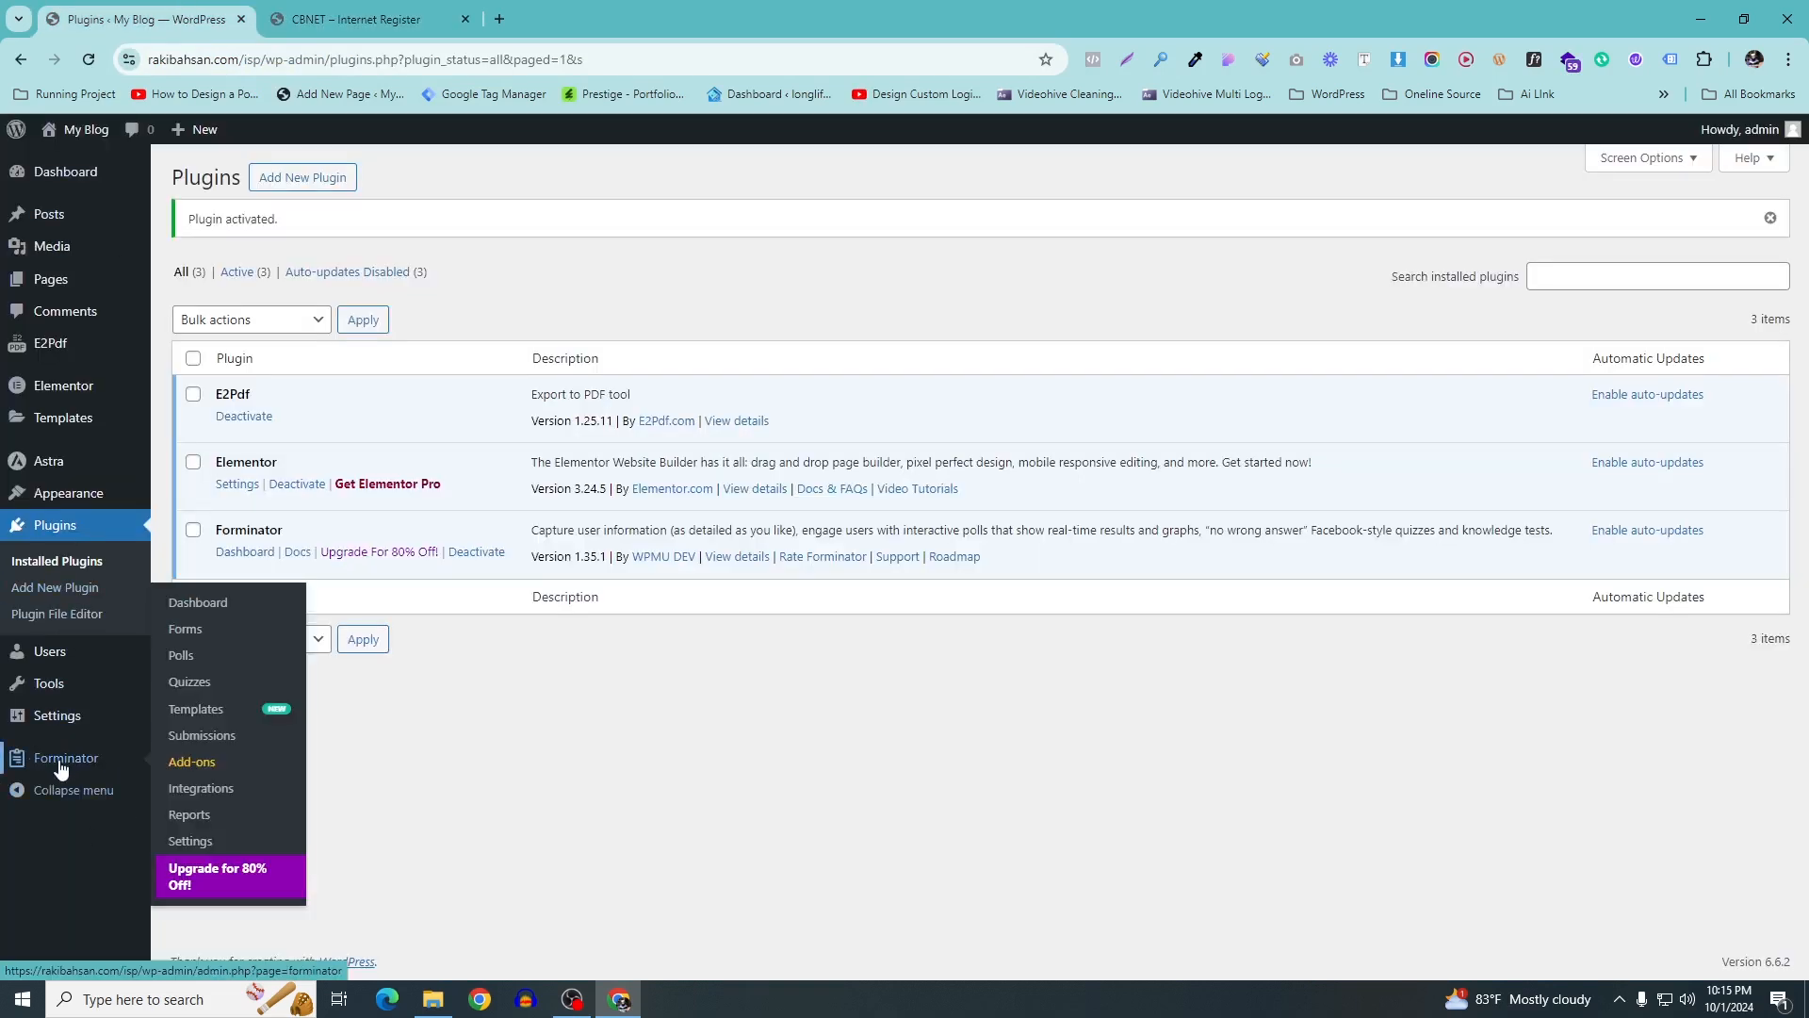
click(205, 610)
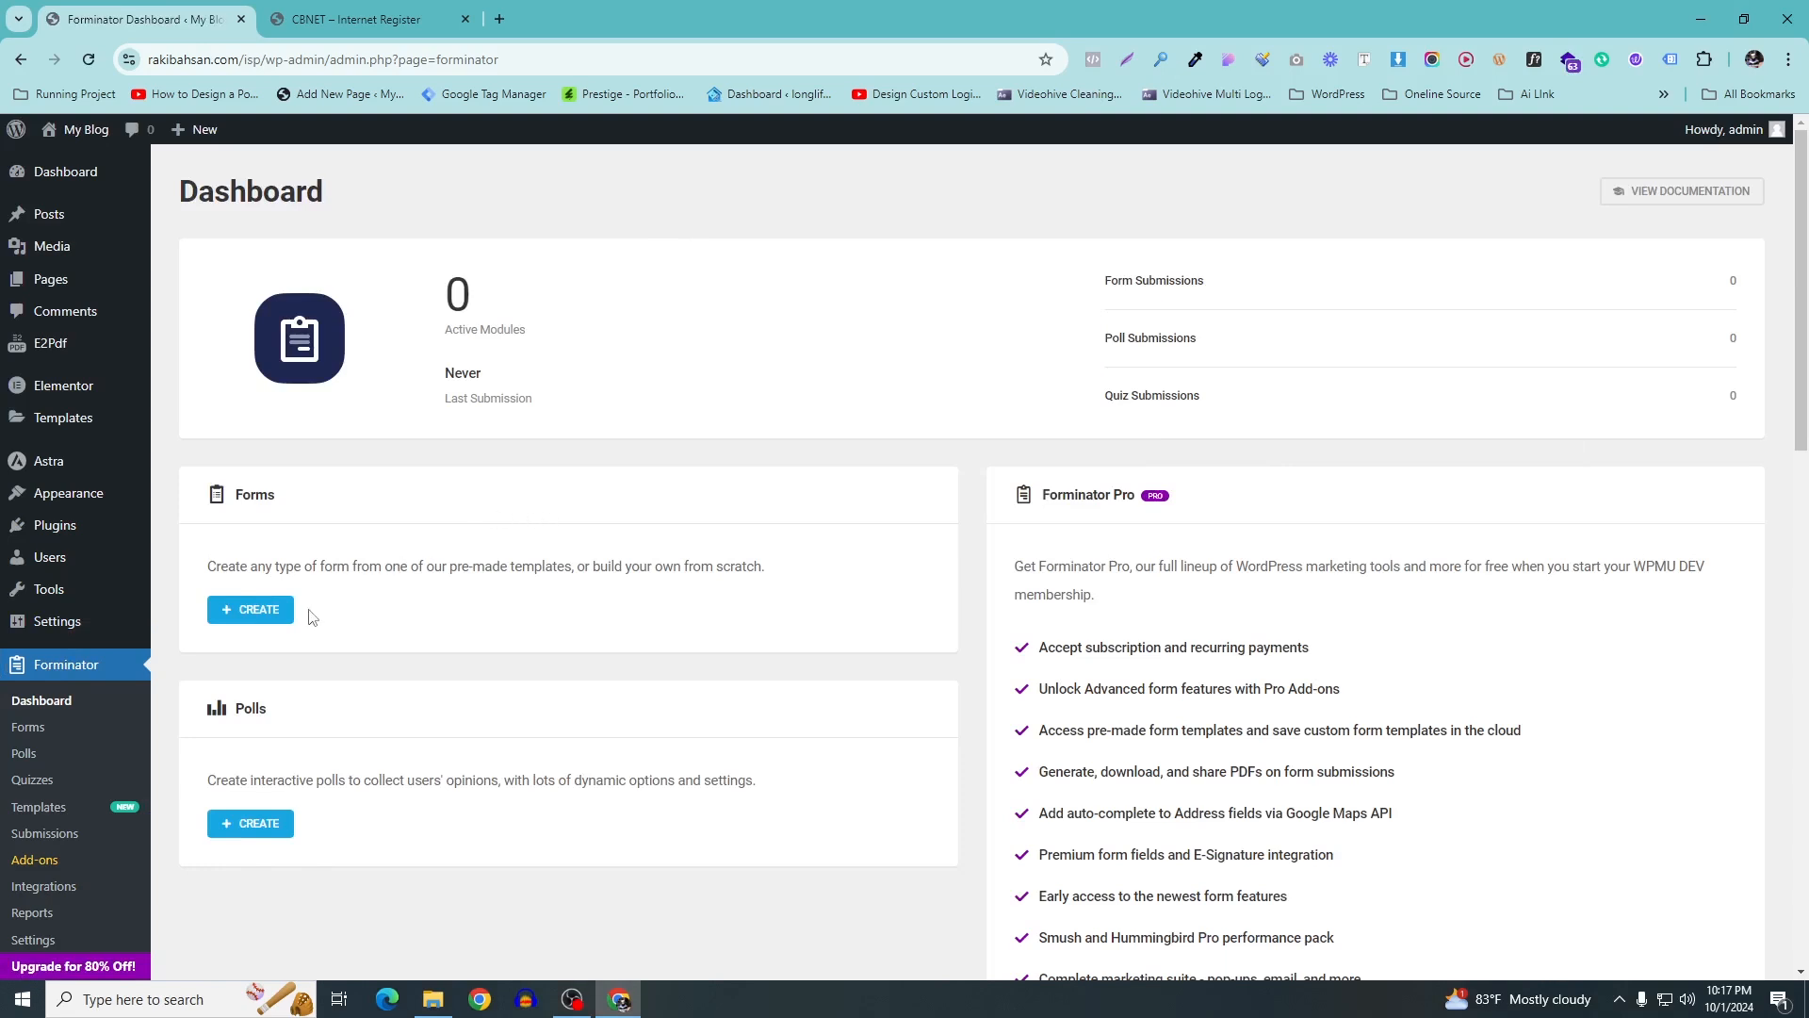
click(243, 626)
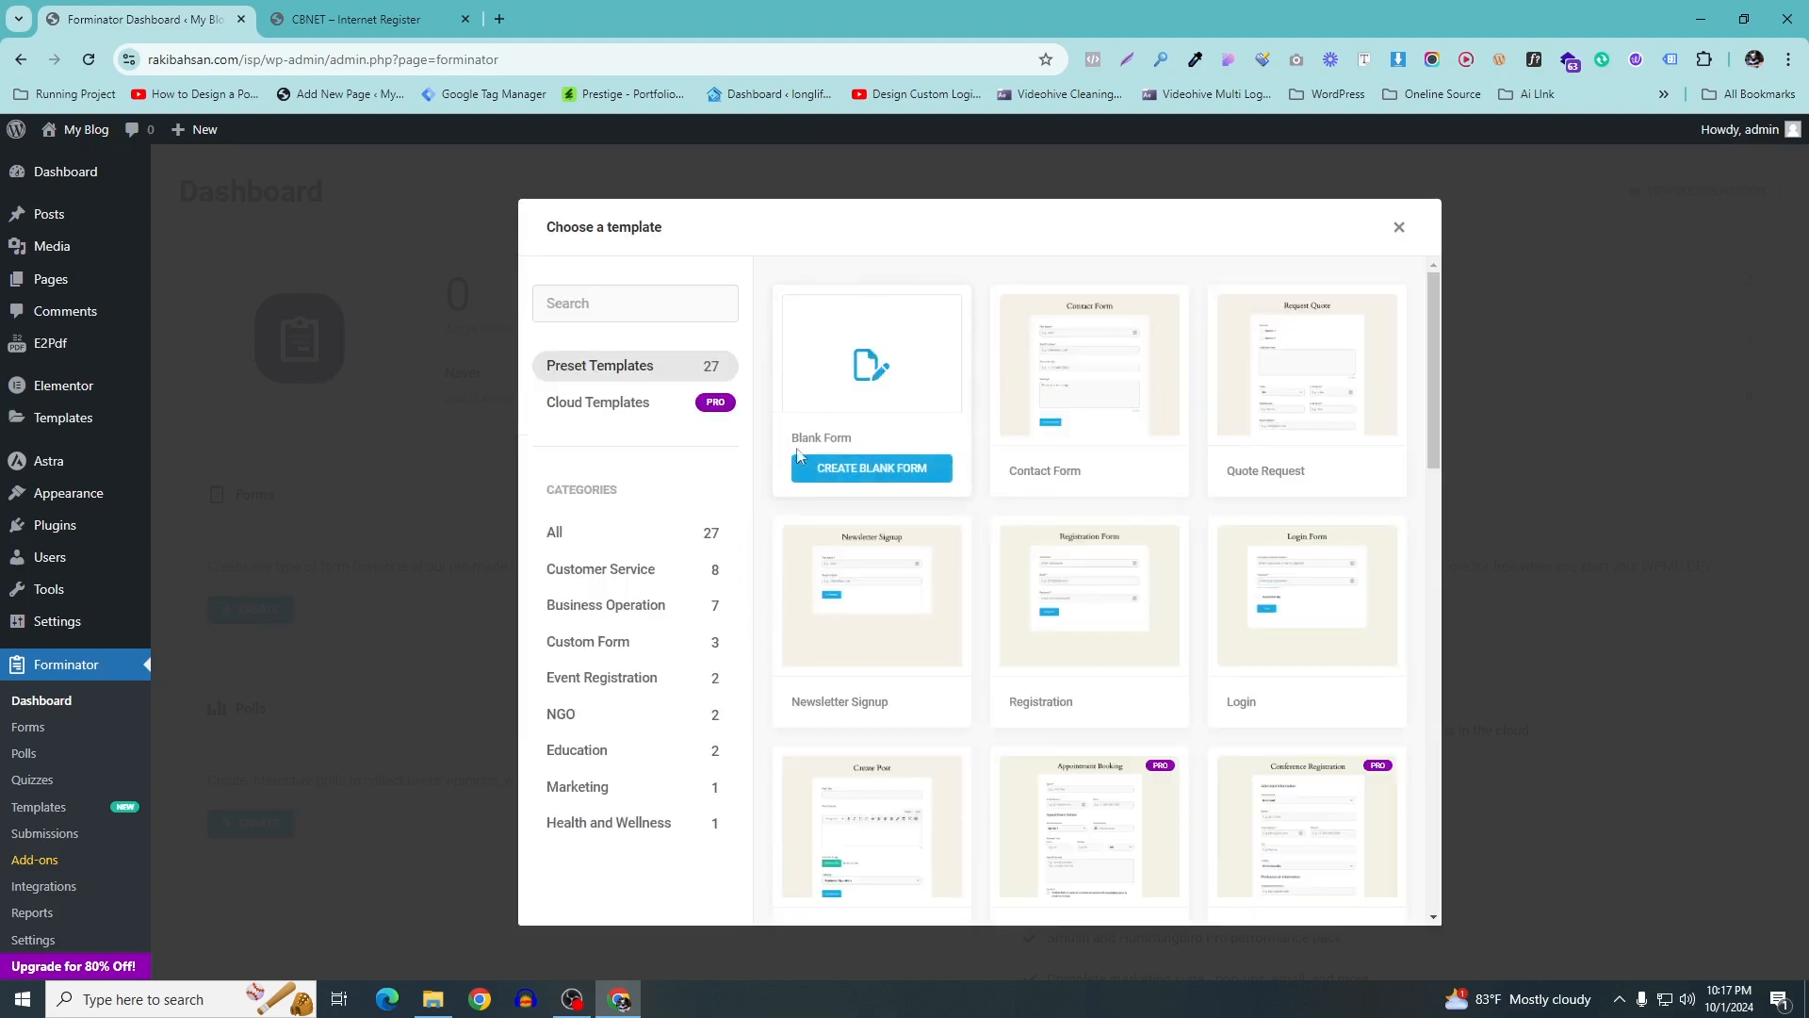
scroll(798, 455, down, 3)
scroll(800, 490, down, 9)
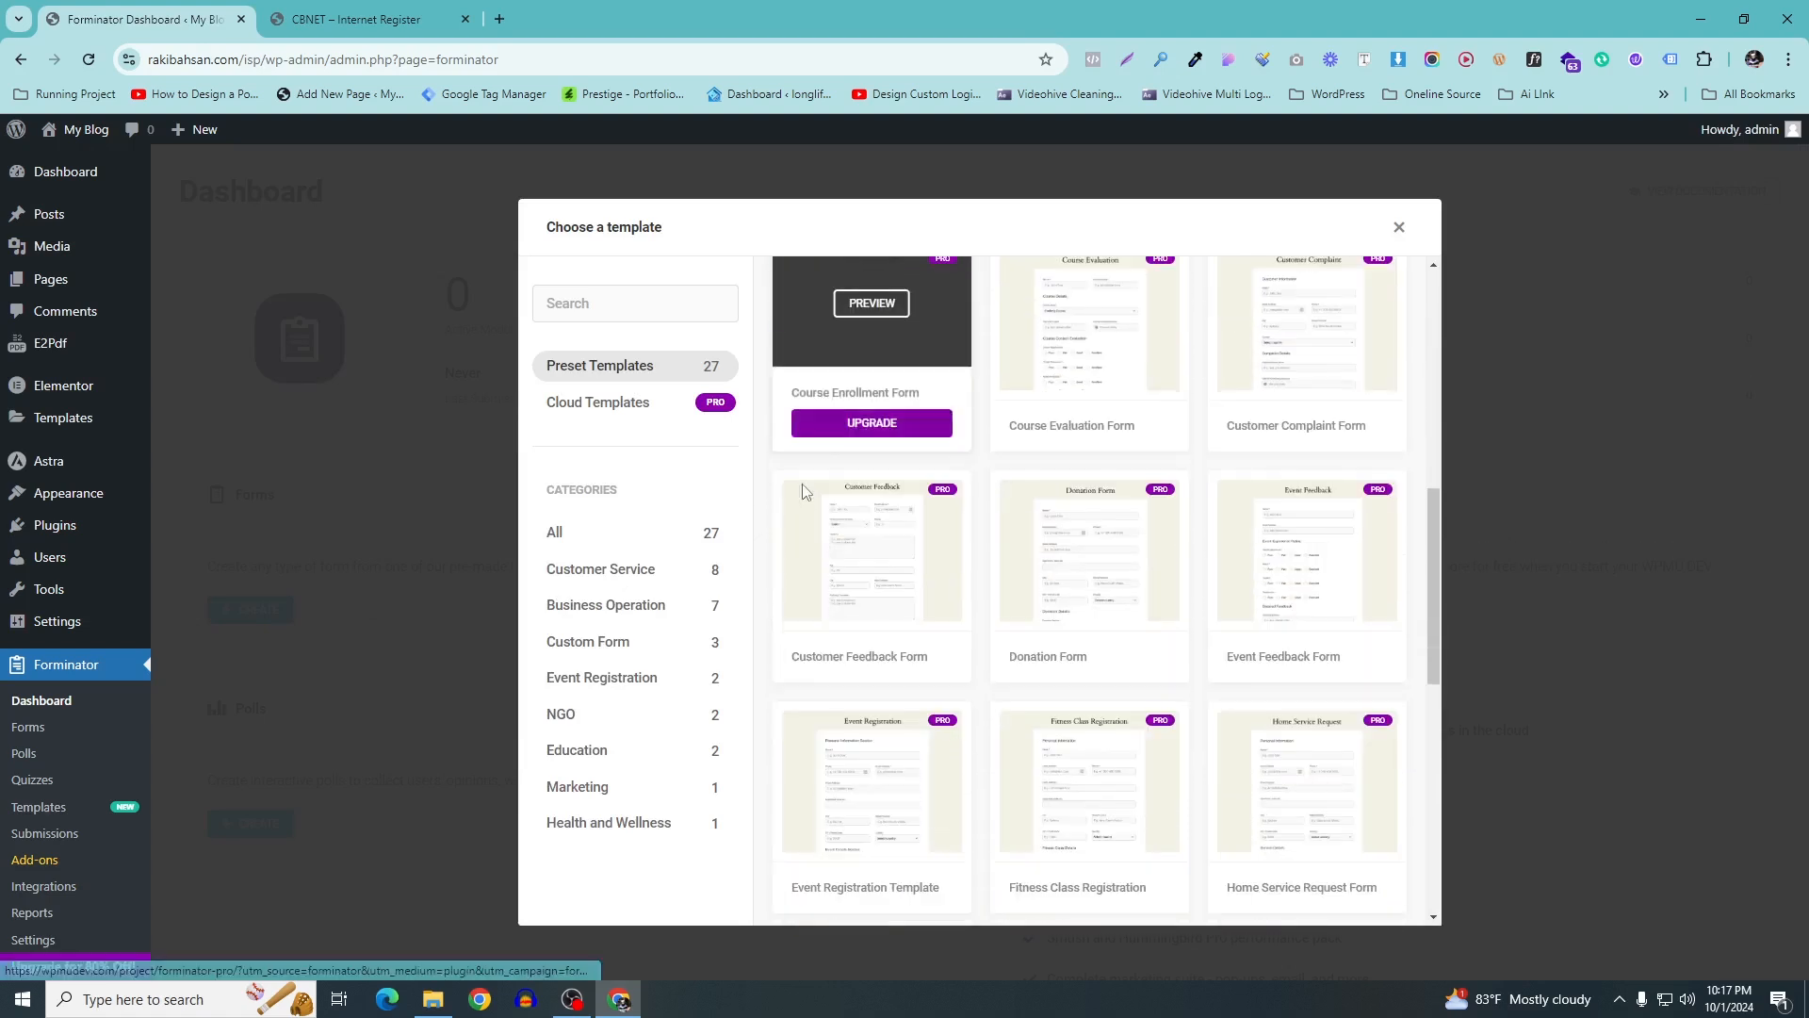
Browse the template categories, return to all 27 templates, and choose a blank form
click(631, 571)
click(613, 618)
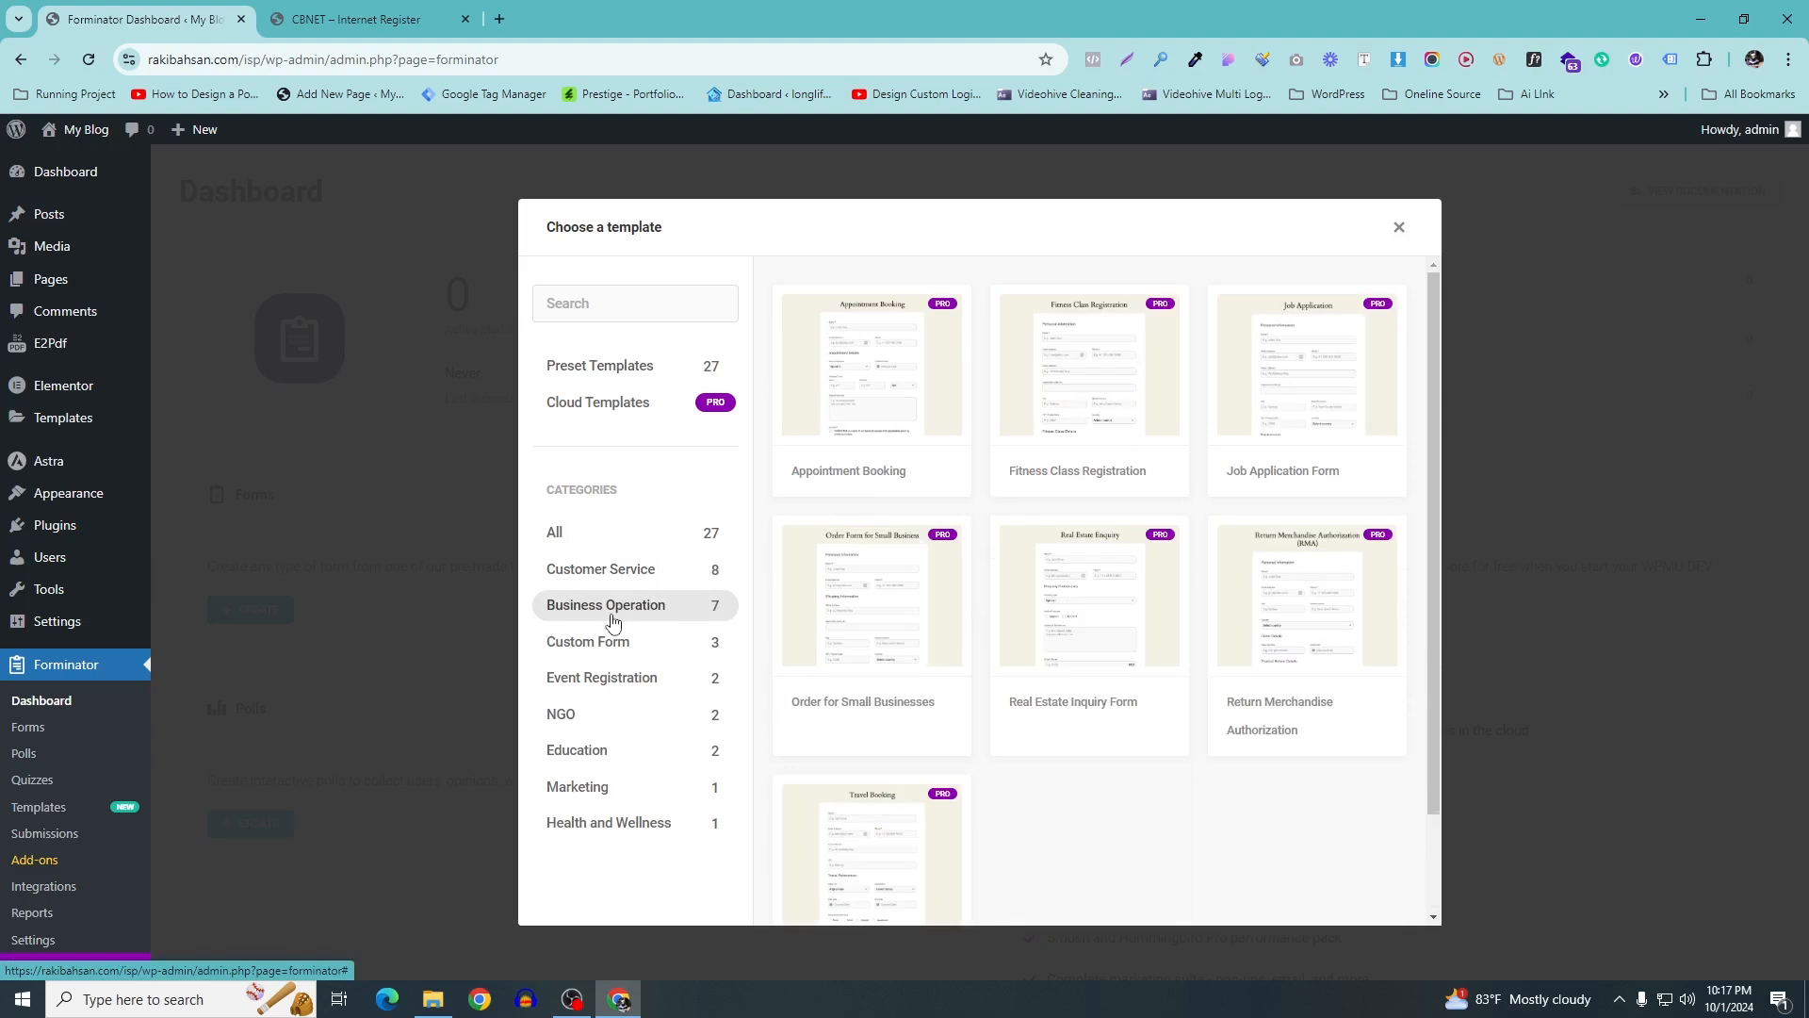
click(585, 688)
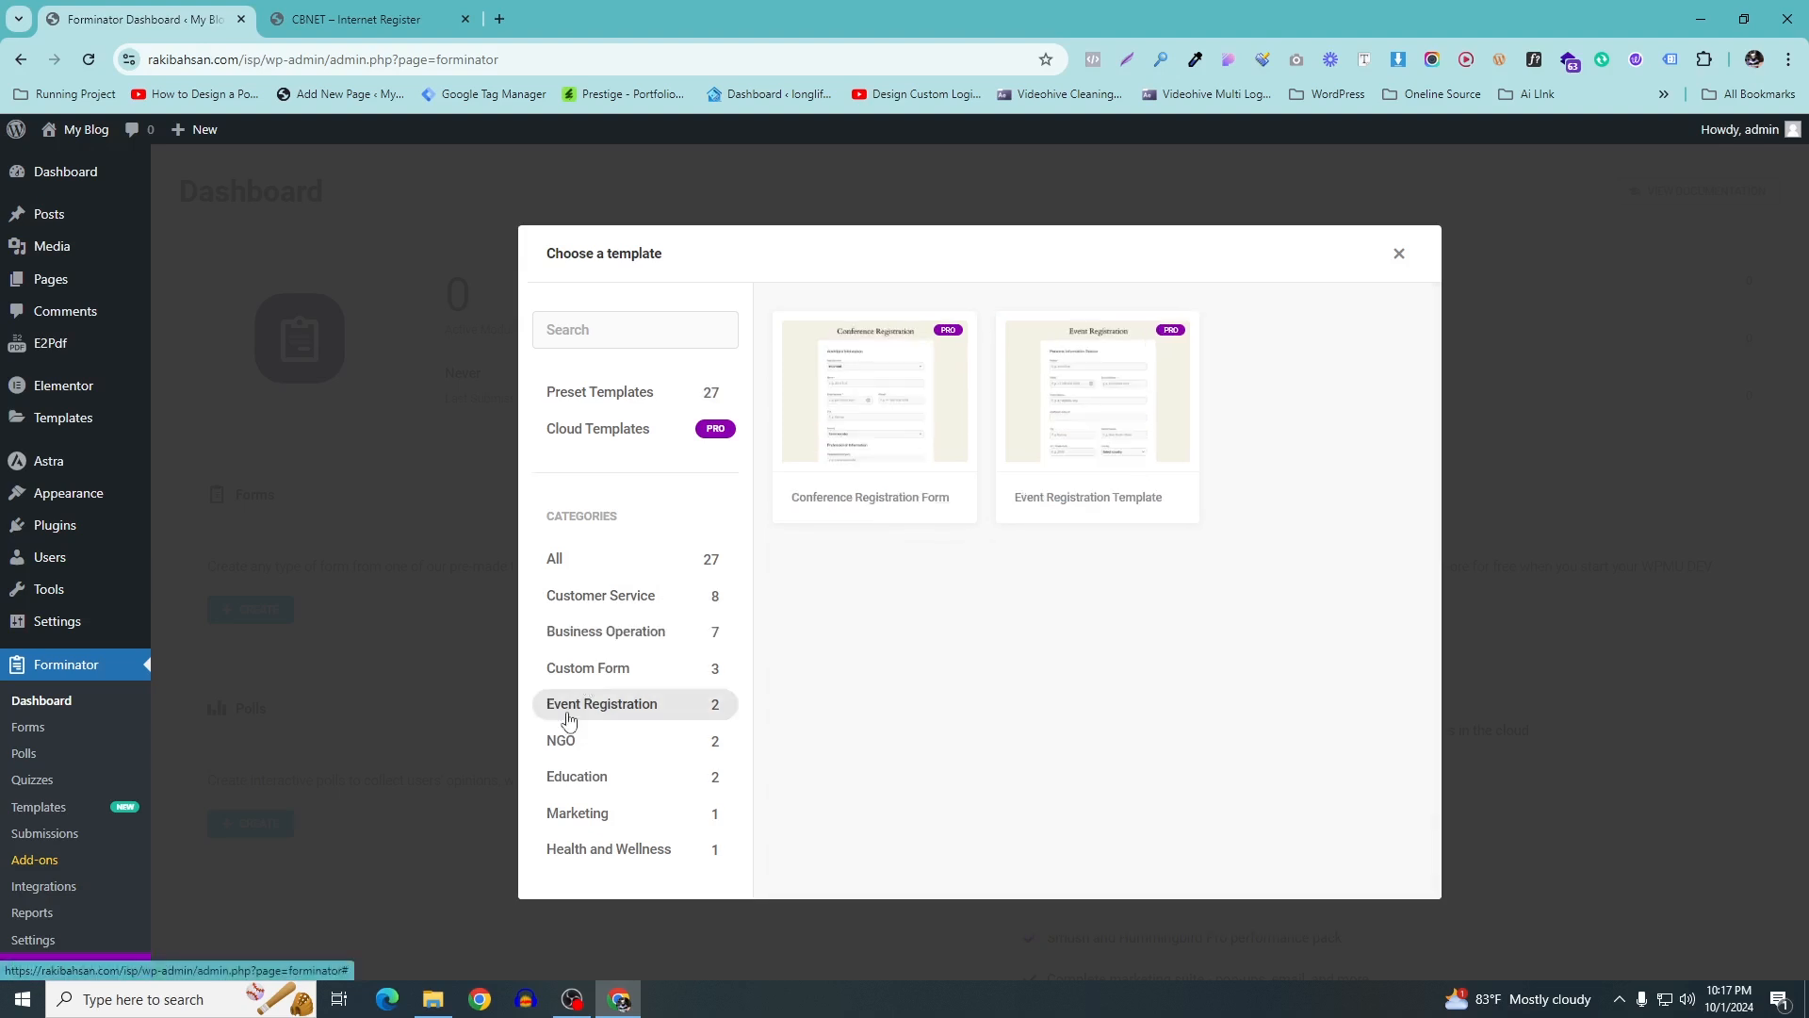
click(564, 743)
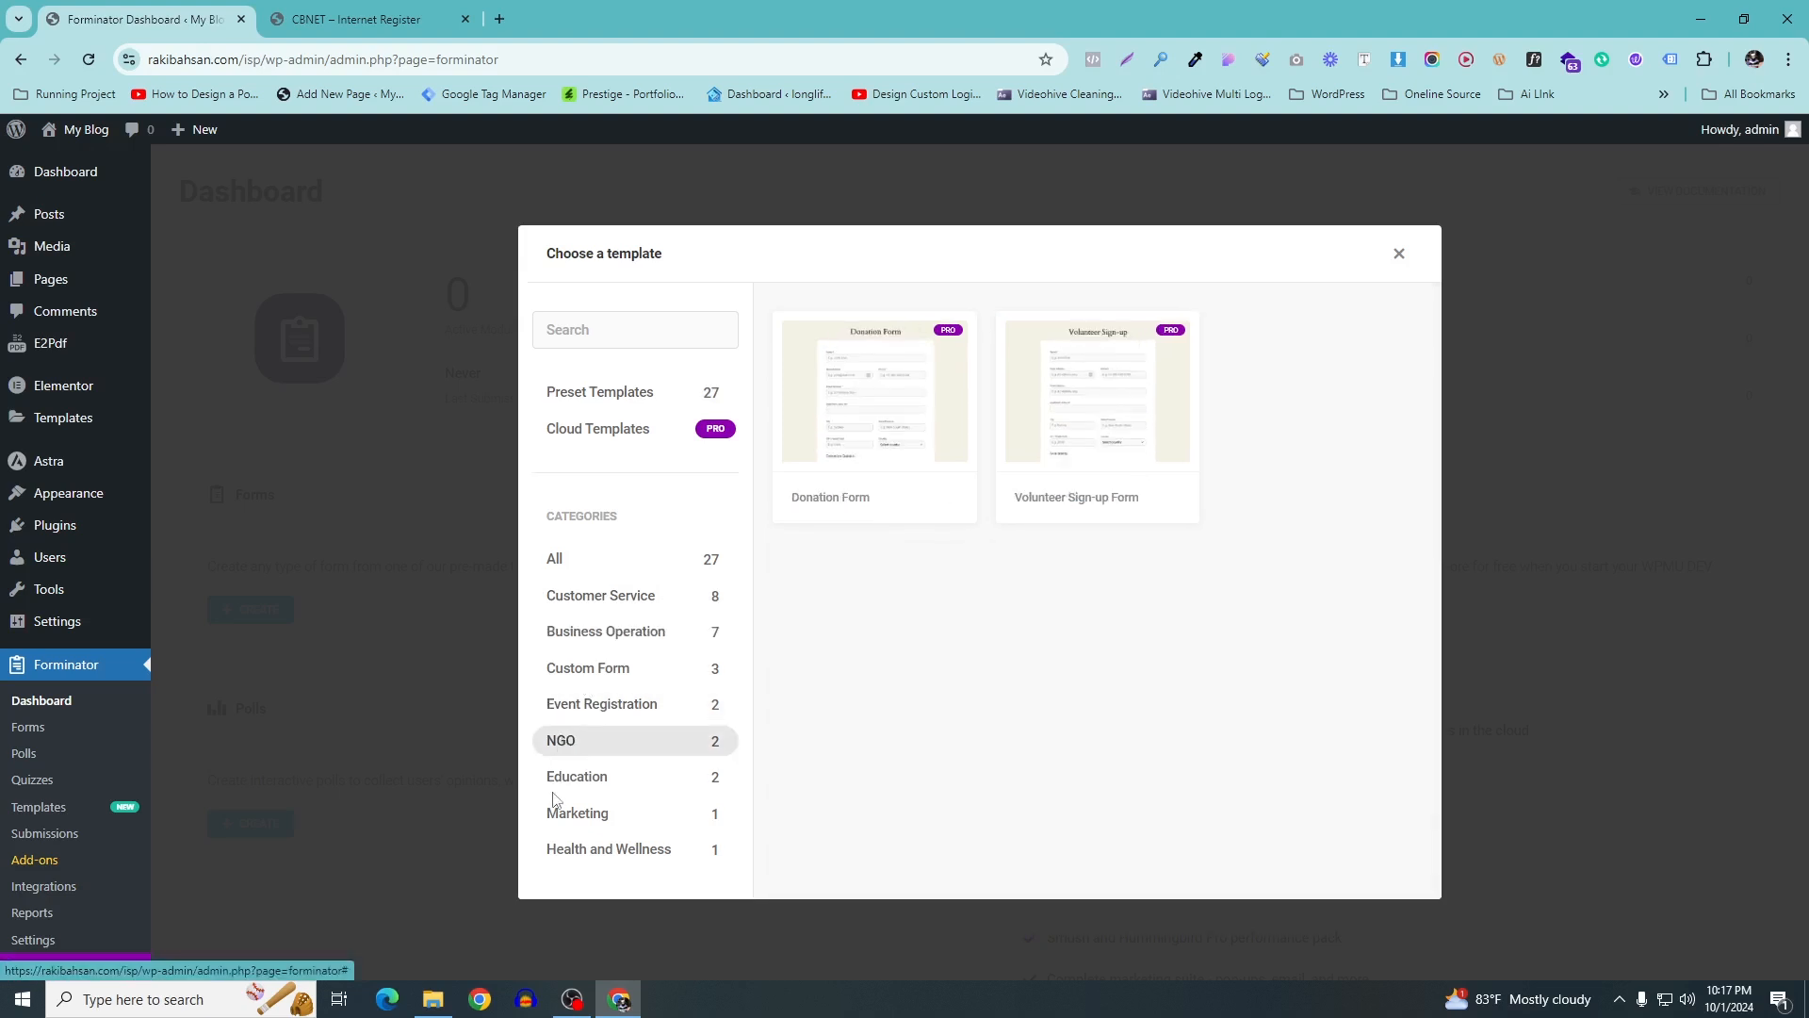
click(558, 815)
click(570, 846)
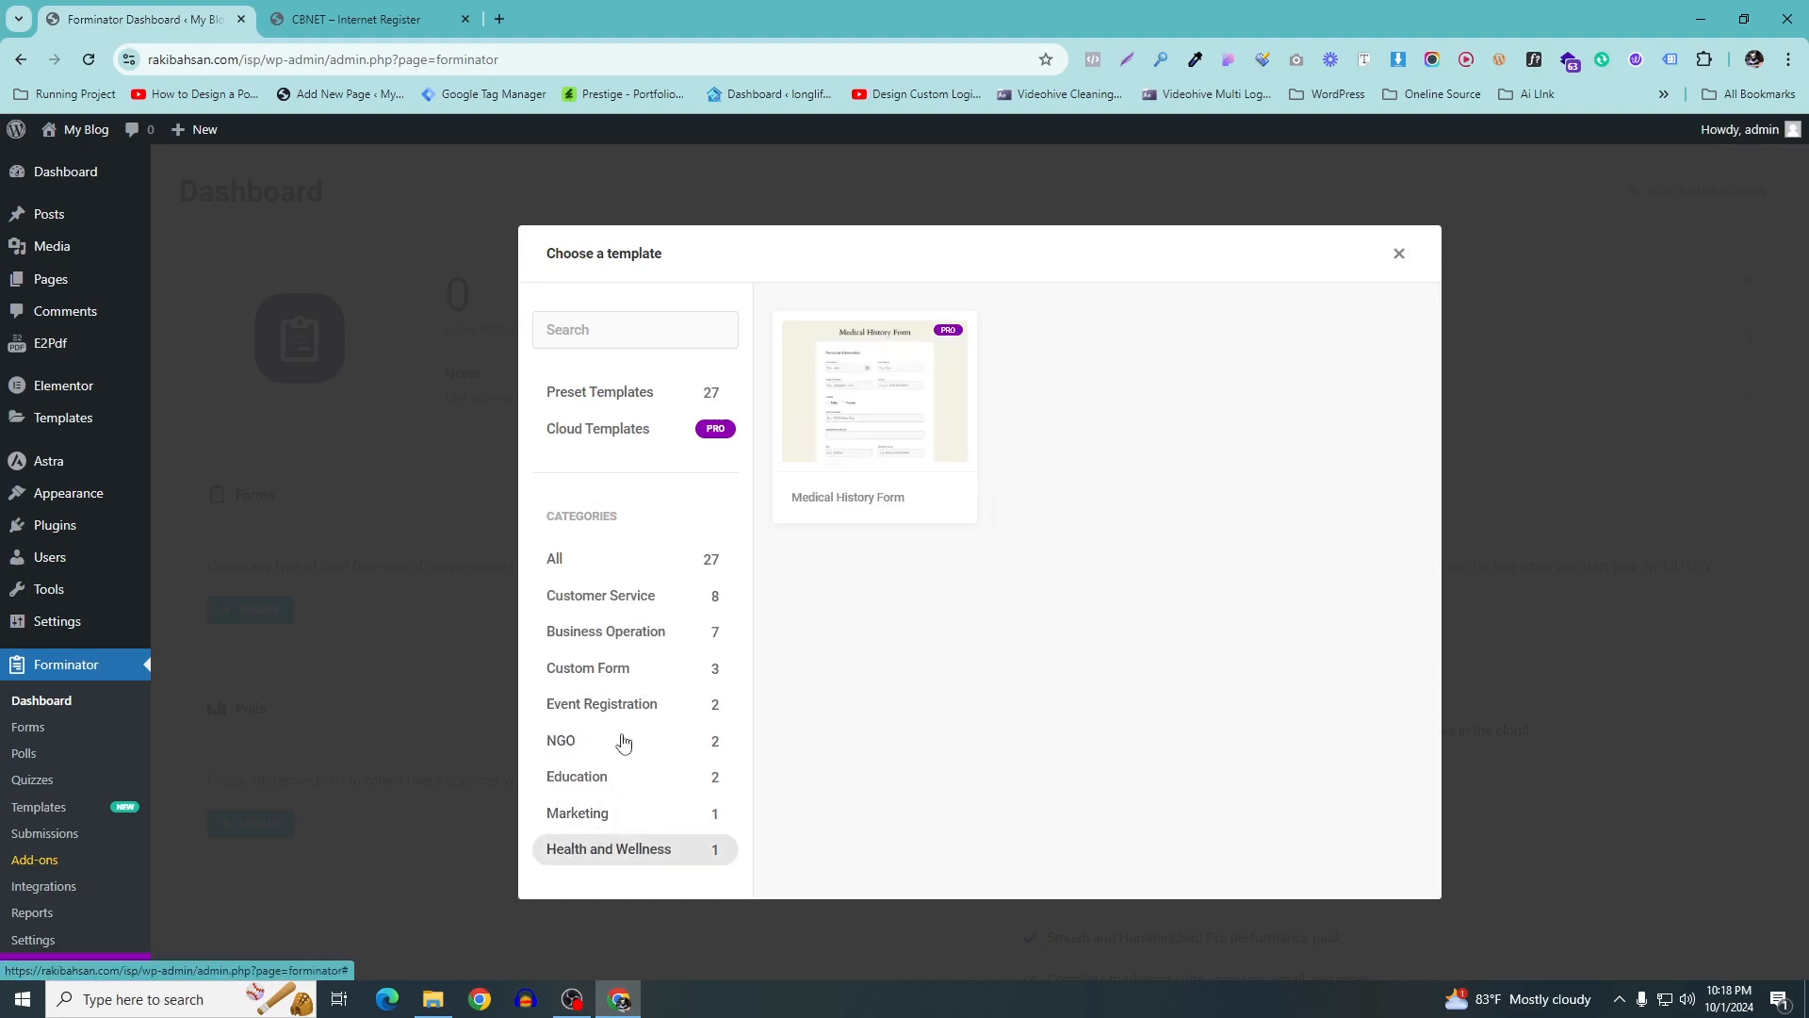
click(582, 595)
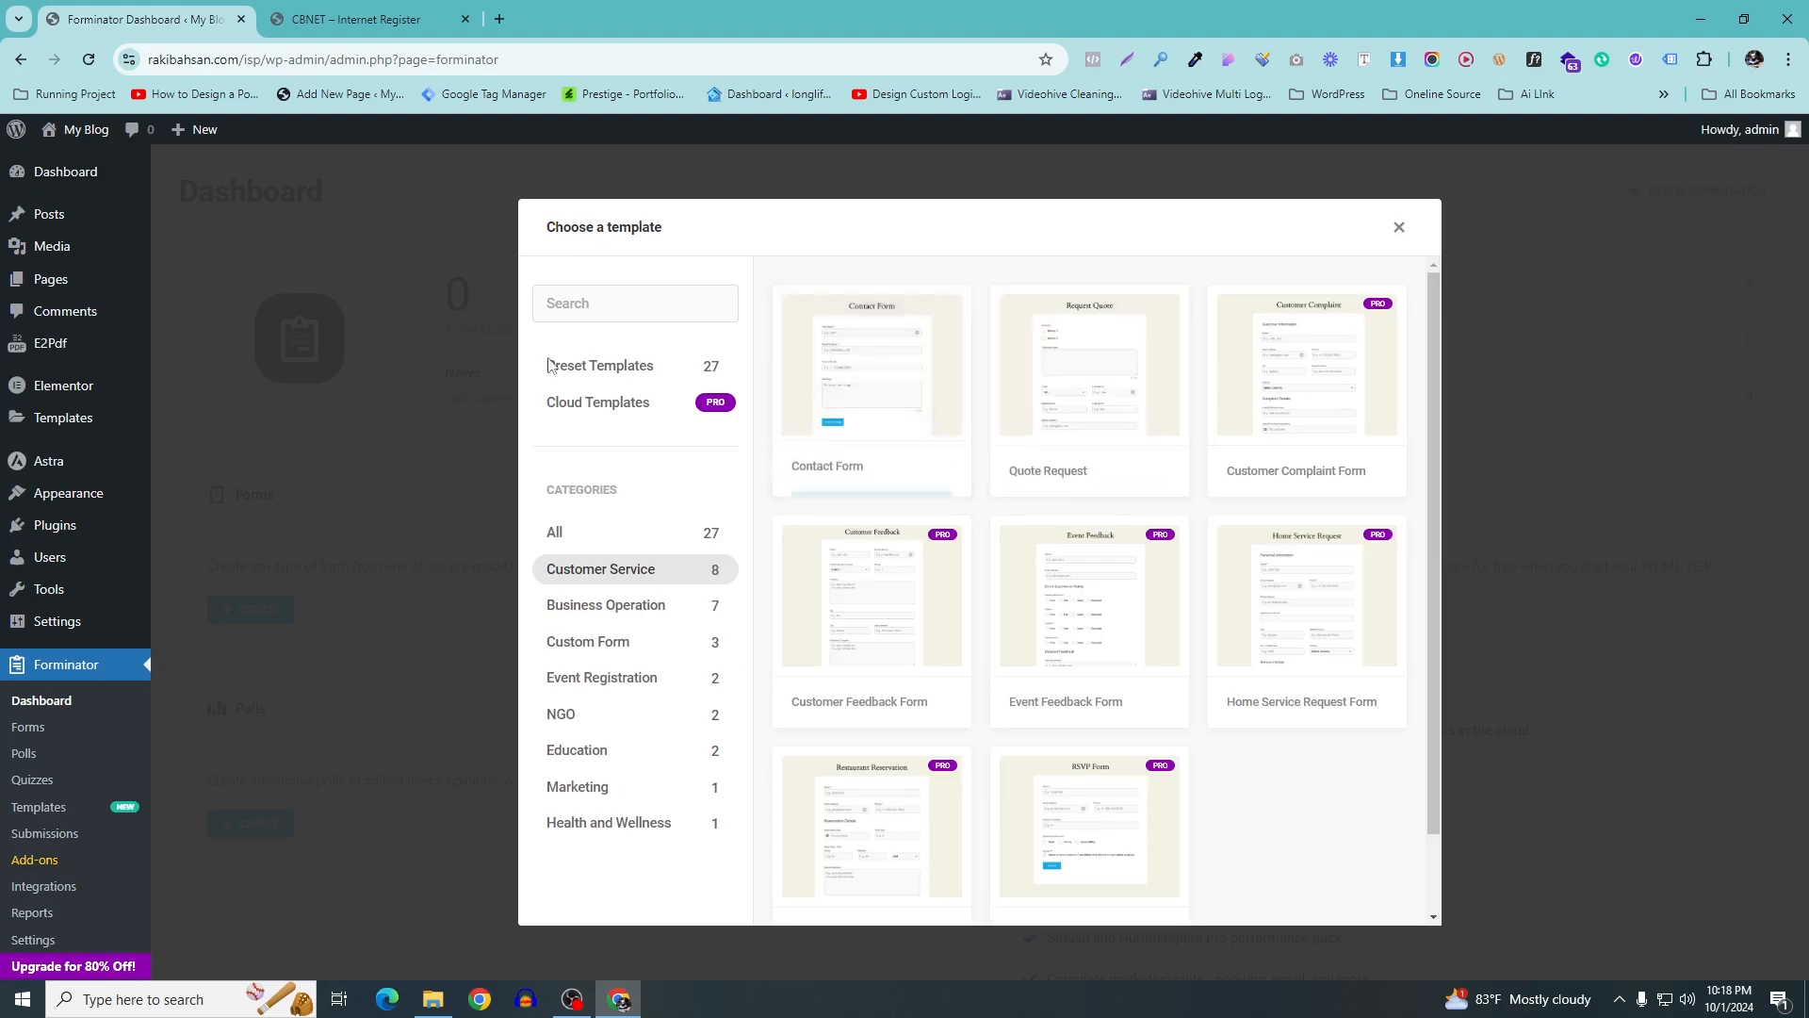
click(555, 533)
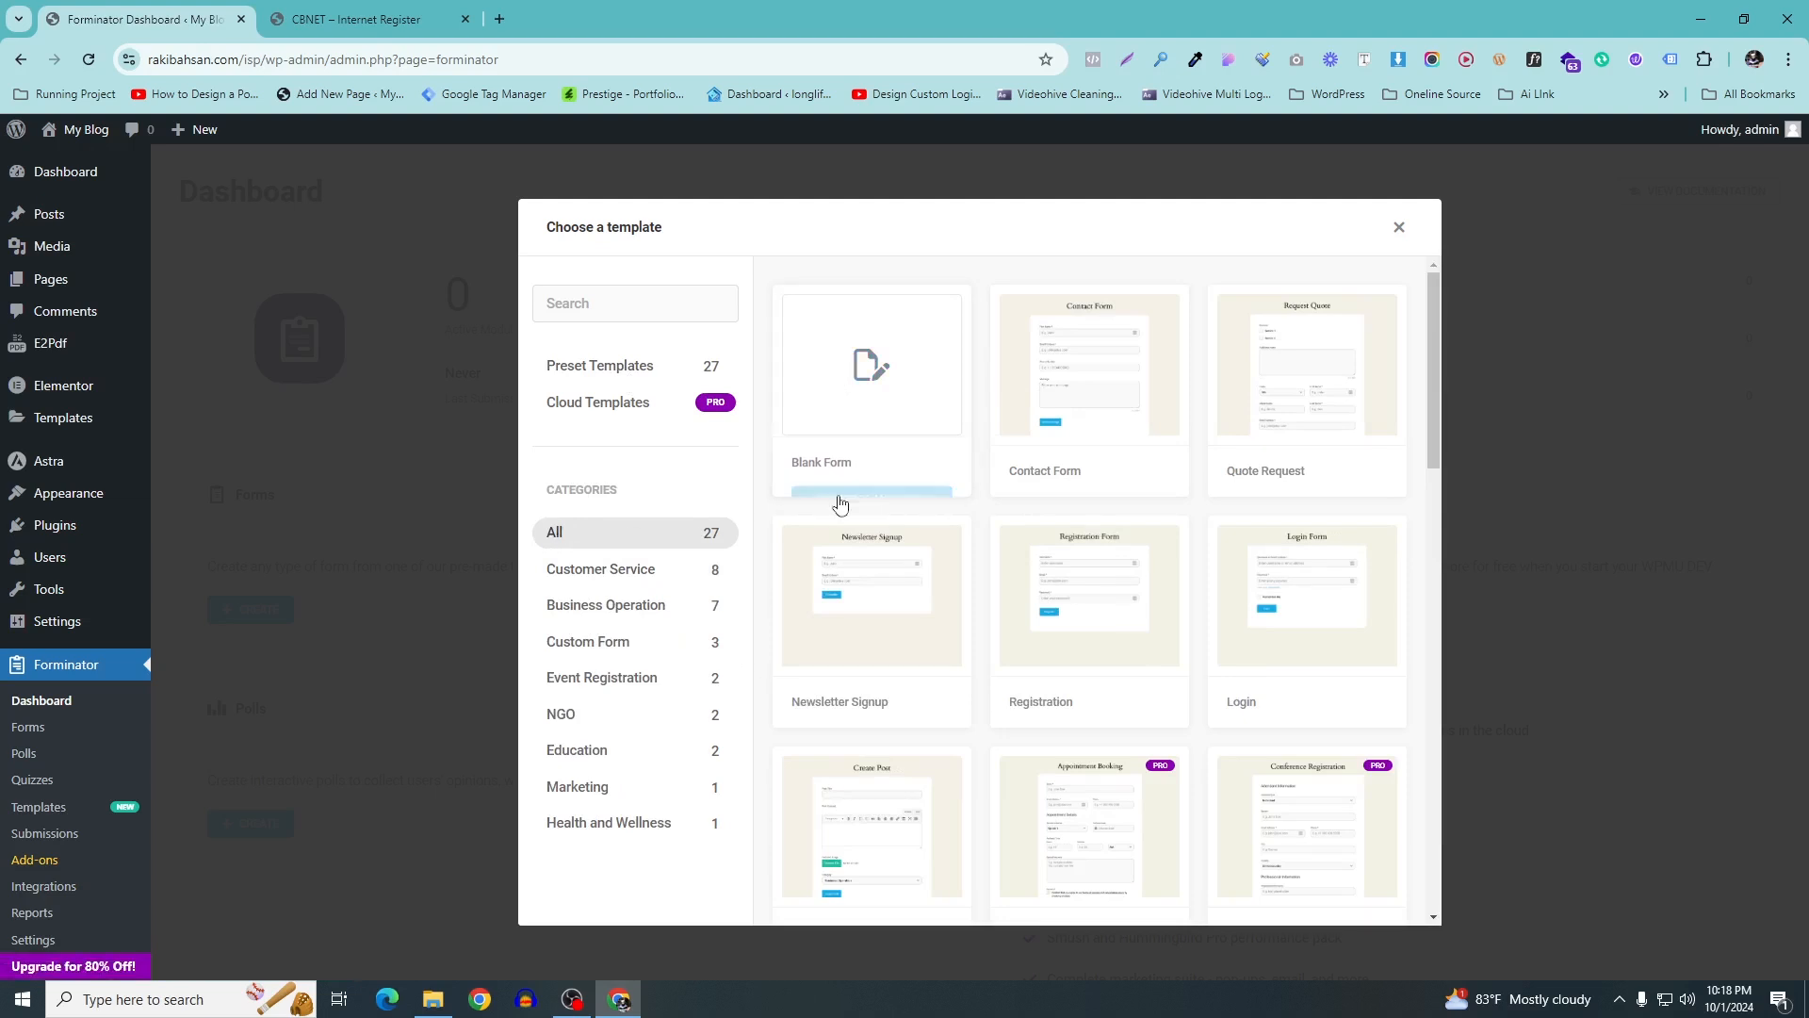
click(871, 471)
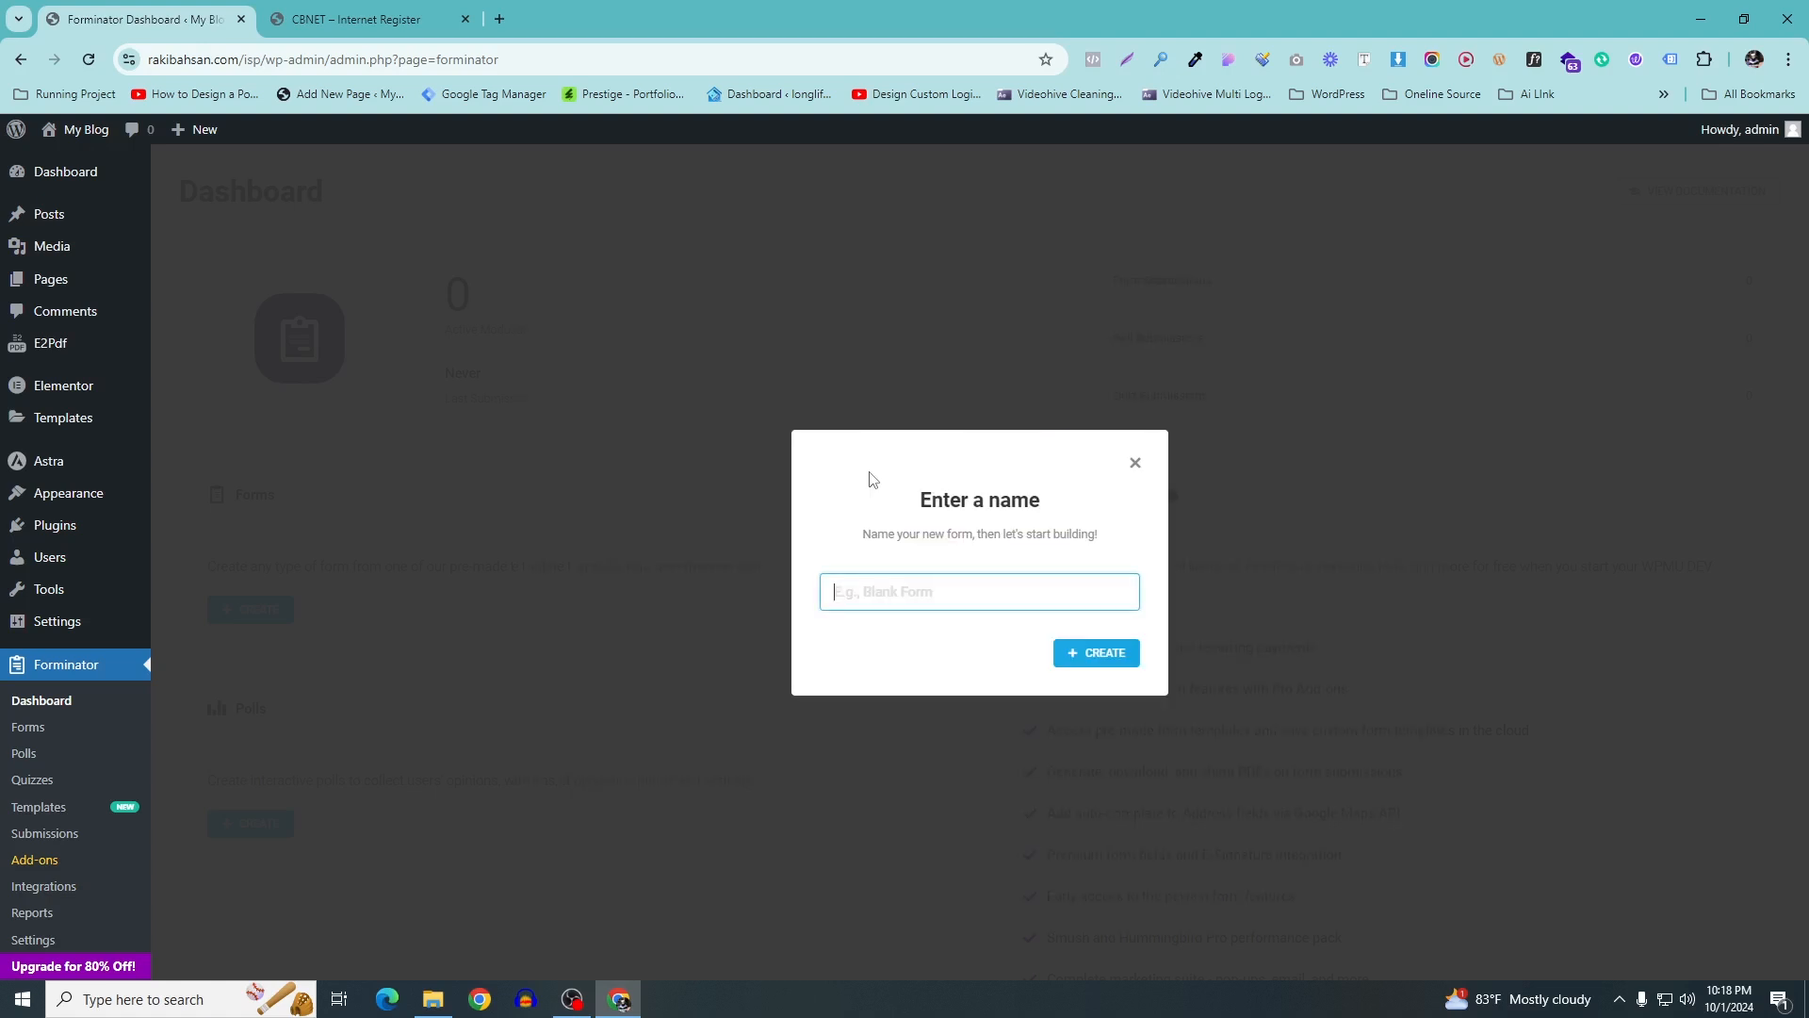
Name the new blank form 'ISP' and create it
click(851, 604)
click(1108, 659)
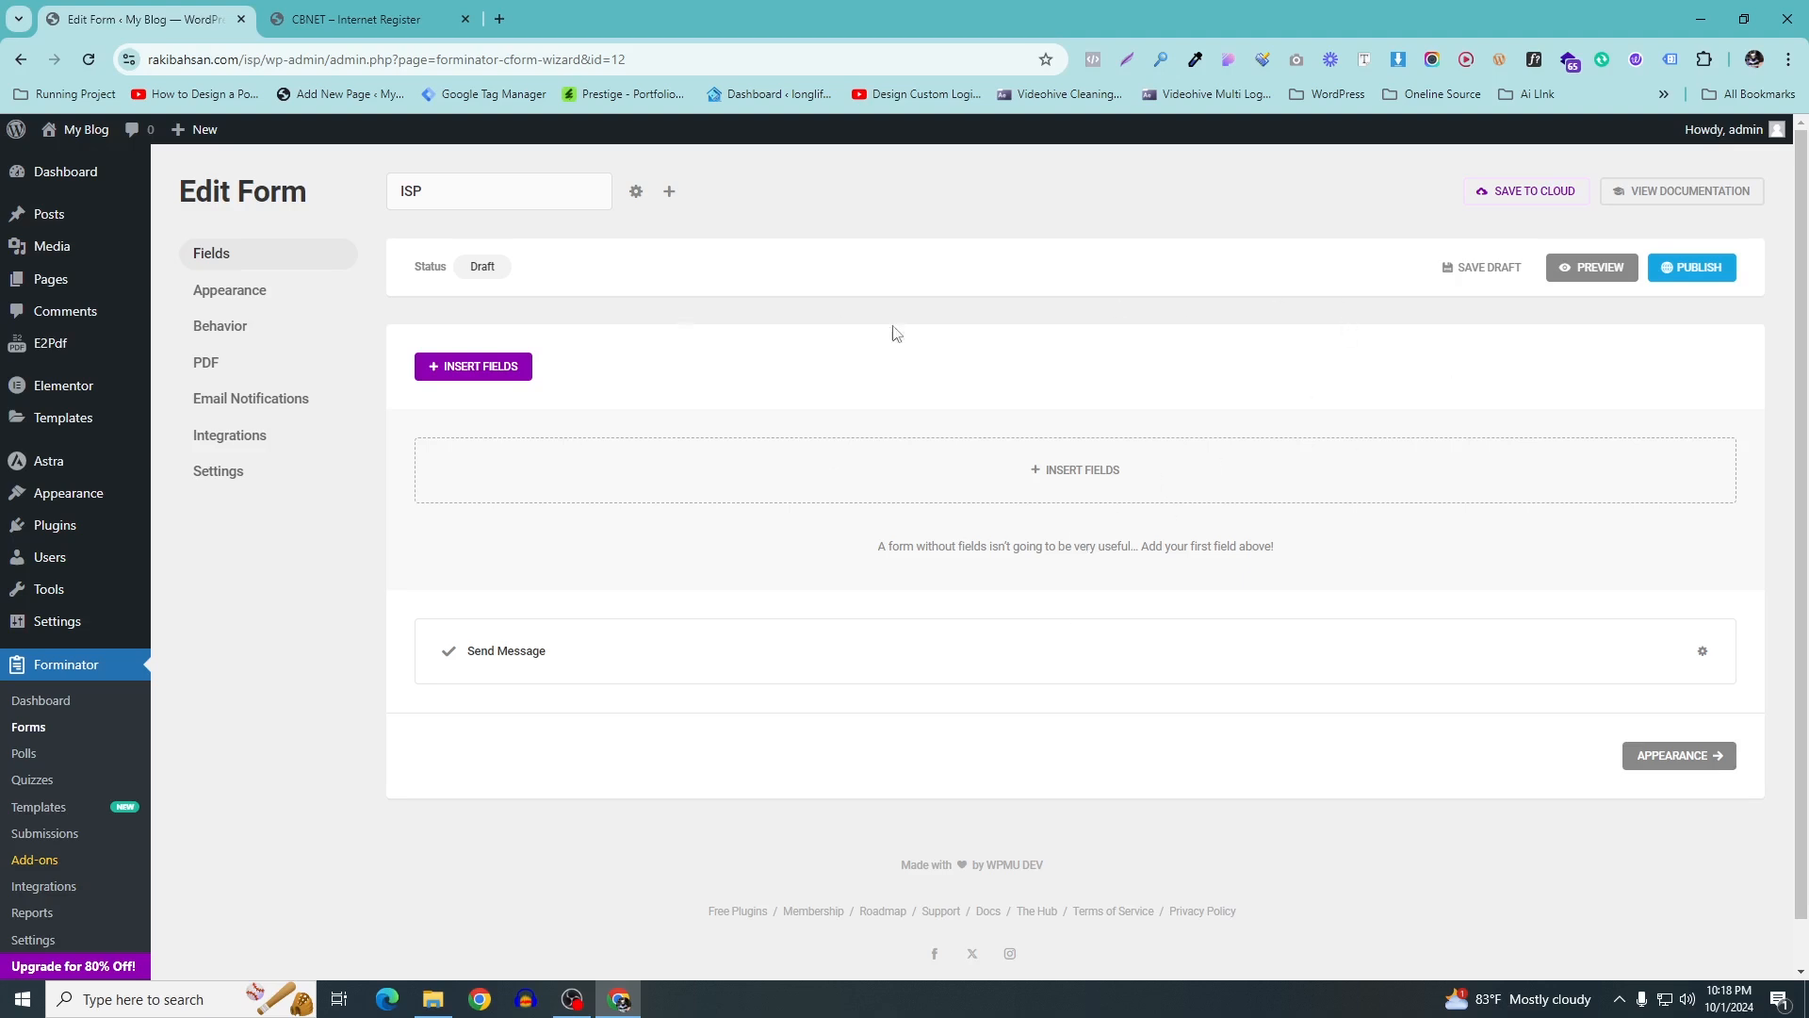
Open the field-type chooser after checking Connection Type on the CBNET register form
click(1065, 484)
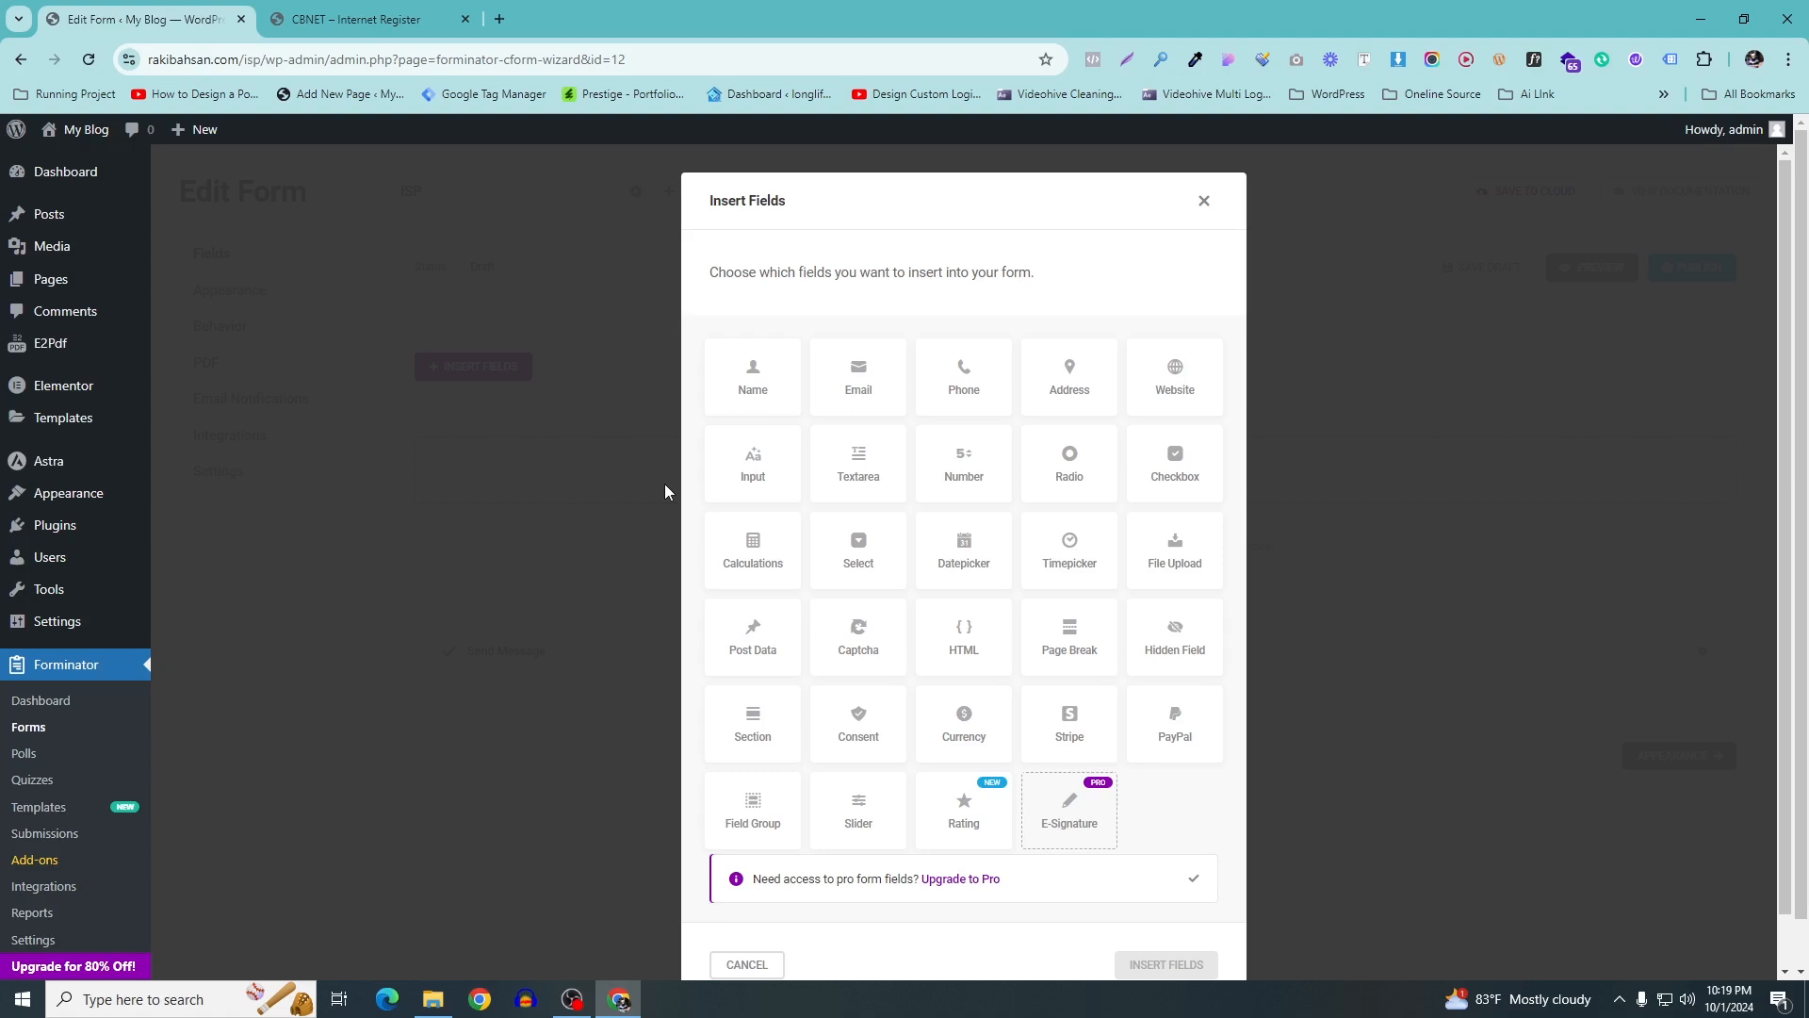
click(419, 20)
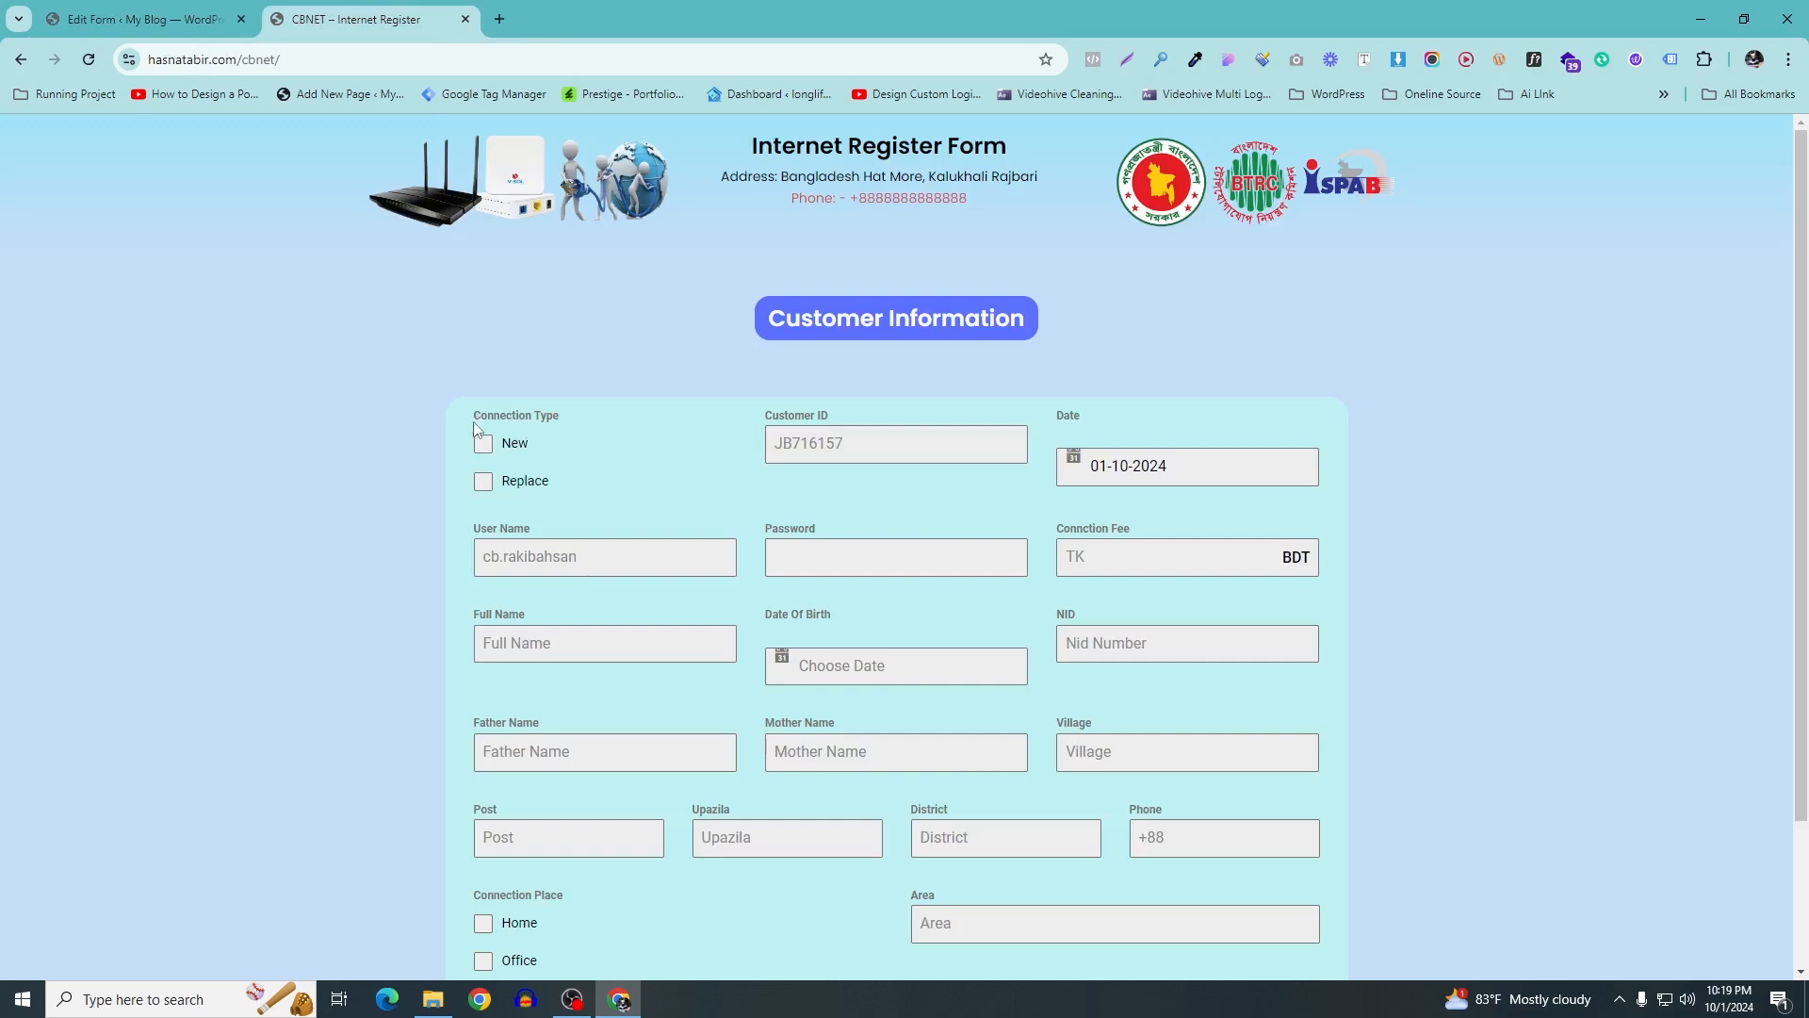
drag(553, 483, 595, 421)
click(595, 421)
click(215, 18)
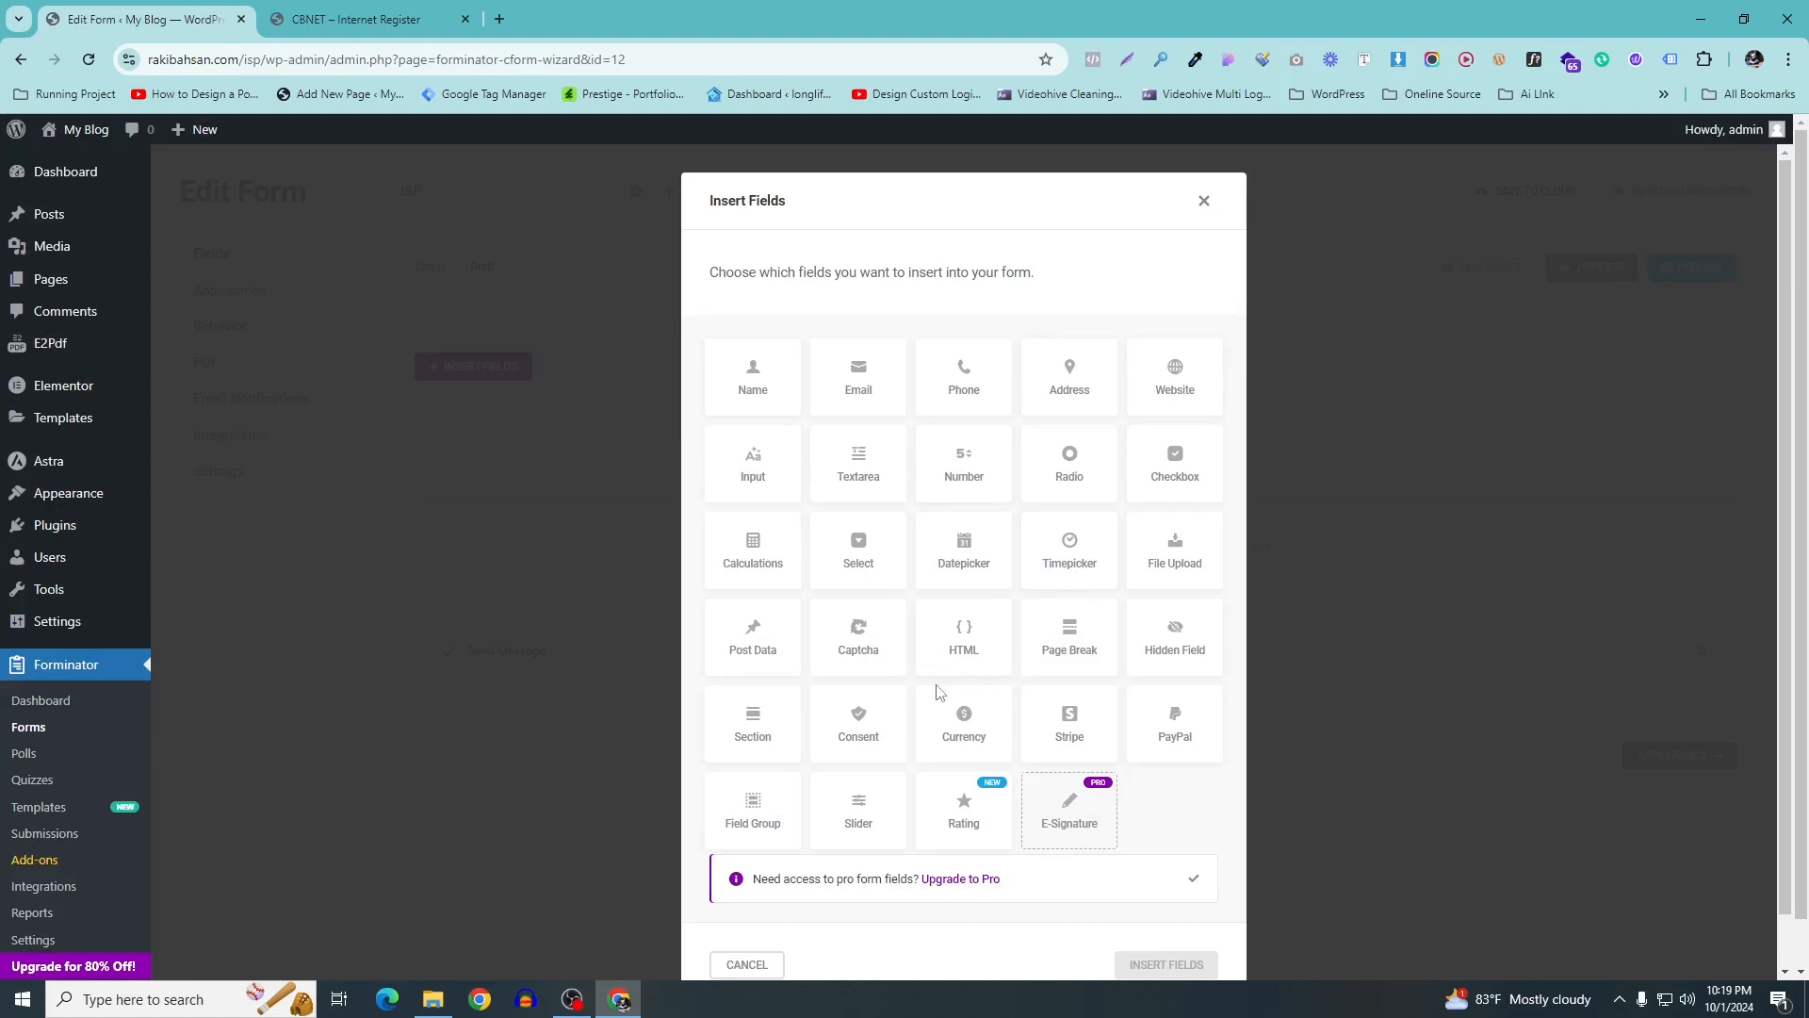
scroll(813, 735, down, 1)
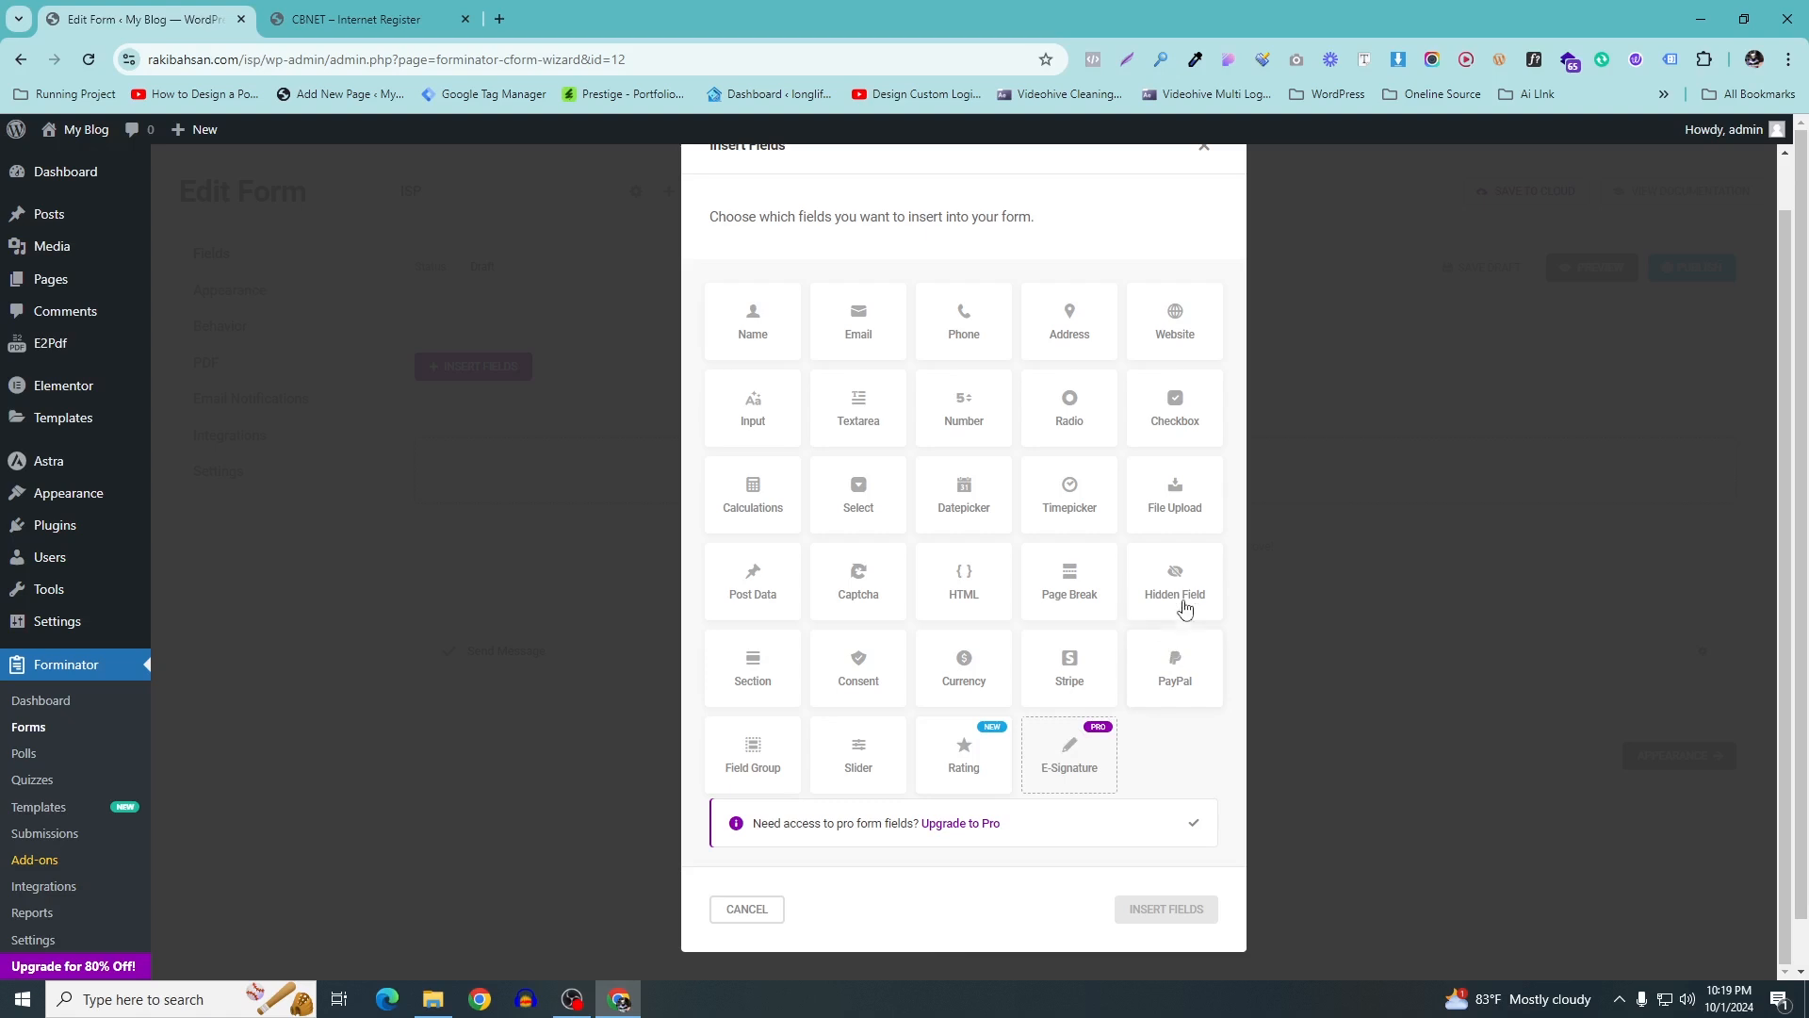
Add a Checkbox field and label it 'Connection Type', copied from the CBNET form
click(1178, 418)
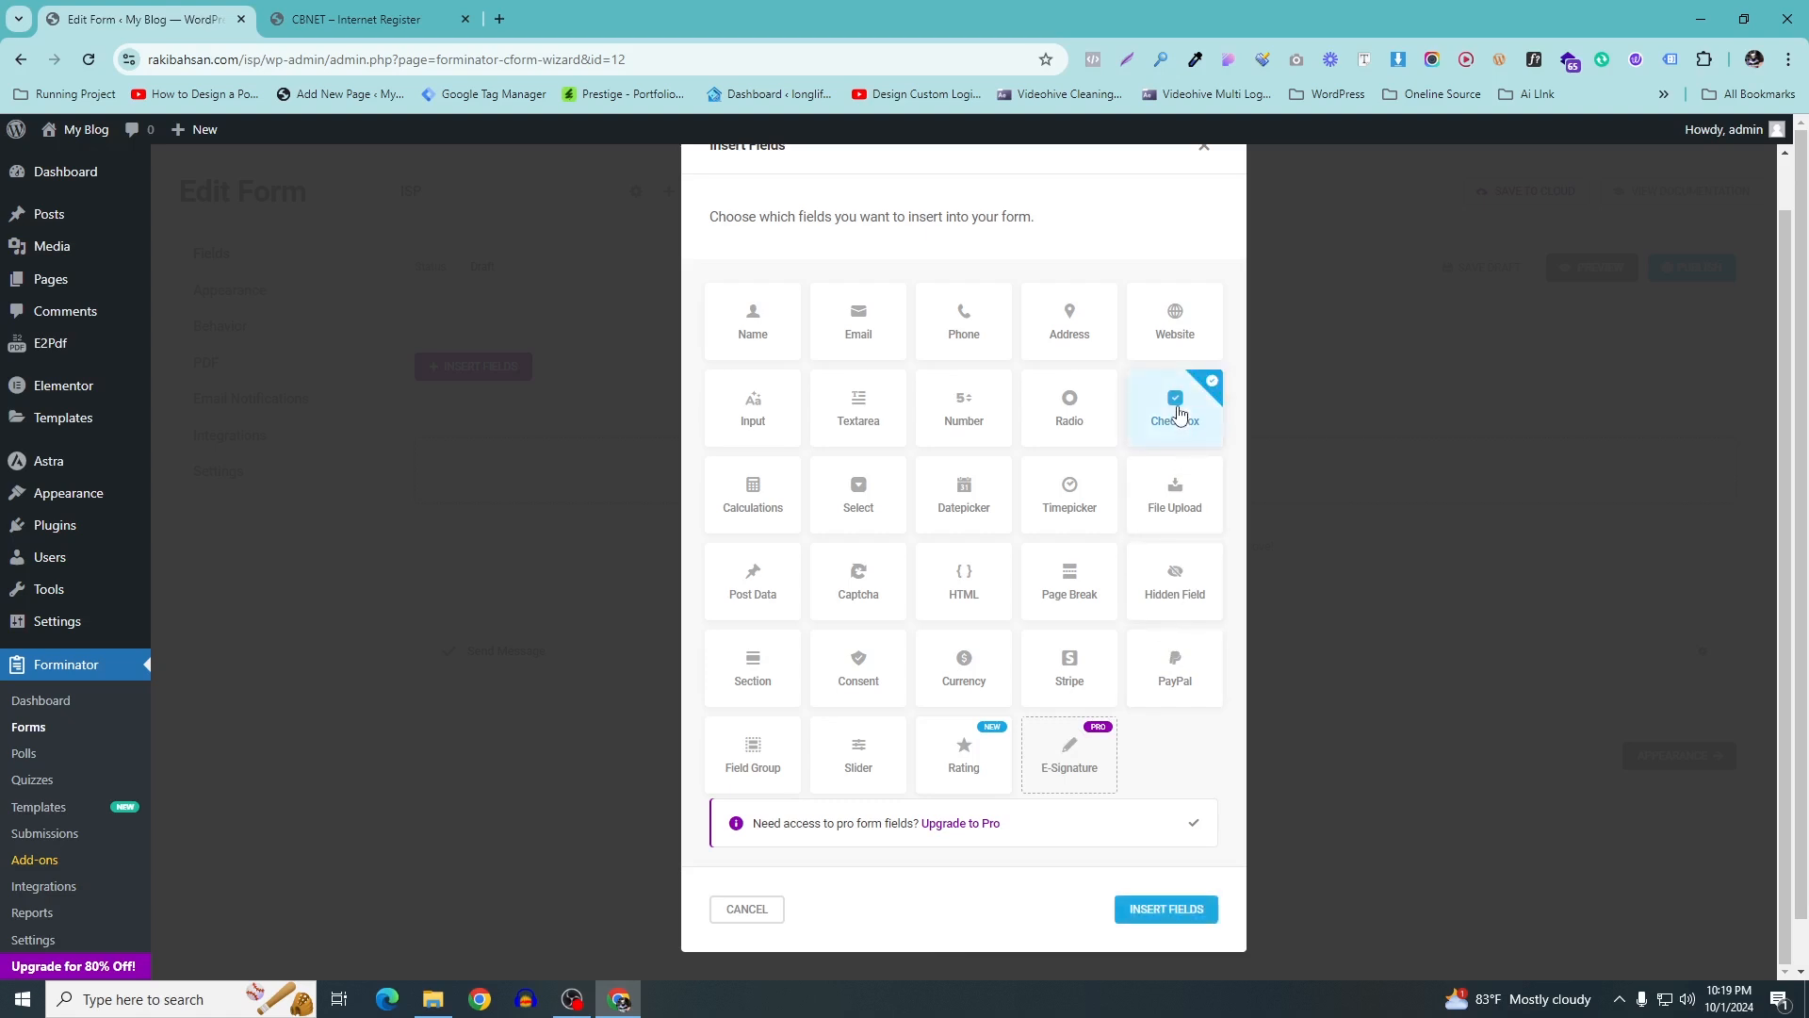
click(1155, 910)
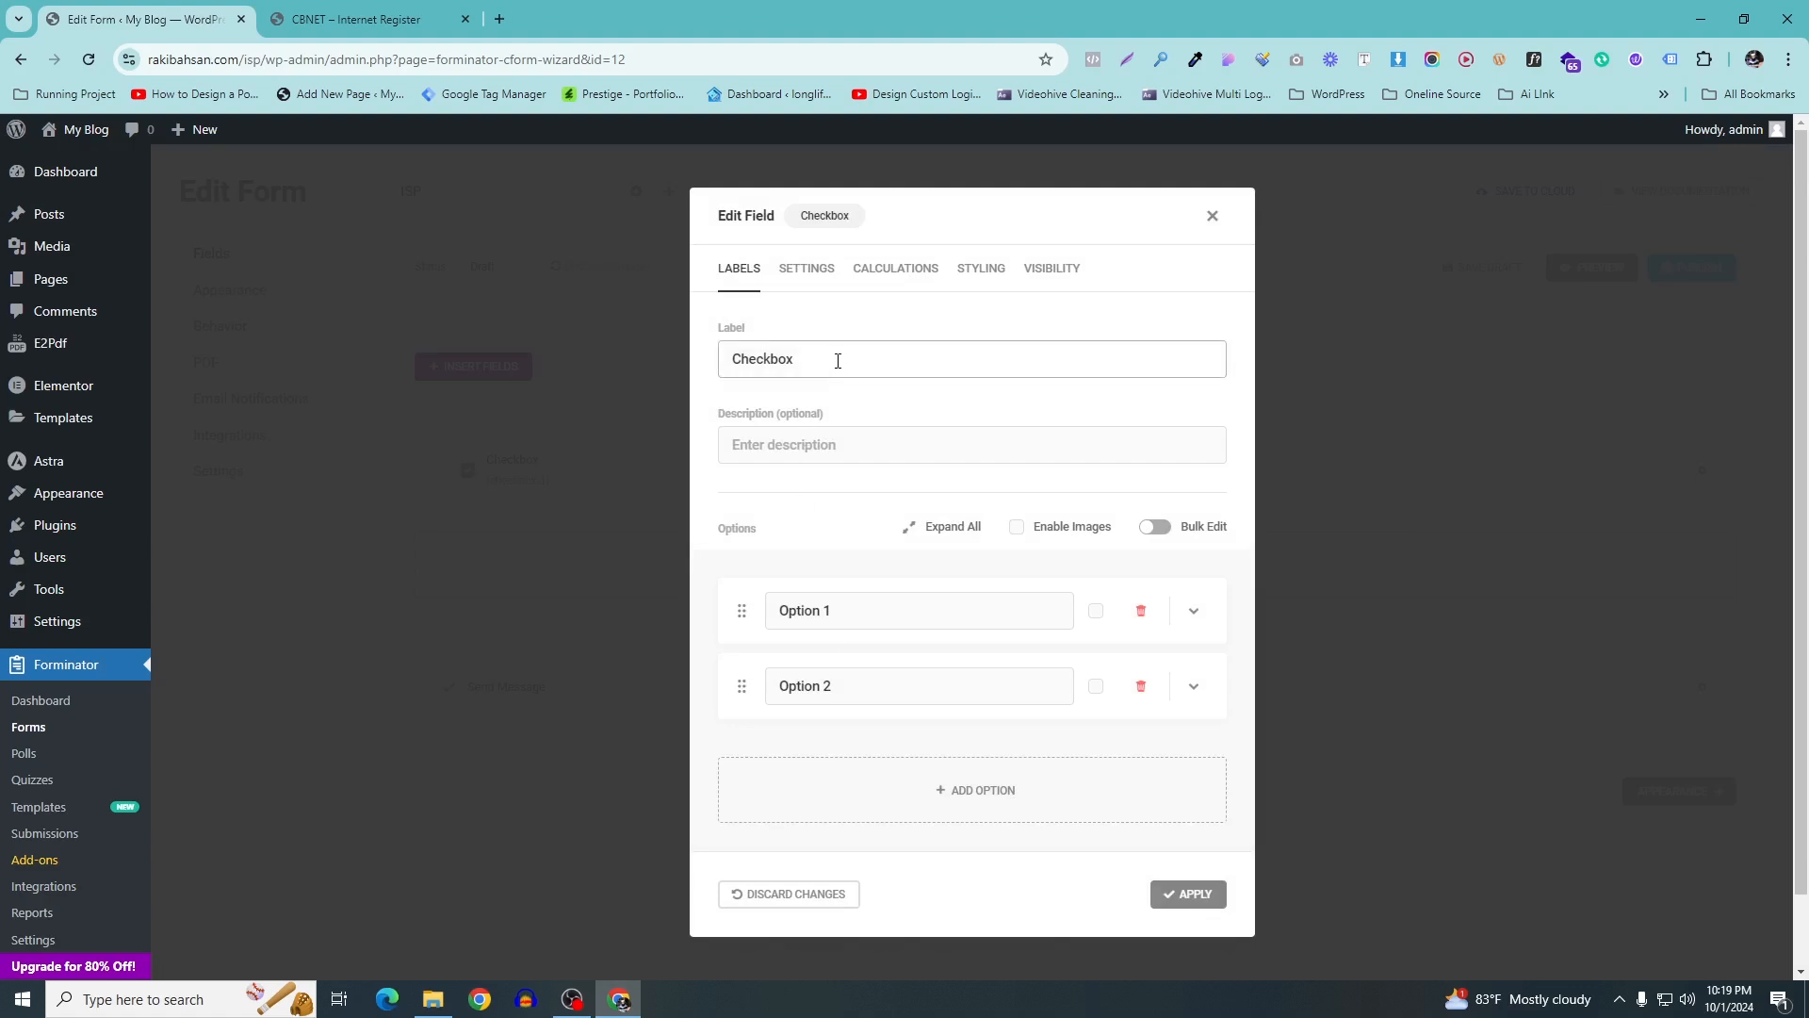
drag(837, 358, 669, 352)
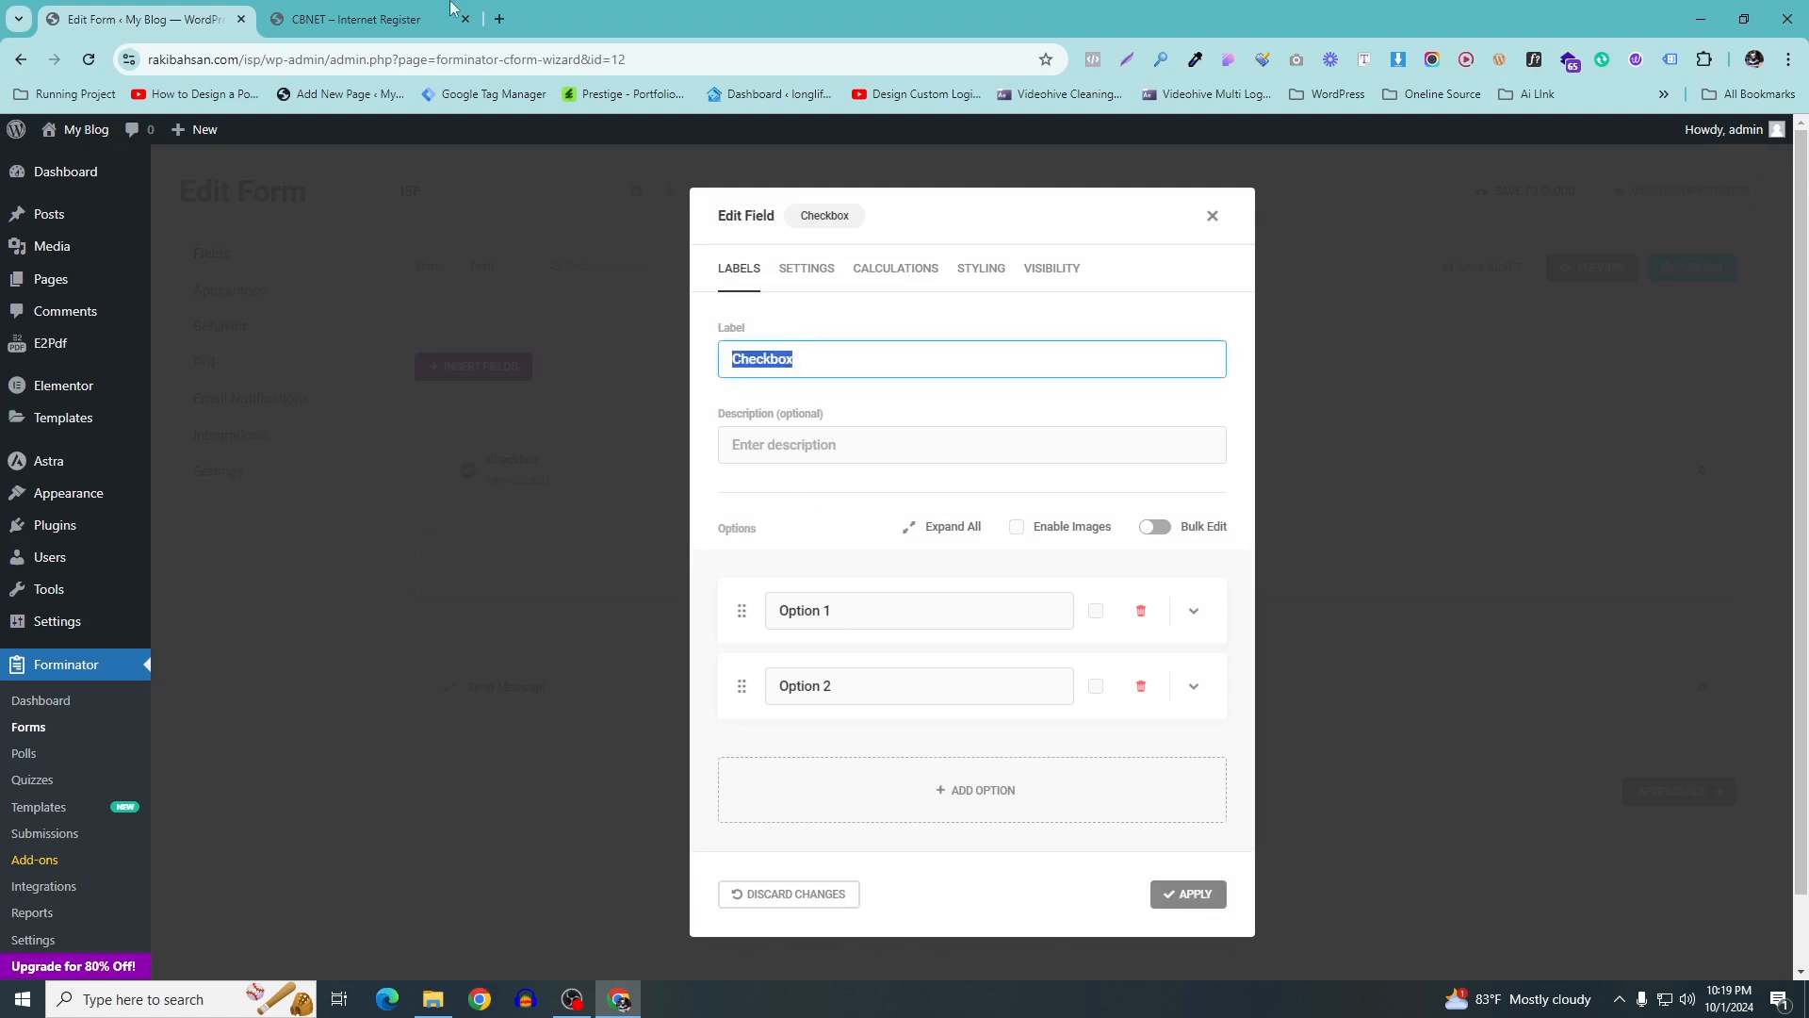
click(415, 19)
mouse_move(470, 415)
mouse_down()
mouse_move(554, 405)
mouse_move(474, 415)
mouse_up()
key(ctrl+c)
click(570, 420)
right_click(490, 414)
click(539, 429)
click(195, 10)
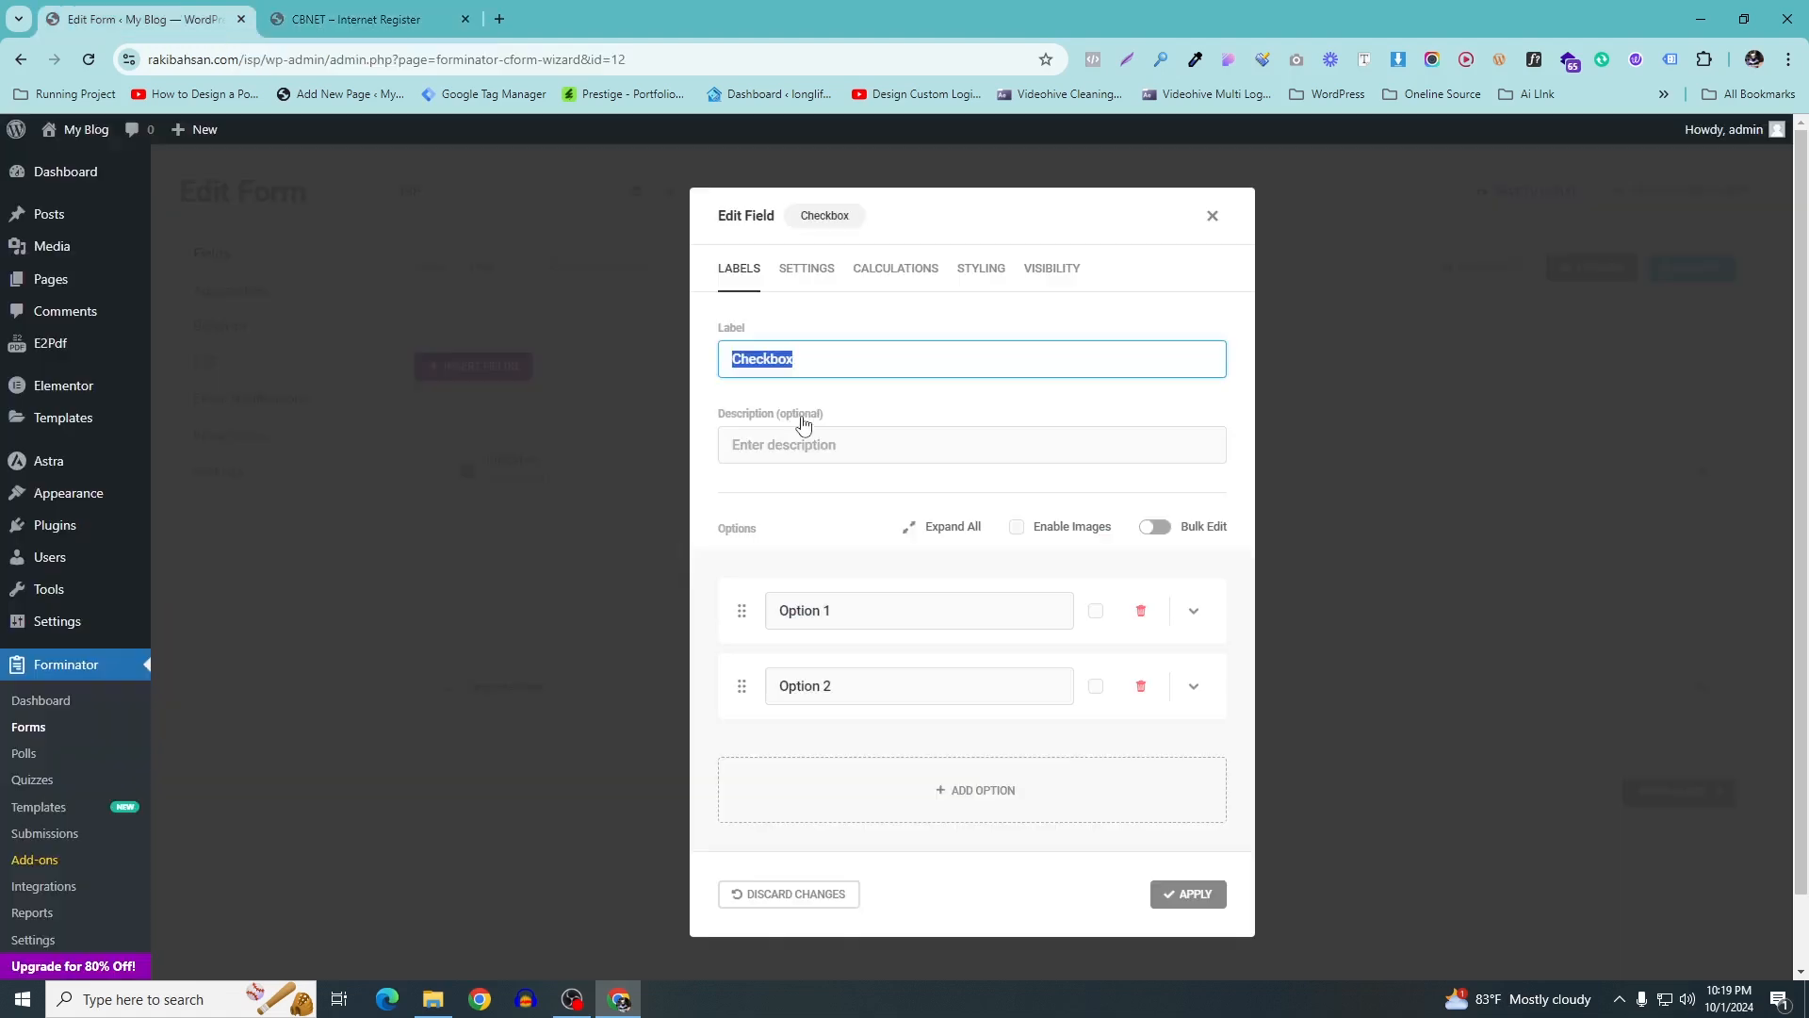
right_click(800, 356)
click(859, 538)
Rename the first checkbox option to 'New' after checking the register form's options
scroll(981, 512, down, 1)
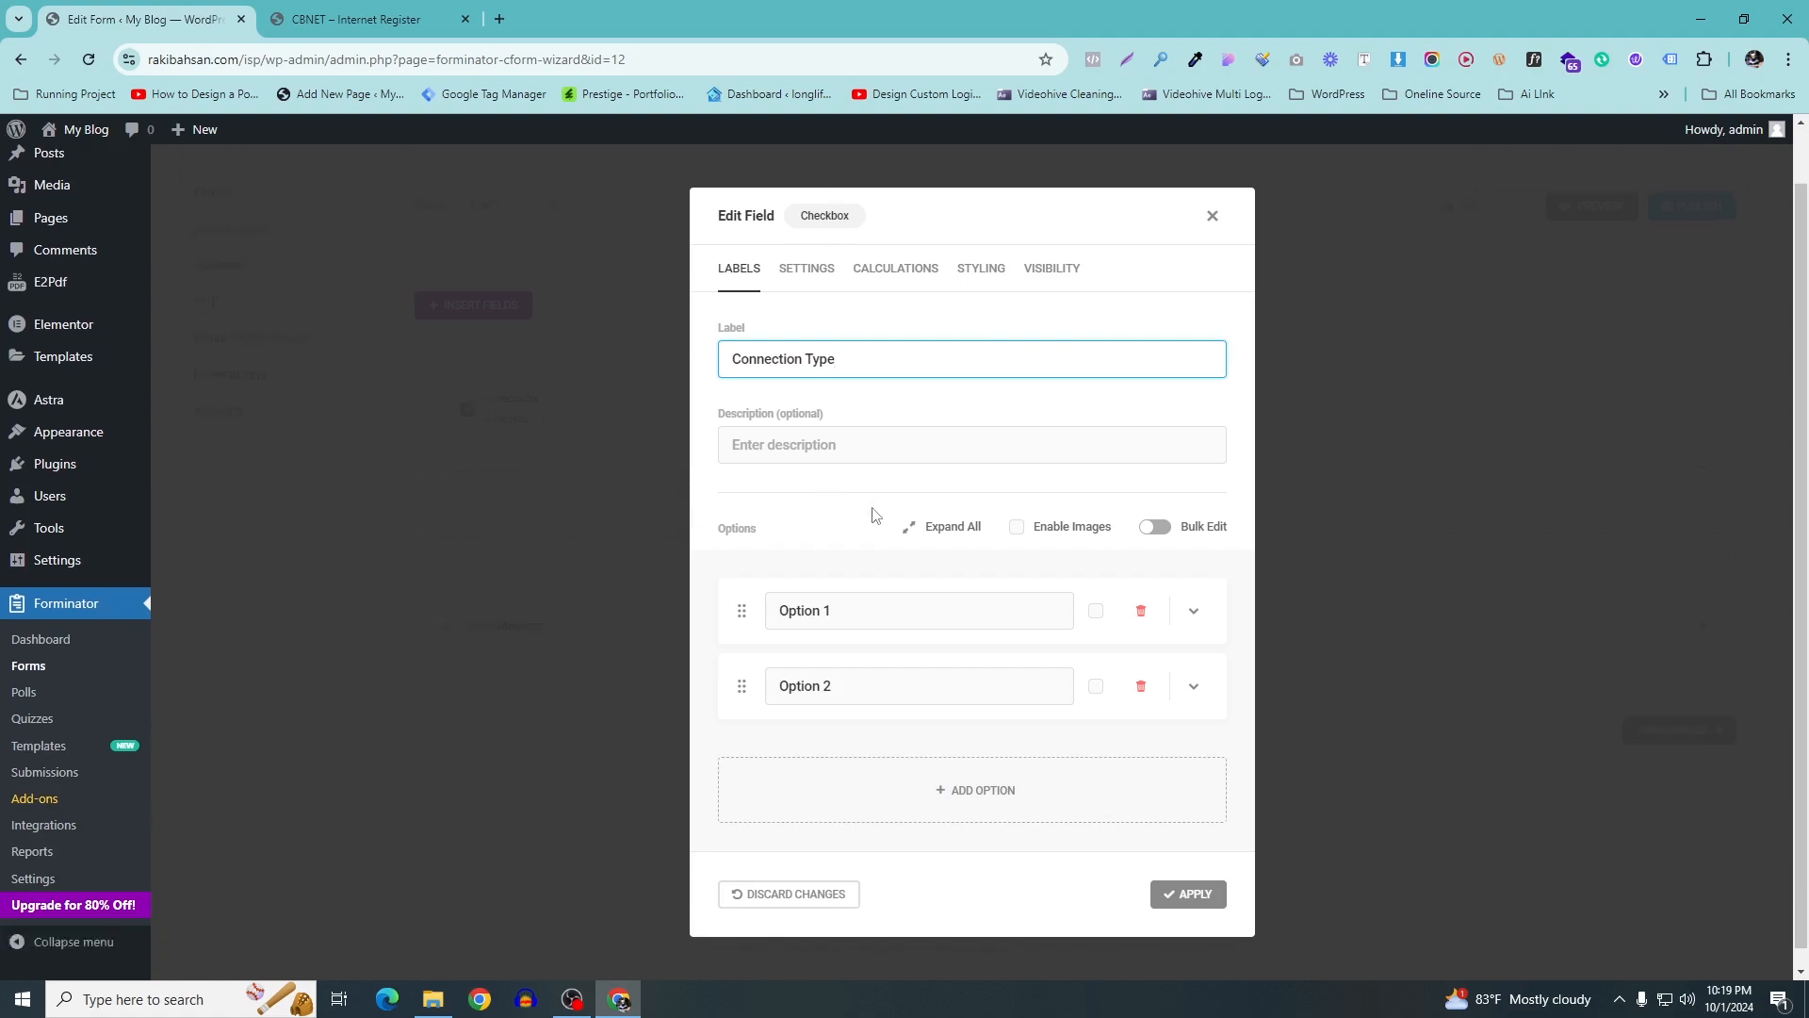
click(368, 18)
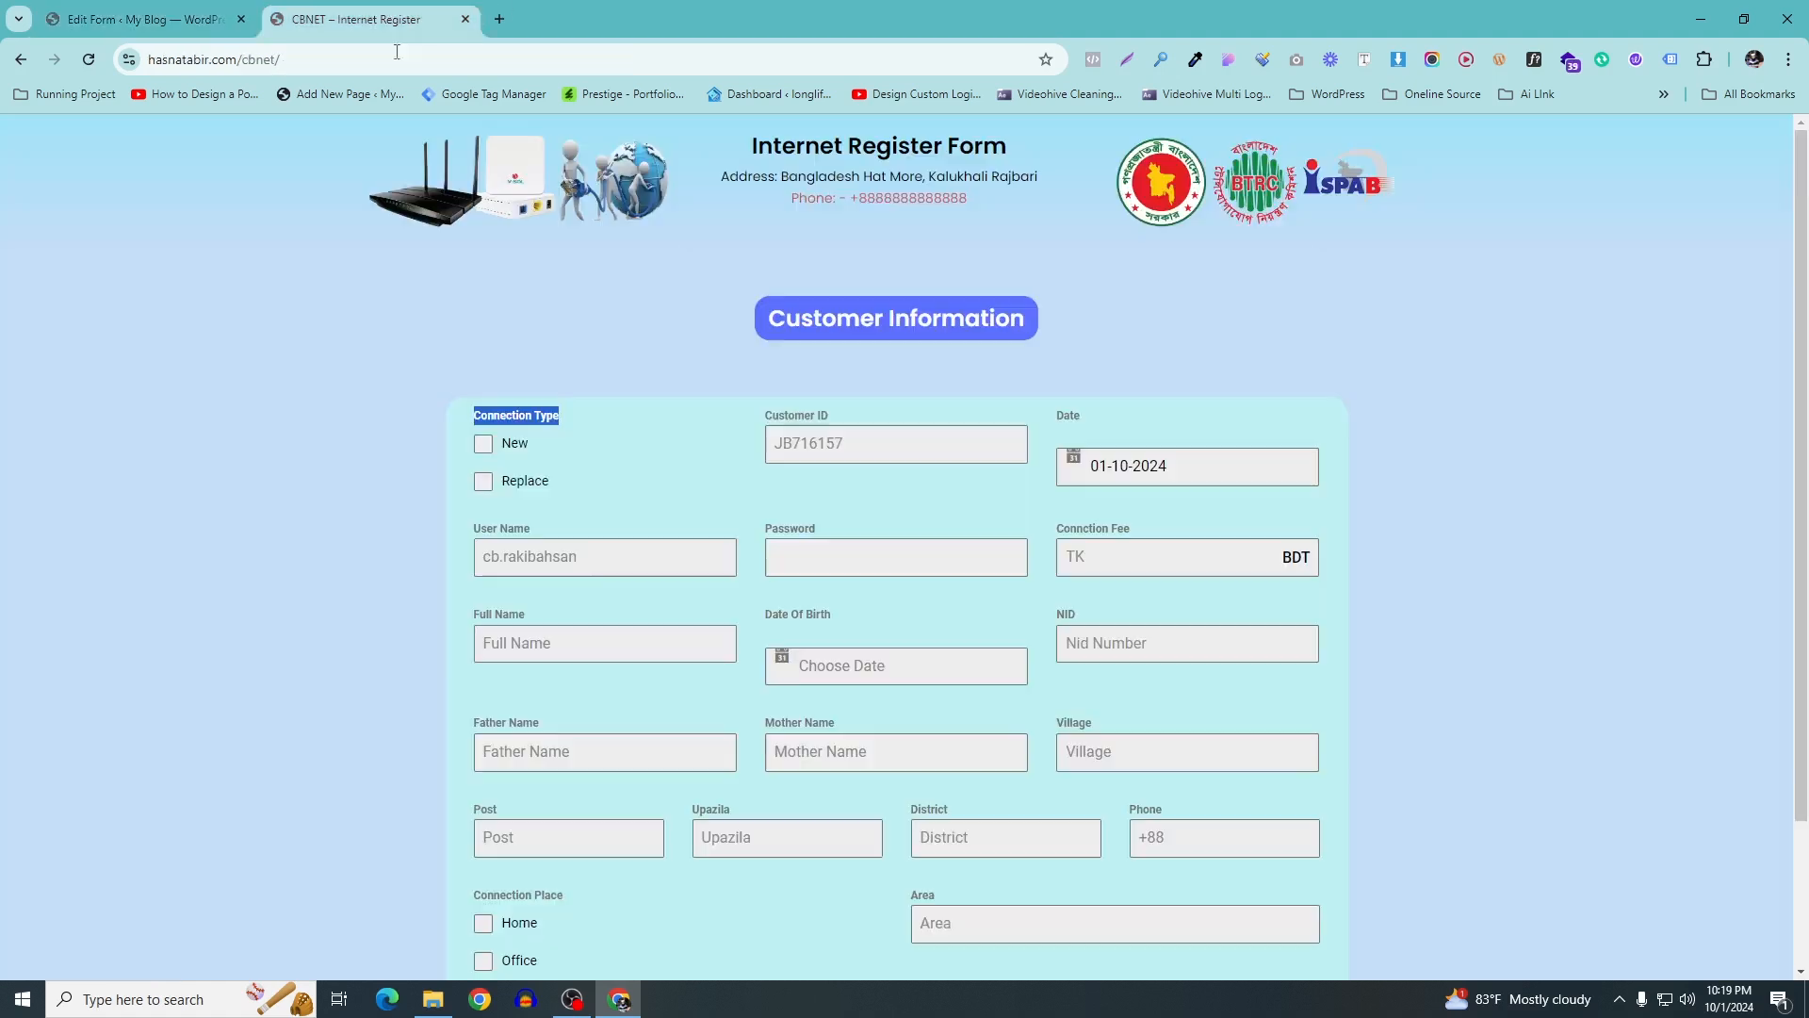
click(483, 443)
click(483, 481)
click(483, 444)
click(484, 482)
click(185, 8)
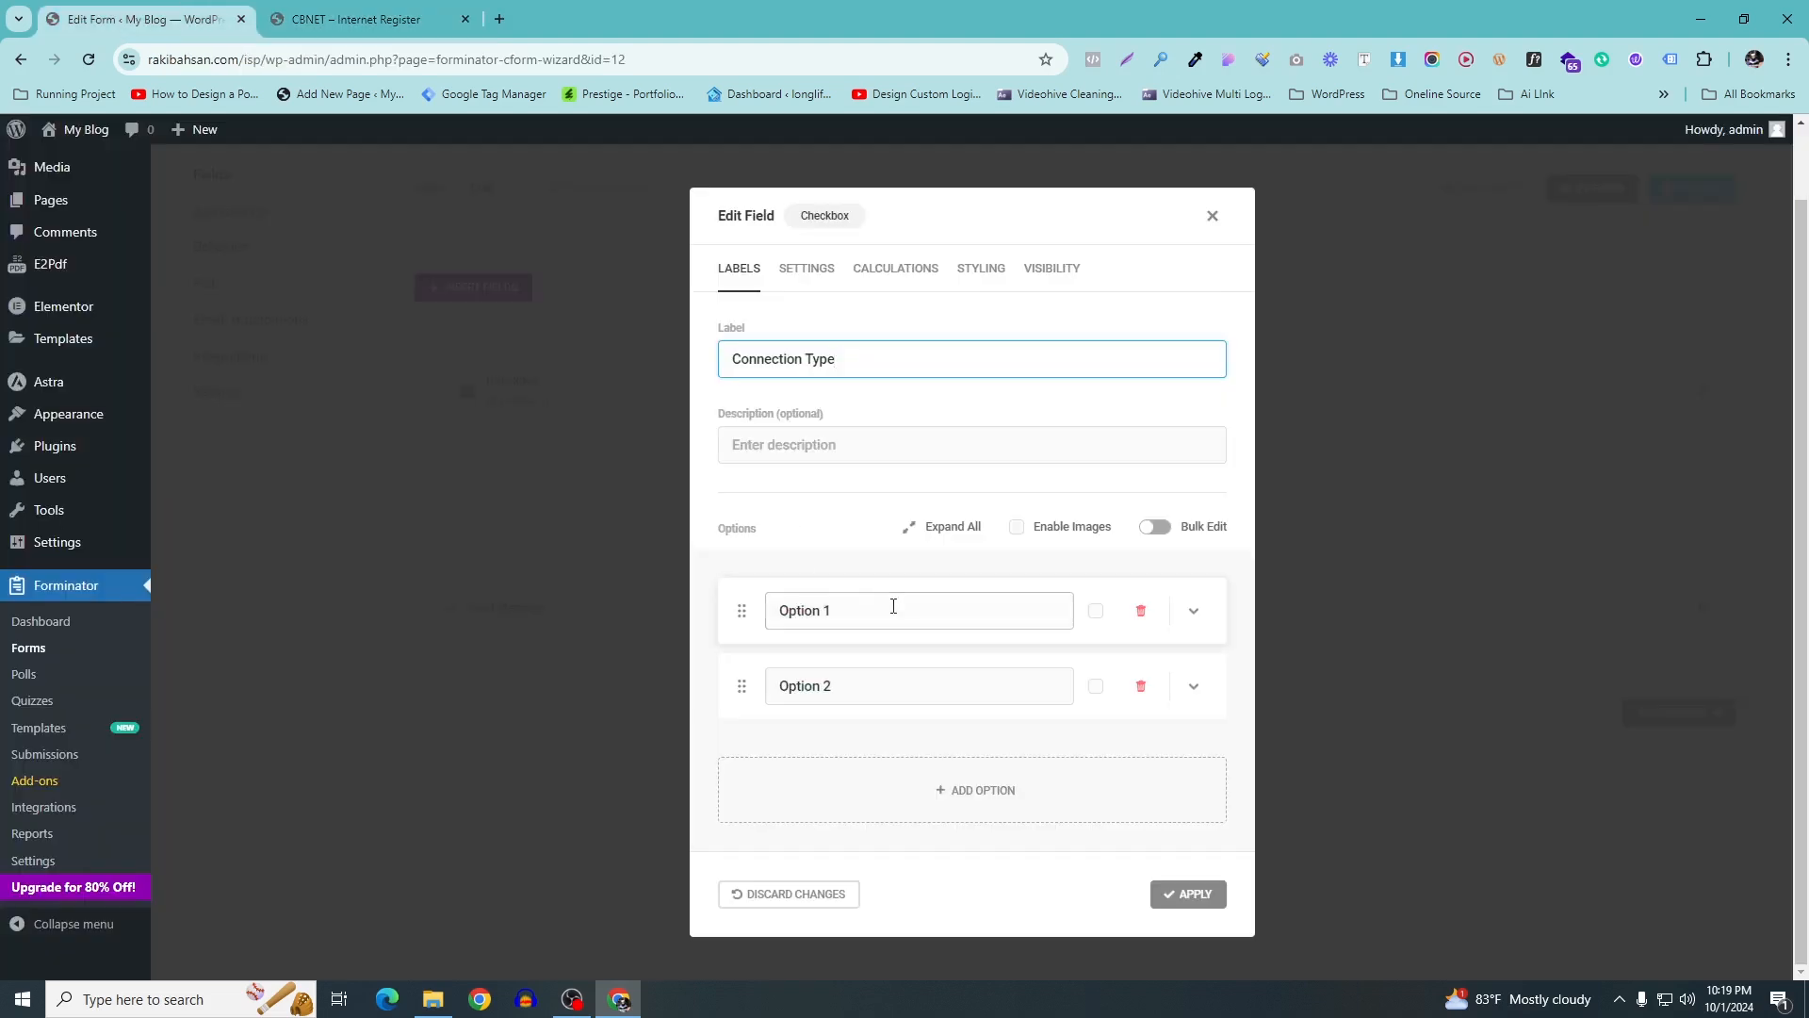
triple_click(855, 617)
click(852, 671)
triple_click(818, 617)
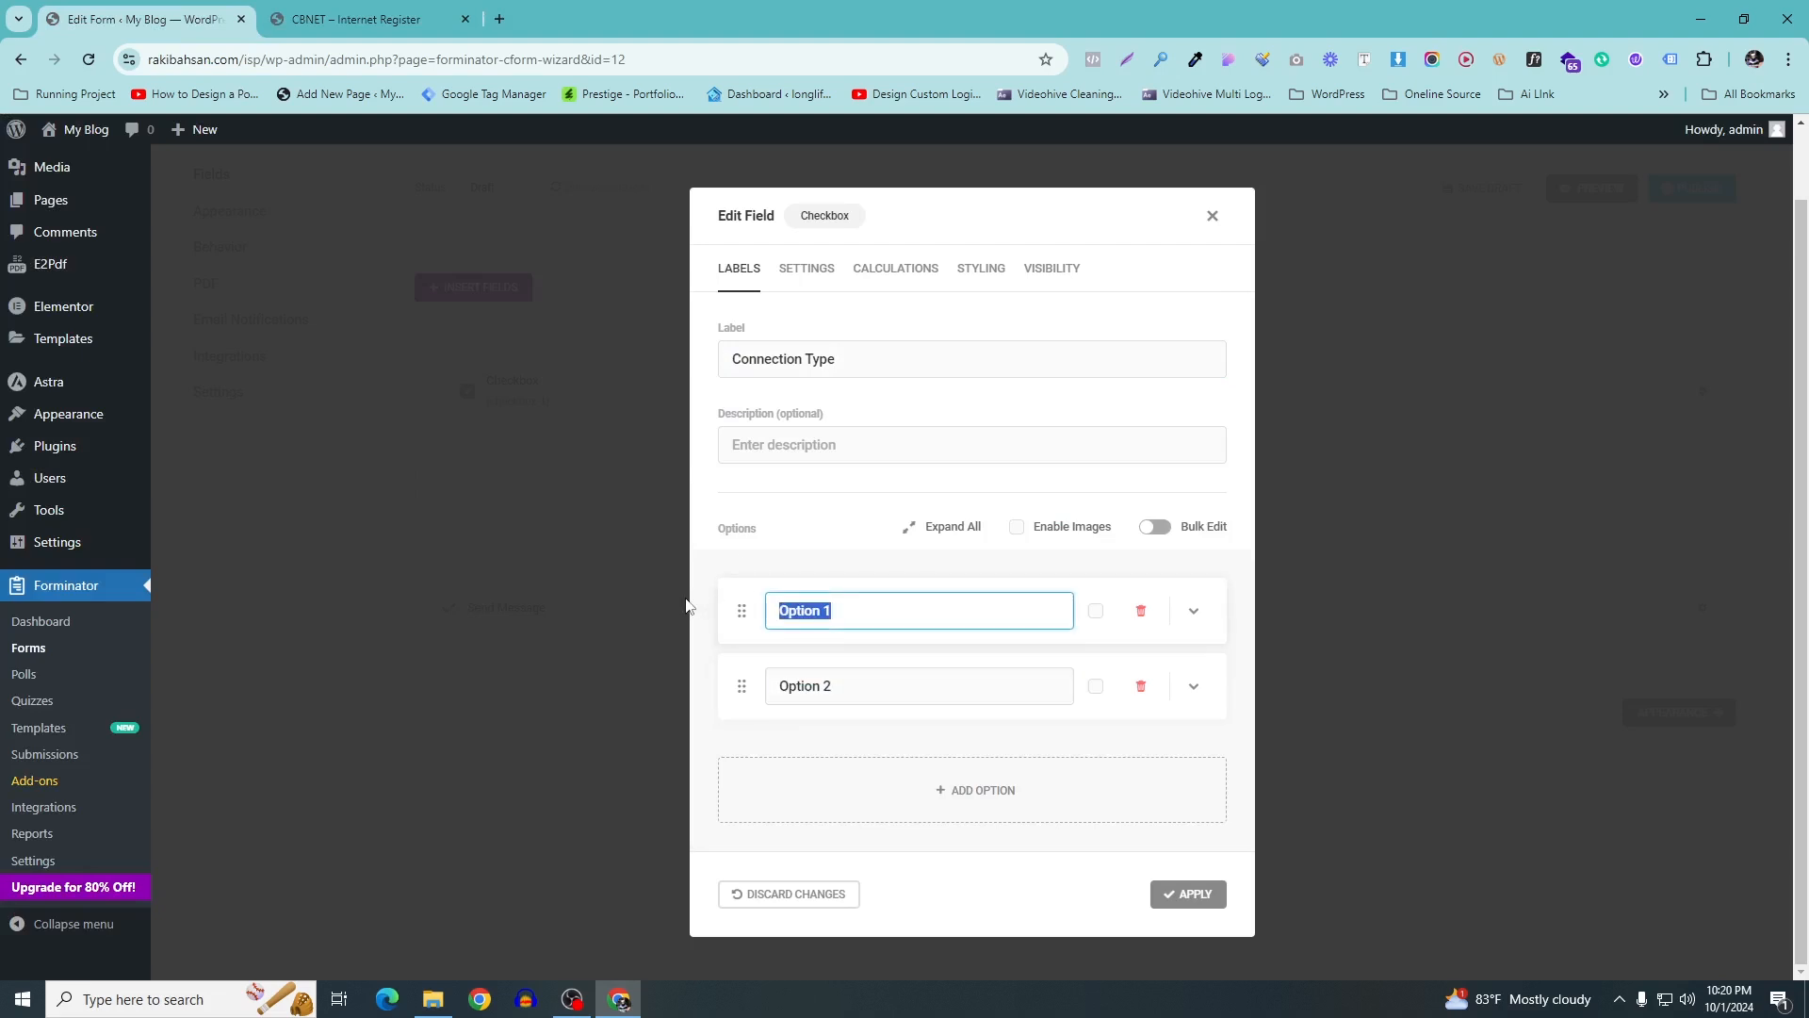
text(New)
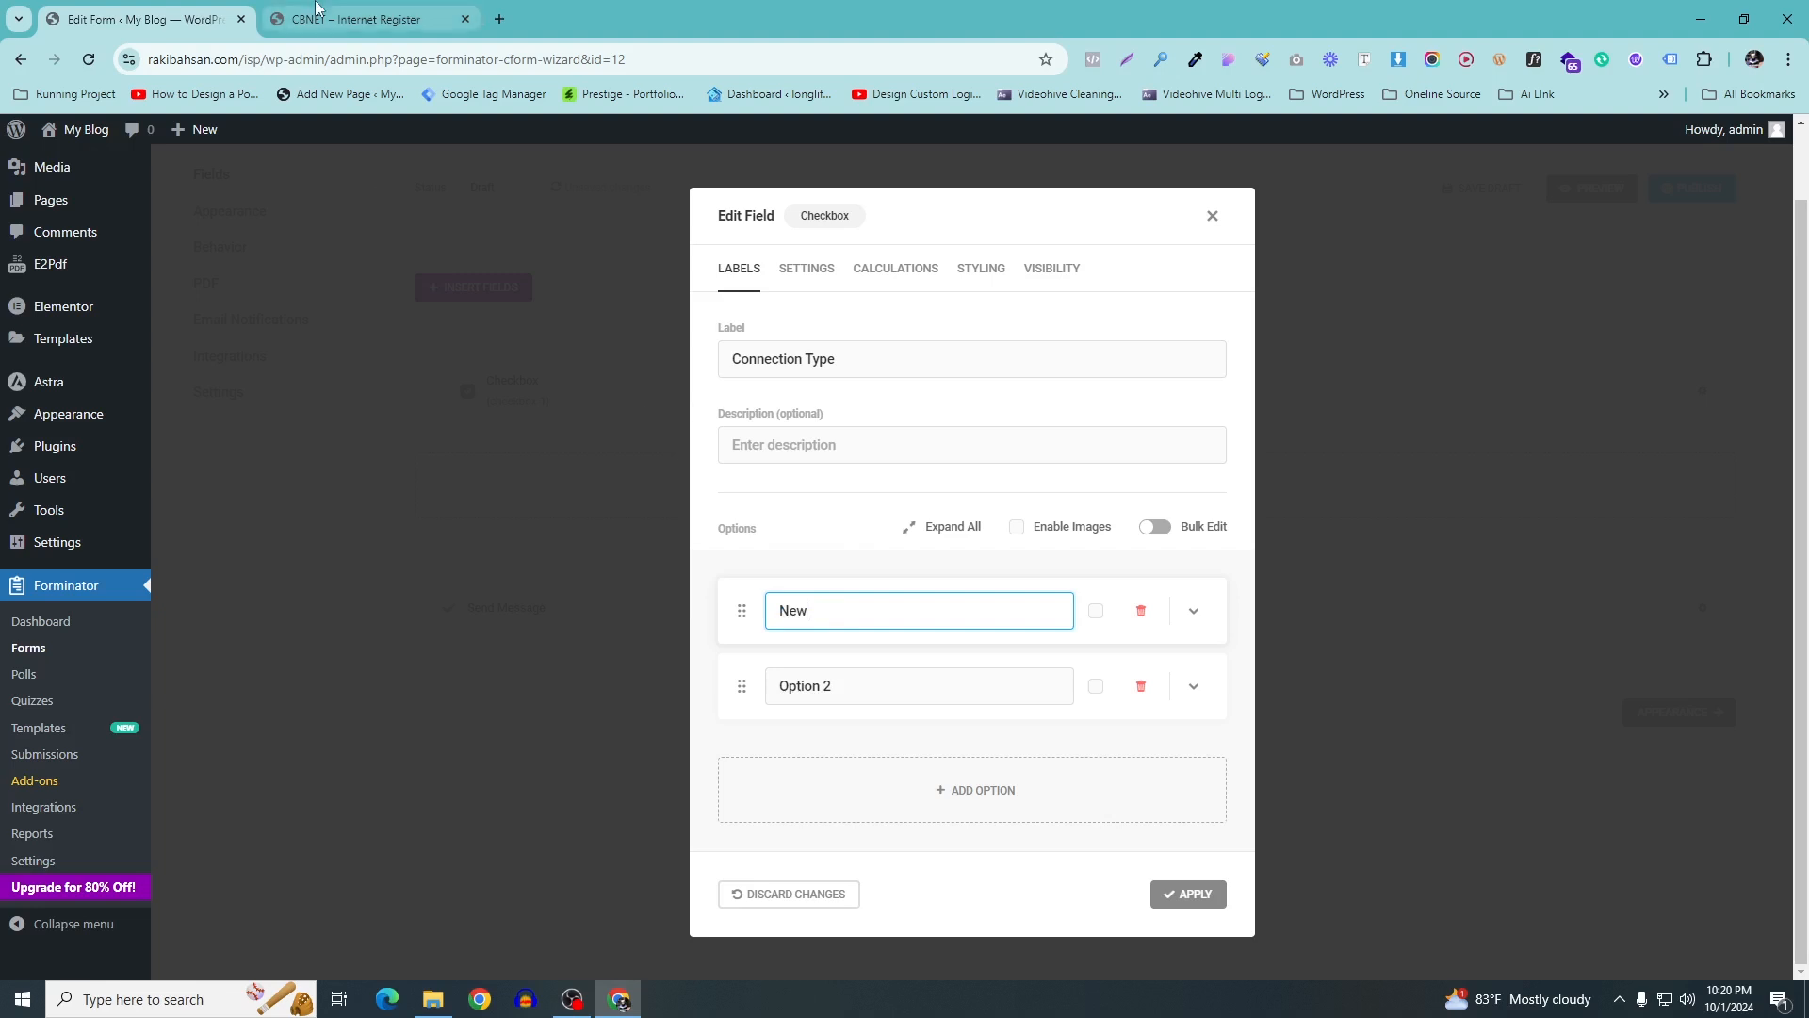
Rename the second checkbox option to 'Replace', with a capital R
click(355, 19)
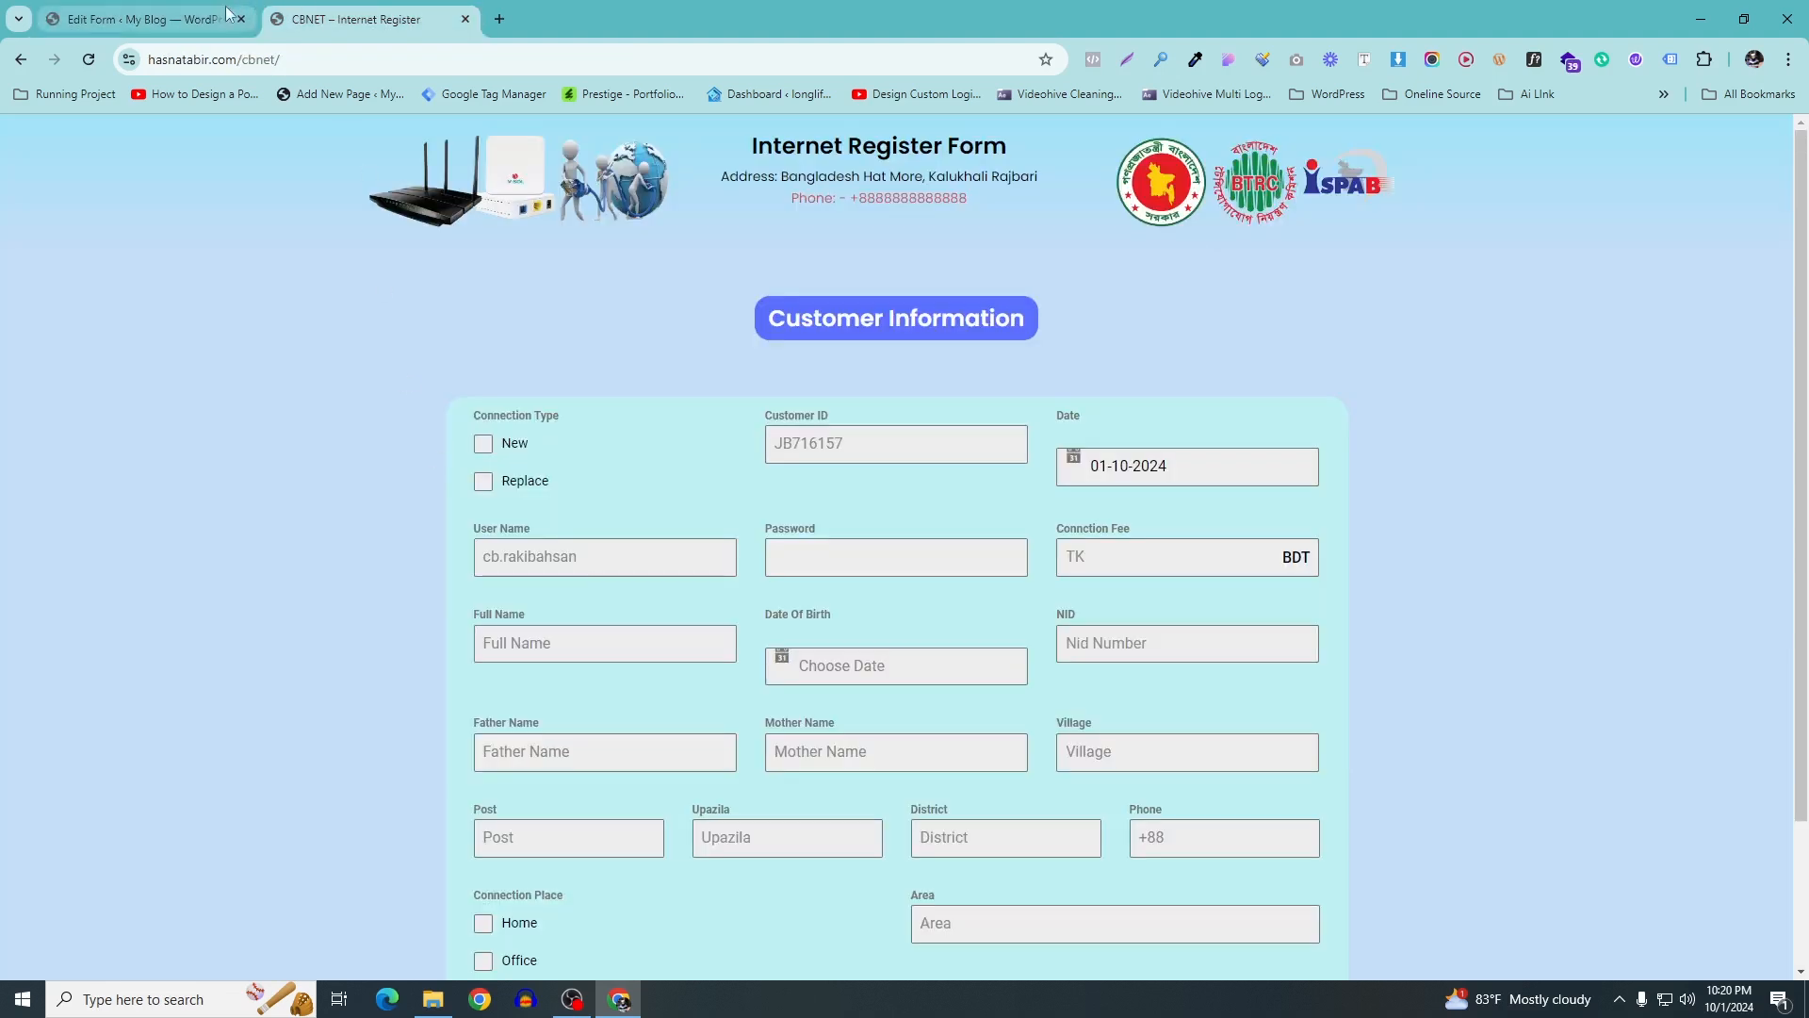
click(170, 18)
click(816, 670)
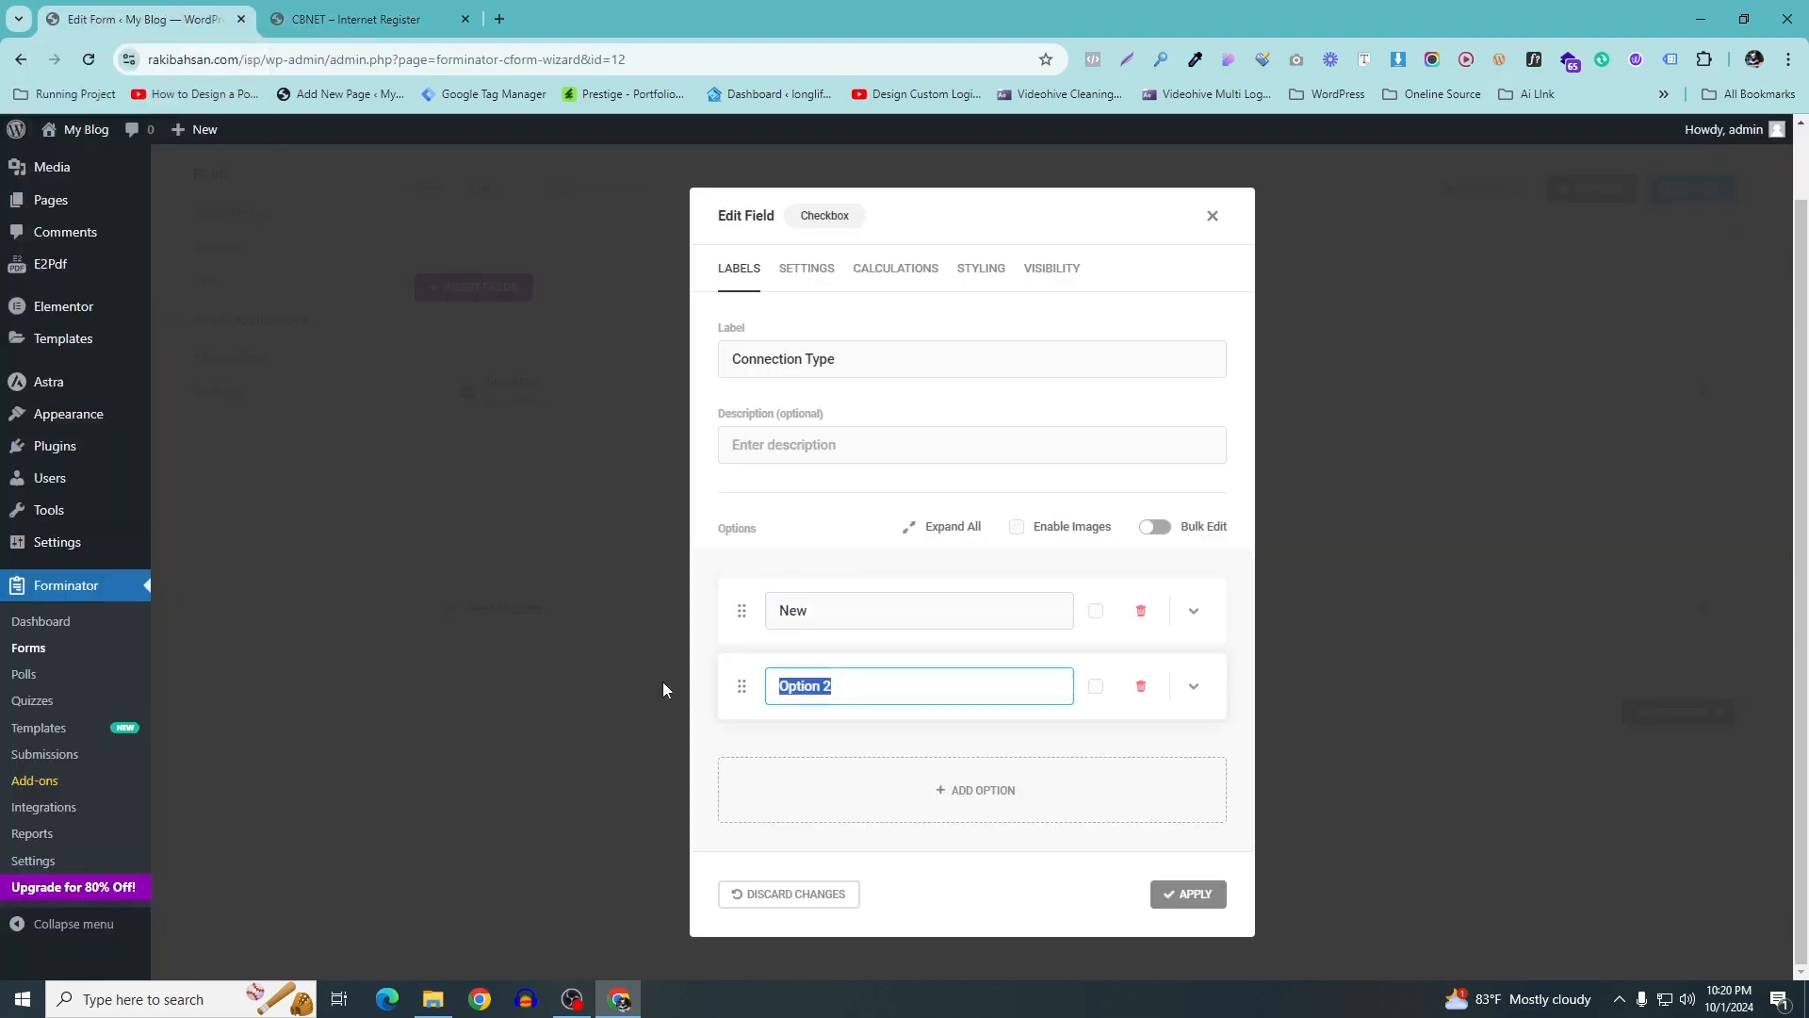
text(replace)
click(787, 689)
key(BackSpace)
text(R)
Add extra option rows, then delete the empty ones so New and Replace remain
click(970, 802)
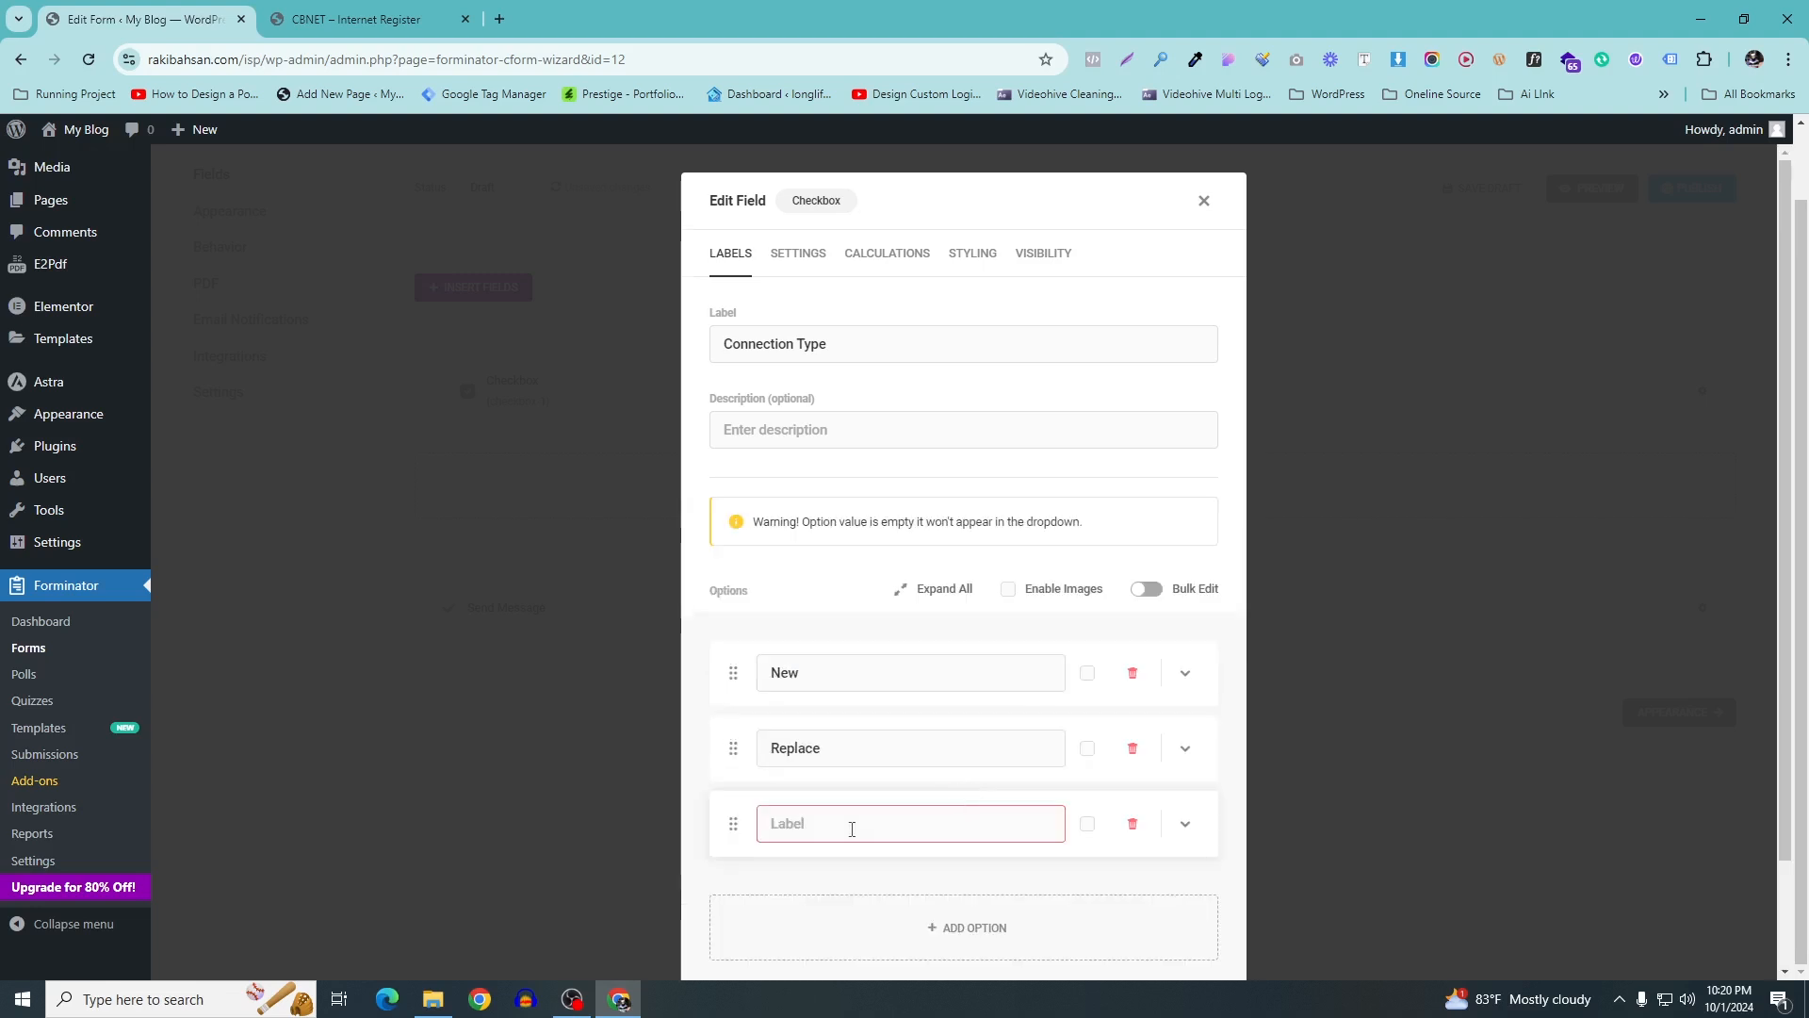
scroll(975, 848, down, 2)
click(986, 833)
scroll(969, 853, down, 1)
click(970, 828)
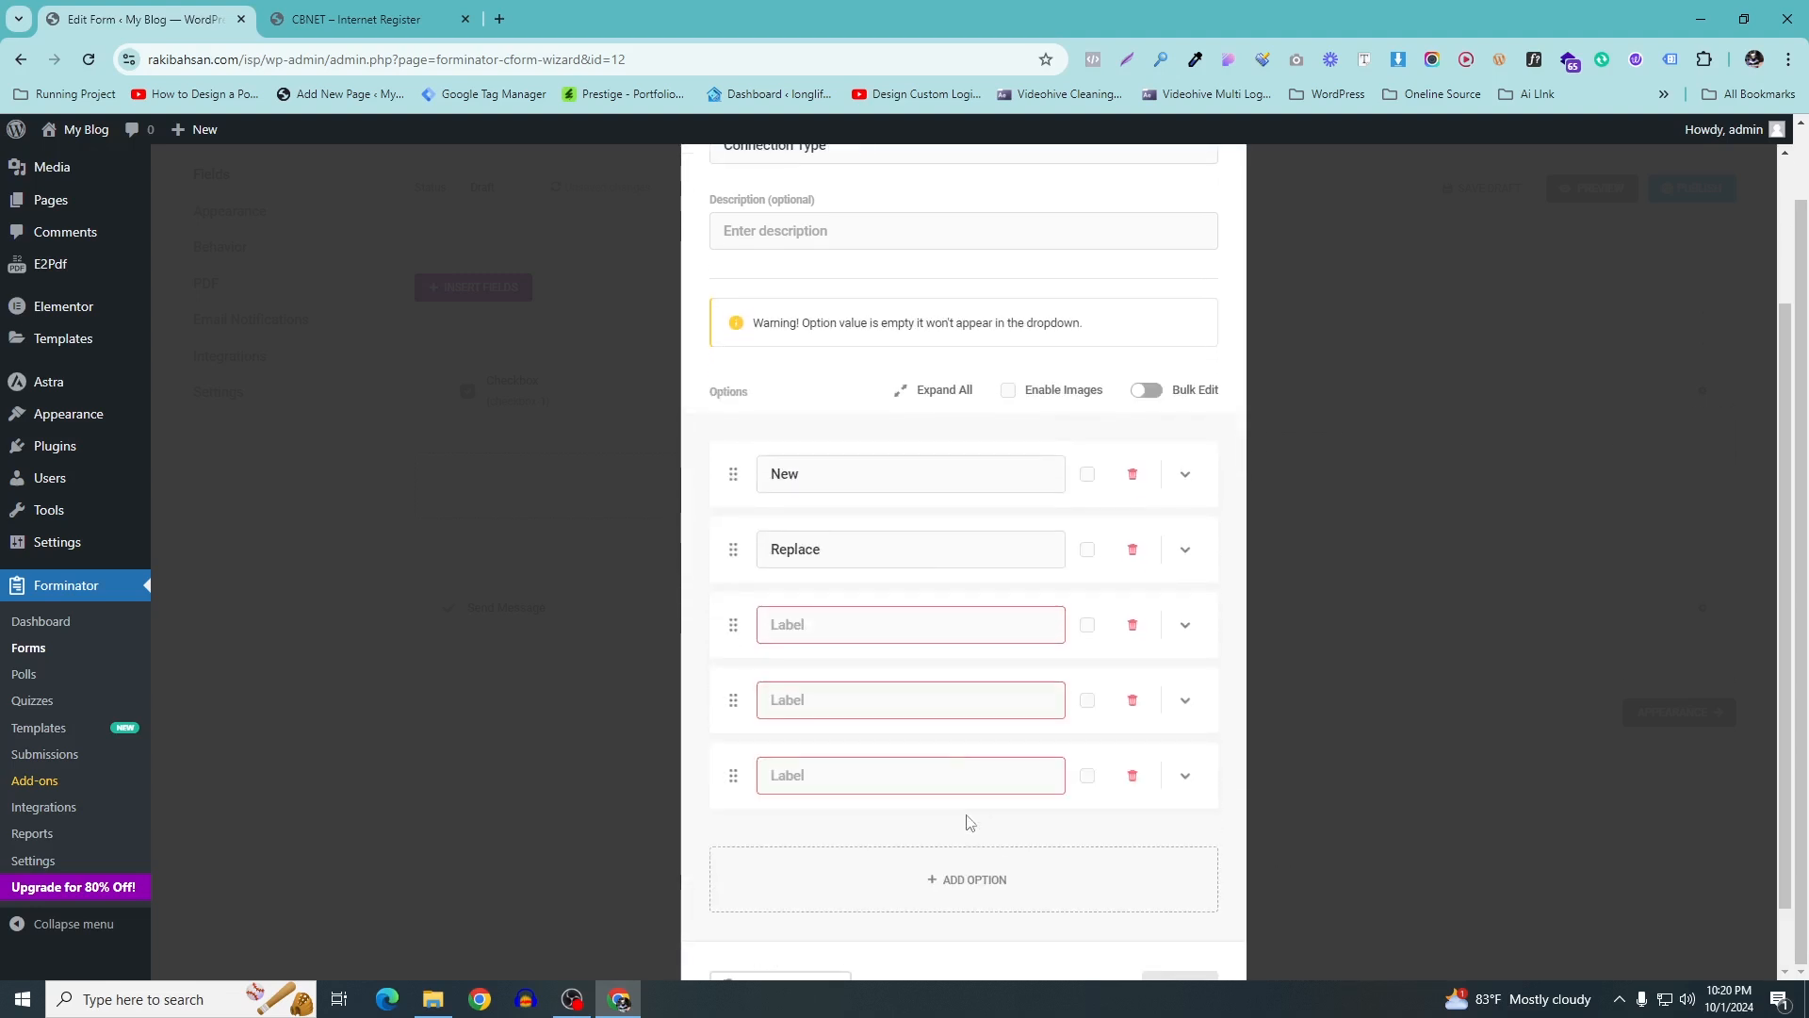
click(1134, 626)
click(1137, 629)
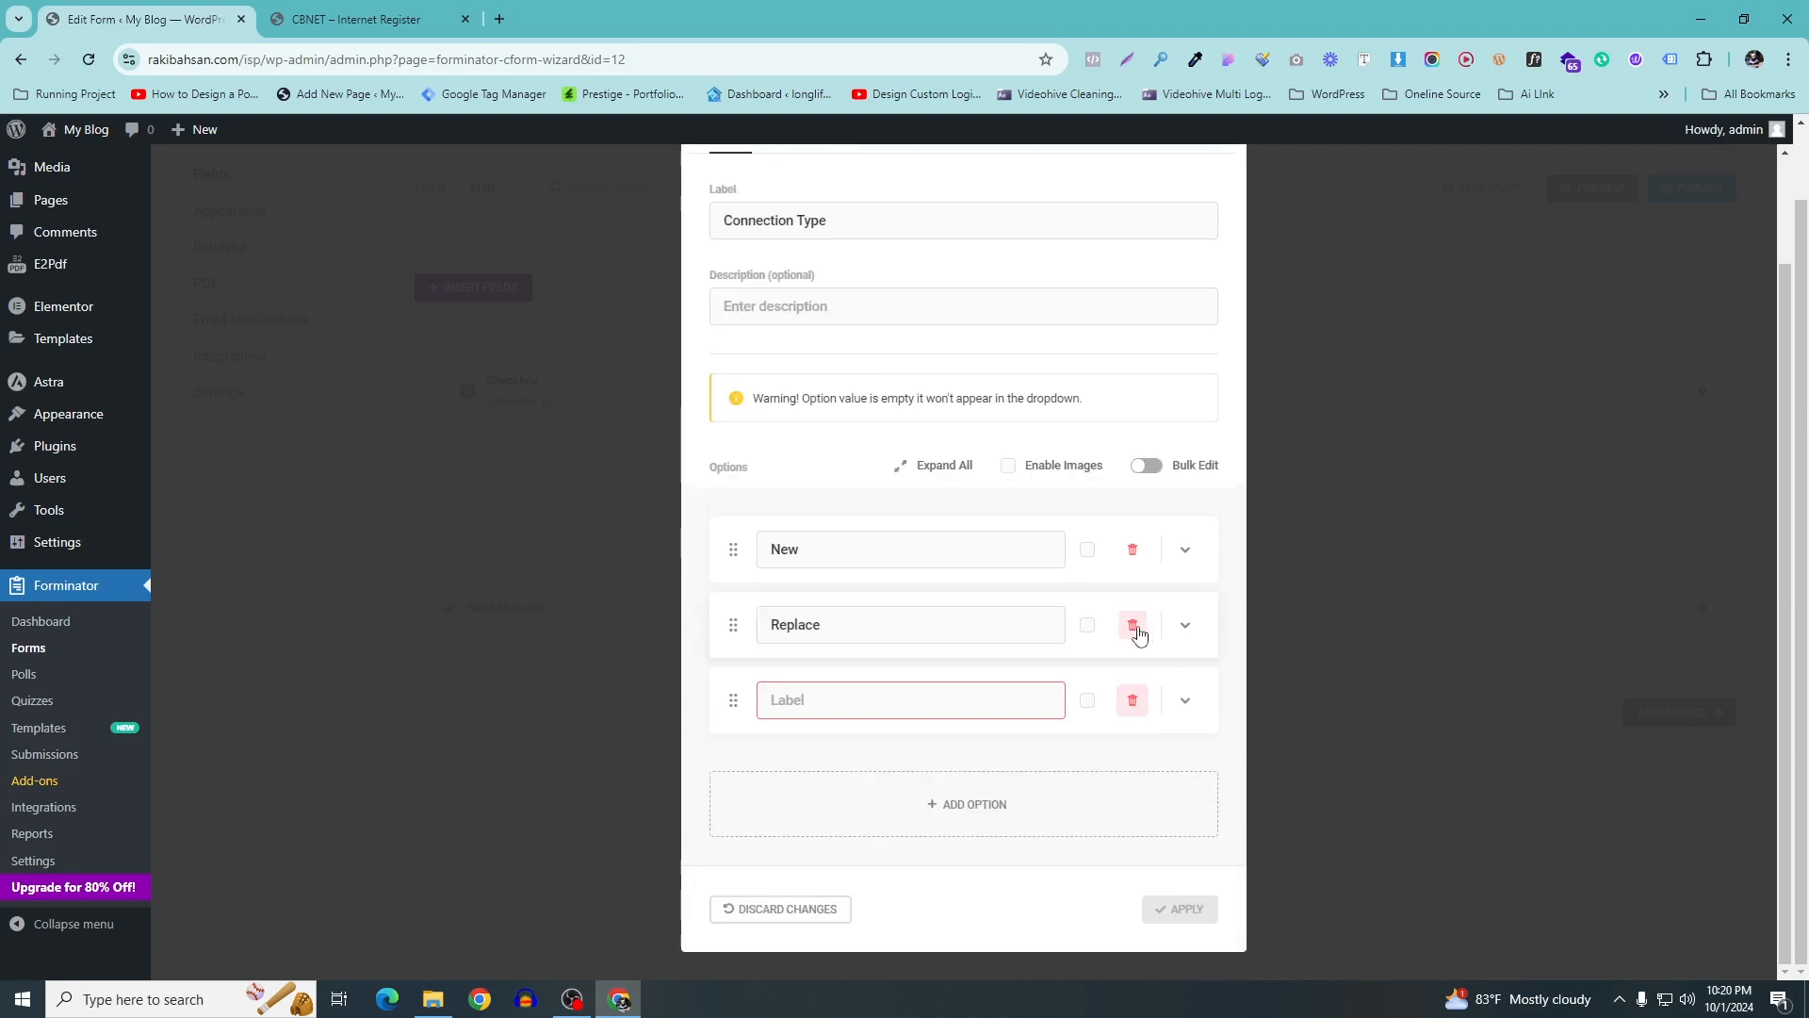
click(1135, 701)
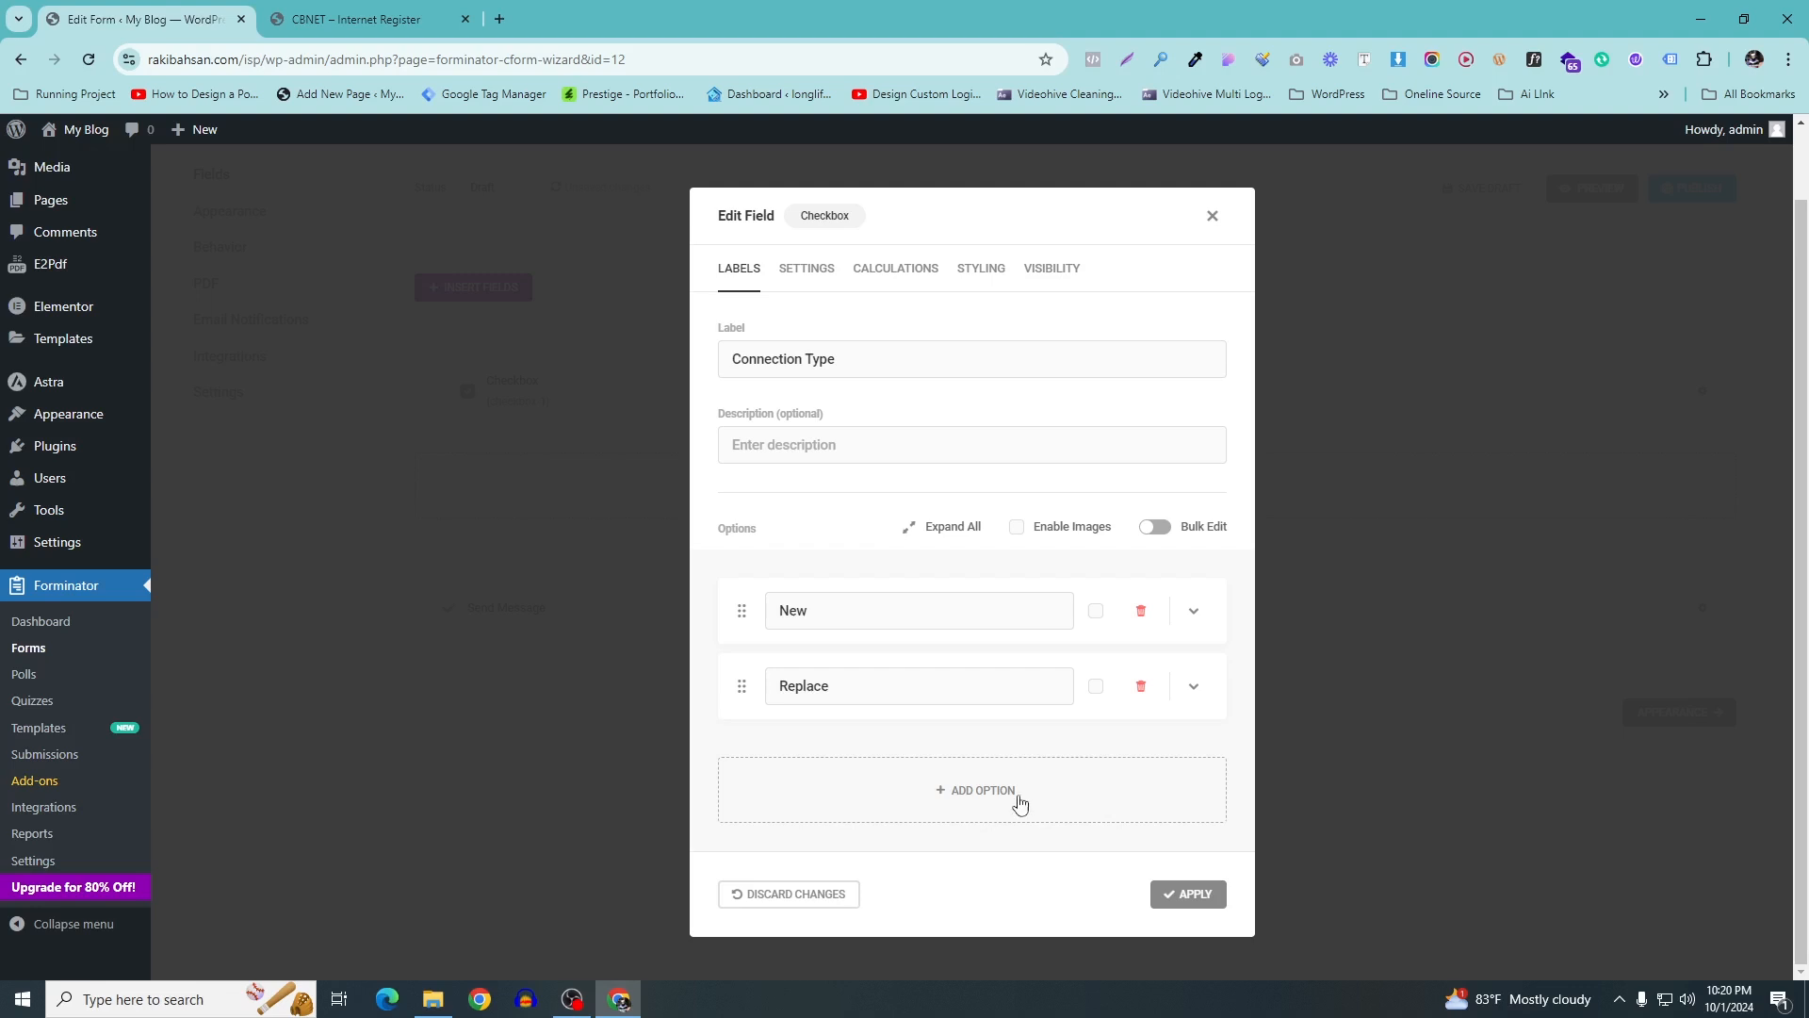
Keep Connection Type optional after trying Required, review its other tabs, and apply it
click(795, 276)
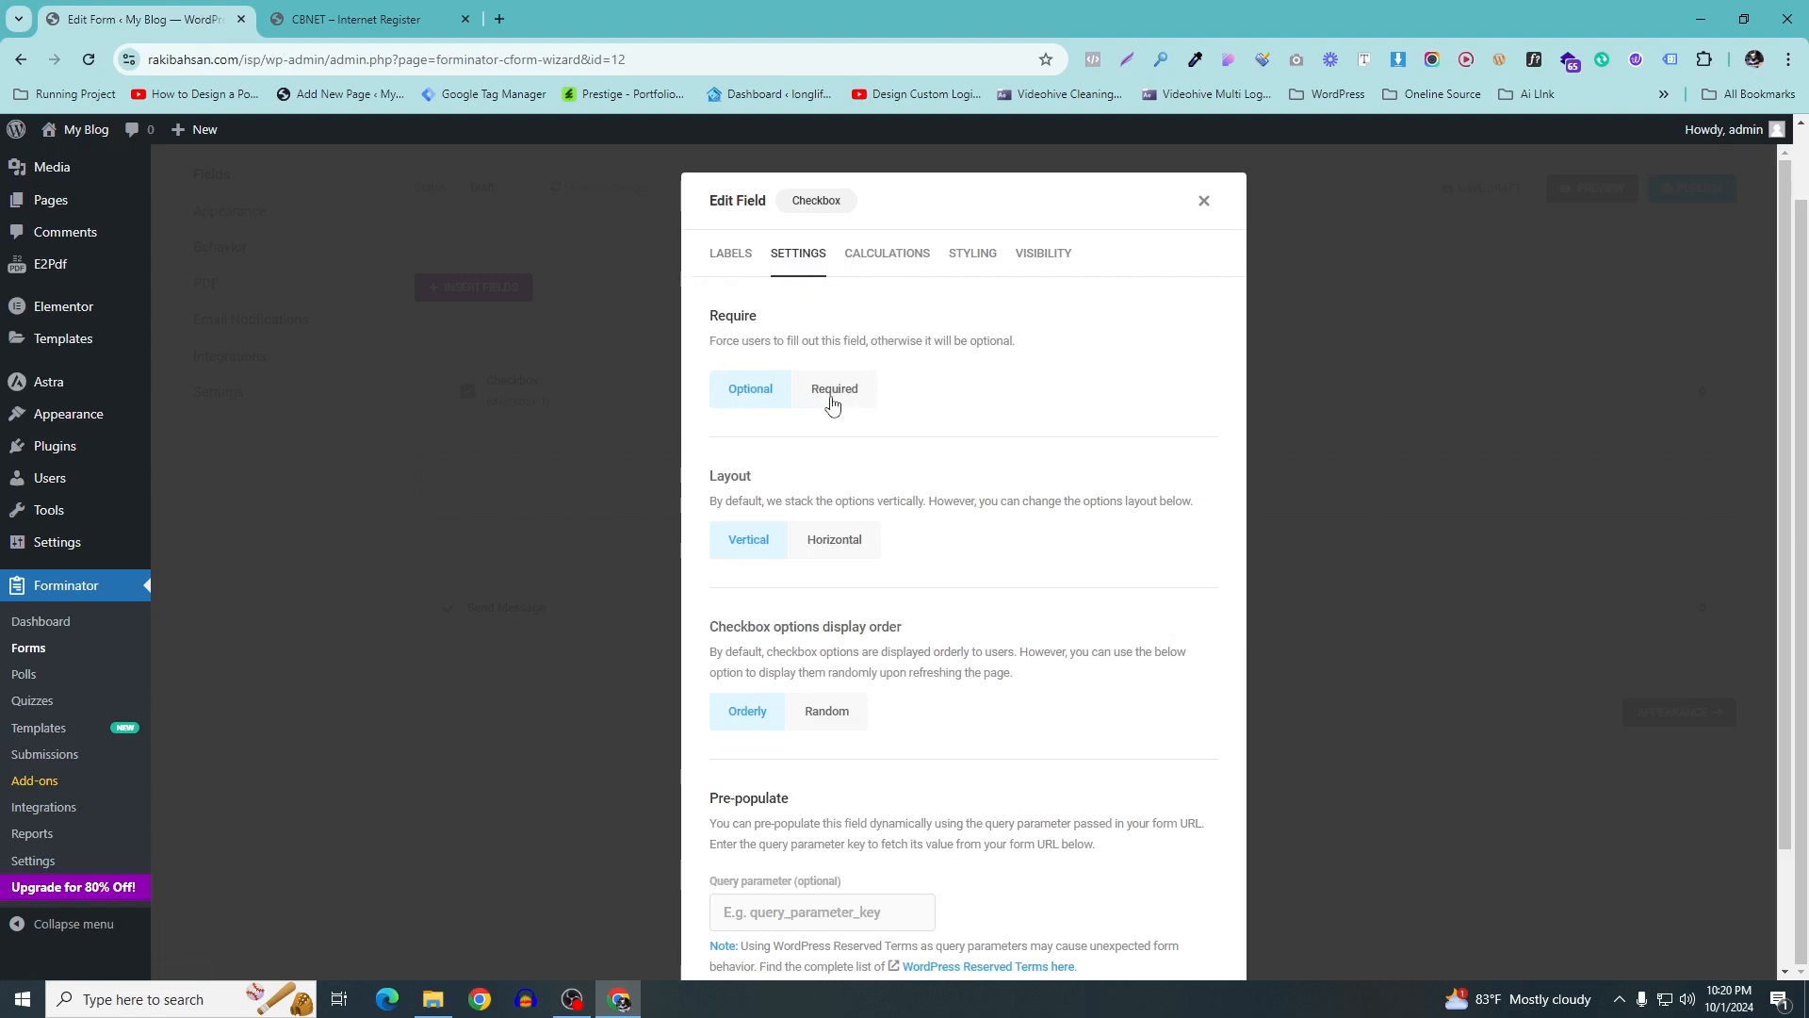
click(356, 19)
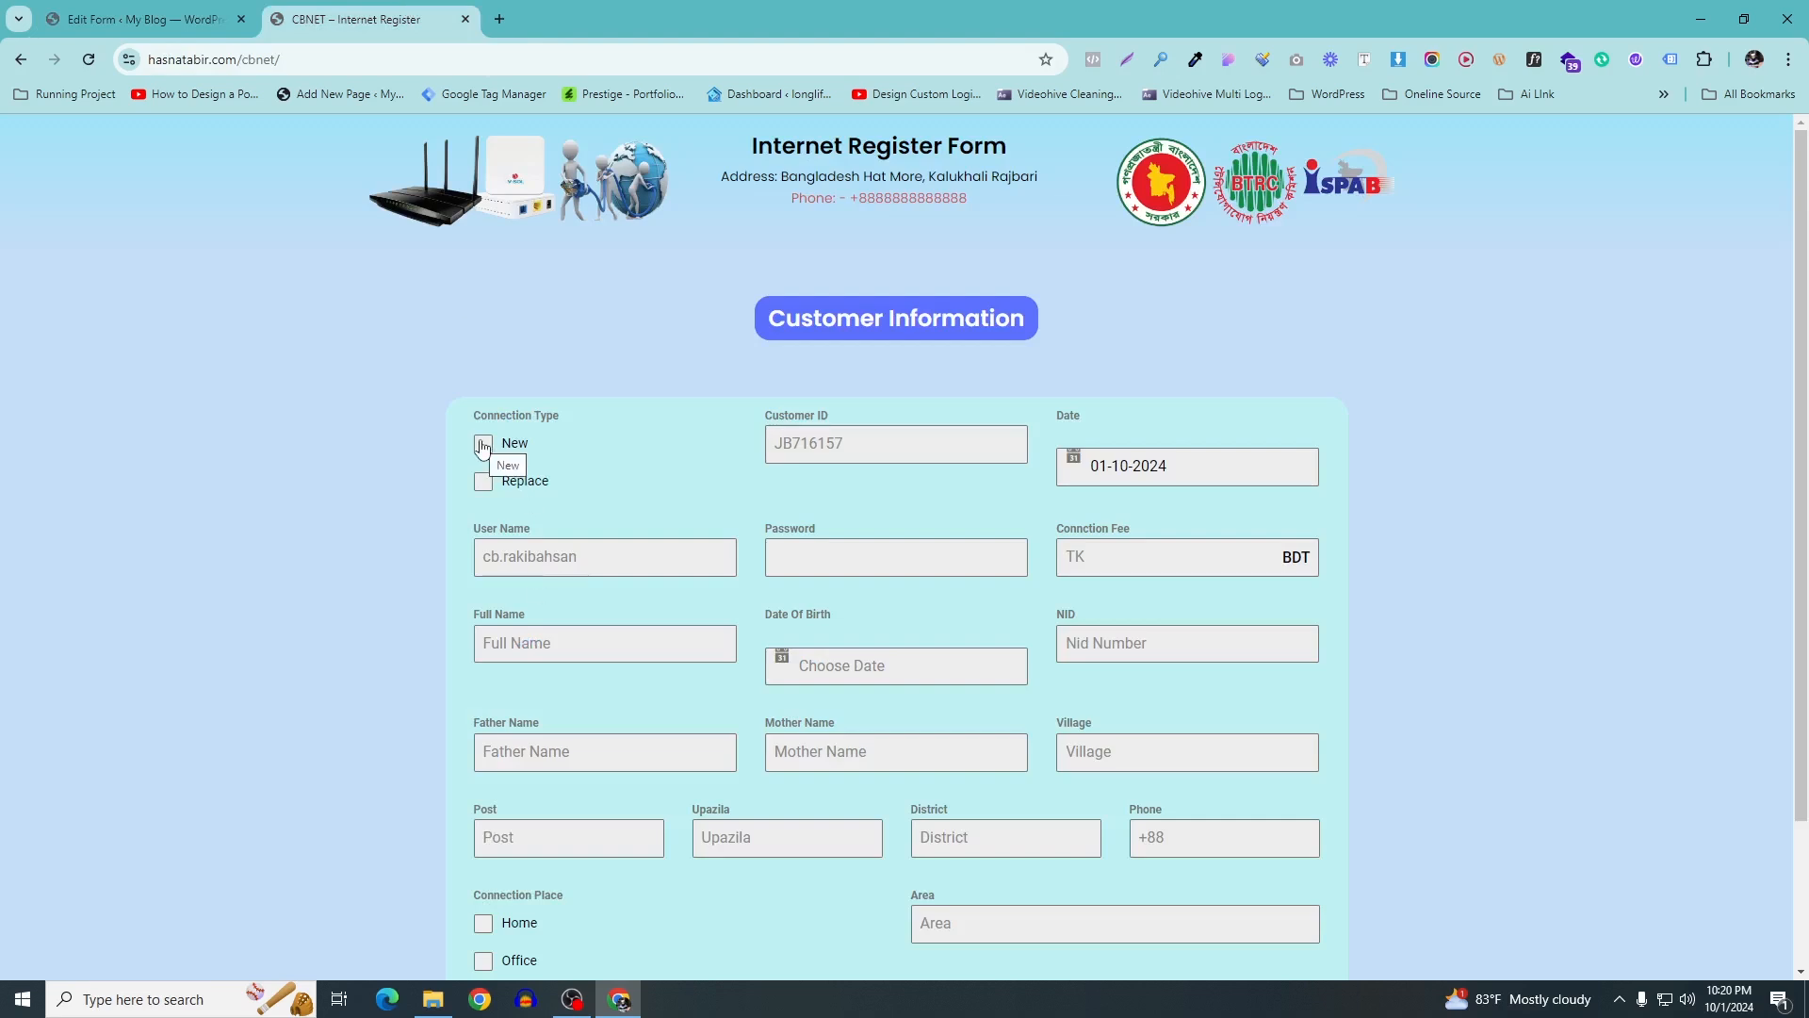
scroll(682, 529, down, 2)
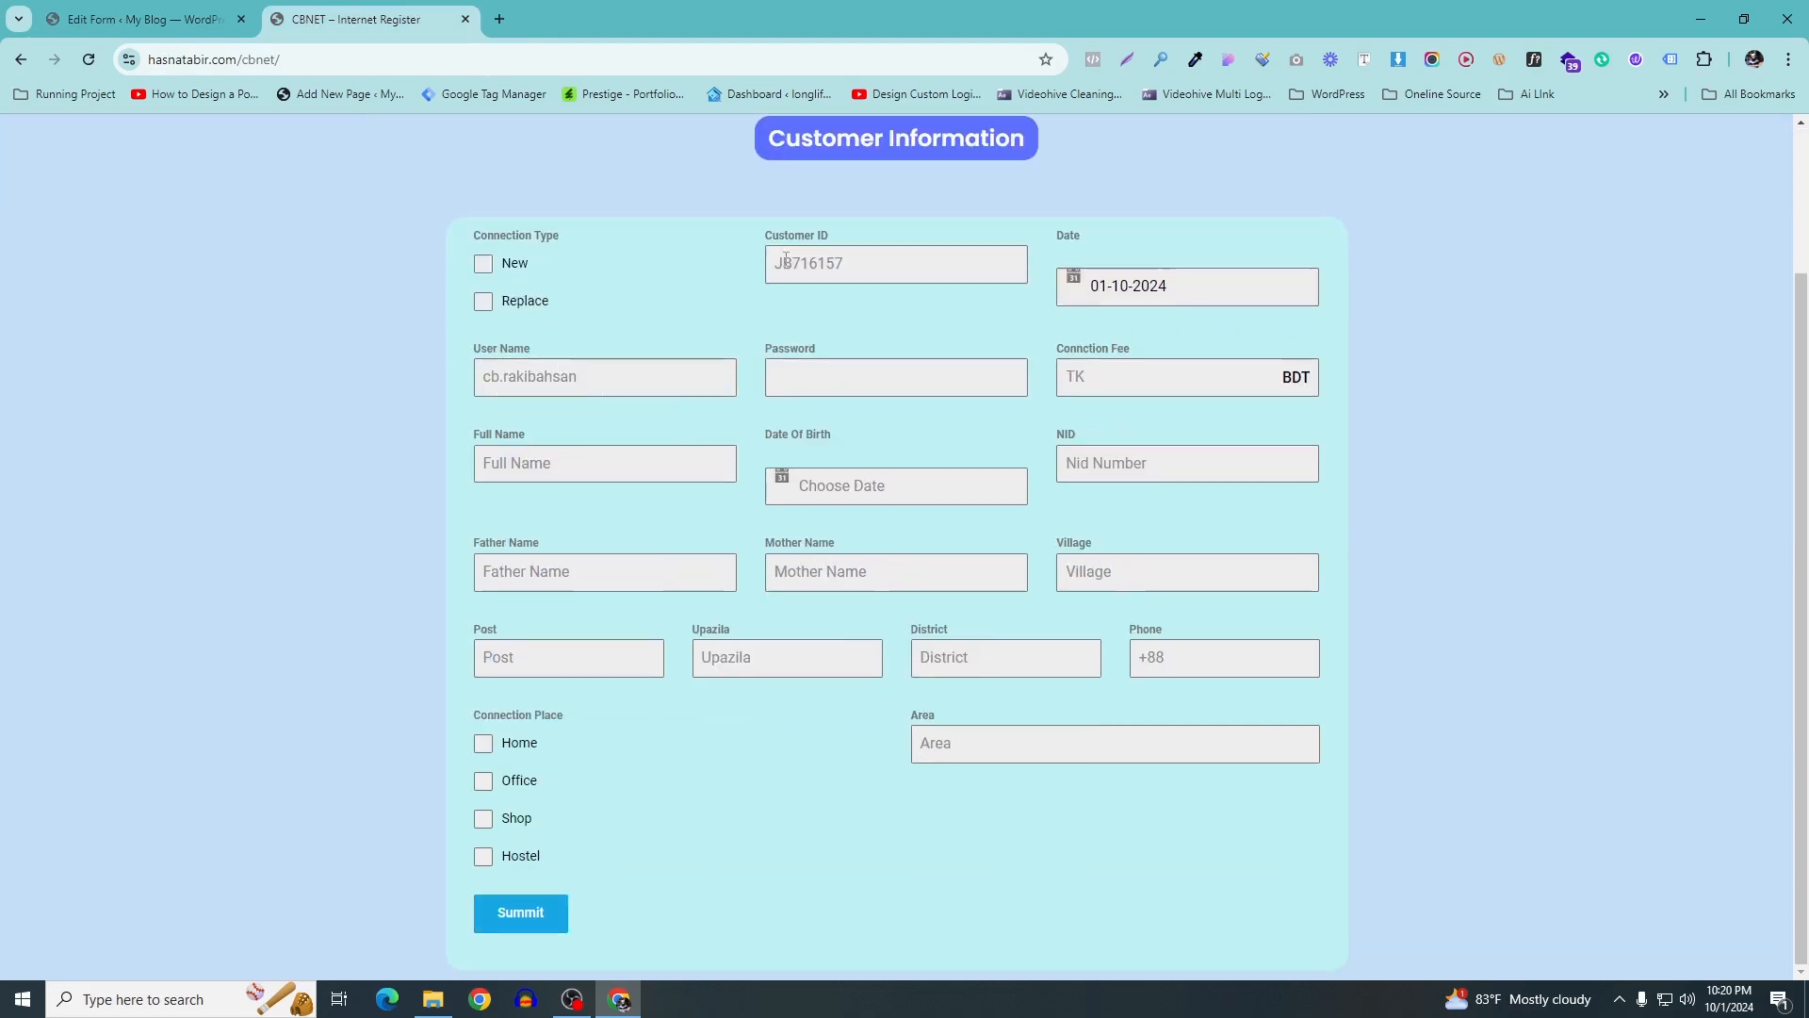
click(178, 9)
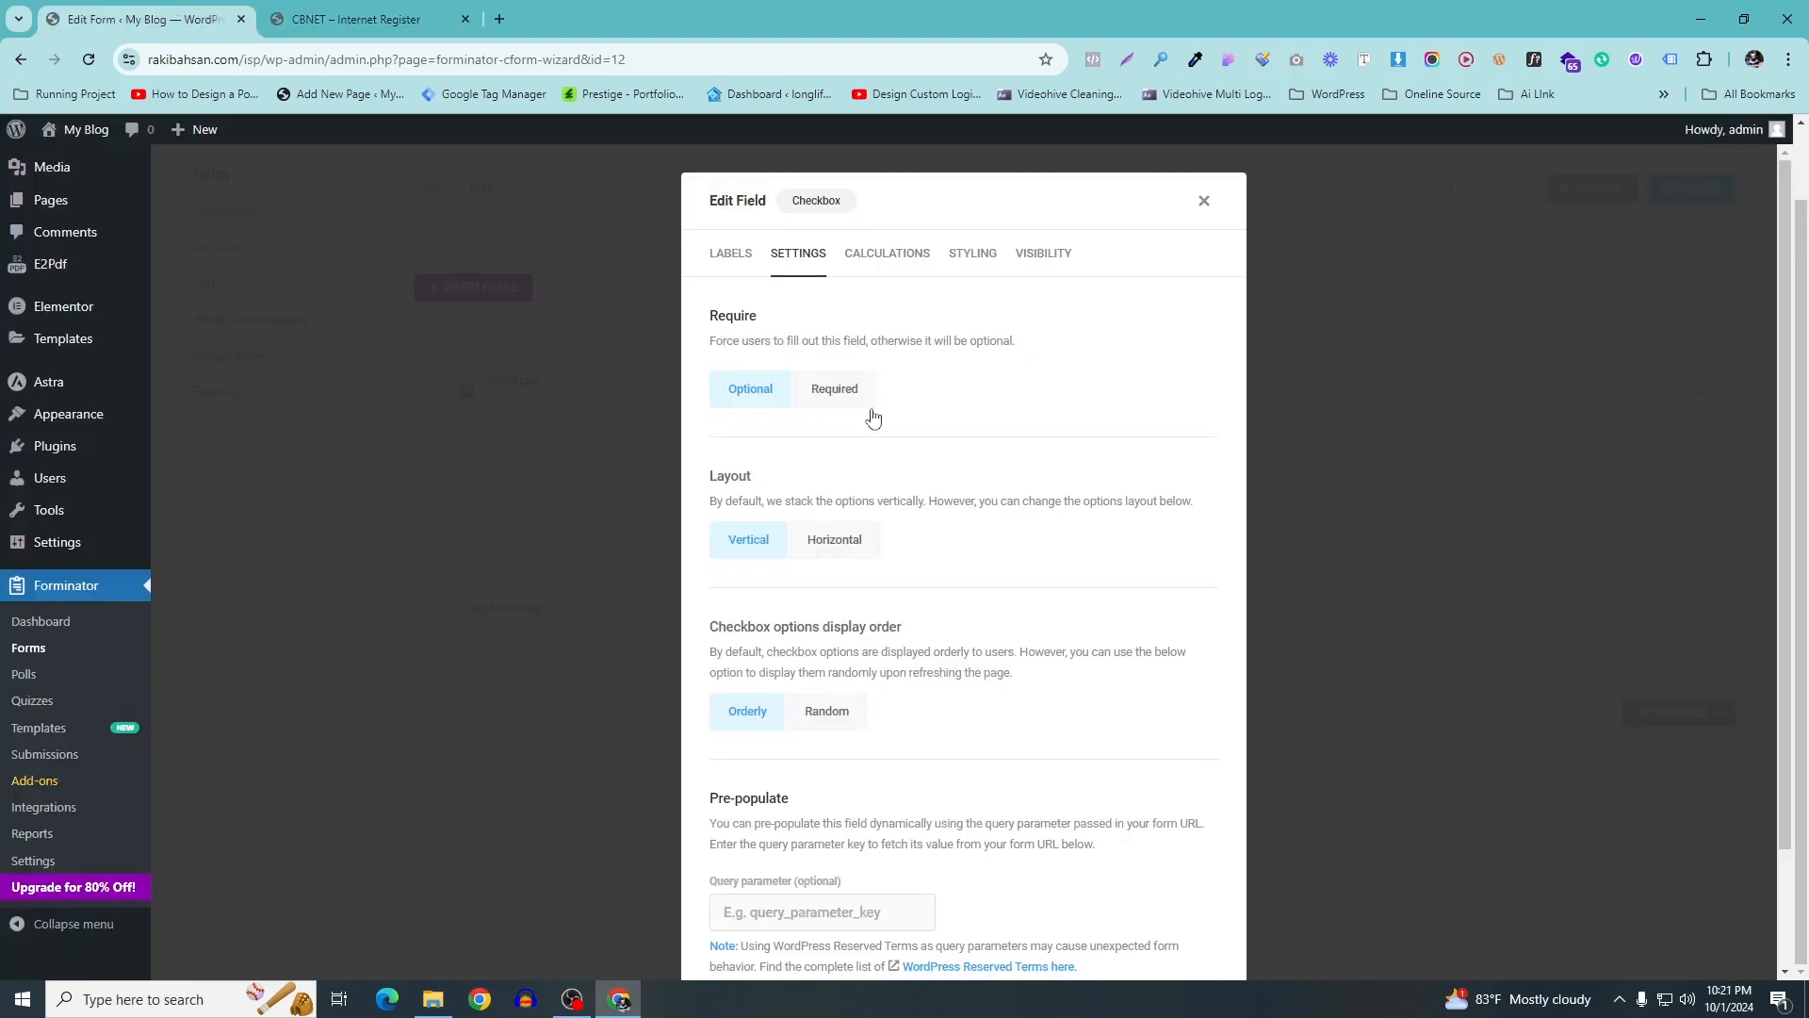
click(825, 392)
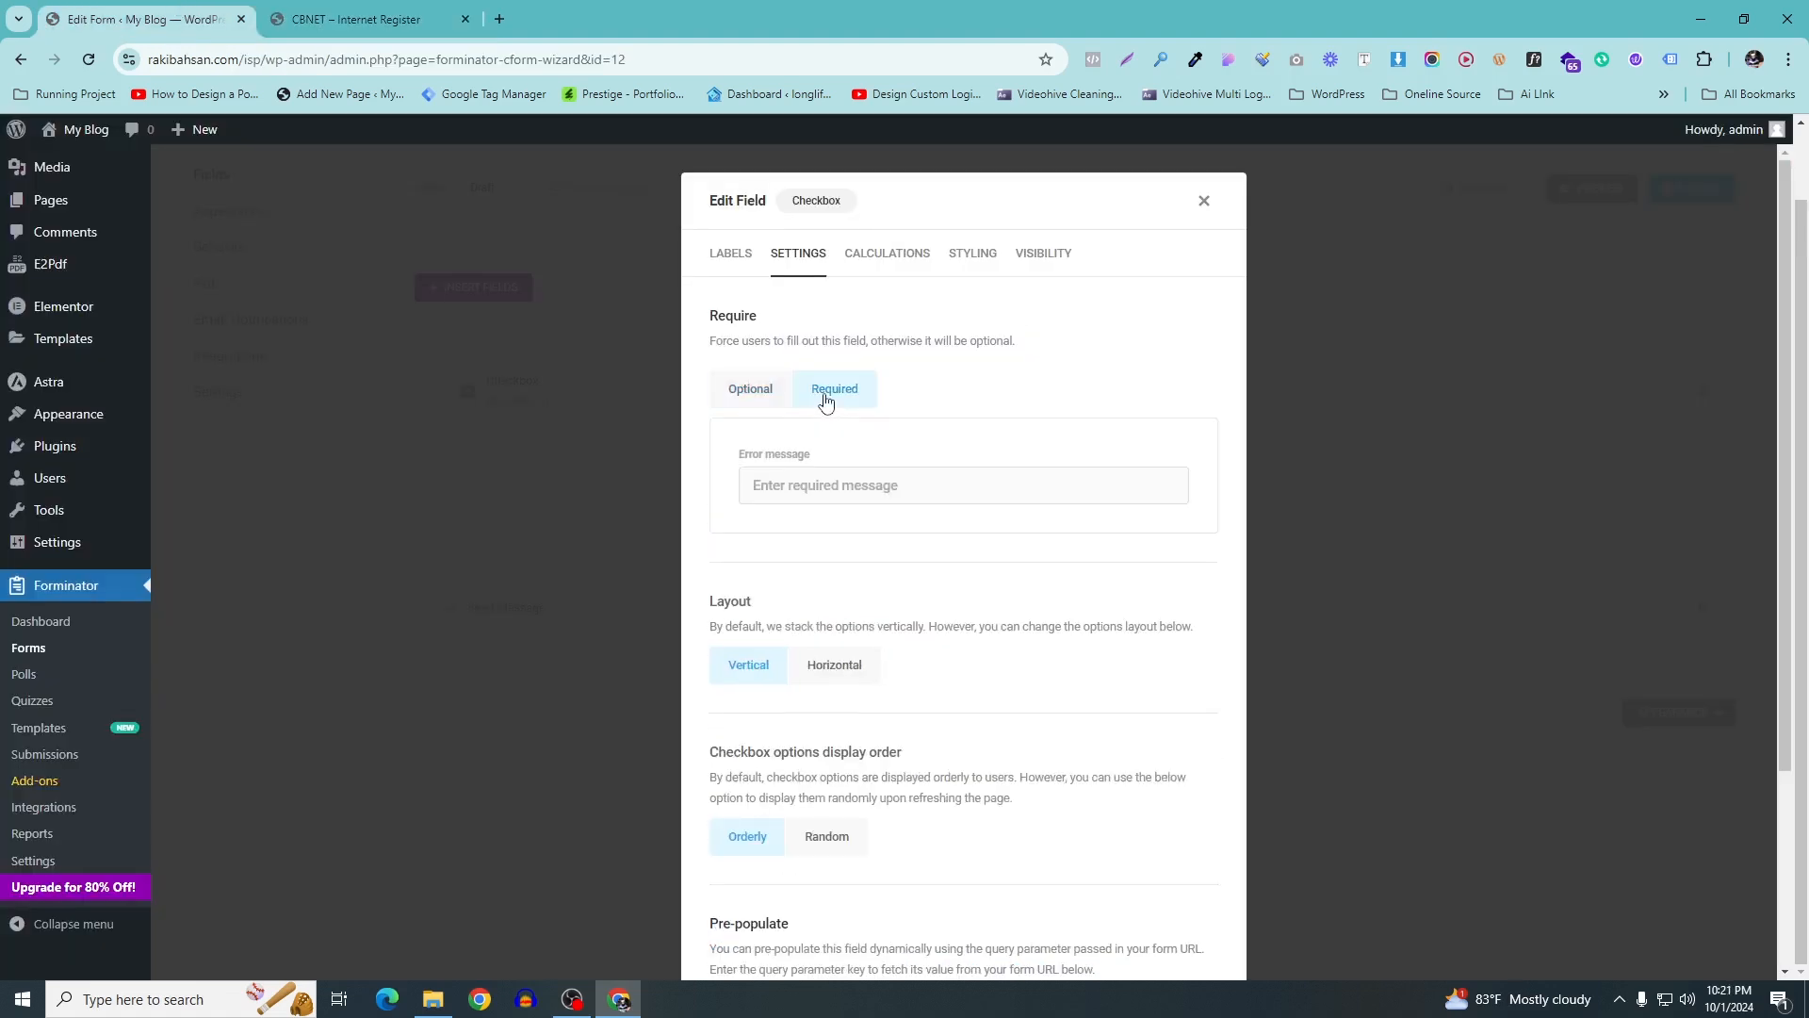
click(767, 399)
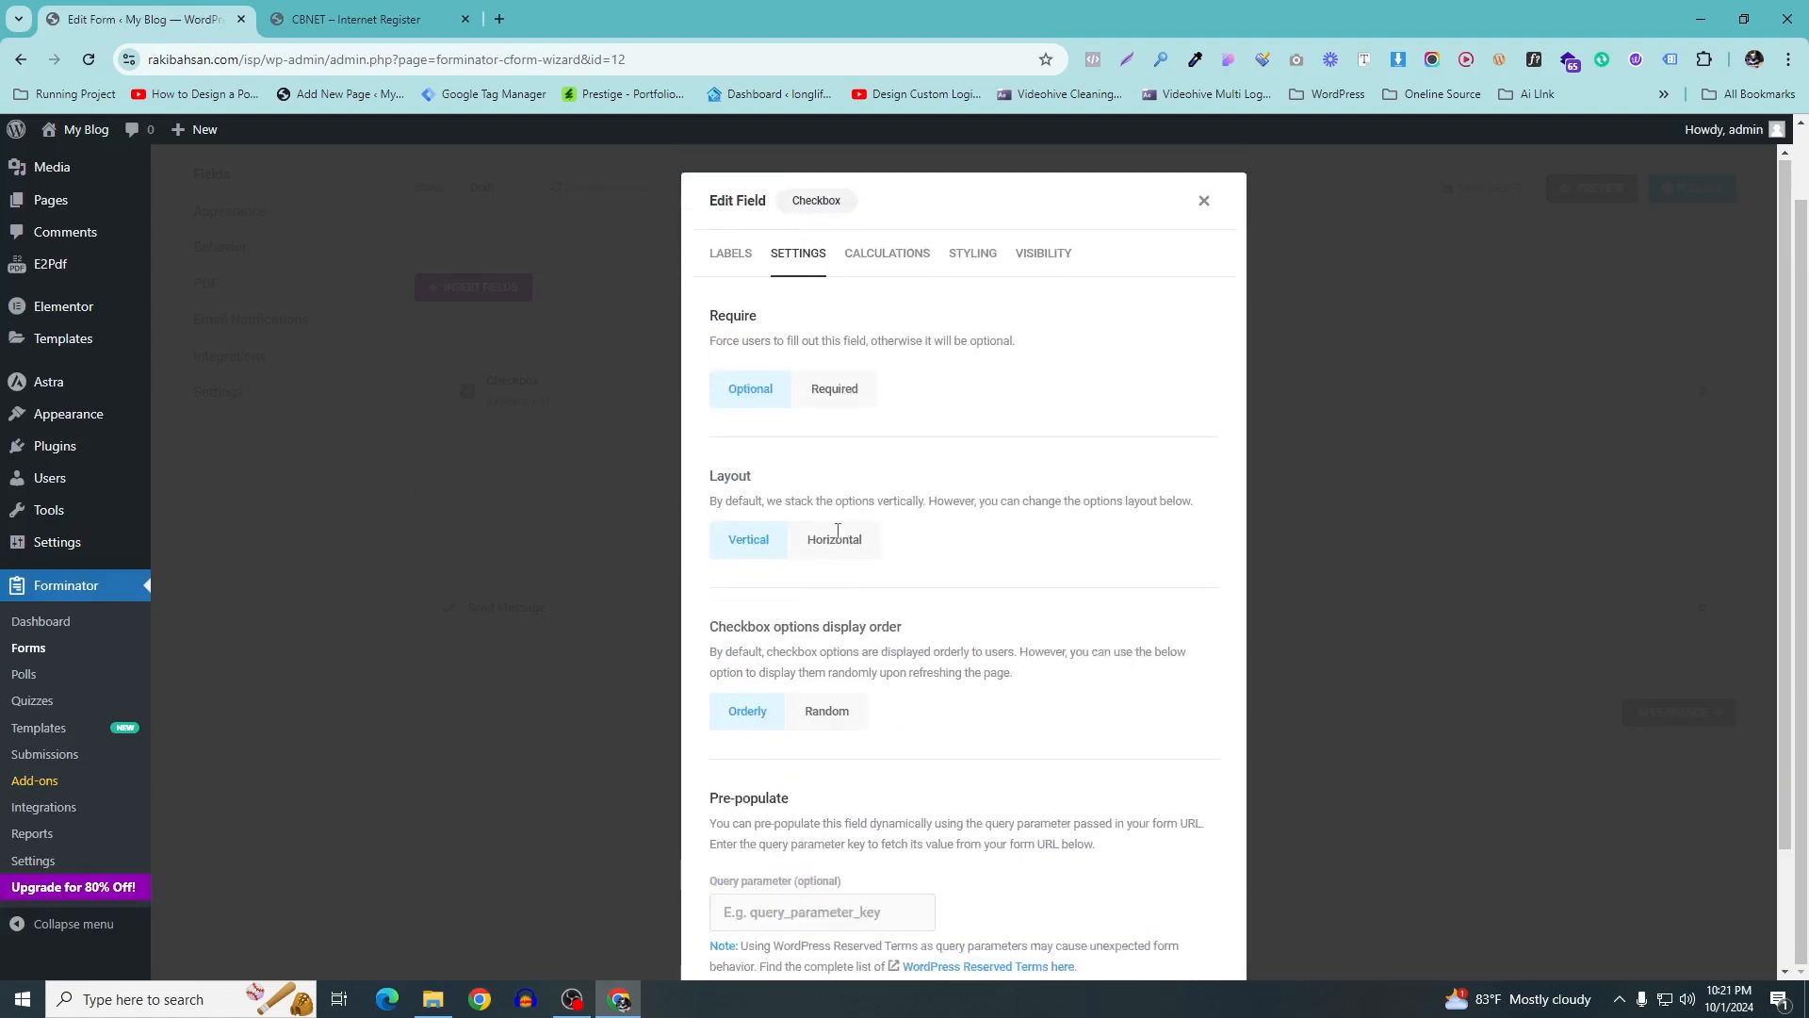
click(888, 252)
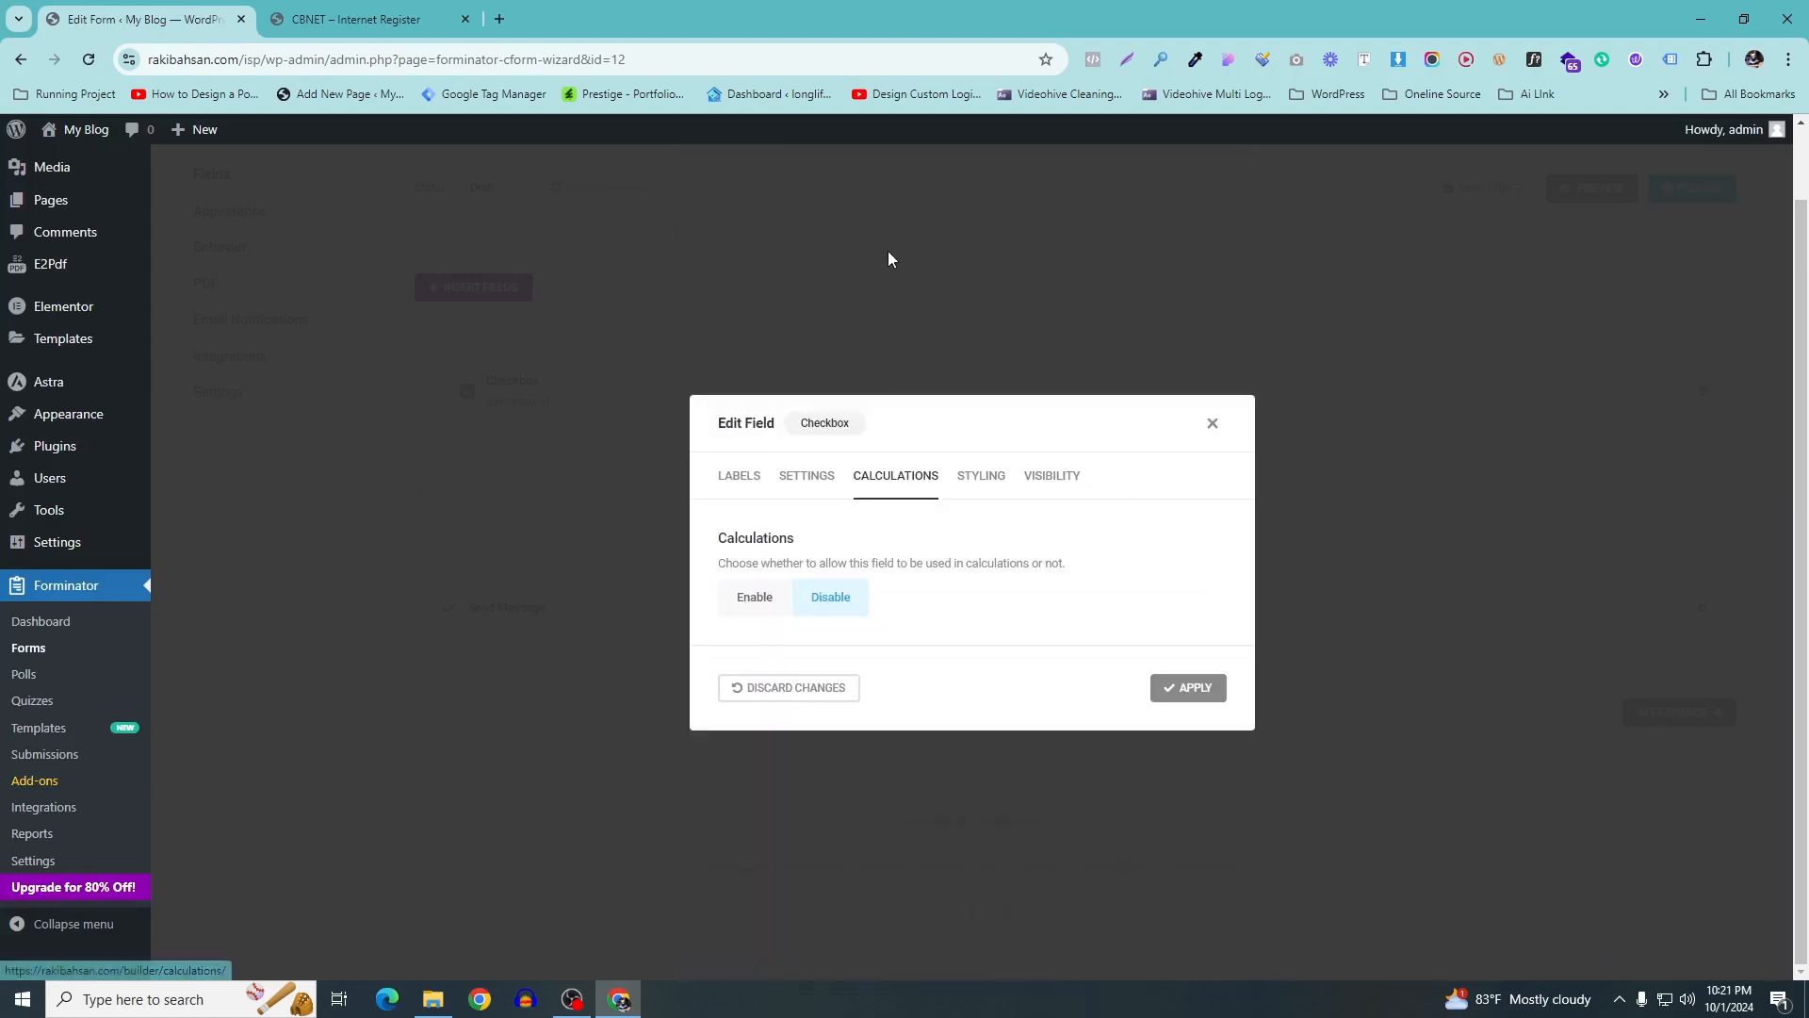
click(983, 479)
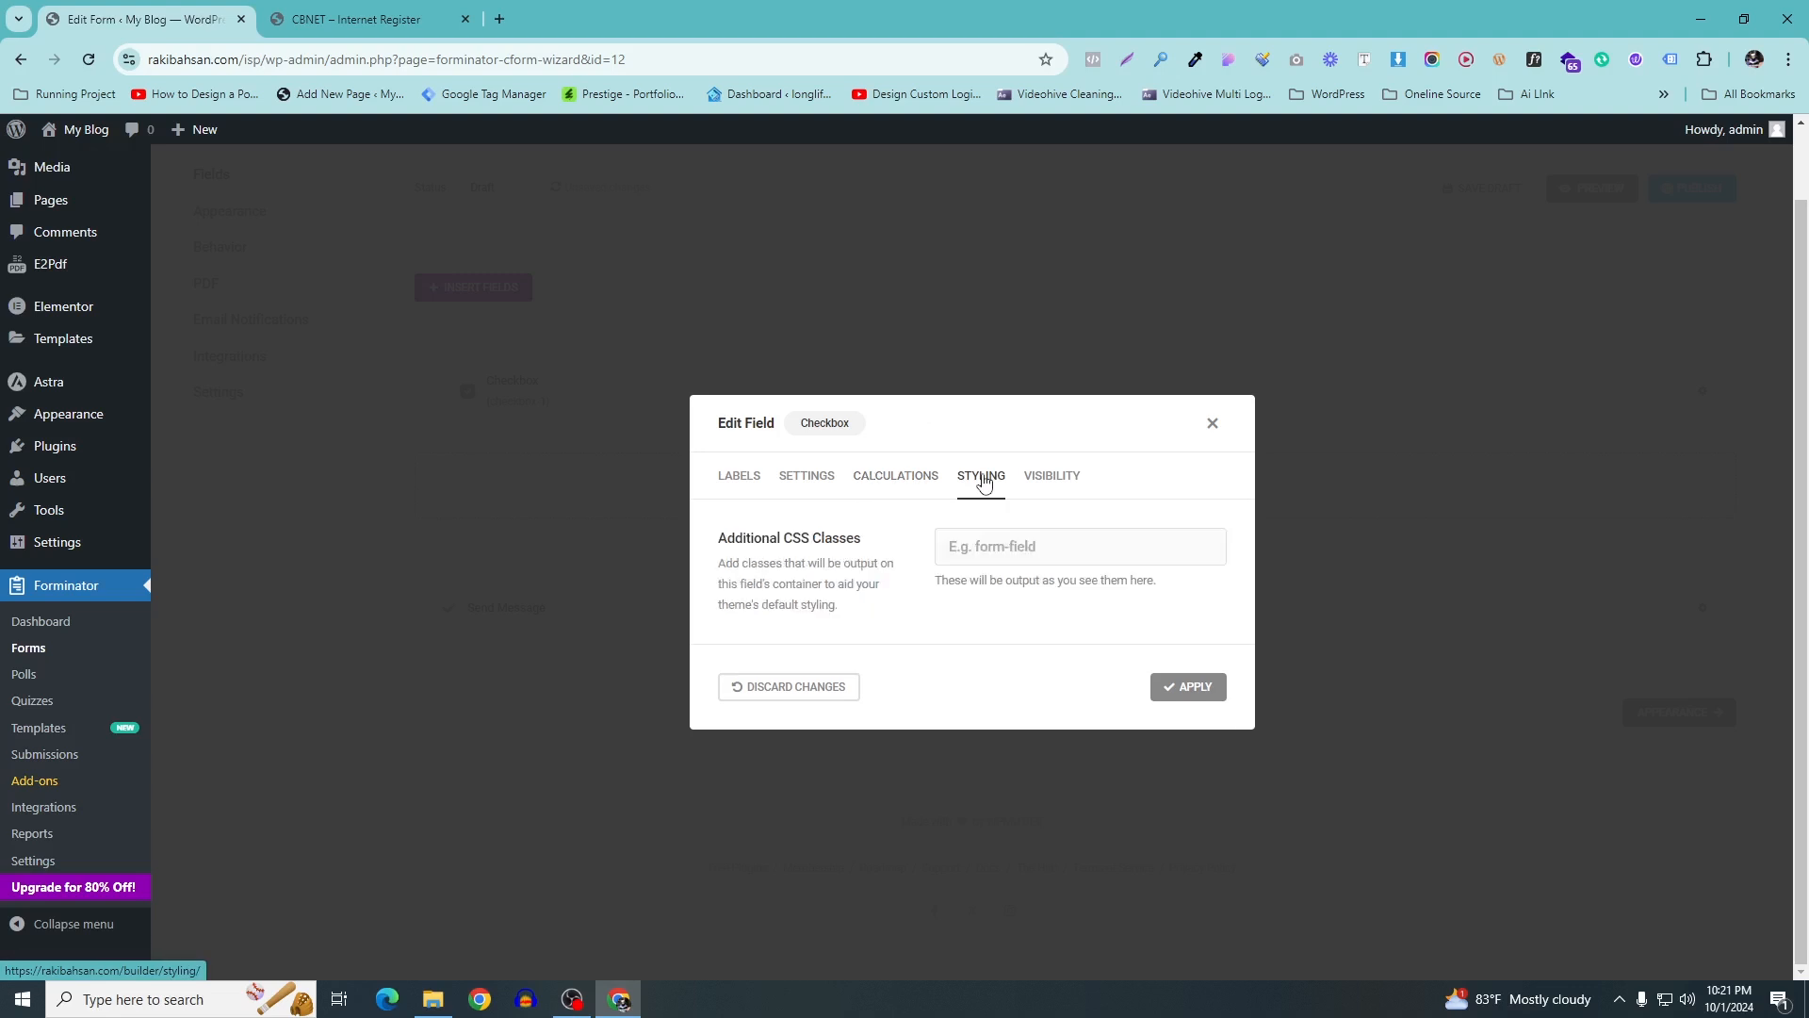
click(1055, 477)
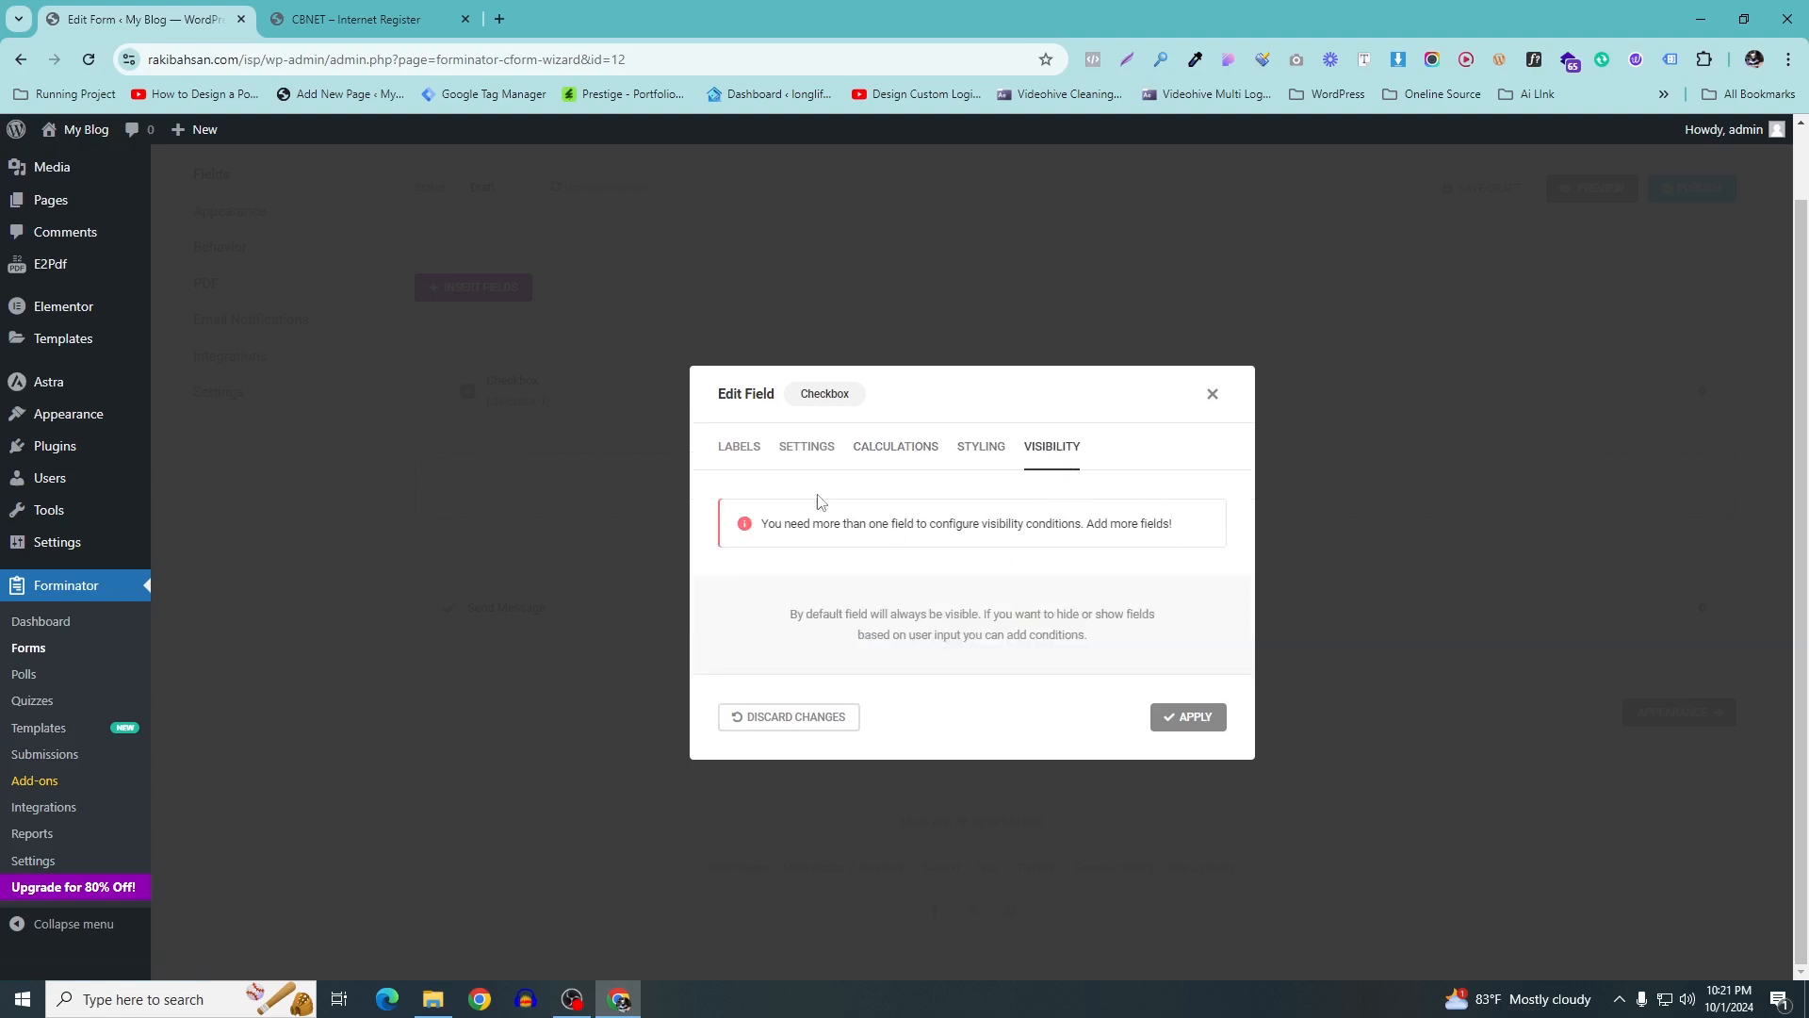
click(739, 448)
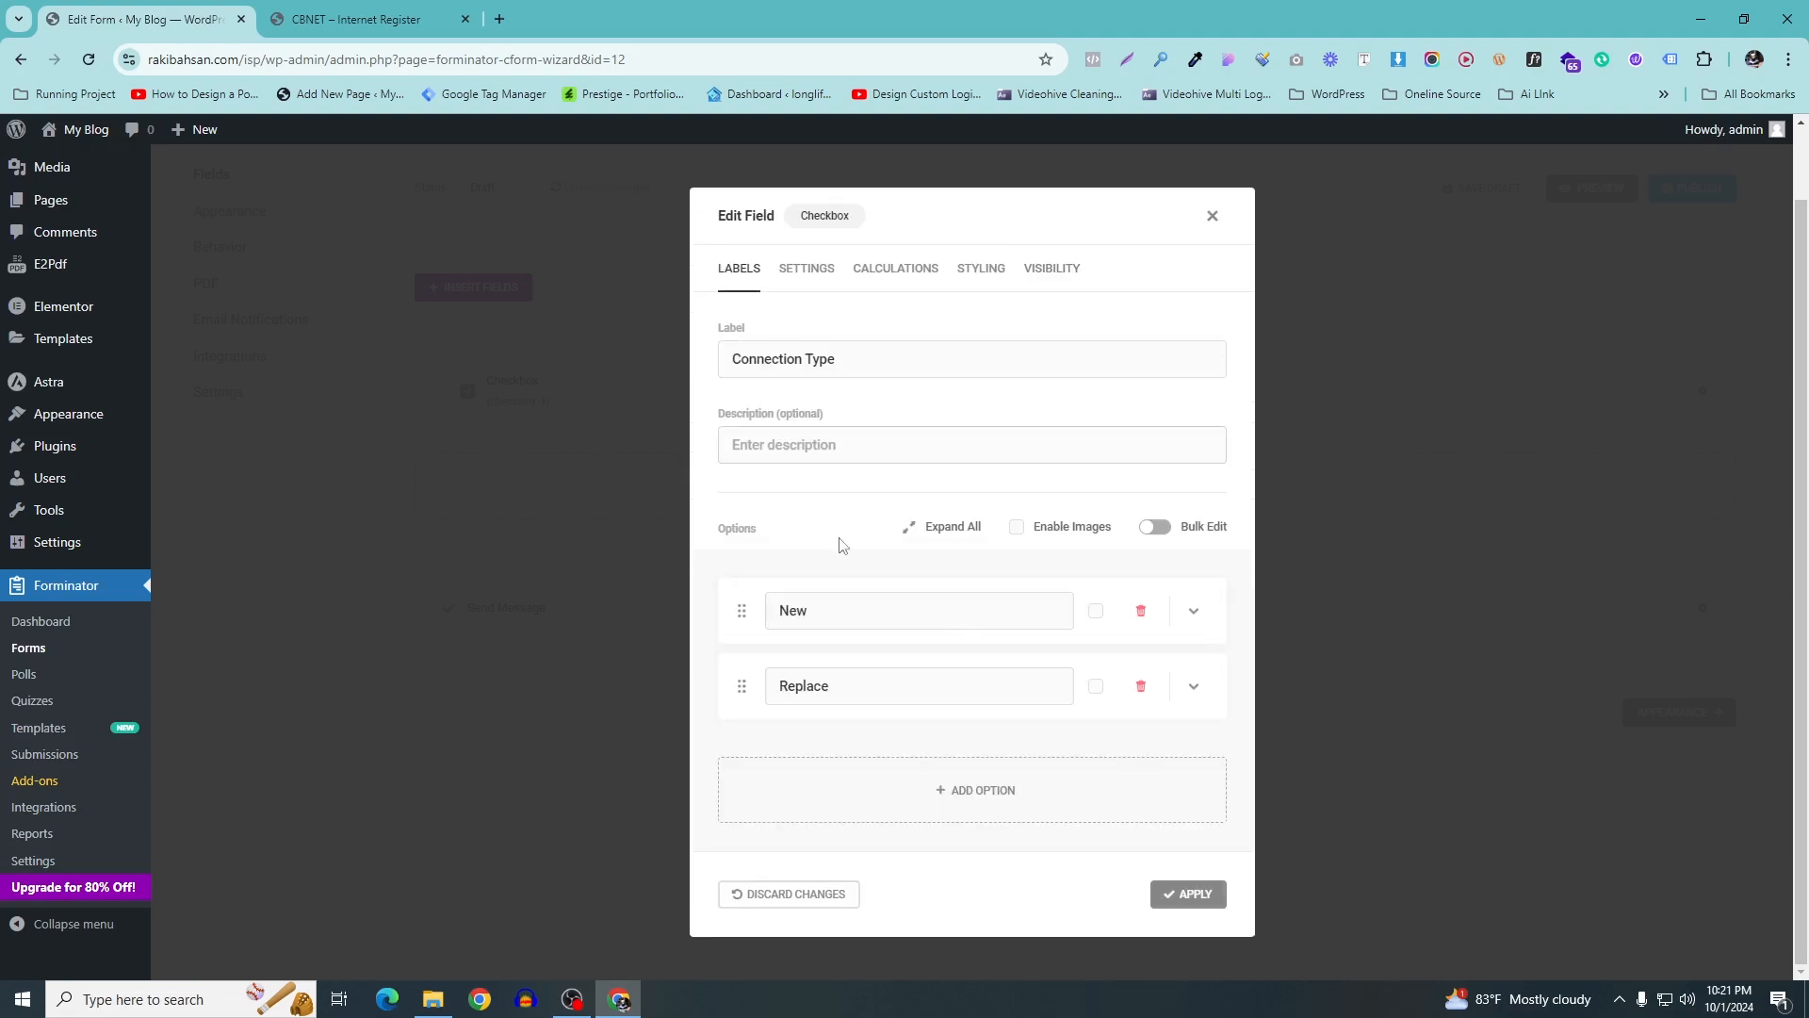
click(1191, 895)
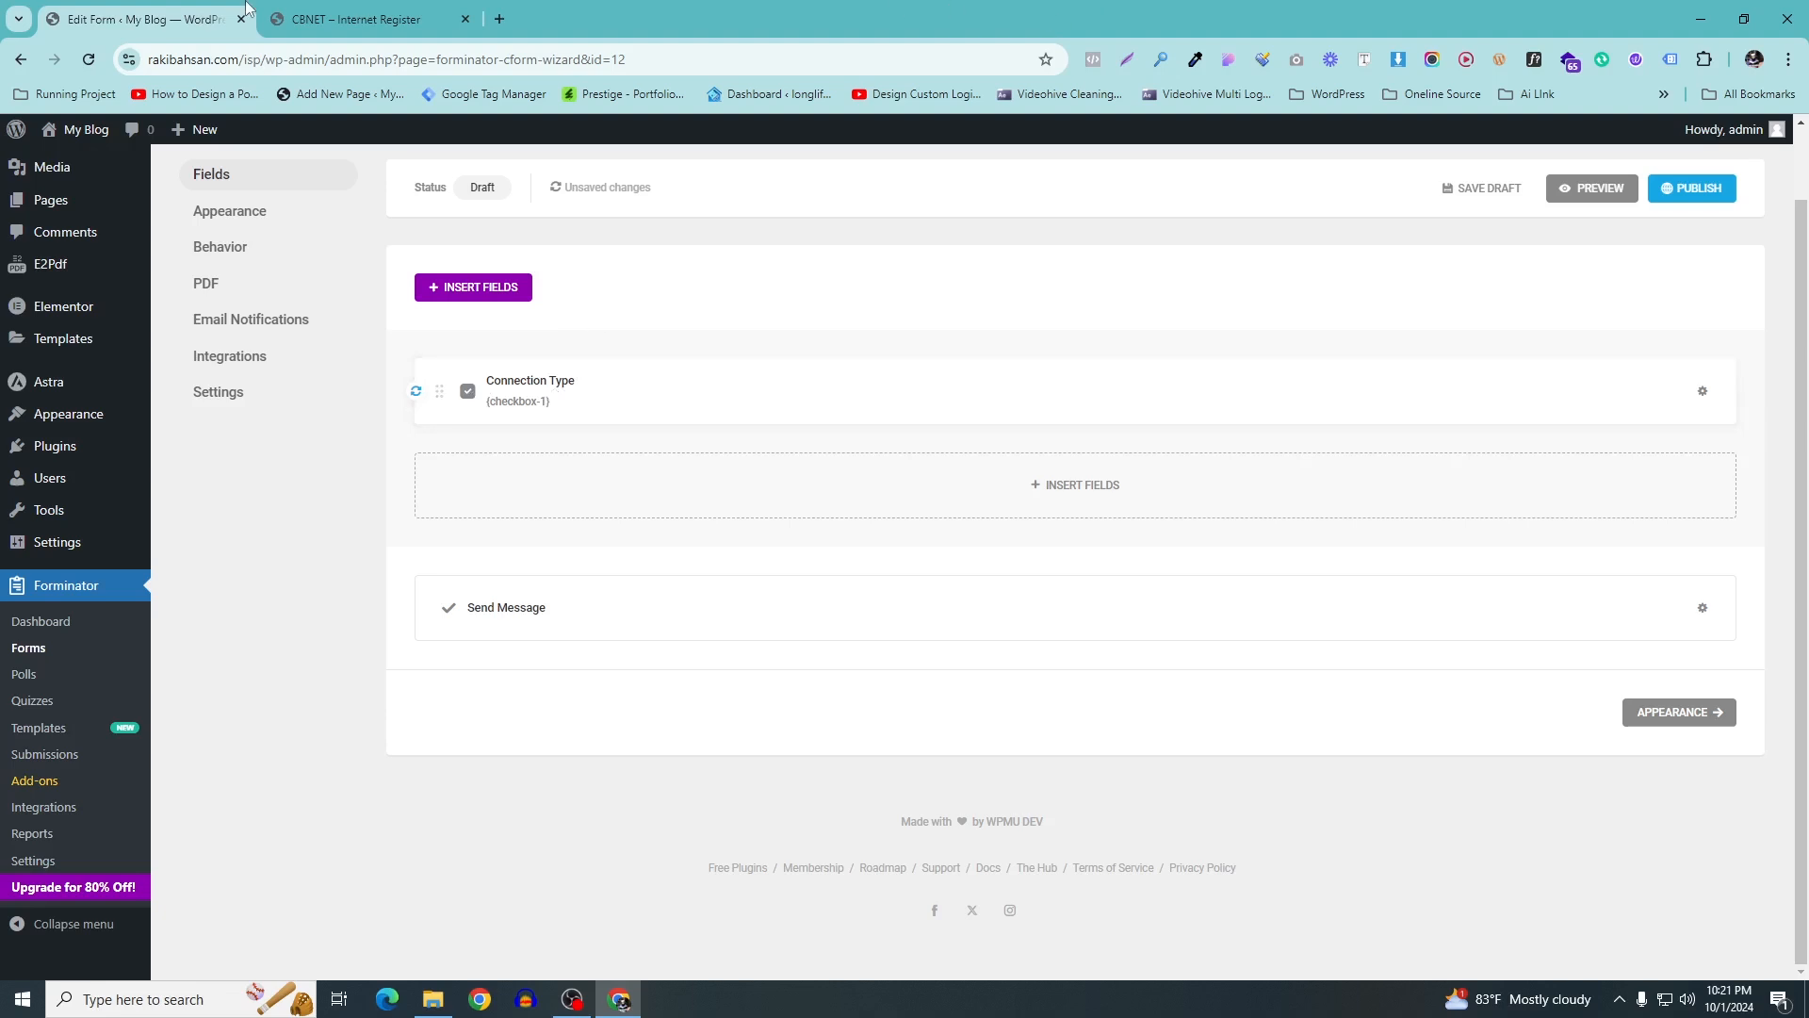
Insert a text Input field labelled 'Customer ID', copied from the CBNET form
click(311, 19)
drag(764, 236, 839, 240)
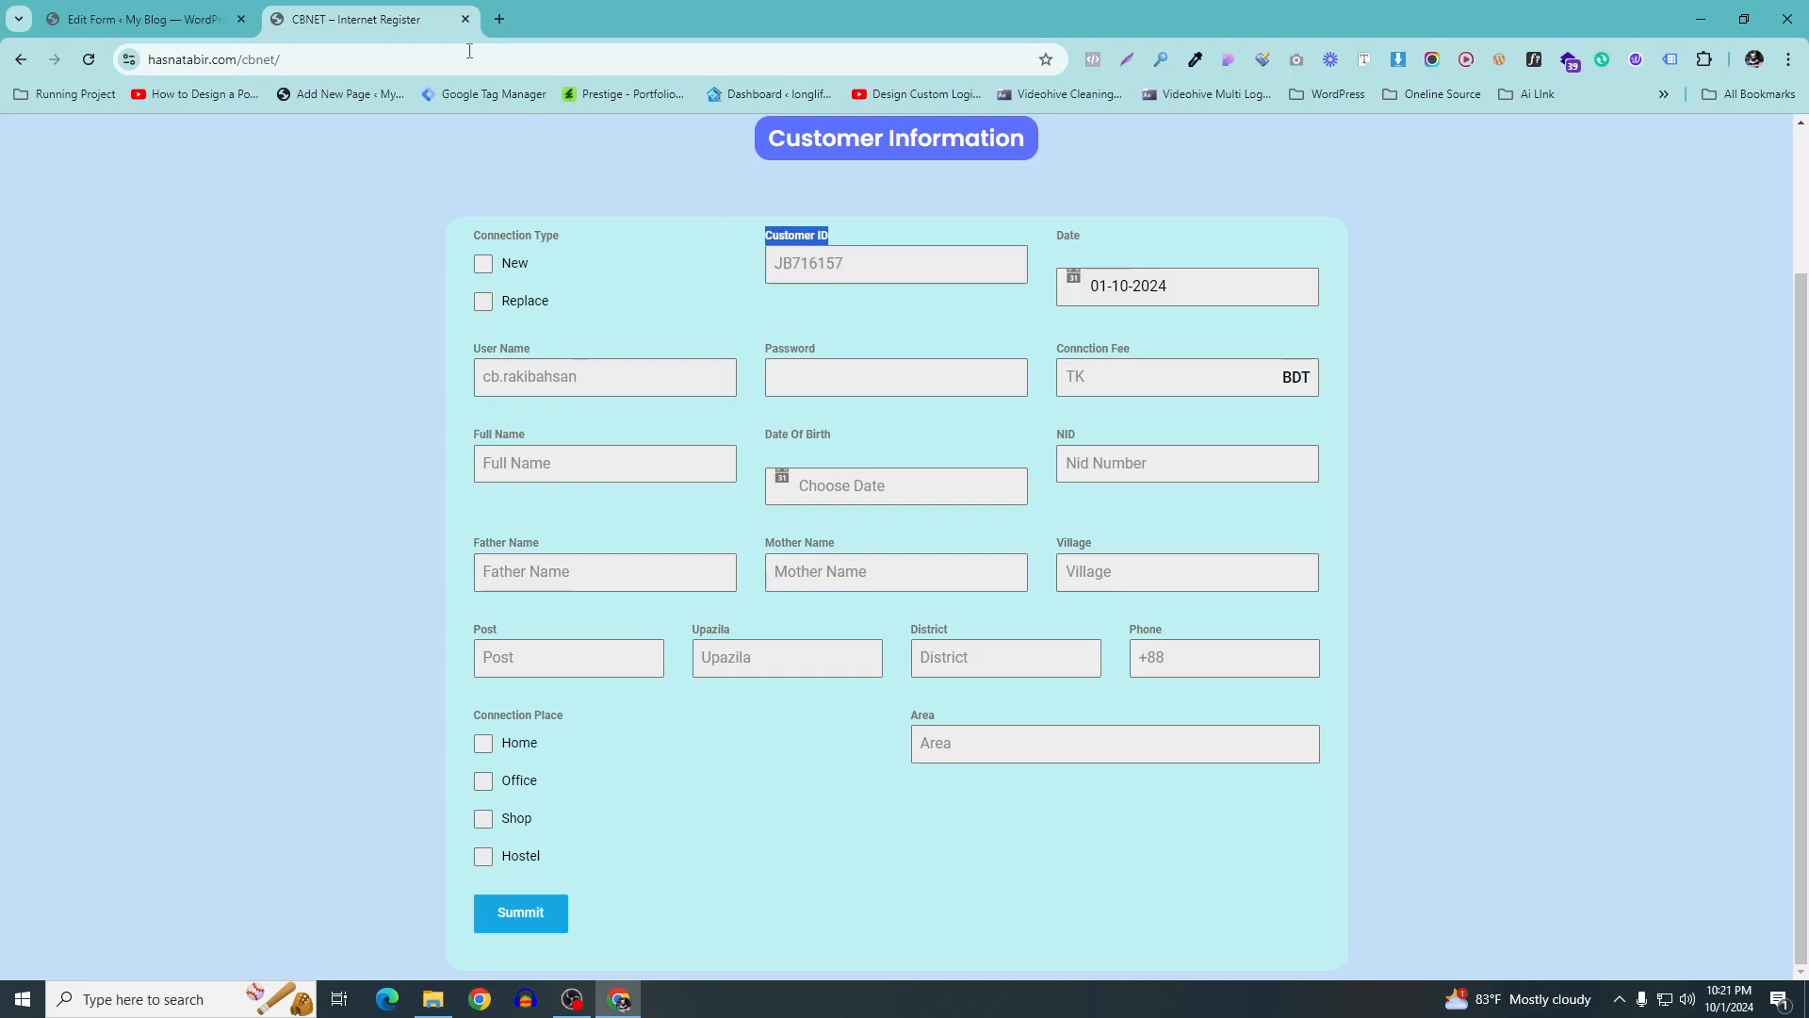
click(149, 17)
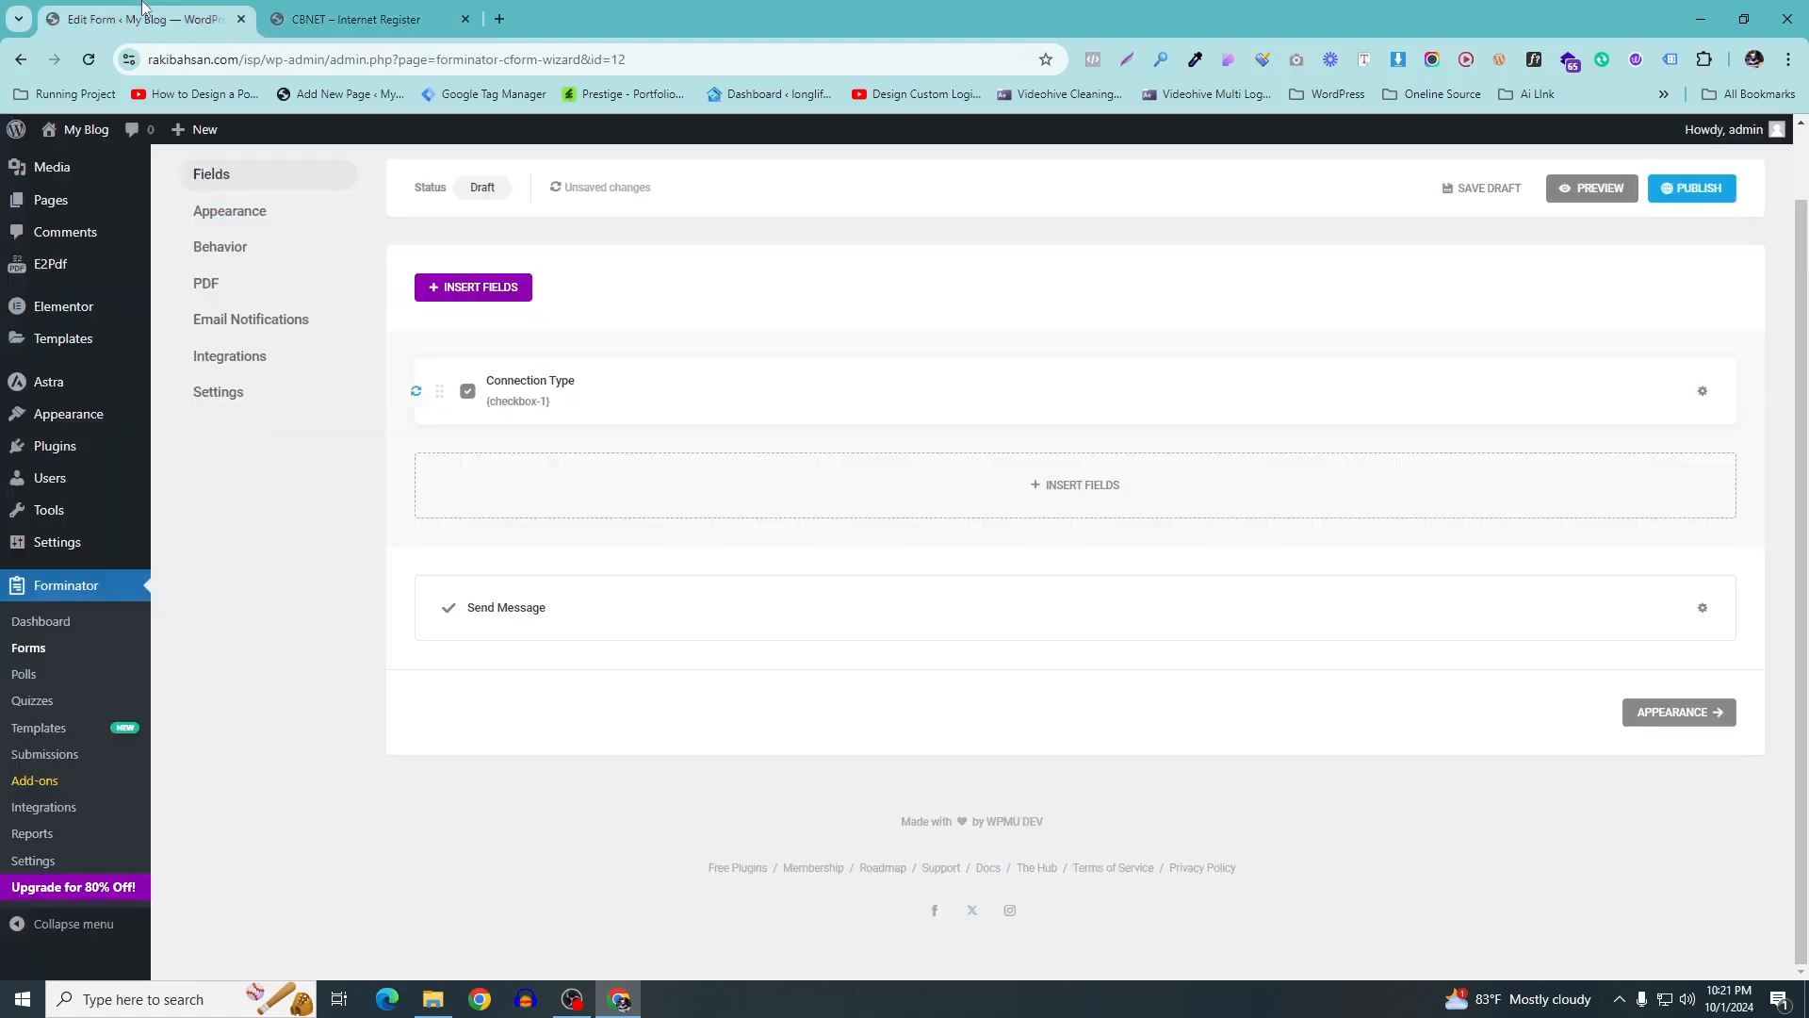
click(1082, 491)
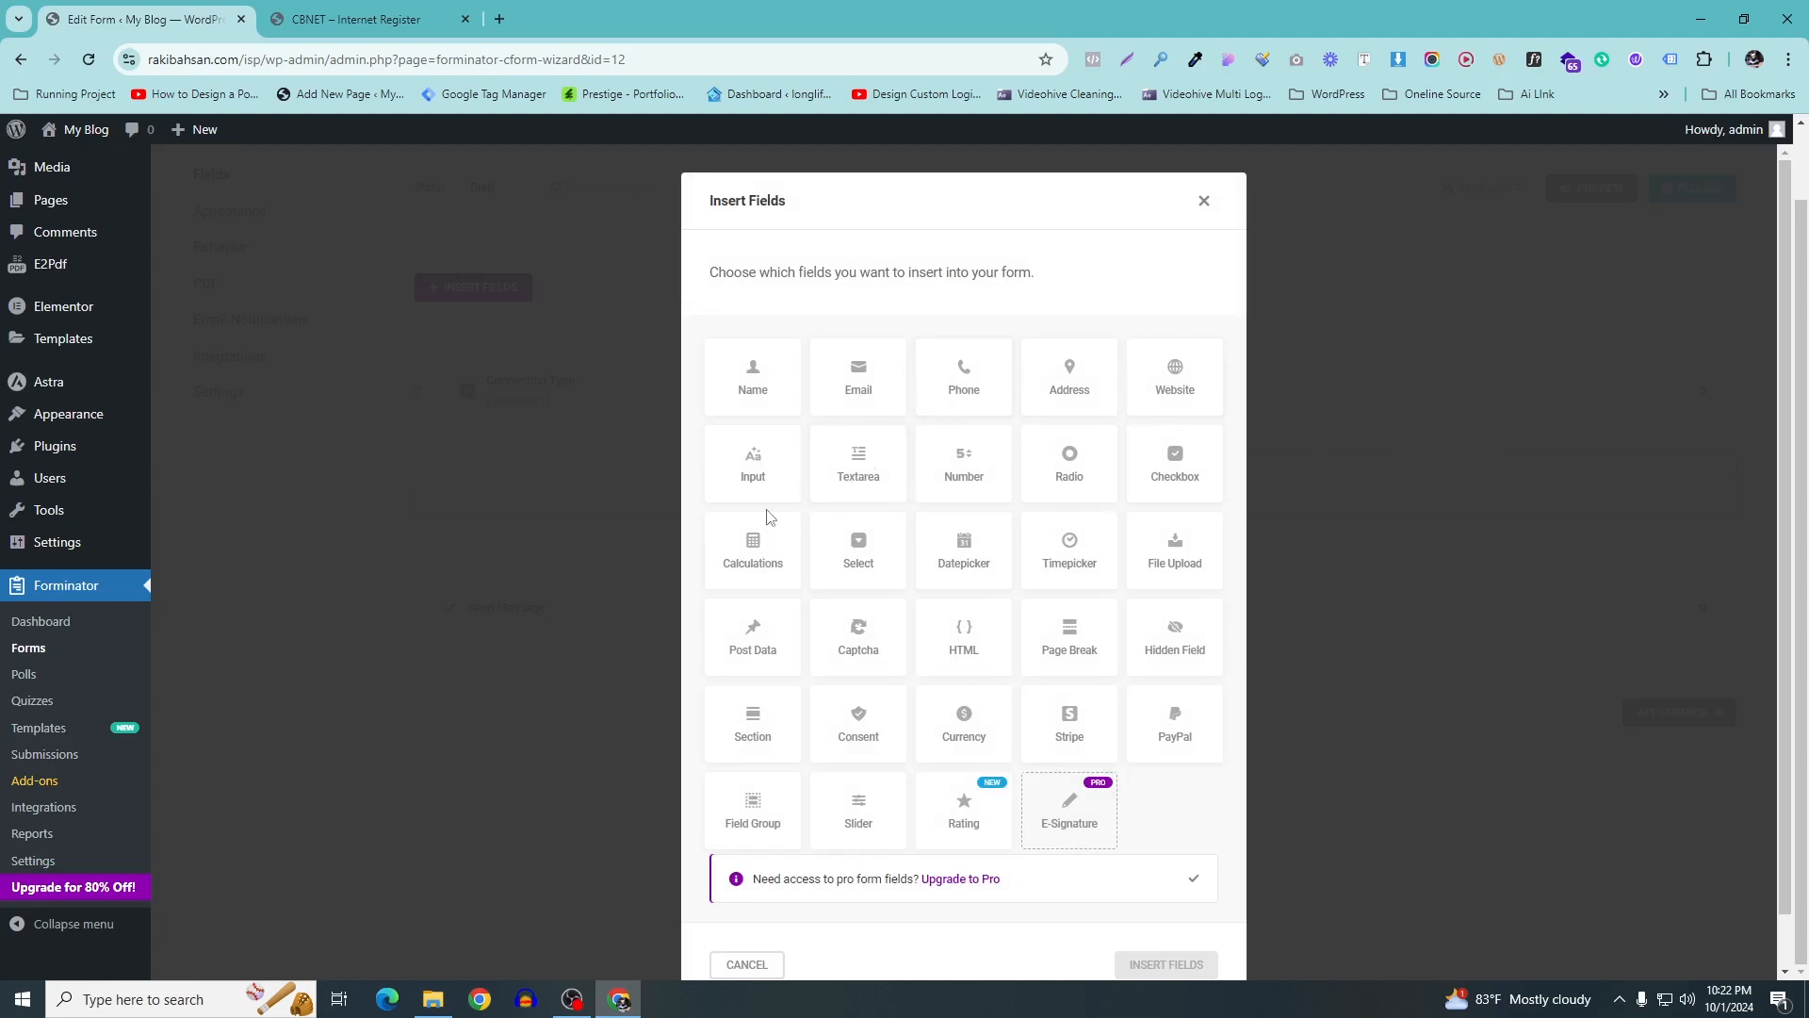
click(755, 471)
click(1118, 966)
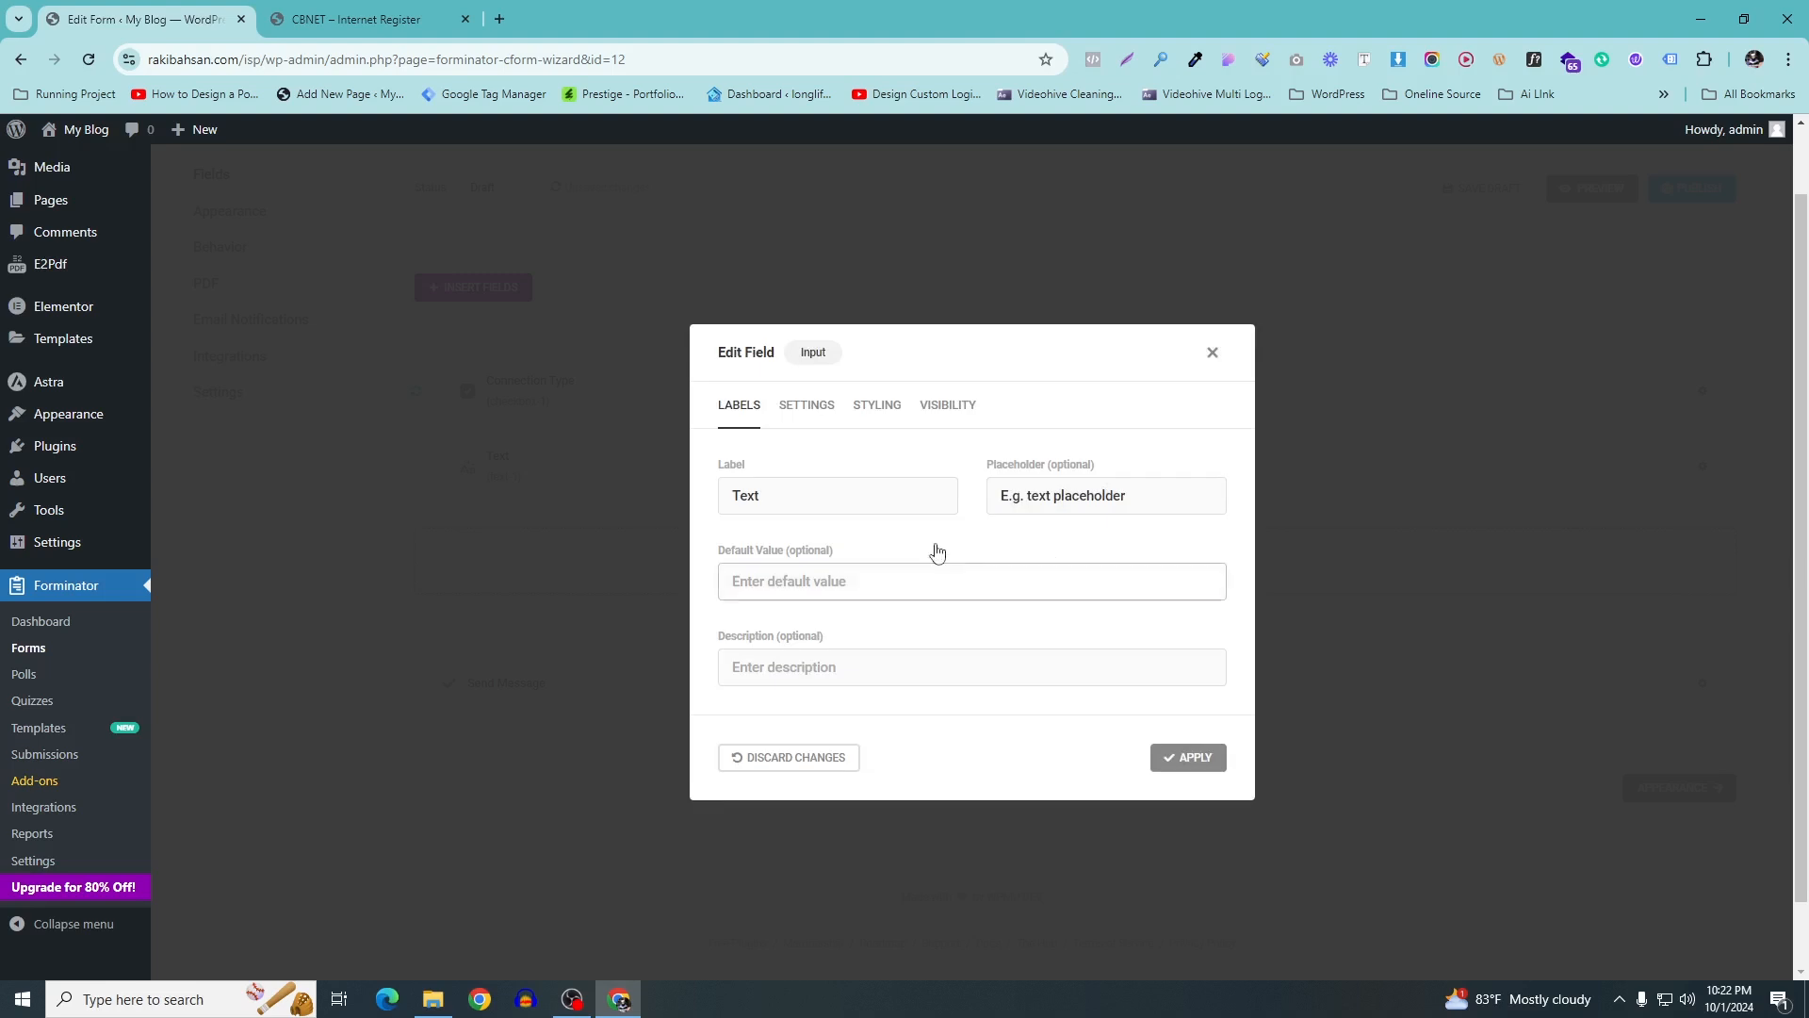
drag(779, 496, 733, 526)
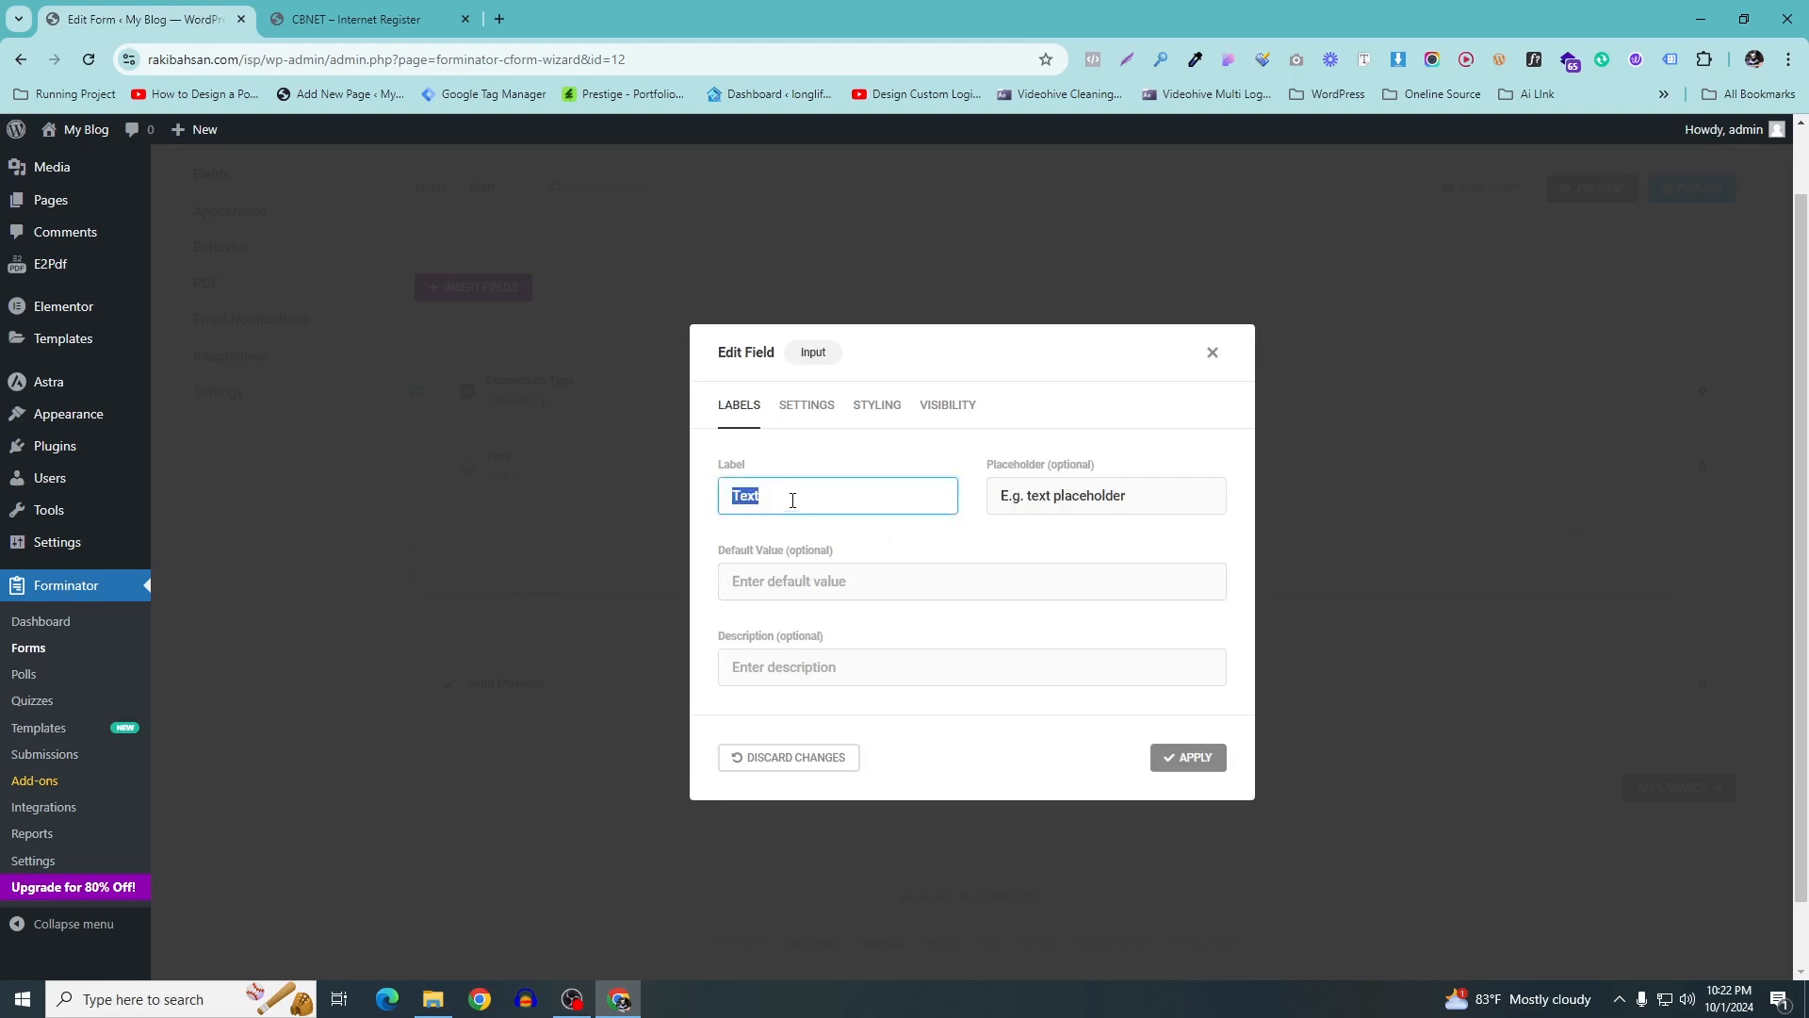
click(356, 18)
right_click(792, 243)
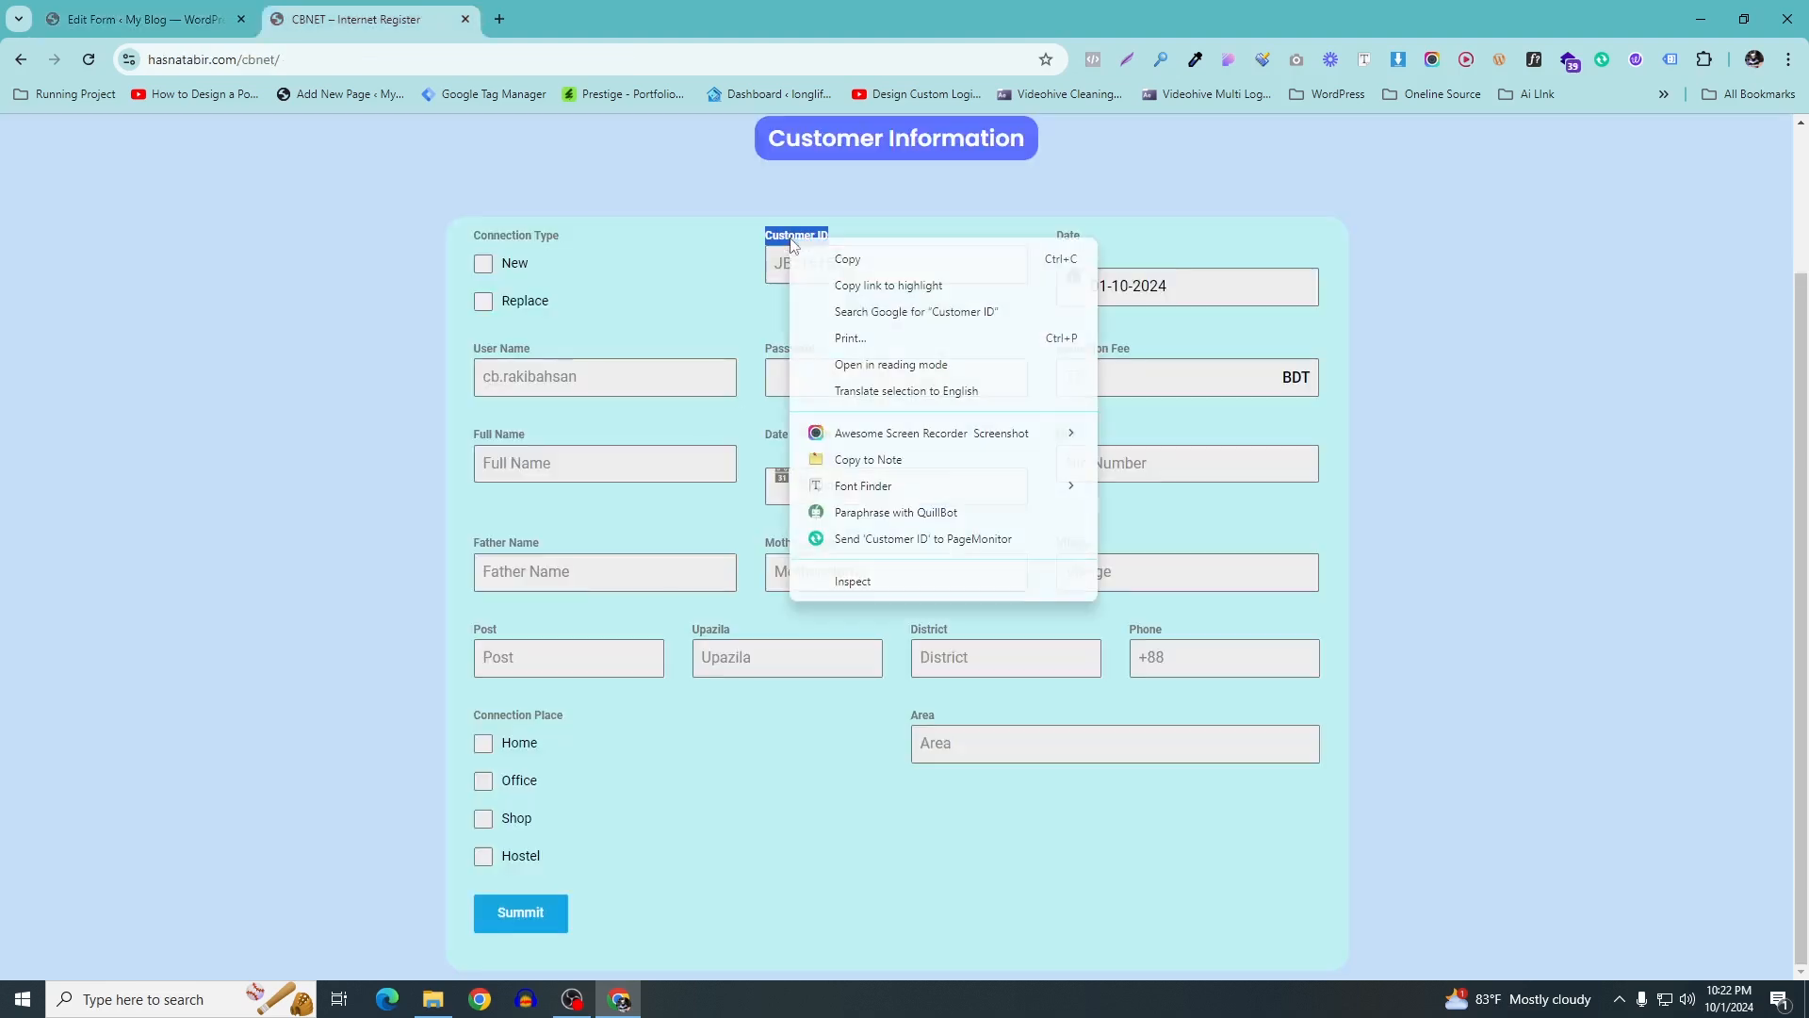
click(830, 260)
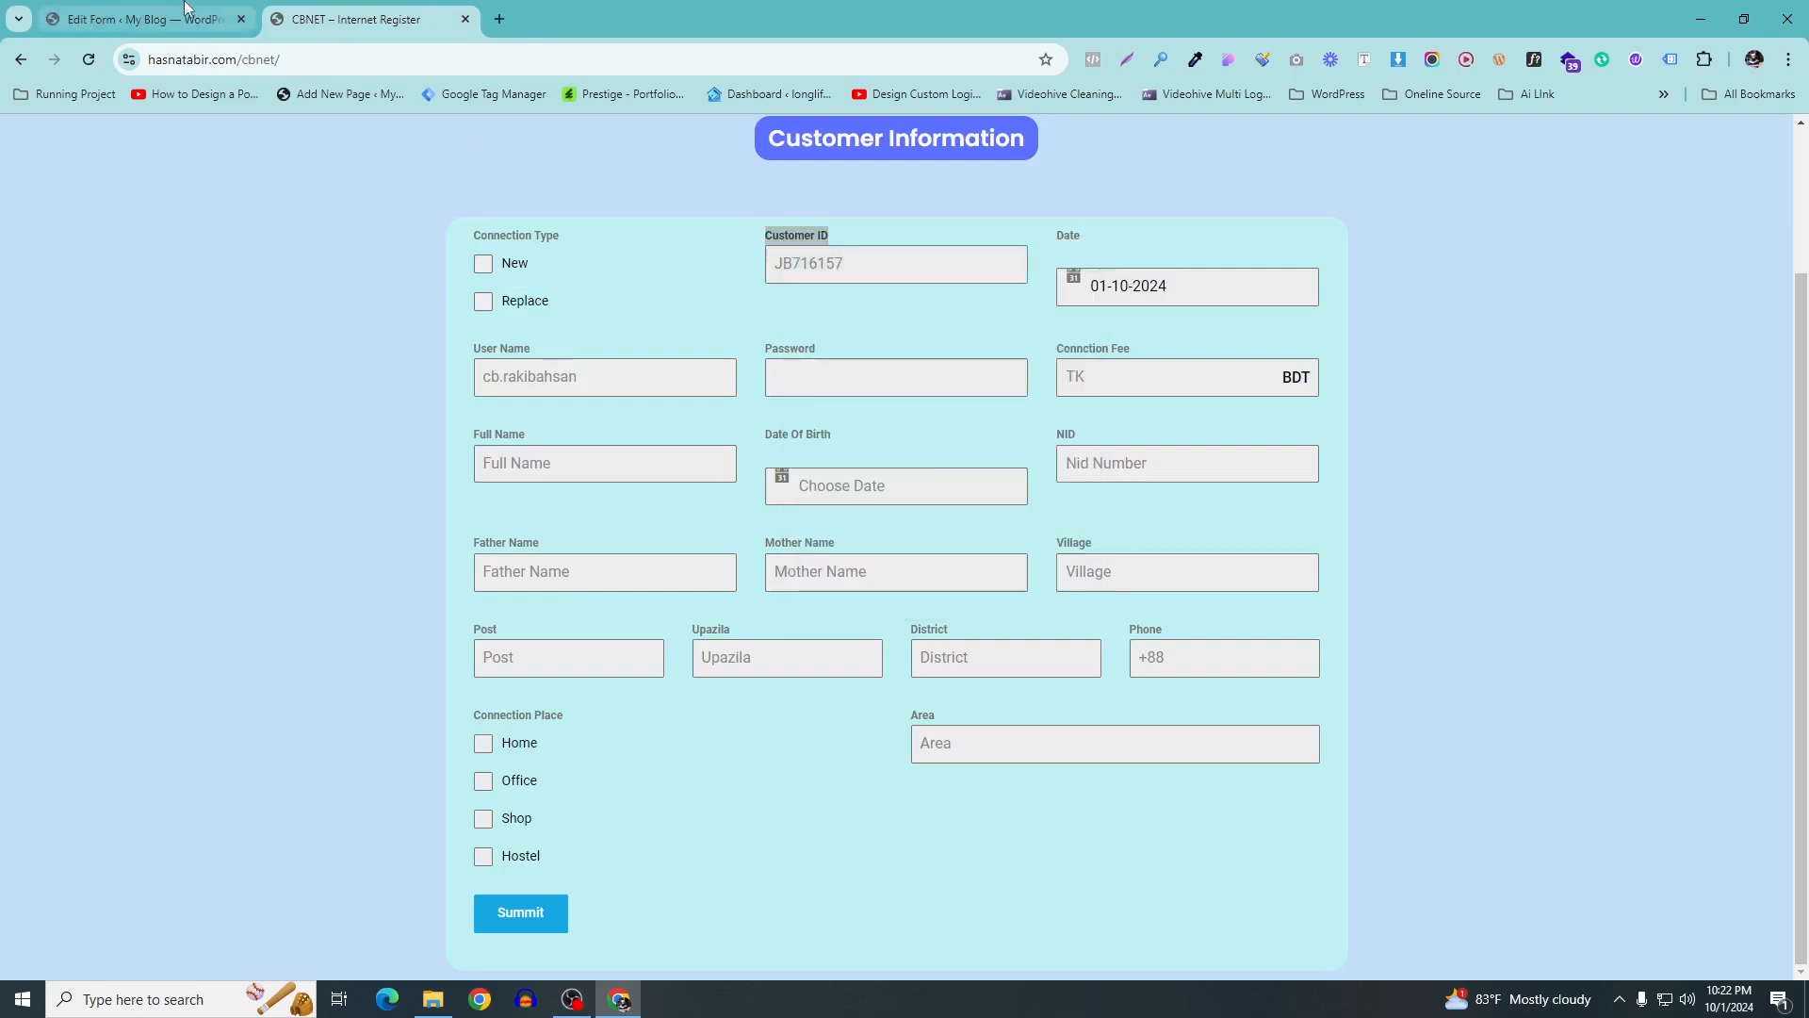
click(185, 12)
key(ctrl+v)
Replace the placeholder with a sample customer ID in the CBNET form's format
click(1082, 504)
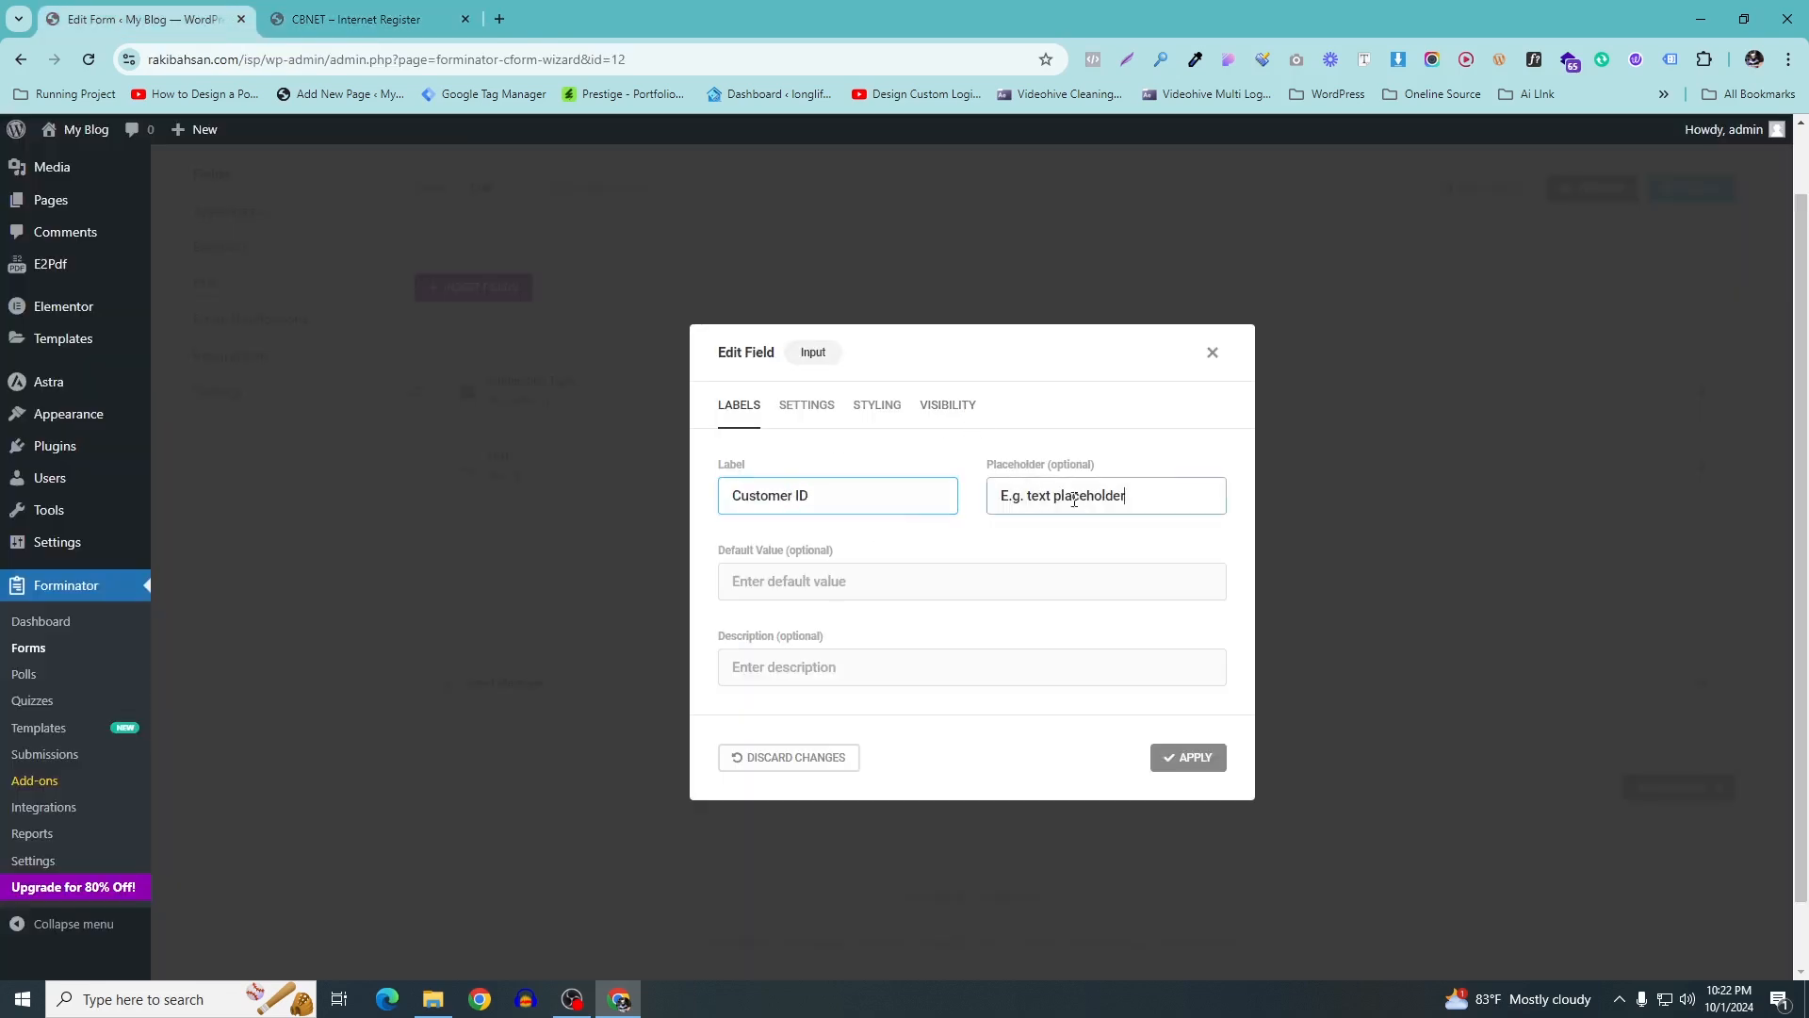
key(ctrl+a)
key(BackSpace)
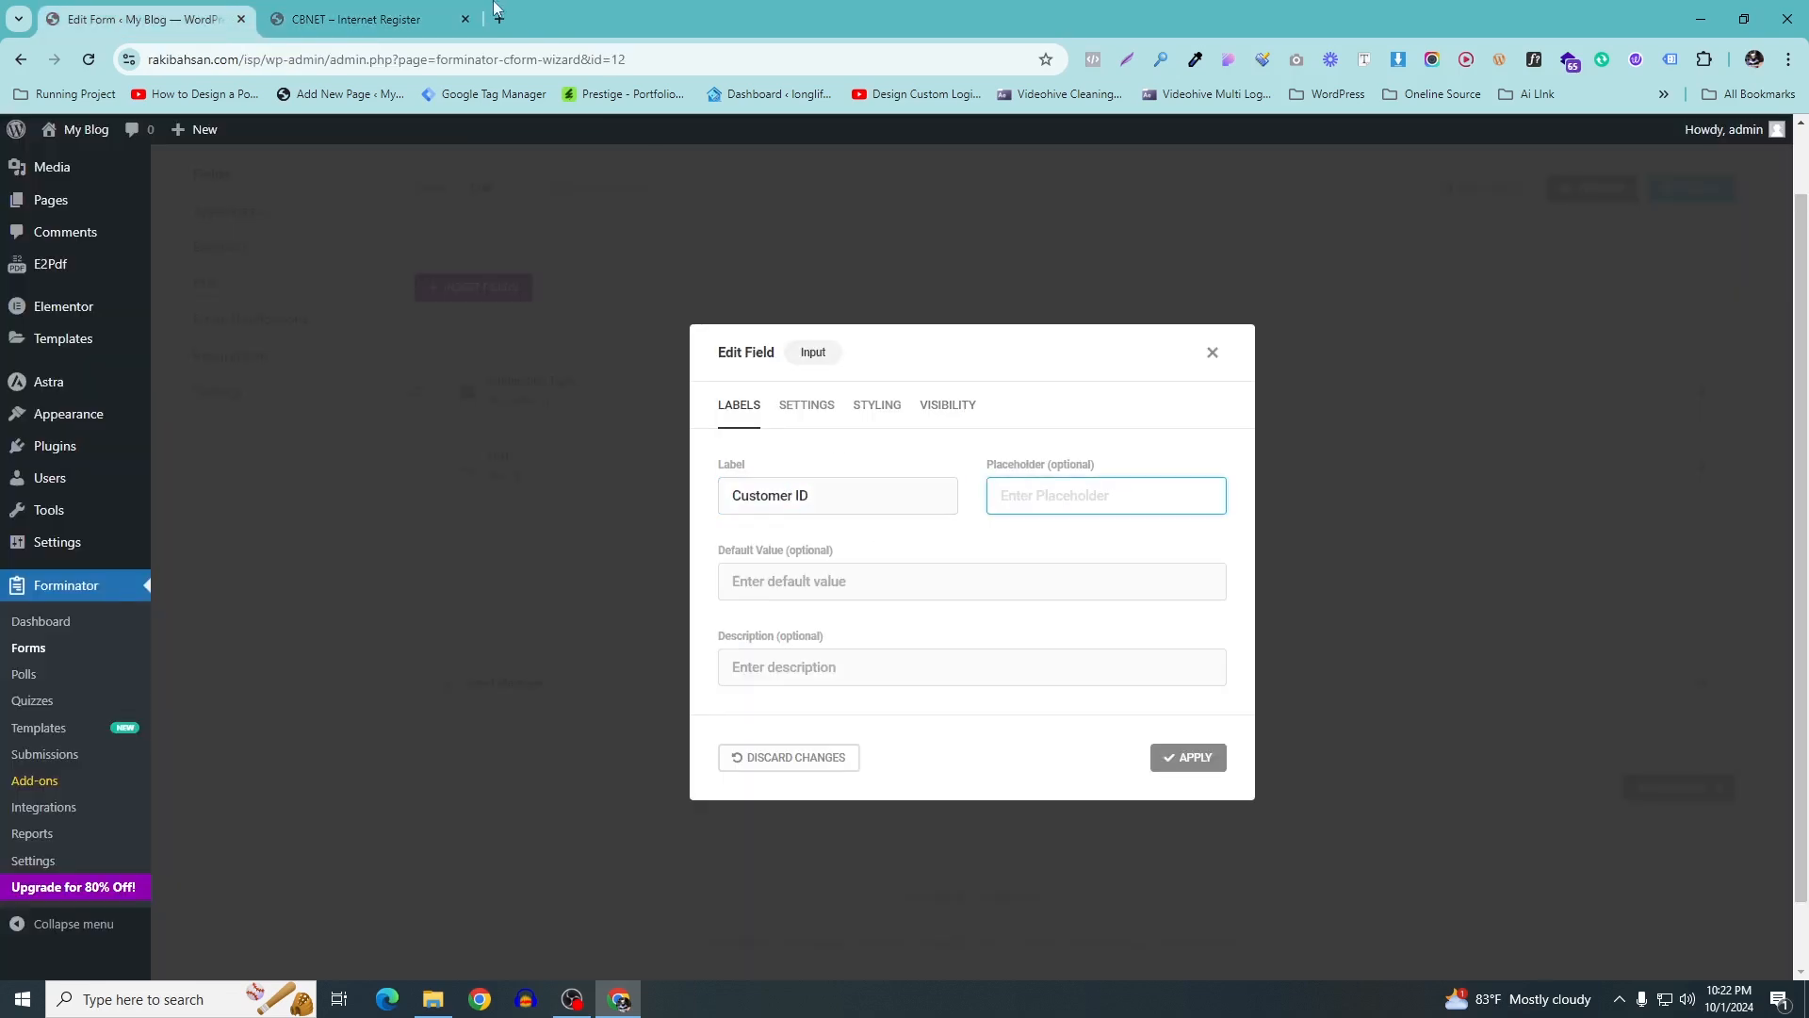
click(363, 19)
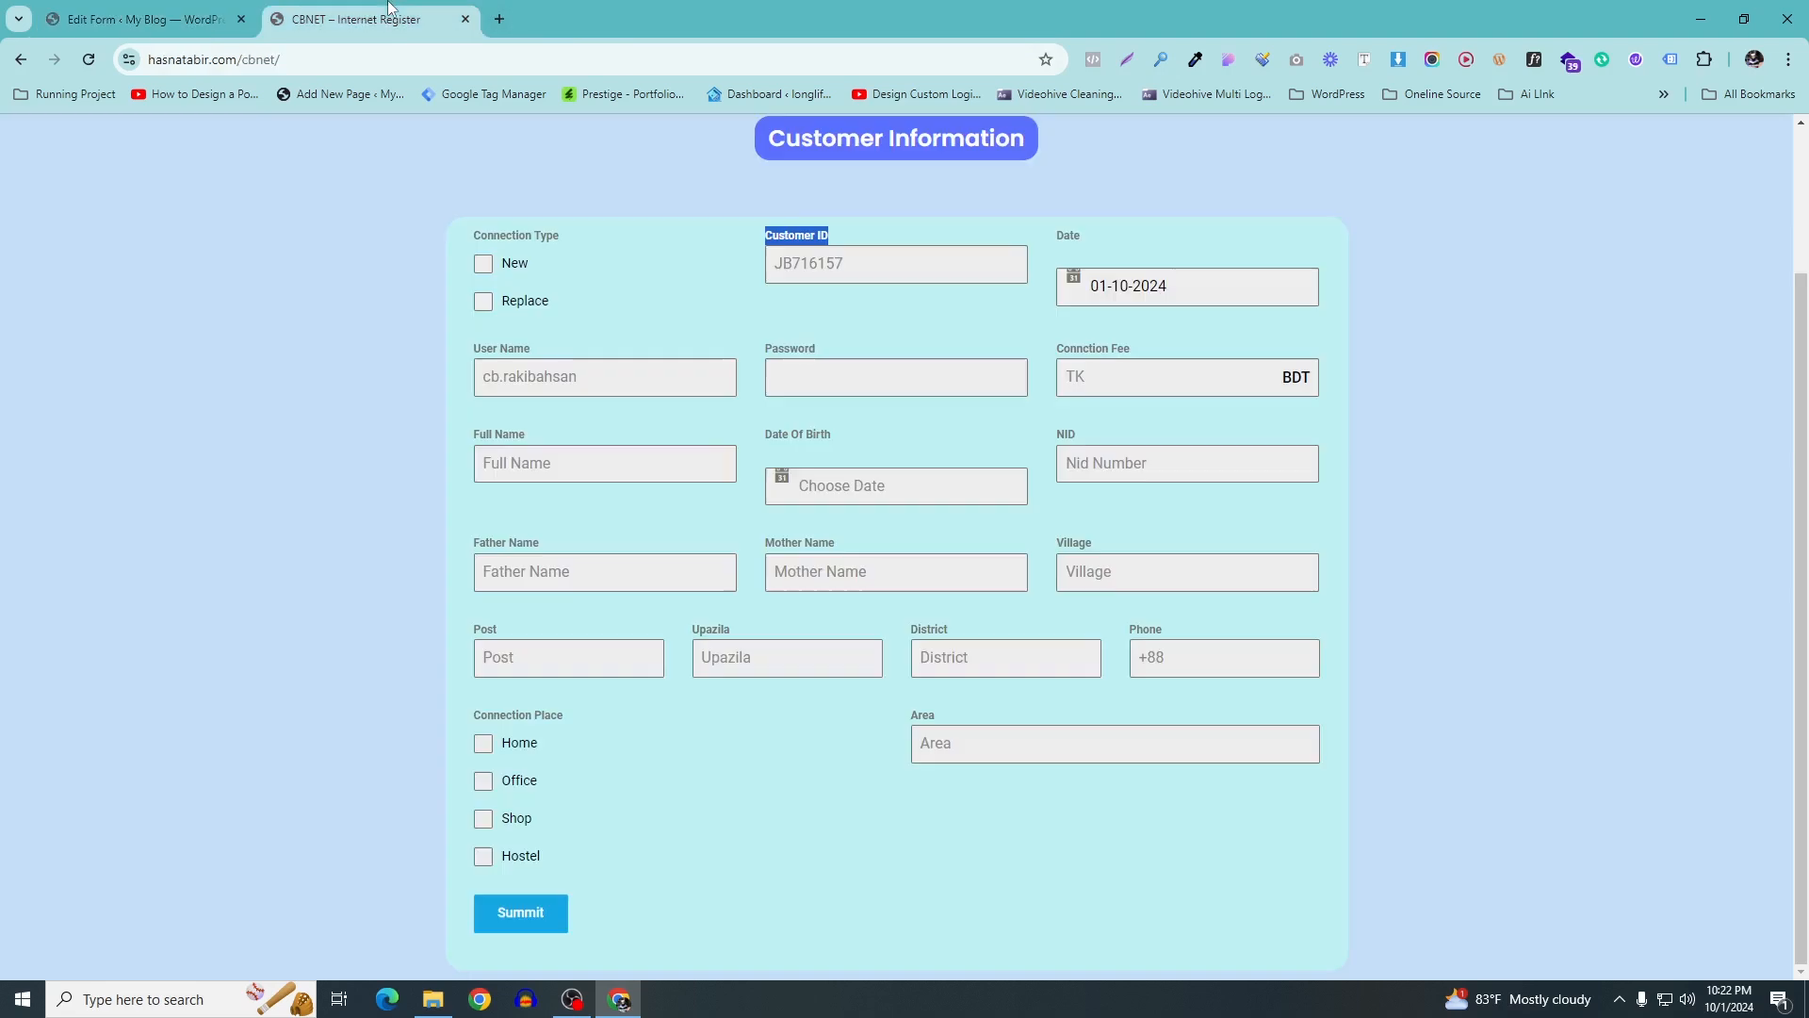
click(126, 9)
text(JB112322)
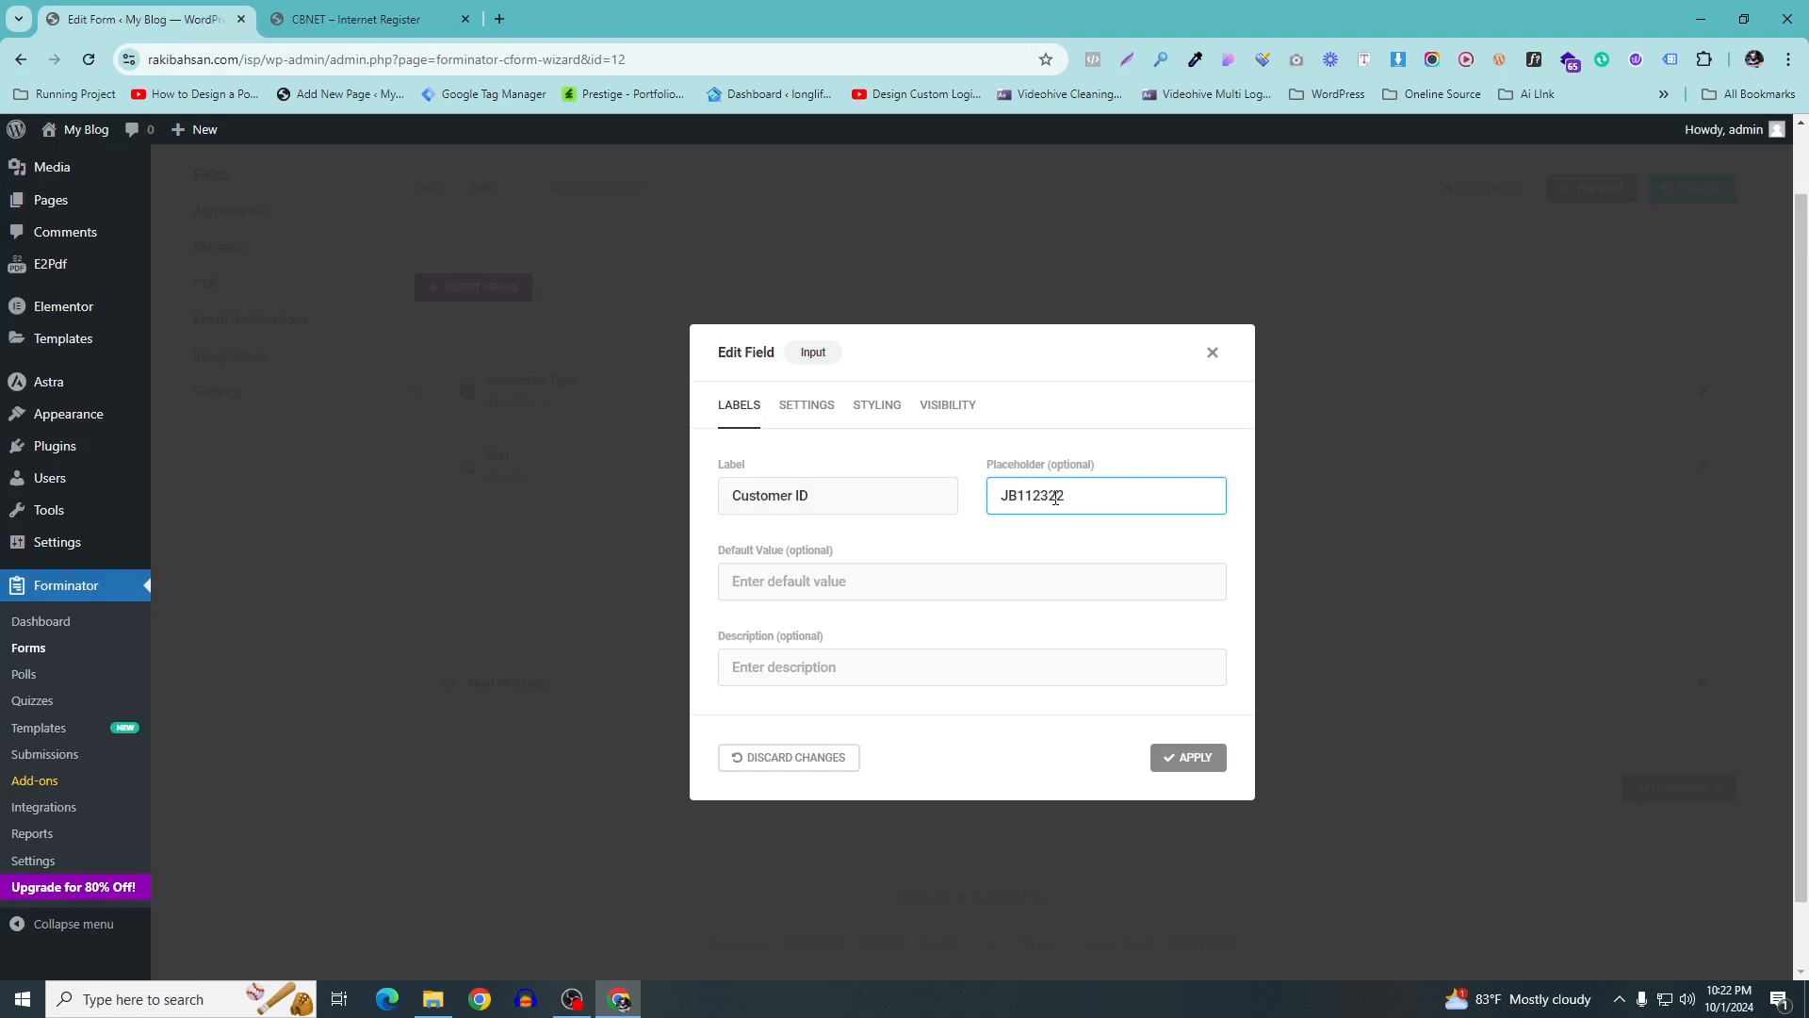
click(389, 29)
key(ctrl+shift+Tab)
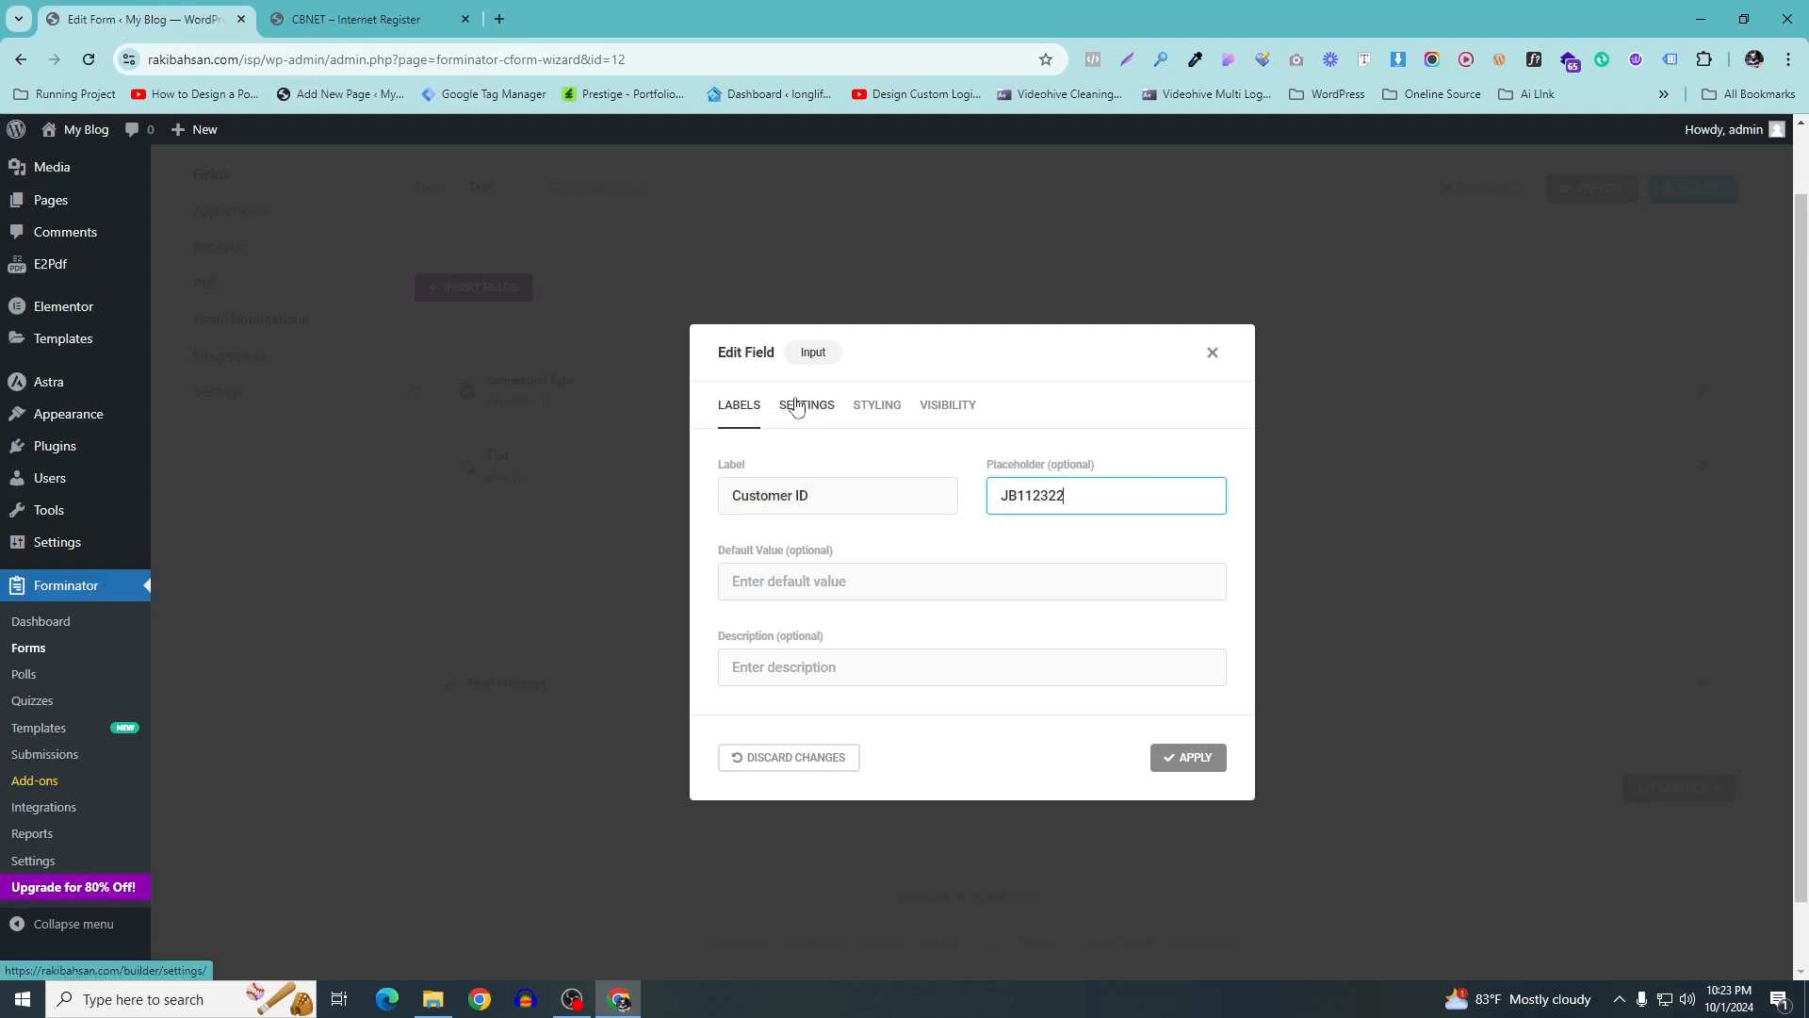
Review the Customer ID settings, keep the limit in characters, and apply the field
click(796, 407)
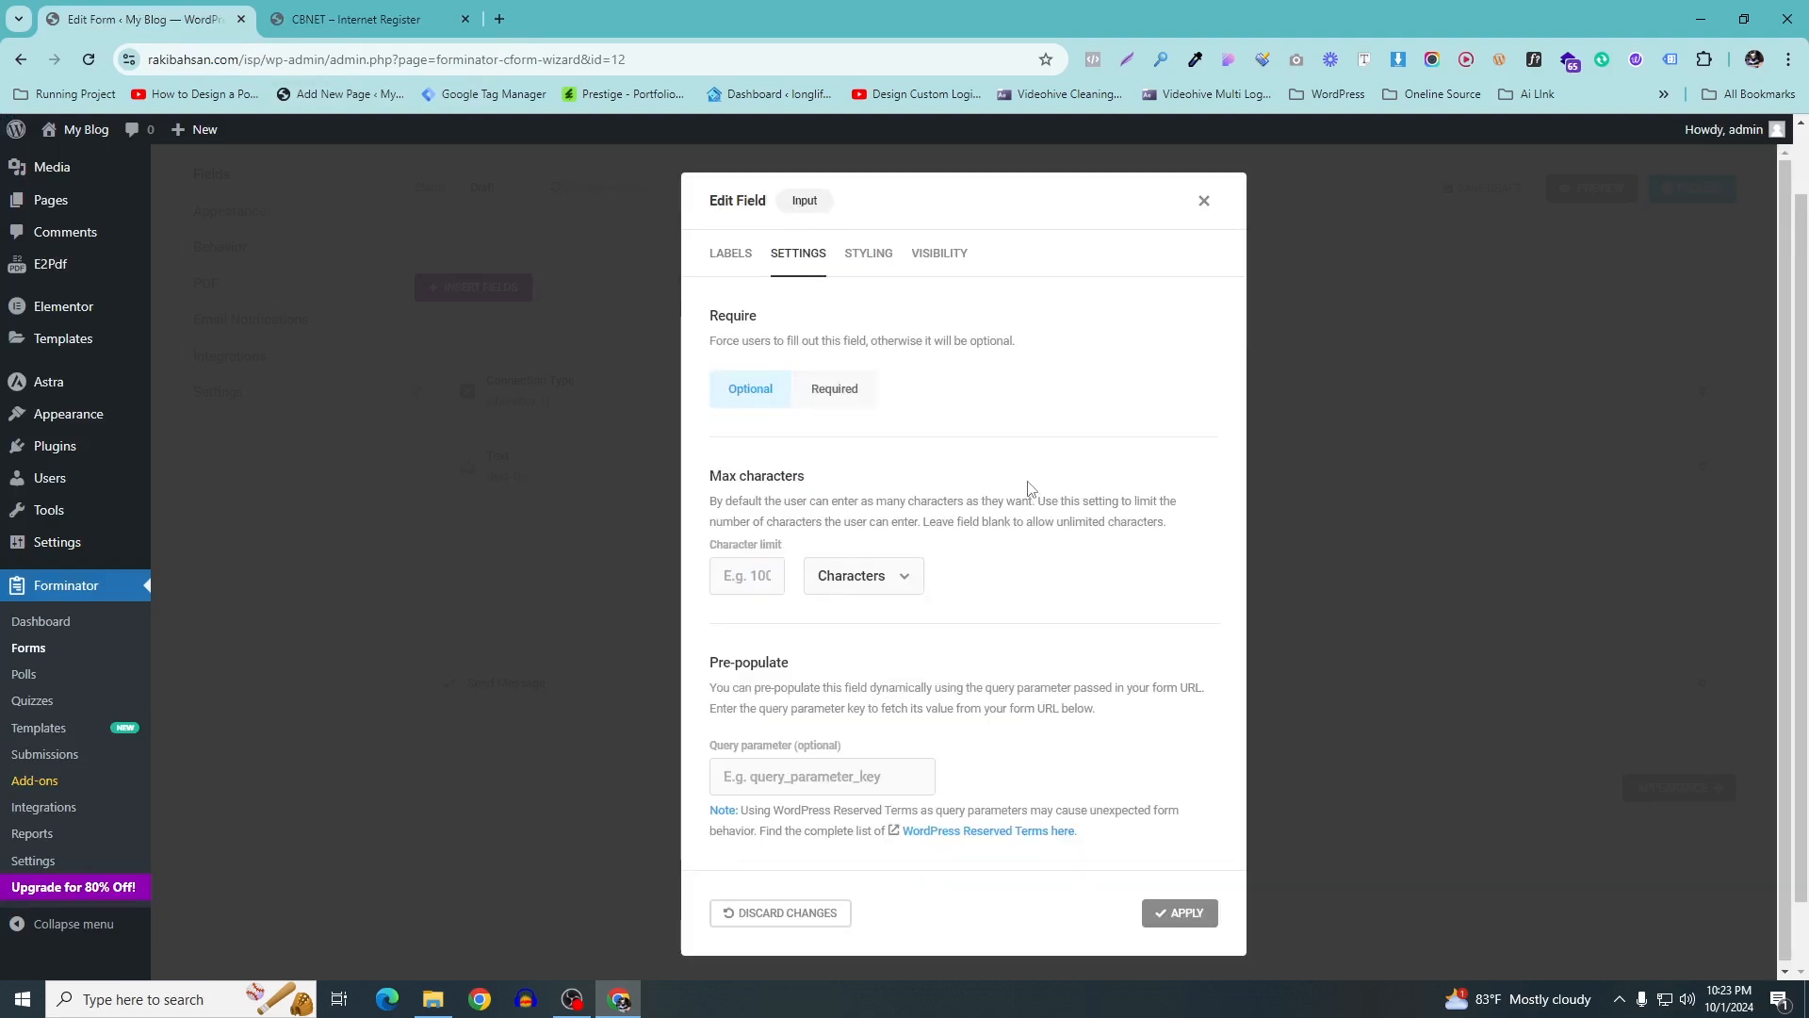
click(869, 253)
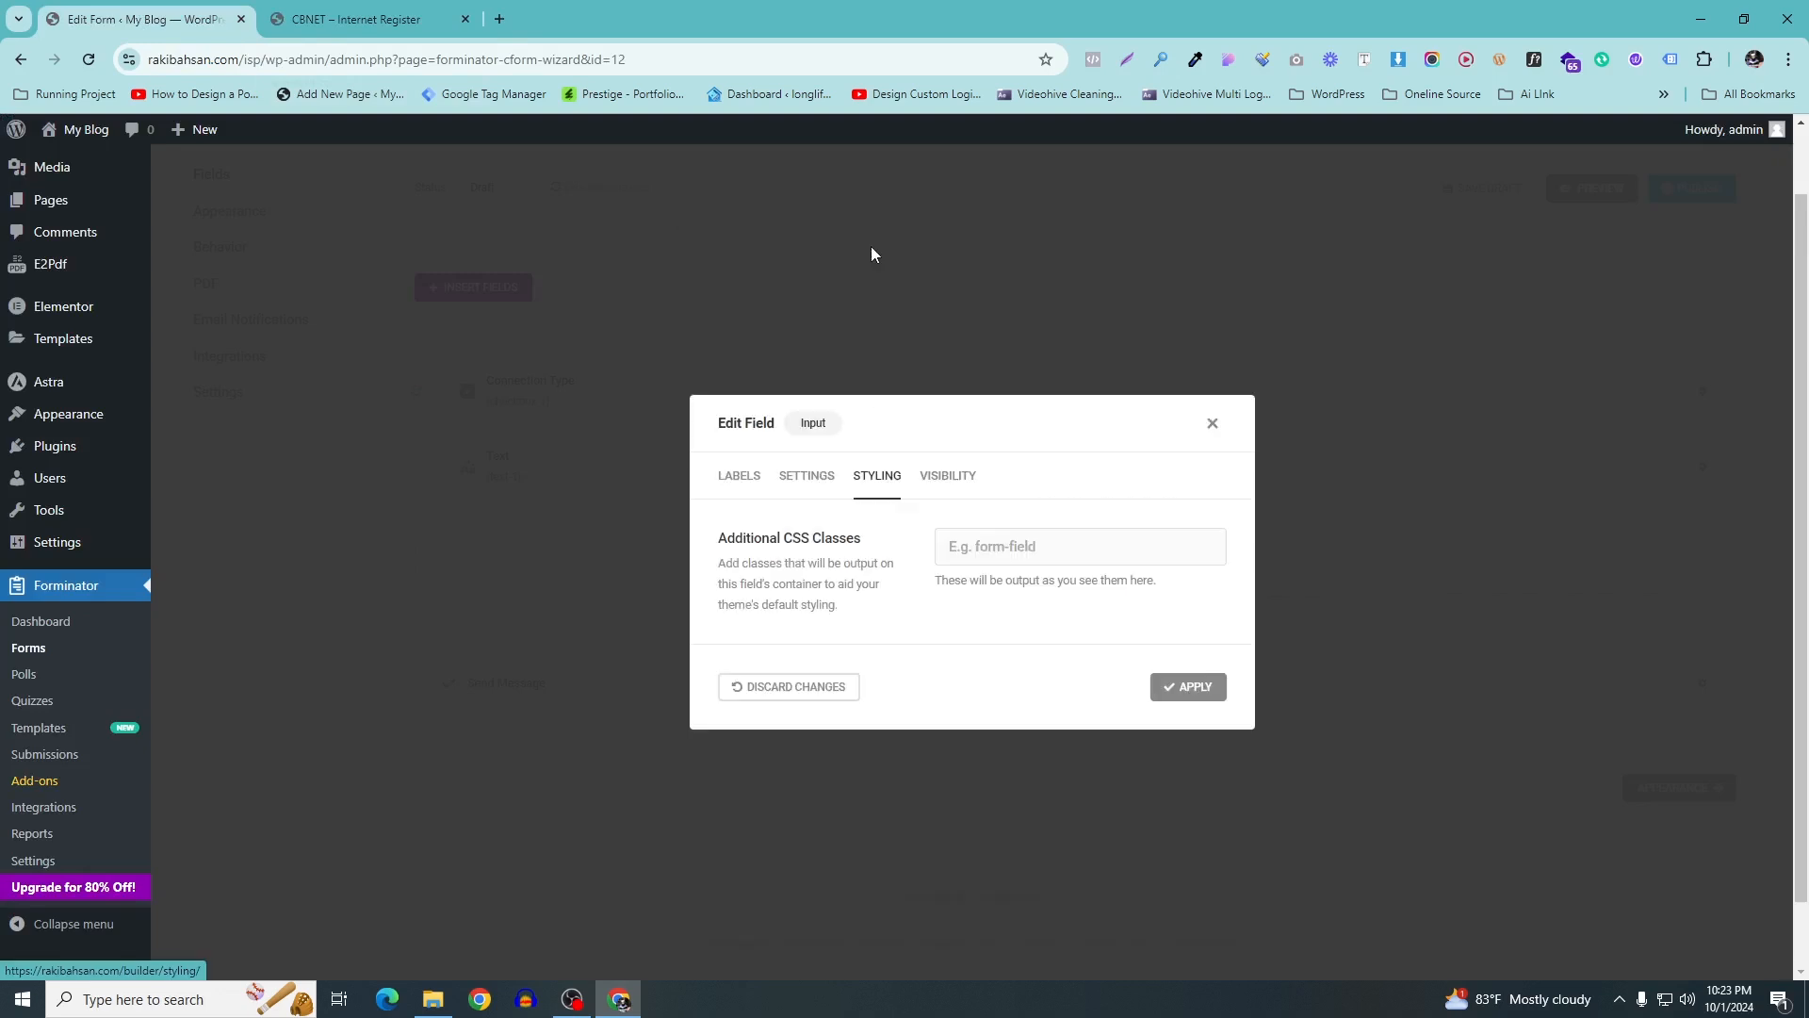
click(948, 476)
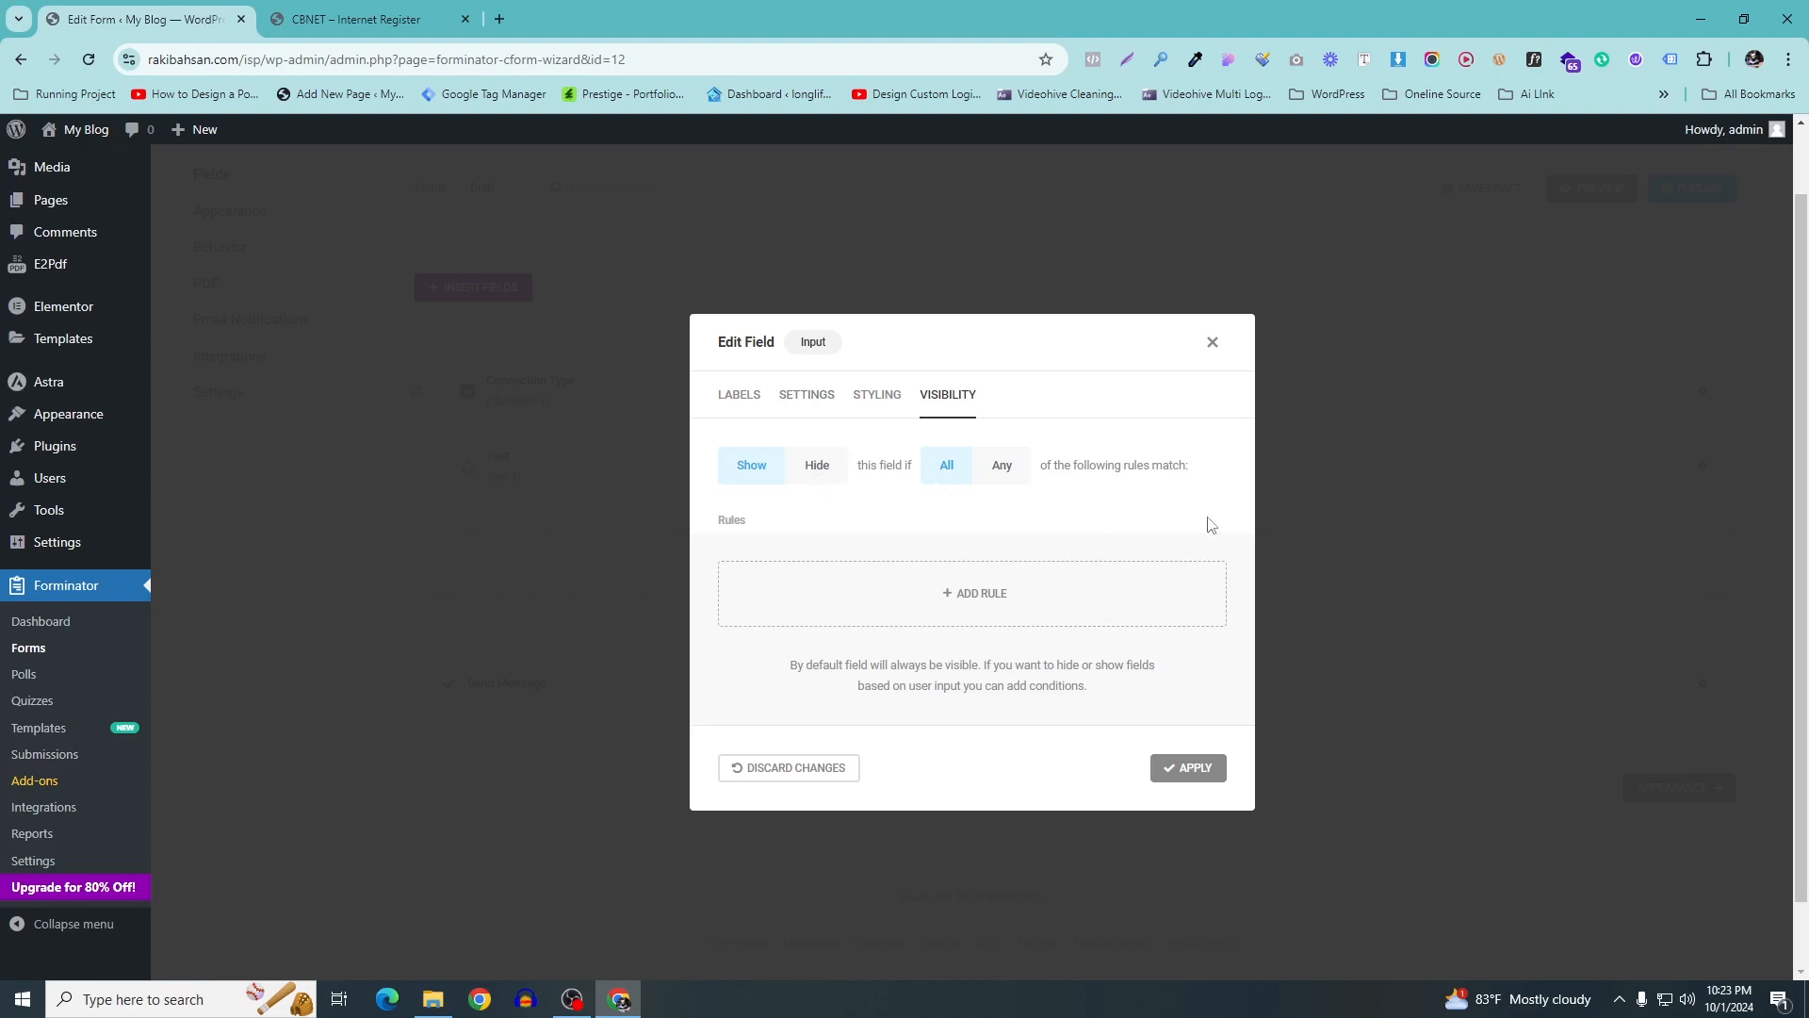
click(808, 394)
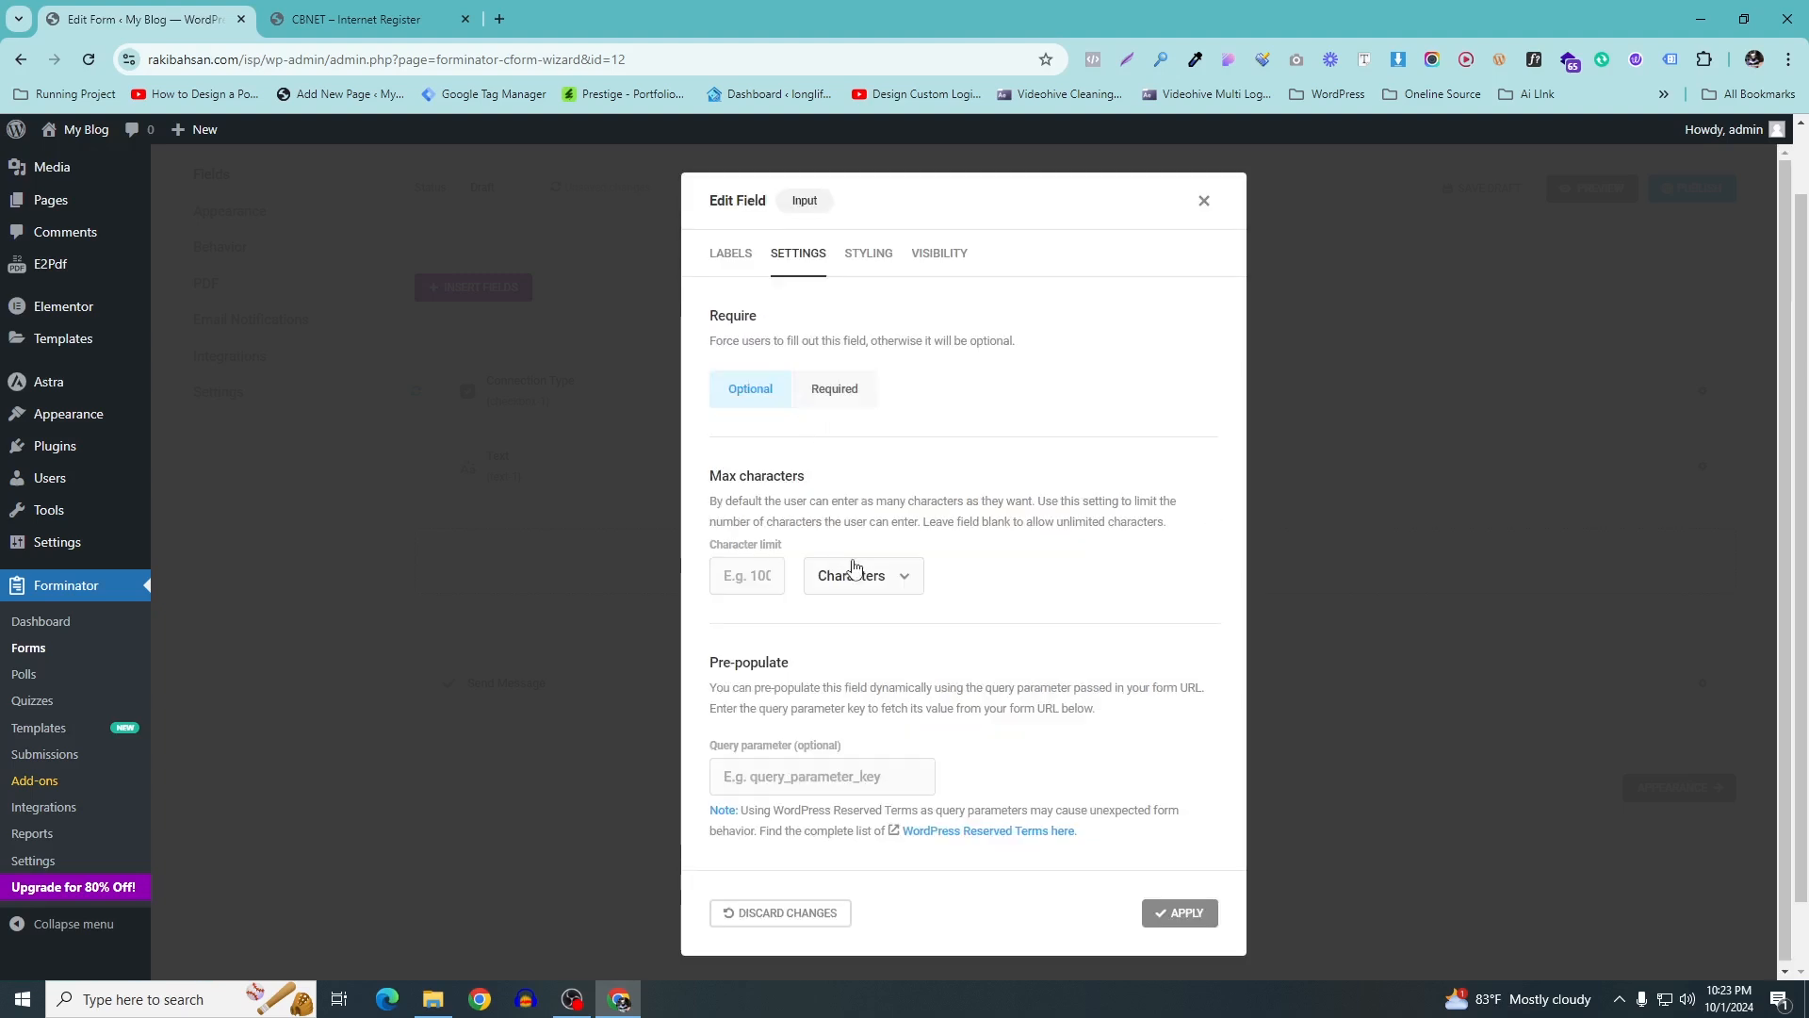
click(891, 586)
click(1001, 591)
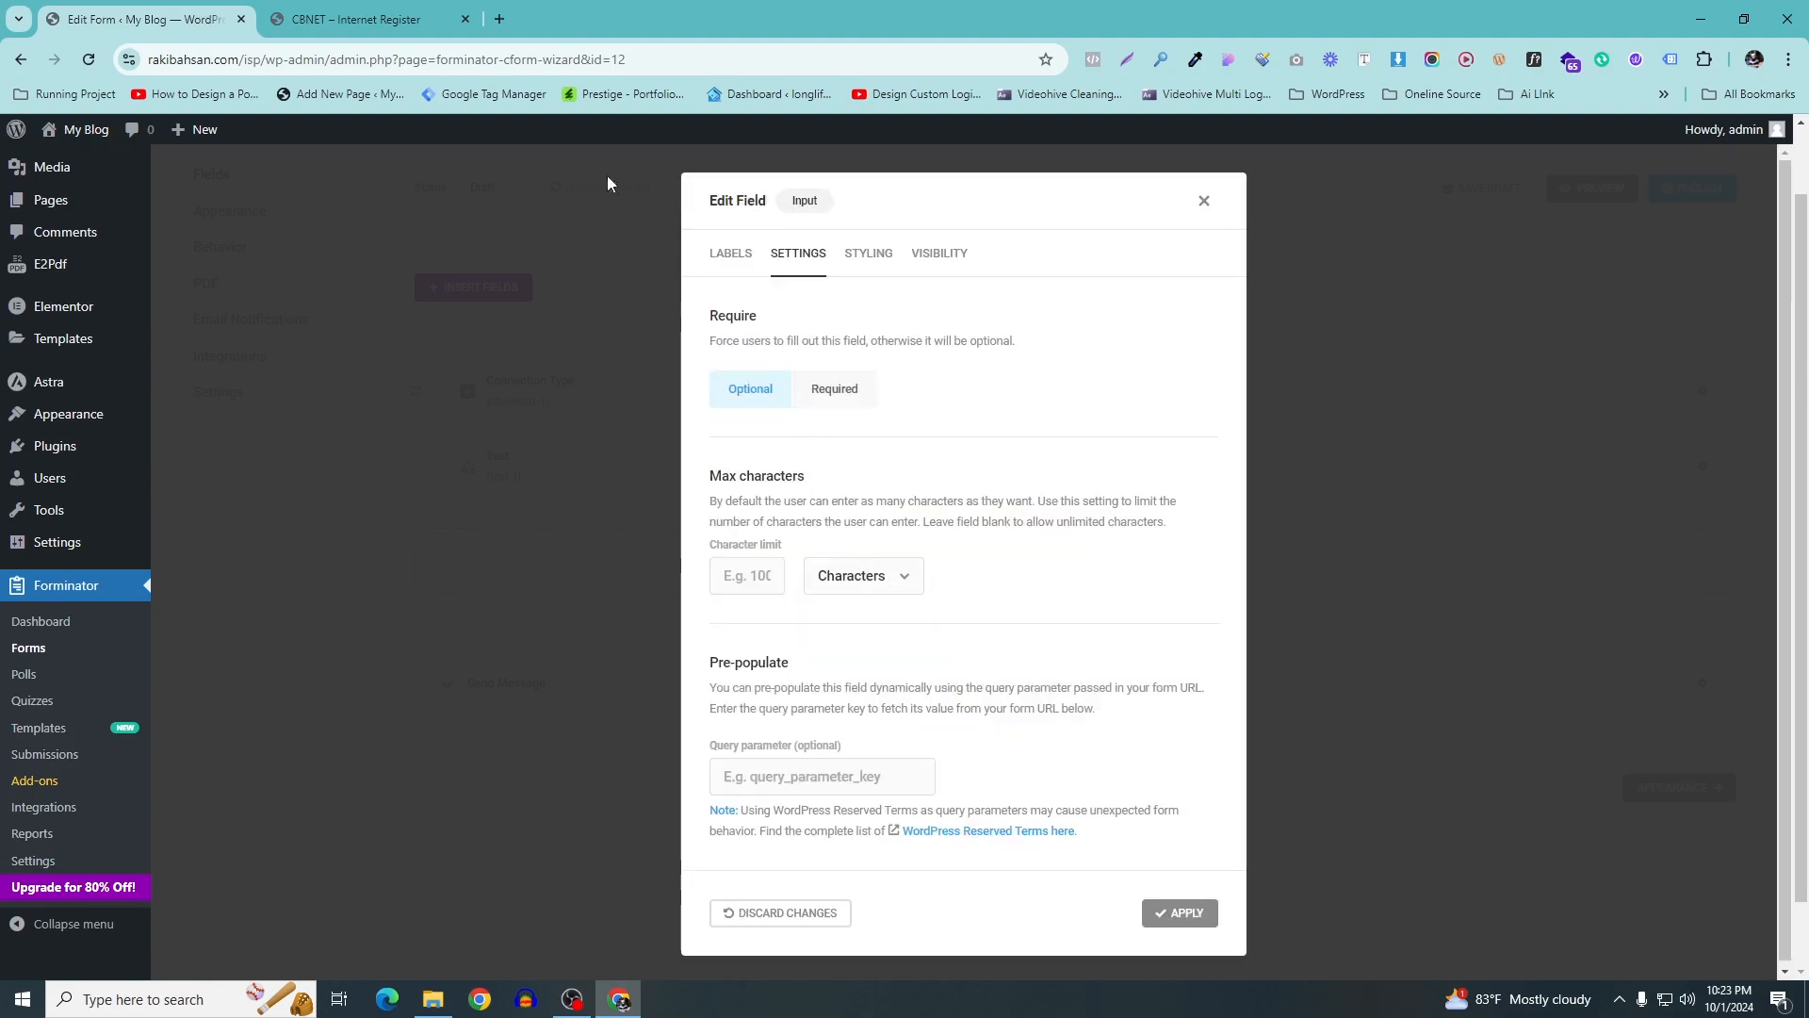
click(741, 265)
click(1203, 758)
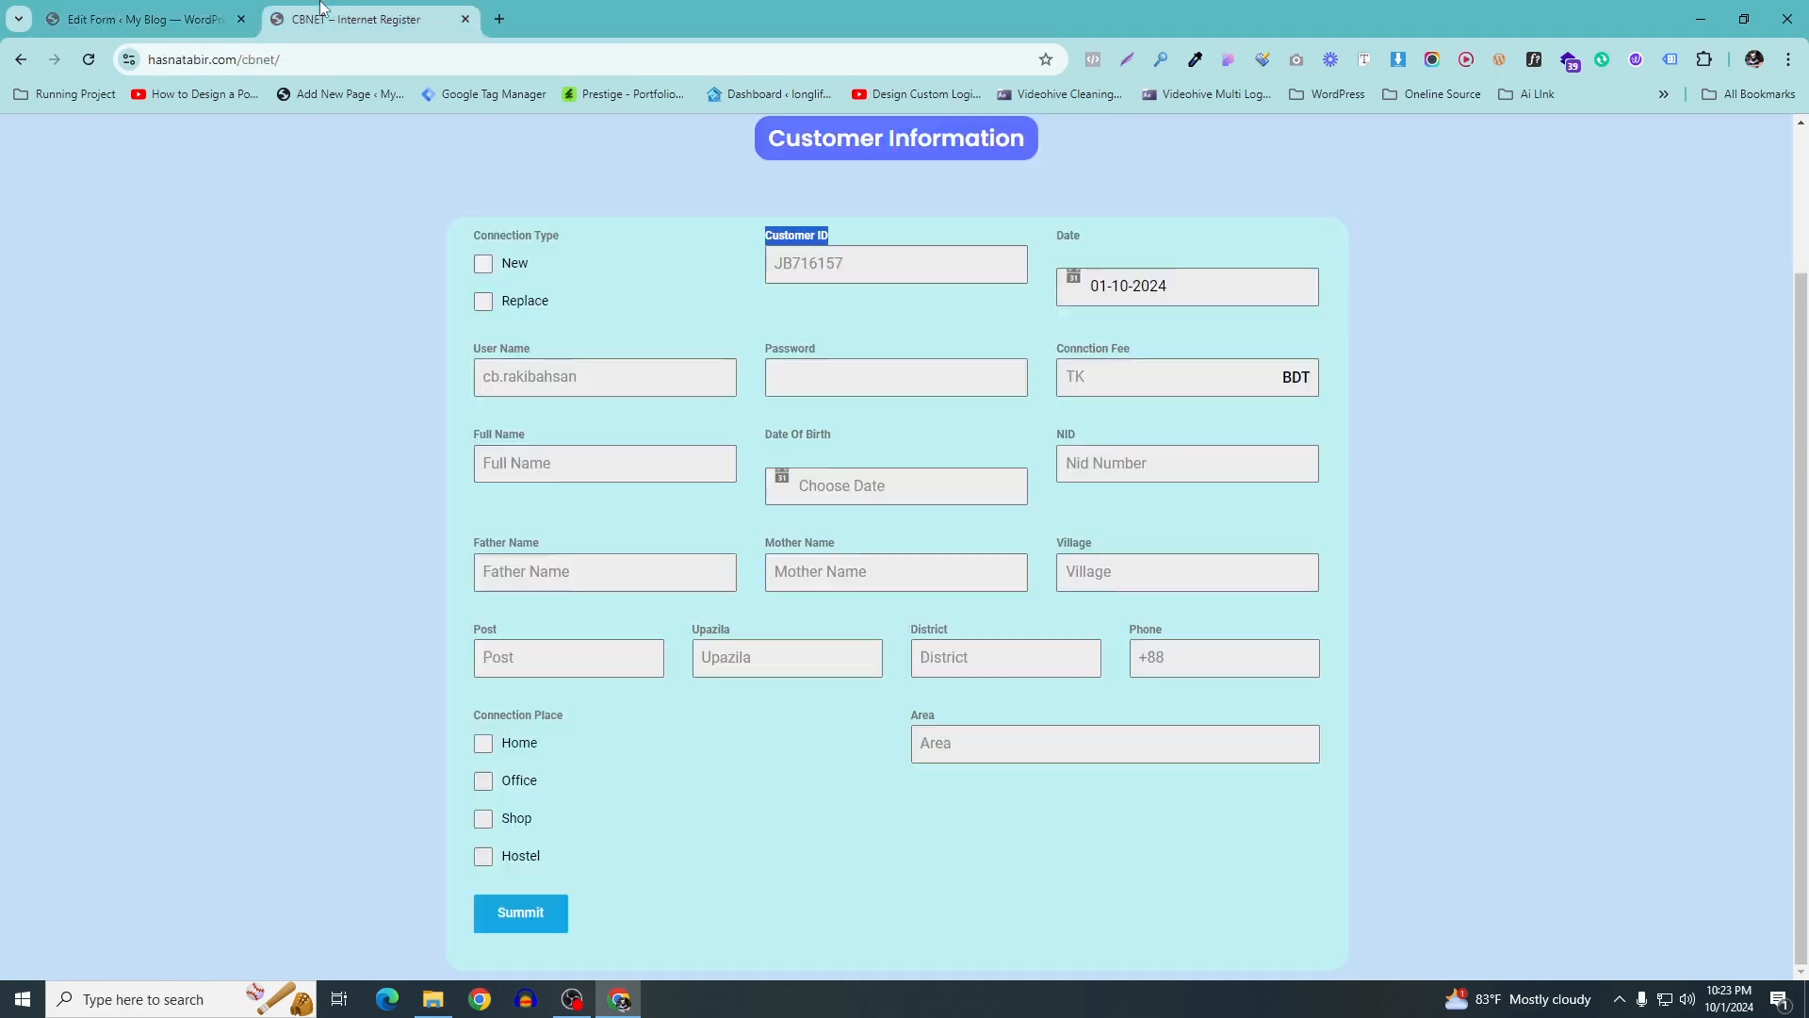
Insert a Datepicker field shown as dropdowns with the m/d/Y format
click(356, 19)
click(1113, 251)
drag(1096, 248, 1053, 238)
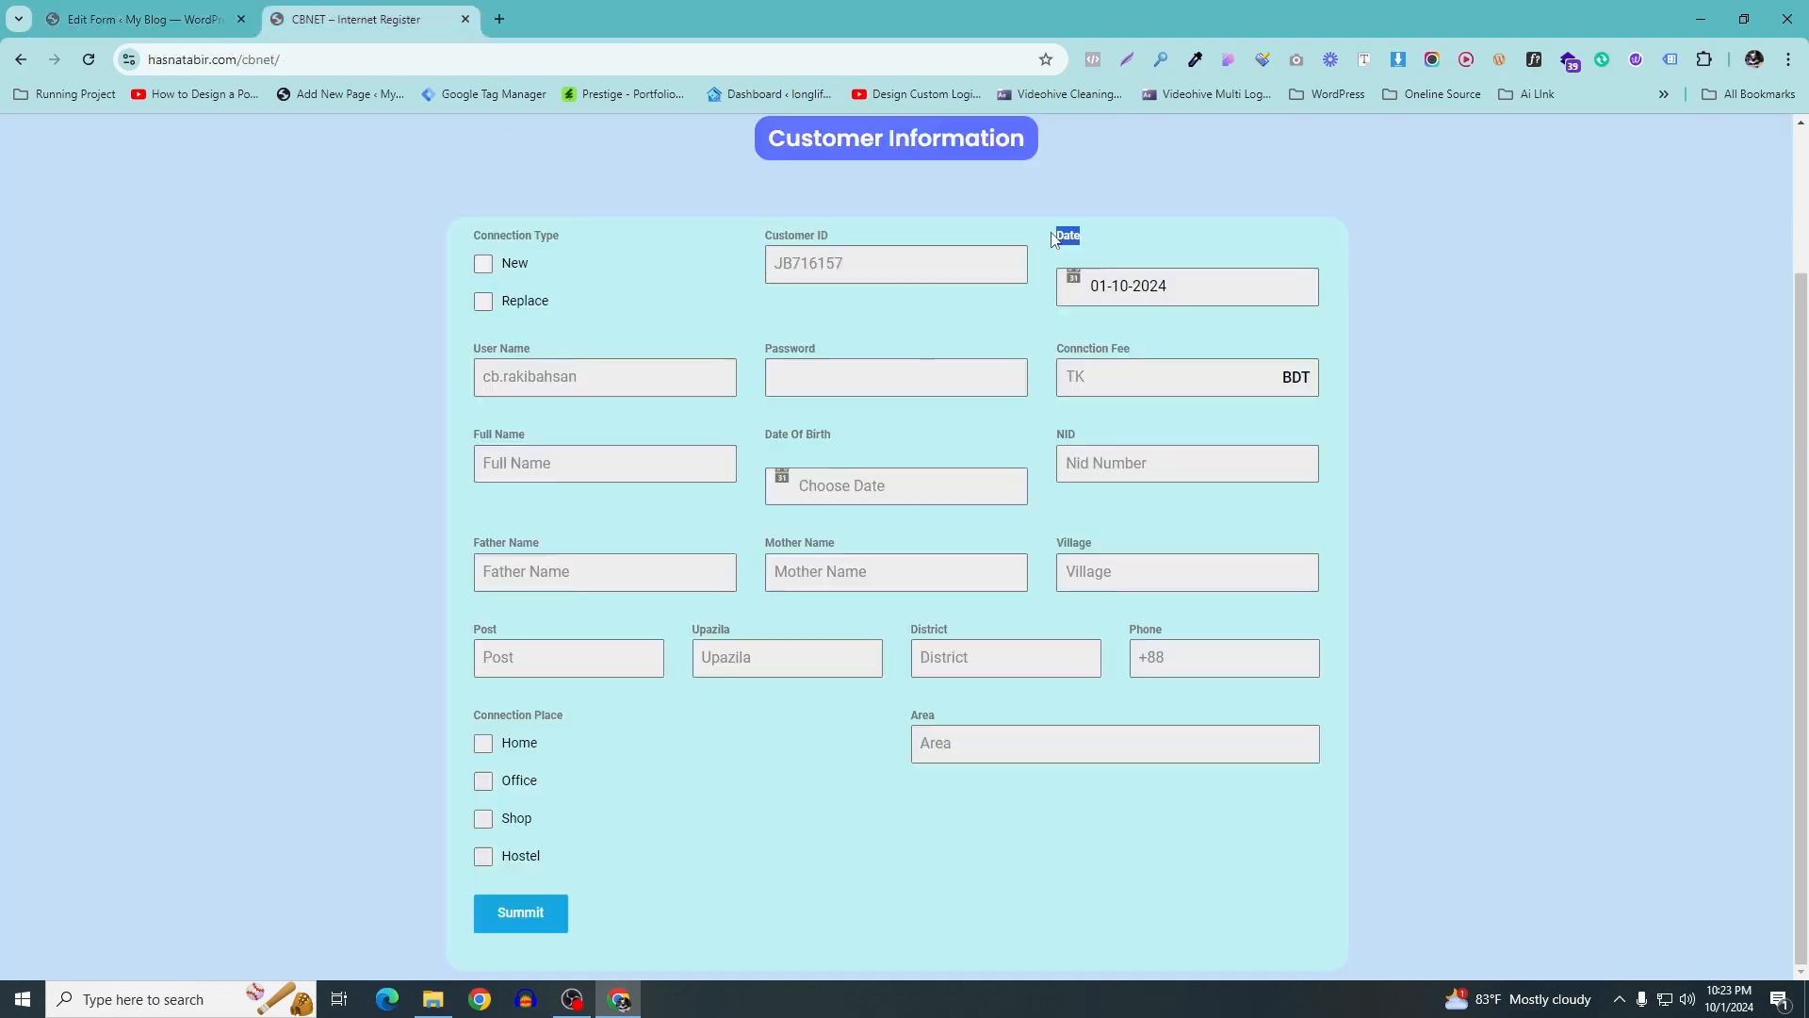
click(142, 19)
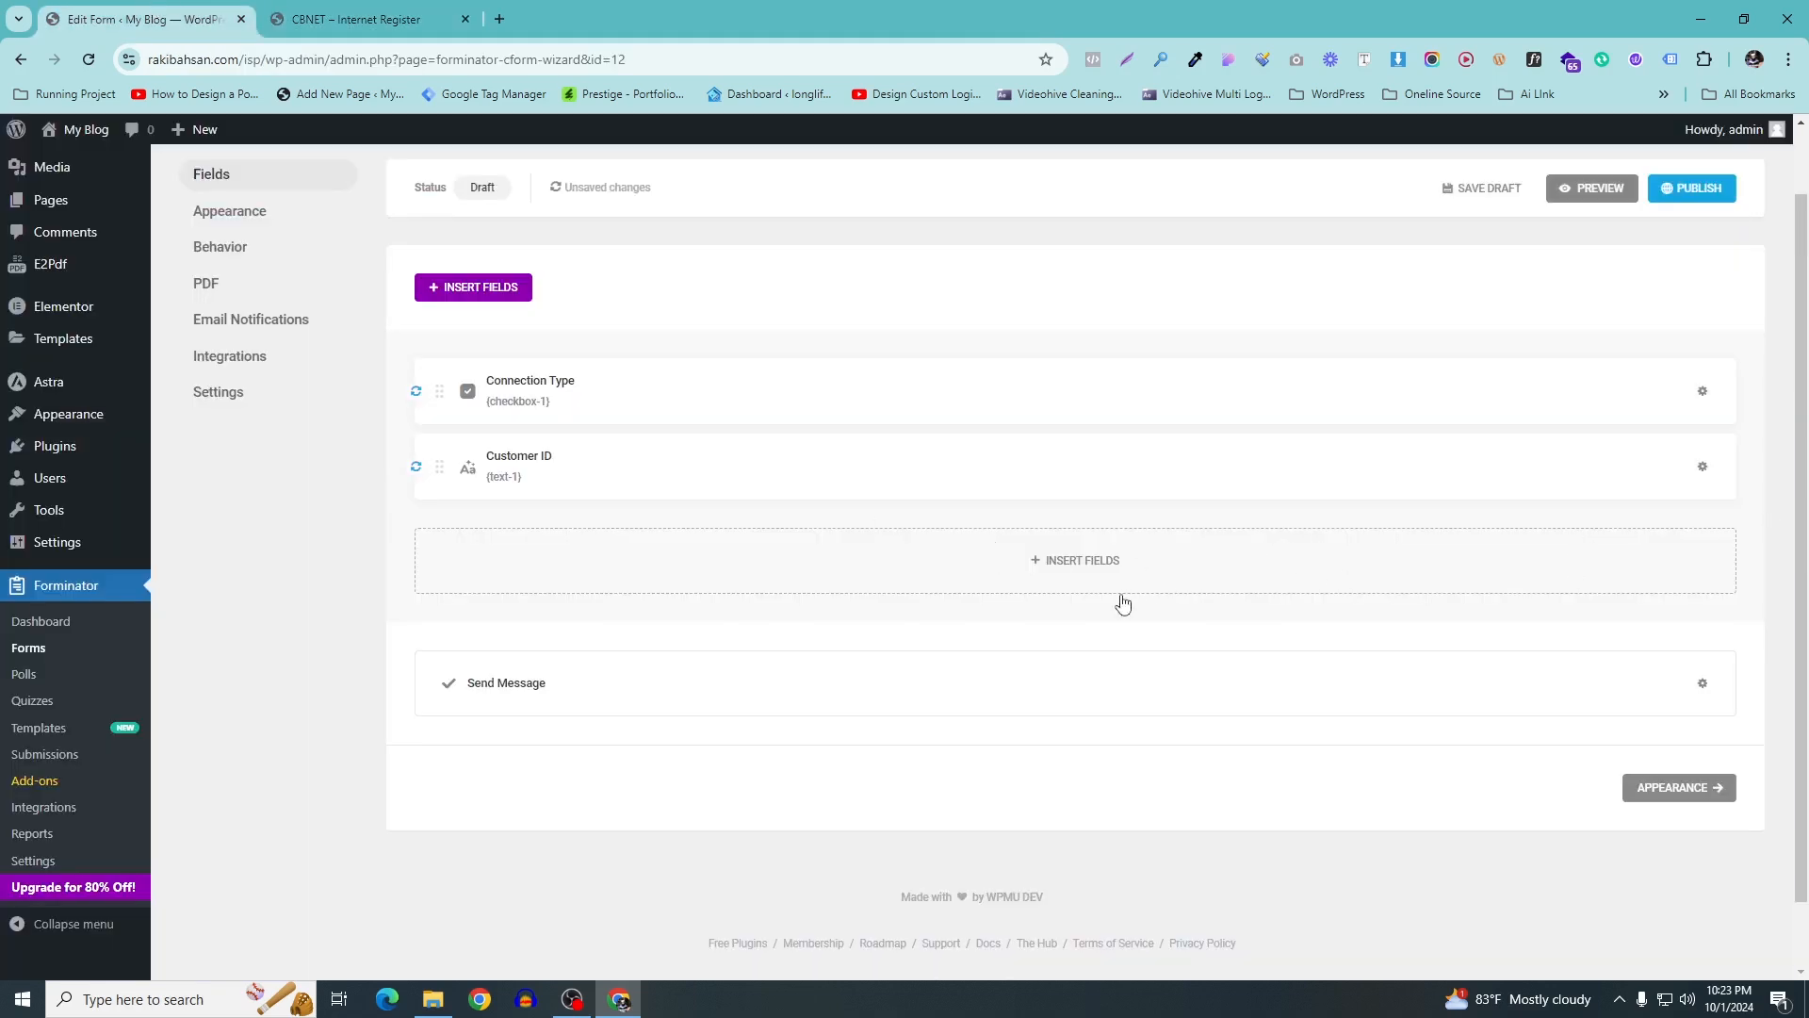
click(1098, 568)
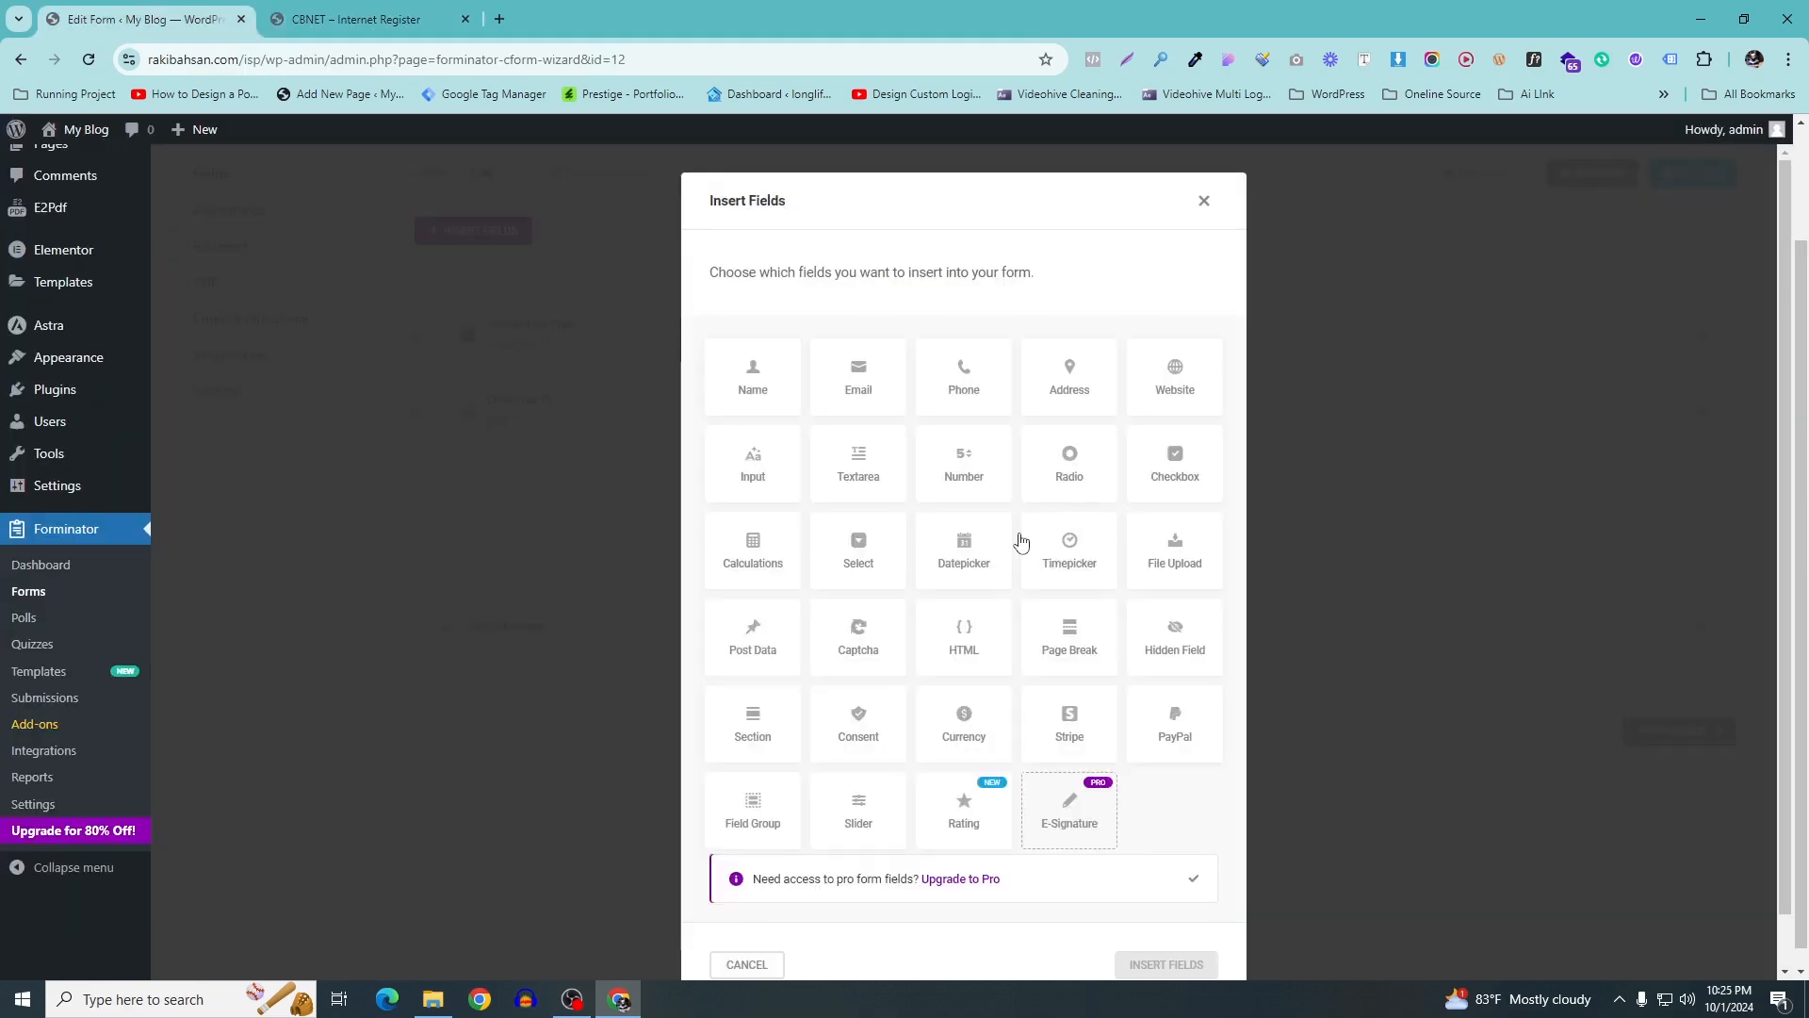
click(969, 561)
click(1198, 965)
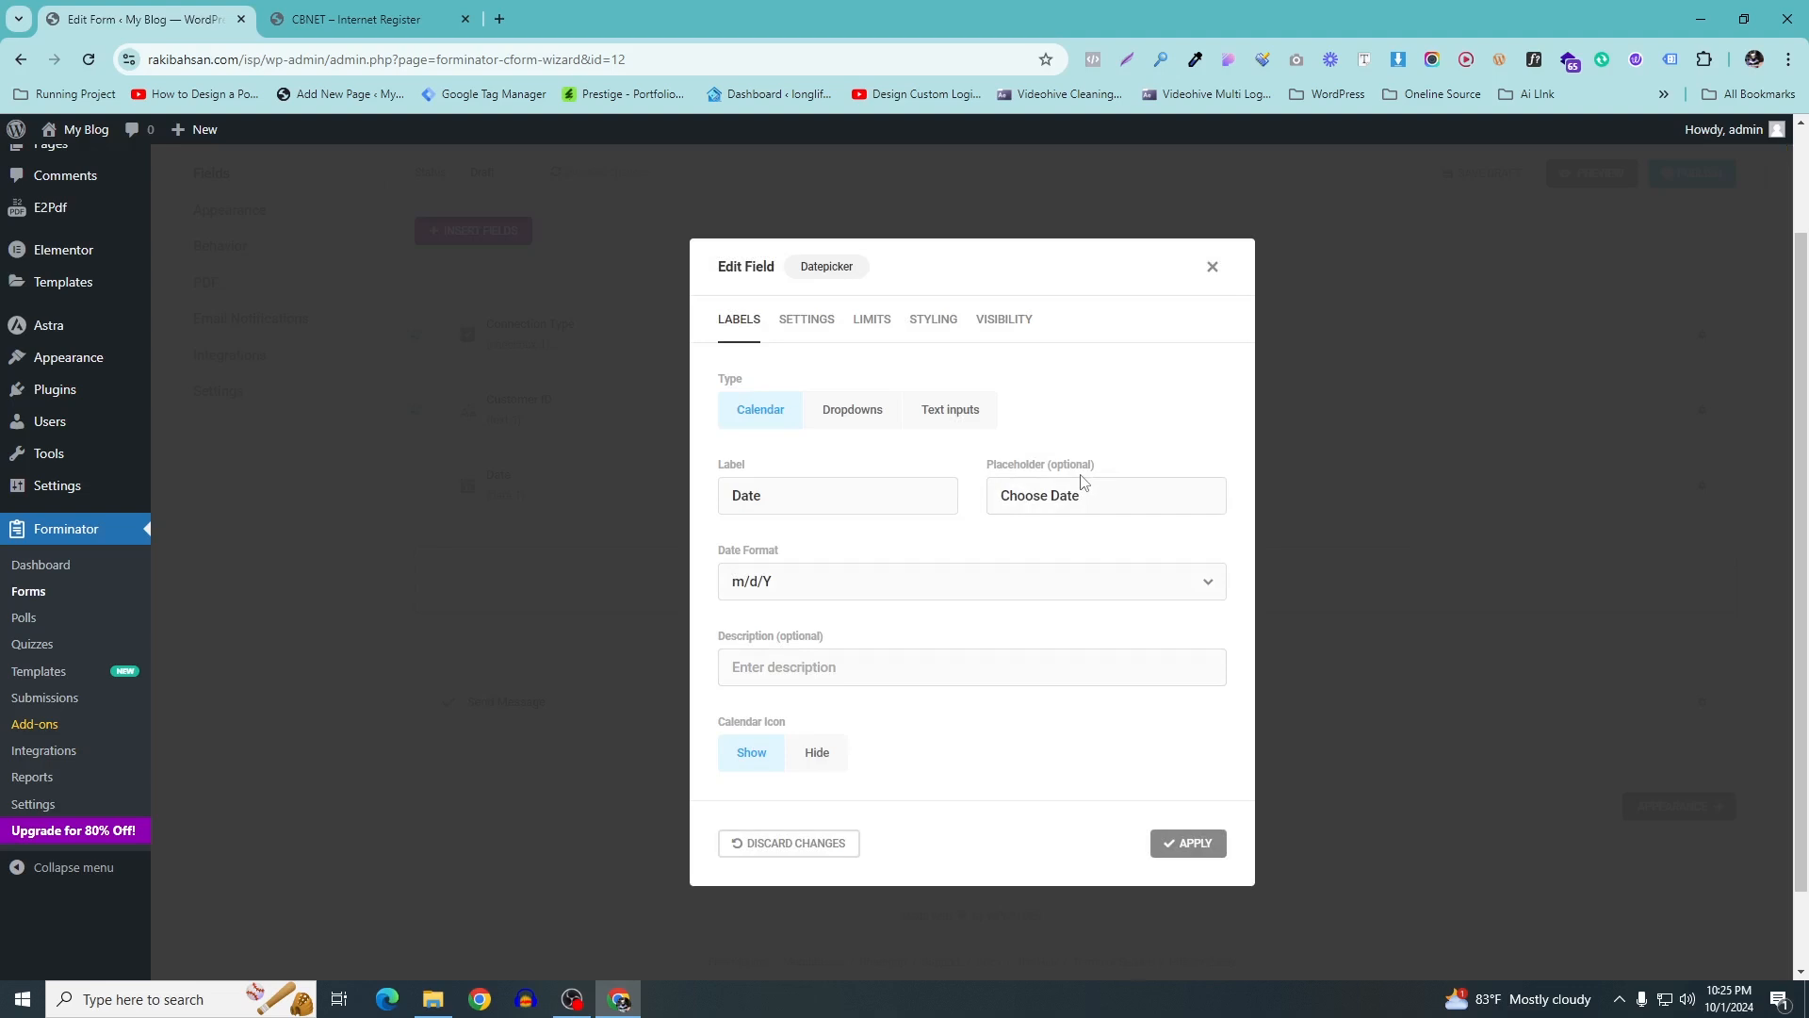
click(852, 410)
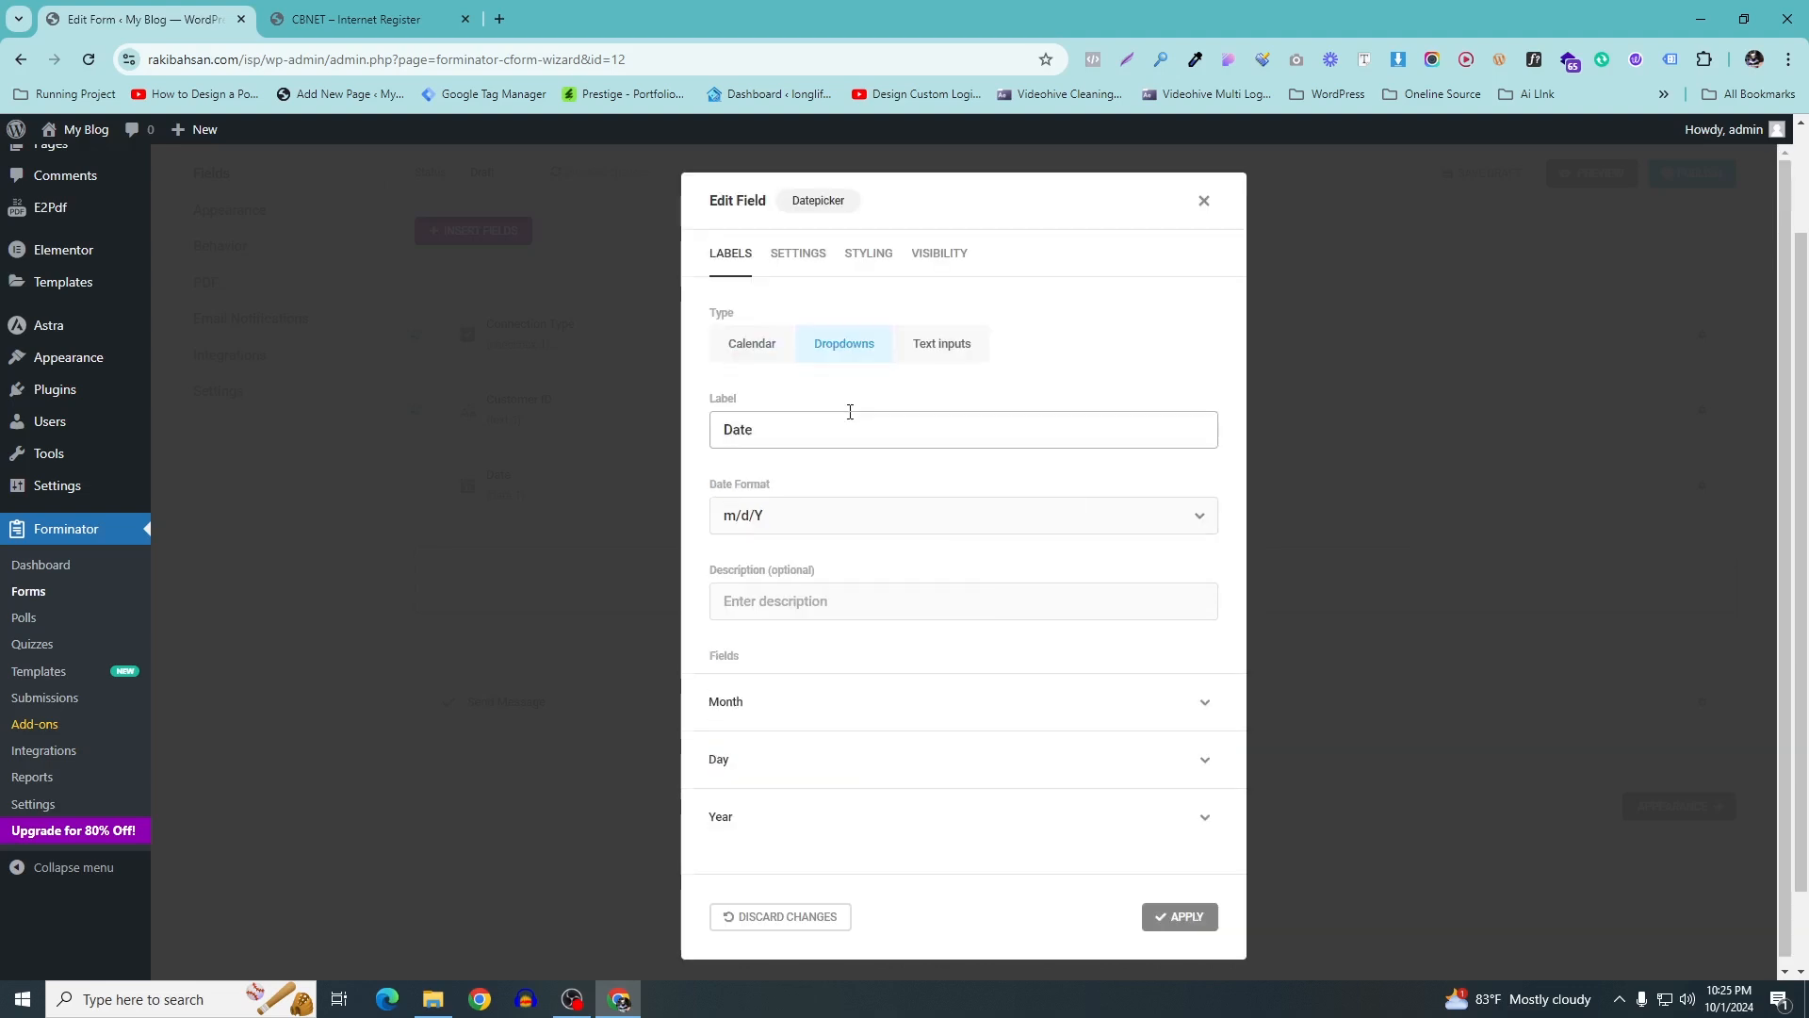
click(858, 518)
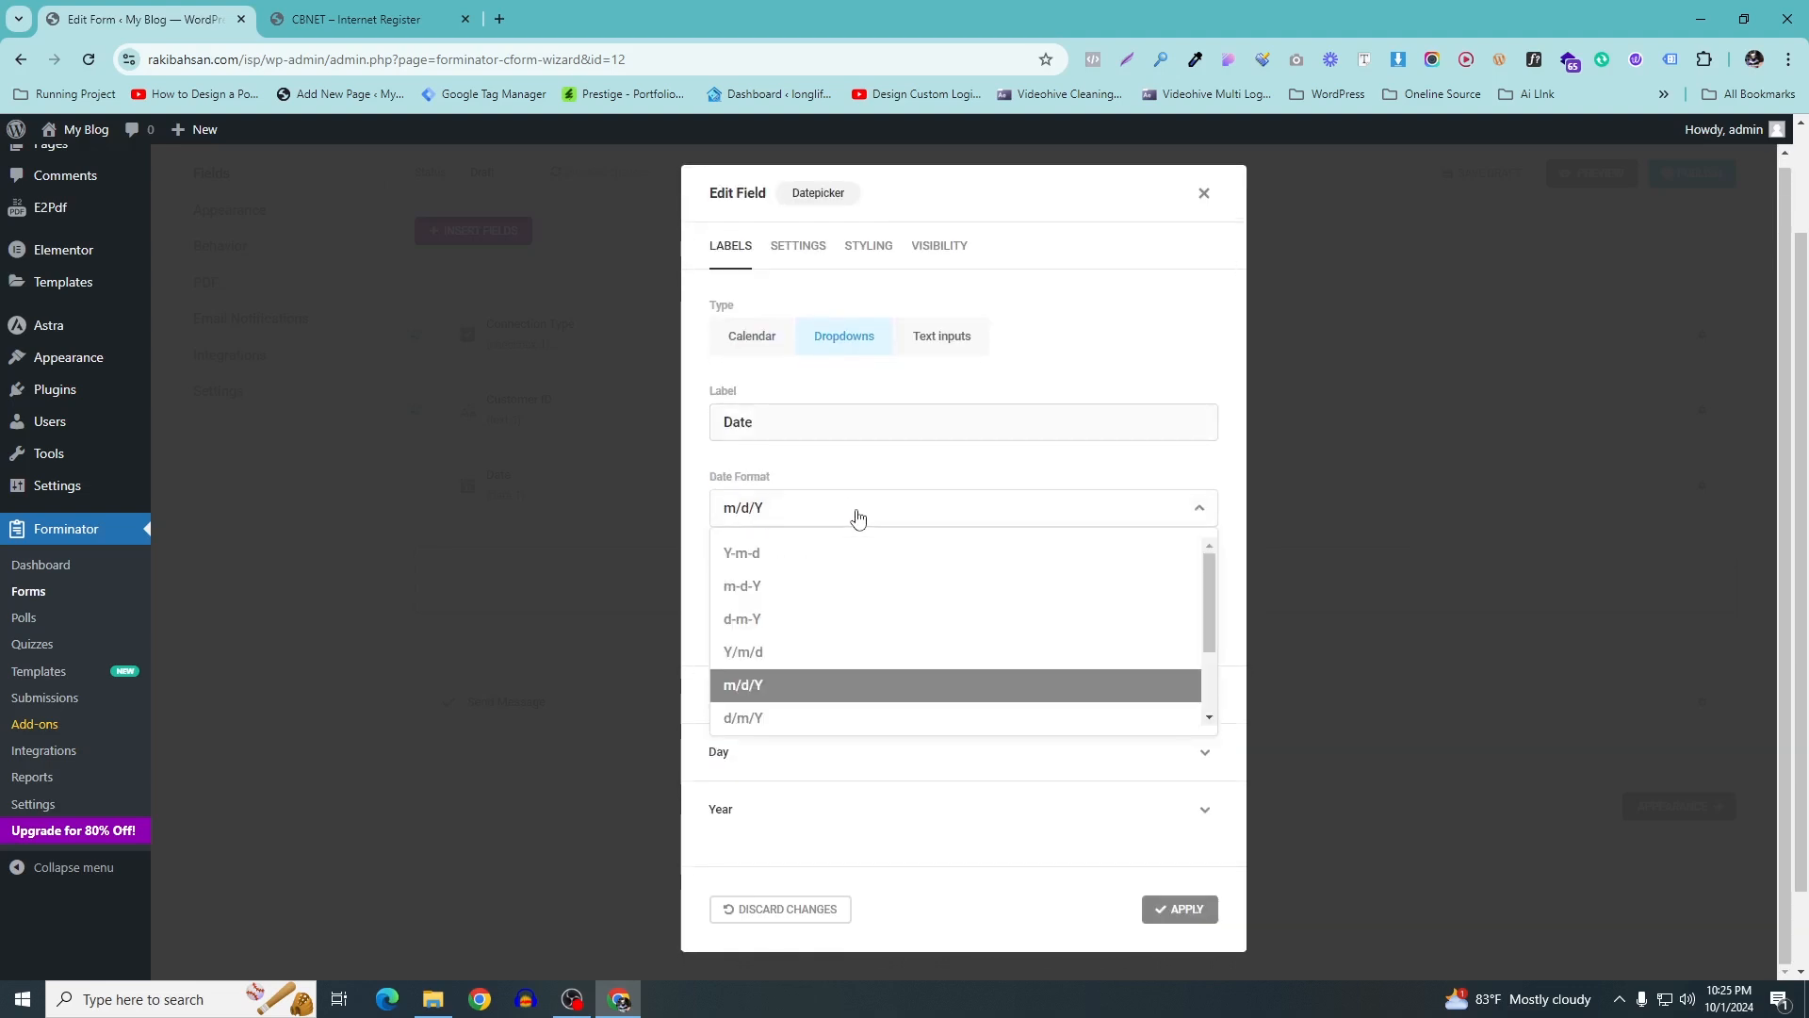
click(906, 468)
click(872, 600)
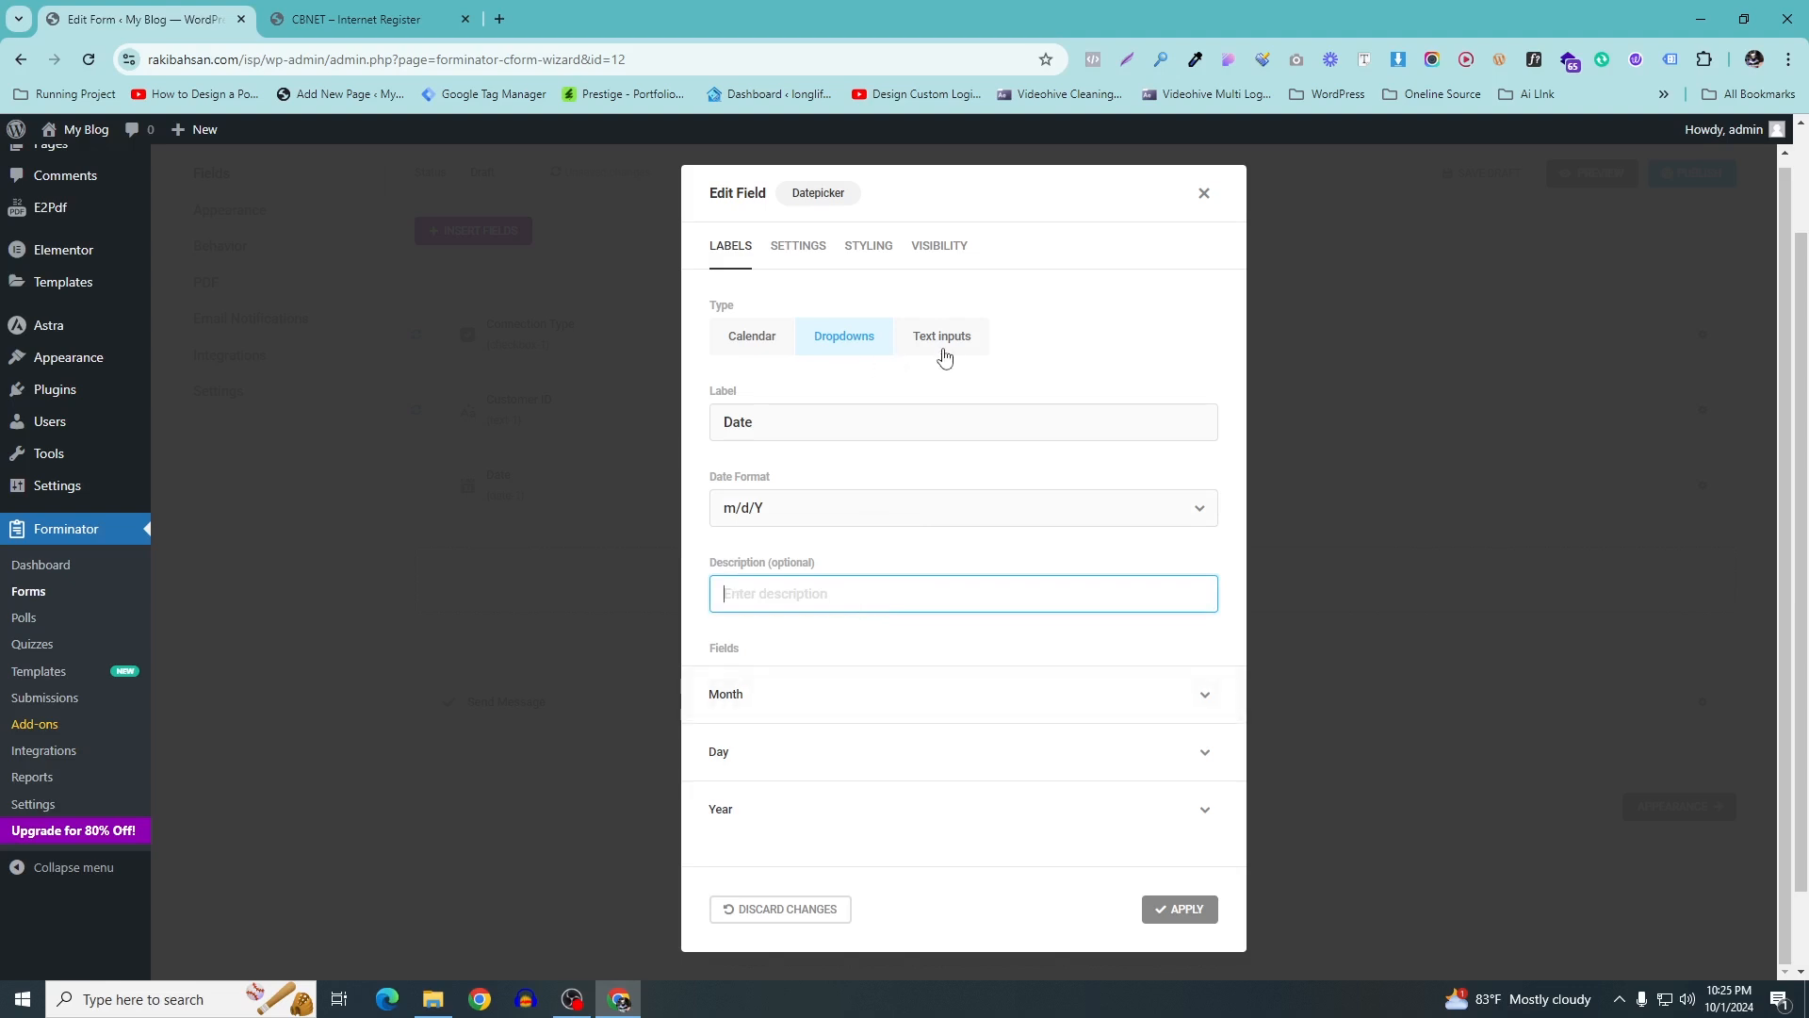
Set the date field's Default Date to Today and apply it
click(800, 257)
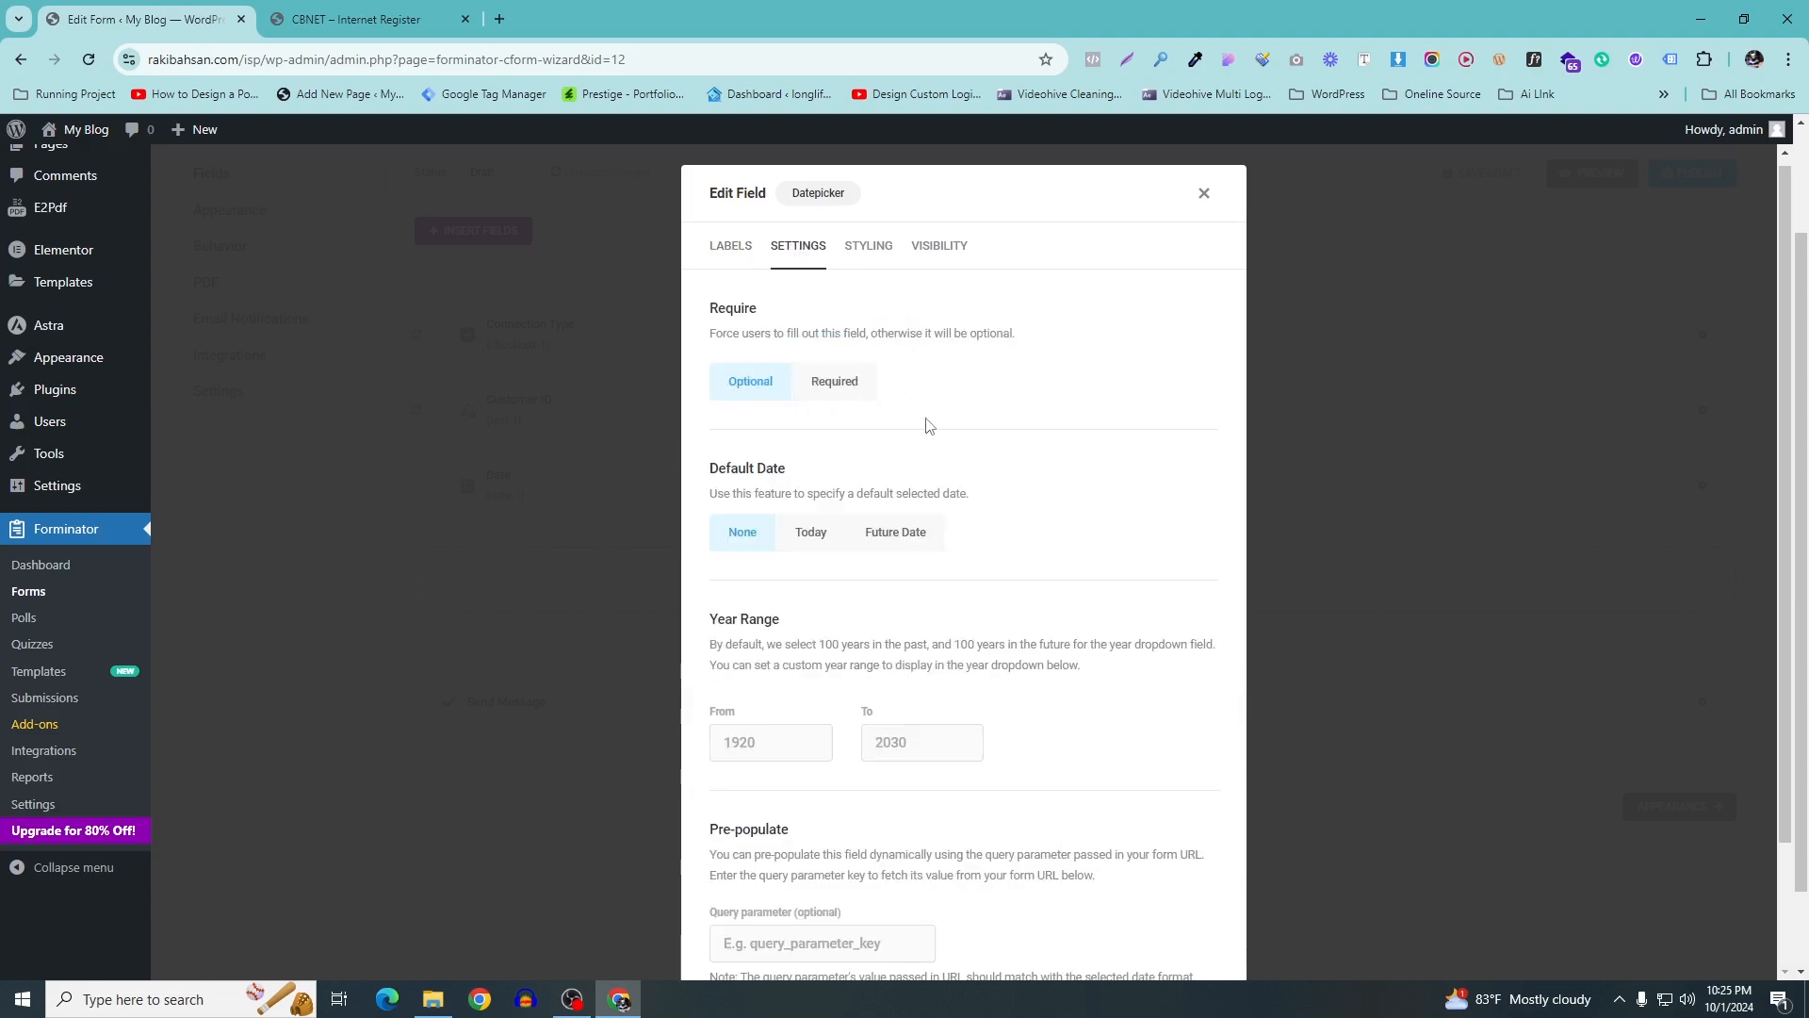
drag(721, 469, 812, 477)
click(809, 539)
click(397, 28)
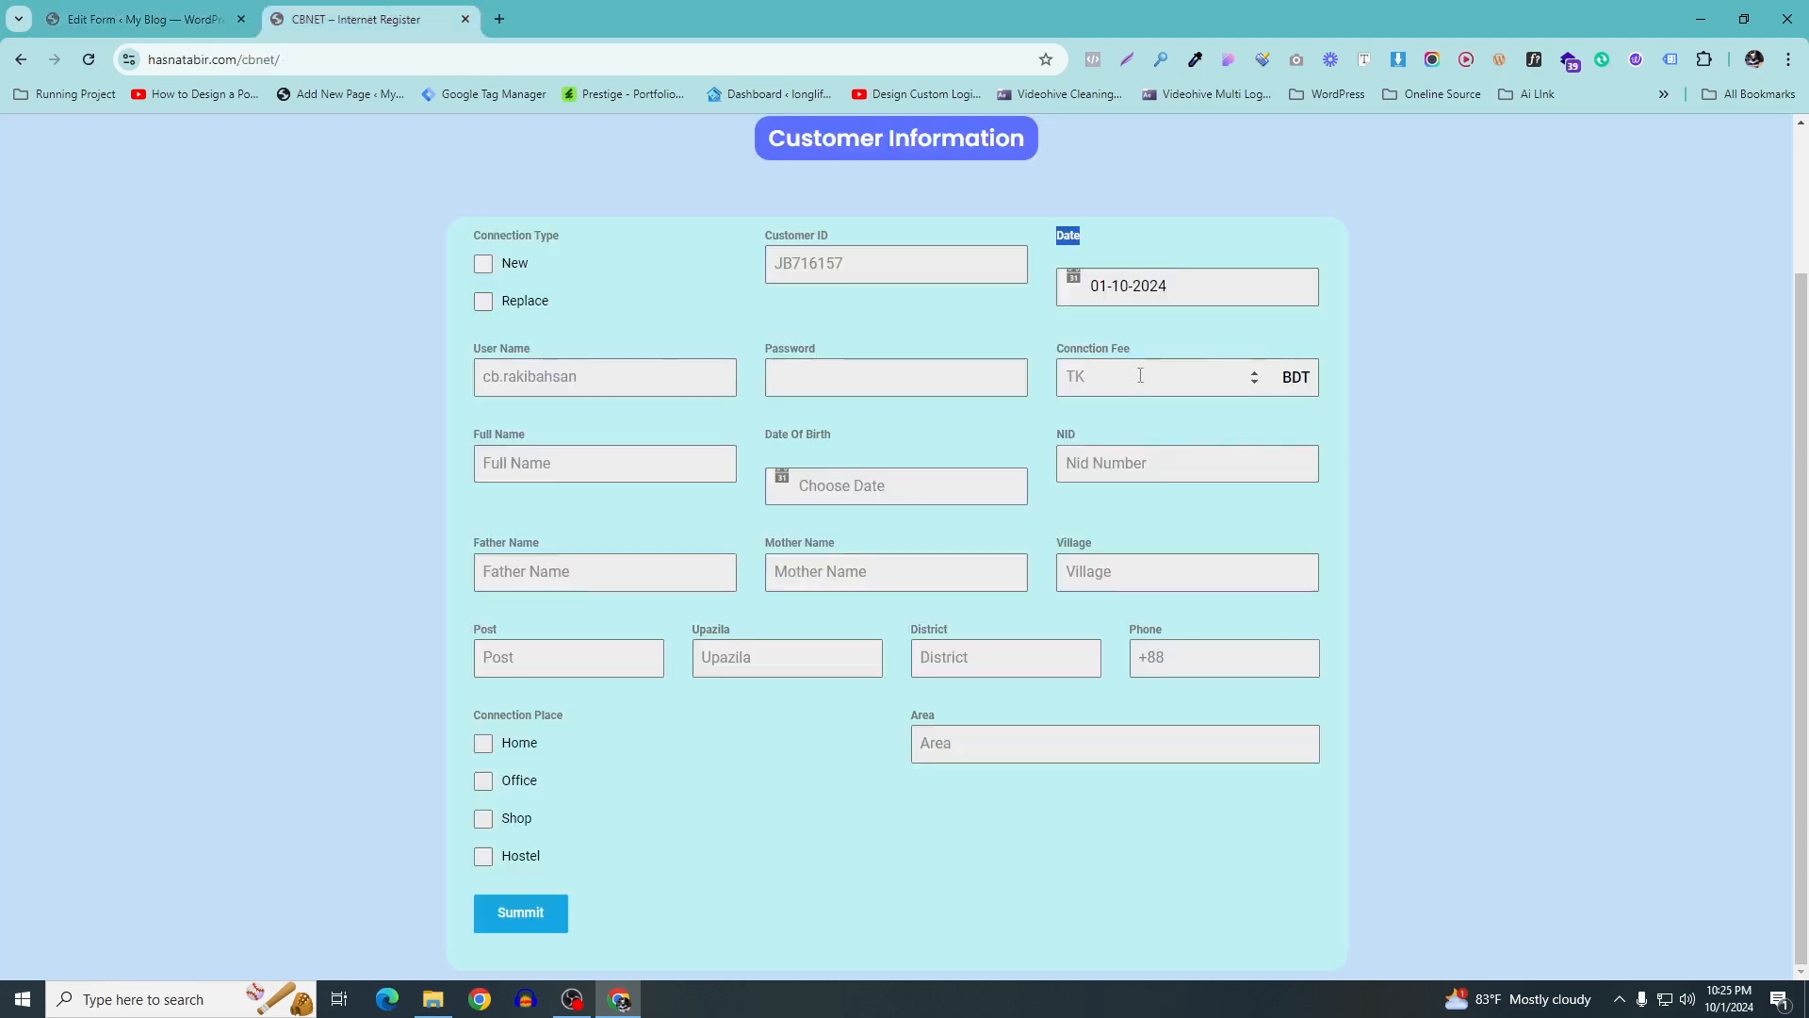
click(141, 19)
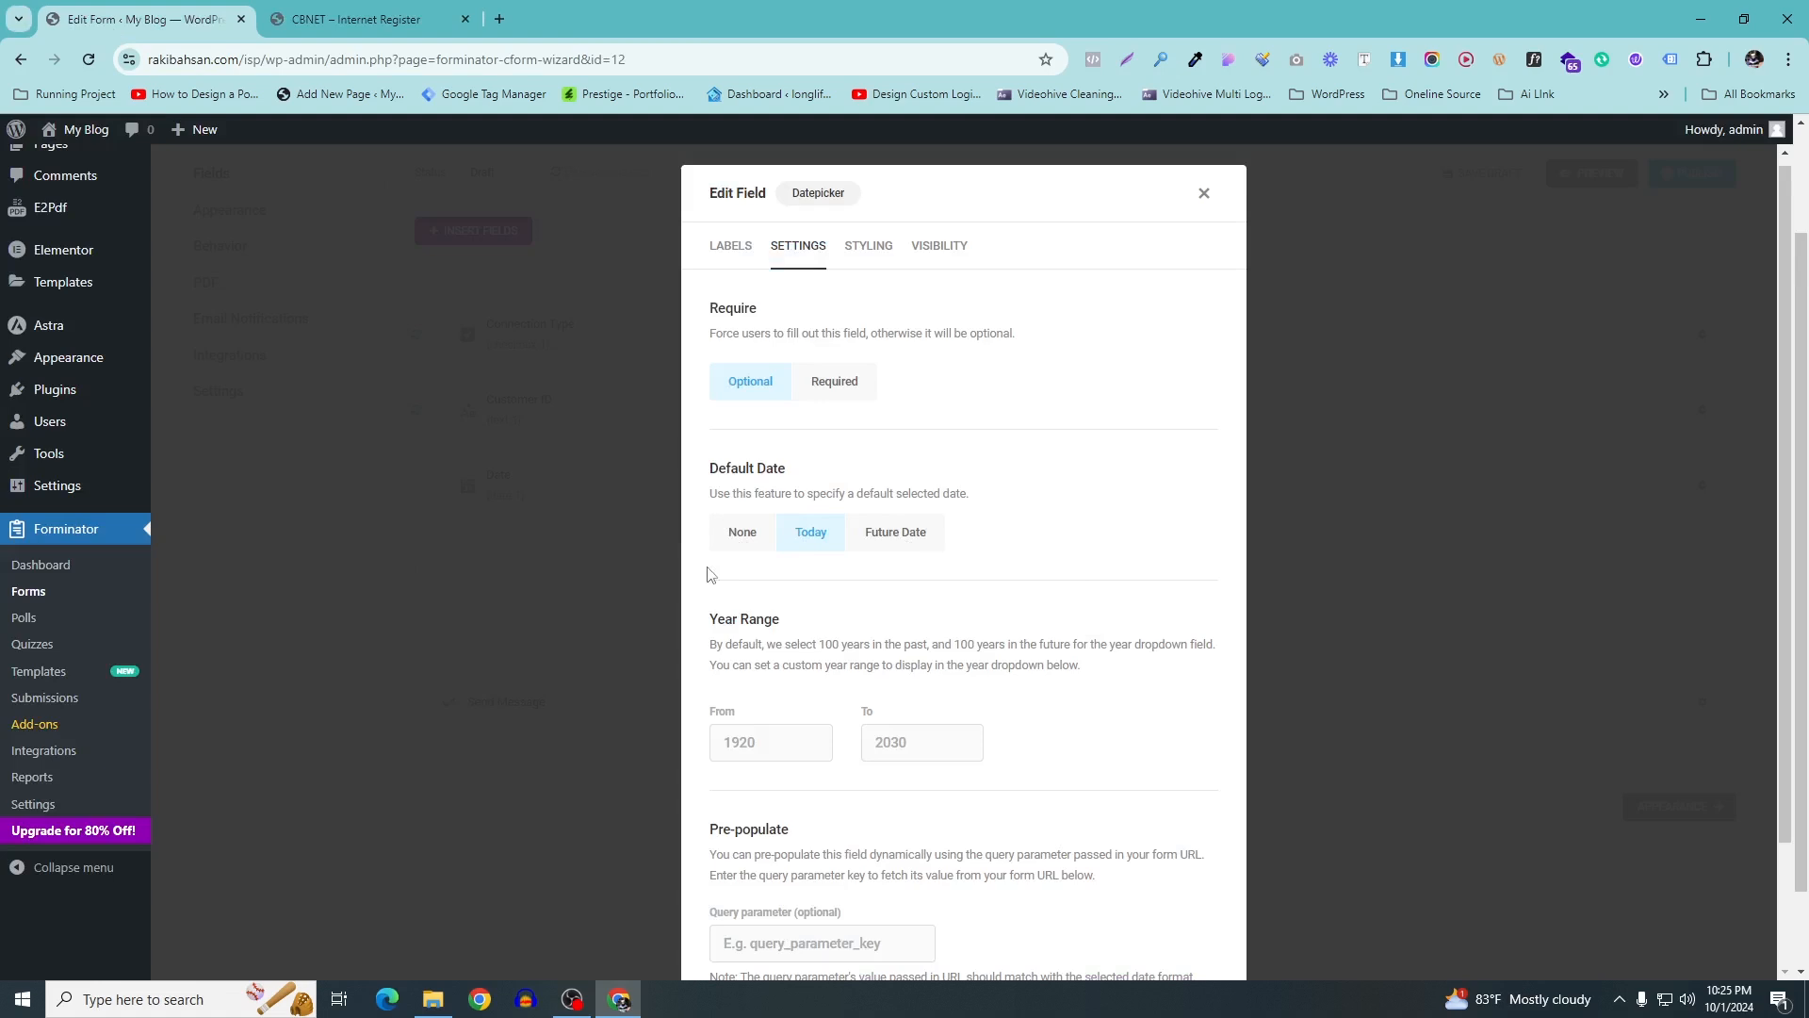
scroll(1020, 669, down, 2)
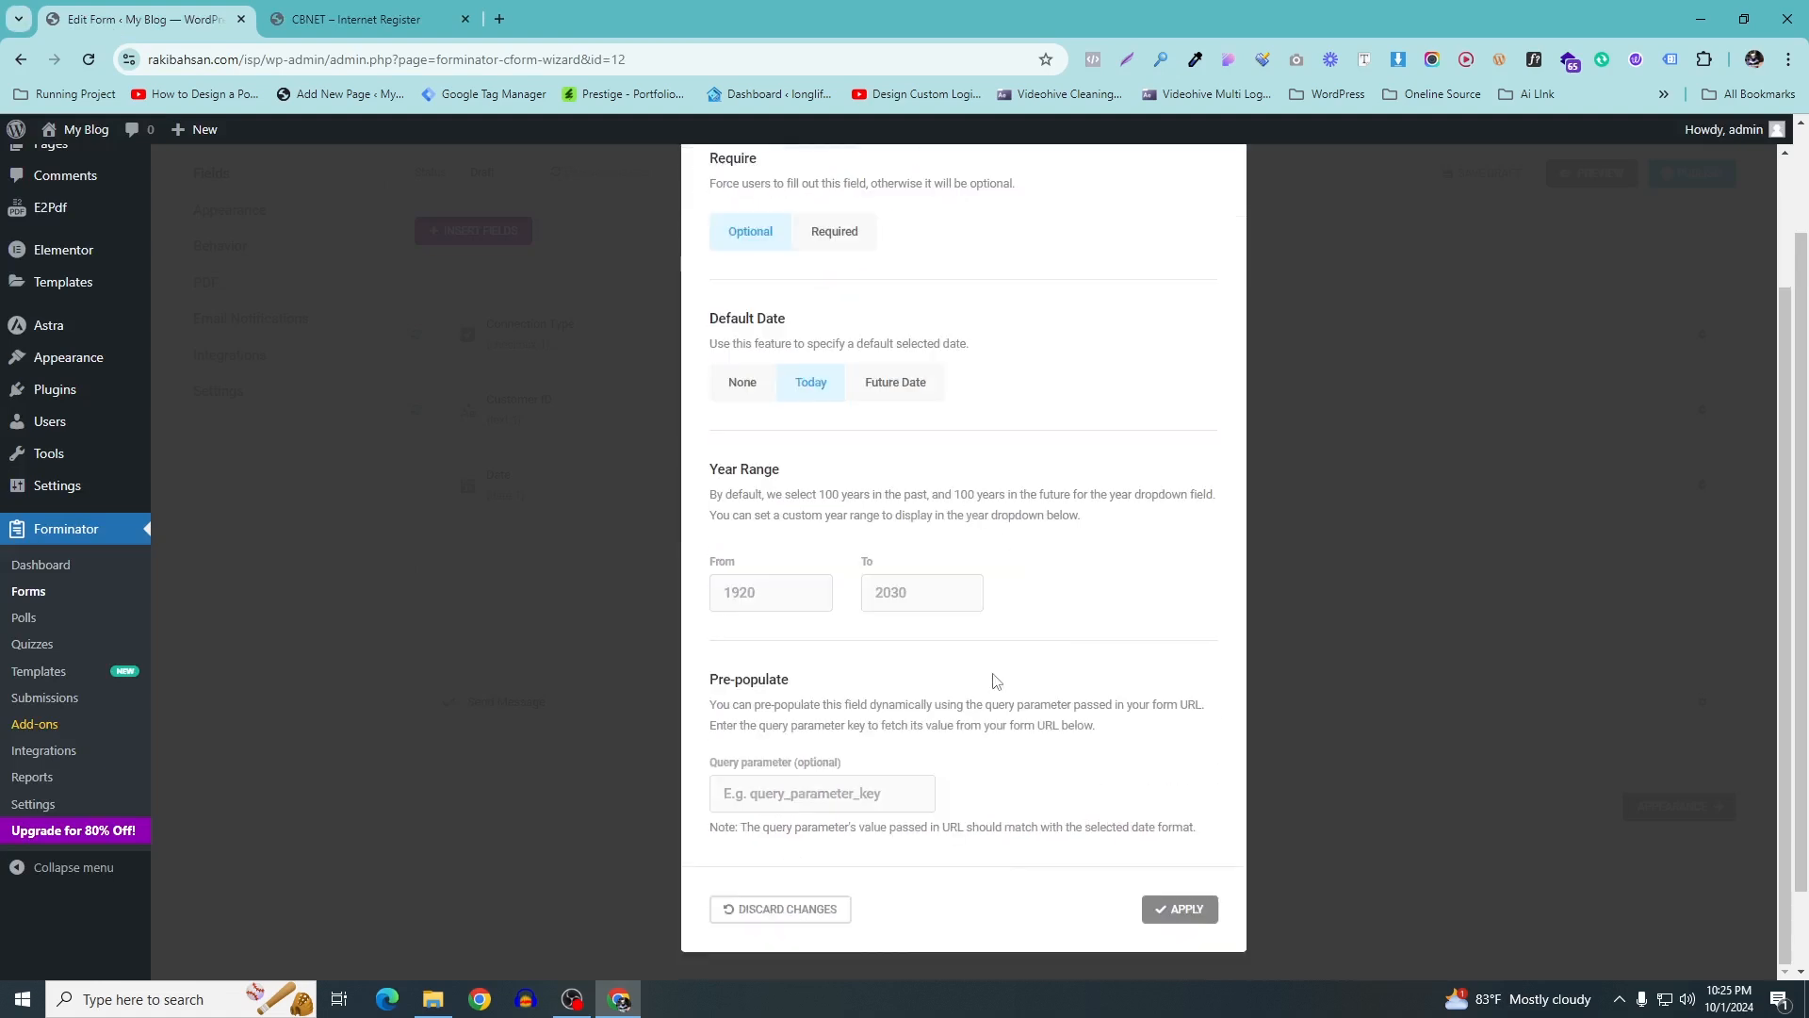
click(1189, 909)
scroll(1236, 771, up, 2)
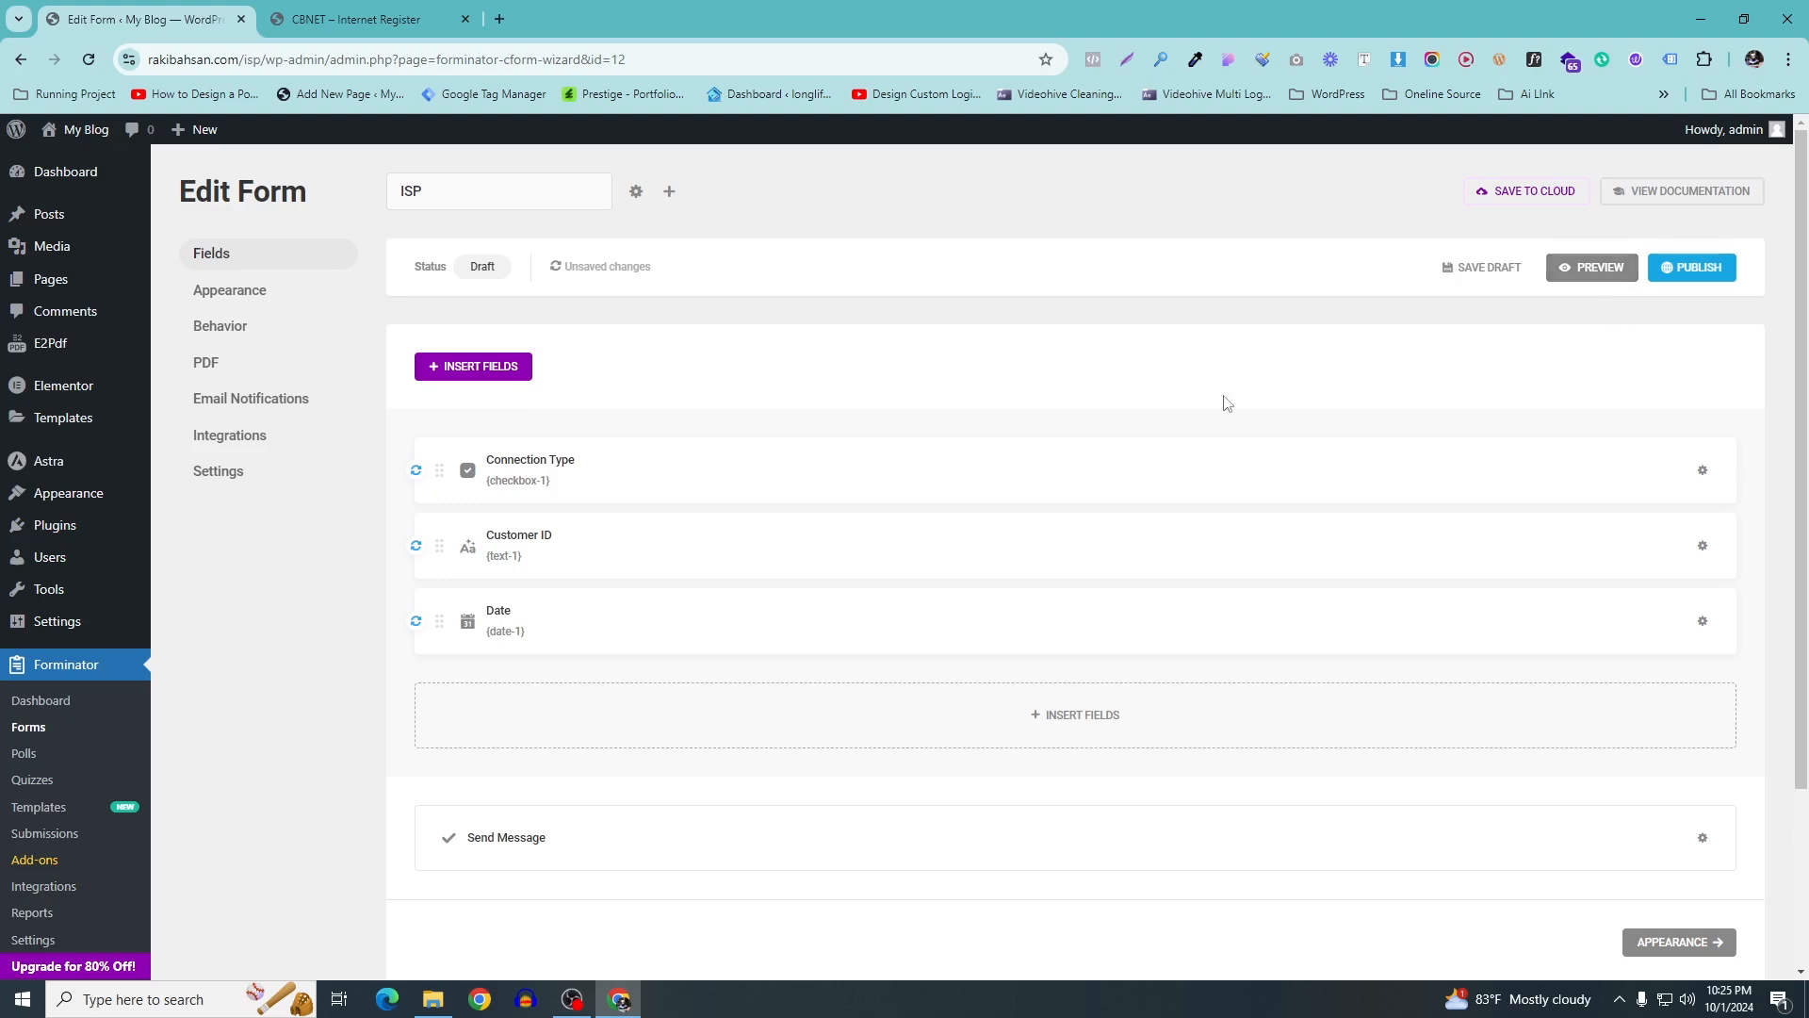
Save the draft, then drag Customer ID and Date beside Connection Type on one row
click(1467, 274)
click(377, 18)
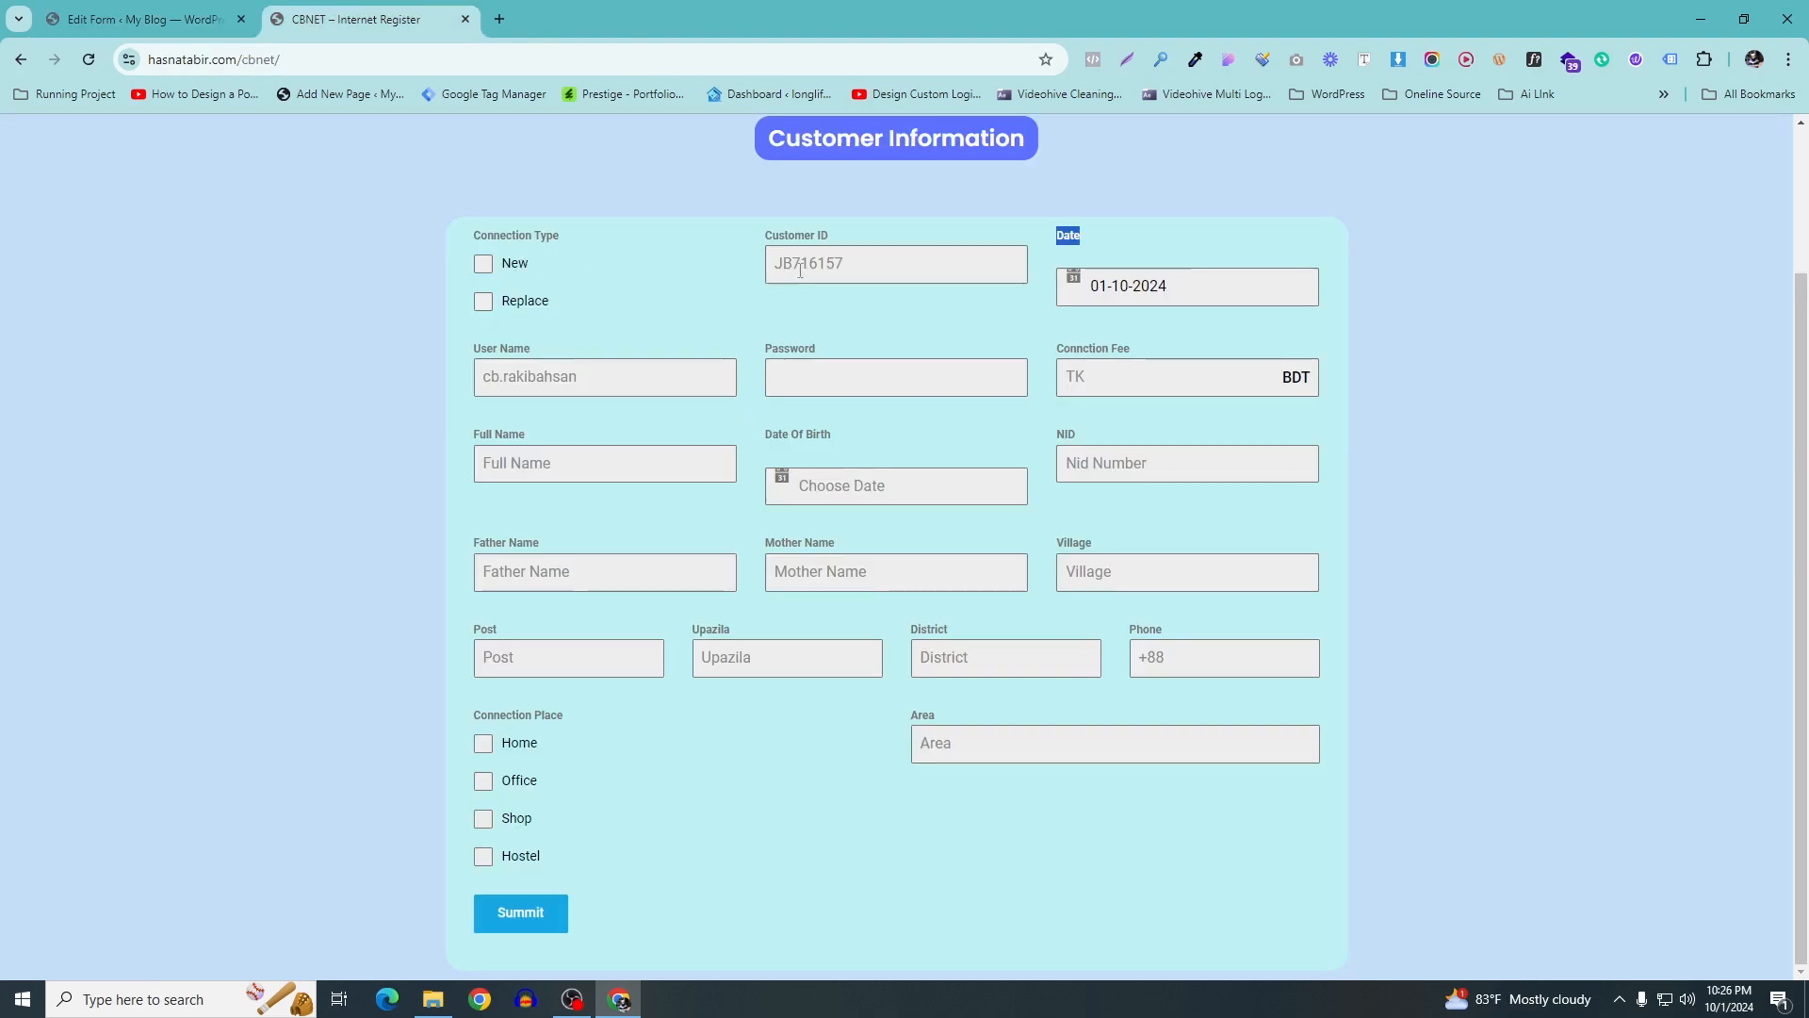
click(142, 19)
drag(473, 531, 1657, 464)
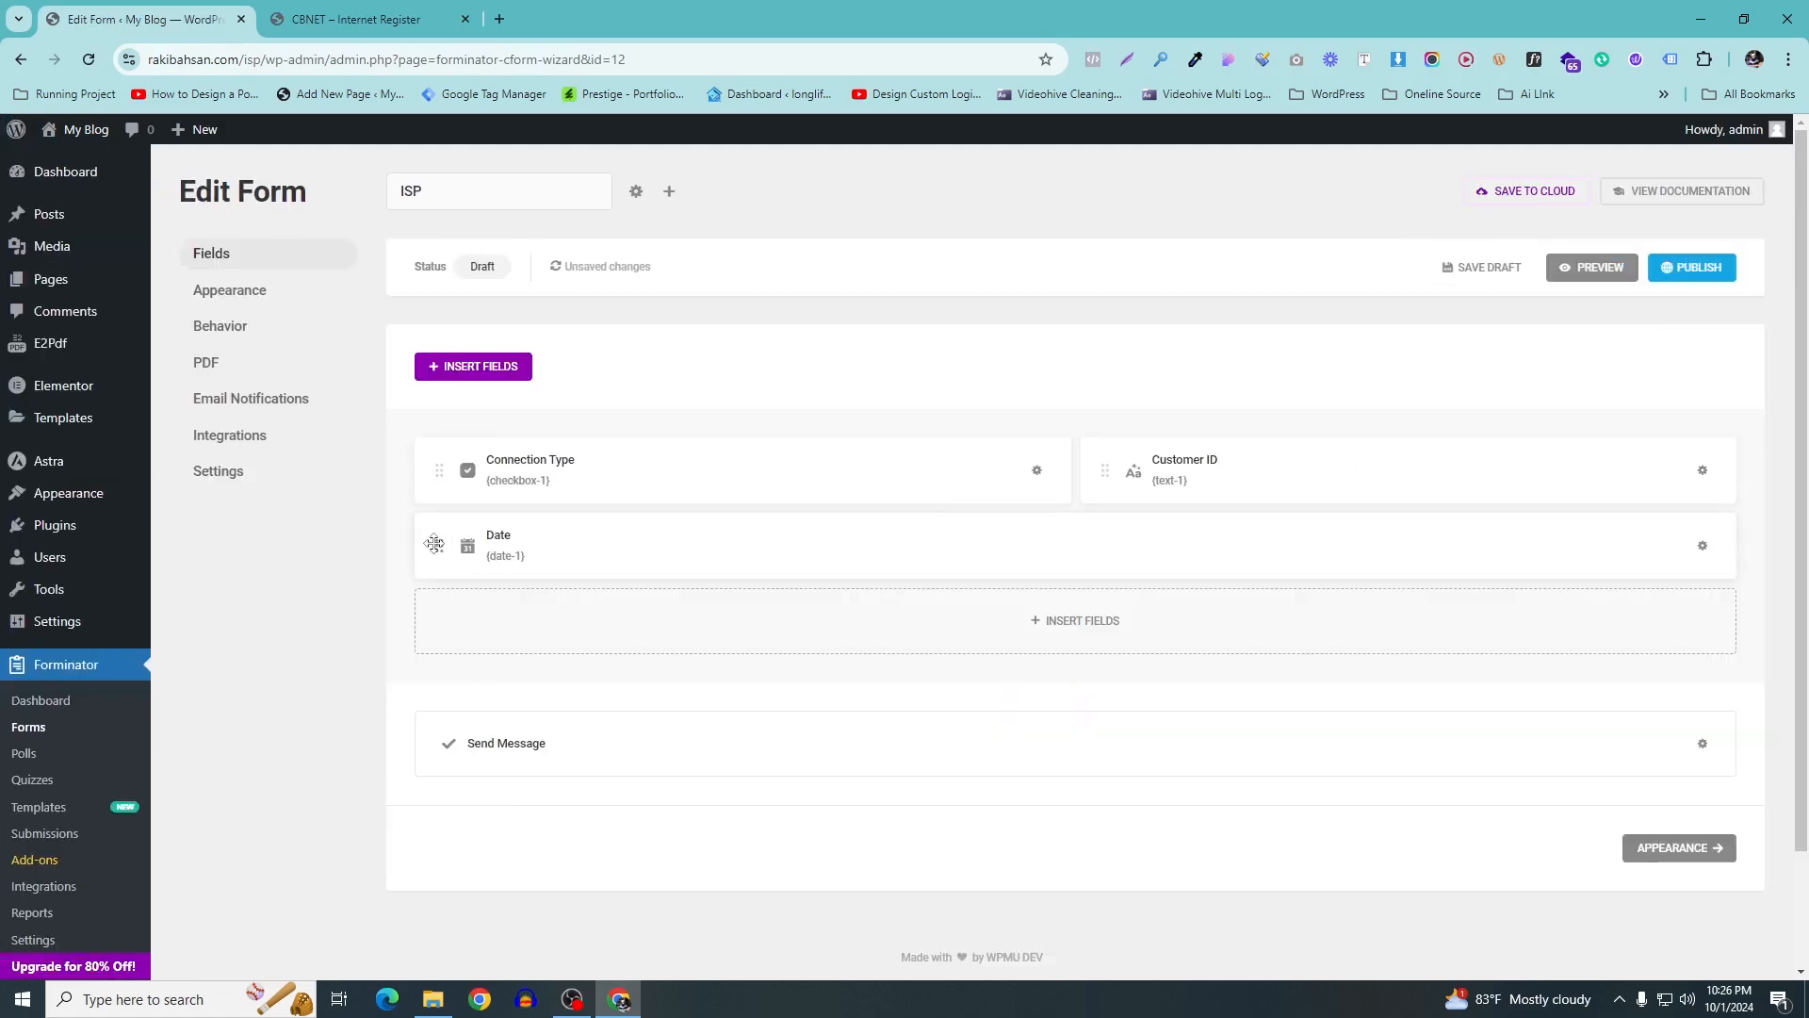
drag(428, 538, 1701, 471)
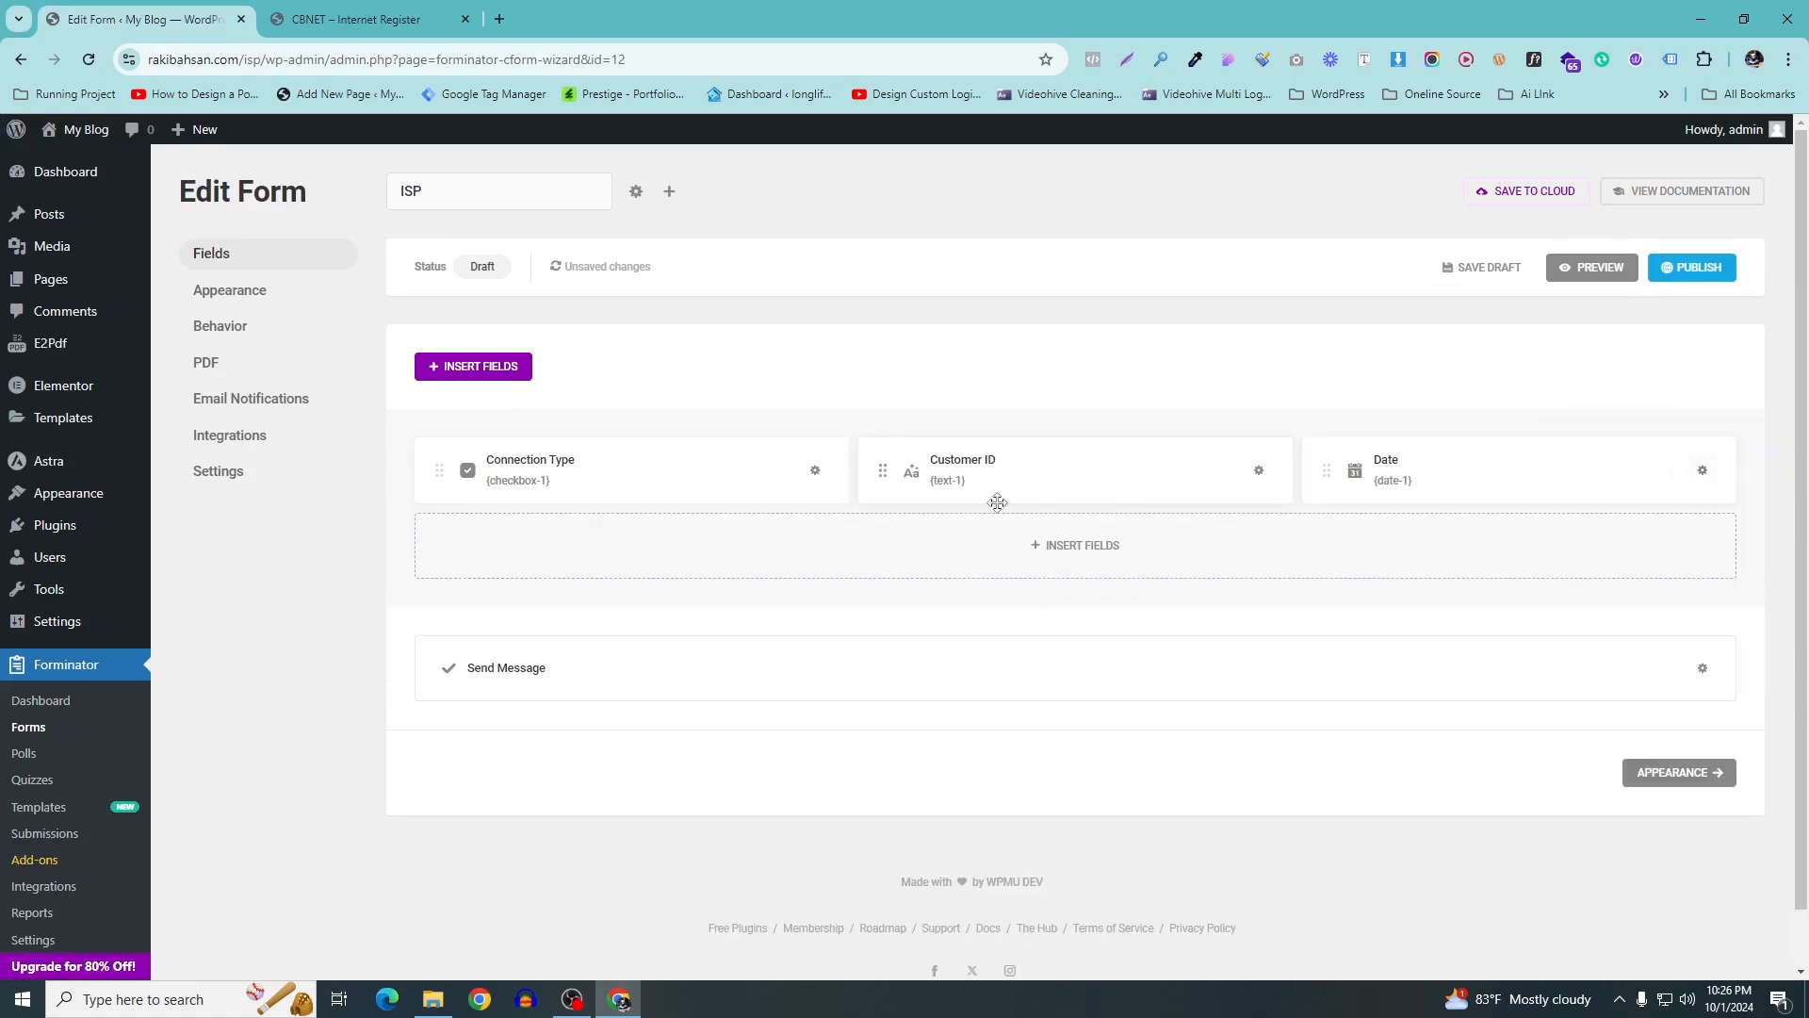
Preview the form, checking the Month, Day and Year dropdowns, then close the preview
click(1592, 272)
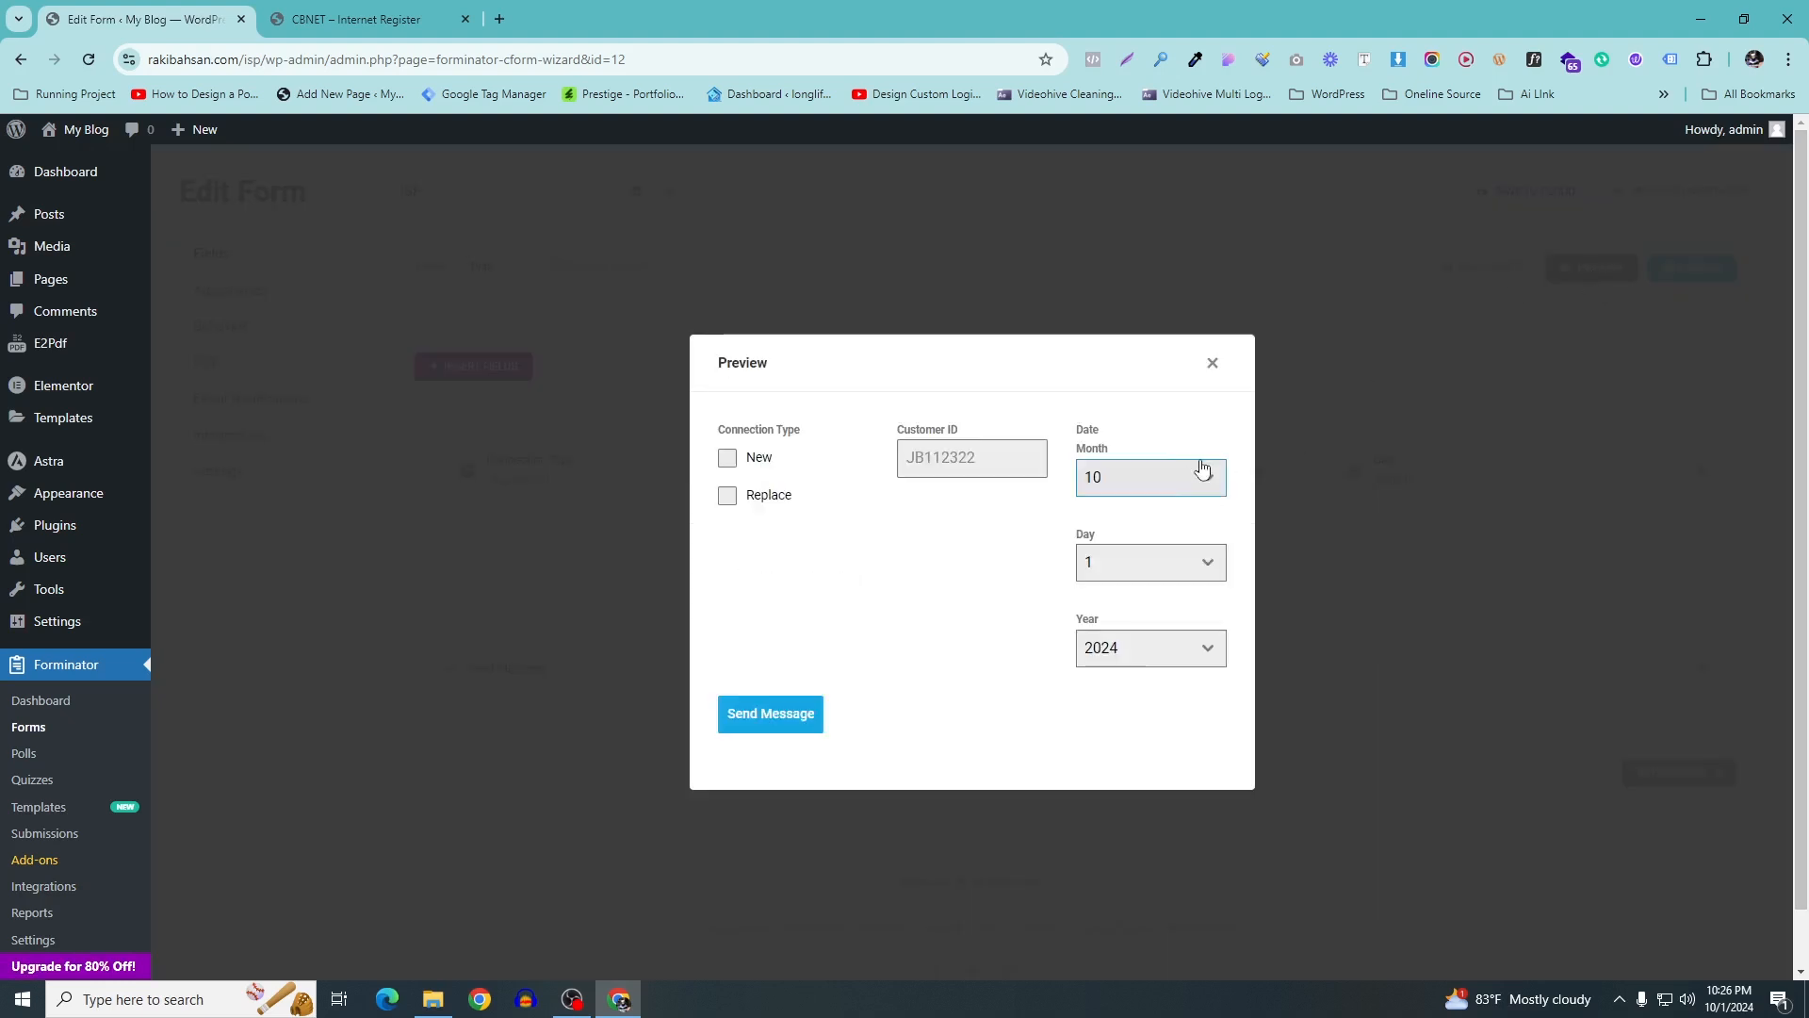
click(1203, 468)
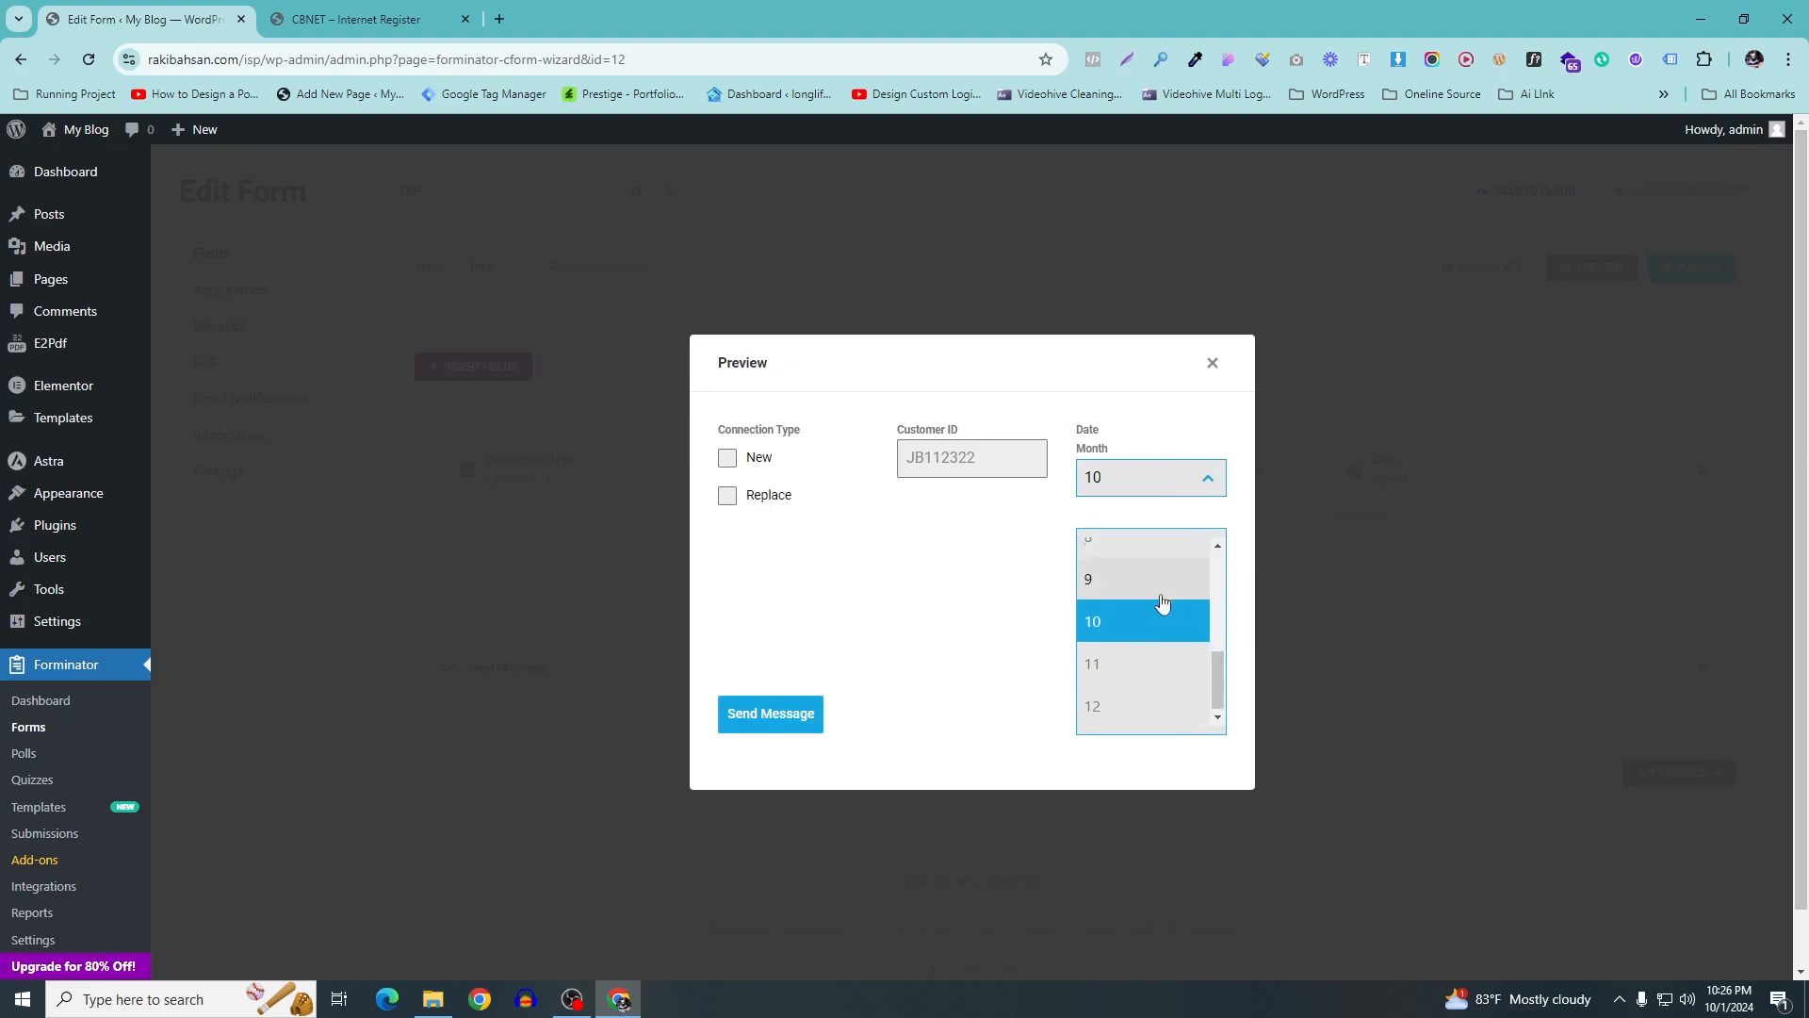
scroll(1036, 584, down, 1)
click(935, 593)
click(1164, 648)
click(976, 610)
click(1165, 564)
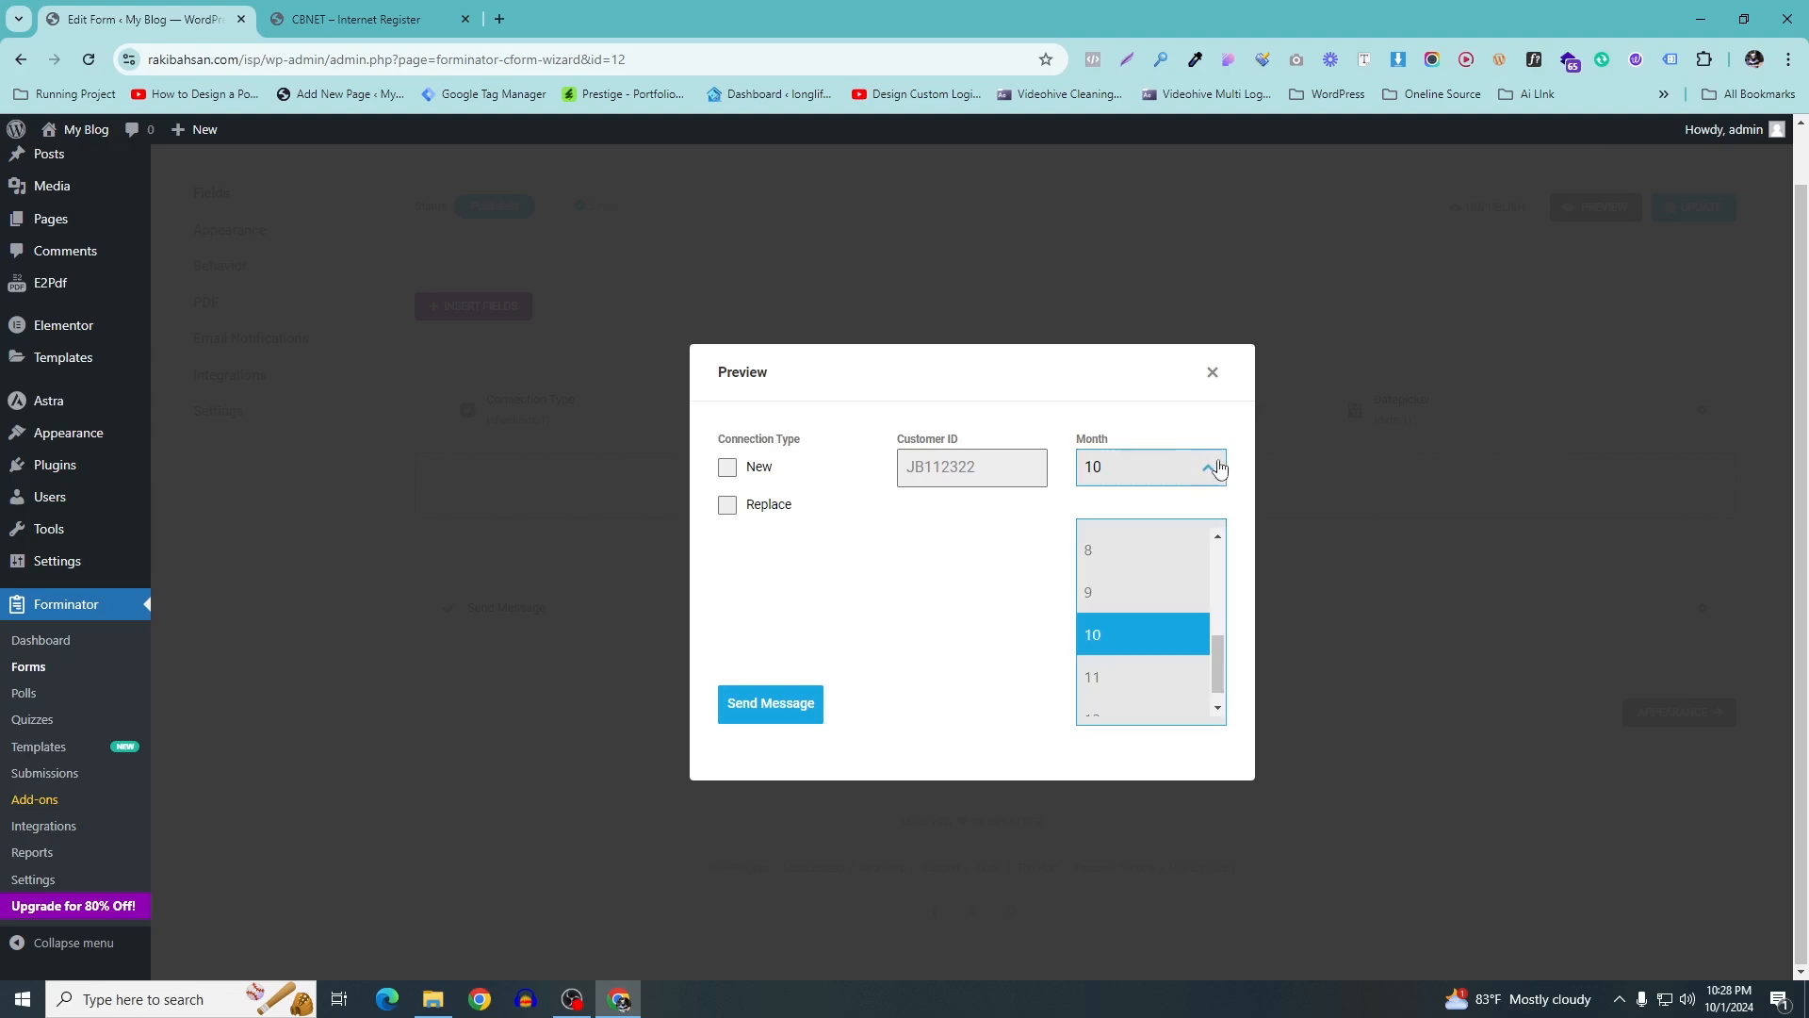
click(1209, 469)
click(1169, 555)
click(1137, 638)
click(1163, 648)
click(1030, 631)
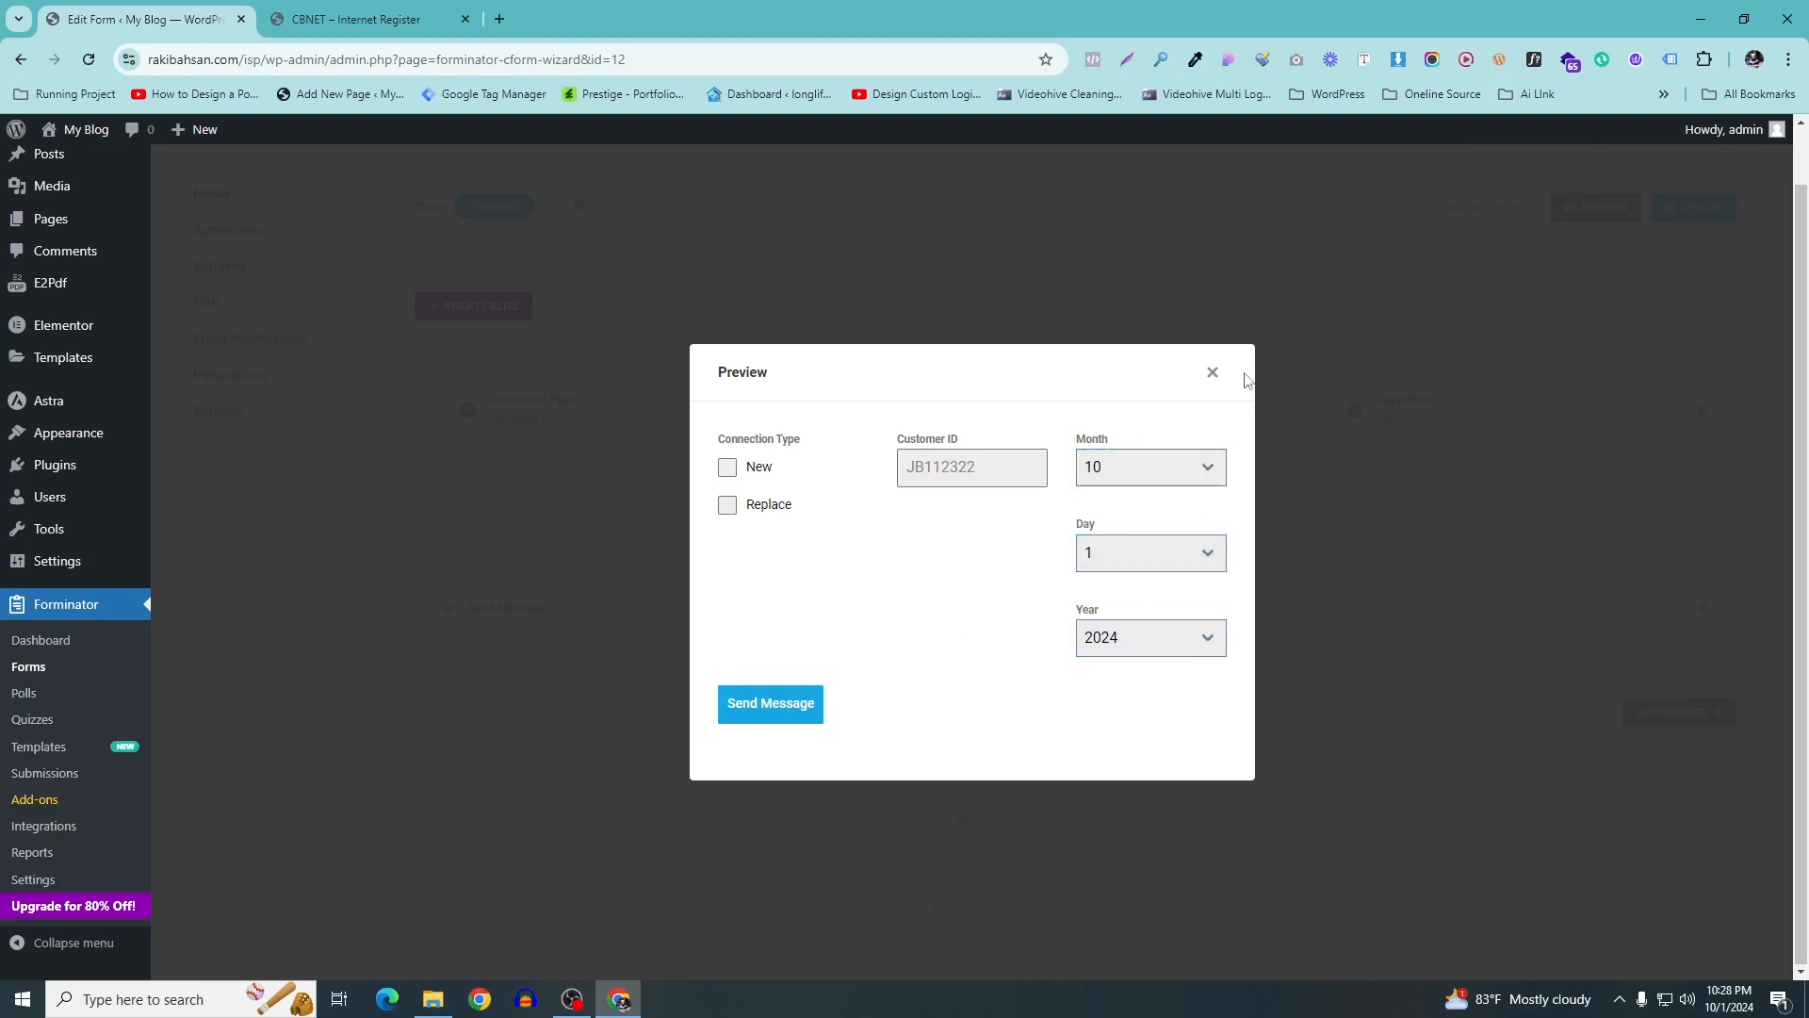
click(1212, 374)
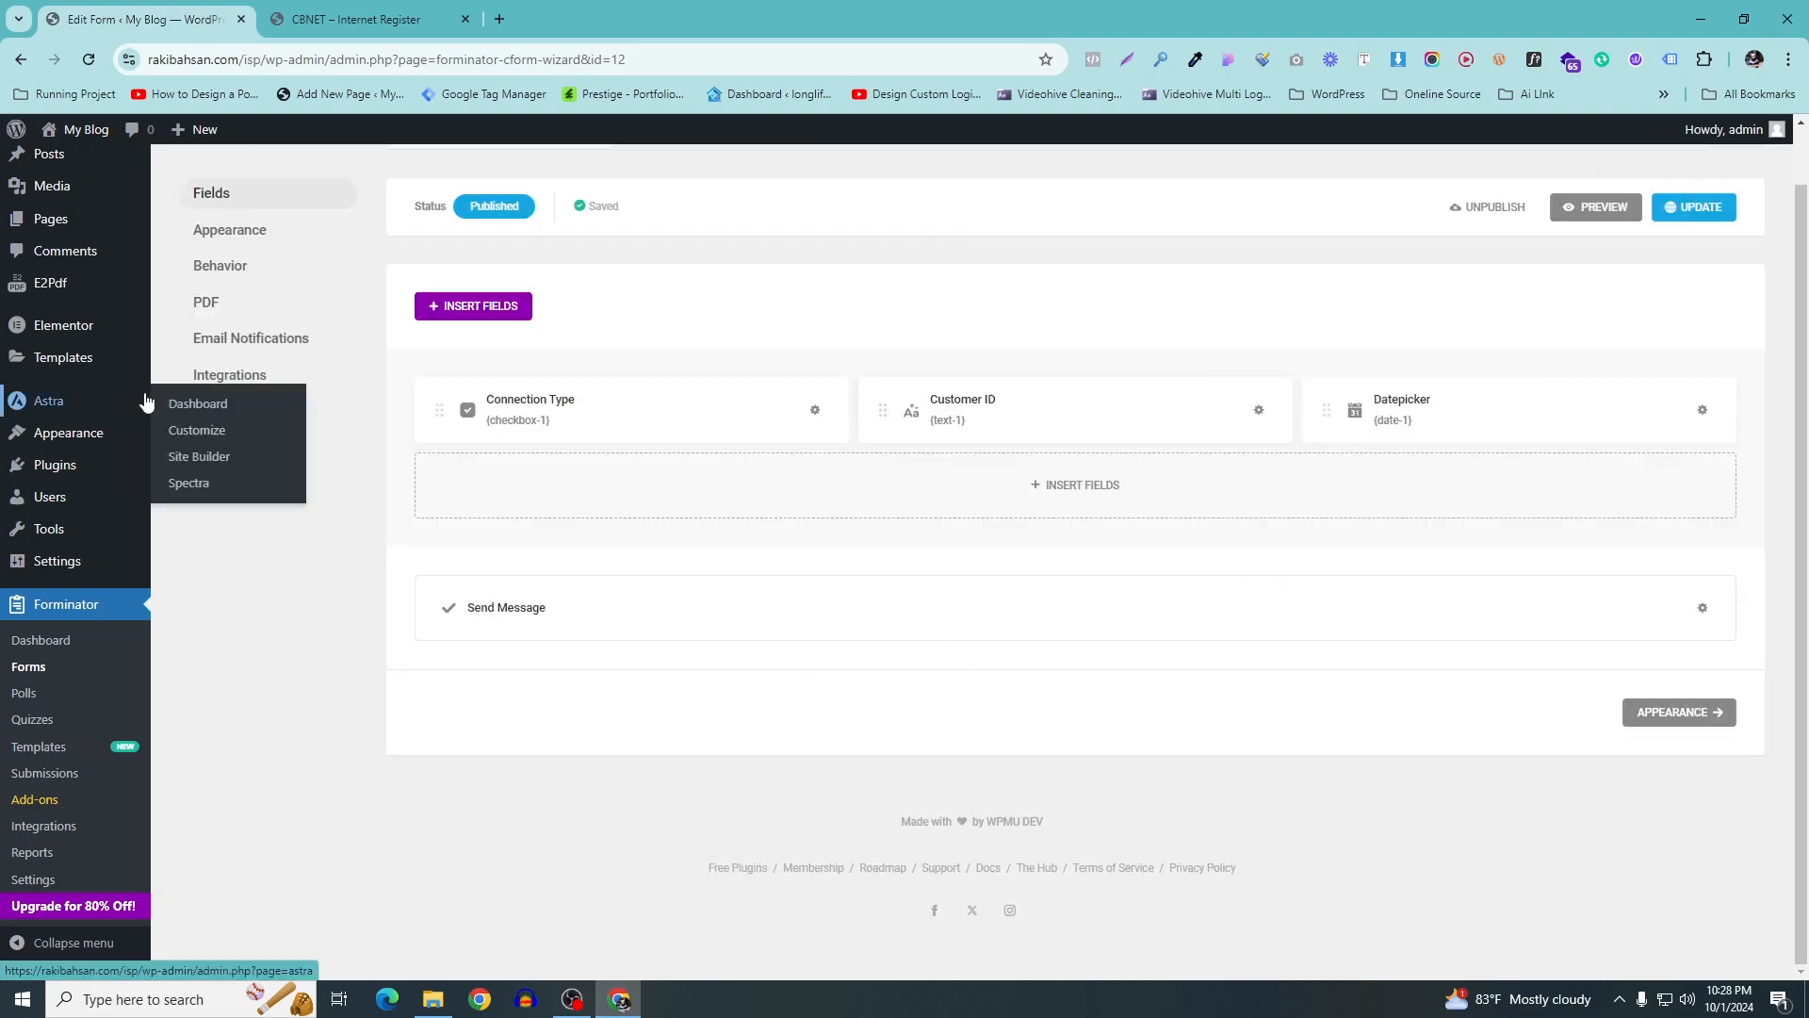
Look up the User Name label on the CBNET reference form
click(341, 11)
click(331, 369)
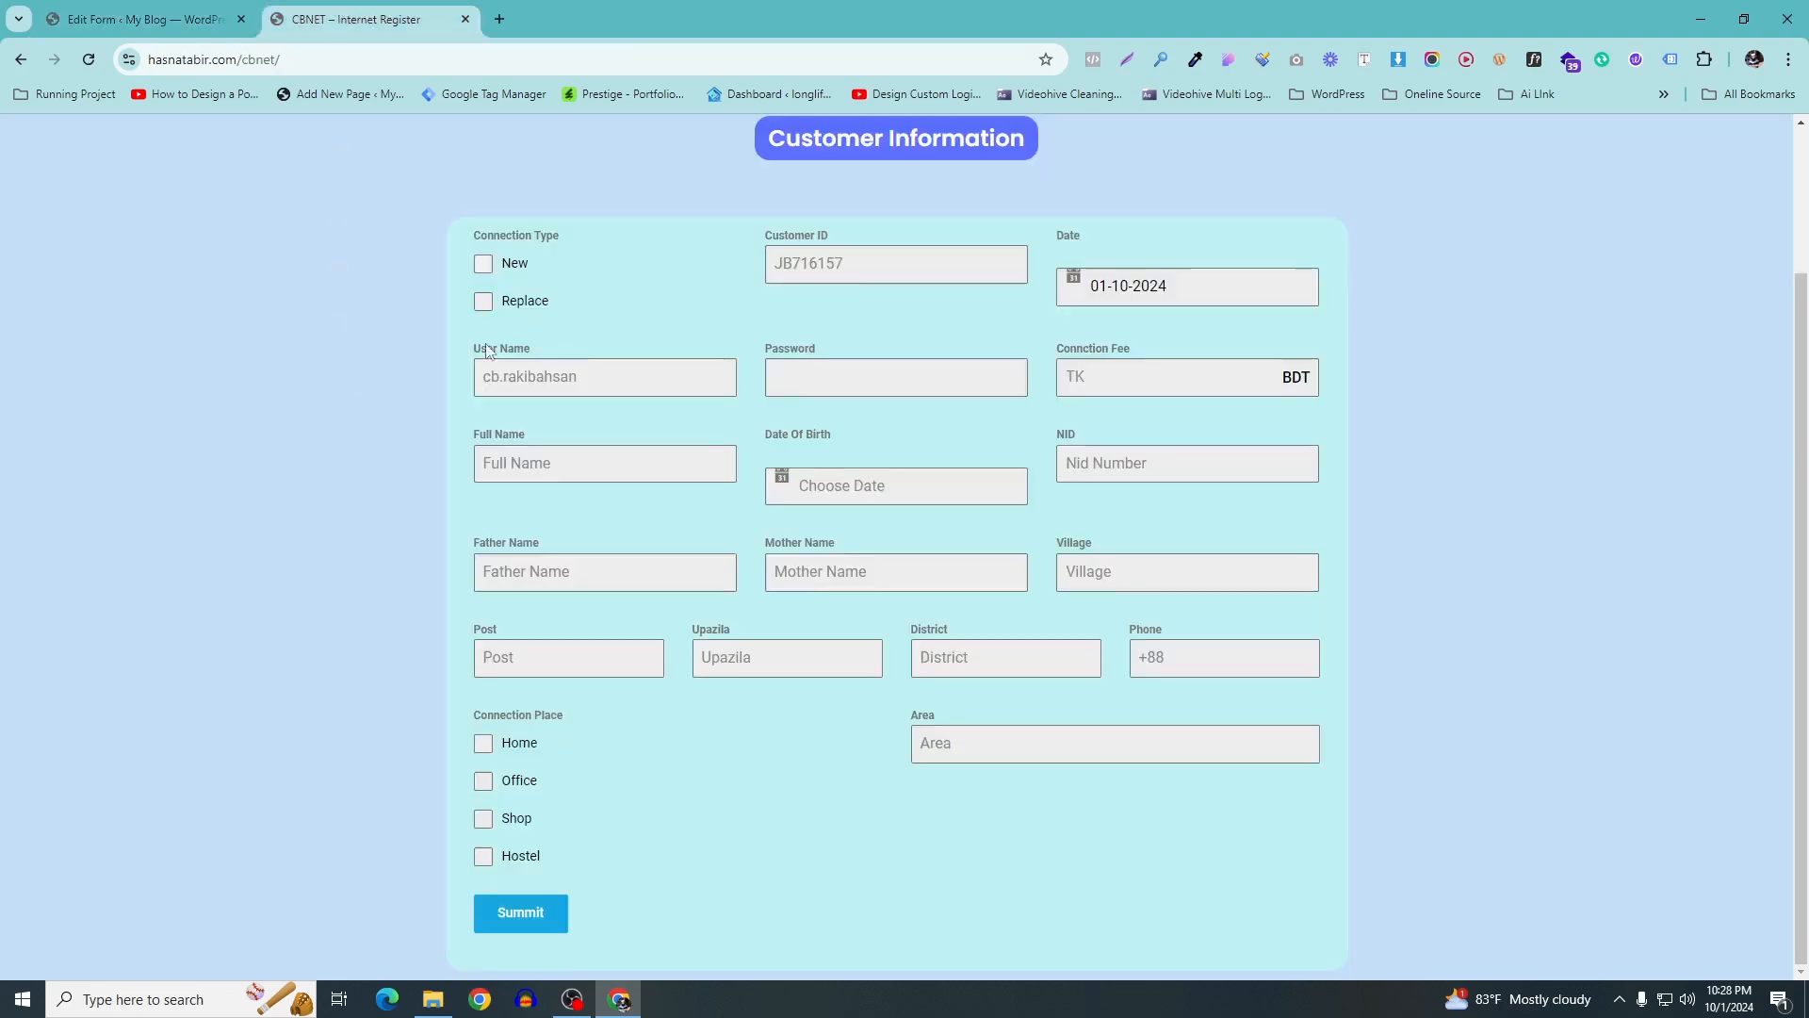
drag(568, 355, 469, 350)
click(189, 8)
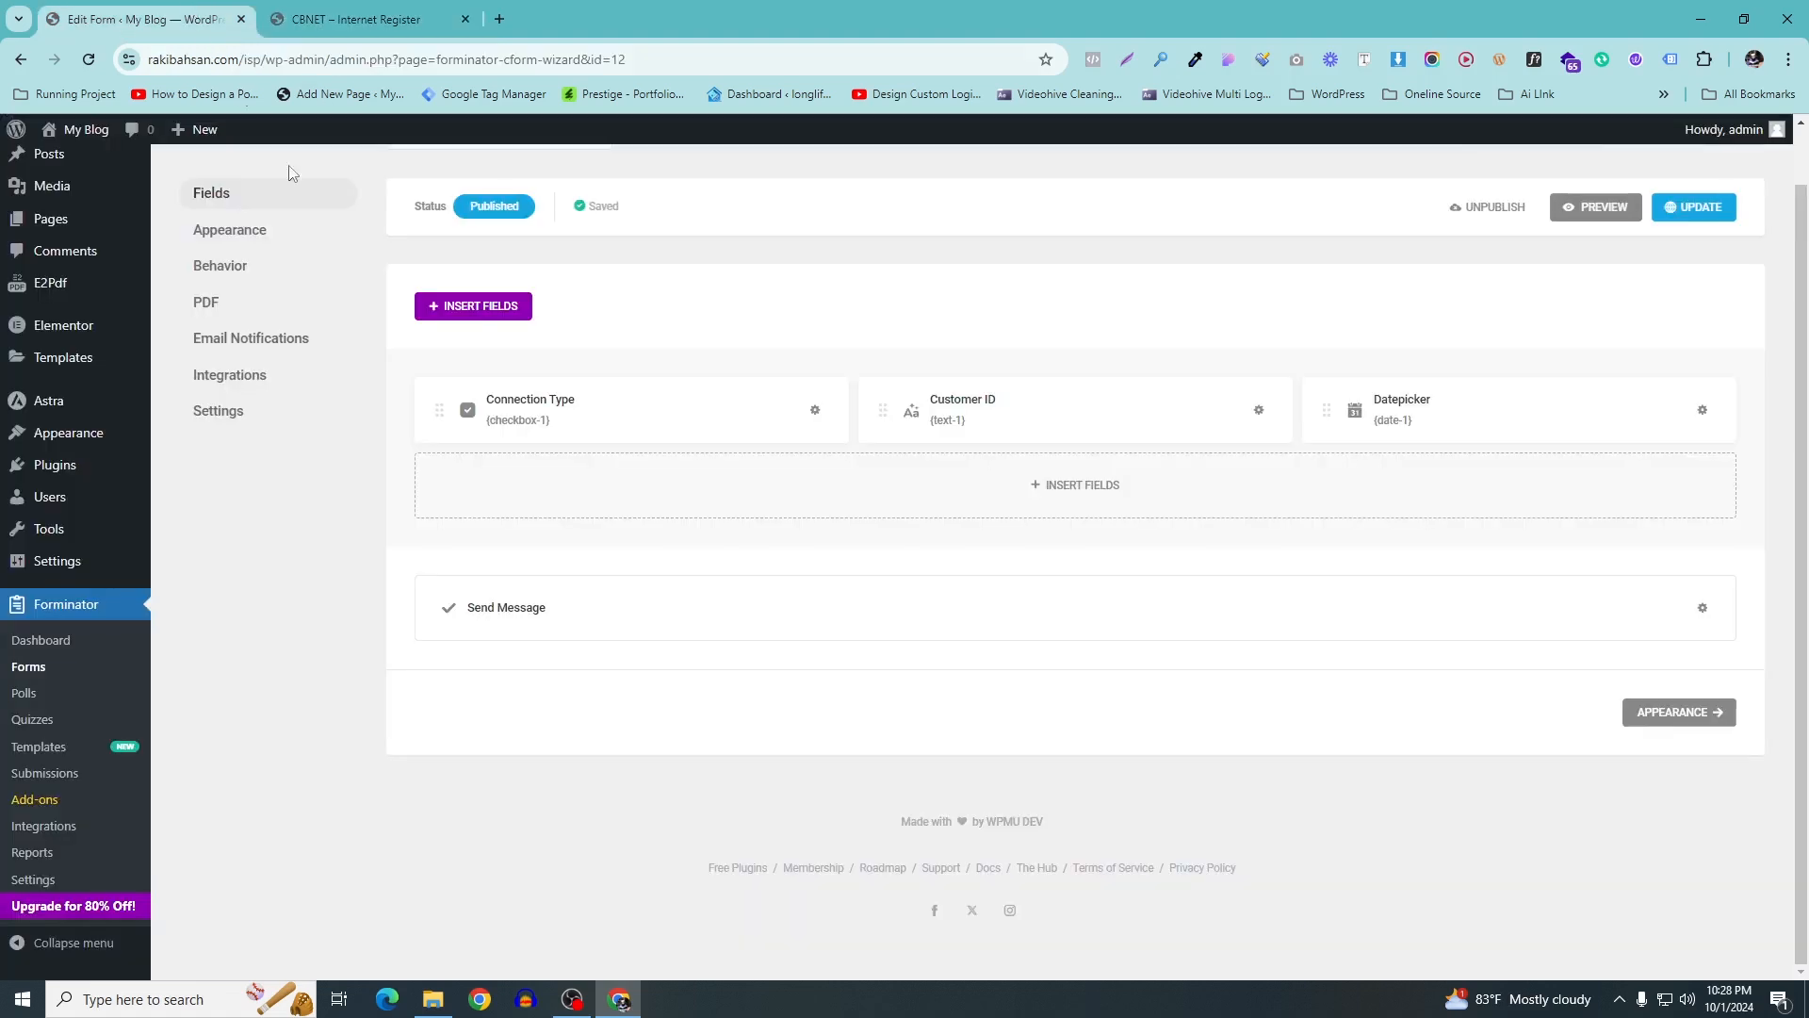
Insert a text input field and label it User Name, copied from the CBNET reference form
click(1081, 503)
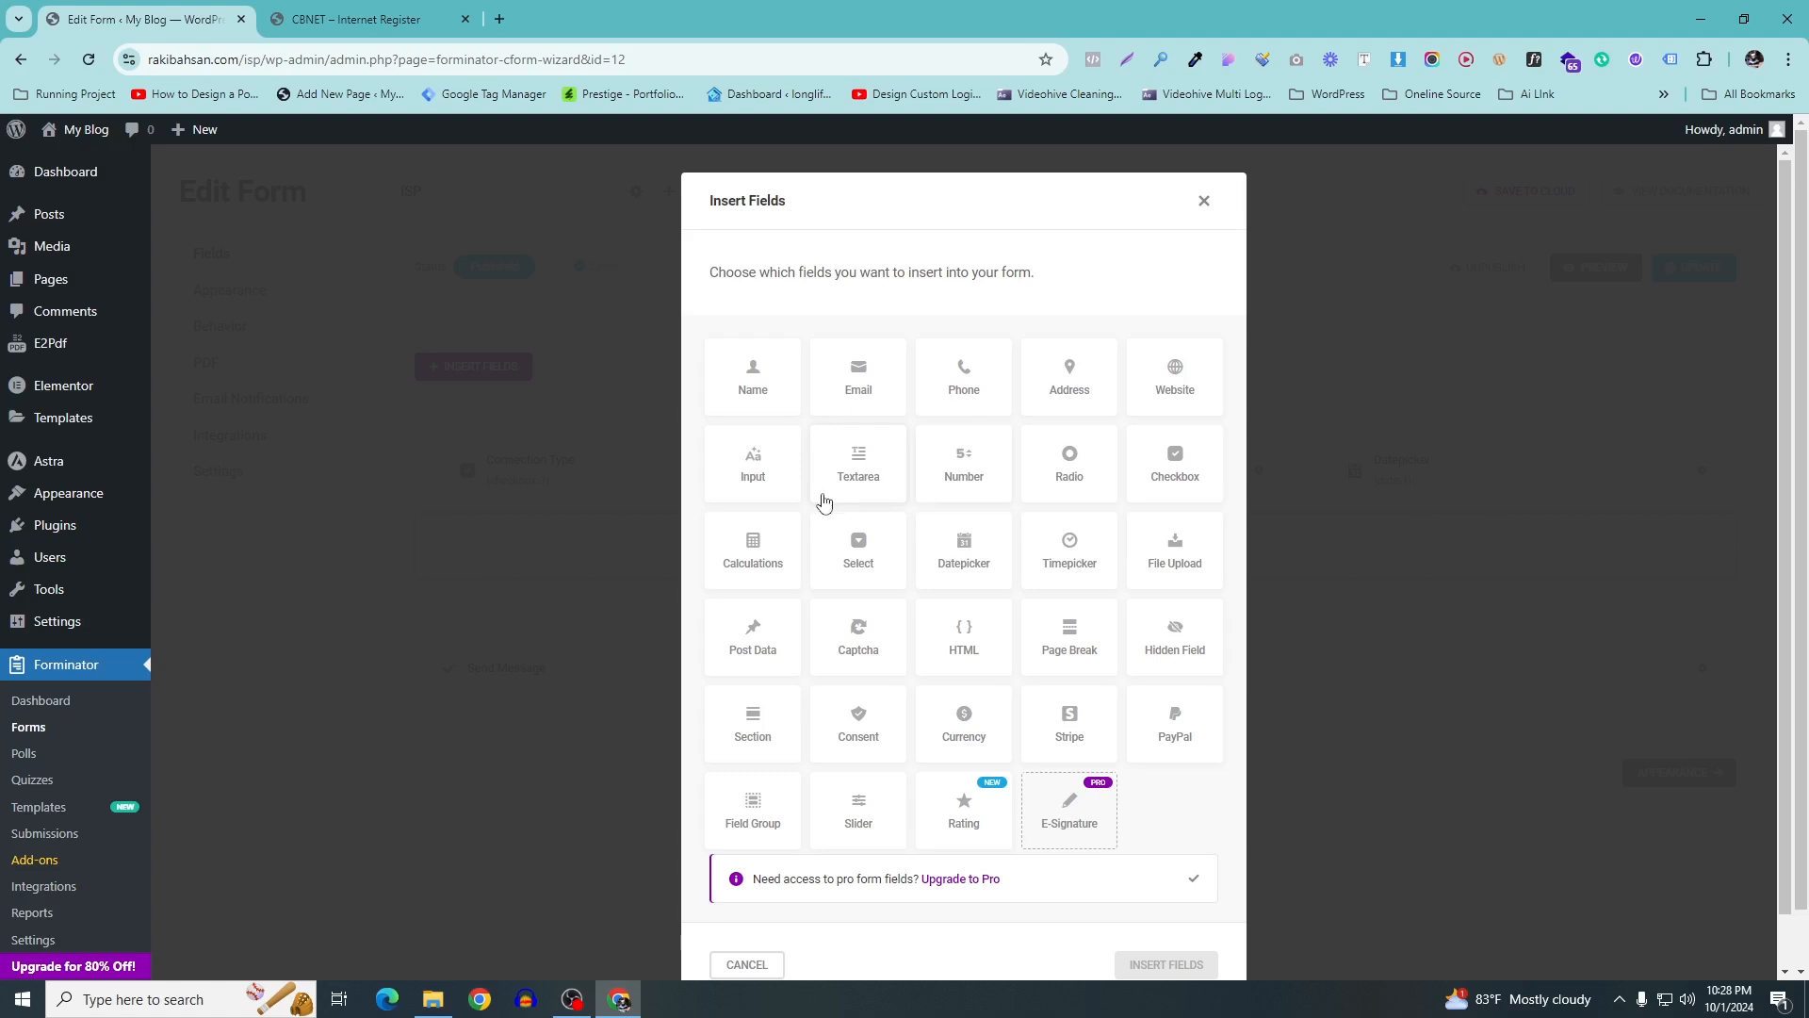
click(757, 499)
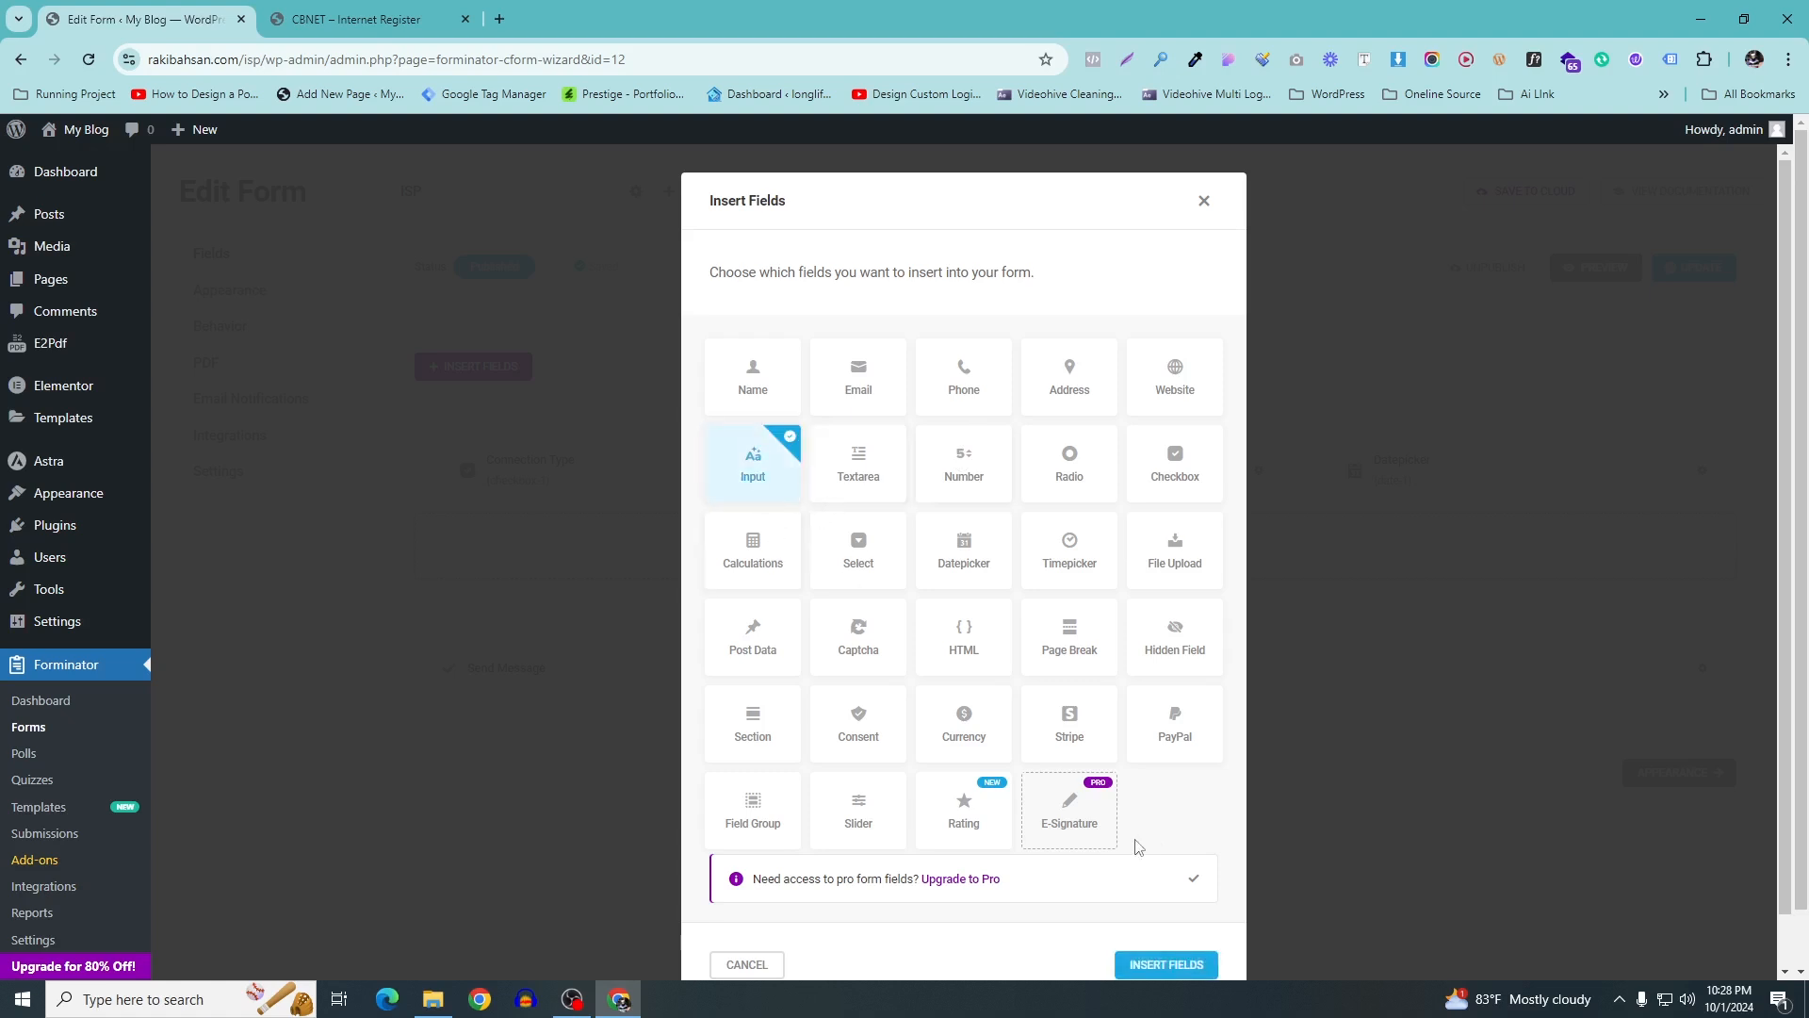
click(1165, 963)
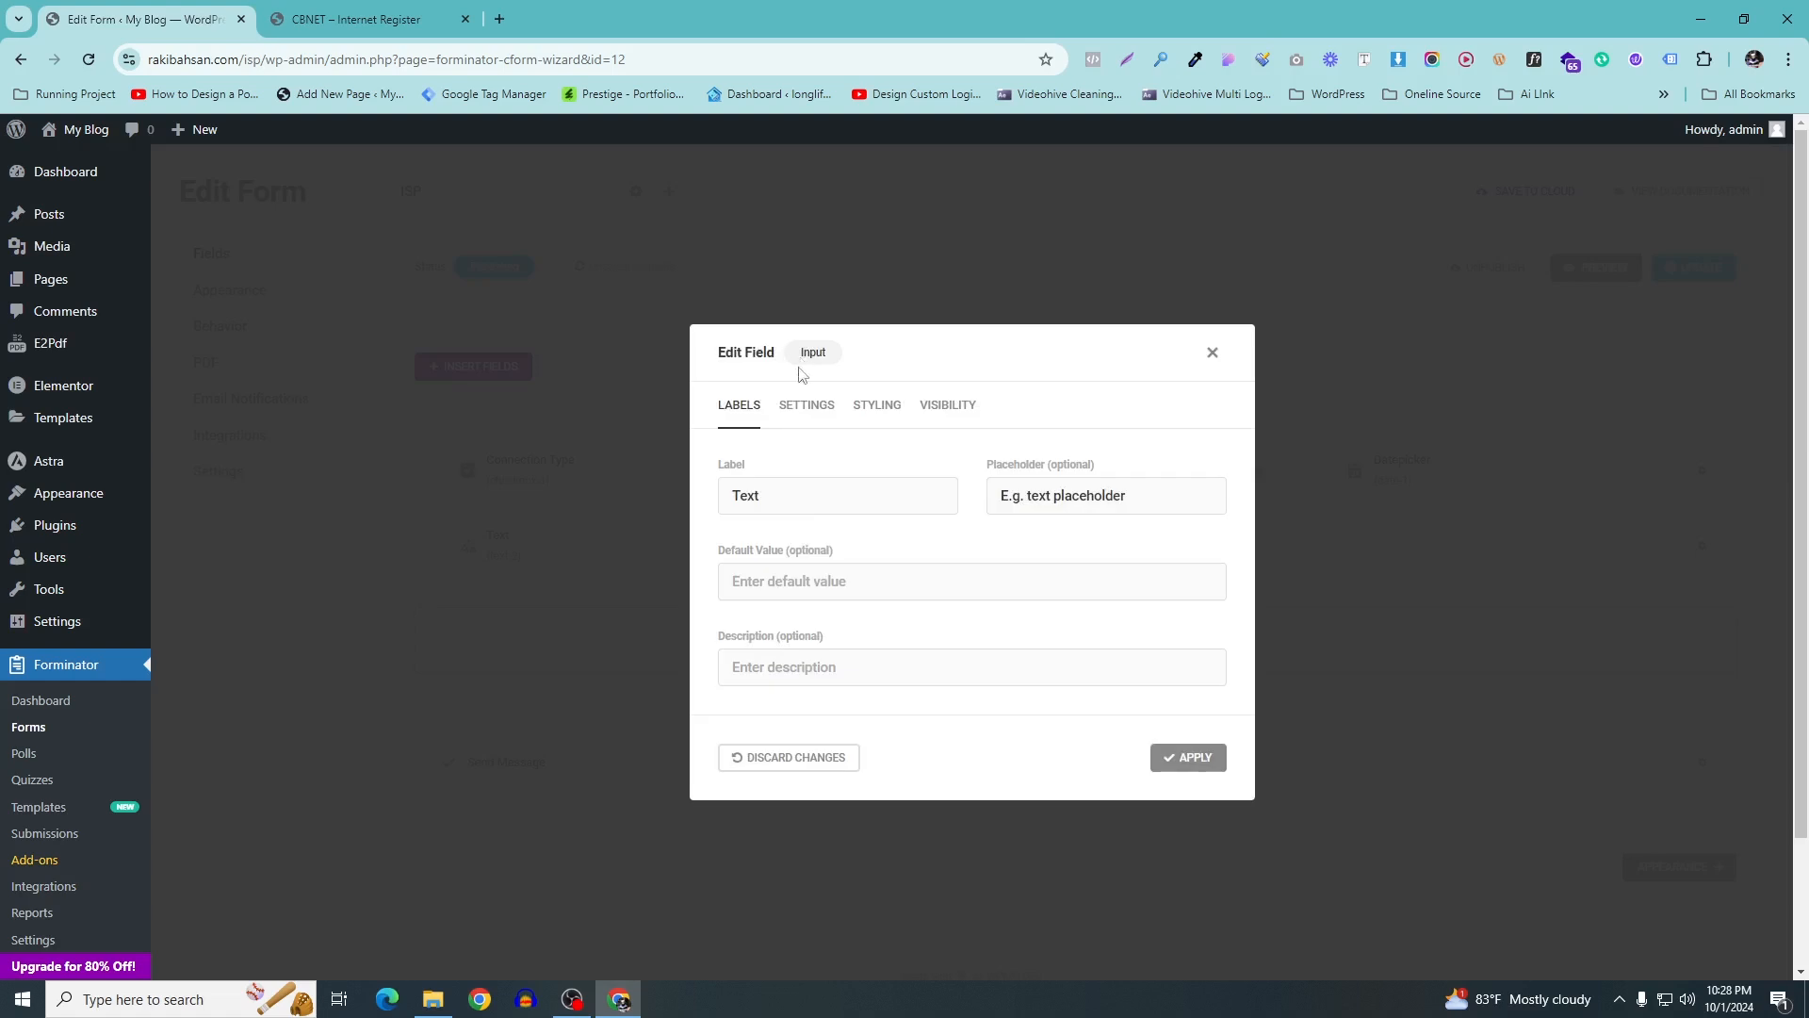
drag(765, 493, 458, 444)
text(Name)
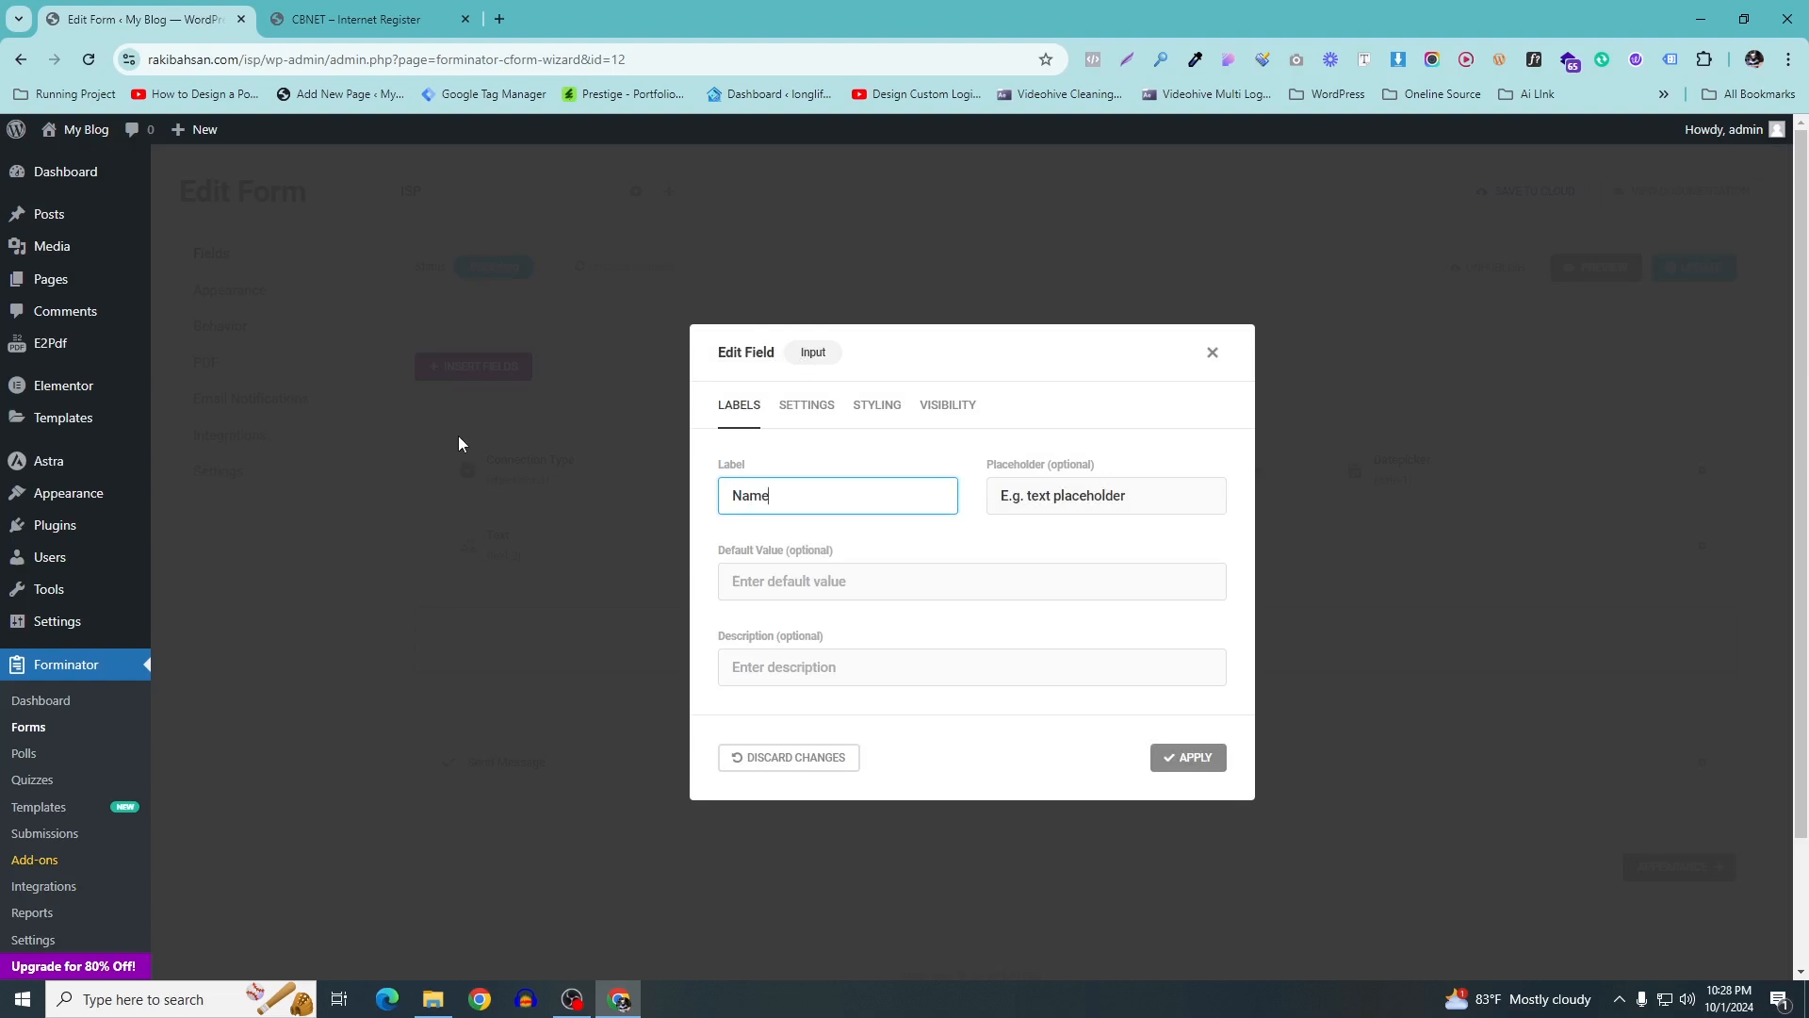
key(BackSpace)
key(BackSpace)
key(BackSpace)
click(358, 19)
drag(587, 331, 467, 355)
key(ctrl+c)
key(ctrl+shift+Tab)
key(ctrl+v)
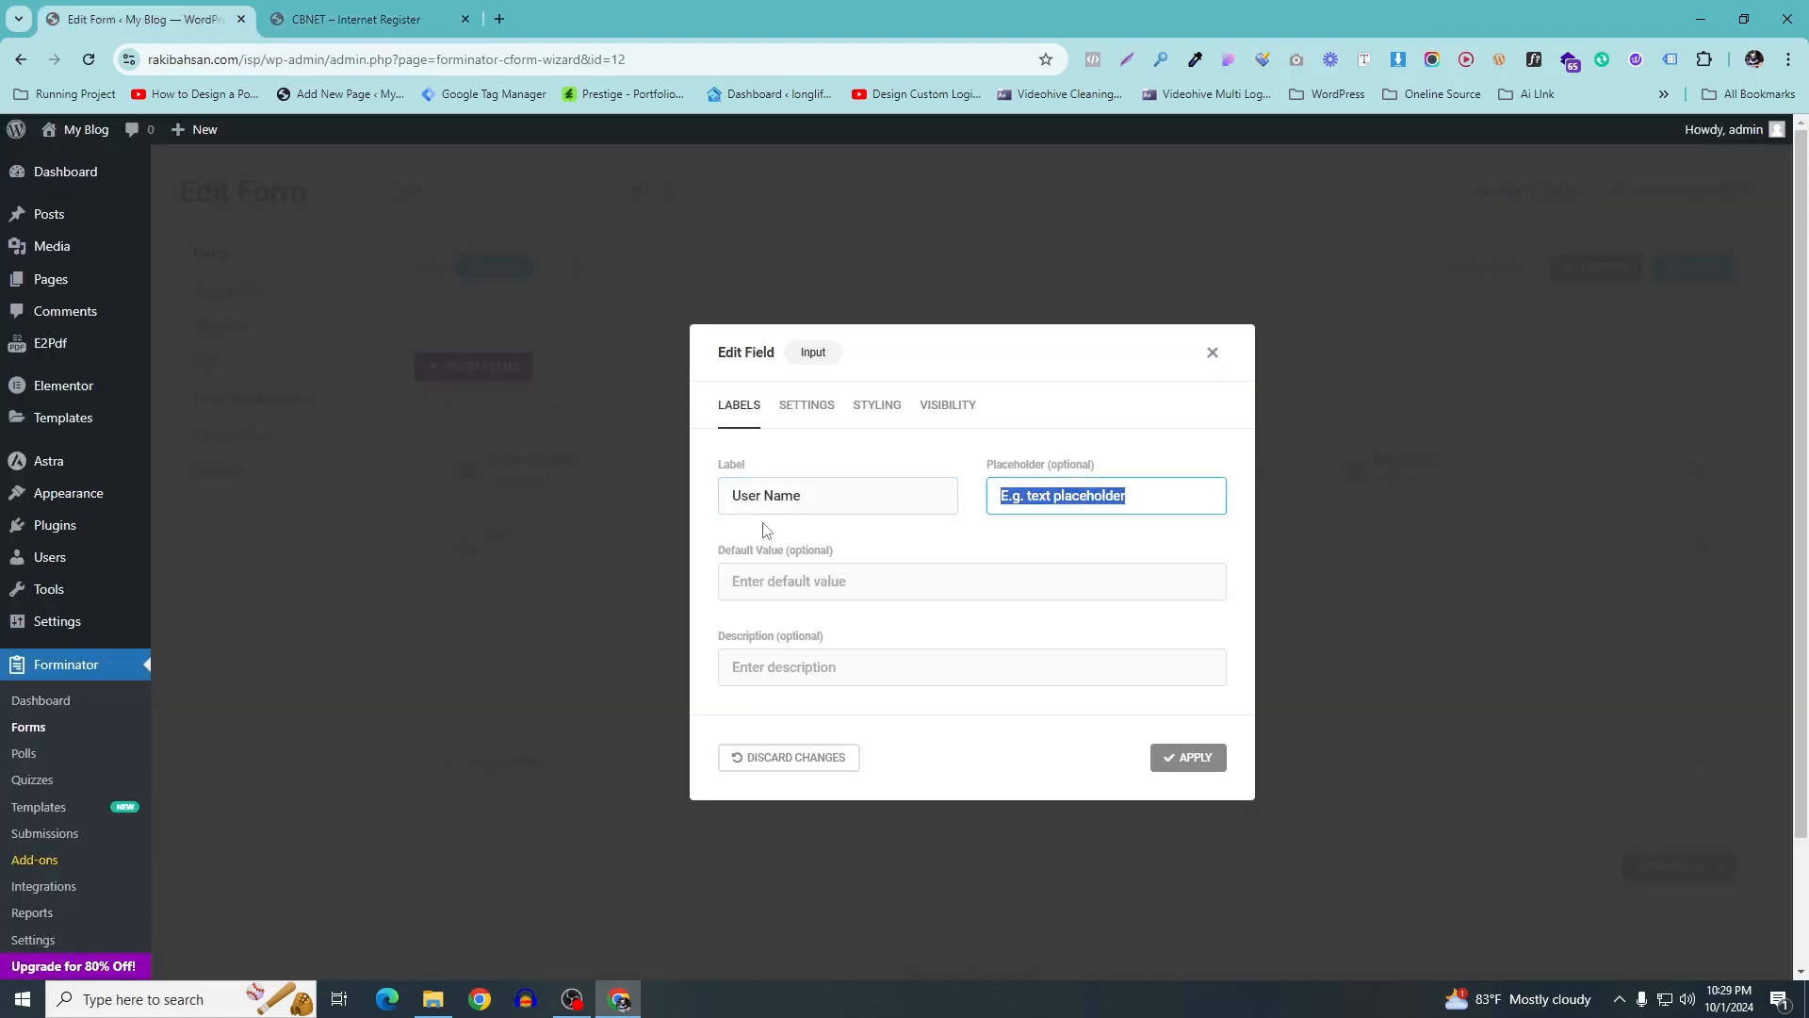
Give it a sample user name placeholder, review Styling and Visibility, and apply the field
click(368, 17)
click(487, 379)
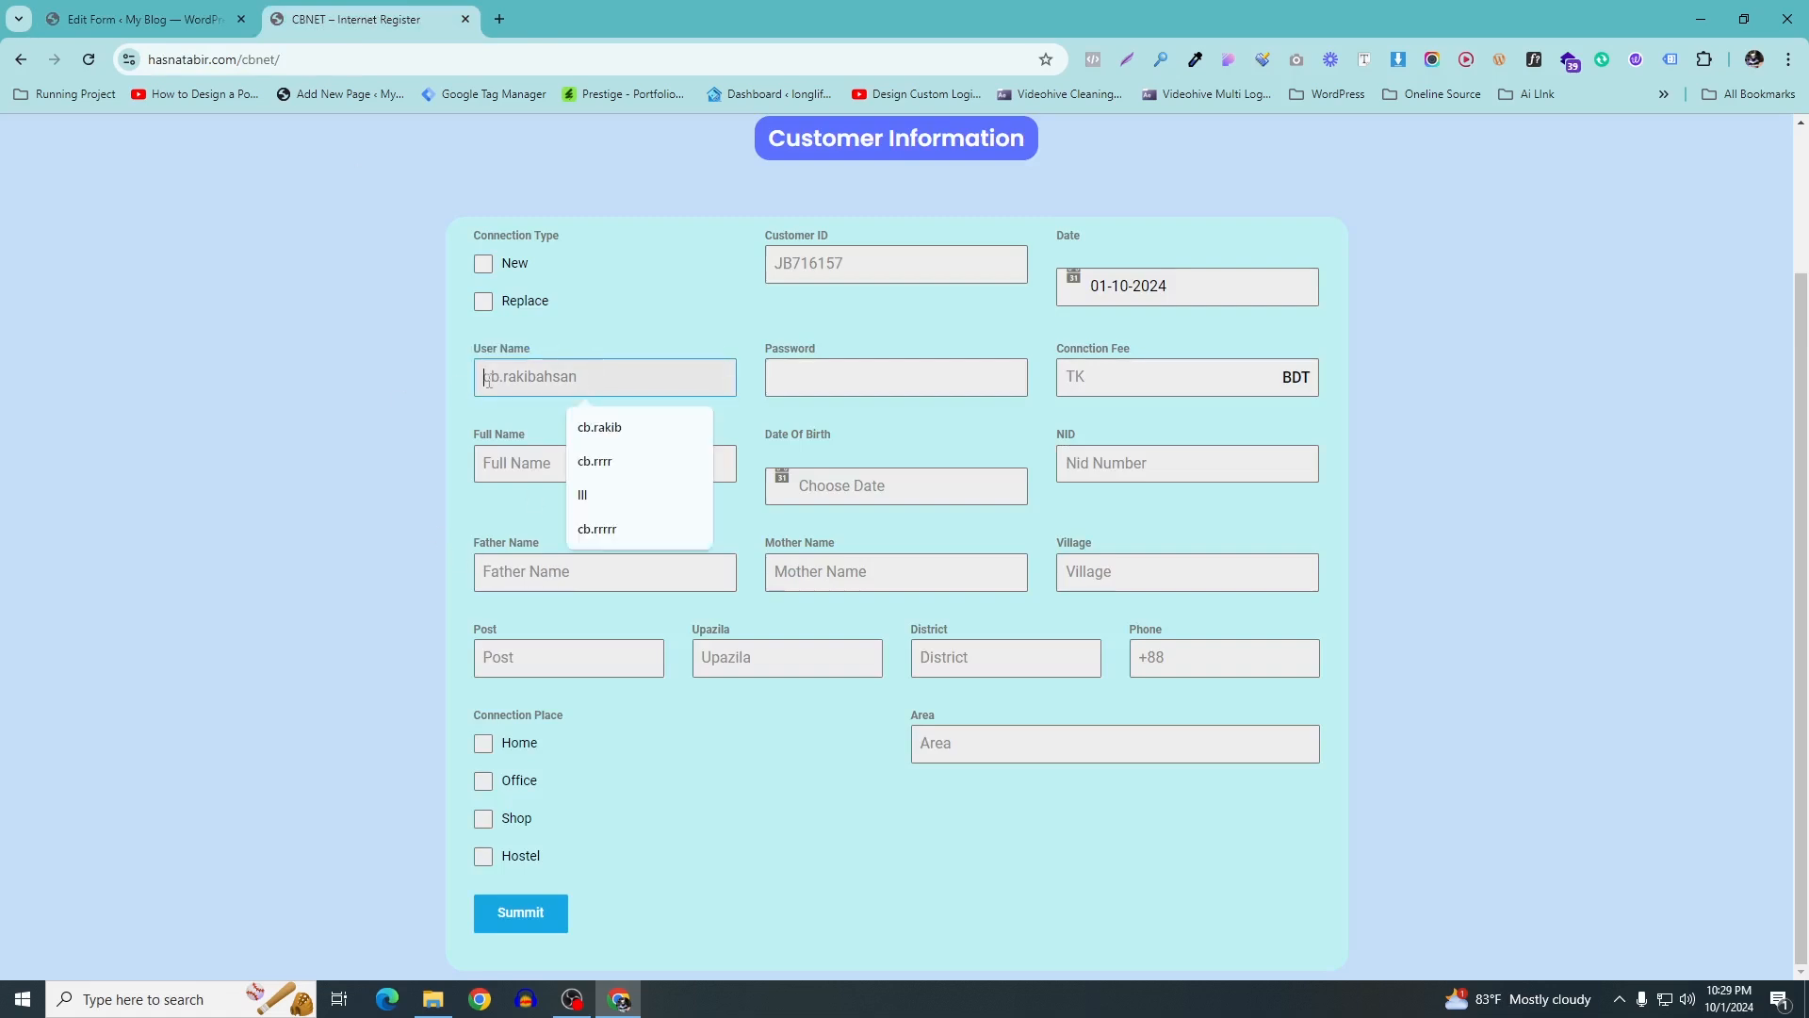
click(146, 19)
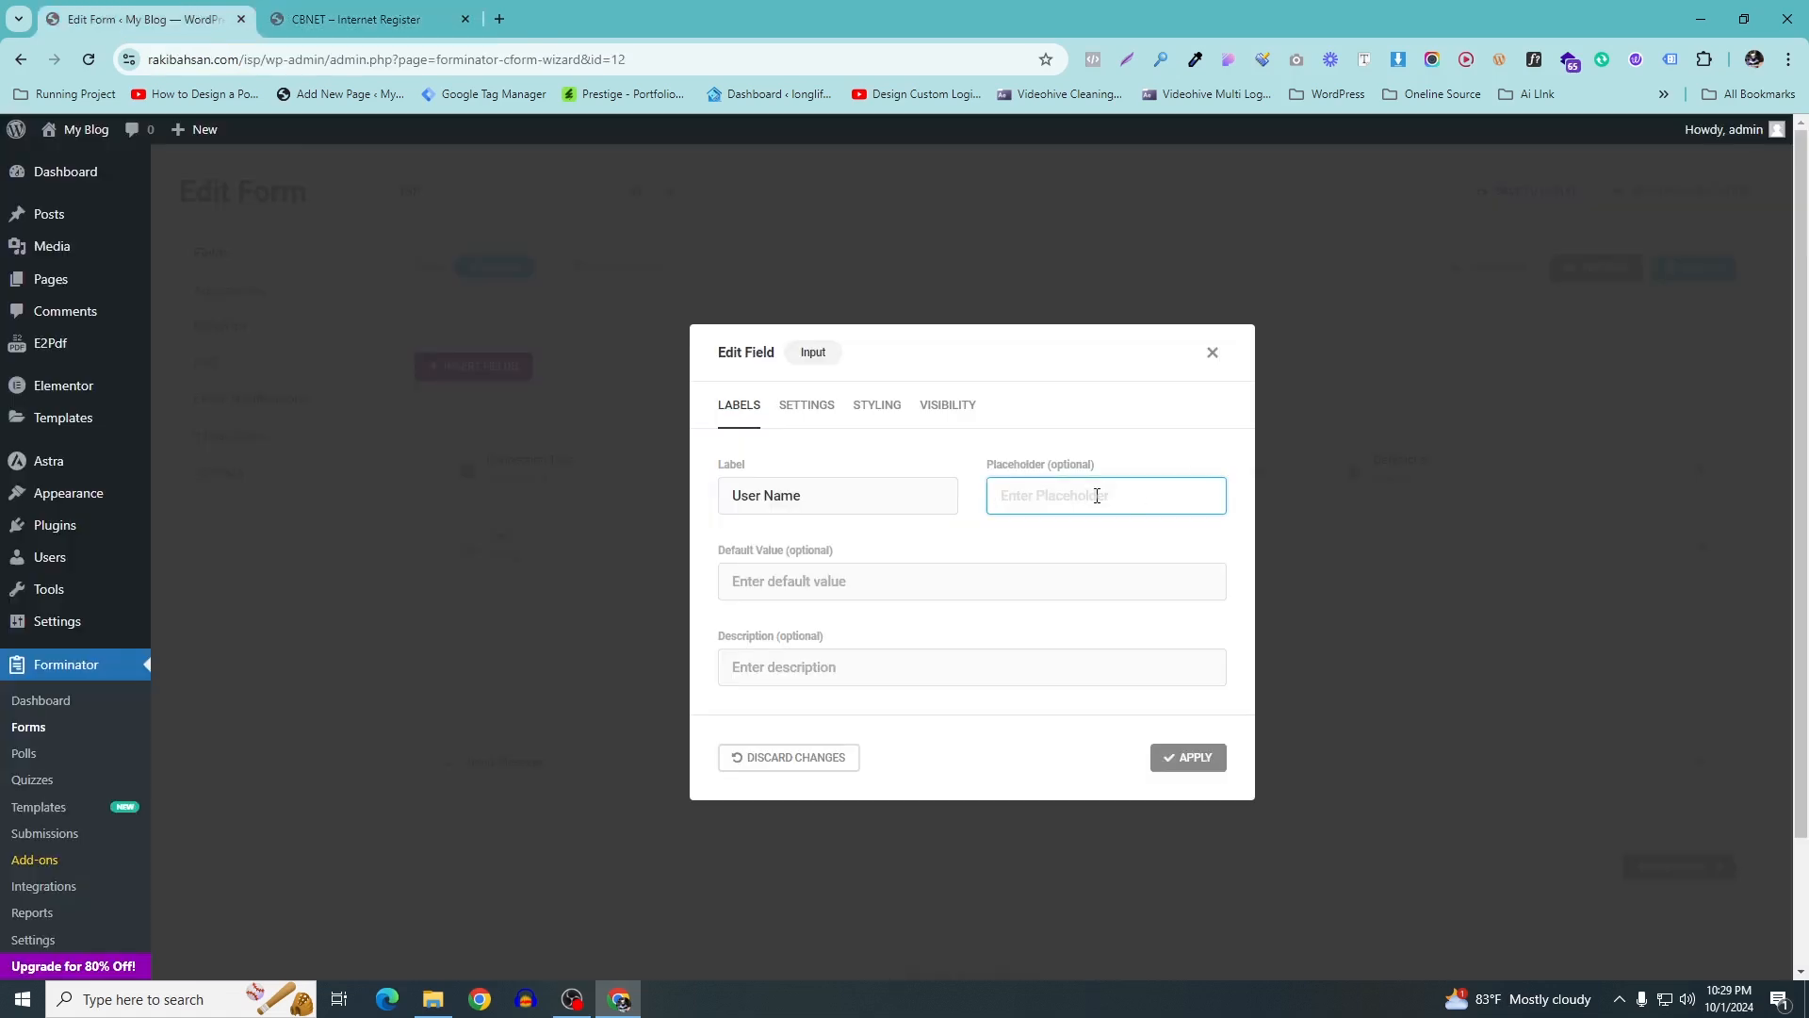
text(rakib)
click(818, 416)
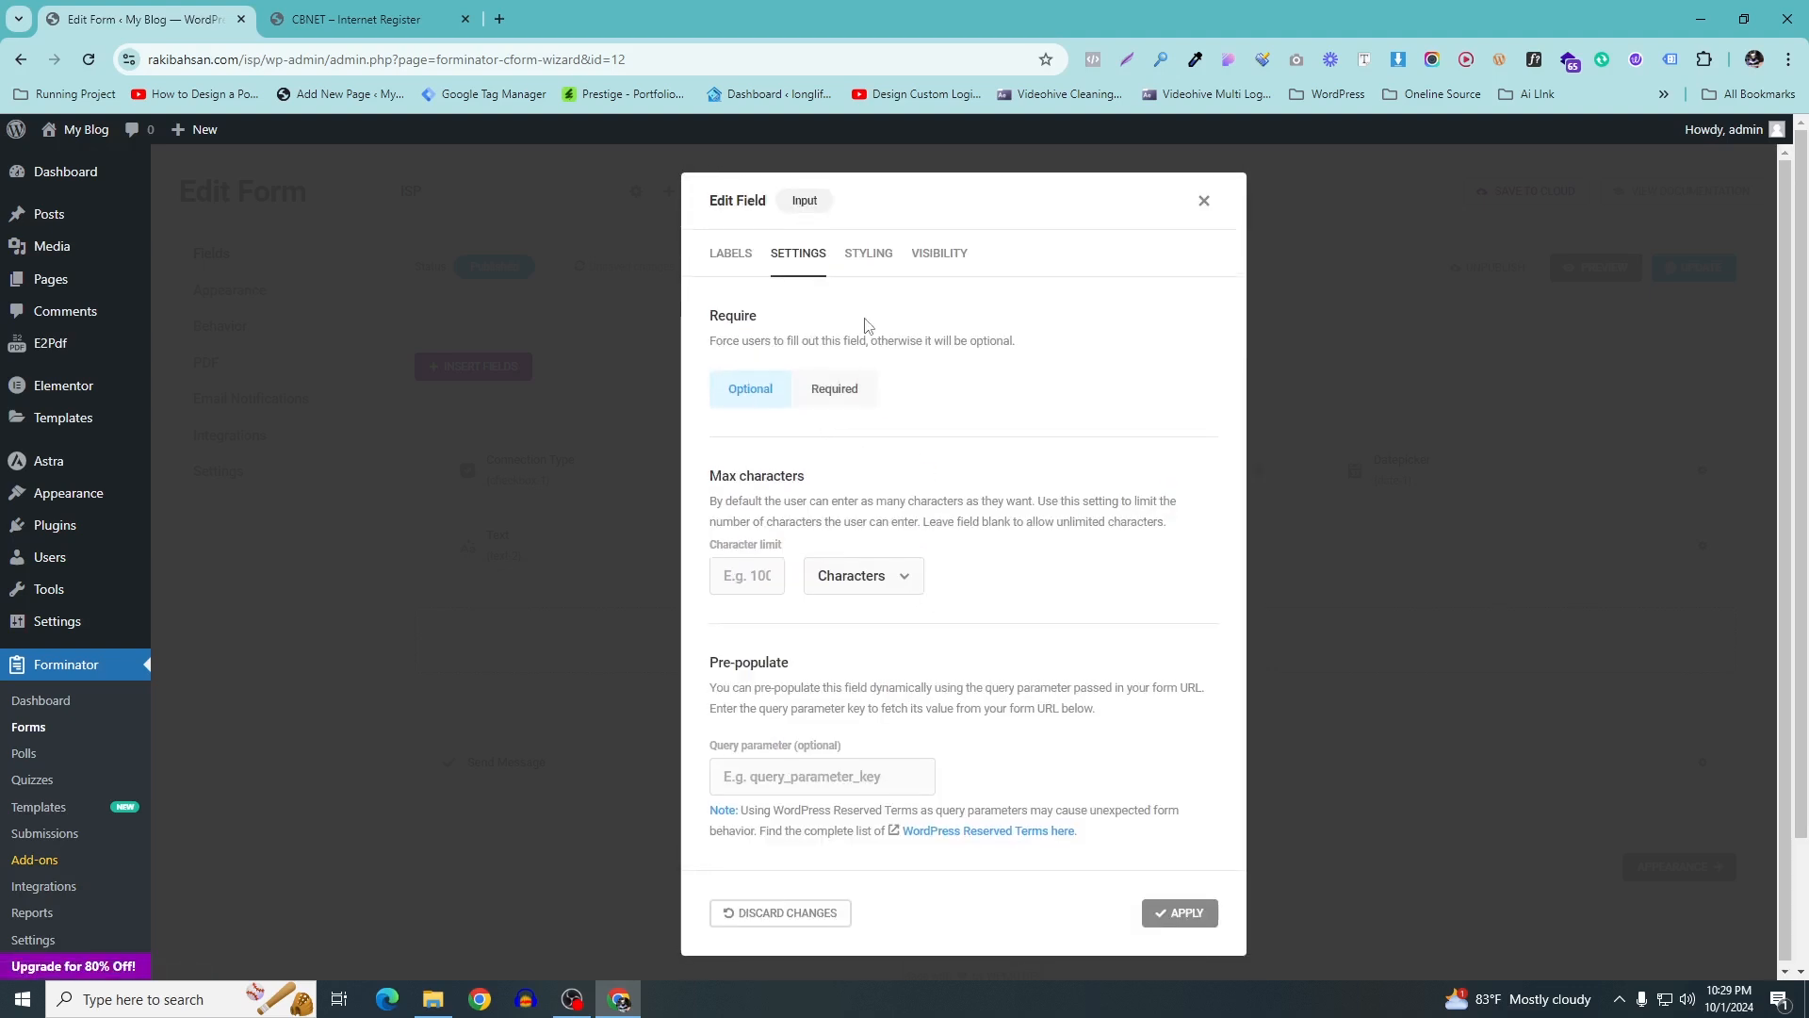
click(864, 262)
click(968, 481)
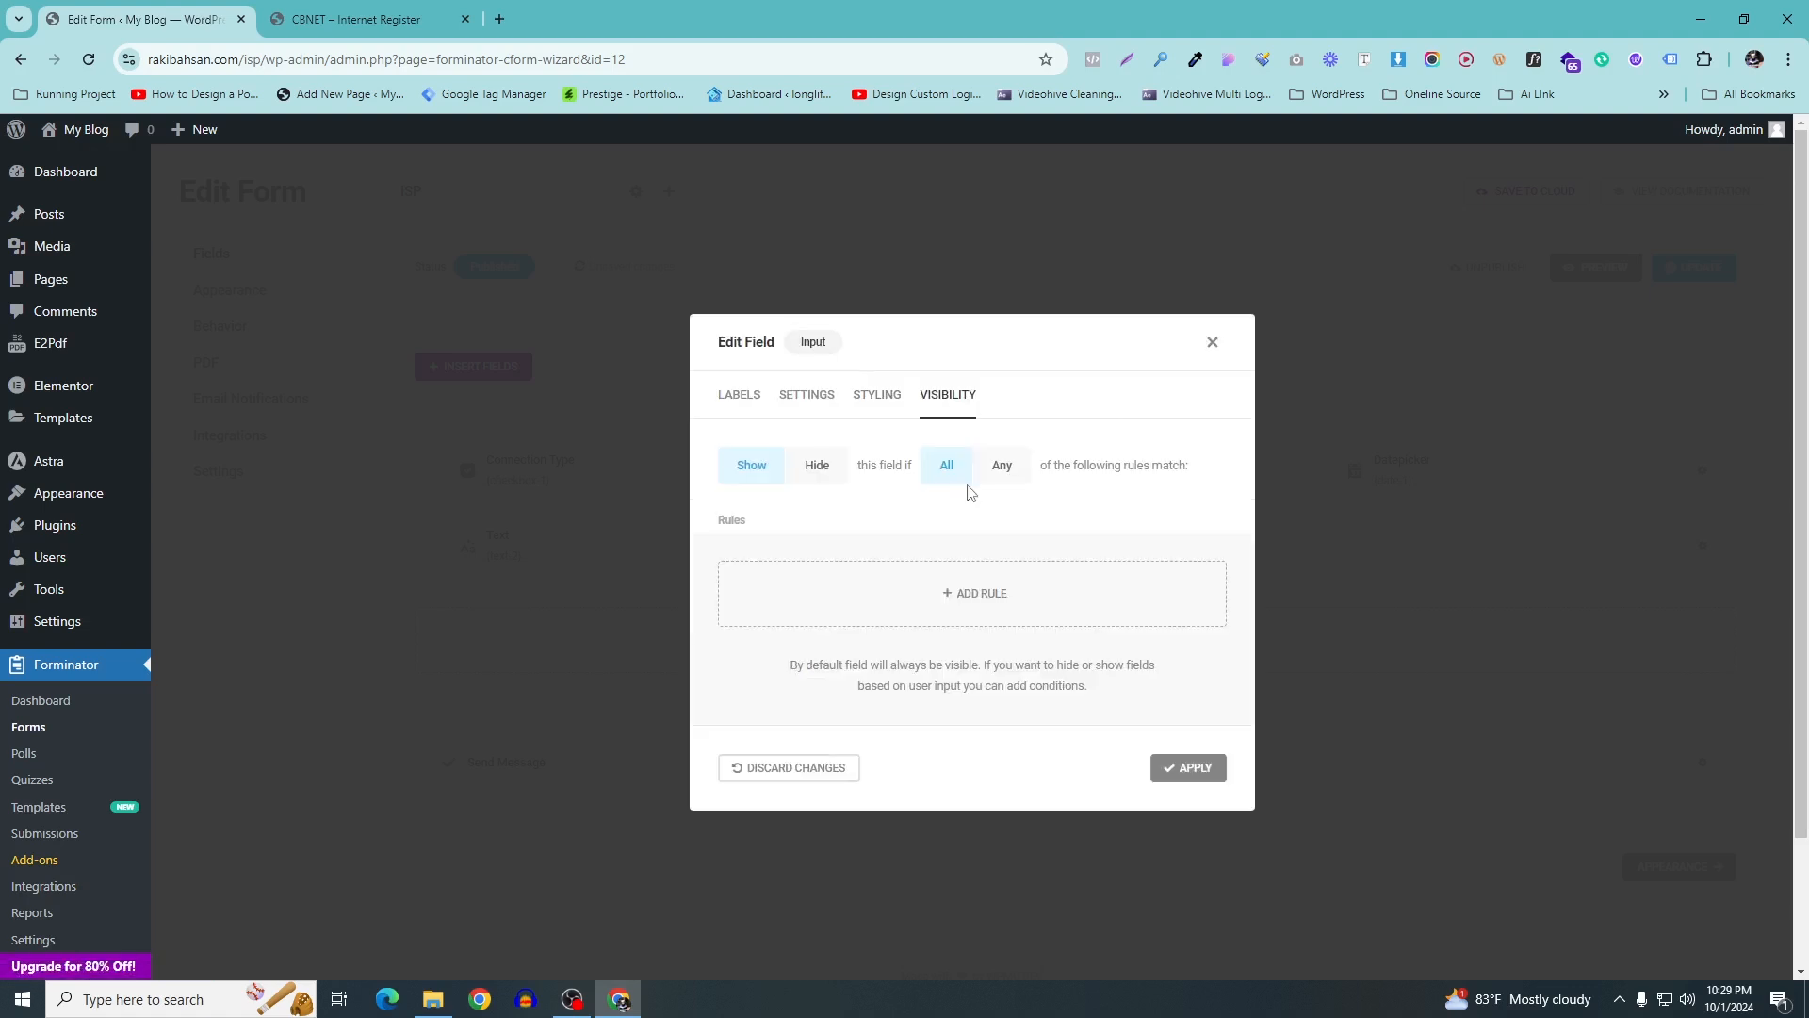
click(1189, 766)
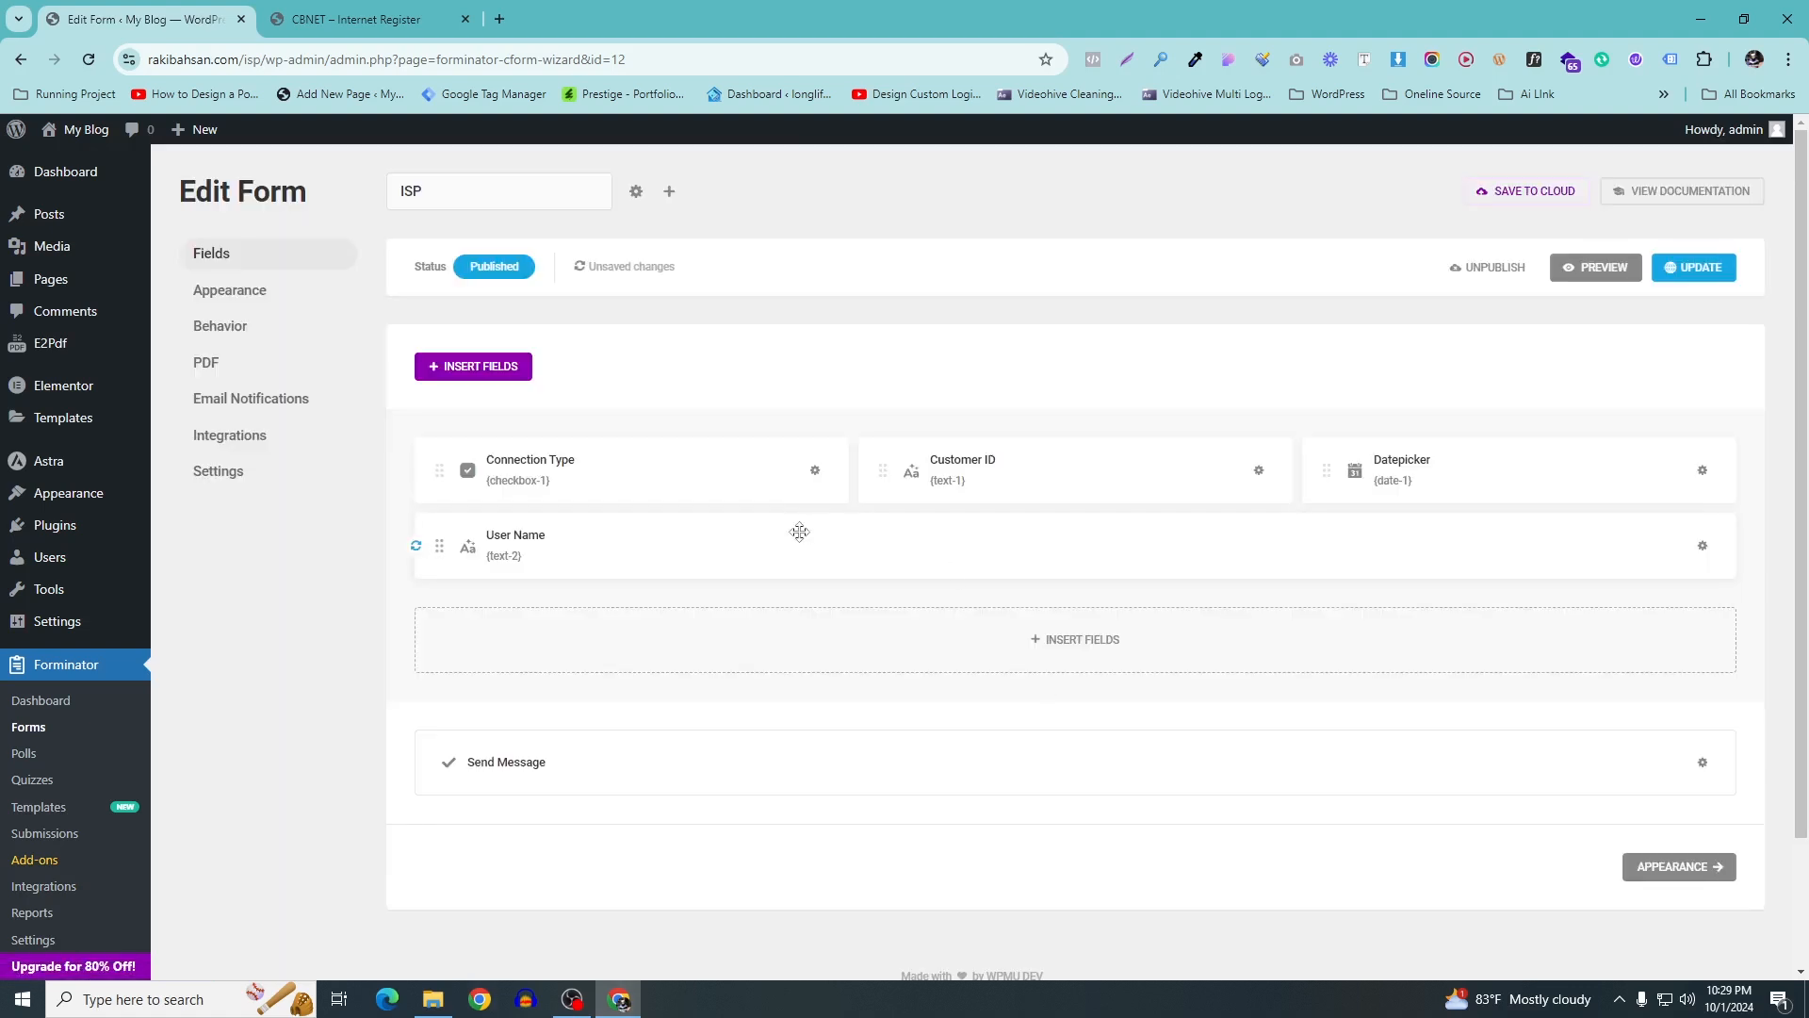
Insert another plain text input field below User Name
click(377, 17)
click(102, 9)
click(1111, 660)
click(753, 478)
scroll(1168, 693, down, 1)
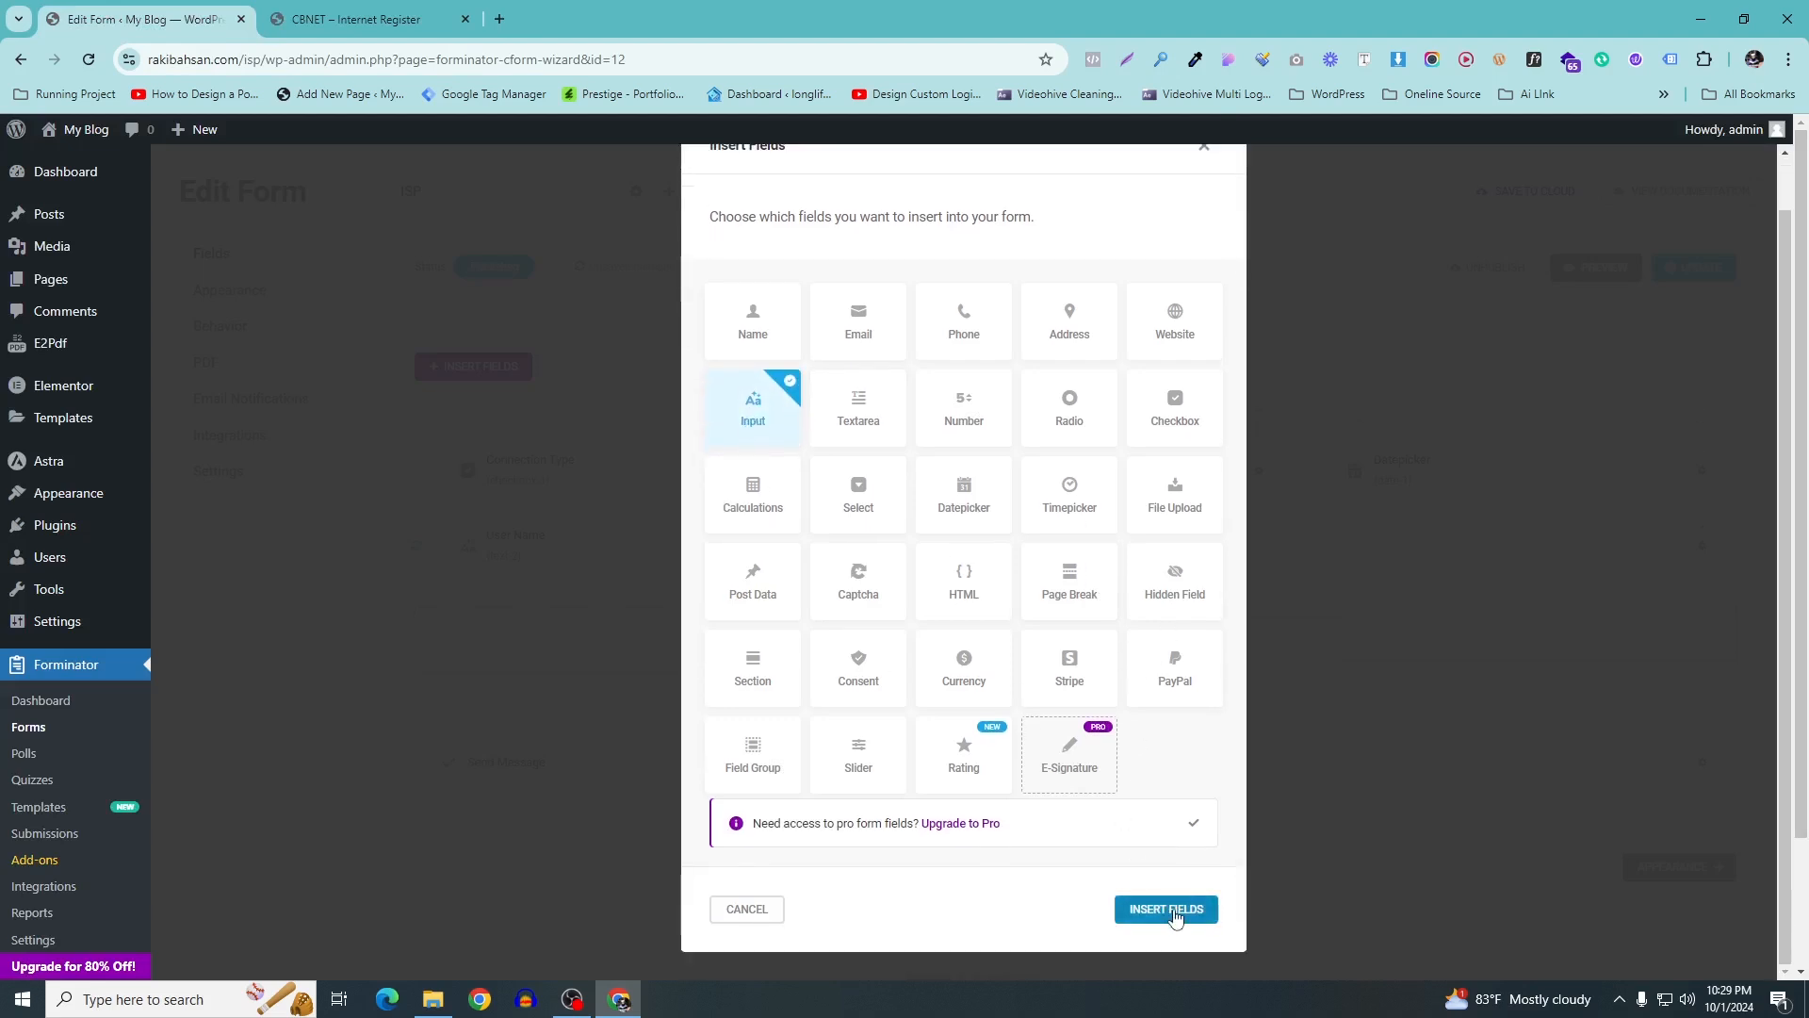
click(1166, 909)
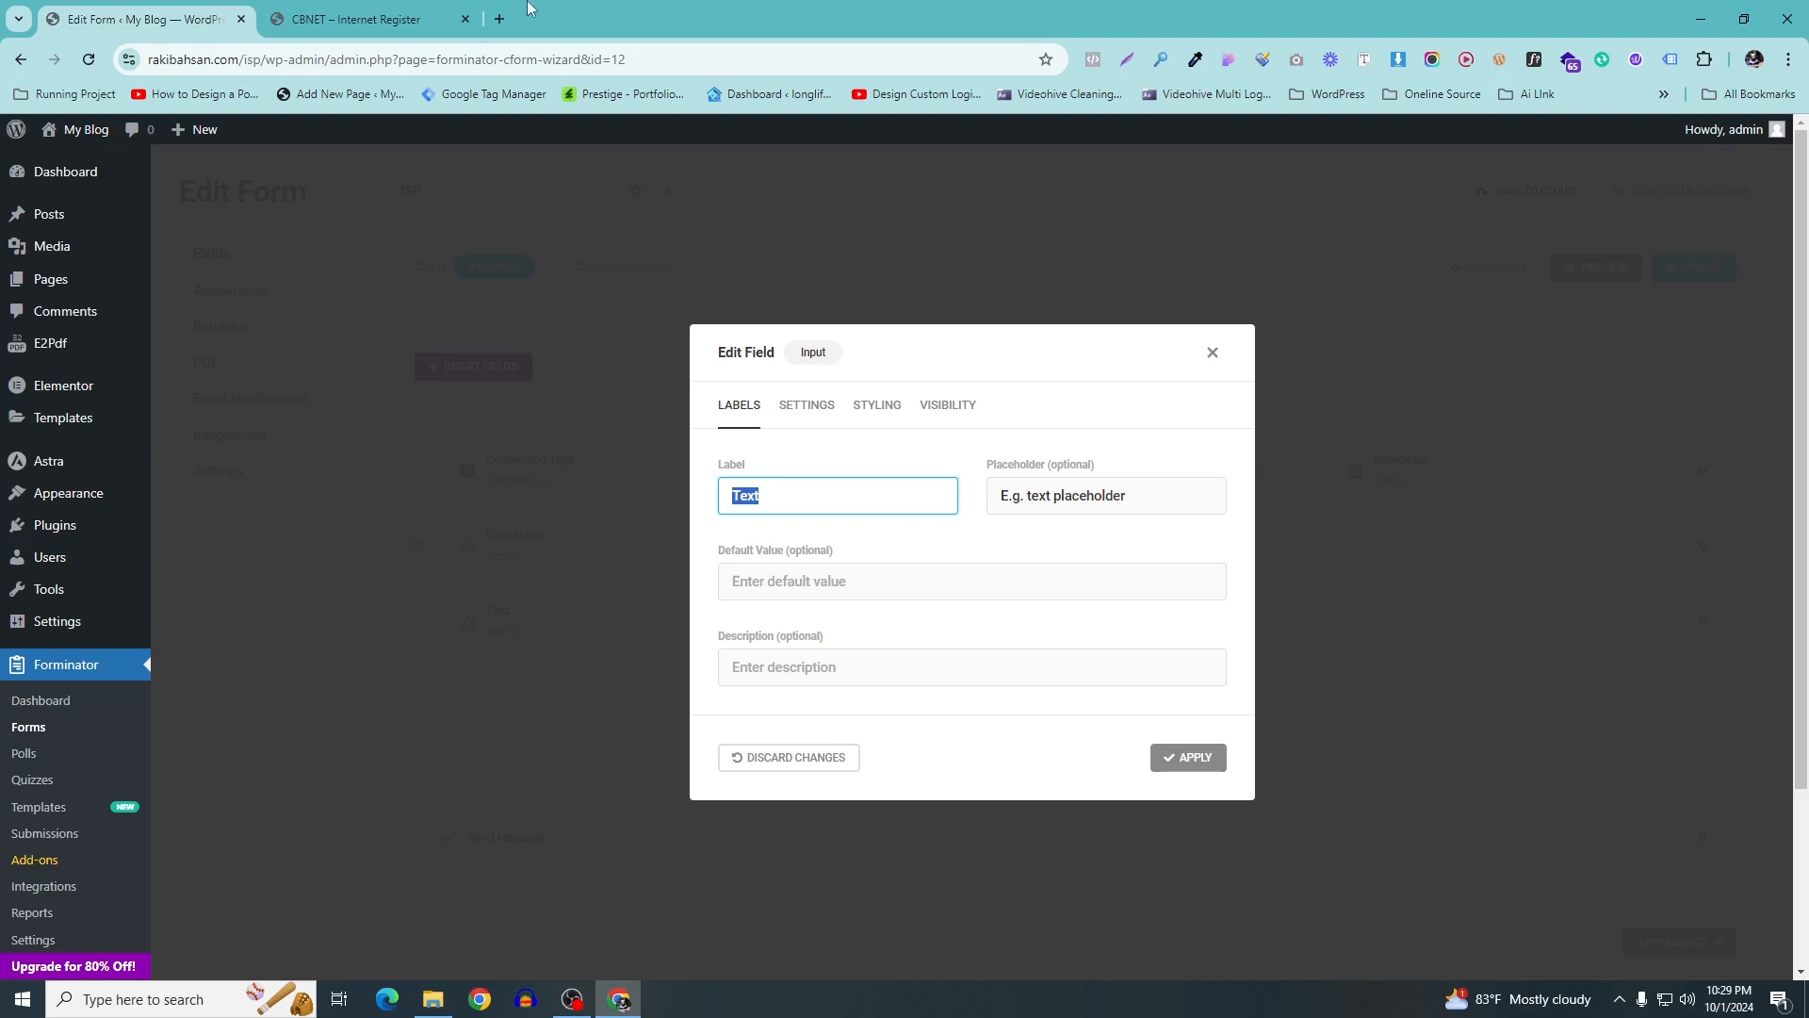
Label it Password from the reference form, clear its placeholder, and apply
click(395, 19)
drag(841, 350, 760, 354)
key(ctrl+c)
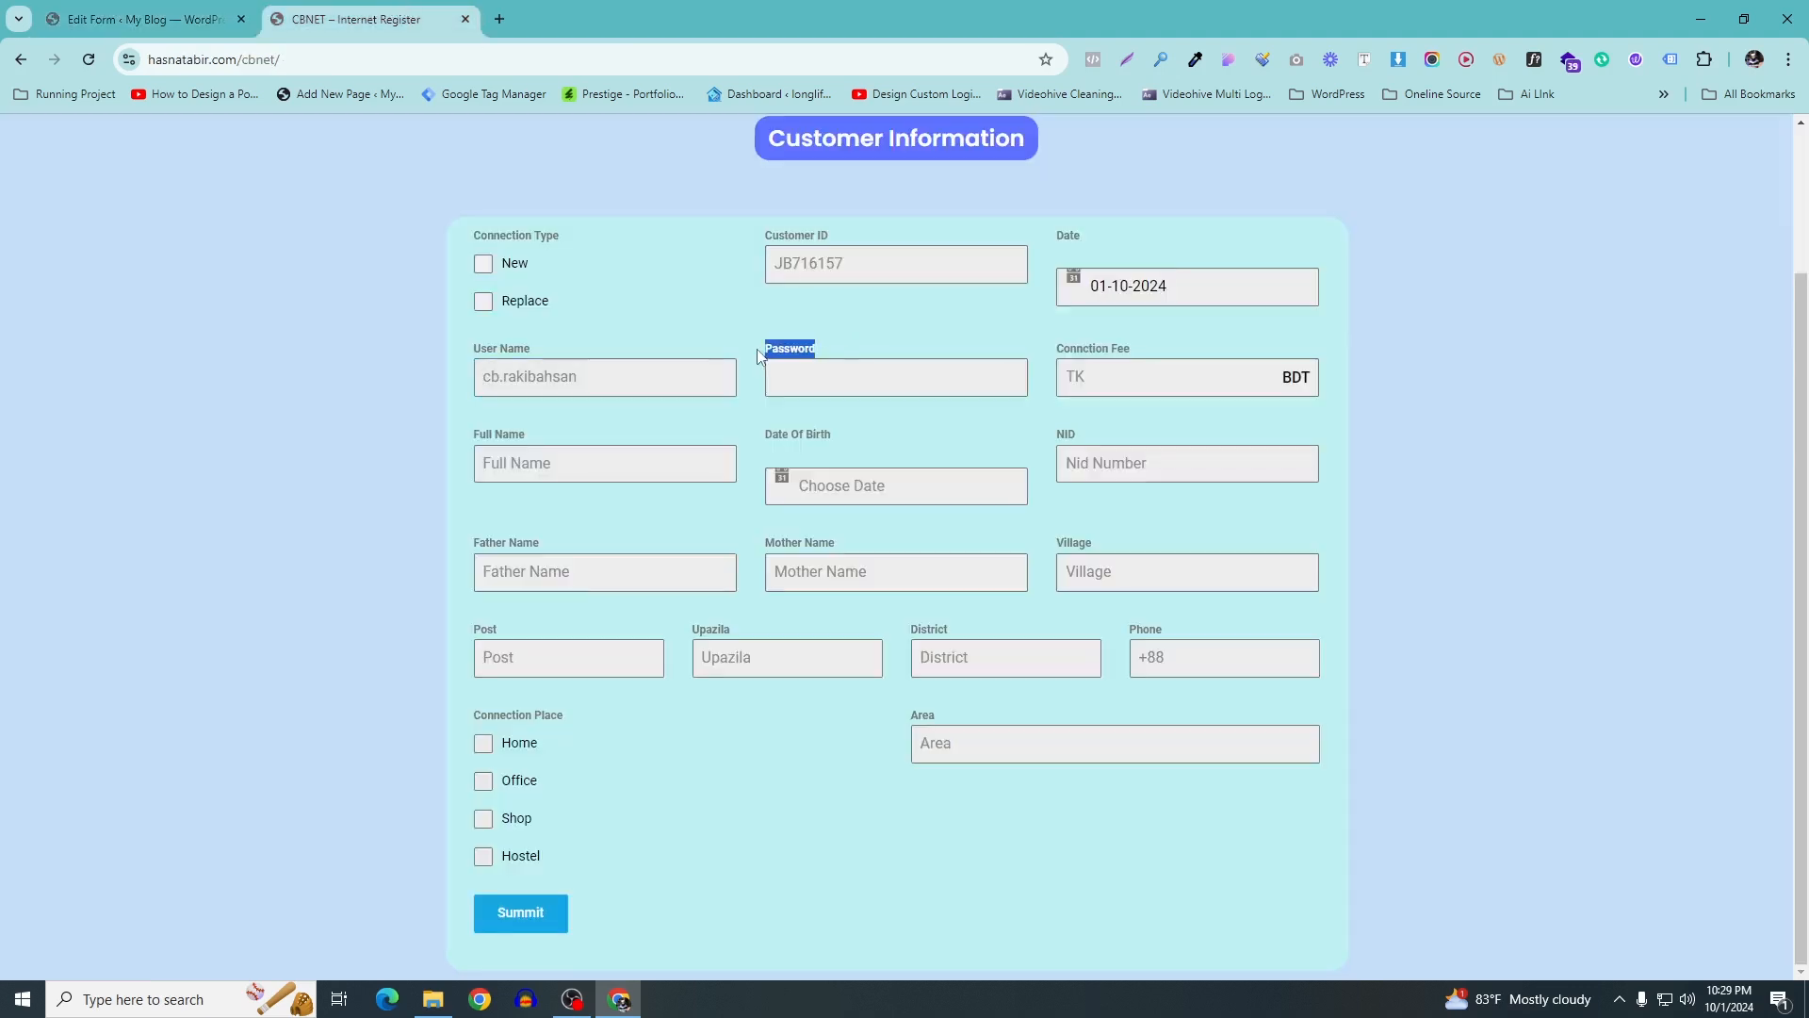
click(141, 21)
key(ctrl+v)
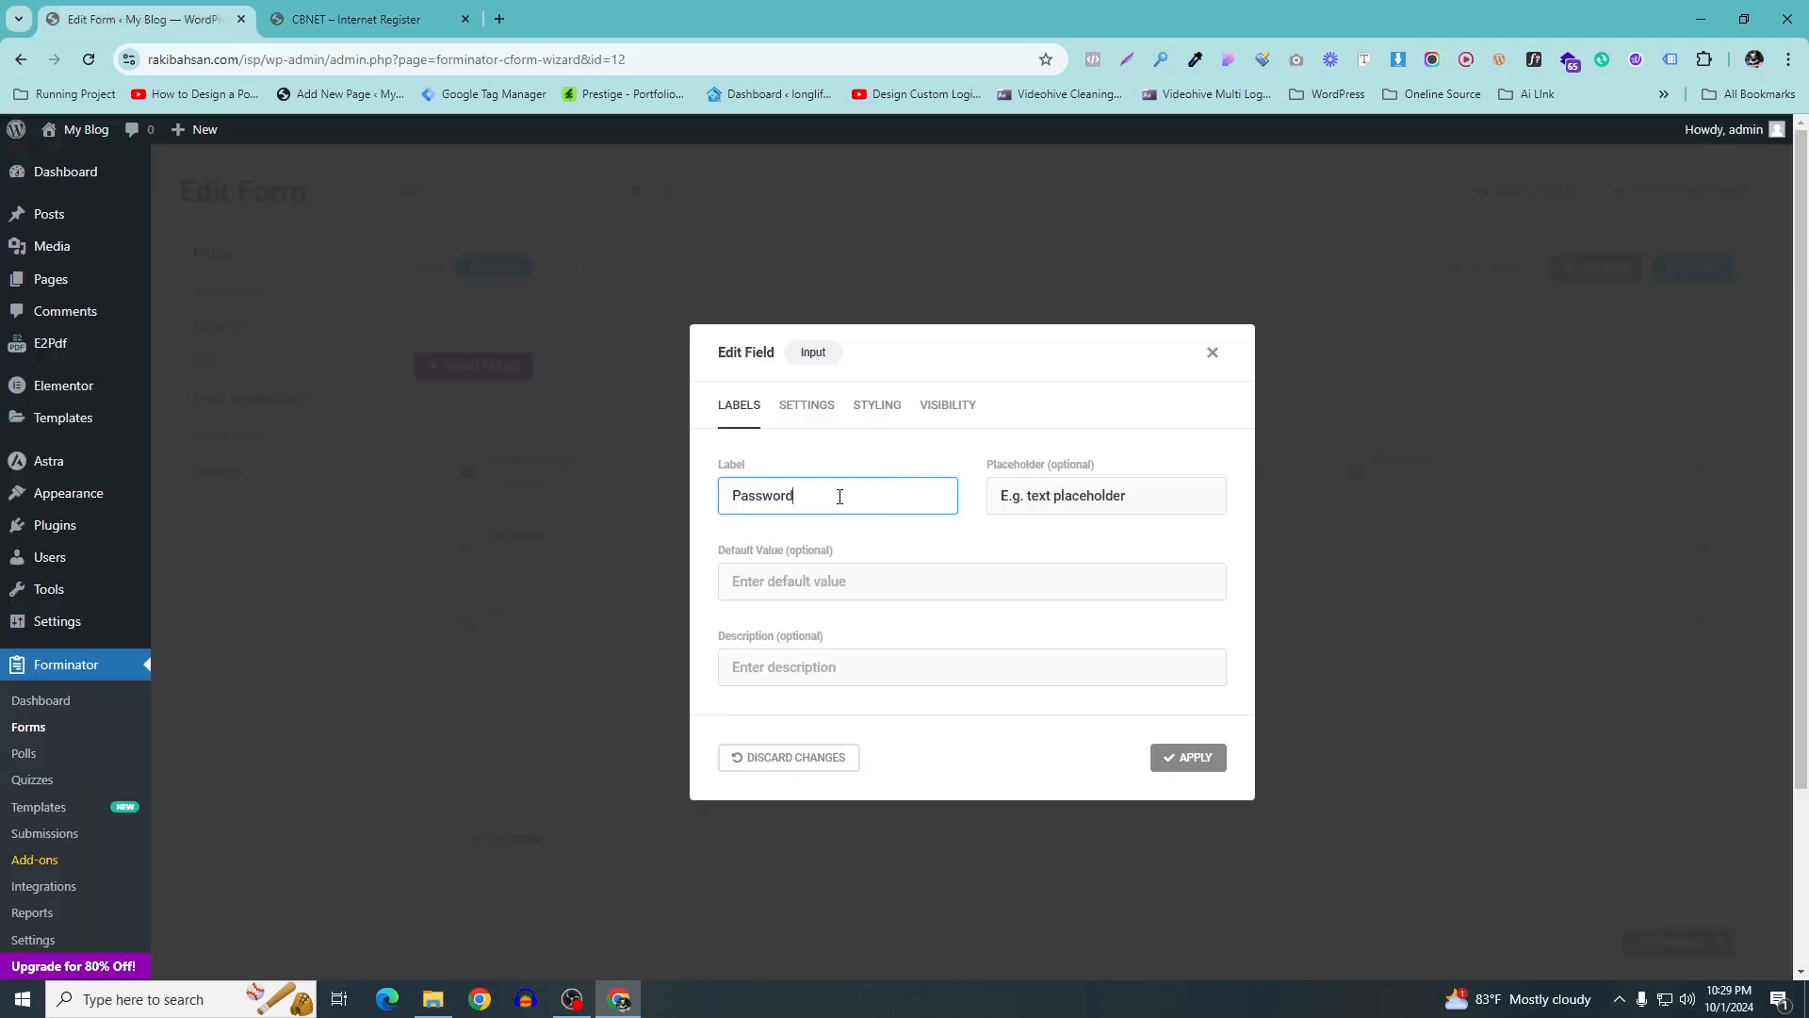
key(Tab)
key(BackSpace)
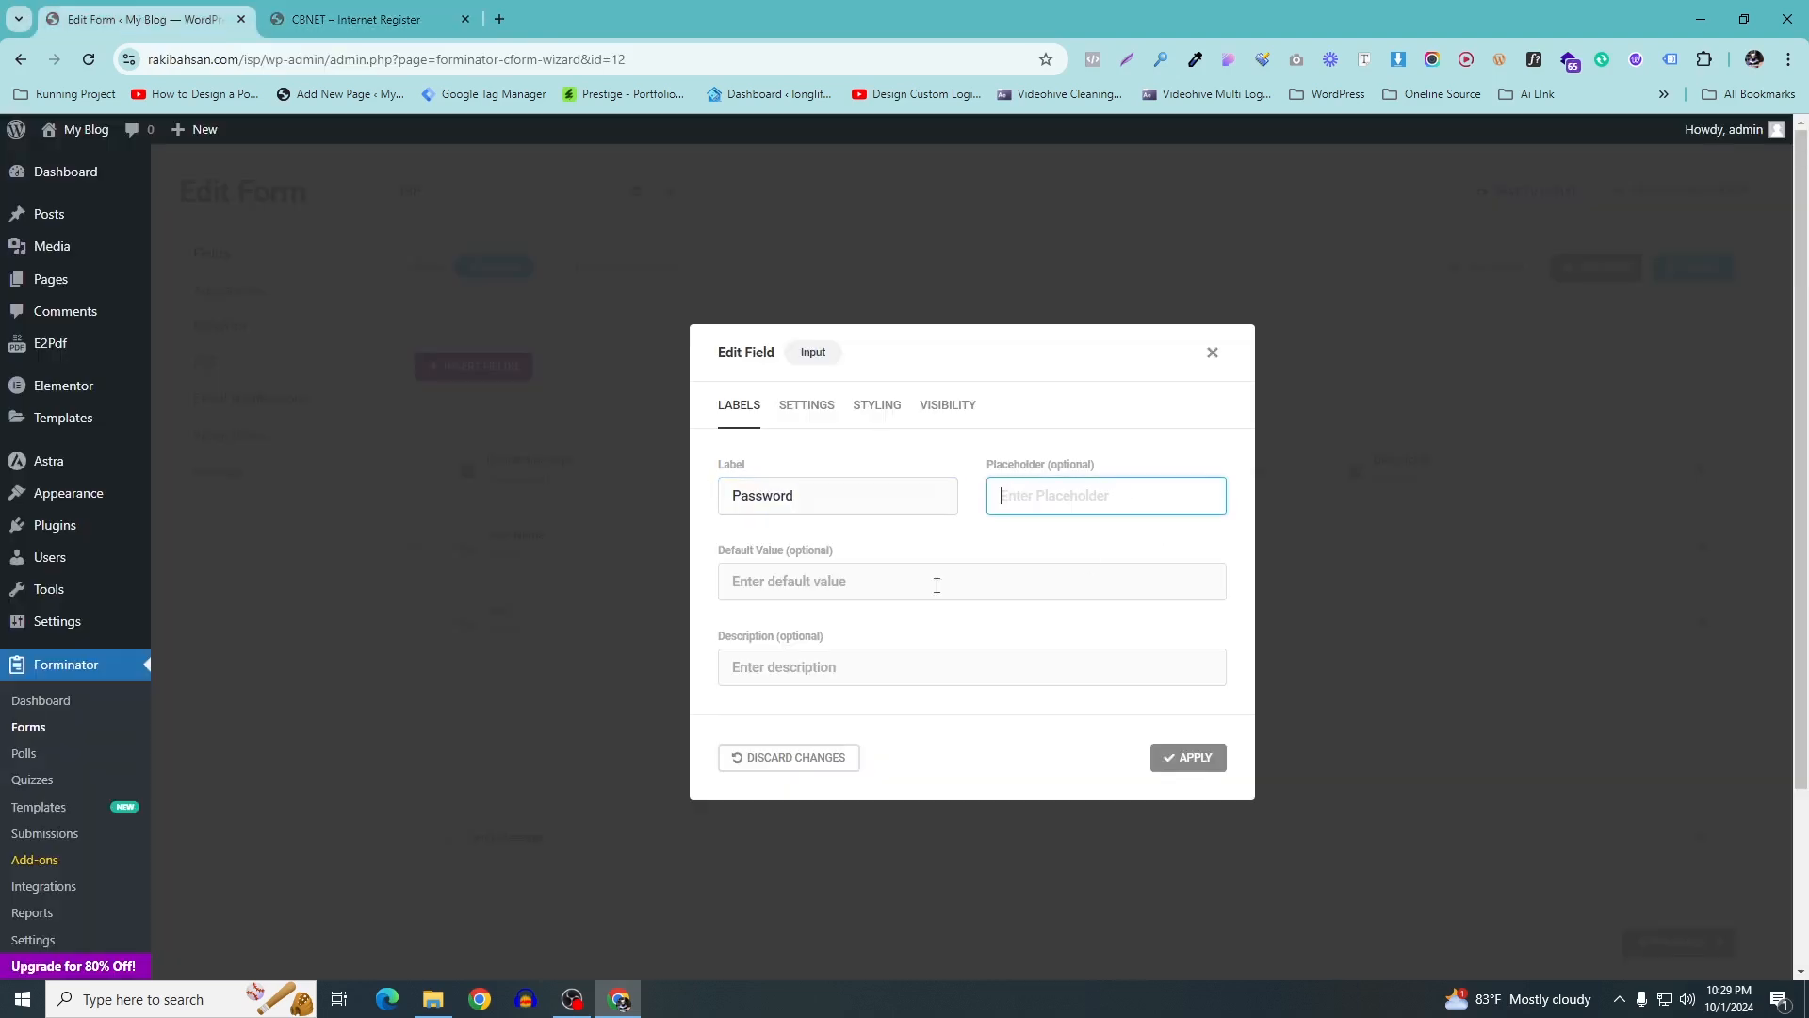
click(1188, 756)
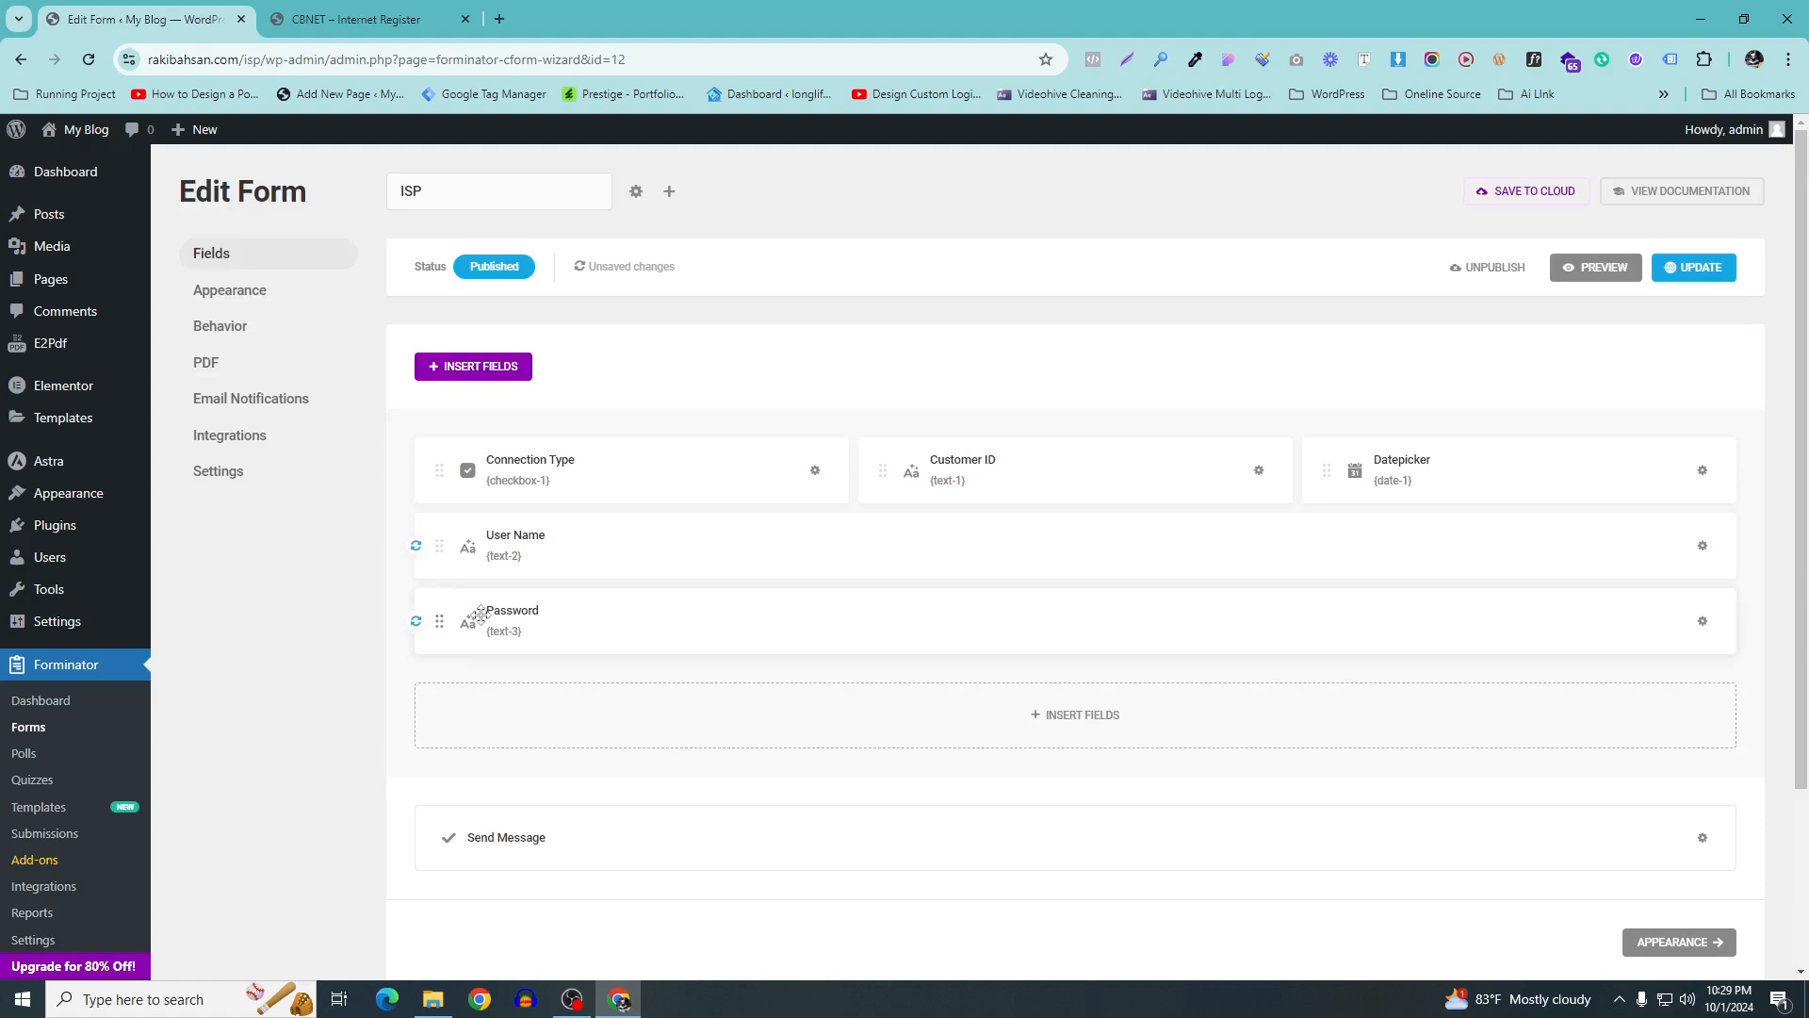
Insert a Currency field into the form
click(1151, 735)
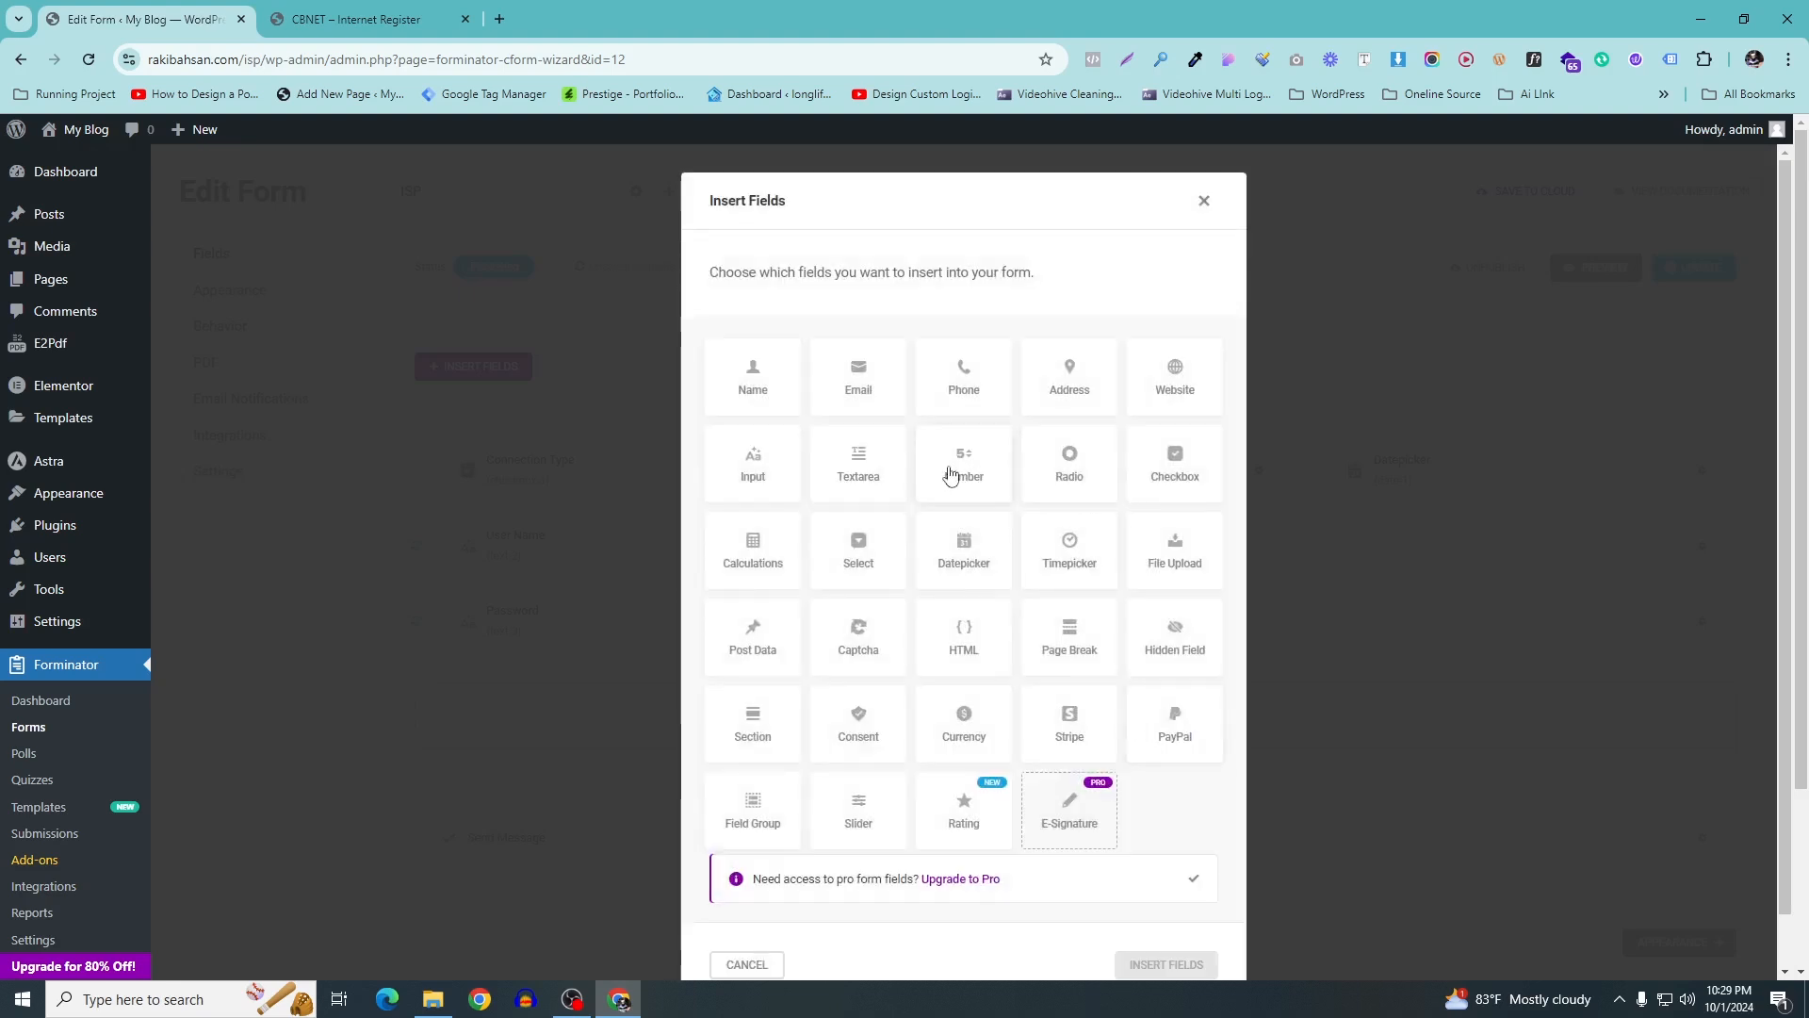
scroll(867, 612, down, 1)
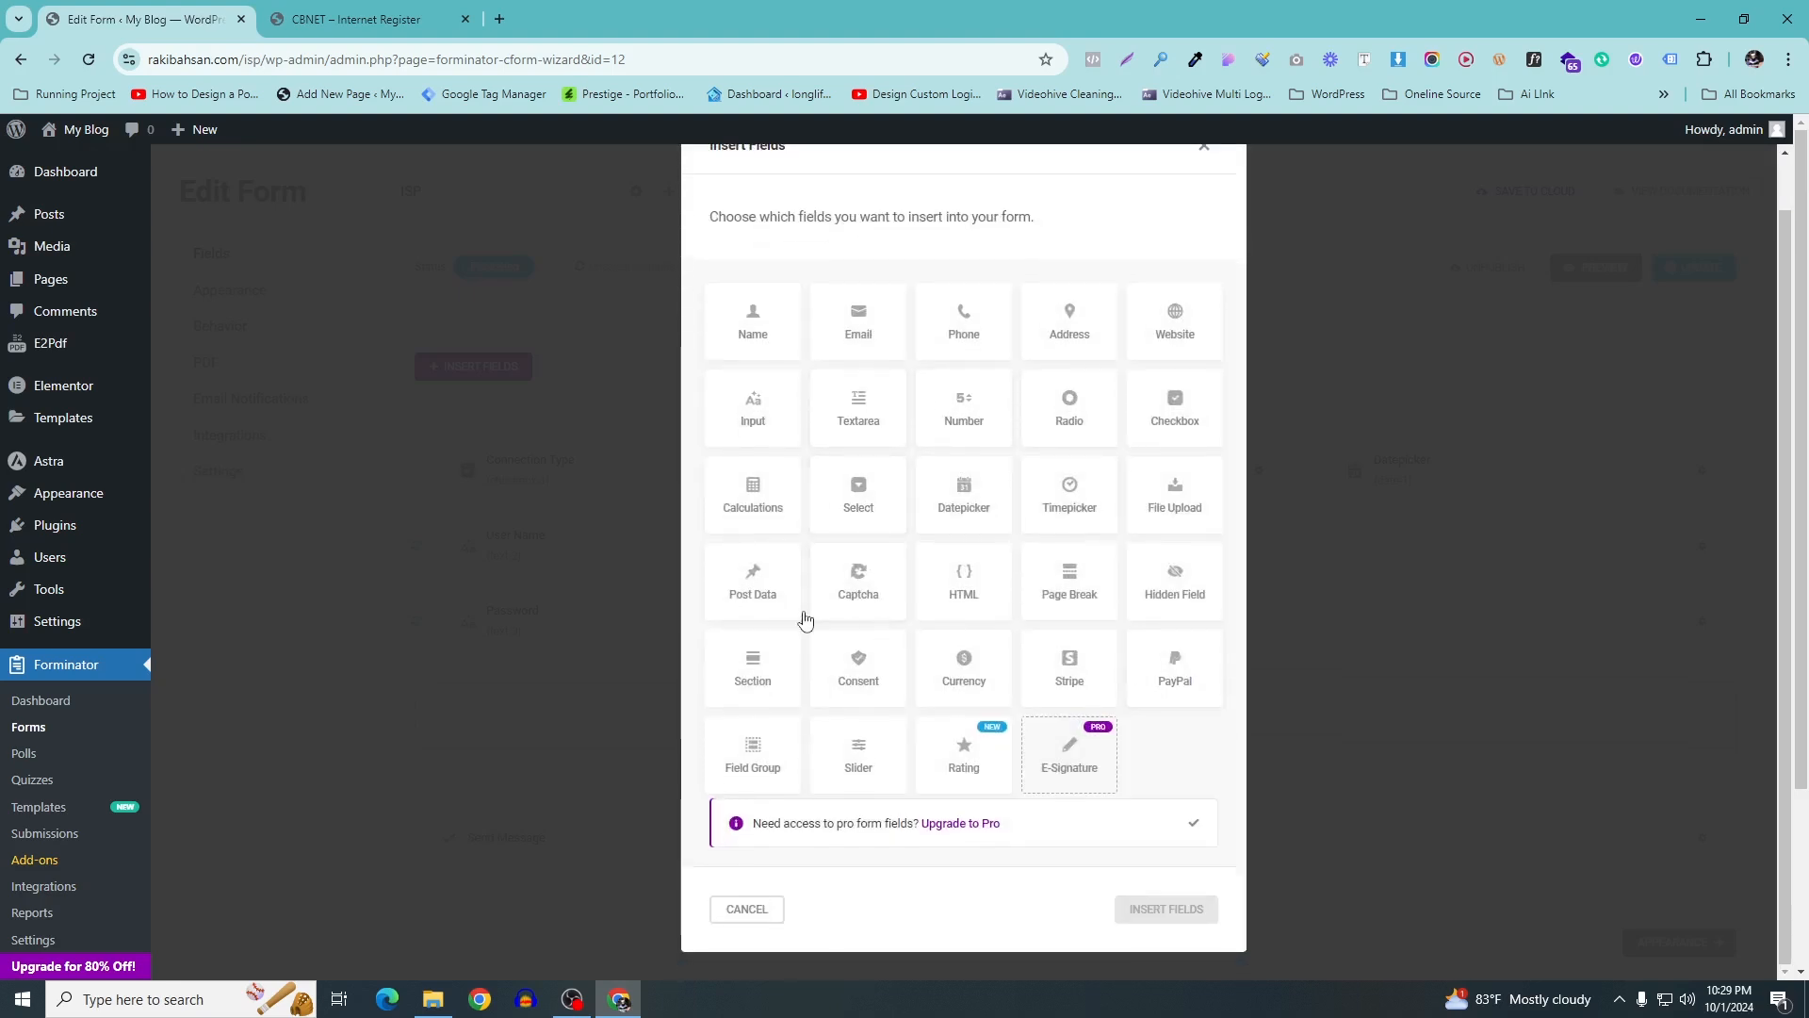
click(987, 681)
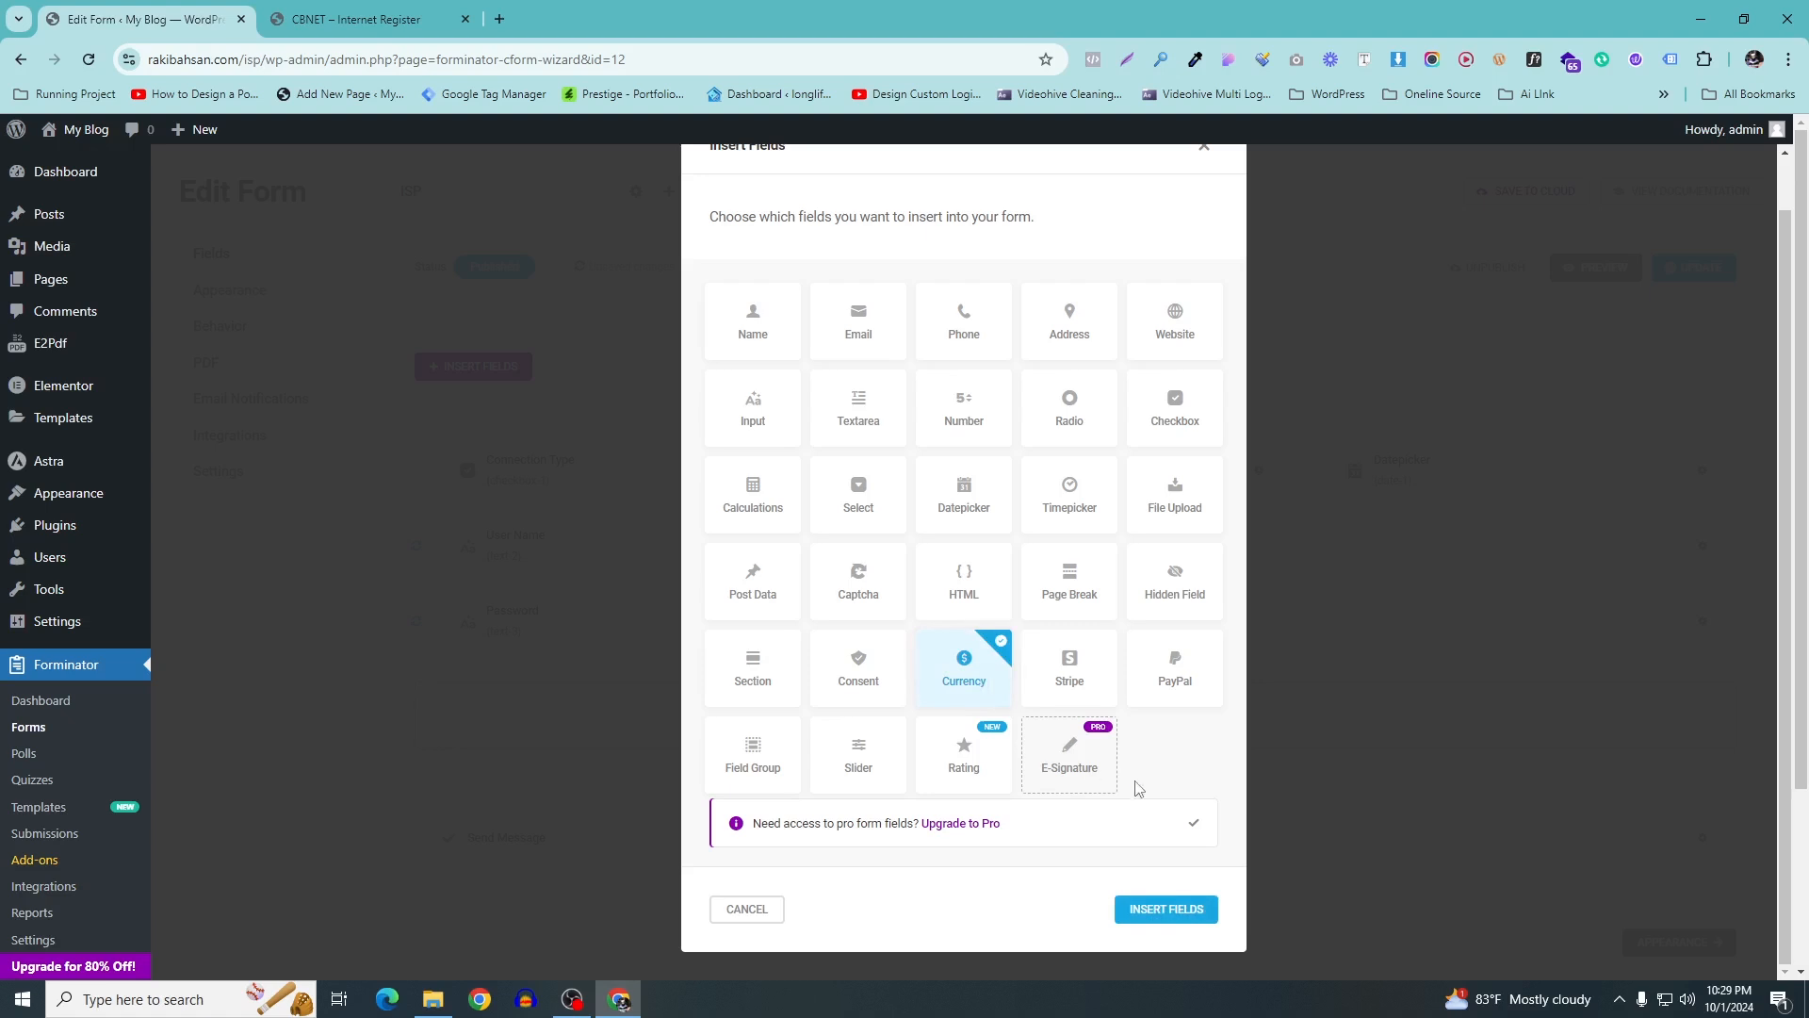
click(1165, 908)
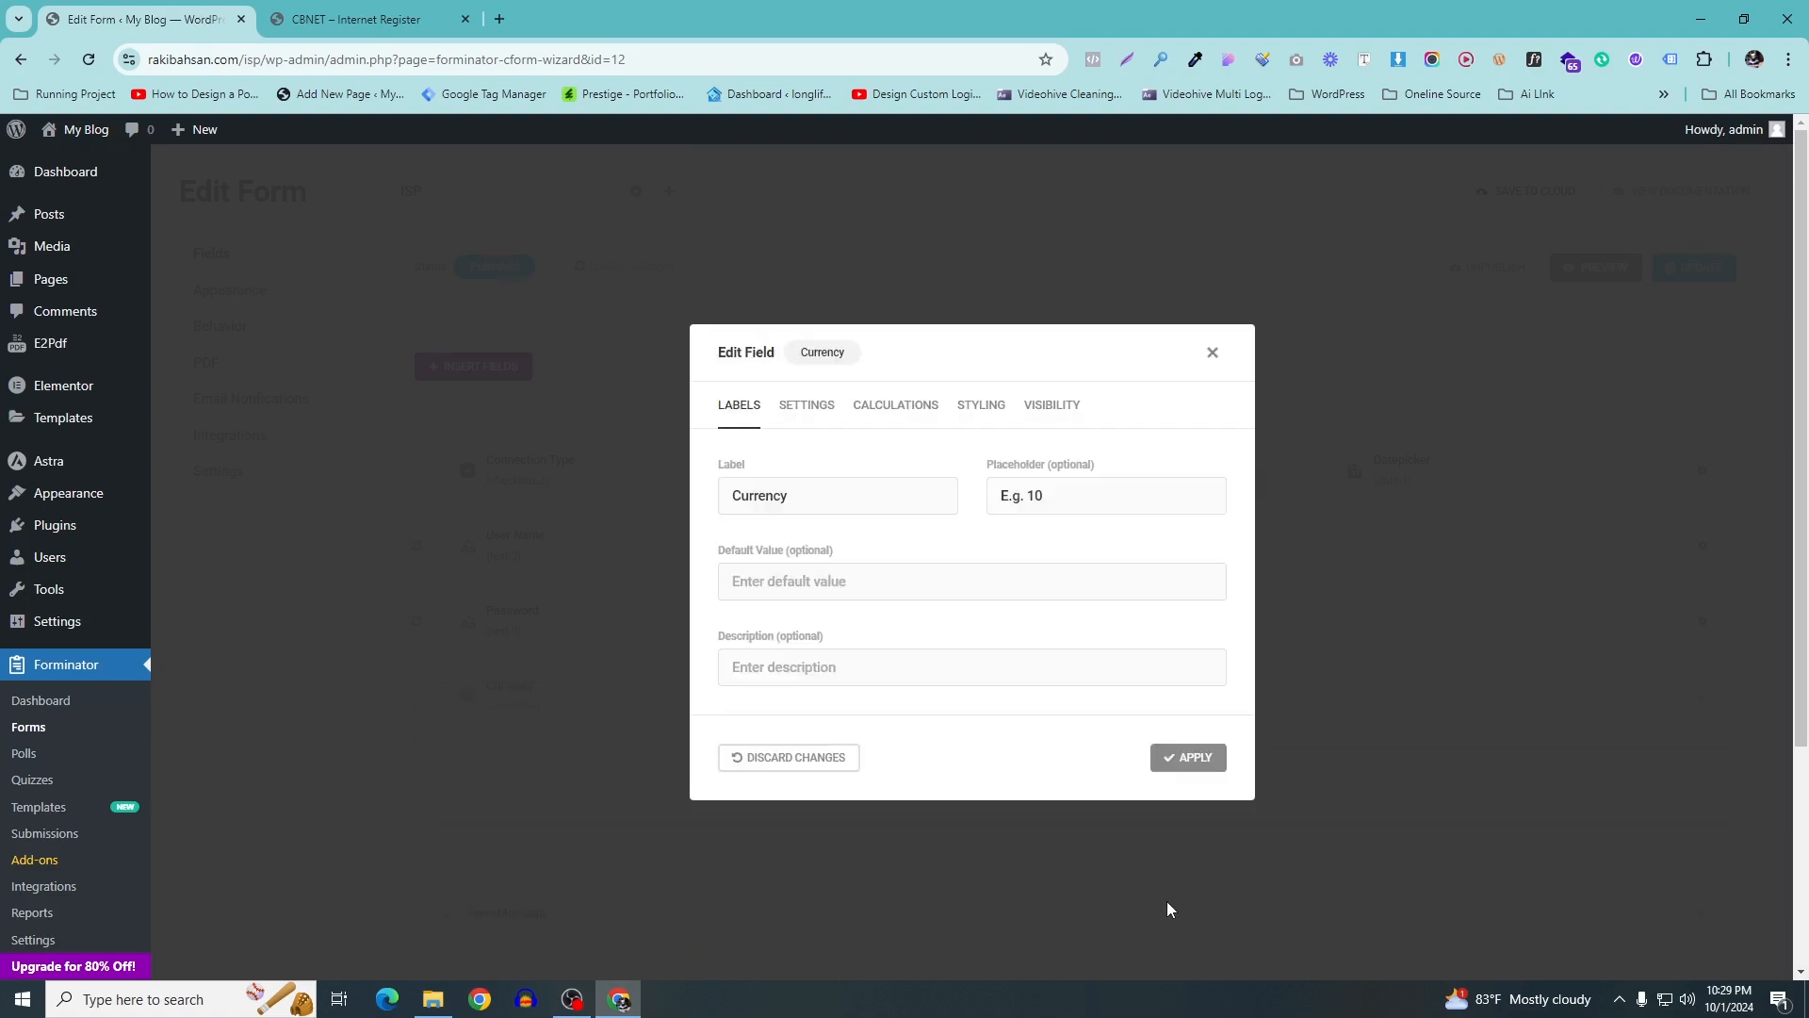
Label it Connction Fee, copied from the reference form, with placeholder TK
click(357, 19)
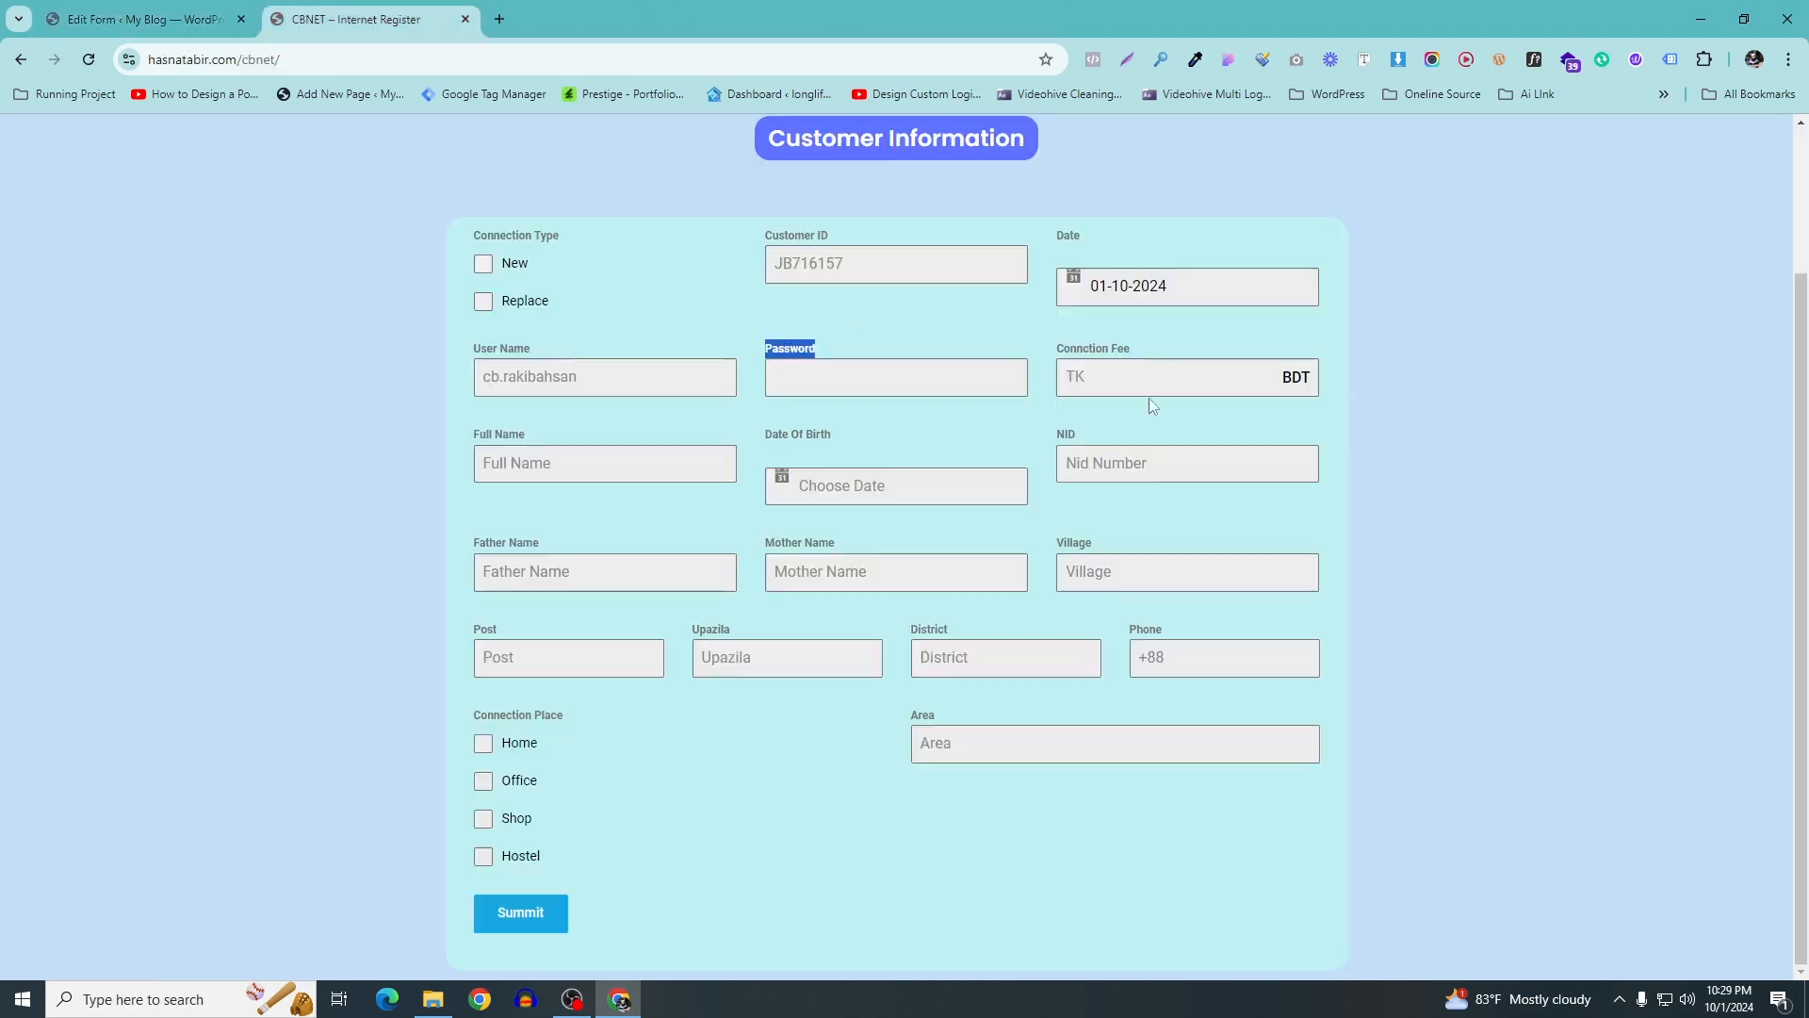
drag(1185, 354, 1051, 351)
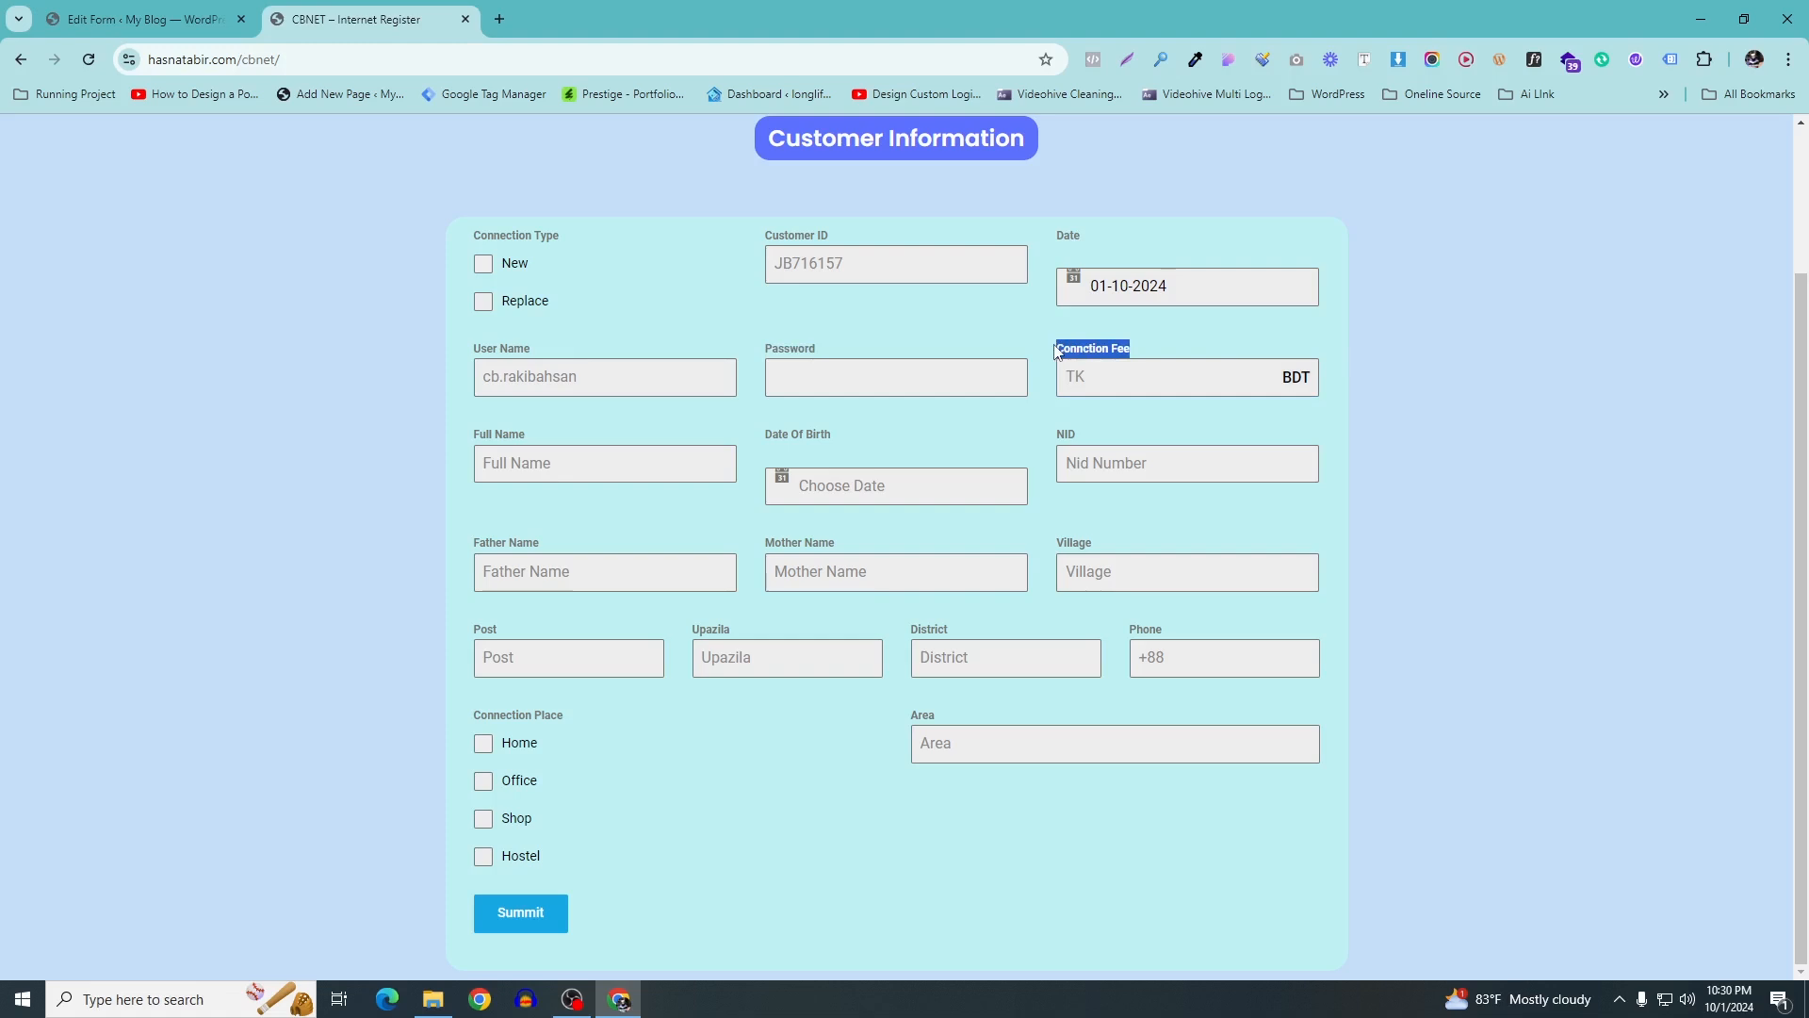
right_click(1075, 348)
click(1135, 368)
click(142, 19)
click(946, 493)
key(ctrl+a)
key(ctrl+v)
key(Tab)
text(T)
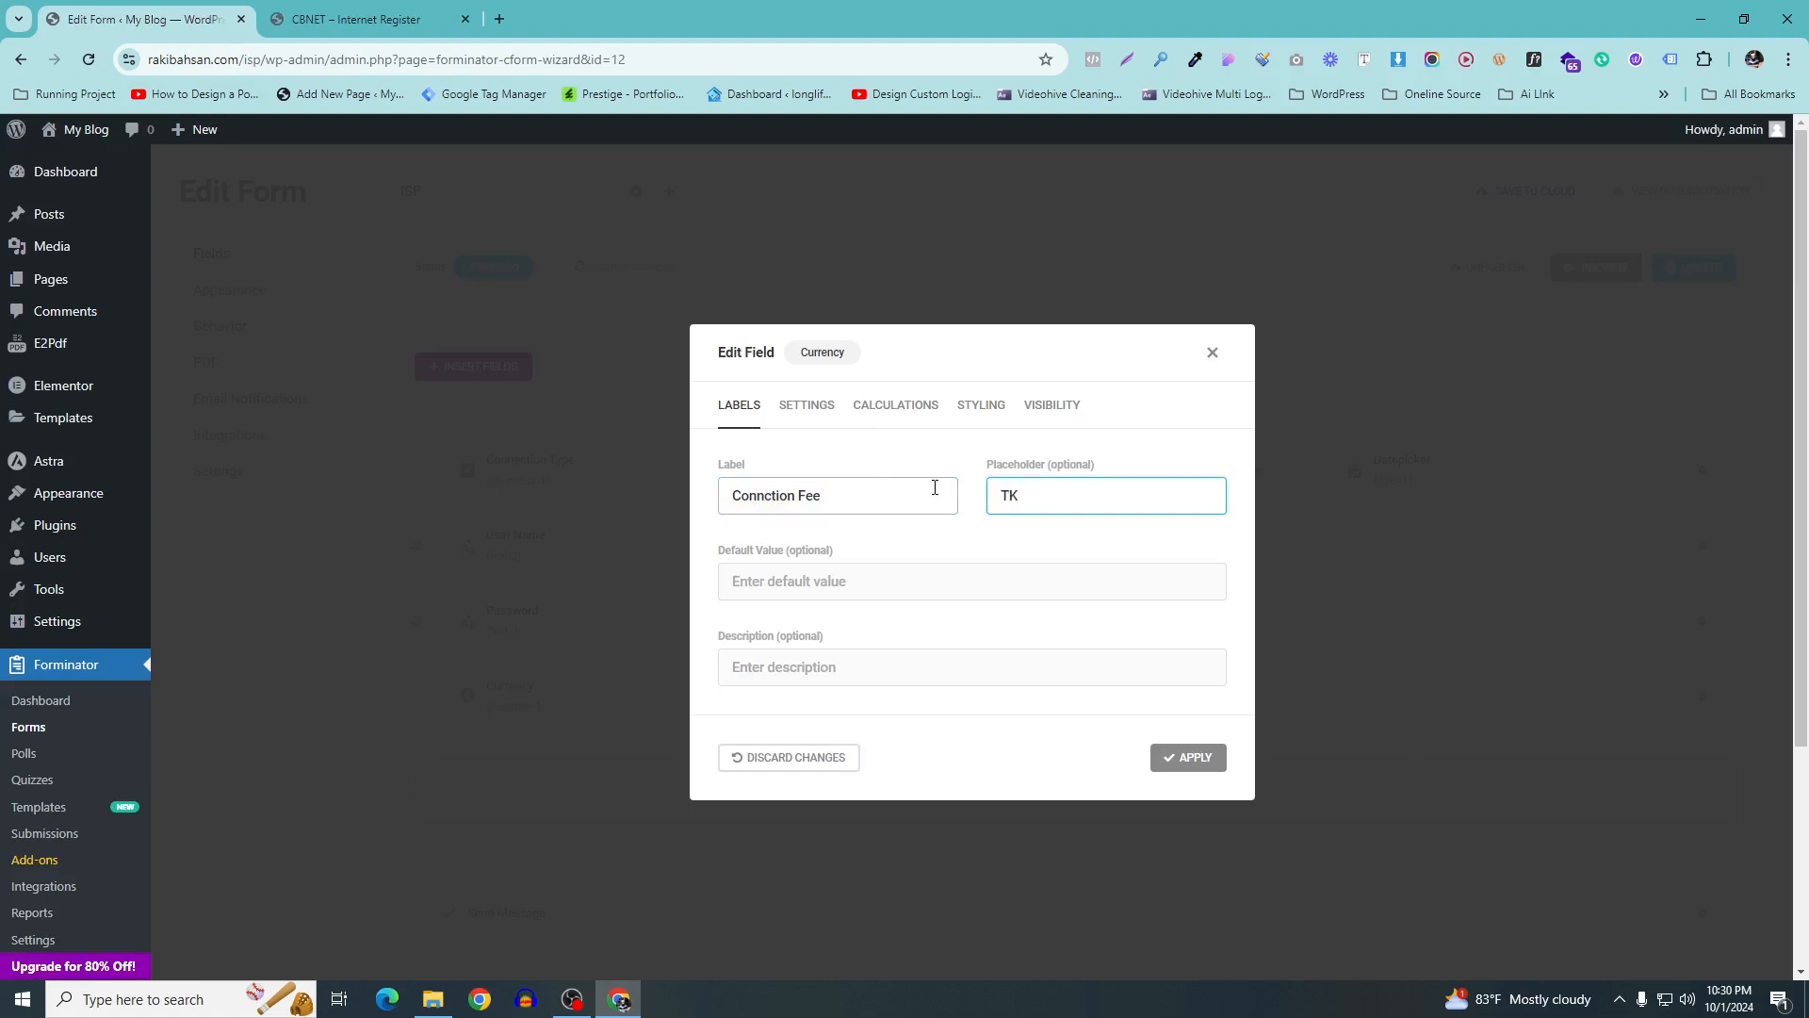
Set the field's currency to Bangladesh, Takas
click(816, 413)
scroll(839, 443, down, 2)
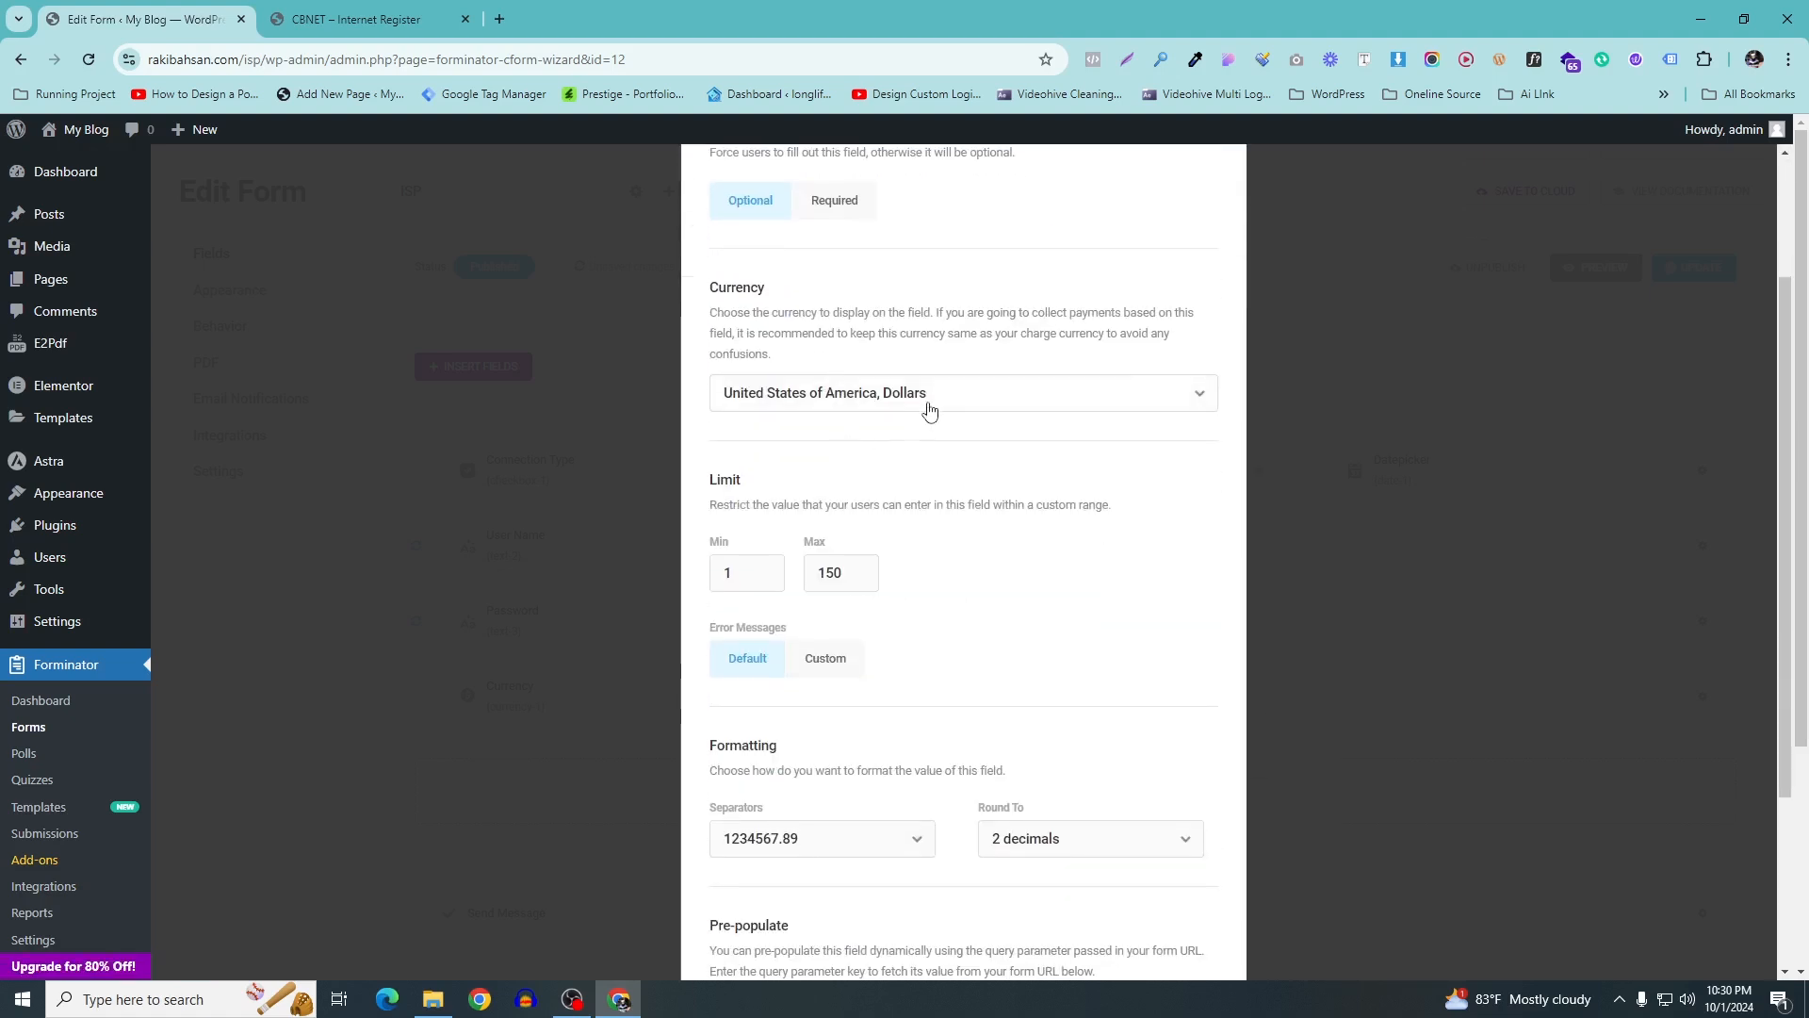
click(929, 409)
scroll(882, 607, up, 5)
scroll(877, 556, up, 5)
drag(1207, 608, 1214, 497)
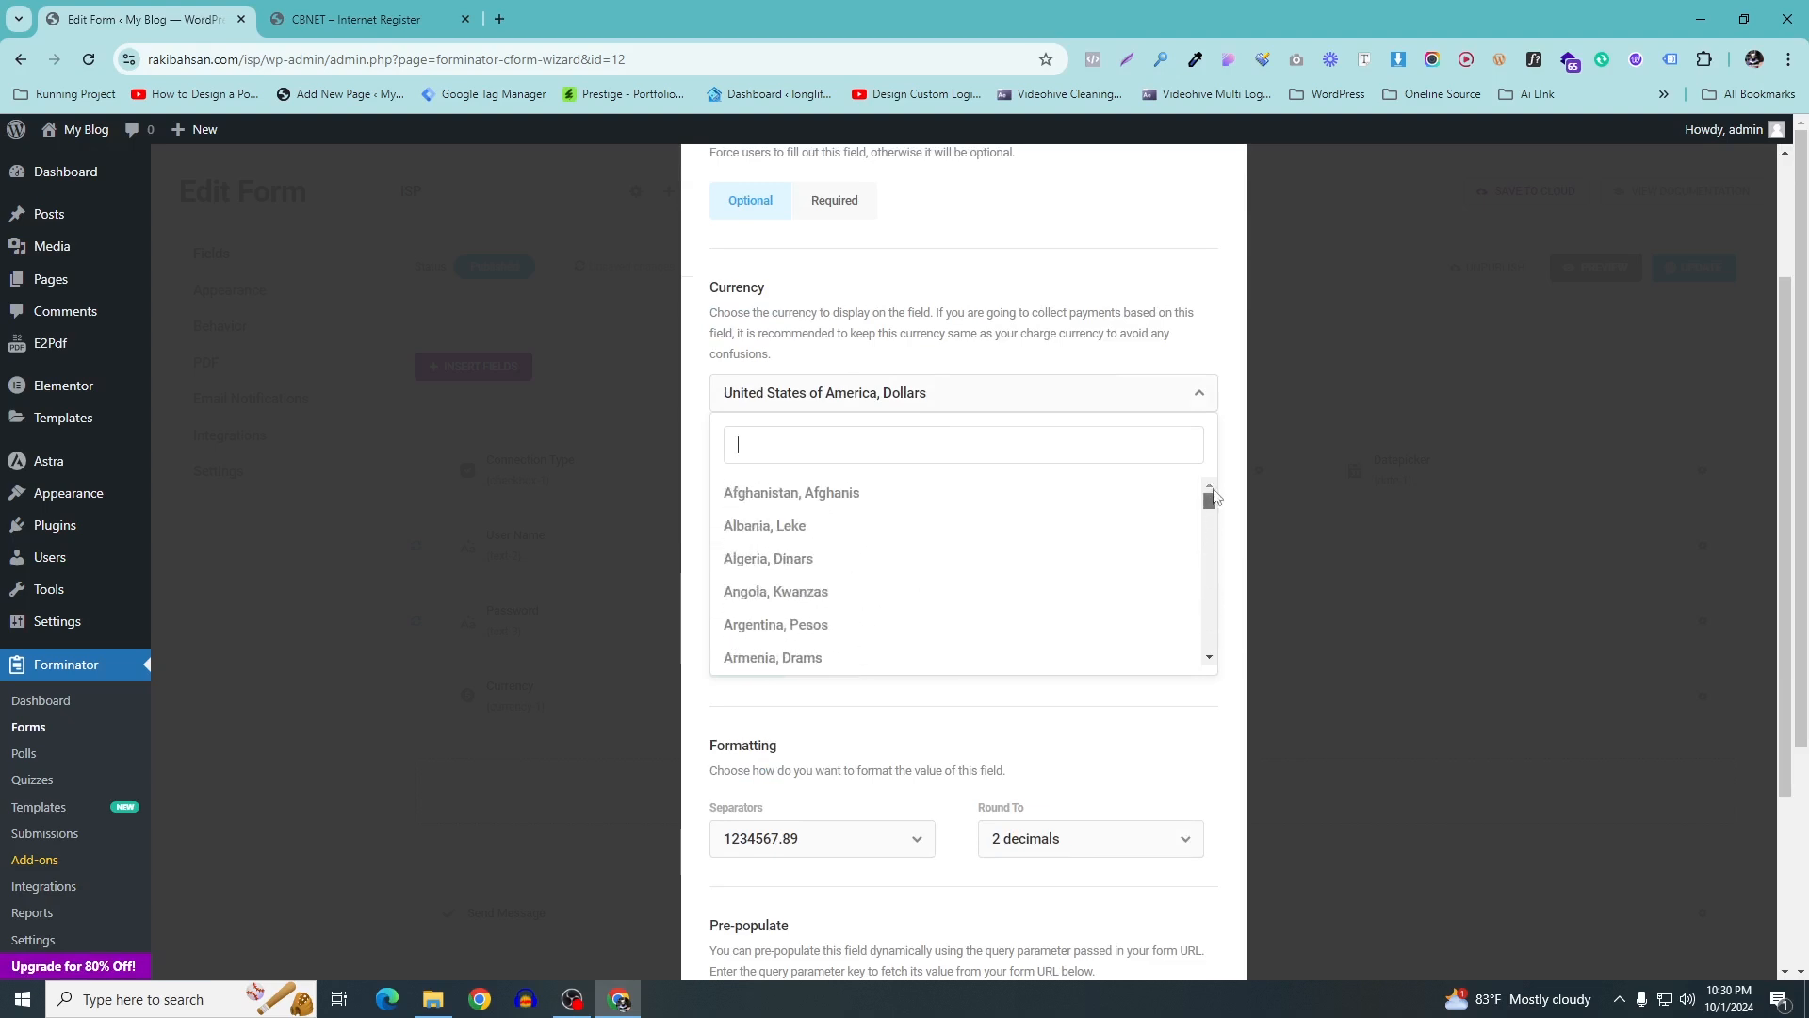
scroll(782, 579, down, 2)
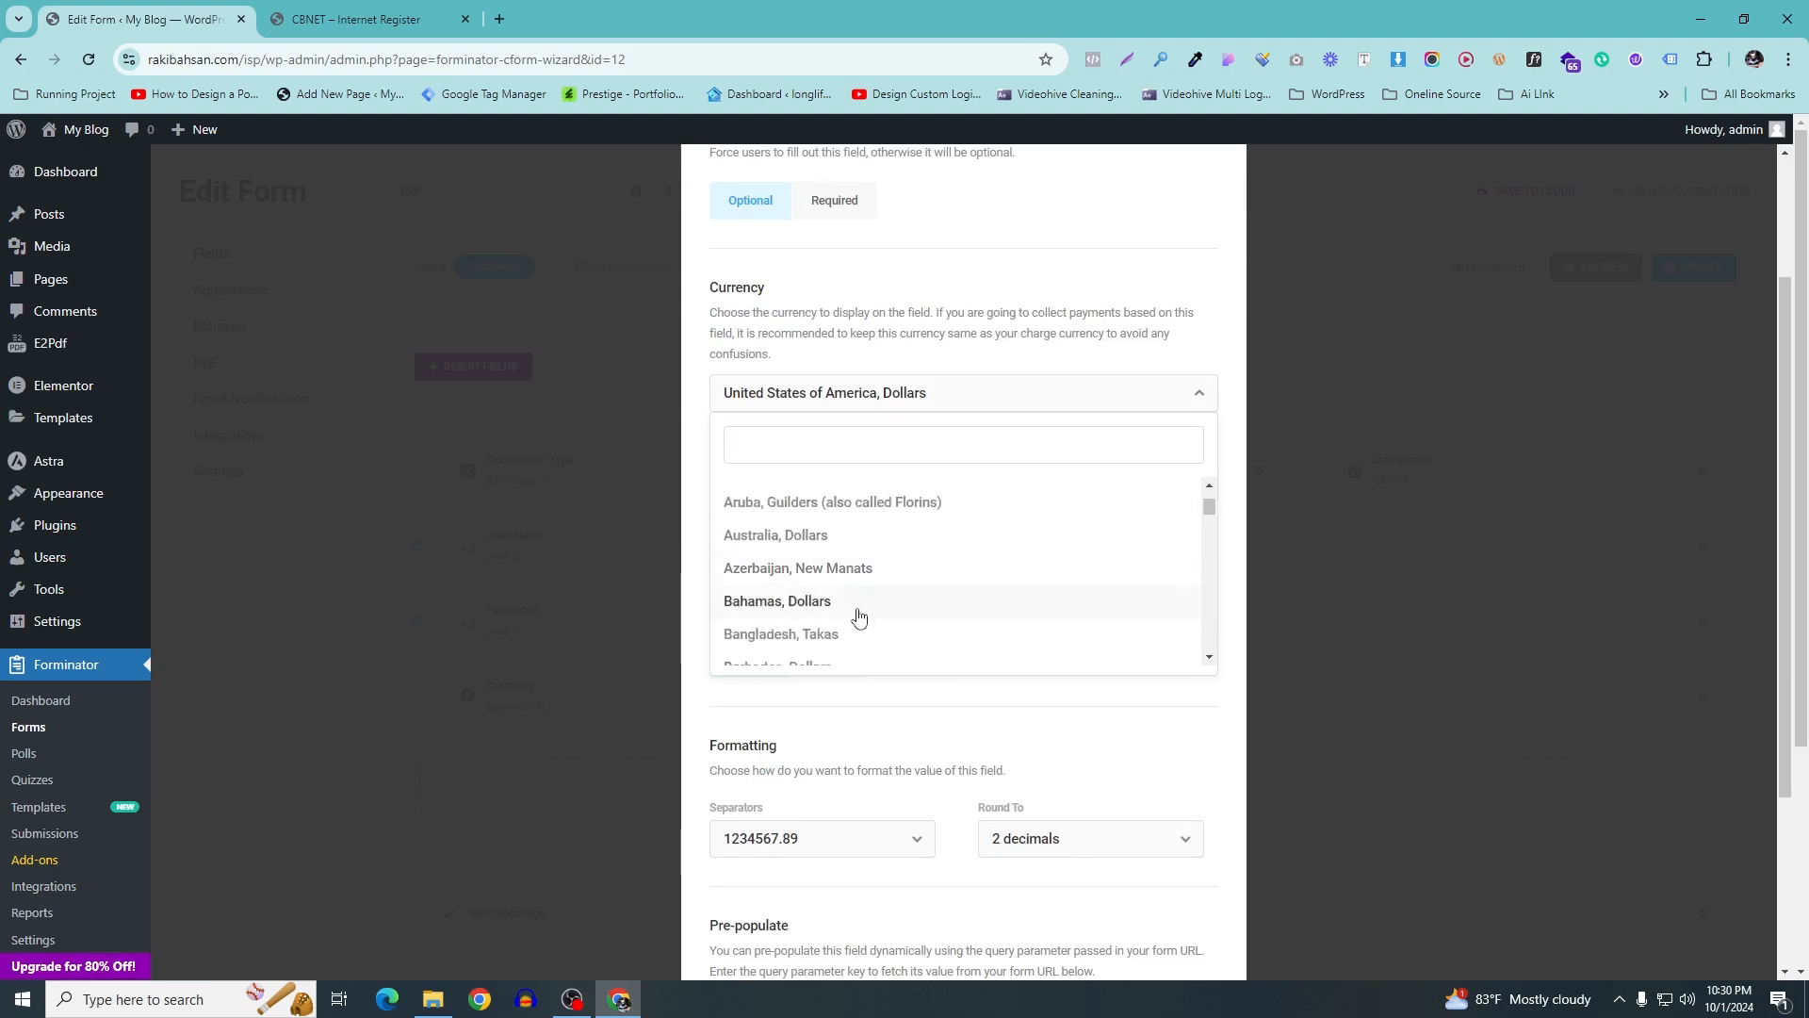
click(838, 636)
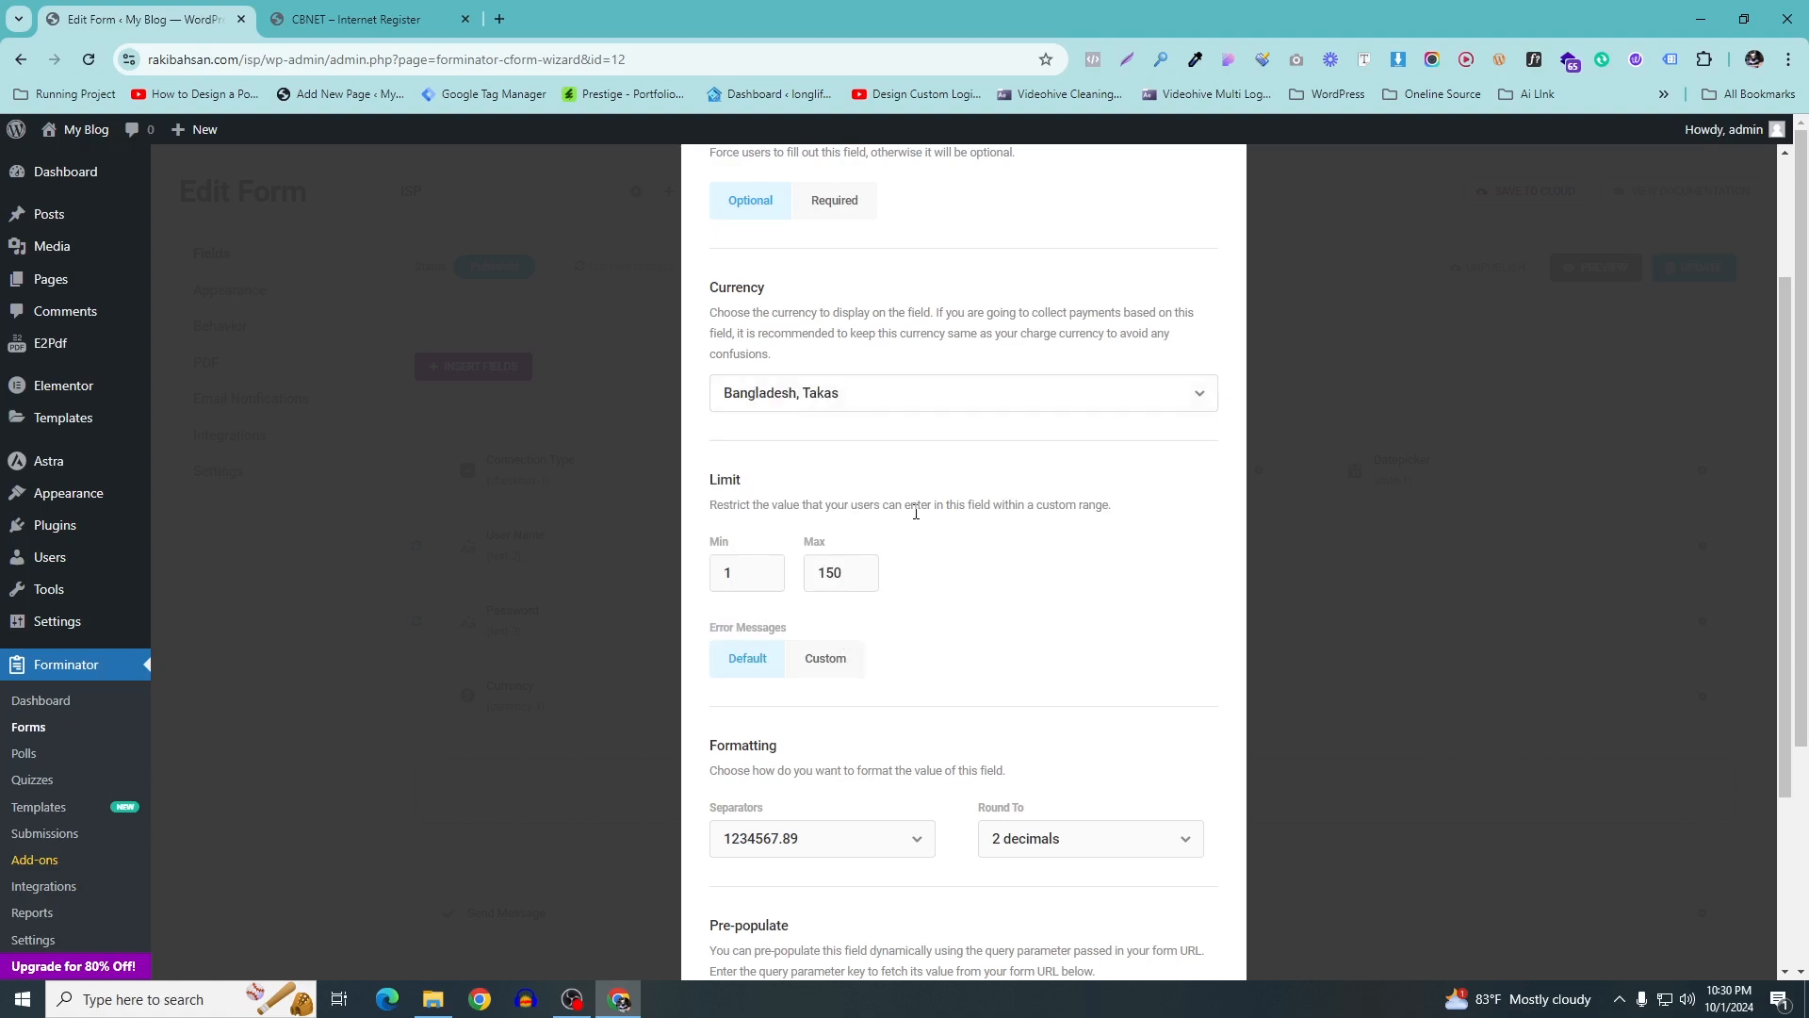
Limit the value to minimum 0 and maximum 1000000, rounded to 0 decimals
click(758, 571)
key(BackSpace)
text(0)
drag(851, 572, 784, 564)
text(1000000)
scroll(1050, 719, down, 3)
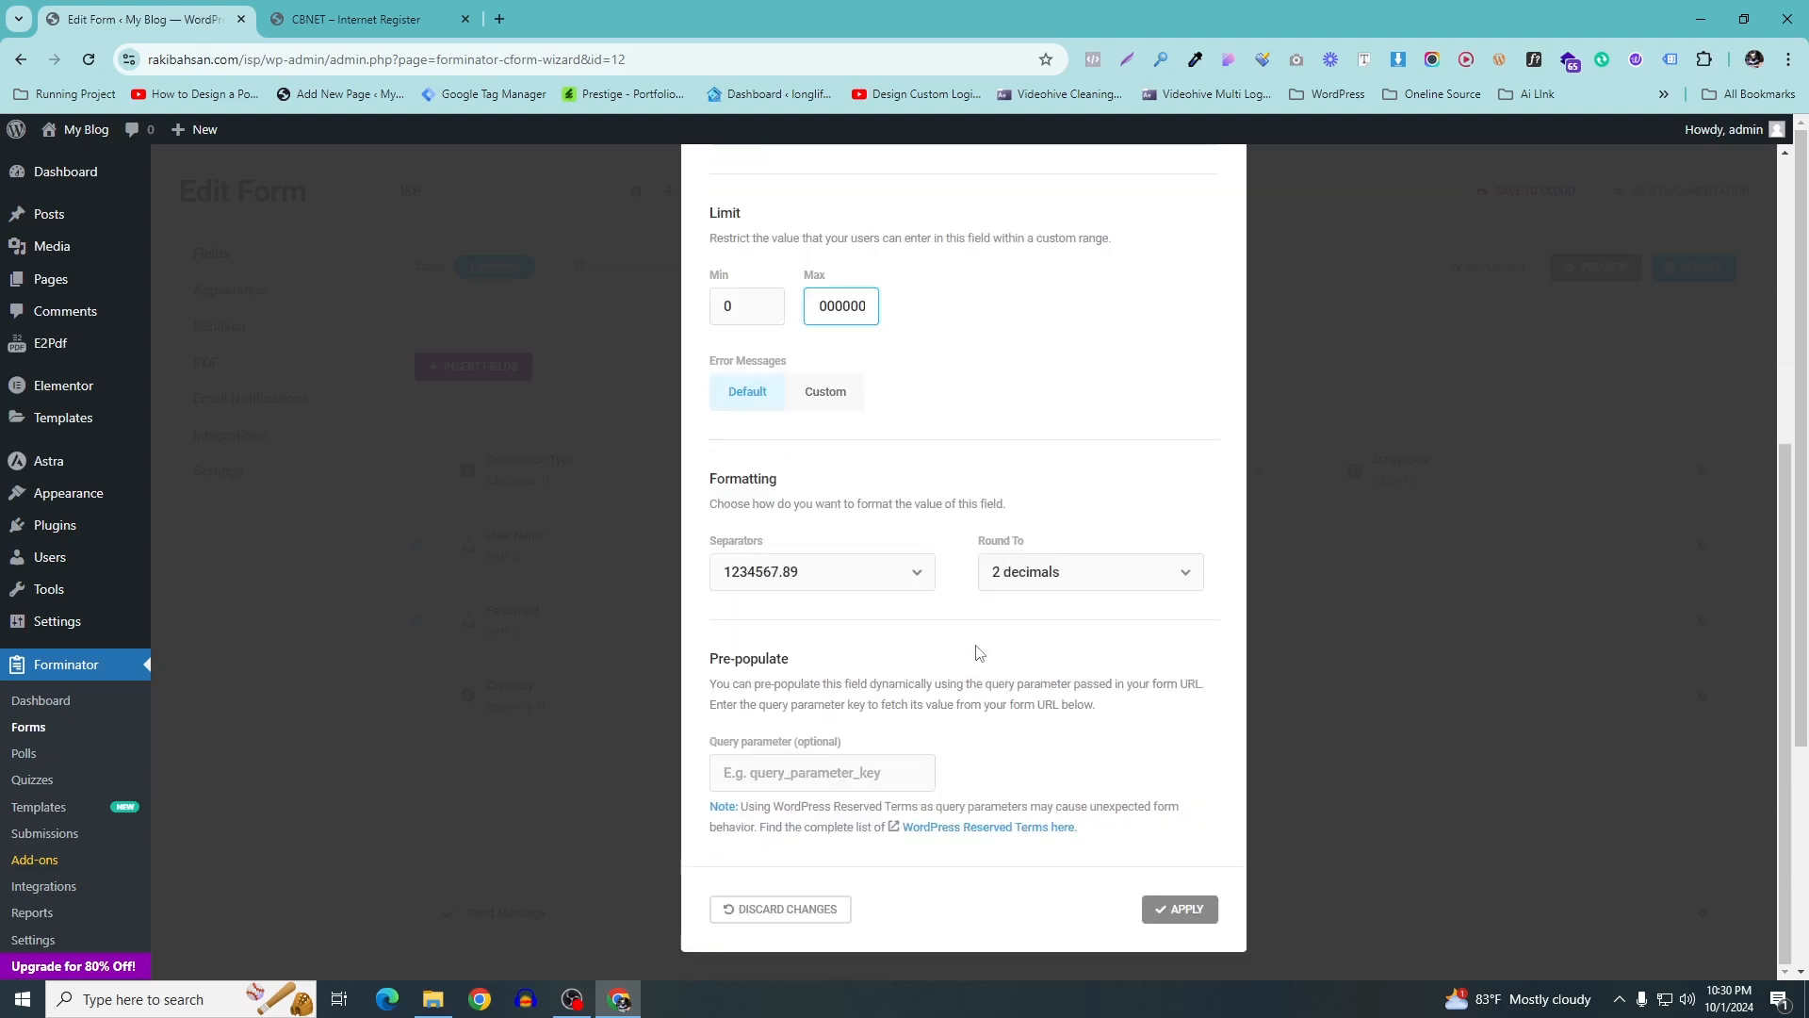
click(1118, 571)
click(1075, 620)
Review the calculation, styling and visibility options, then apply the Connction Fee field
scroll(1083, 518, up, 5)
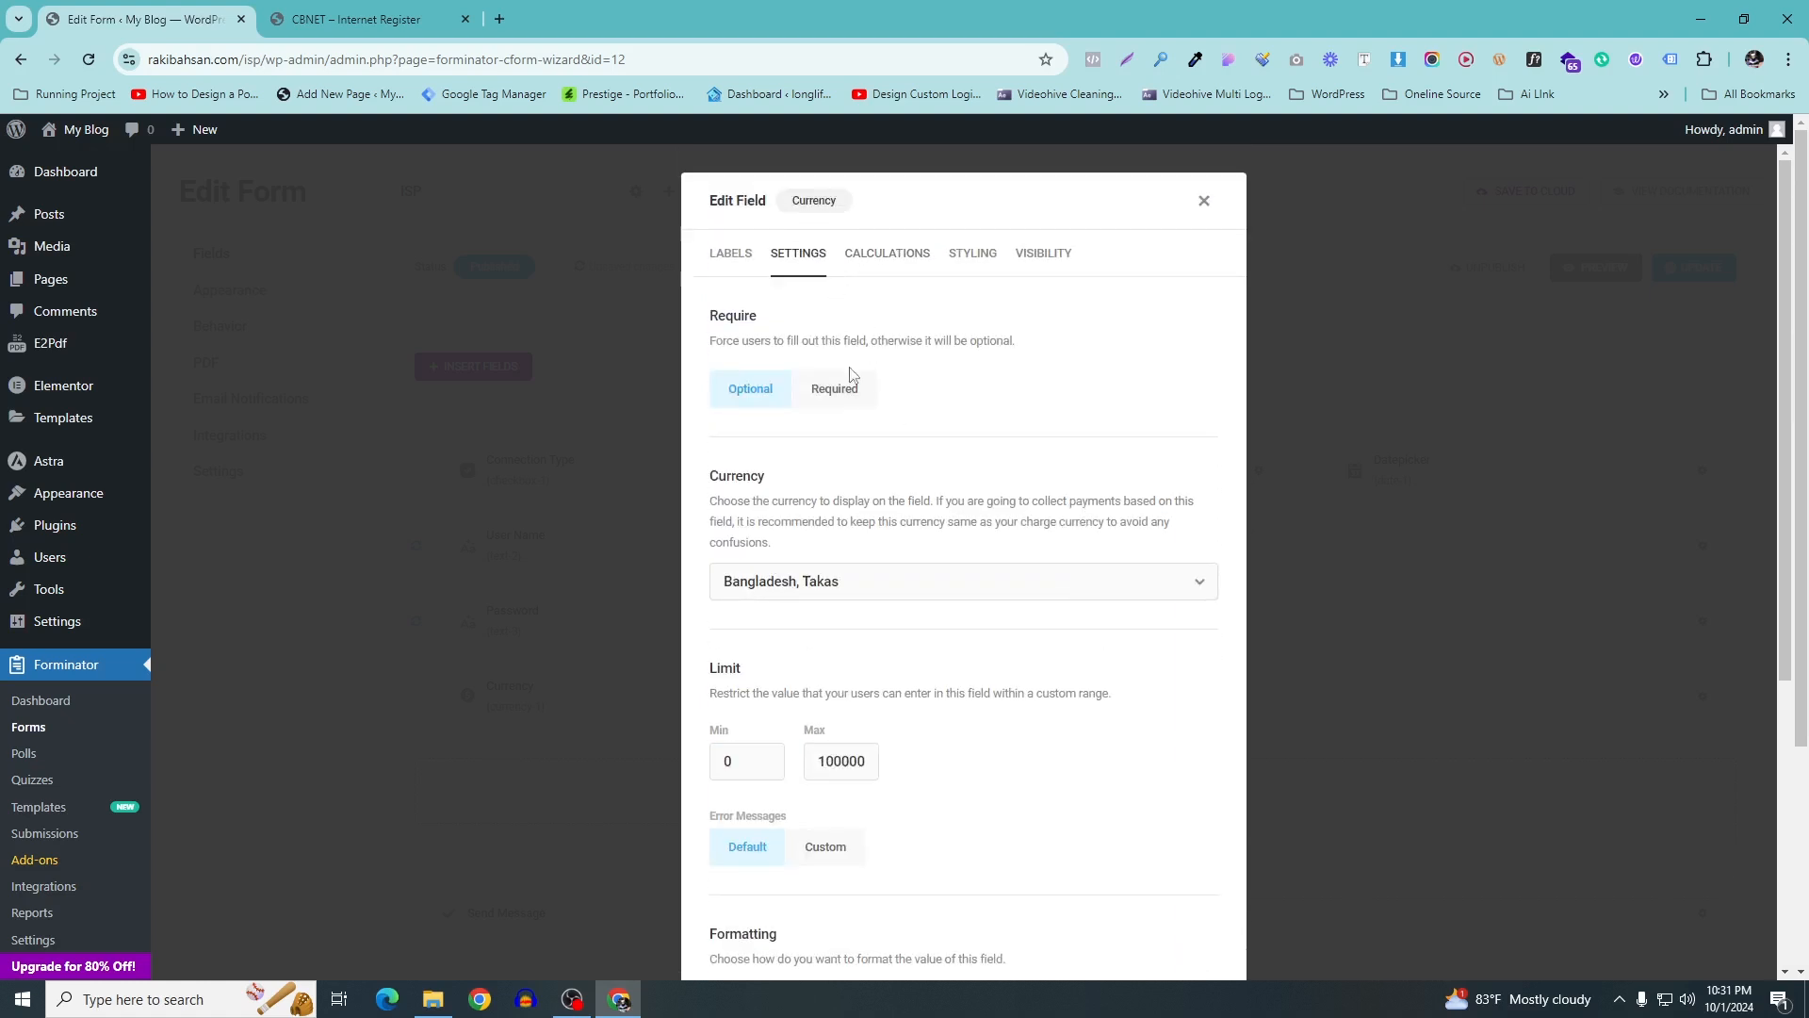
scroll(889, 412, down, 3)
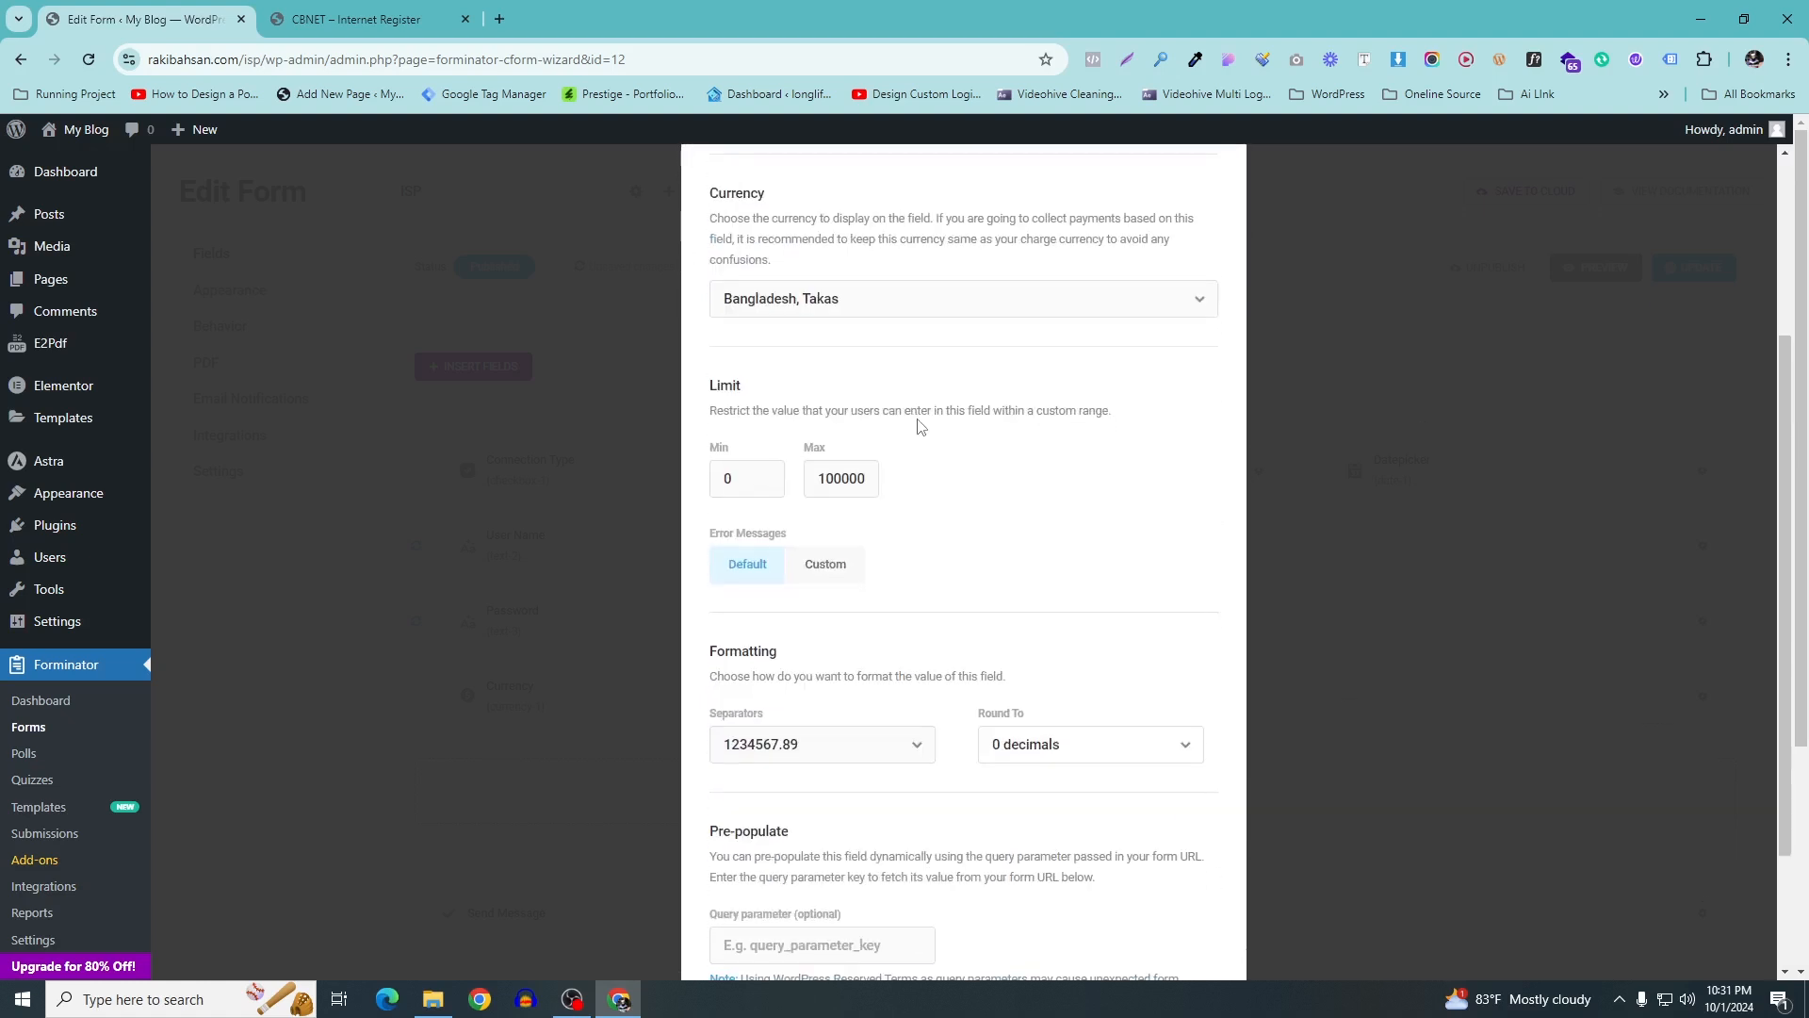
scroll(921, 426, up, 3)
click(883, 255)
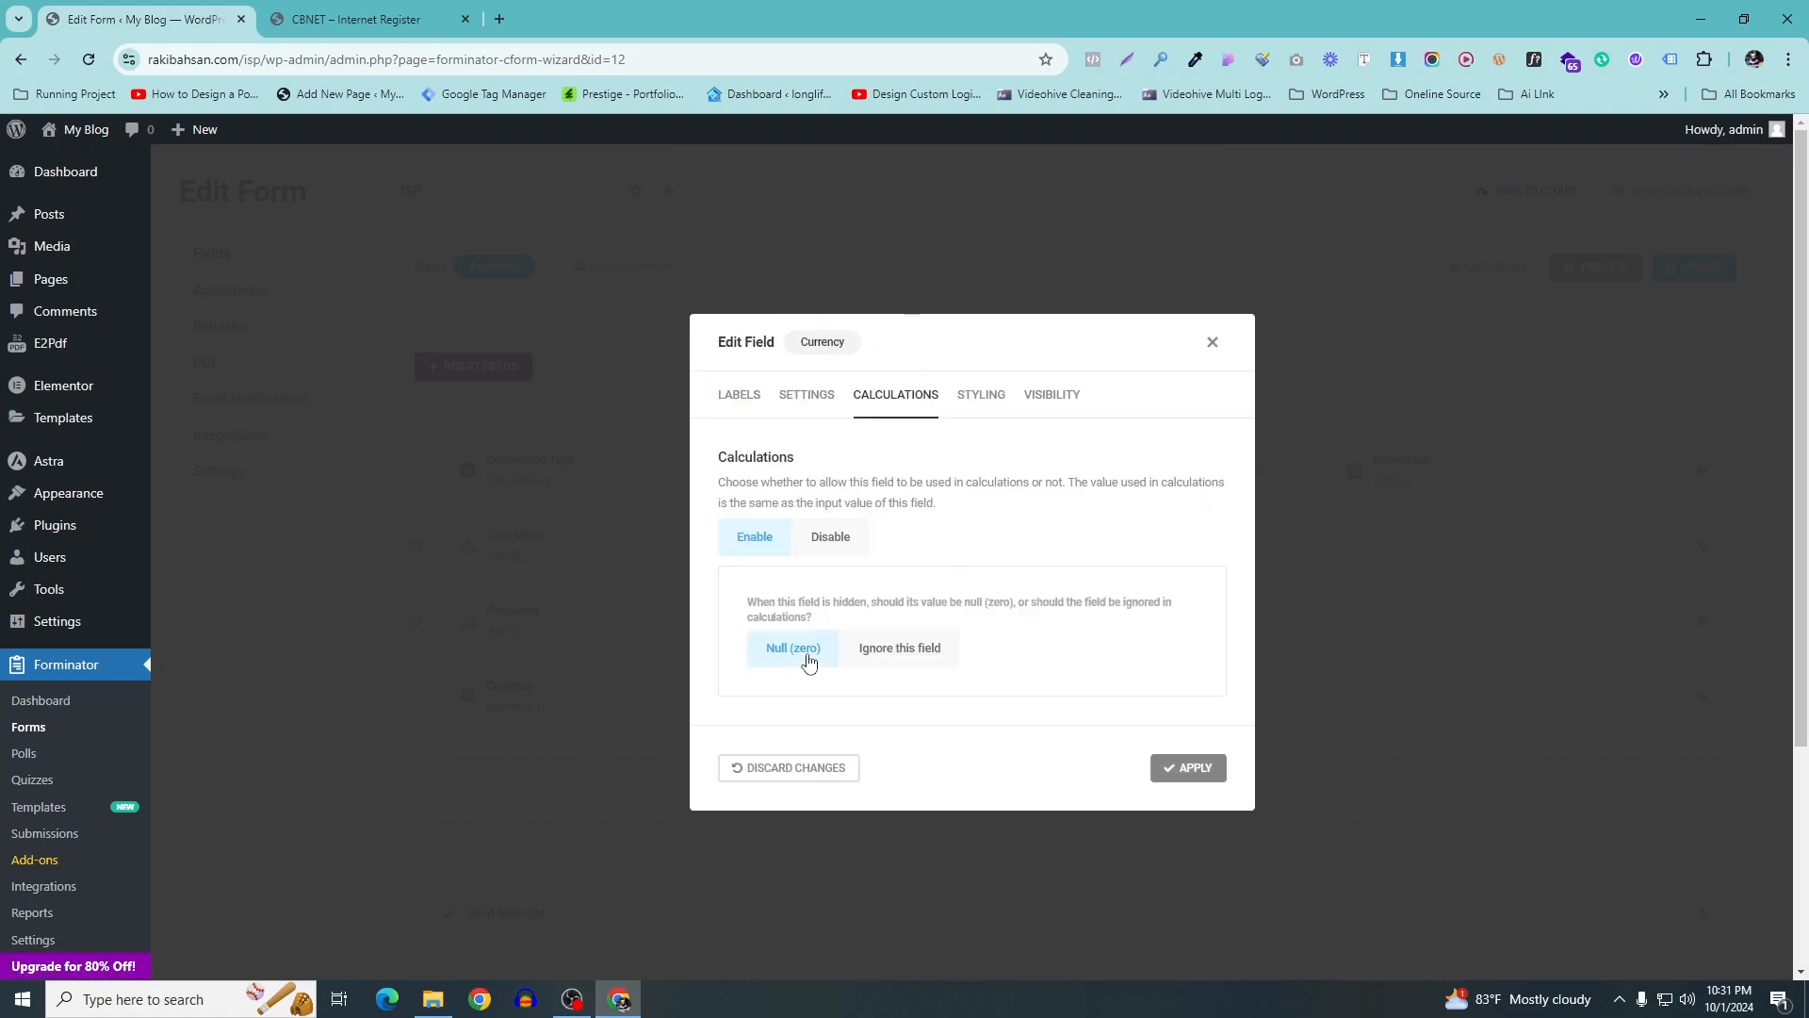
click(975, 395)
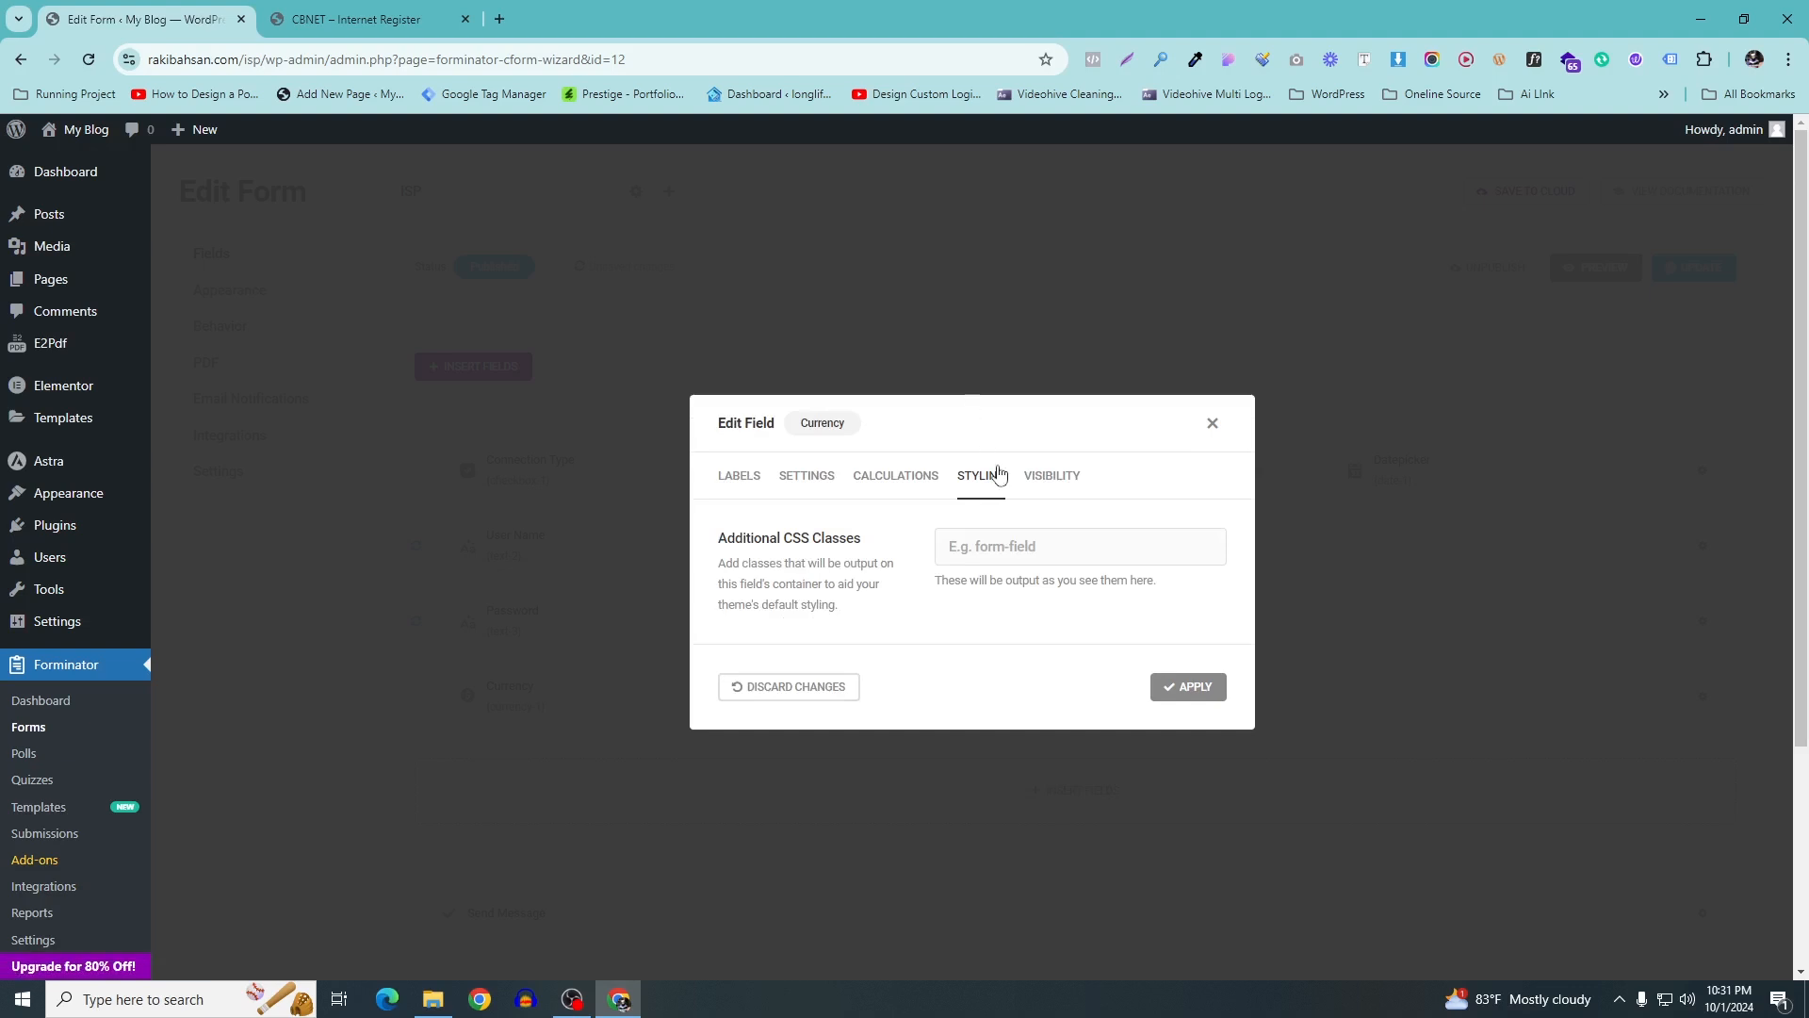
click(1026, 482)
click(1170, 767)
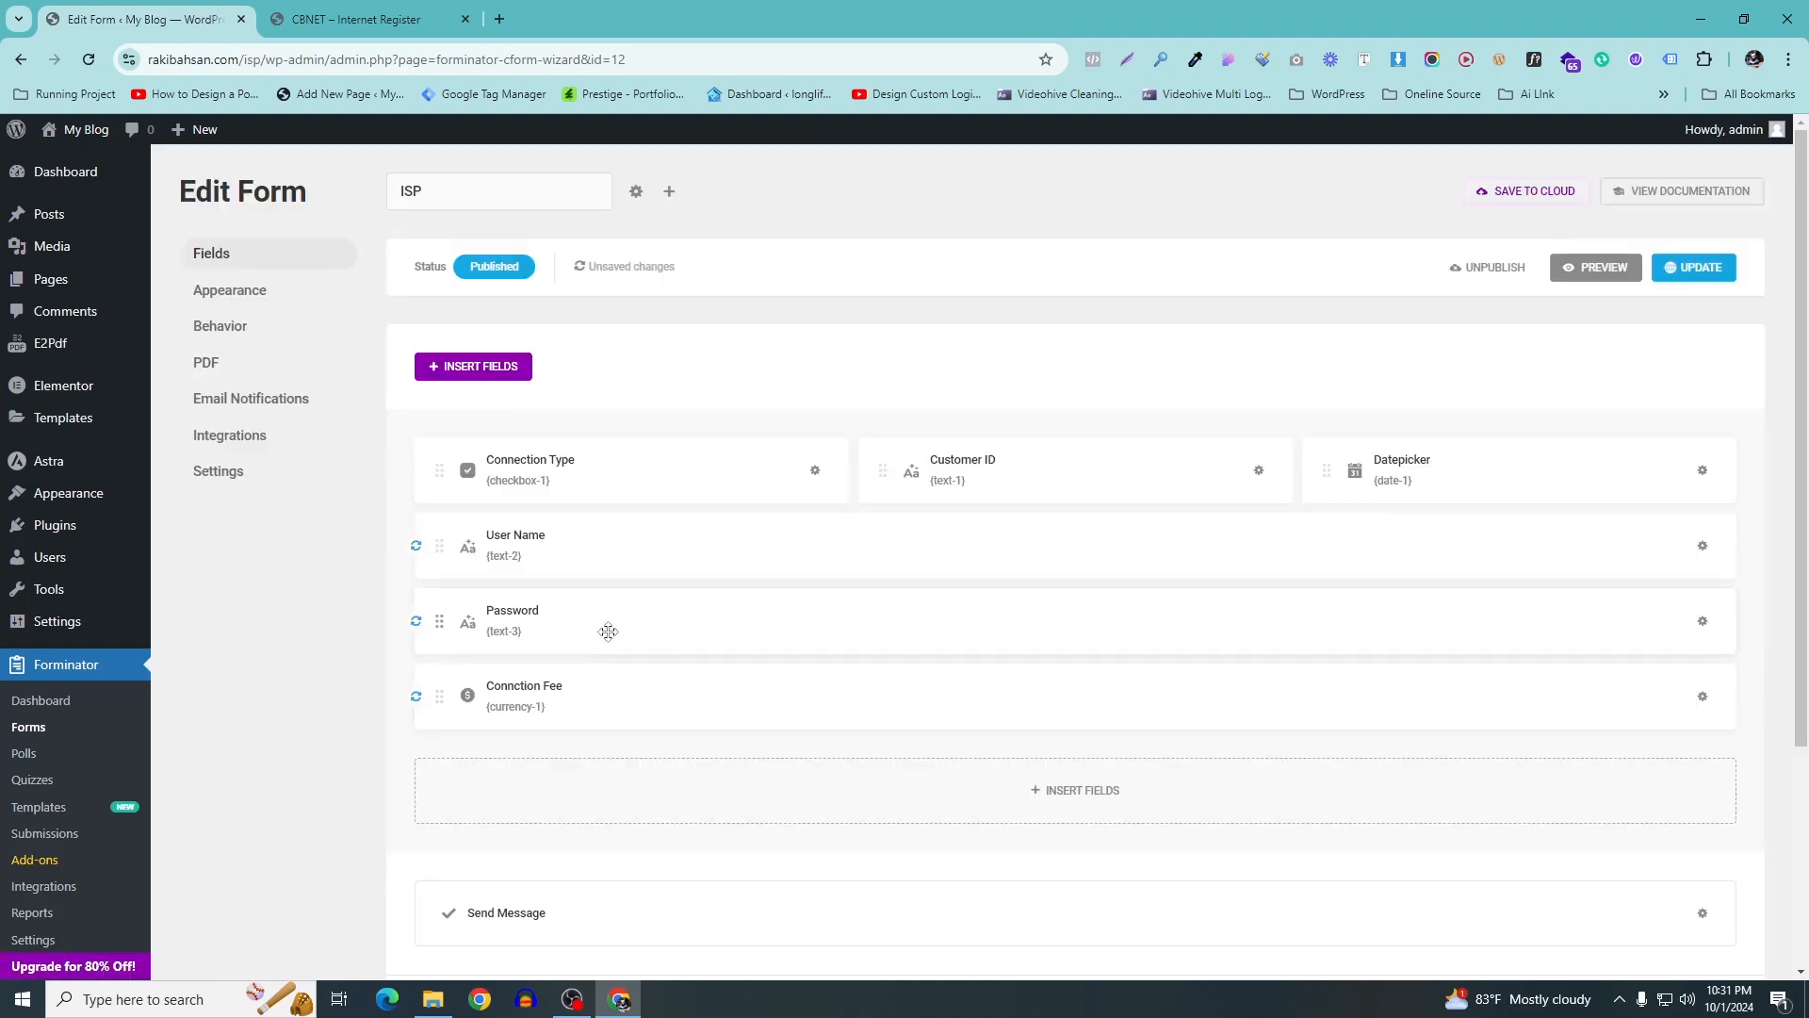
Place Password and Connction Fee beside User Name in row two, then save the form
drag(440, 621, 1741, 565)
drag(443, 622, 1691, 566)
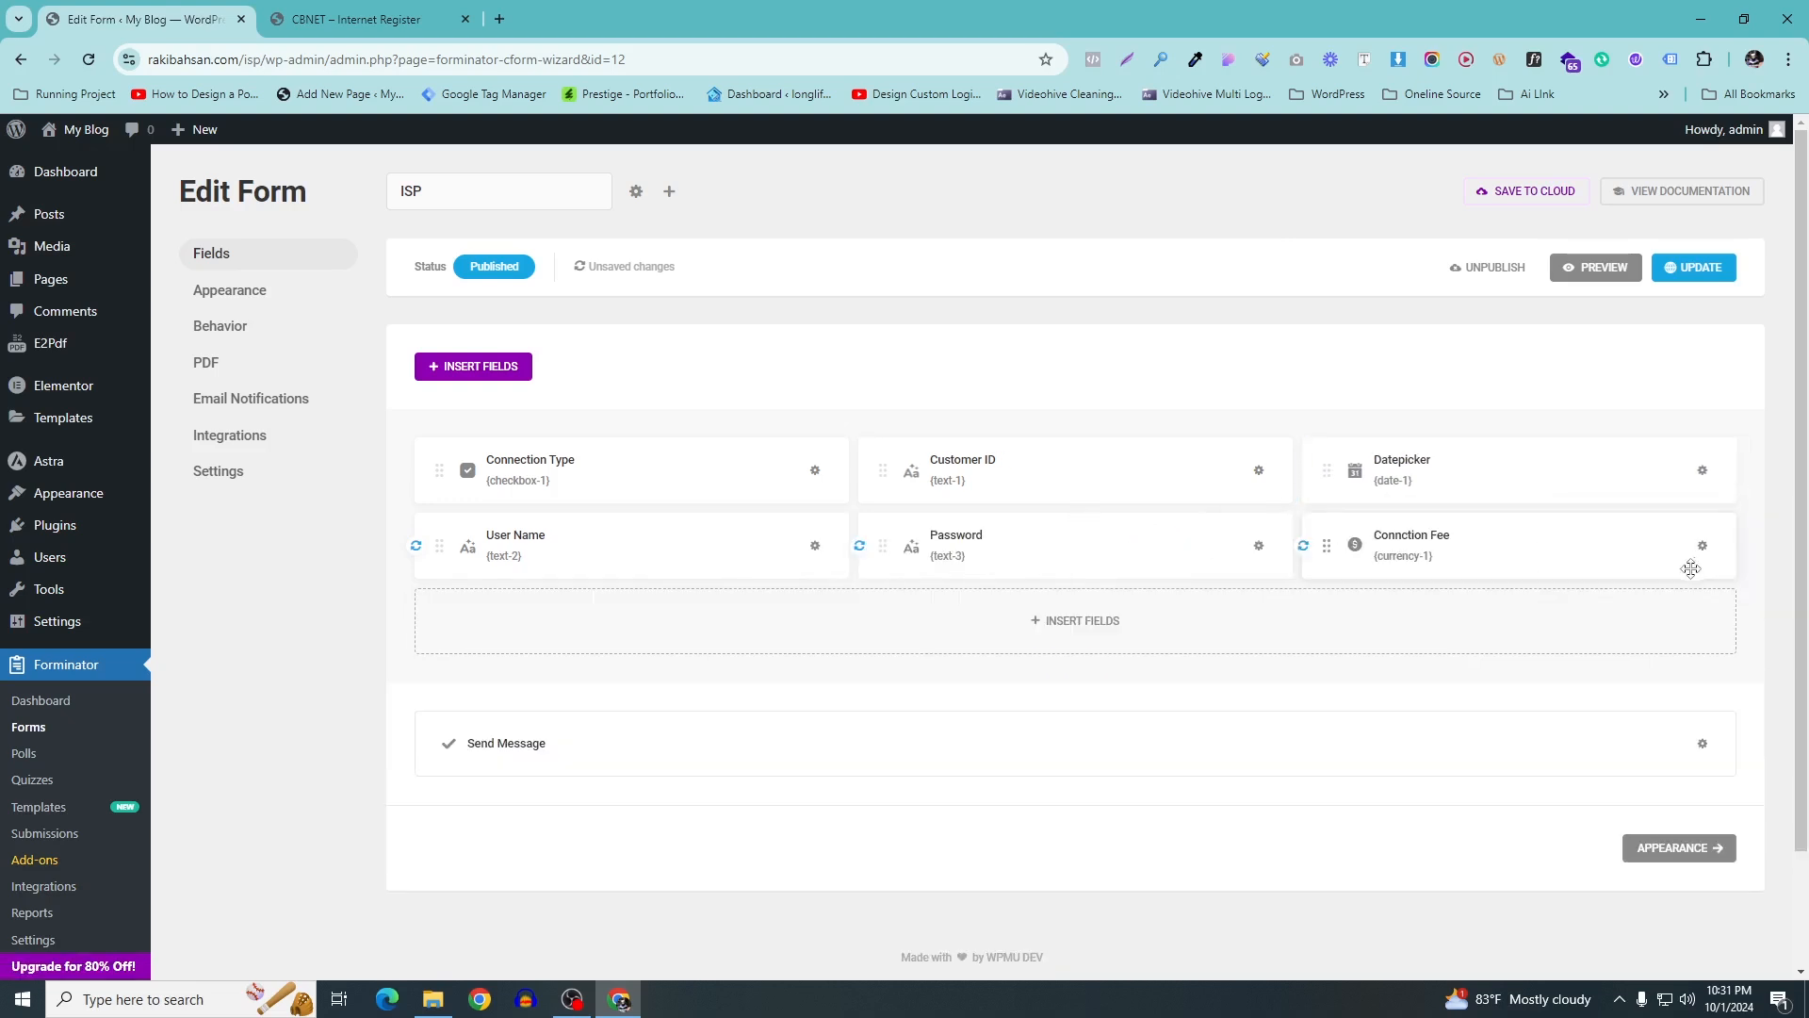
click(1680, 858)
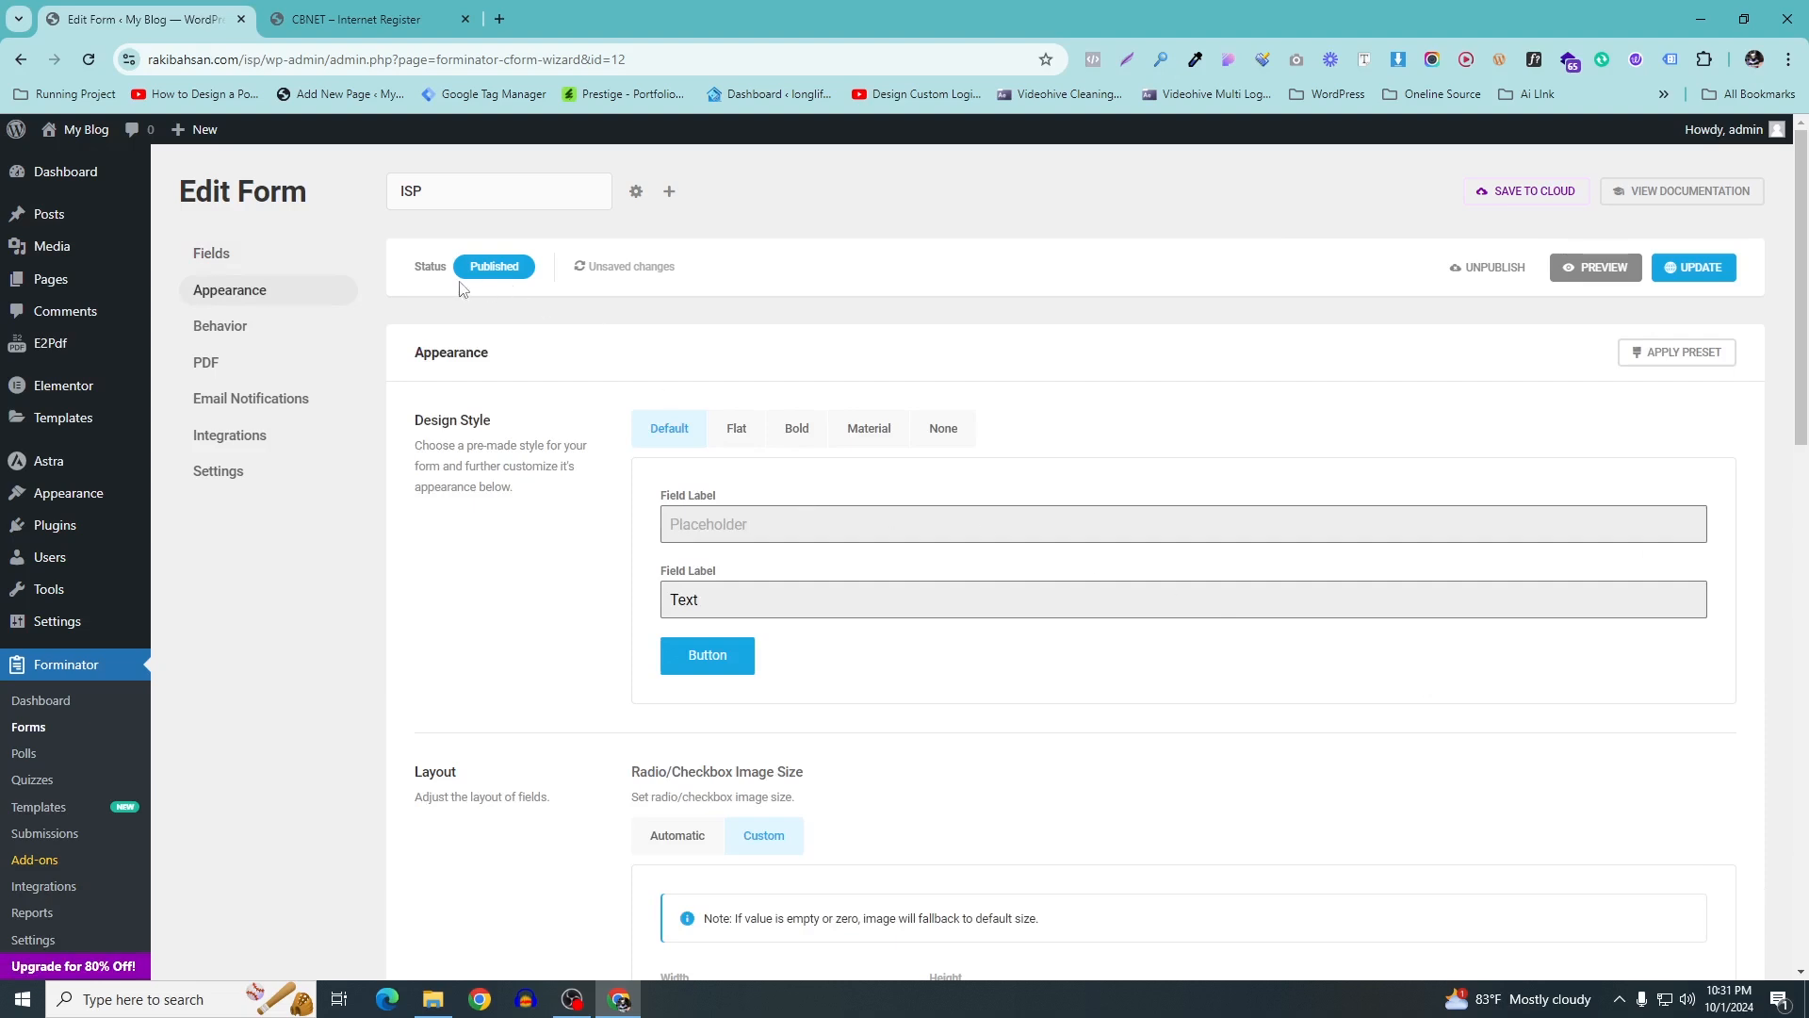
click(1715, 270)
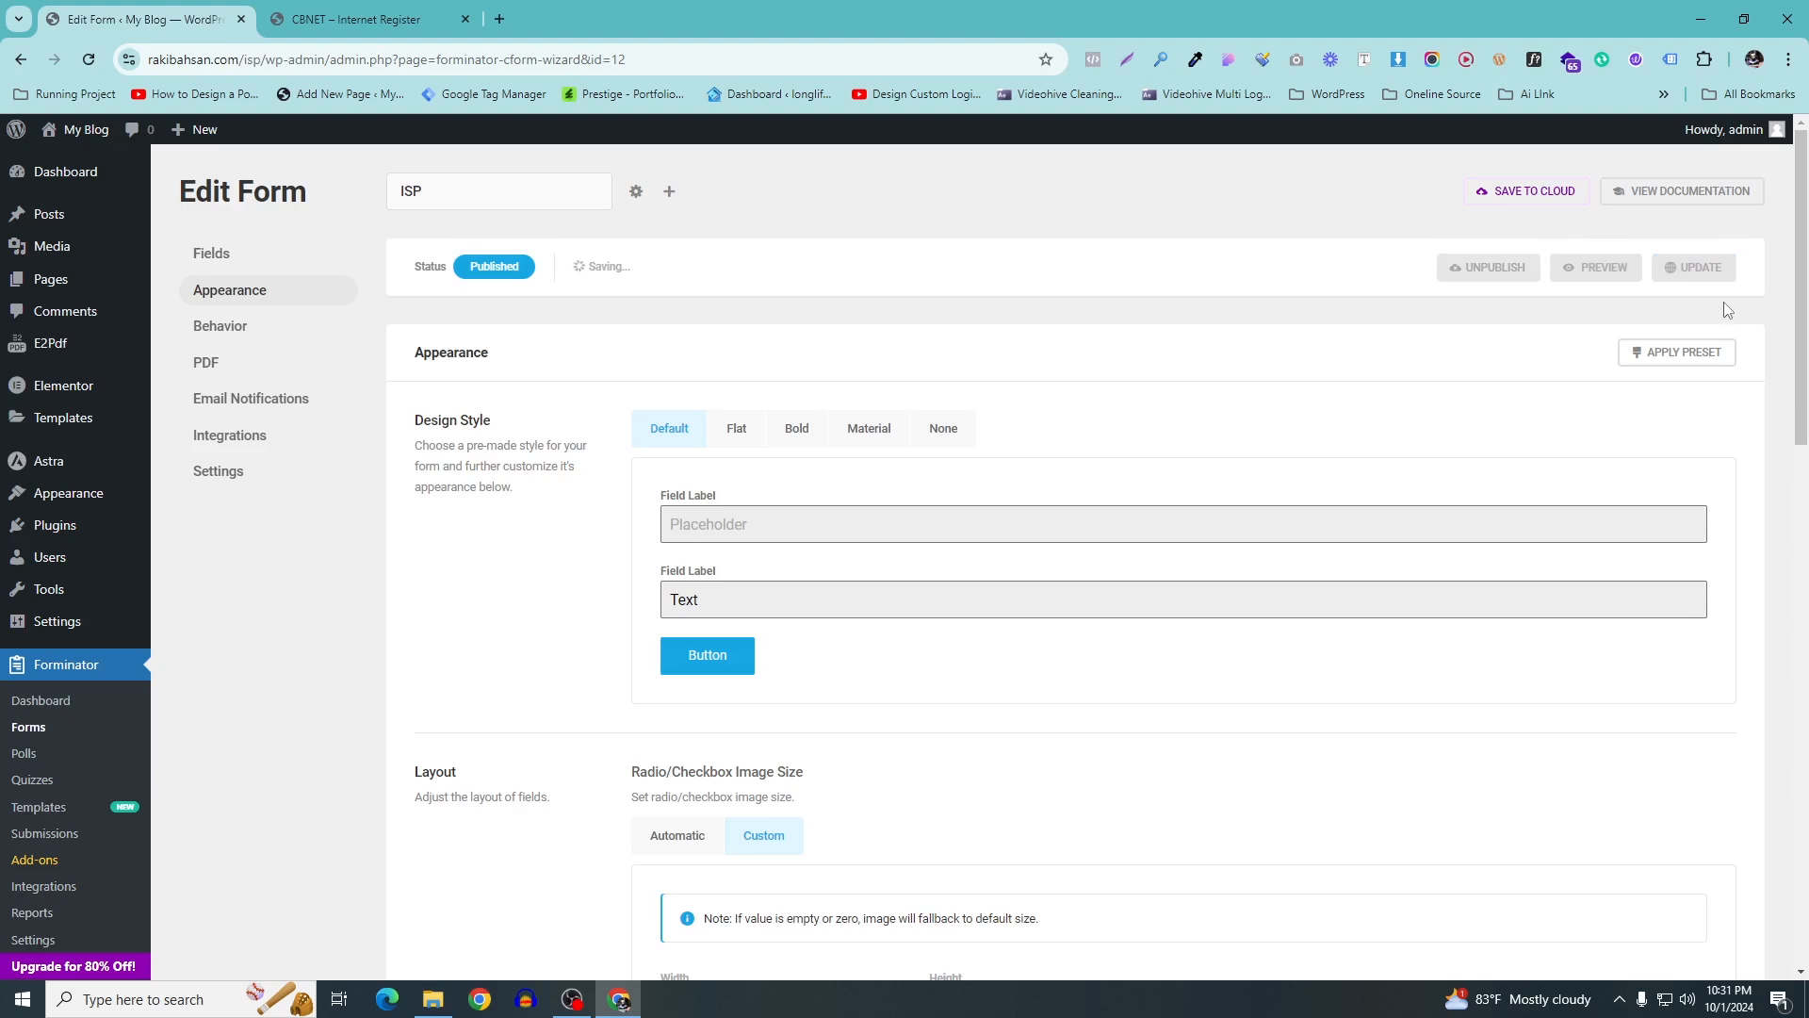
Preview the form and try the User Name, Password and Connction Fee fields
click(1580, 274)
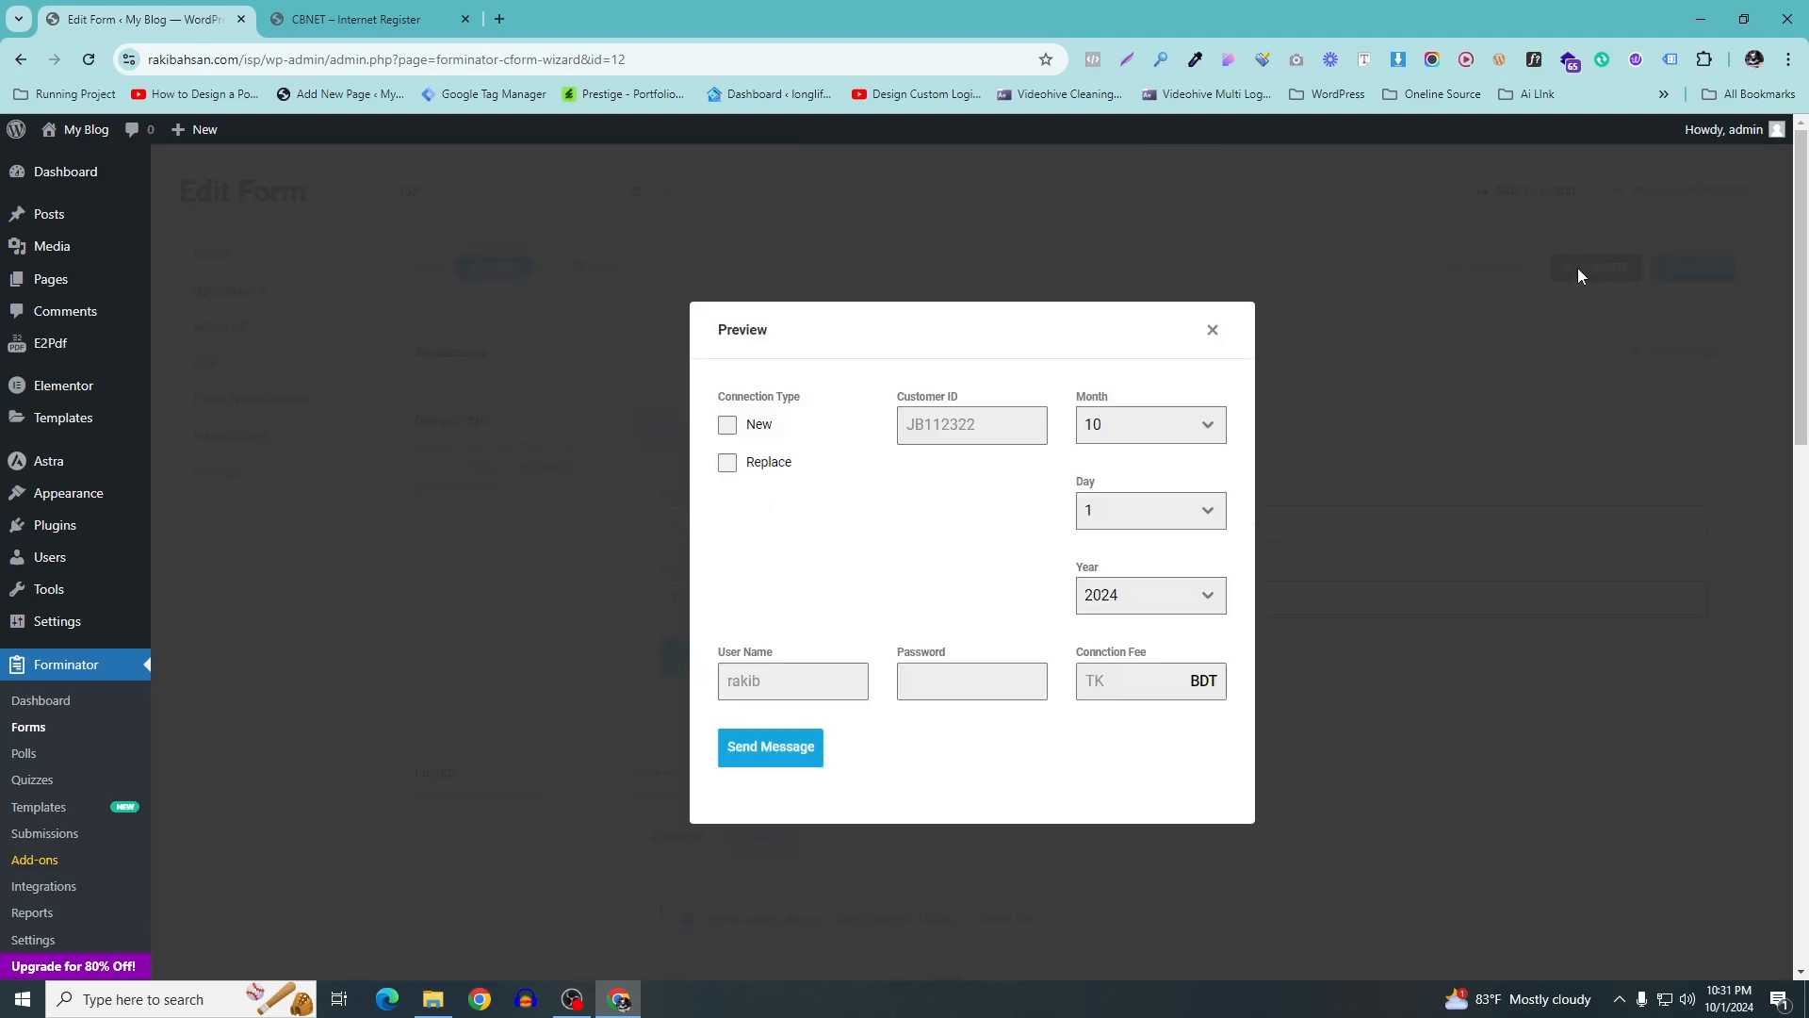
scroll(1578, 268, down, 3)
click(829, 683)
click(954, 685)
click(1127, 685)
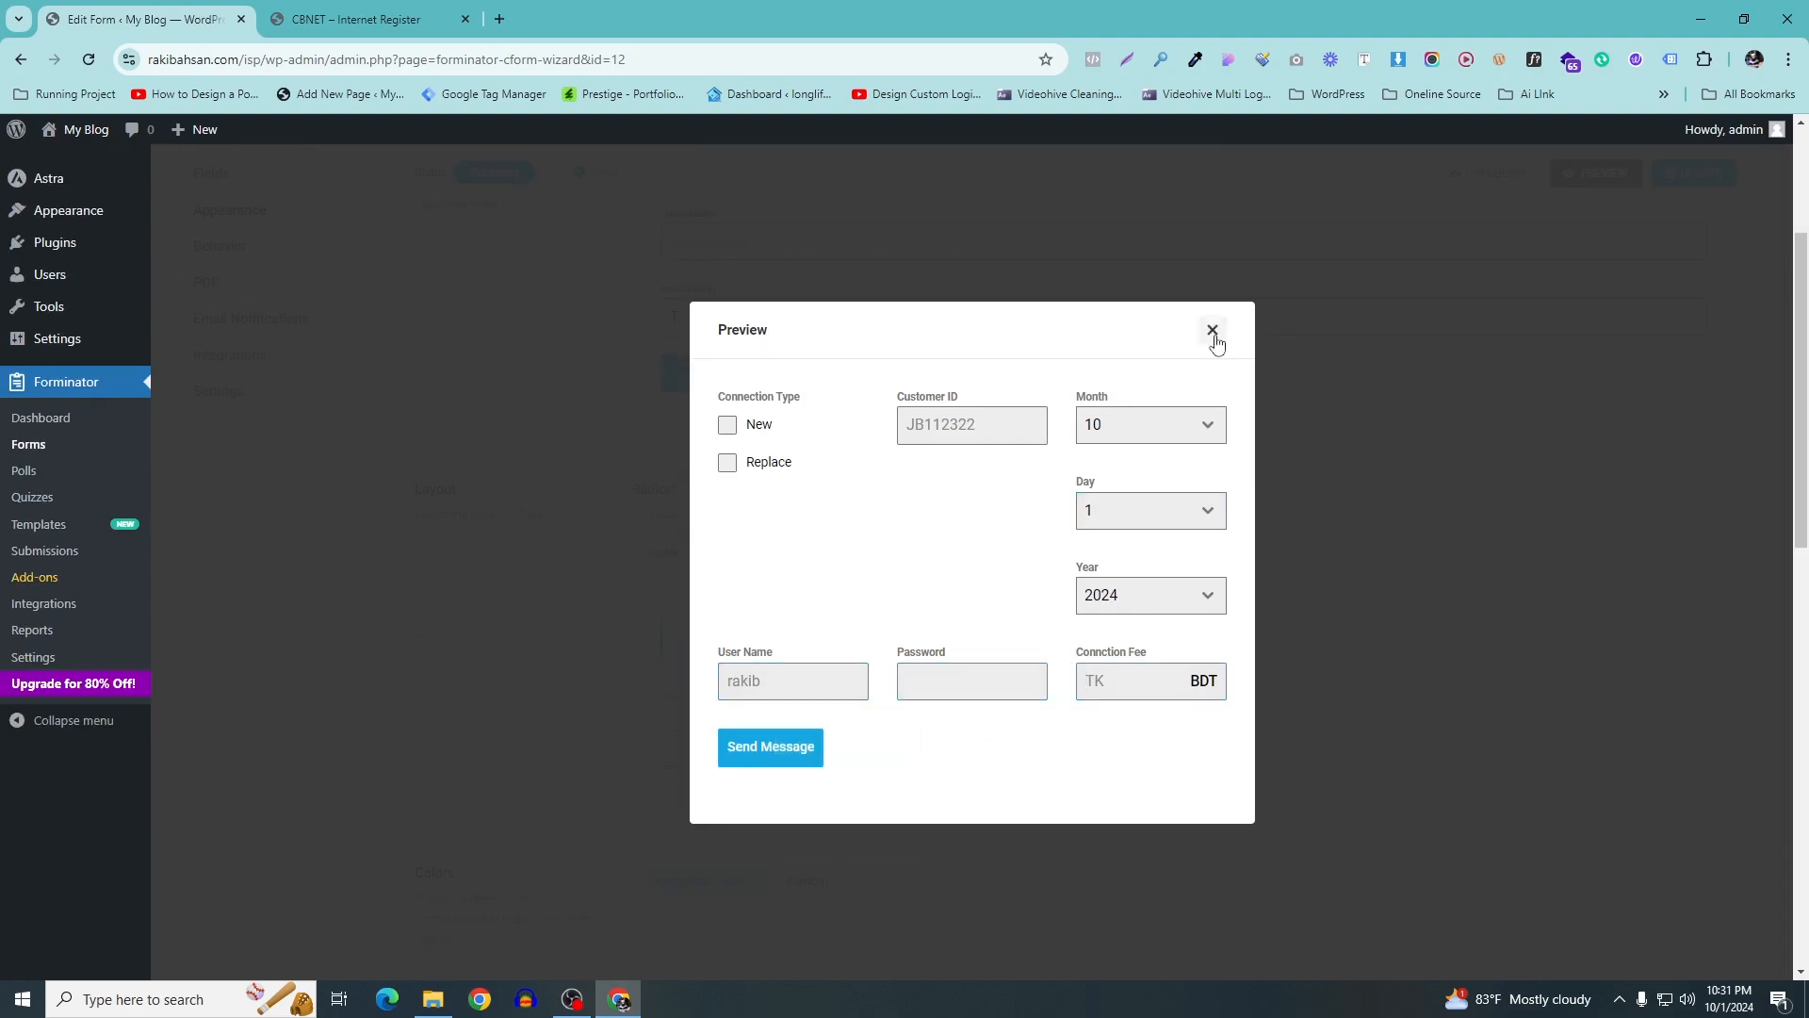
click(1214, 332)
scroll(1287, 258, up, 3)
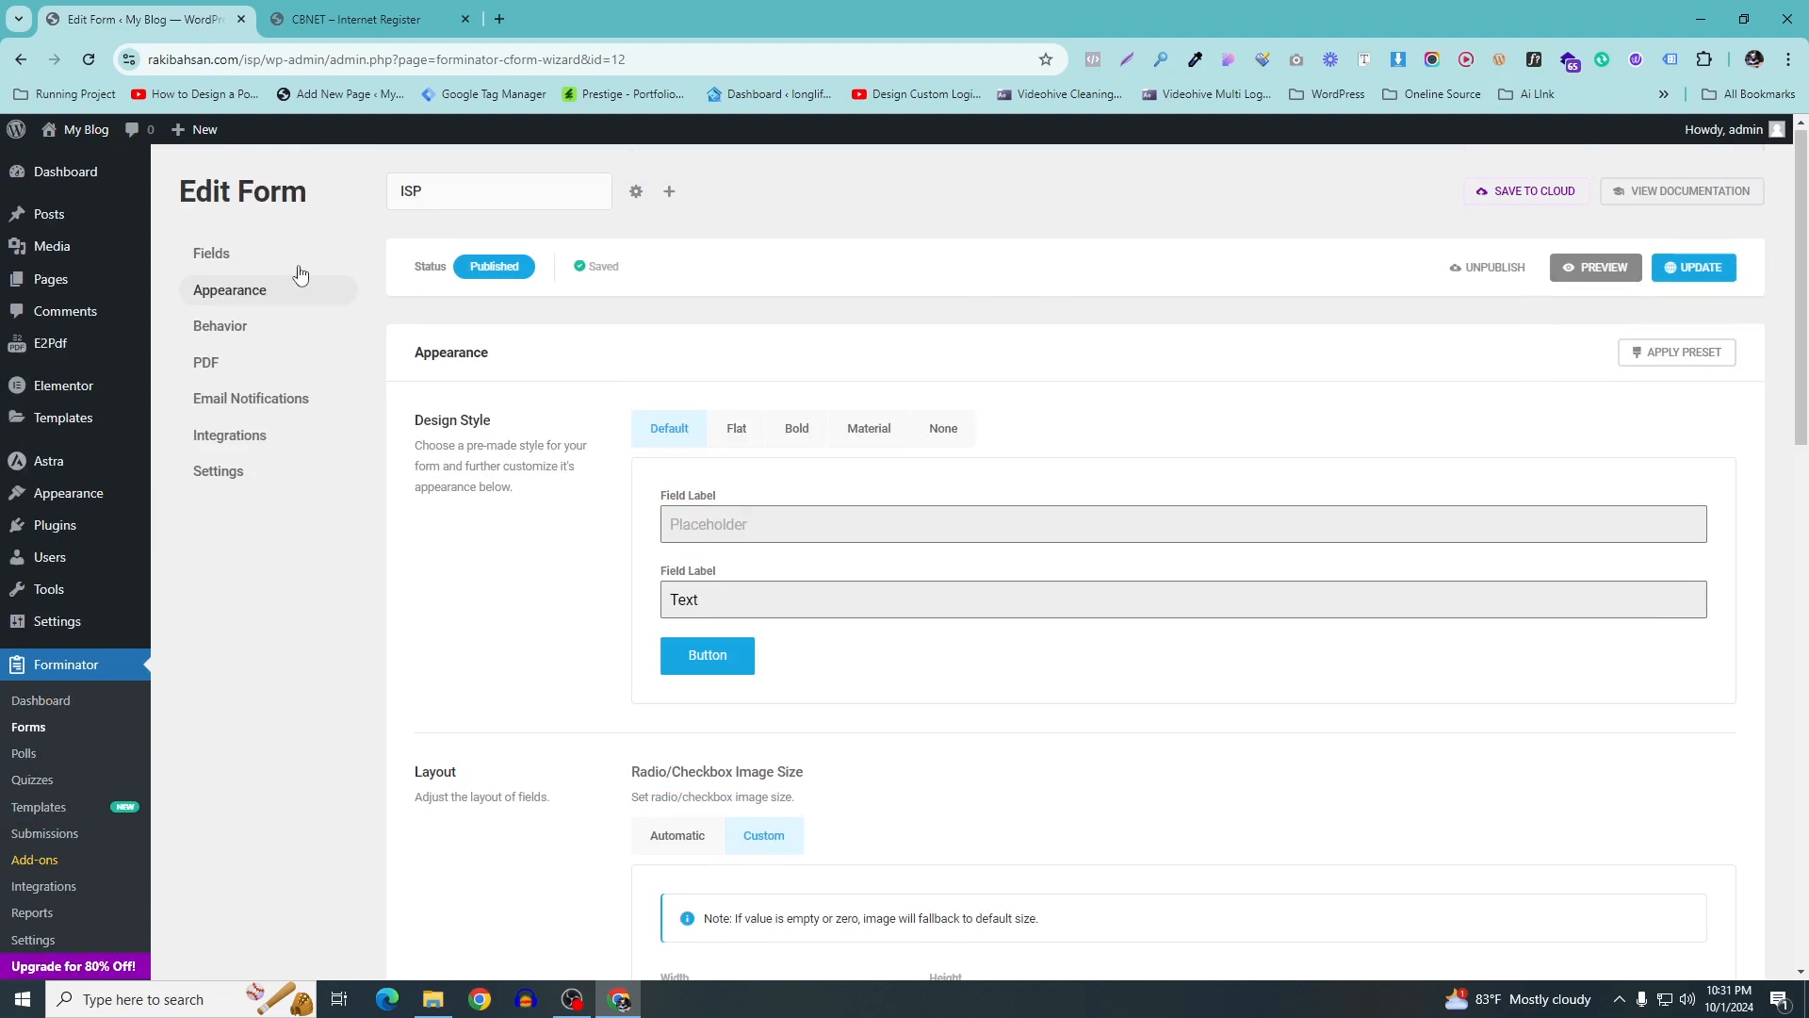
Return to the fields list and bring up the field types to insert
click(219, 253)
scroll(1281, 604, down, 2)
scroll(1283, 608, up, 2)
click(1070, 630)
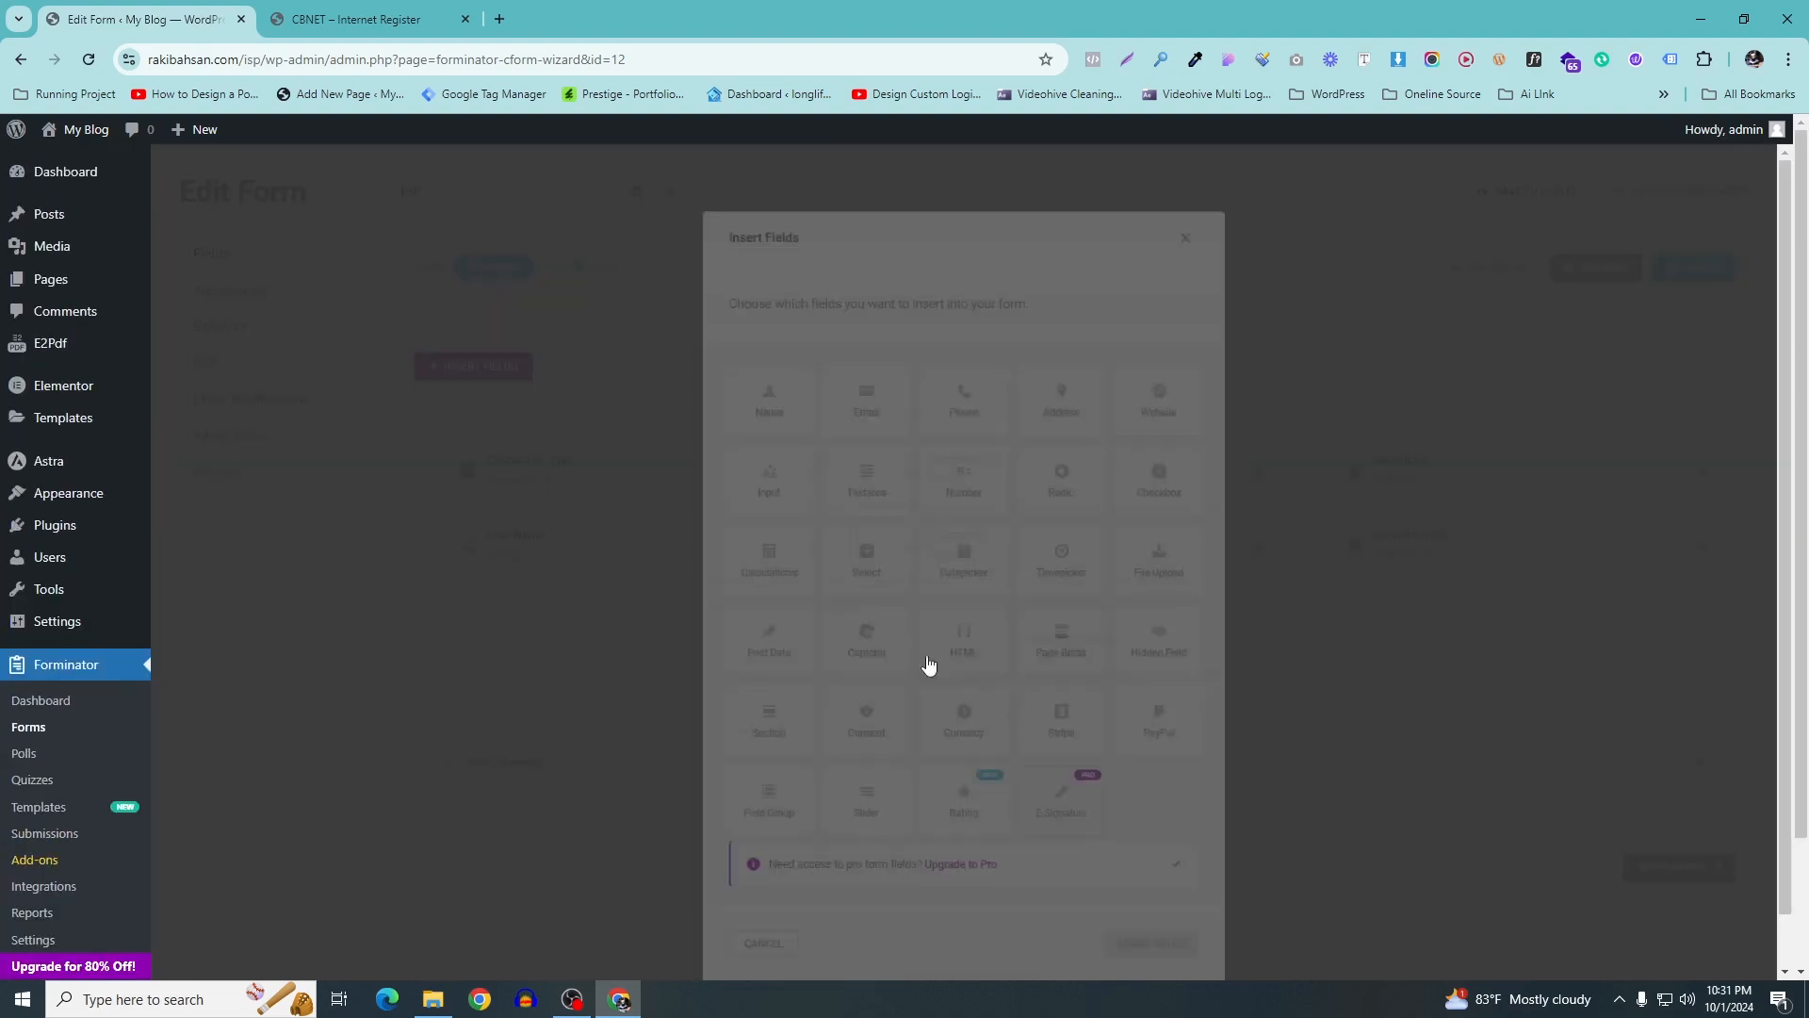
click(339, 19)
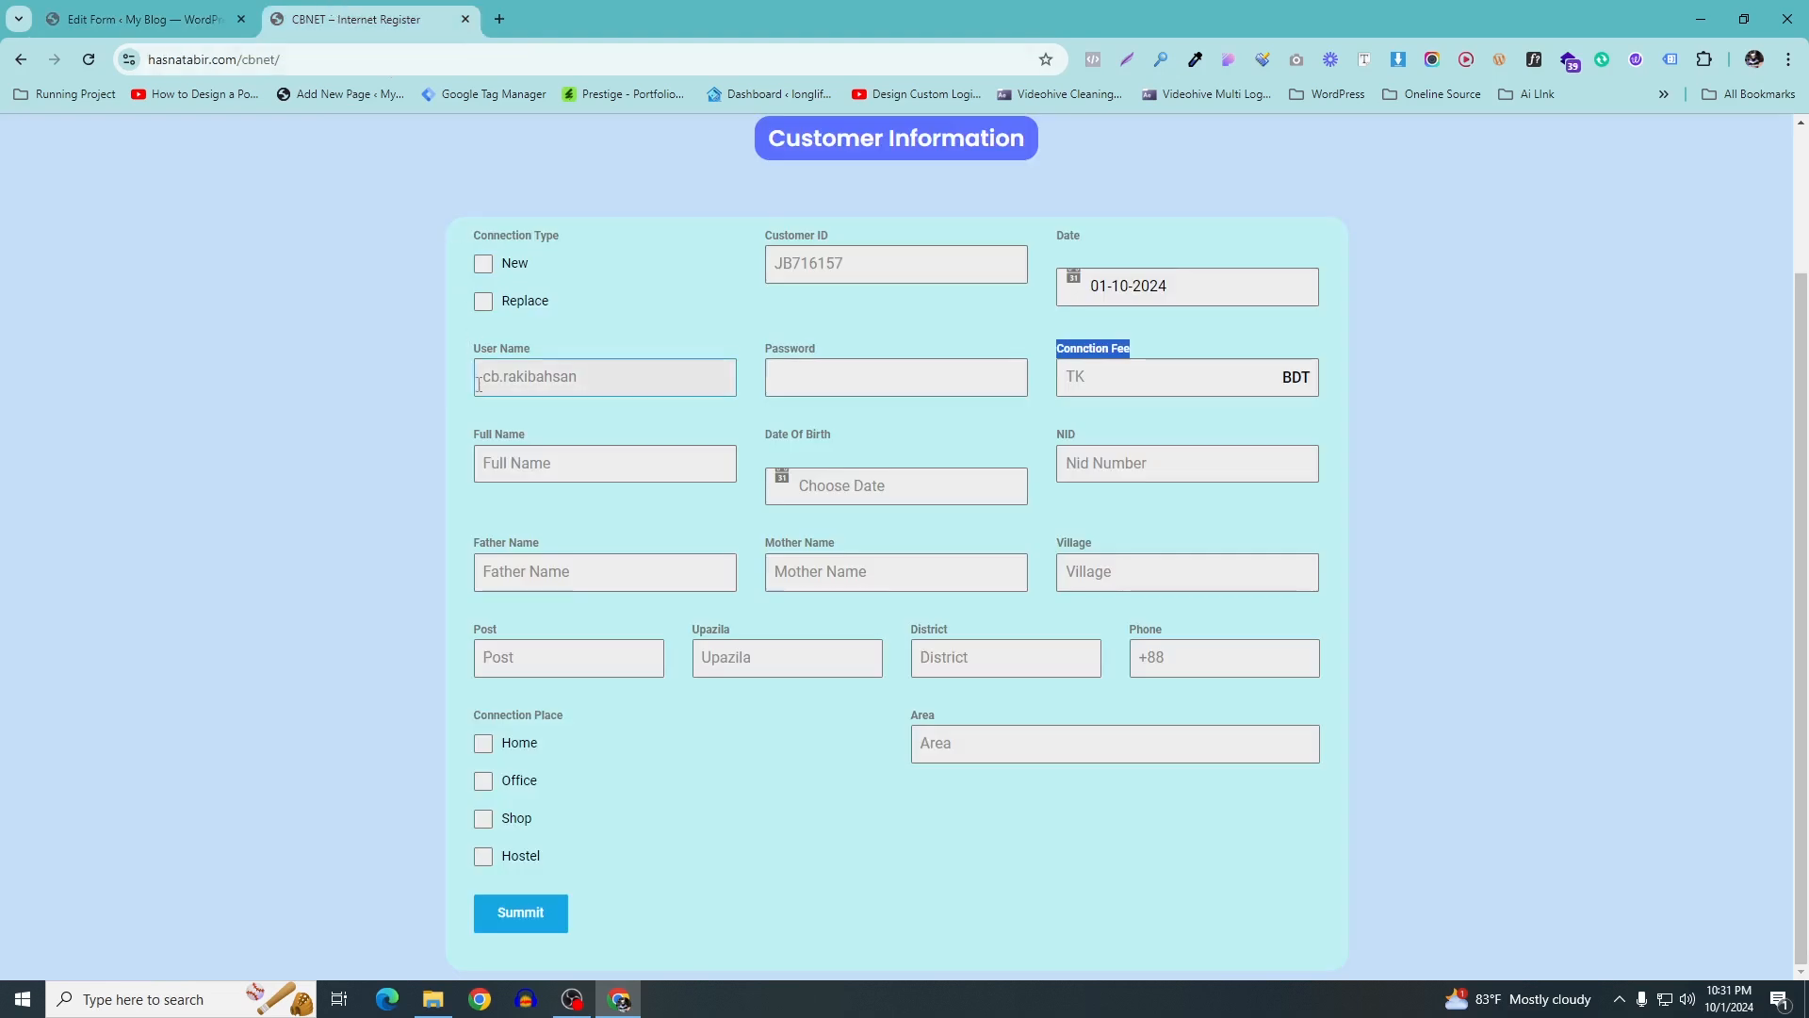
drag(471, 439, 535, 448)
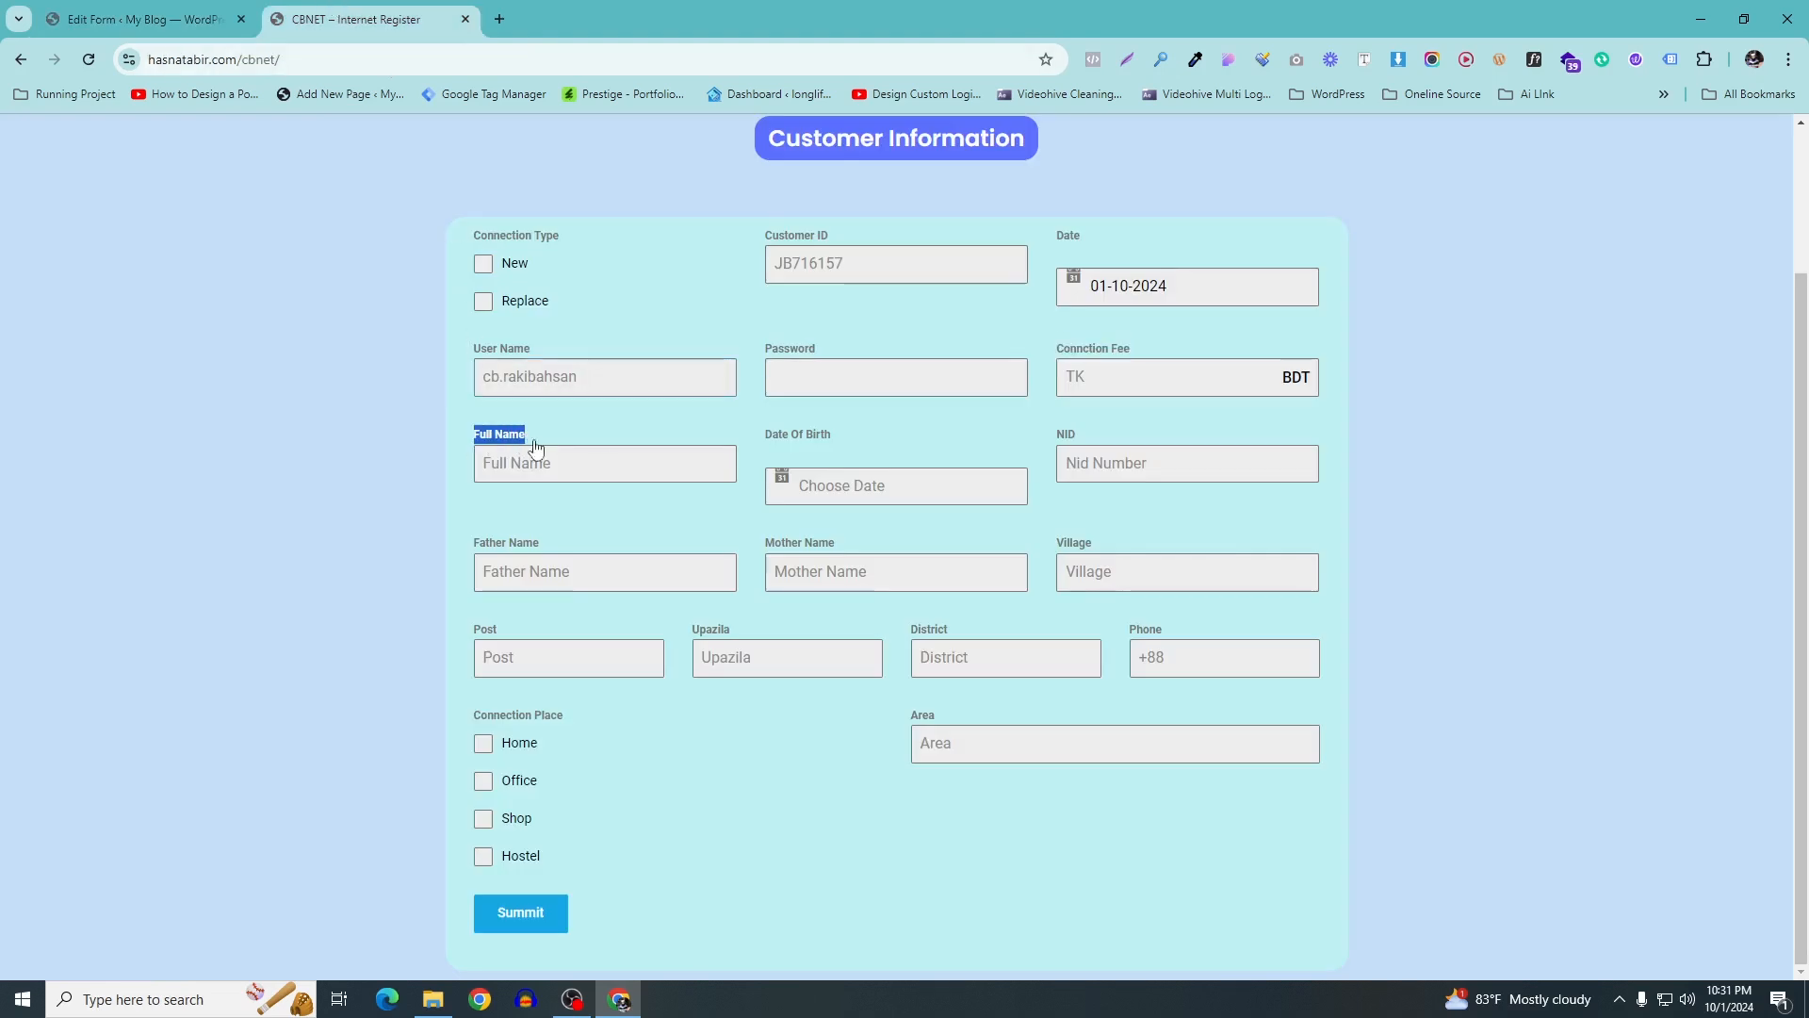
drag(767, 437, 856, 438)
drag(1078, 436, 1046, 435)
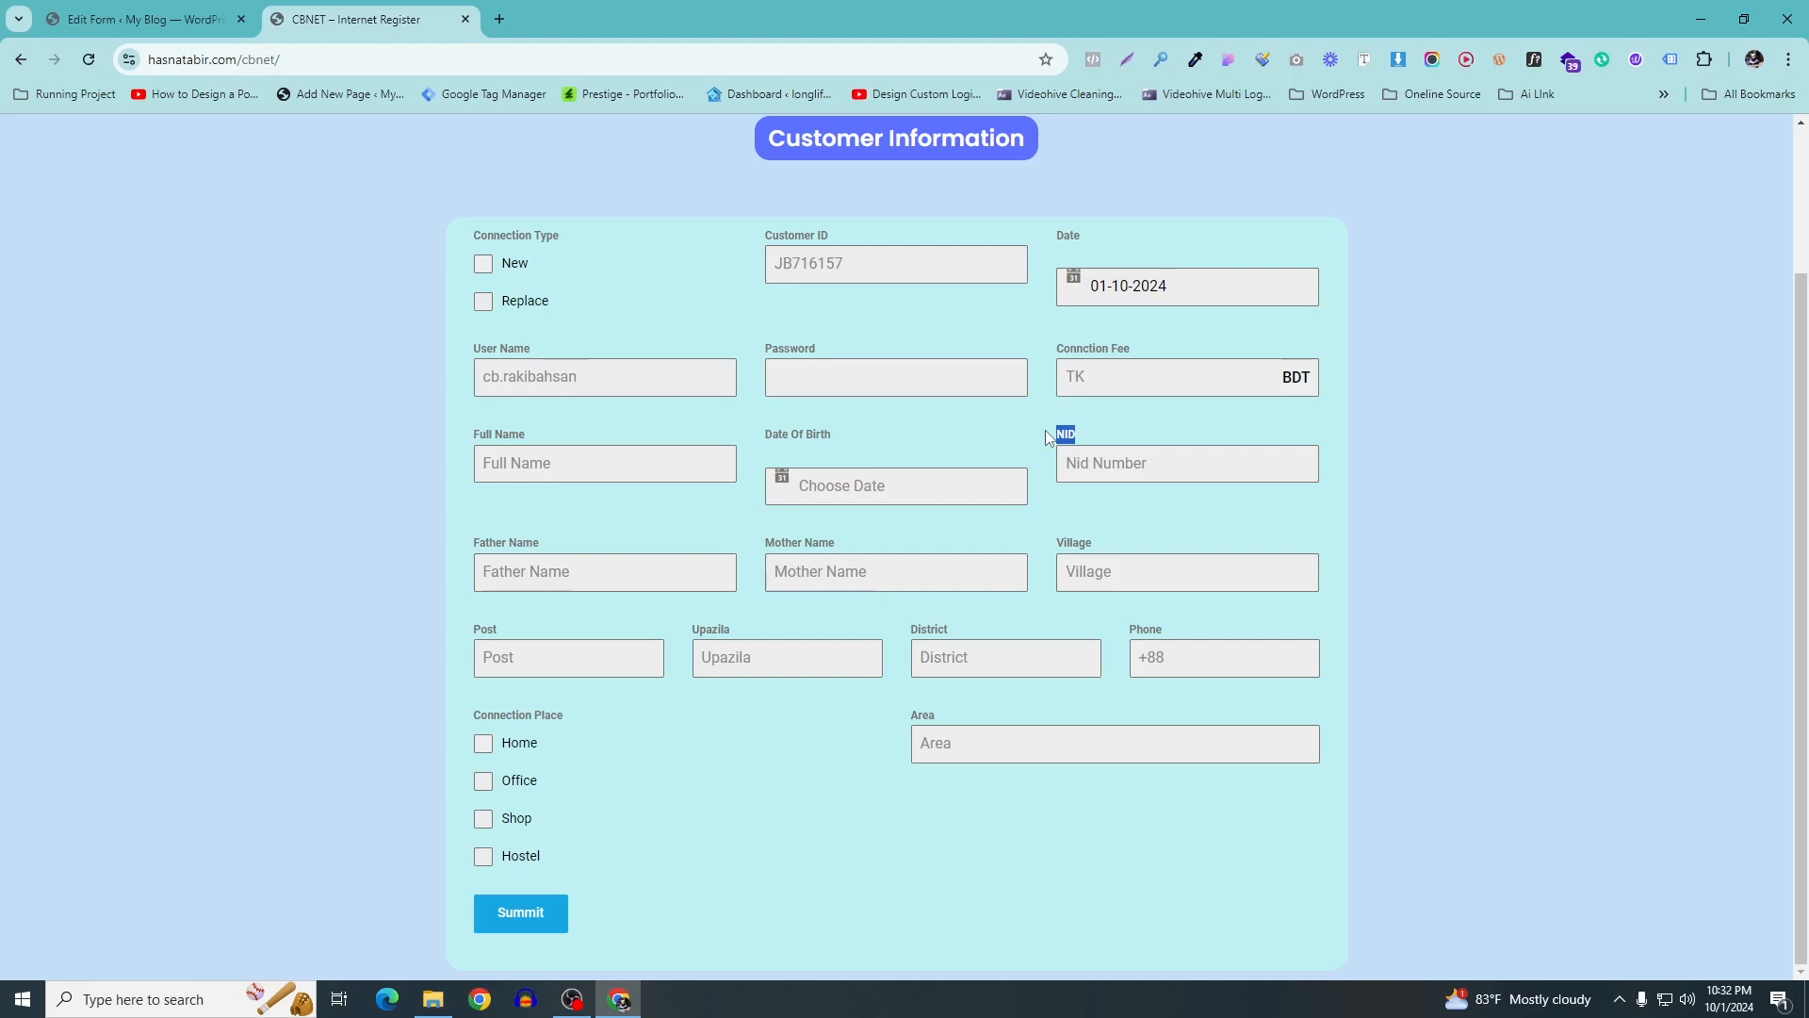
Insert a text input and label it Full Name, copied from the reference form
click(151, 19)
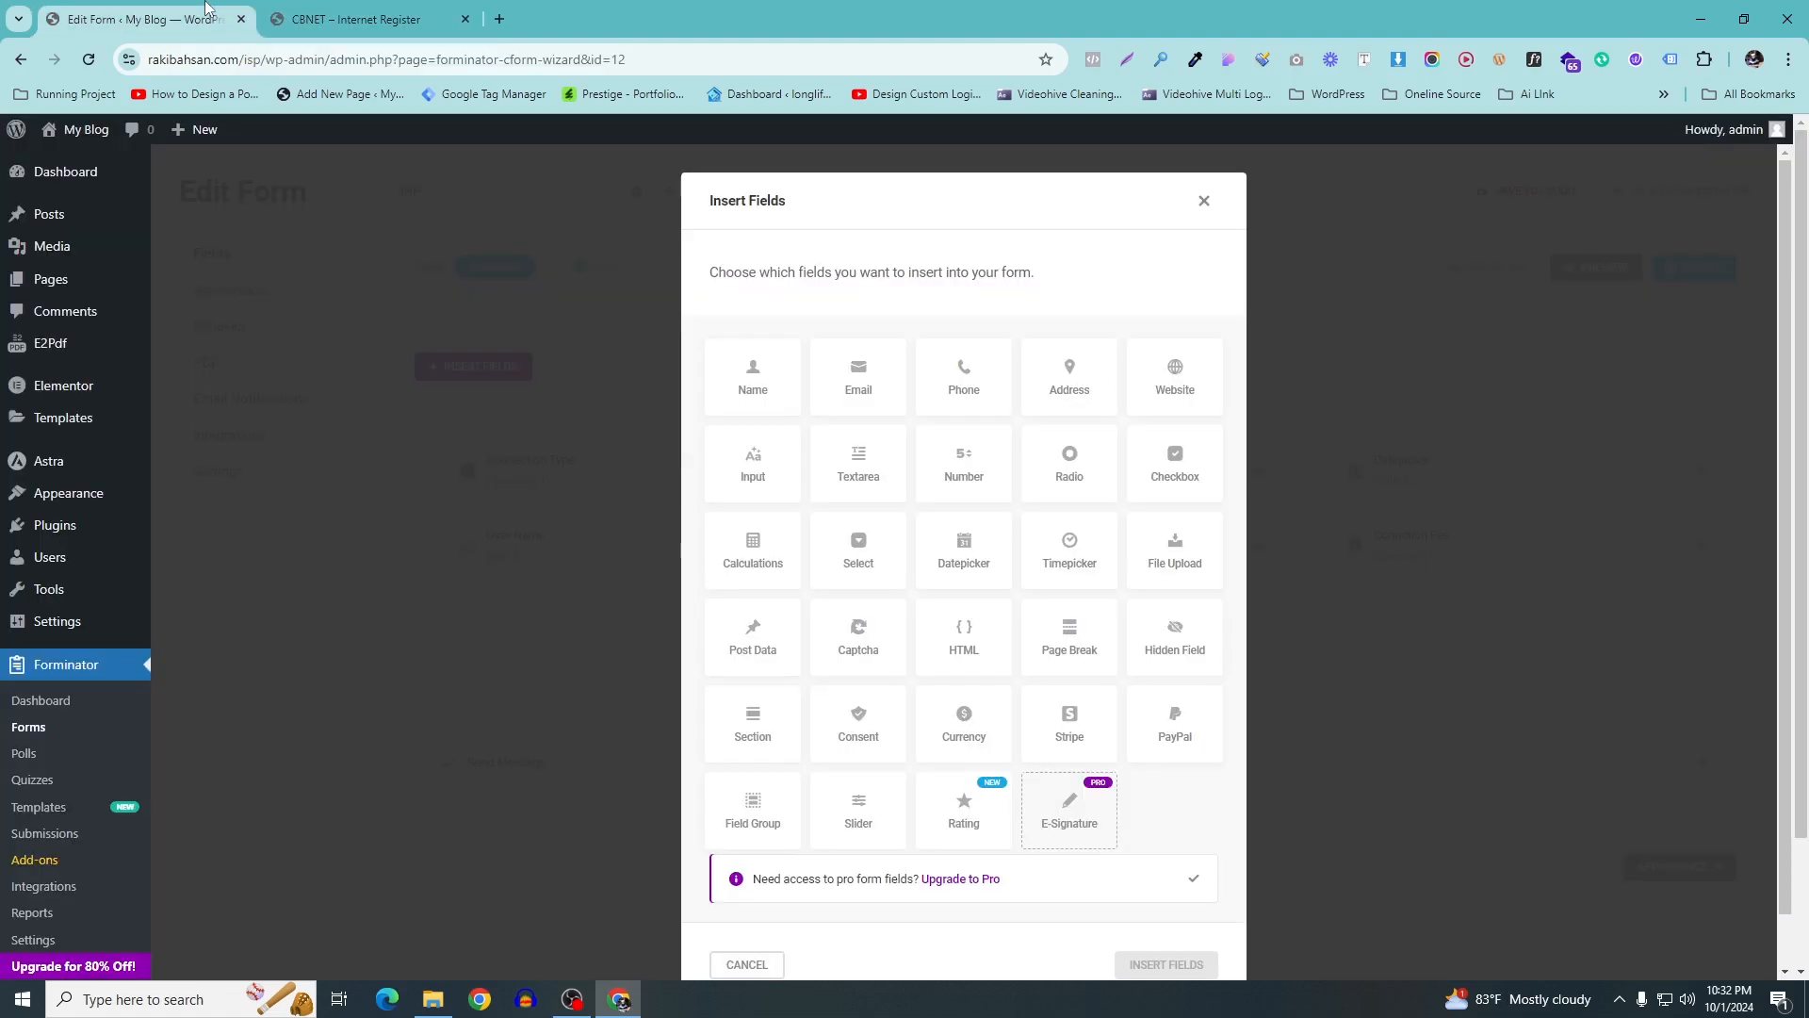
click(736, 474)
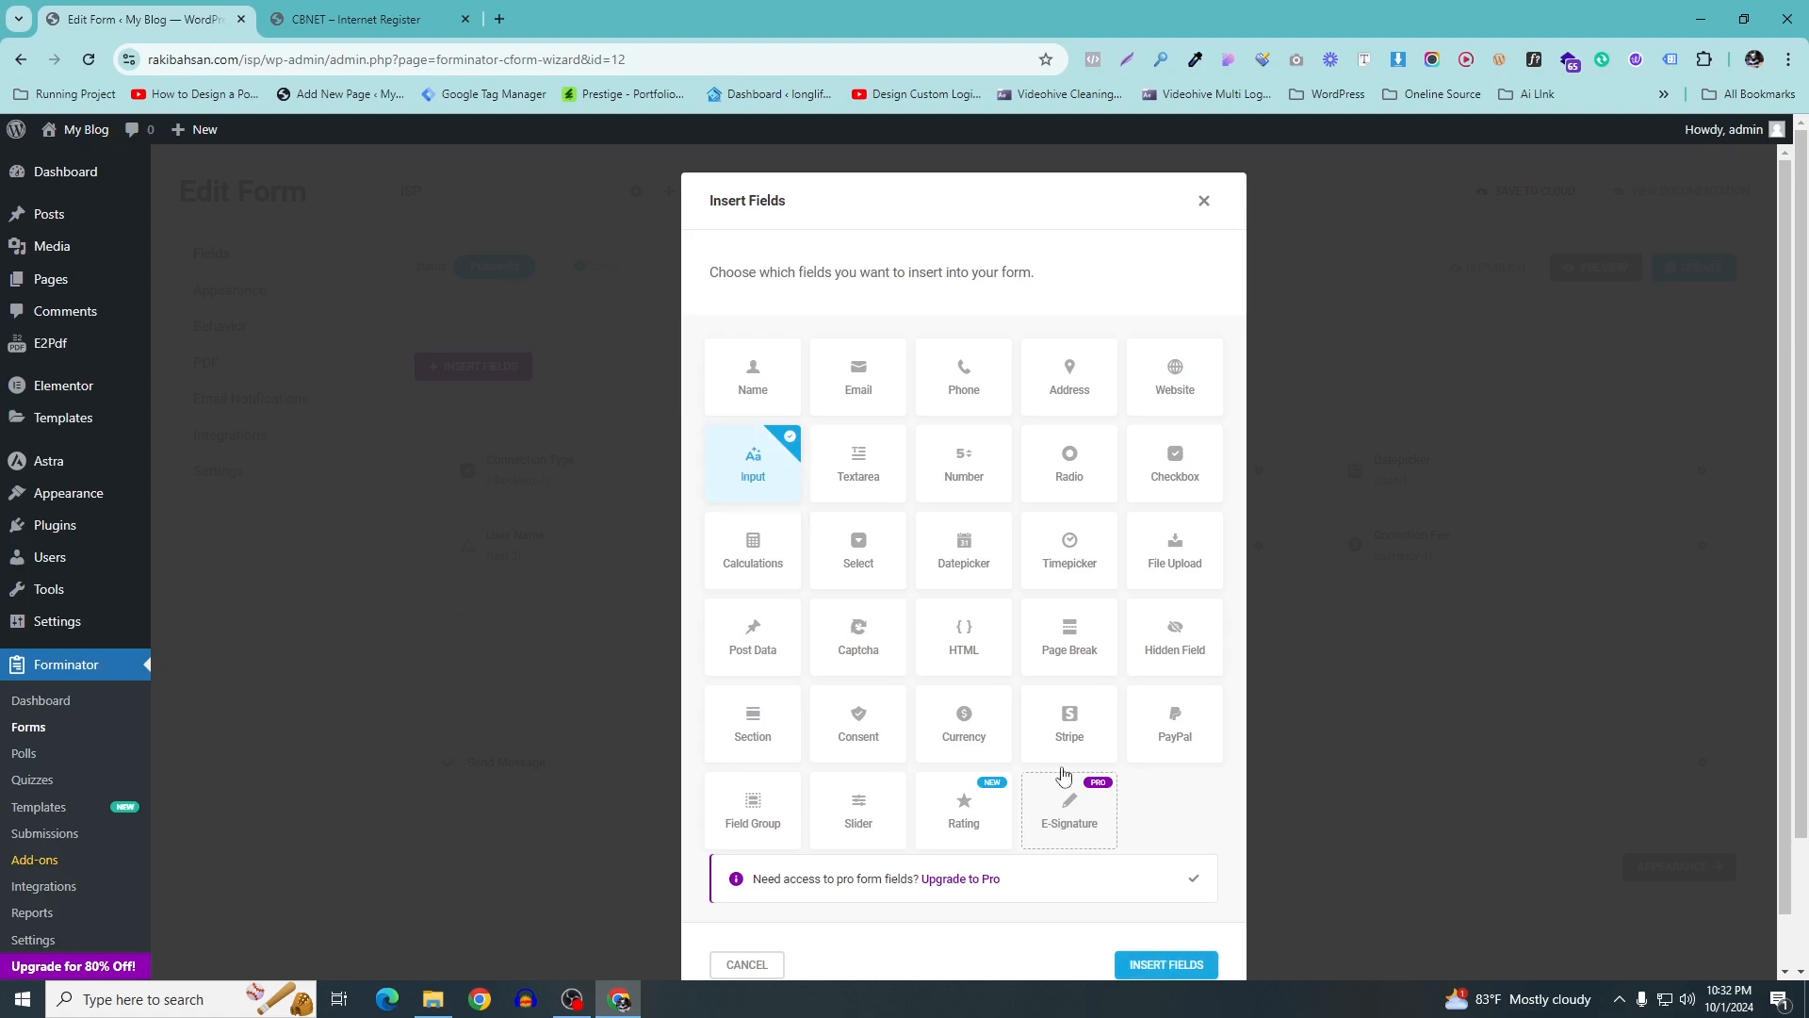
click(1165, 964)
click(896, 497)
drag(896, 498, 506, 507)
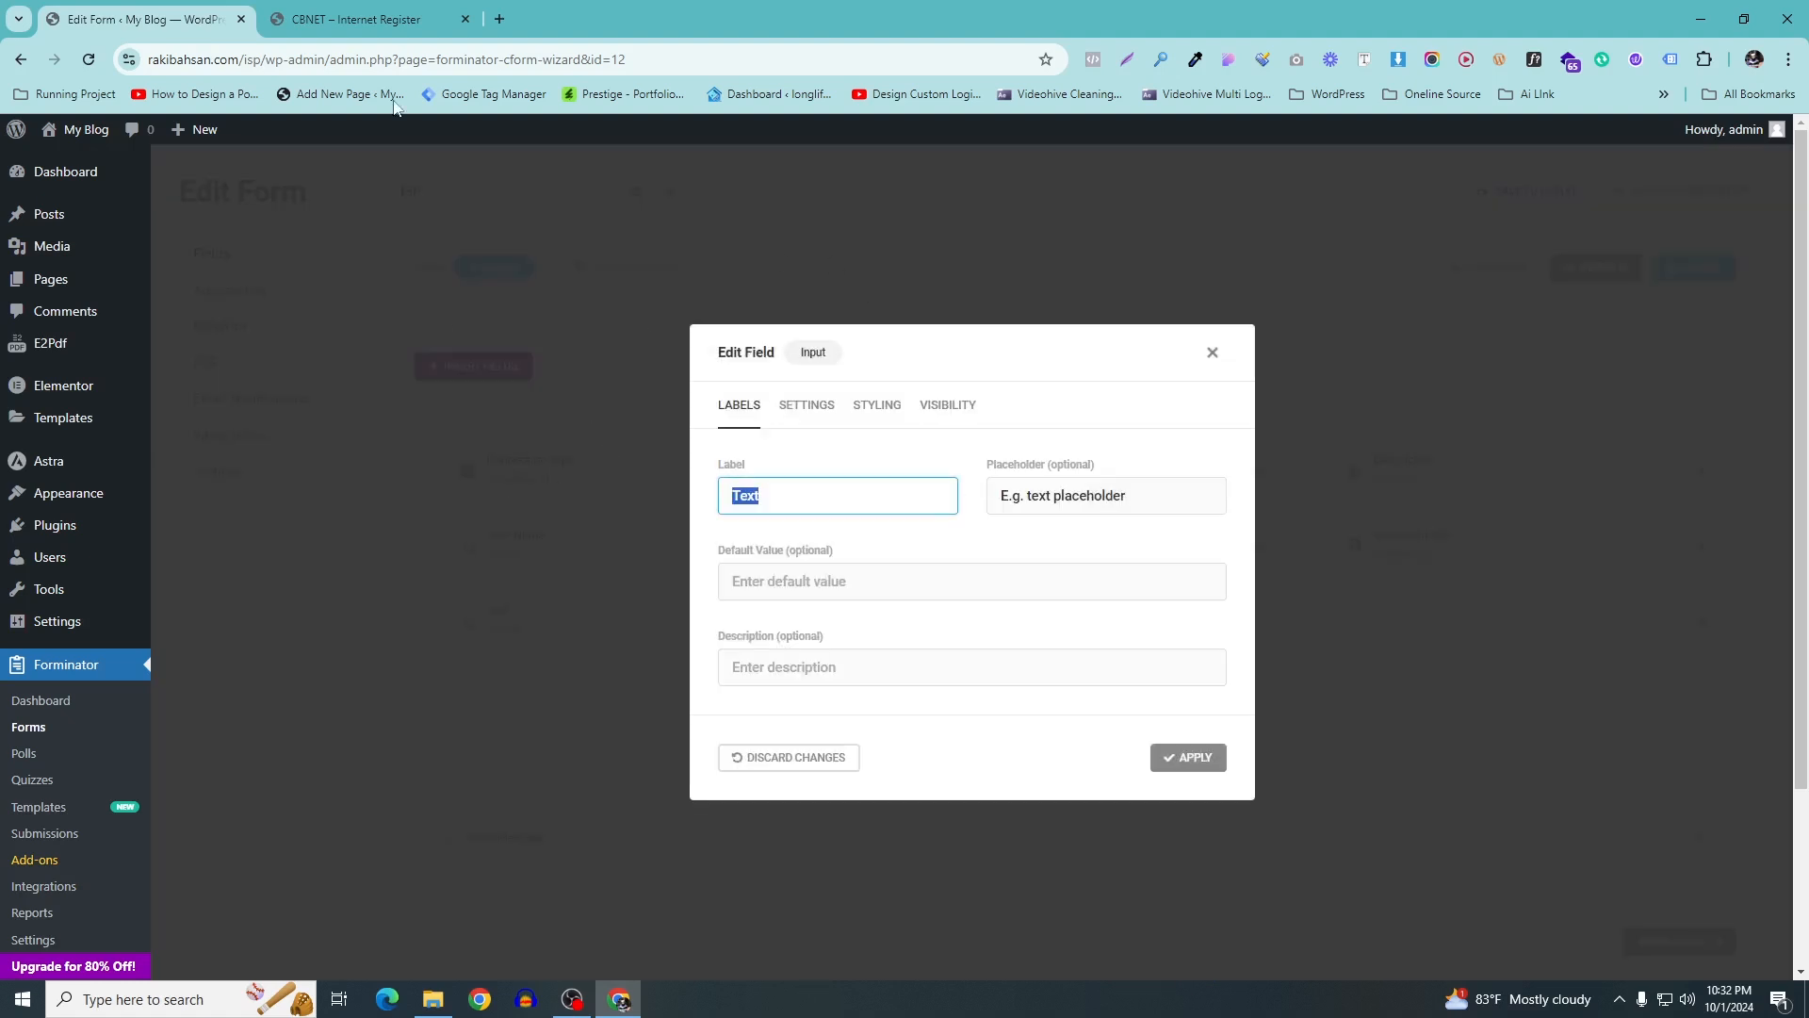
click(392, 21)
drag(451, 432, 537, 432)
key(ctrl+c)
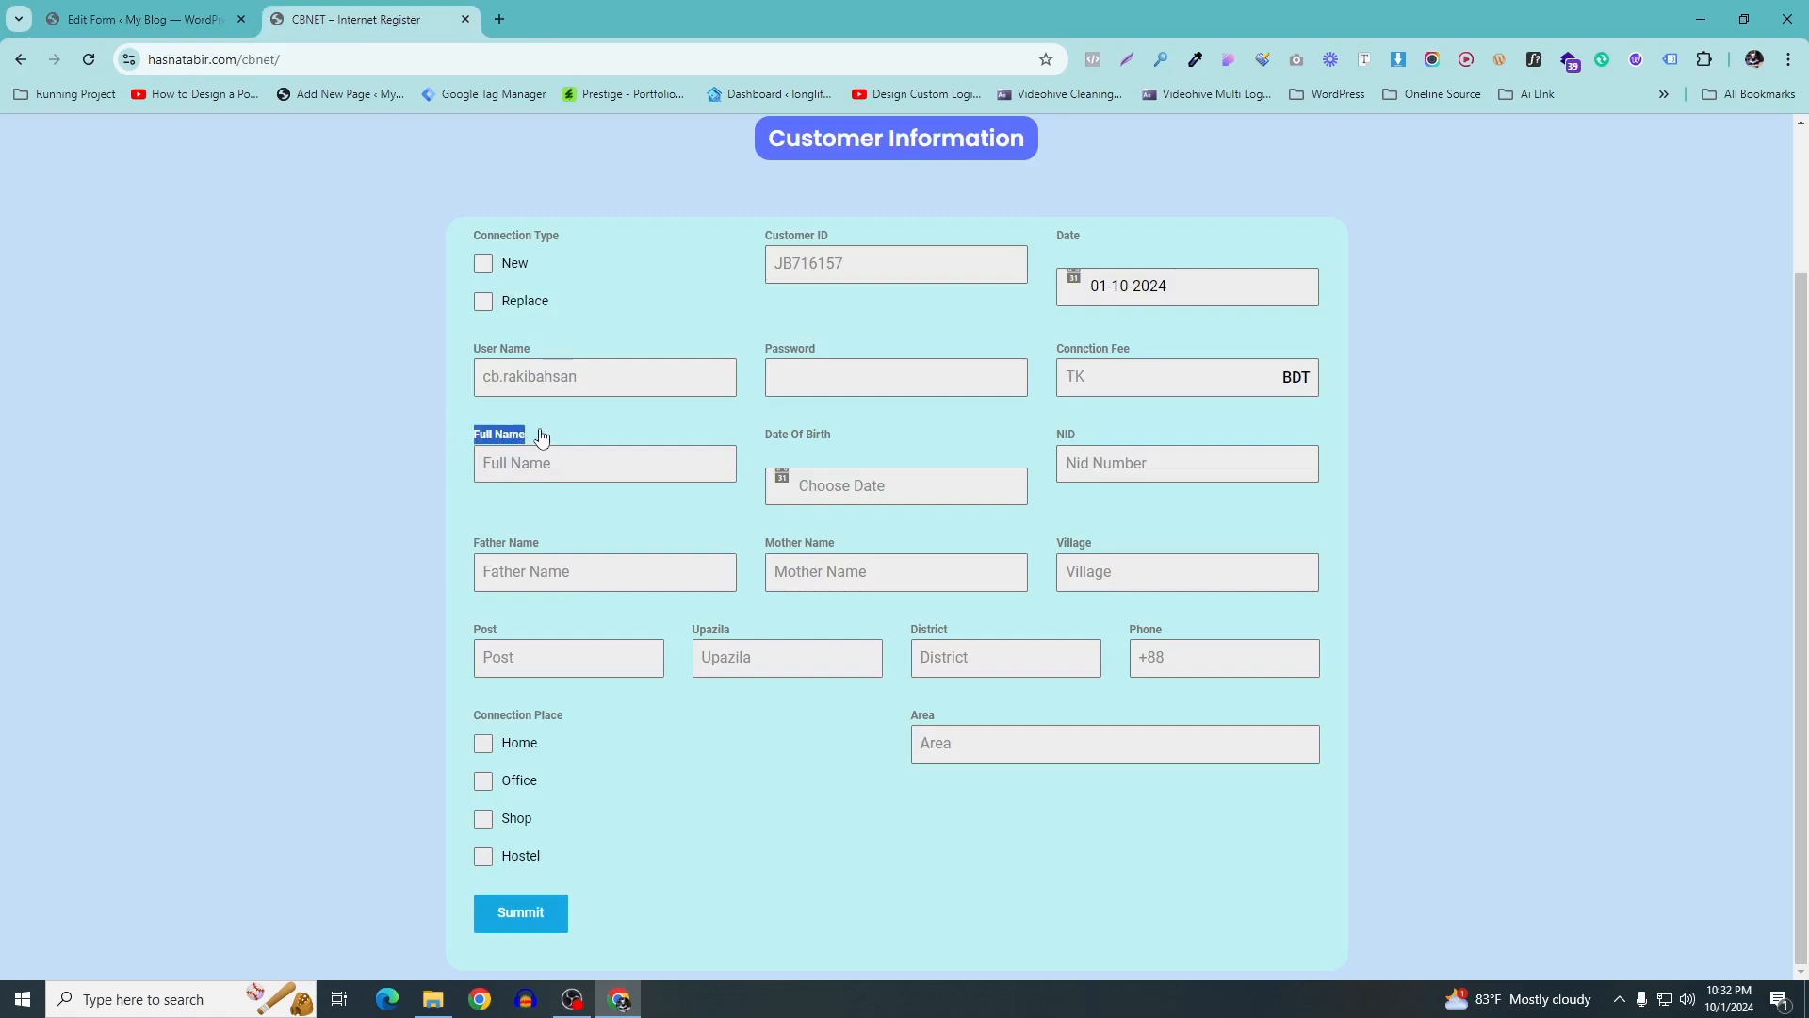
click(228, 17)
key(ctrl+v)
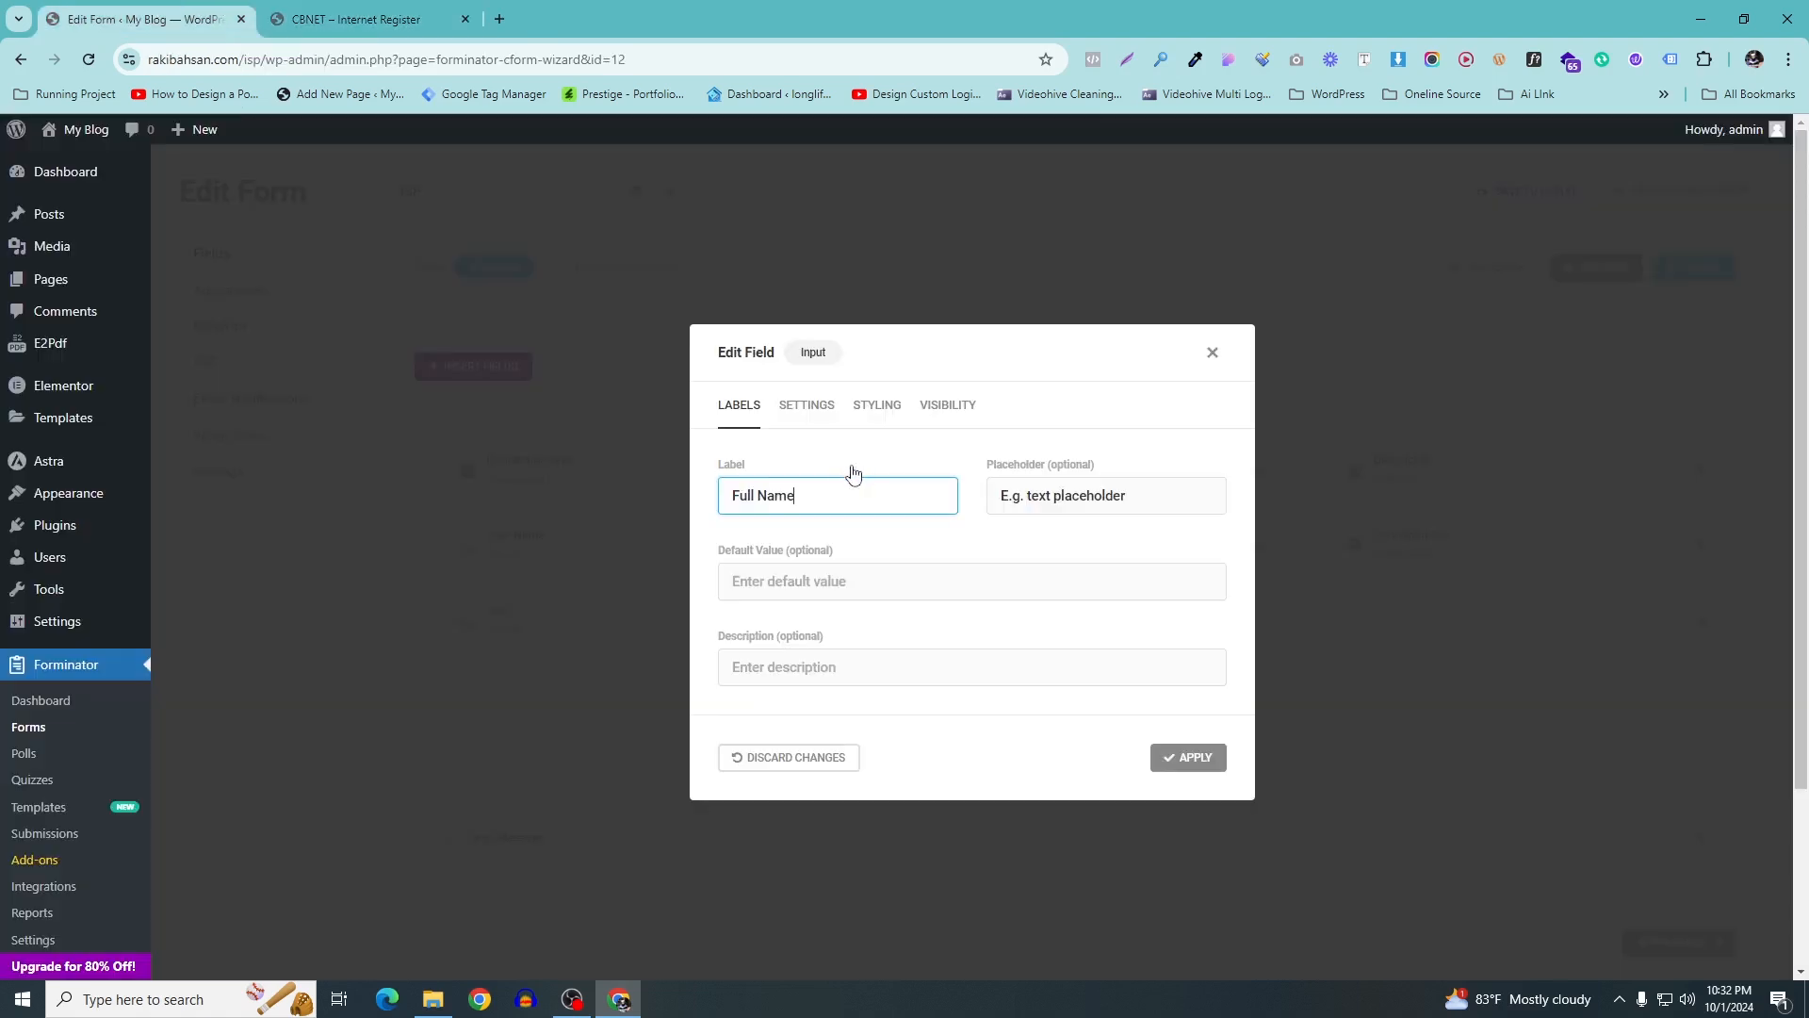
Set the placeholder to Full Name, check its settings, and apply the field
key(ctrl+Tab)
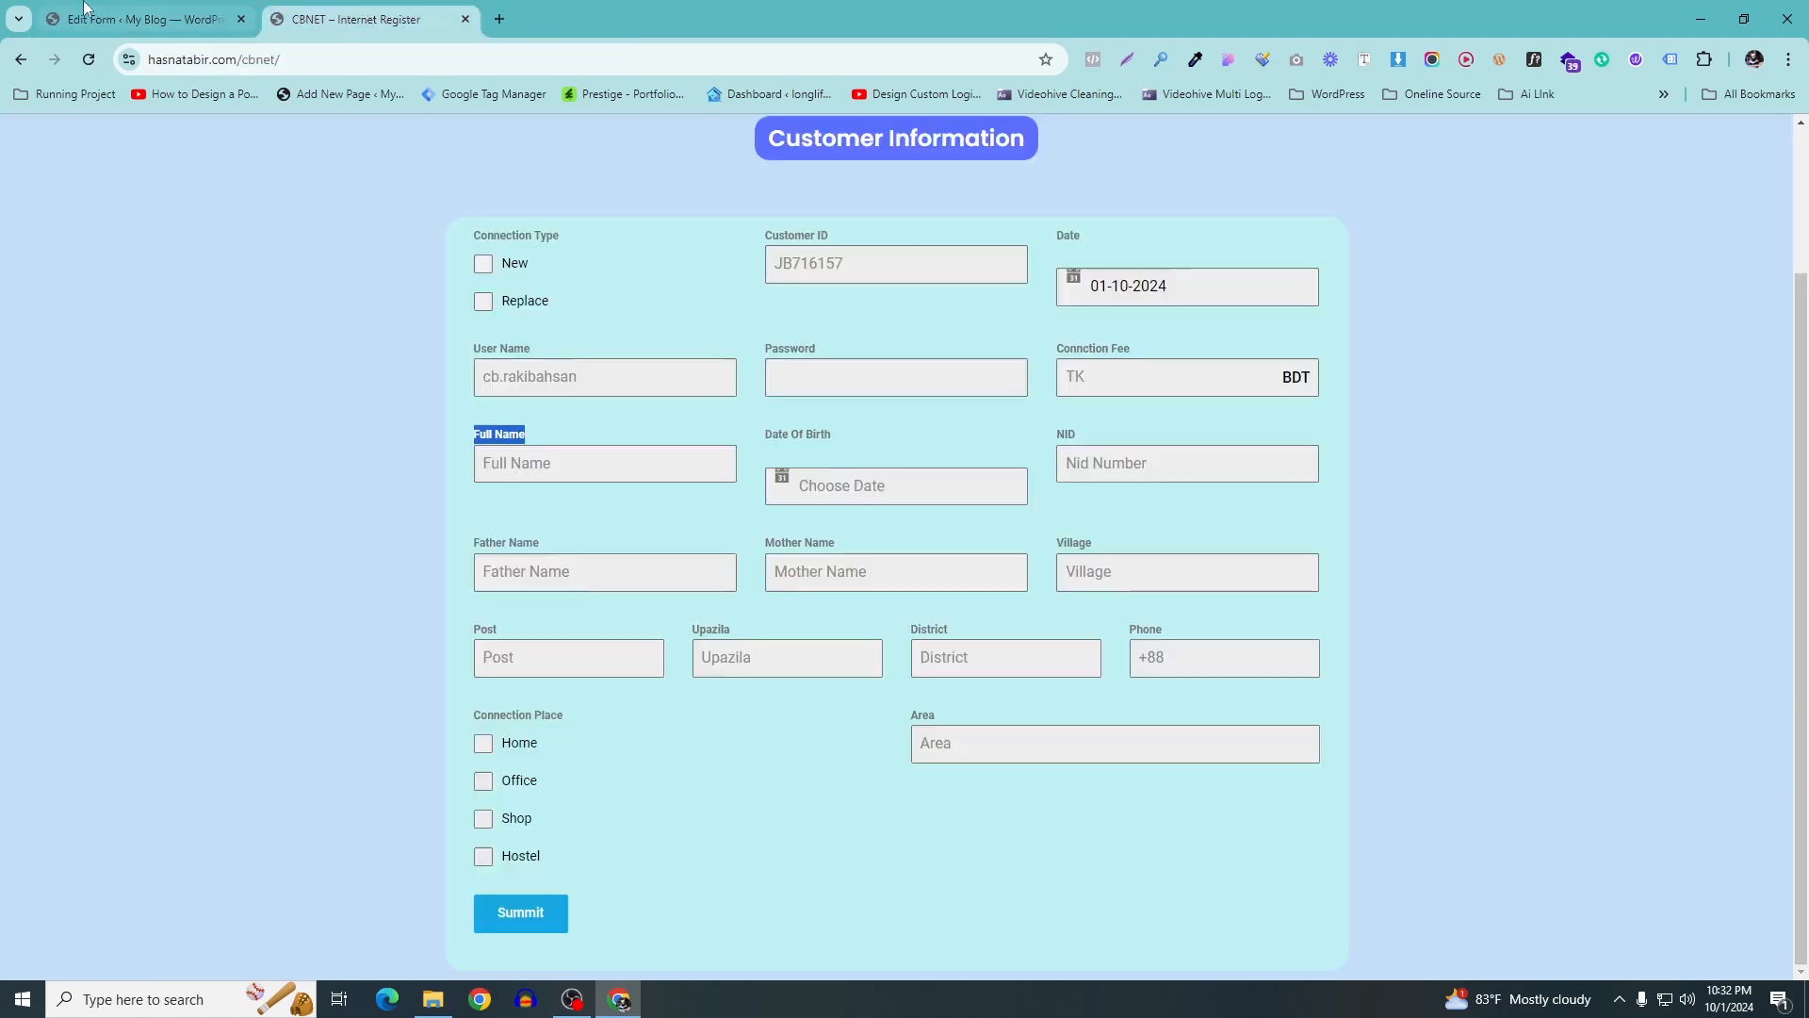
key(ctrl+Tab)
drag(1155, 494, 896, 482)
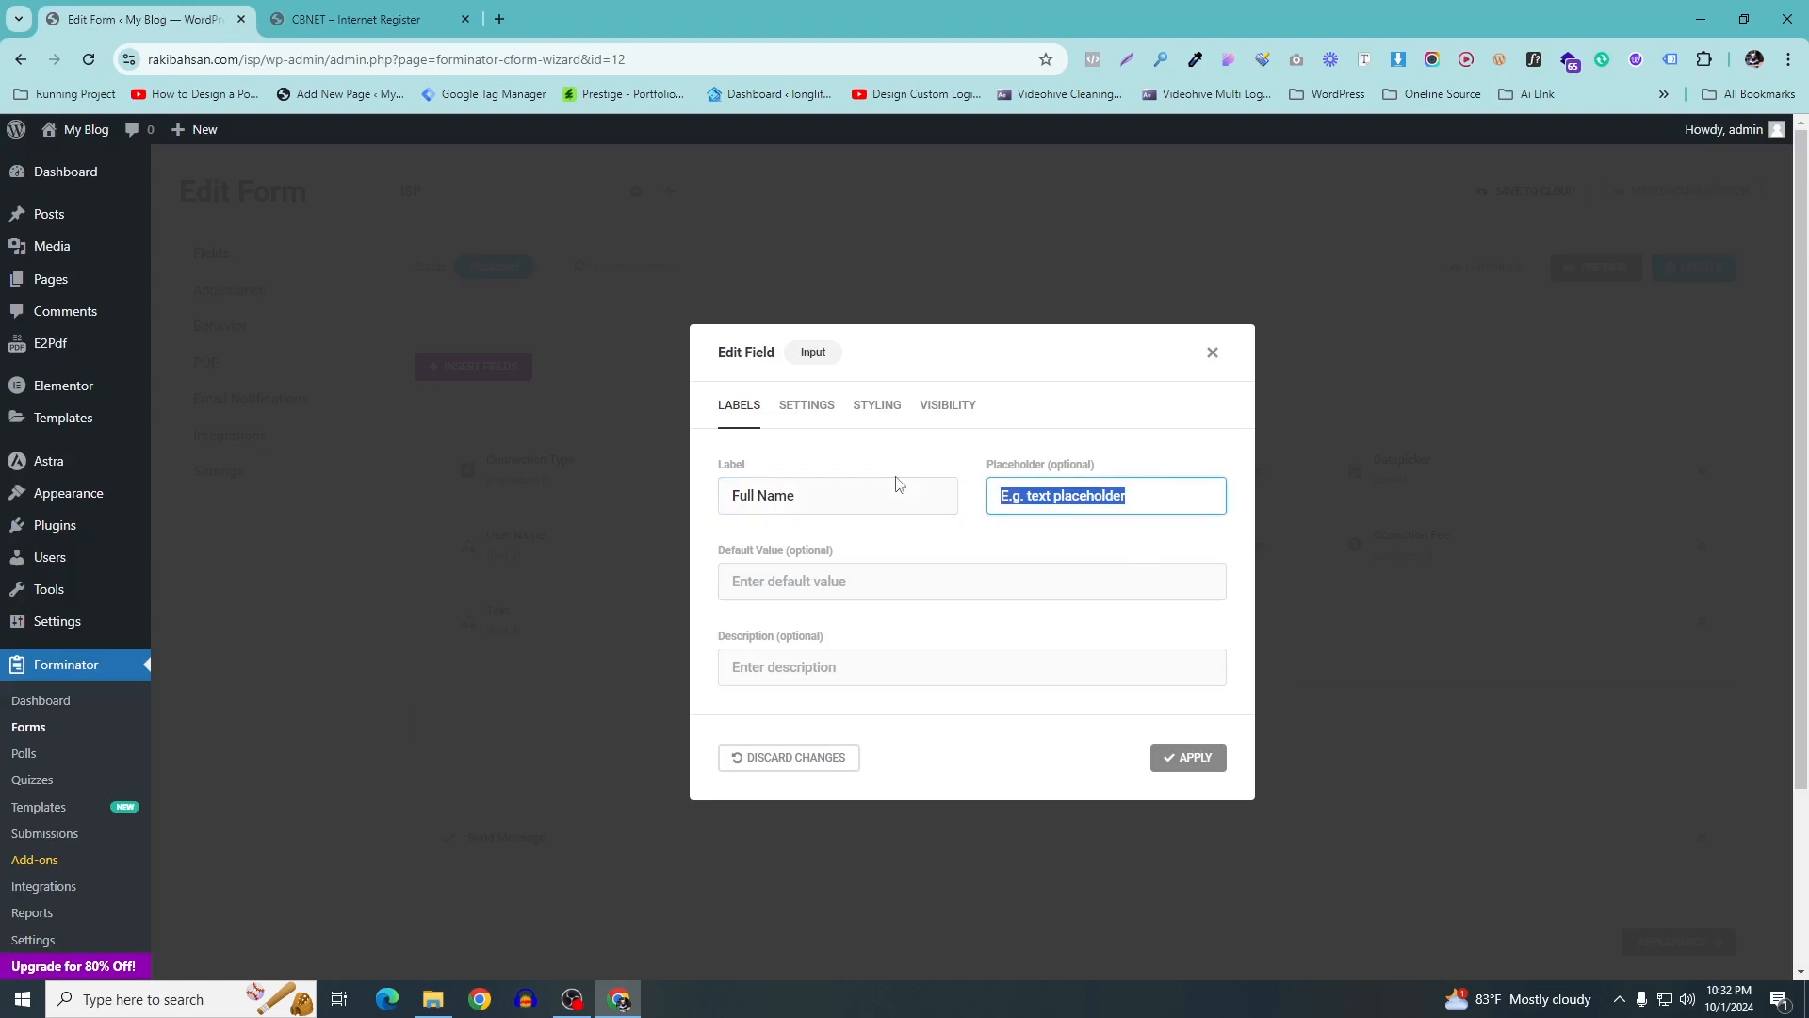
text(Full Name)
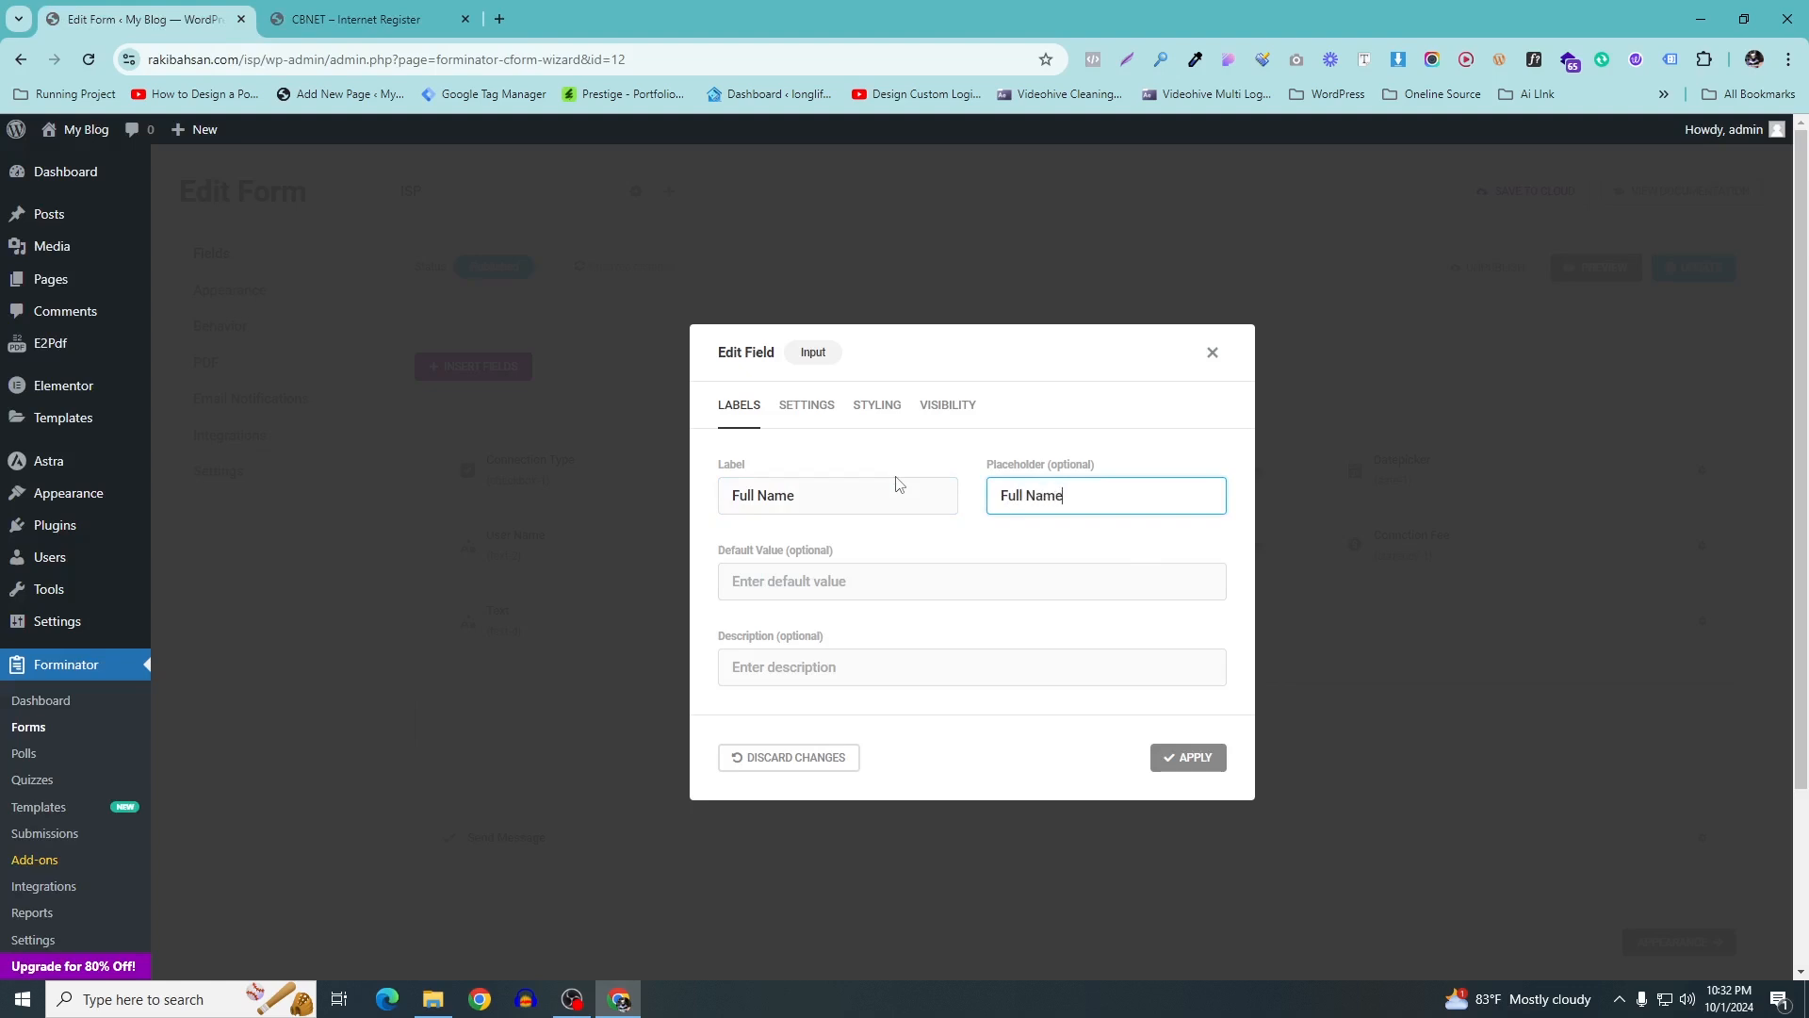
click(816, 407)
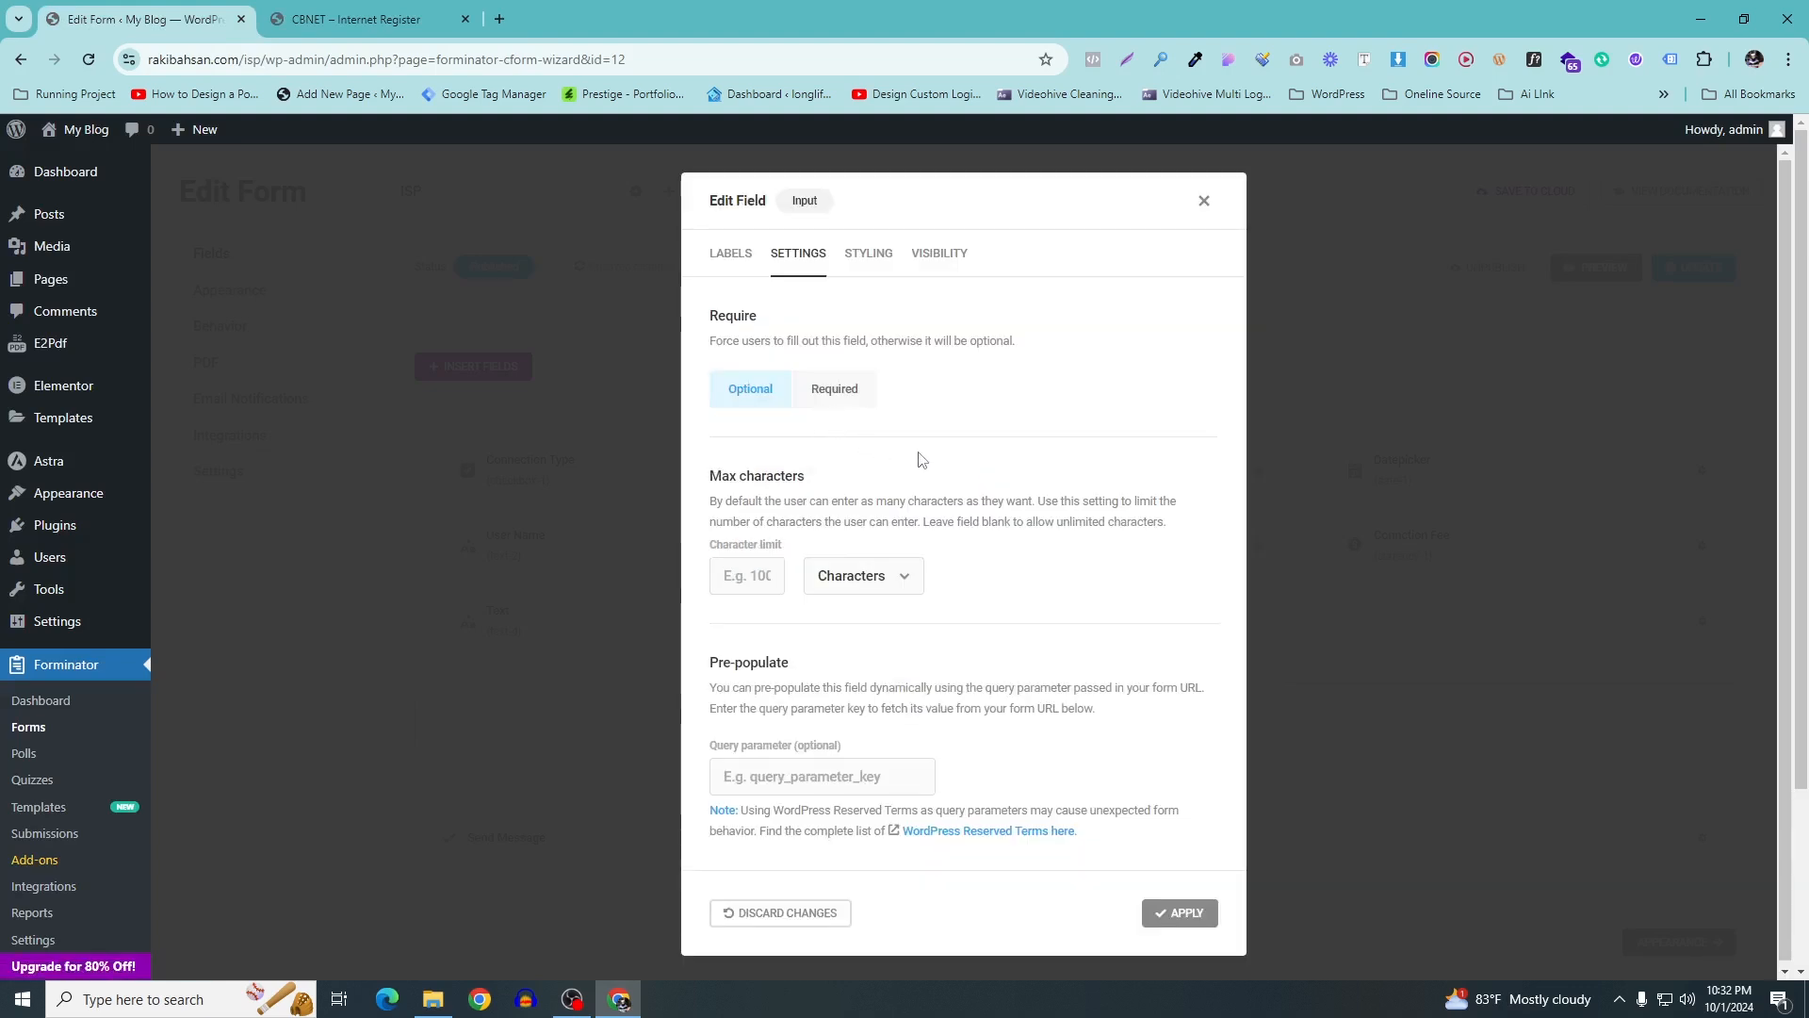
click(1180, 912)
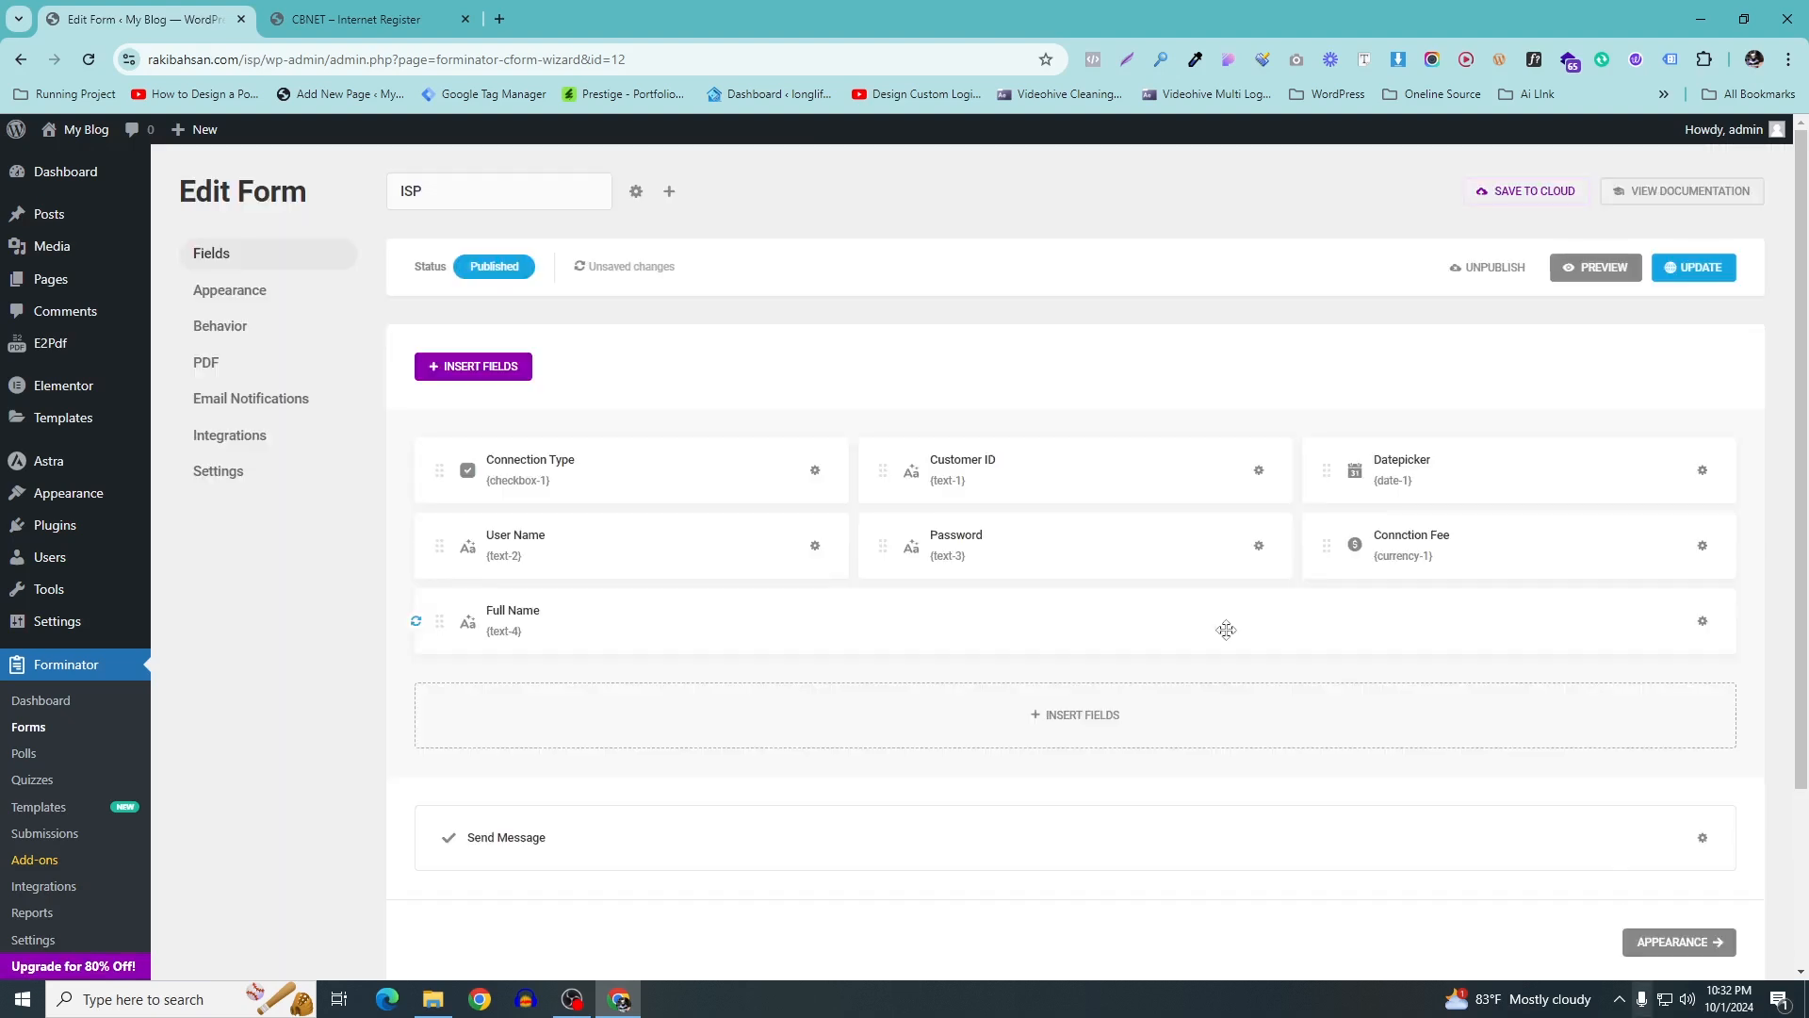
Insert a Datepicker field and rename its label to Date Of Birth
click(455, 11)
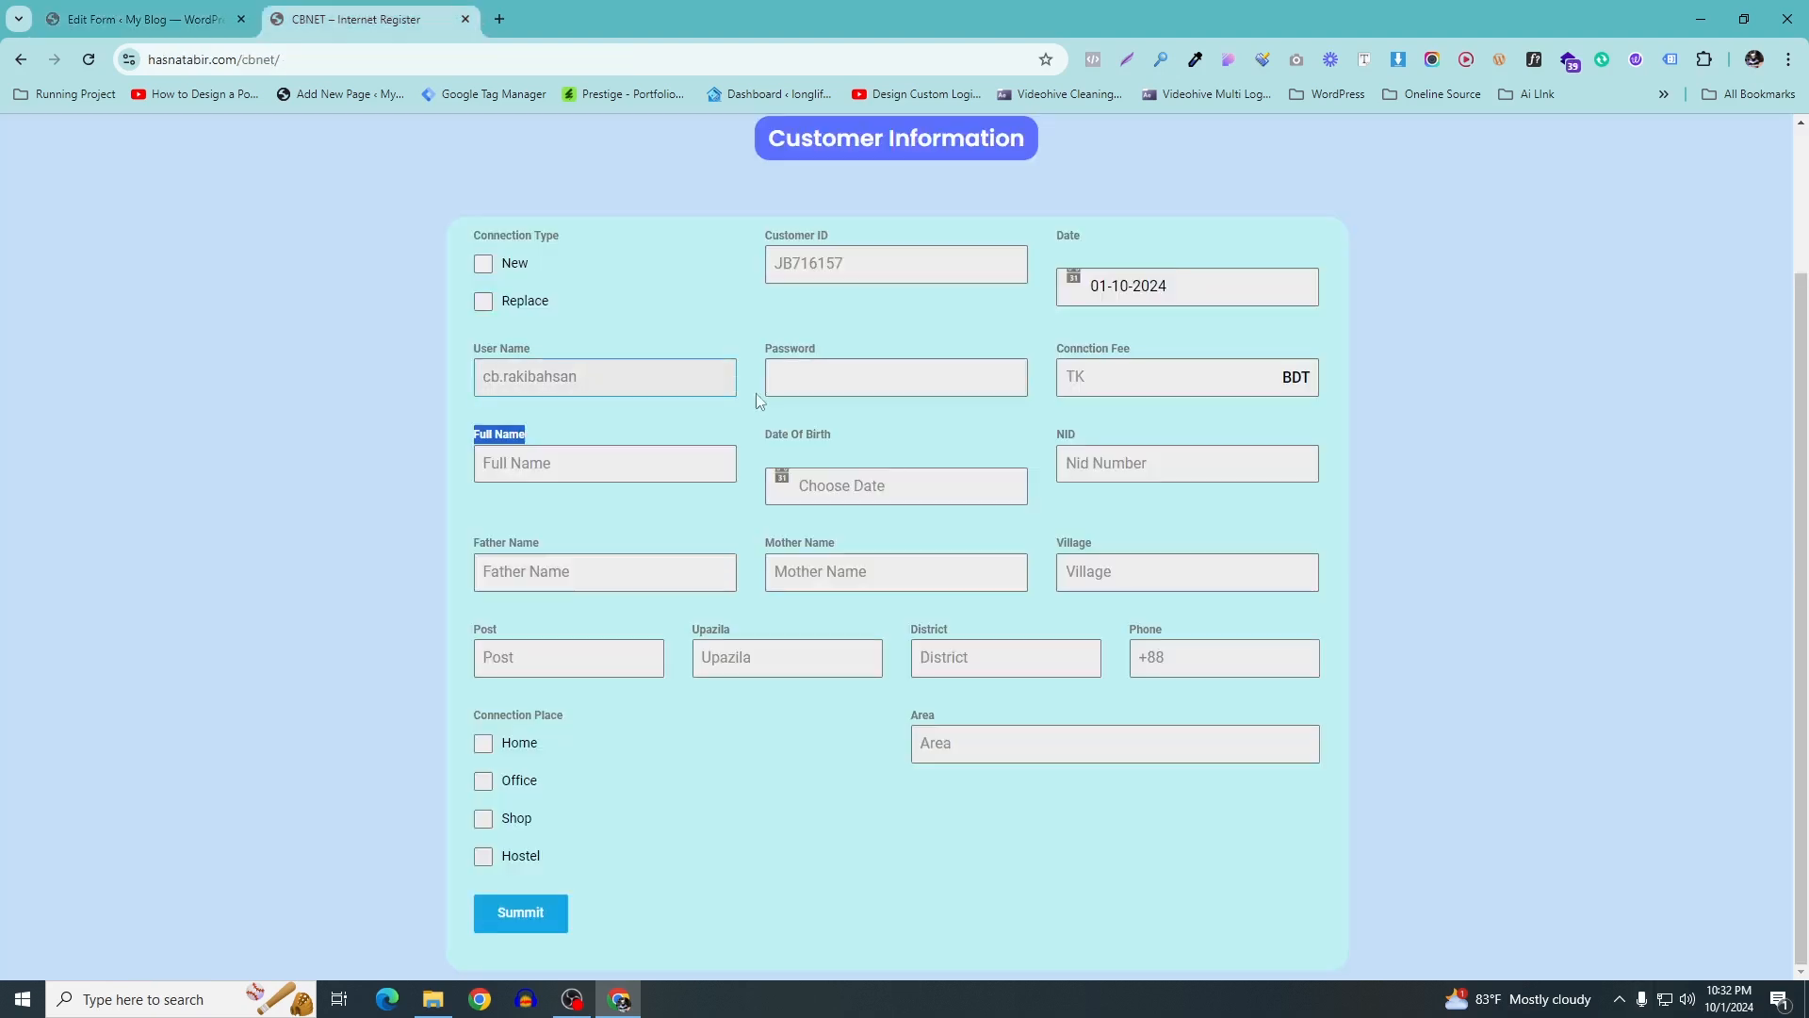
drag(835, 435, 763, 436)
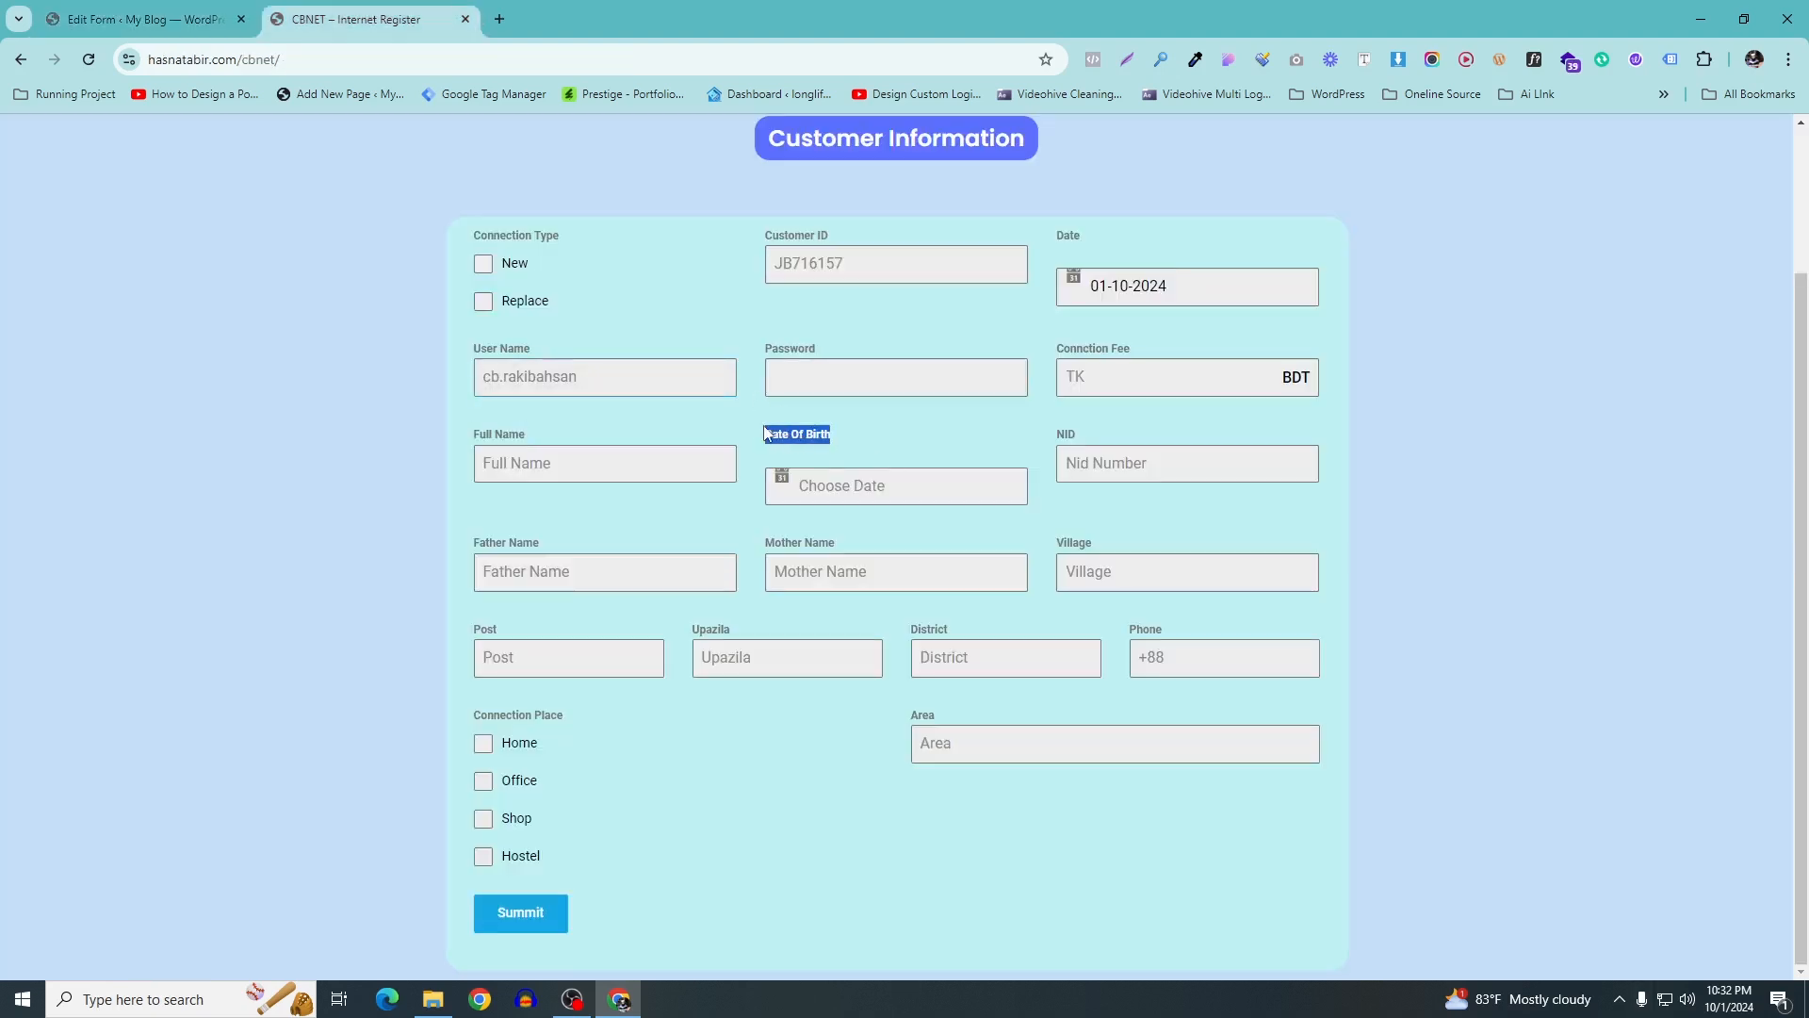
click(237, 17)
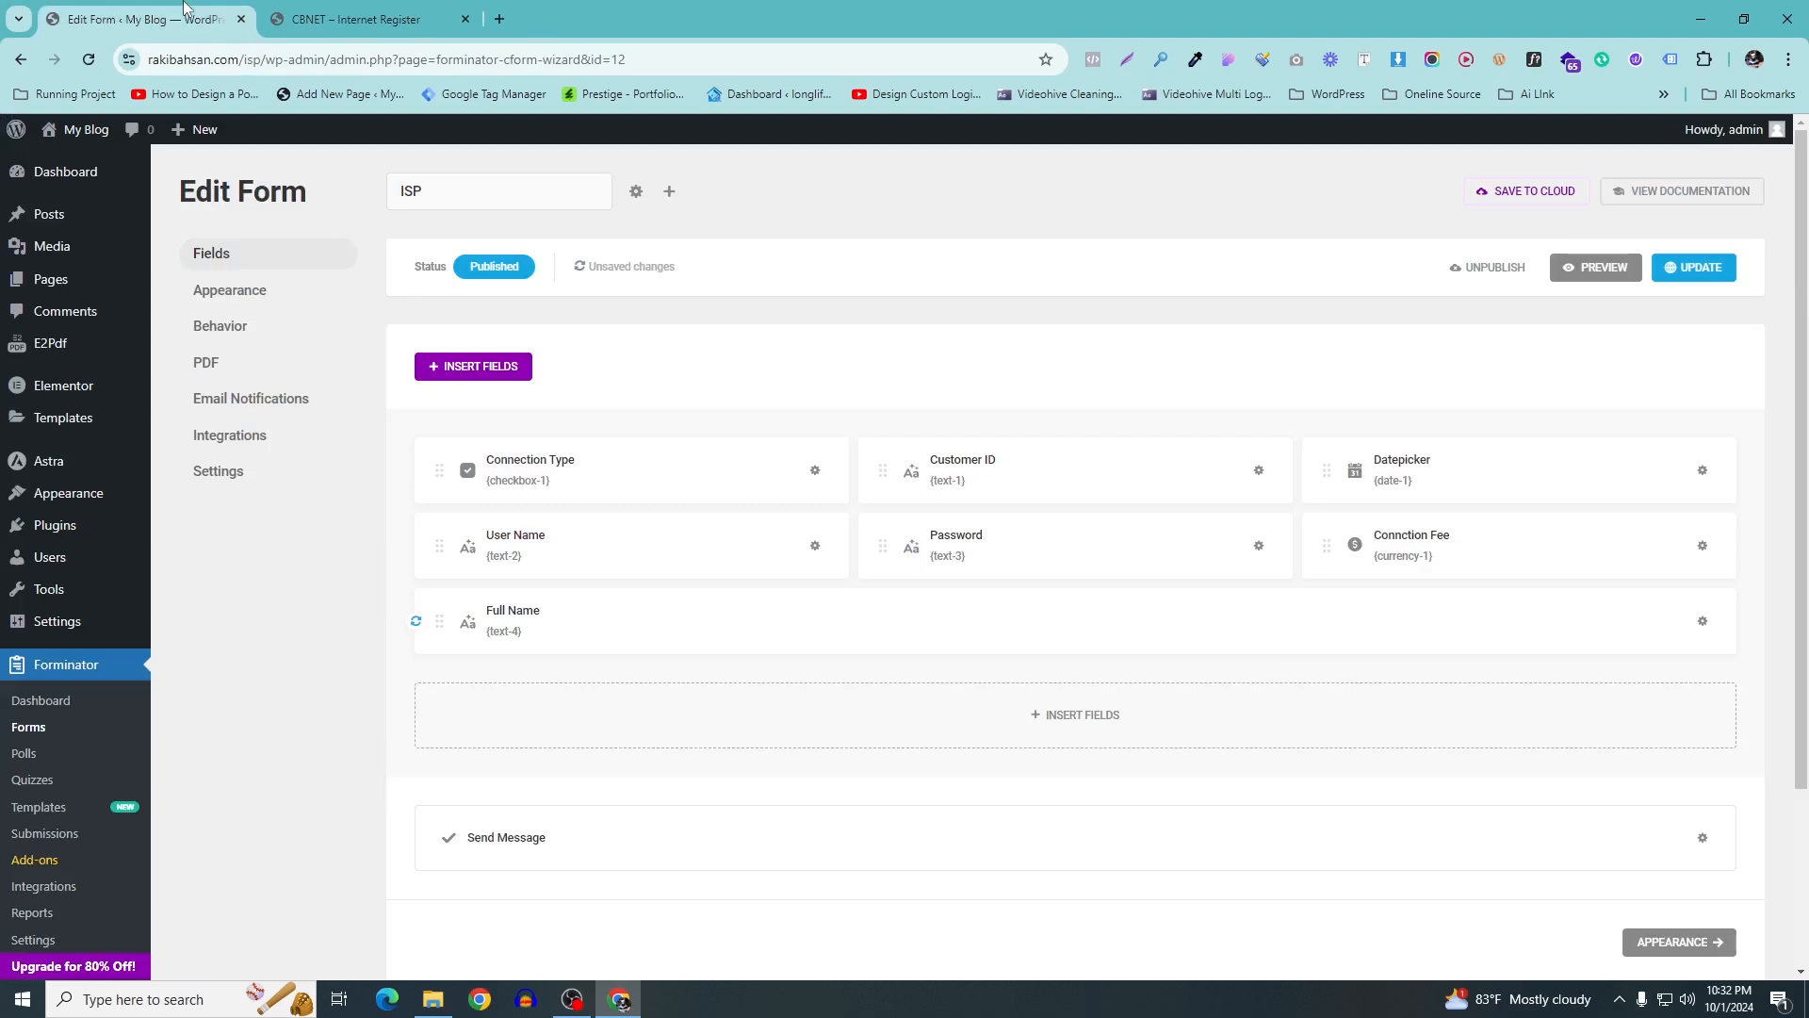
click(1096, 728)
click(964, 563)
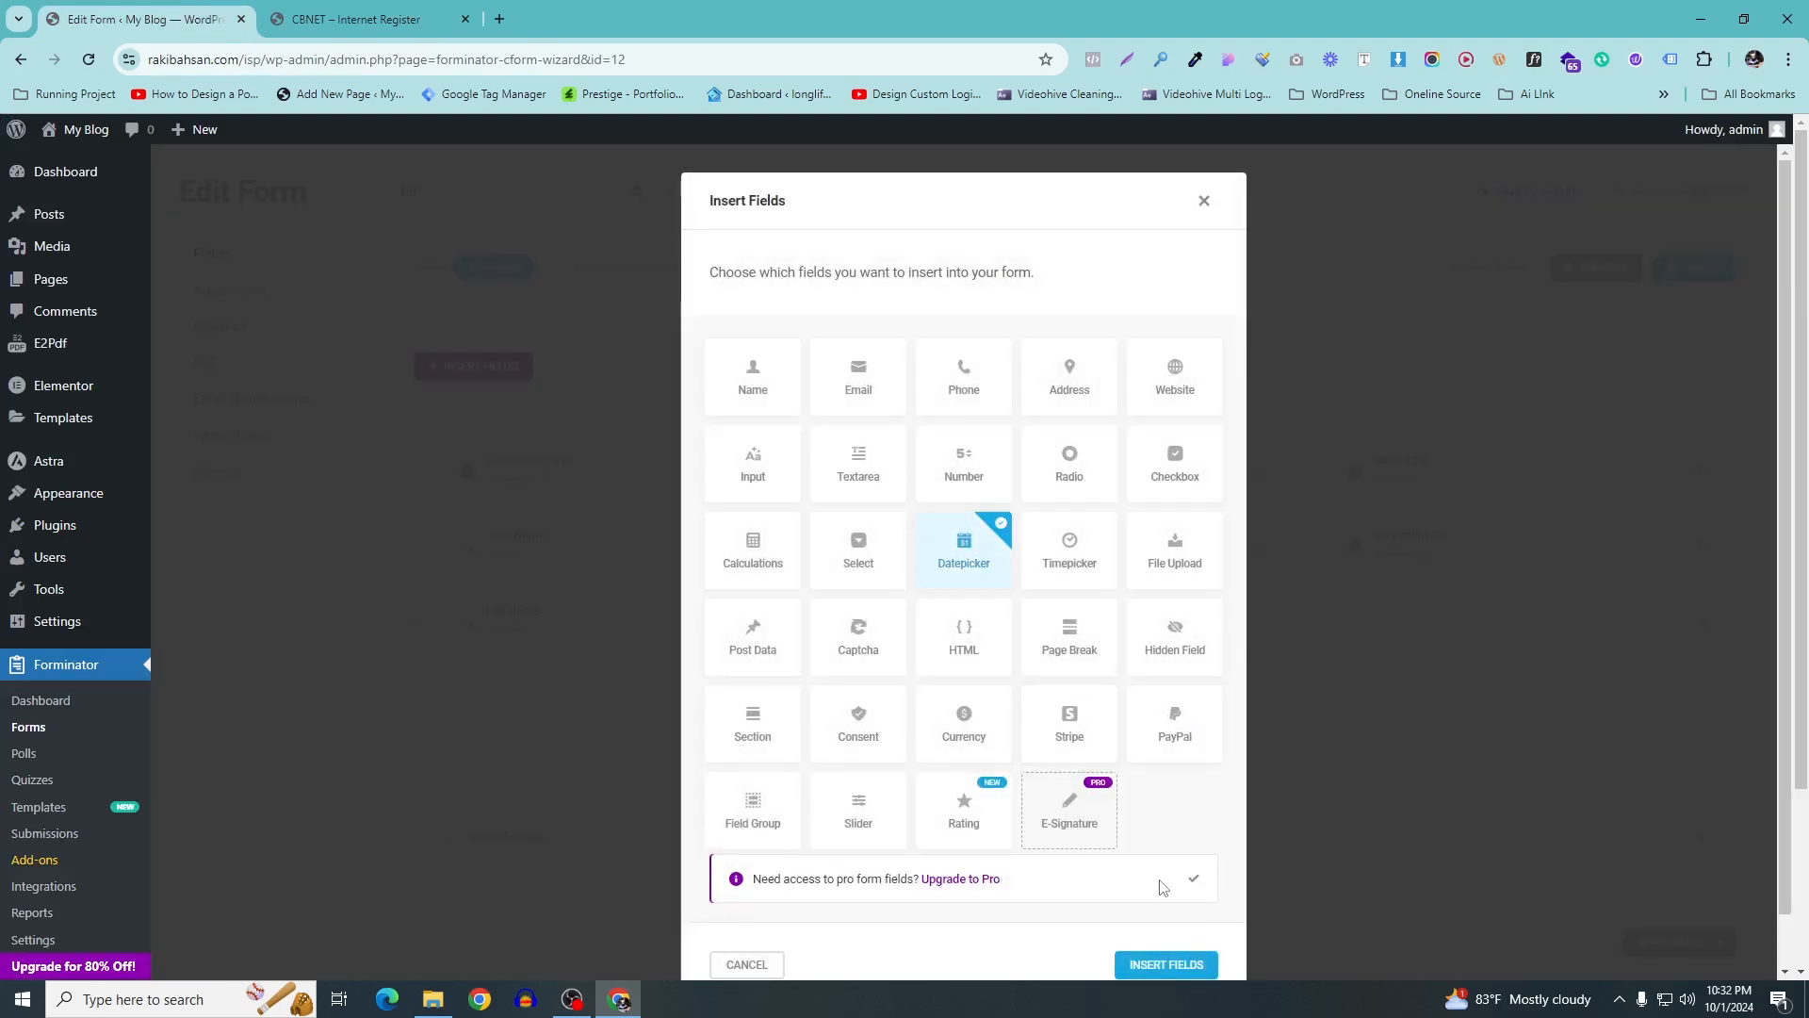
click(1166, 963)
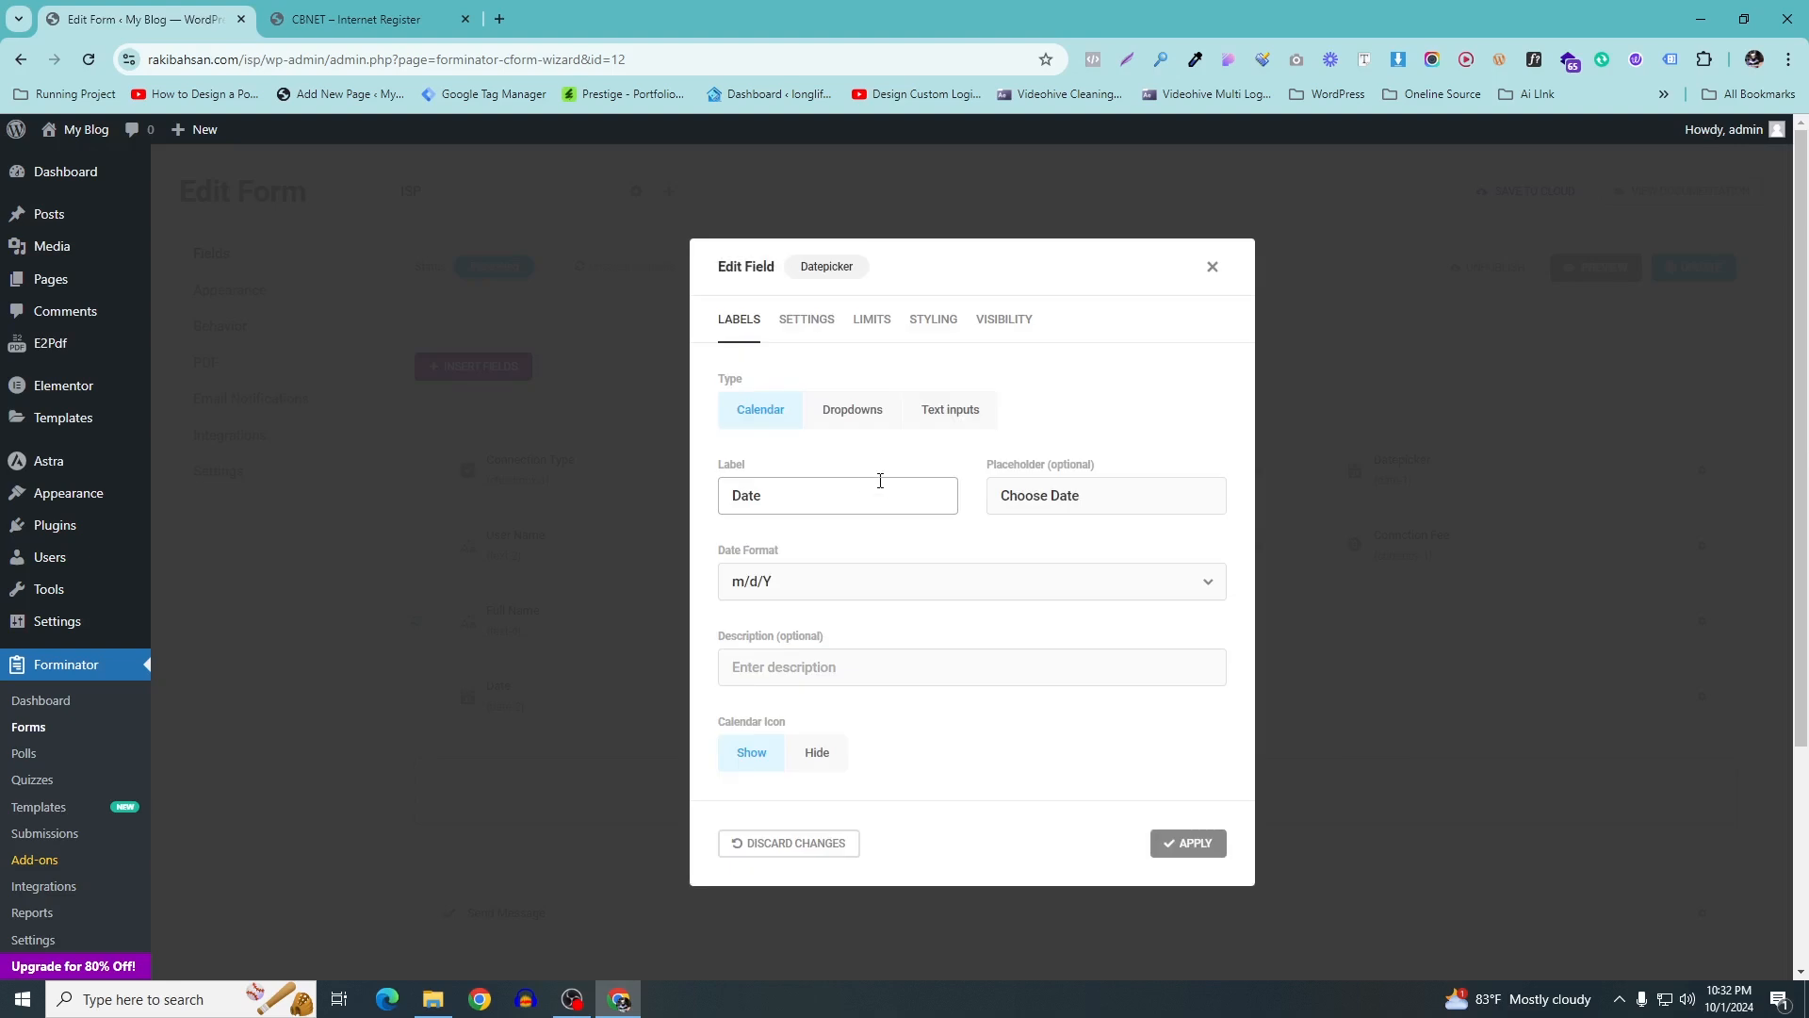
click(764, 491)
double_click(763, 491)
text(Date Of Birth)
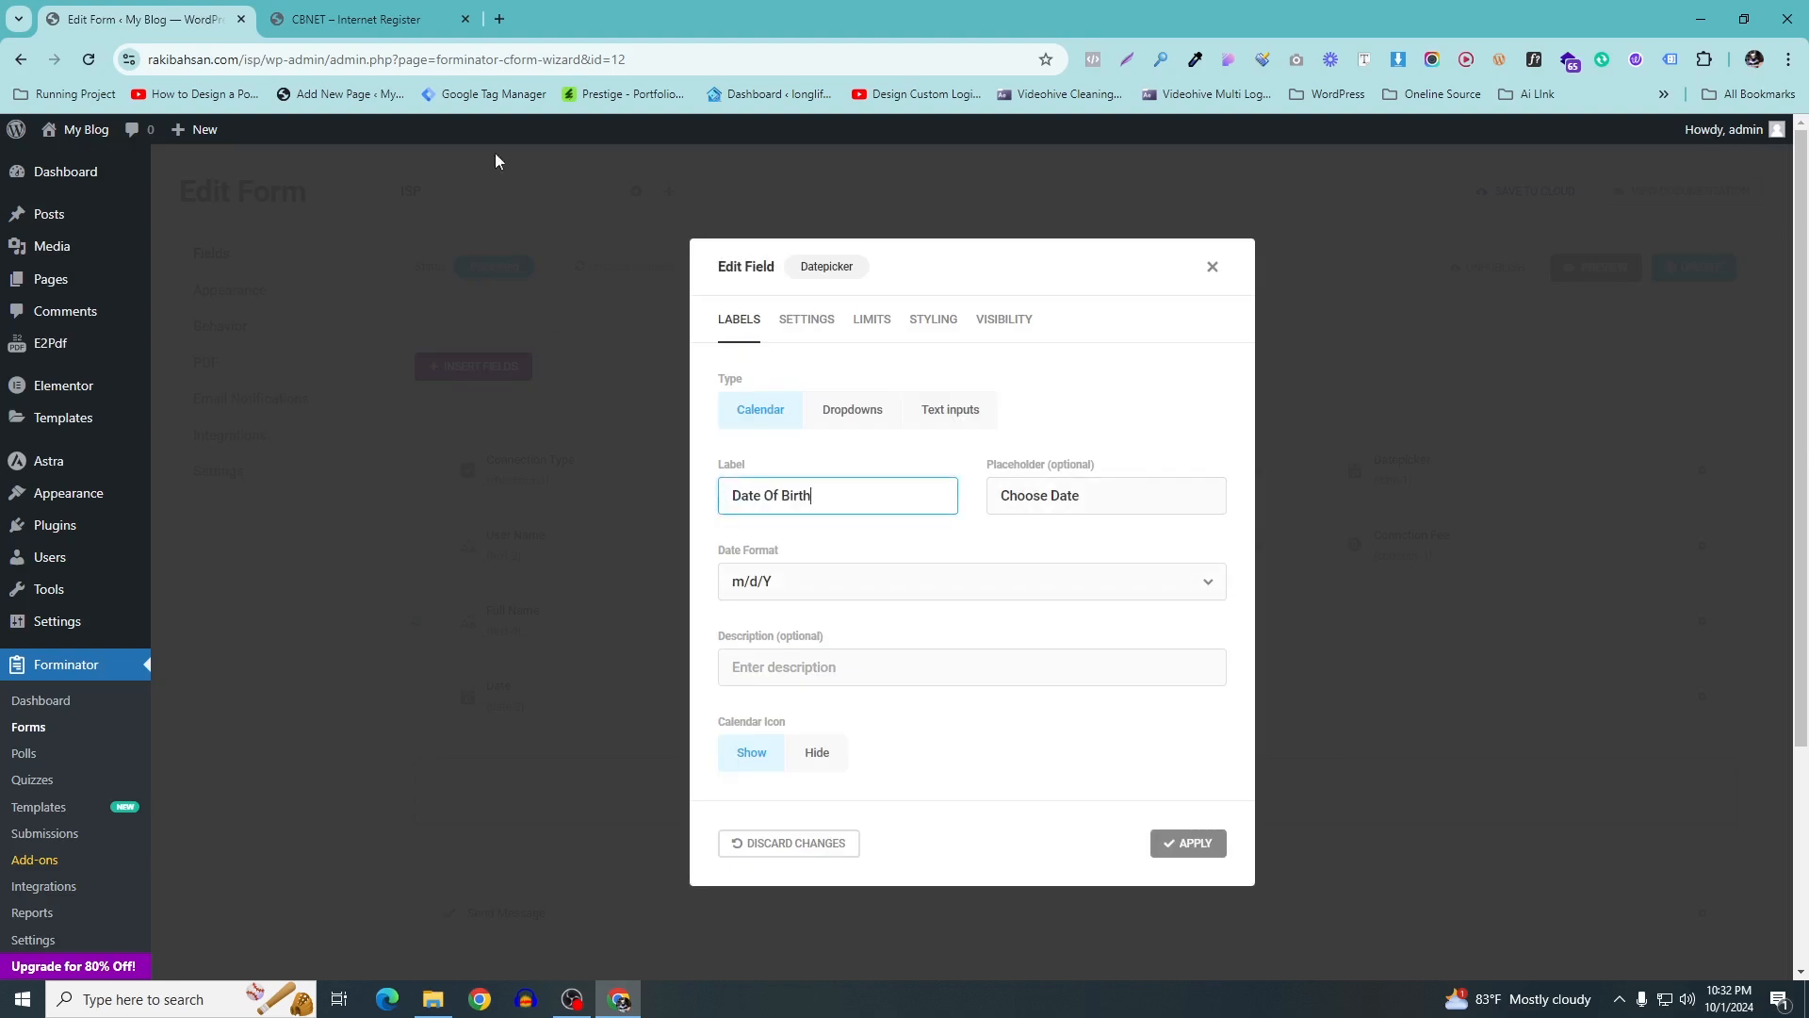
Show the date as month, day and year dropdowns, review its settings, and apply
click(396, 21)
click(205, 10)
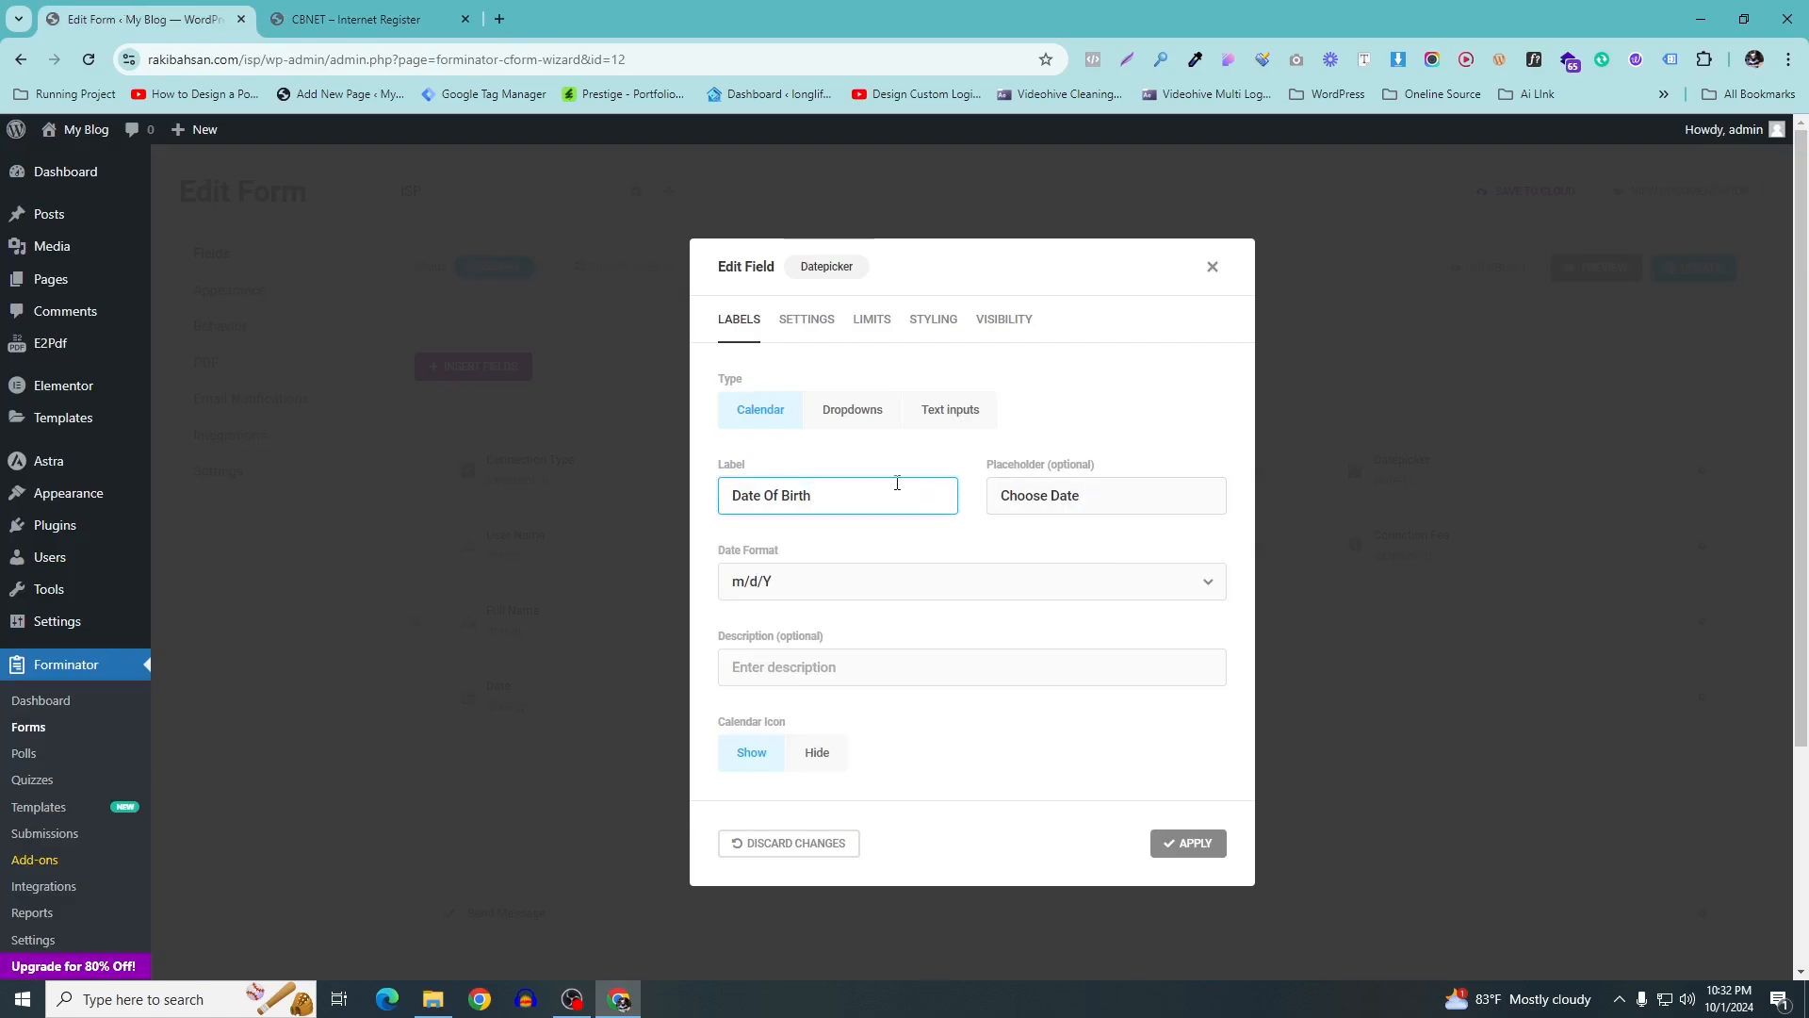
click(840, 411)
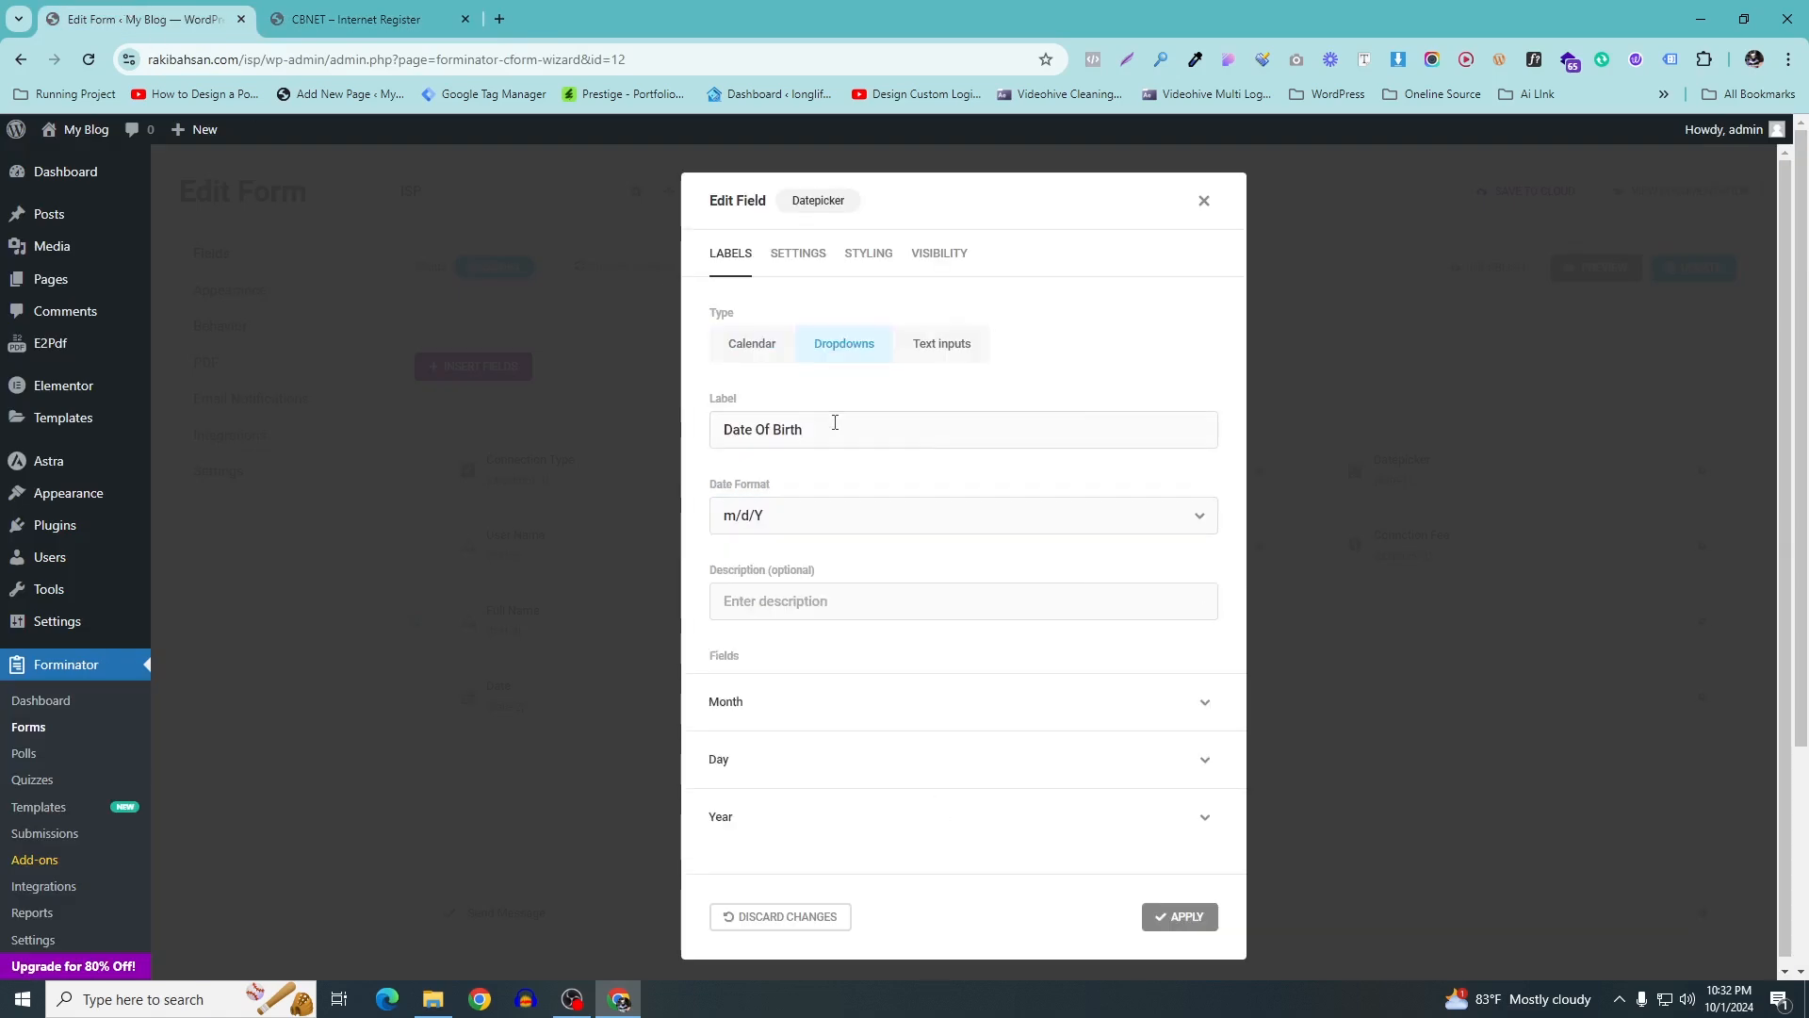
click(864, 254)
click(821, 476)
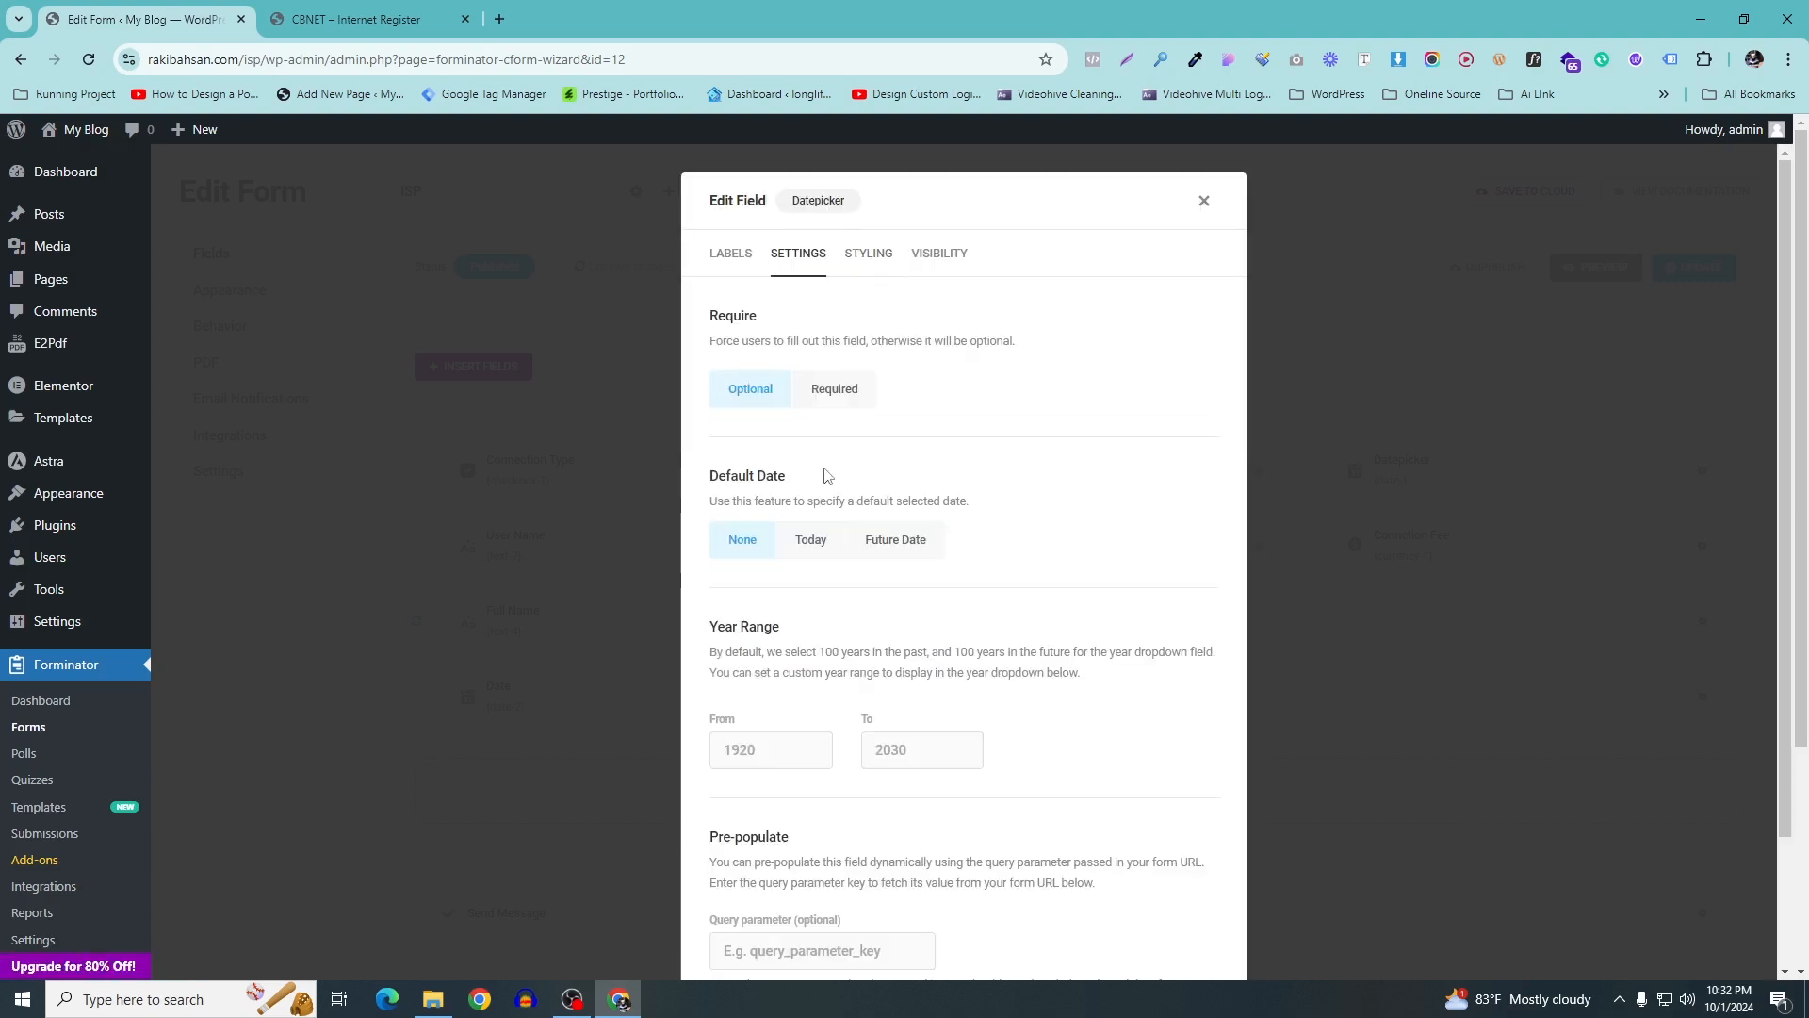
scroll(845, 471, down, 3)
scroll(842, 478, up, 3)
scroll(874, 497, down, 1)
scroll(874, 498, down, 5)
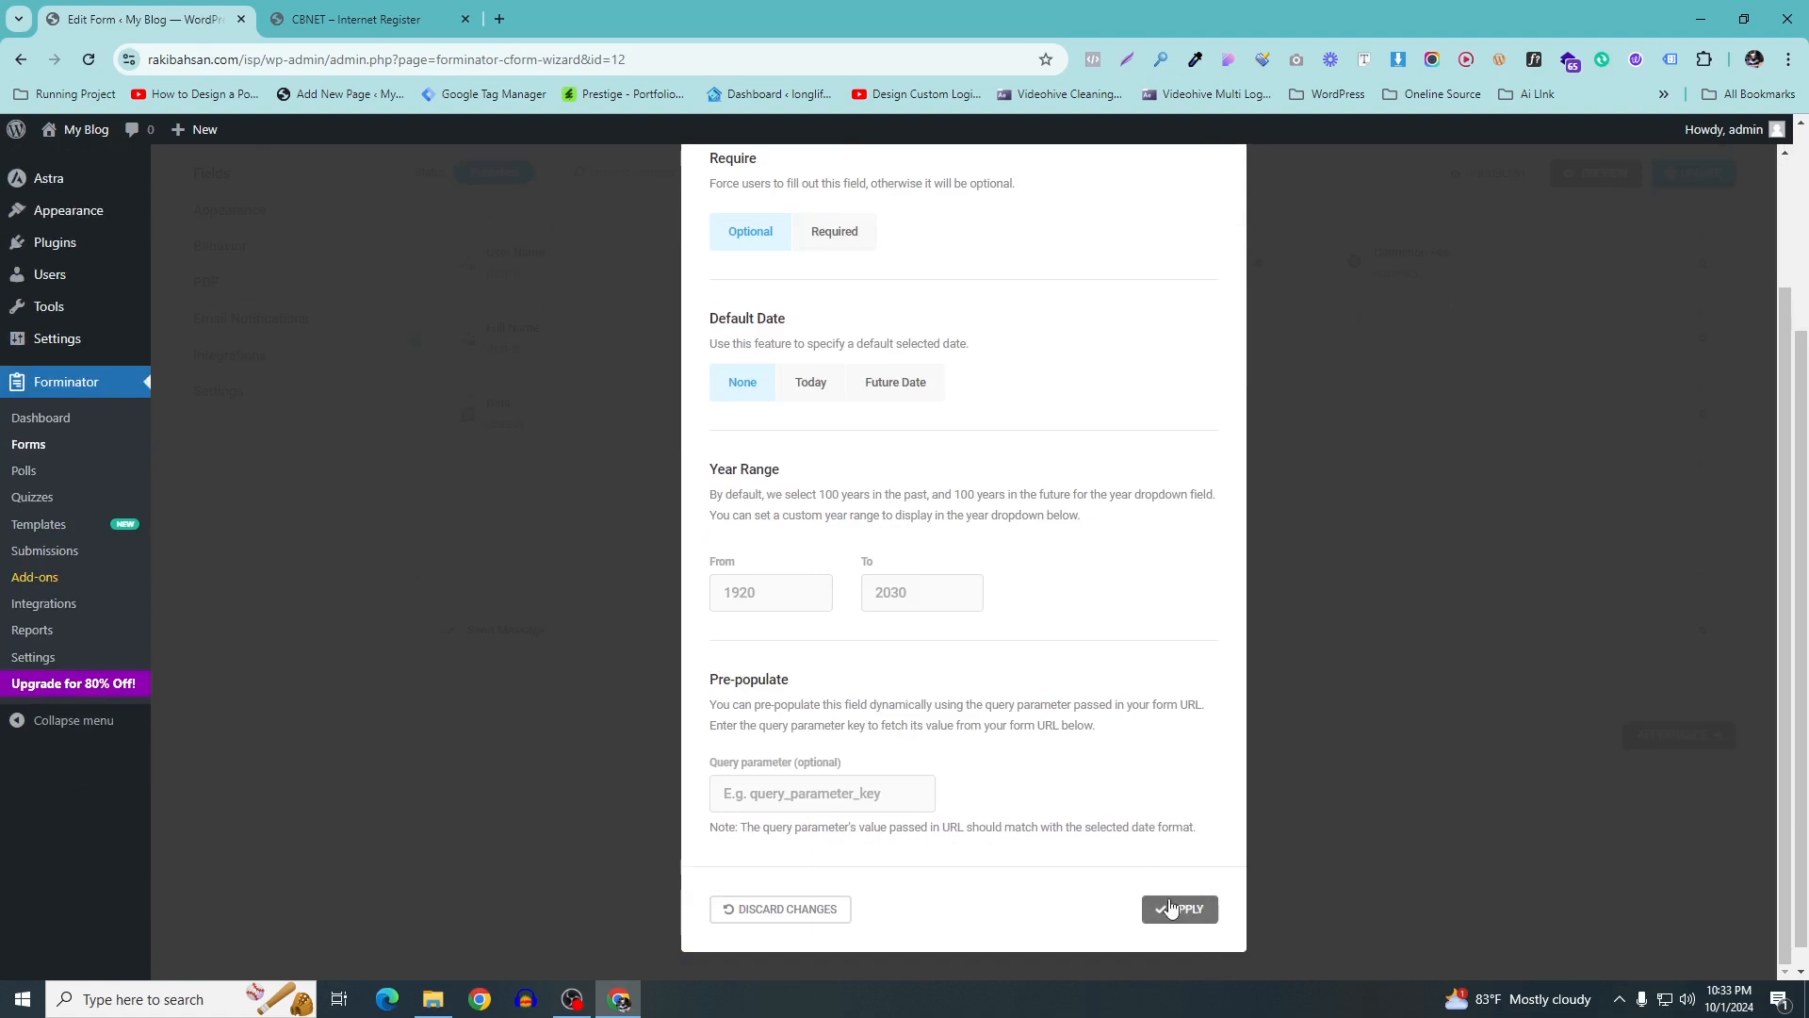
click(1178, 910)
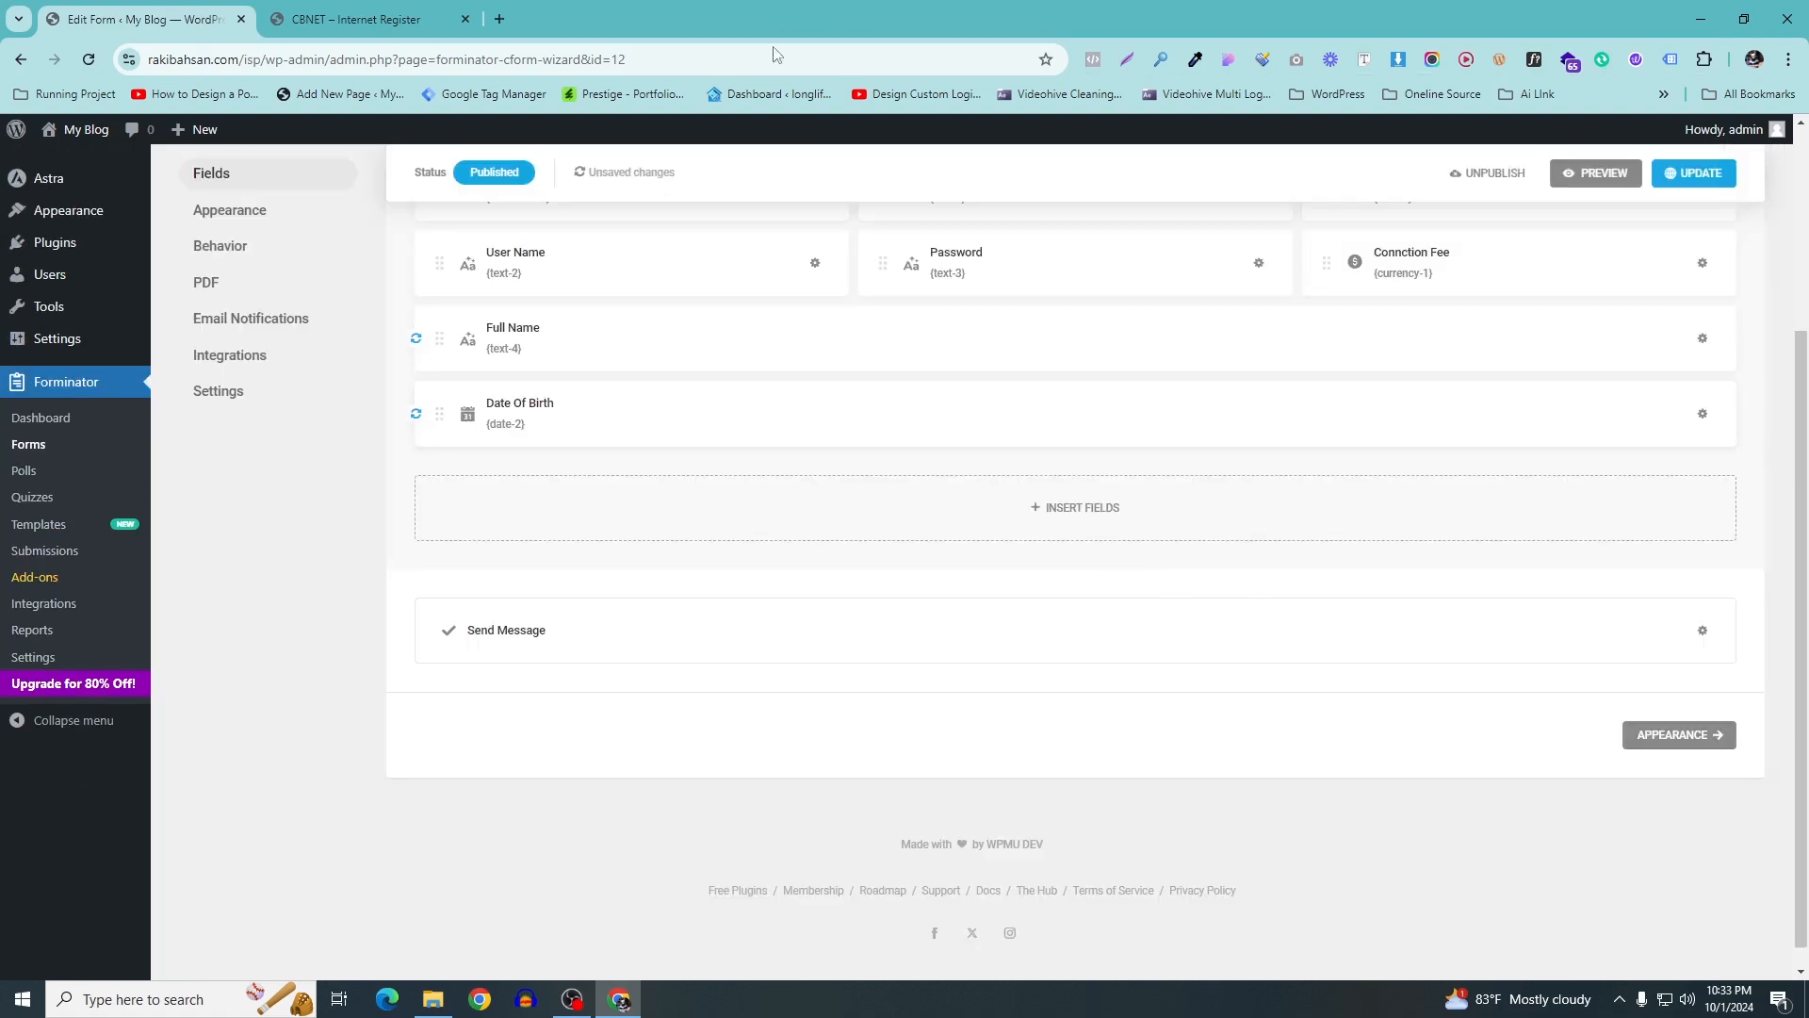
mouse_move(443, 9)
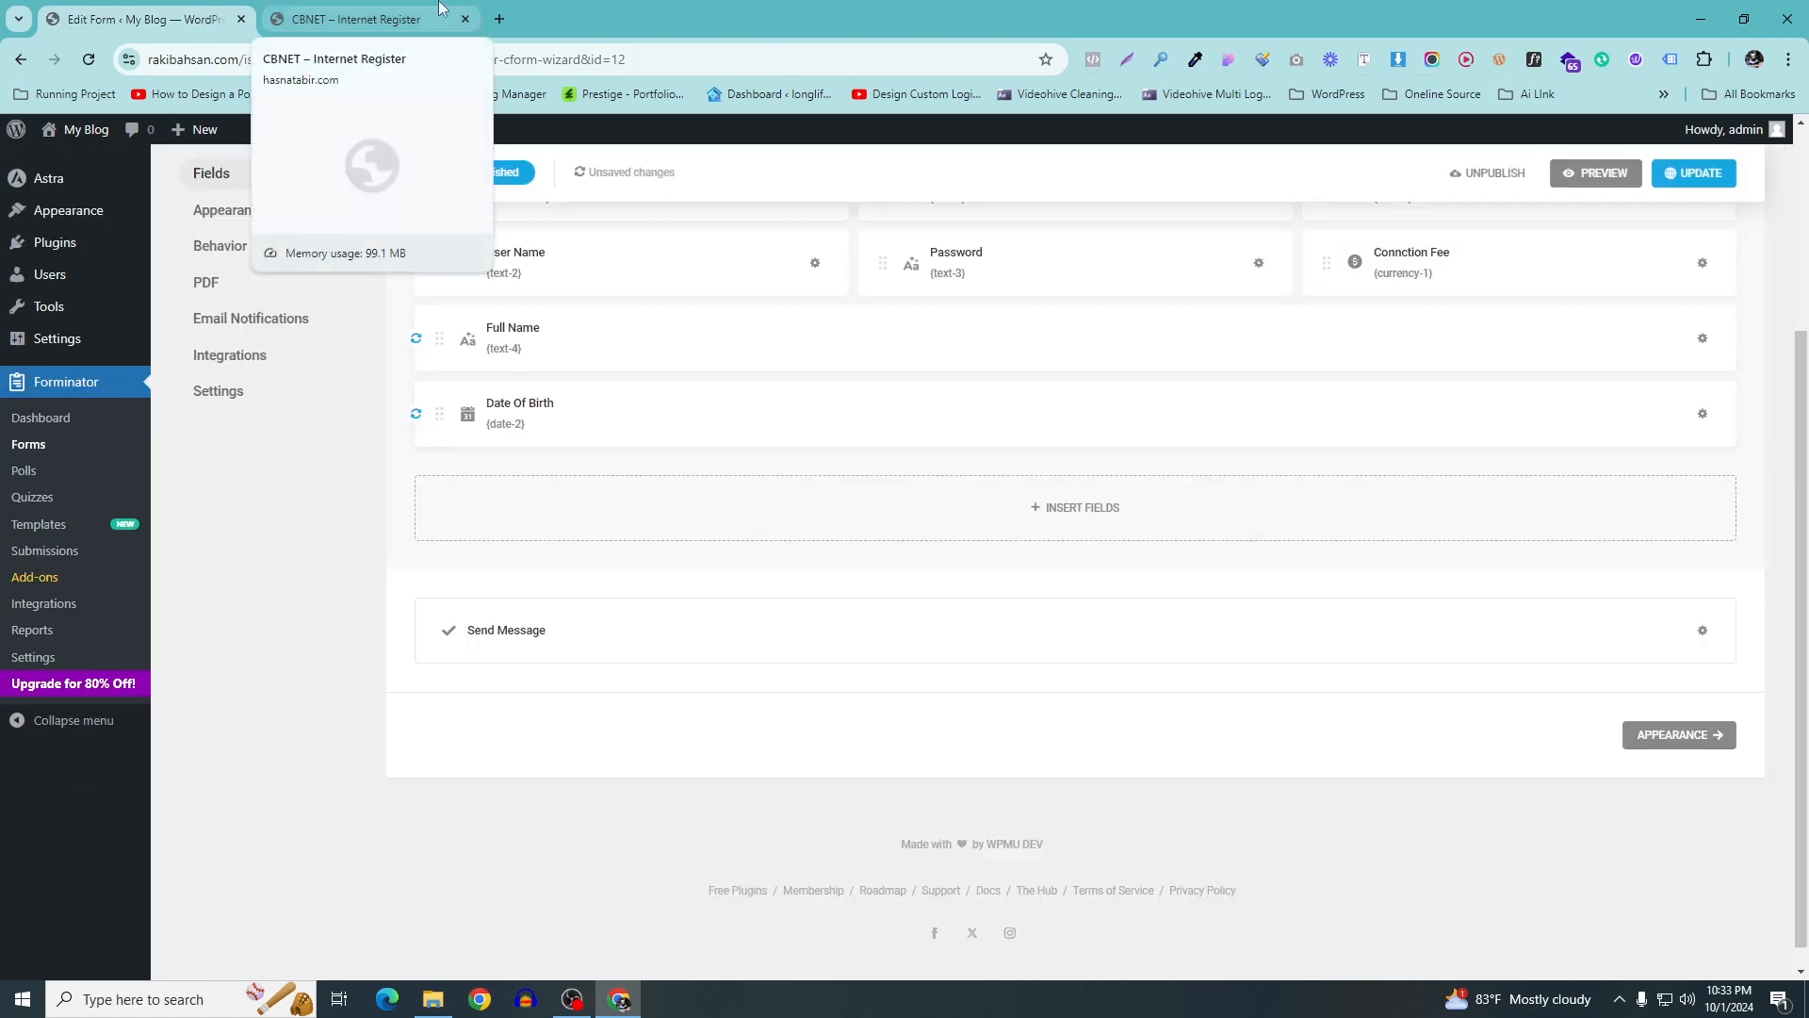
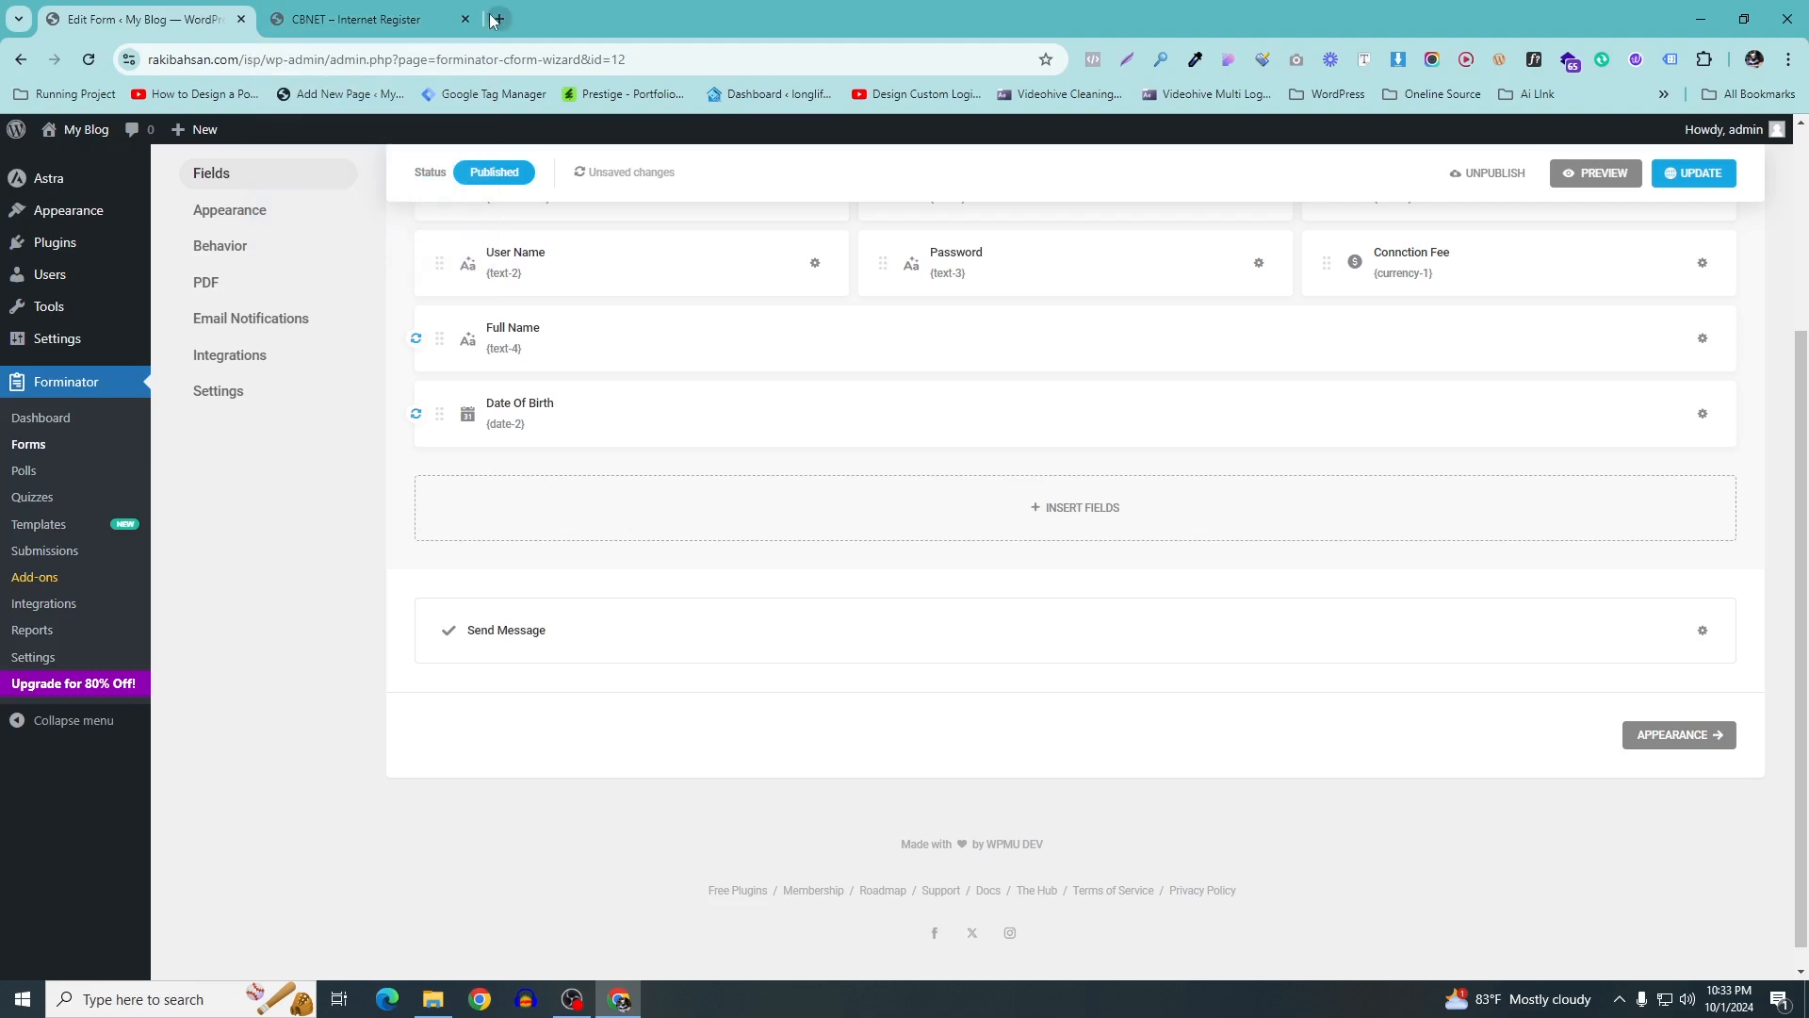
Look at the CBNET – Internet Register Customer Information page, then return to the Forminator editor
scroll(1034, 360, up, 1)
click(368, 17)
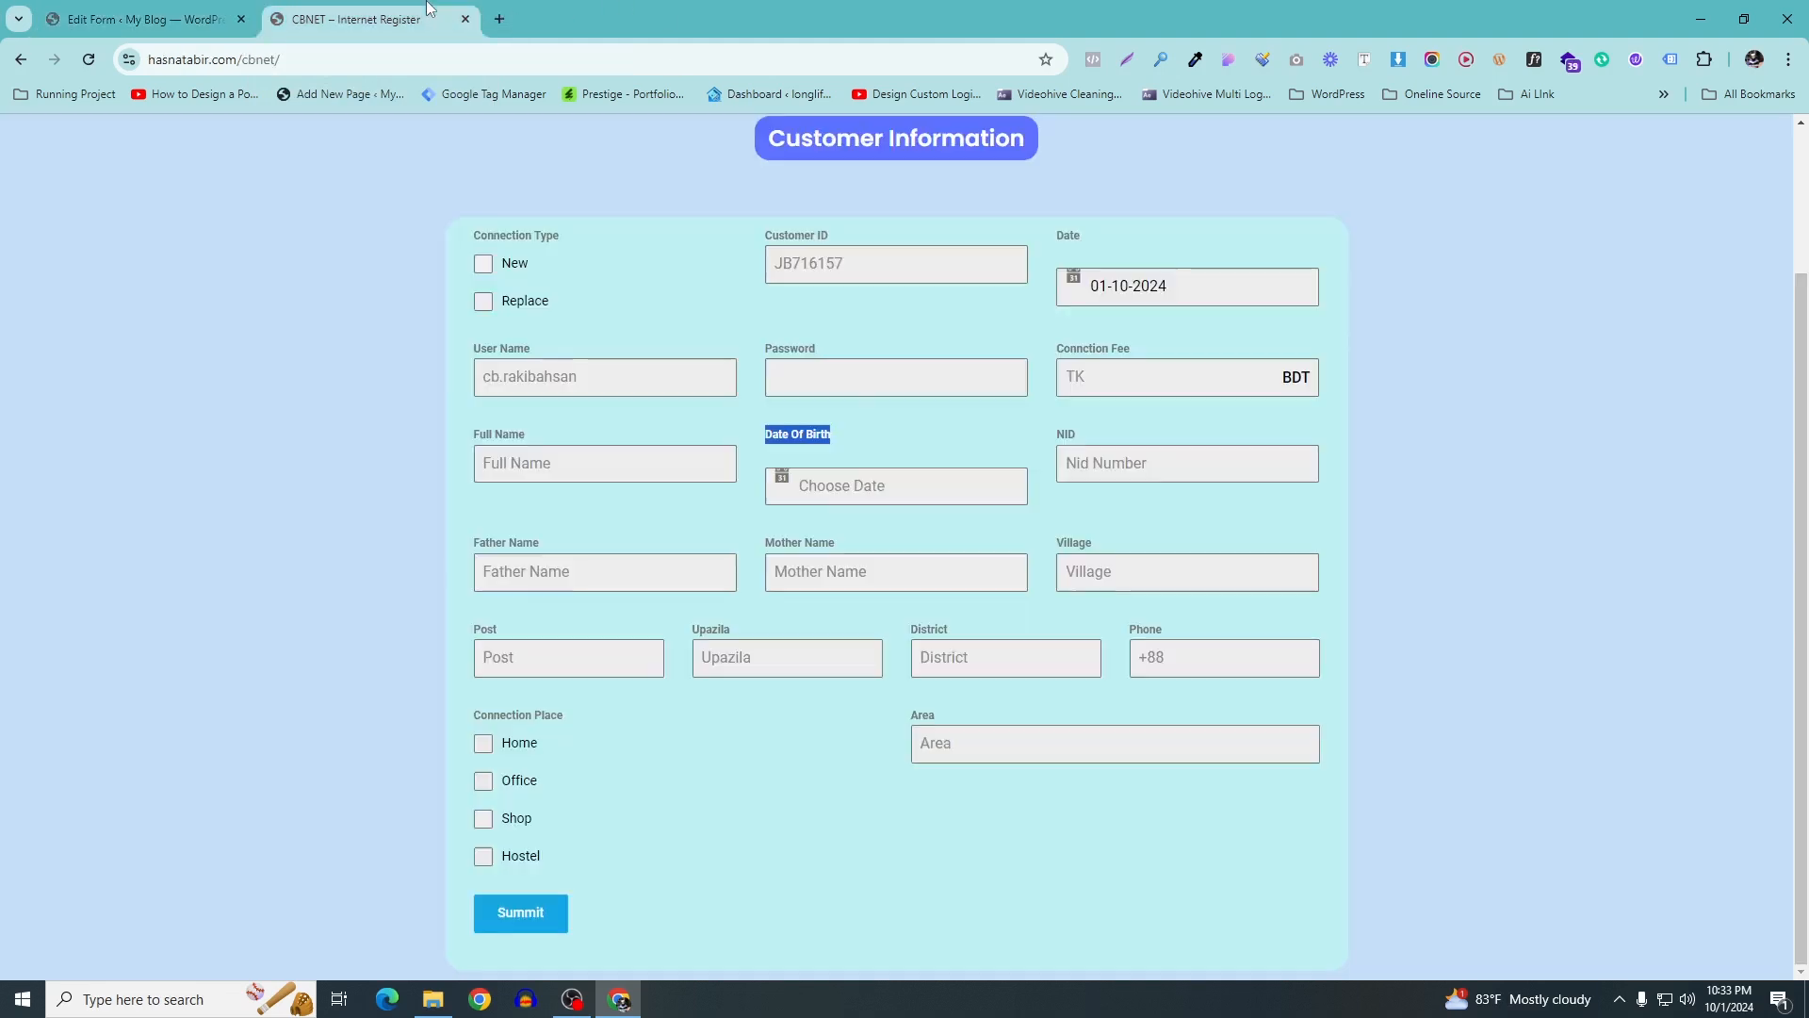
click(255, 11)
Add a Number field and label it NID, copied from the reference form
click(1123, 596)
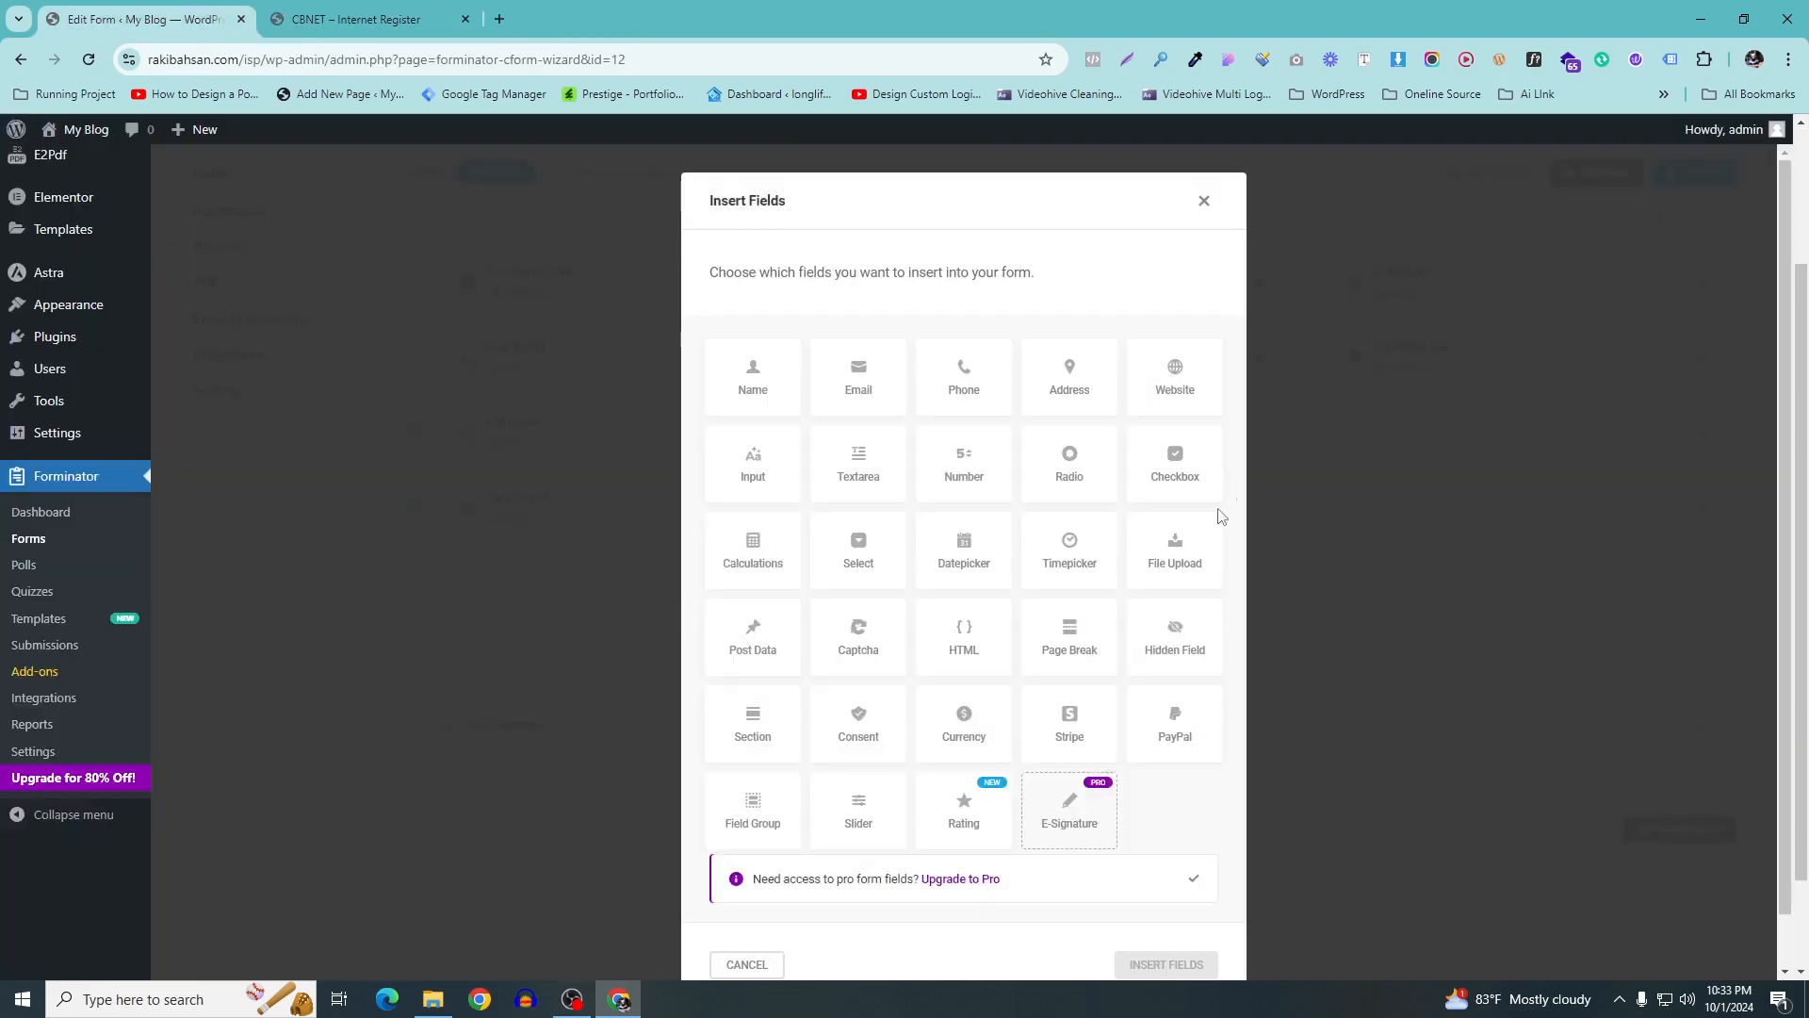
scroll(1148, 653, down, 1)
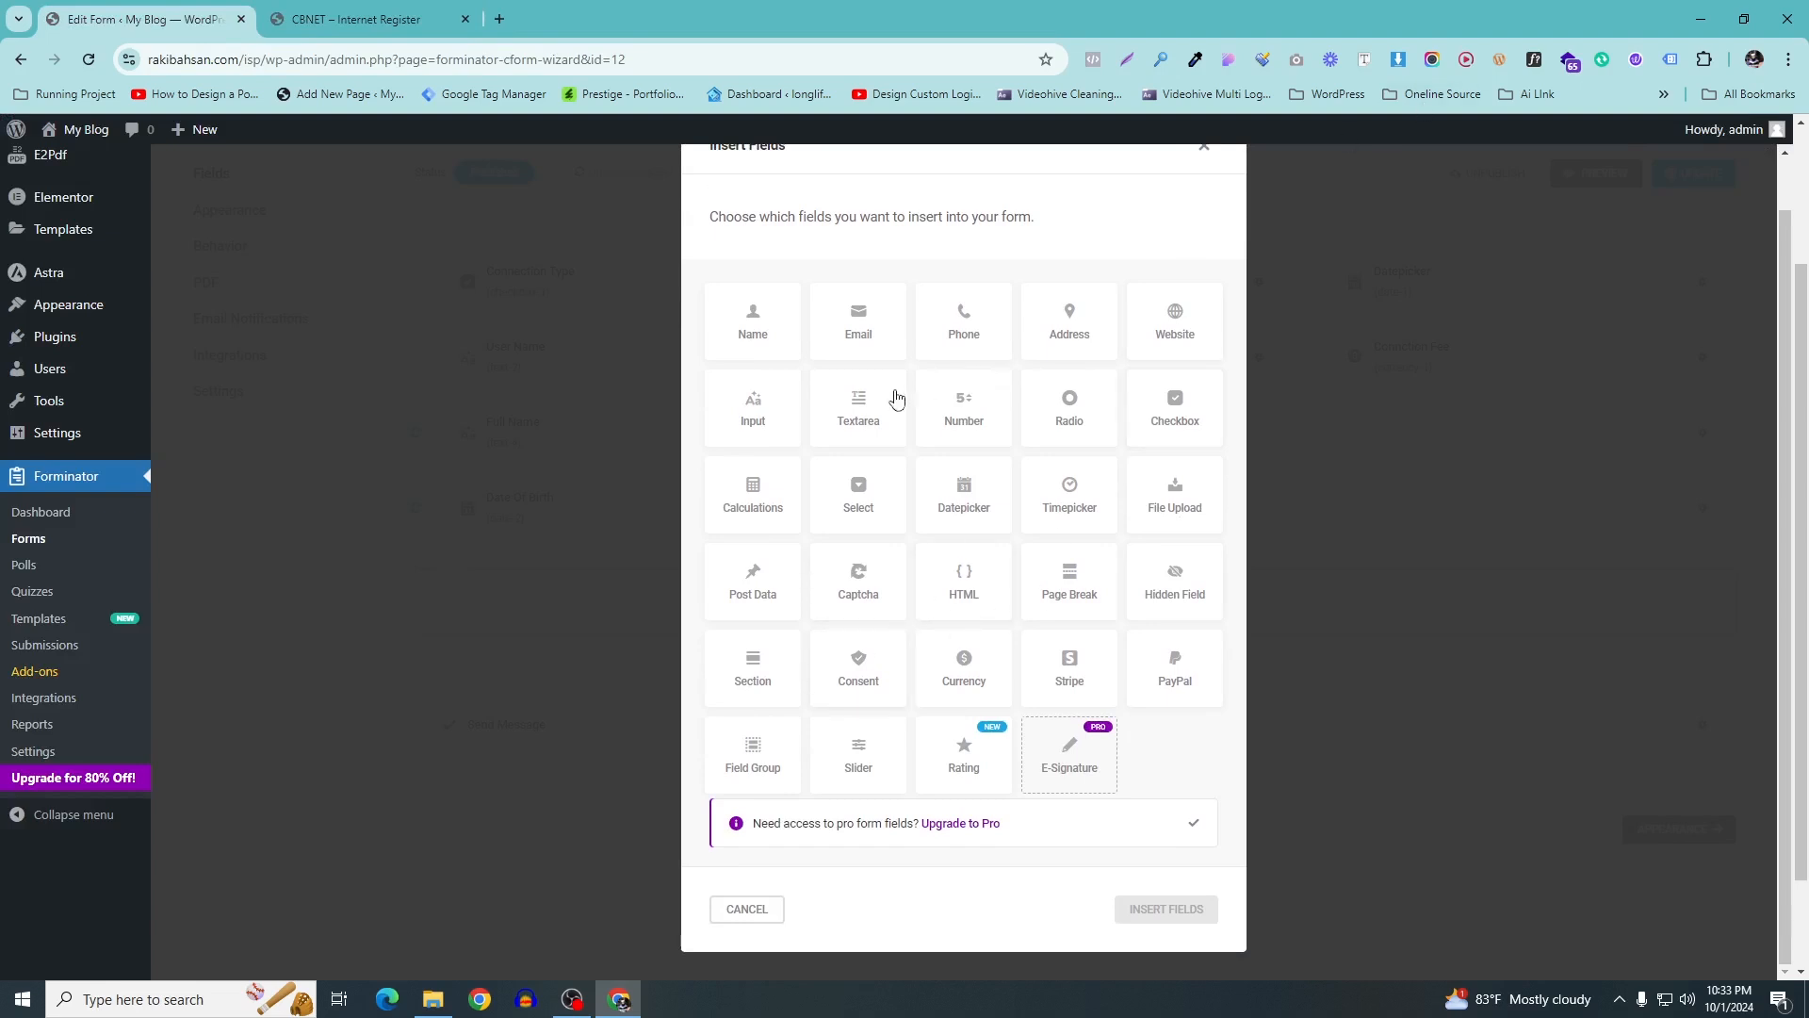
click(947, 406)
click(1185, 928)
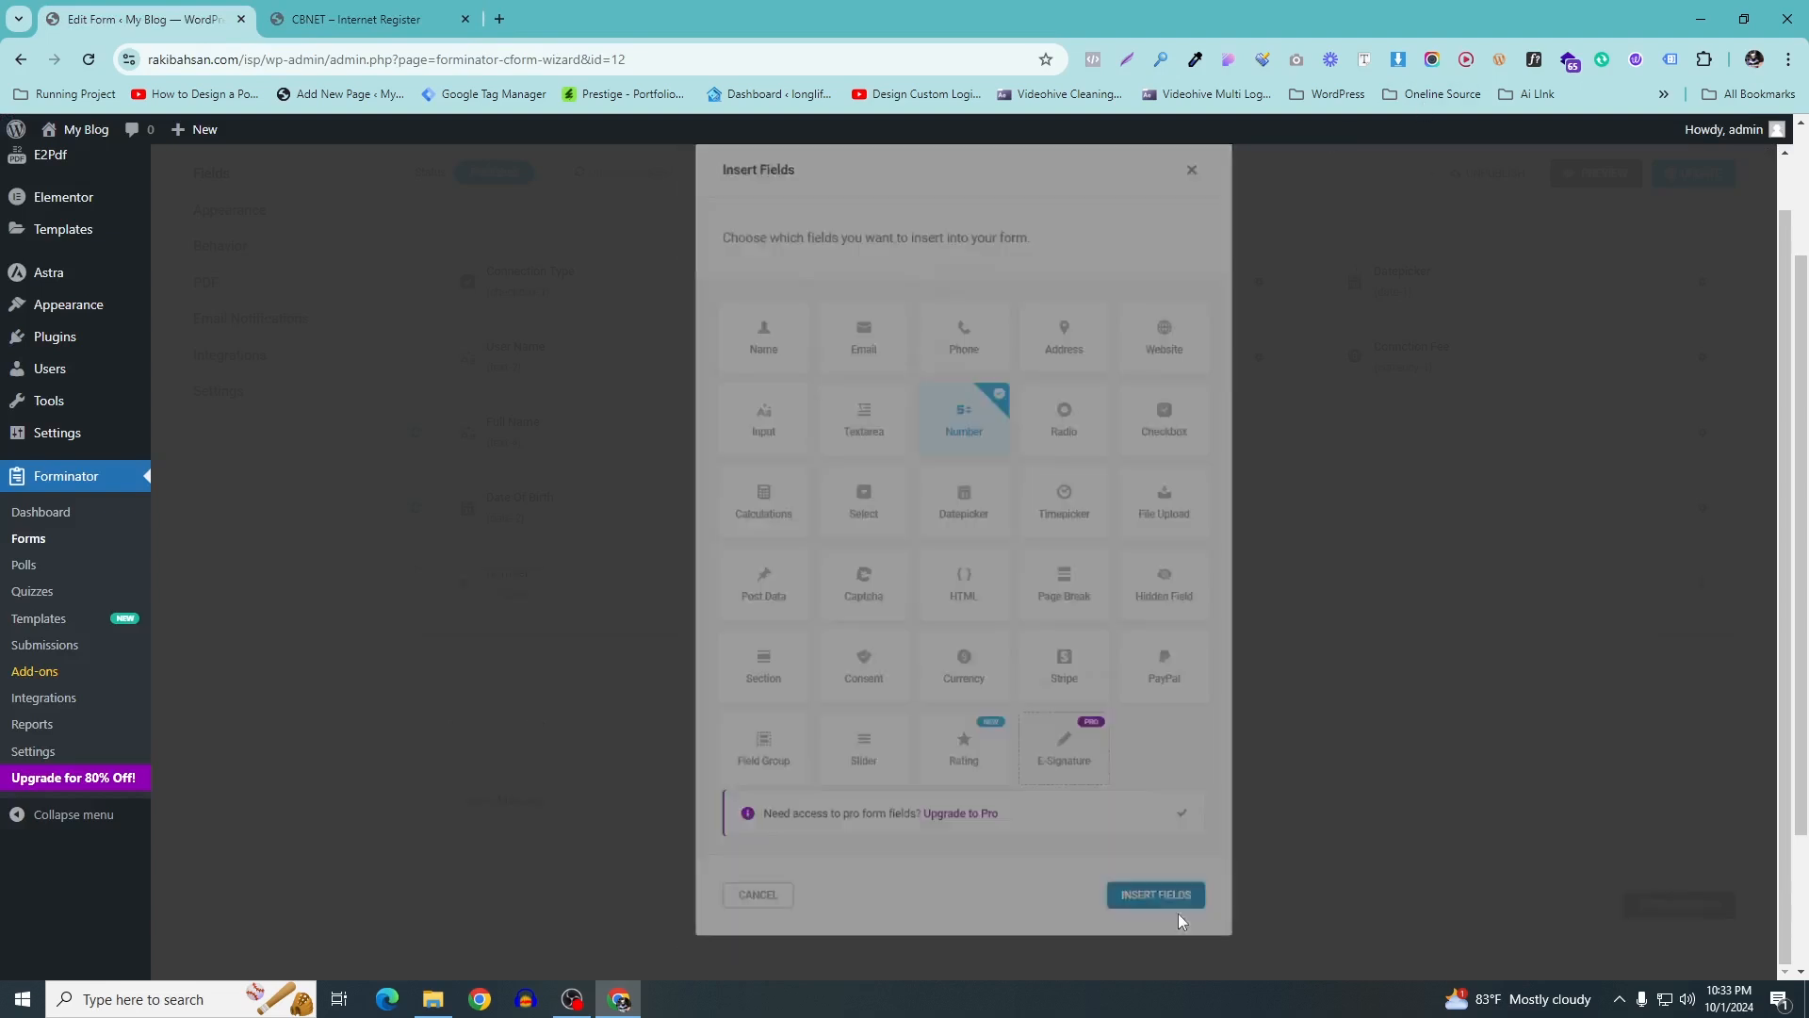
click(314, 15)
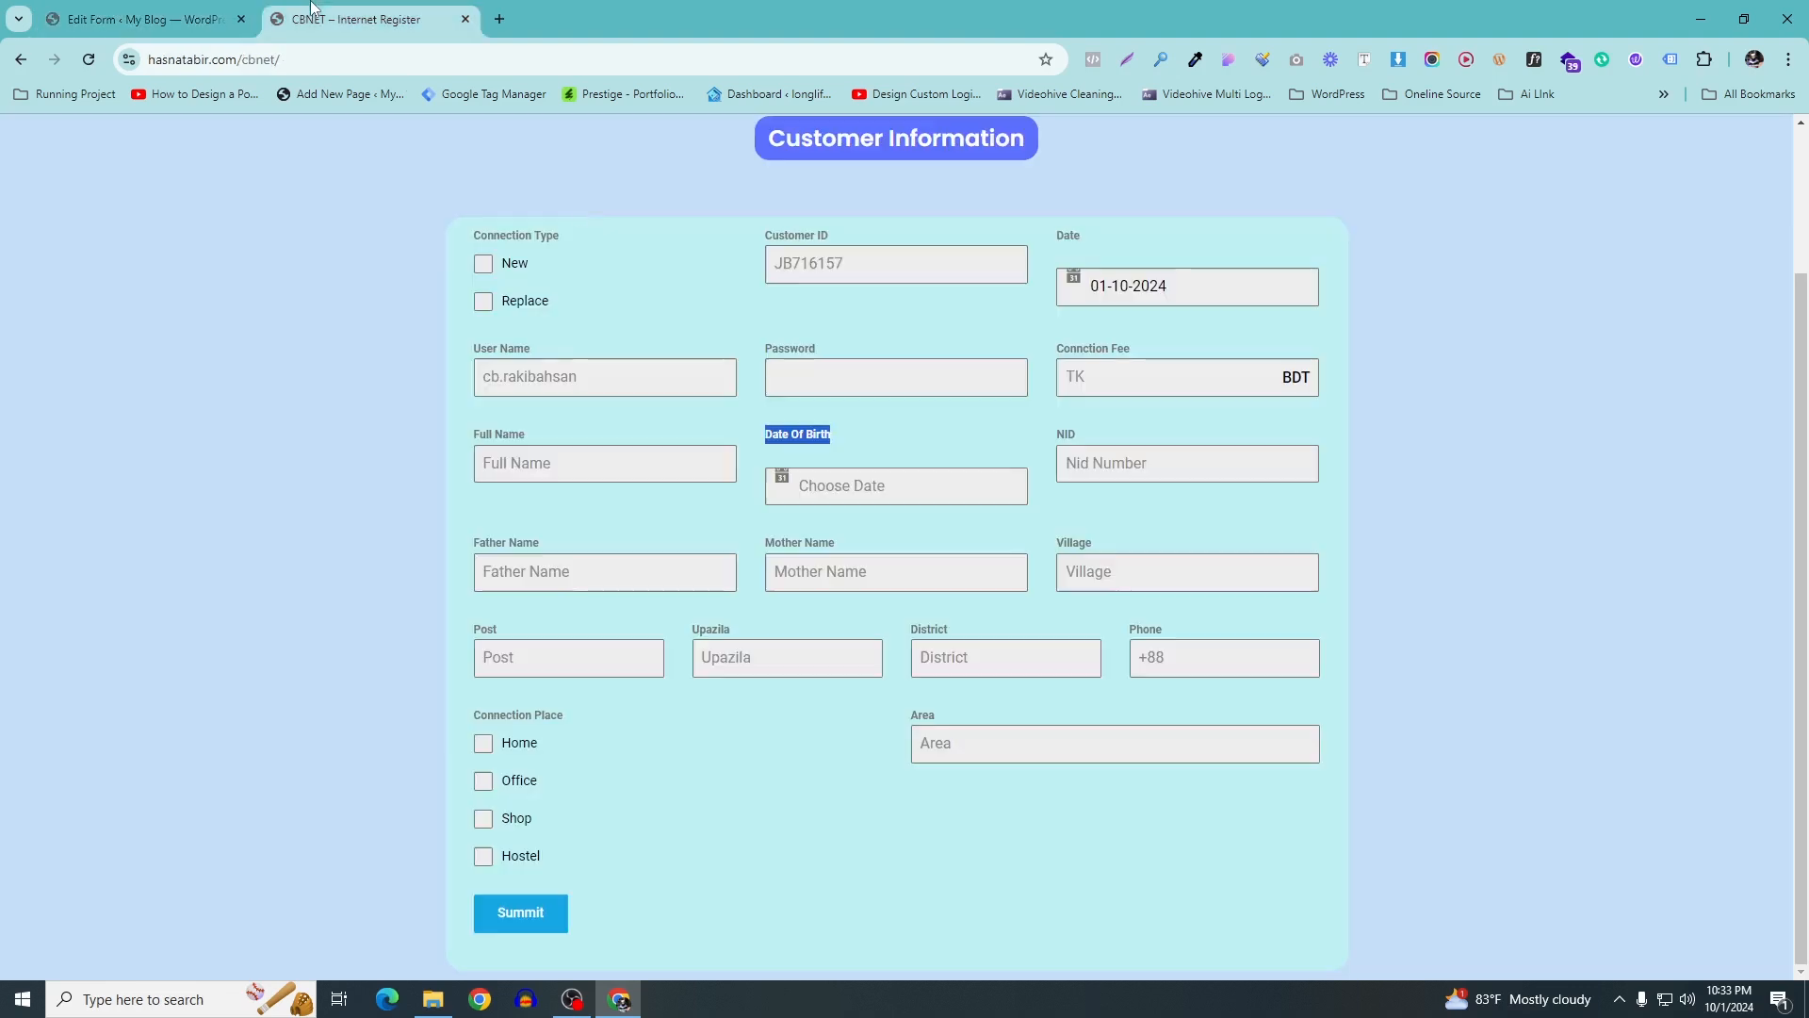
double_click(1066, 434)
key(ctrl+c)
click(142, 19)
click(861, 496)
key(ctrl+a)
key(ctrl+v)
Set the NID field's placeholder to NID Number
click(1093, 487)
click(253, 11)
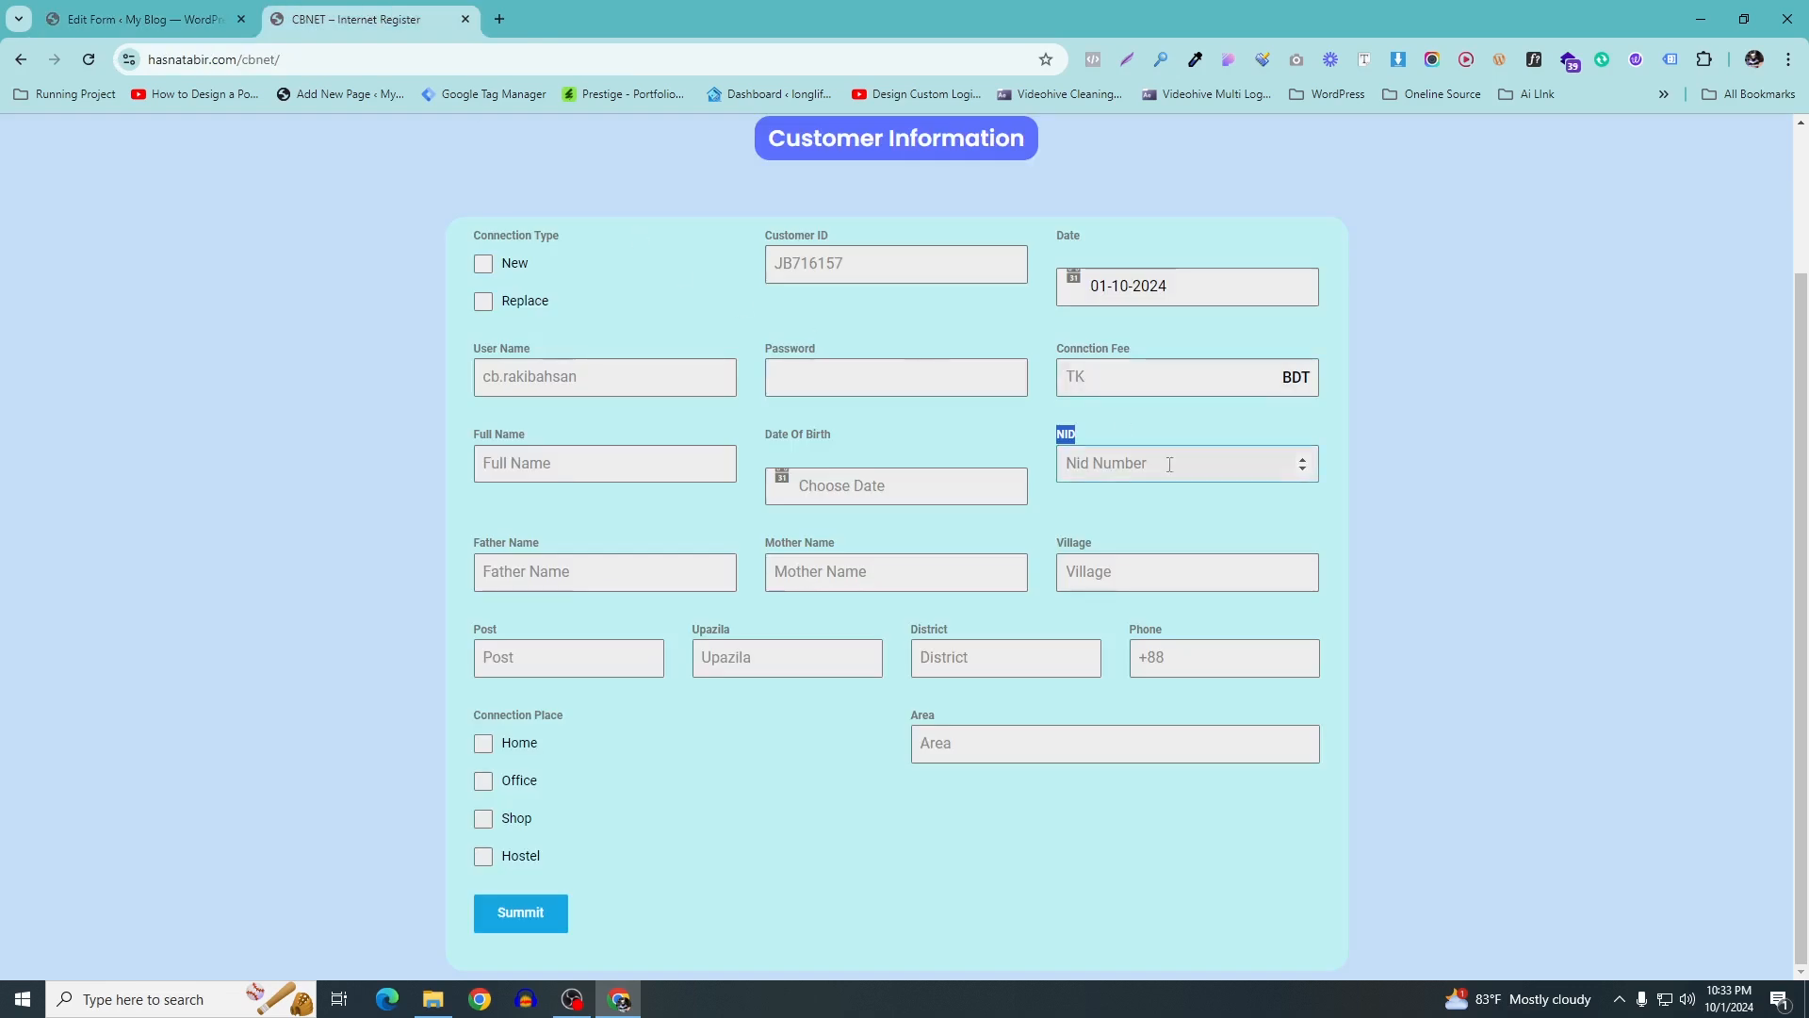
click(252, 10)
click(1201, 497)
key(ctrl+a)
key(ctrl+v)
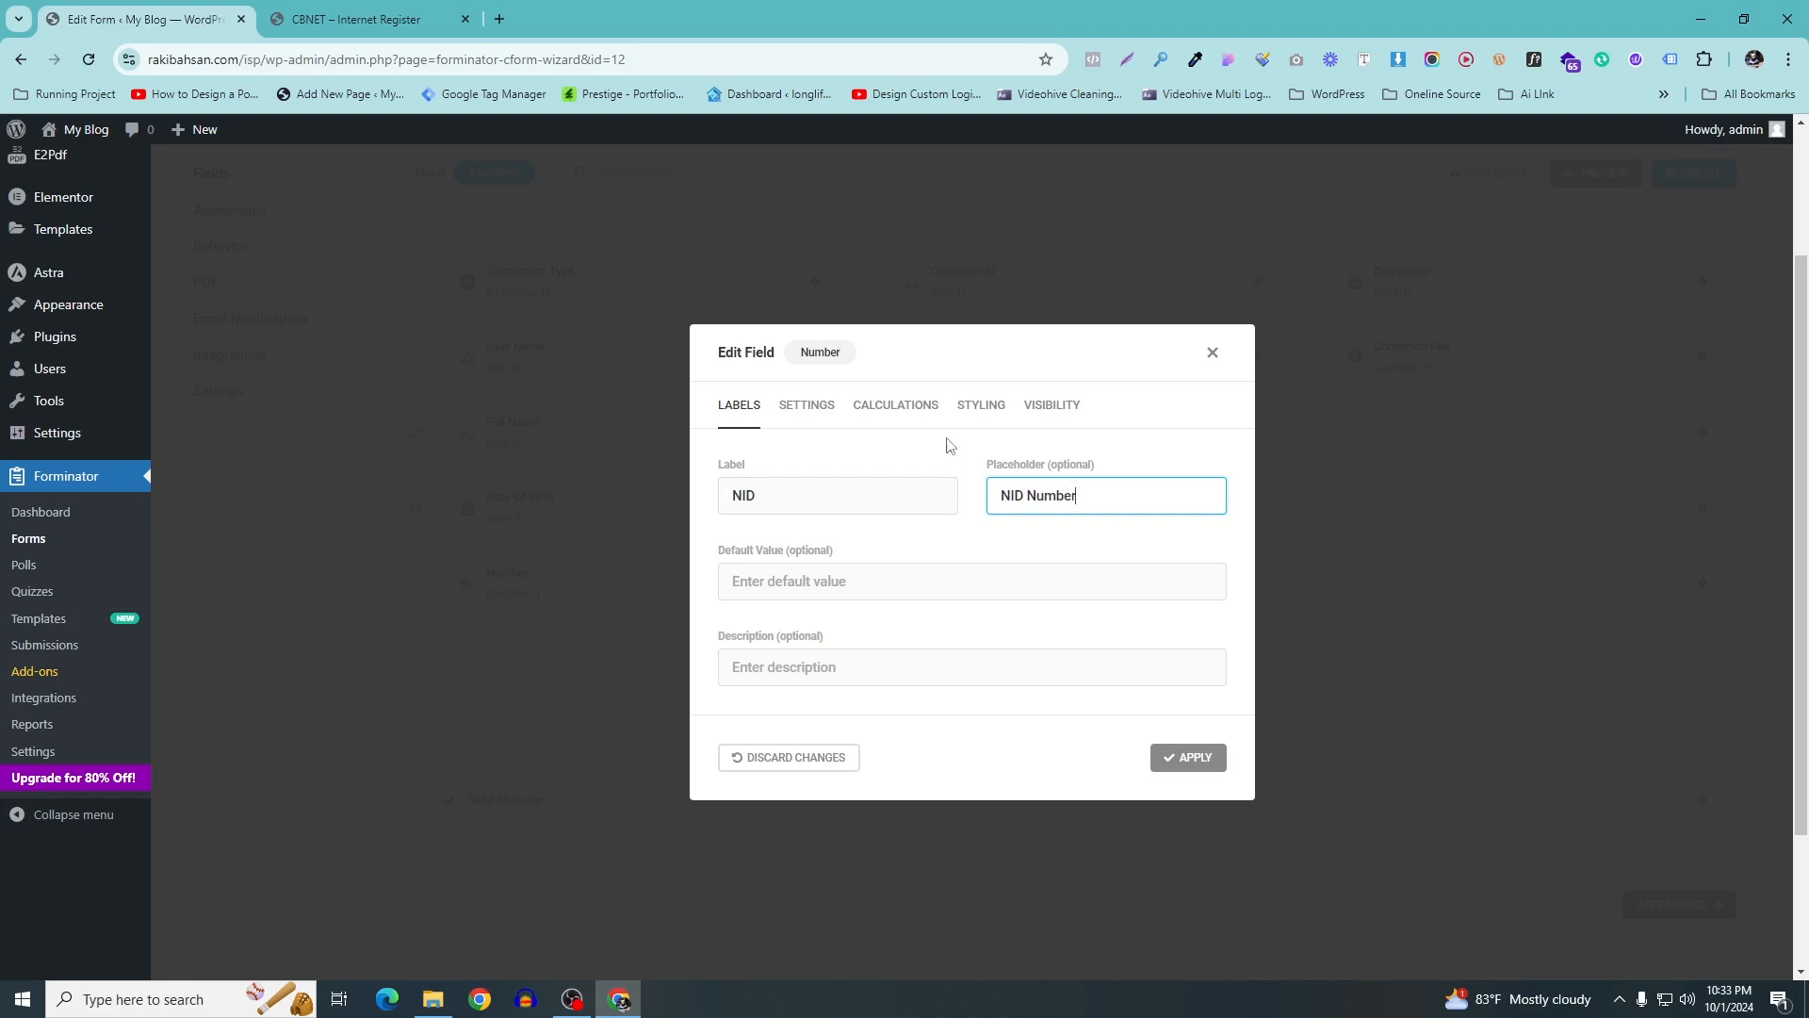
click(812, 408)
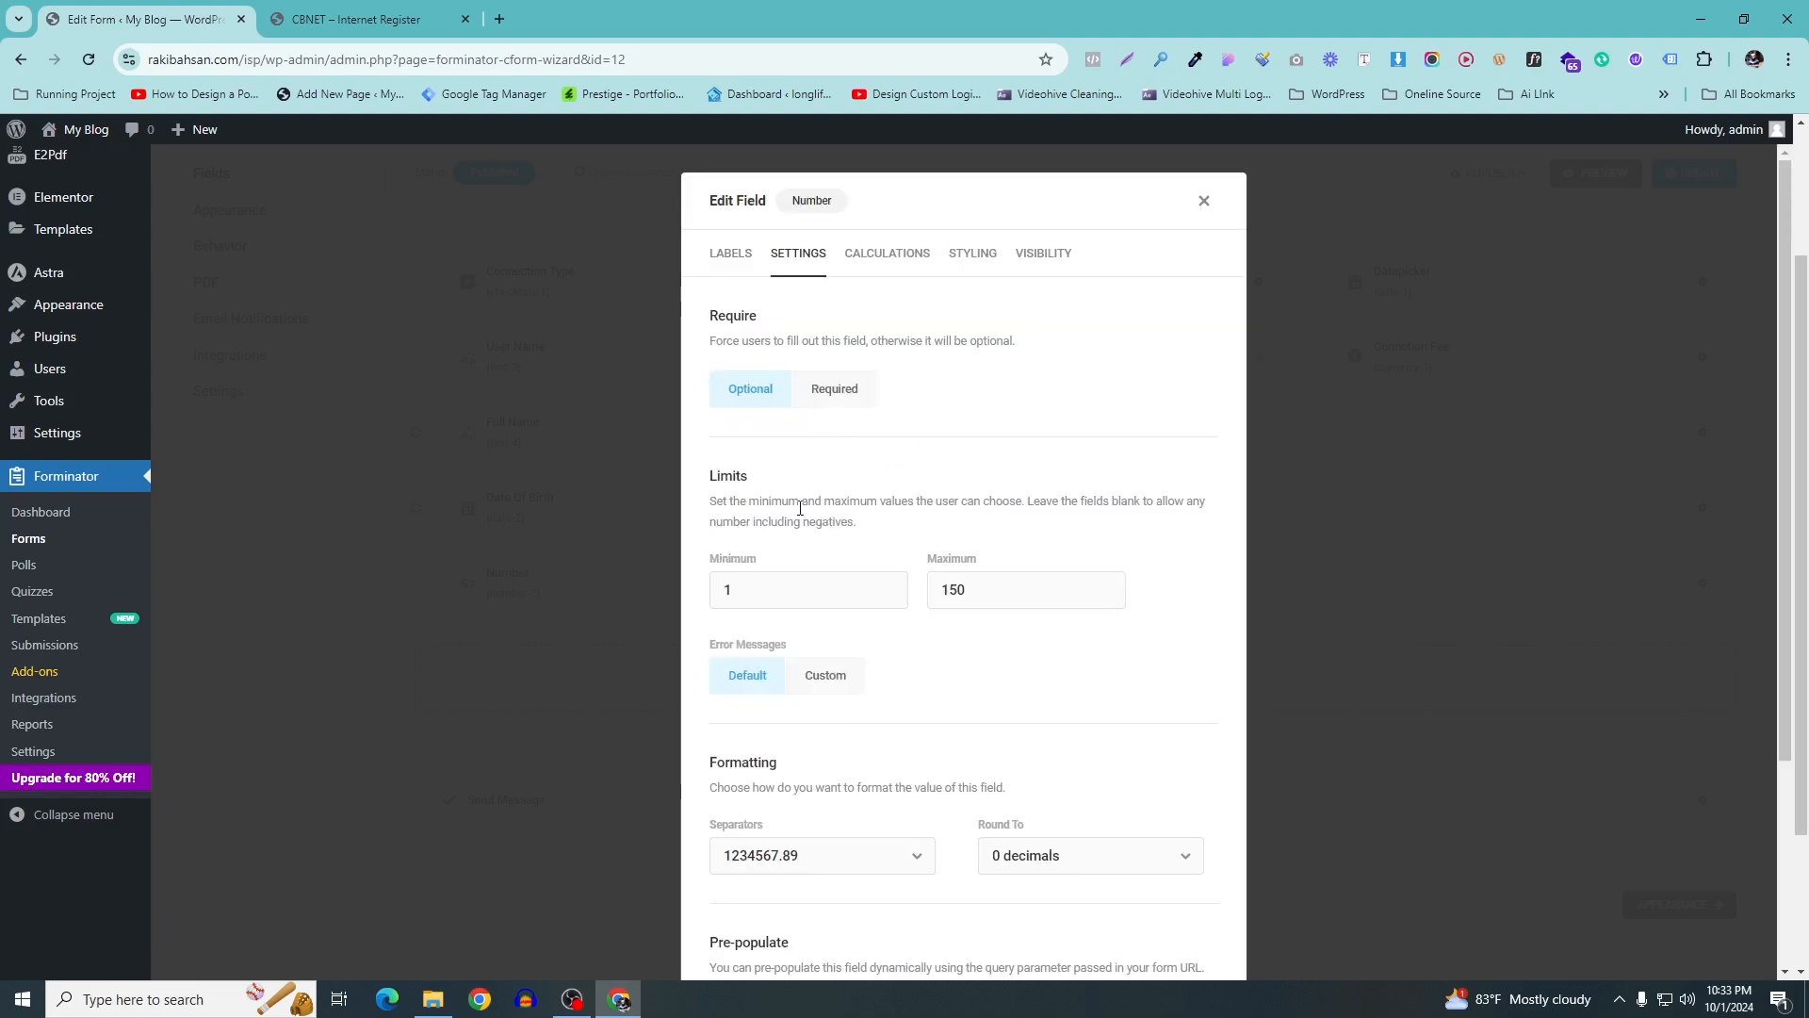
scroll(868, 630, down, 2)
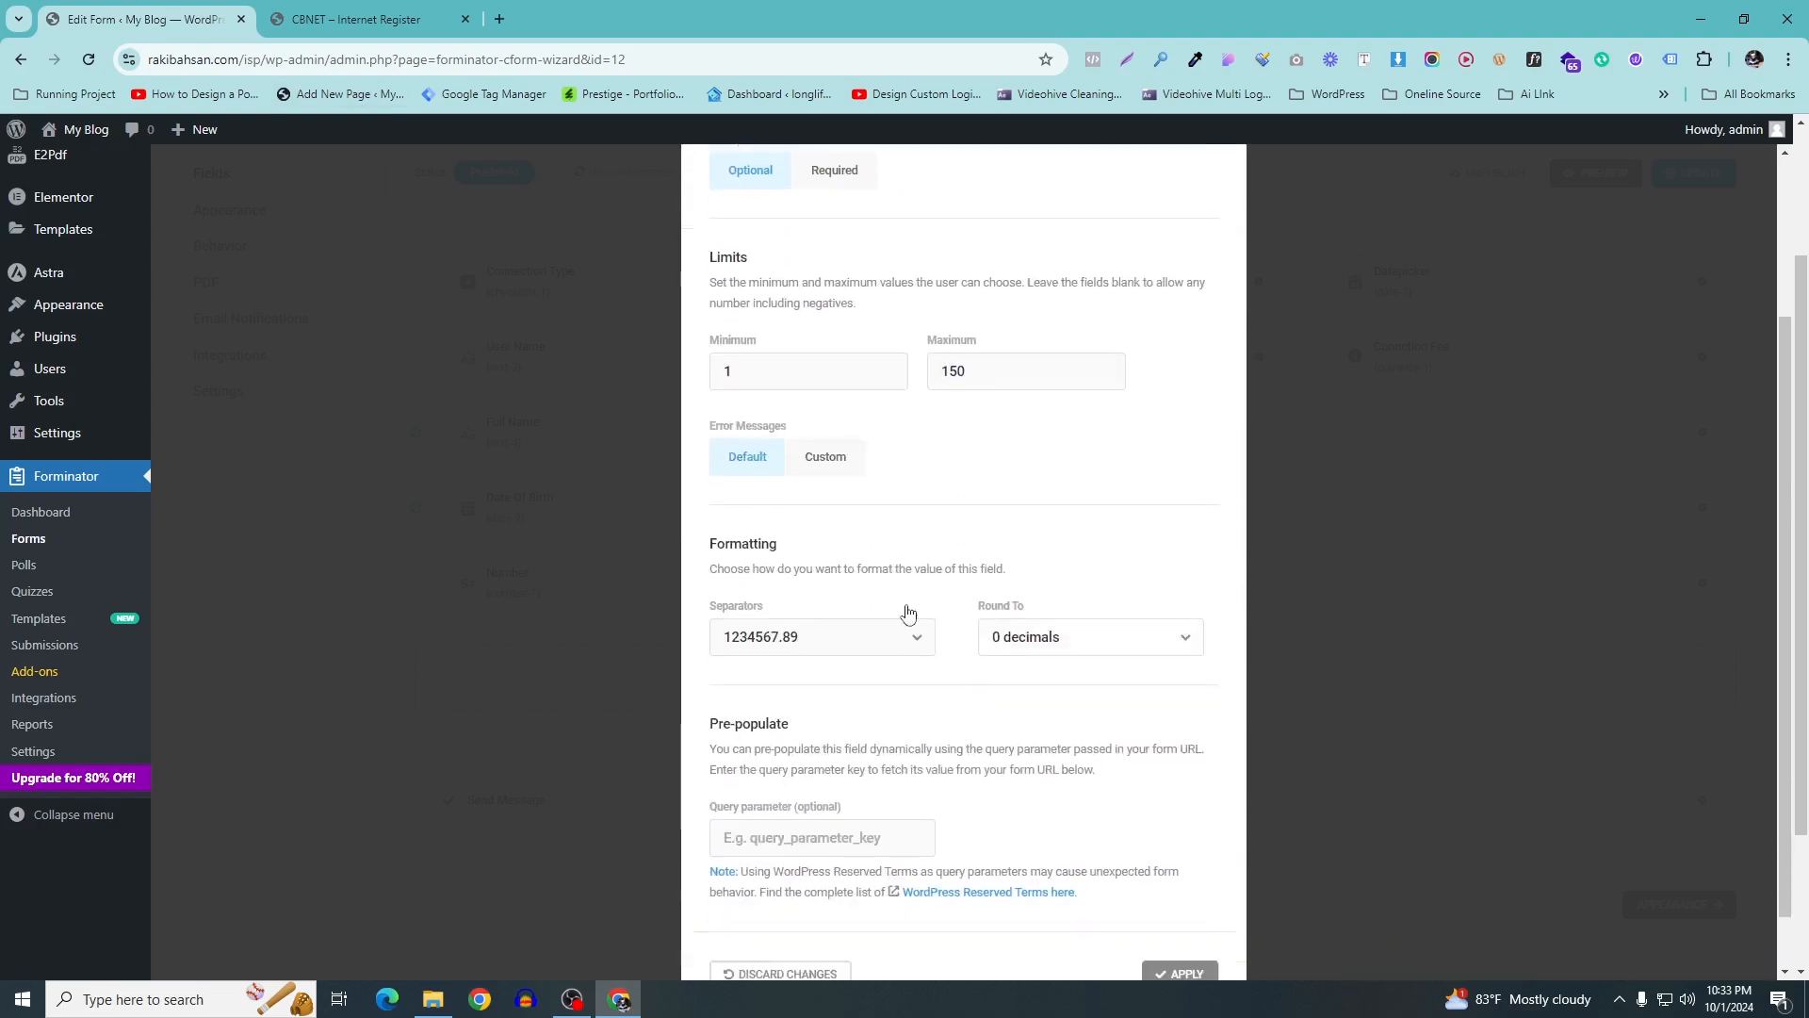
scroll(907, 613, down, 1)
click(807, 302)
key(ctrl+a)
text(0)
key(Tab)
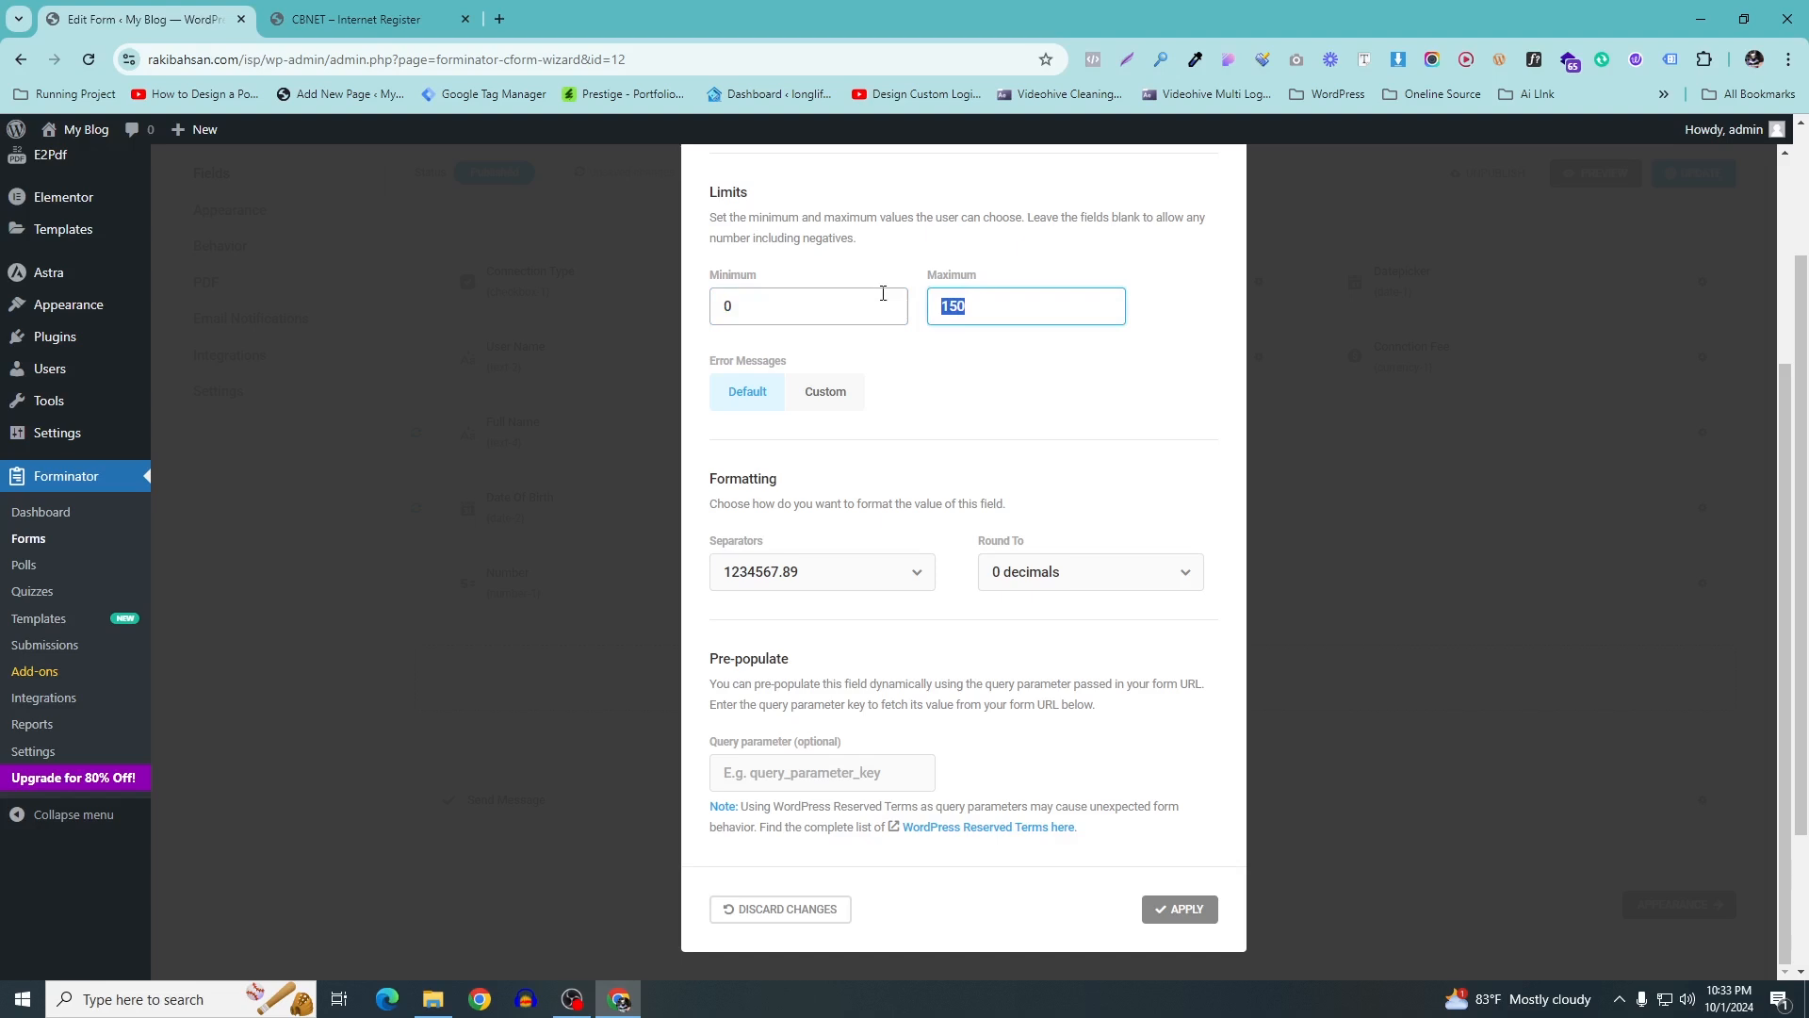
text(10000000000)
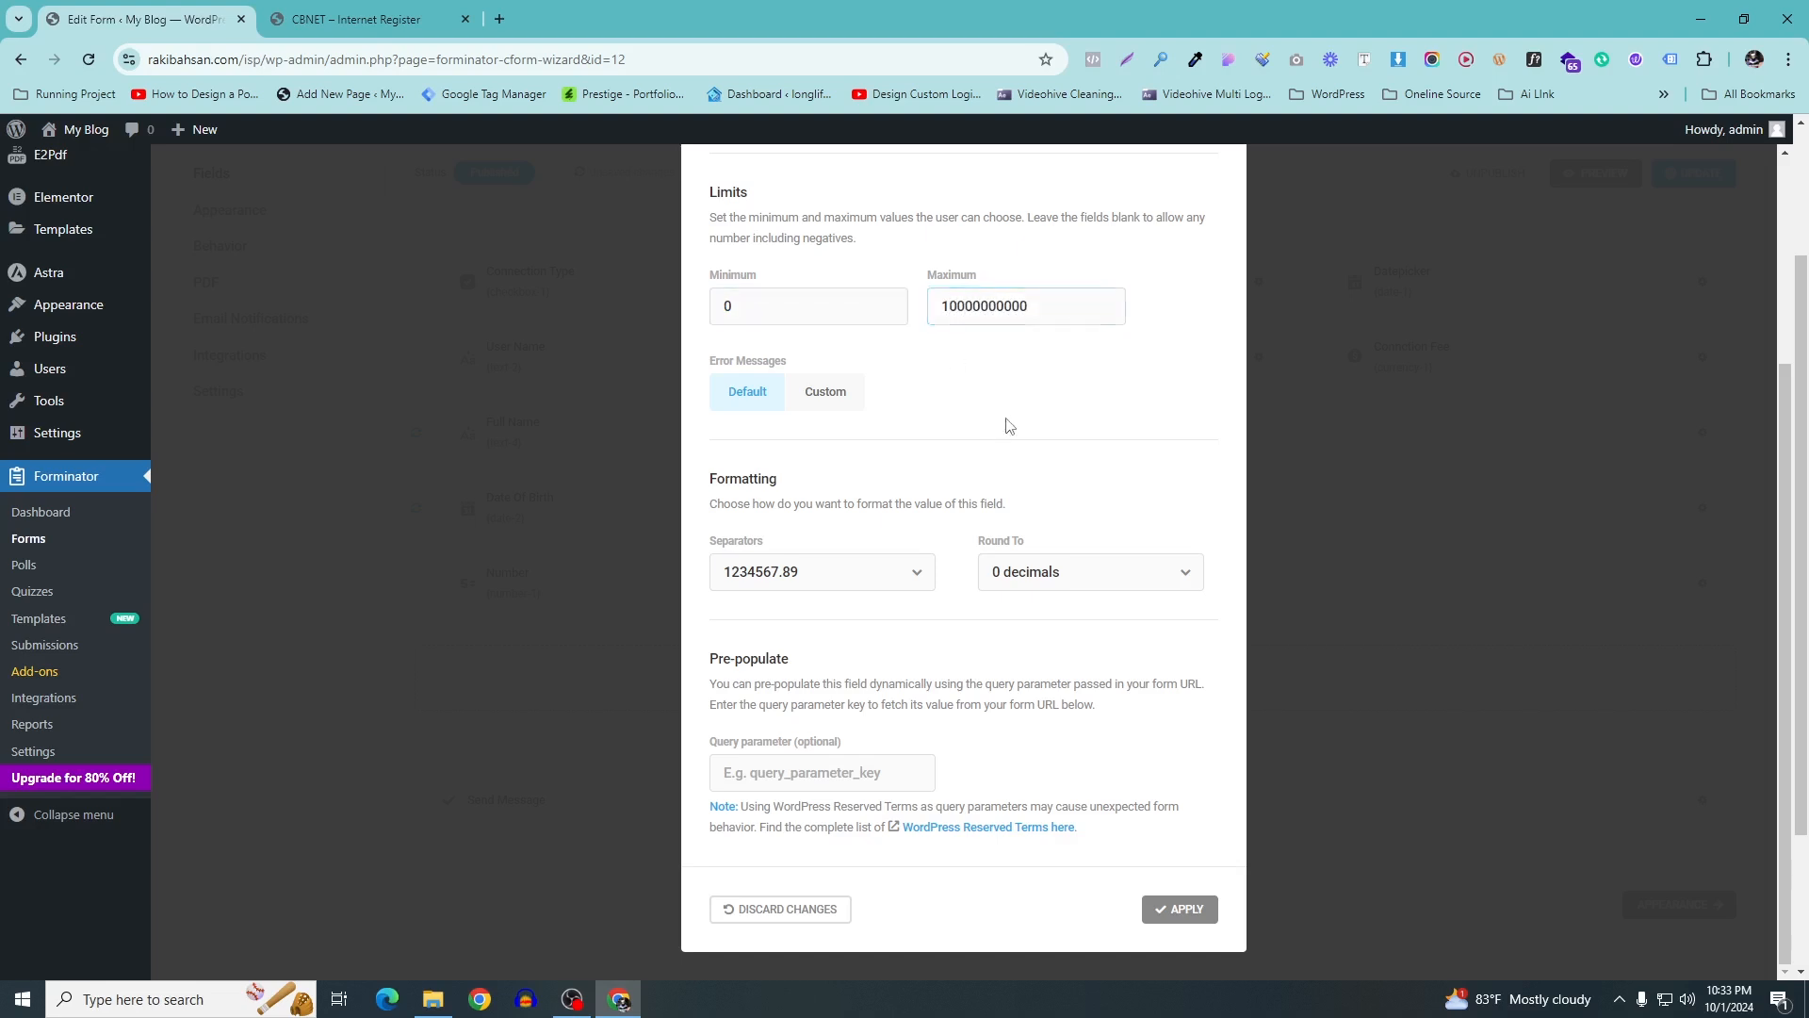
scroll(1006, 429, down, 2)
click(1076, 575)
click(1062, 619)
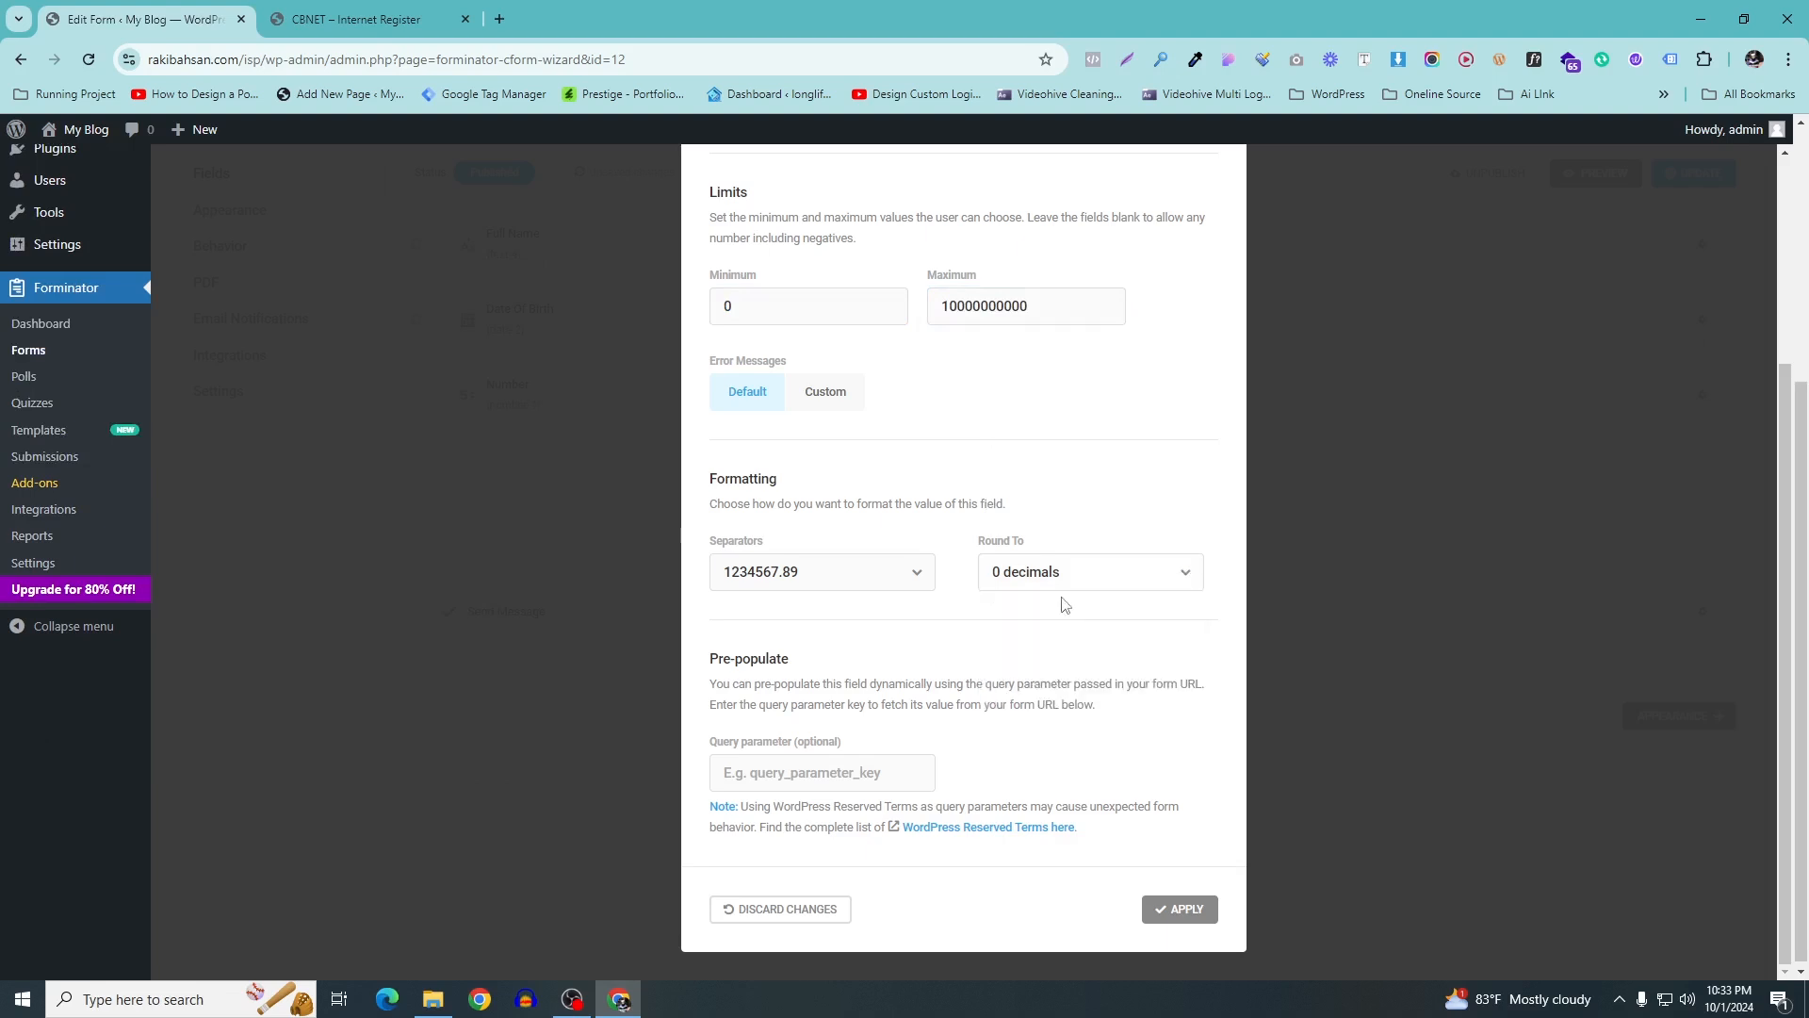
scroll(997, 509, up, 3)
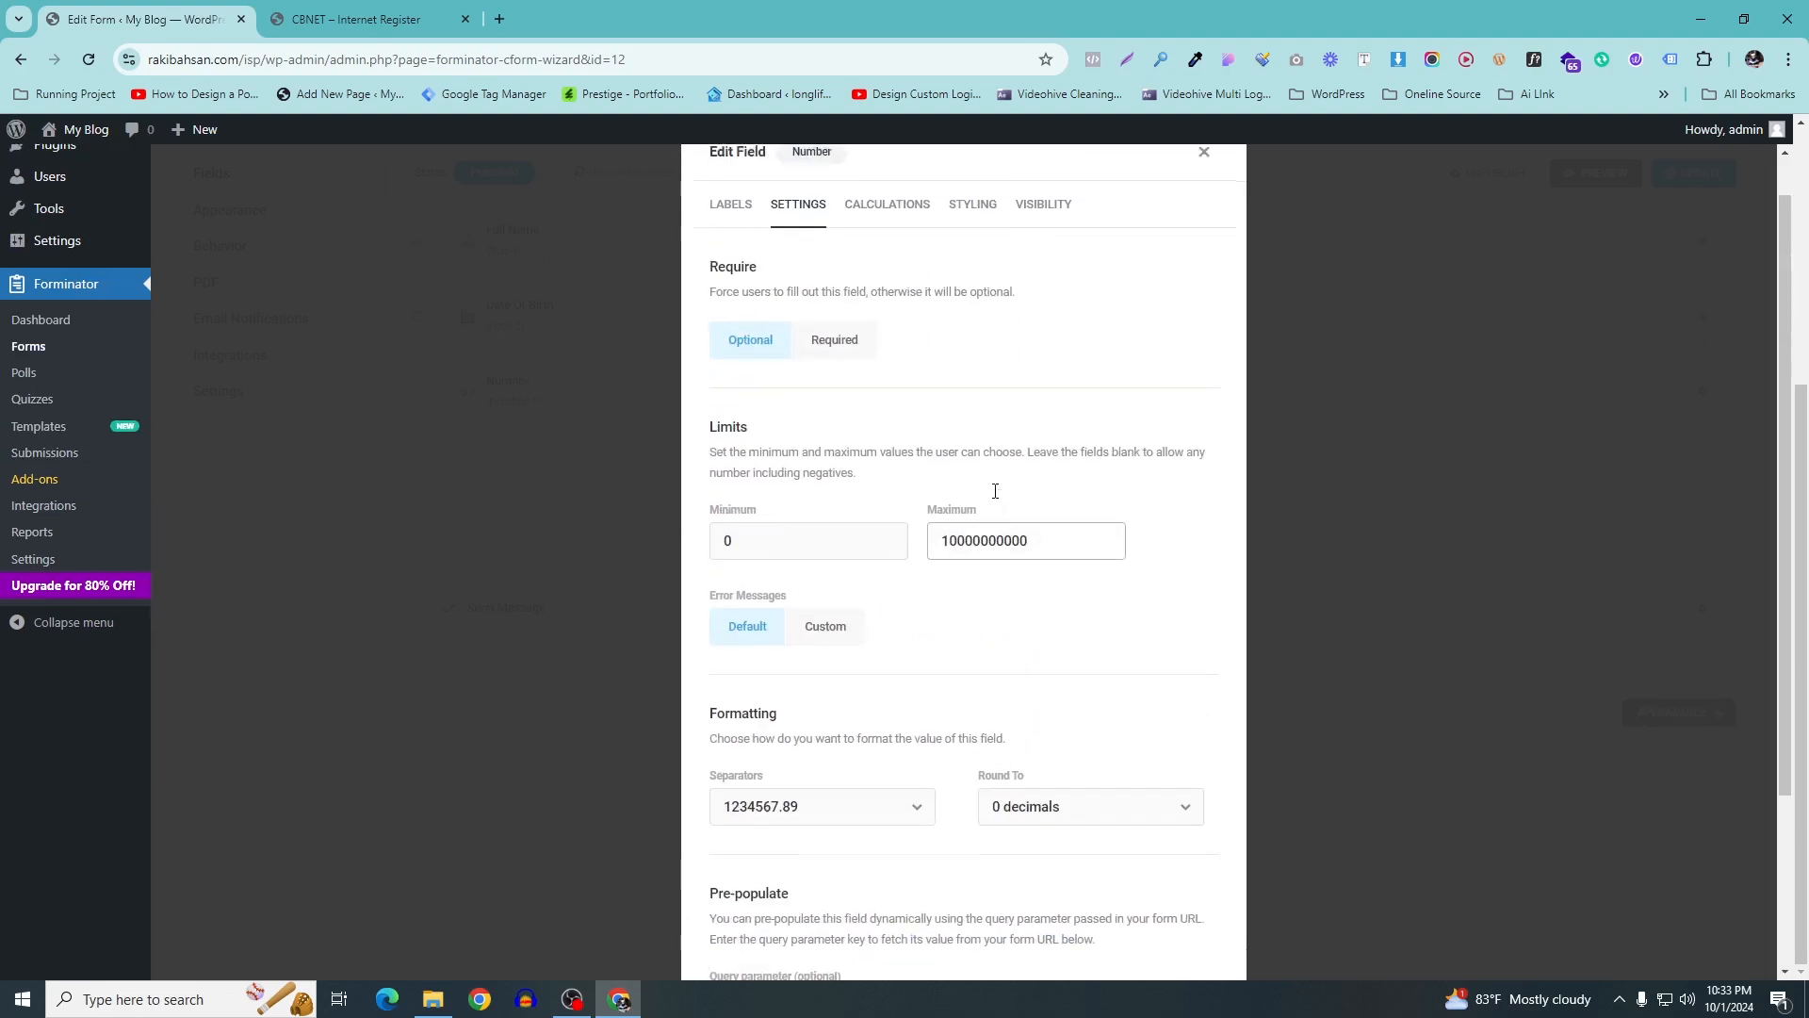
scroll(1127, 824, down, 3)
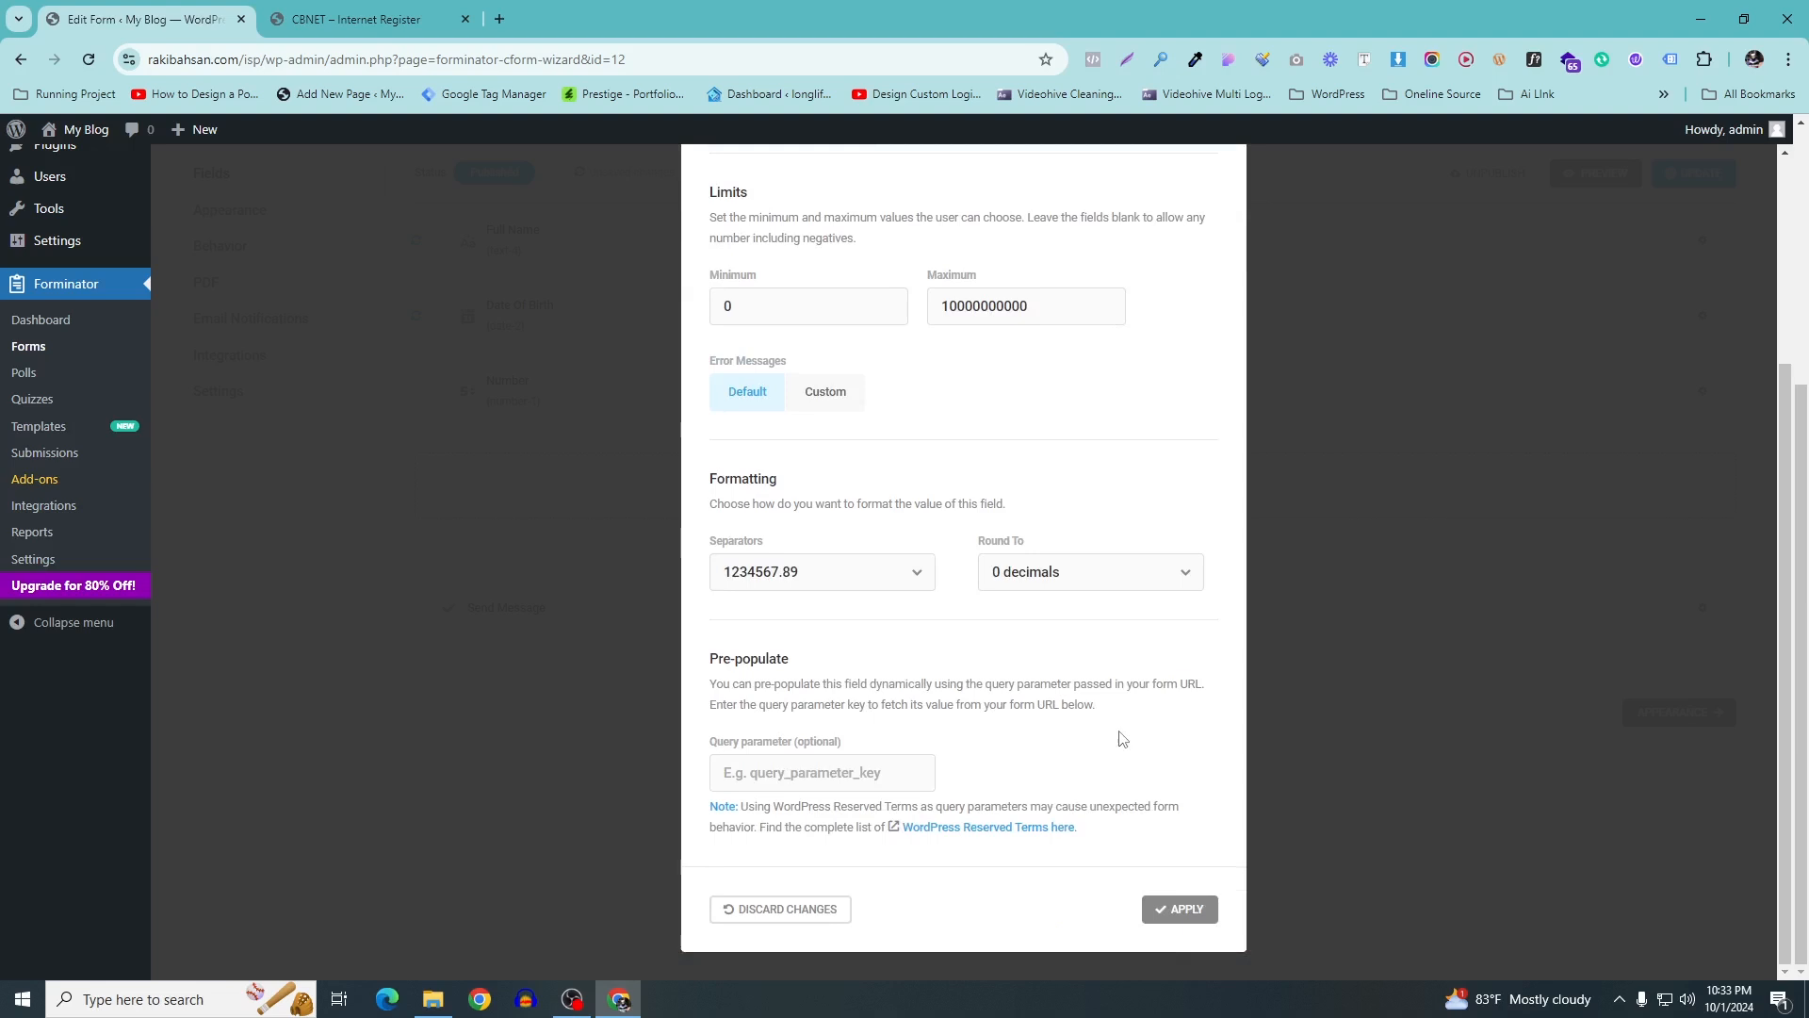
click(1184, 911)
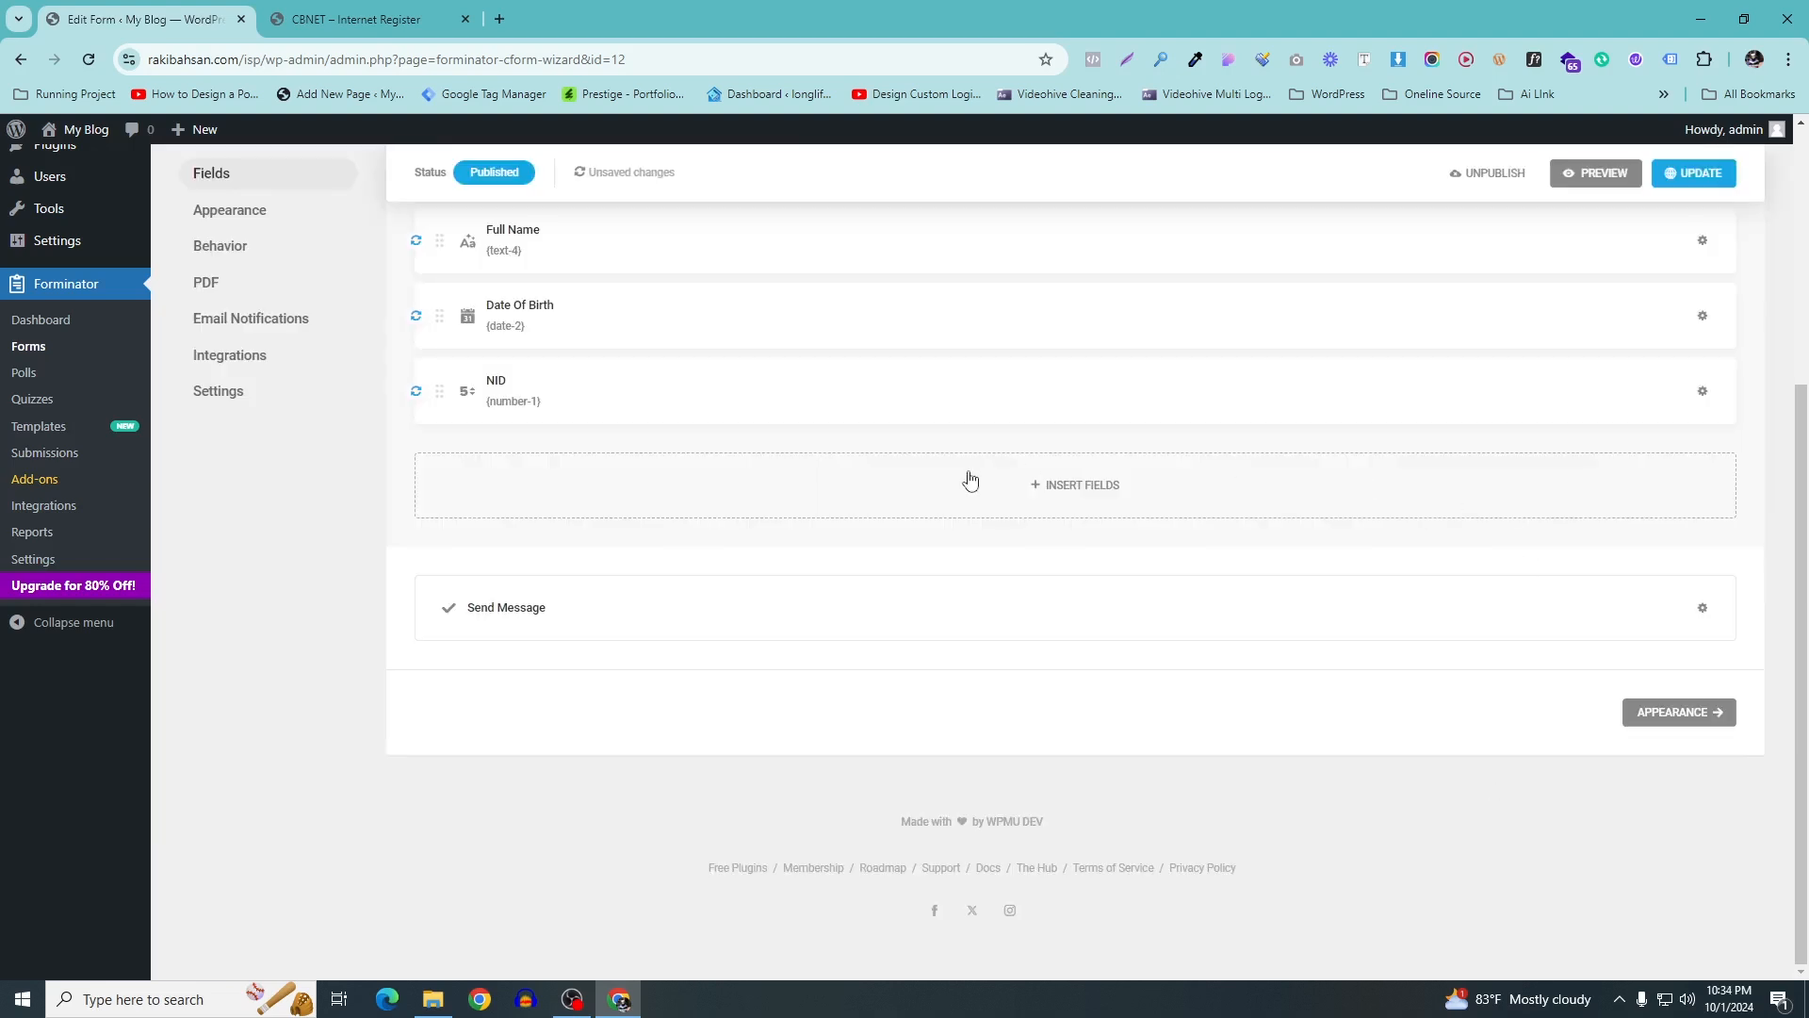
Arrange Full Name, Date Of Birth and NID in one row and update the form
scroll(969, 480, up, 2)
drag(489, 507, 1427, 429)
drag(487, 528, 1649, 438)
click(1684, 175)
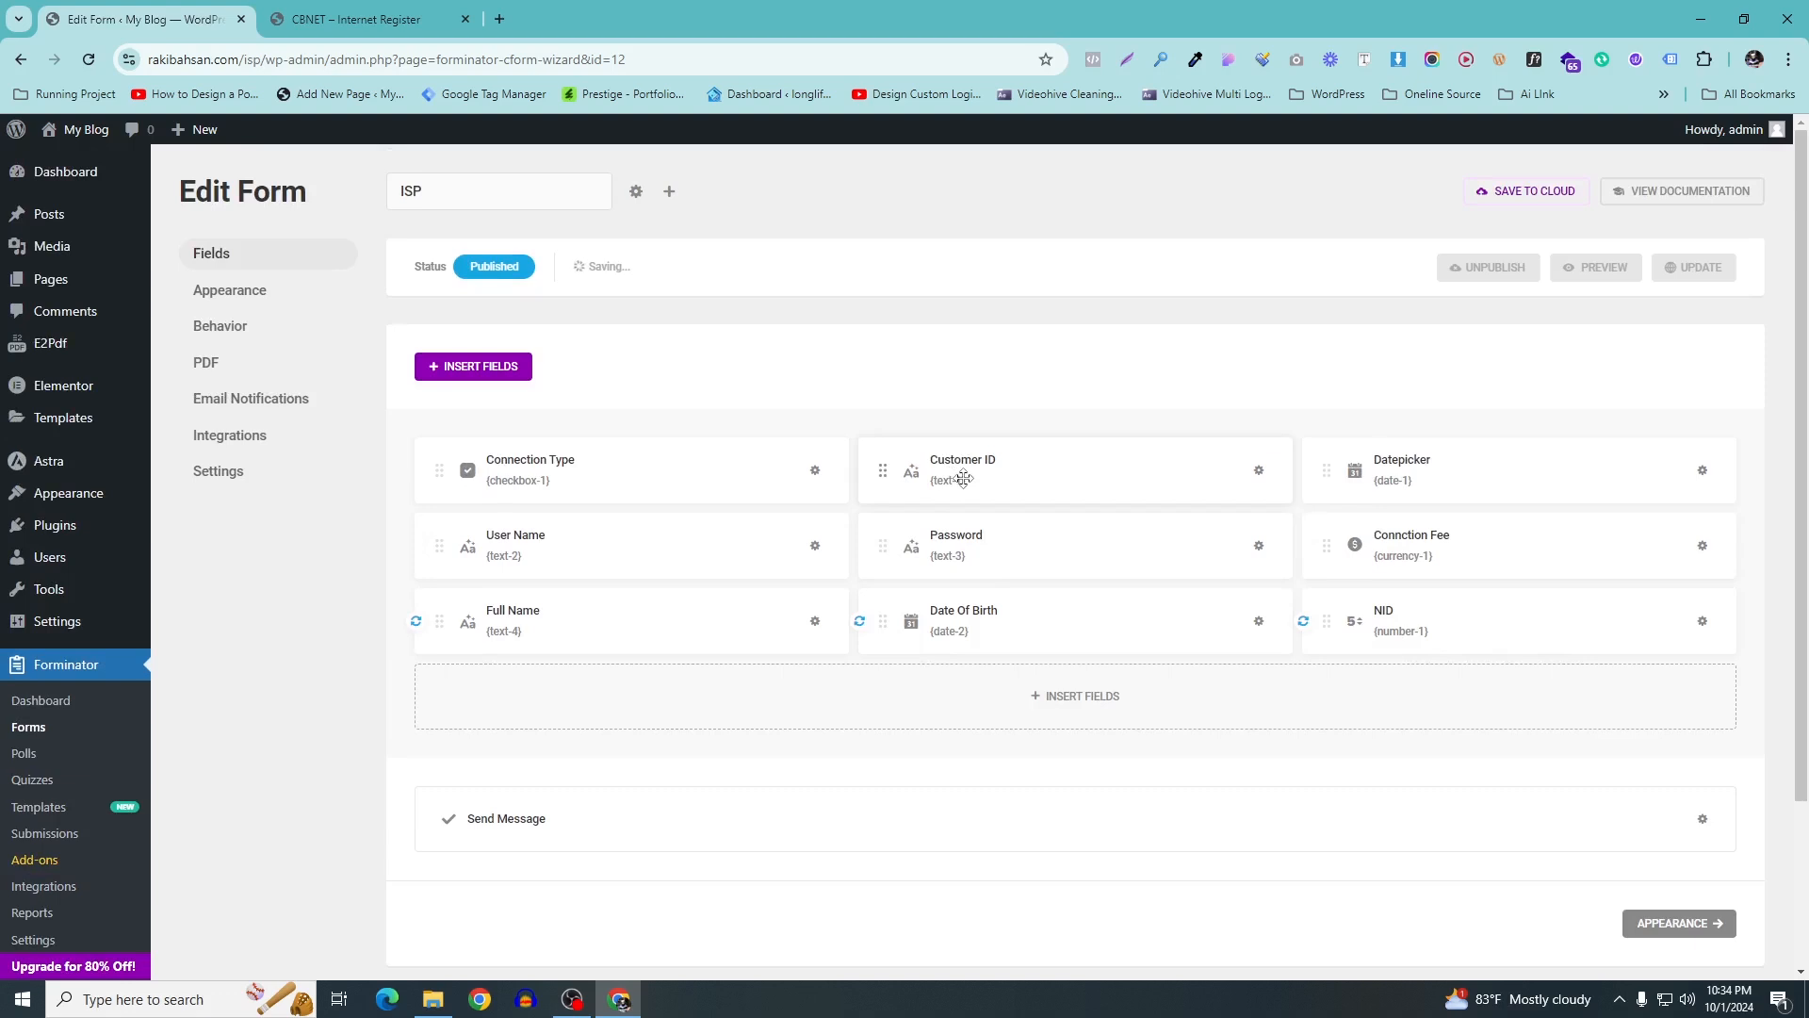
Copy Father Name from the reference form and add a text Input field
click(376, 17)
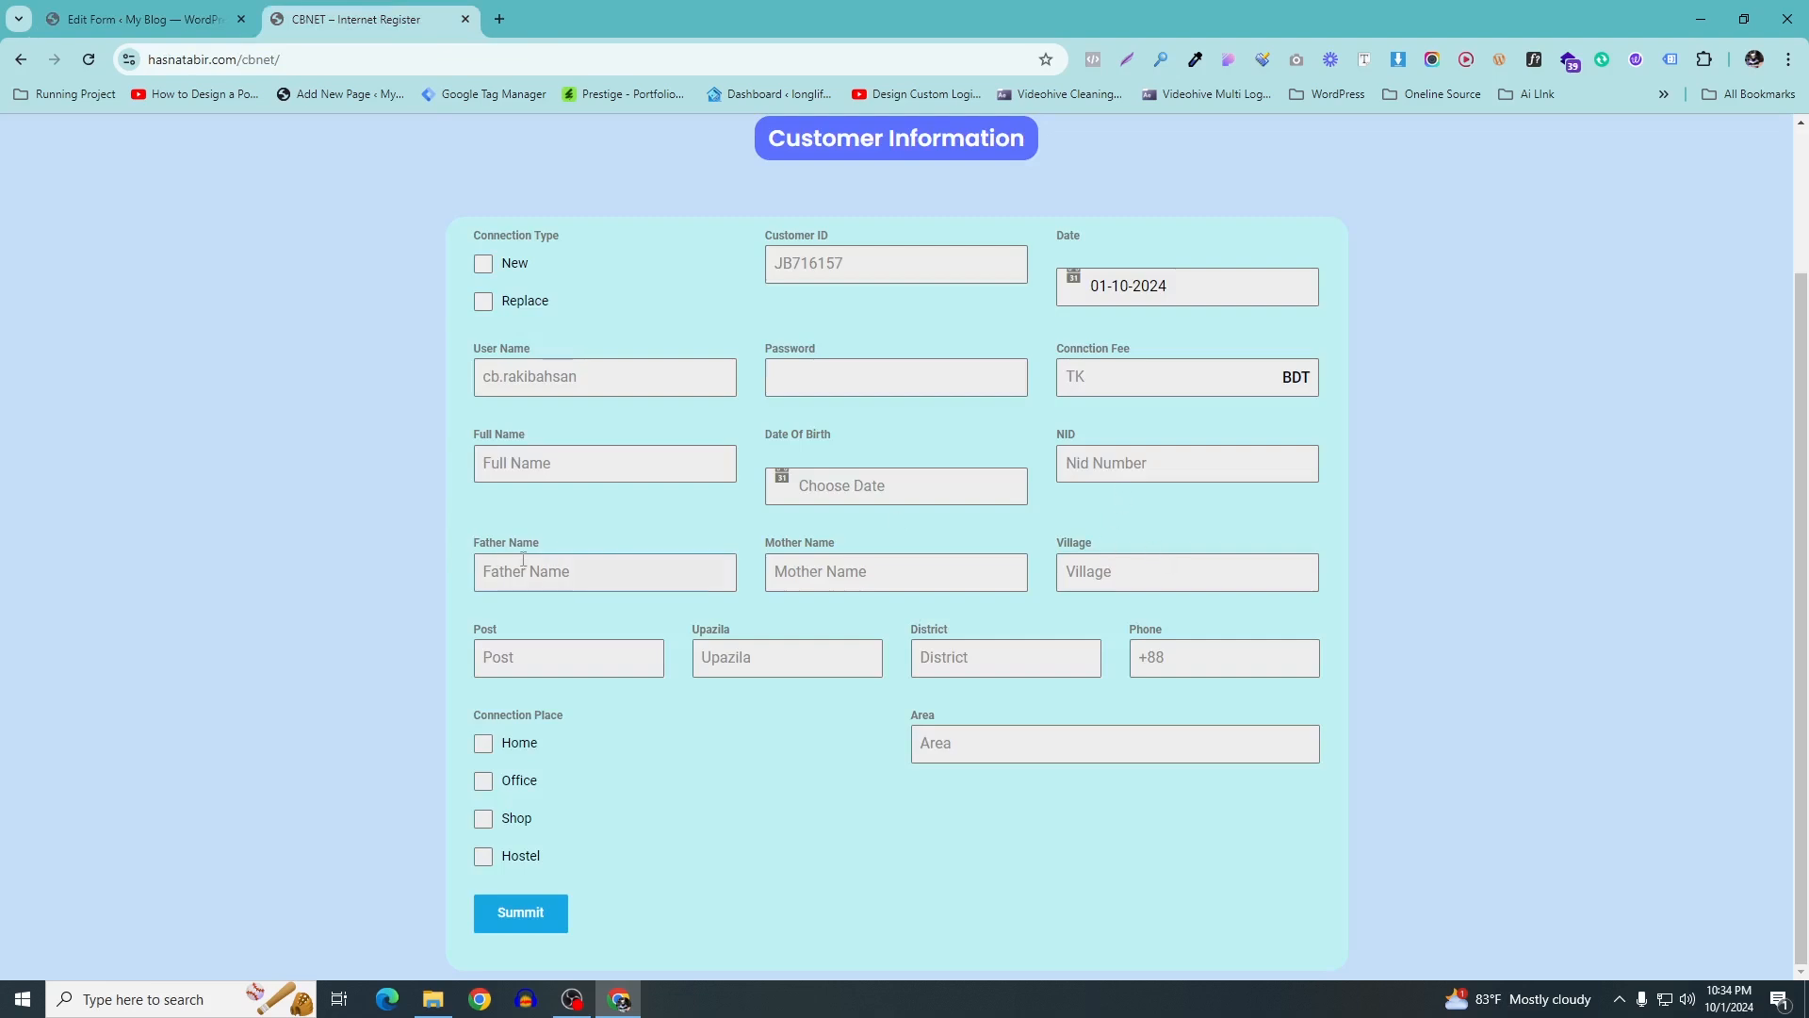
drag(462, 553, 555, 550)
key(ctrl+c)
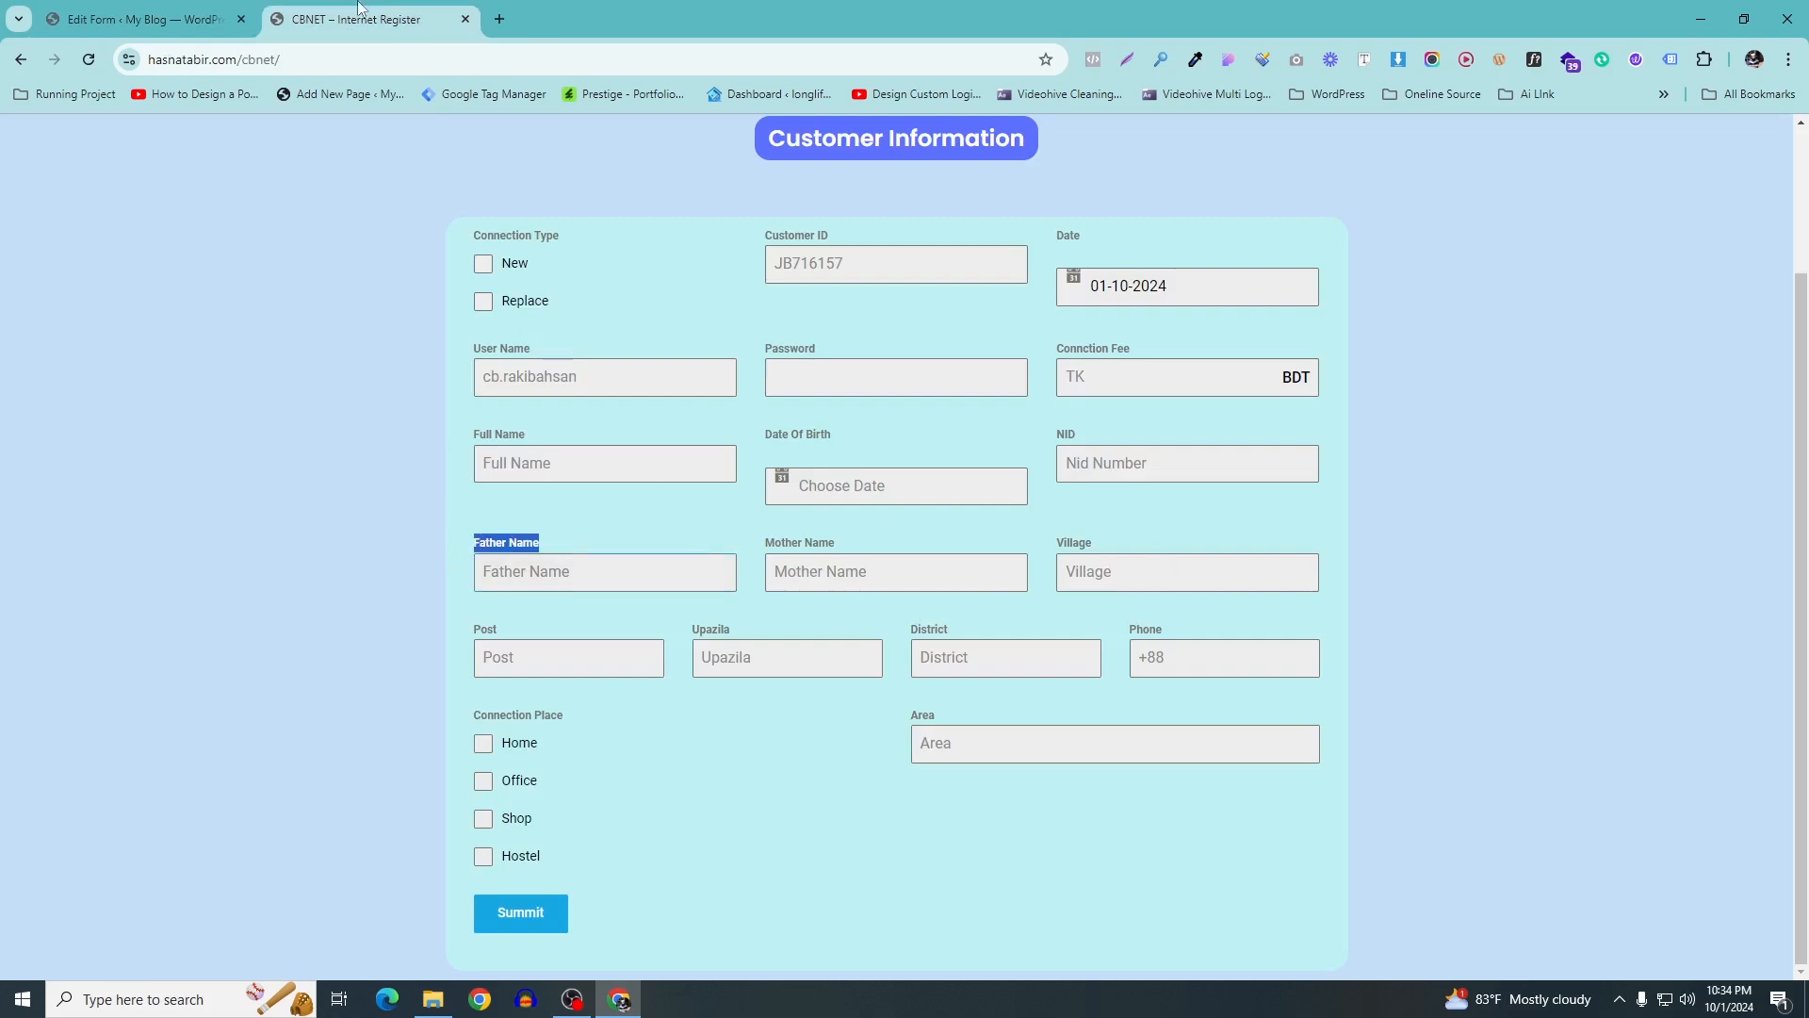
click(237, 17)
scroll(943, 578, down, 2)
click(1105, 528)
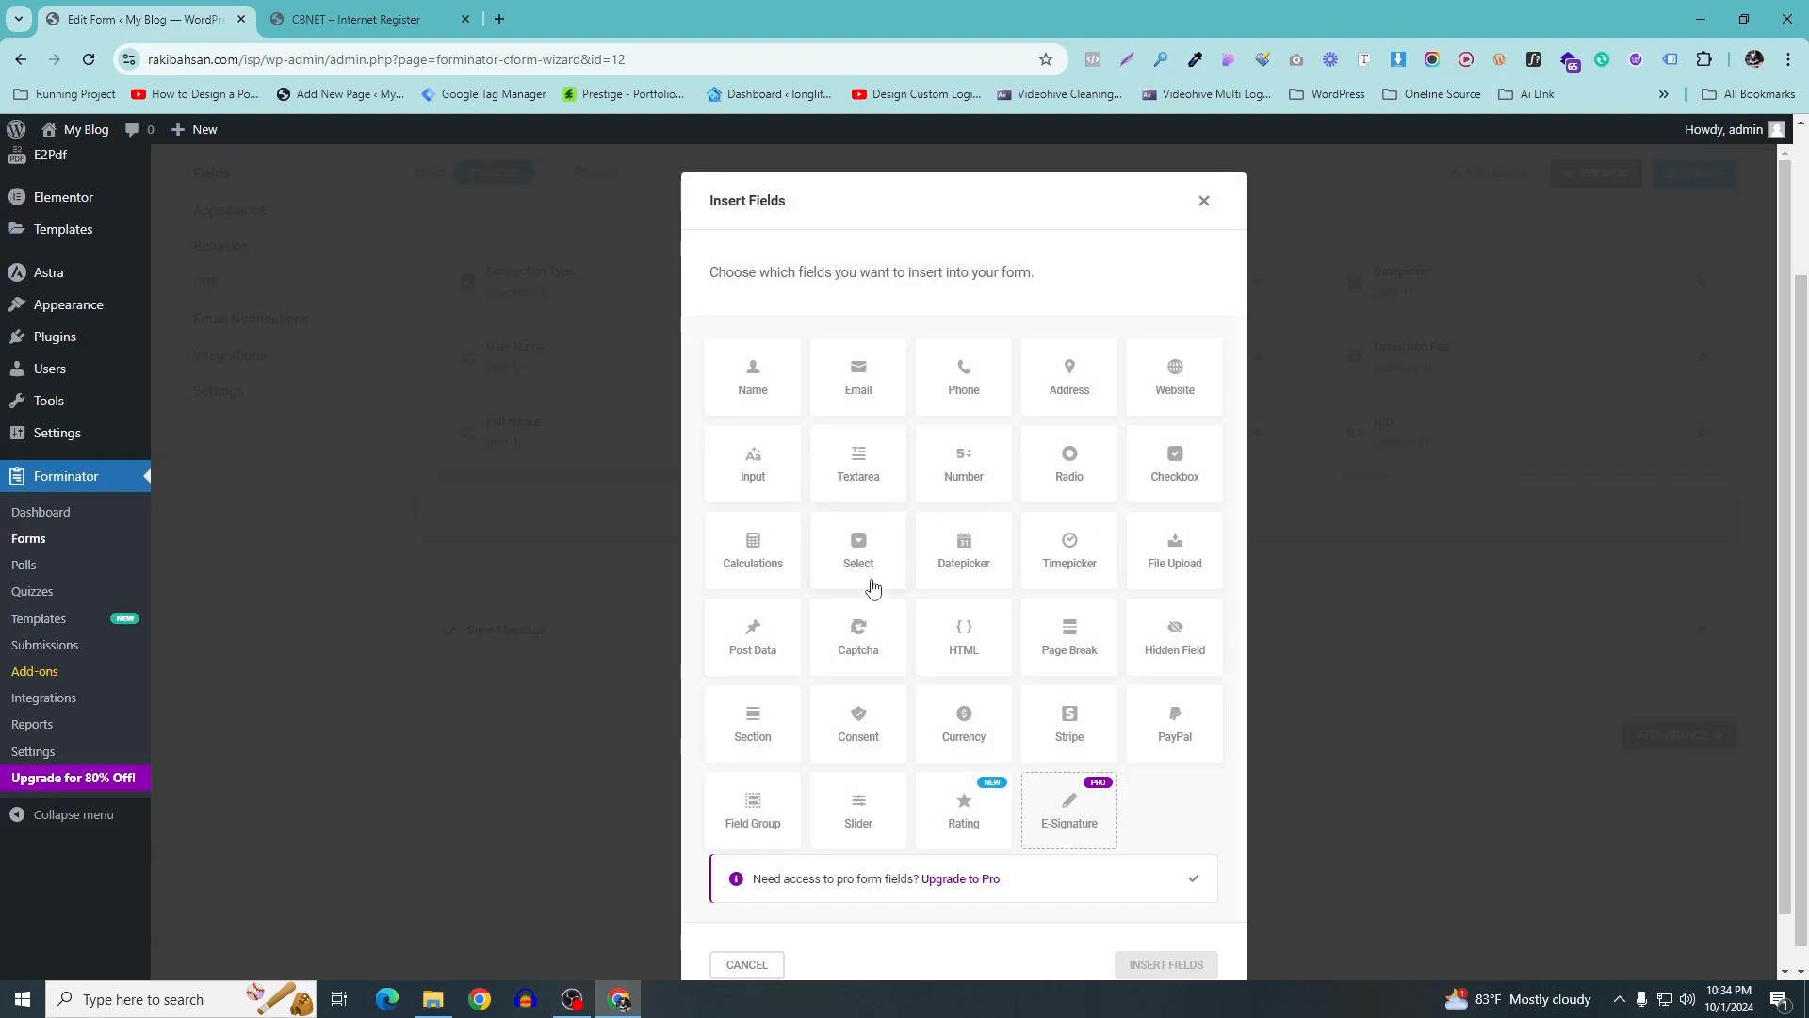
click(759, 467)
click(1166, 964)
Set the Input field's label and placeholder to Father Name and apply
double_click(816, 492)
key(ctrl+v)
click(1199, 492)
key(ctrl+v)
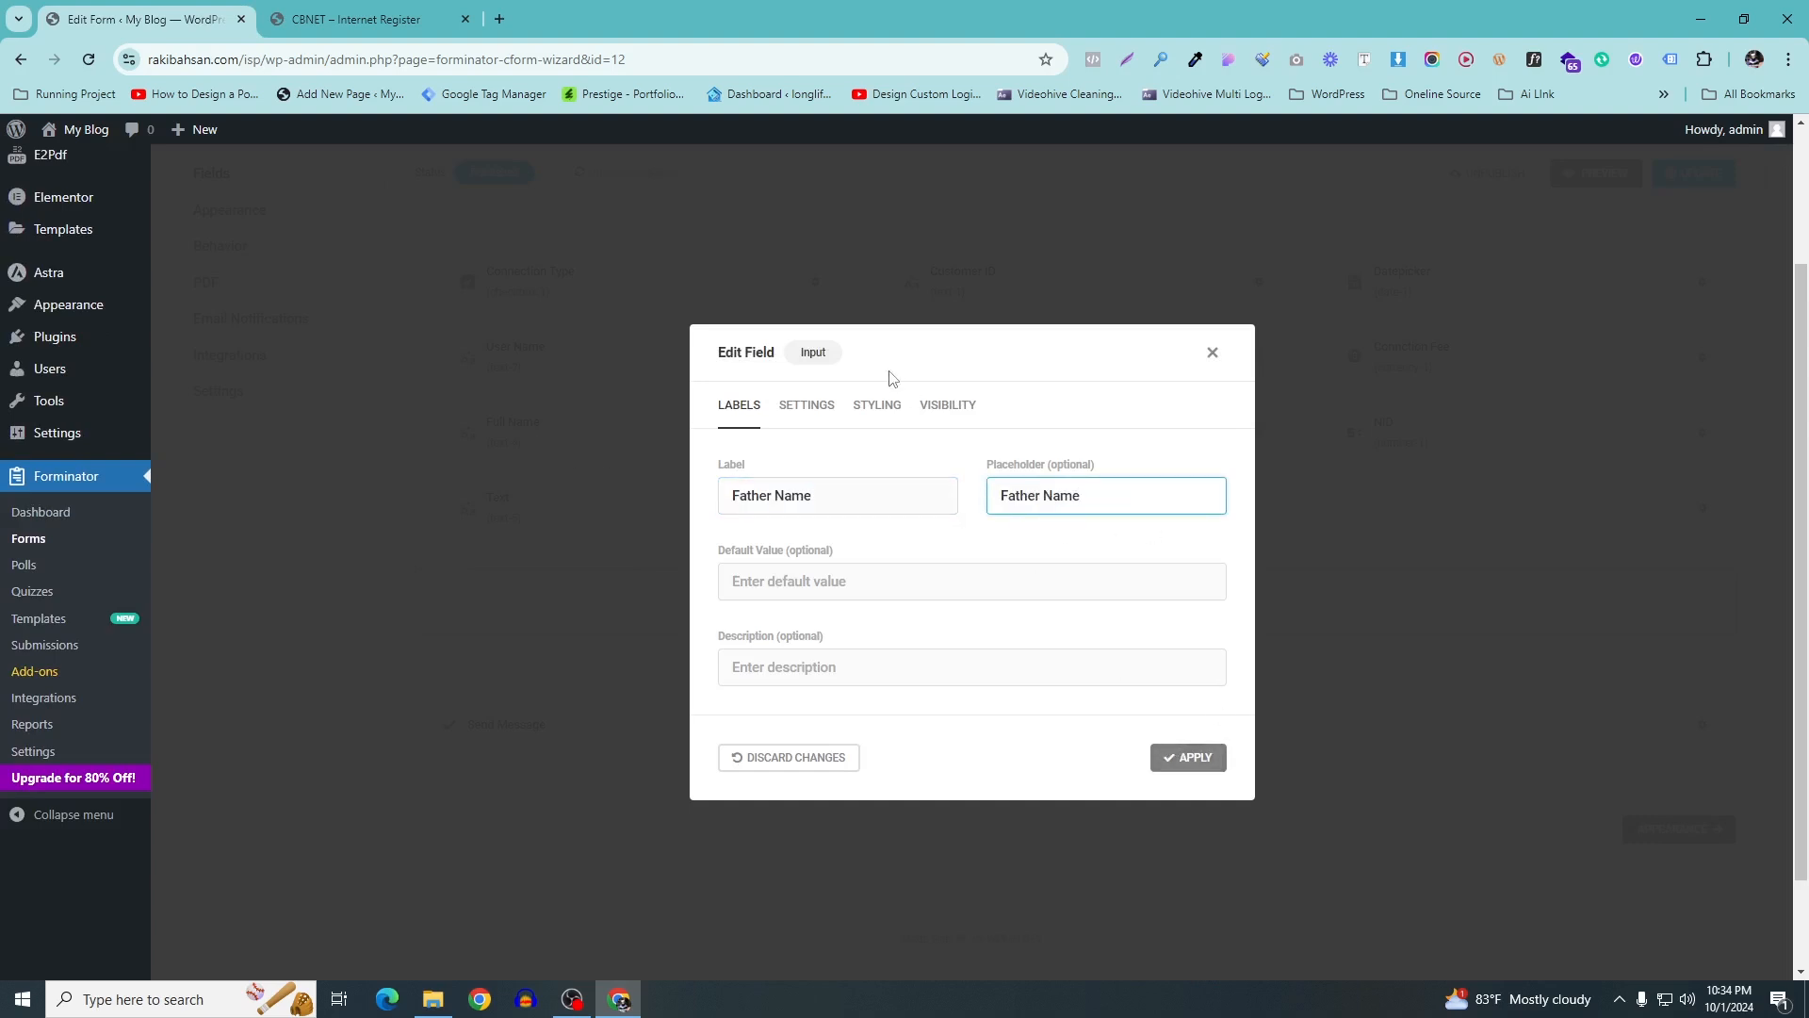
click(807, 406)
click(731, 253)
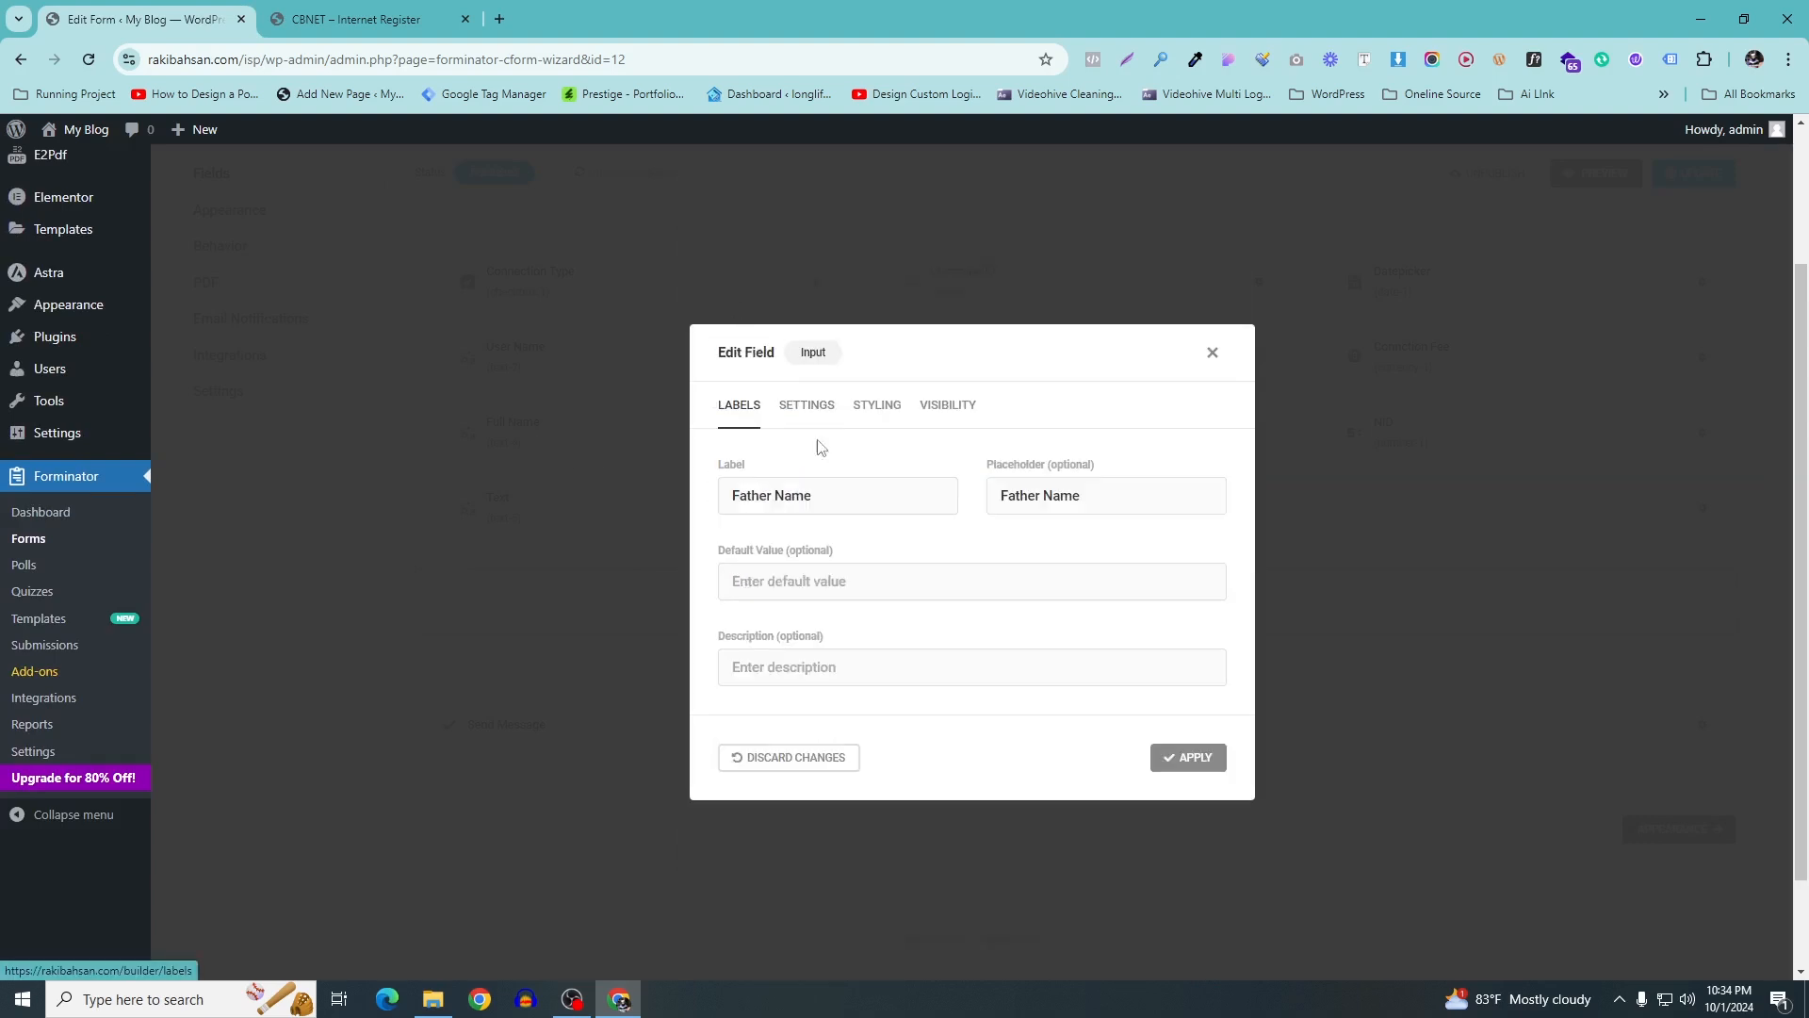
click(1187, 756)
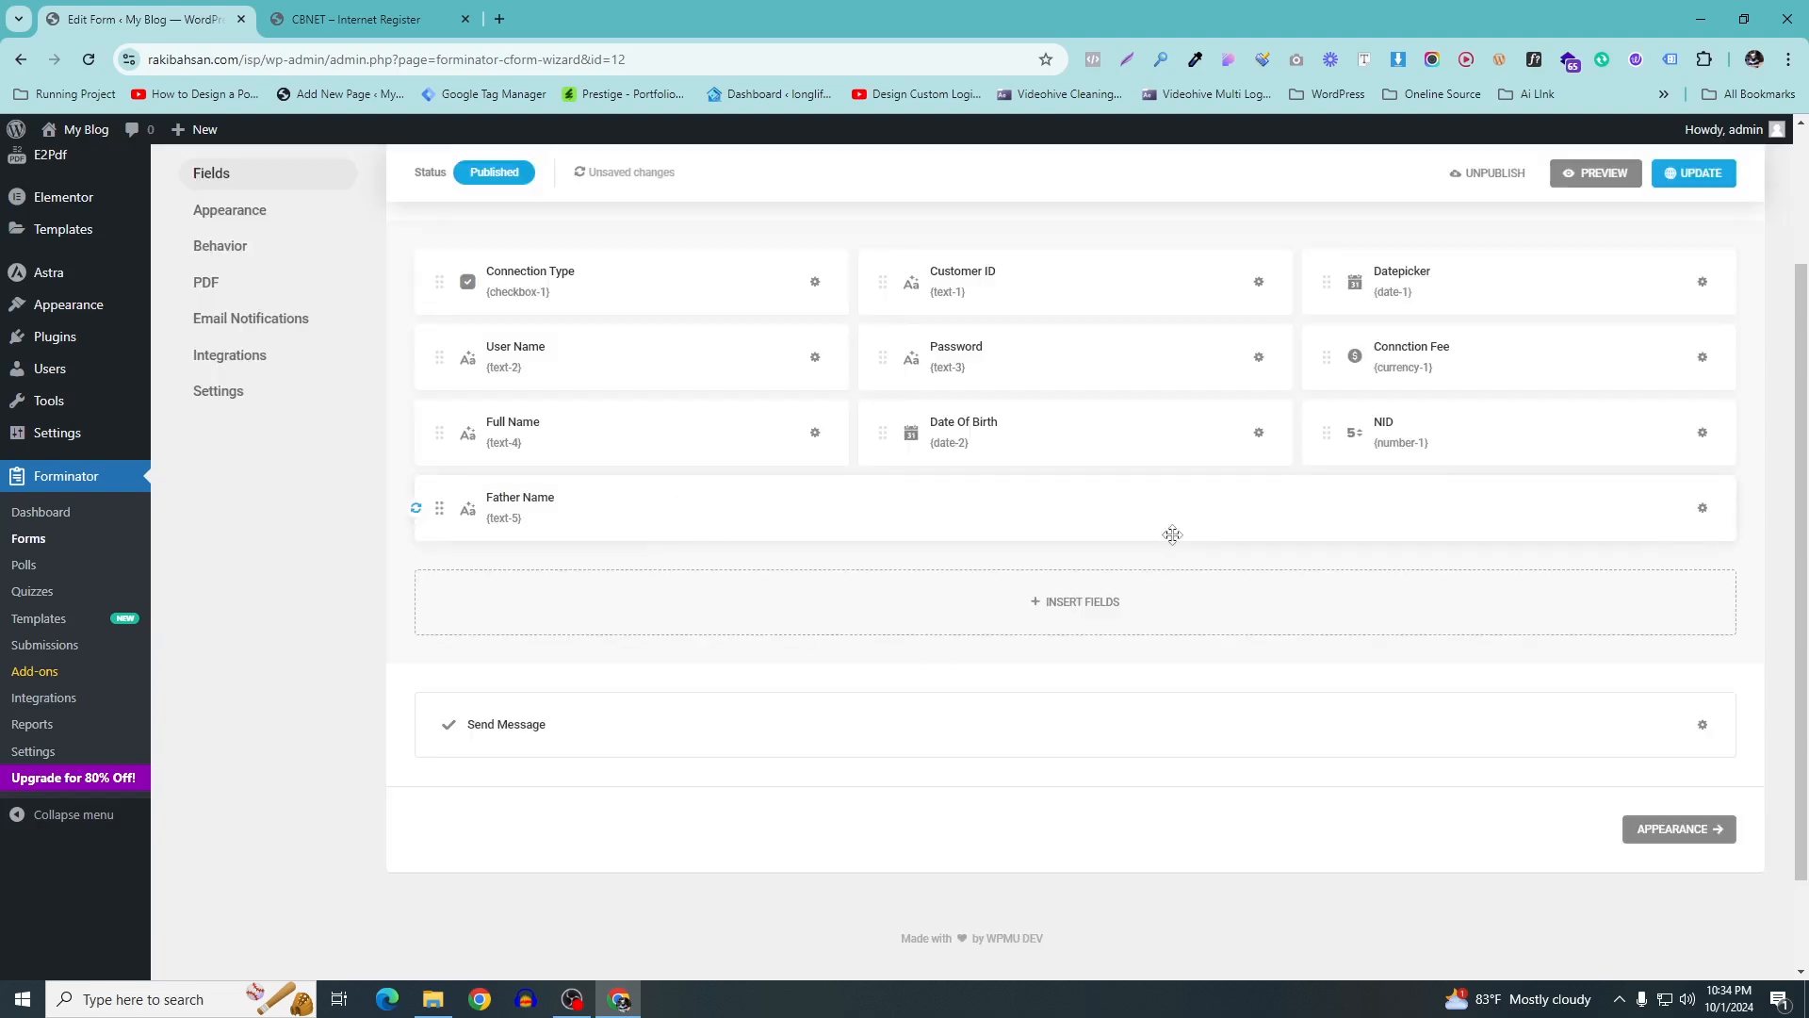
Duplicate the Father Name field twice
click(1703, 510)
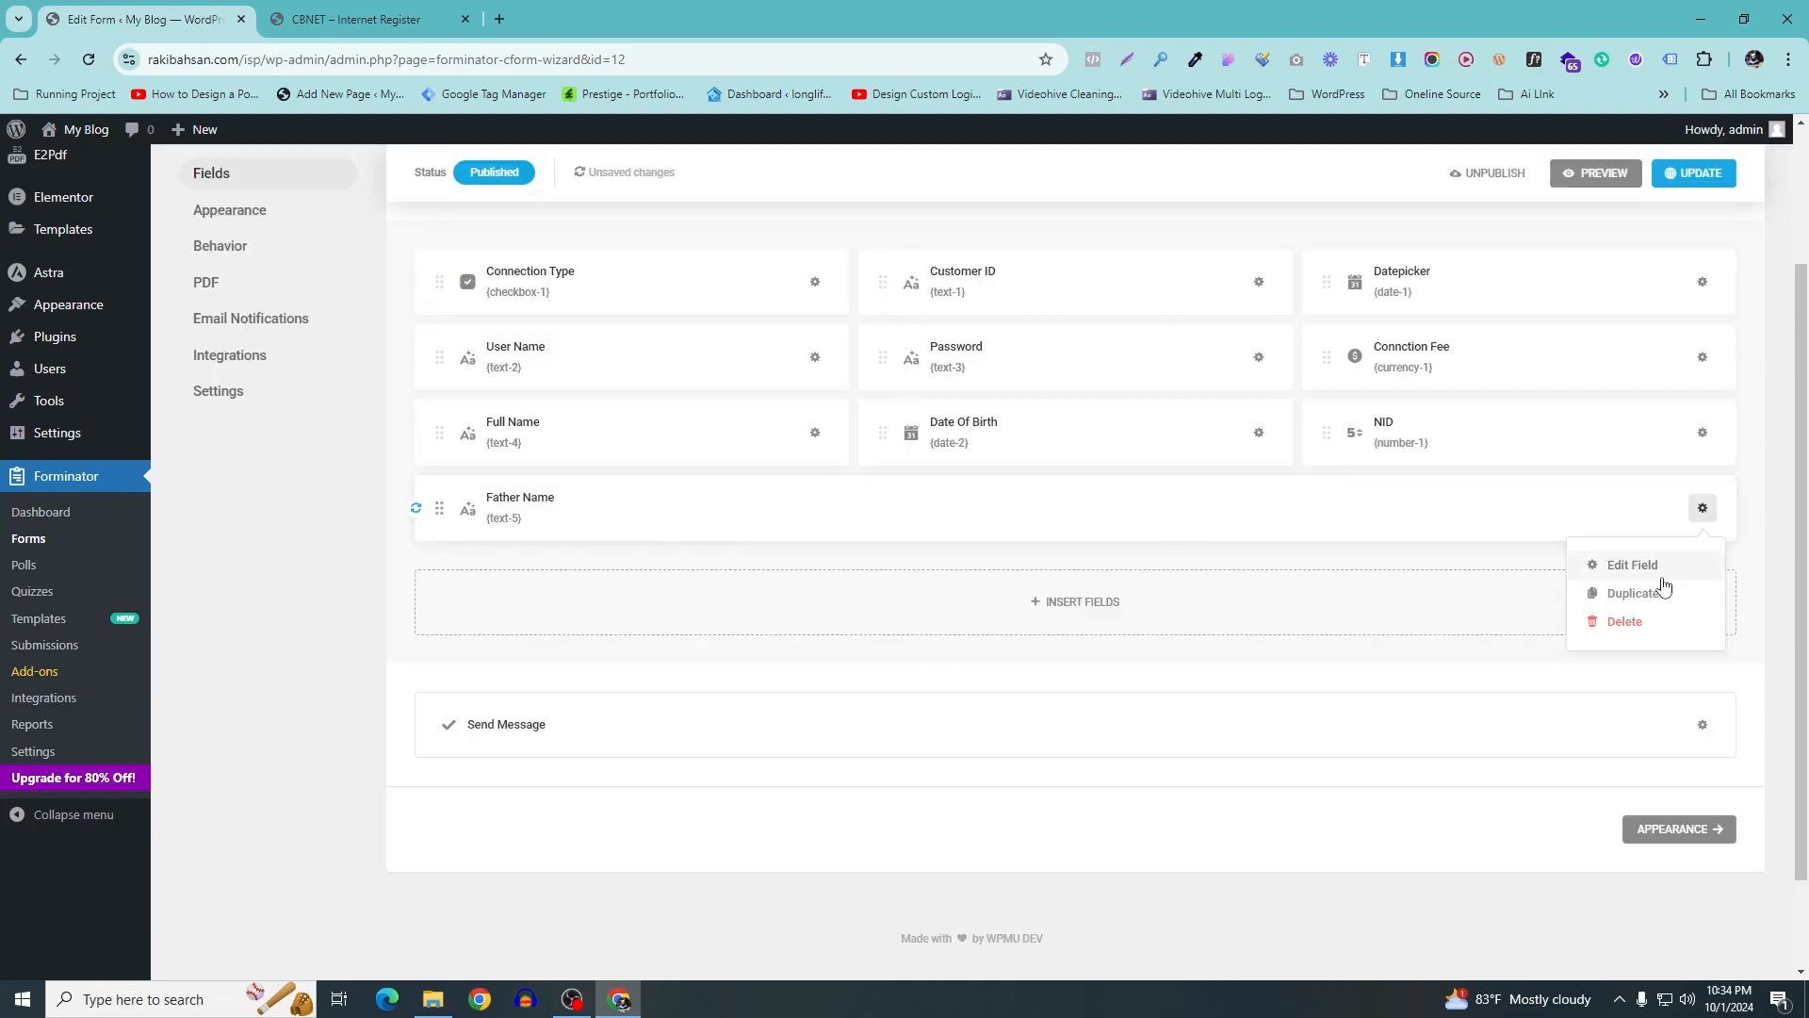
click(1656, 591)
click(1703, 508)
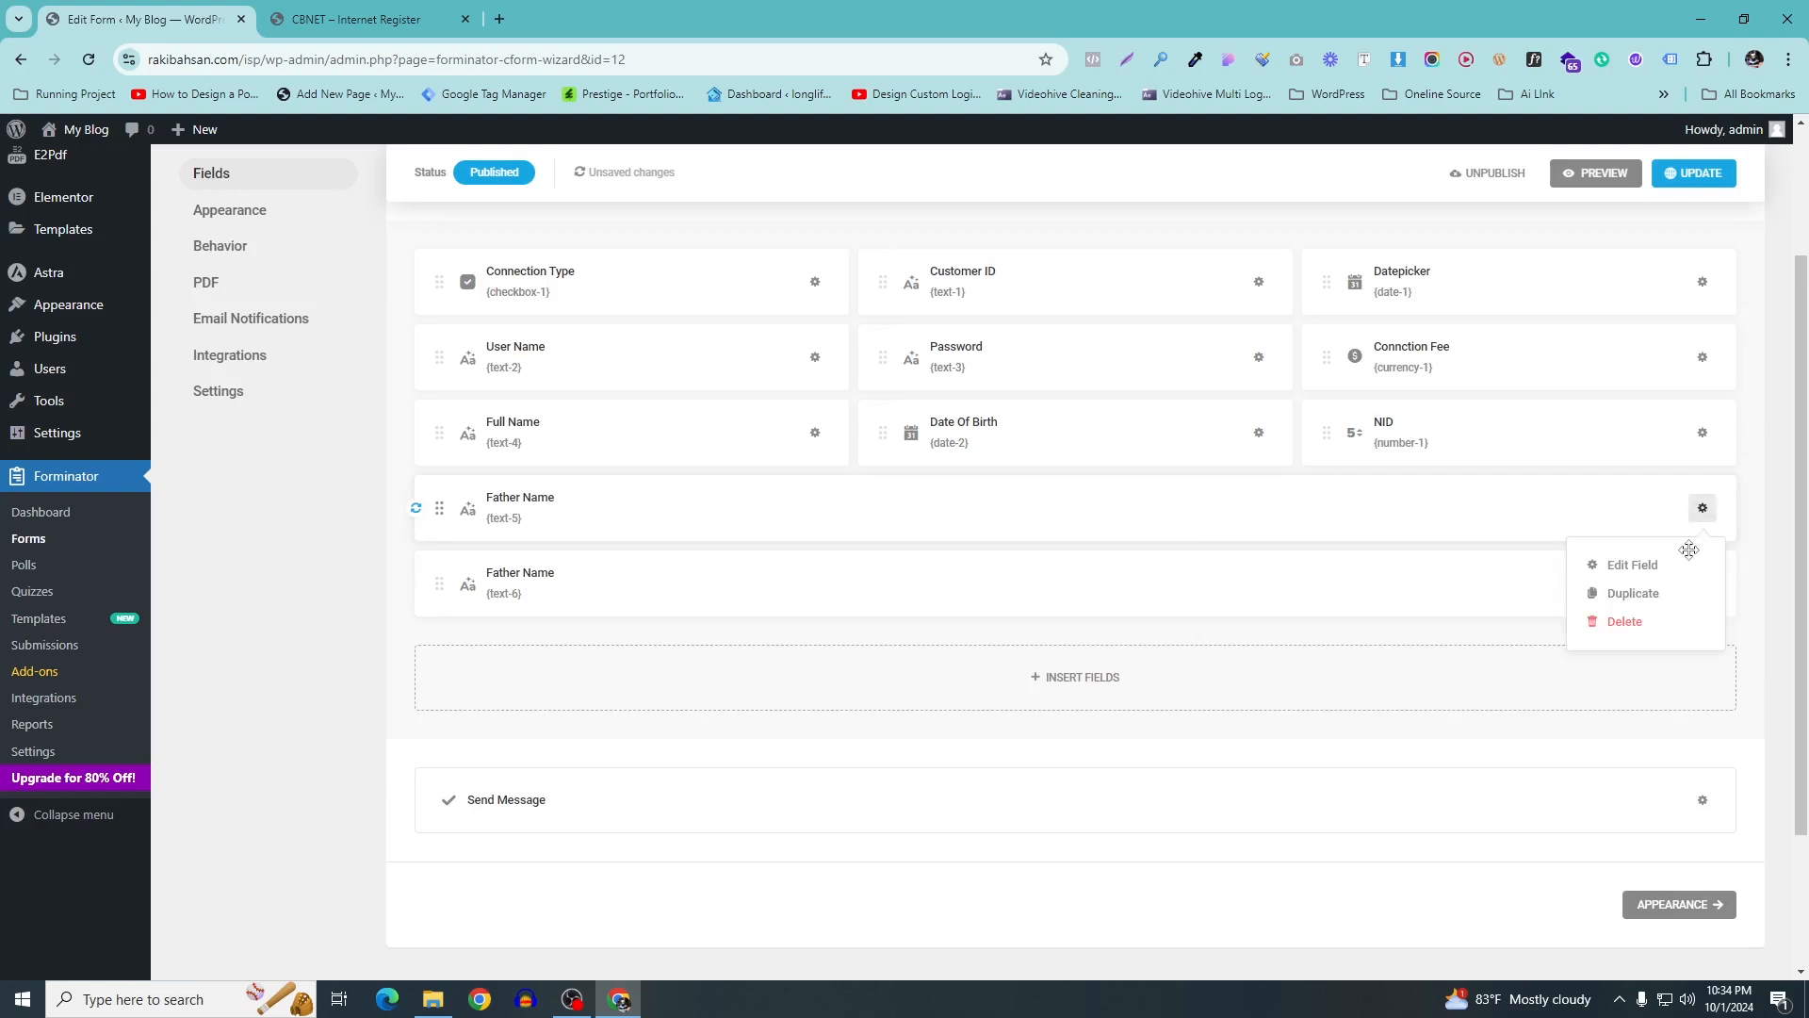
click(1655, 590)
Open the text-7 duplicate's settings and copy Mother Name from the reference form
click(1703, 510)
click(1494, 597)
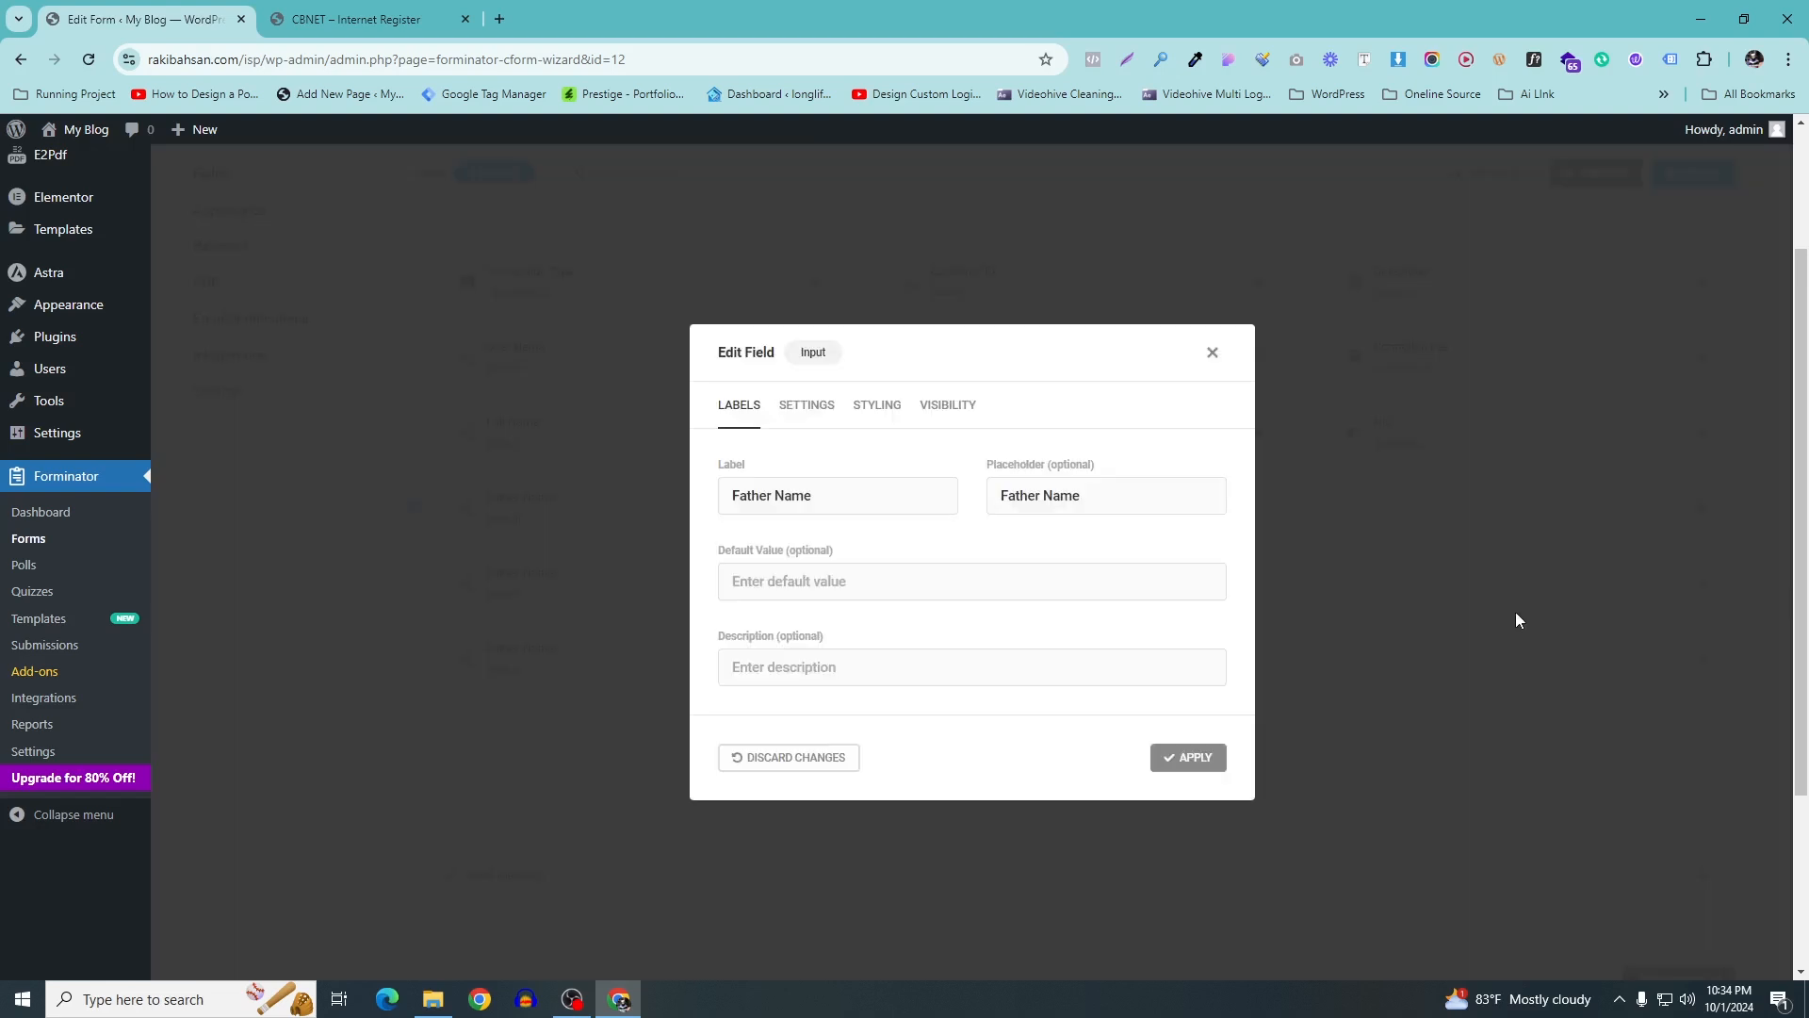
click(1213, 353)
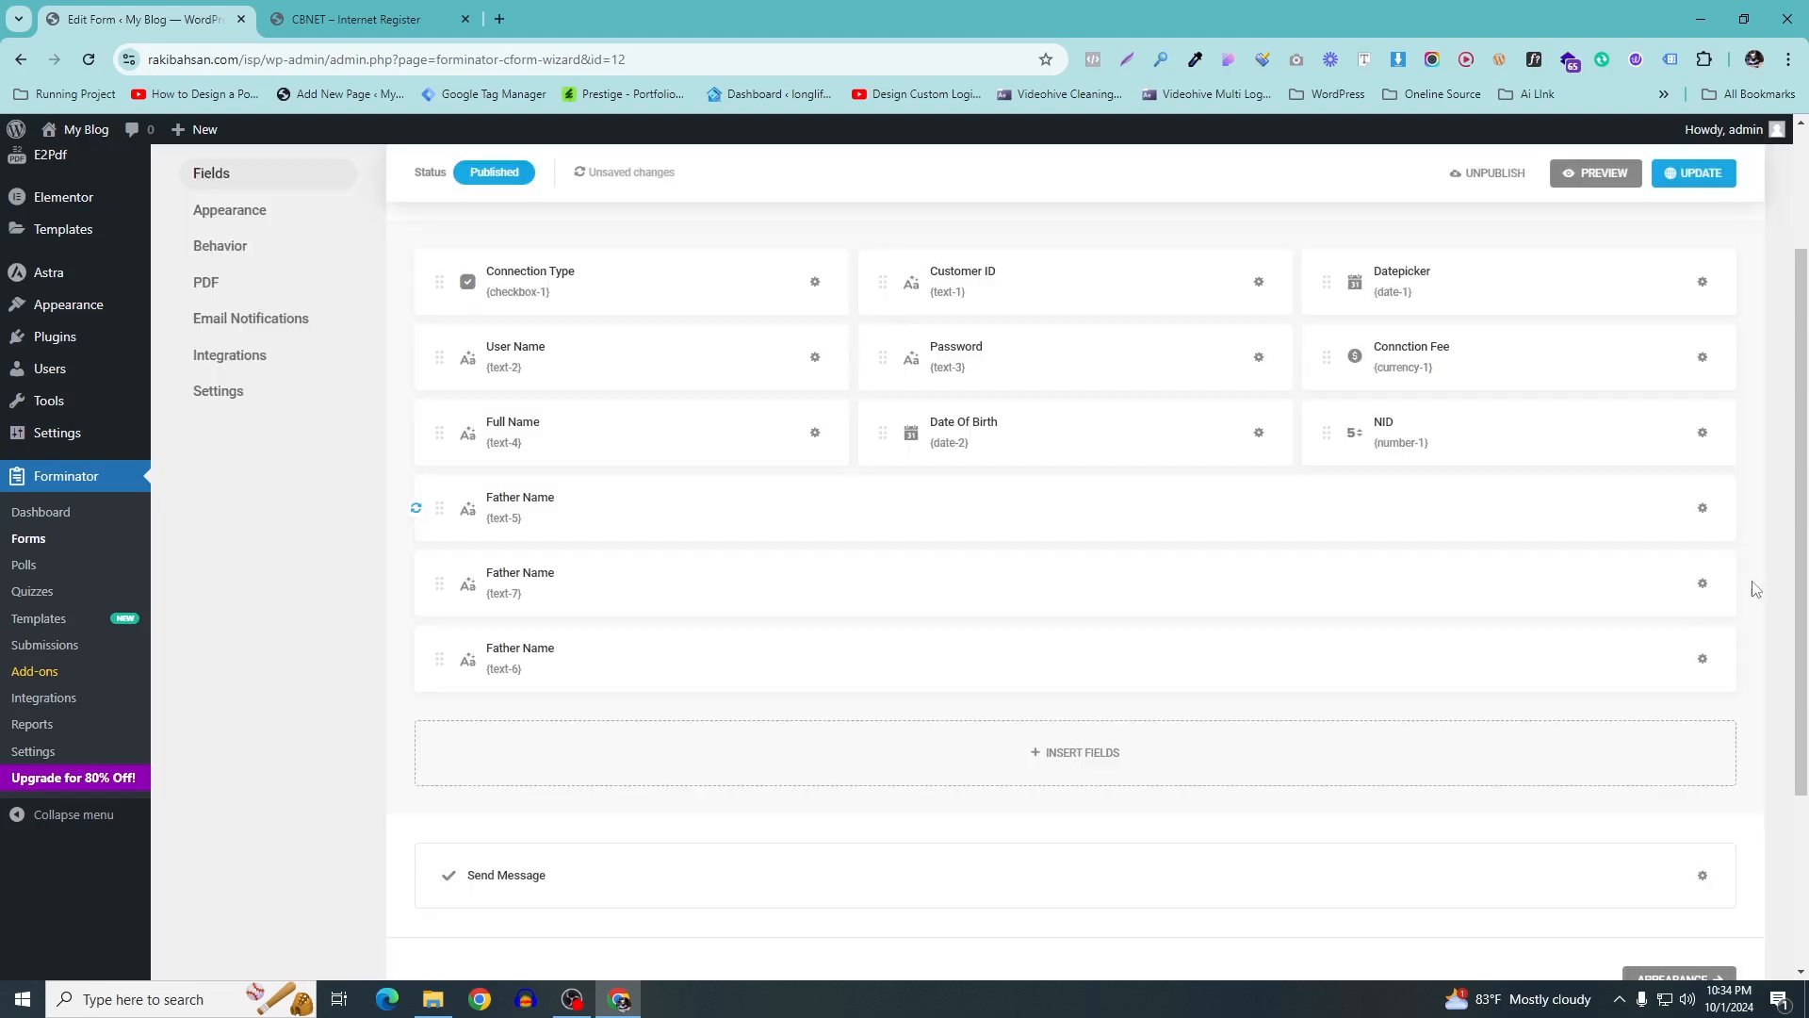
click(1702, 583)
click(1639, 646)
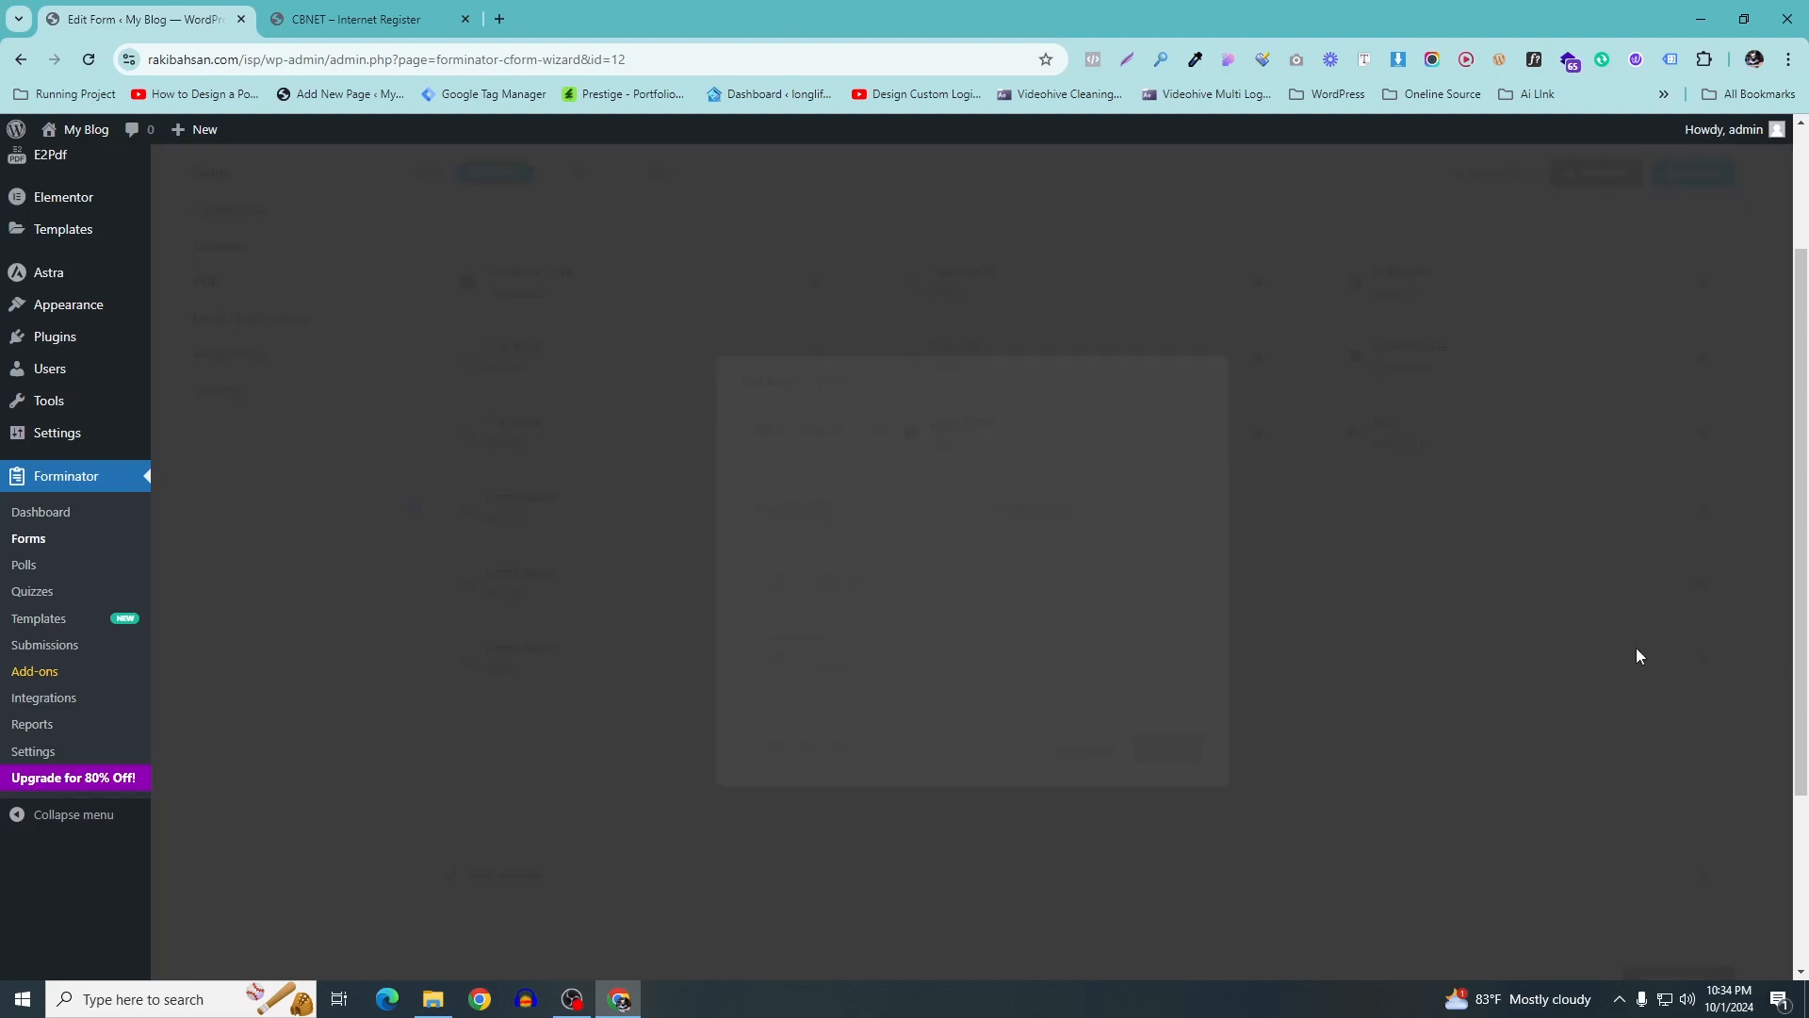
click(397, 9)
drag(852, 546, 726, 539)
click(201, 19)
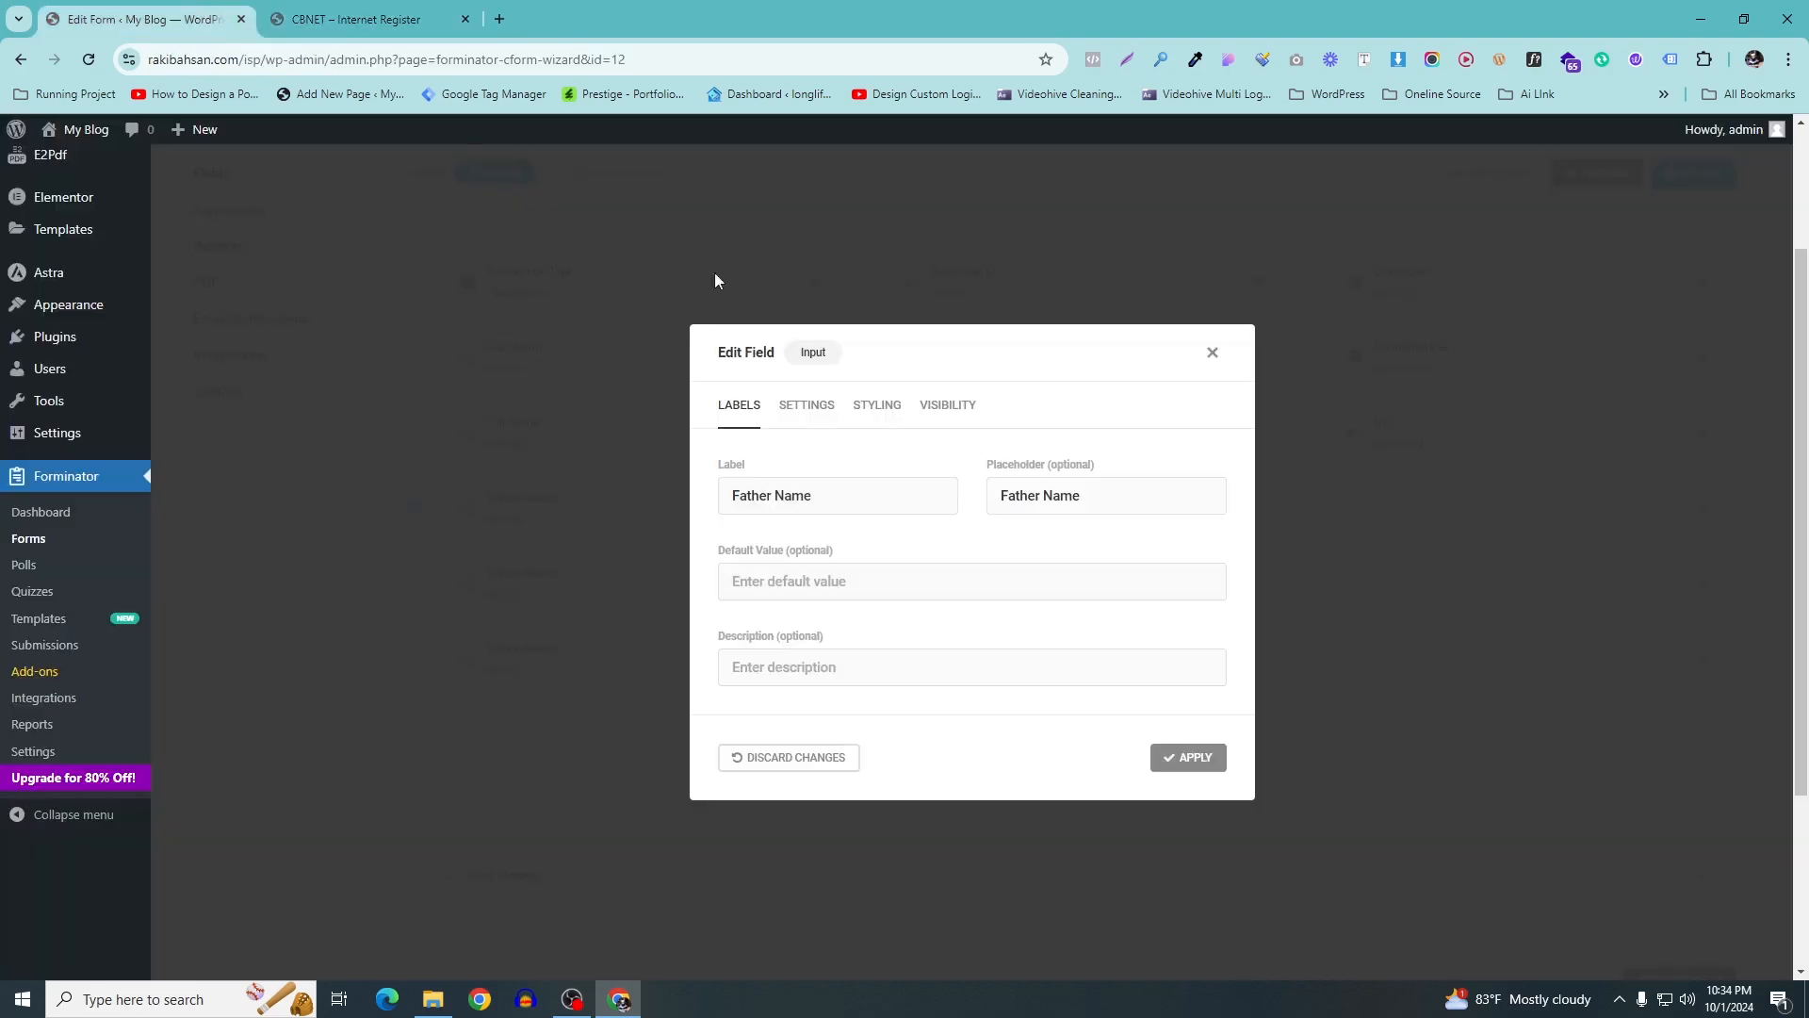
Rename the text-7 duplicate's label and placeholder to Mother Name and apply
click(340, 9)
click(415, 489)
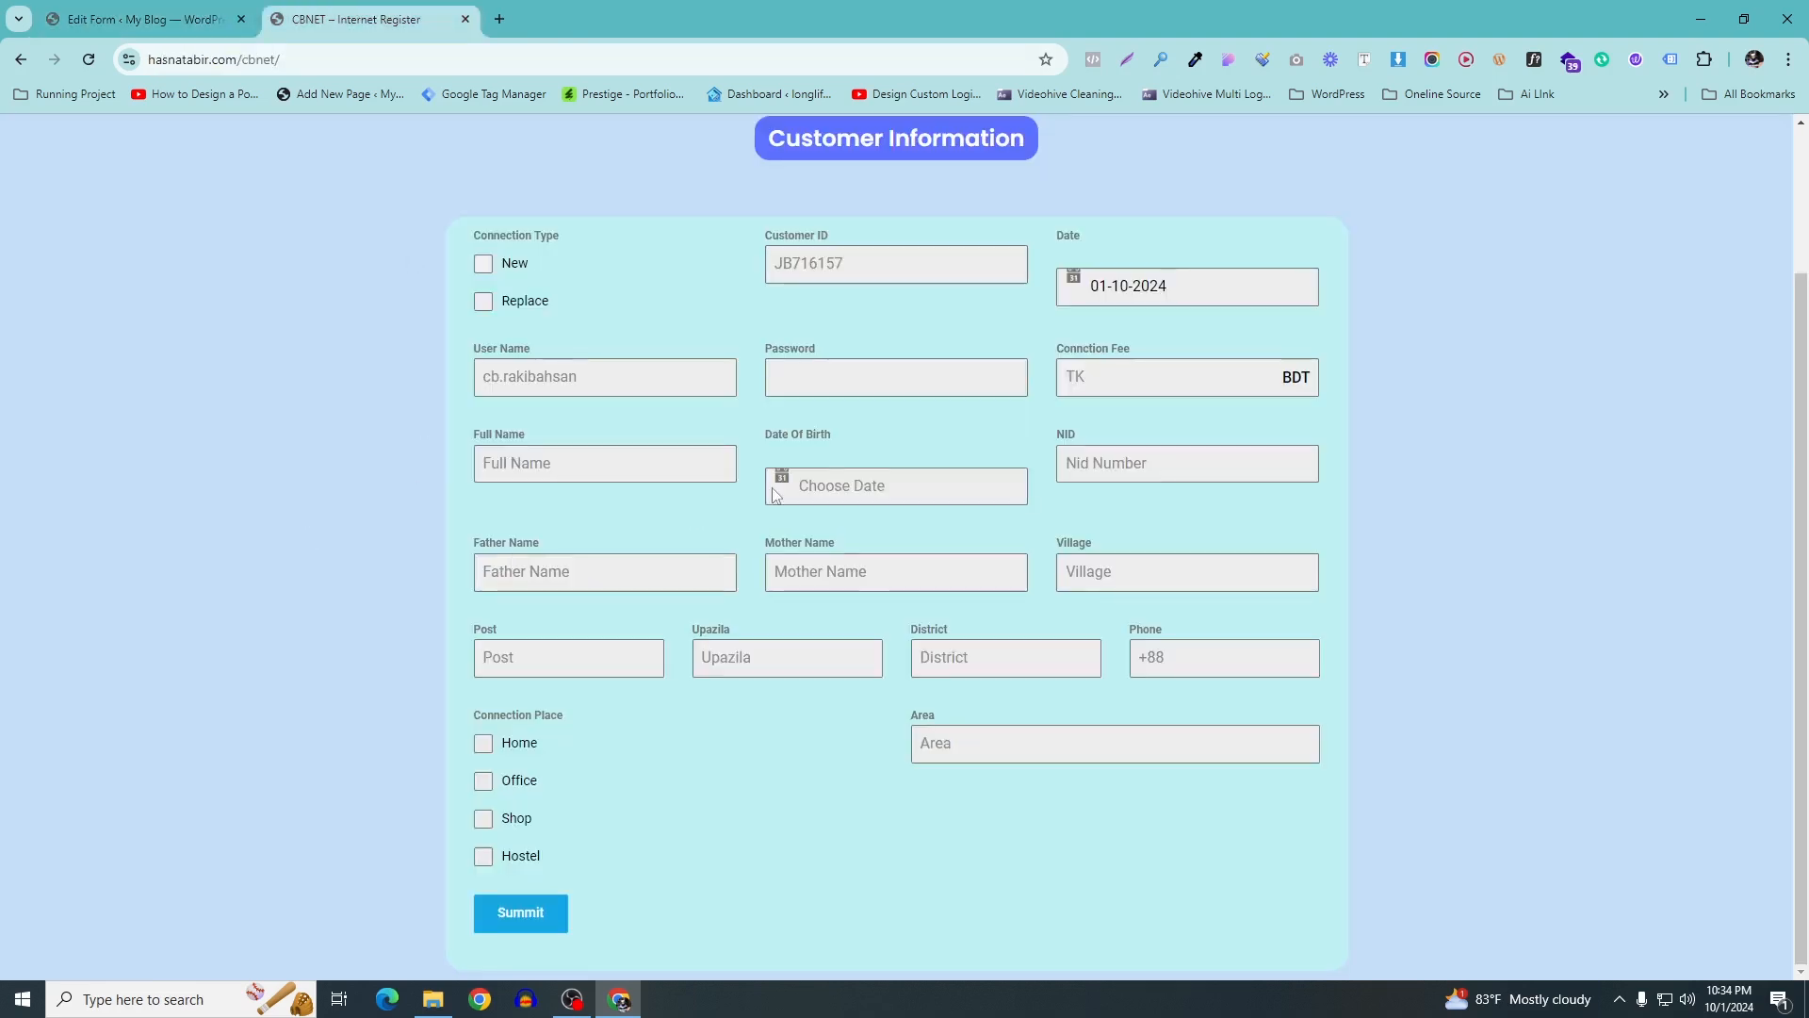
drag(848, 548, 768, 554)
click(768, 554)
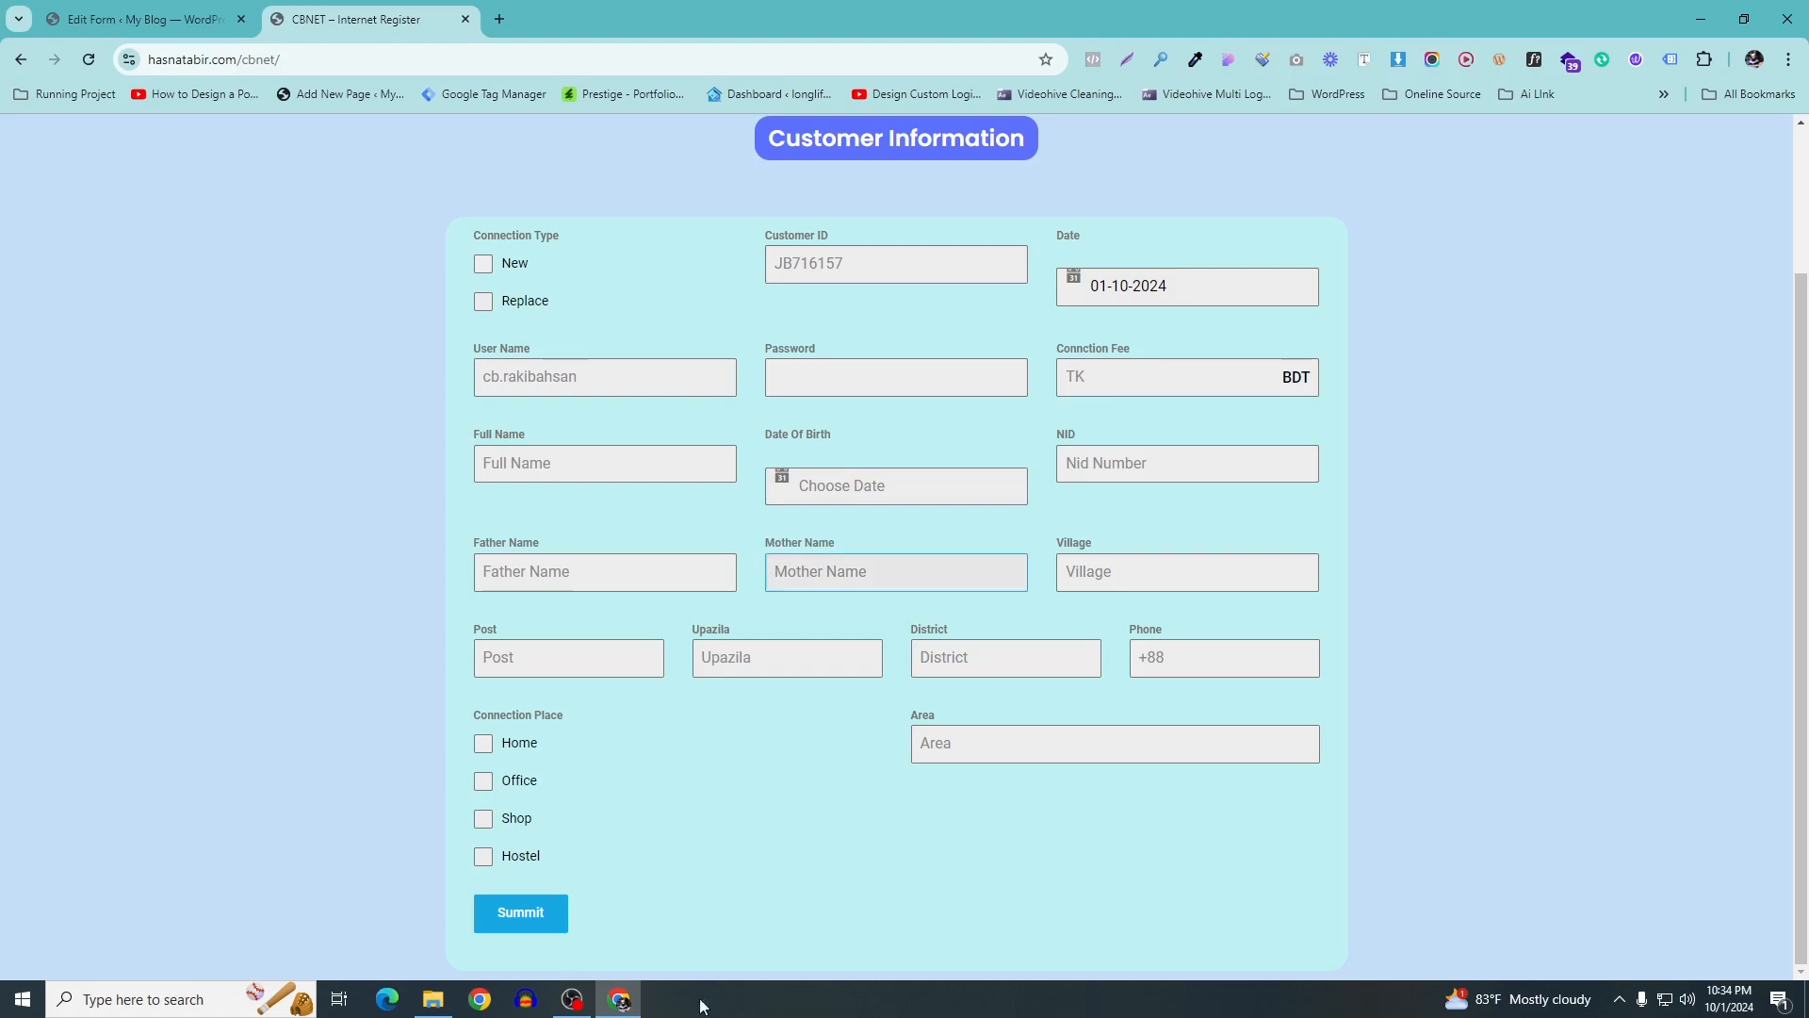
click(200, 19)
drag(847, 492, 644, 503)
text(Father Name Mother Name)
drag(817, 497, 634, 496)
key(BackSpace)
drag(1210, 496, 999, 497)
text(Father Name Mother Name)
key(BackSpace)
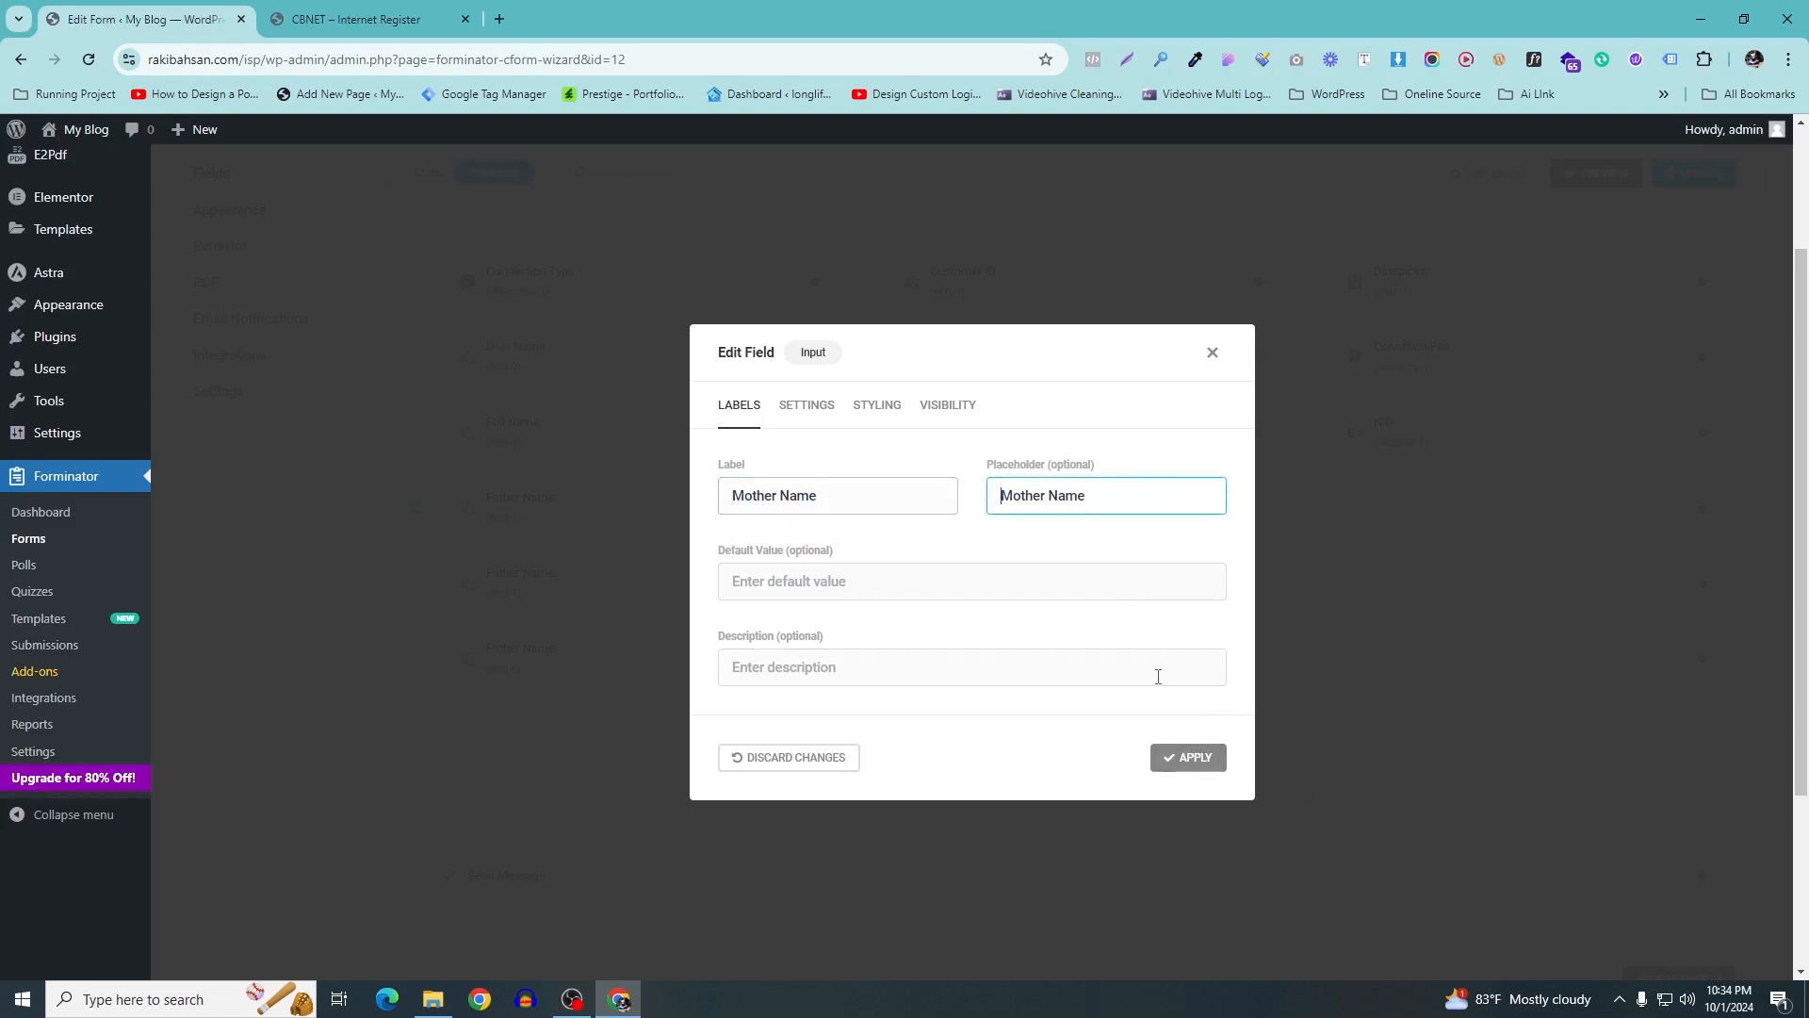
click(1190, 757)
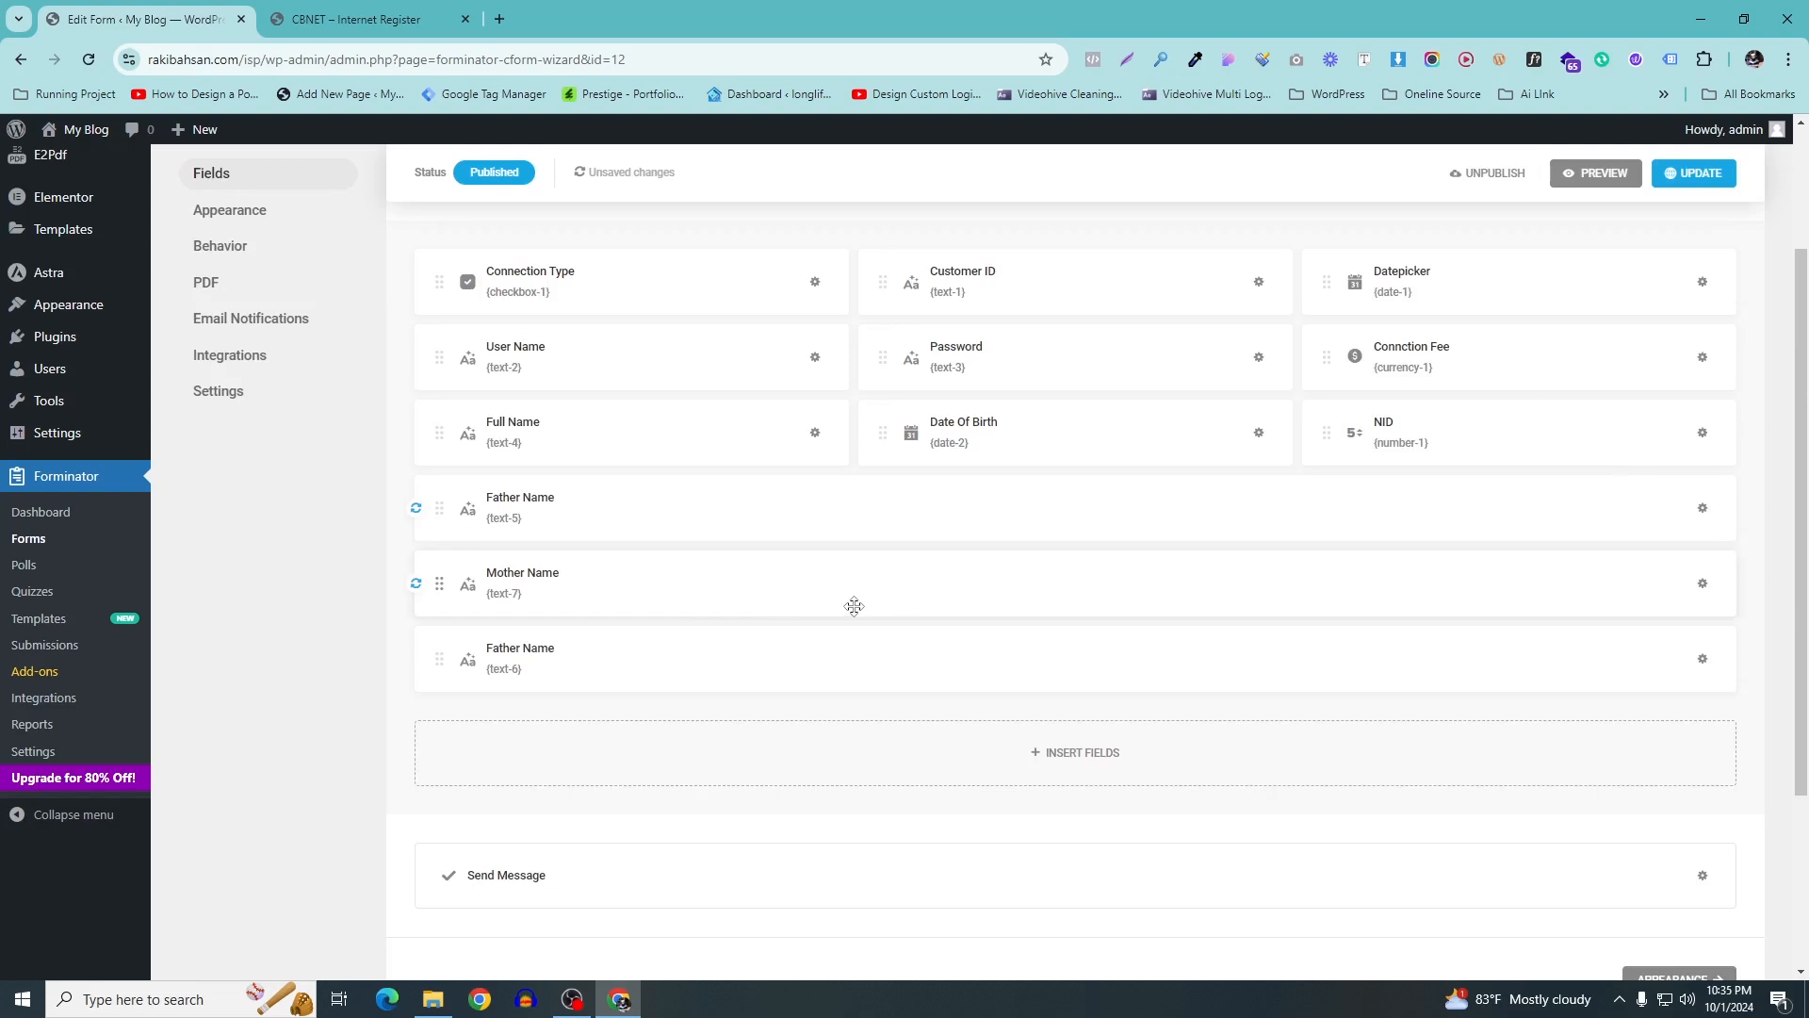
Rename the remaining duplicate's label and placeholder to Village and apply
click(1702, 659)
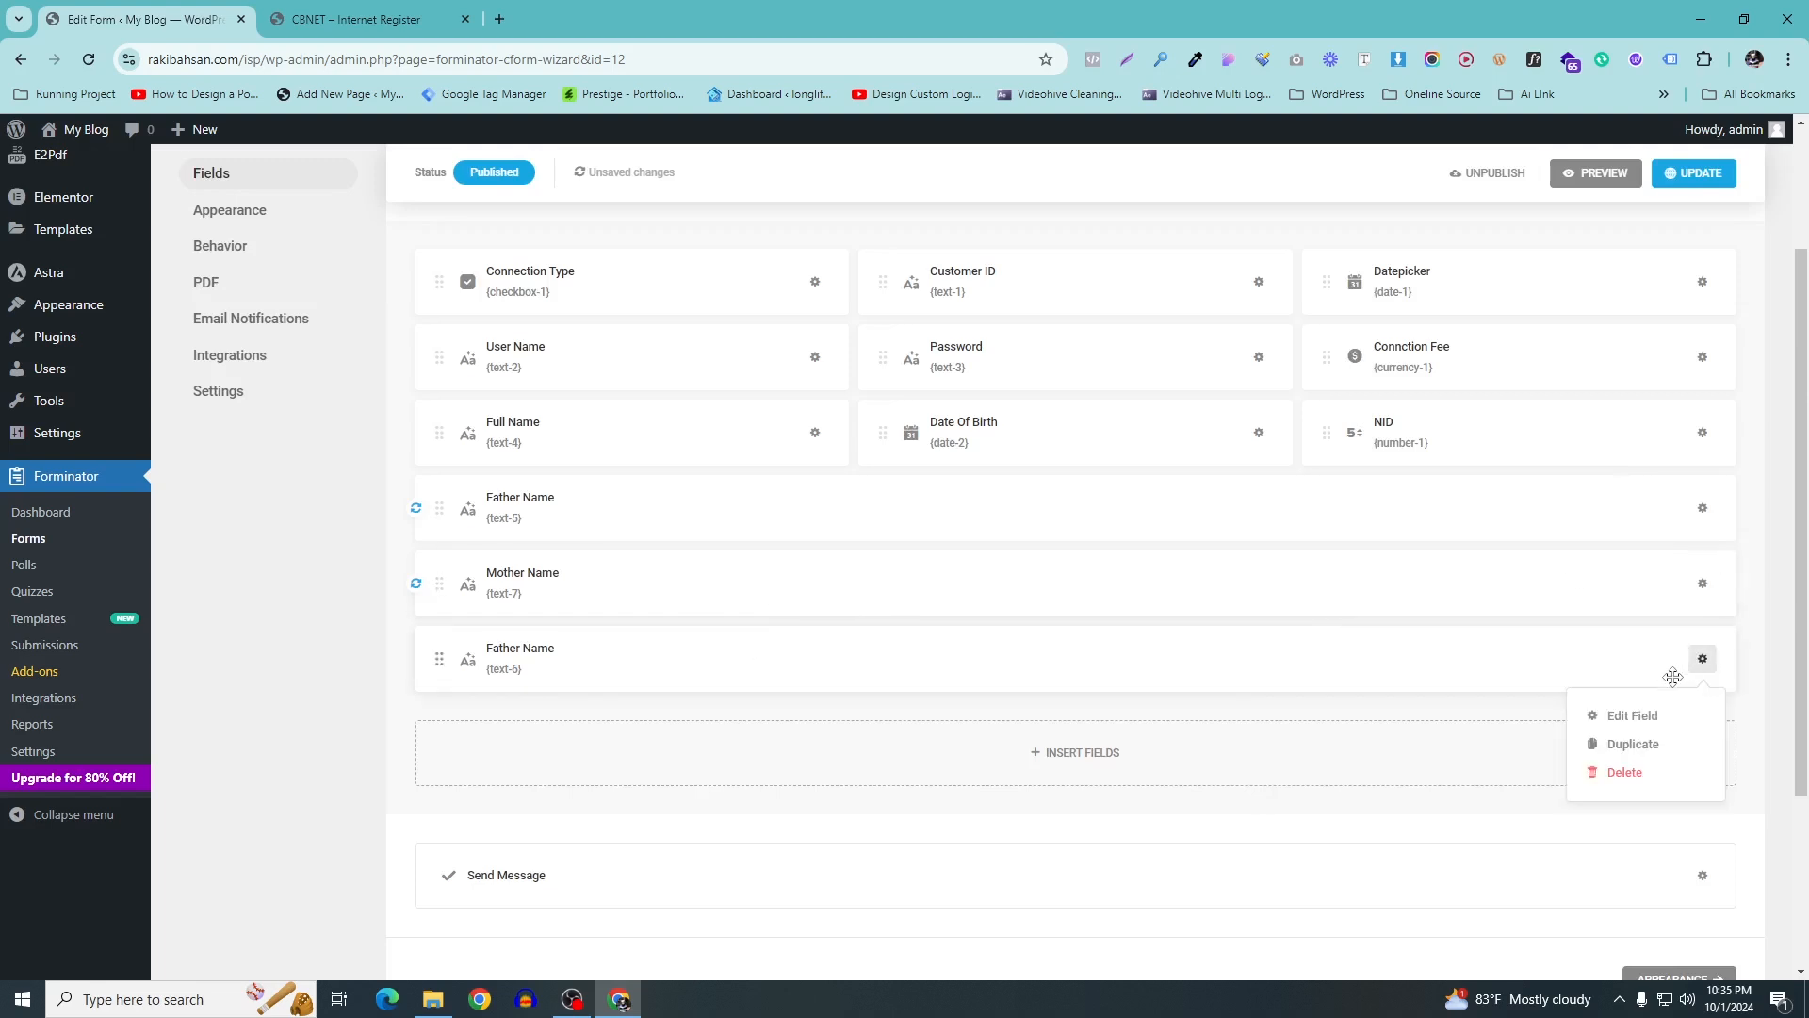
click(1636, 718)
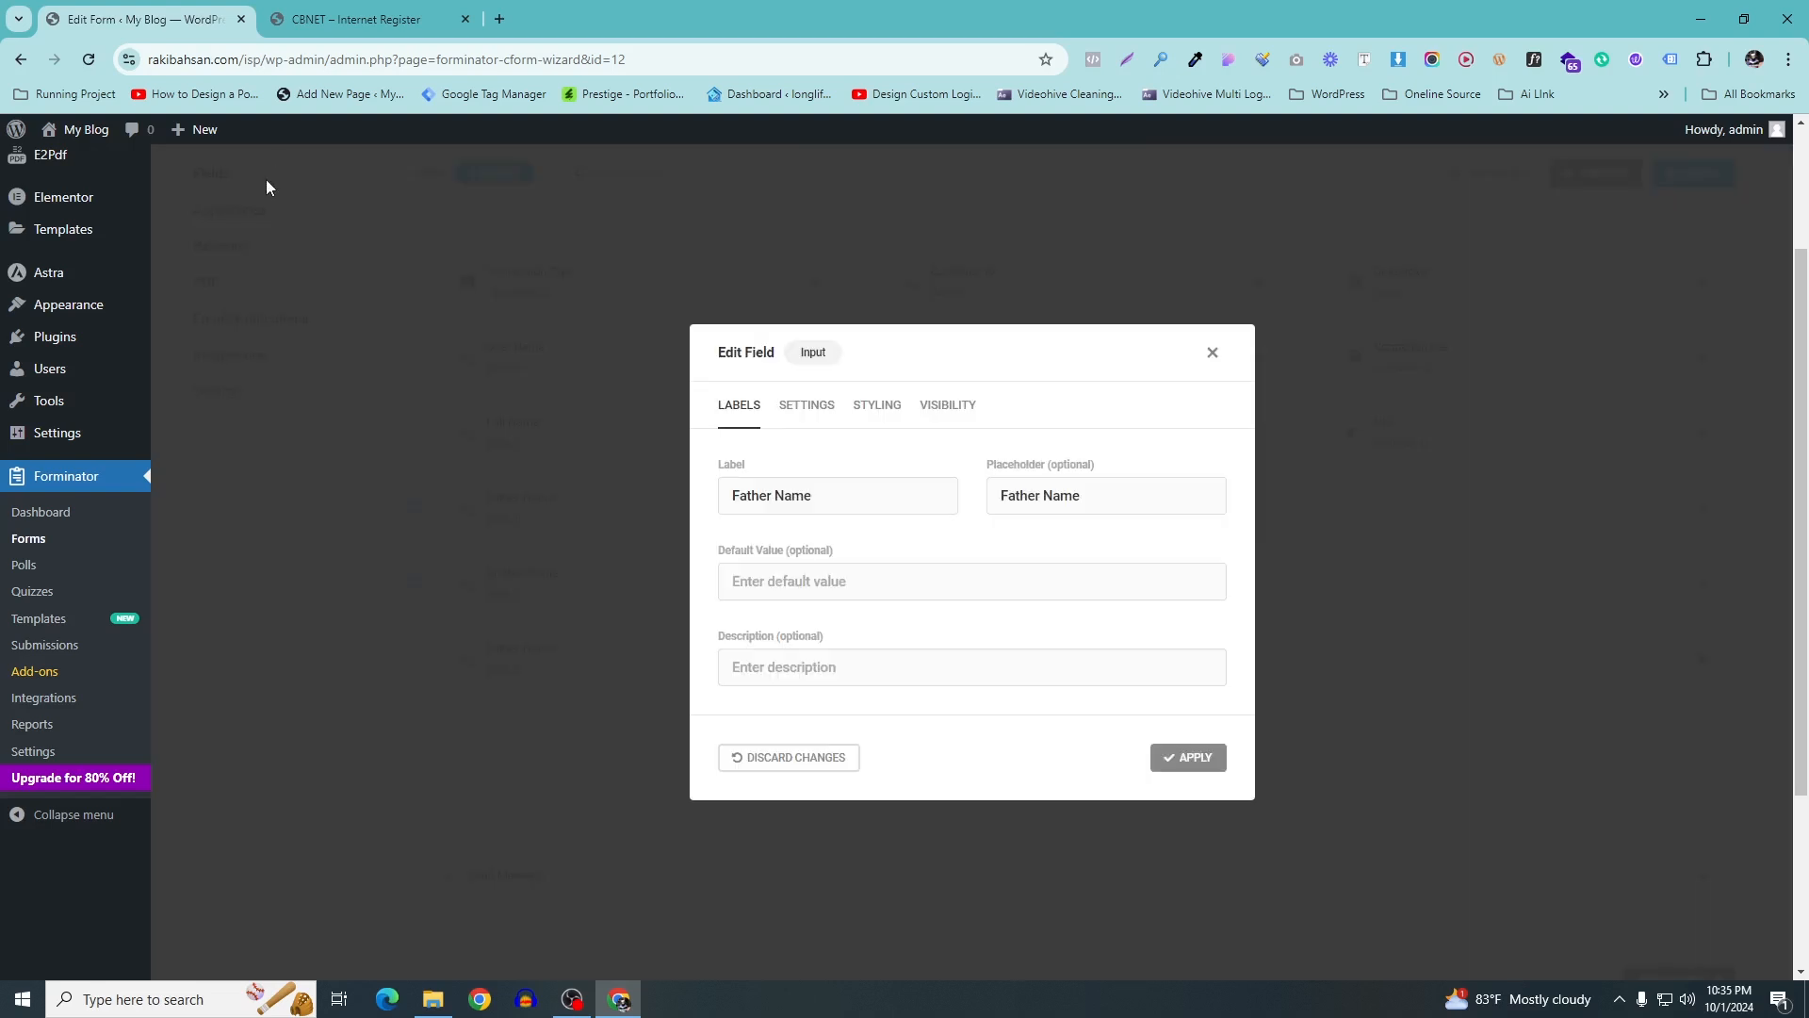
click(358, 19)
double_click(1101, 554)
key(ctrl+c)
key(ctrl+1)
triple_click(839, 502)
key(ctrl+v)
drag(1090, 488, 921, 485)
key(ctrl+v)
click(1129, 823)
click(1187, 757)
Place Mother Name and Village beside Father Name in one row and update the form
drag(462, 581, 1739, 524)
drag(419, 571, 1654, 500)
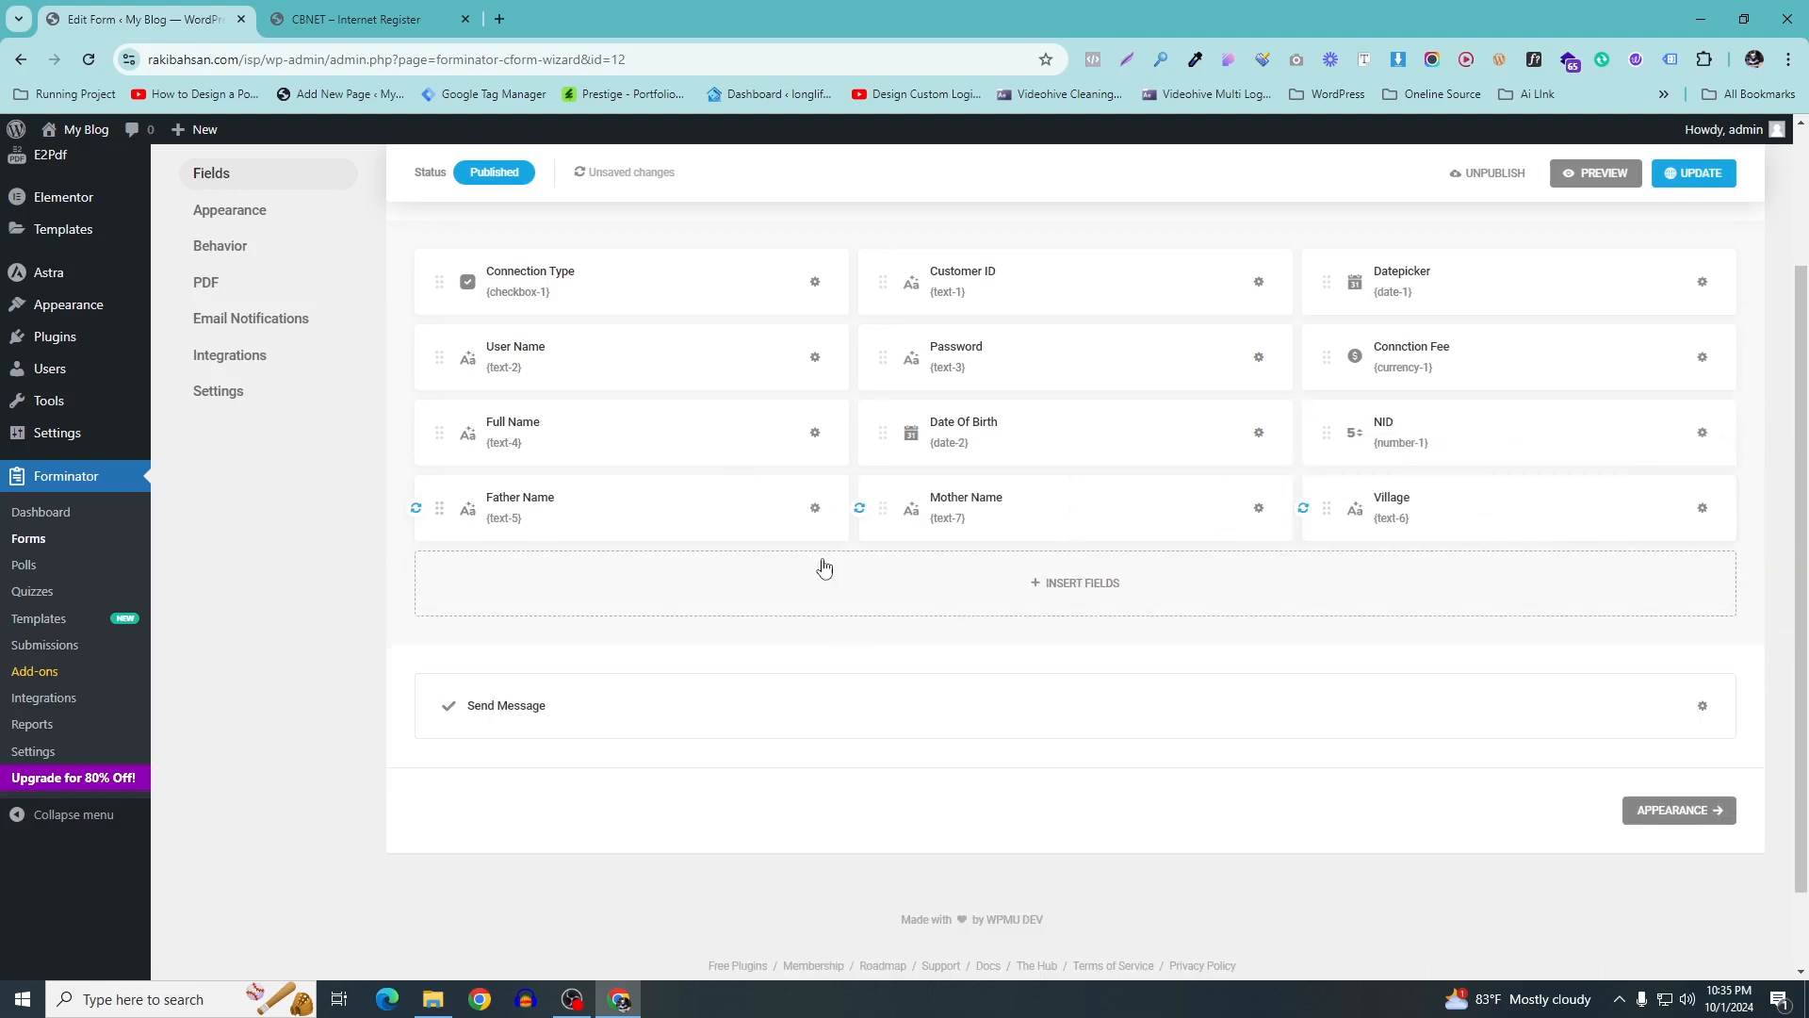
scroll(1539, 267, up, 1)
click(1695, 267)
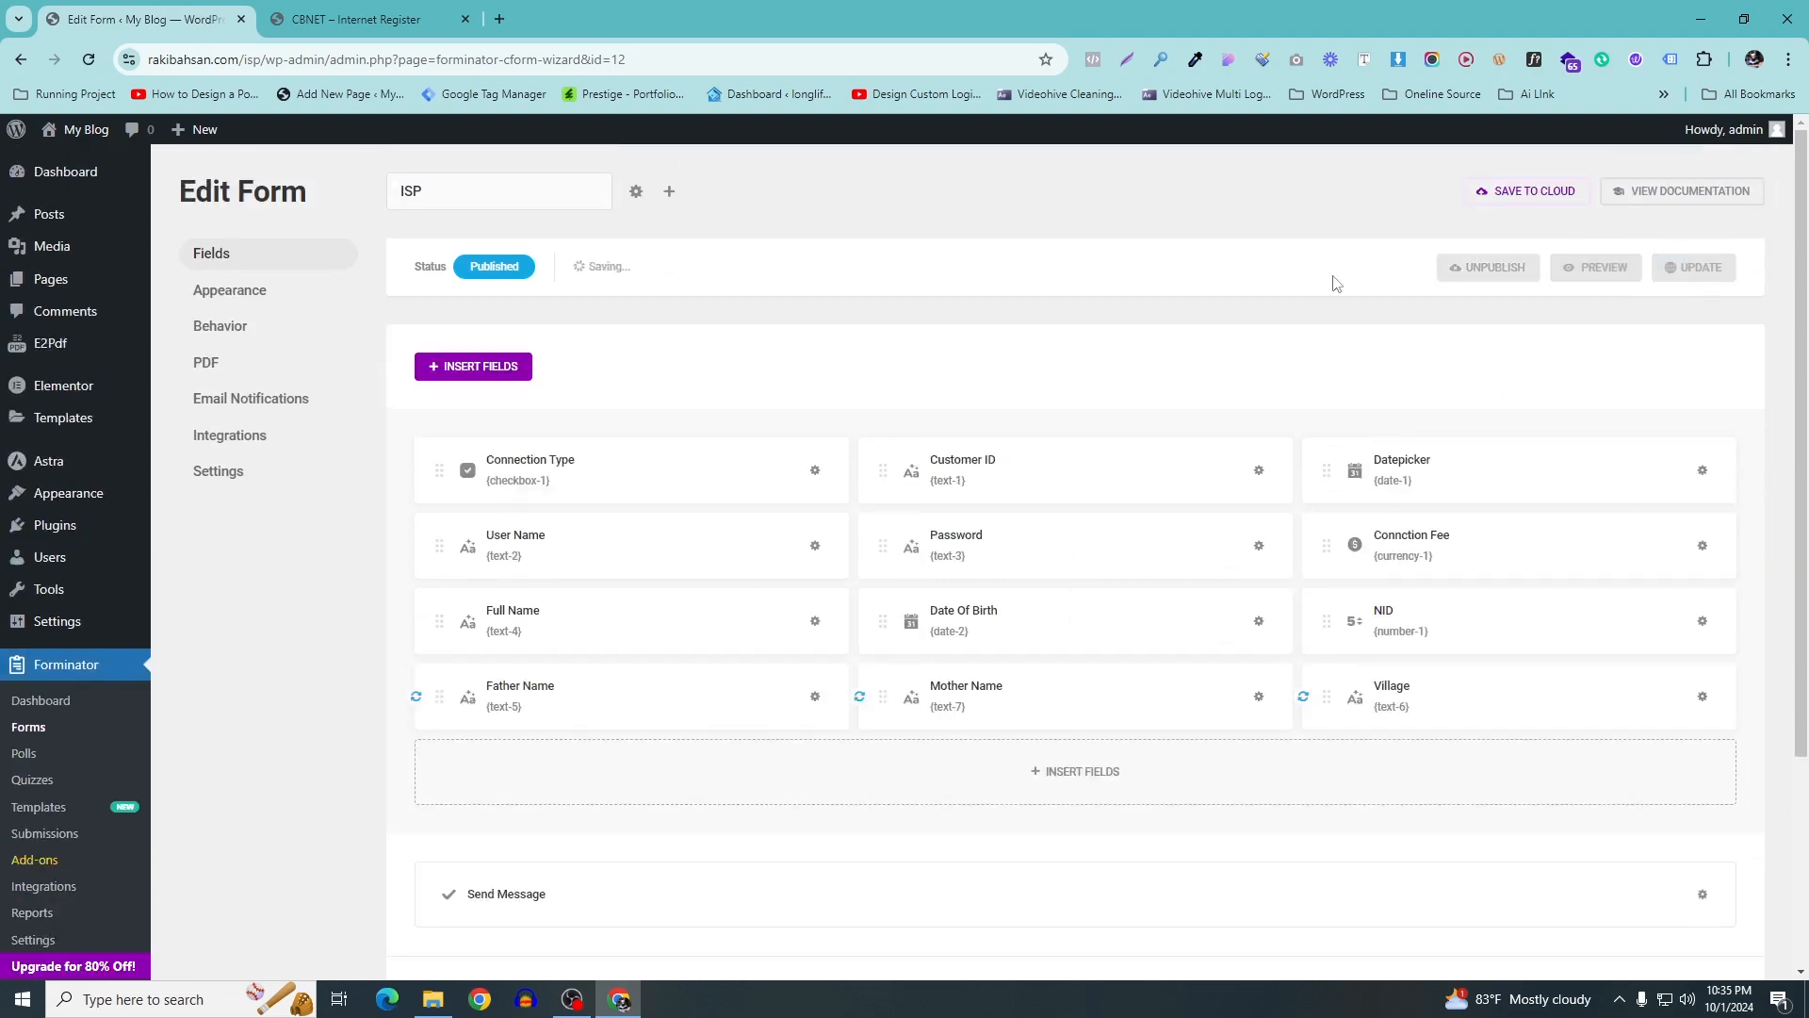
Copy the Post label from the live customer form and insert a new text Input field
click(348, 11)
click(388, 526)
drag(1001, 640, 369, 652)
click(141, 19)
scroll(1036, 566, down, 2)
click(1075, 585)
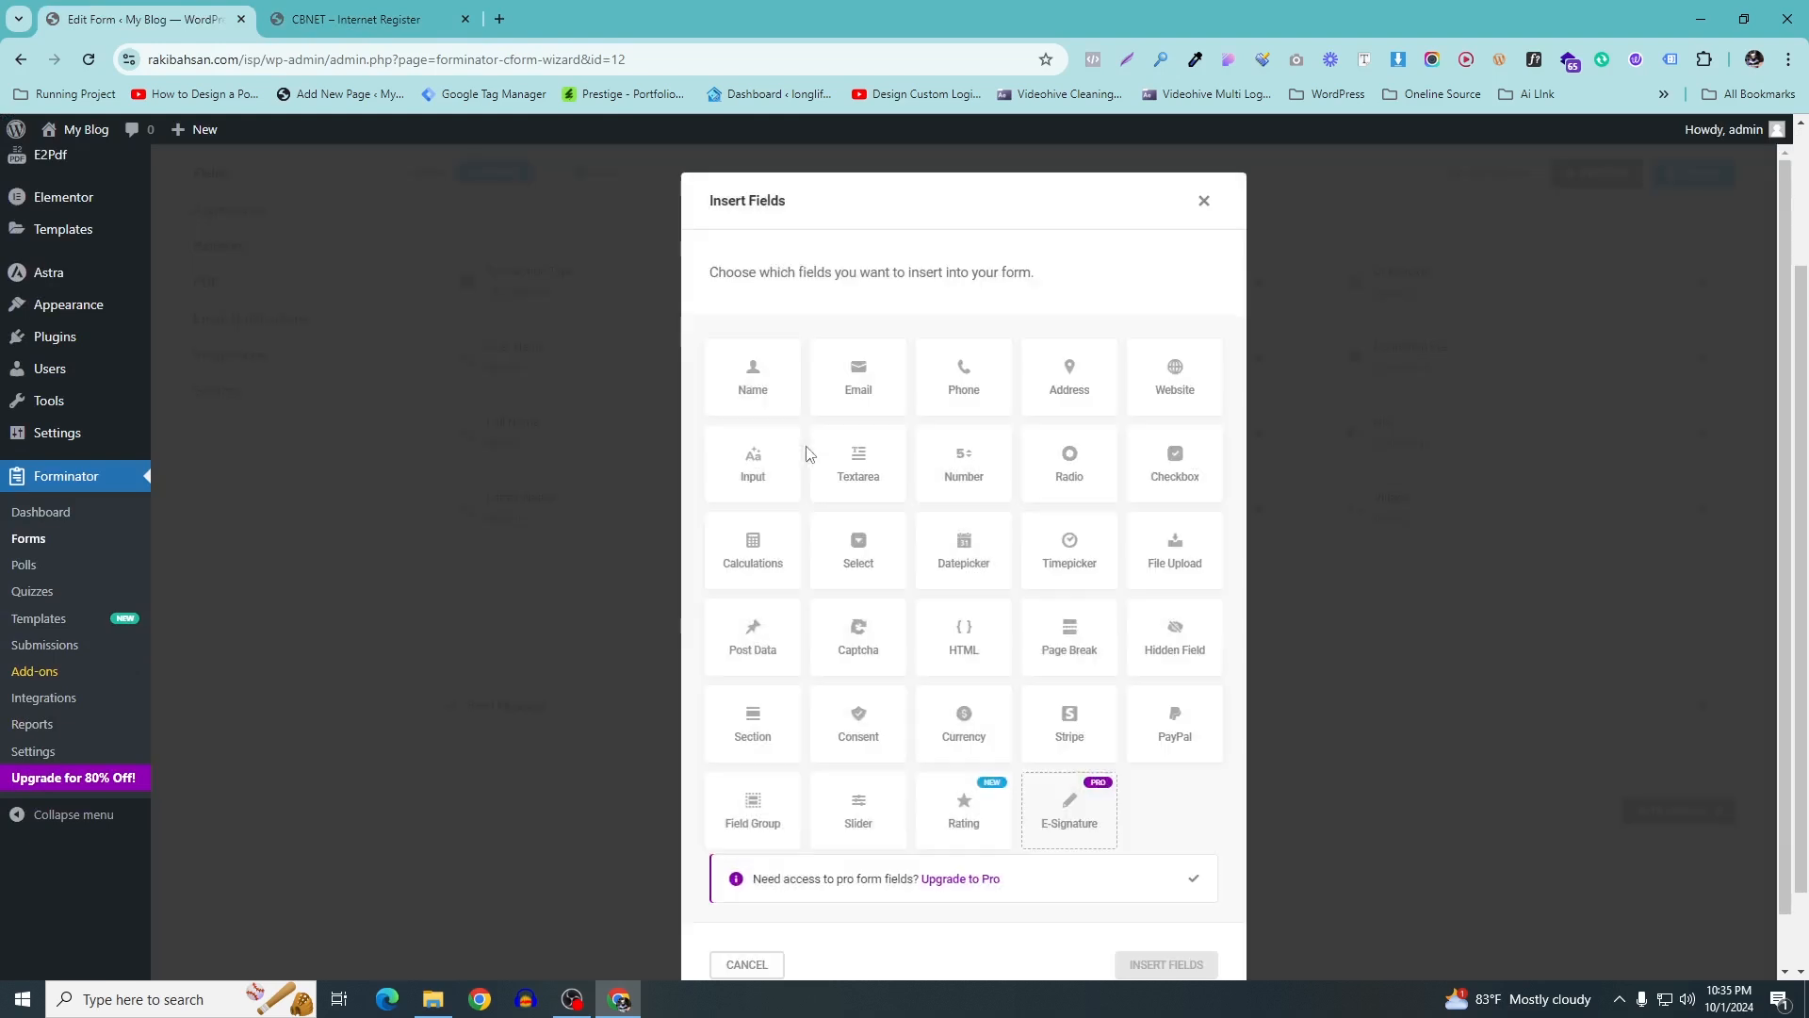
click(764, 484)
scroll(1131, 848, down, 1)
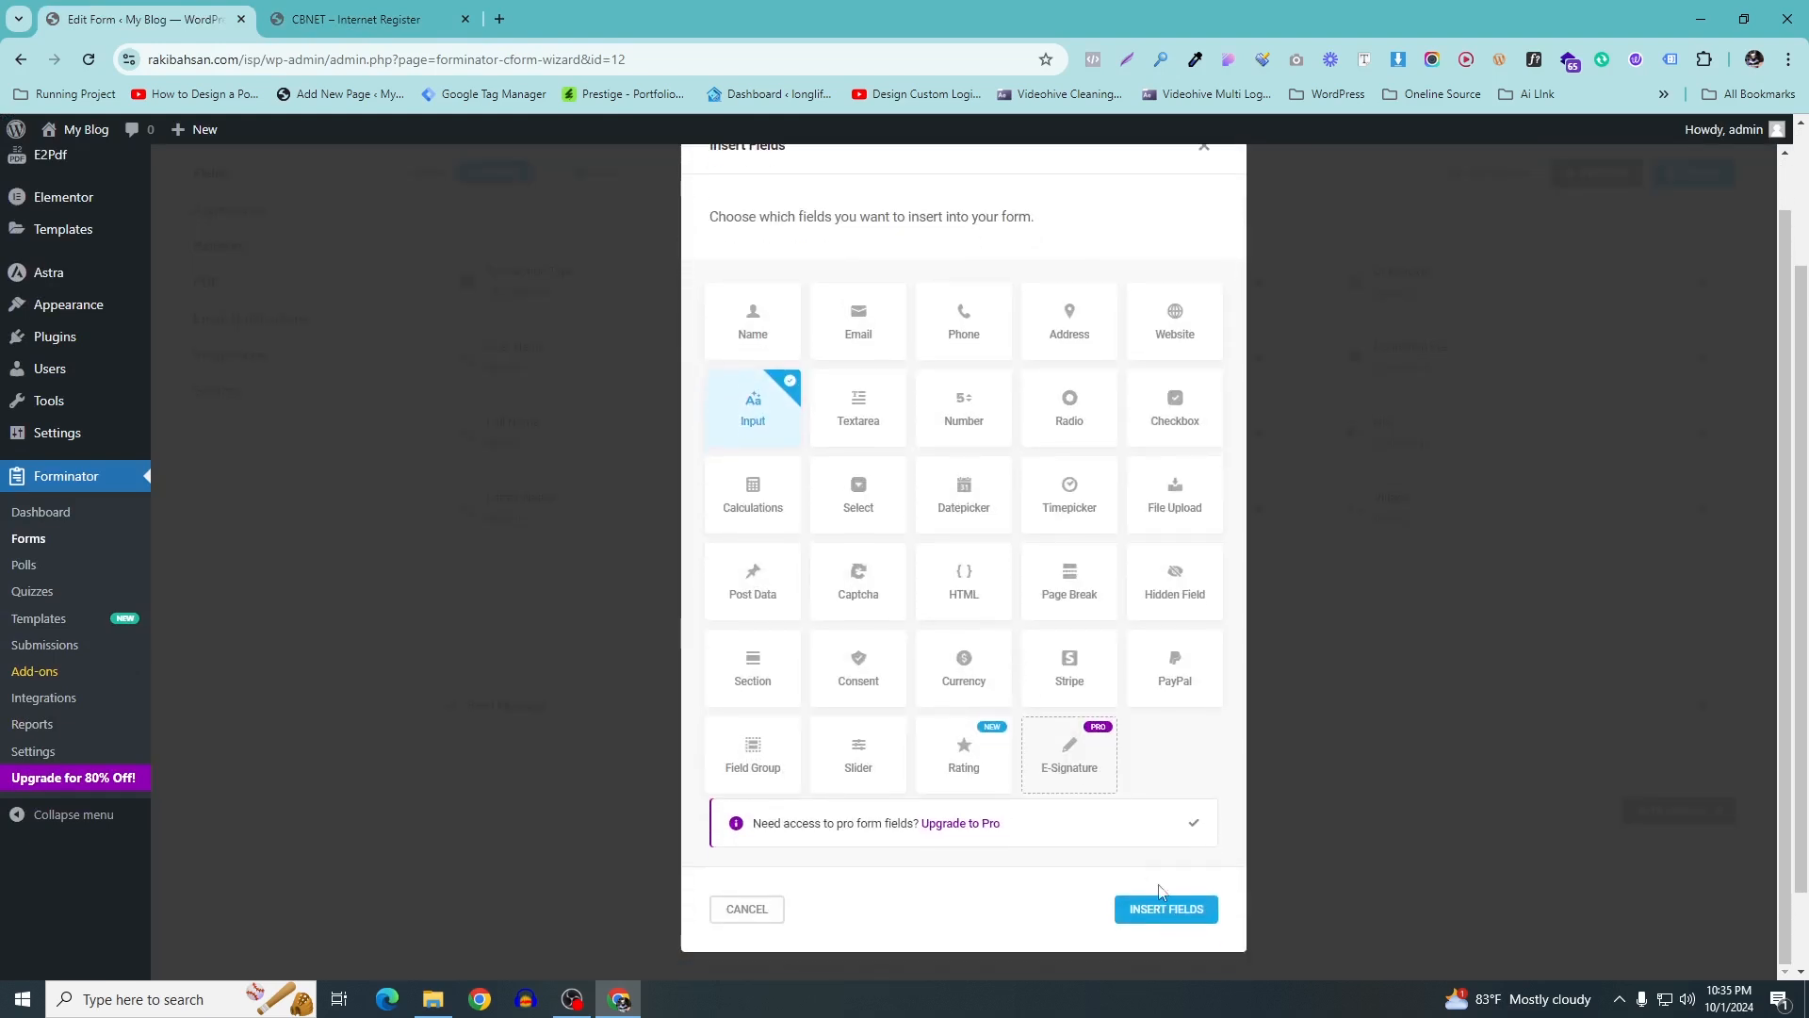
click(1164, 906)
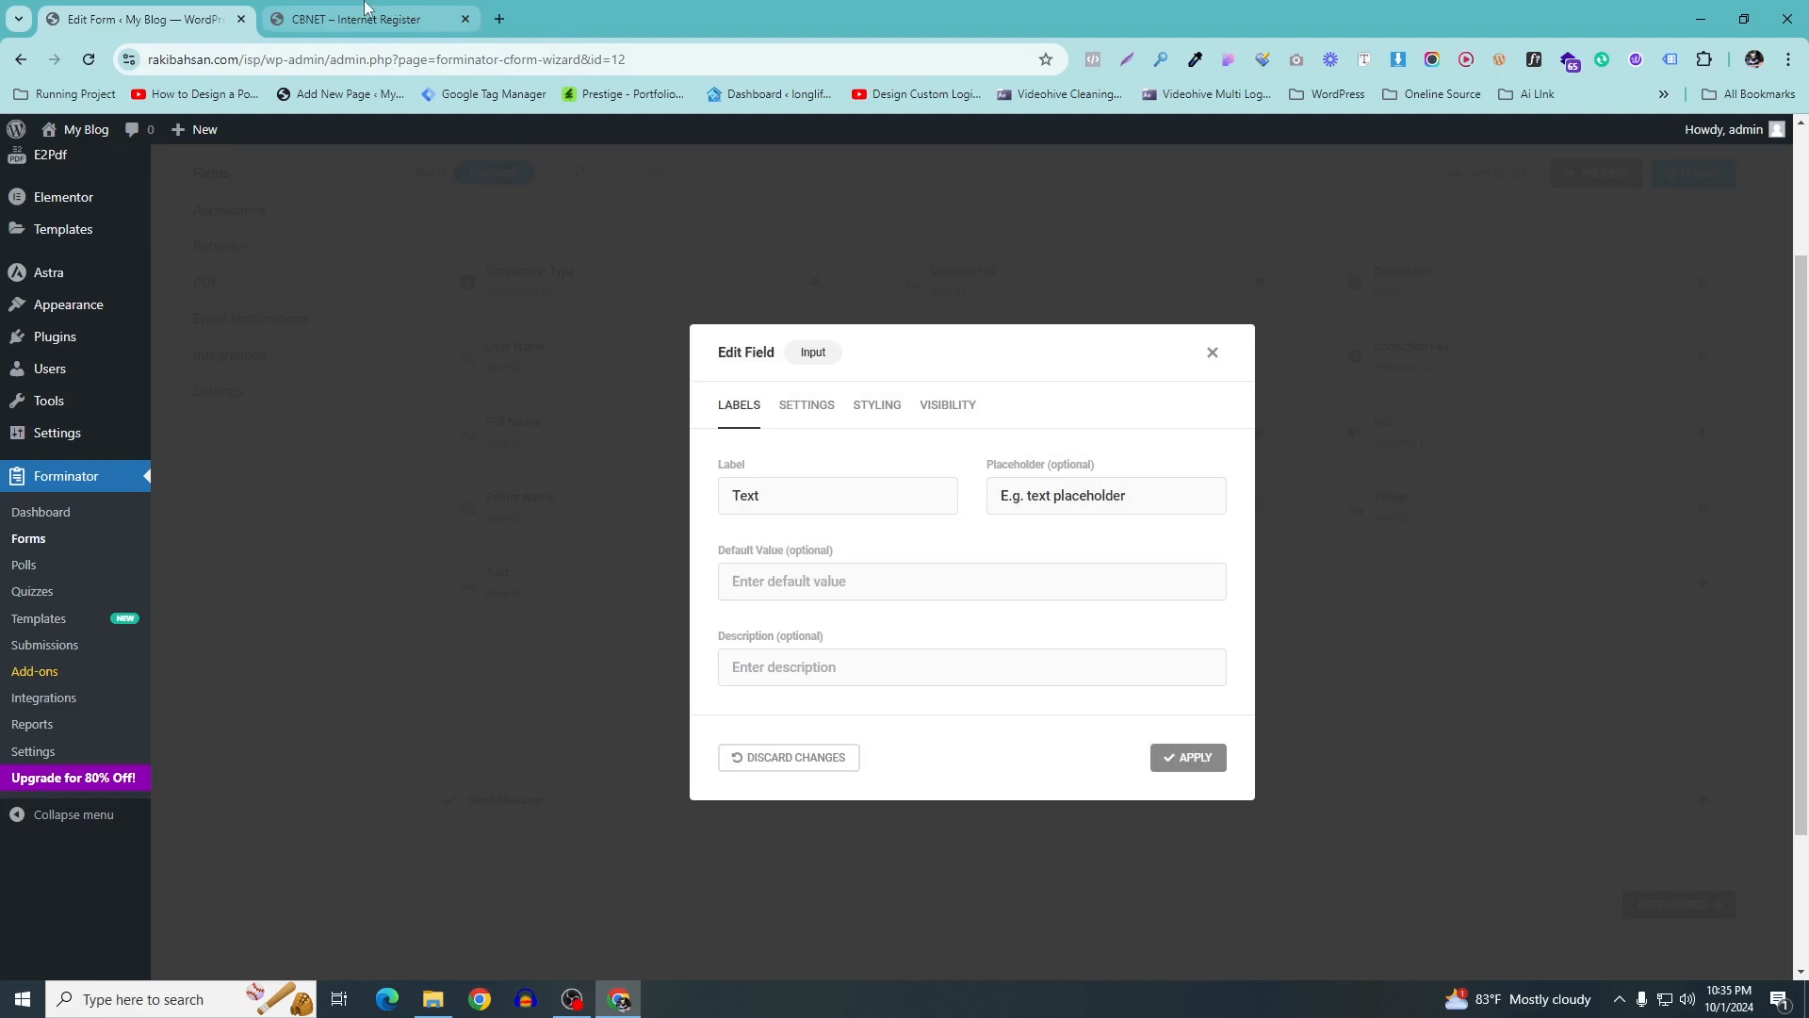
Set the new field's label and placeholder to Post and apply
click(363, 19)
click(388, 587)
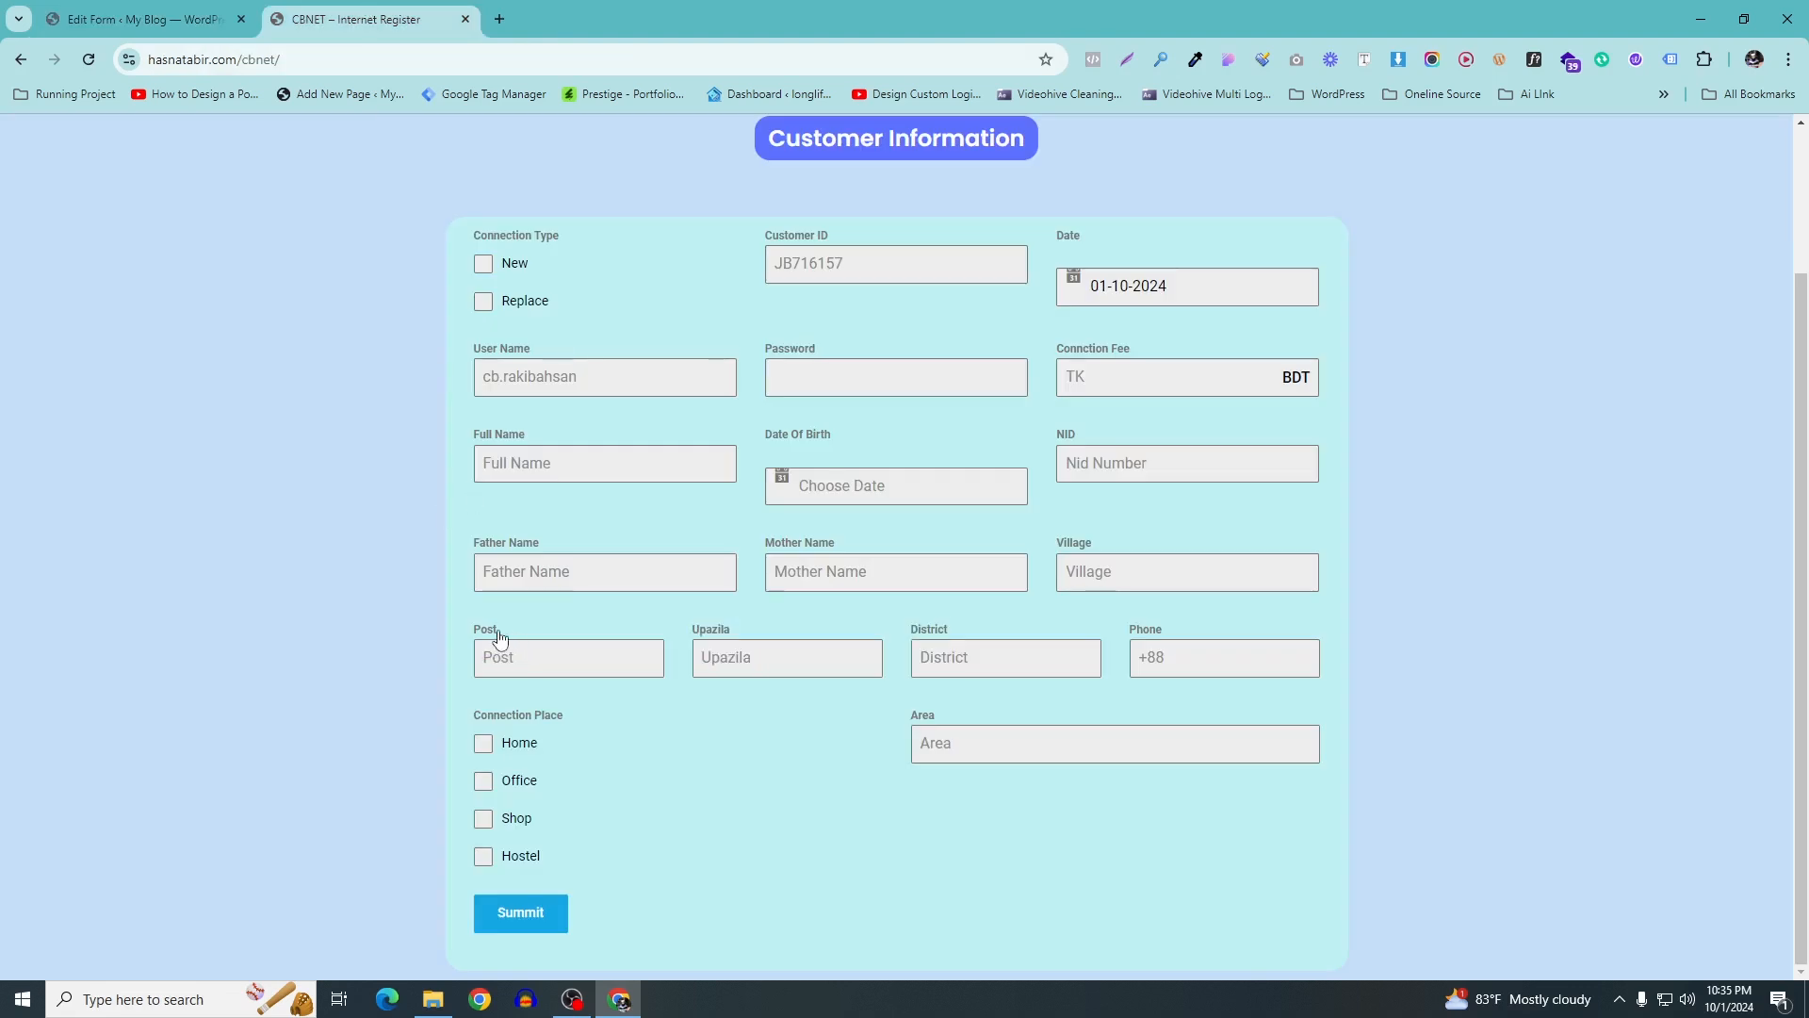
click(141, 19)
text(Post)
click(955, 594)
click(1082, 494)
text(Post)
click(1171, 754)
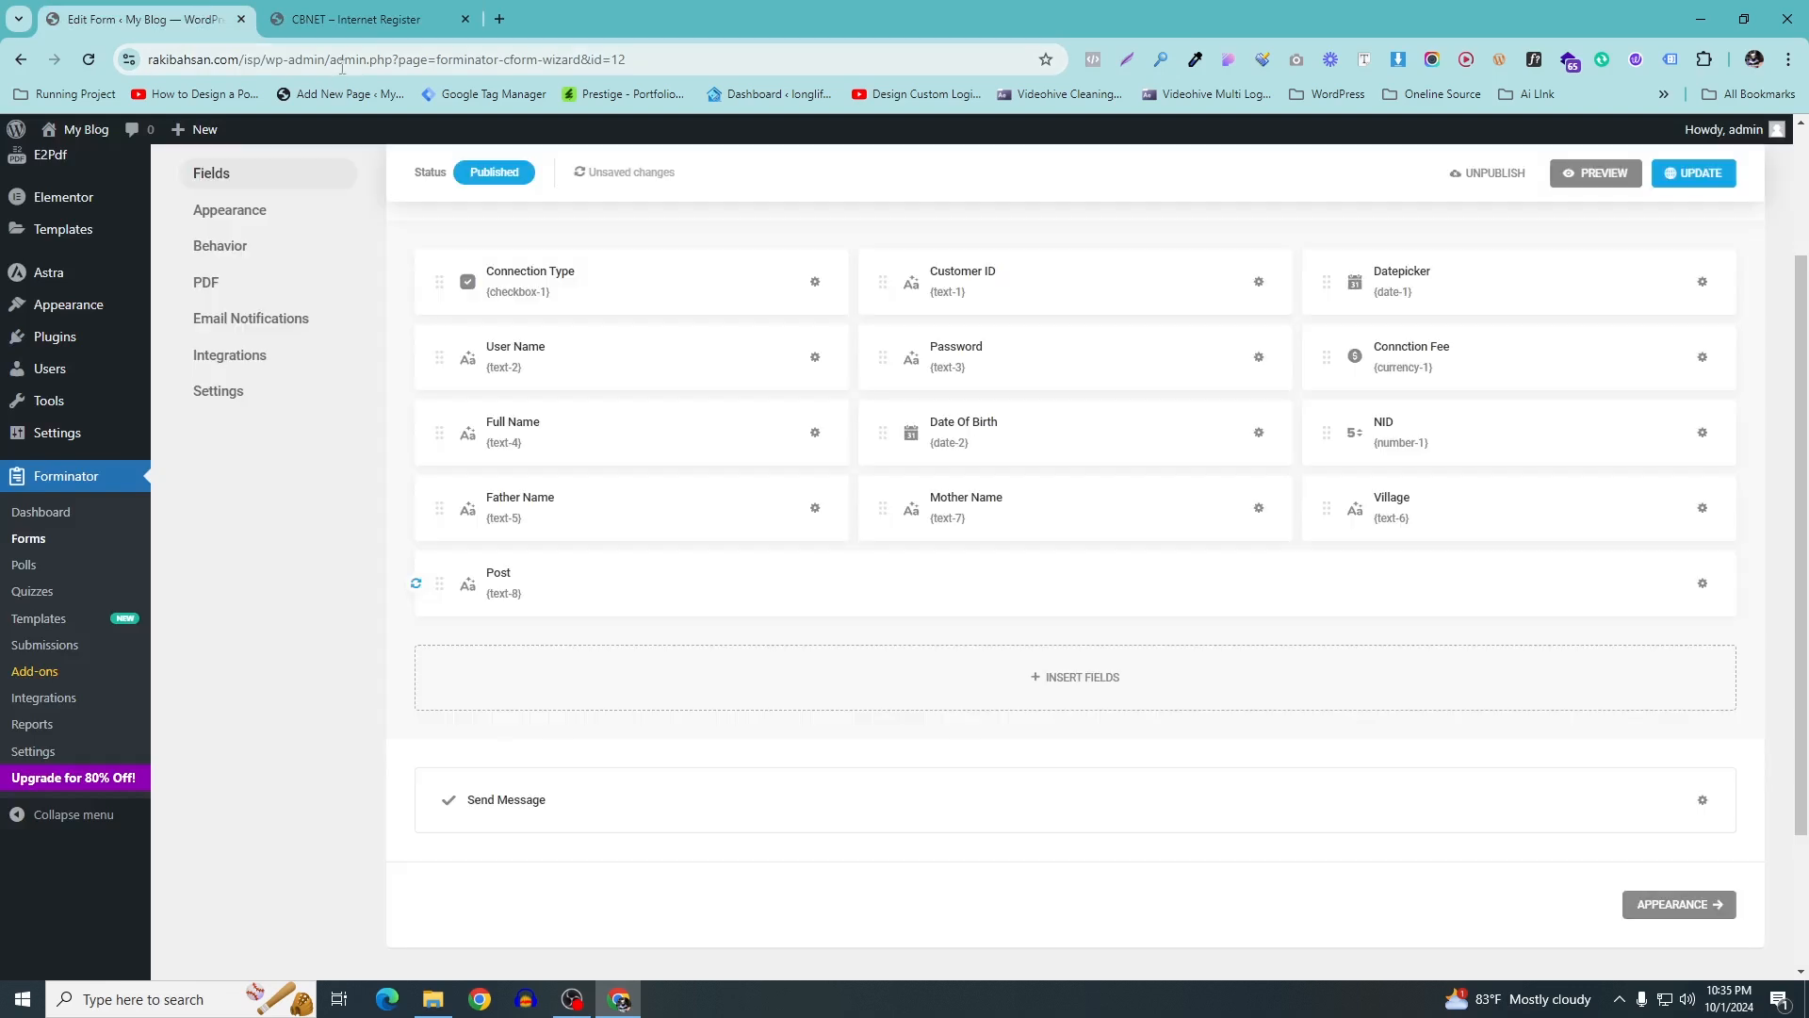
Copy the Upazila label from the live form and insert another text Input field
click(412, 8)
drag(747, 633, 696, 635)
key(ctrl+c)
click(199, 29)
scroll(845, 544, down, 1)
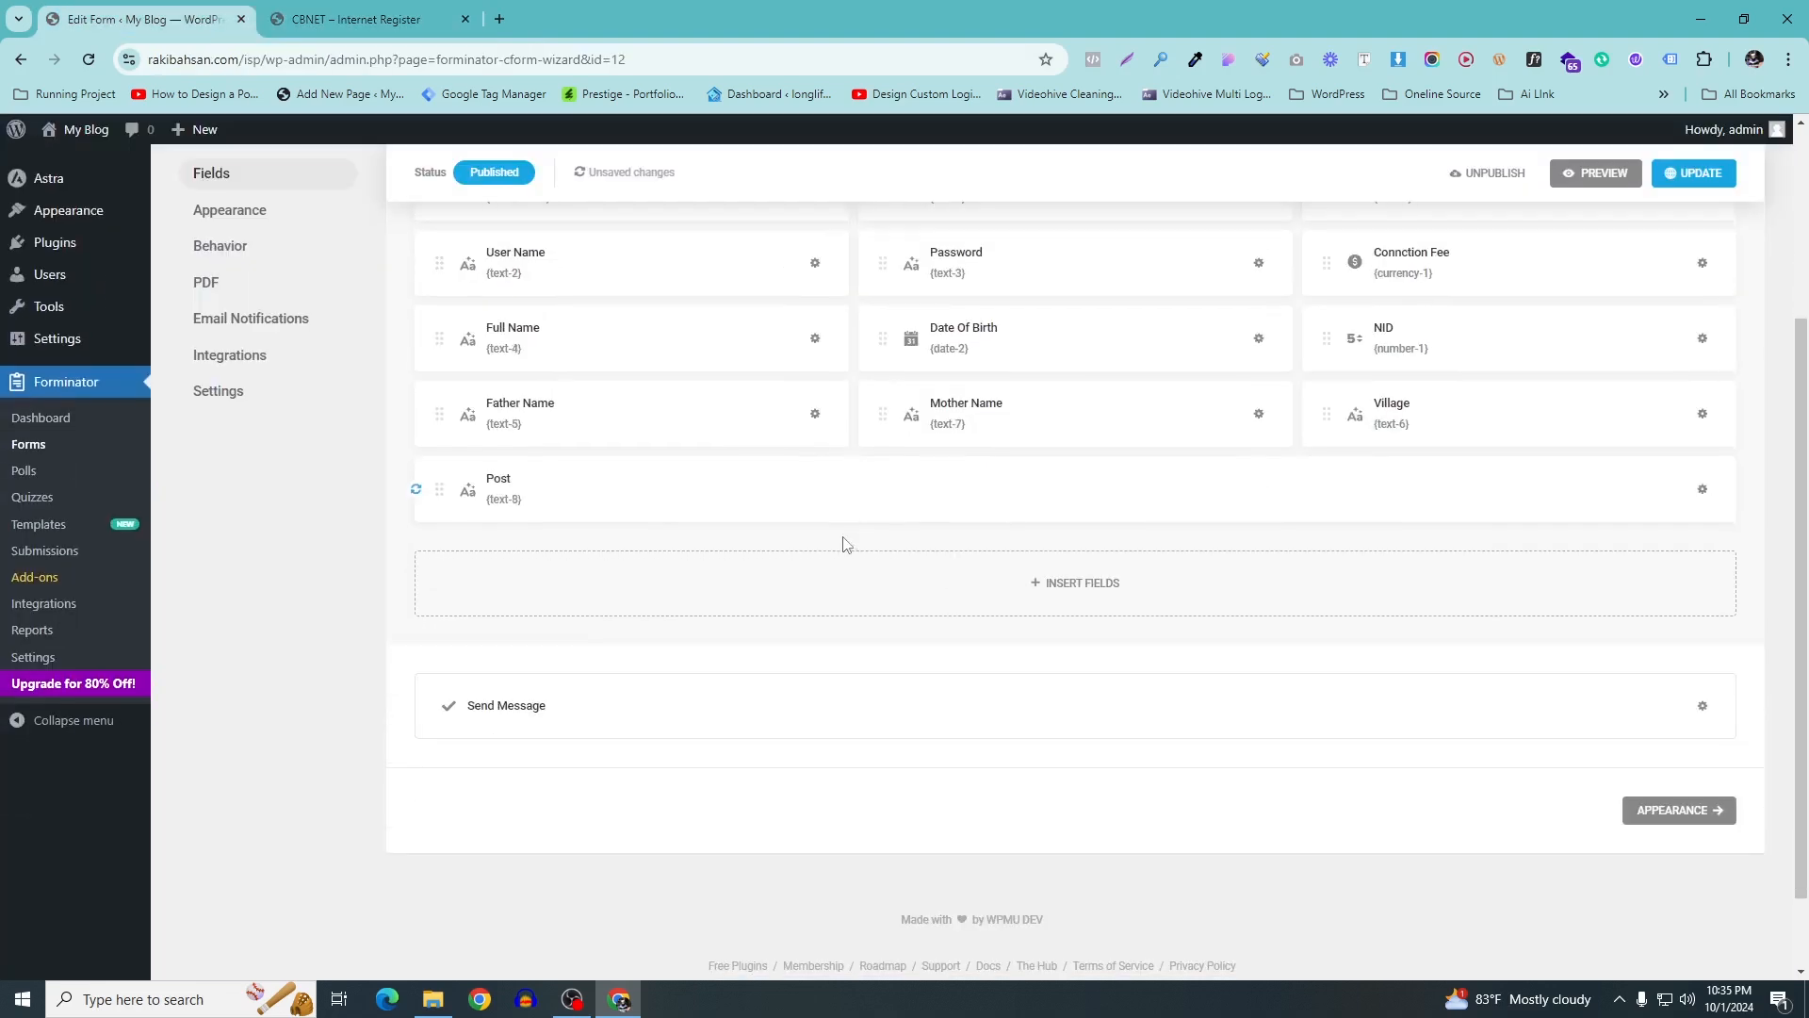
click(1060, 595)
click(767, 456)
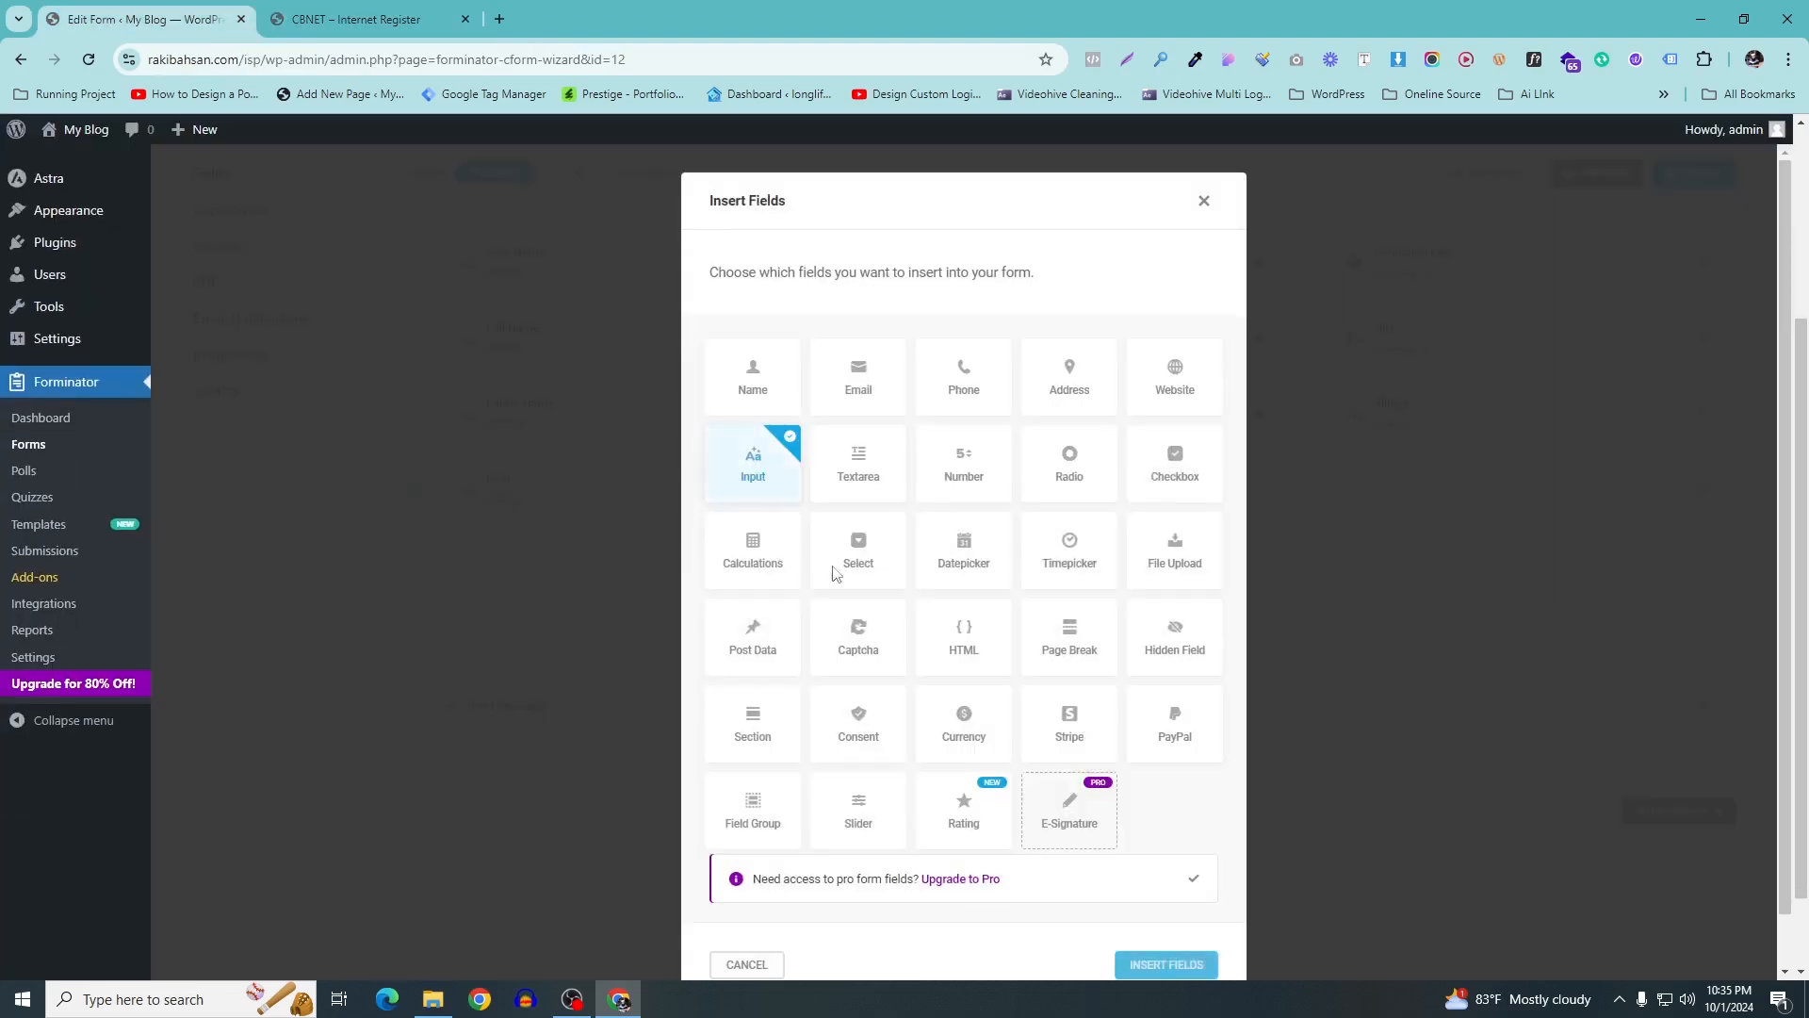
scroll(1169, 908, down, 1)
click(1168, 908)
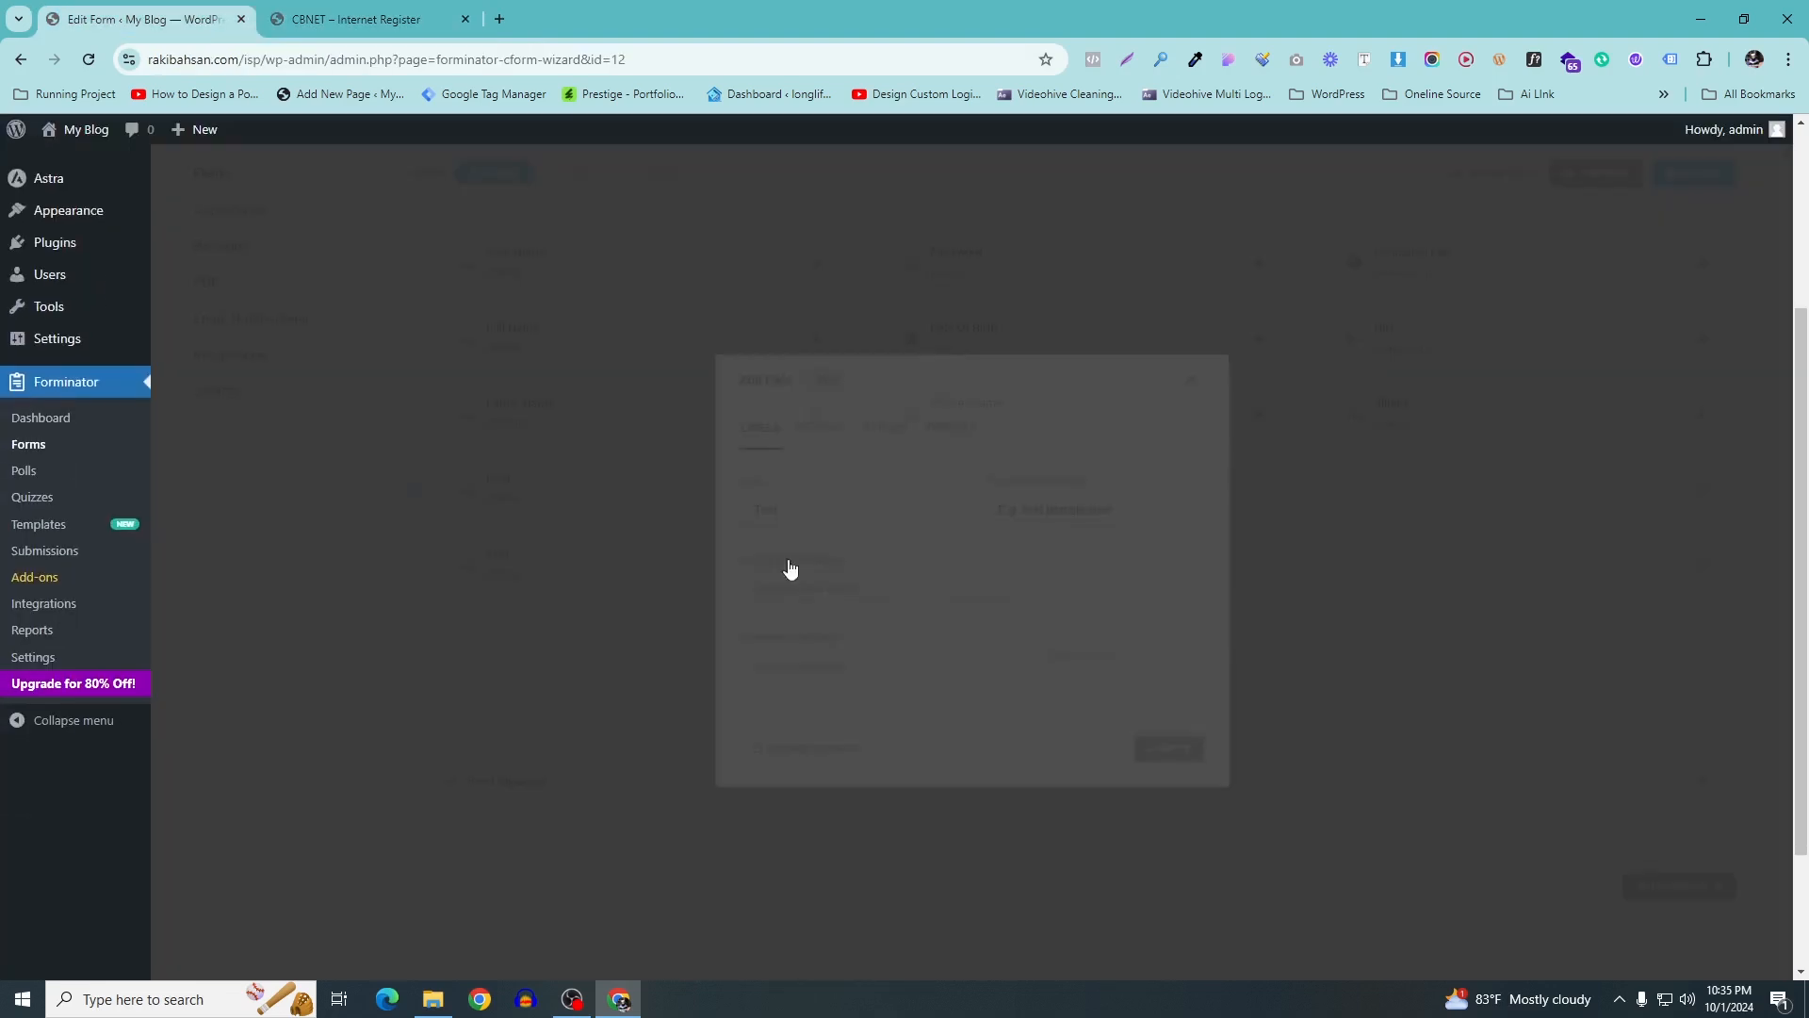
Set the second field's label and placeholder to Upazila and apply
drag(854, 508, 607, 480)
text(Post)
click(1134, 493)
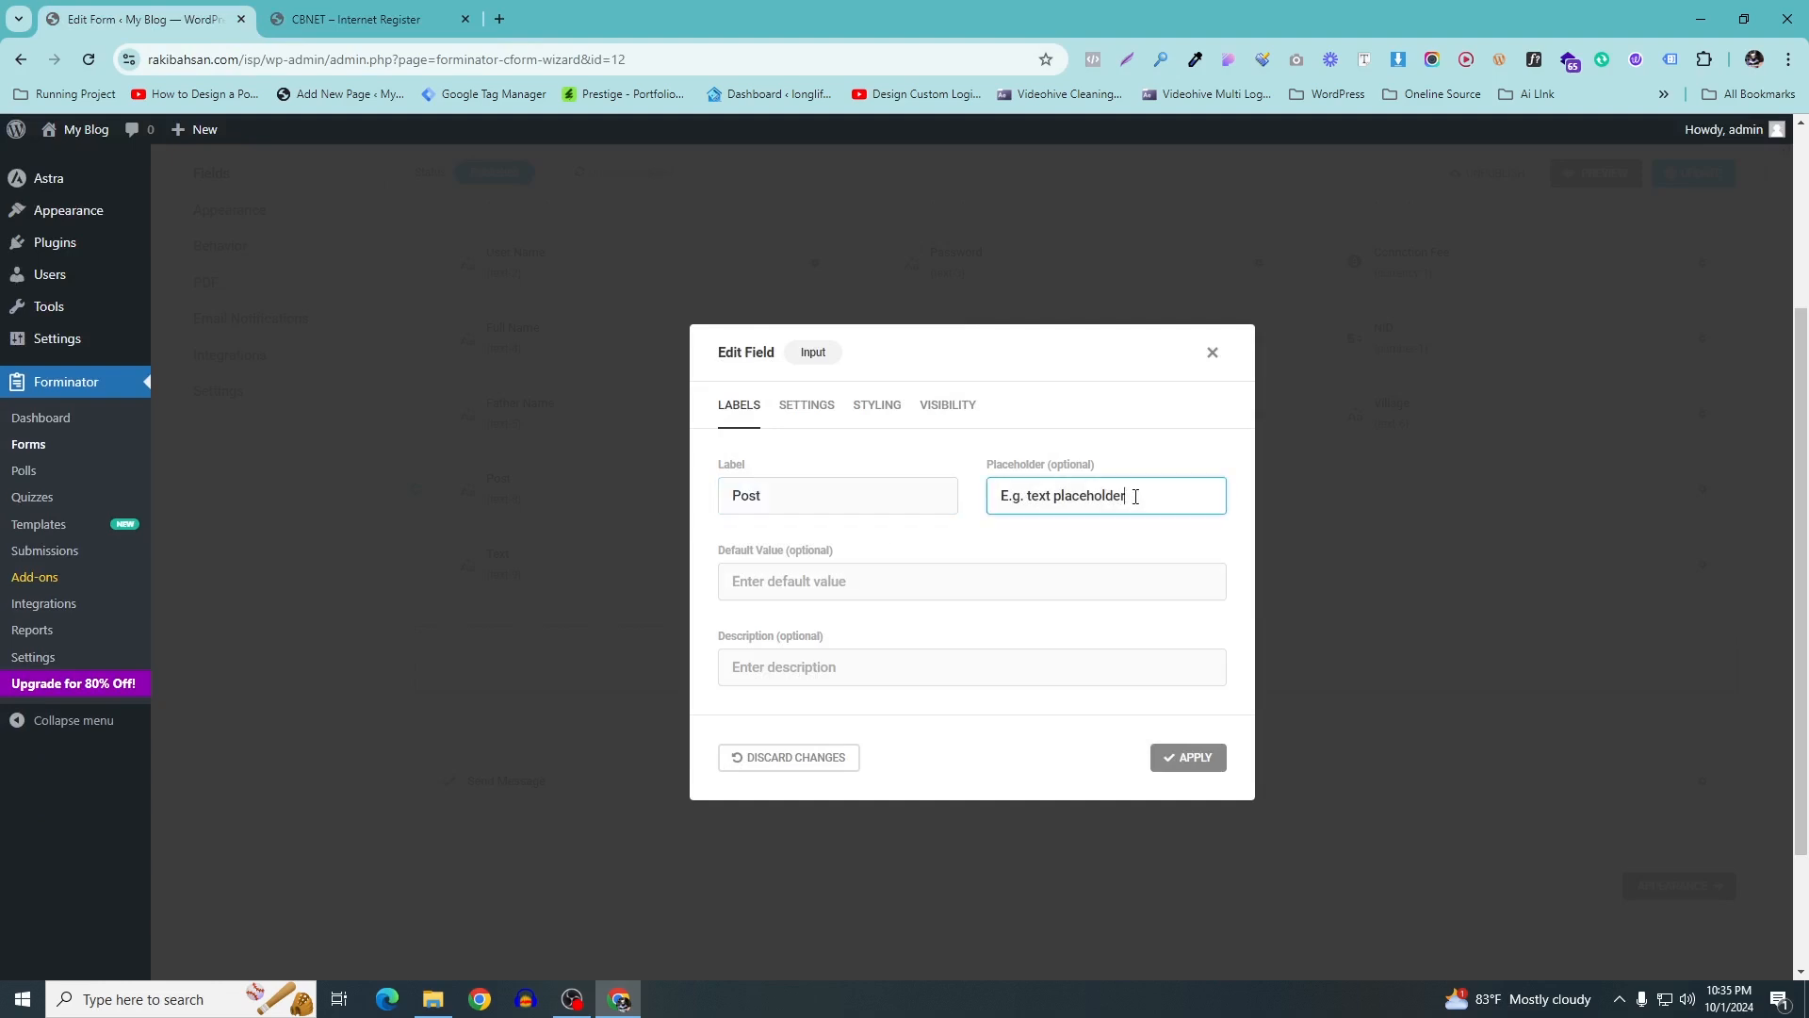
drag(1134, 493, 992, 489)
click(358, 19)
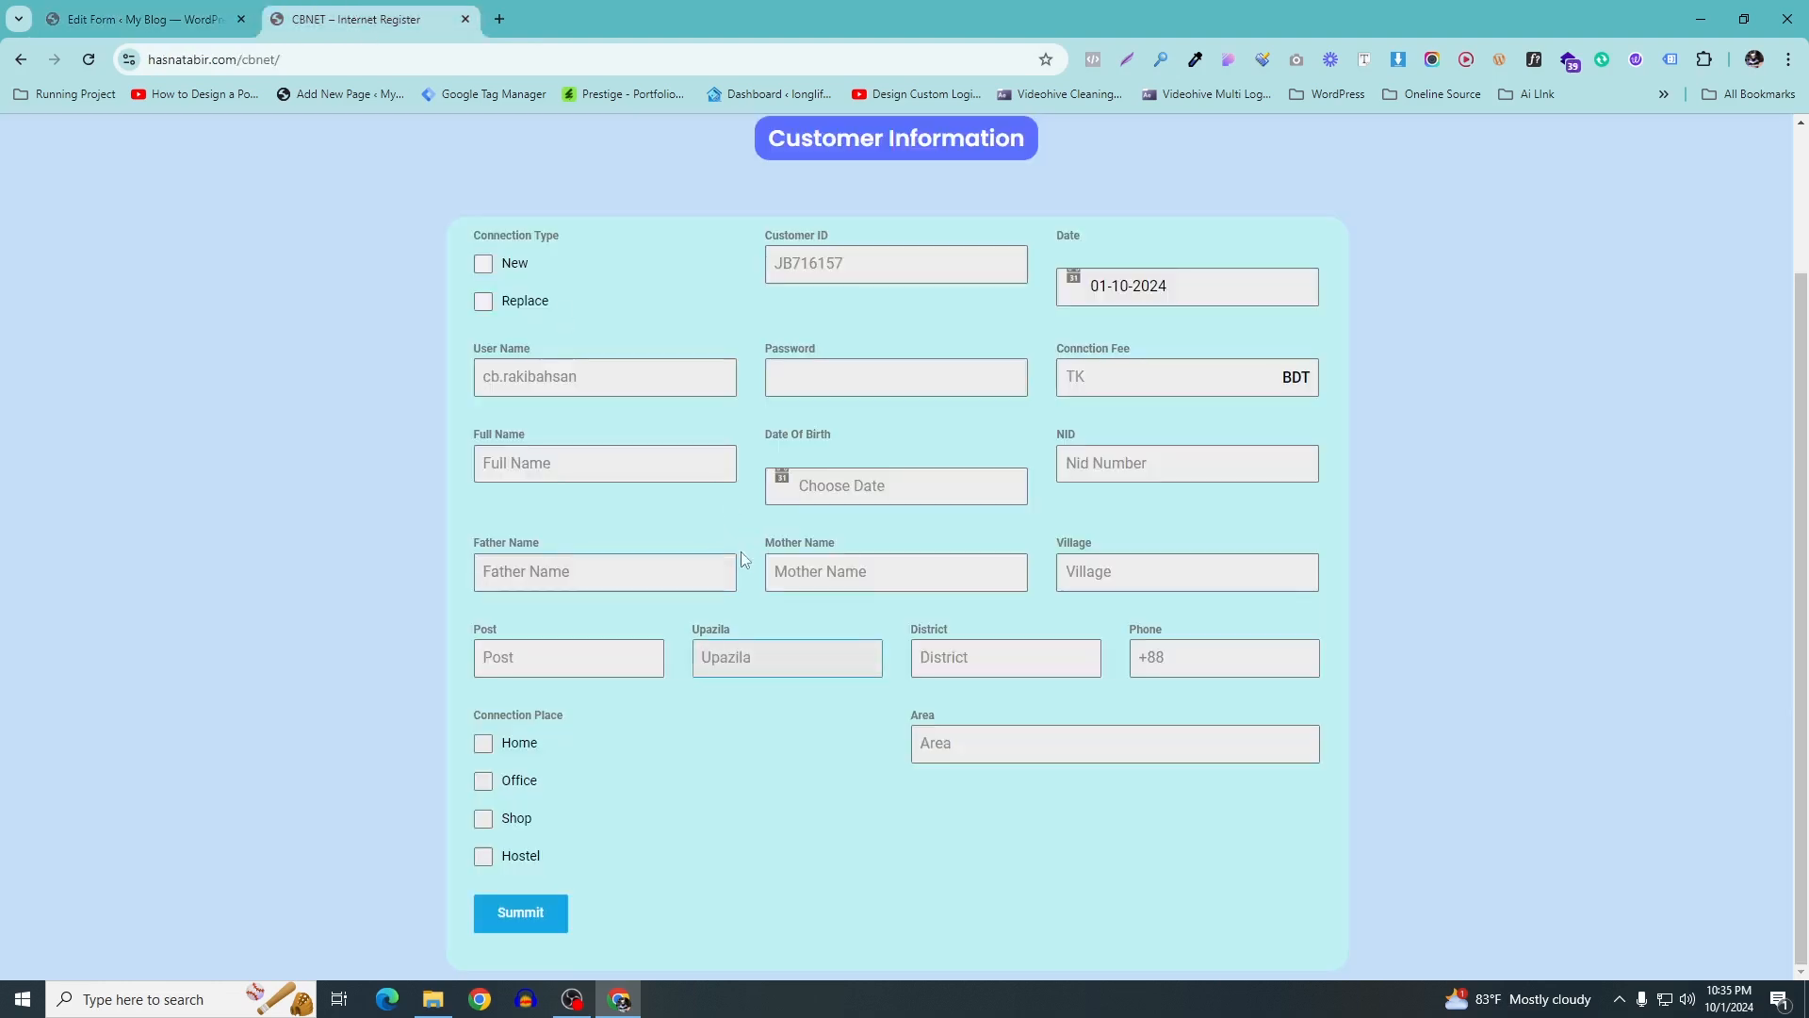
drag(745, 629, 701, 637)
click(236, 21)
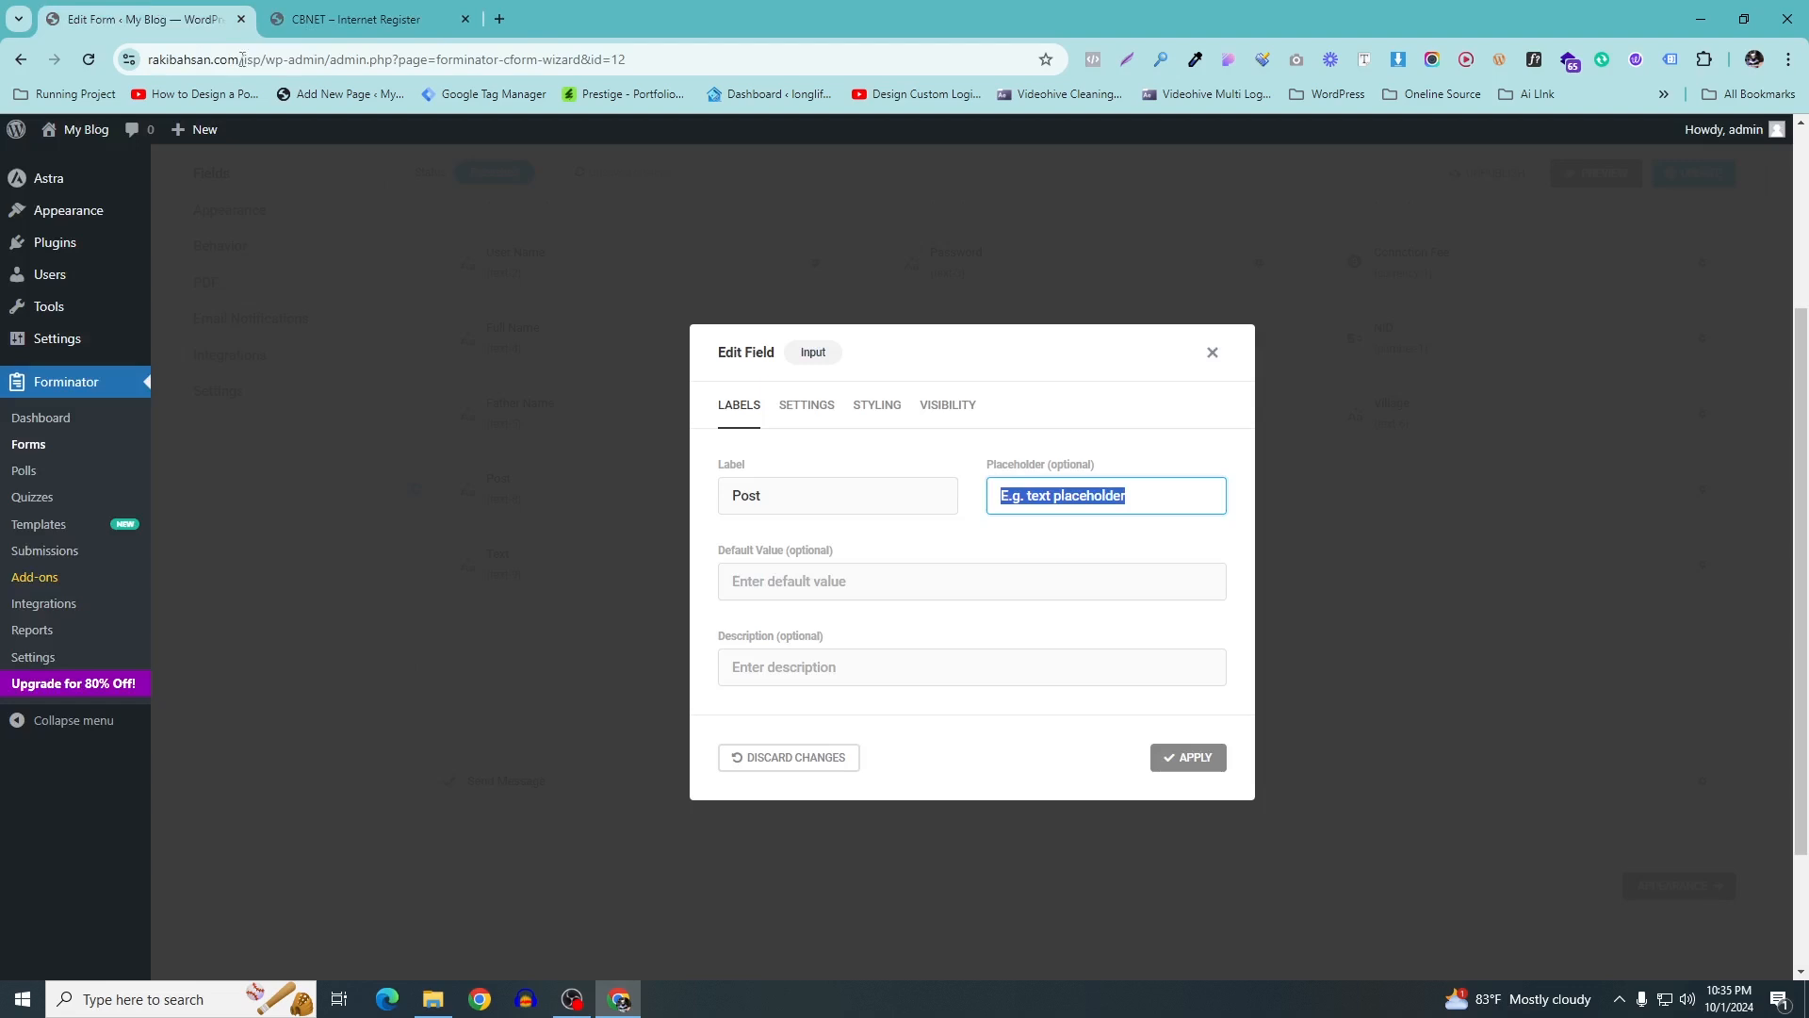
drag(837, 499, 648, 501)
key(ctrl+v)
drag(1147, 498, 960, 497)
key(ctrl+v)
click(1203, 765)
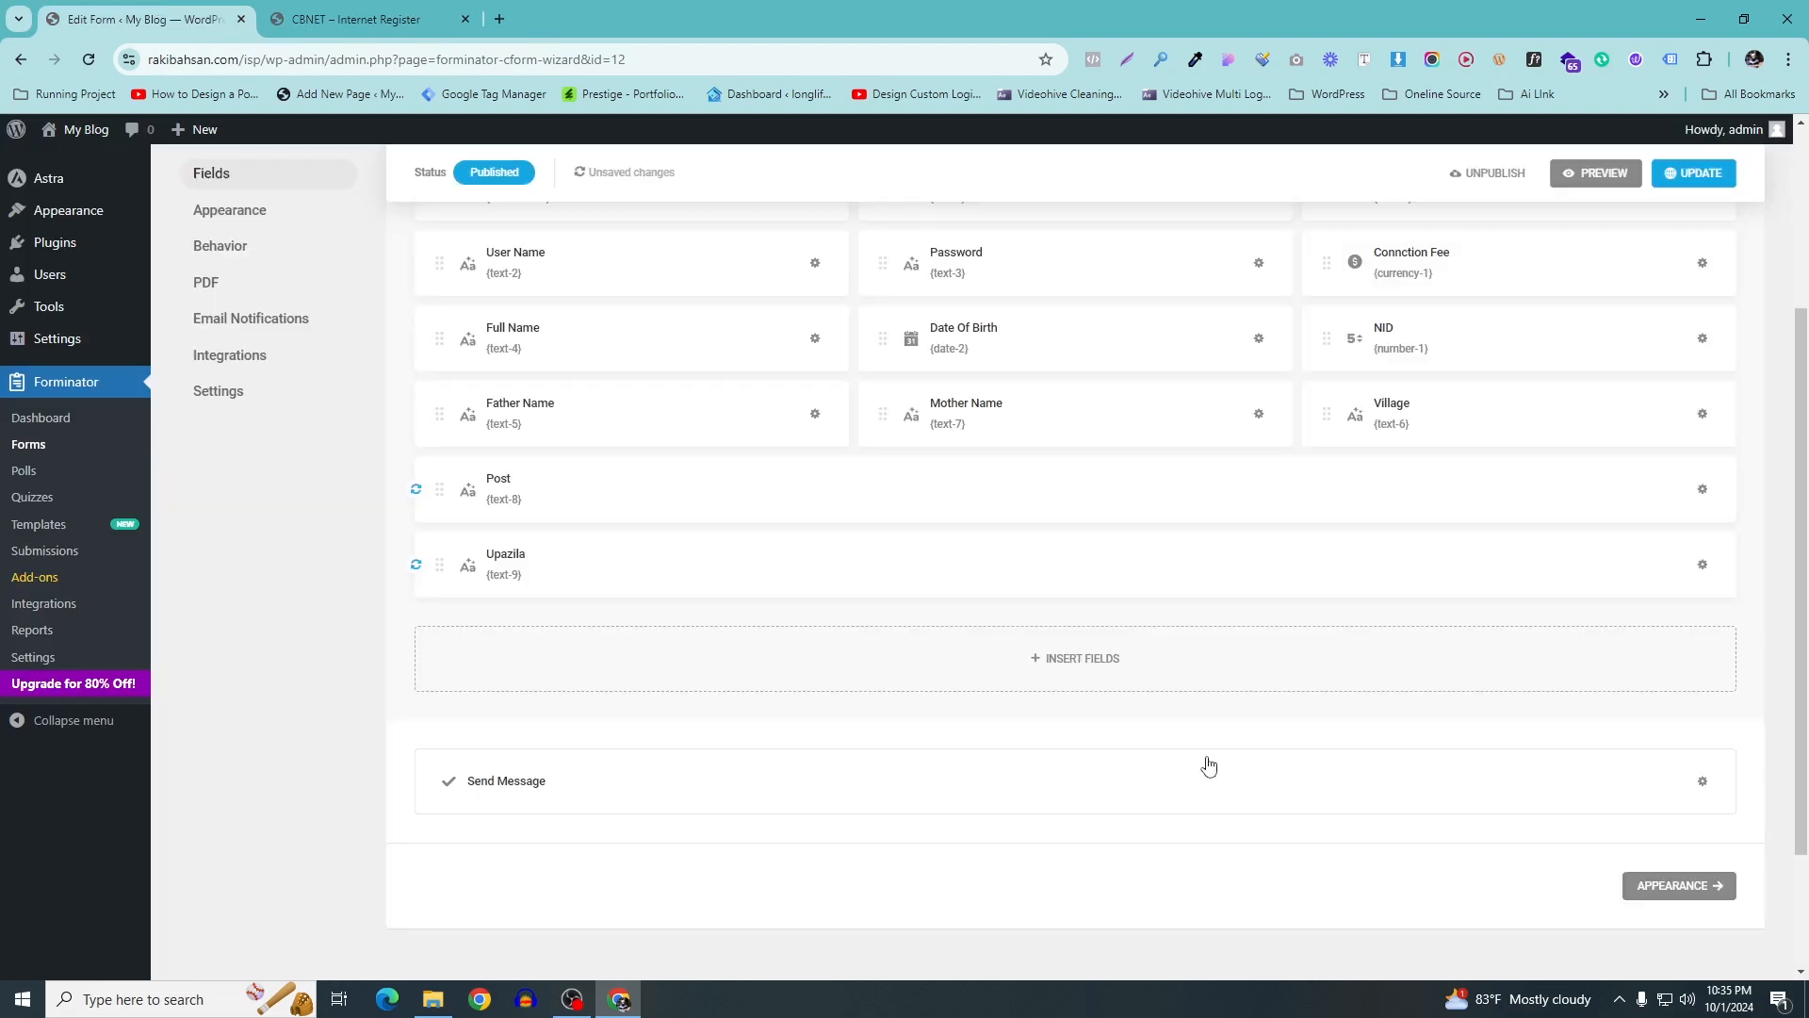
Add a third text Input field with label and placeholder District
click(358, 19)
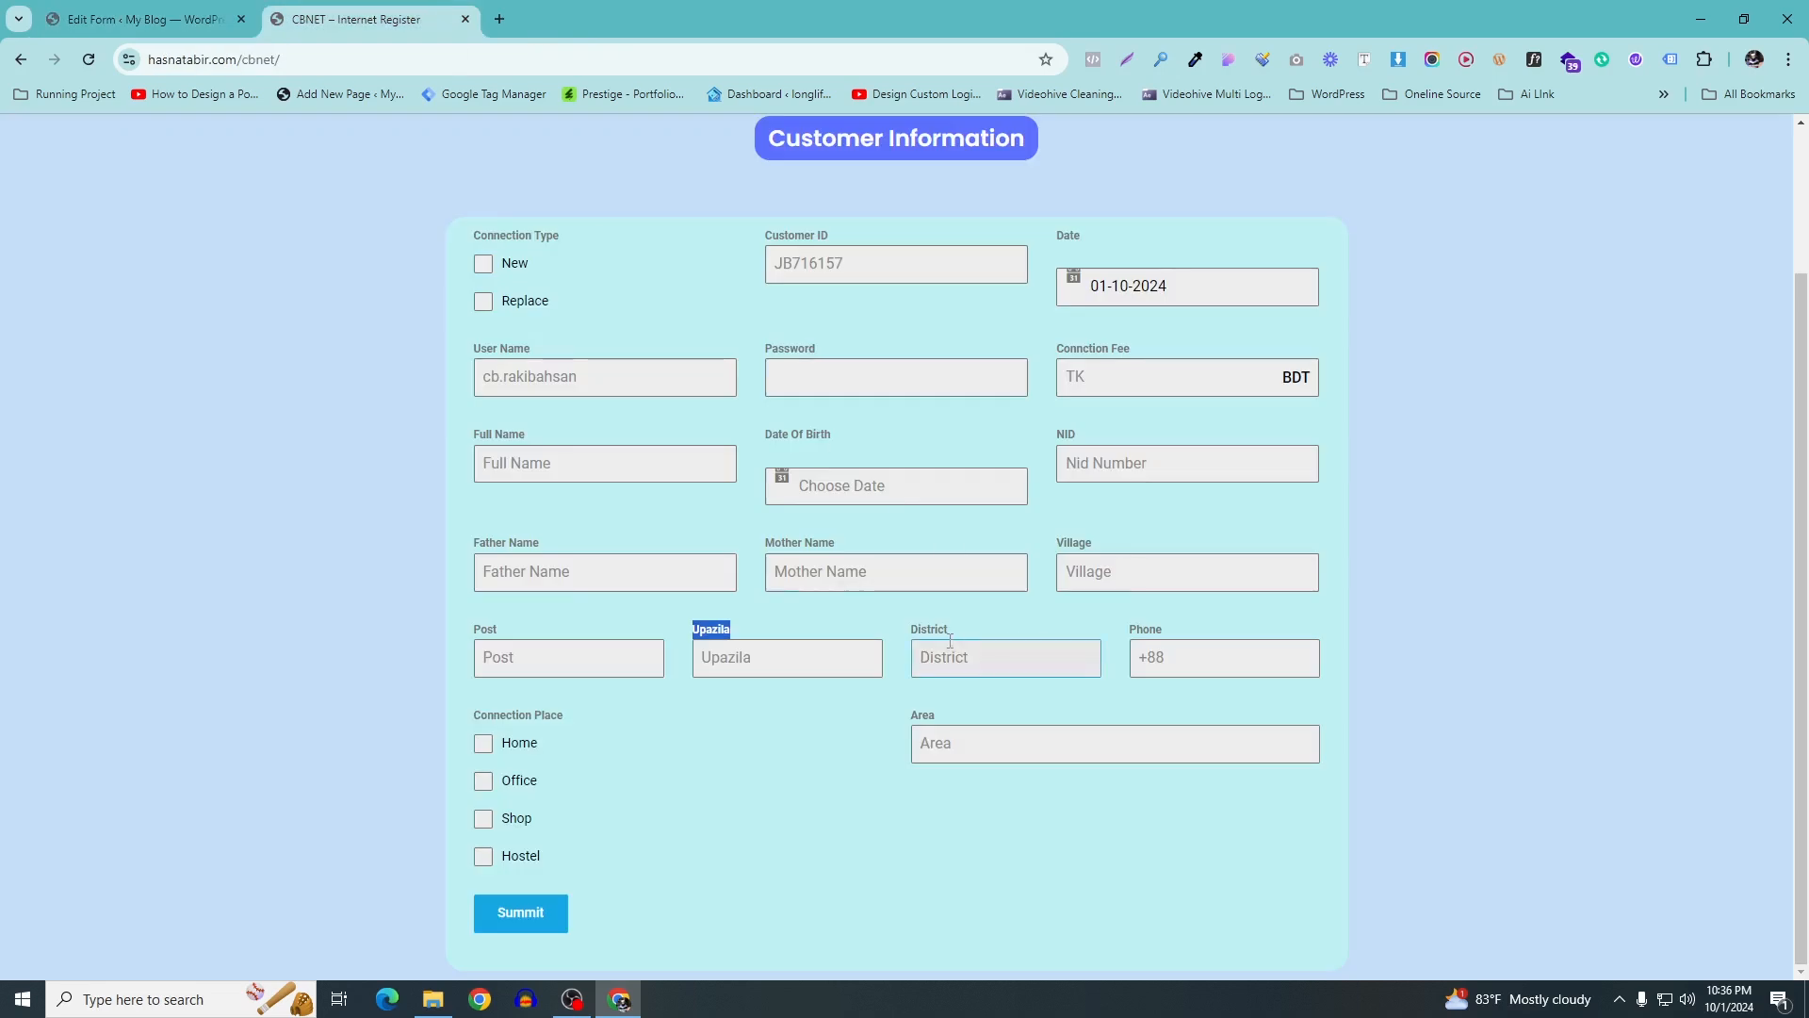
drag(961, 634, 901, 632)
key(ctrl+c)
click(141, 19)
click(1113, 672)
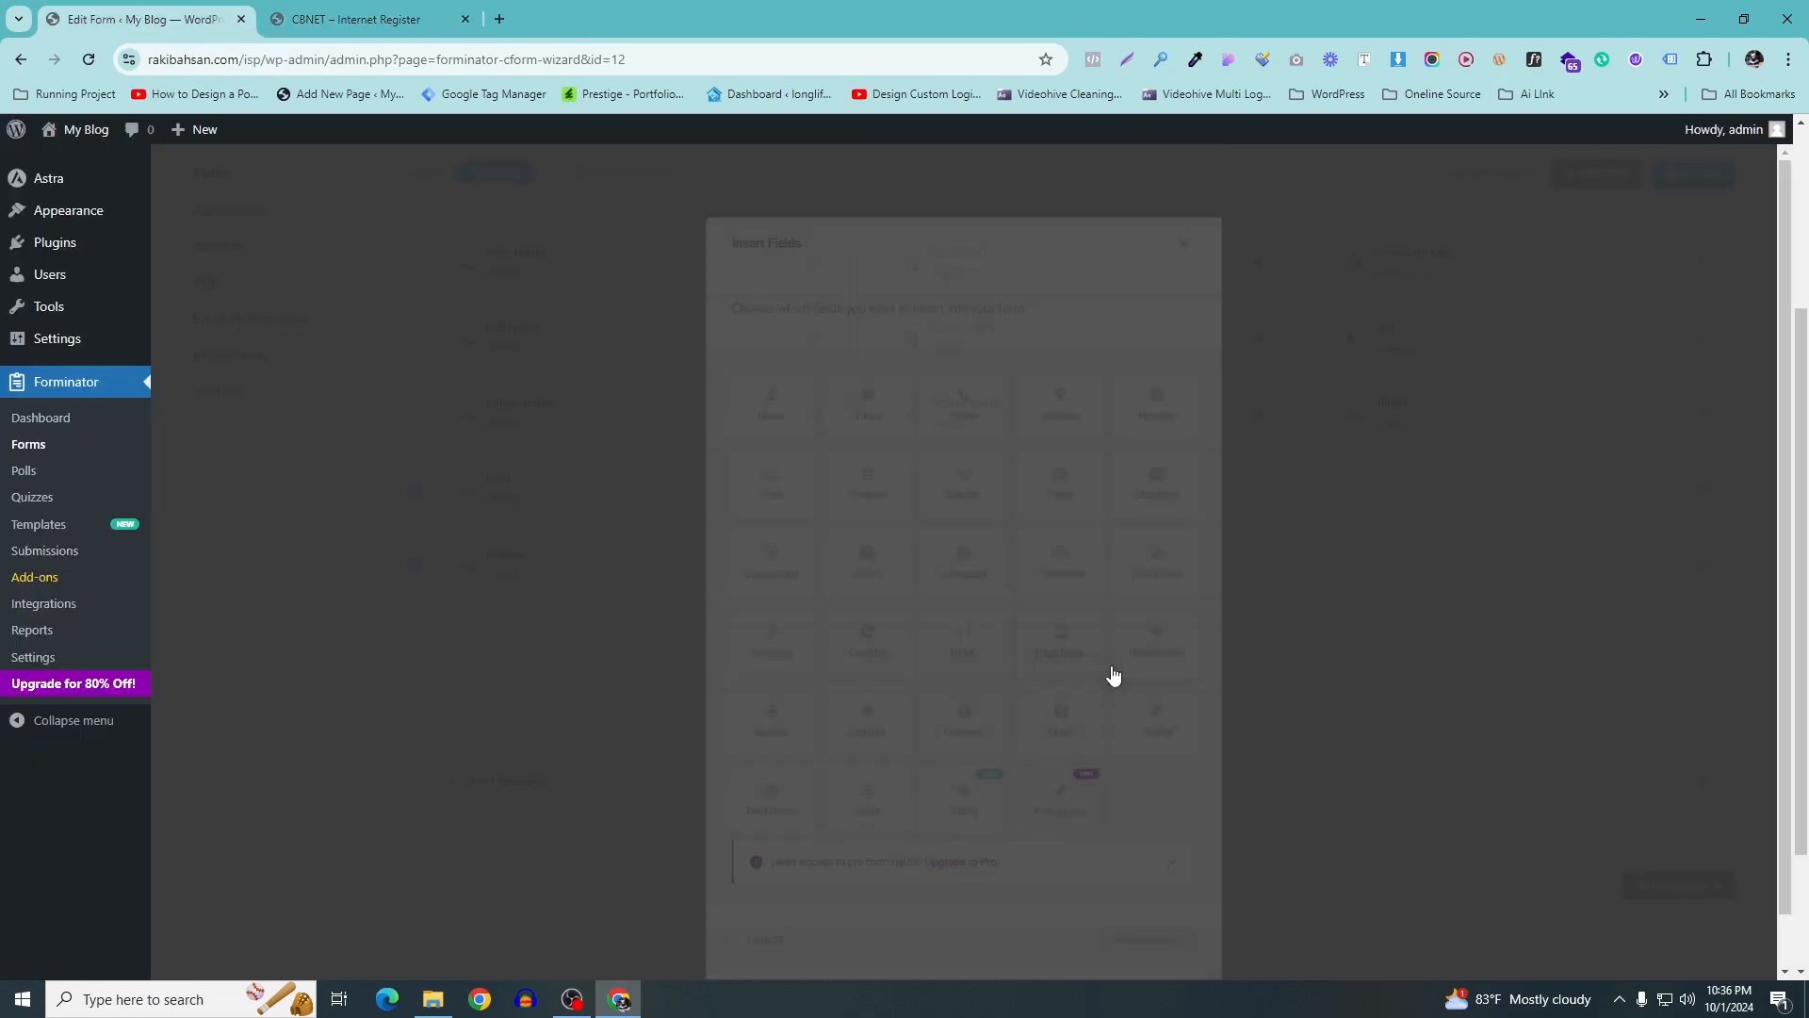
click(775, 488)
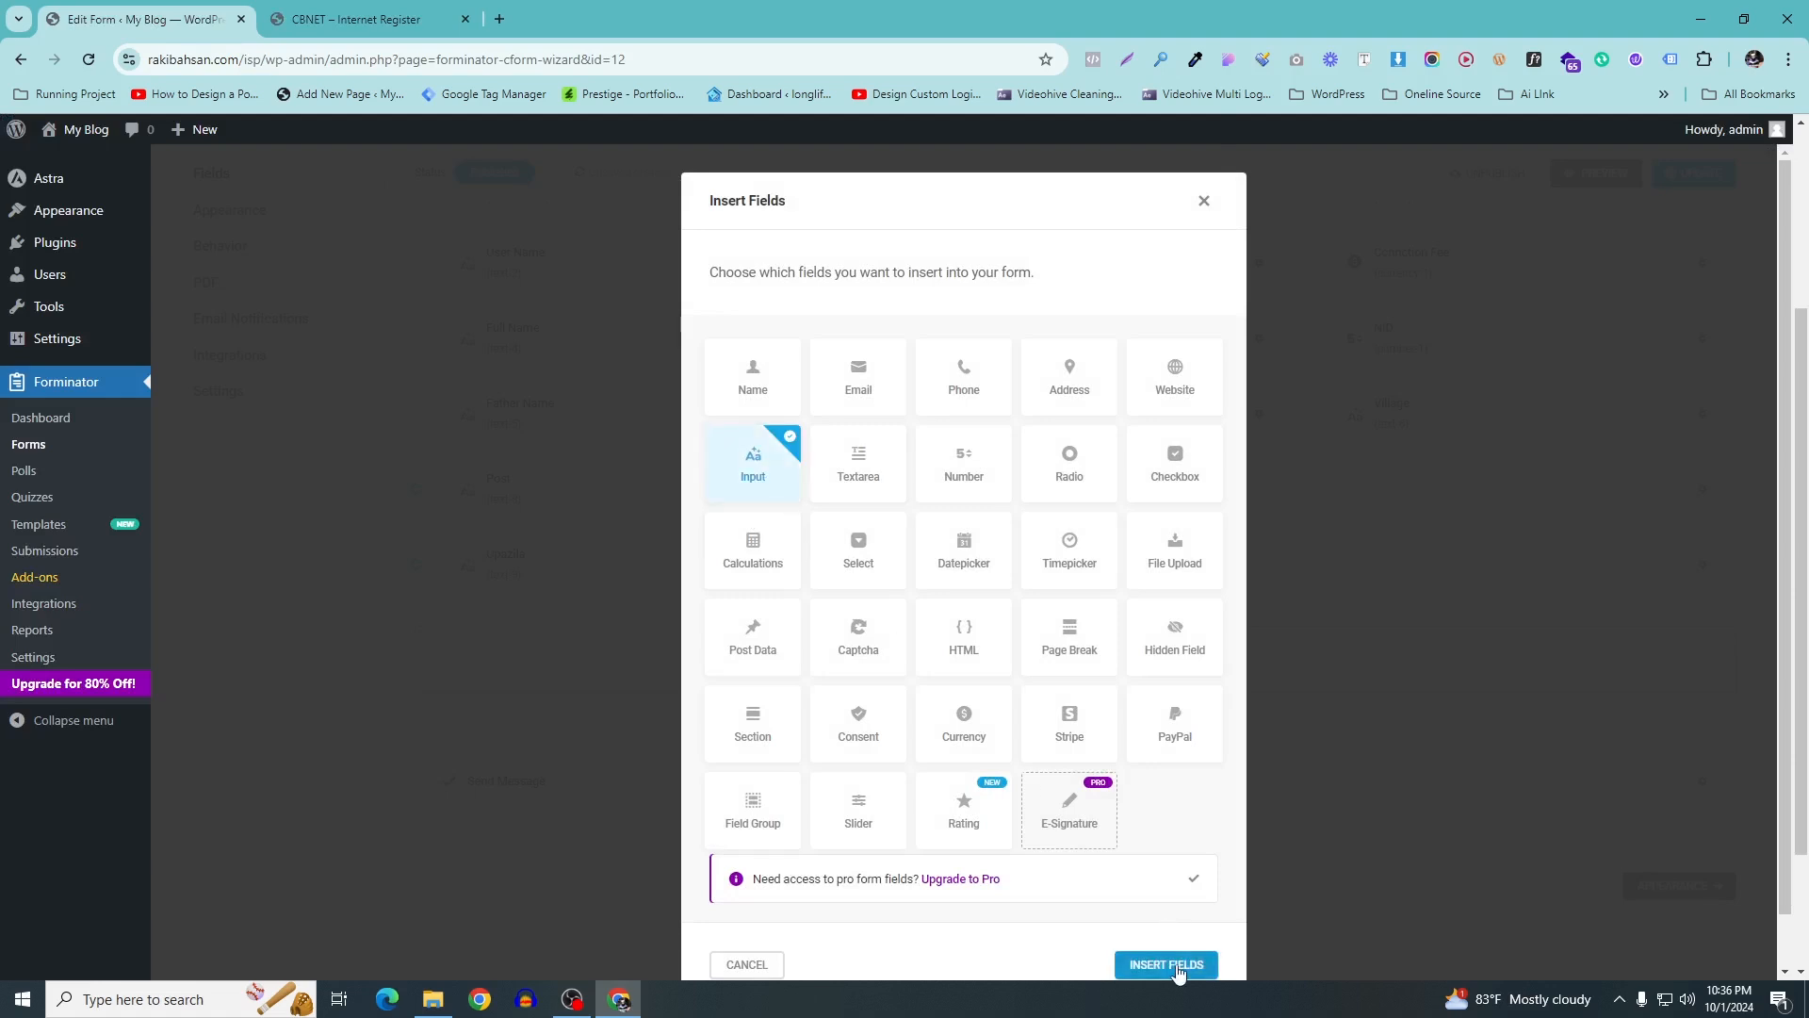
click(1165, 964)
click(811, 489)
key(ctrl+a)
key(ctrl+v)
click(1159, 483)
key(ctrl+a)
key(ctrl+v)
click(1195, 762)
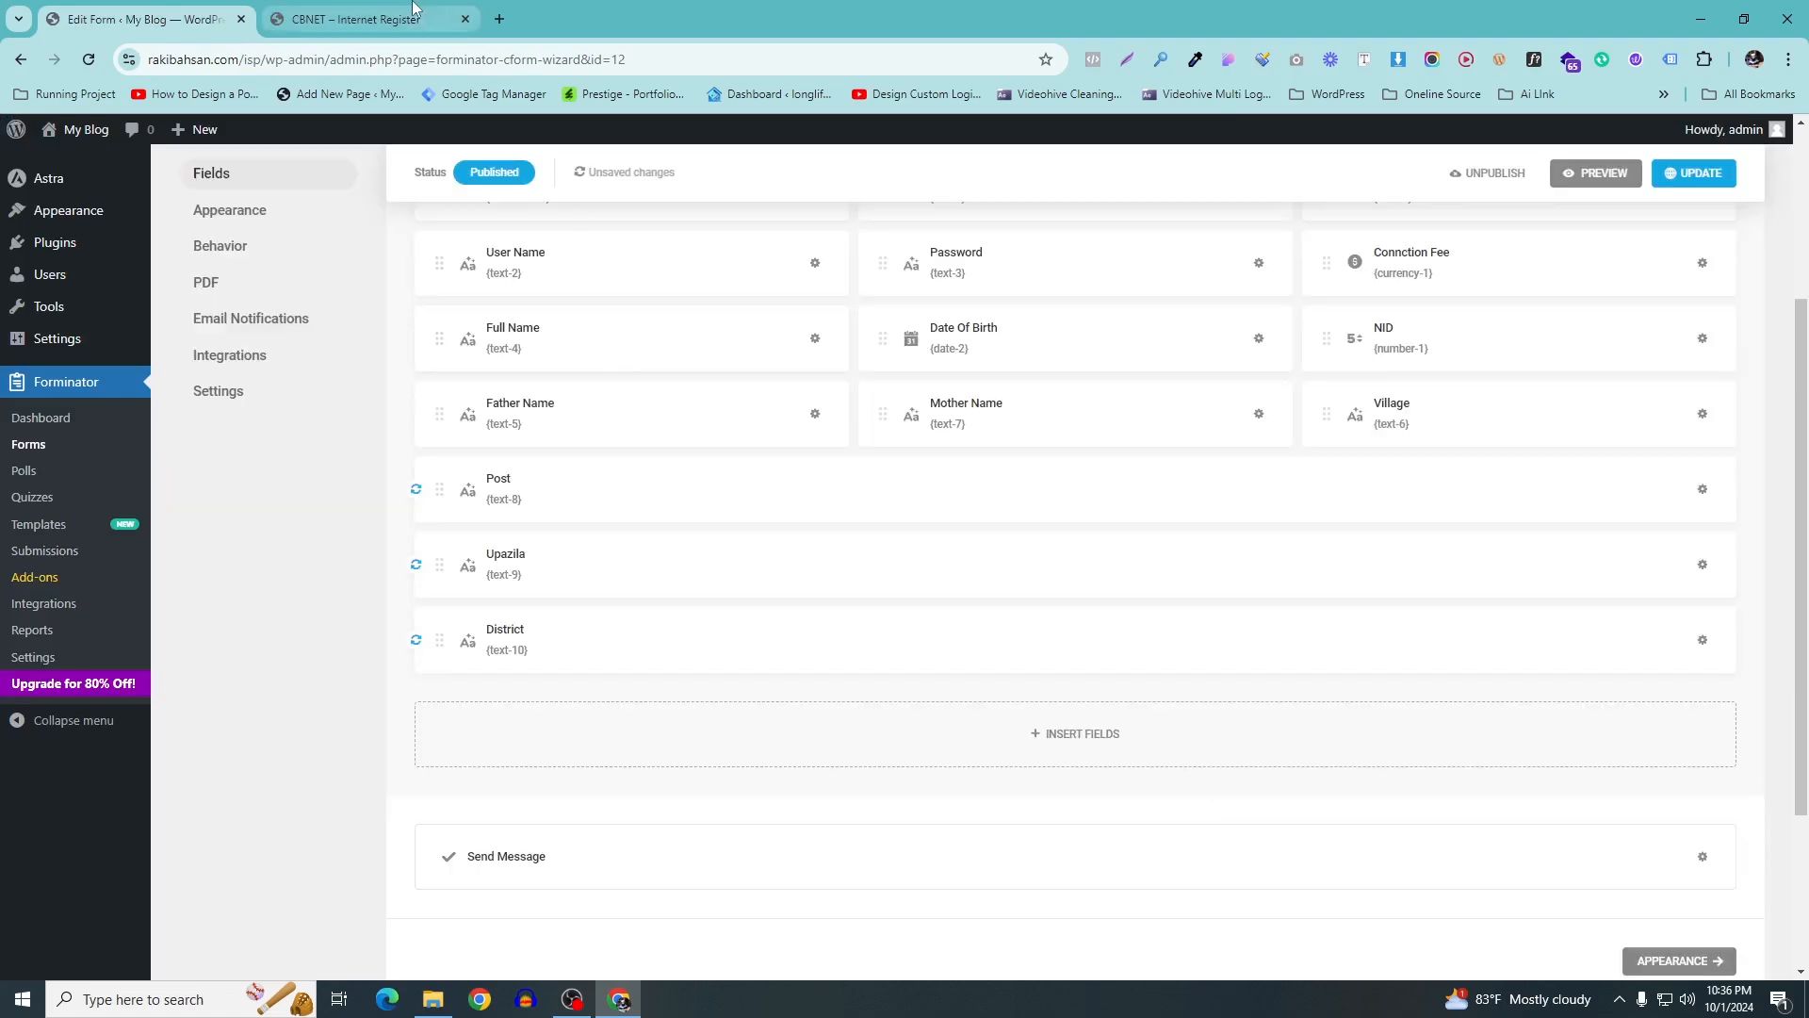
Copy the Phone label from the live customer form
click(372, 19)
click(1167, 619)
drag(1171, 634, 1129, 634)
click(1130, 634)
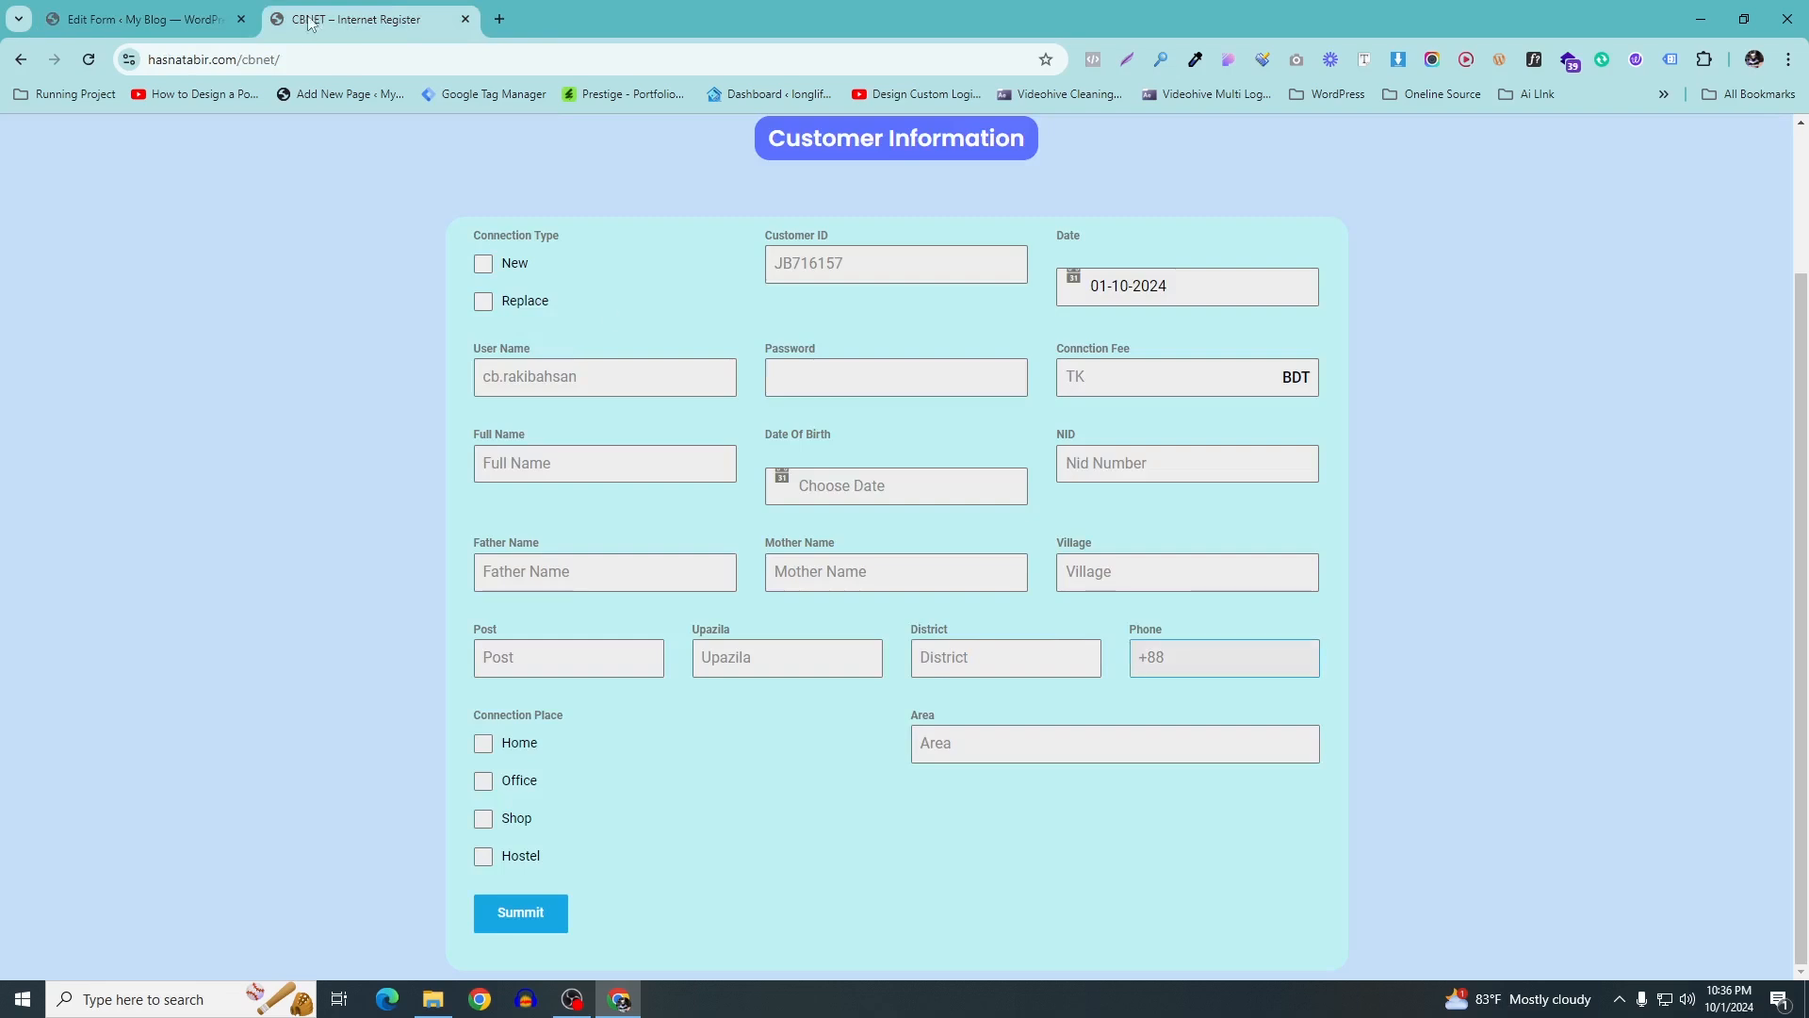
click(147, 13)
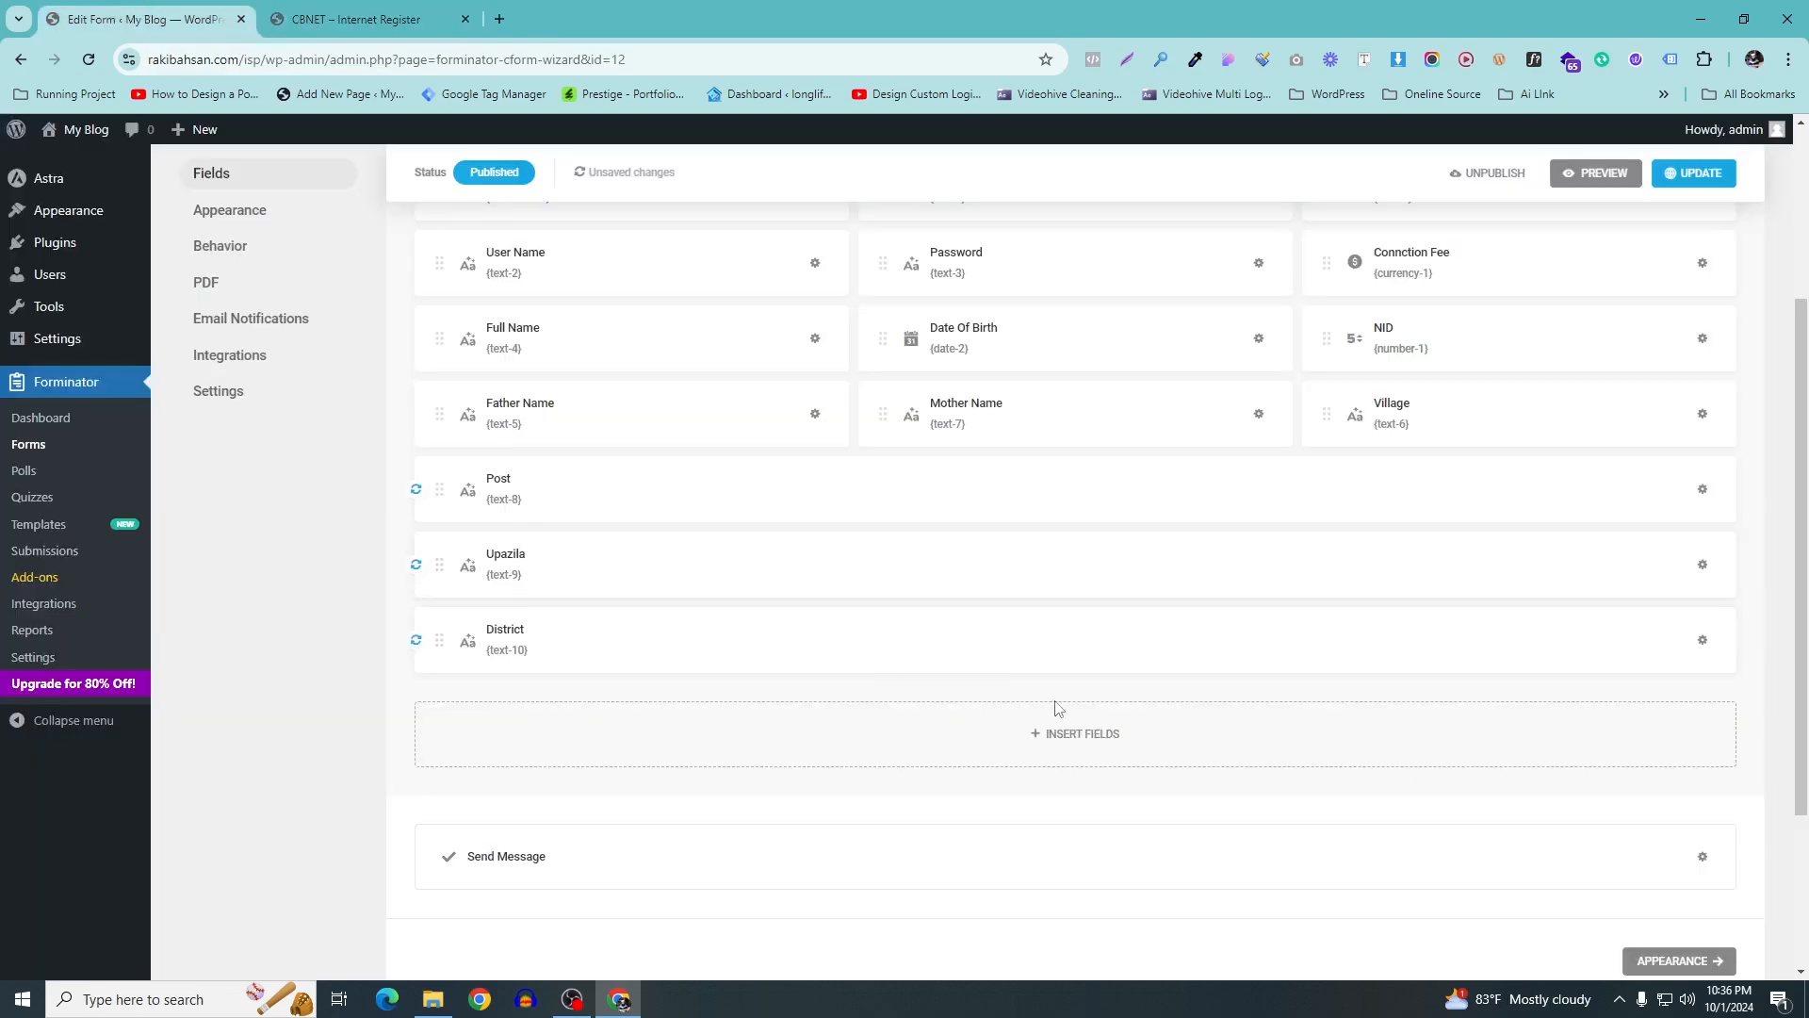
Insert a Phone field and replace its sample placeholder with +88
click(1072, 761)
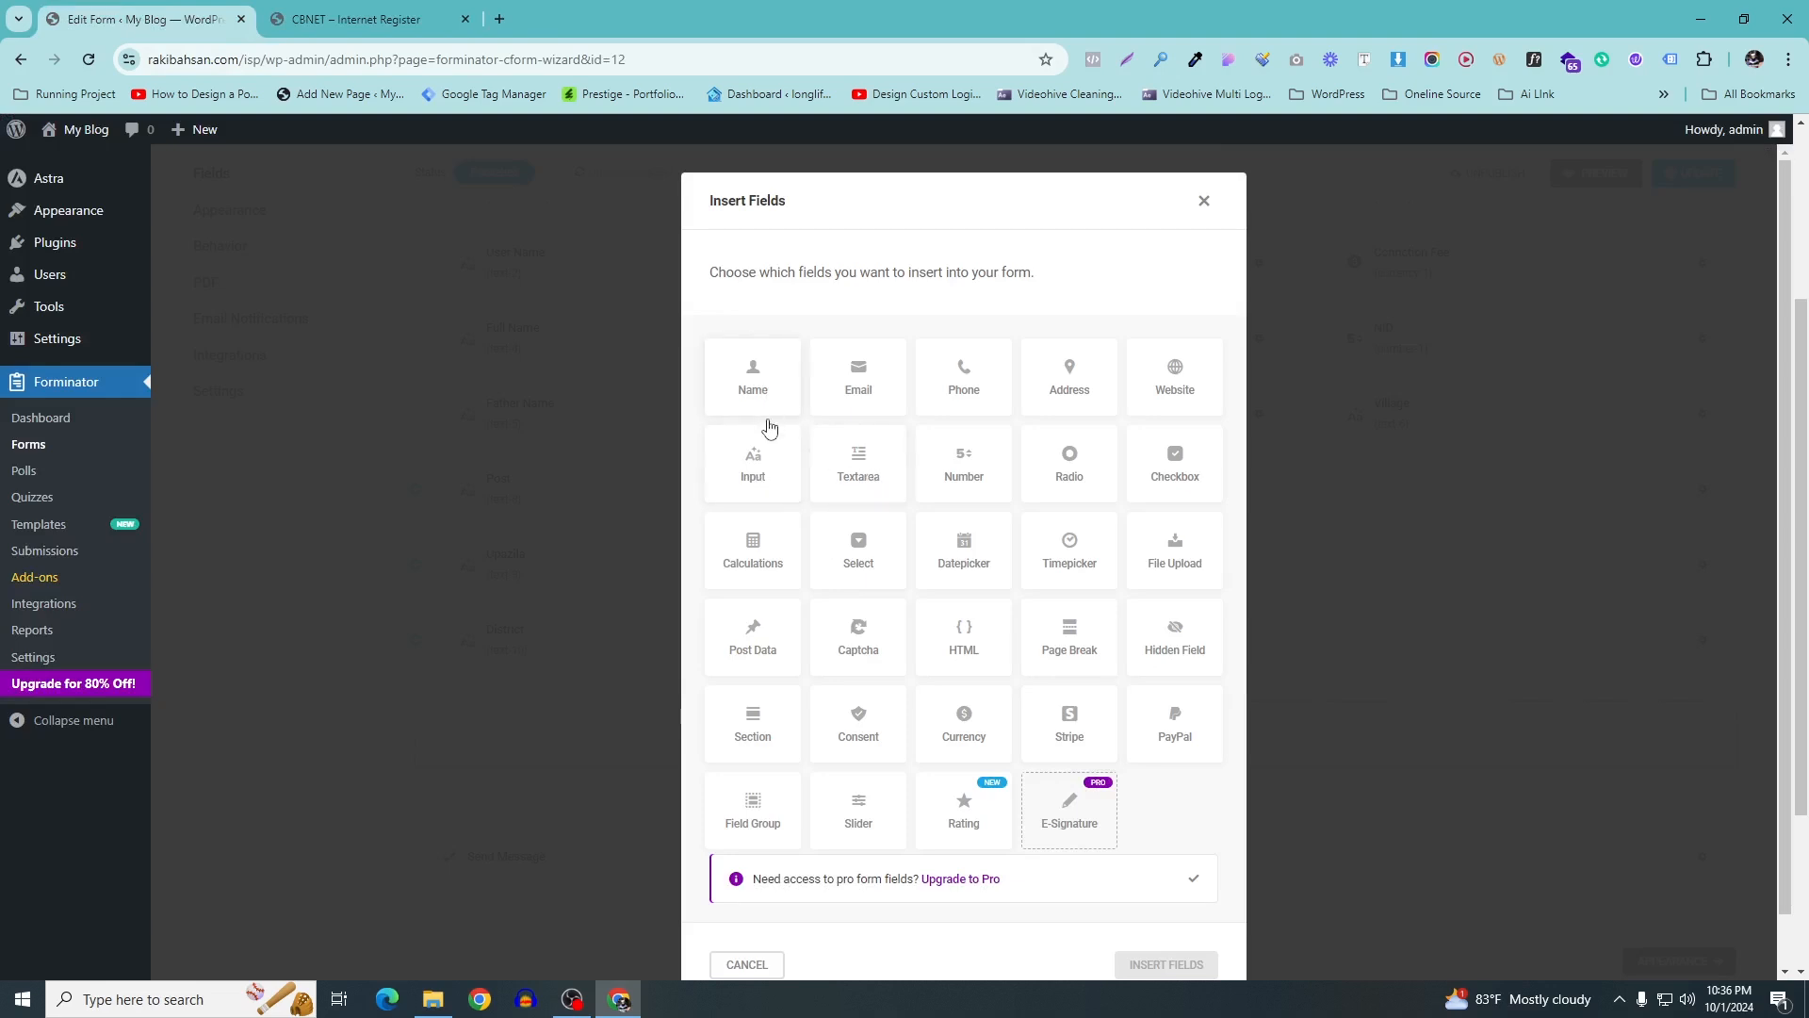
click(954, 355)
scroll(961, 358, down, 1)
click(1166, 909)
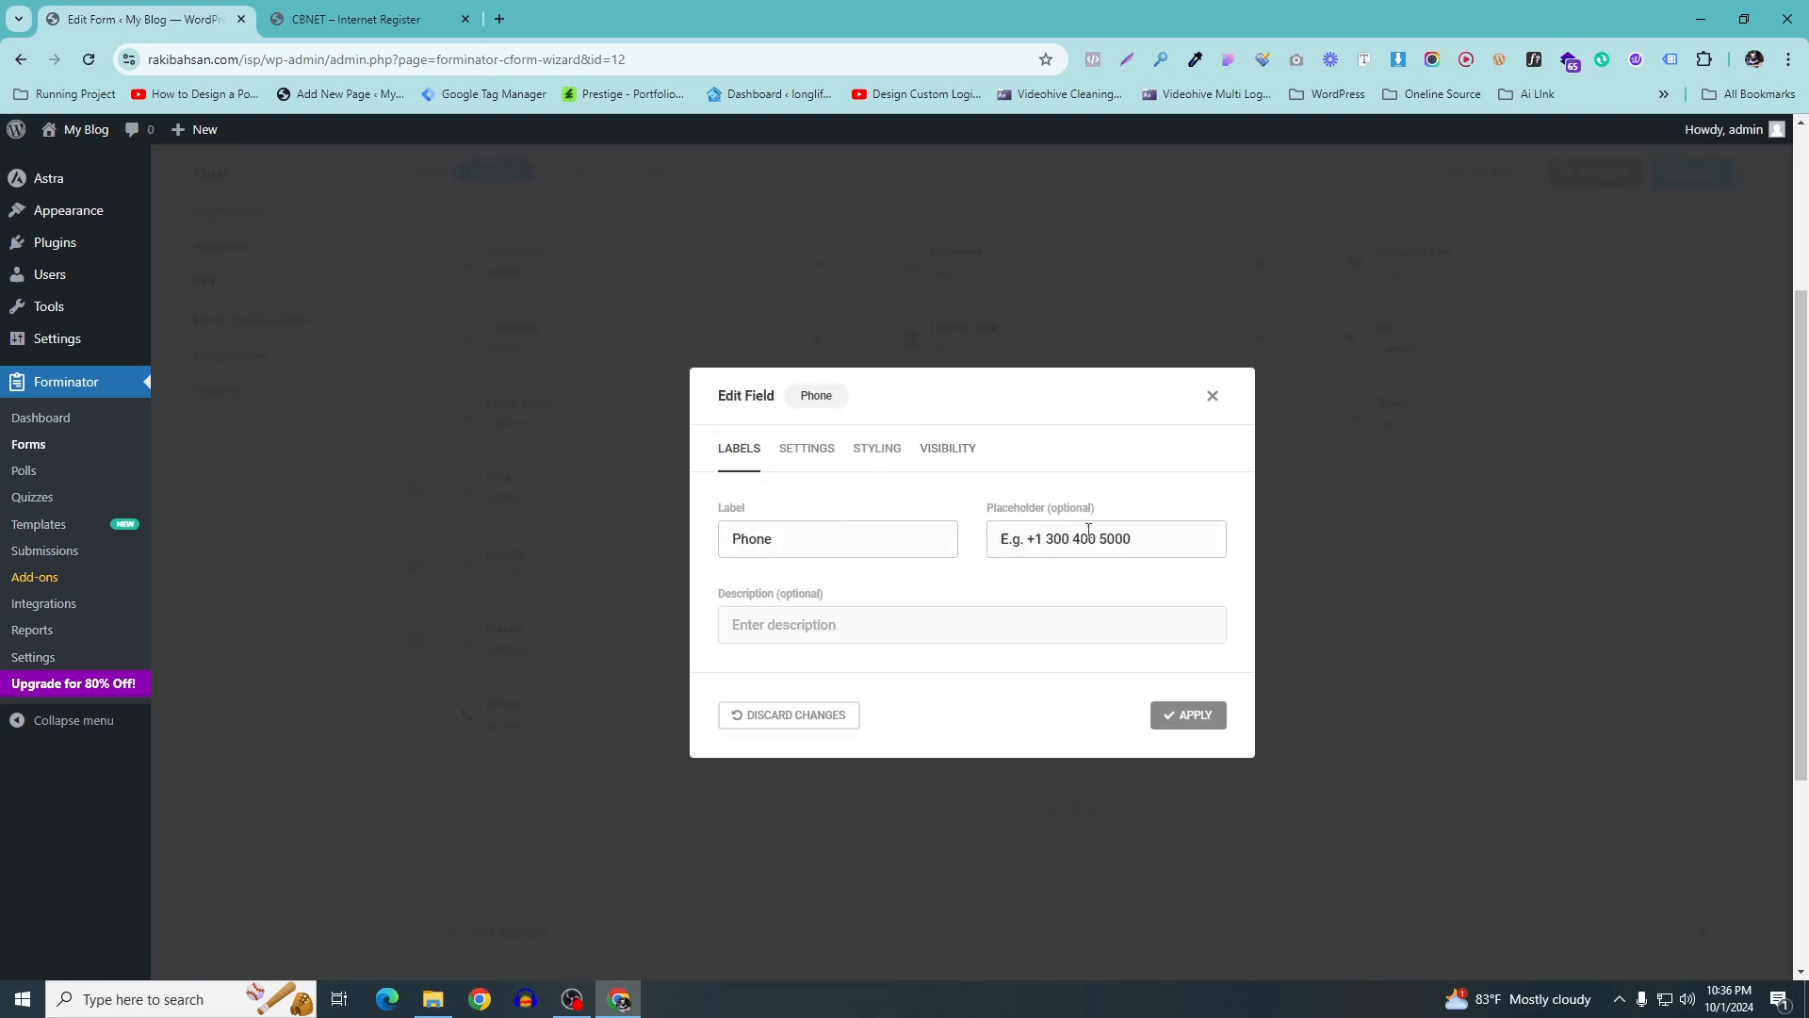
drag(1155, 532, 836, 525)
text(+88)
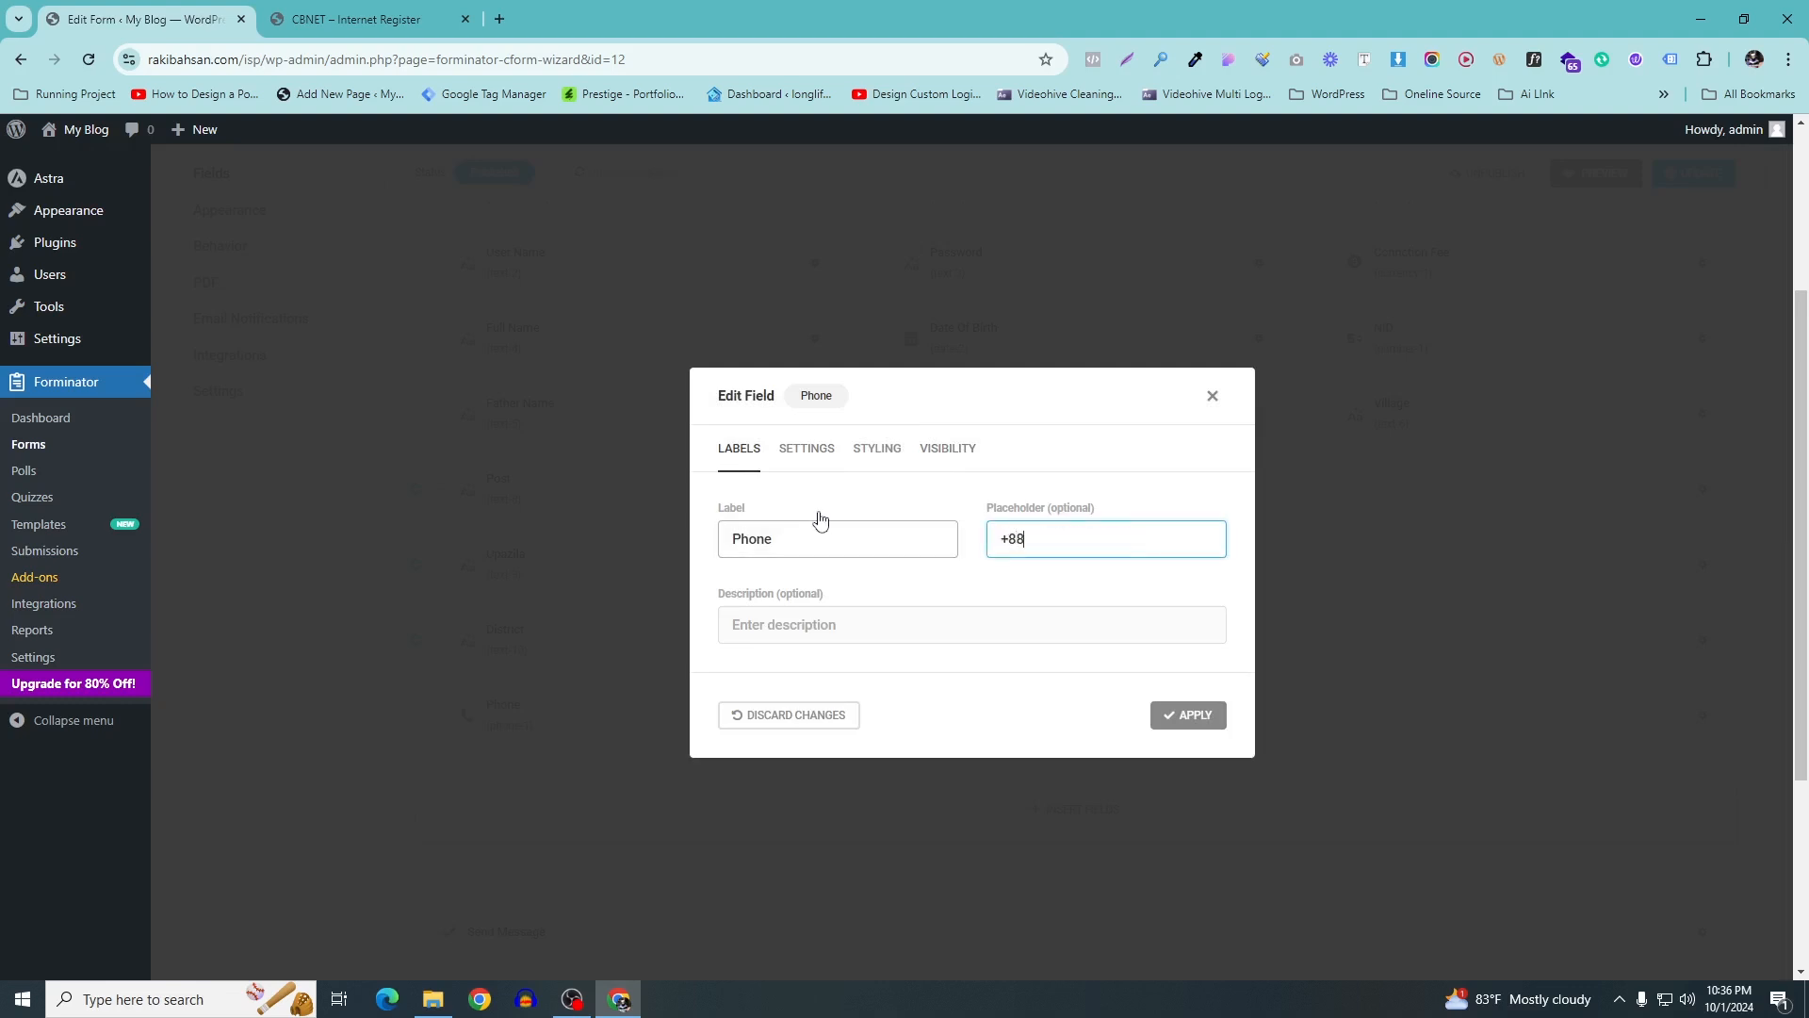
Review the Phone field's settings, styling and visibility options, then apply
click(806, 460)
scroll(892, 556, down, 3)
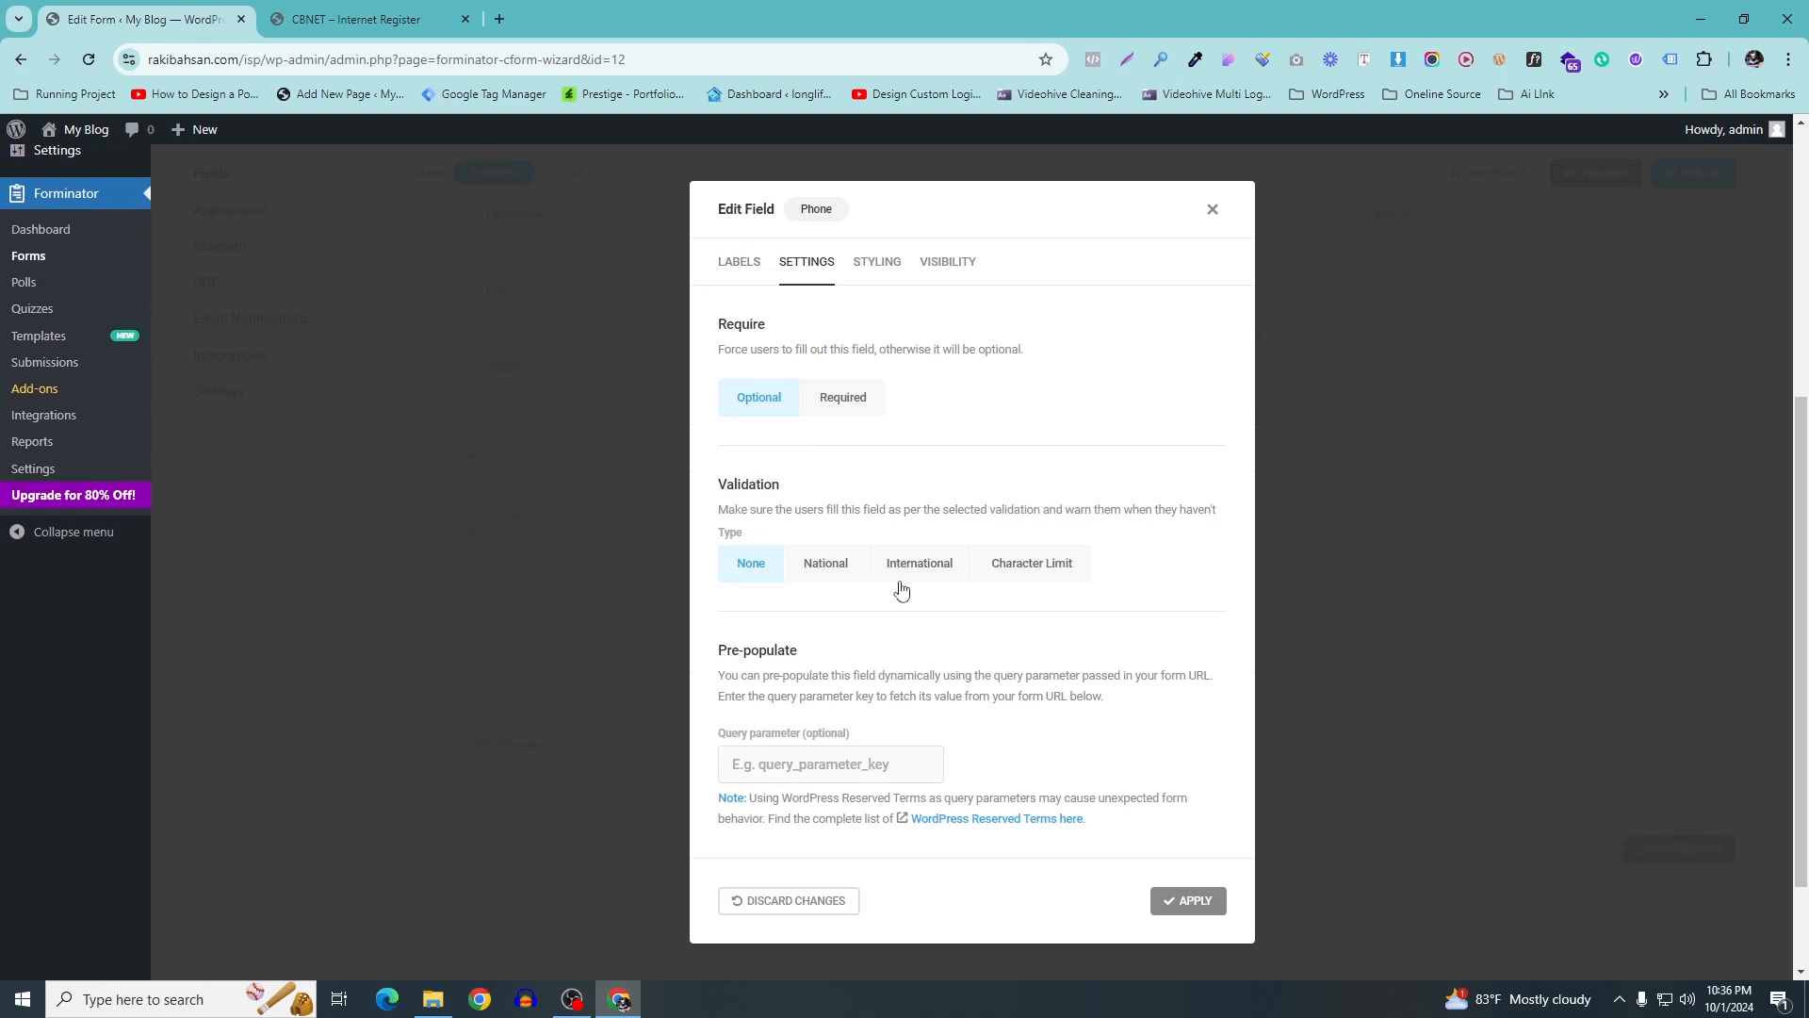
scroll(1131, 598, up, 3)
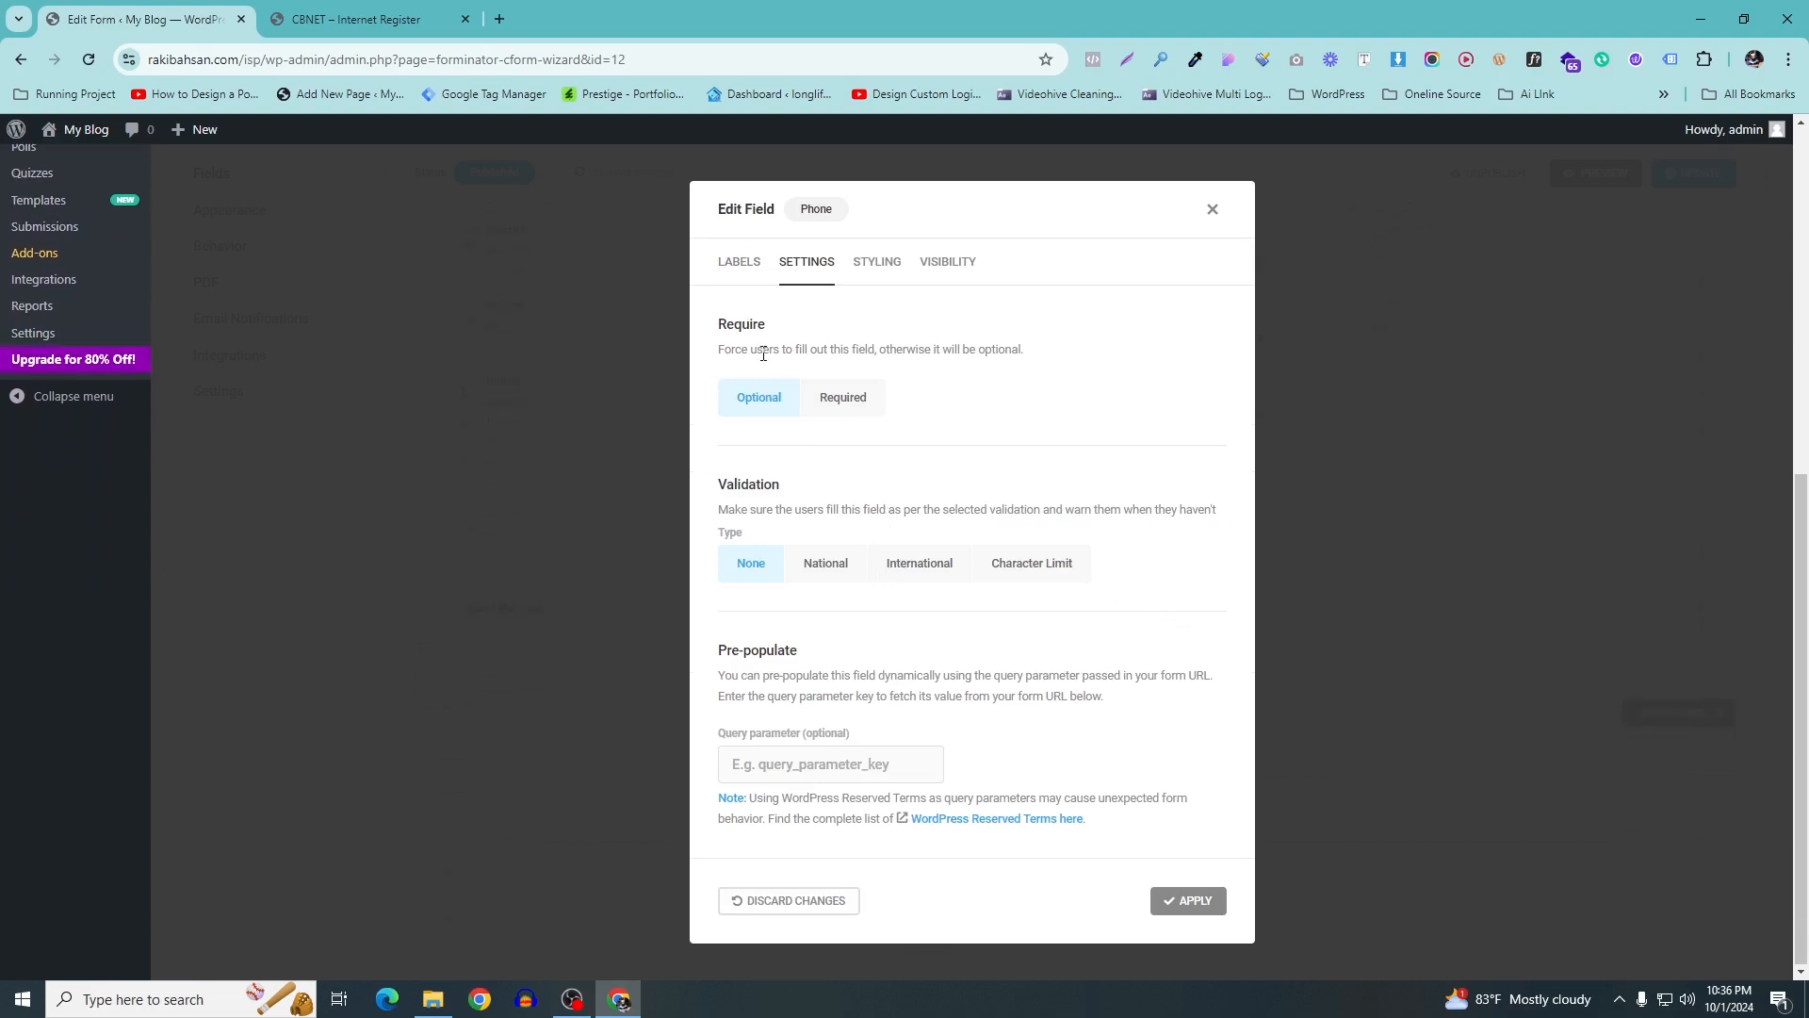
click(876, 261)
click(959, 476)
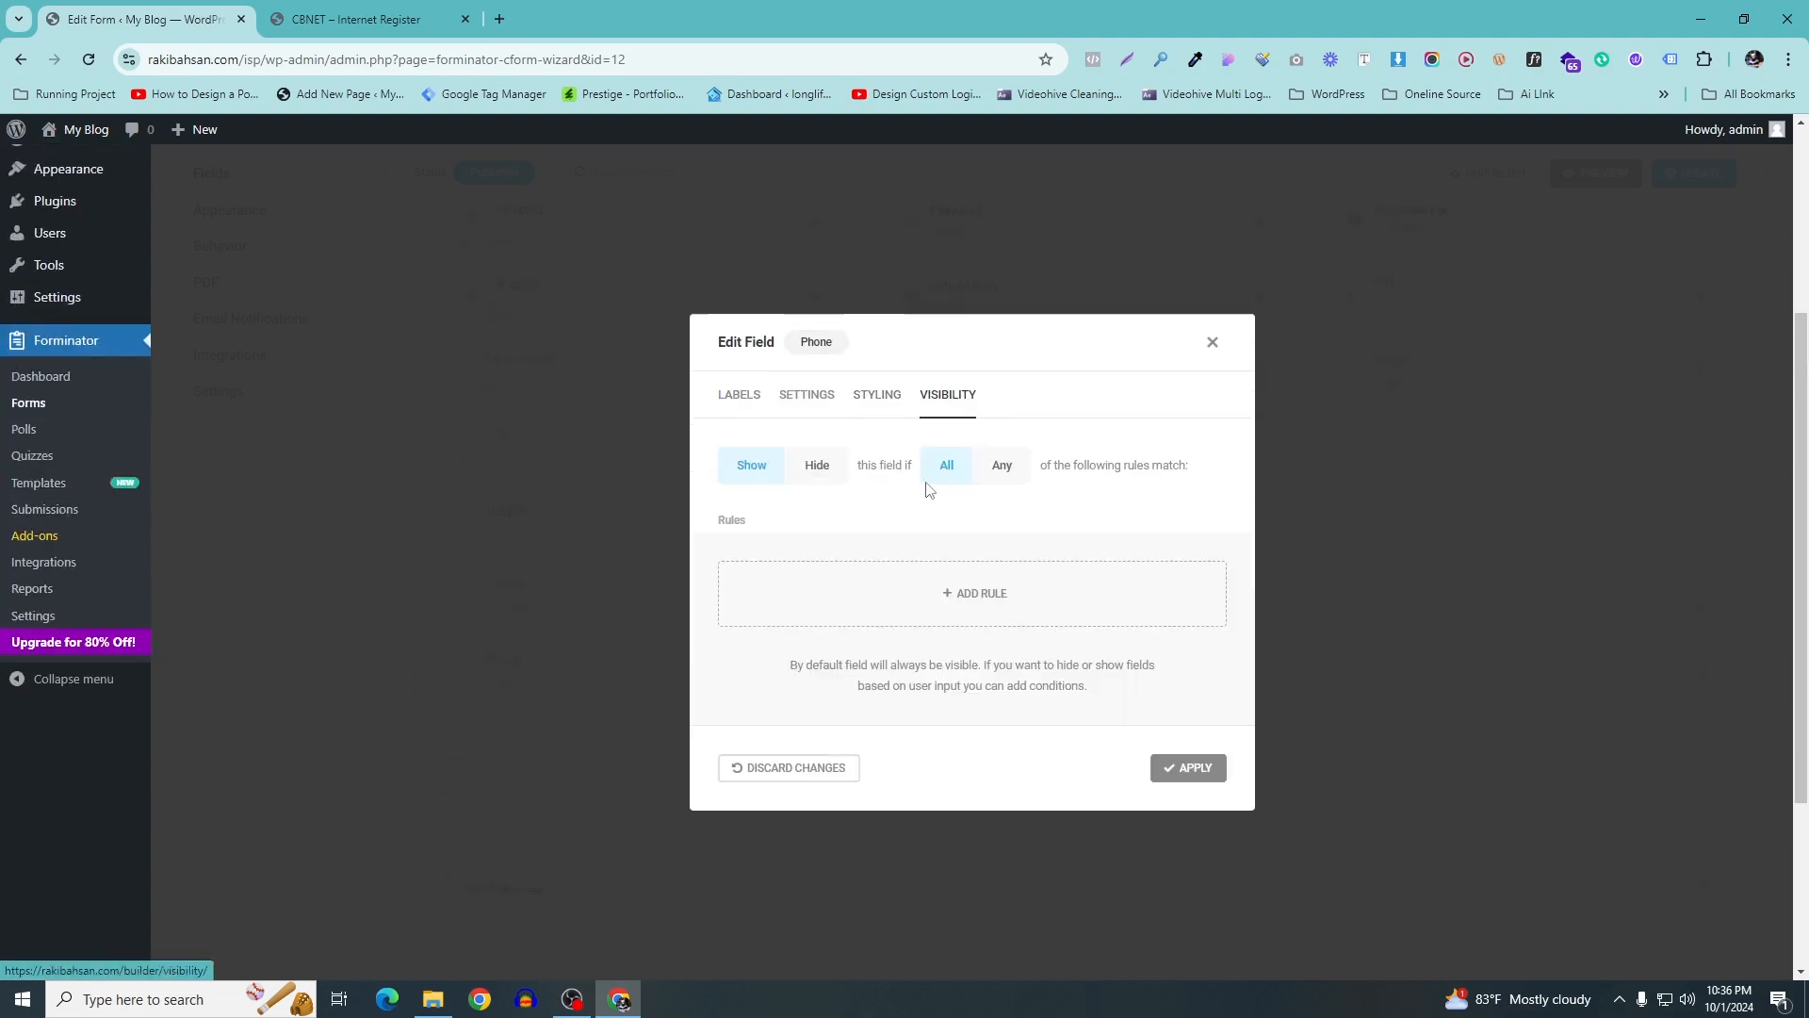
click(743, 396)
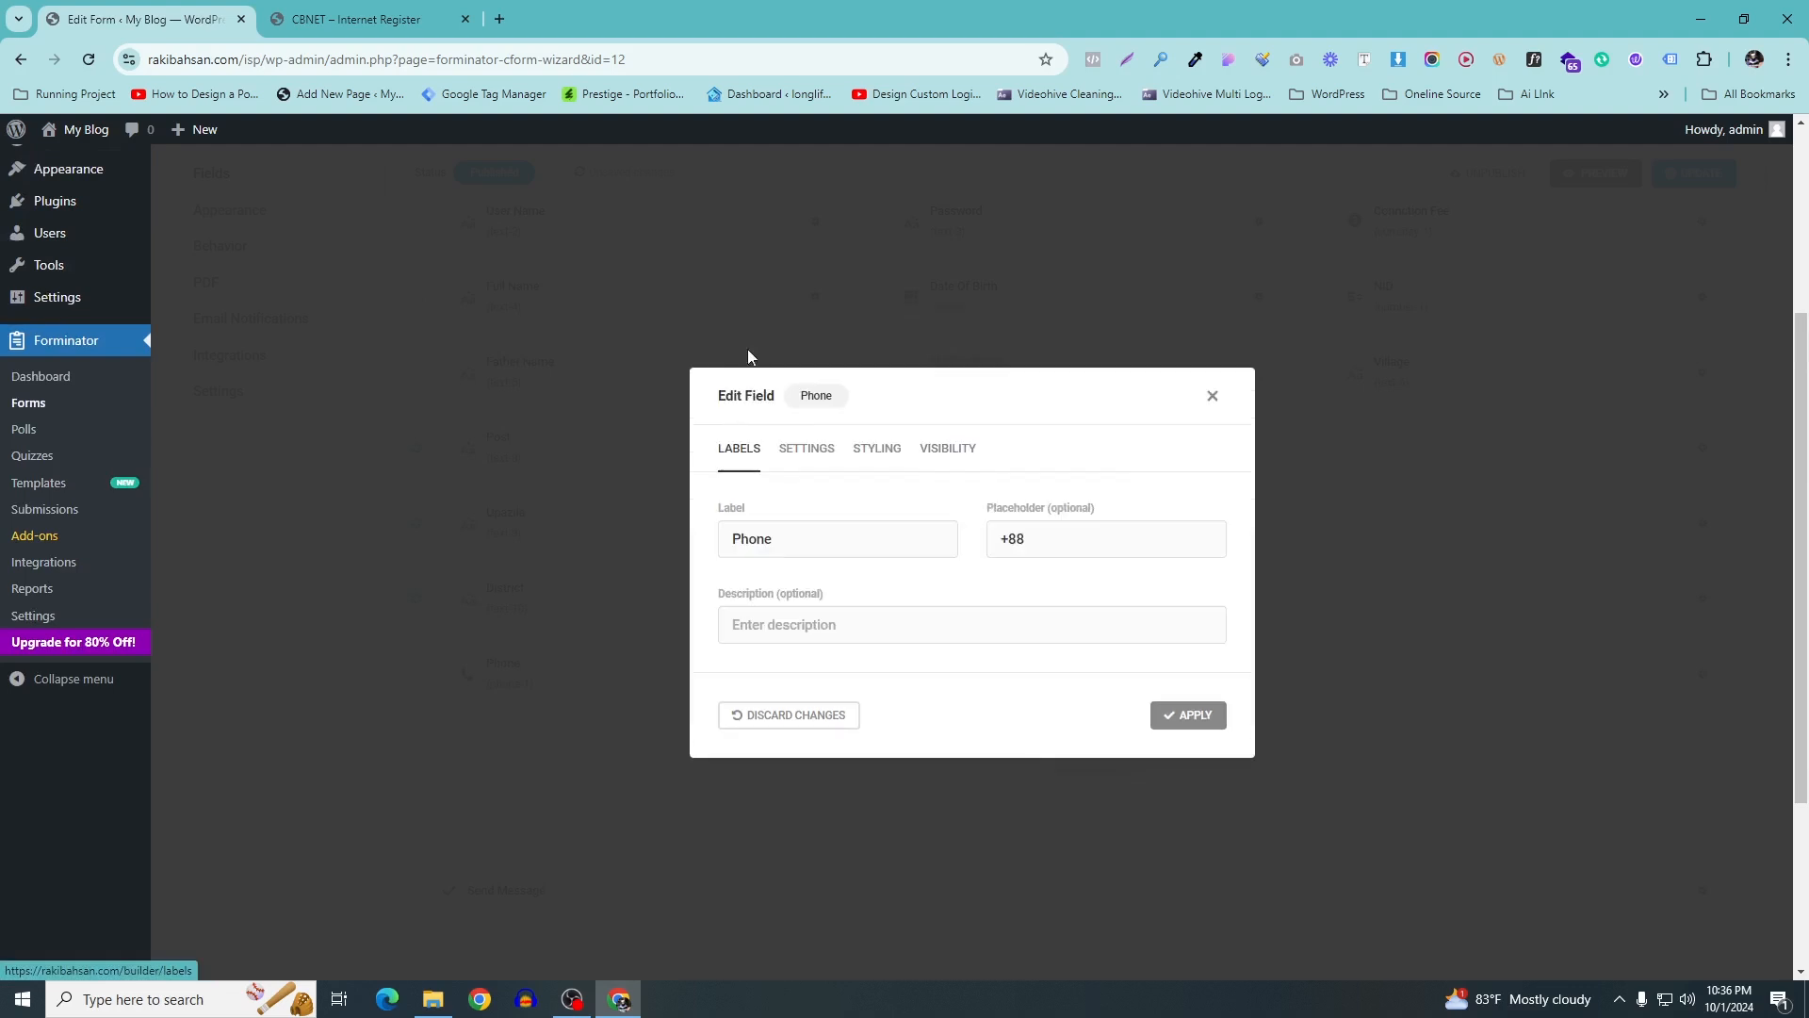
click(1197, 718)
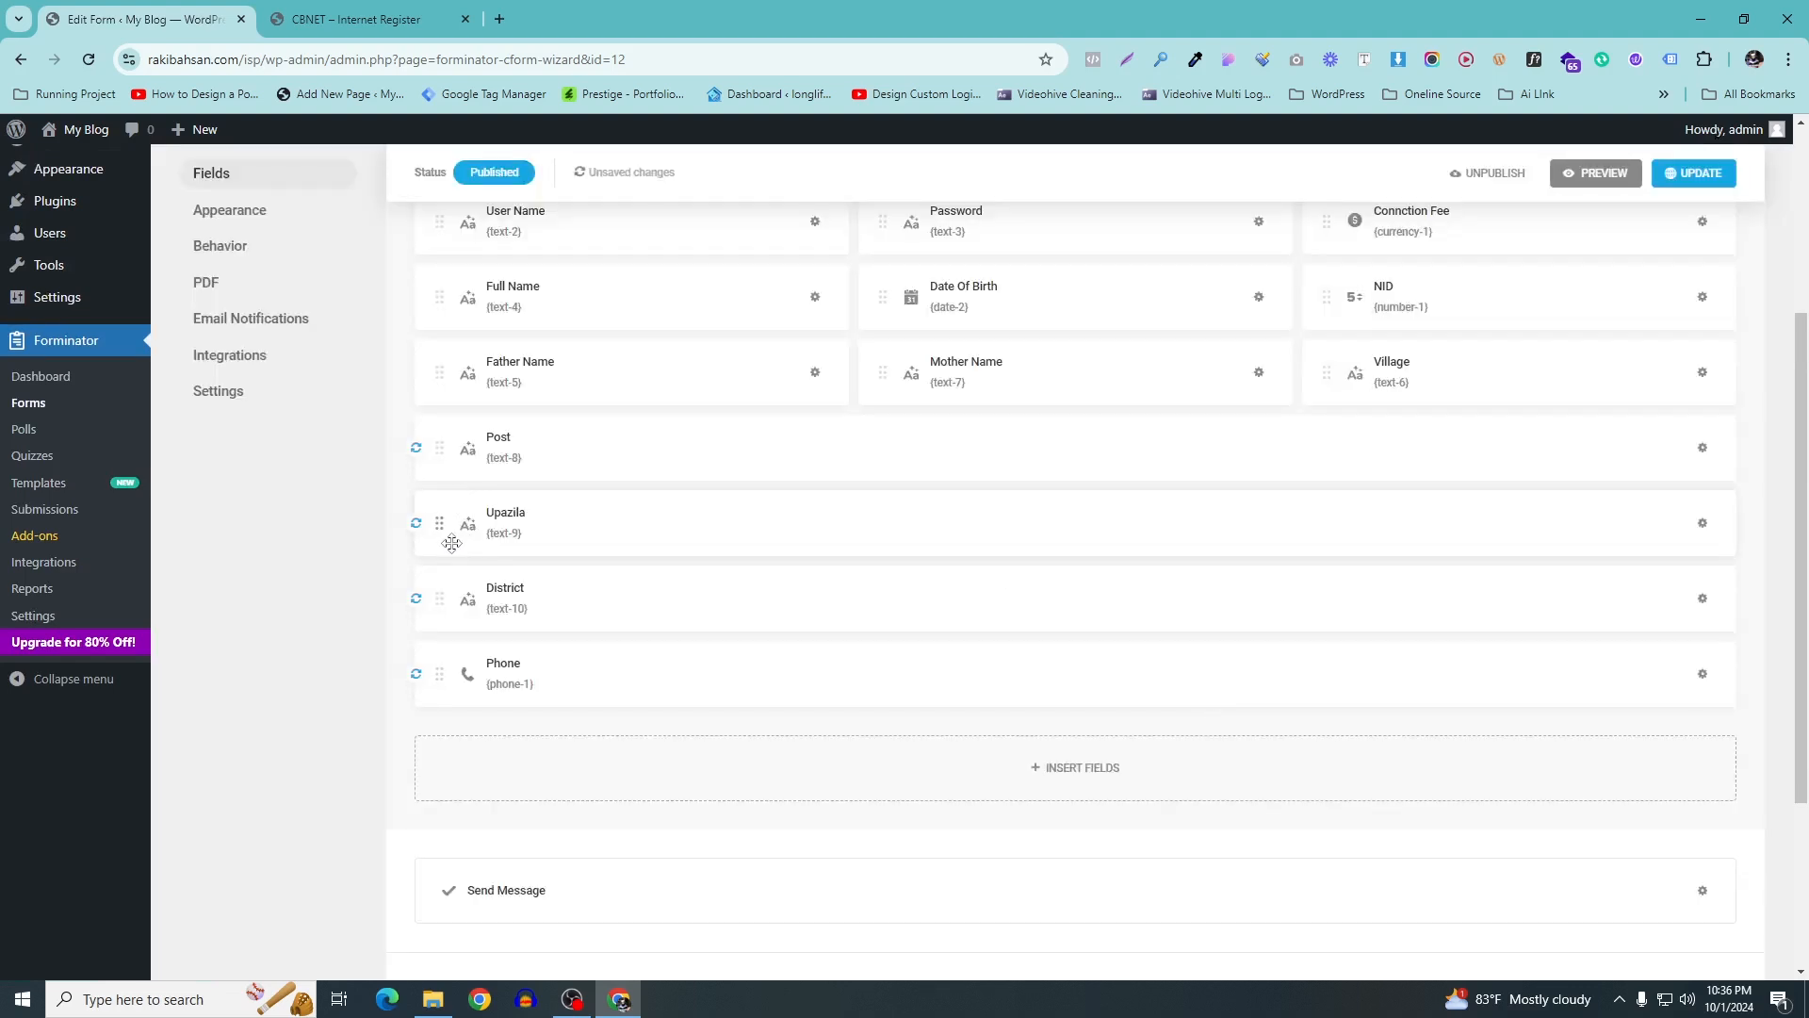
Drag Upazila, District and Phone into the Post row, then update the form
drag(443, 530, 1758, 451)
drag(455, 527, 1743, 463)
drag(446, 525, 1639, 454)
scroll(1474, 279, up, 2)
click(1691, 173)
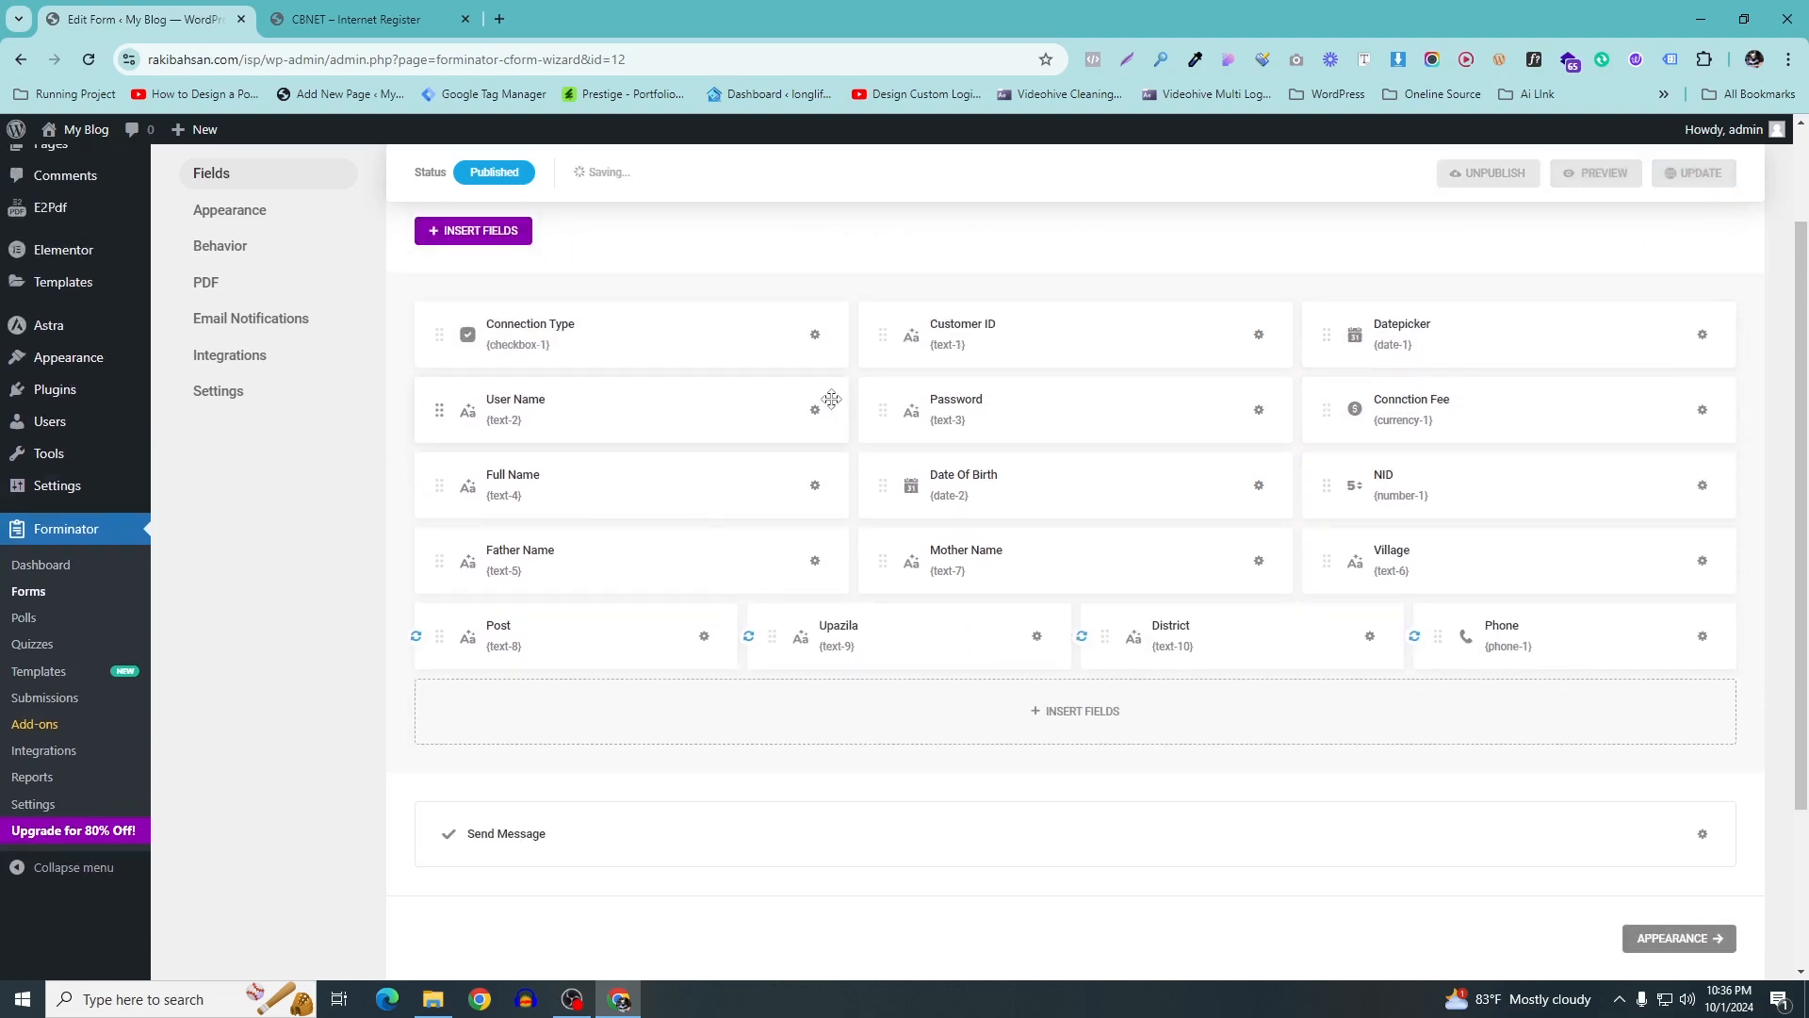
scroll(852, 509, down, 2)
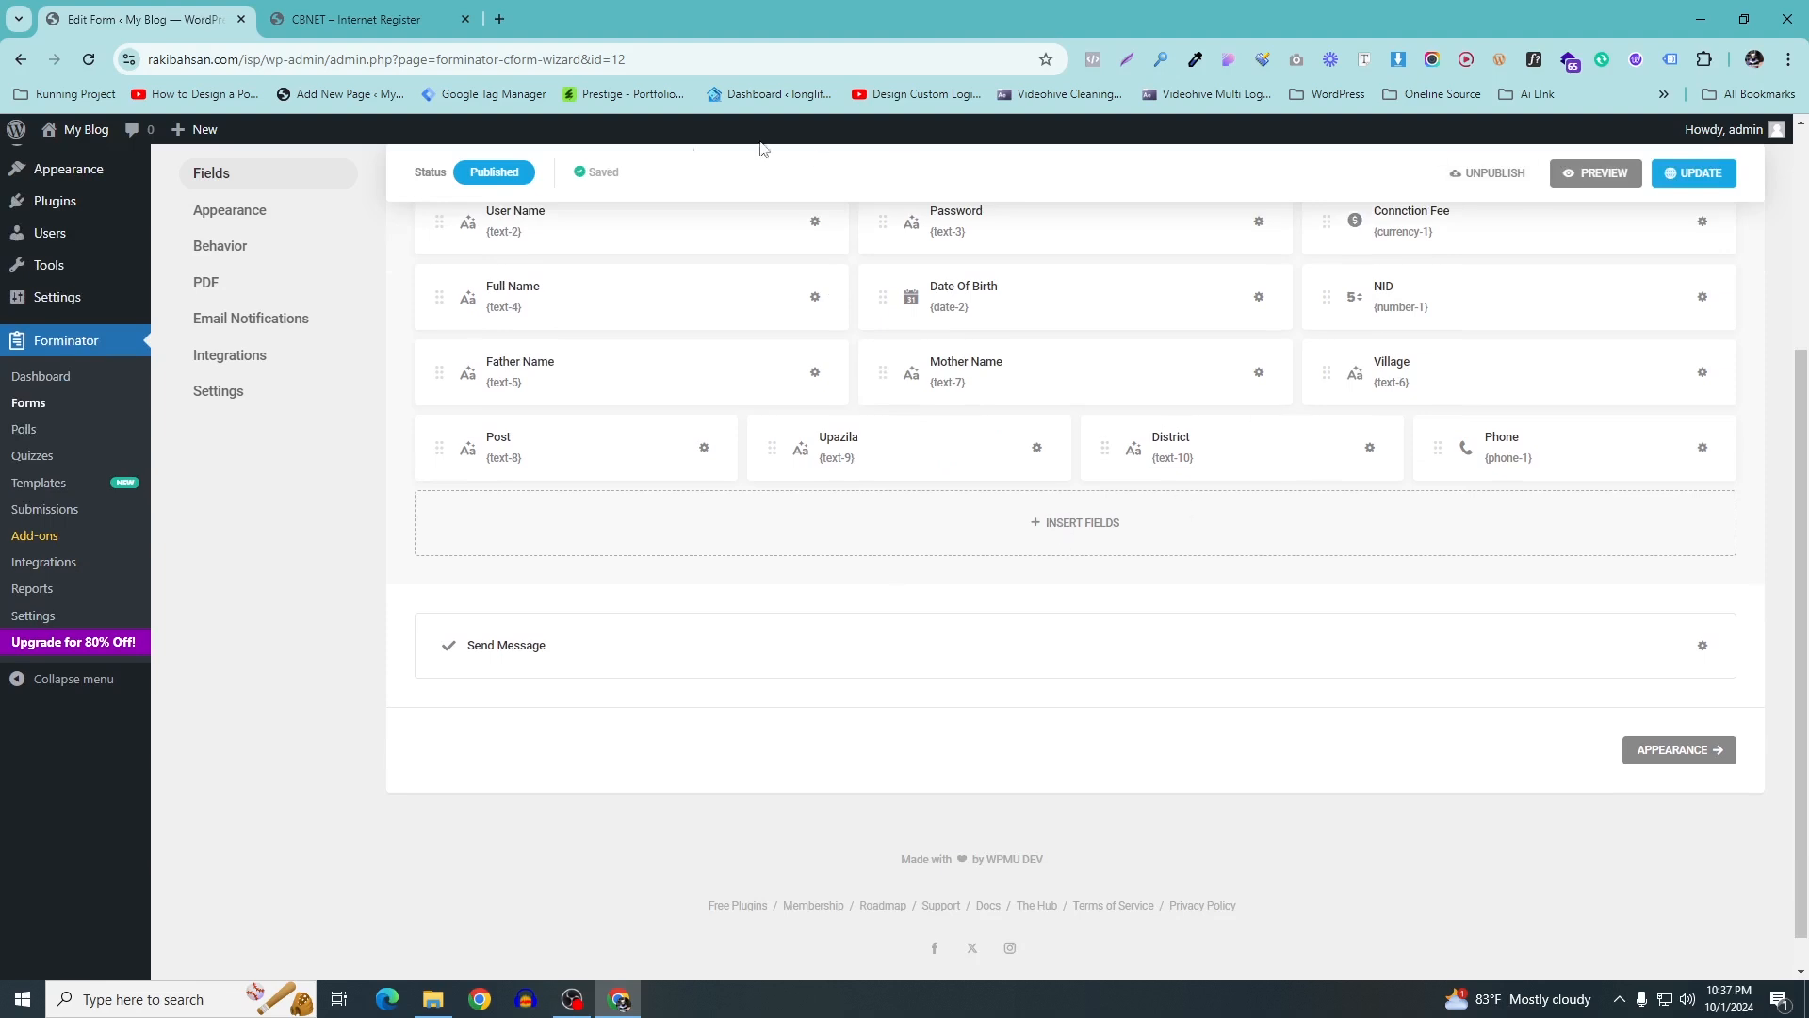
Compare against the CBNET Customer Information form, then open the Insert Fields chooser
click(353, 19)
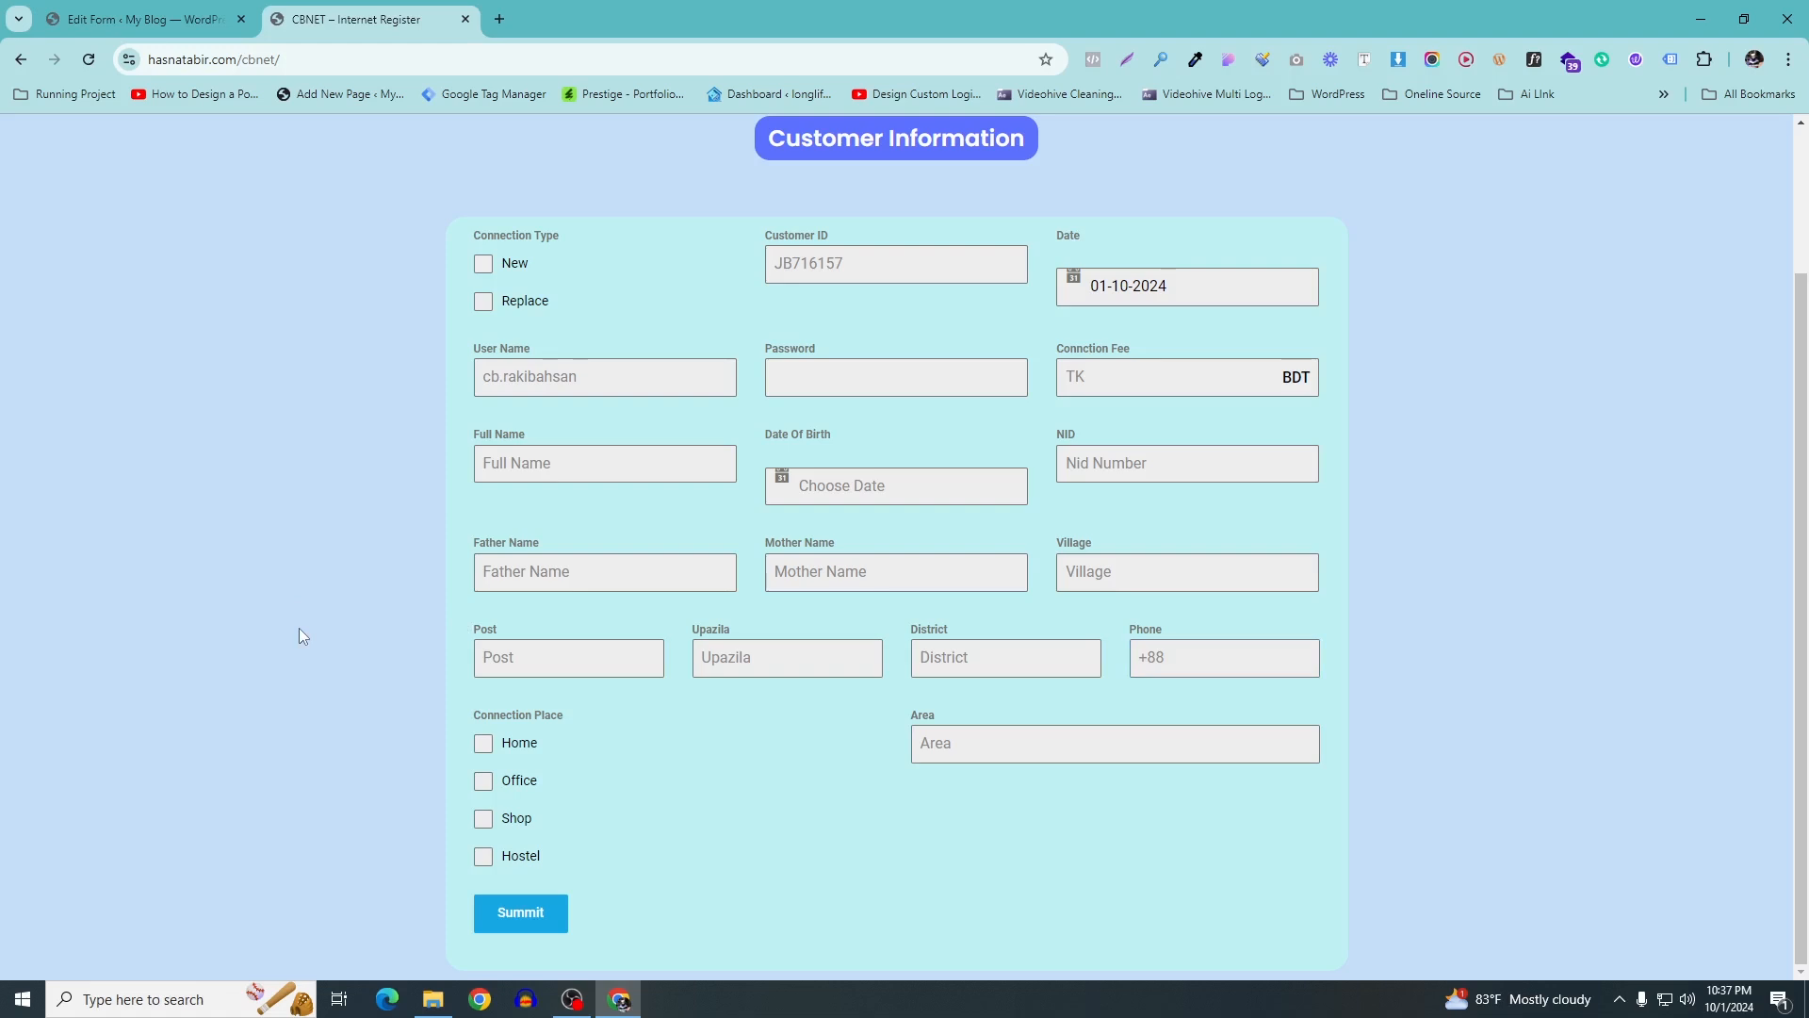
click(142, 19)
scroll(1425, 552, up, 3)
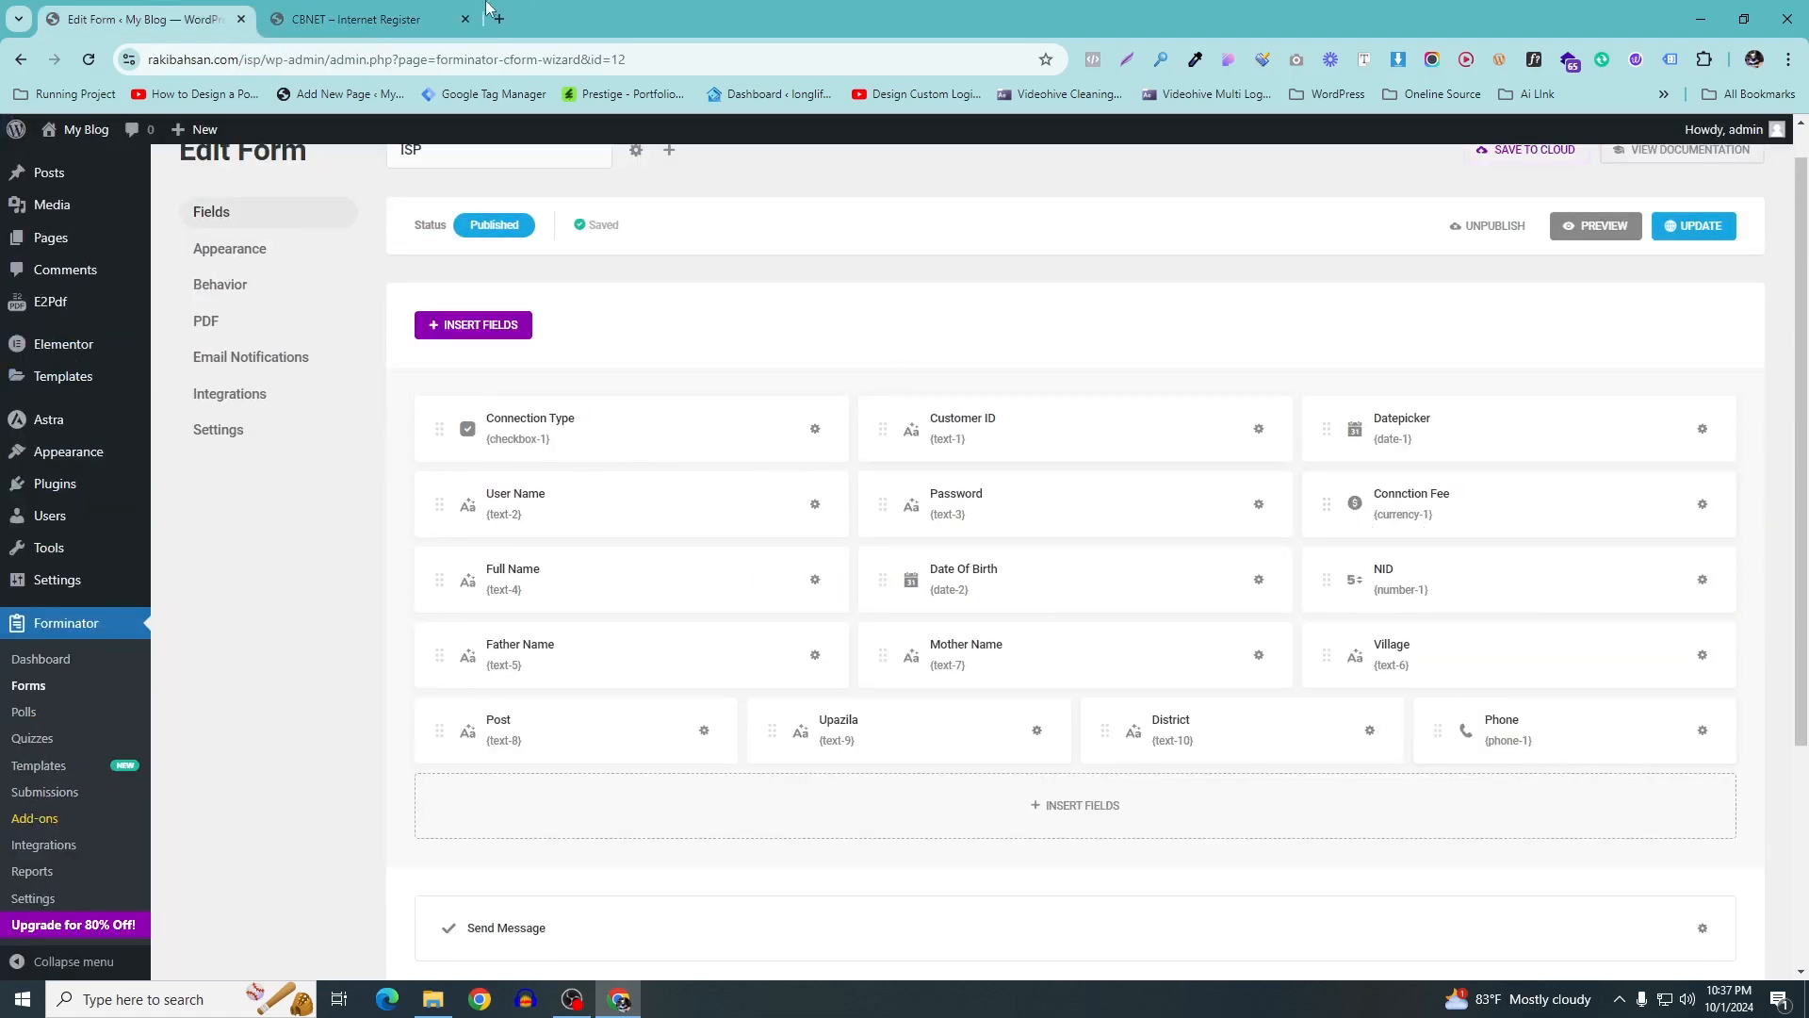
click(360, 12)
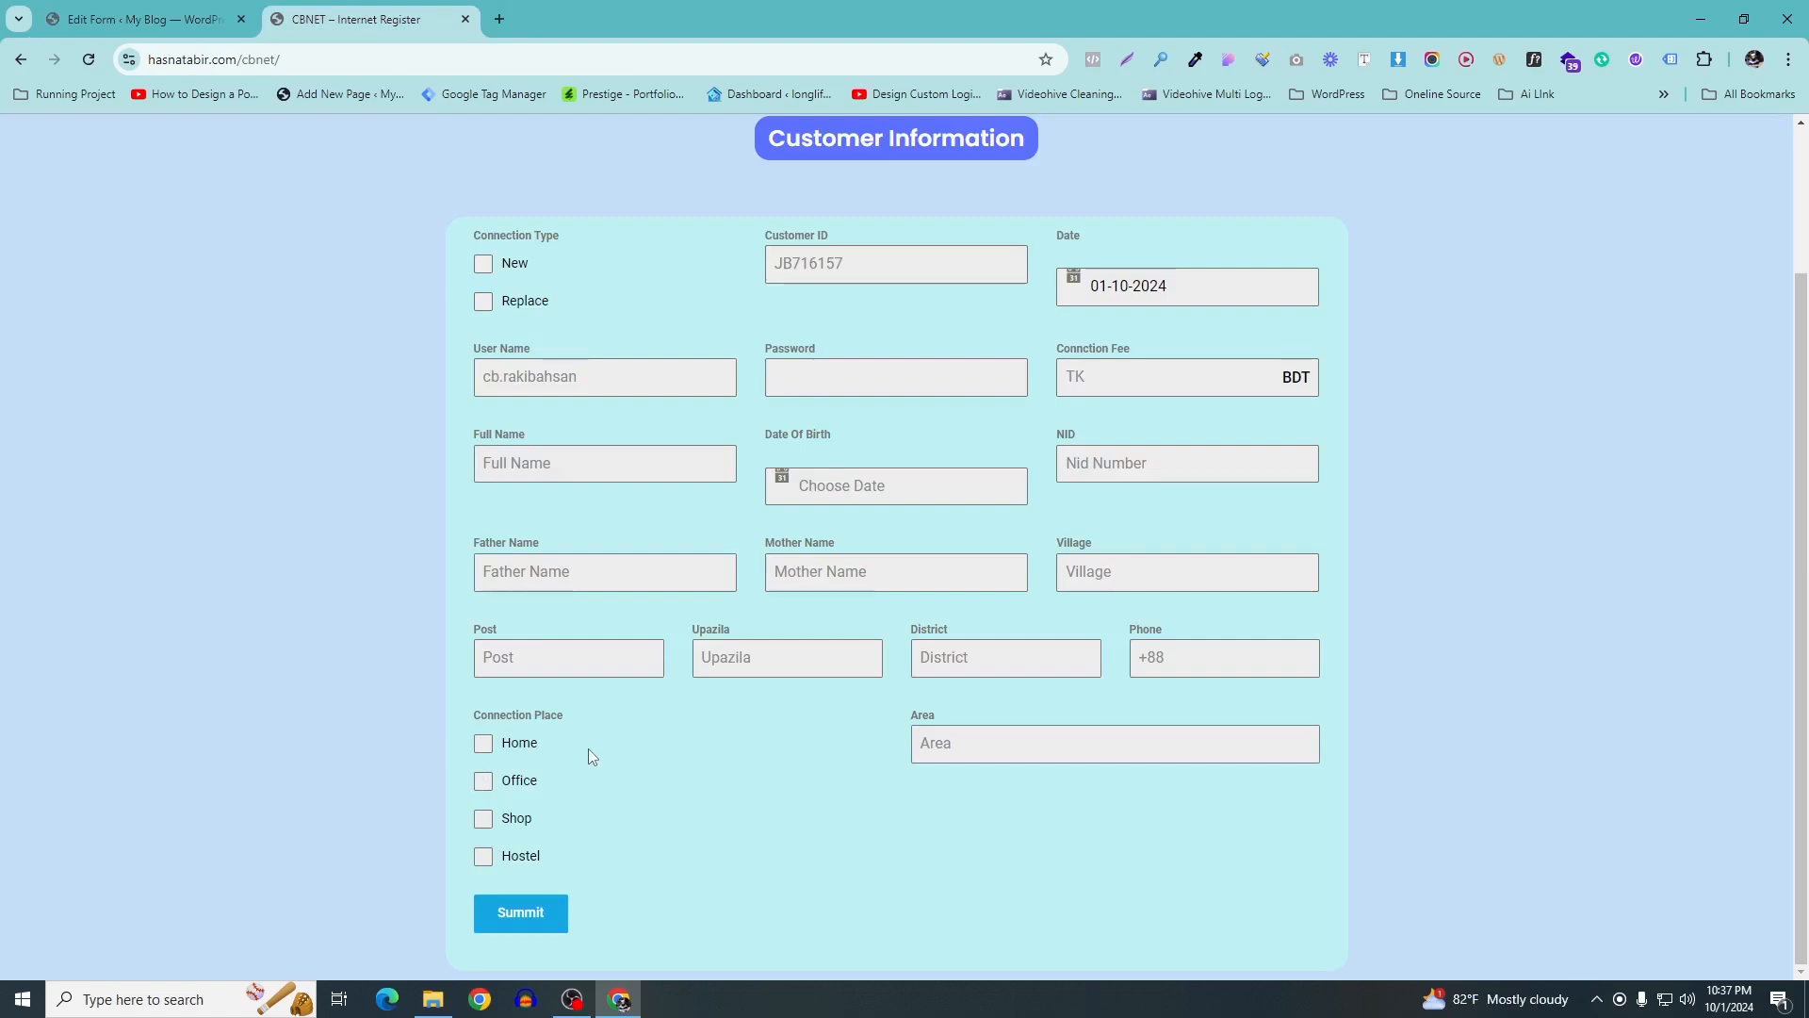
click(184, 19)
scroll(558, 442, up, 1)
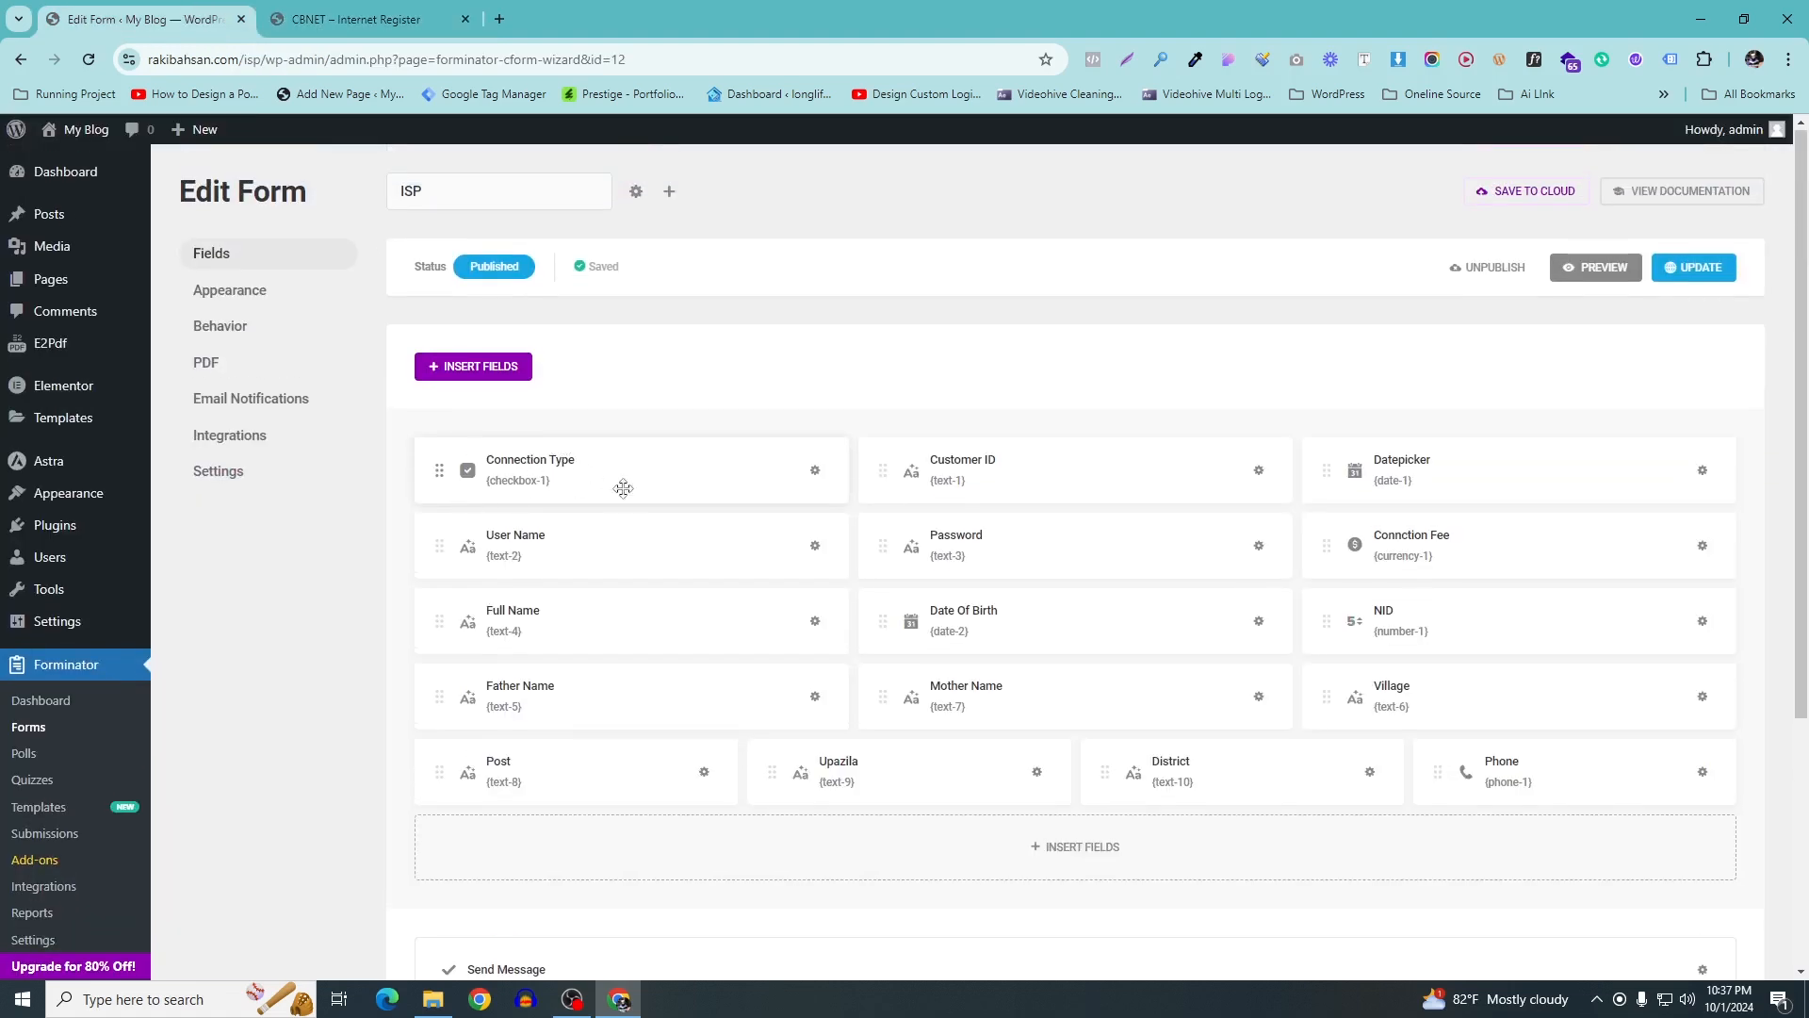
scroll(848, 631, down, 3)
click(961, 576)
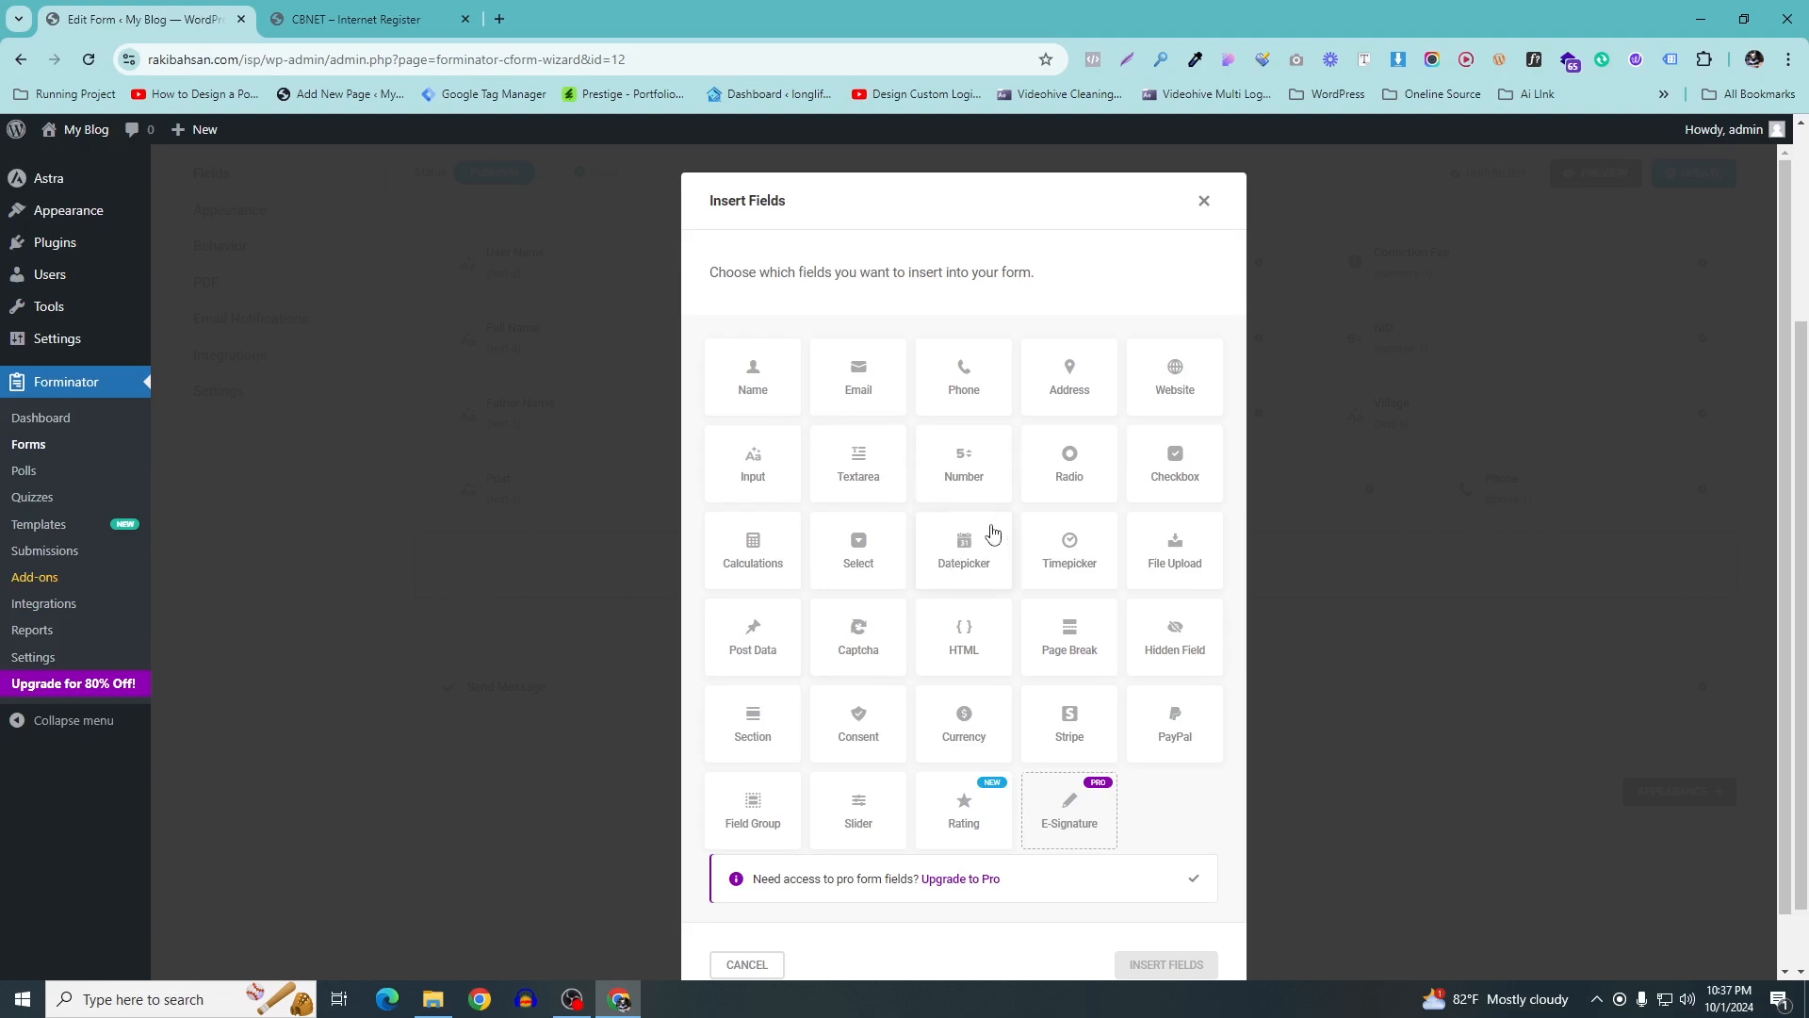
Add a Checkbox field labelled Connection Place, copying the label from the reference form
click(1178, 469)
scroll(1165, 884, down, 1)
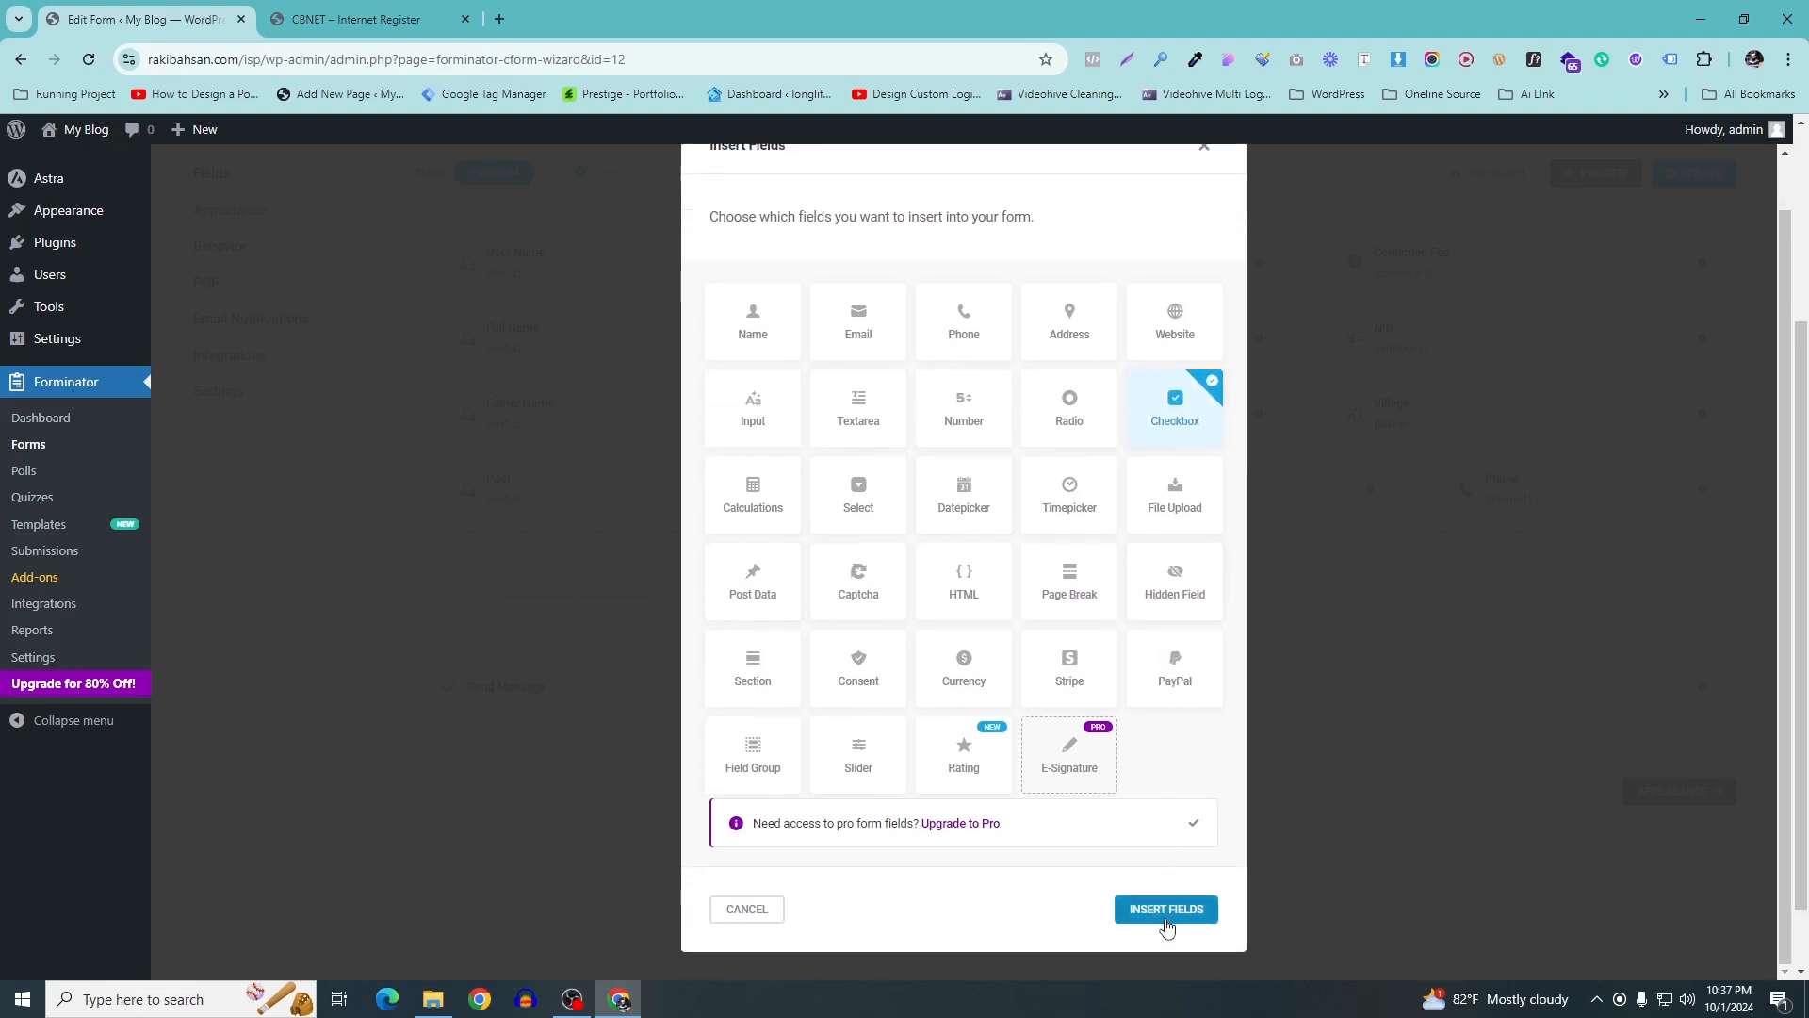
click(1166, 914)
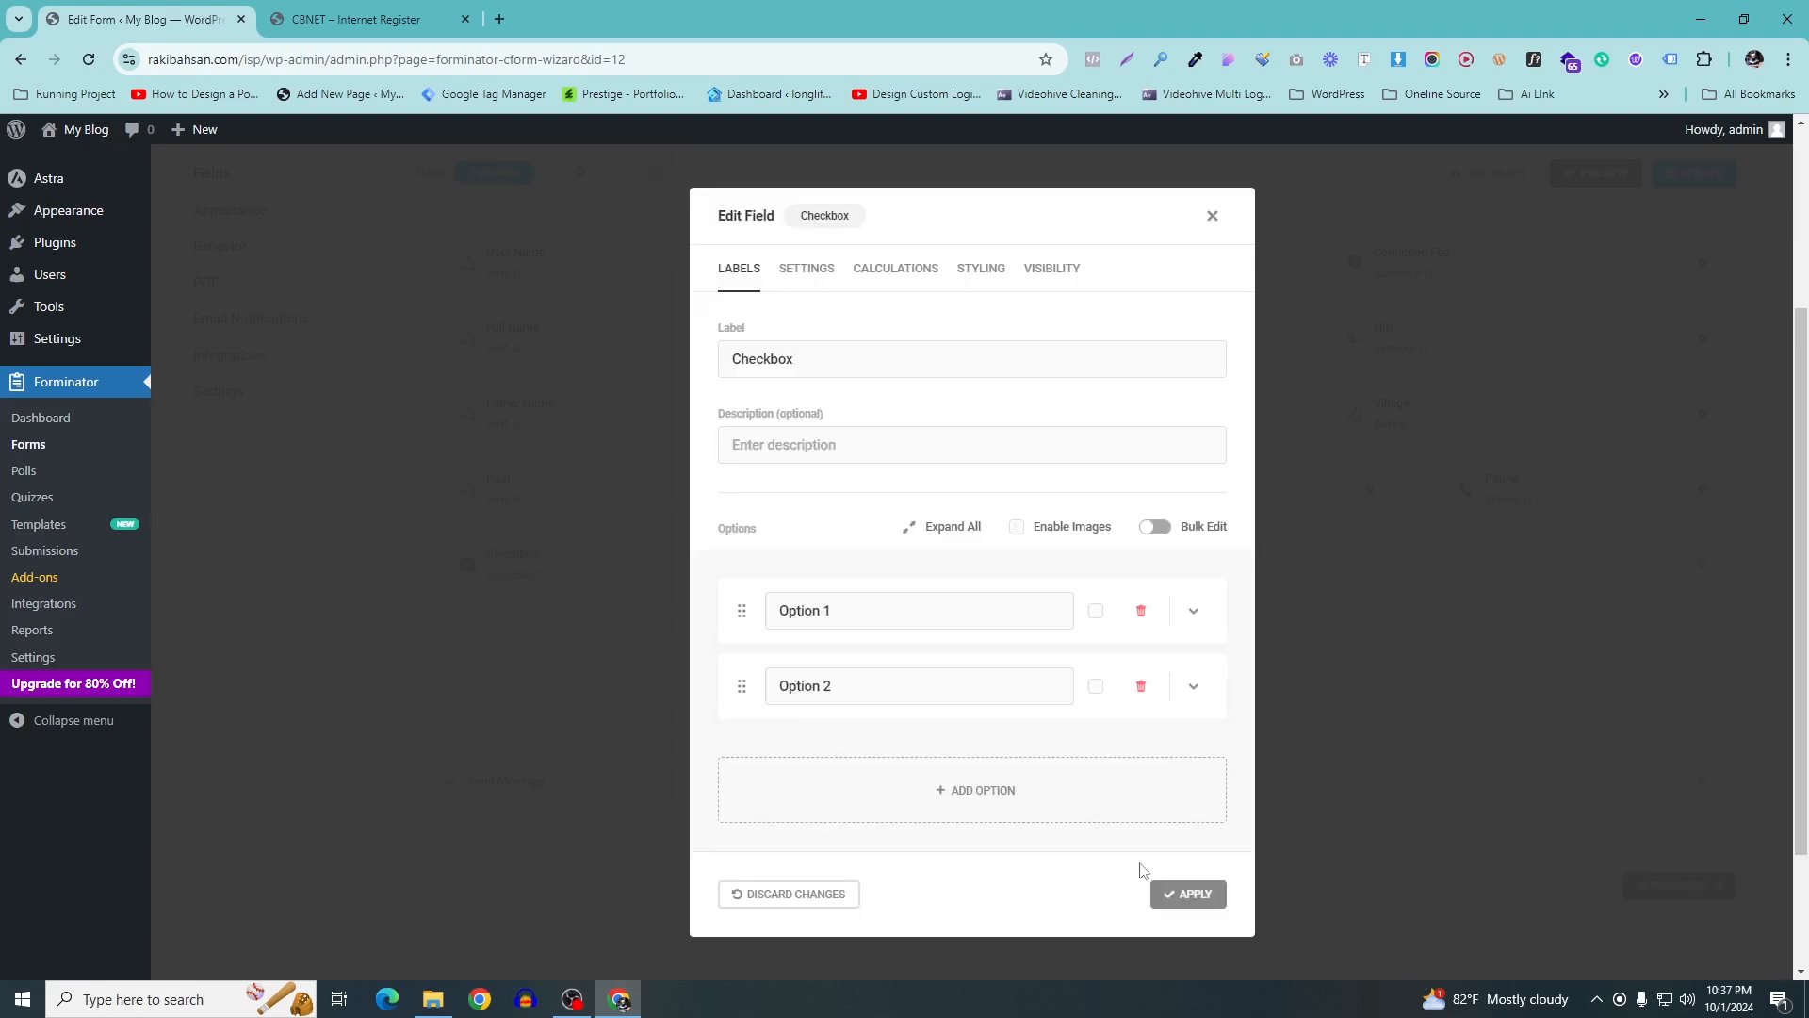
click(357, 19)
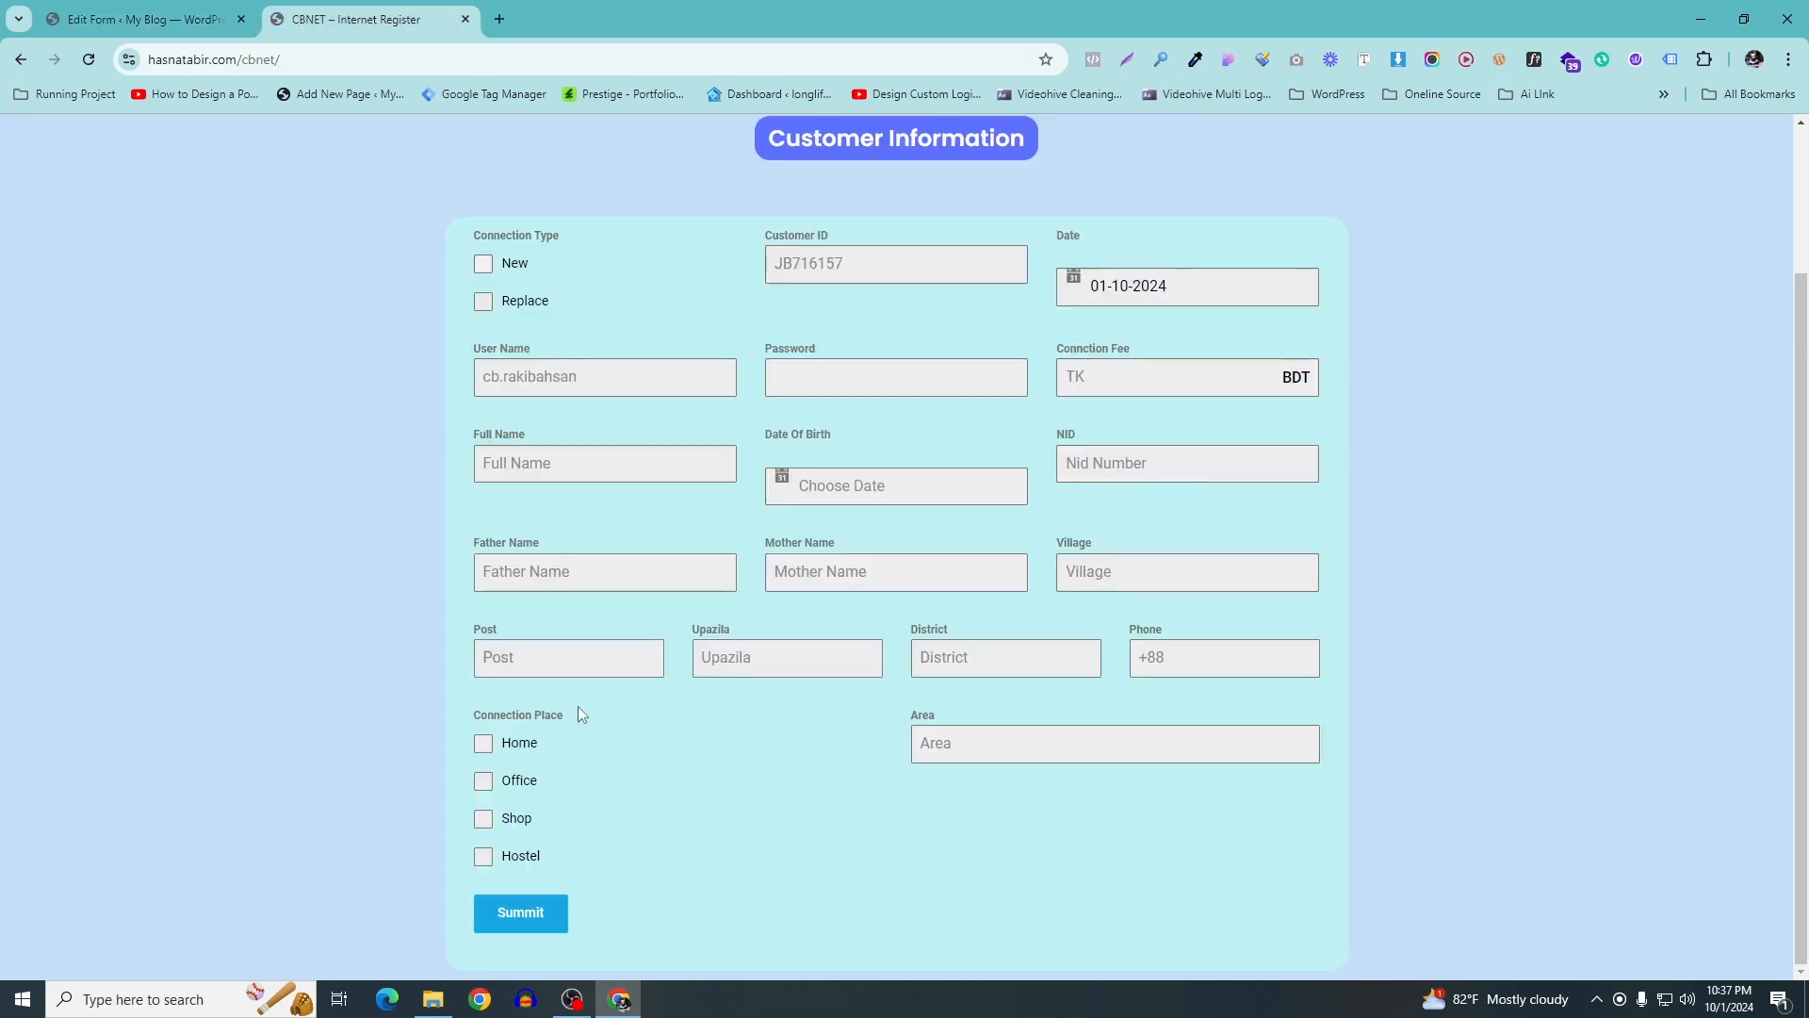
drag(509, 722, 474, 723)
key(ctrl+c)
click(141, 18)
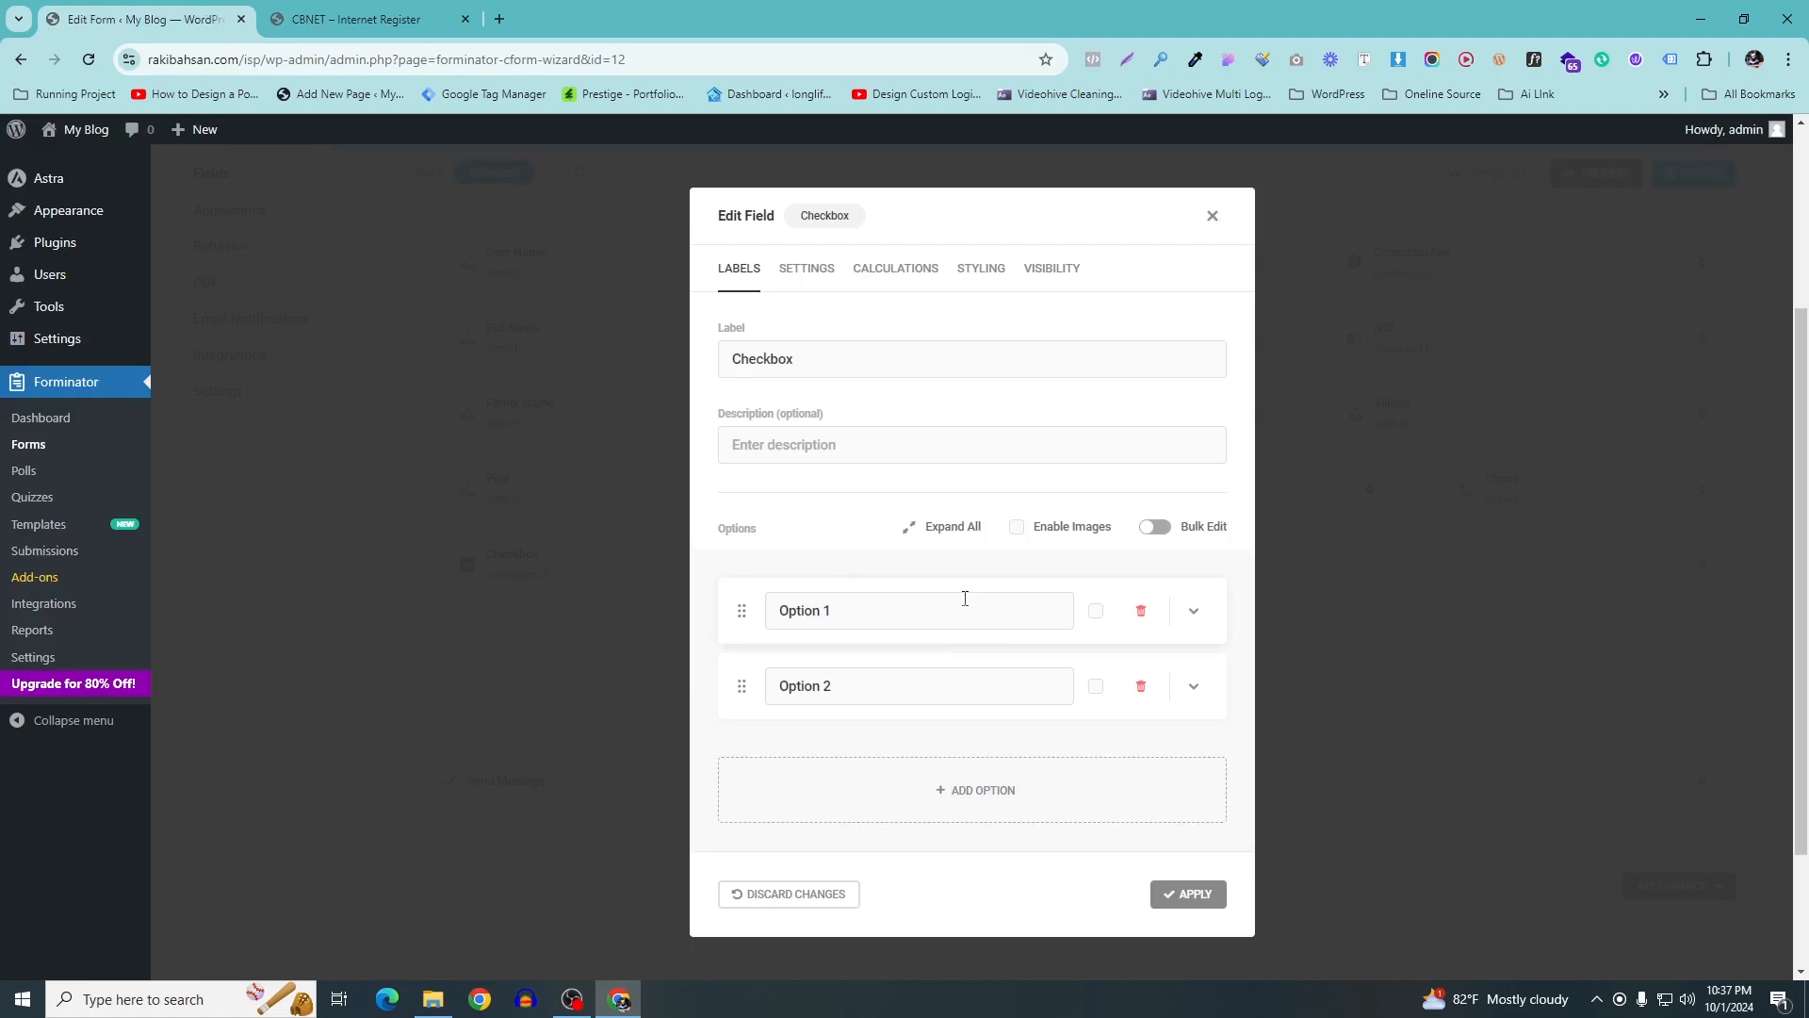
double_click(763, 359)
key(ctrl+v)
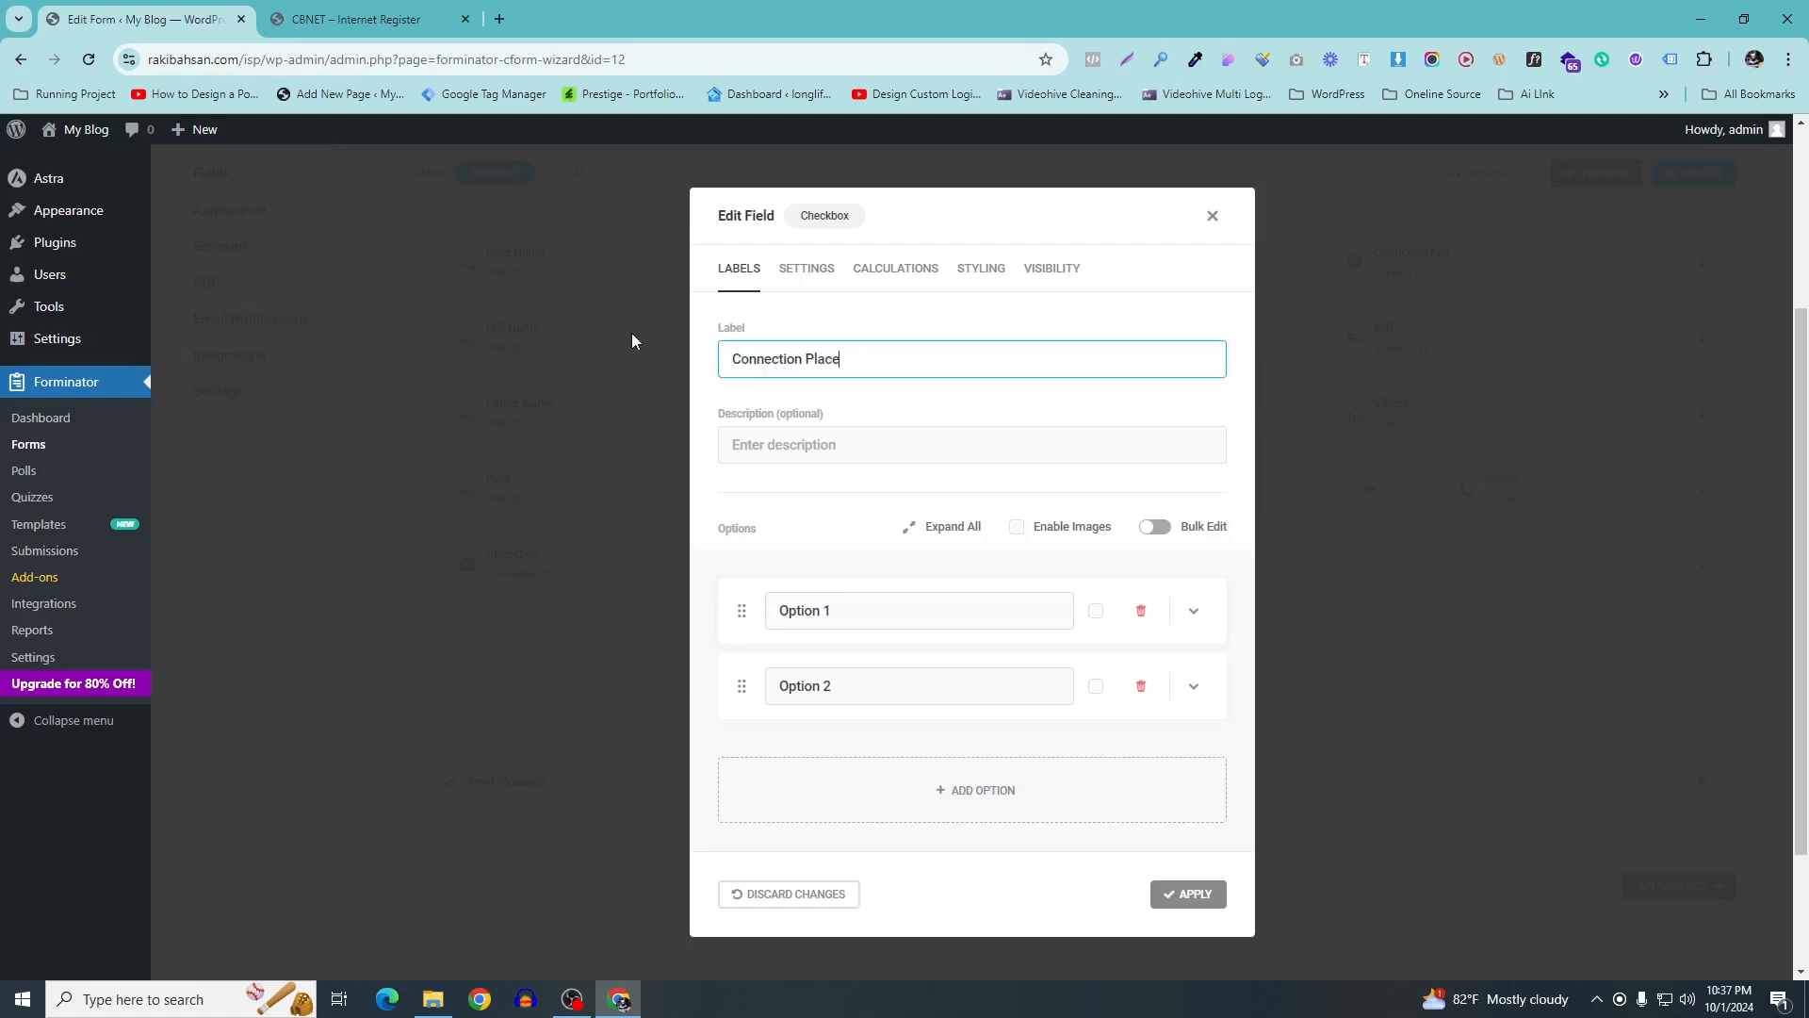
Rename the first two checkbox options to Home and Office and add a third
click(314, 9)
click(160, 9)
click(331, 19)
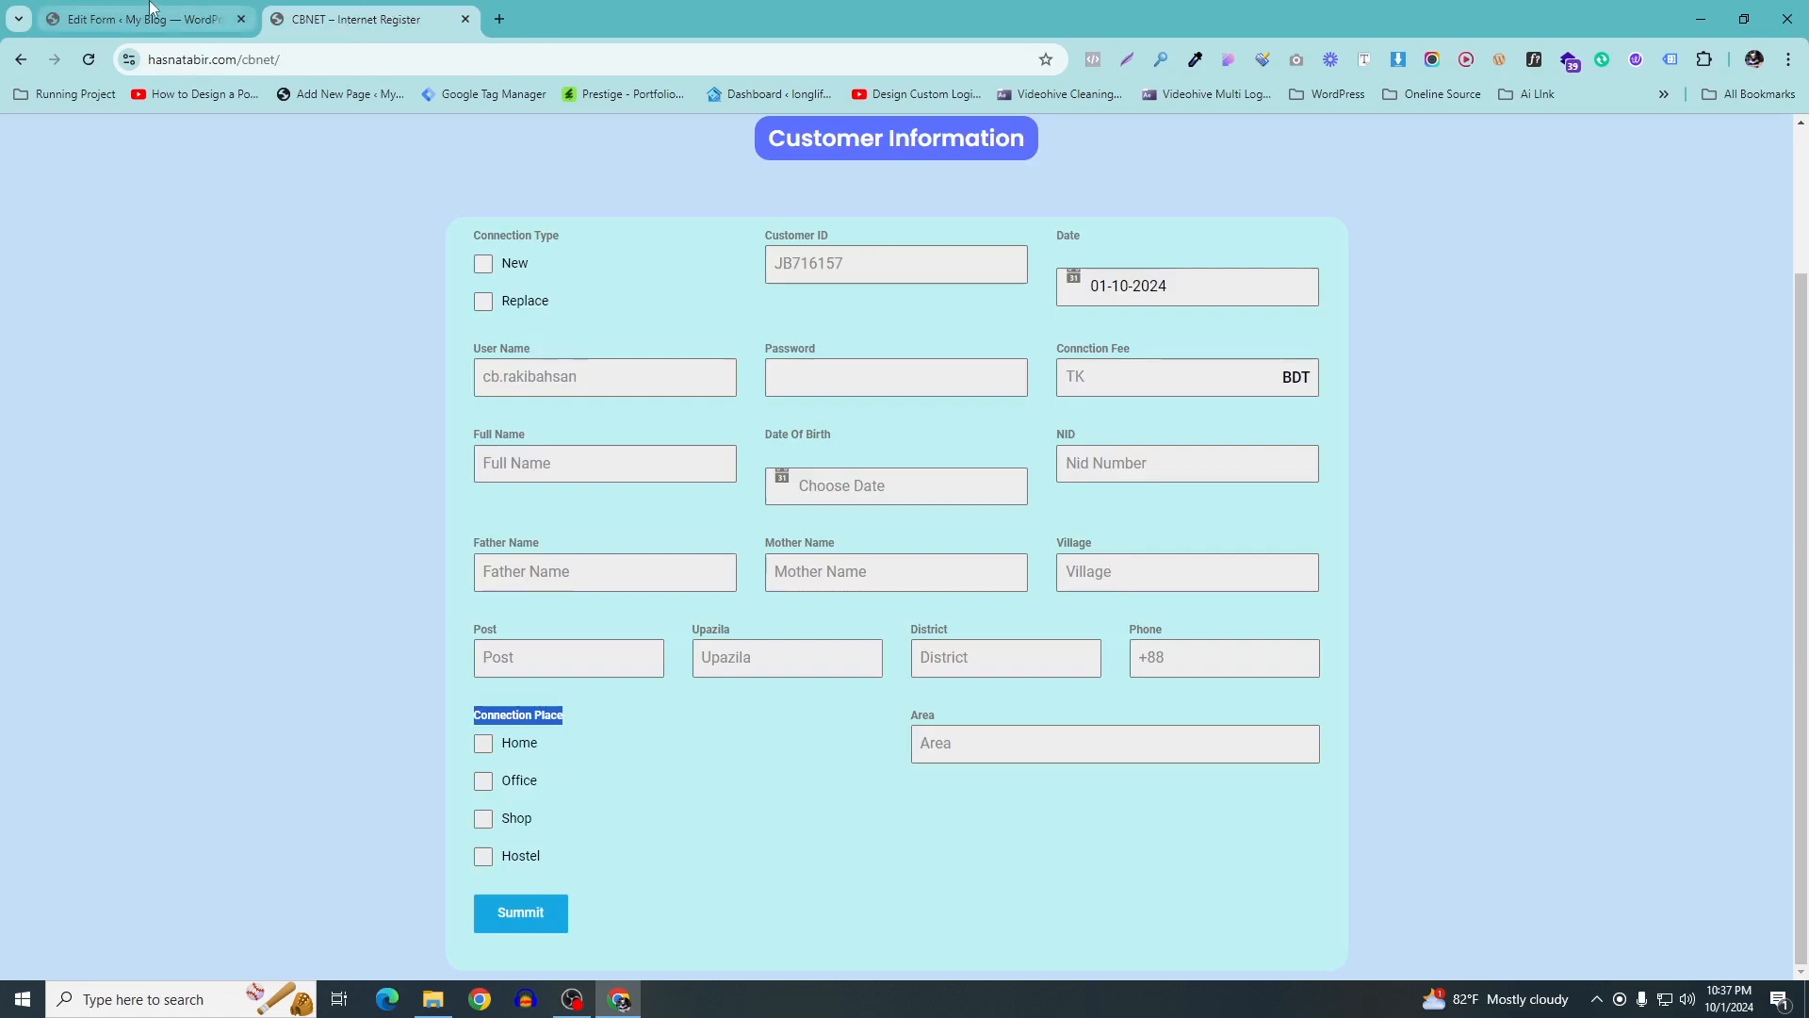
click(148, 8)
drag(852, 611, 699, 596)
text(Home)
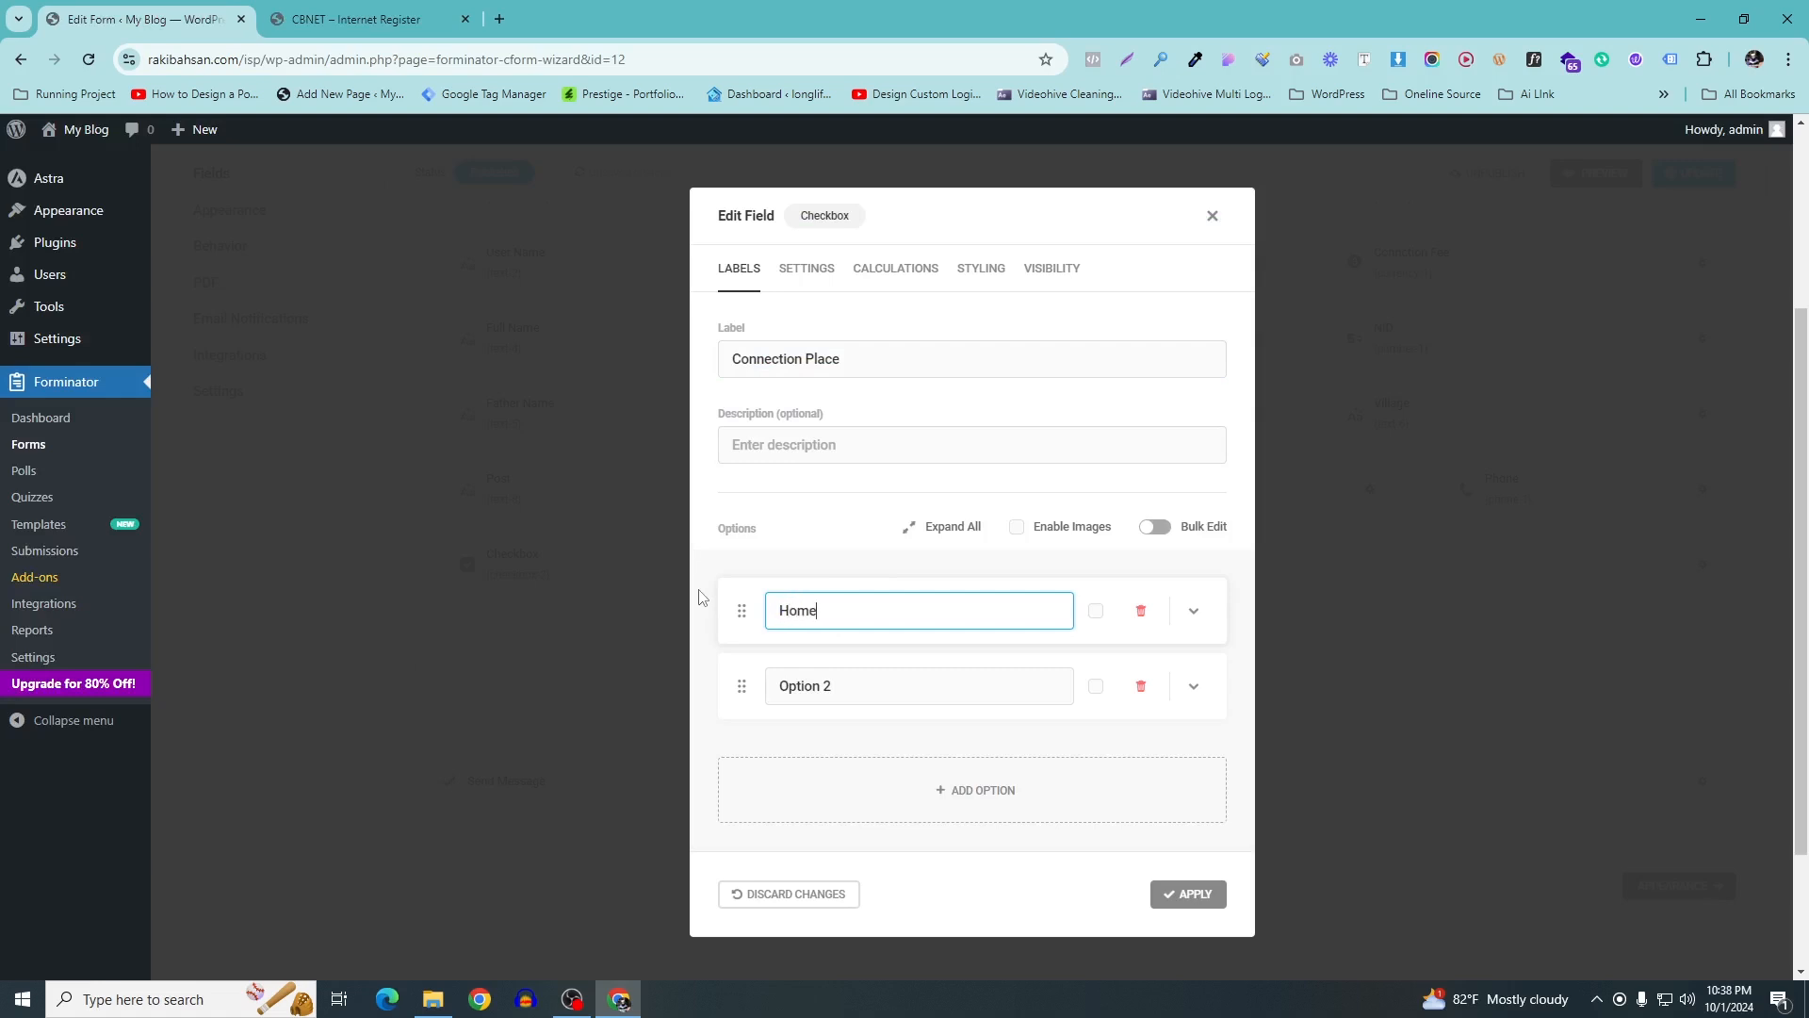
drag(848, 685, 641, 672)
text(Office)
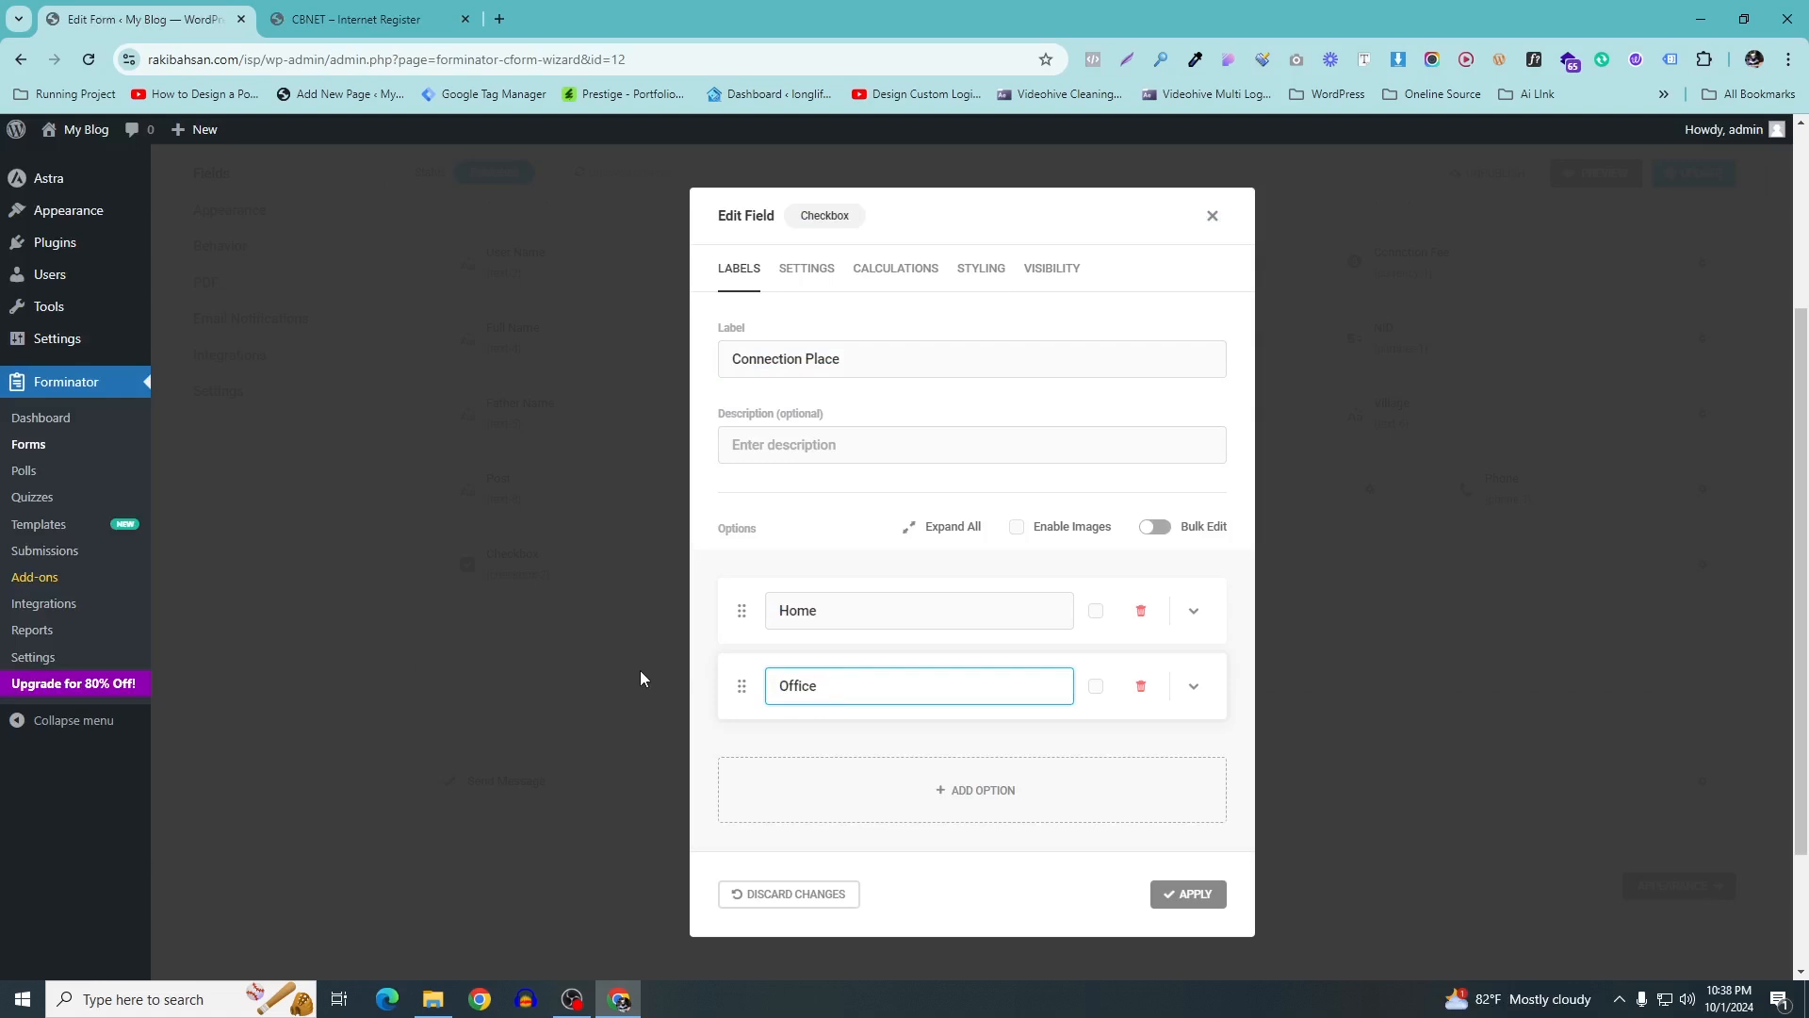
click(955, 780)
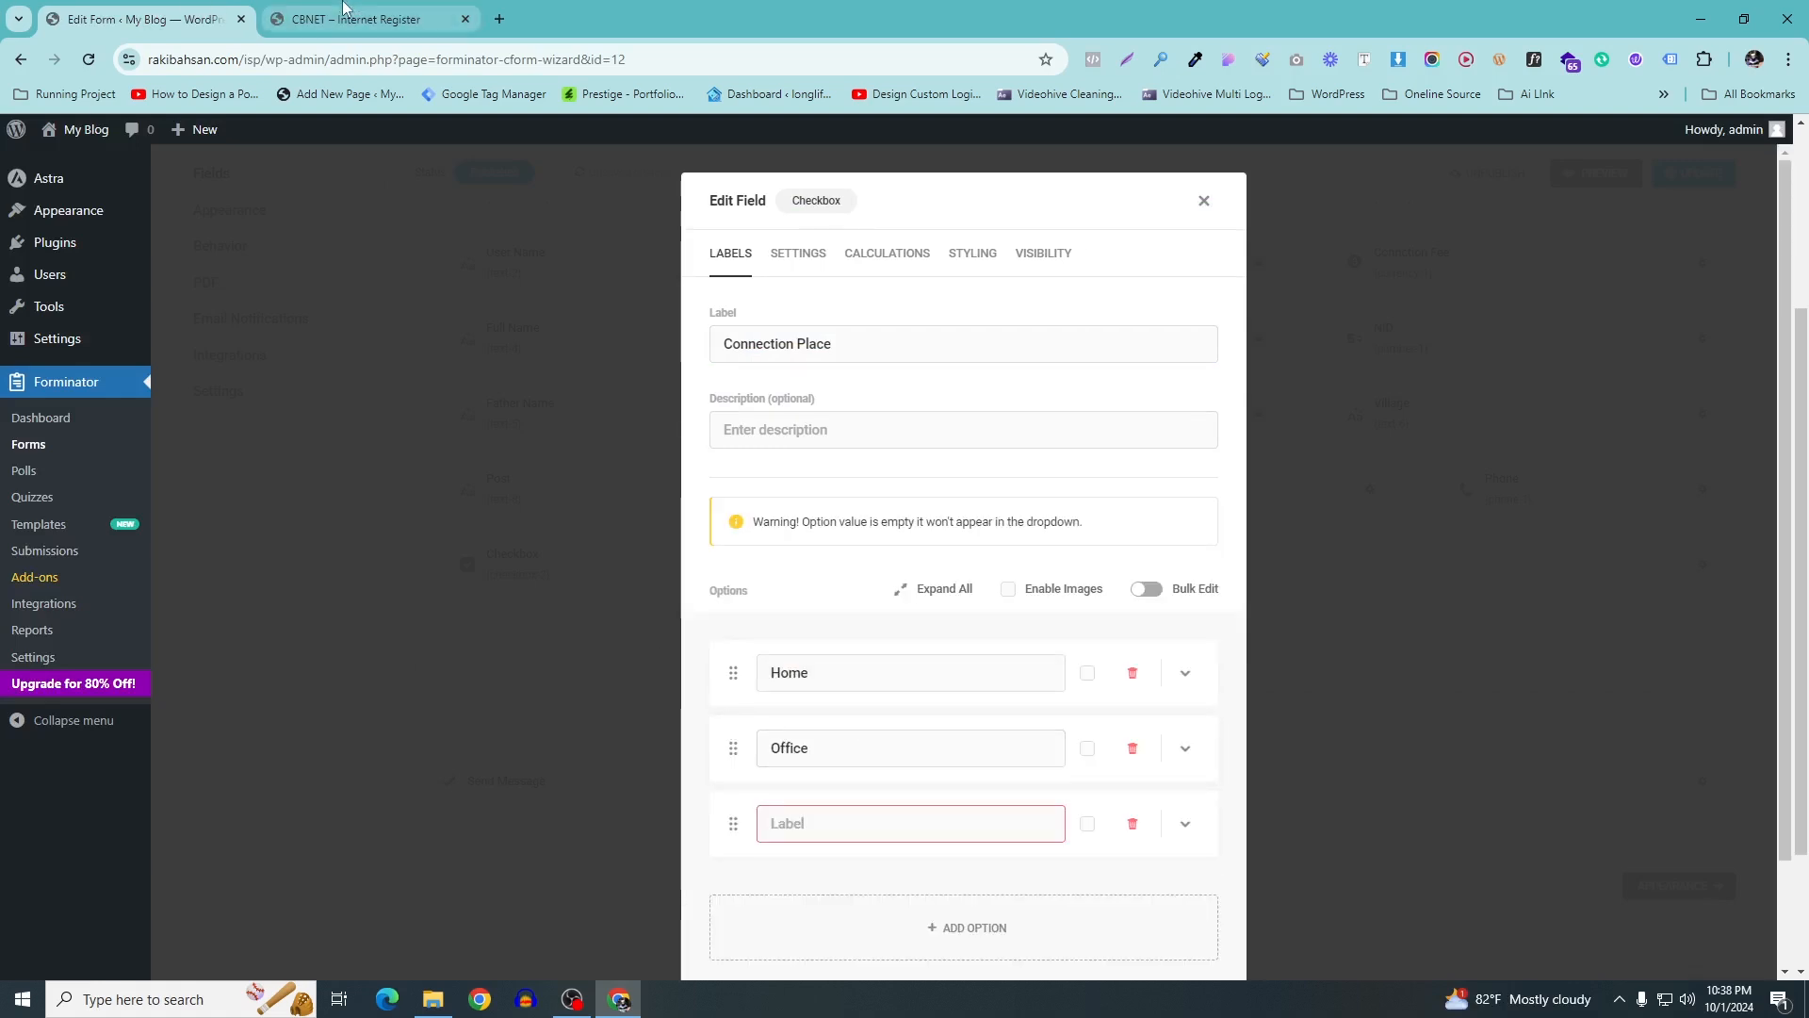
Fill in Shop as the third option and add Hostel as a fourth
click(311, 16)
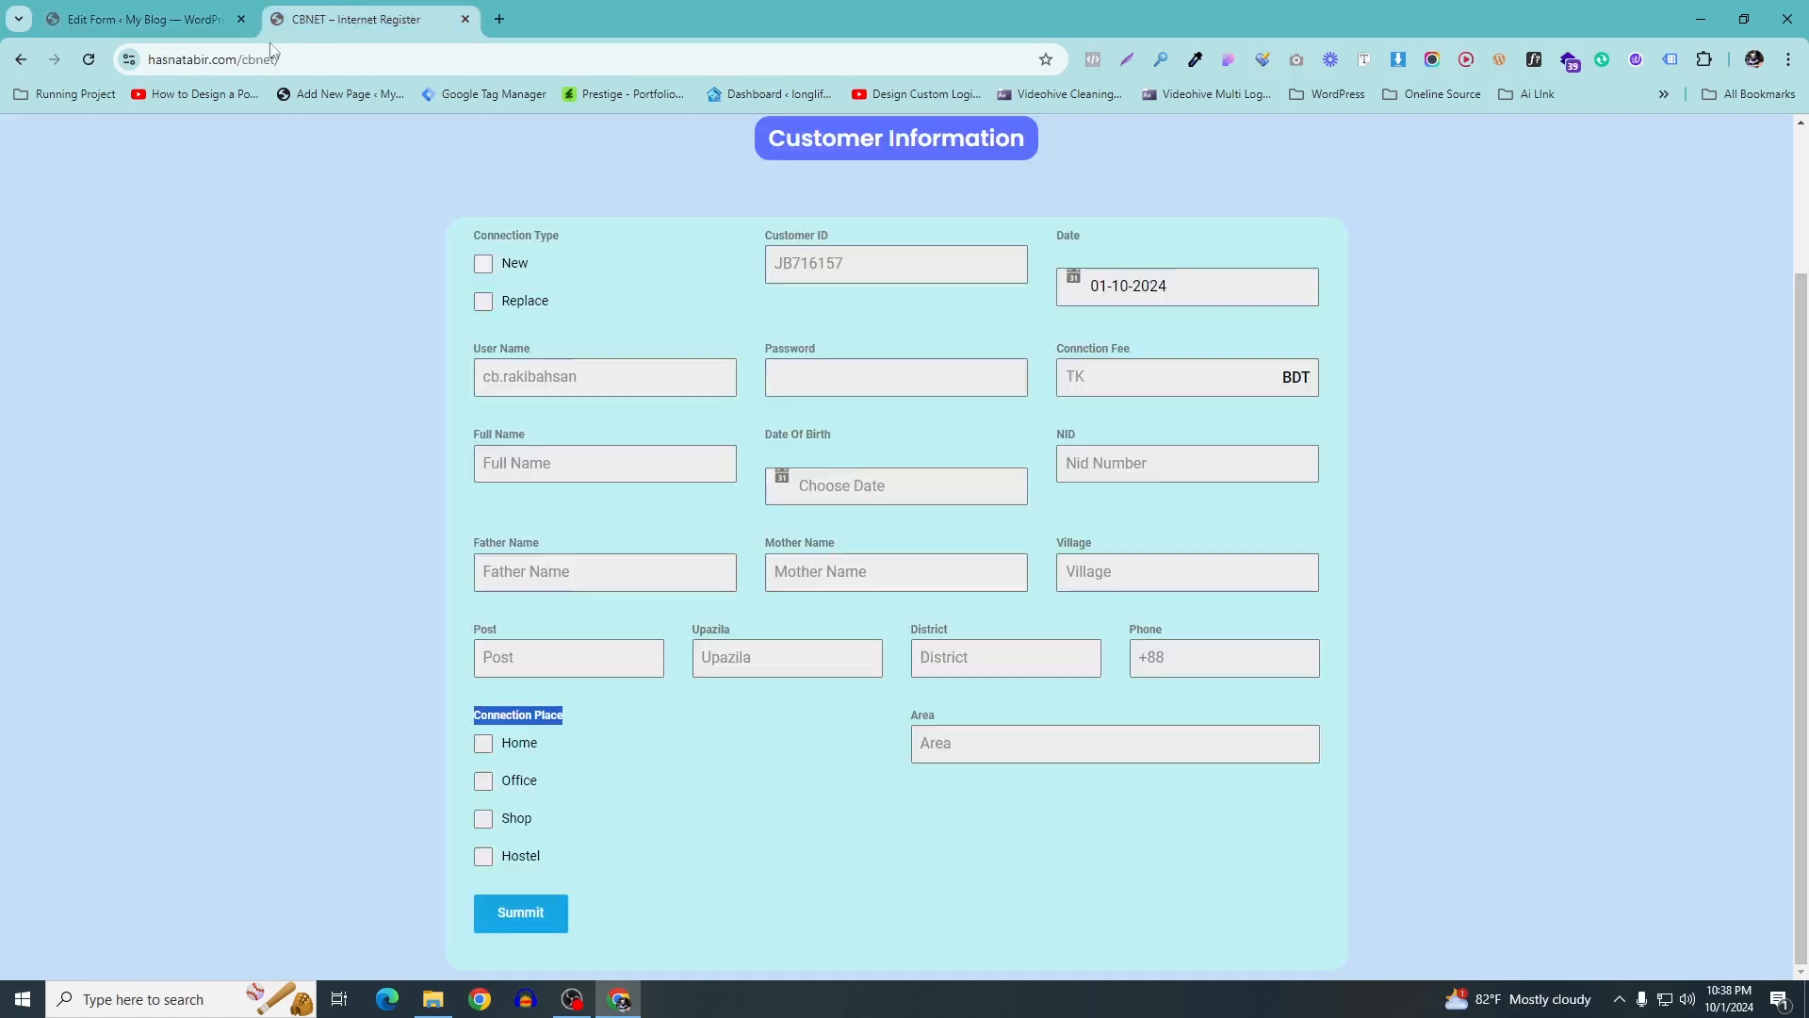
click(61, 11)
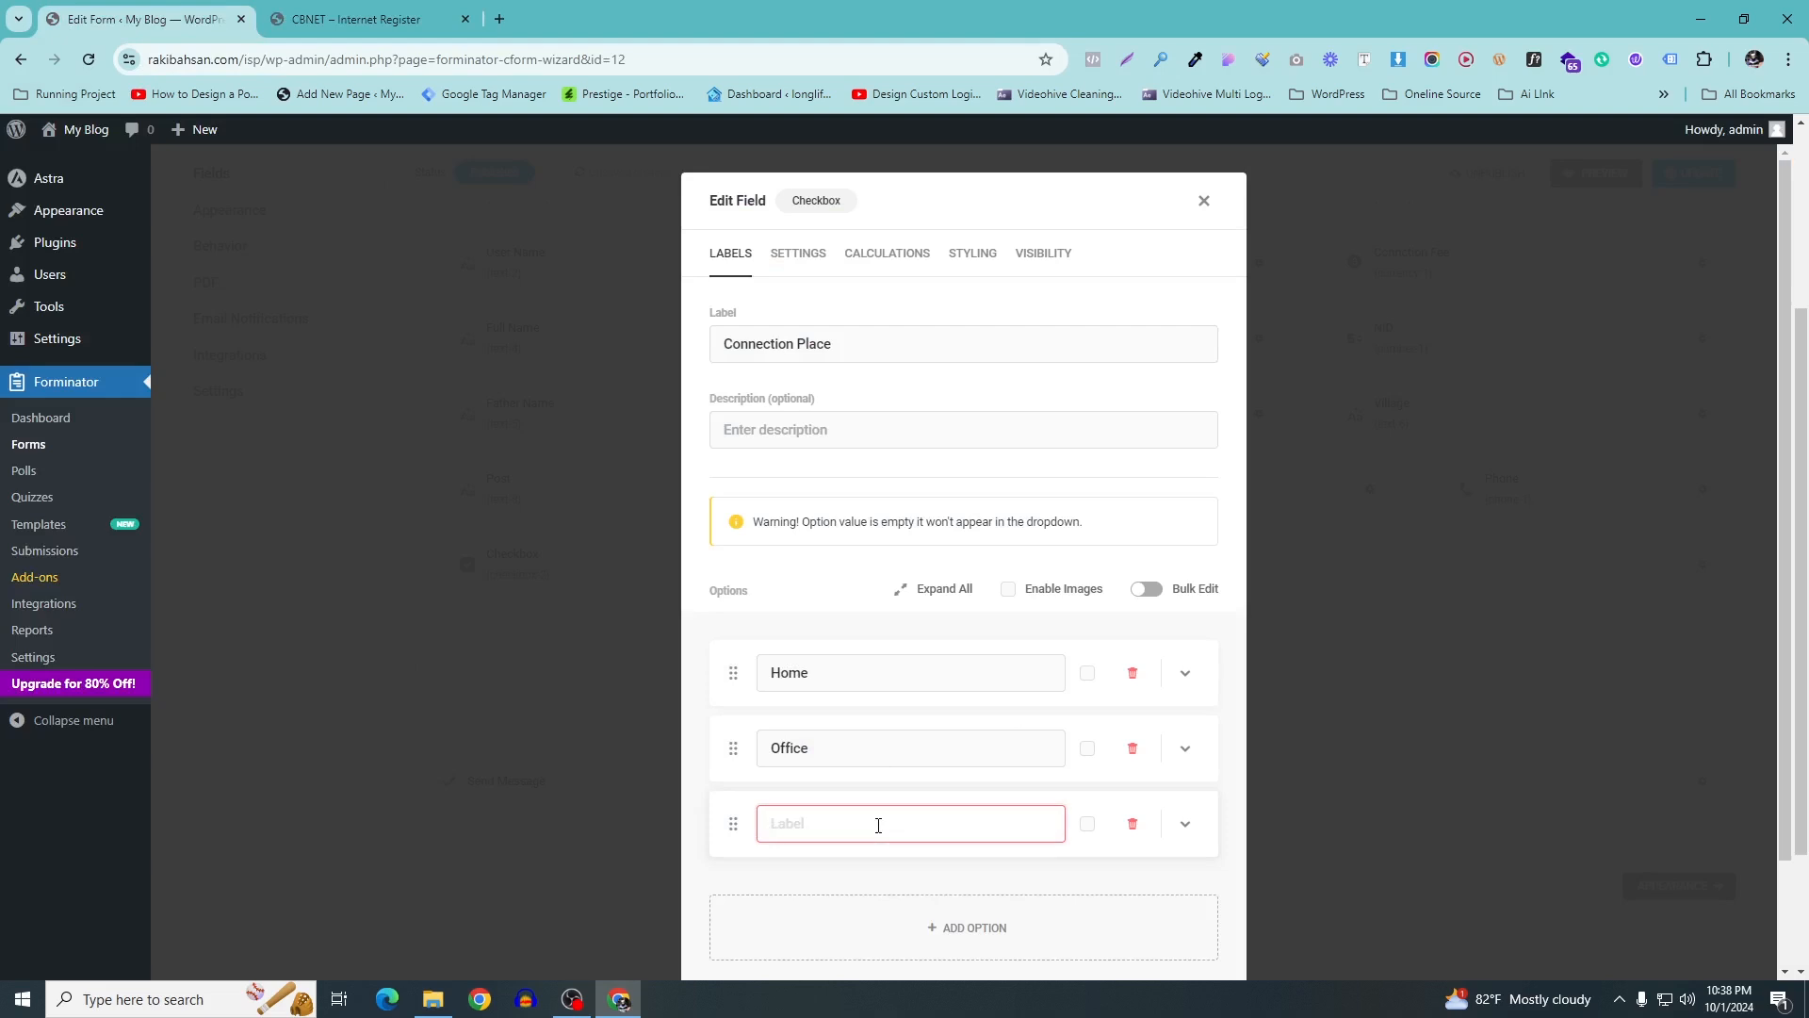
text(Shop)
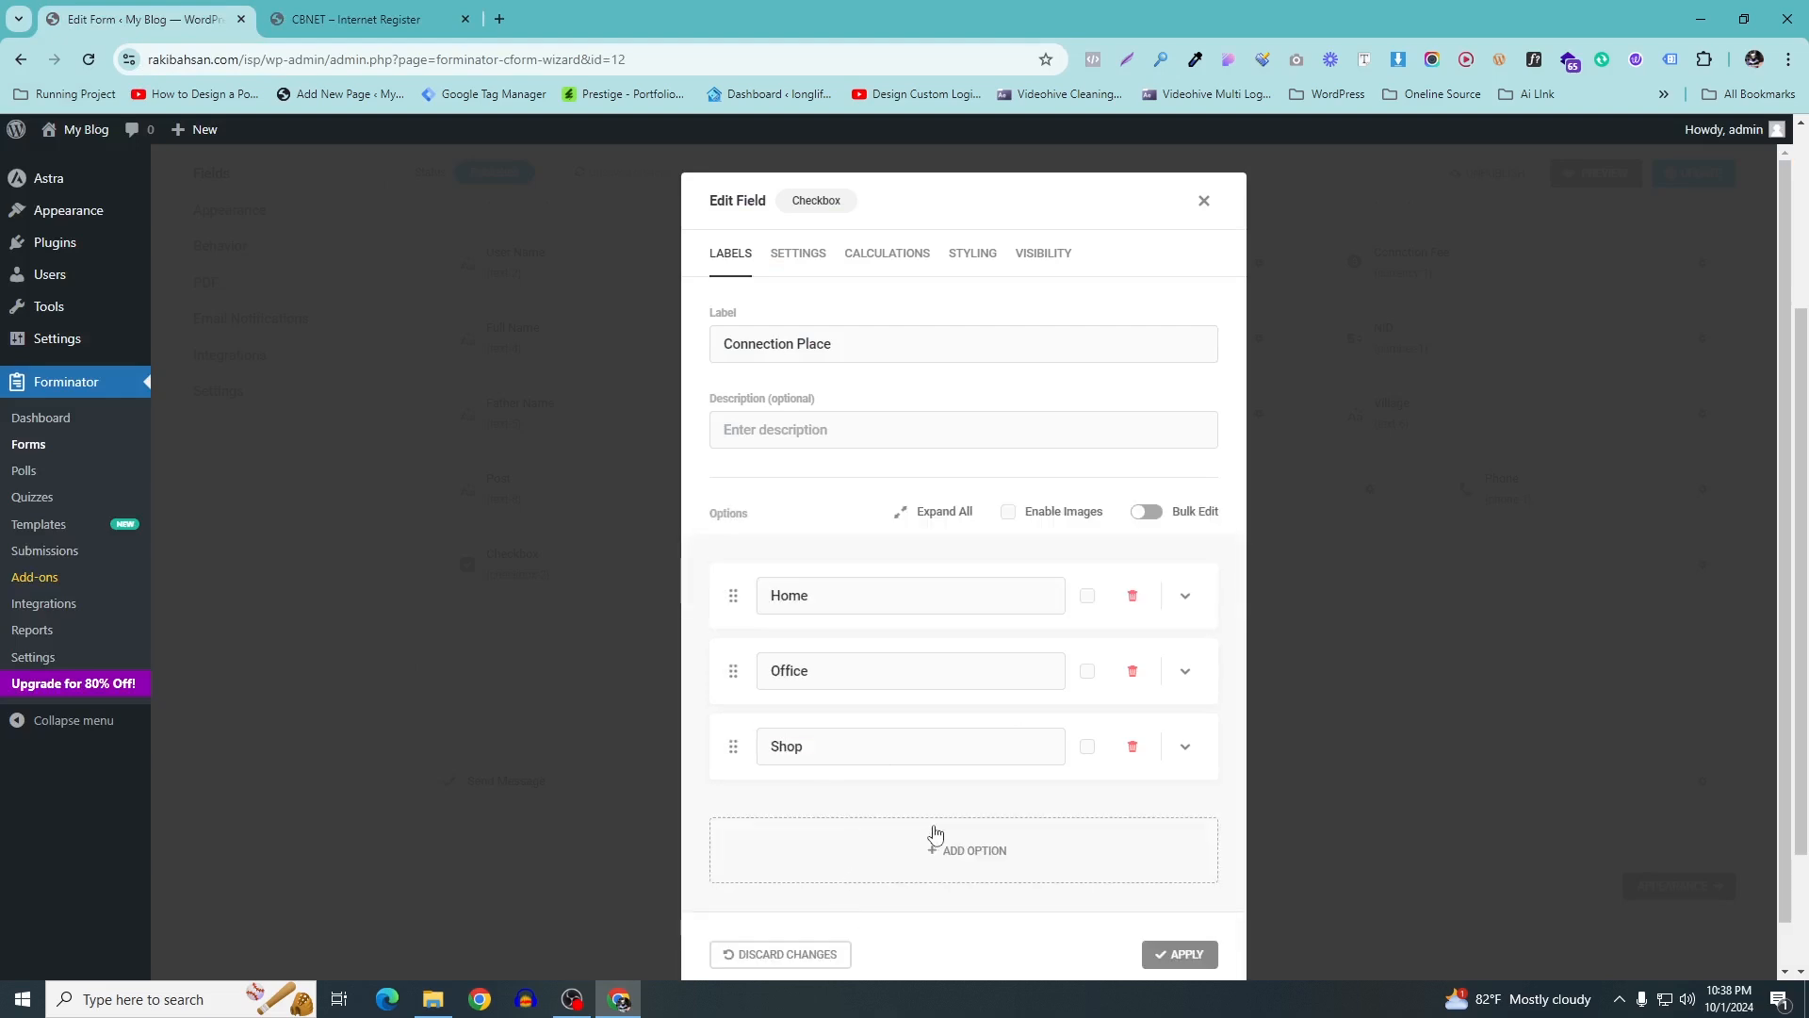
click(933, 923)
click(870, 887)
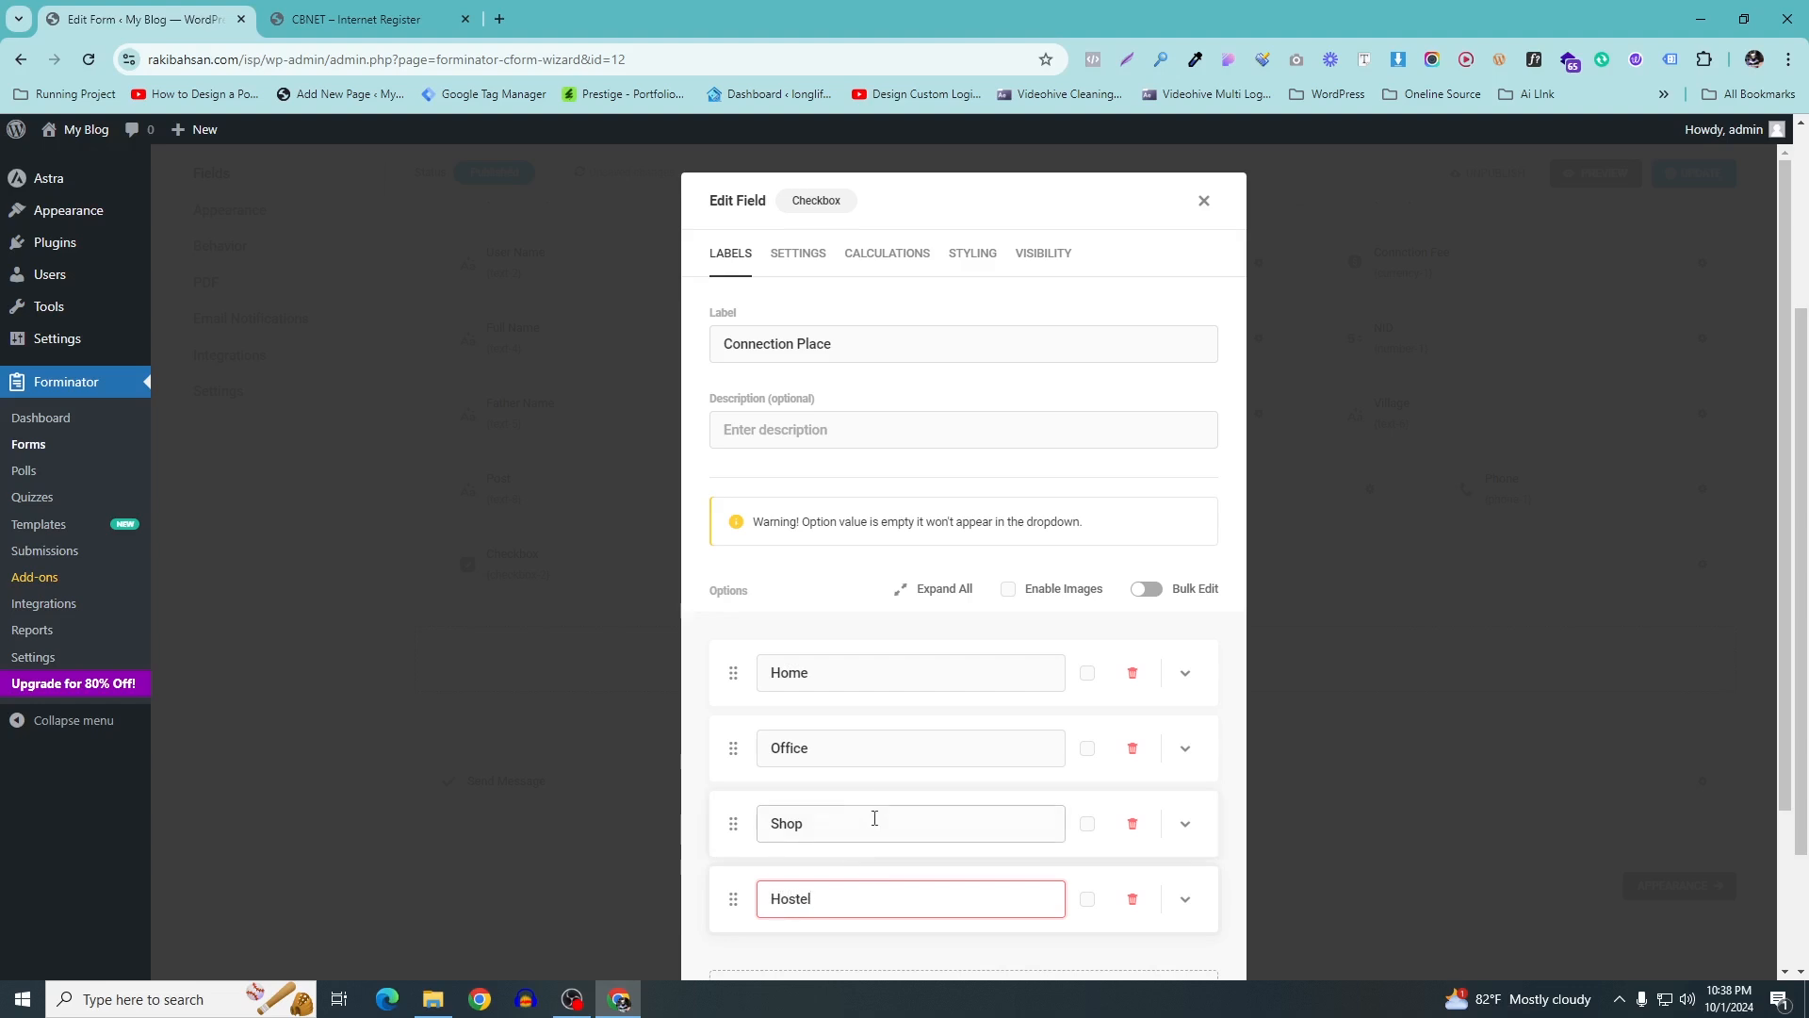
click(841, 639)
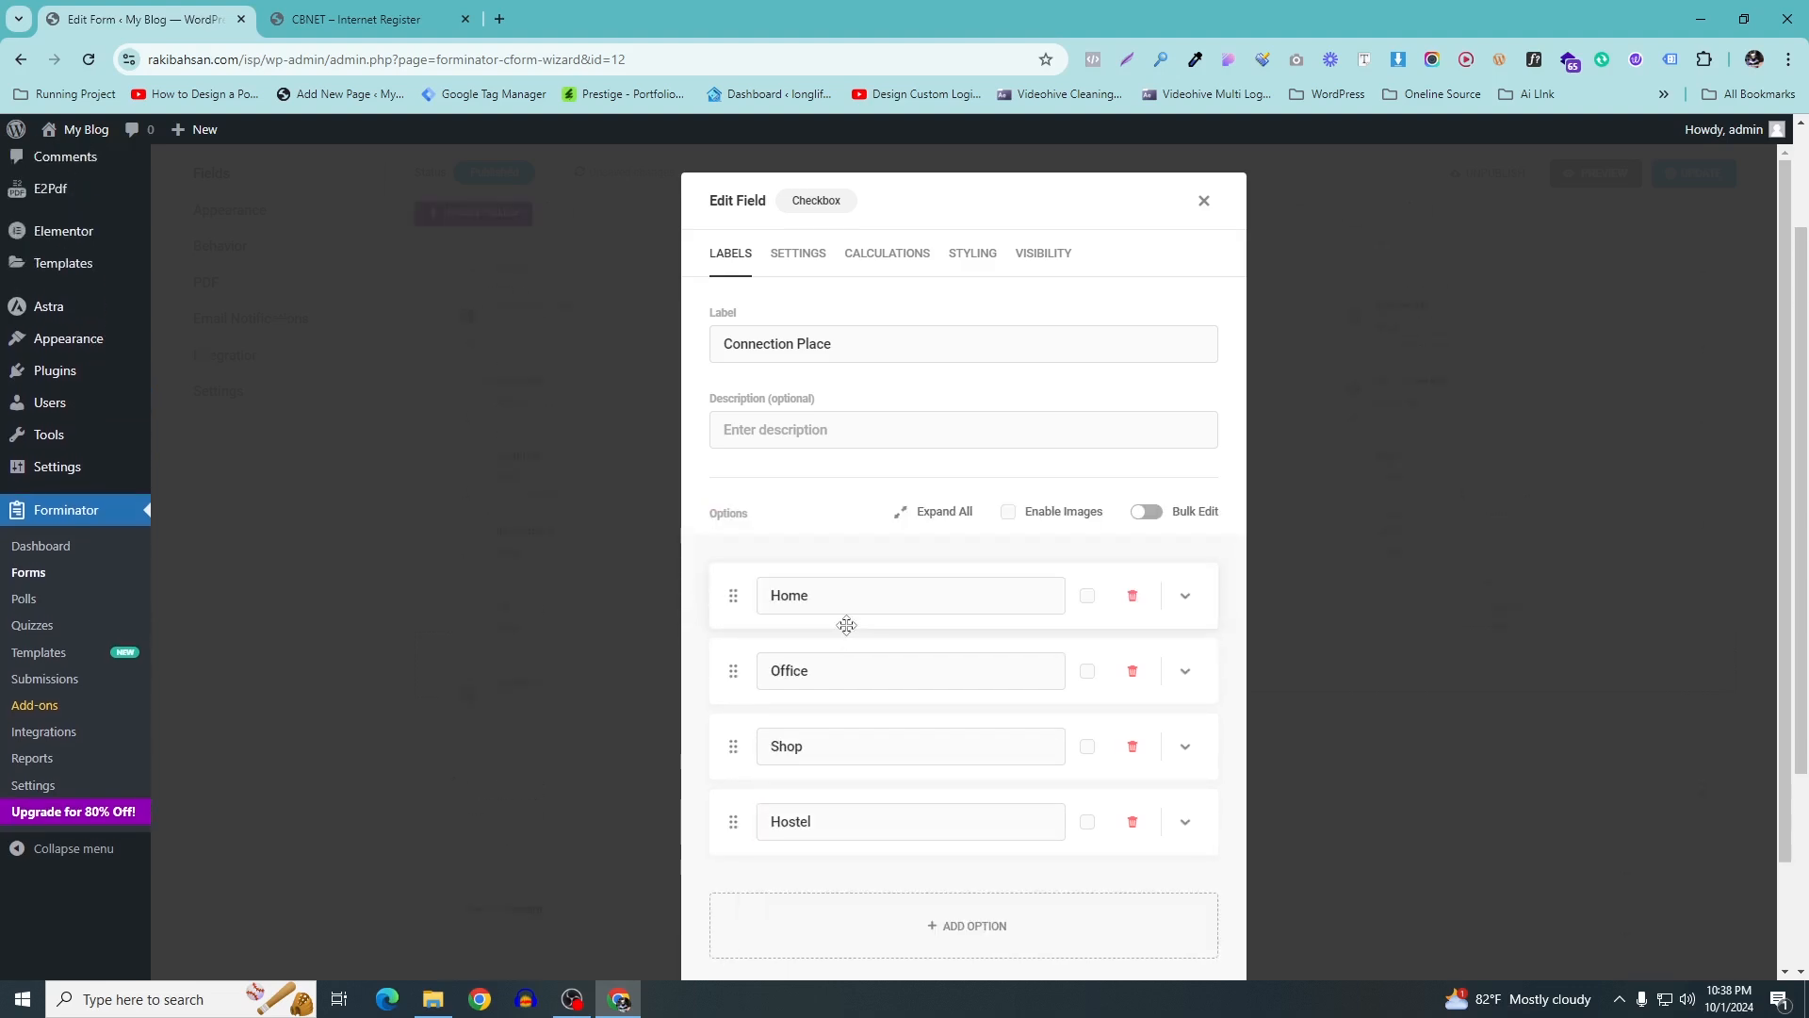
Review the checkbox's Settings and Calculations tabs and apply the Connection Place changes
scroll(1044, 578, down, 2)
scroll(1044, 613, down, 2)
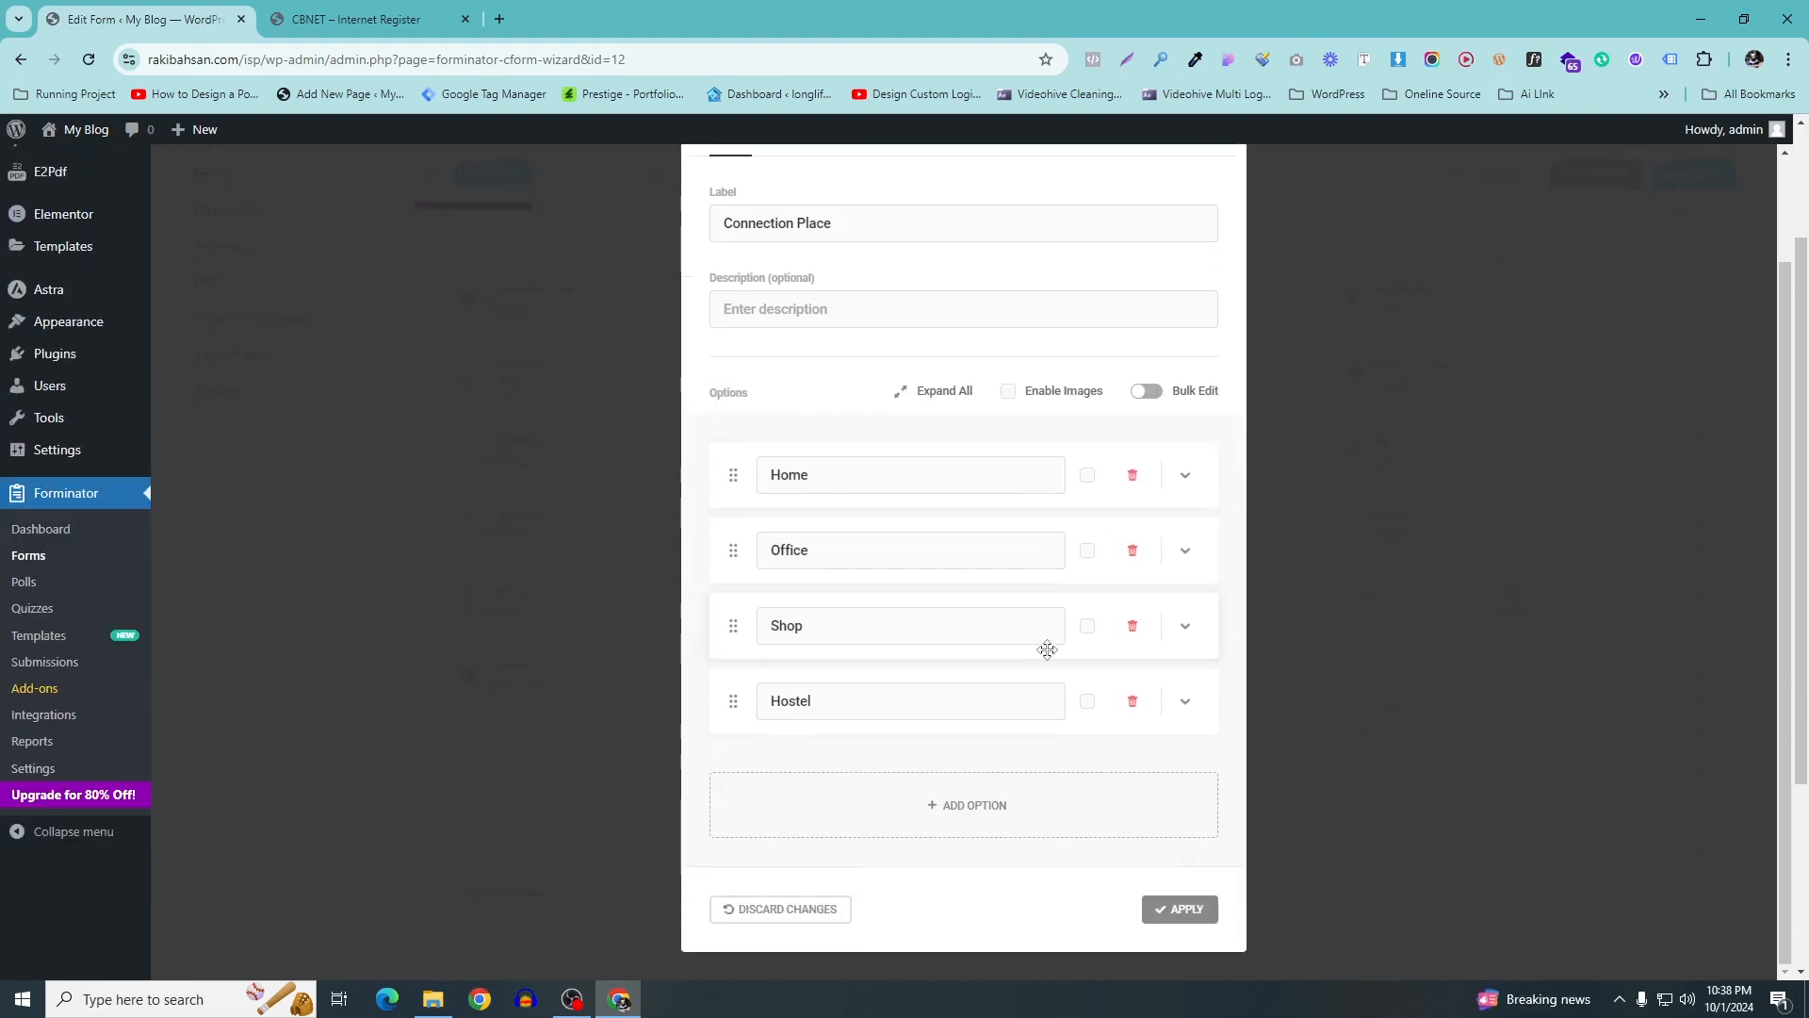
scroll(884, 396, up, 4)
click(808, 256)
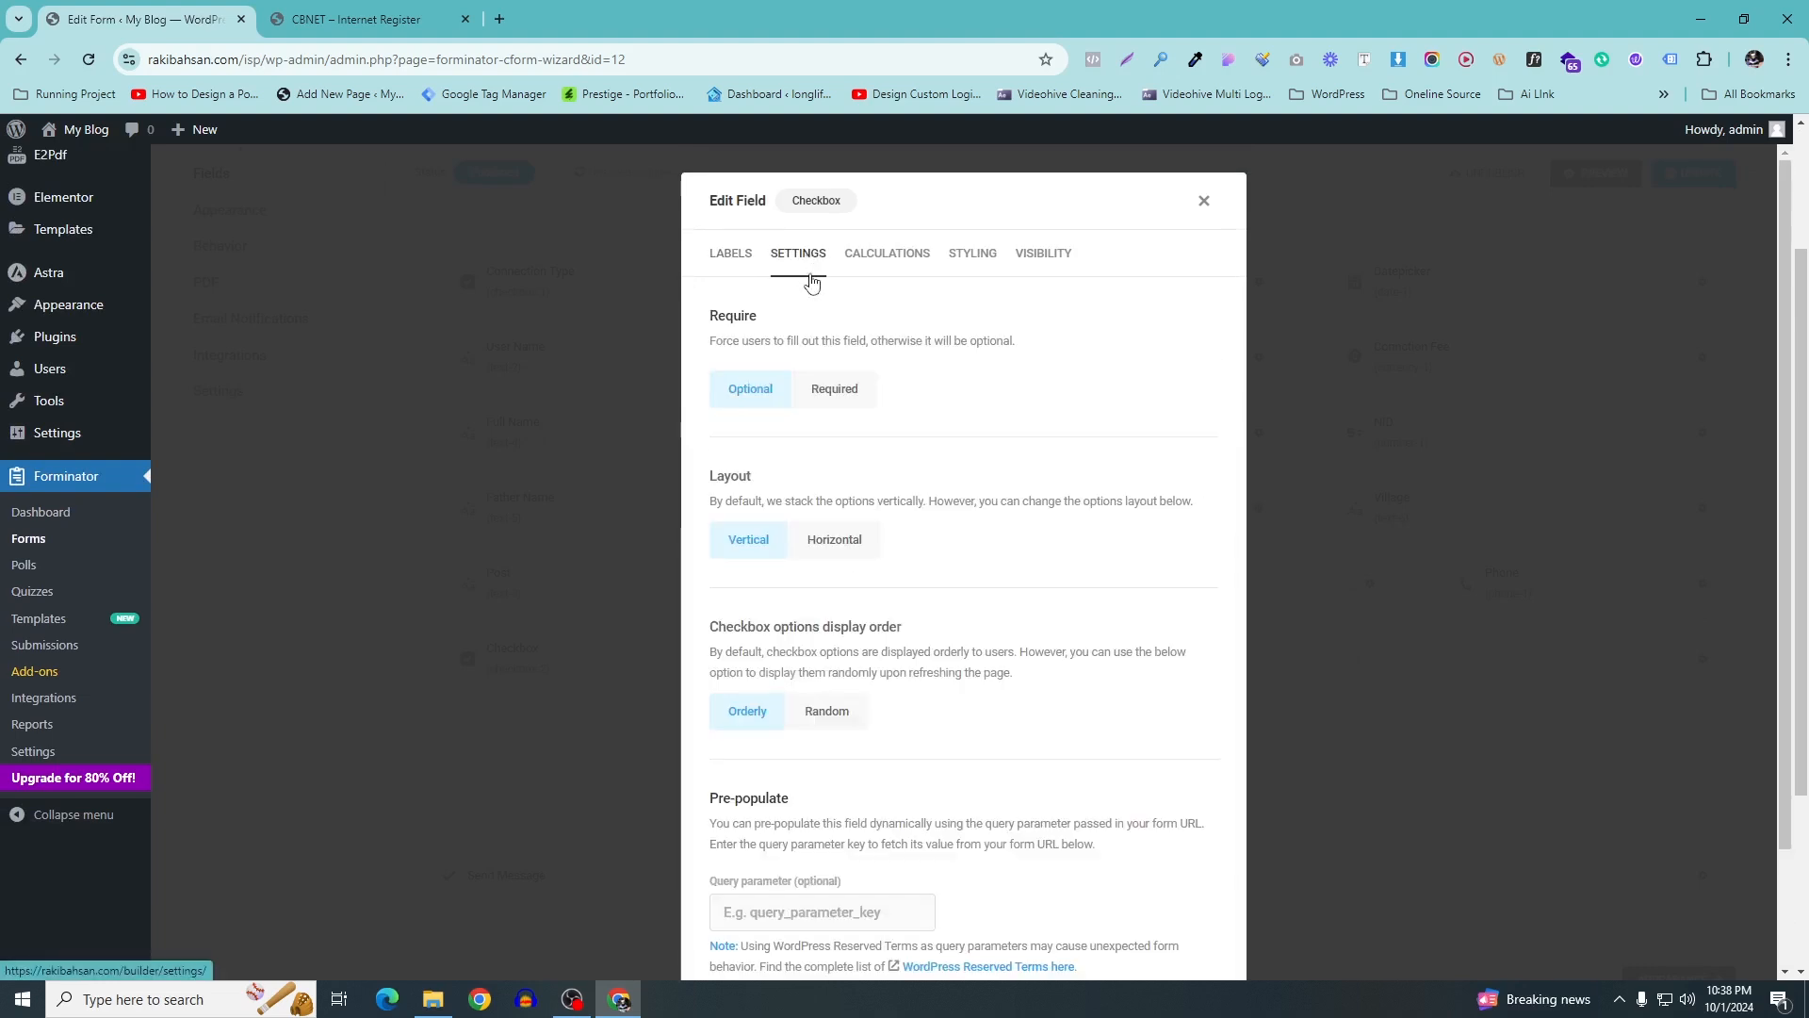
scroll(811, 362, down, 2)
scroll(877, 358, up, 3)
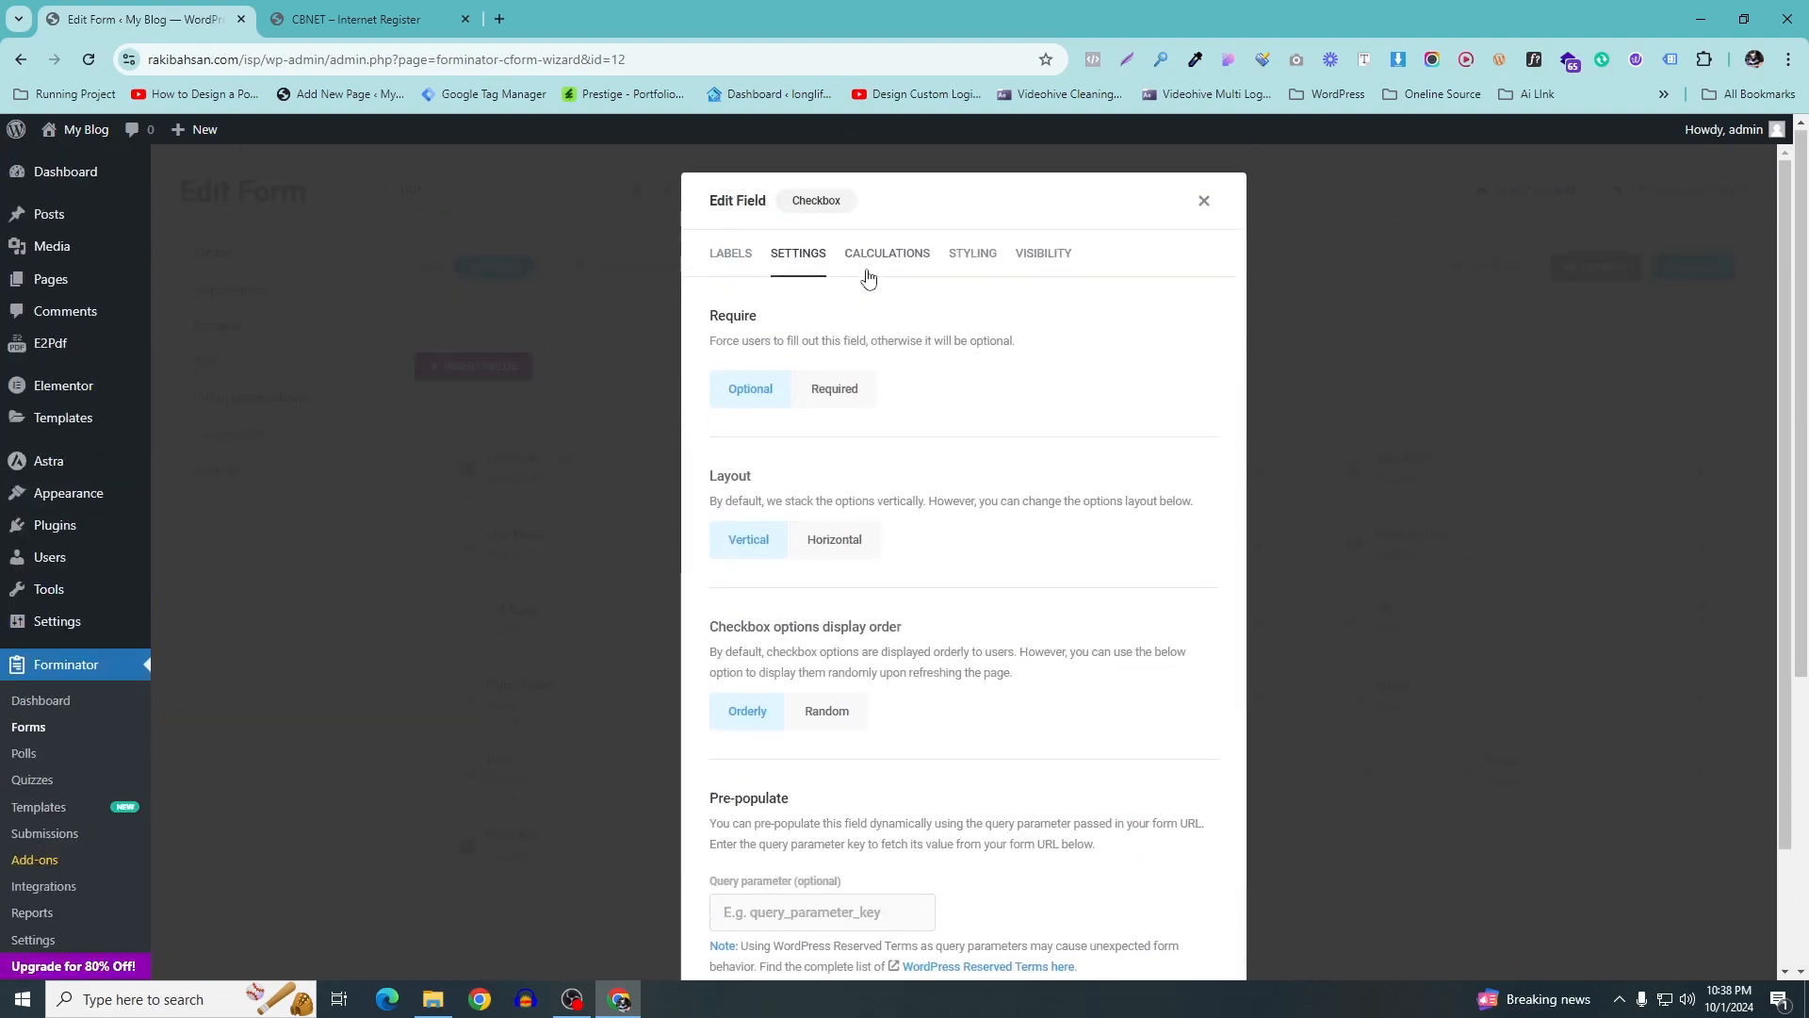
click(872, 256)
click(1195, 688)
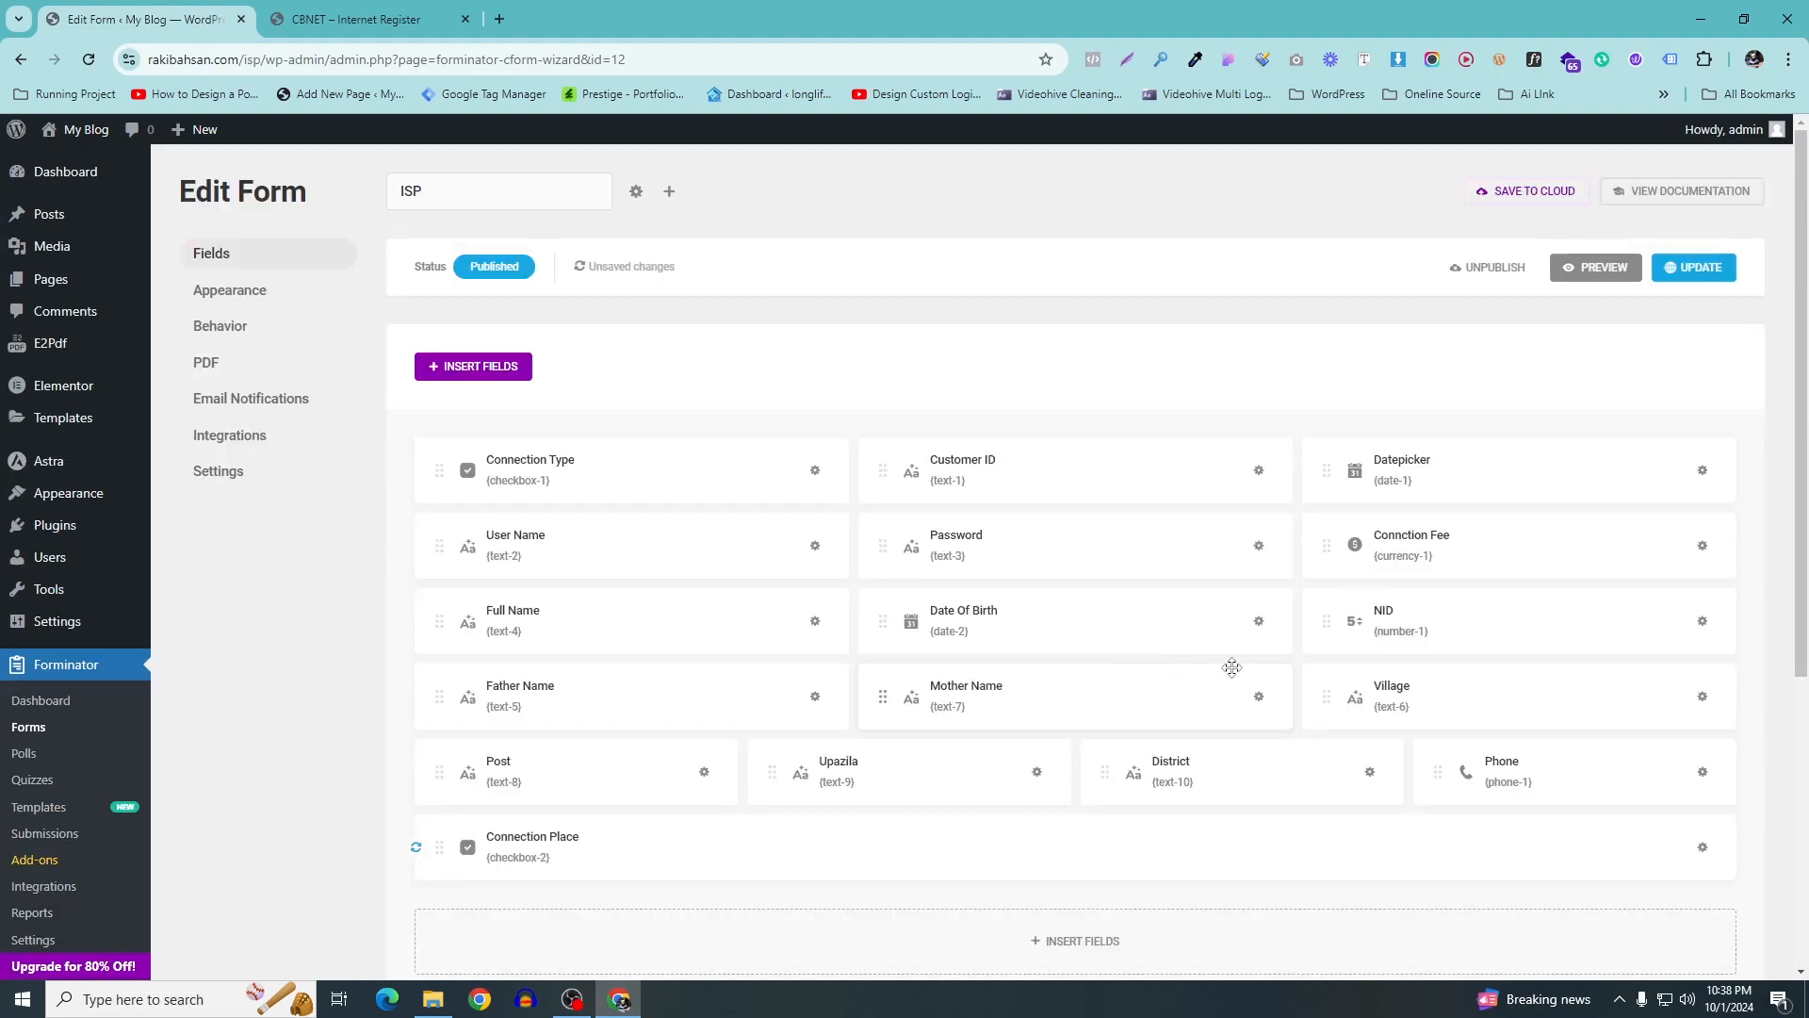
Look up and copy the Area label on the reference registration form
click(363, 14)
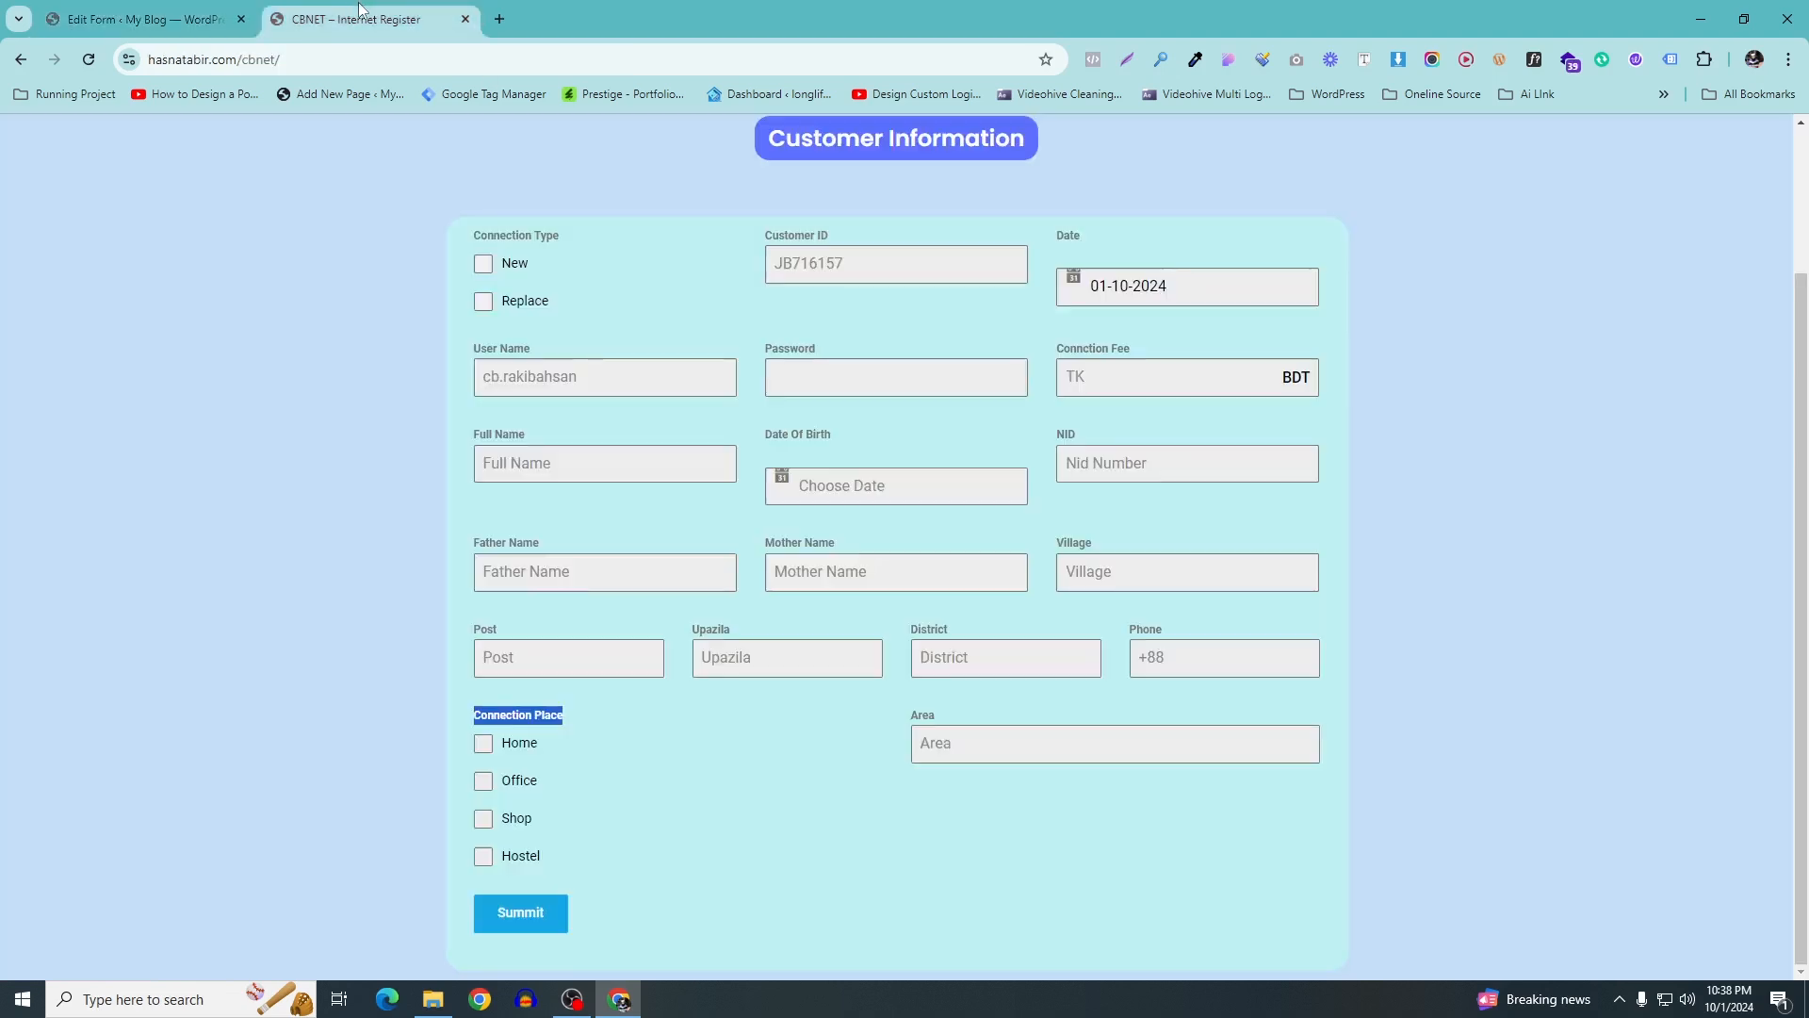
click(1080, 740)
double_click(918, 718)
click(919, 739)
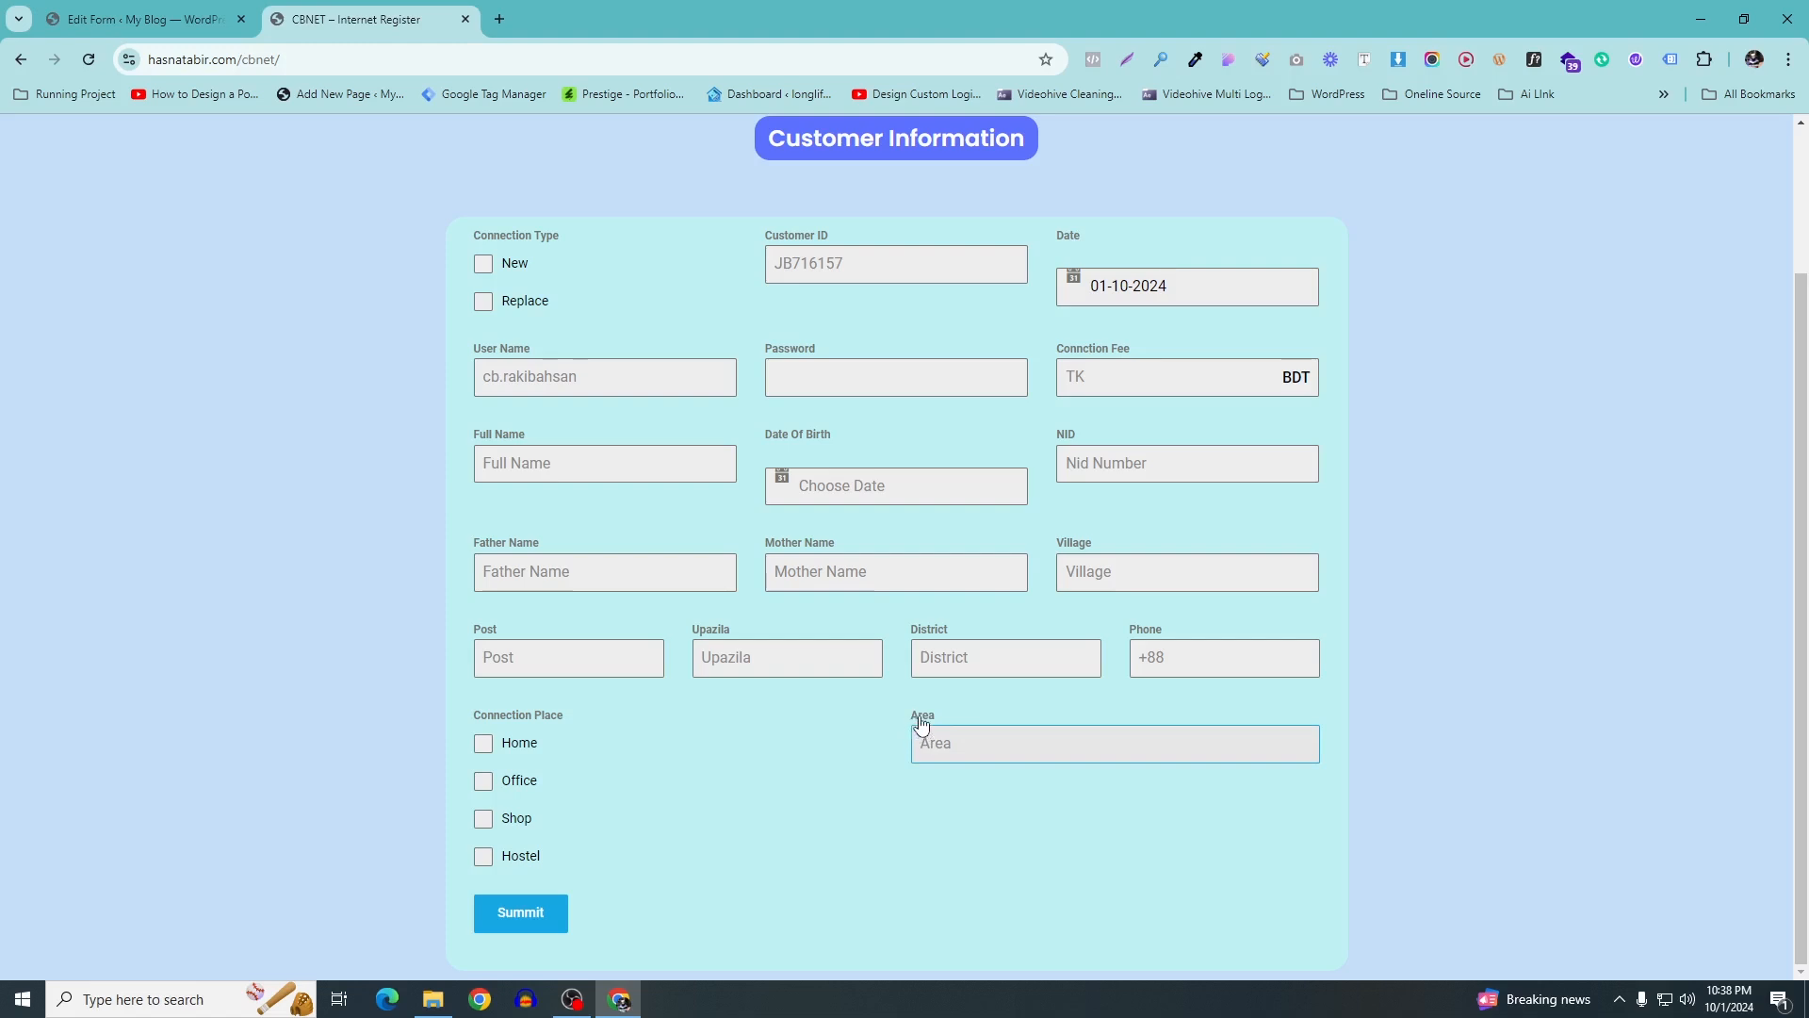
click(142, 19)
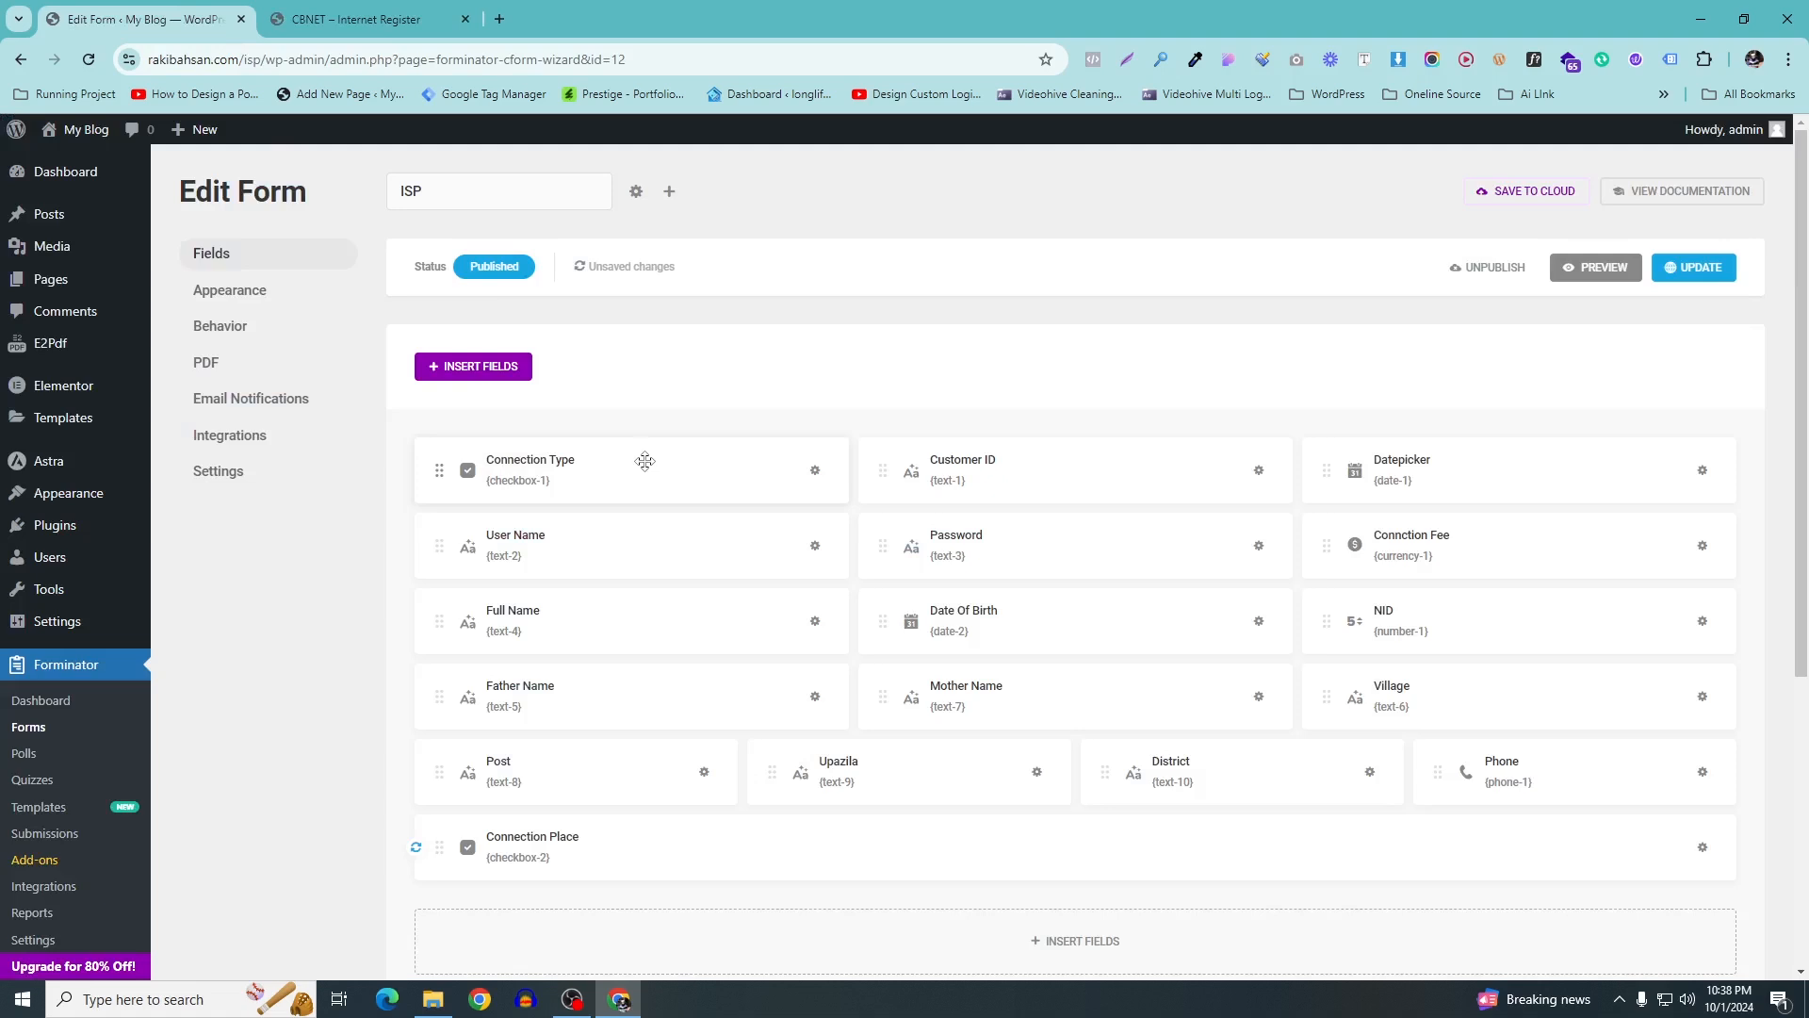
Insert a text Input with label and placeholder Area and drag it beside Connection Place
scroll(876, 584, down, 1)
click(1093, 859)
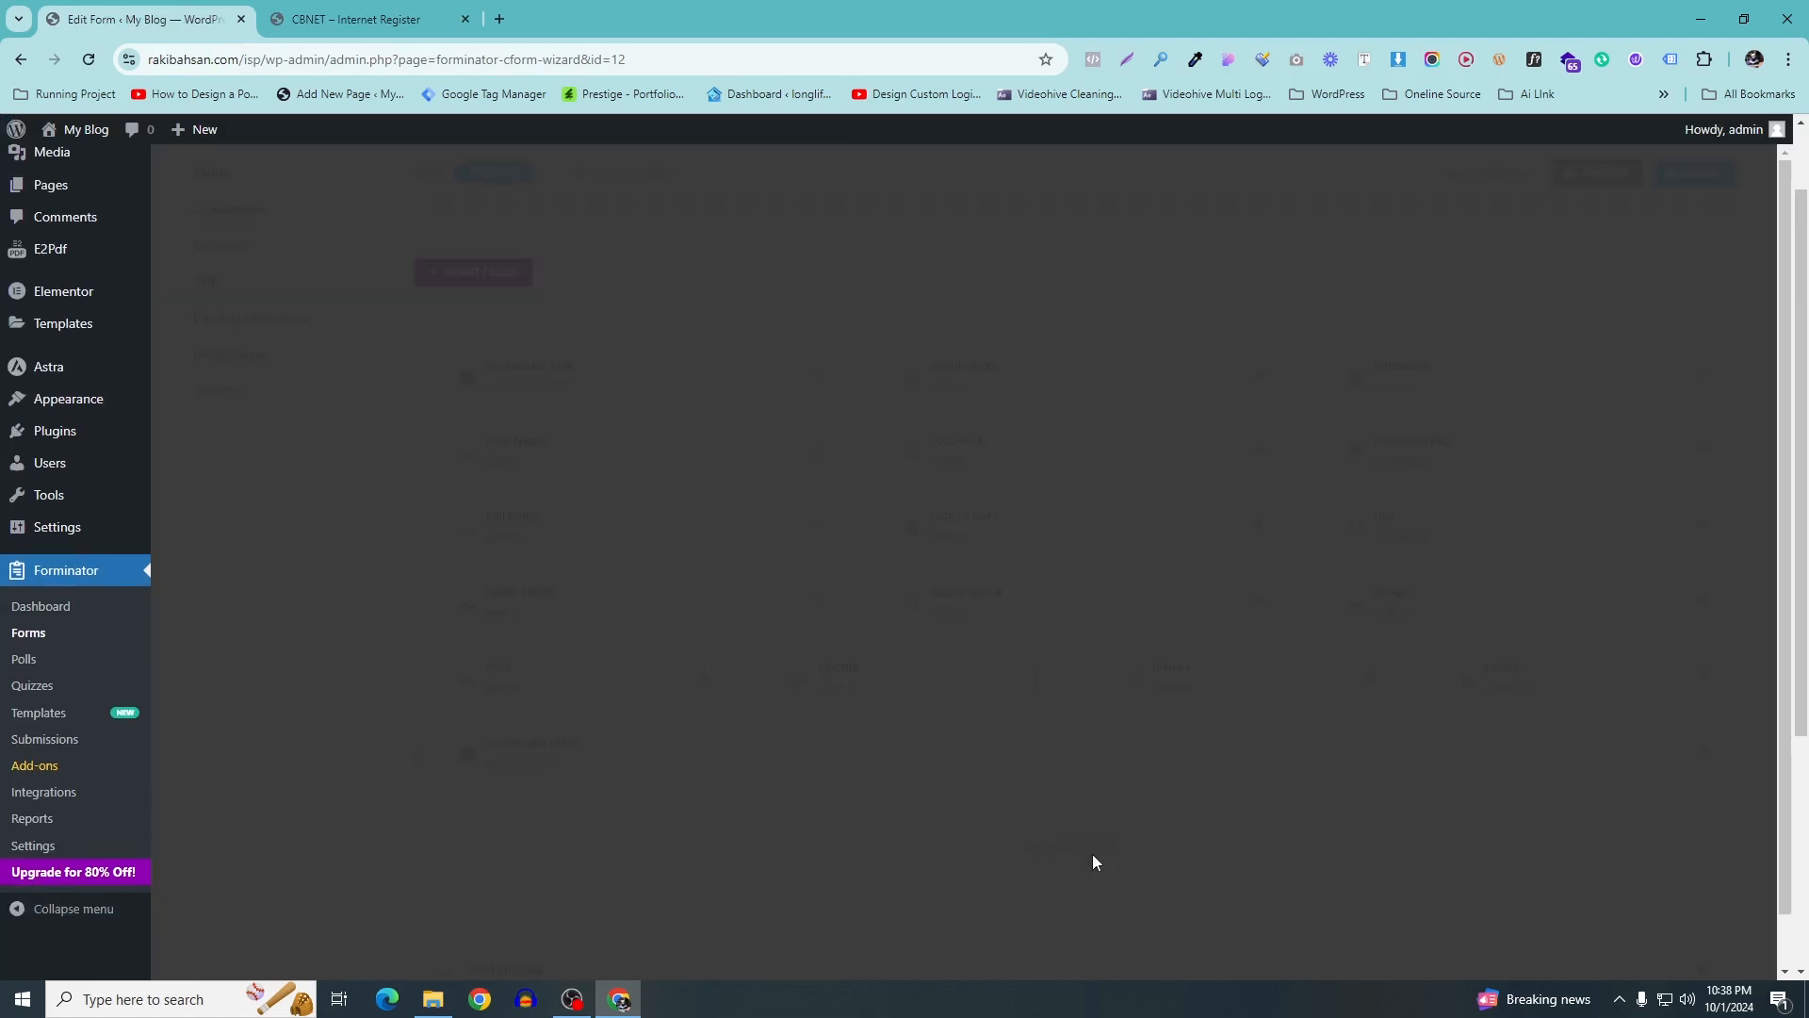
click(771, 483)
click(1166, 961)
drag(833, 507, 616, 484)
text(Connection Place)
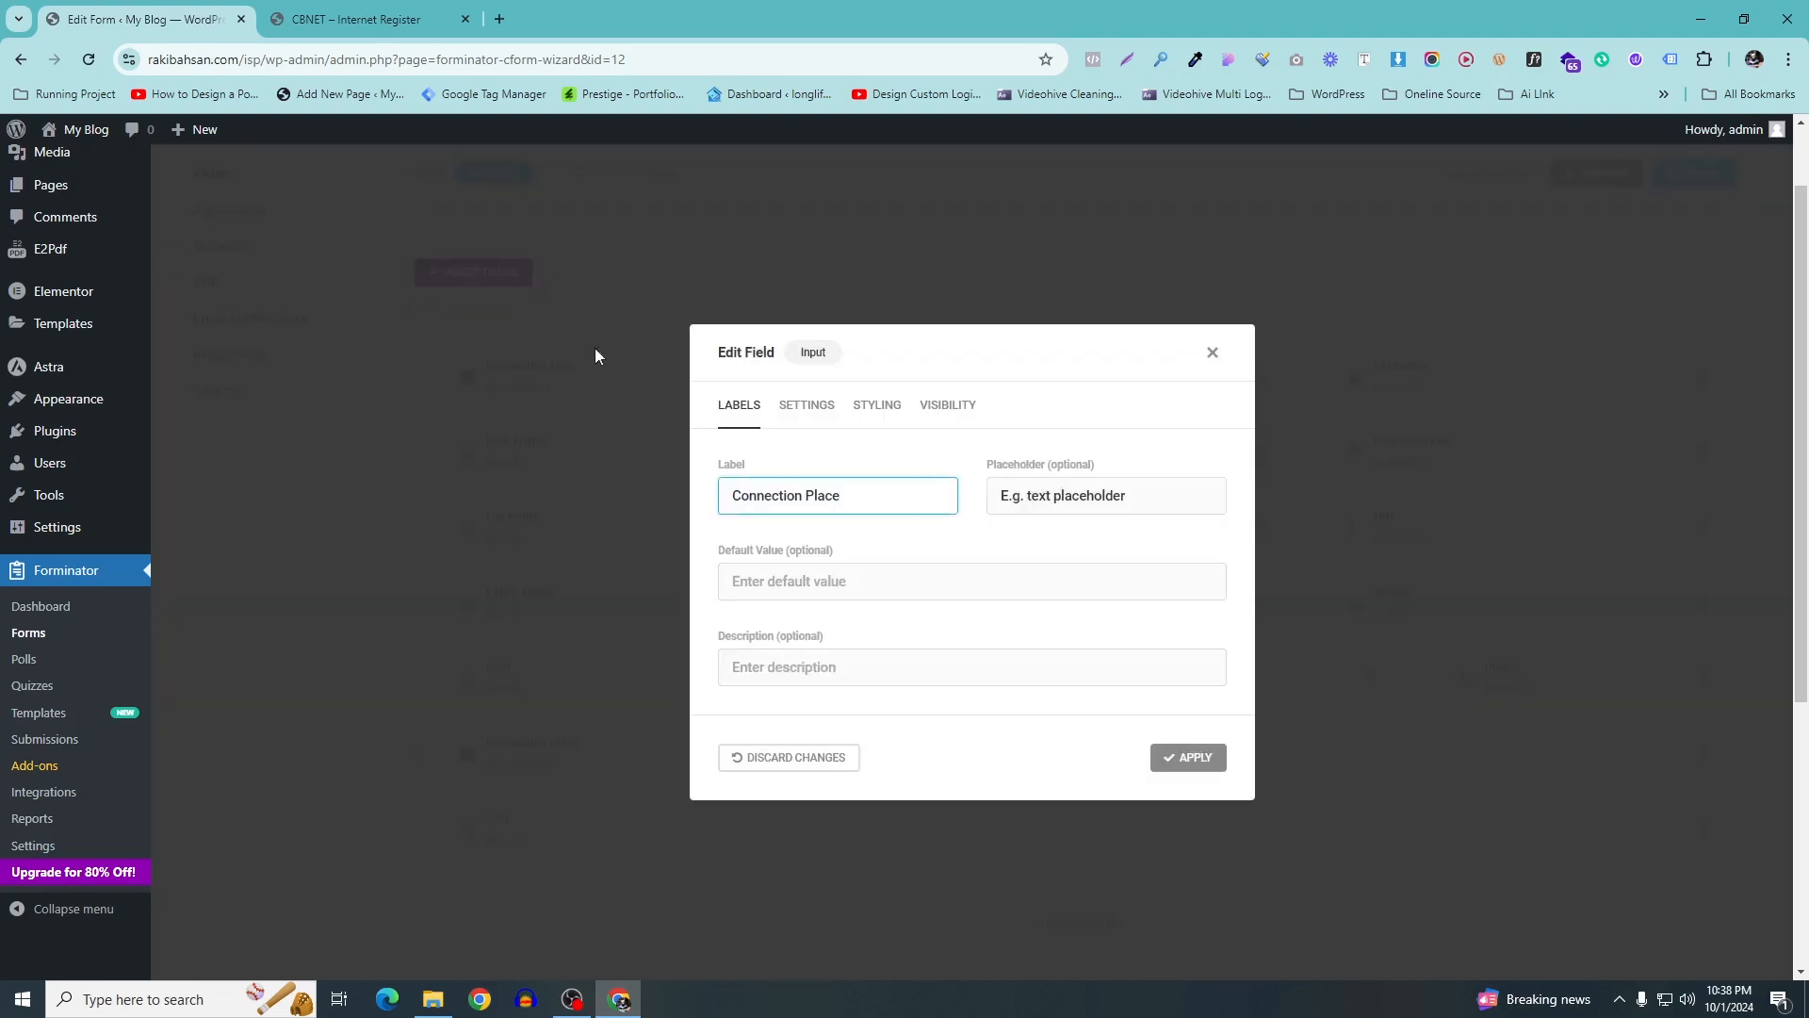
key(ctrl+a)
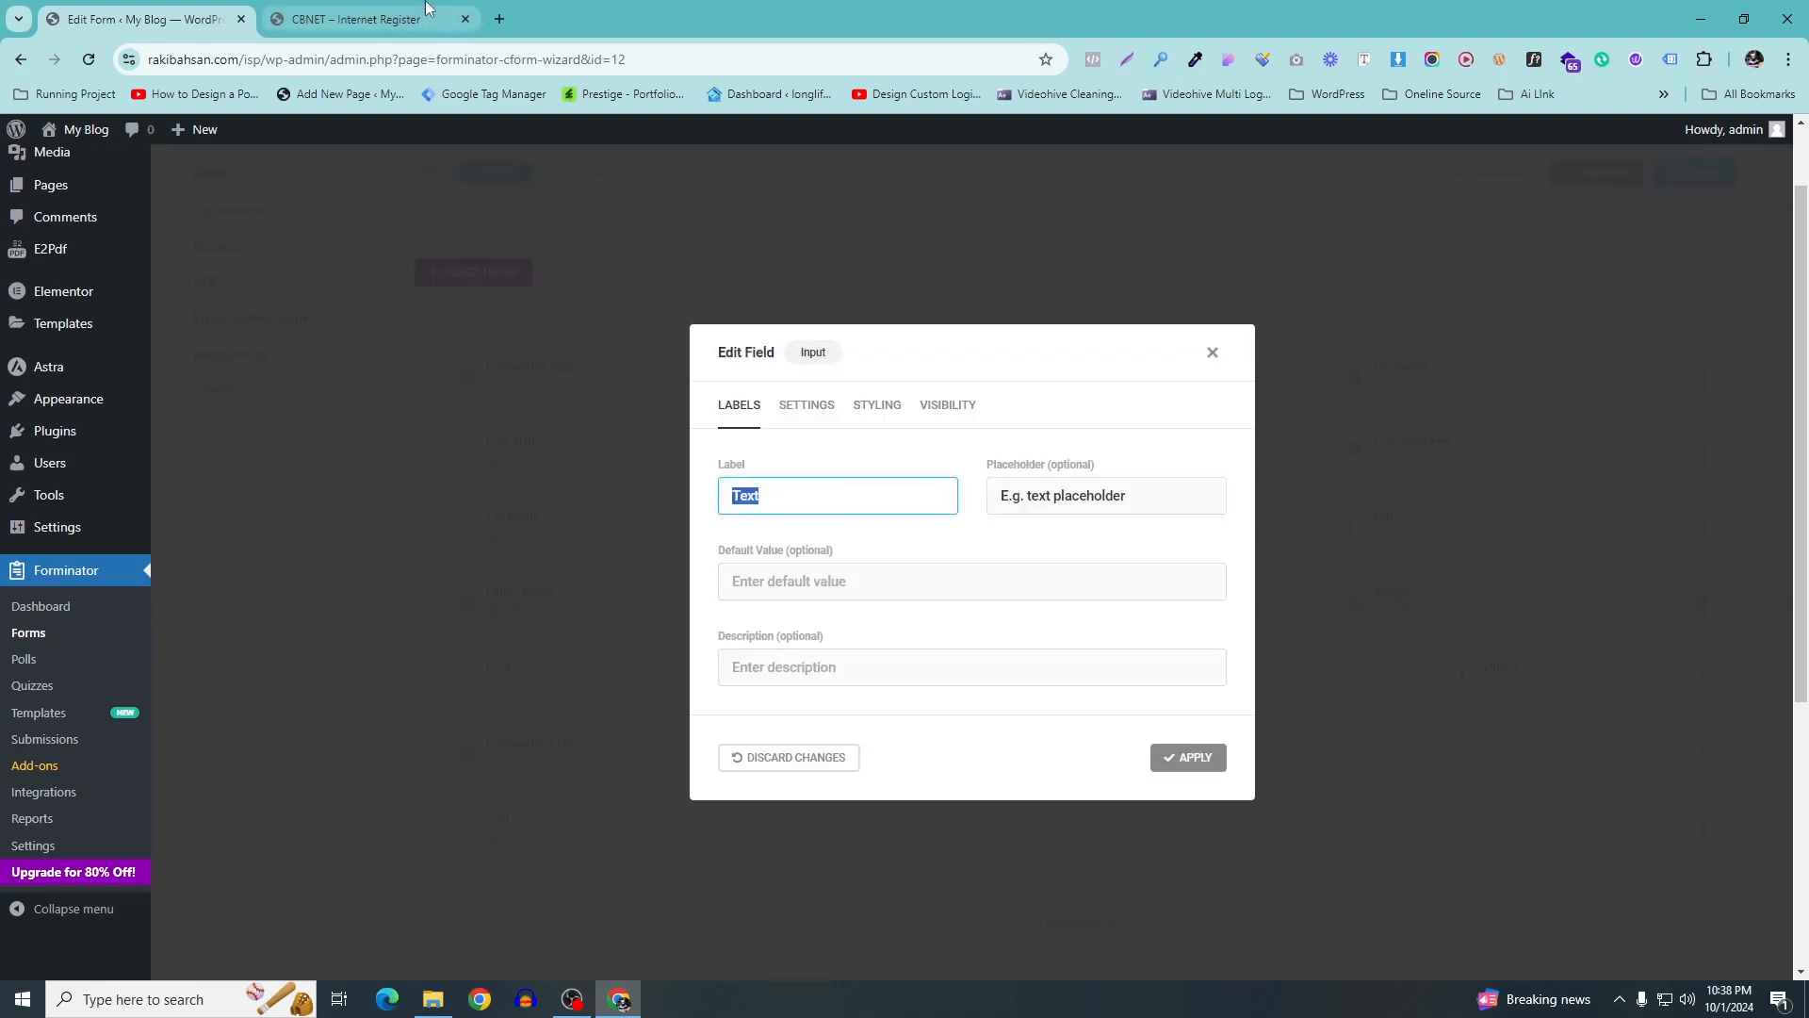
click(358, 19)
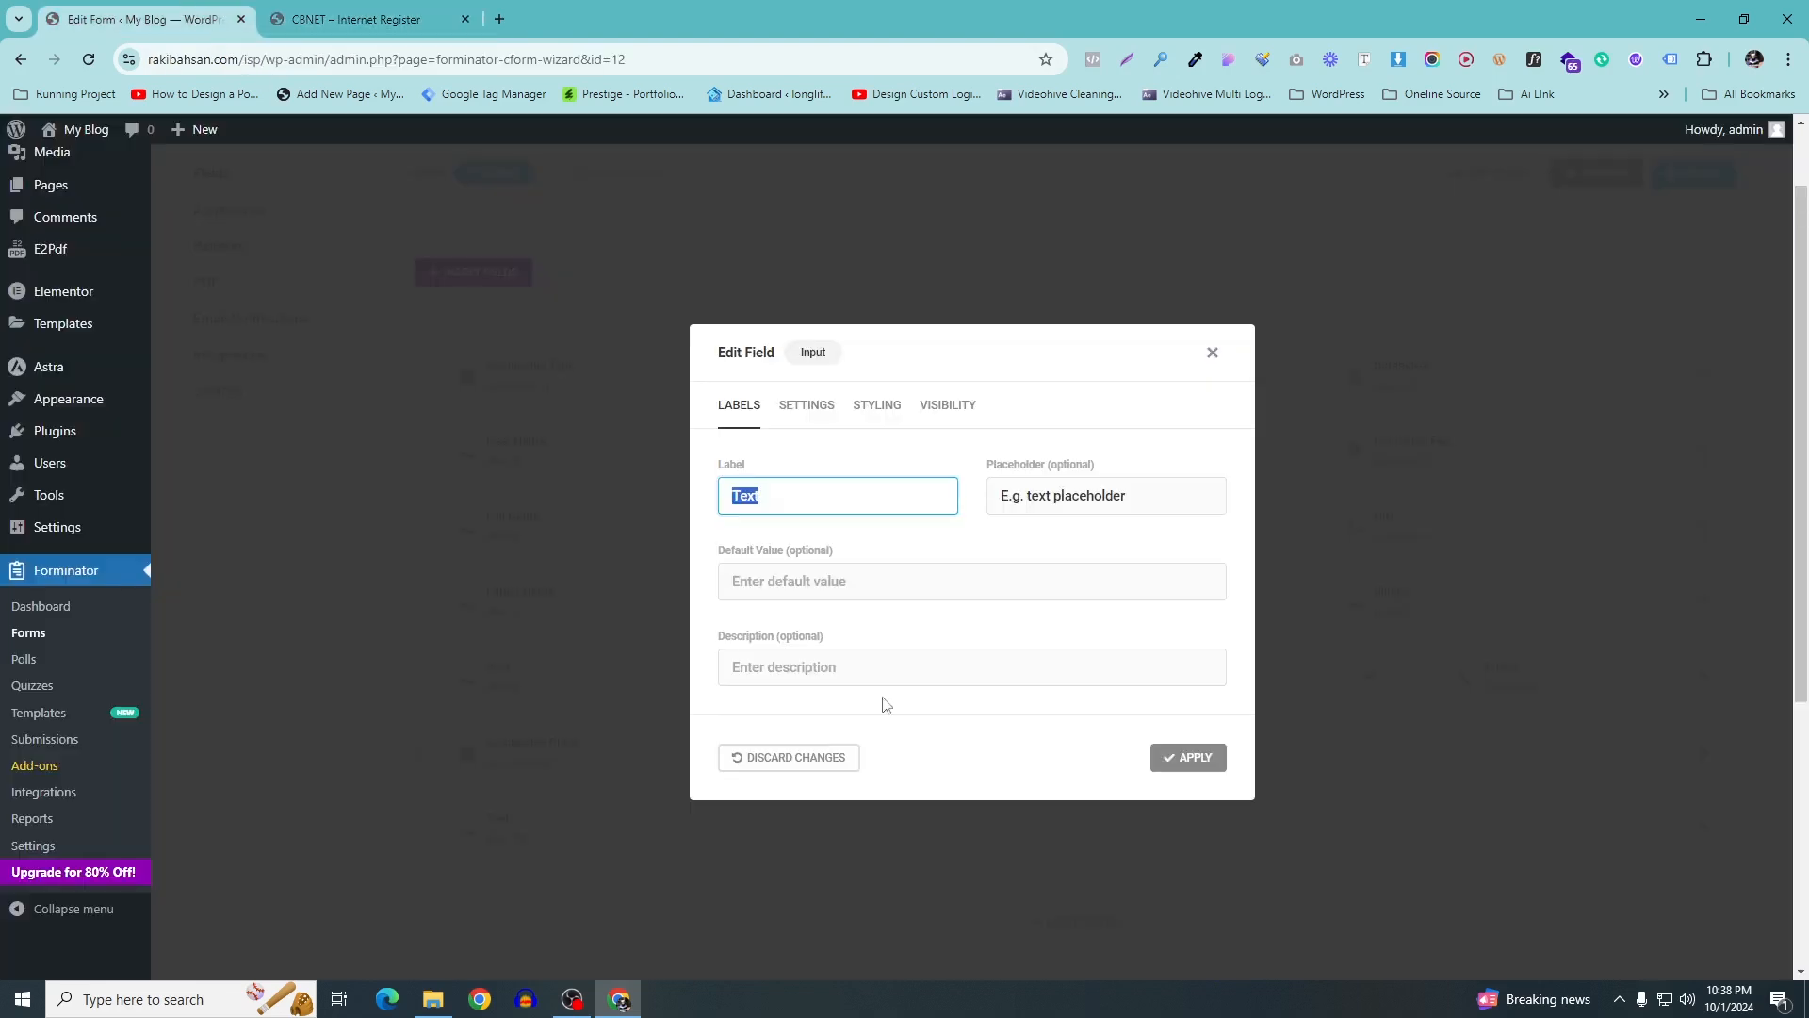
key(End)
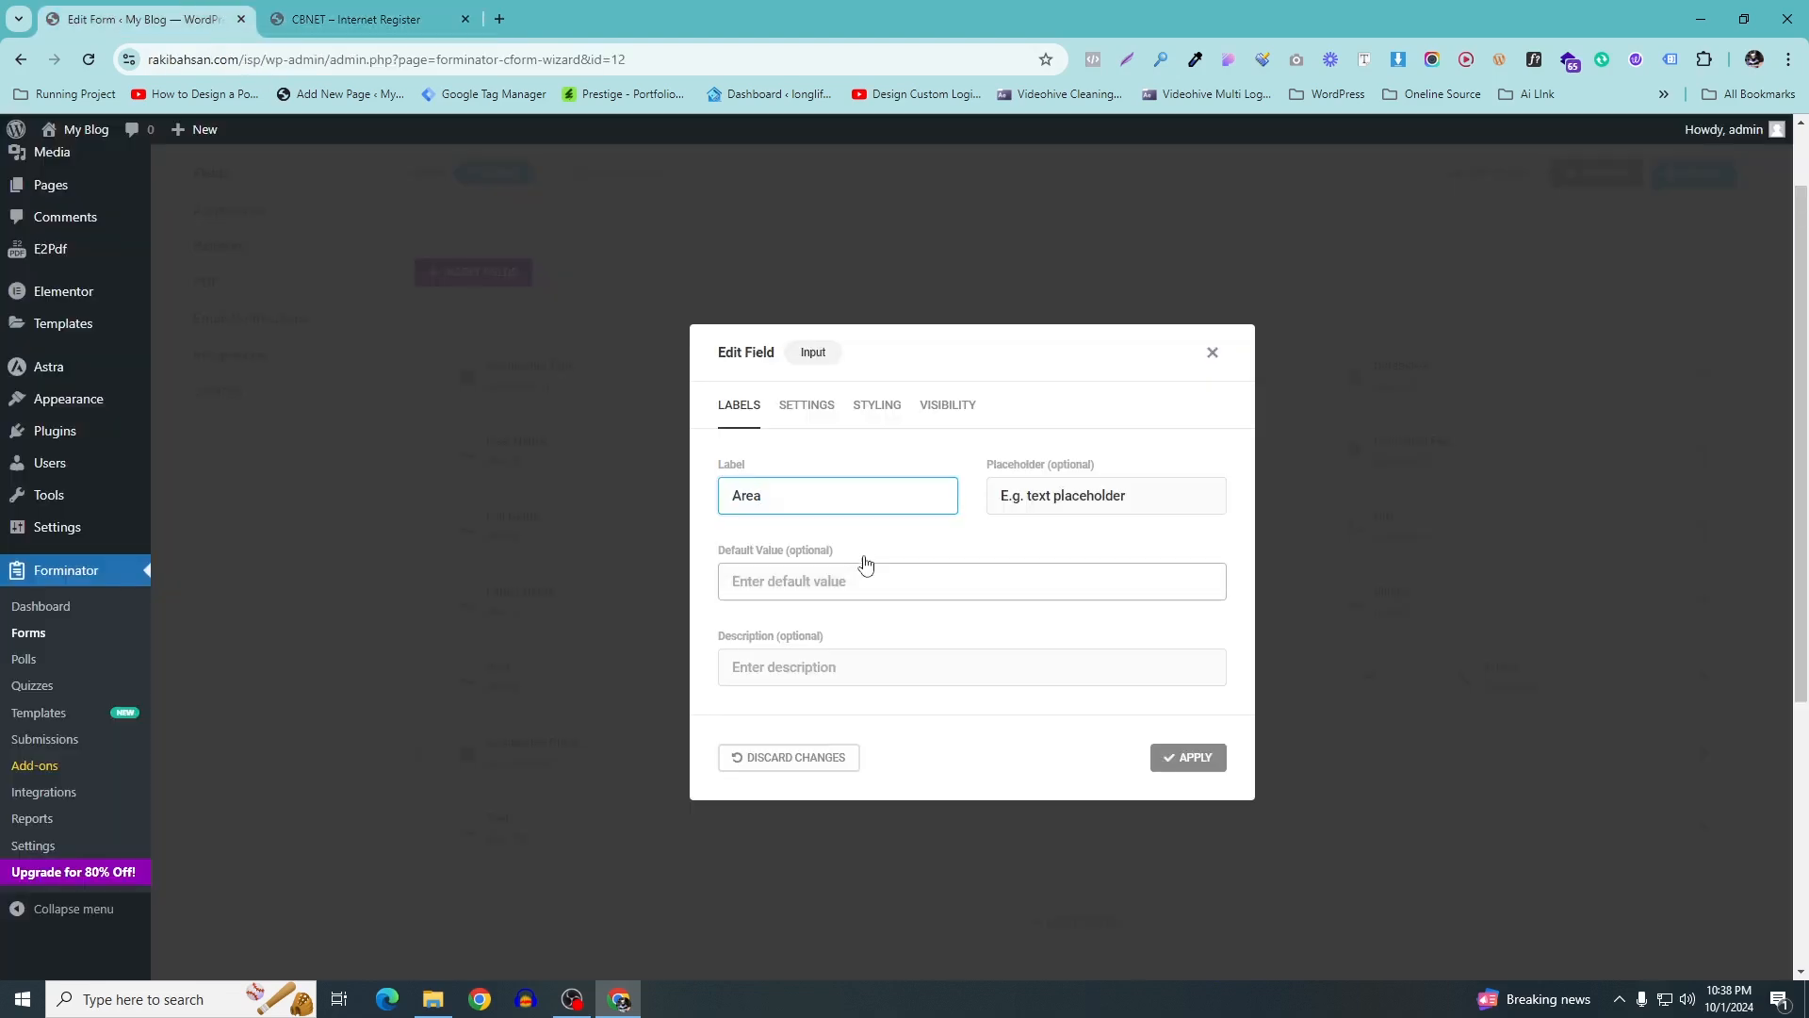
triple_click(1127, 492)
text(Area)
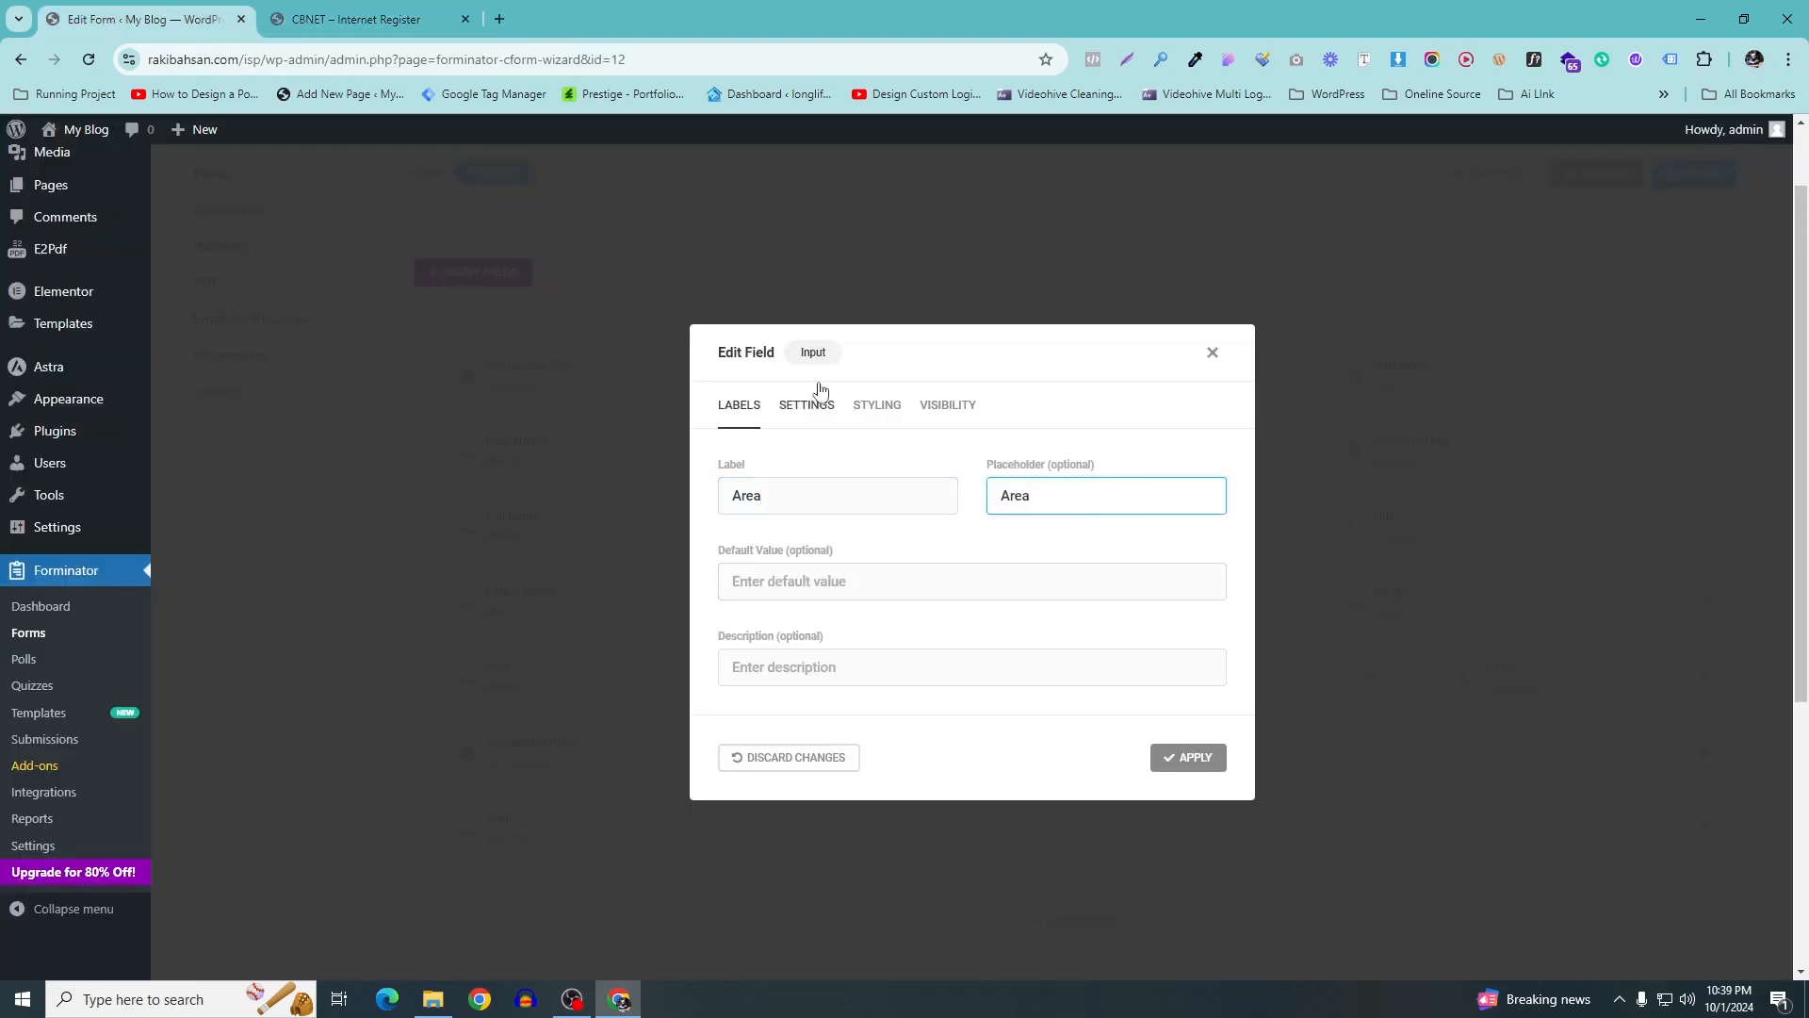
click(1185, 761)
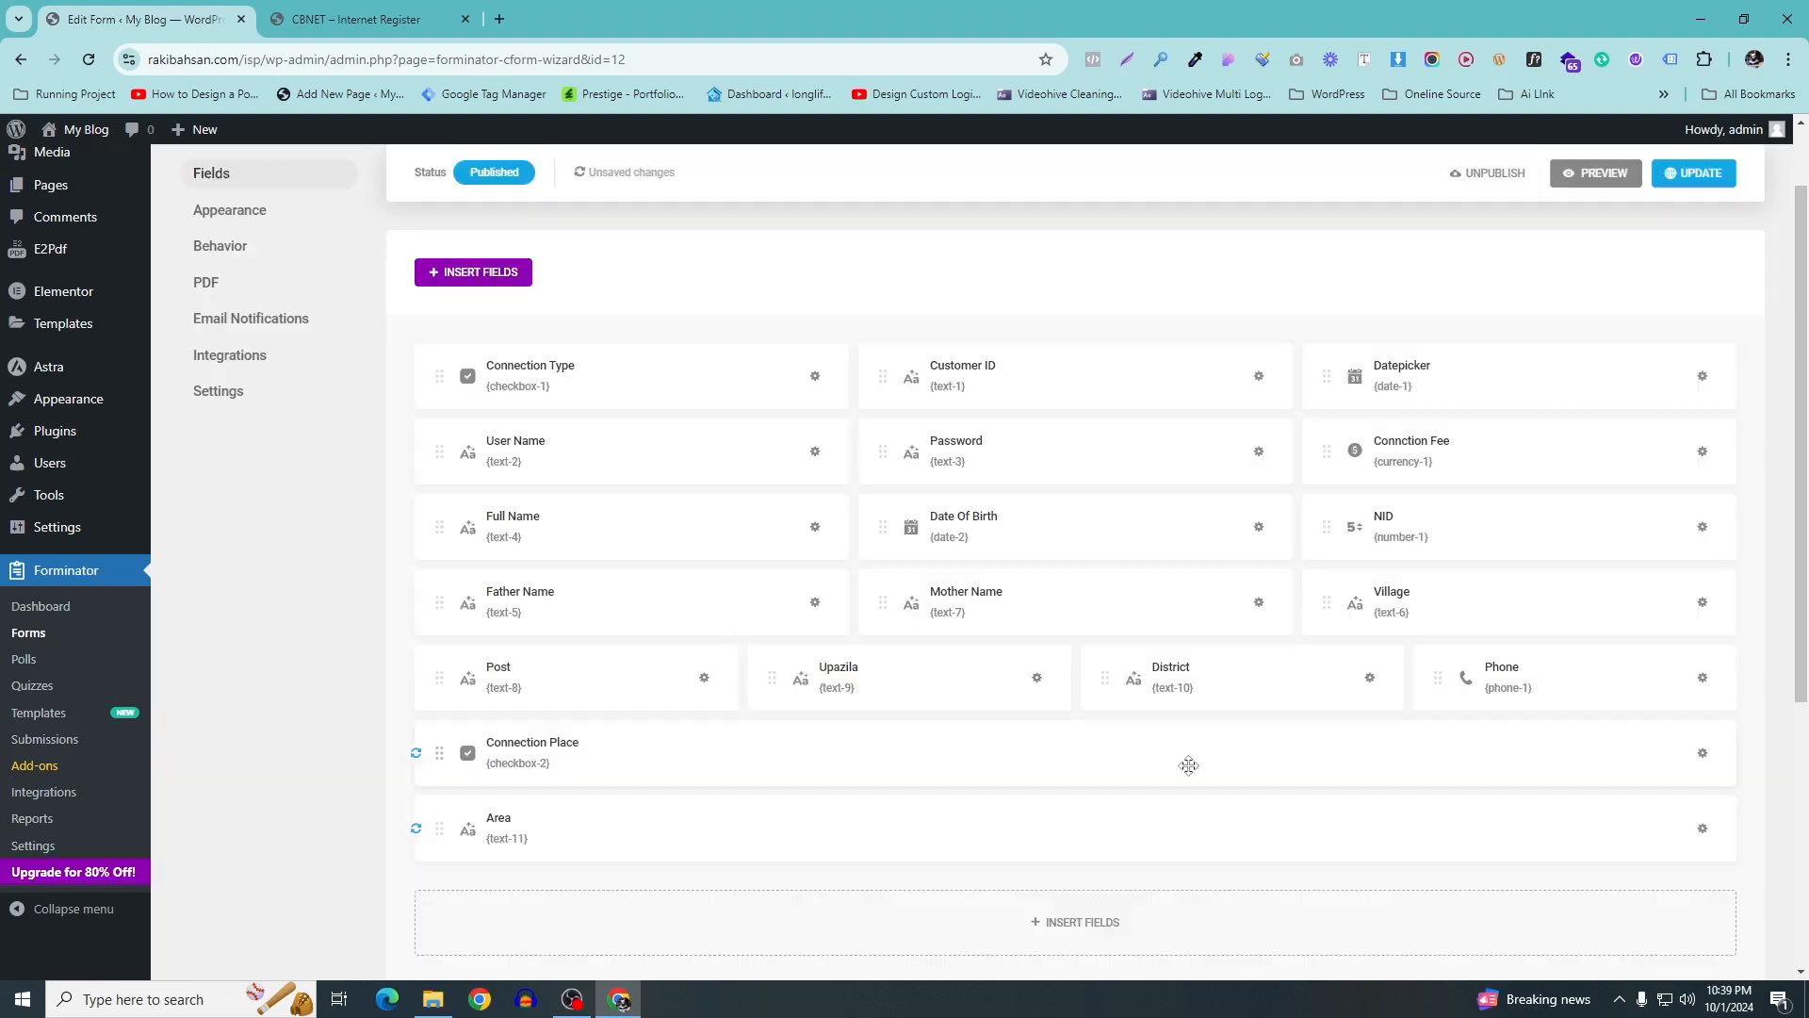
drag(835, 803, 1677, 765)
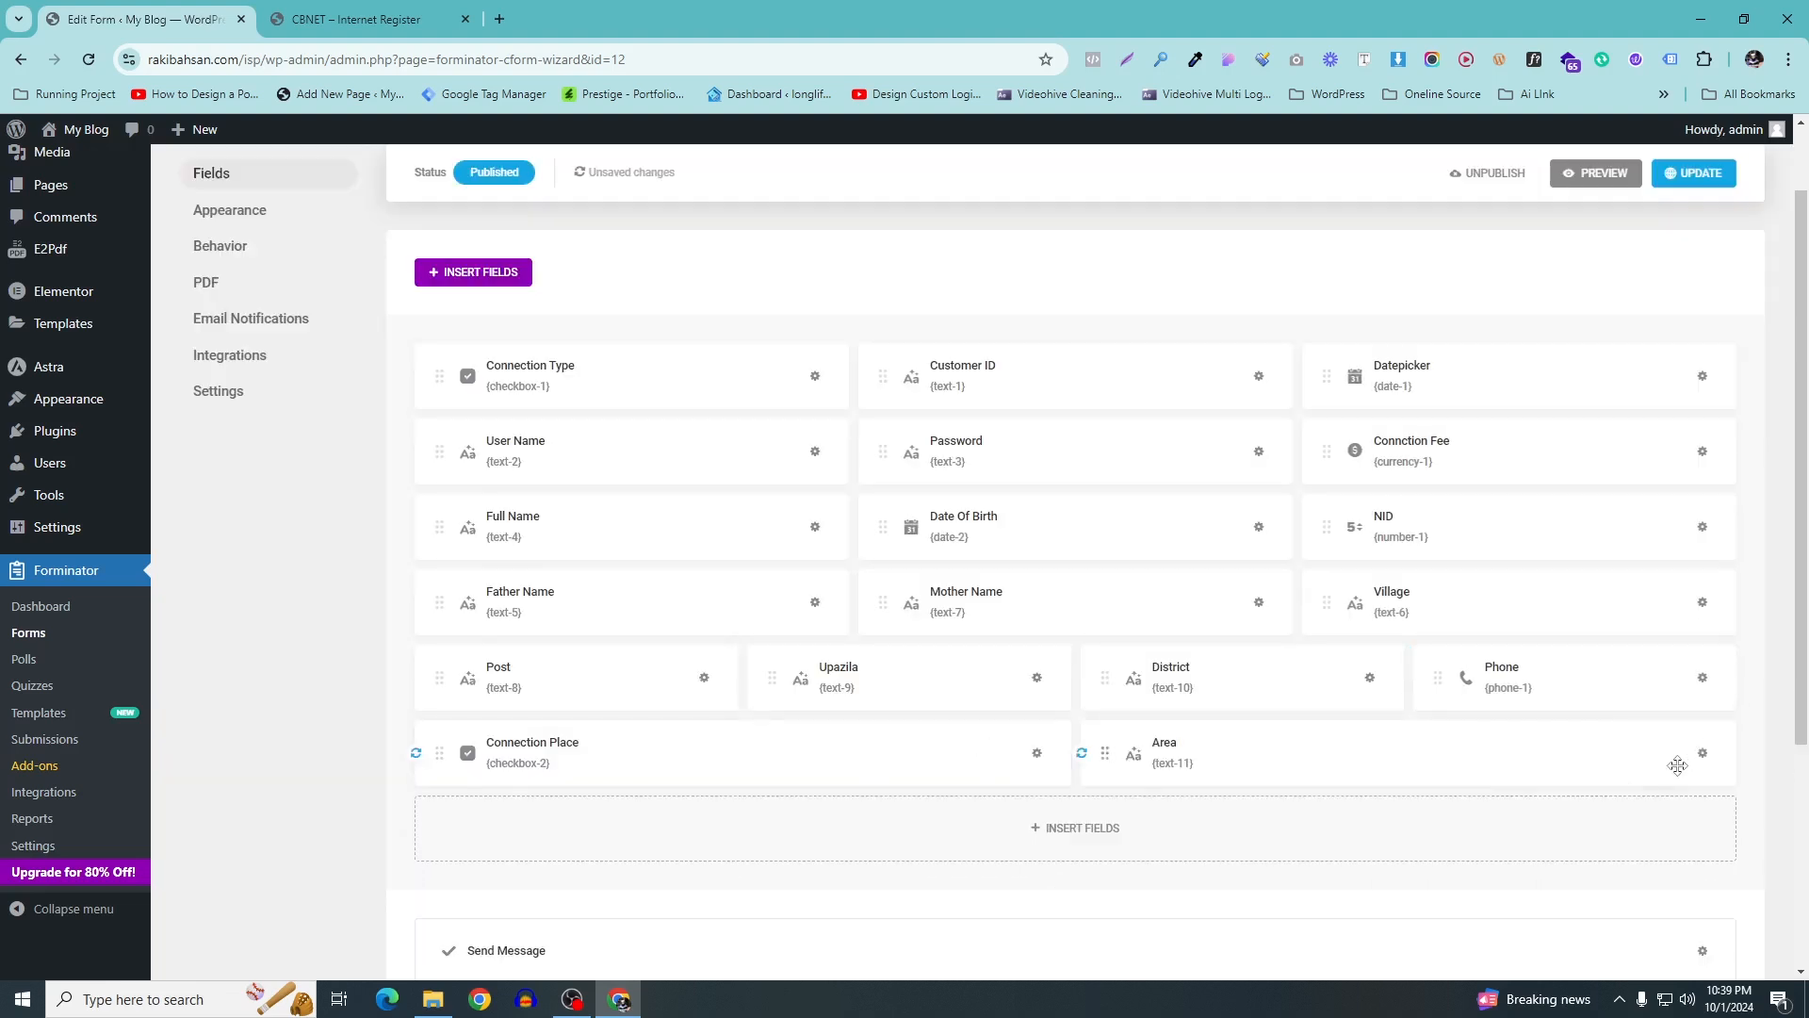
scroll(1545, 482, up, 1)
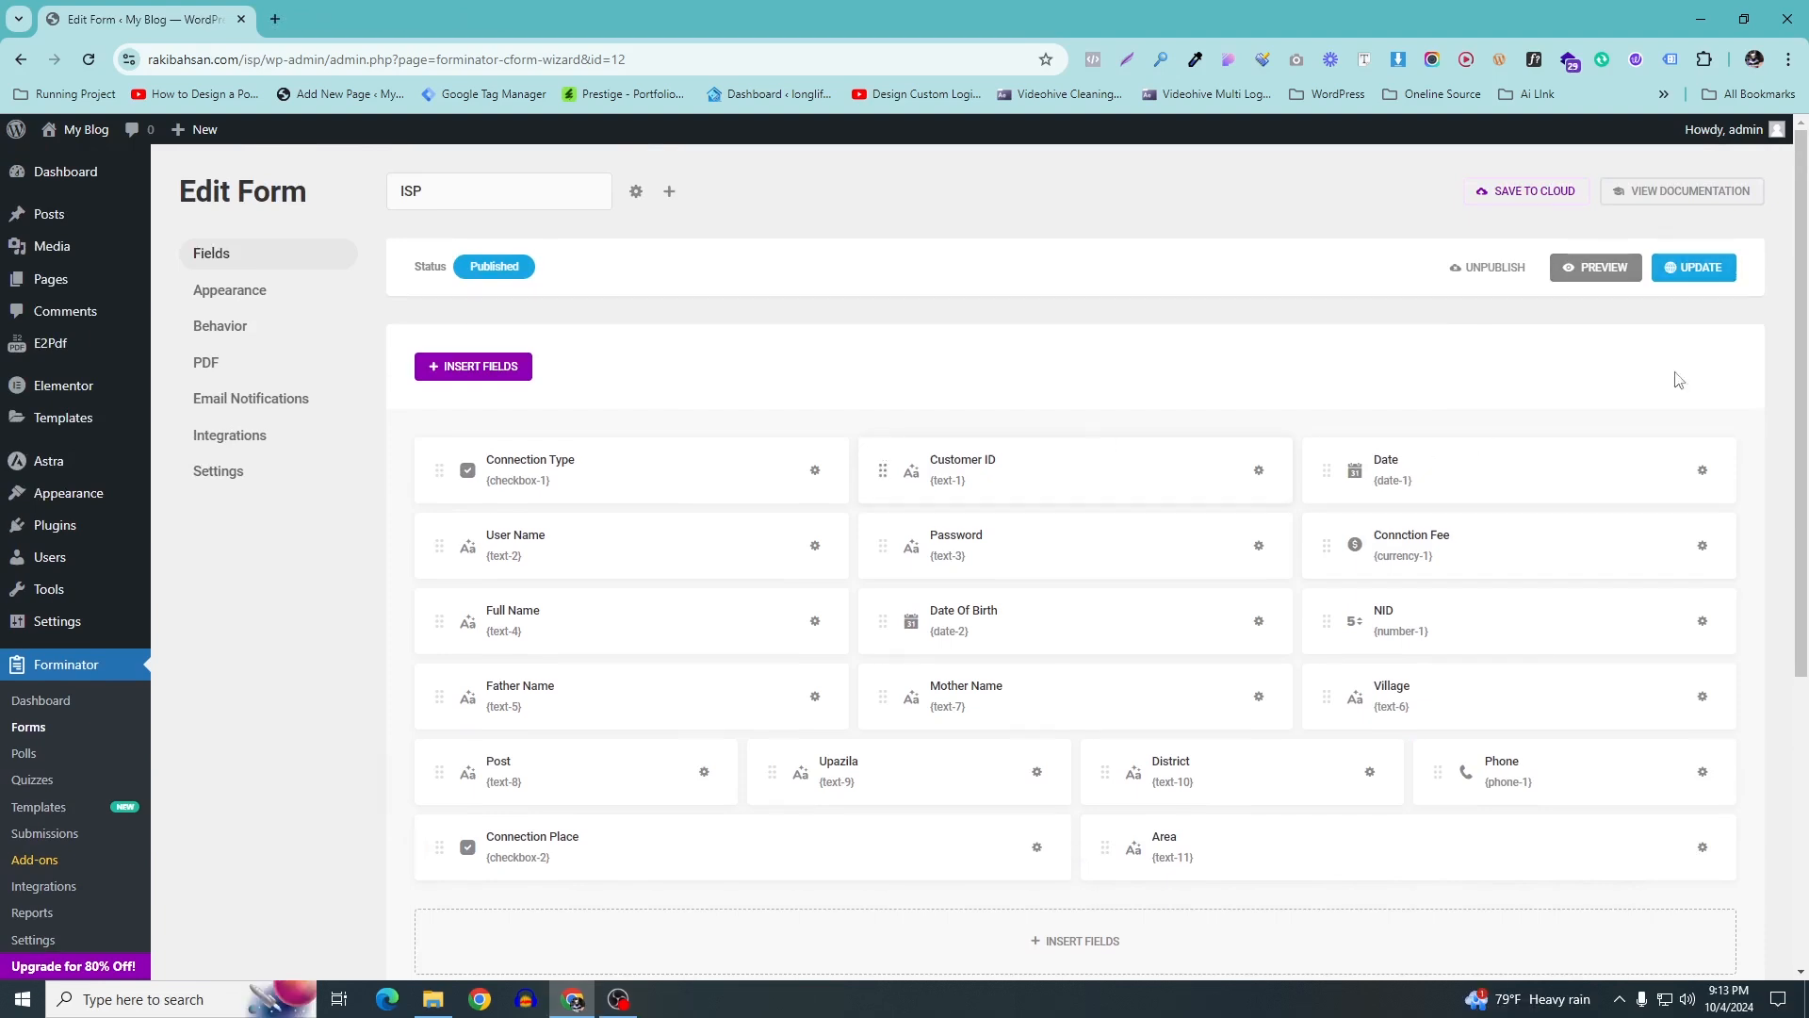
Preview the ISP form, close the preview, and minimize Chrome to show Illustrator
click(1600, 267)
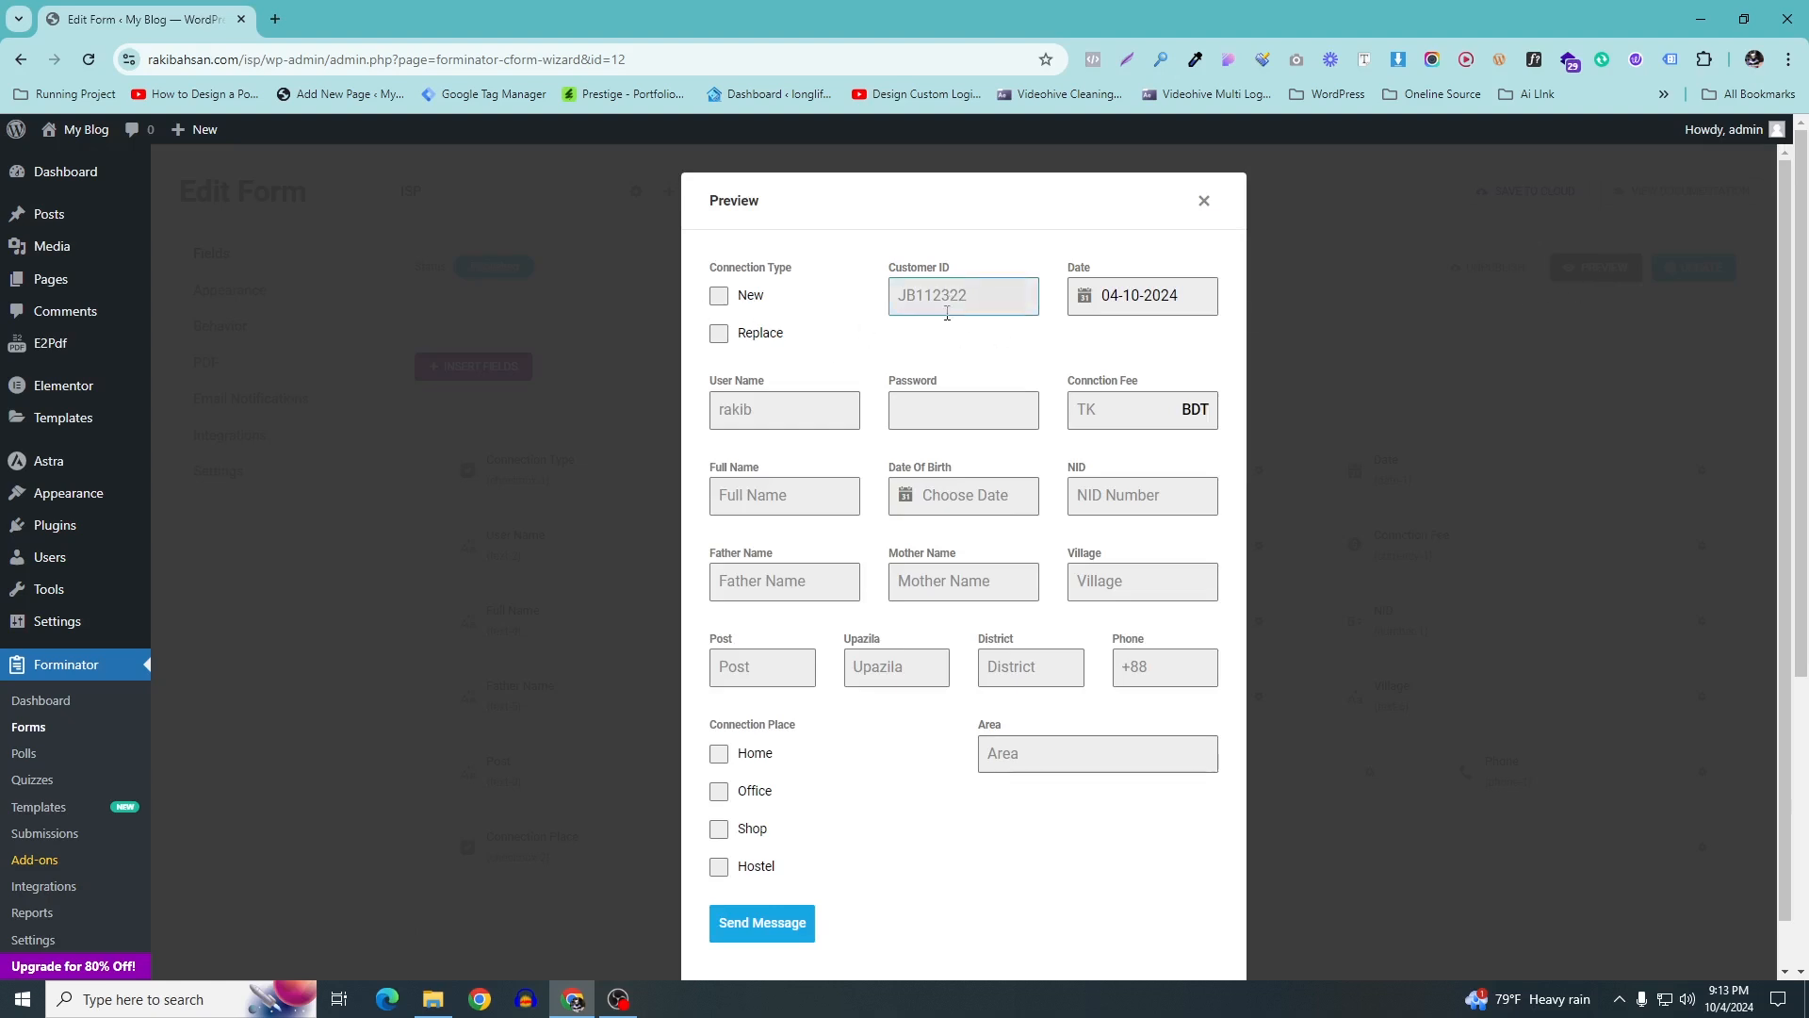
scroll(889, 693, down, 1)
scroll(1176, 440, up, 1)
click(1204, 194)
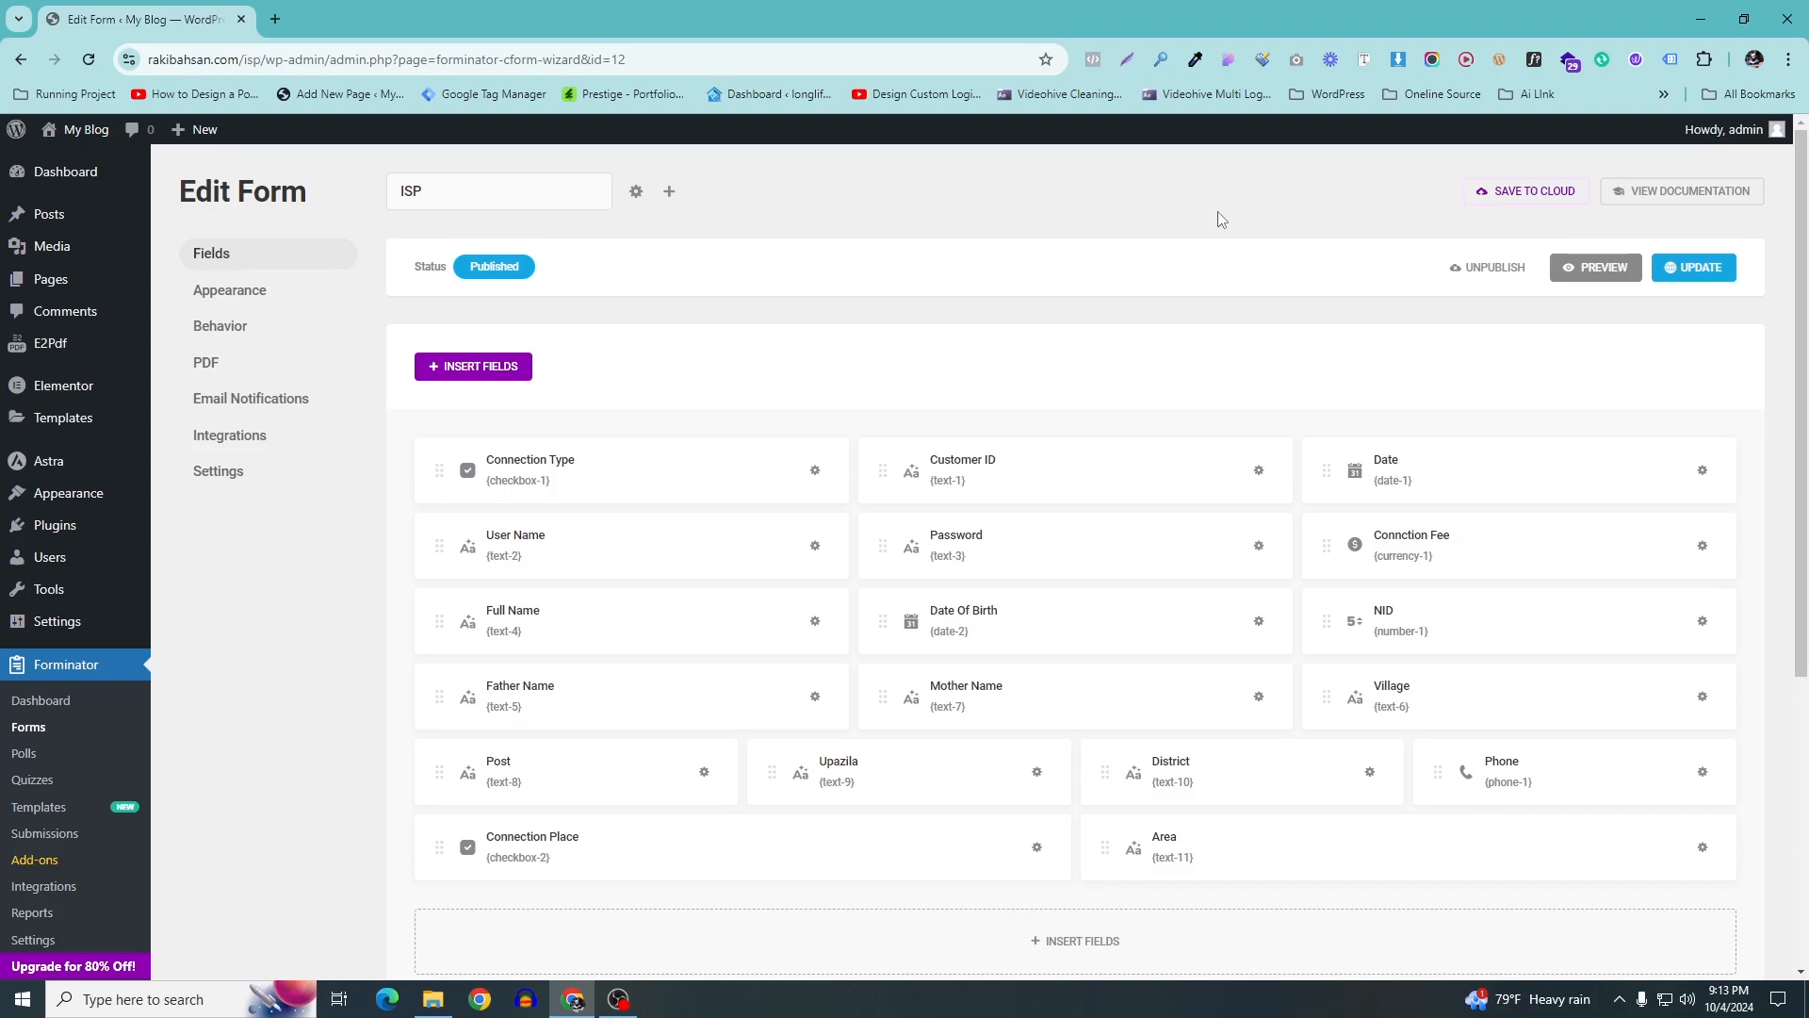
click(1708, 16)
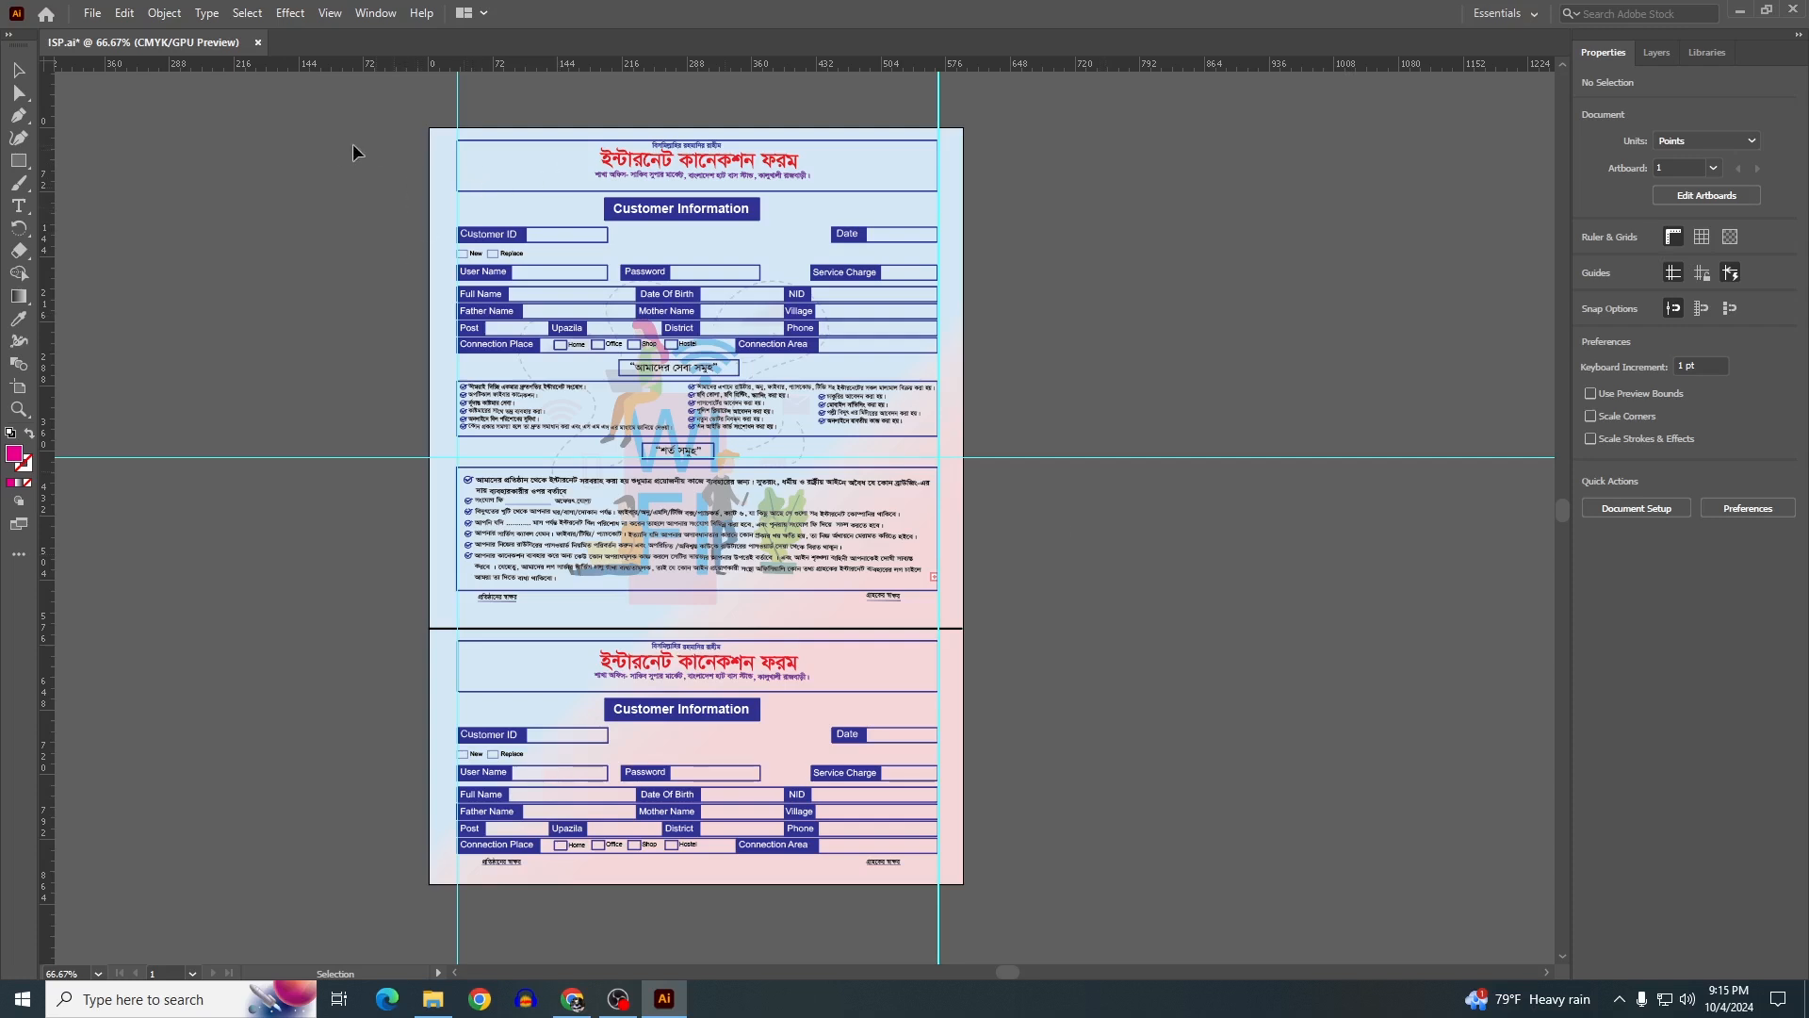
View the Illustrator form design at actual size and scroll through it
key(ctrl+1)
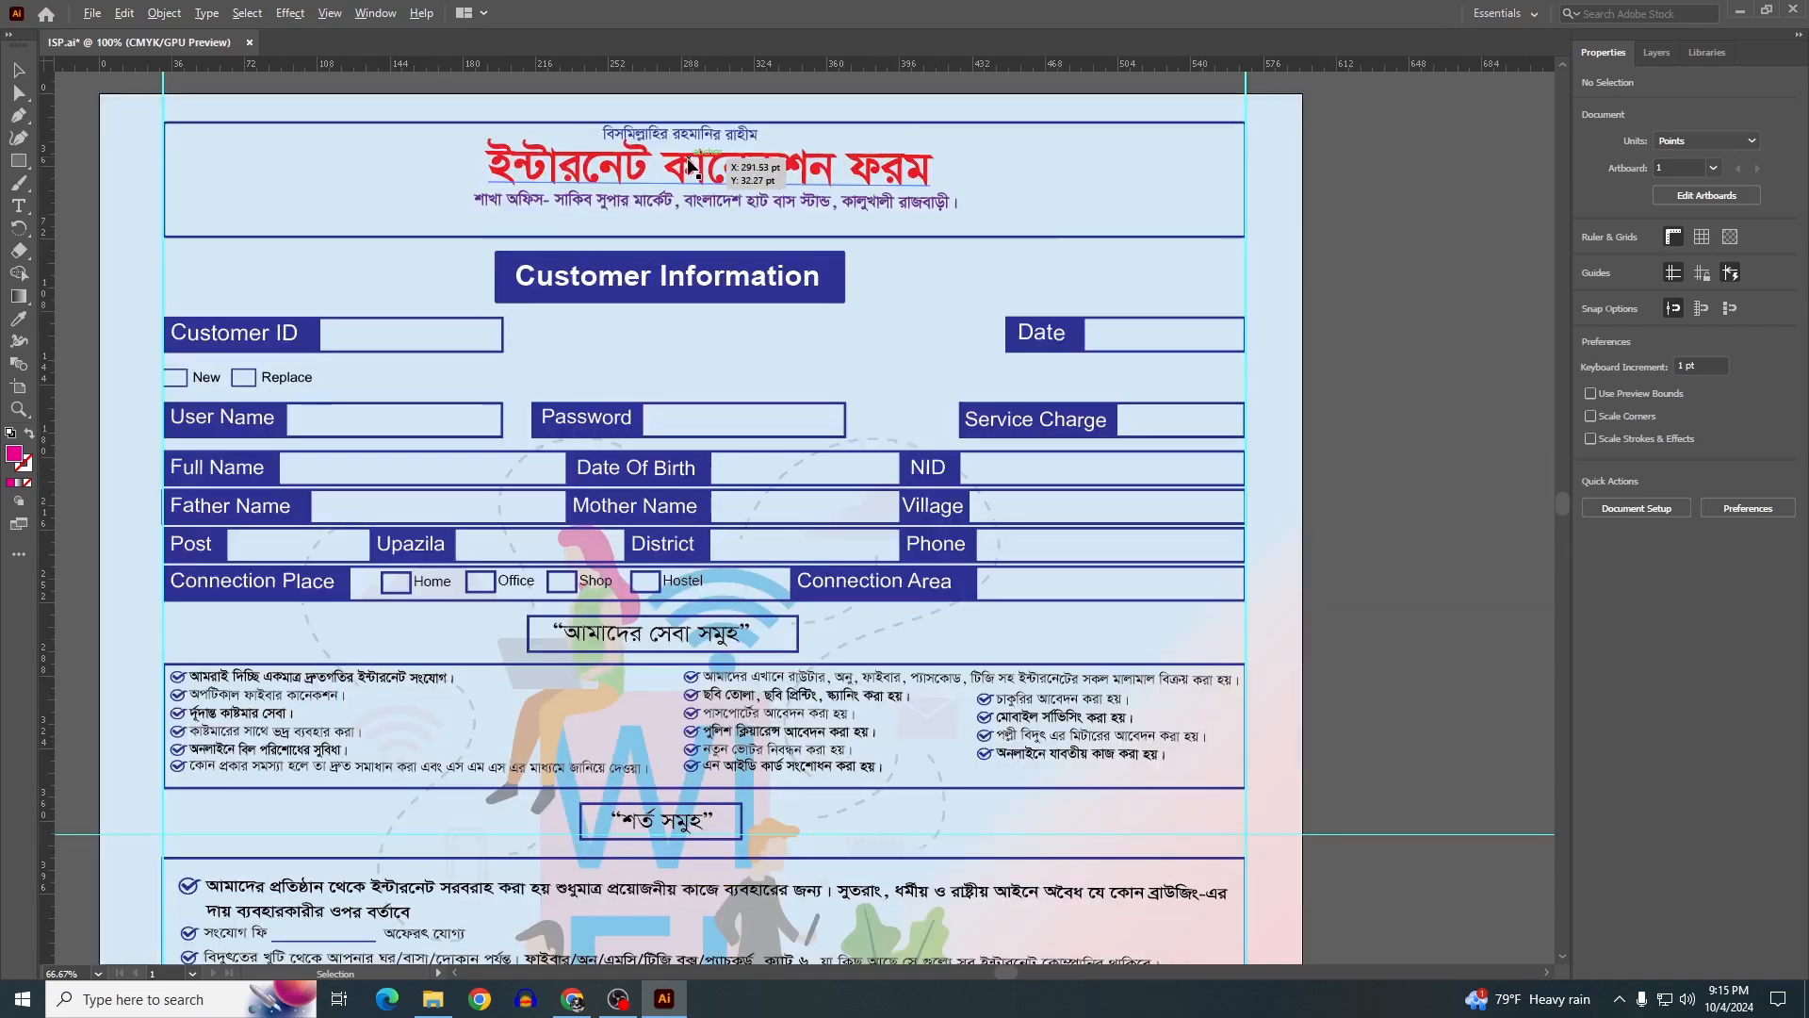
scroll(682, 179, down, 1)
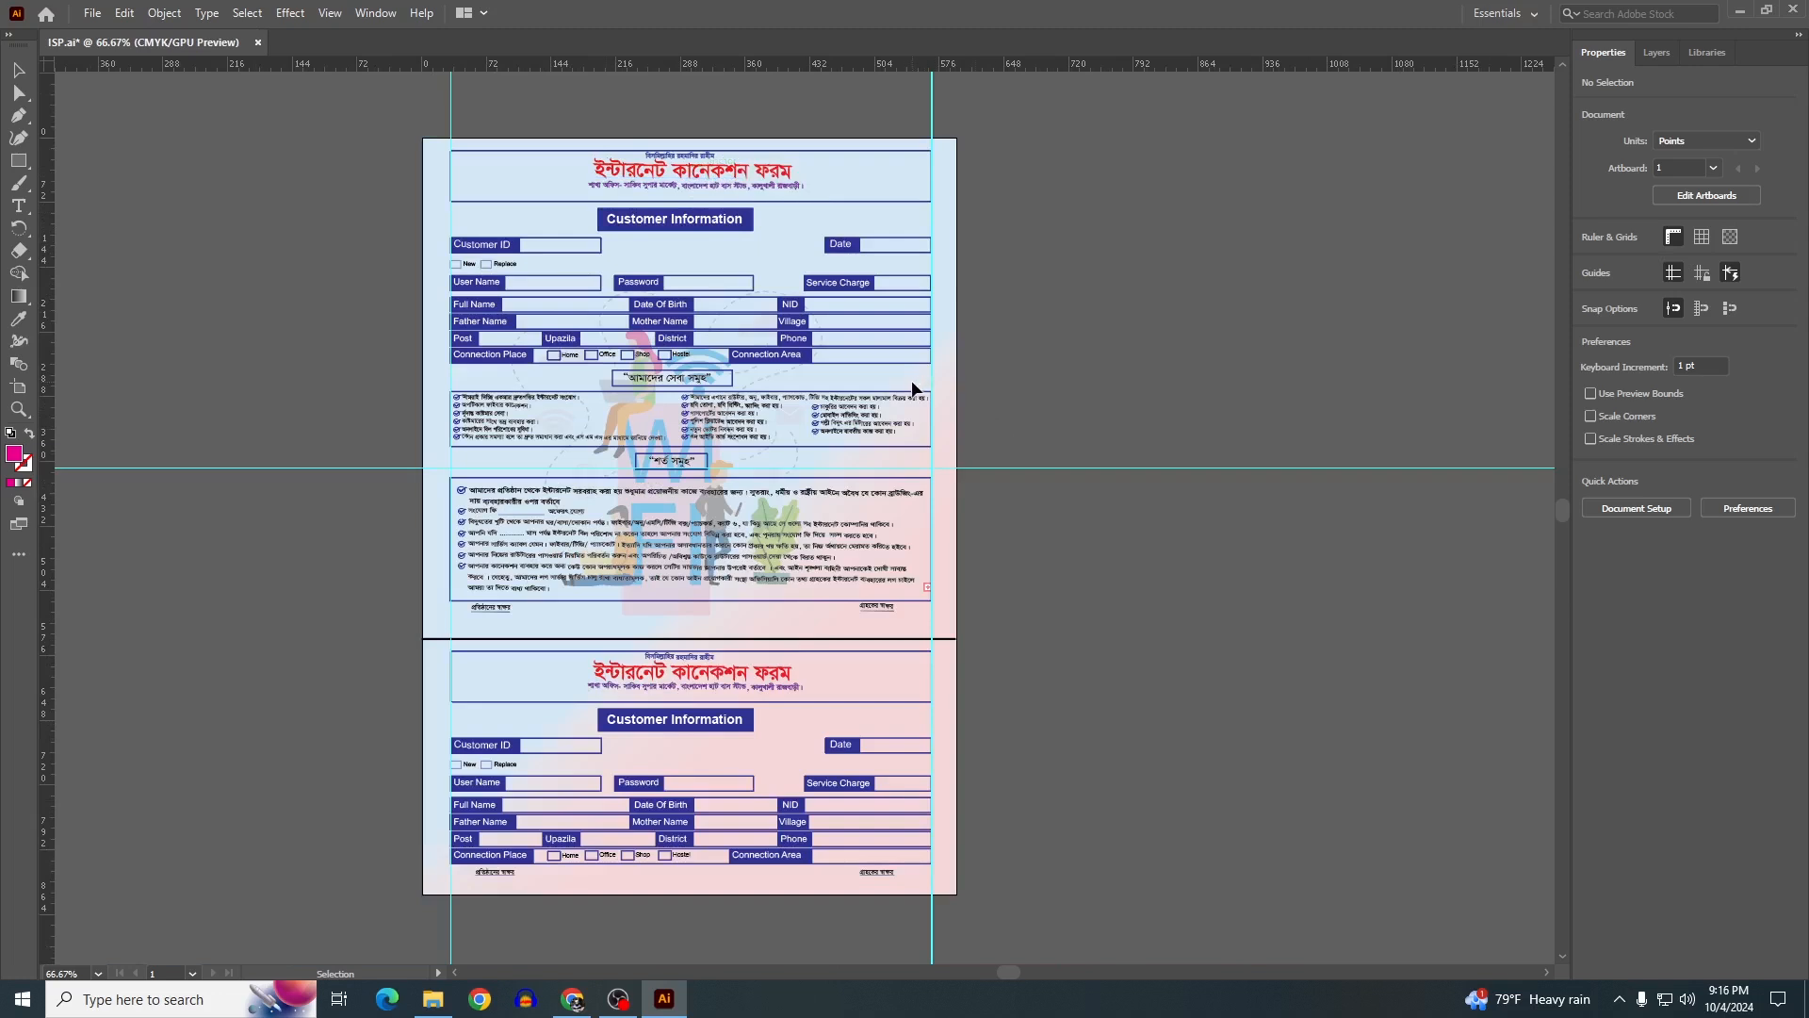
scroll(873, 669, down, 2)
scroll(874, 711, up, 1)
scroll(755, 551, down, 2)
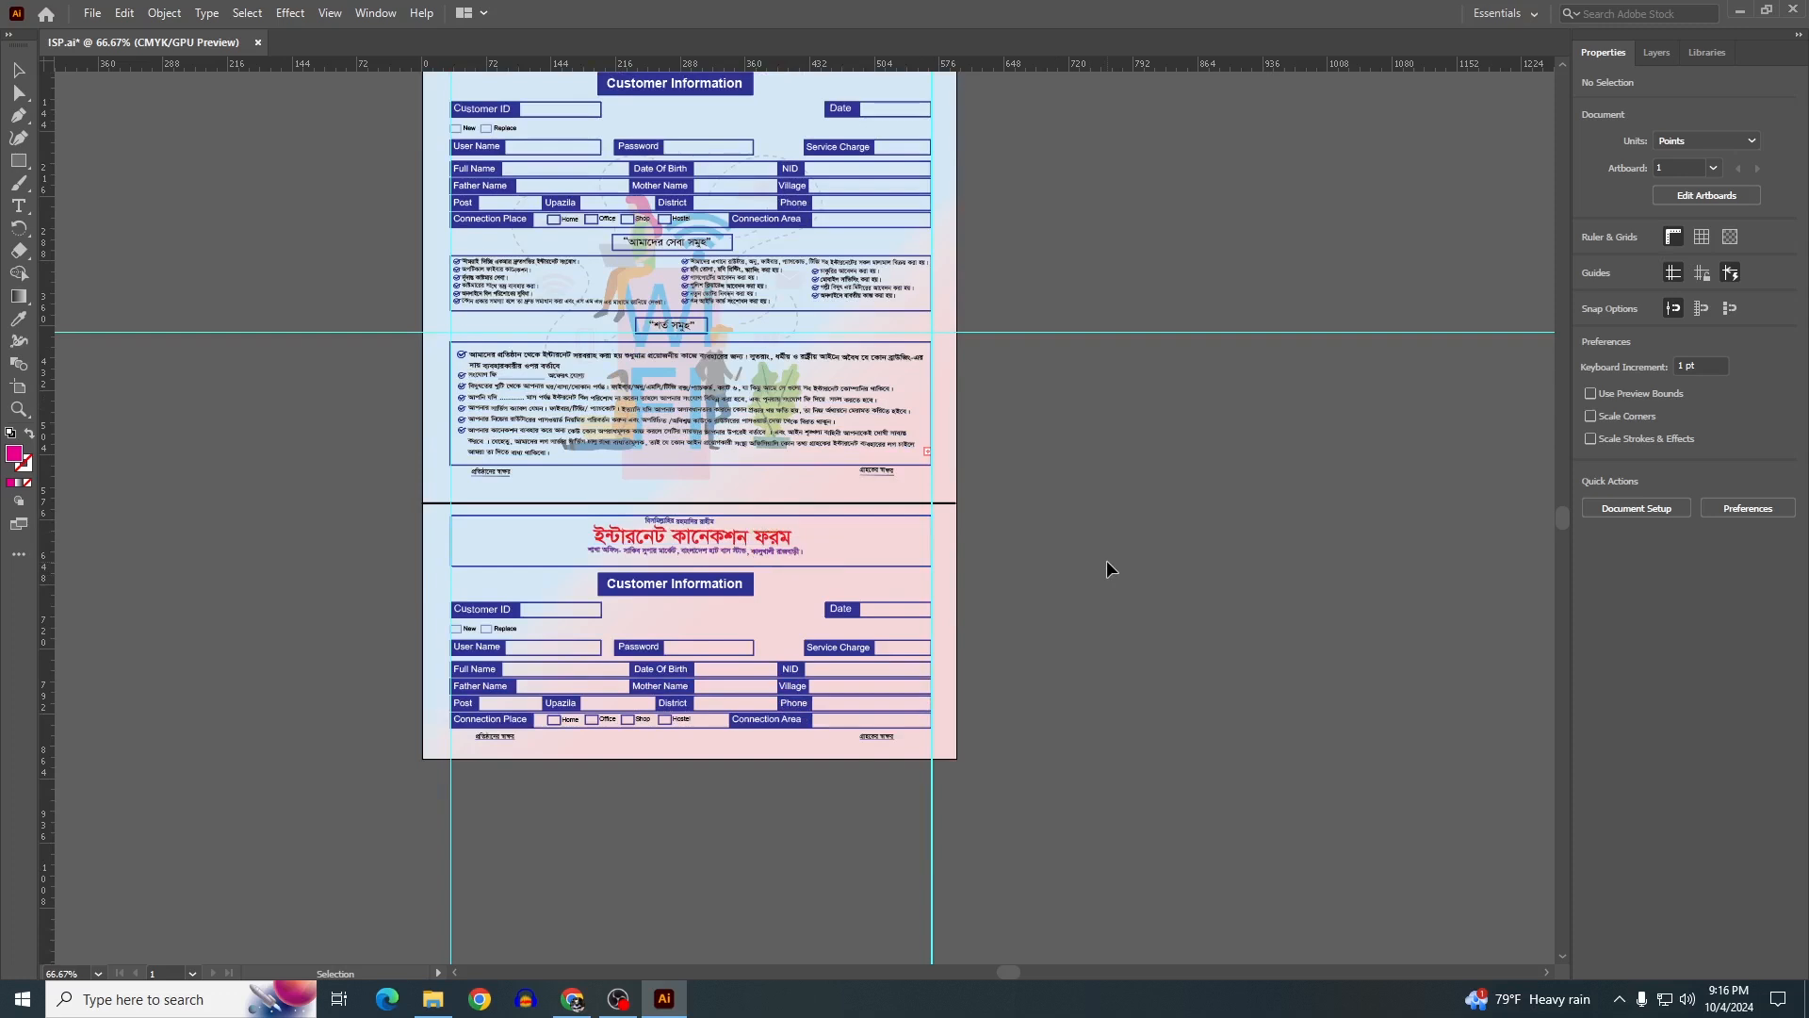
Save the design as an Adobe PDF named ISP on the Desktop
click(92, 14)
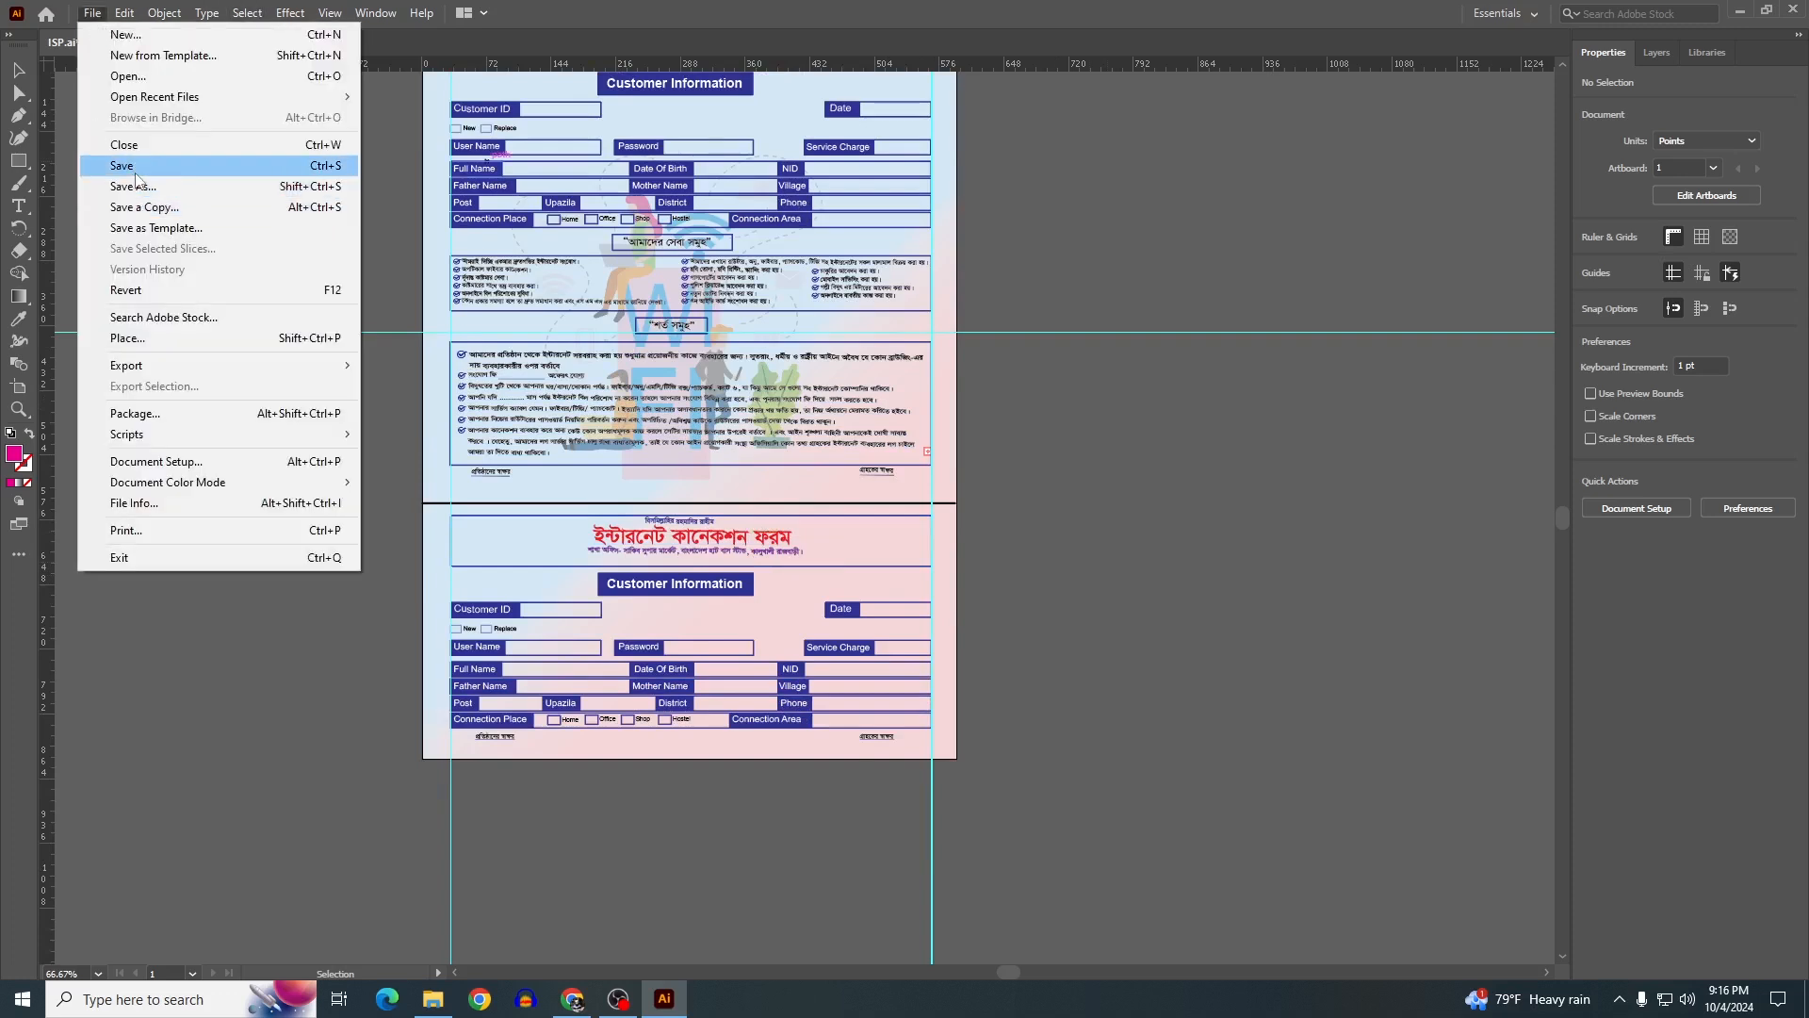
click(136, 187)
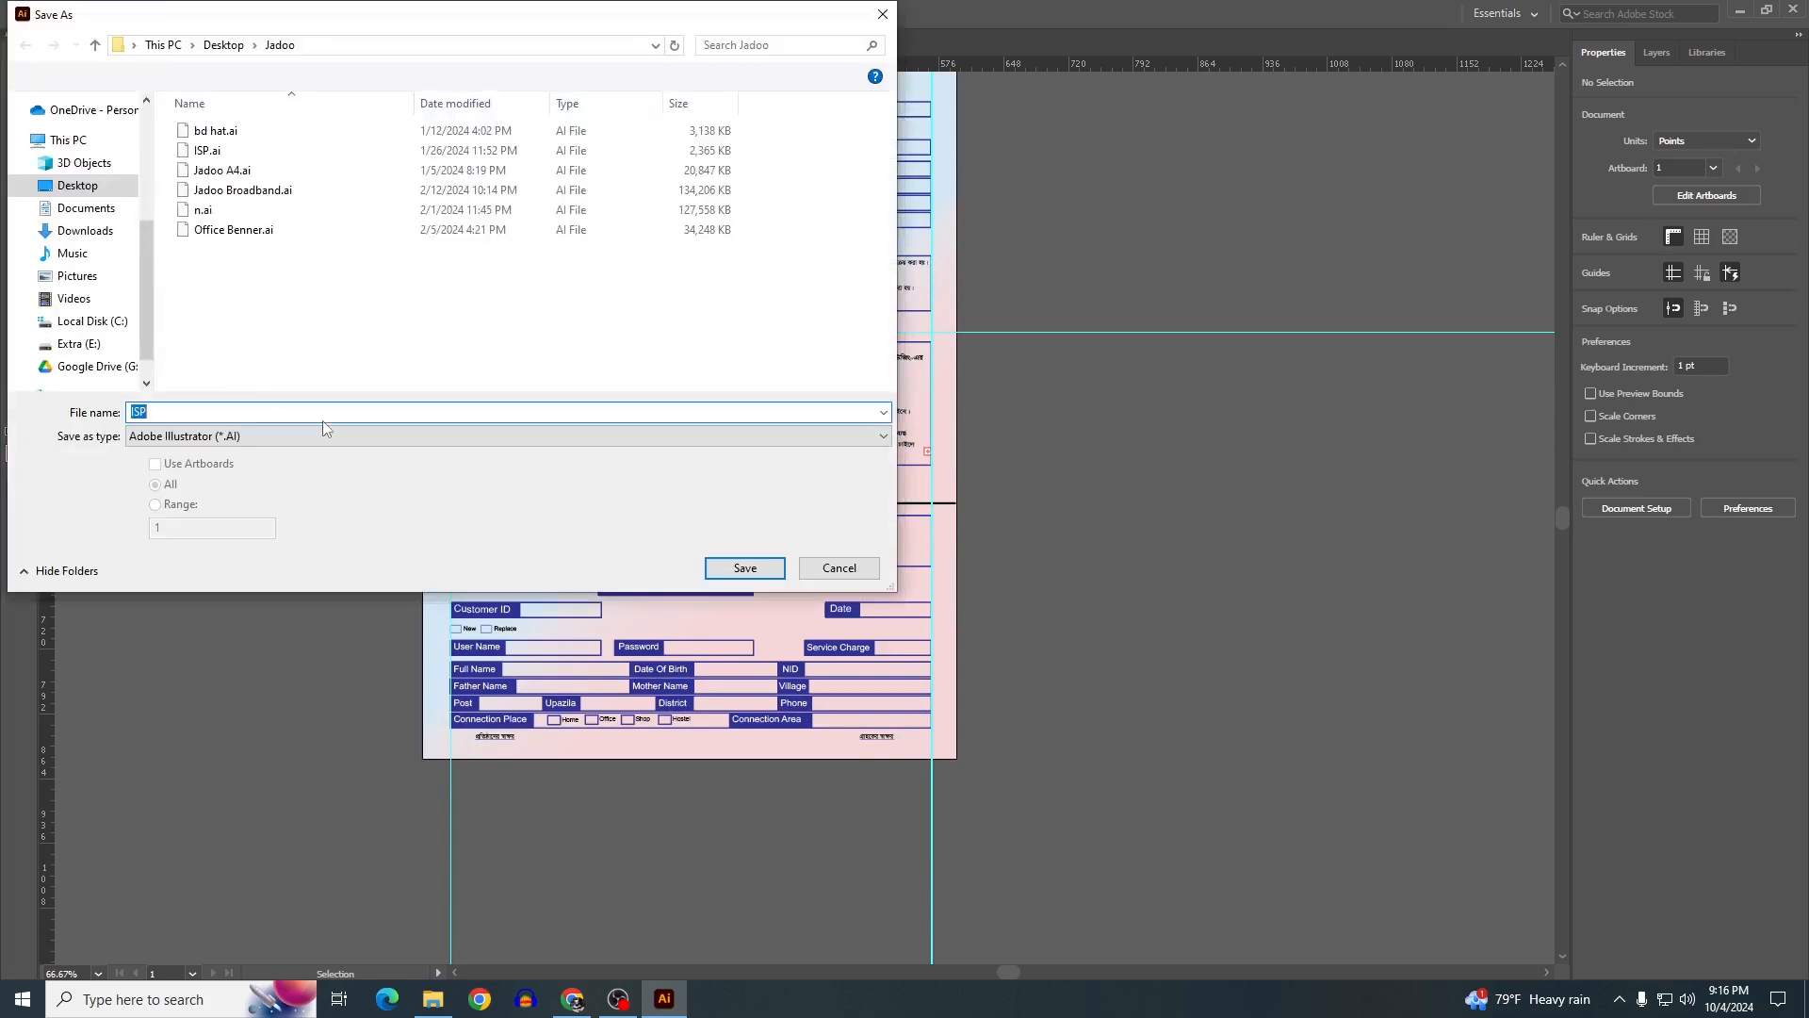
click(314, 440)
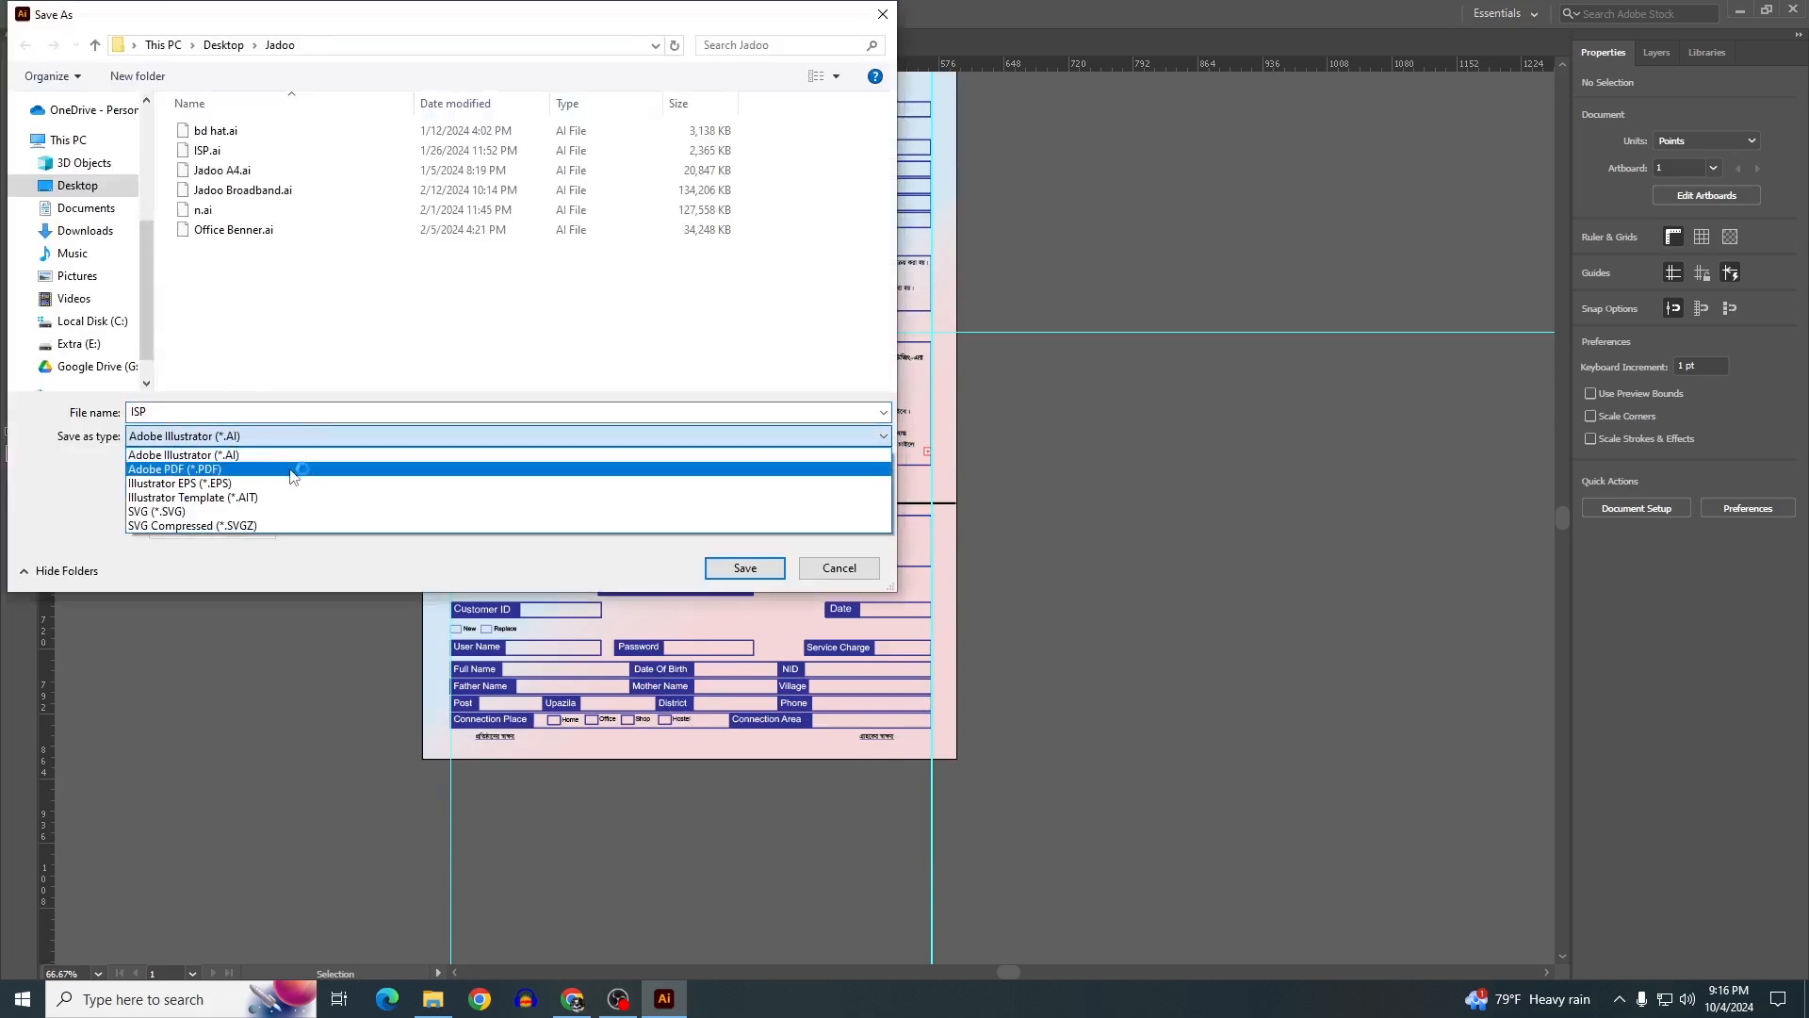
click(186, 471)
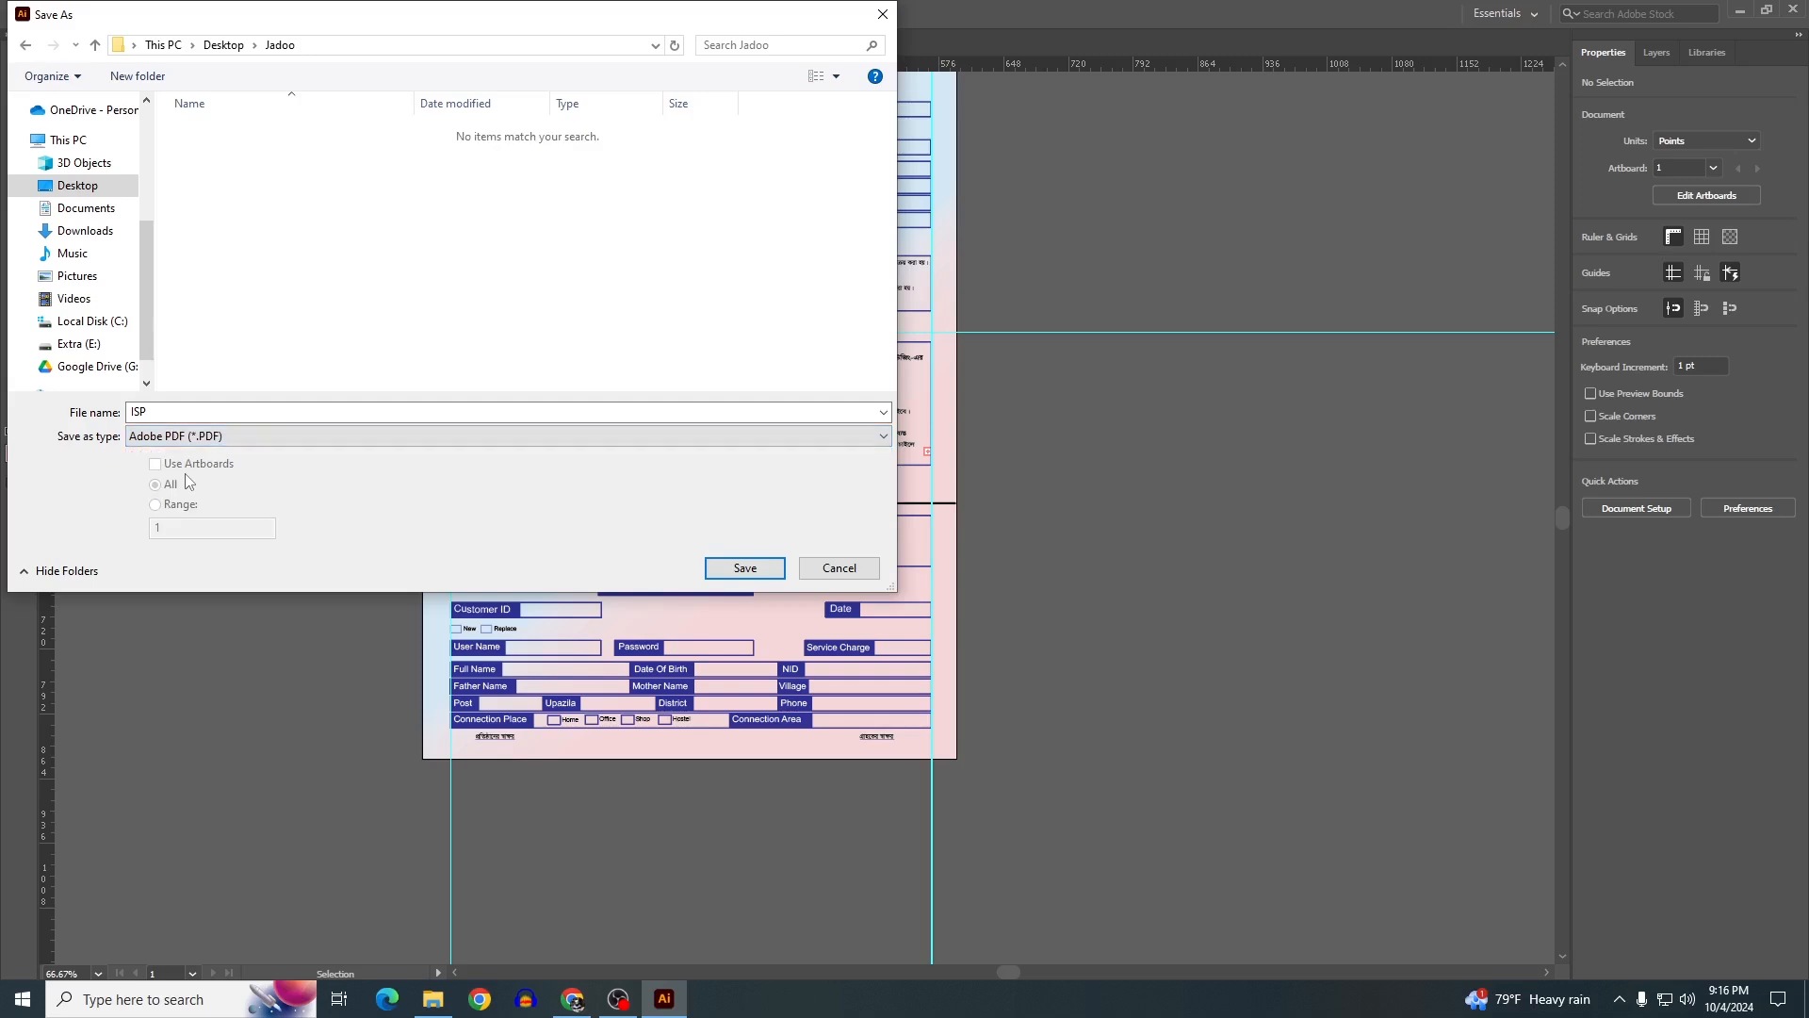
click(64, 194)
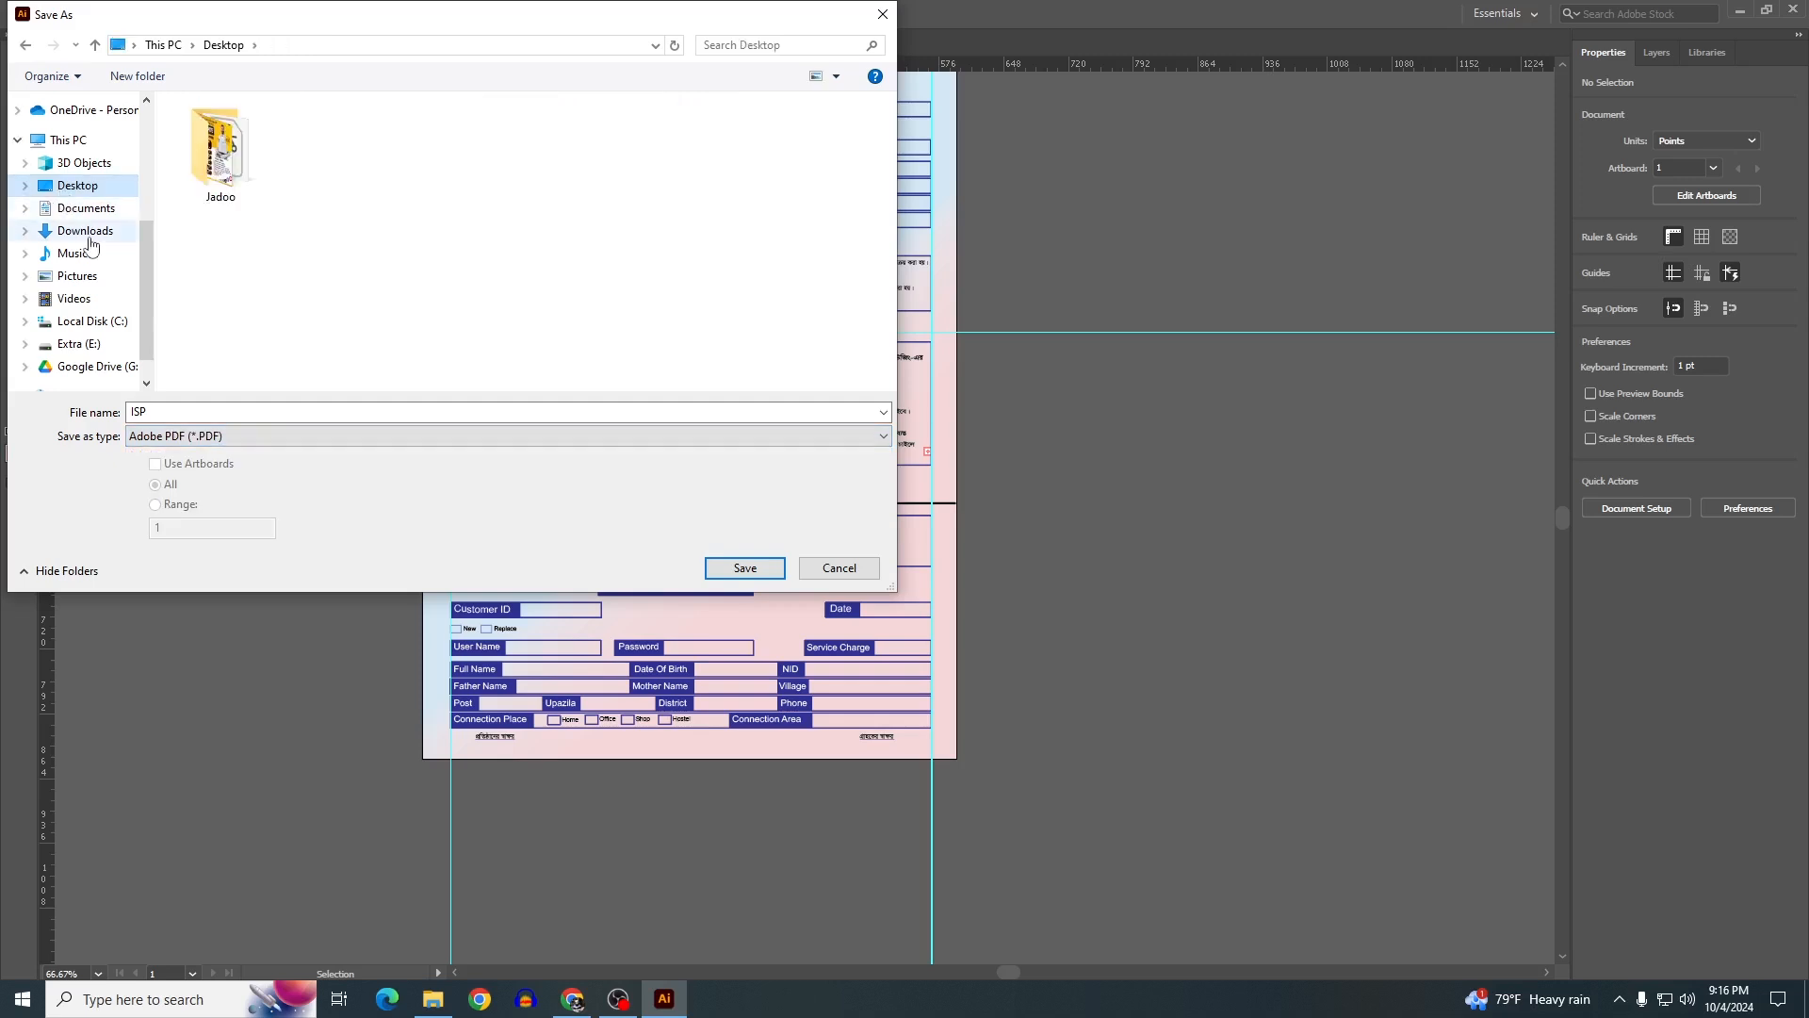
click(188, 407)
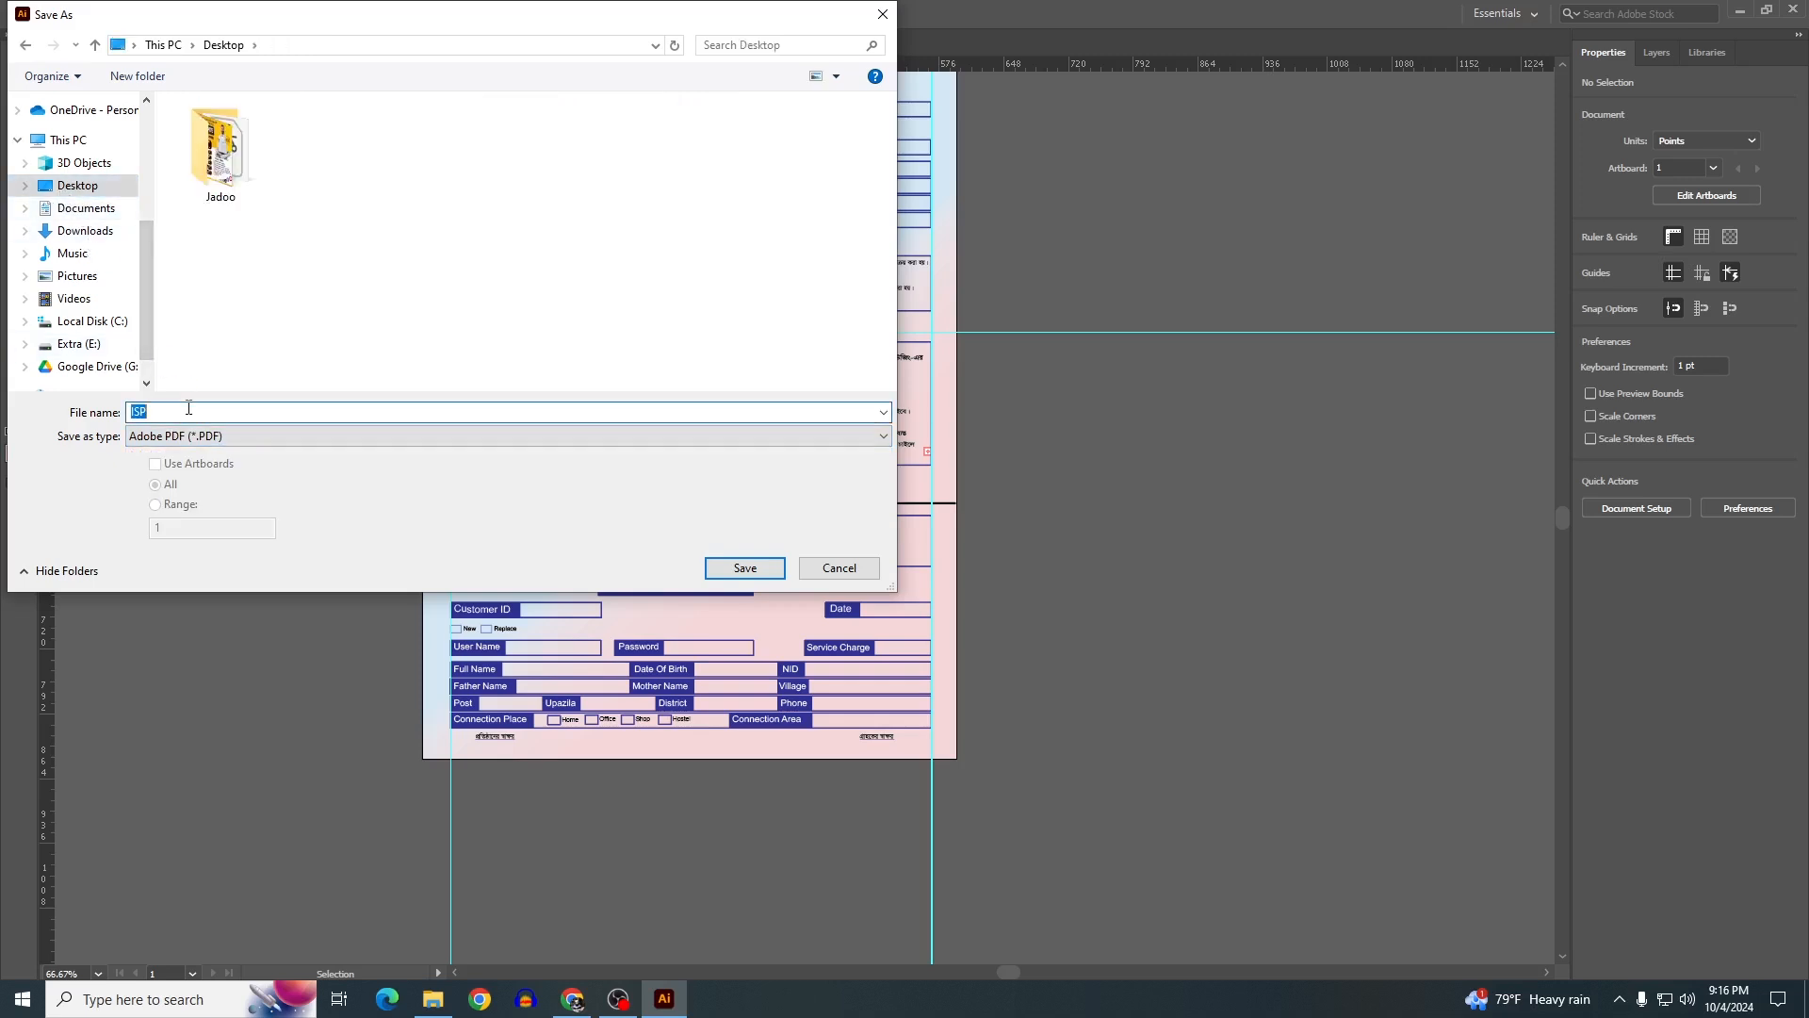
click(740, 568)
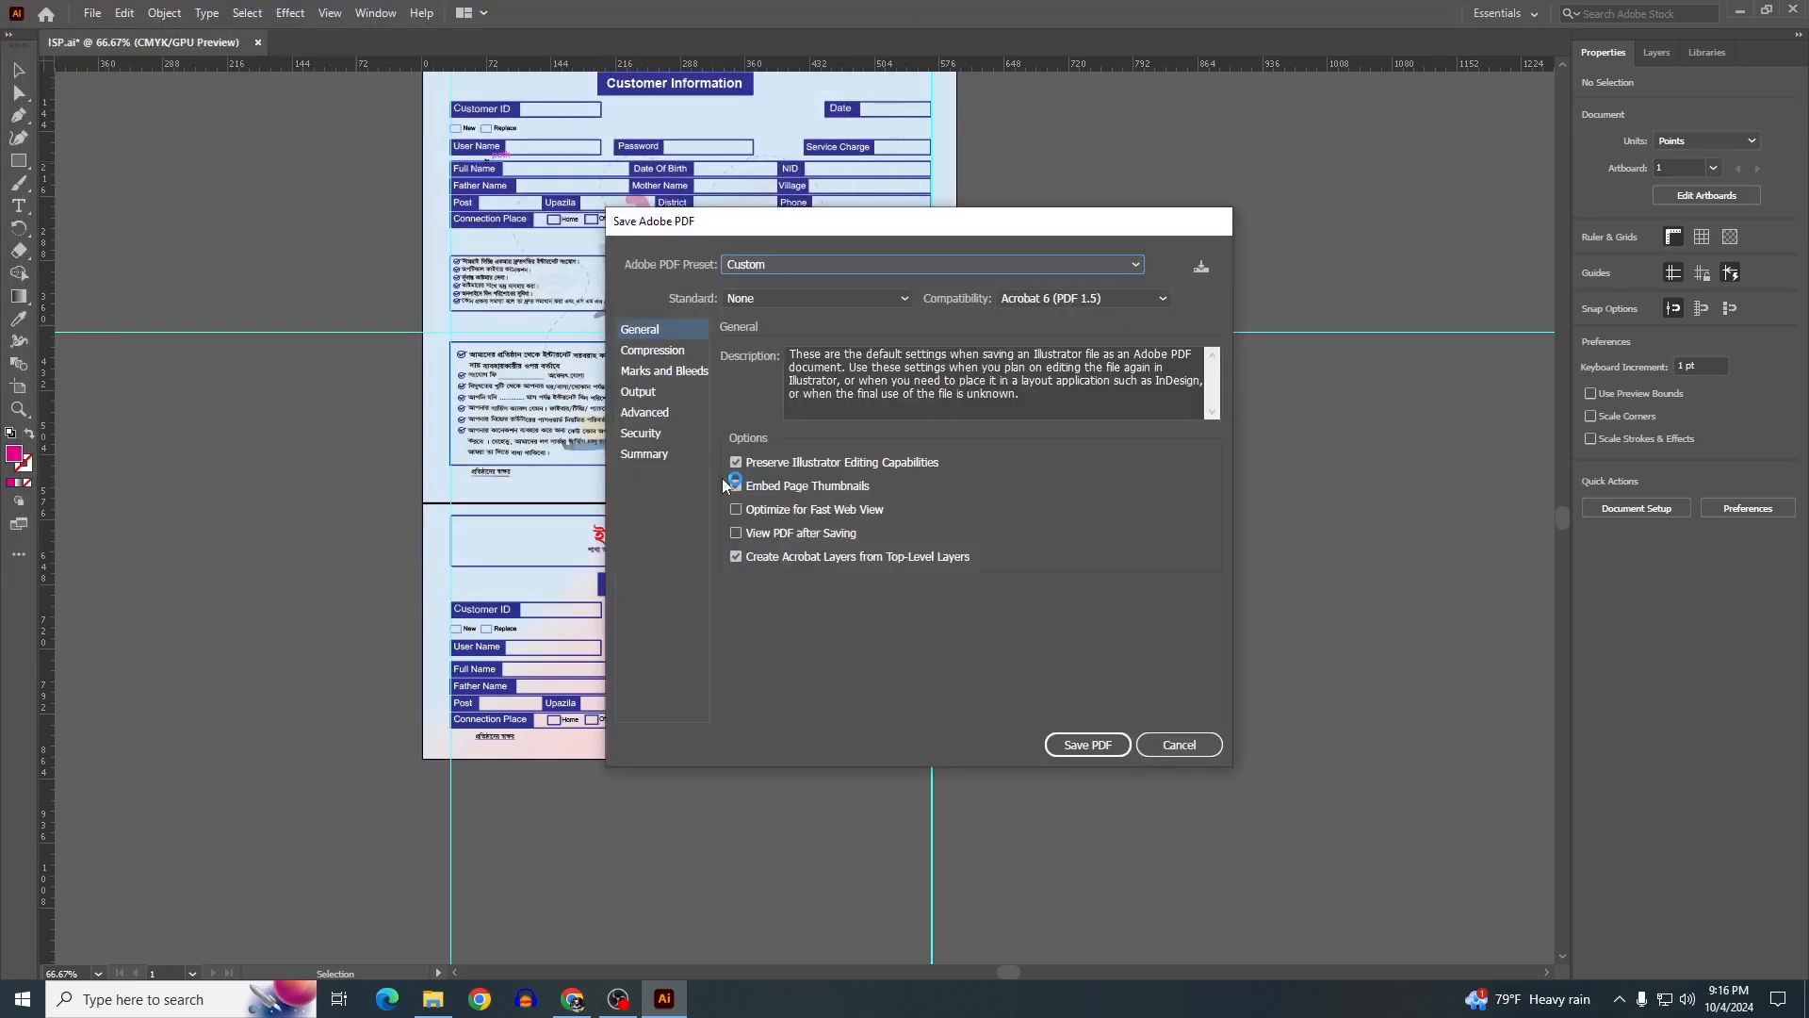
click(1091, 744)
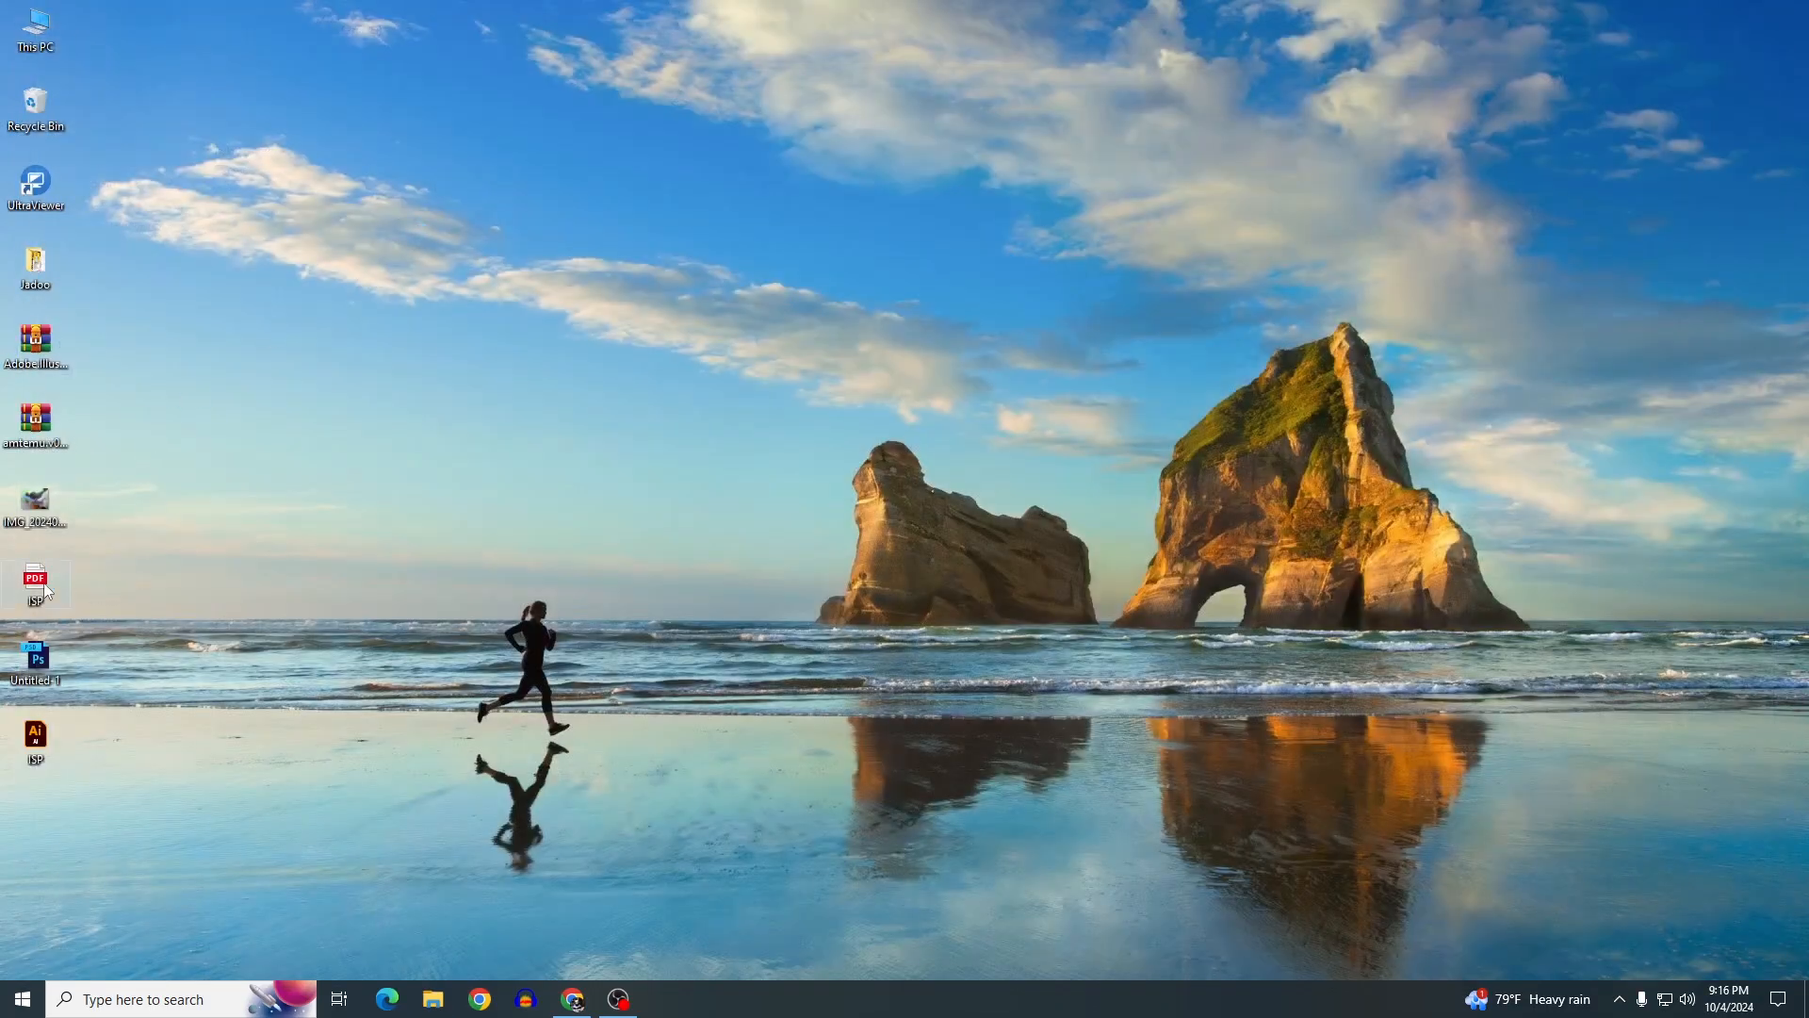
Open ISP.pdf from the desktop in Google Chrome, making Chrome the default for PDFs
double_click(41, 588)
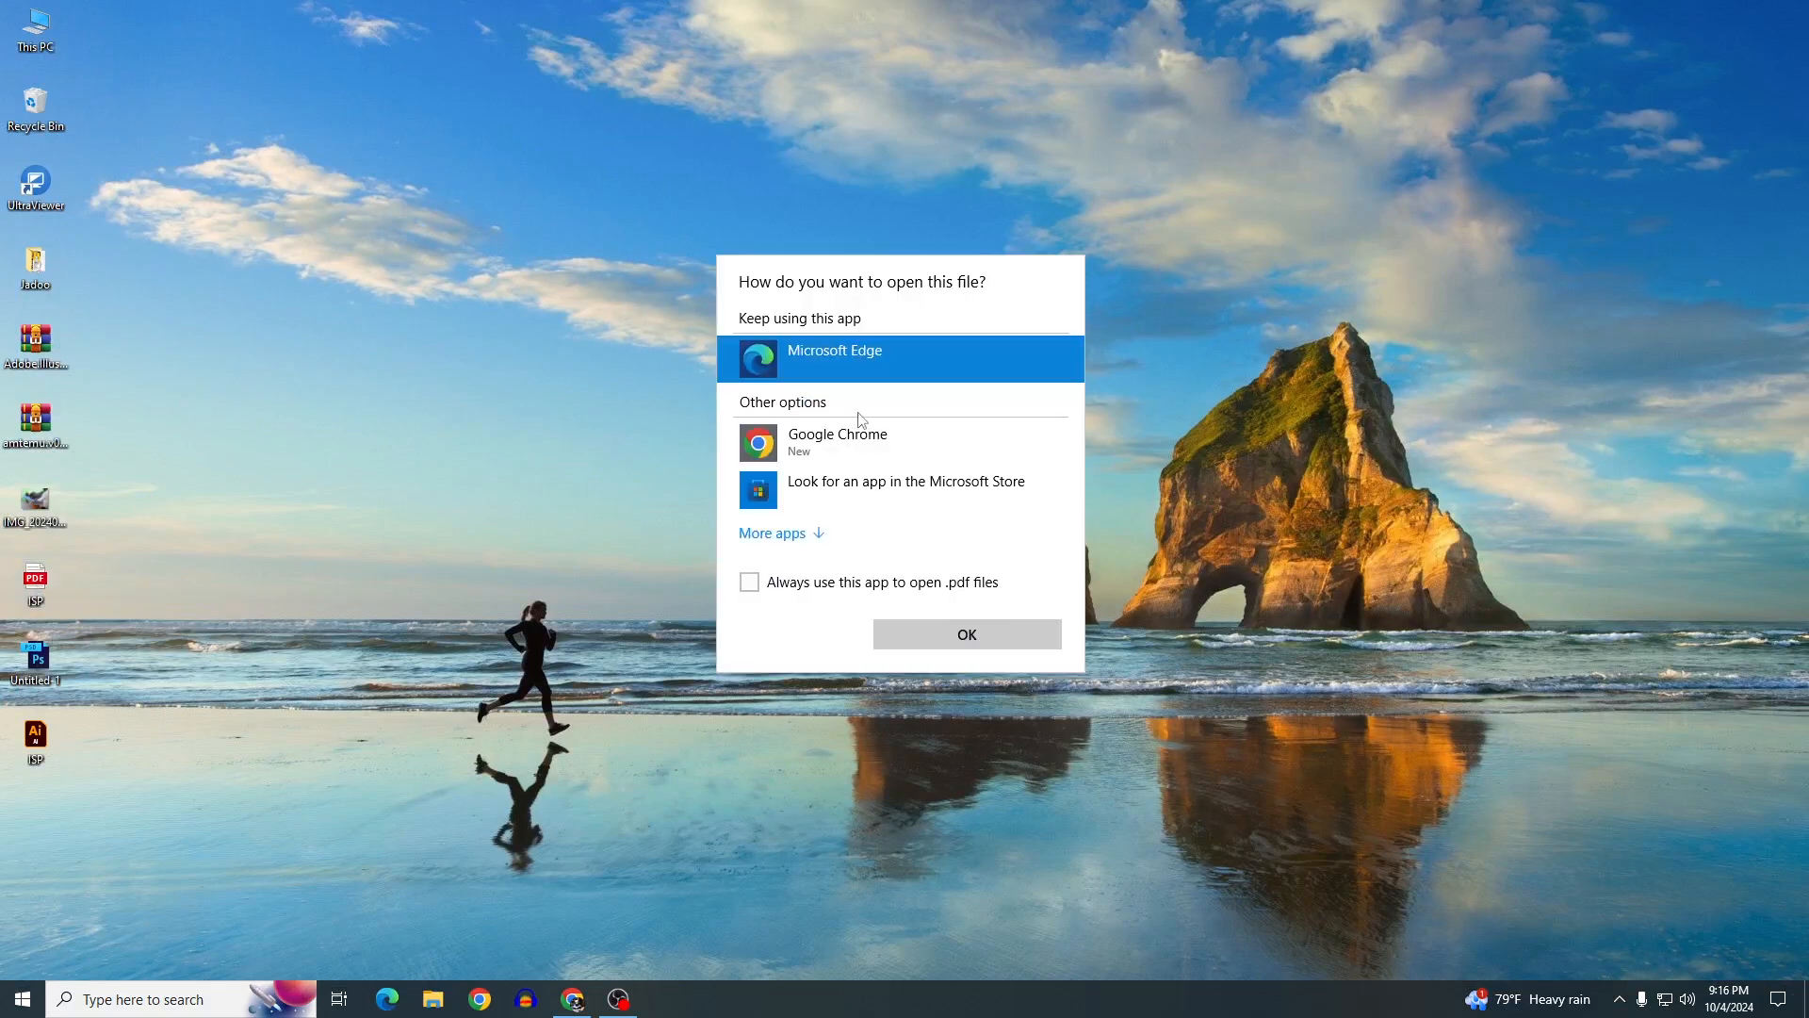
click(844, 445)
click(750, 581)
click(980, 636)
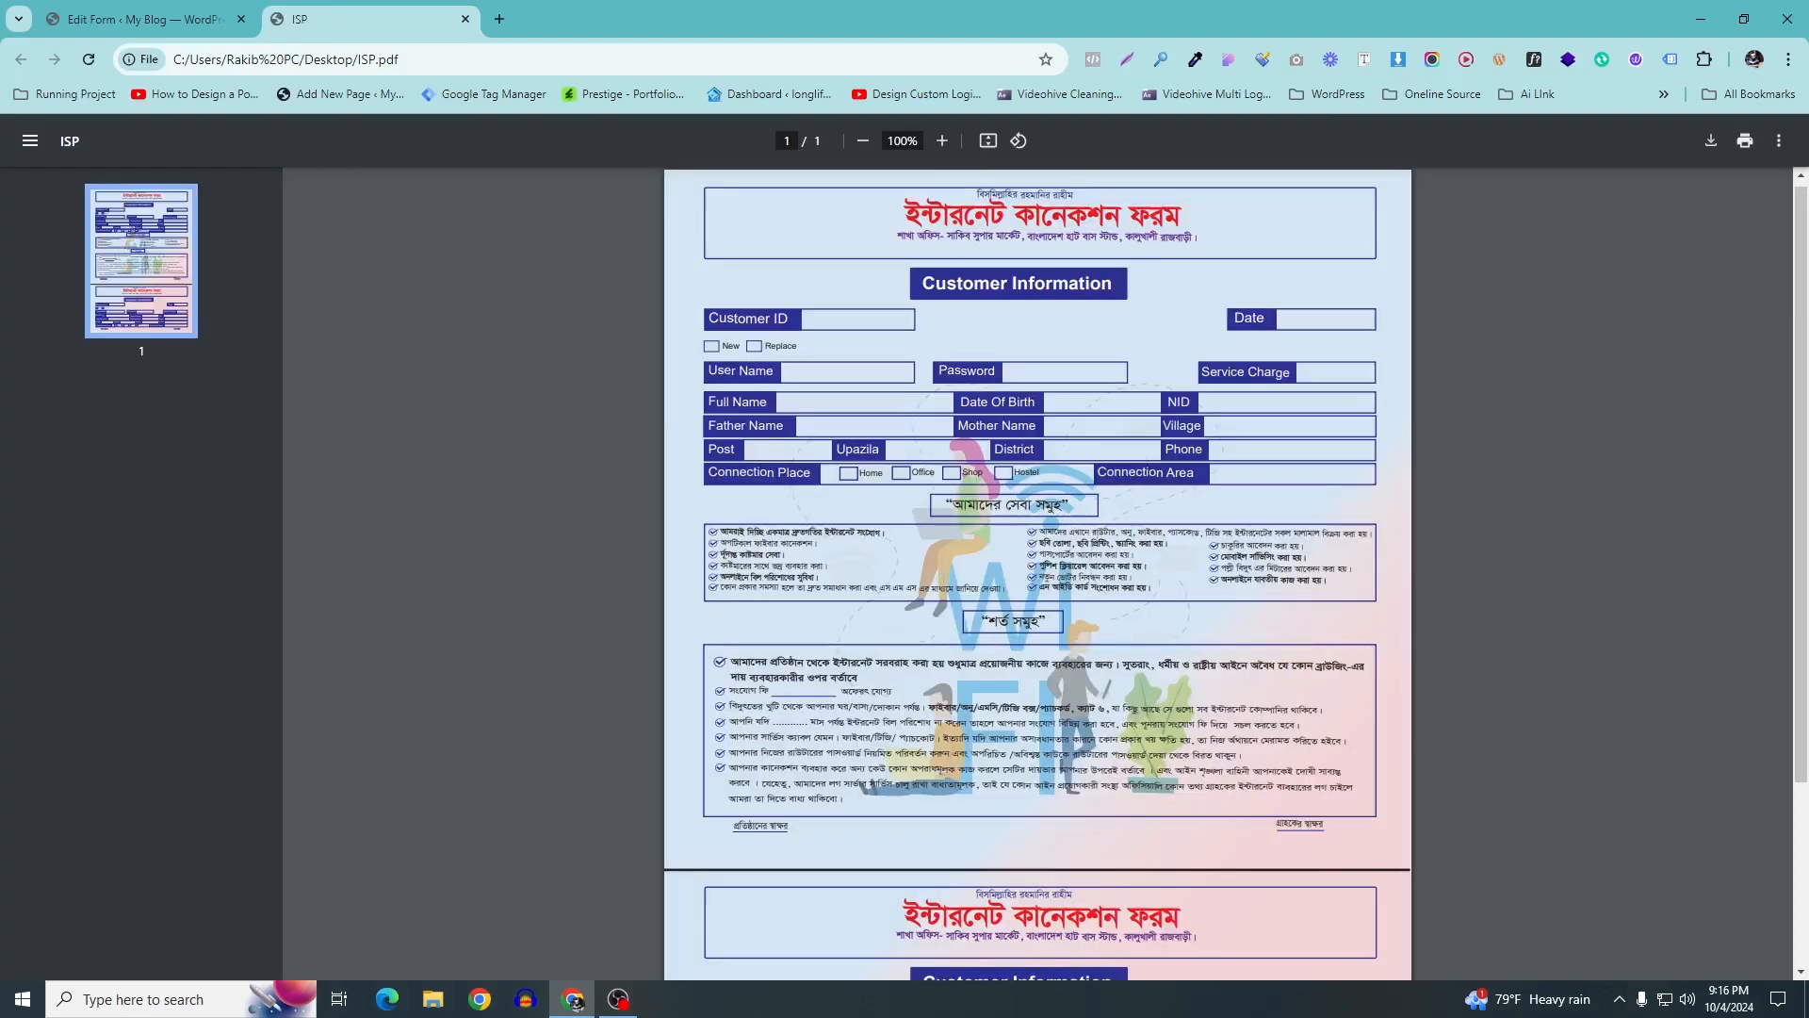
Scroll through the ISP PDF, then close its tab to return to the form editor
scroll(1004, 693, down, 3)
scroll(1007, 709, up, 1)
scroll(999, 679, down, 6)
click(466, 19)
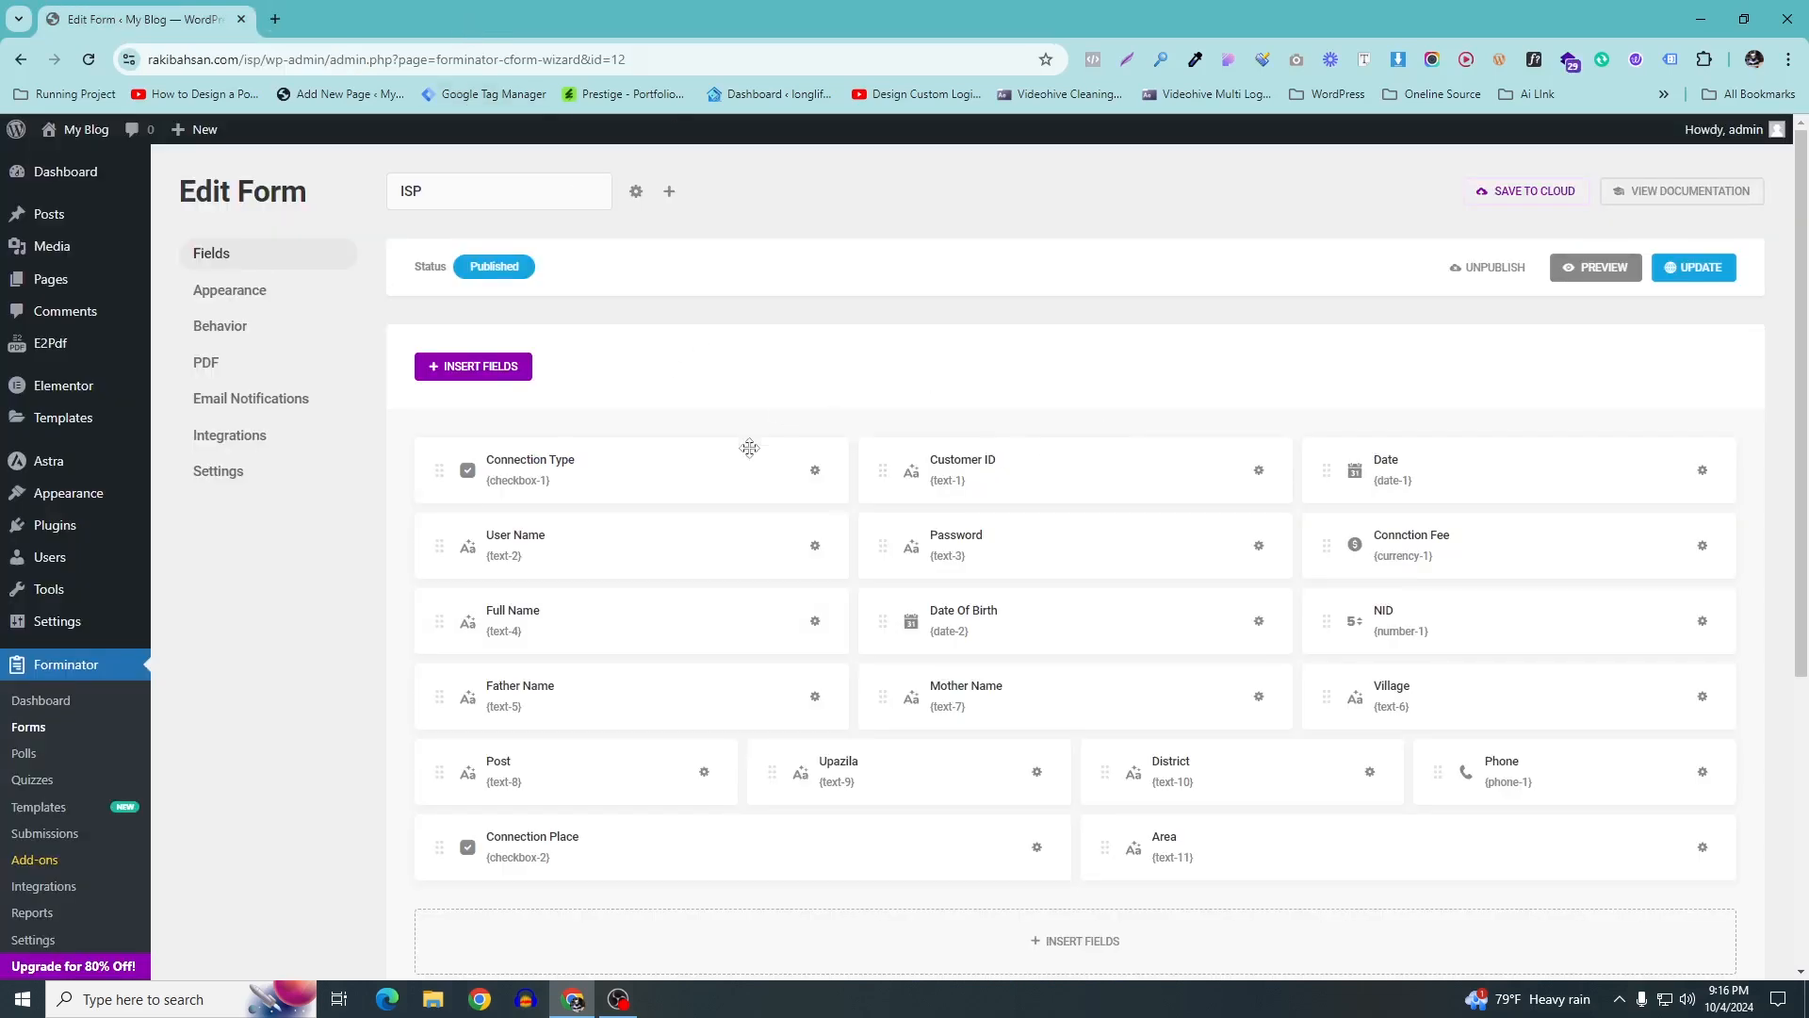
Go to E2Pdf Templates and start a new template
scroll(747, 449, down, 2)
scroll(299, 485, up, 2)
scroll(284, 516, down, 3)
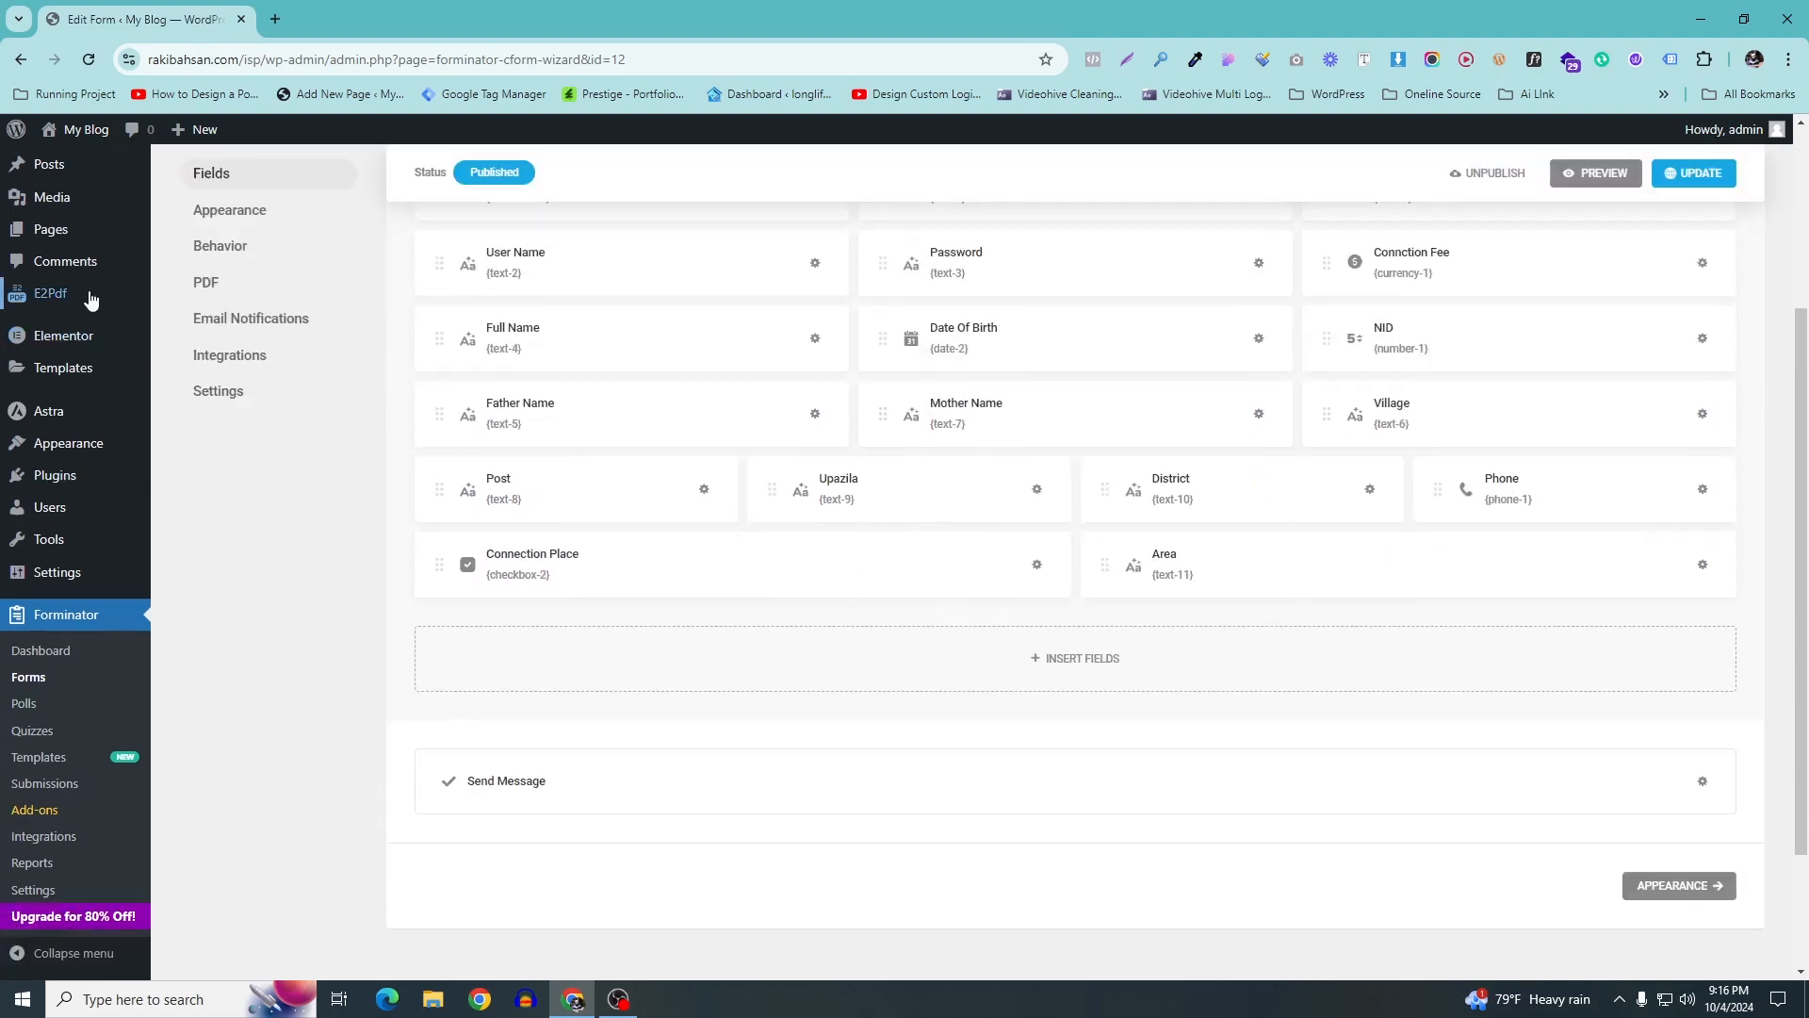
mouse_move(58, 304)
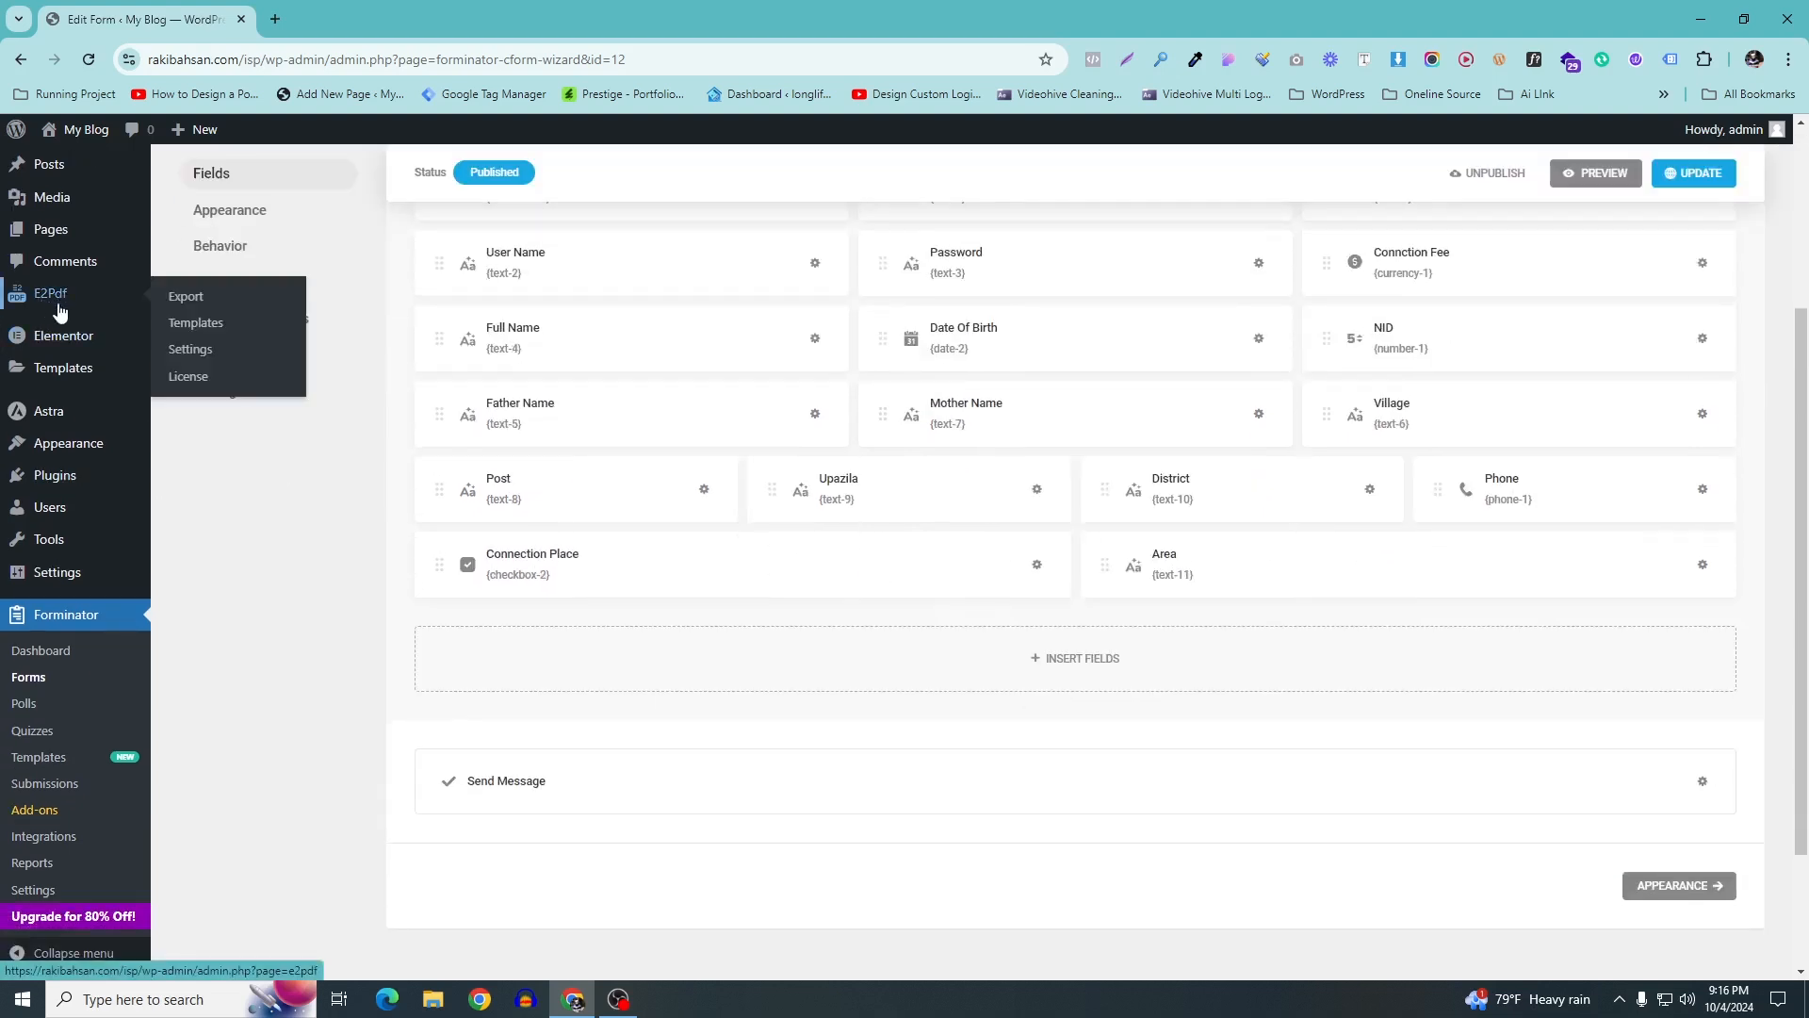
click(50, 307)
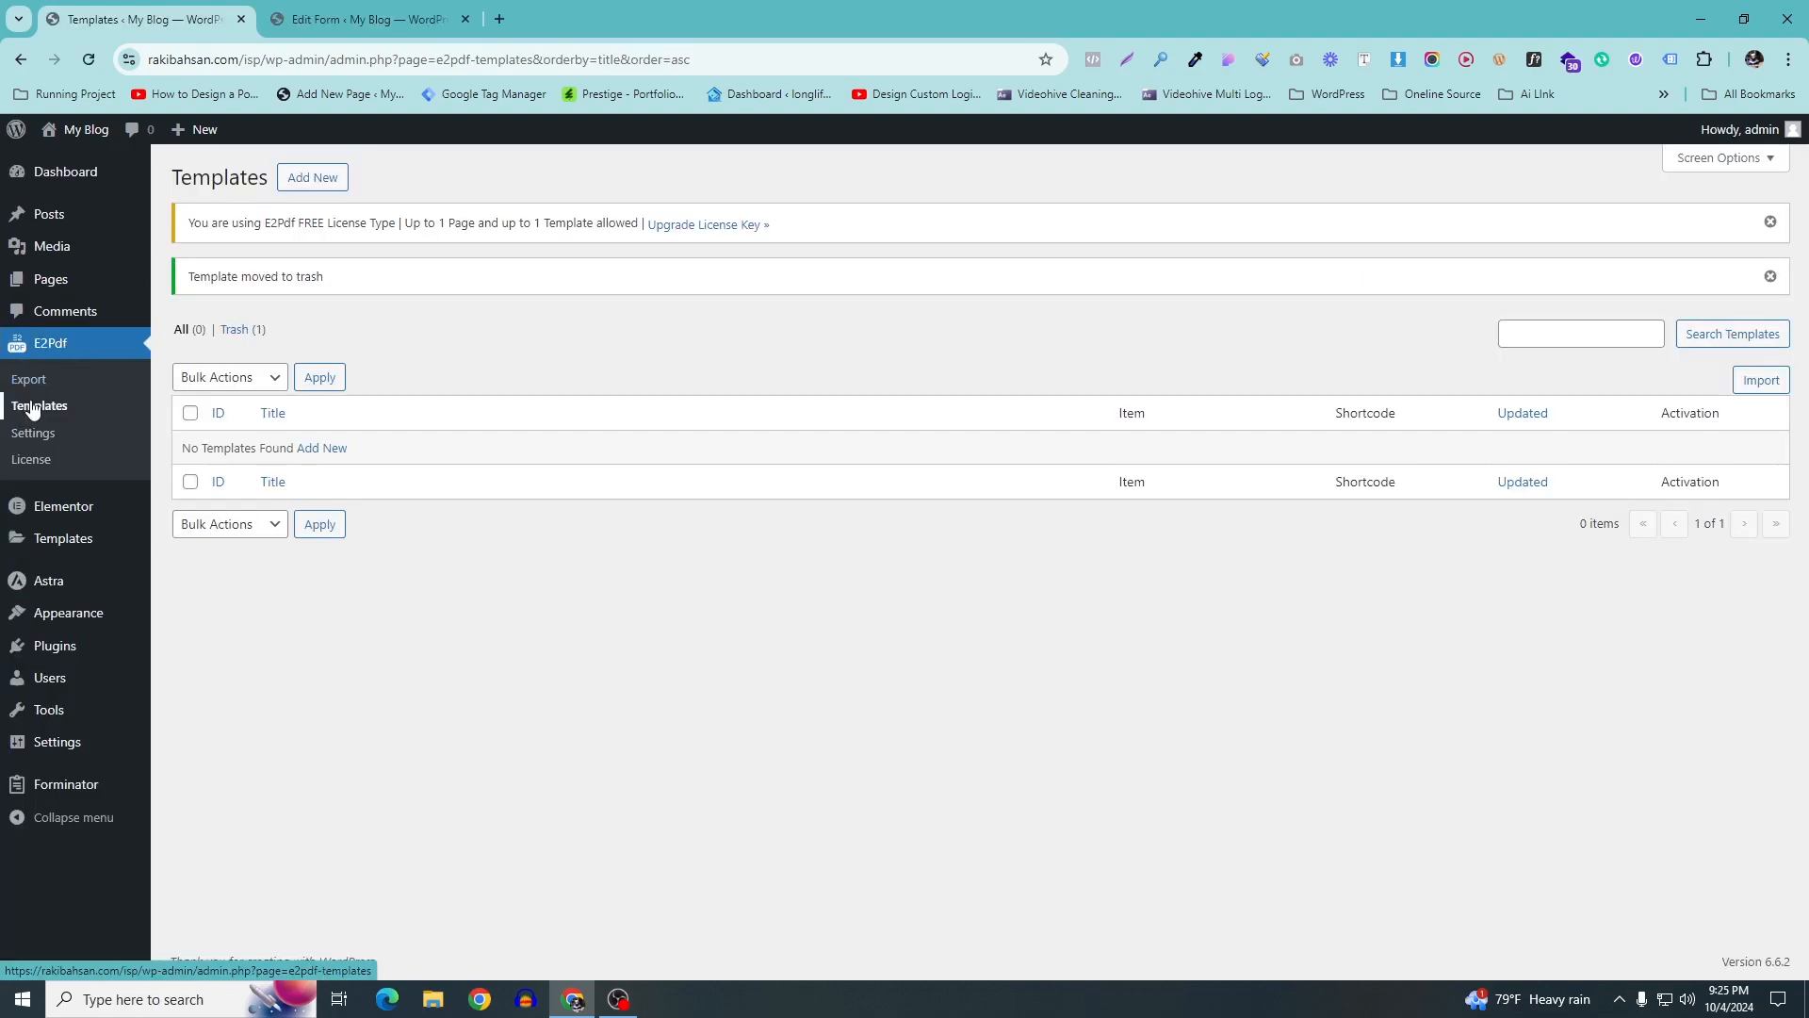
click(296, 185)
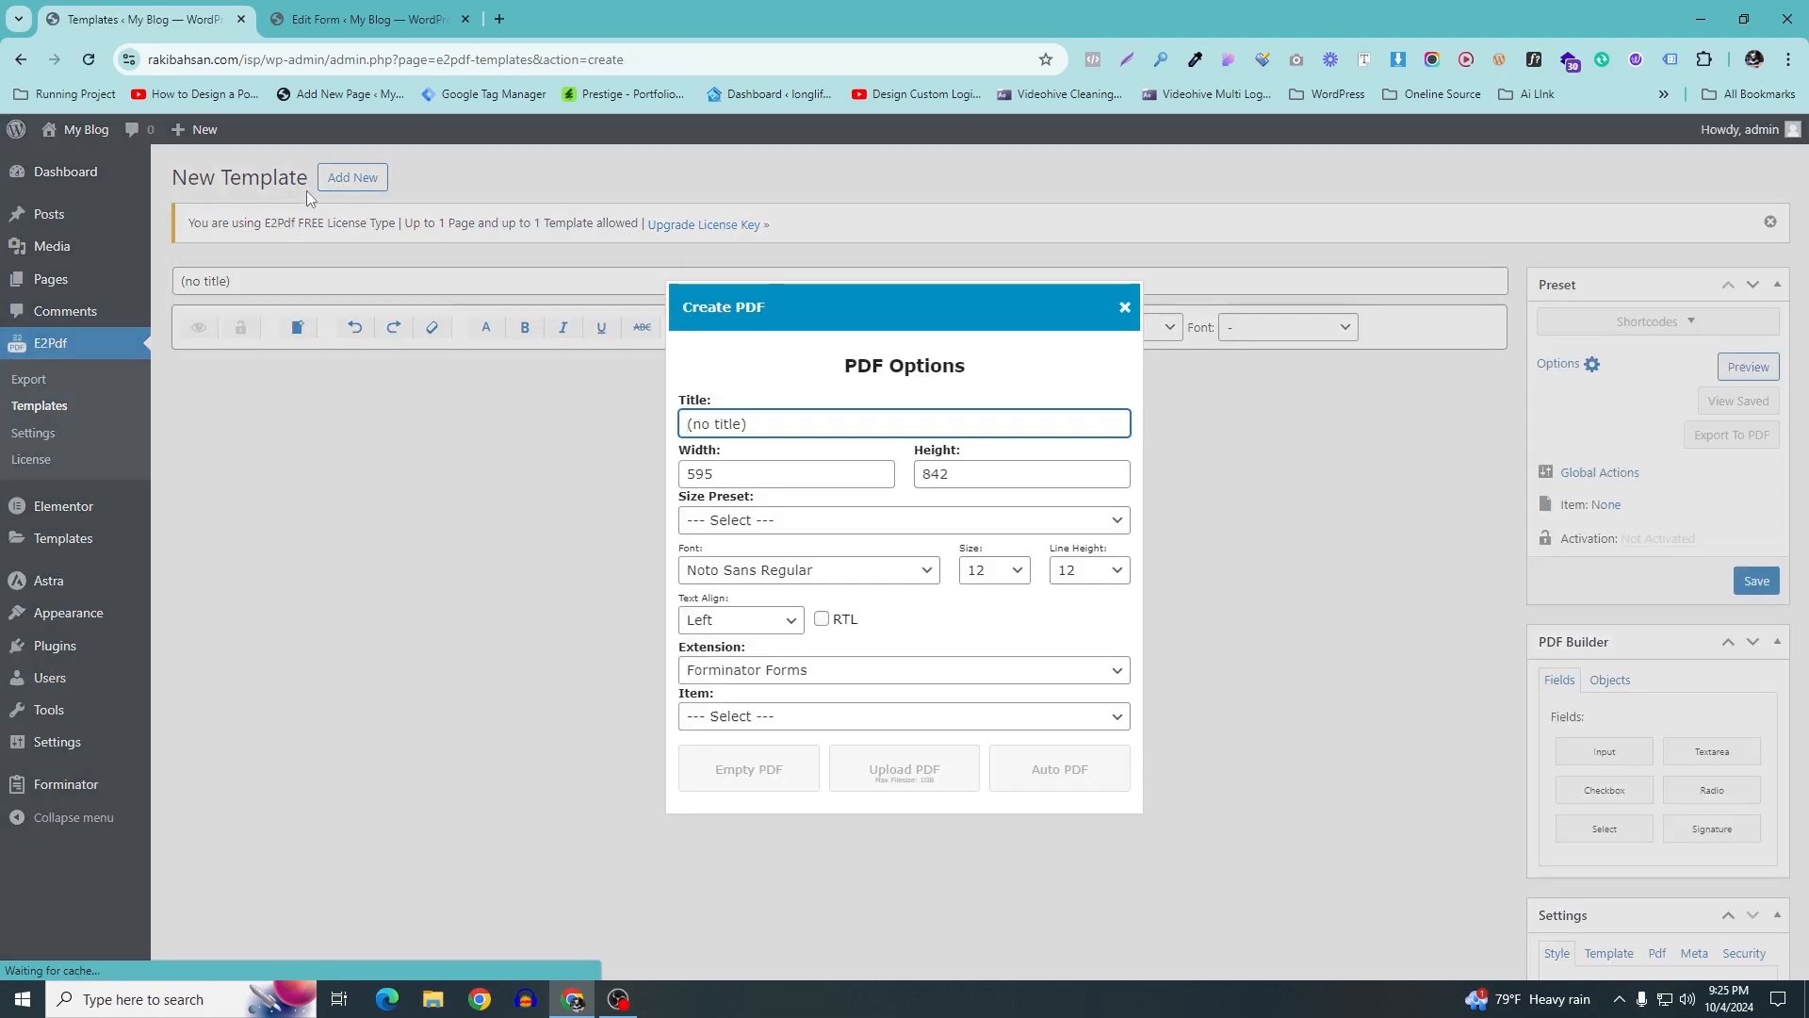
Title the template Isp, with A4 portrait size, Noto Sans Regular font, and Forminator Forms extension
drag(792, 423, 665, 433)
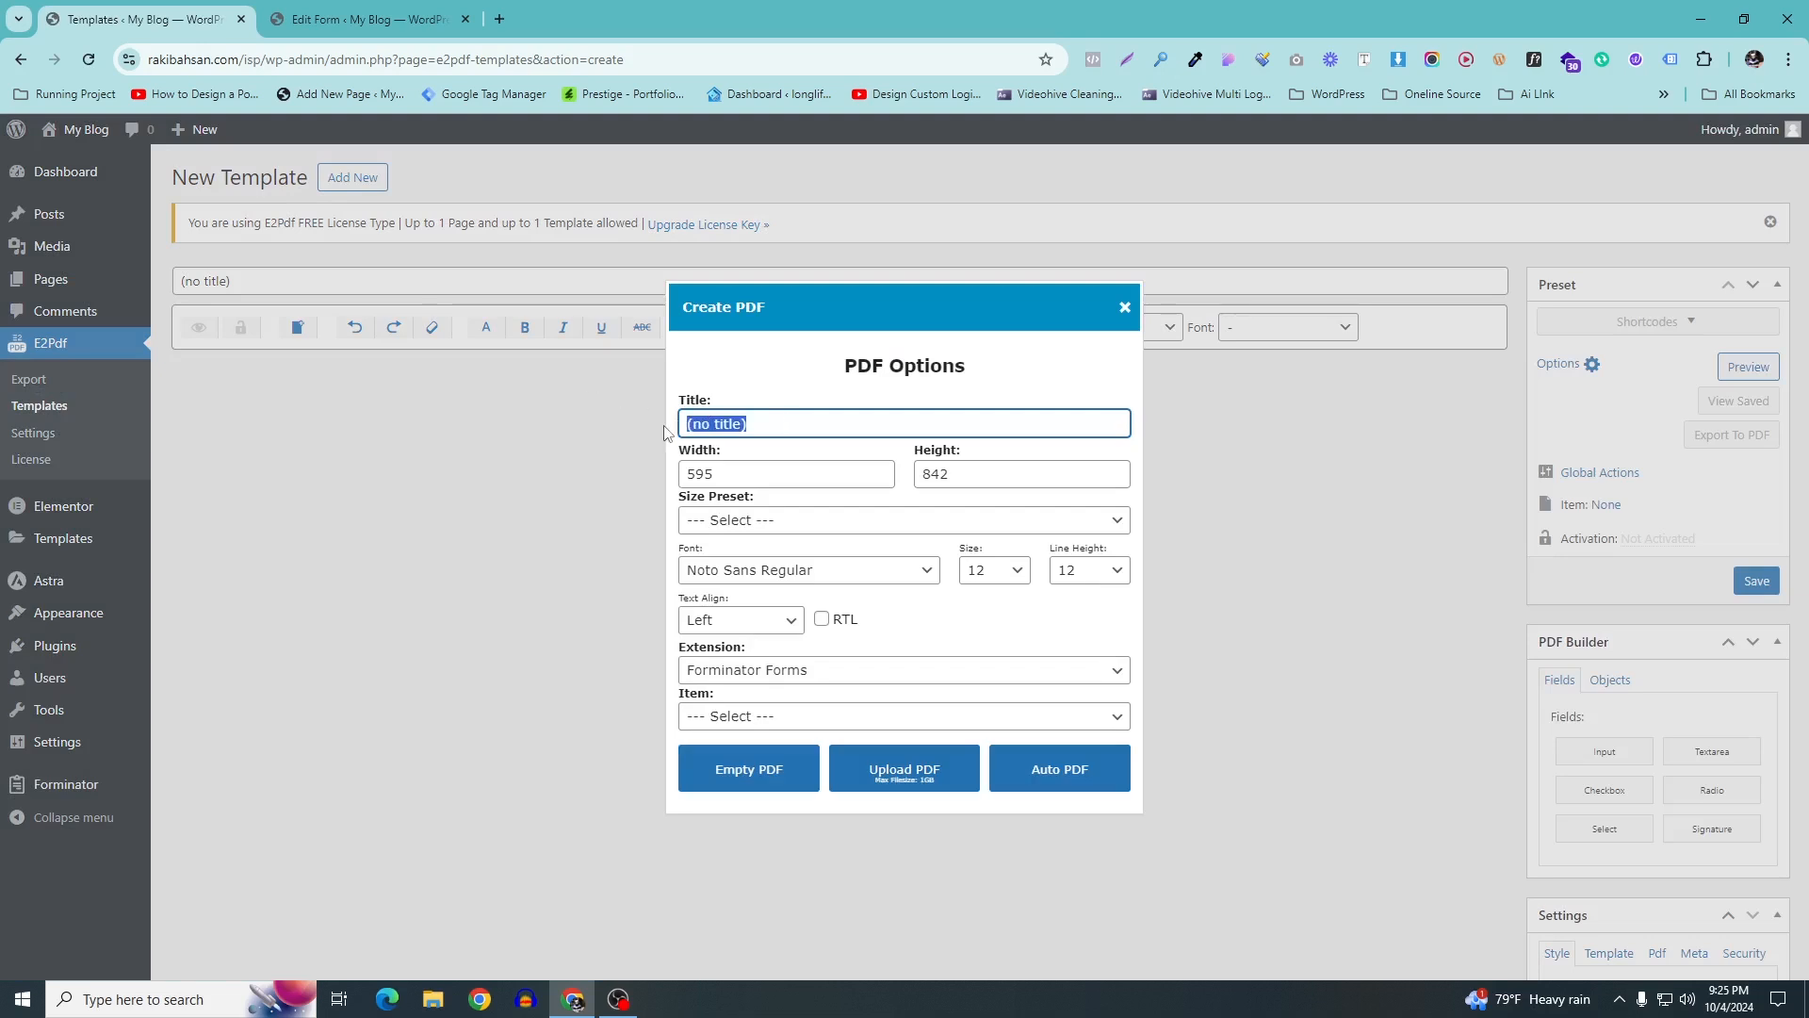
text(Isp)
click(787, 524)
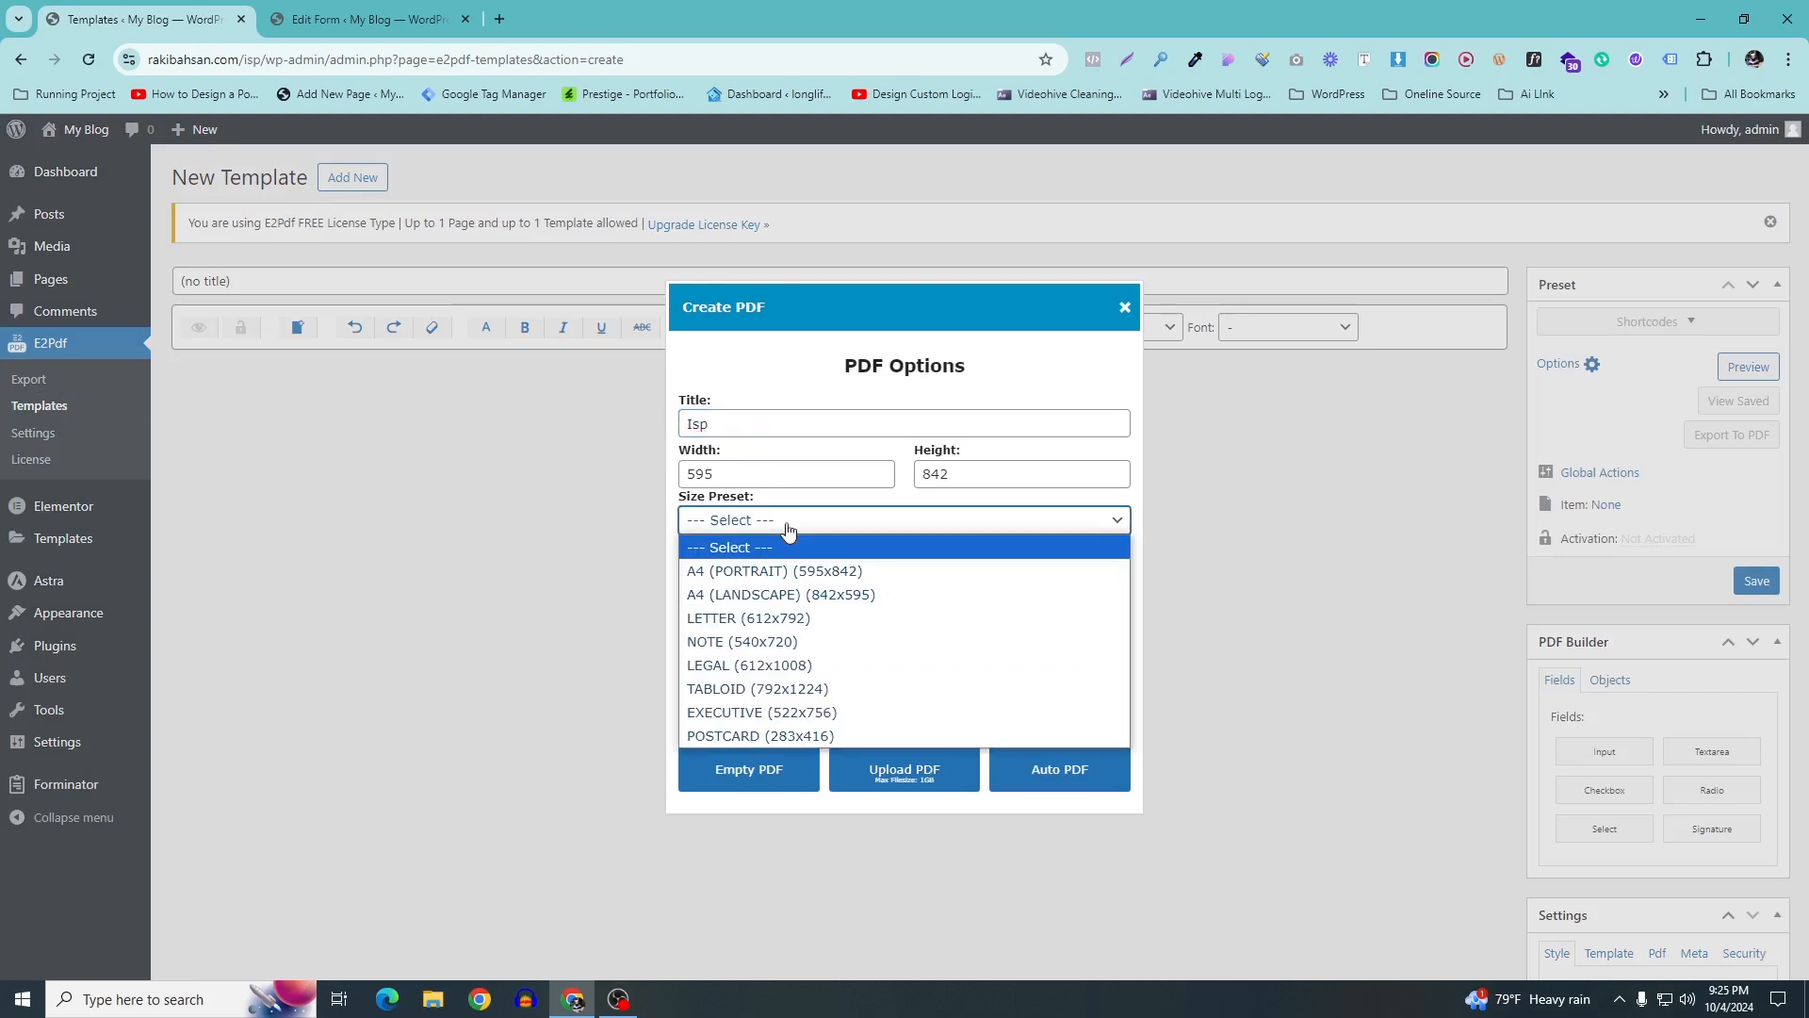
click(769, 572)
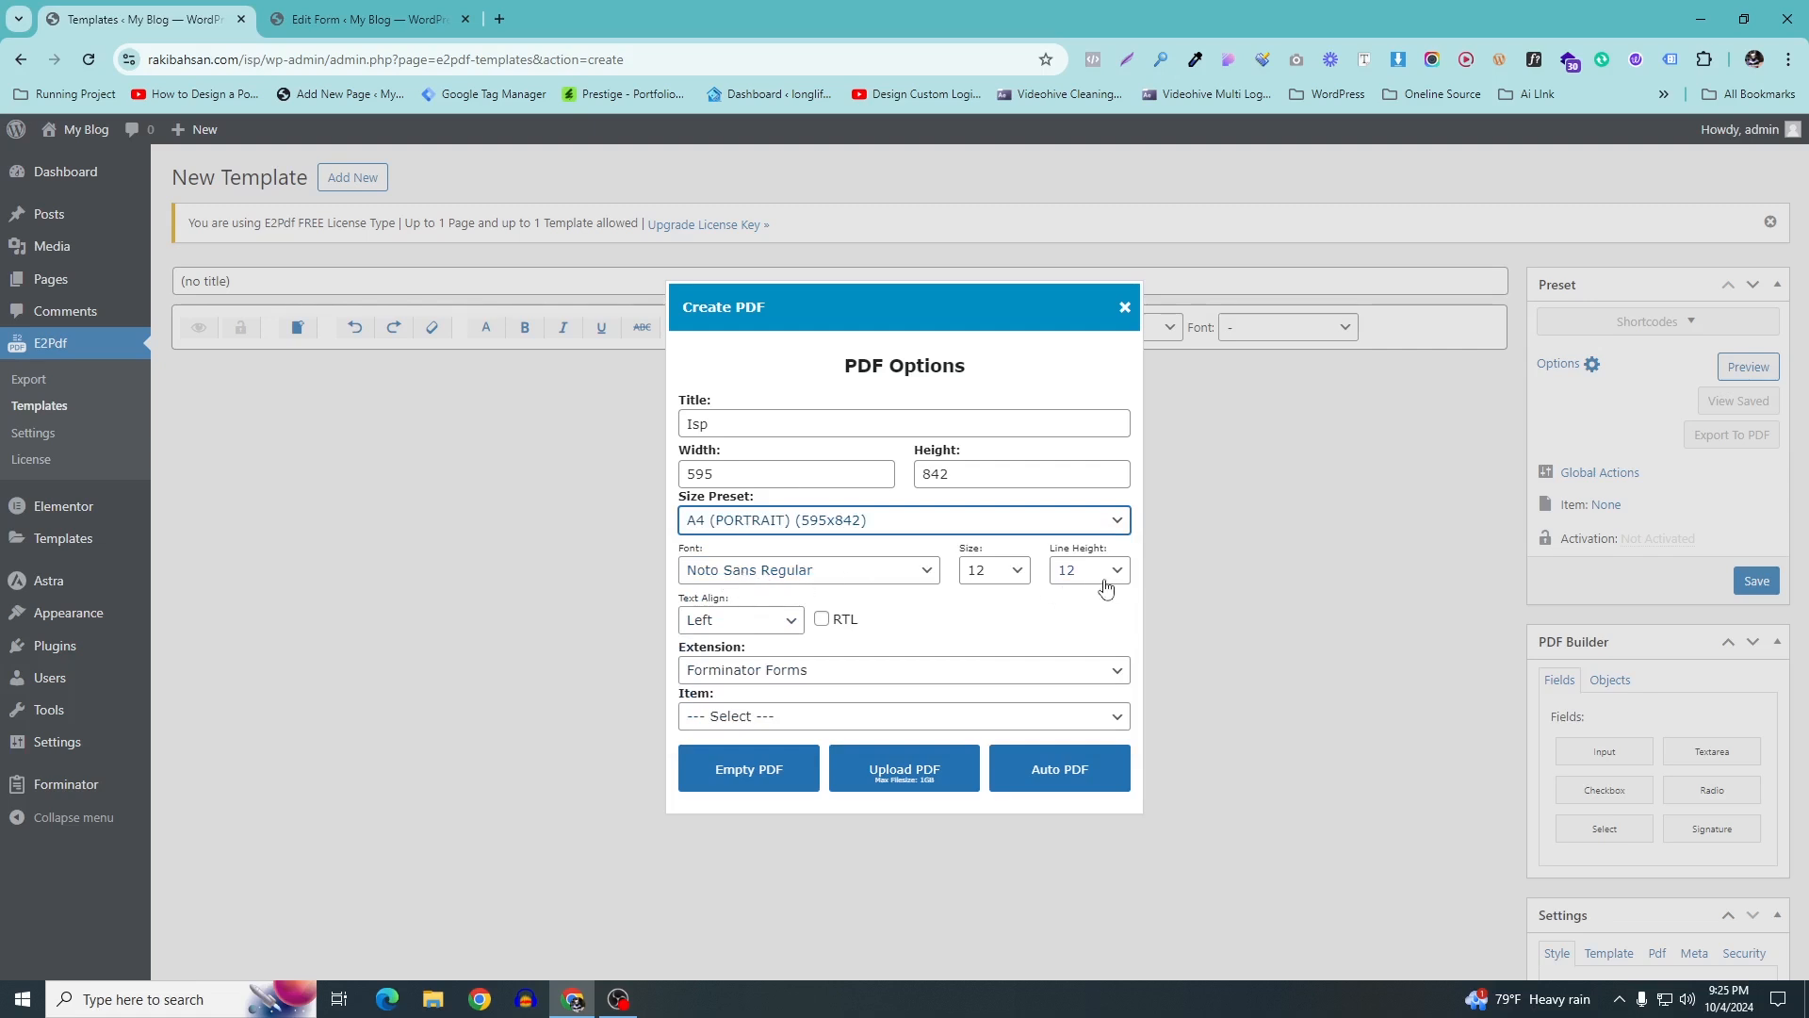
click(989, 569)
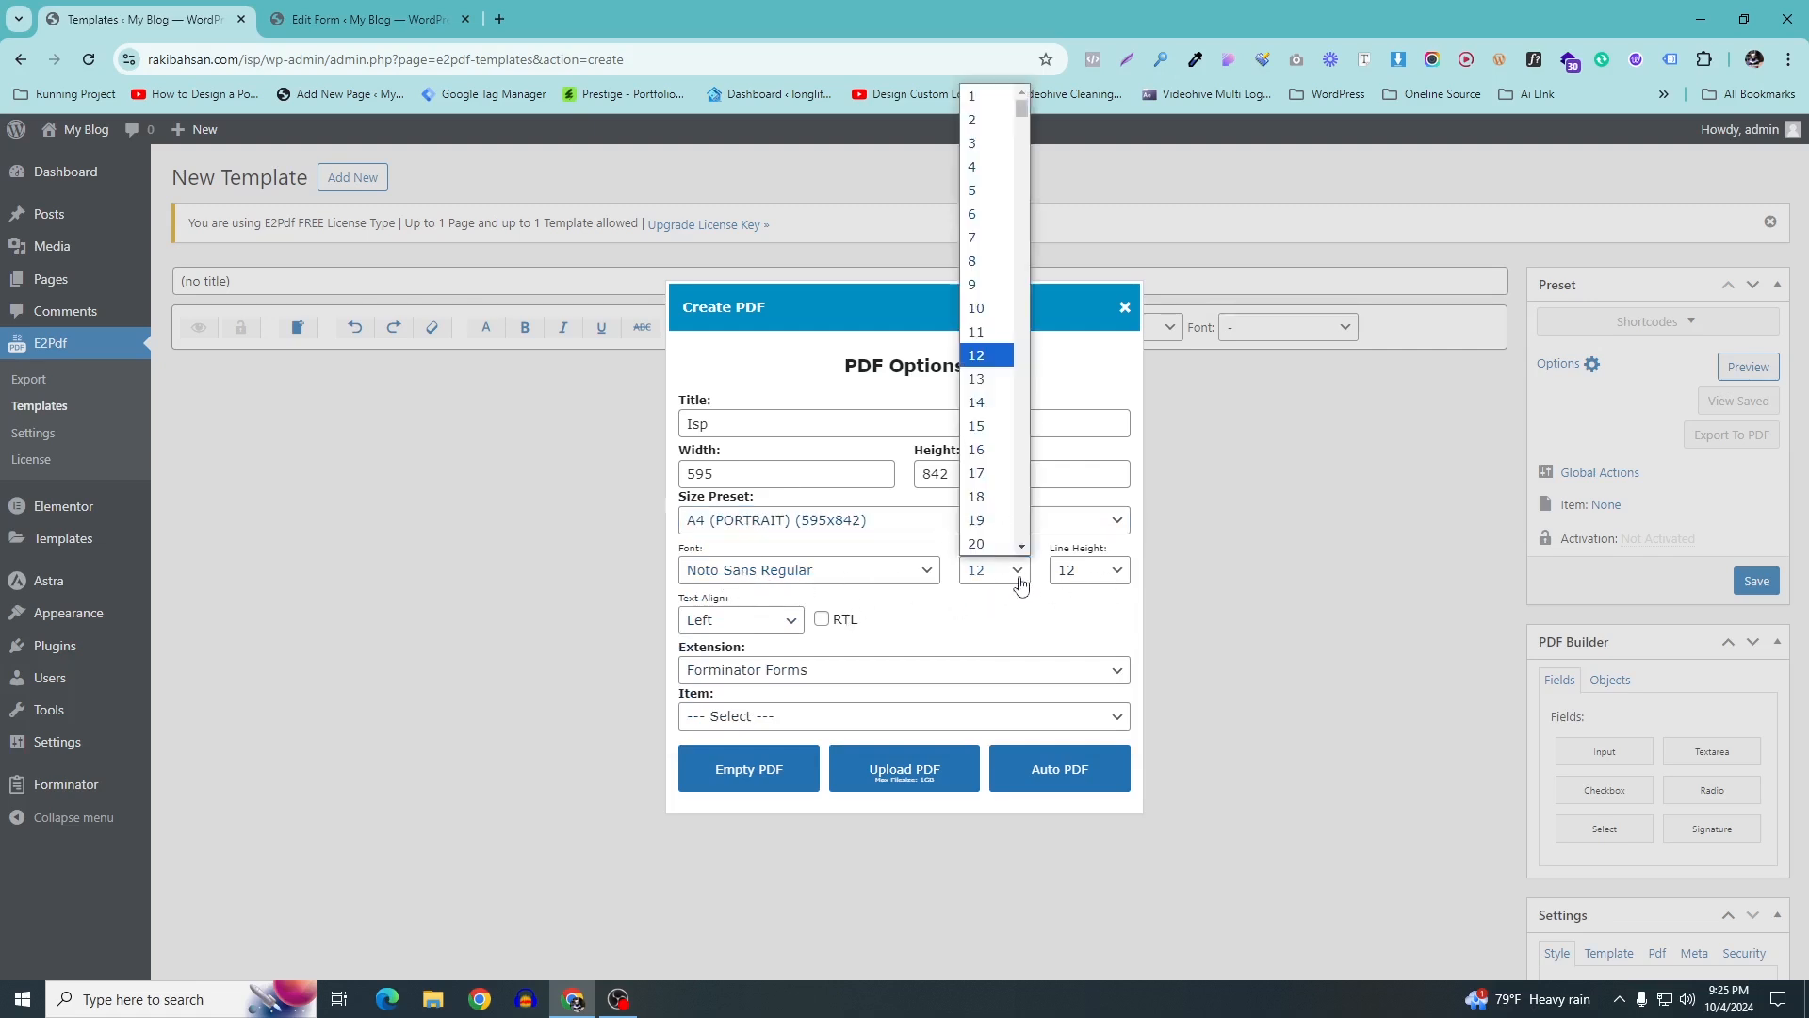
click(918, 570)
click(910, 598)
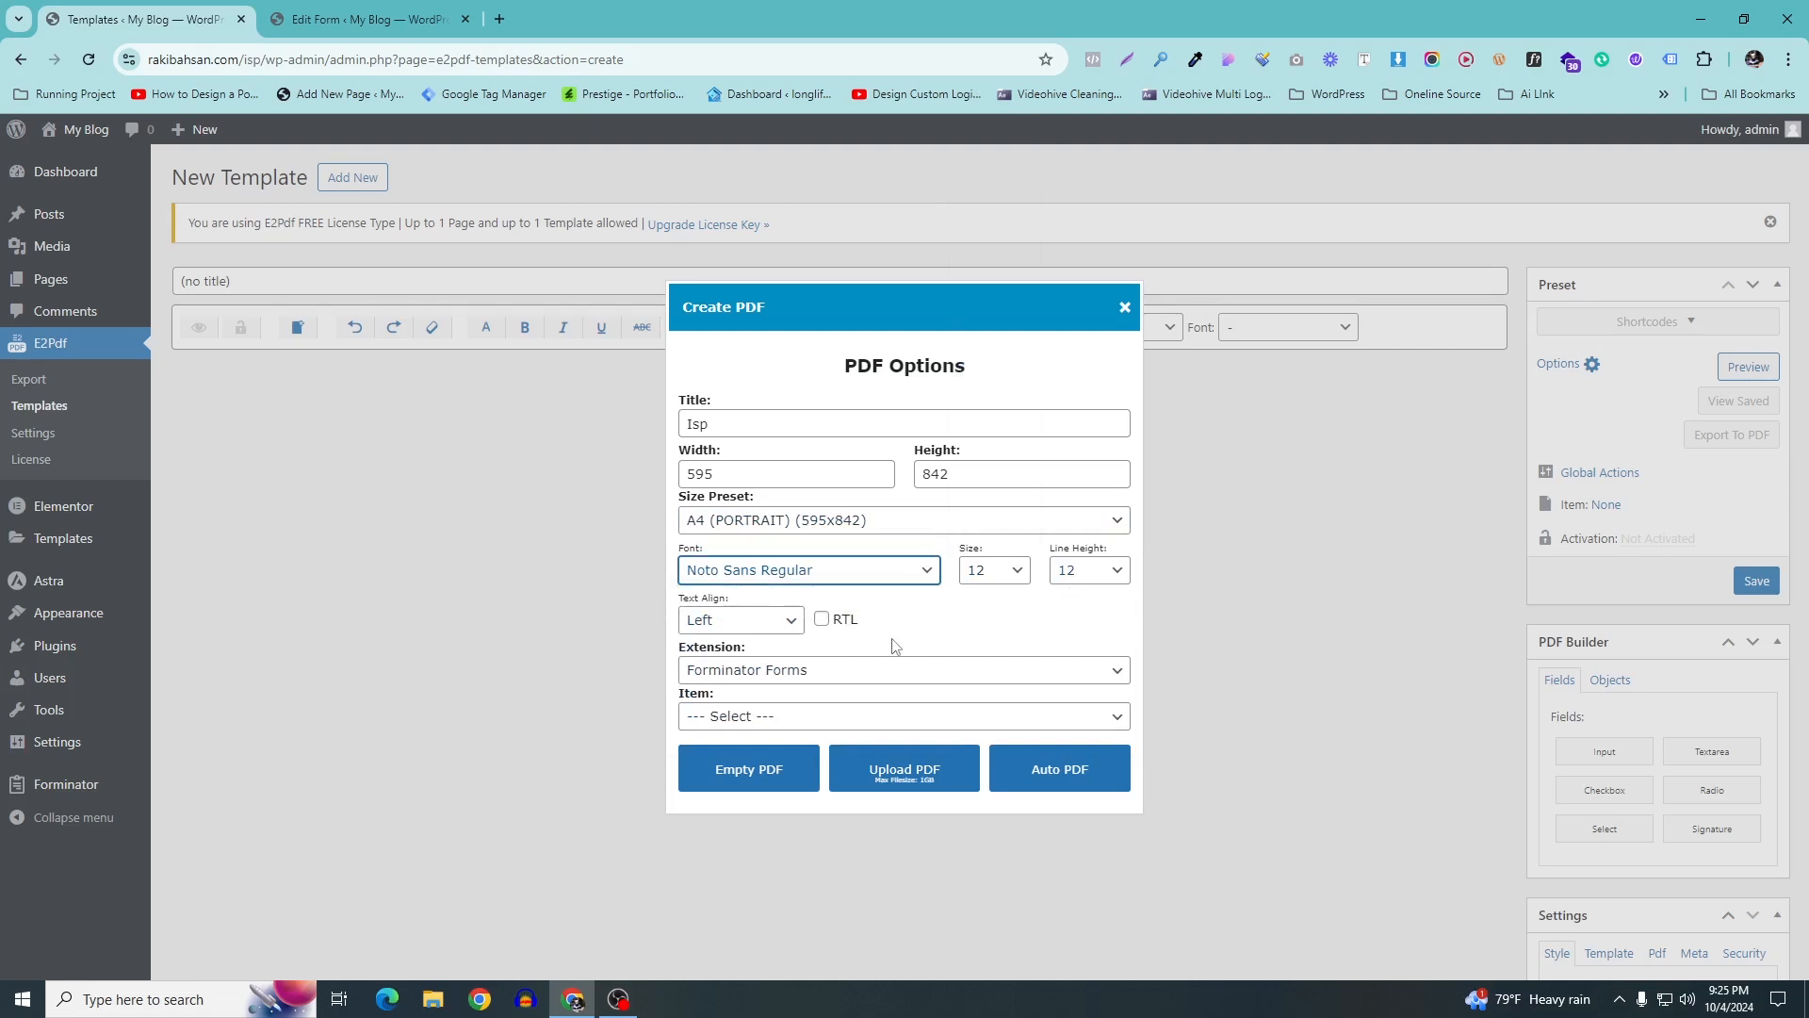
click(763, 674)
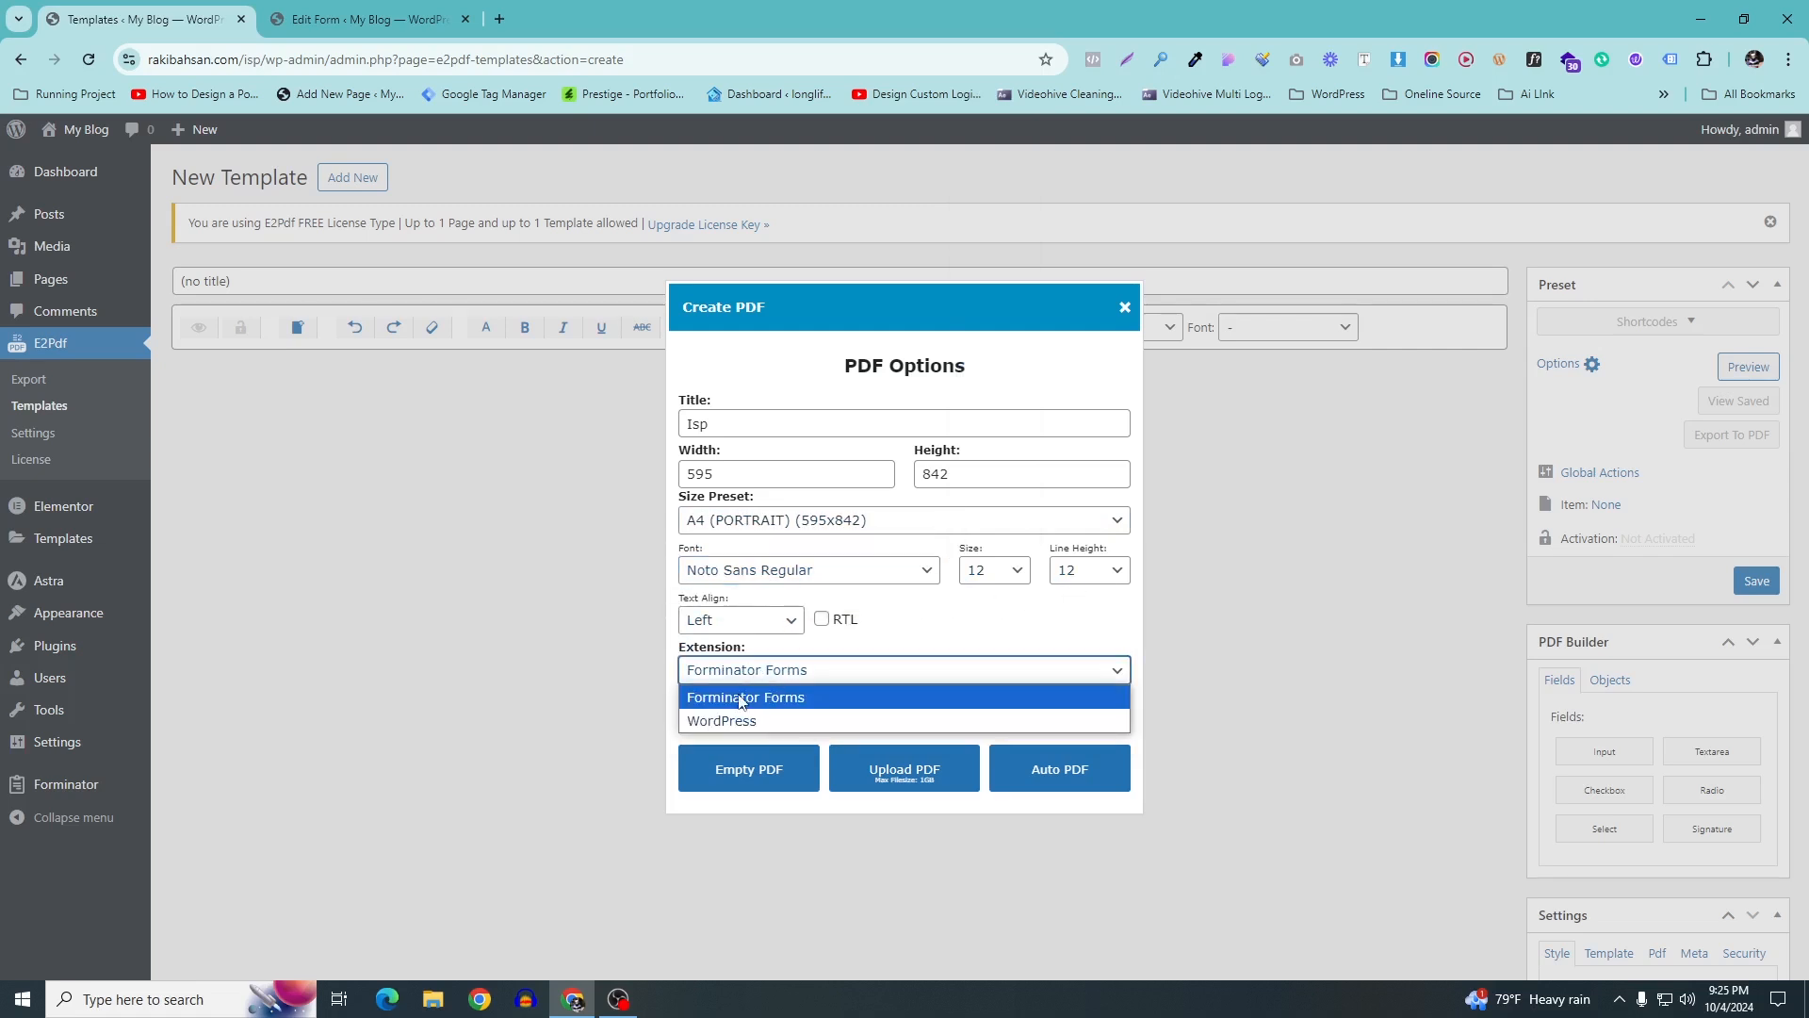
click(747, 700)
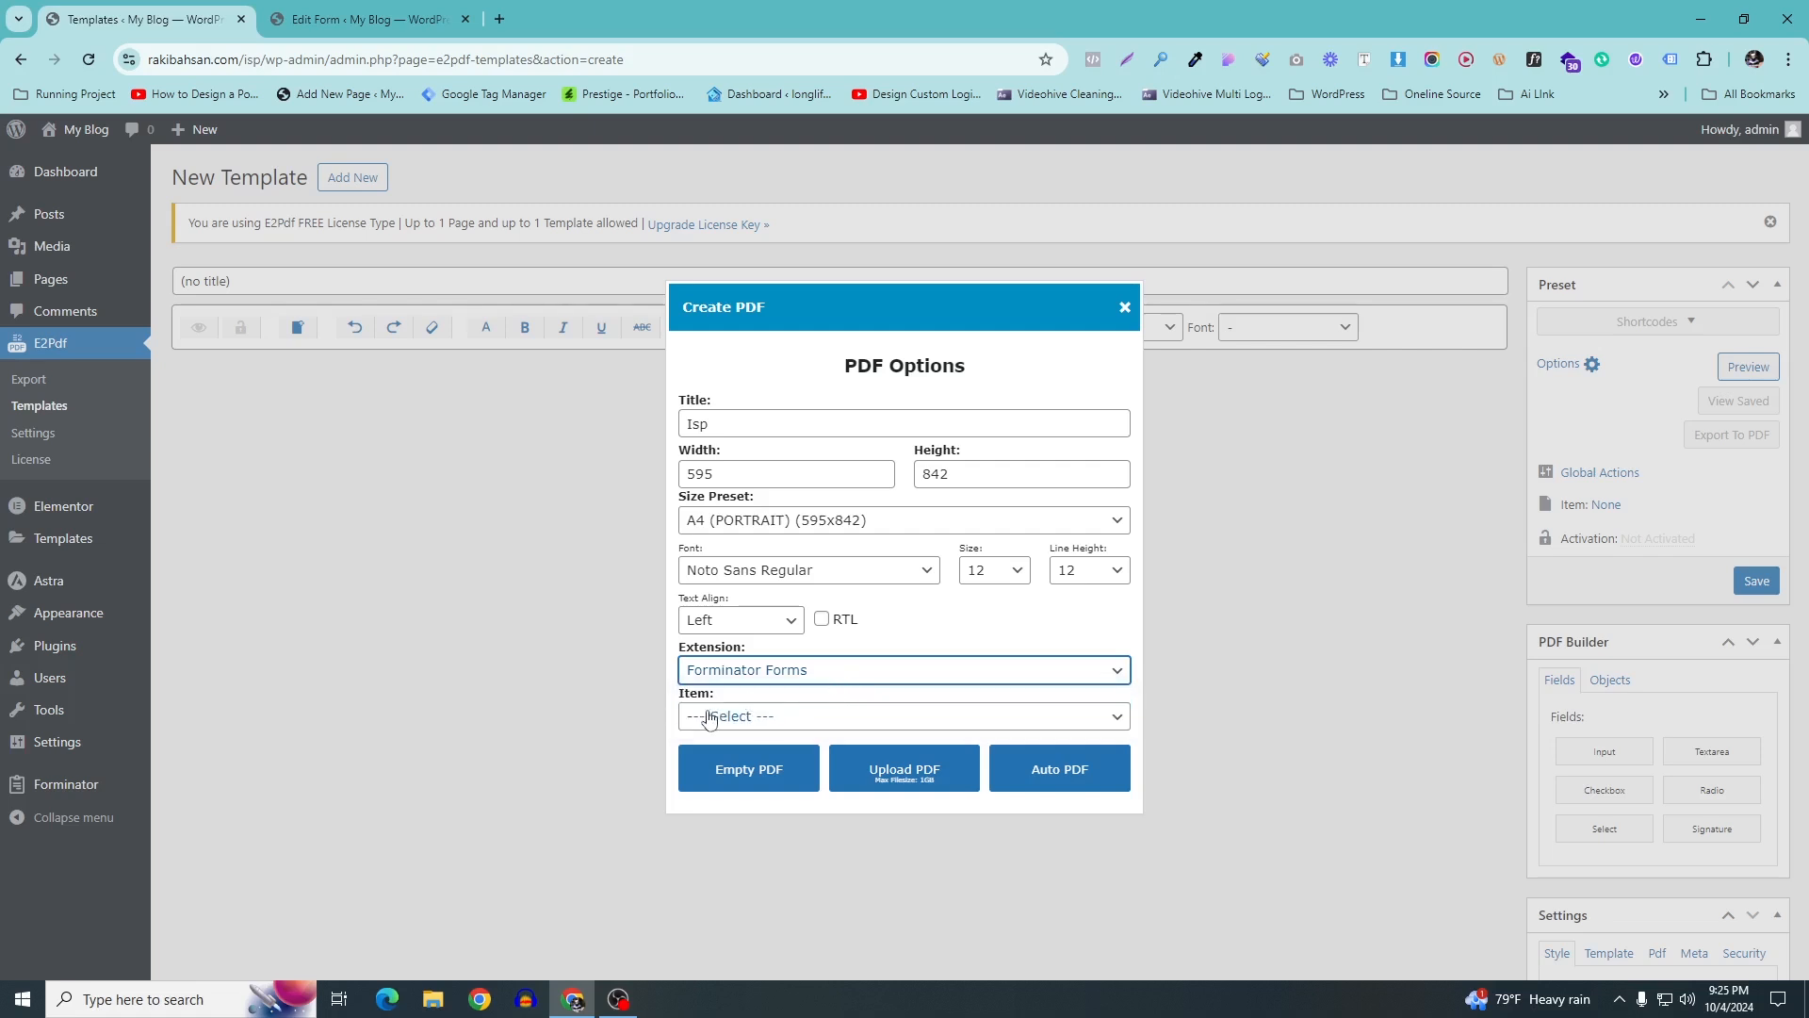
Check the form's name and link the template to the ISP form
click(358, 19)
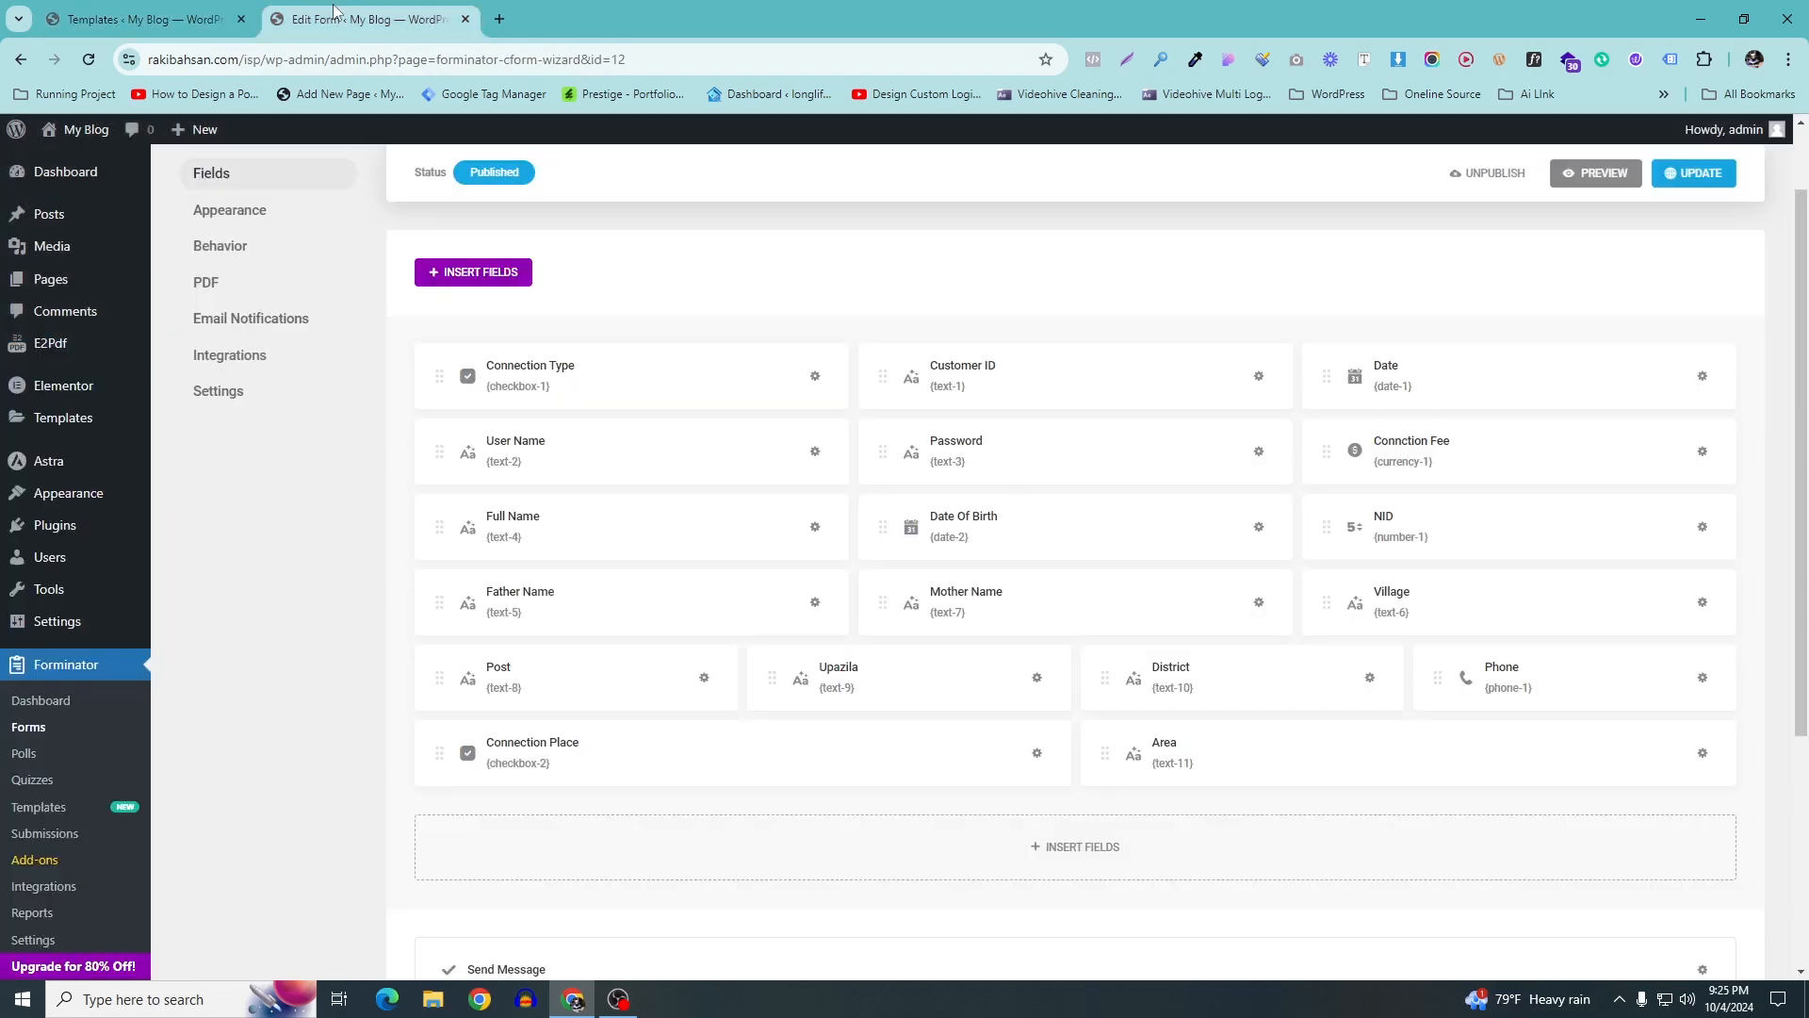
drag(377, 200, 350, 202)
click(141, 19)
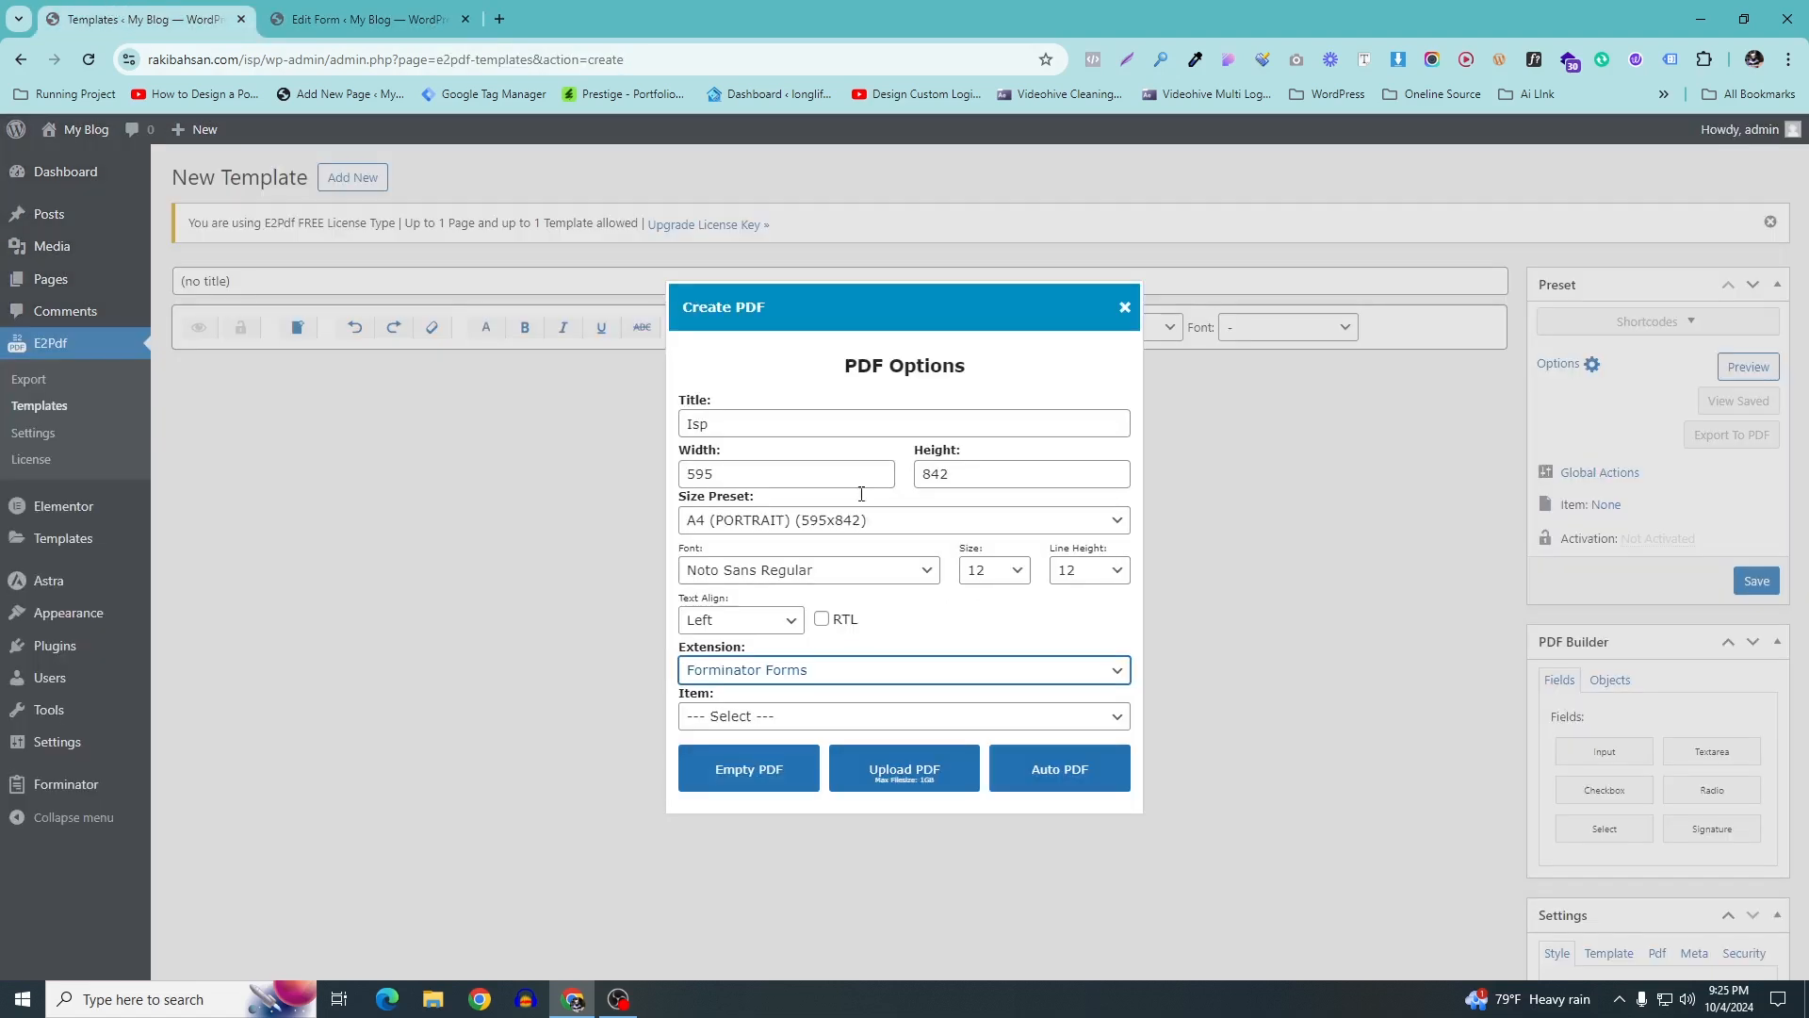
click(900, 717)
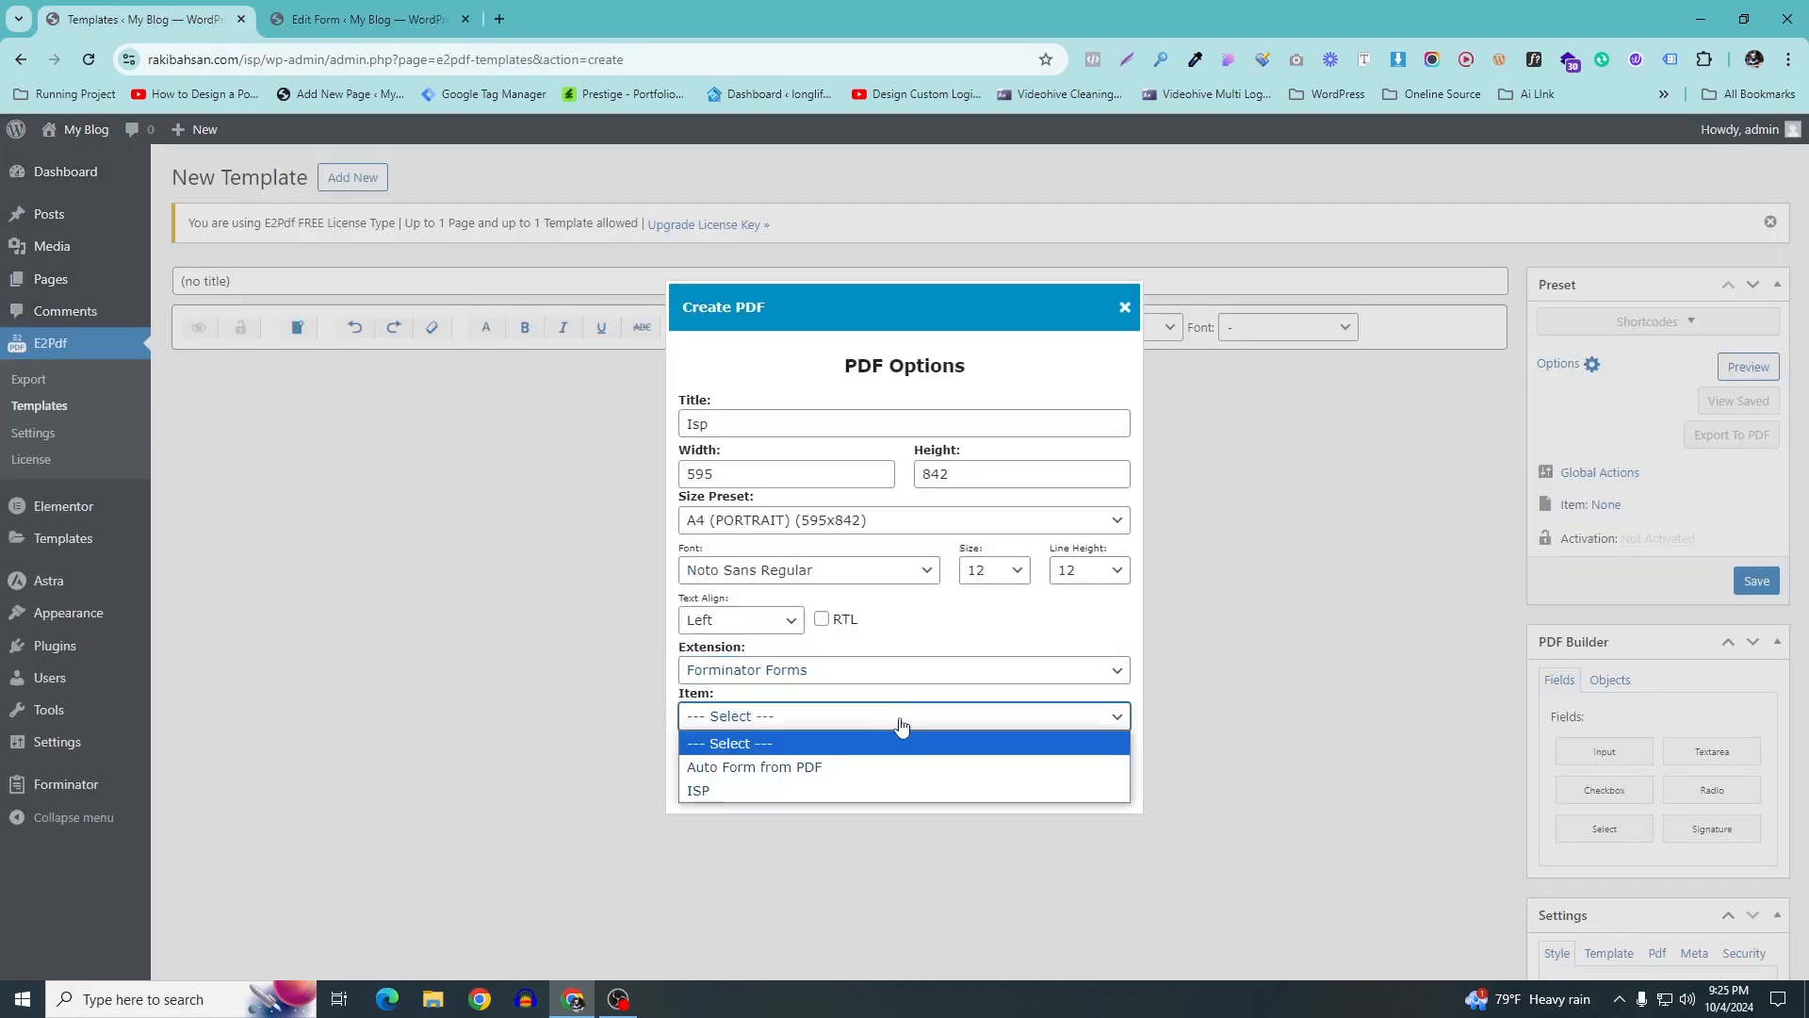
click(753, 788)
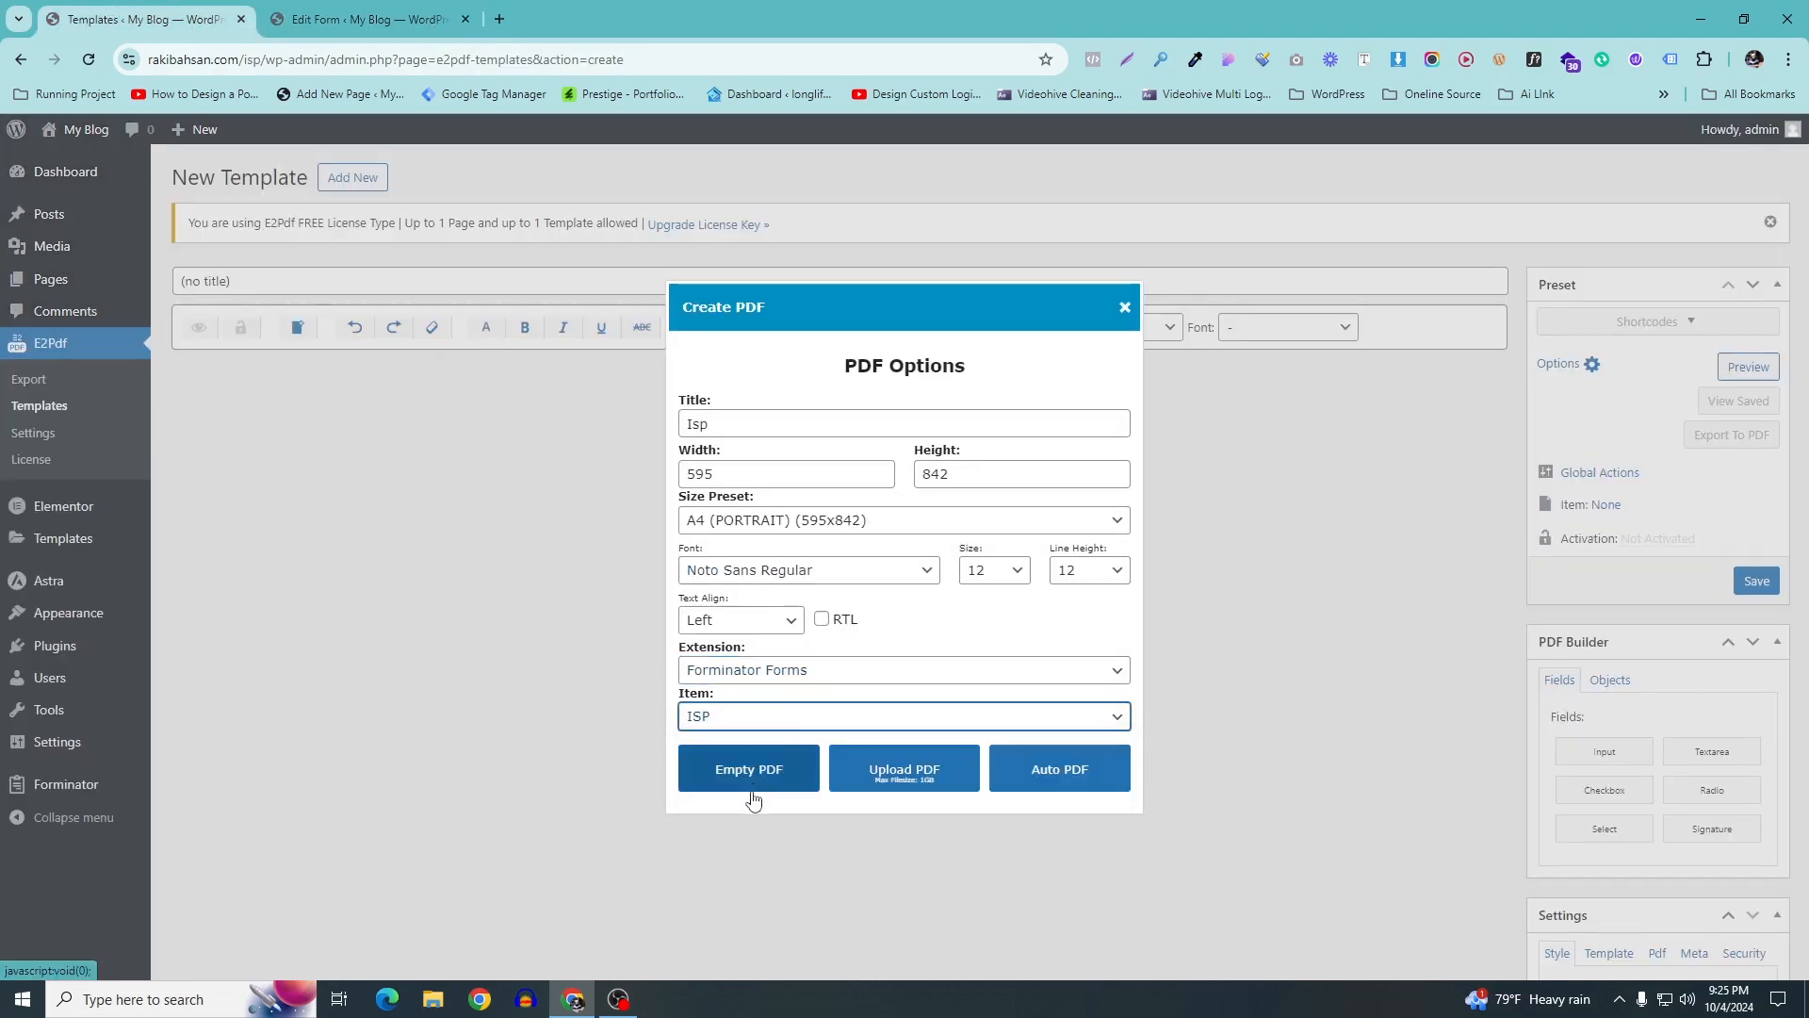
Upload ISP.pdf from the Desktop as the template's pages and scroll through the result
click(907, 785)
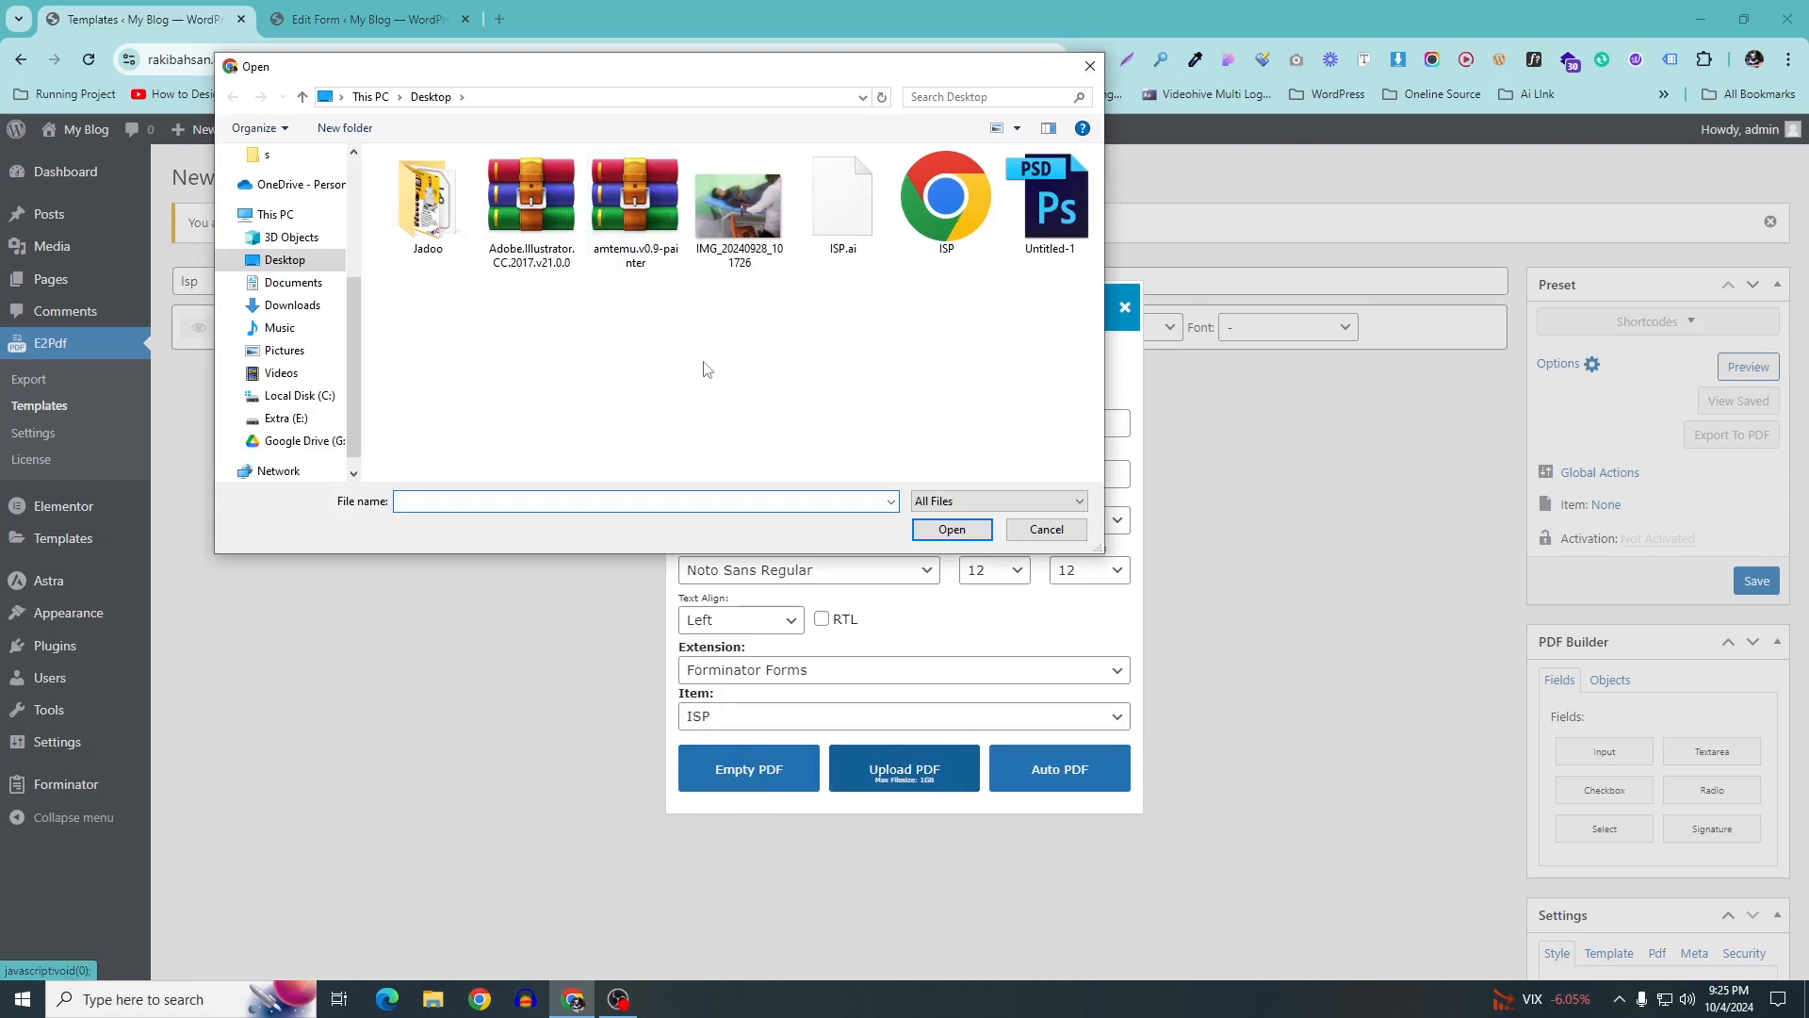
double_click(944, 226)
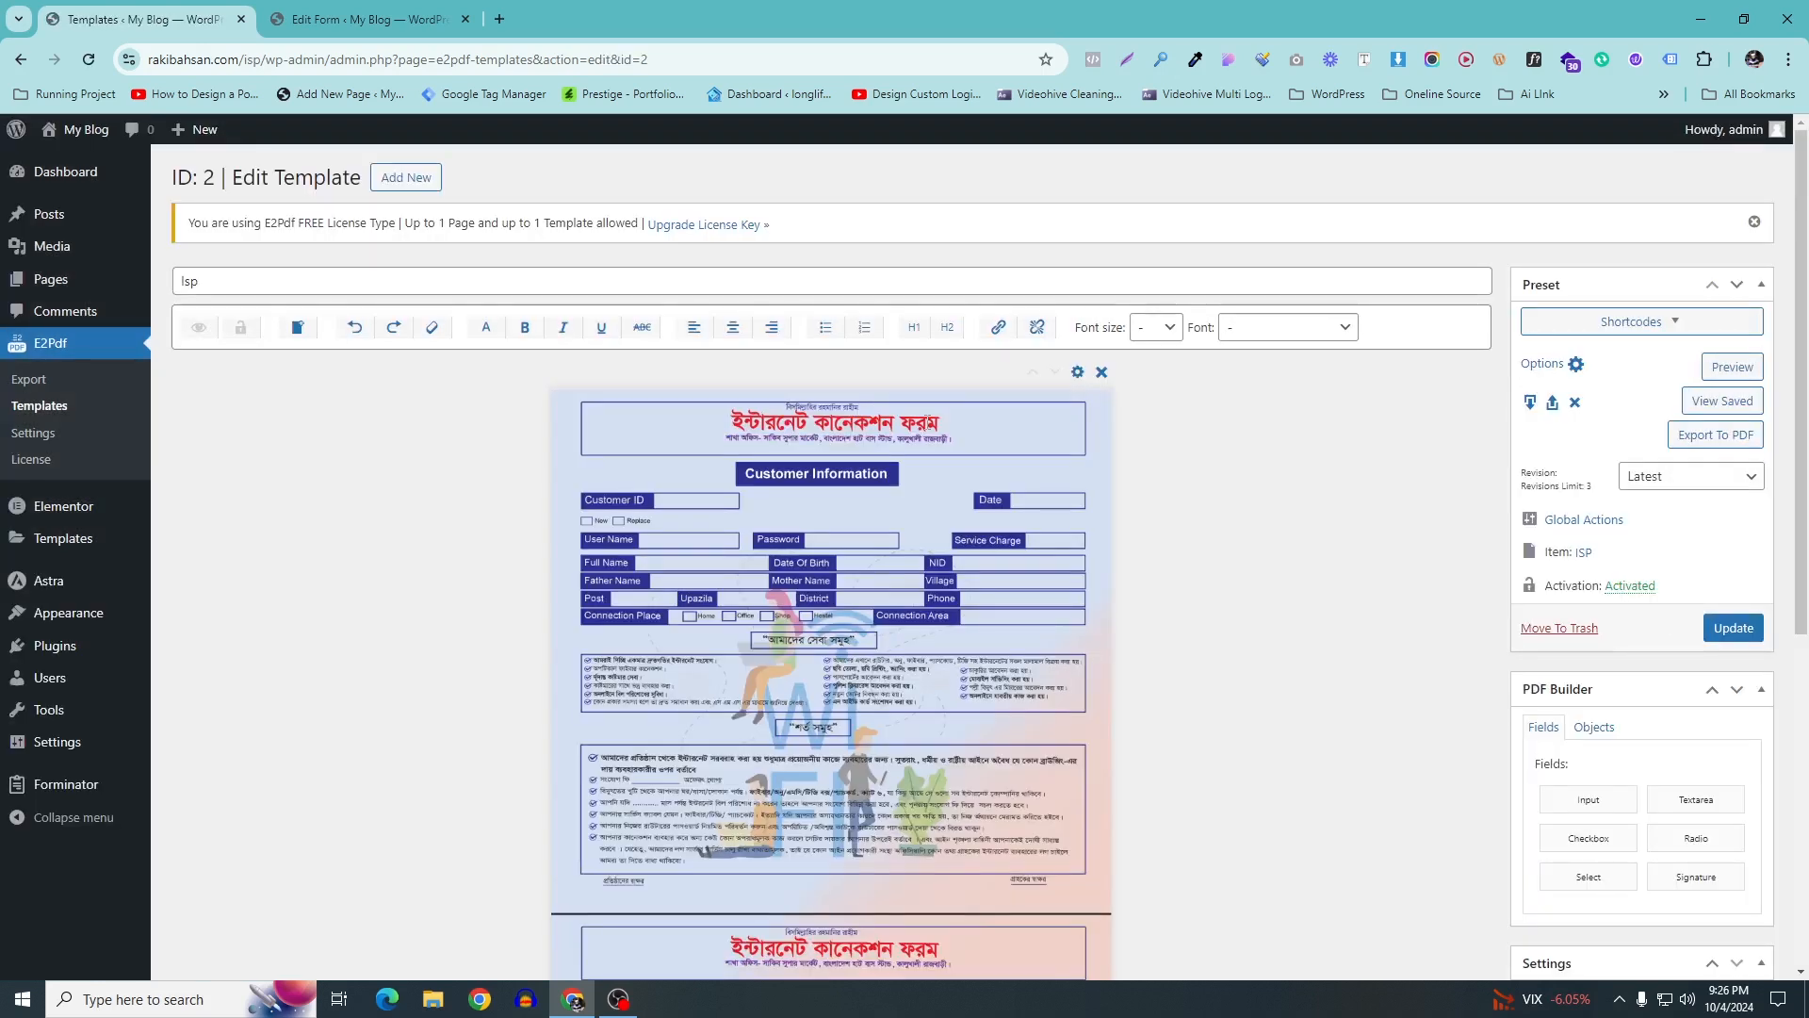
scroll(907, 422, down, 5)
scroll(880, 599, down, 1)
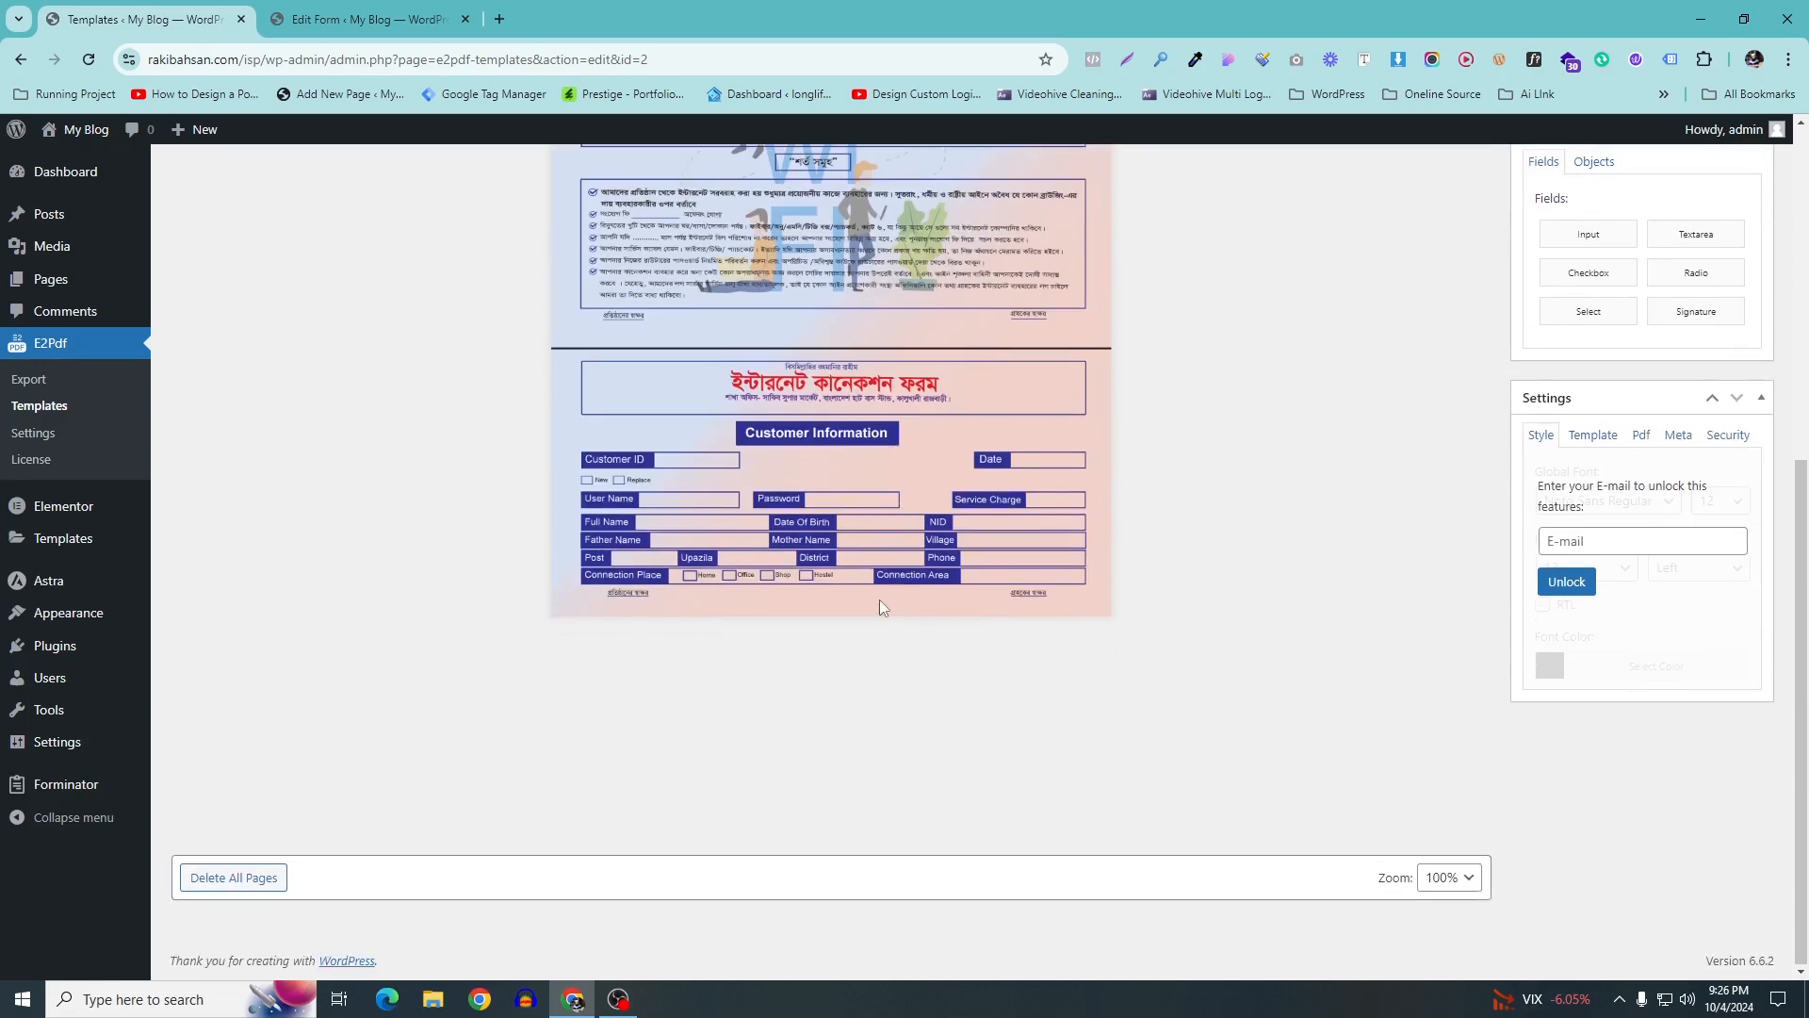
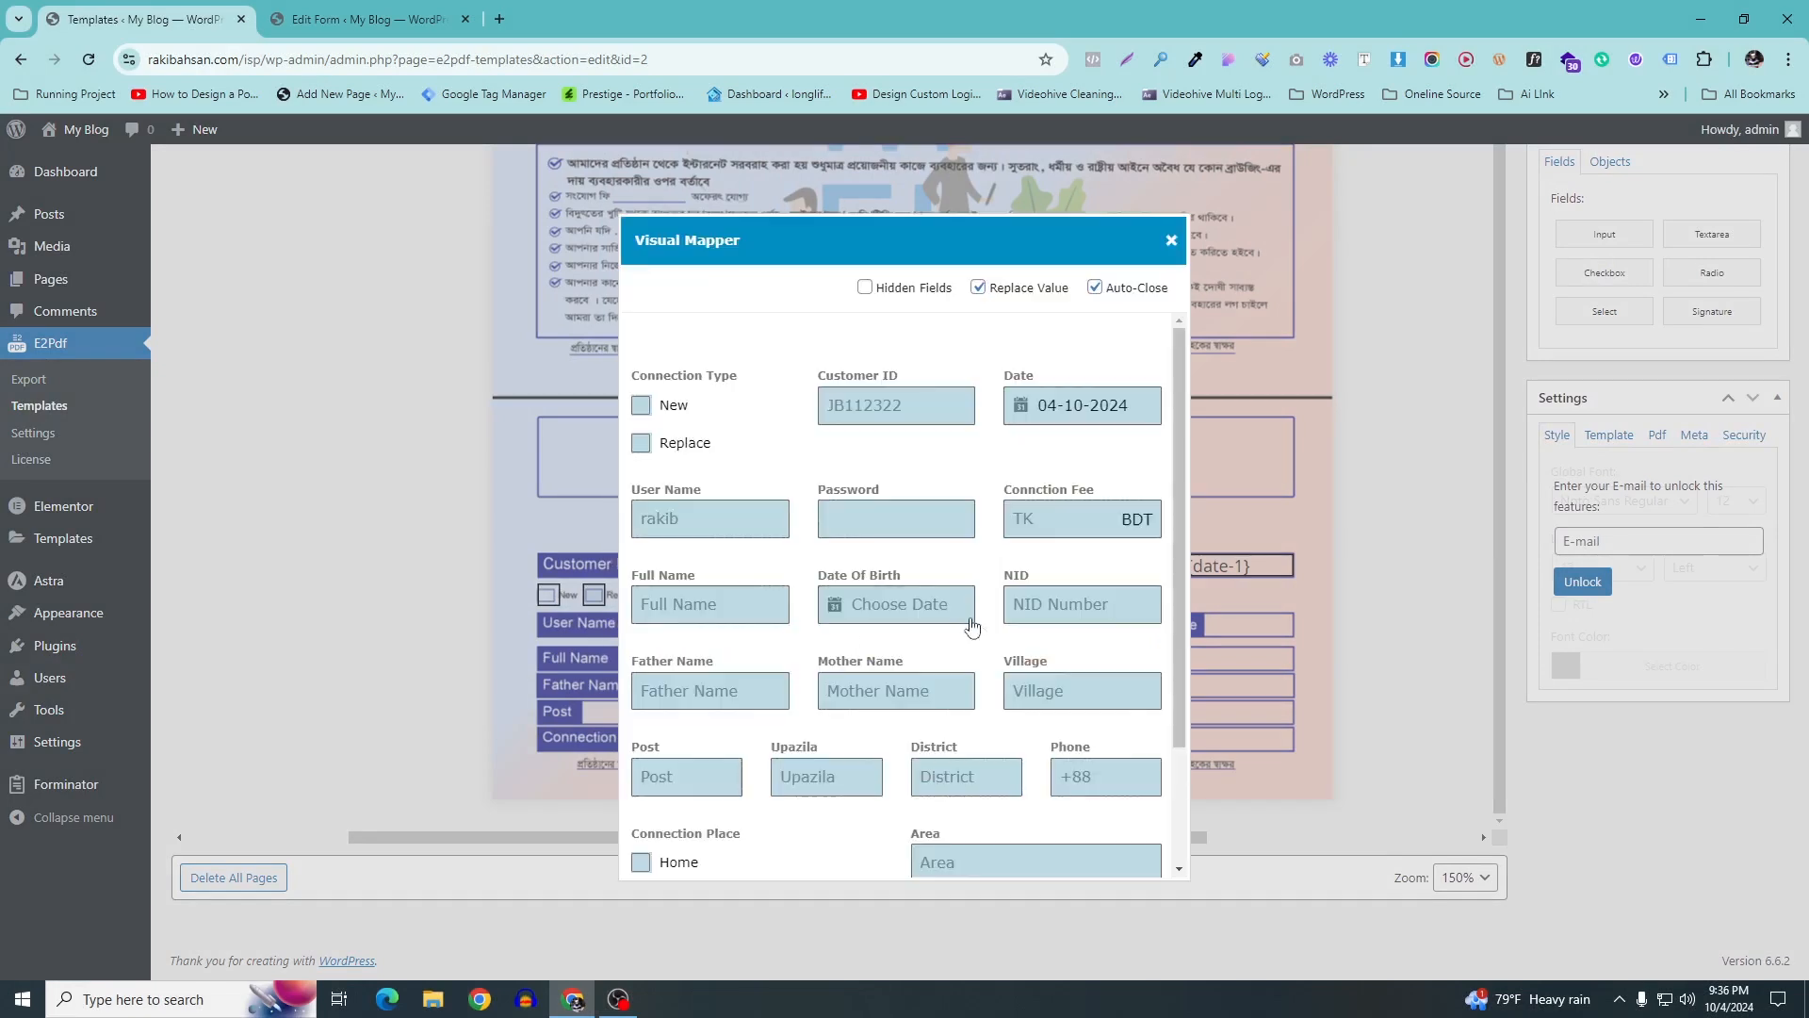
Map the existing box to the Shop connection place in the Visual Mapper
scroll(801, 546, up, 2)
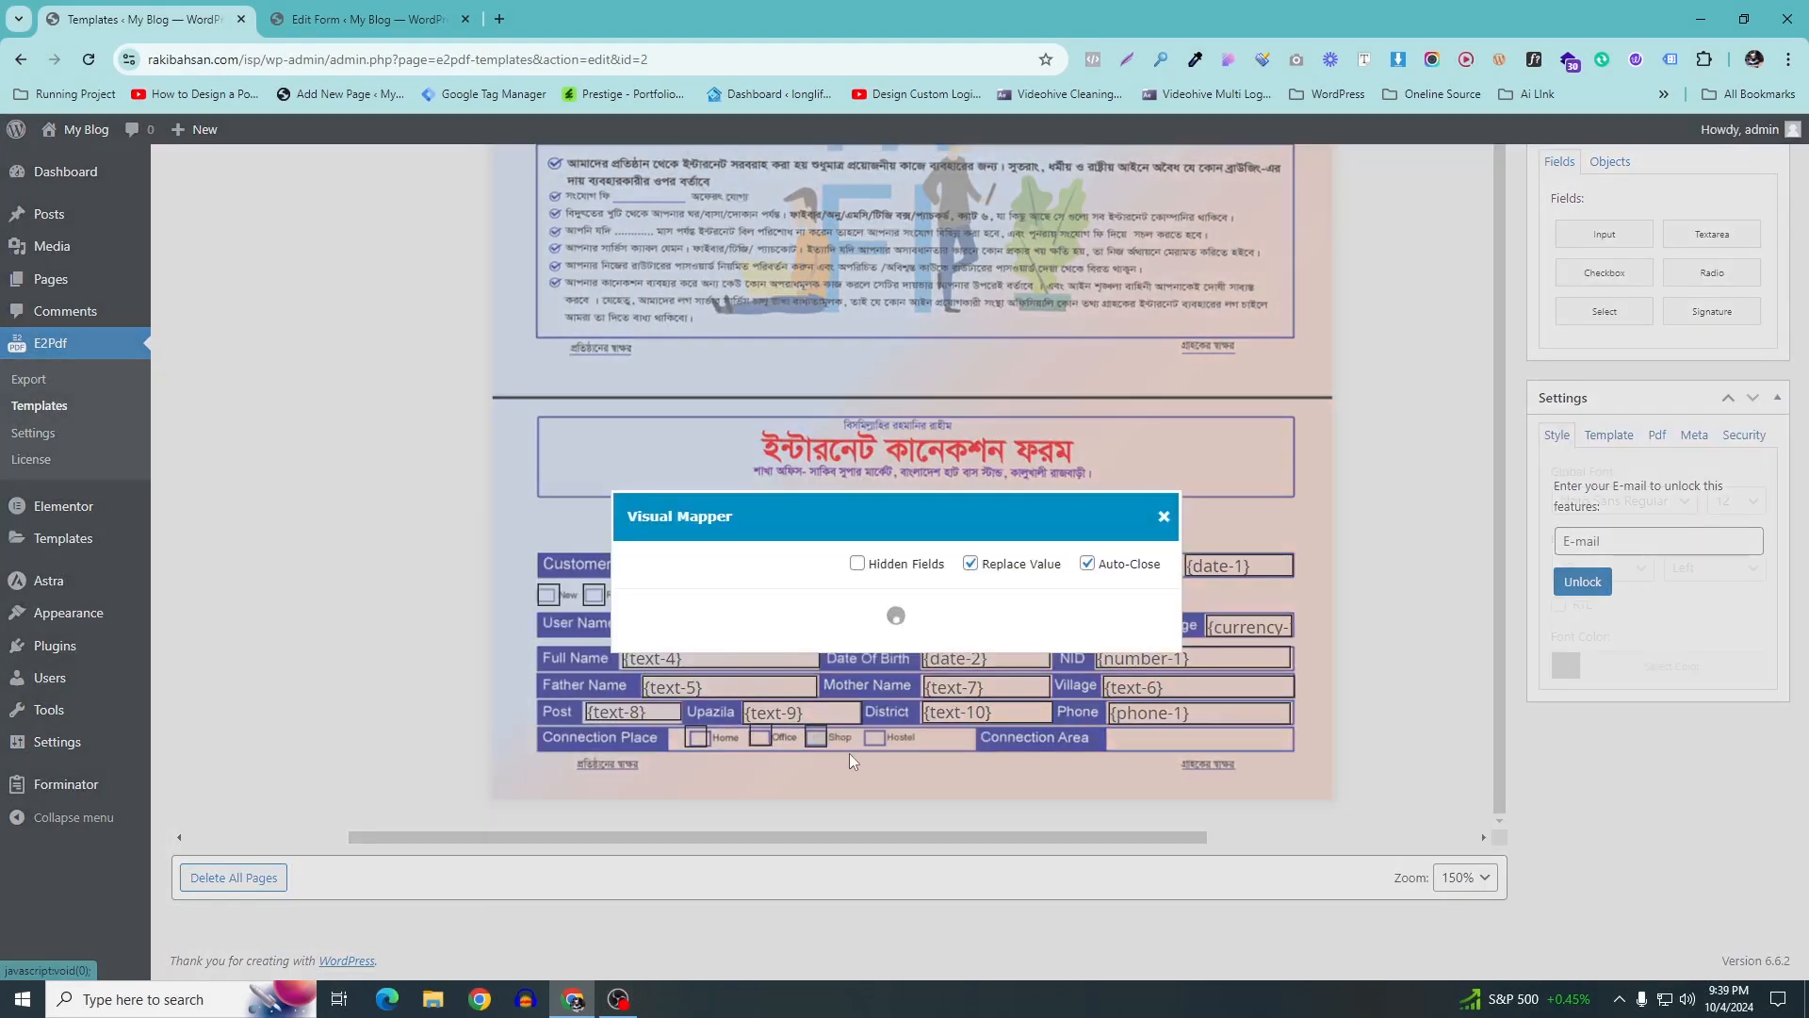
scroll(702, 795, down, 2)
click(641, 783)
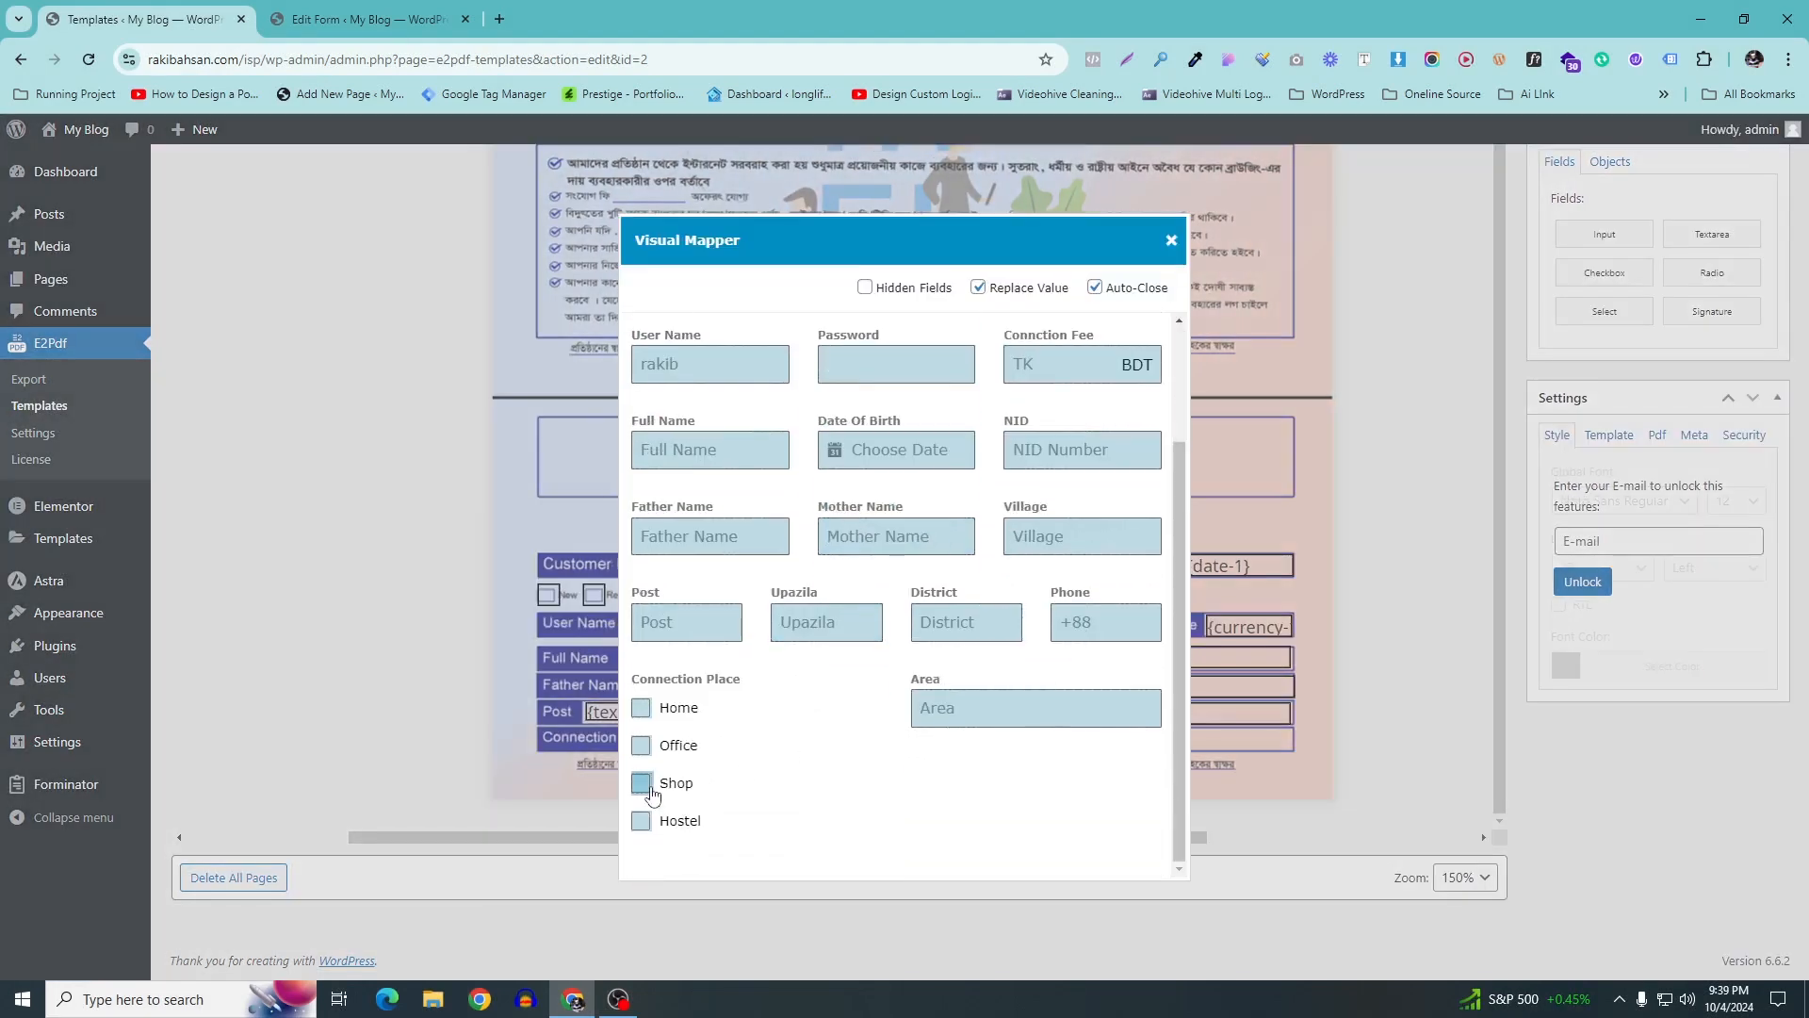
Add a checkbox beside Hostel mapped to Hostel, plus a narrowed input beside Connection Area
drag(1623, 277, 927, 731)
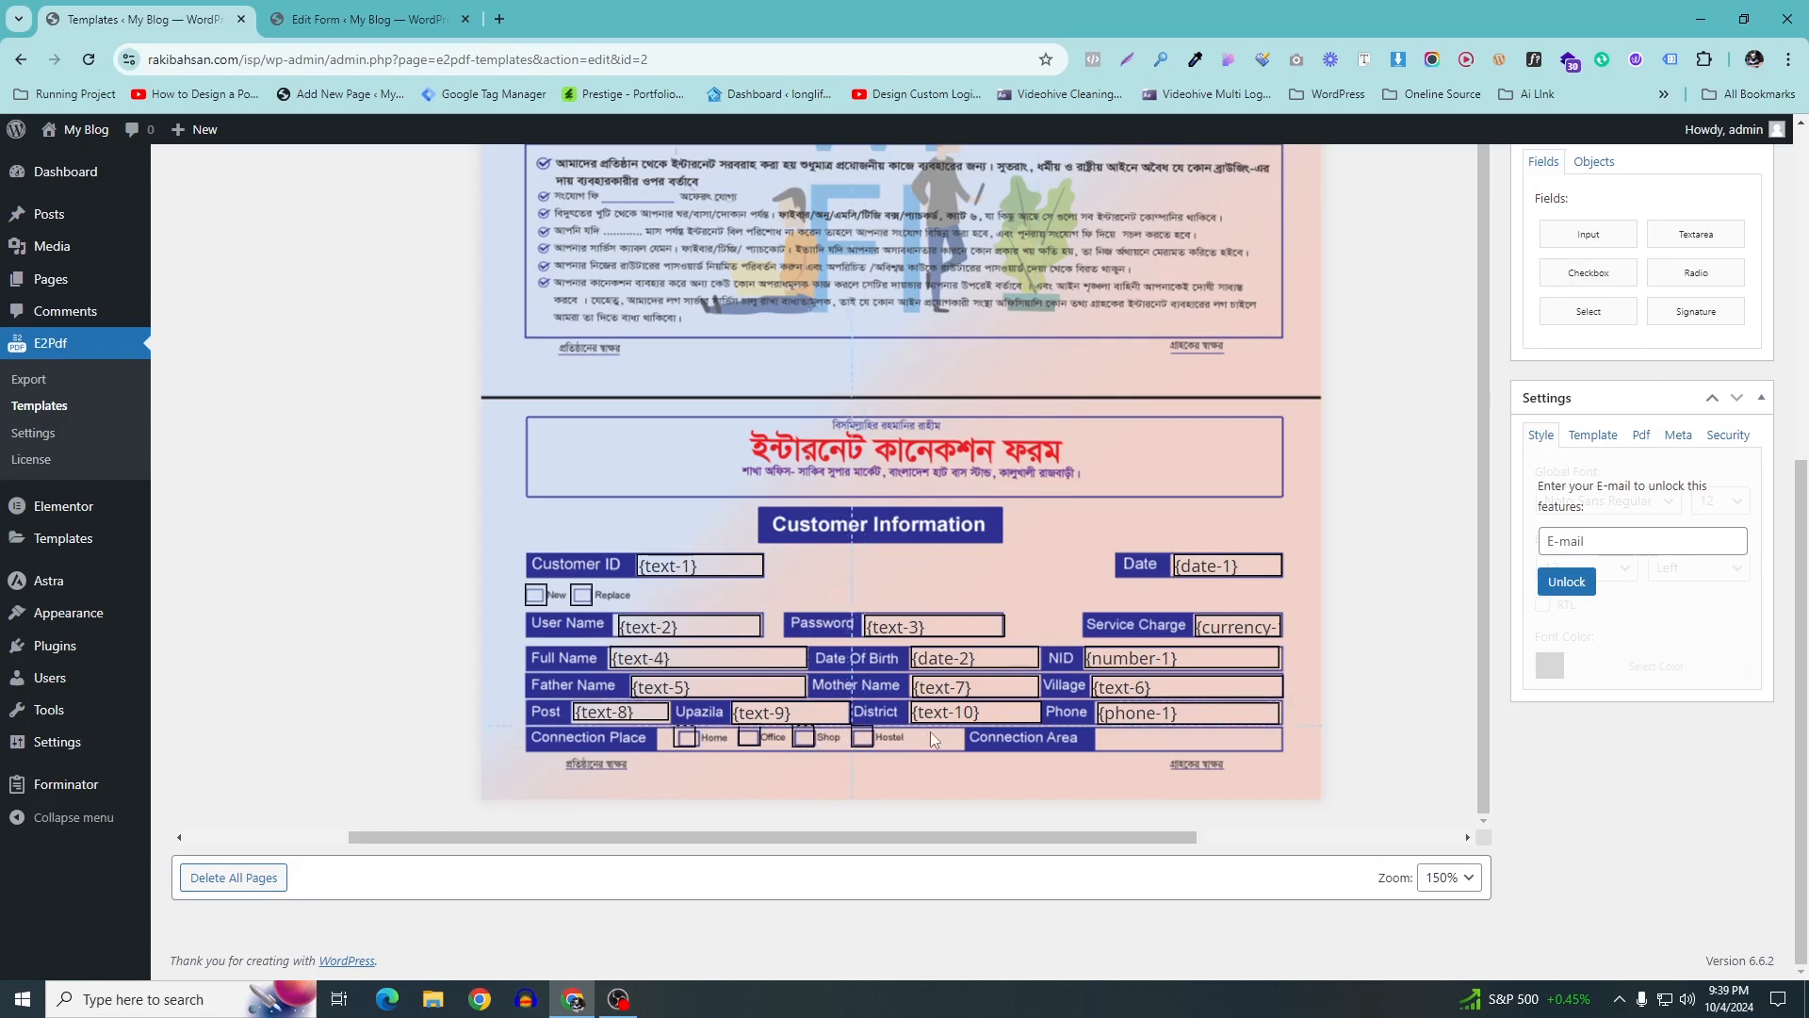
right_click(859, 735)
click(881, 748)
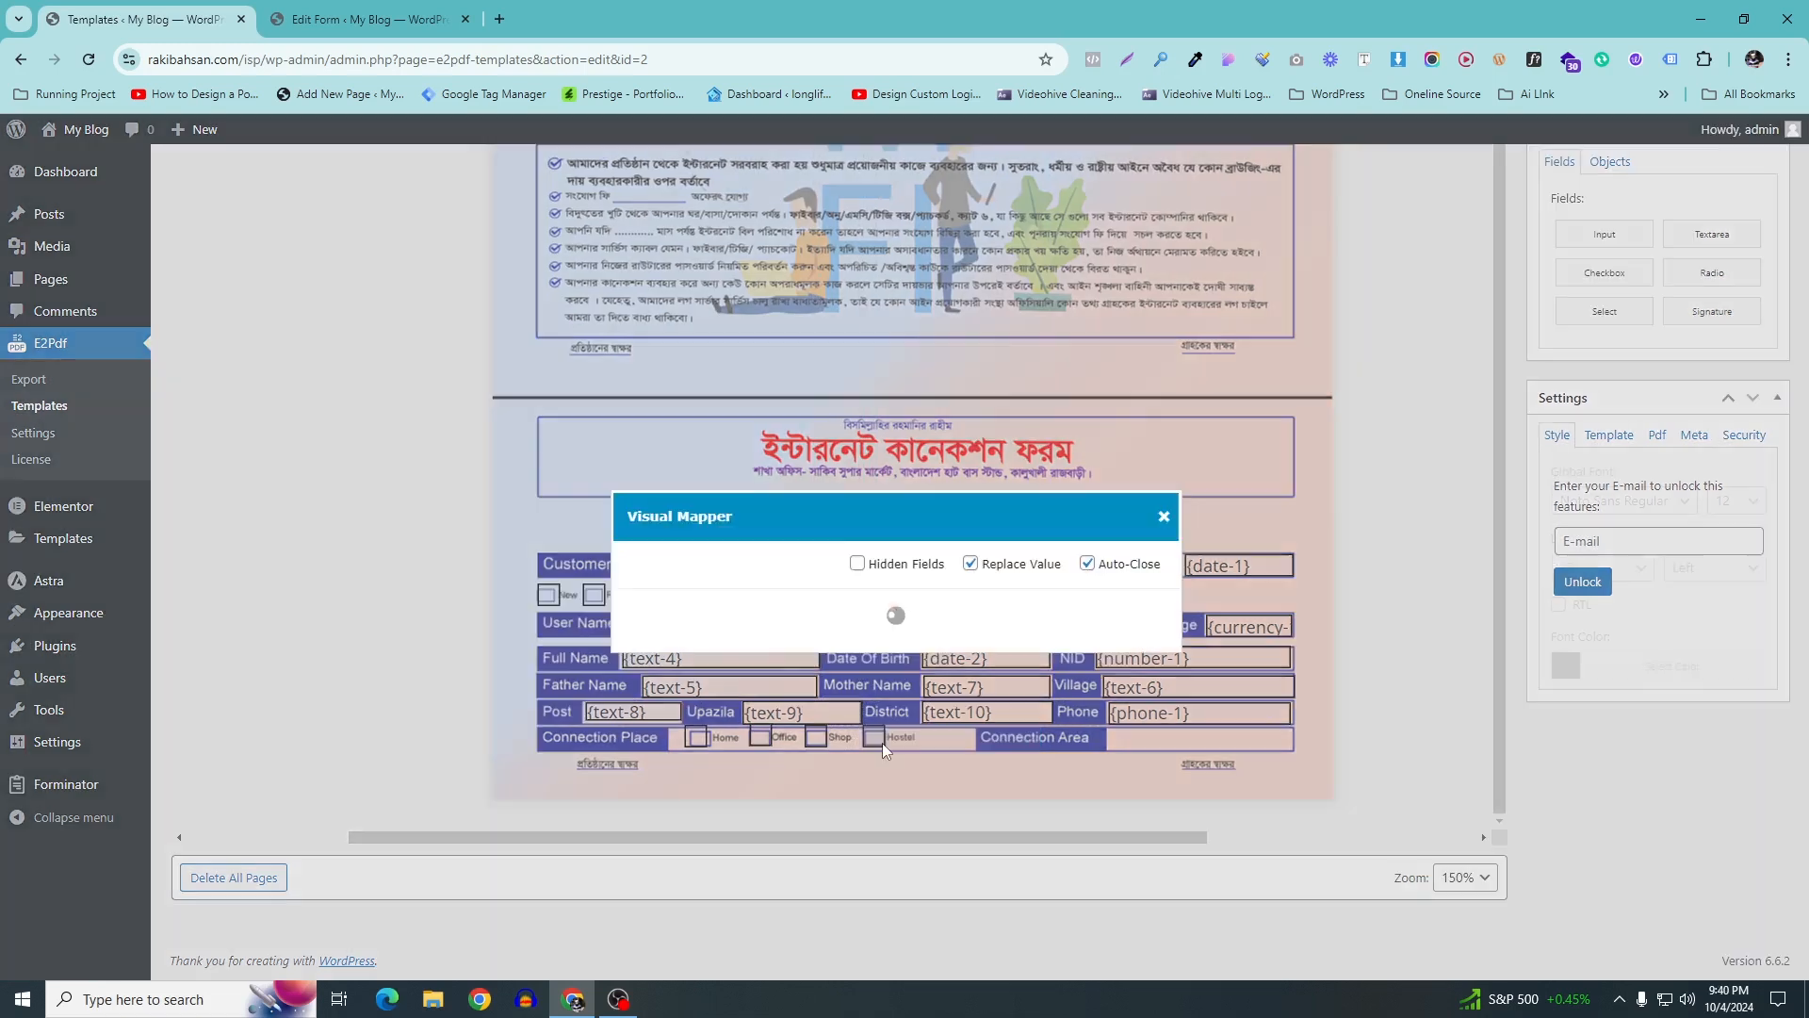
scroll(660, 754, down, 3)
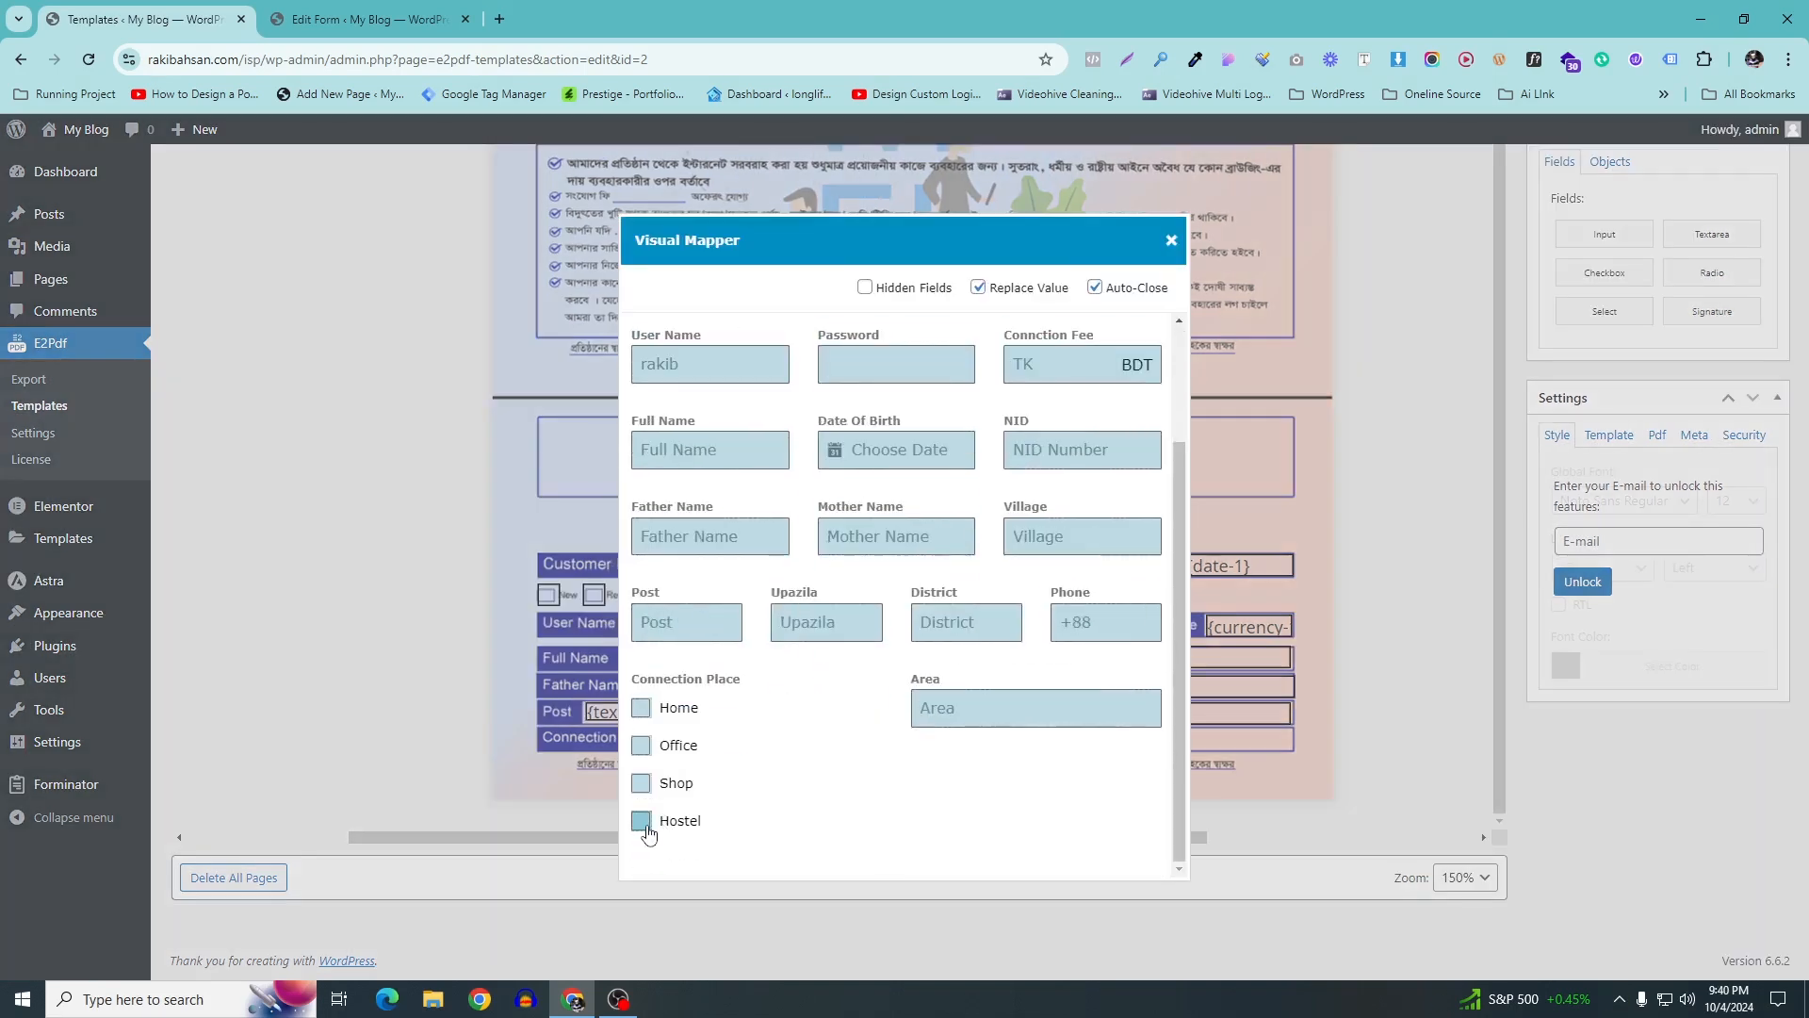
click(646, 823)
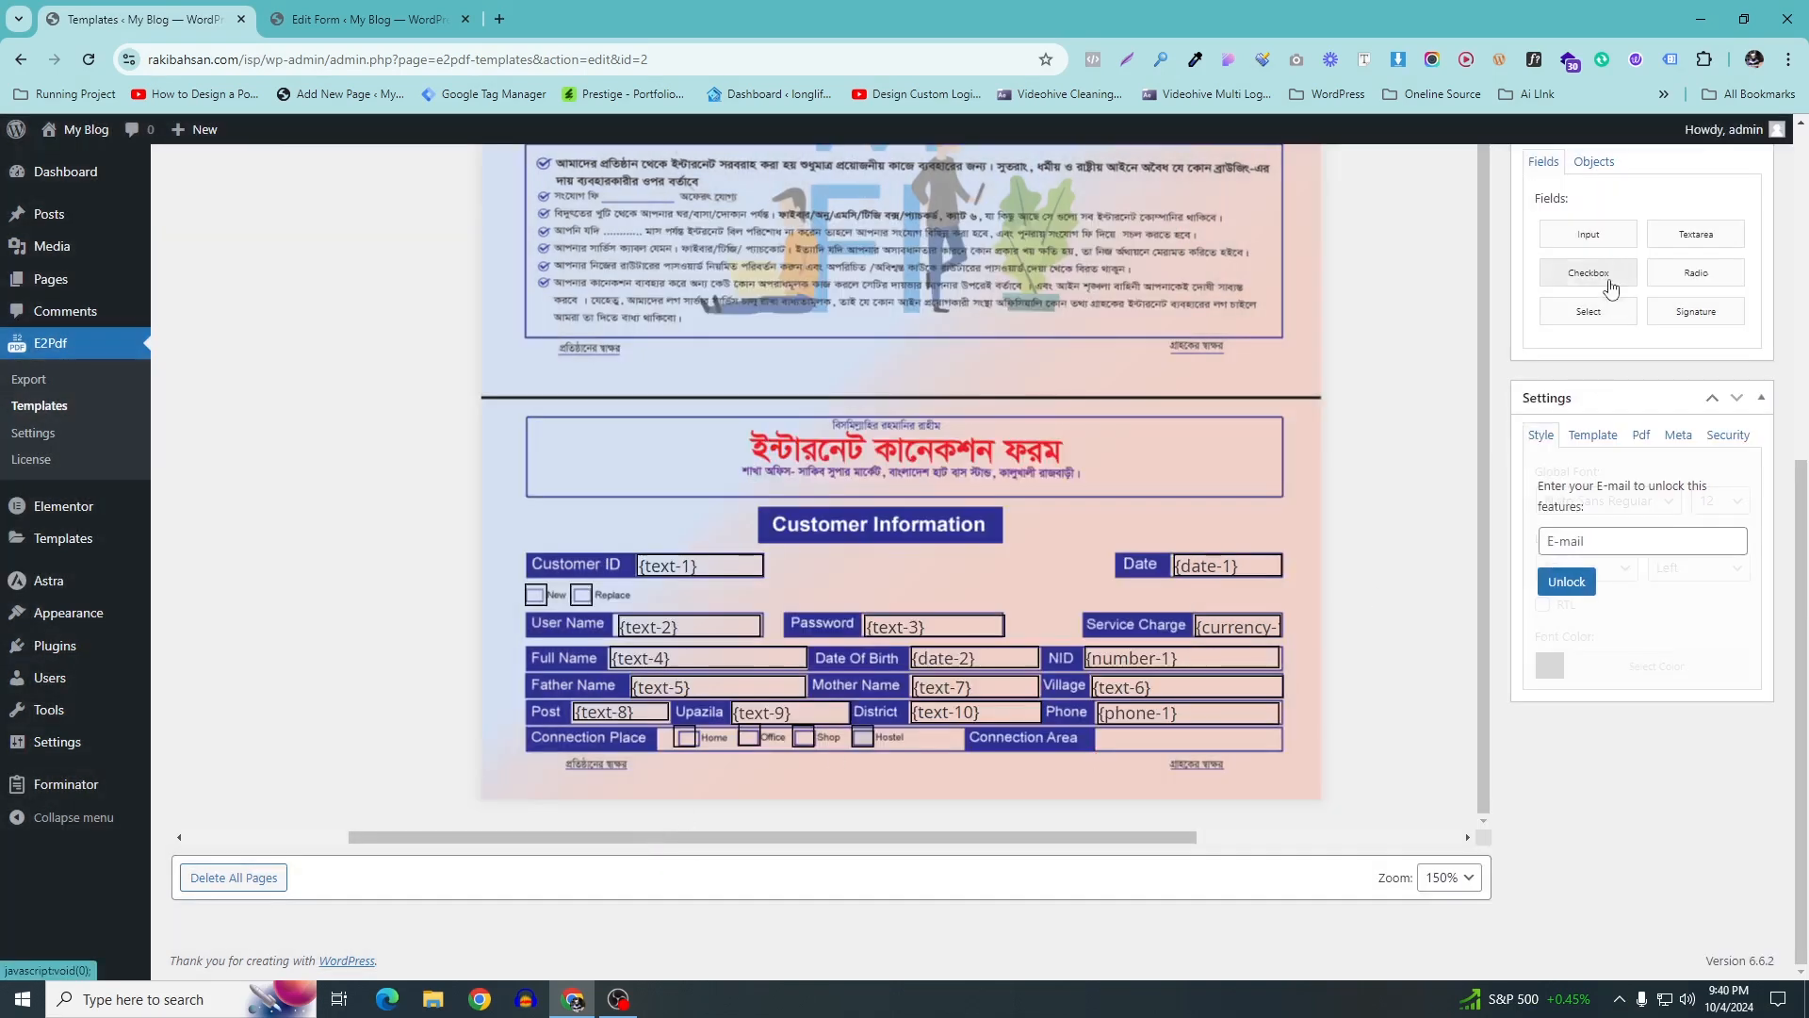
drag(1594, 251, 1149, 750)
drag(1038, 736, 1080, 738)
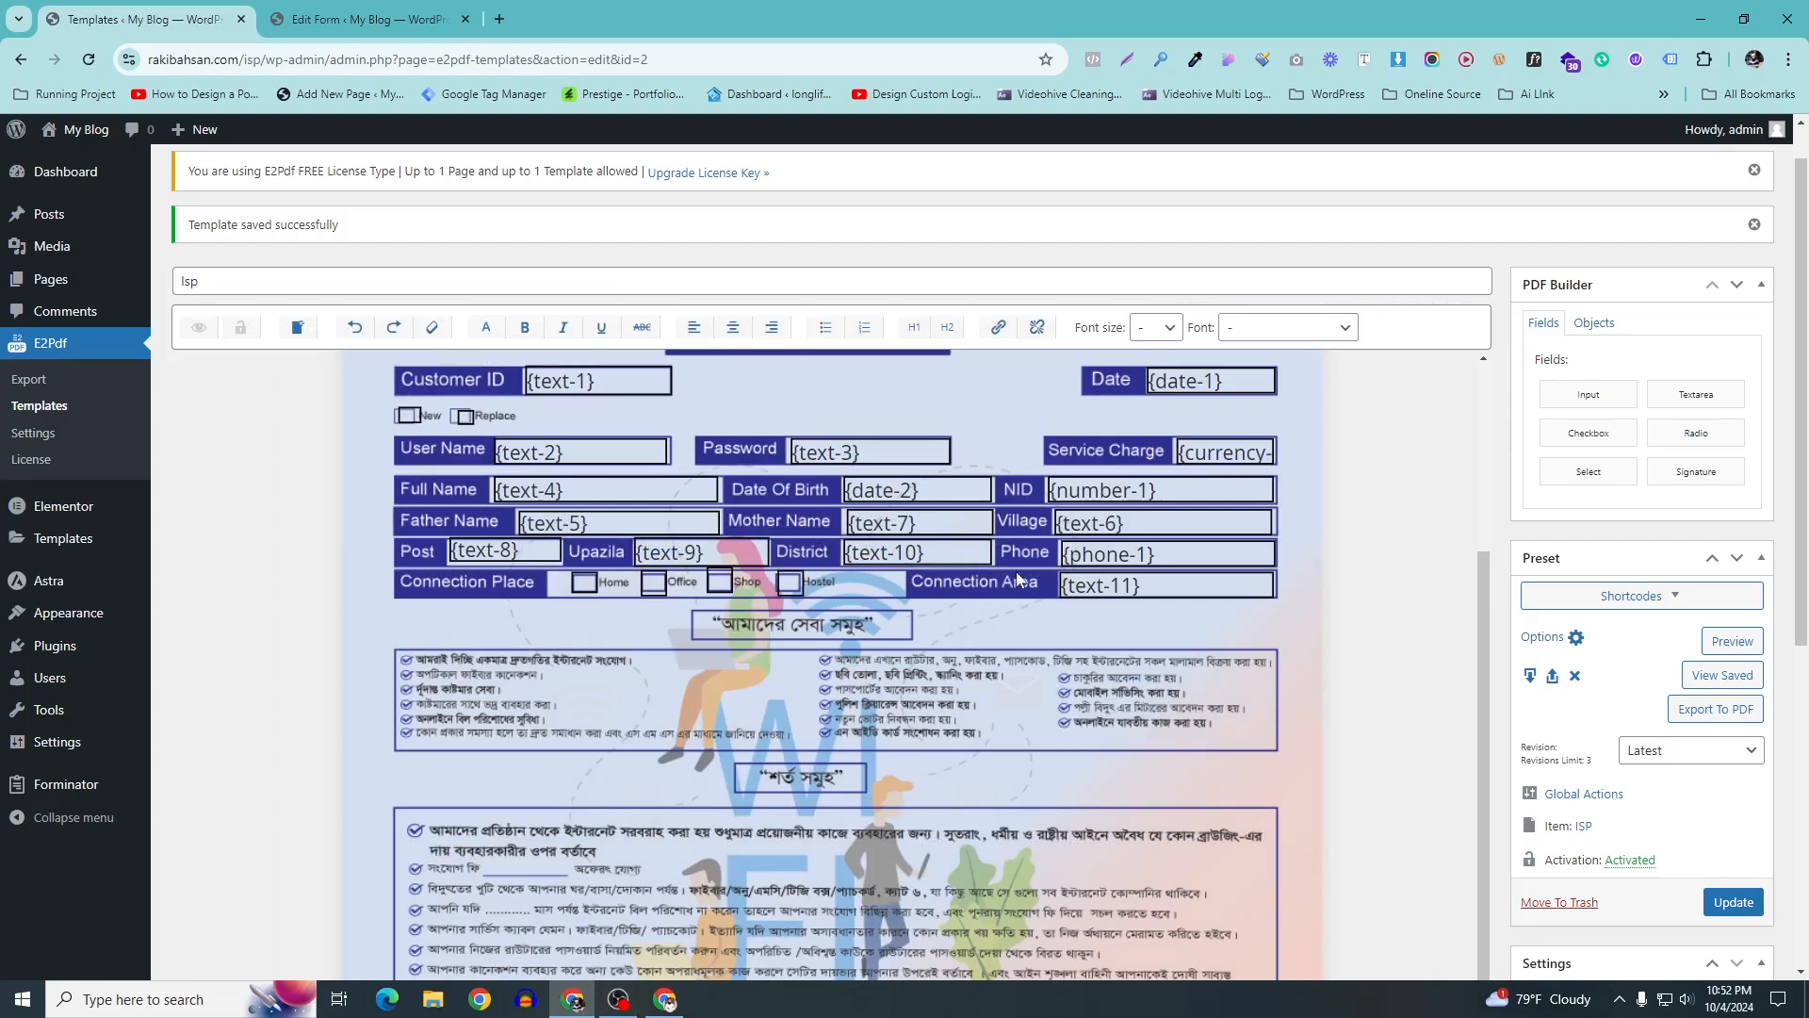
Place an input field on the fee blank in the terms section, sized to fit
scroll(1015, 571, down, 3)
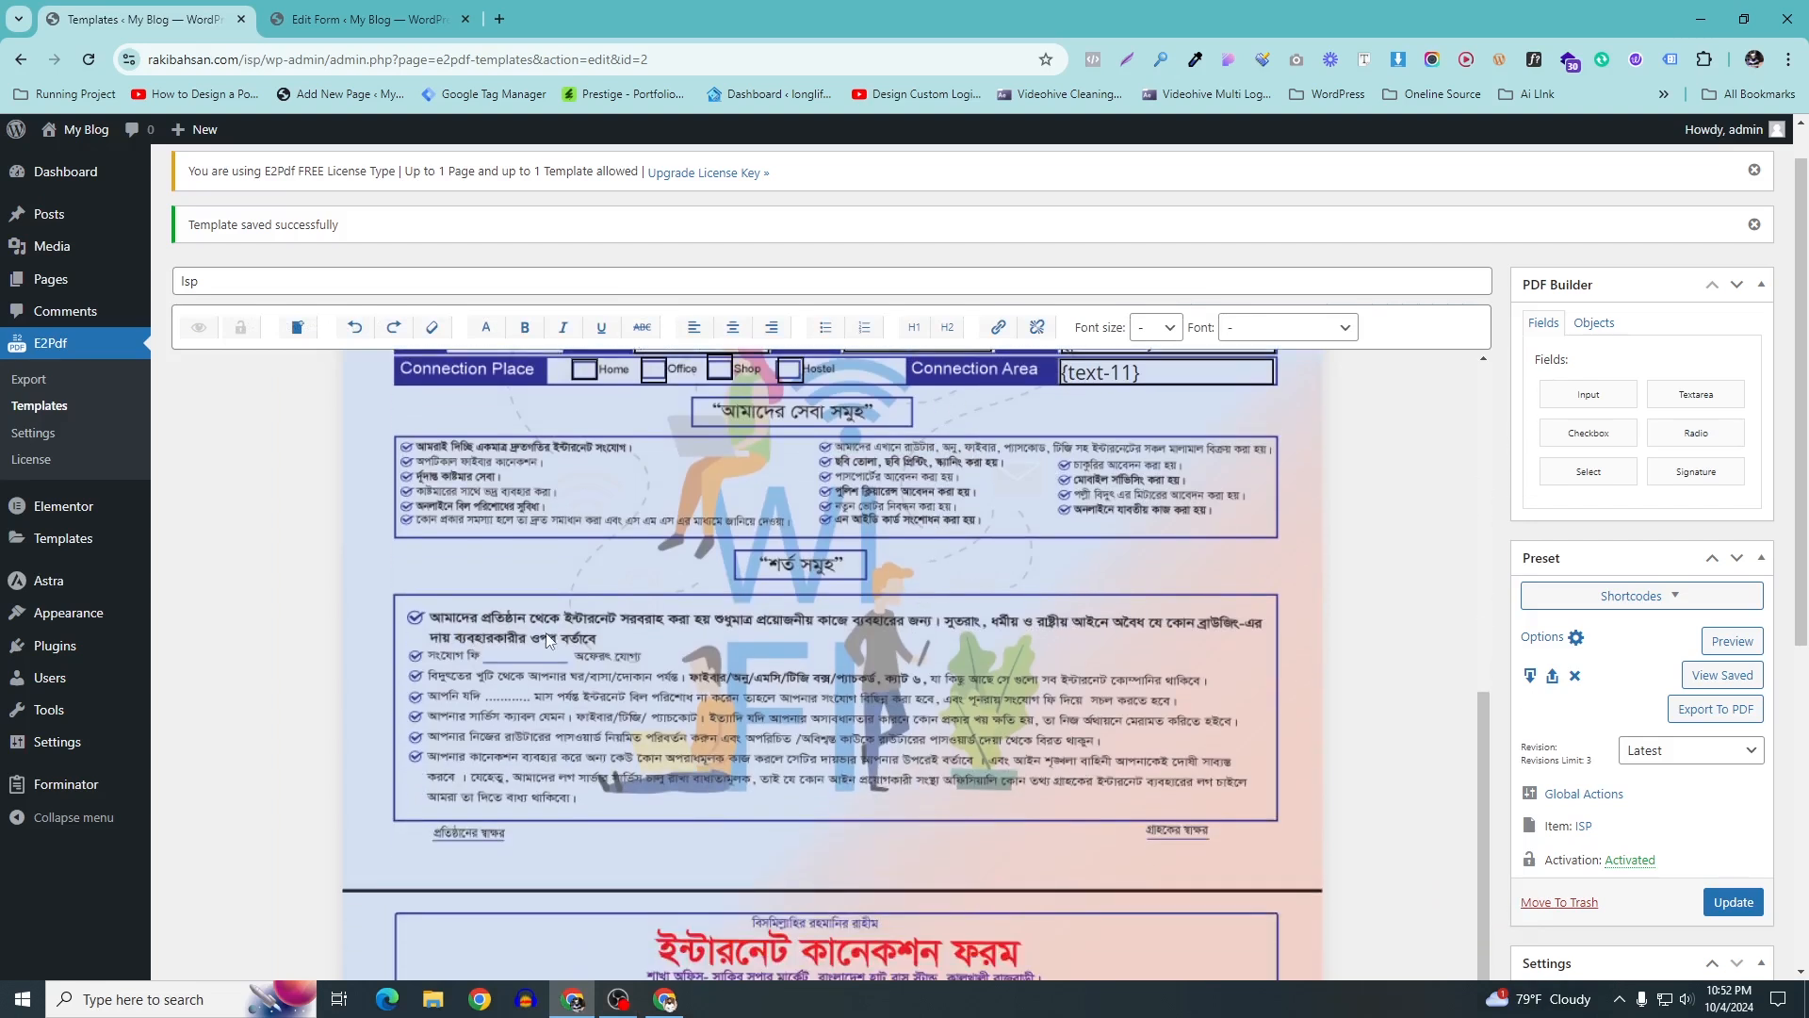
scroll(907, 560, up, 5)
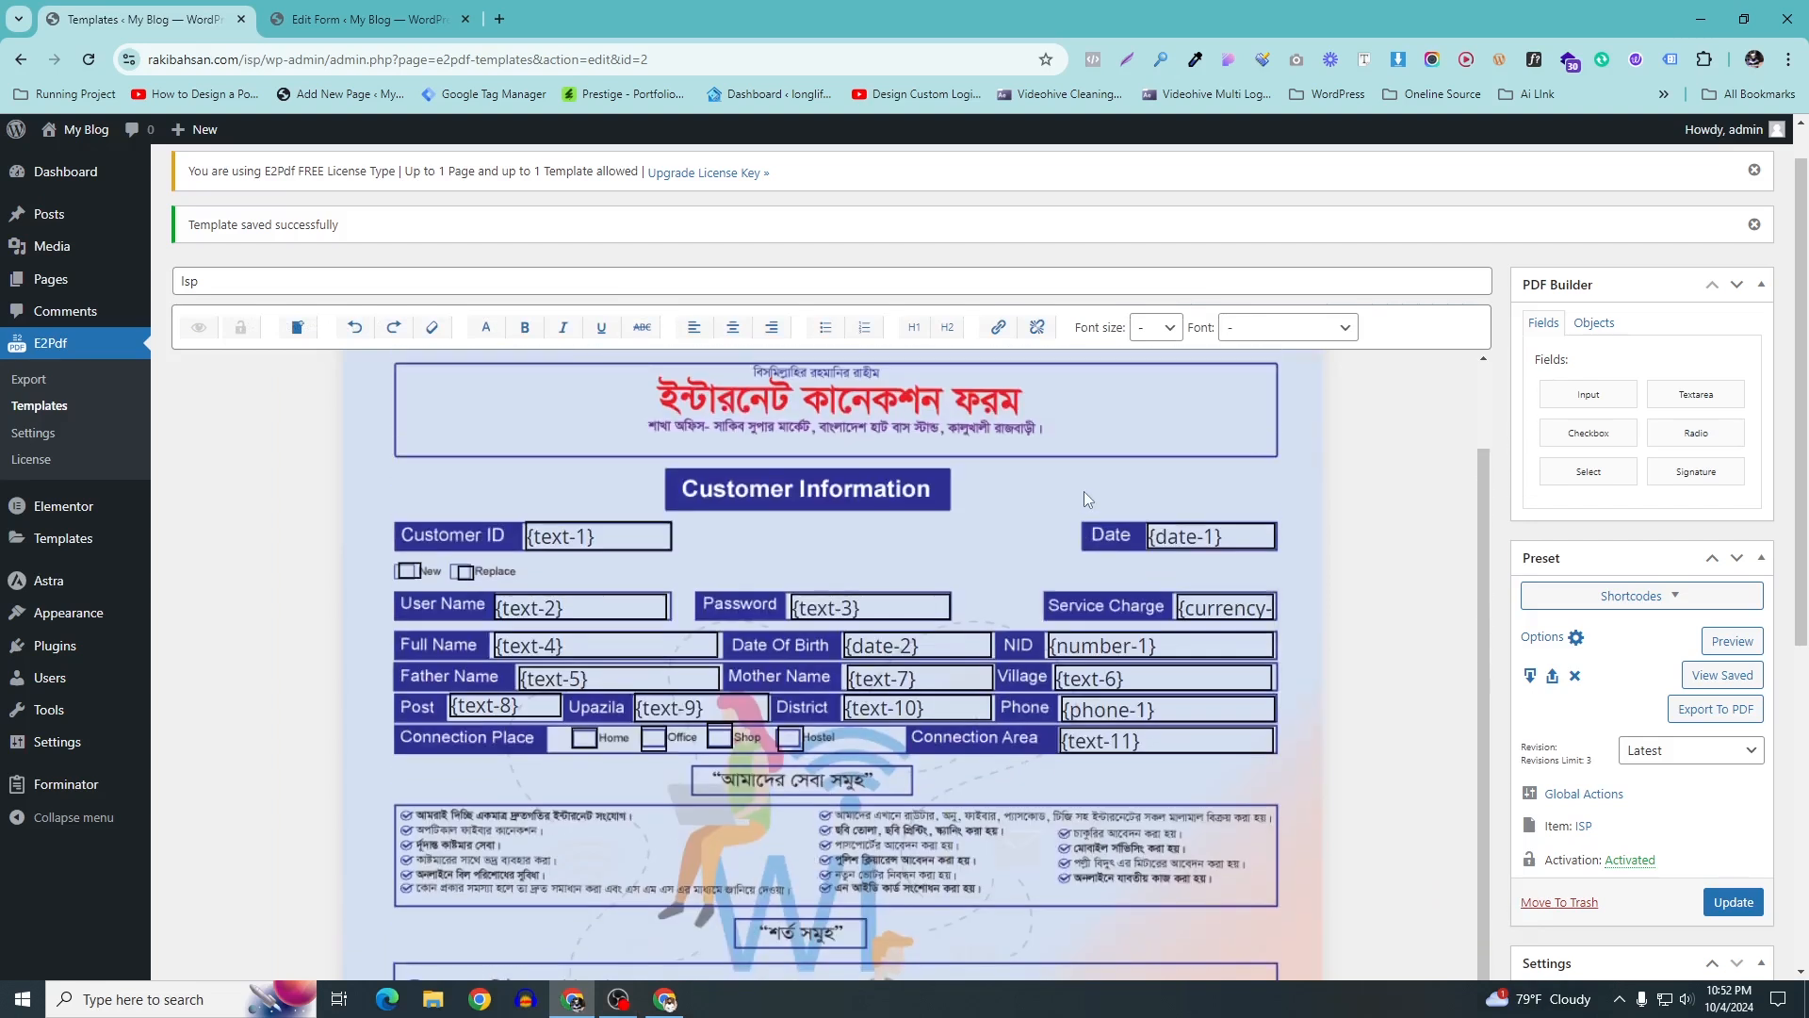
scroll(927, 677, down, 2)
scroll(927, 676, down, 3)
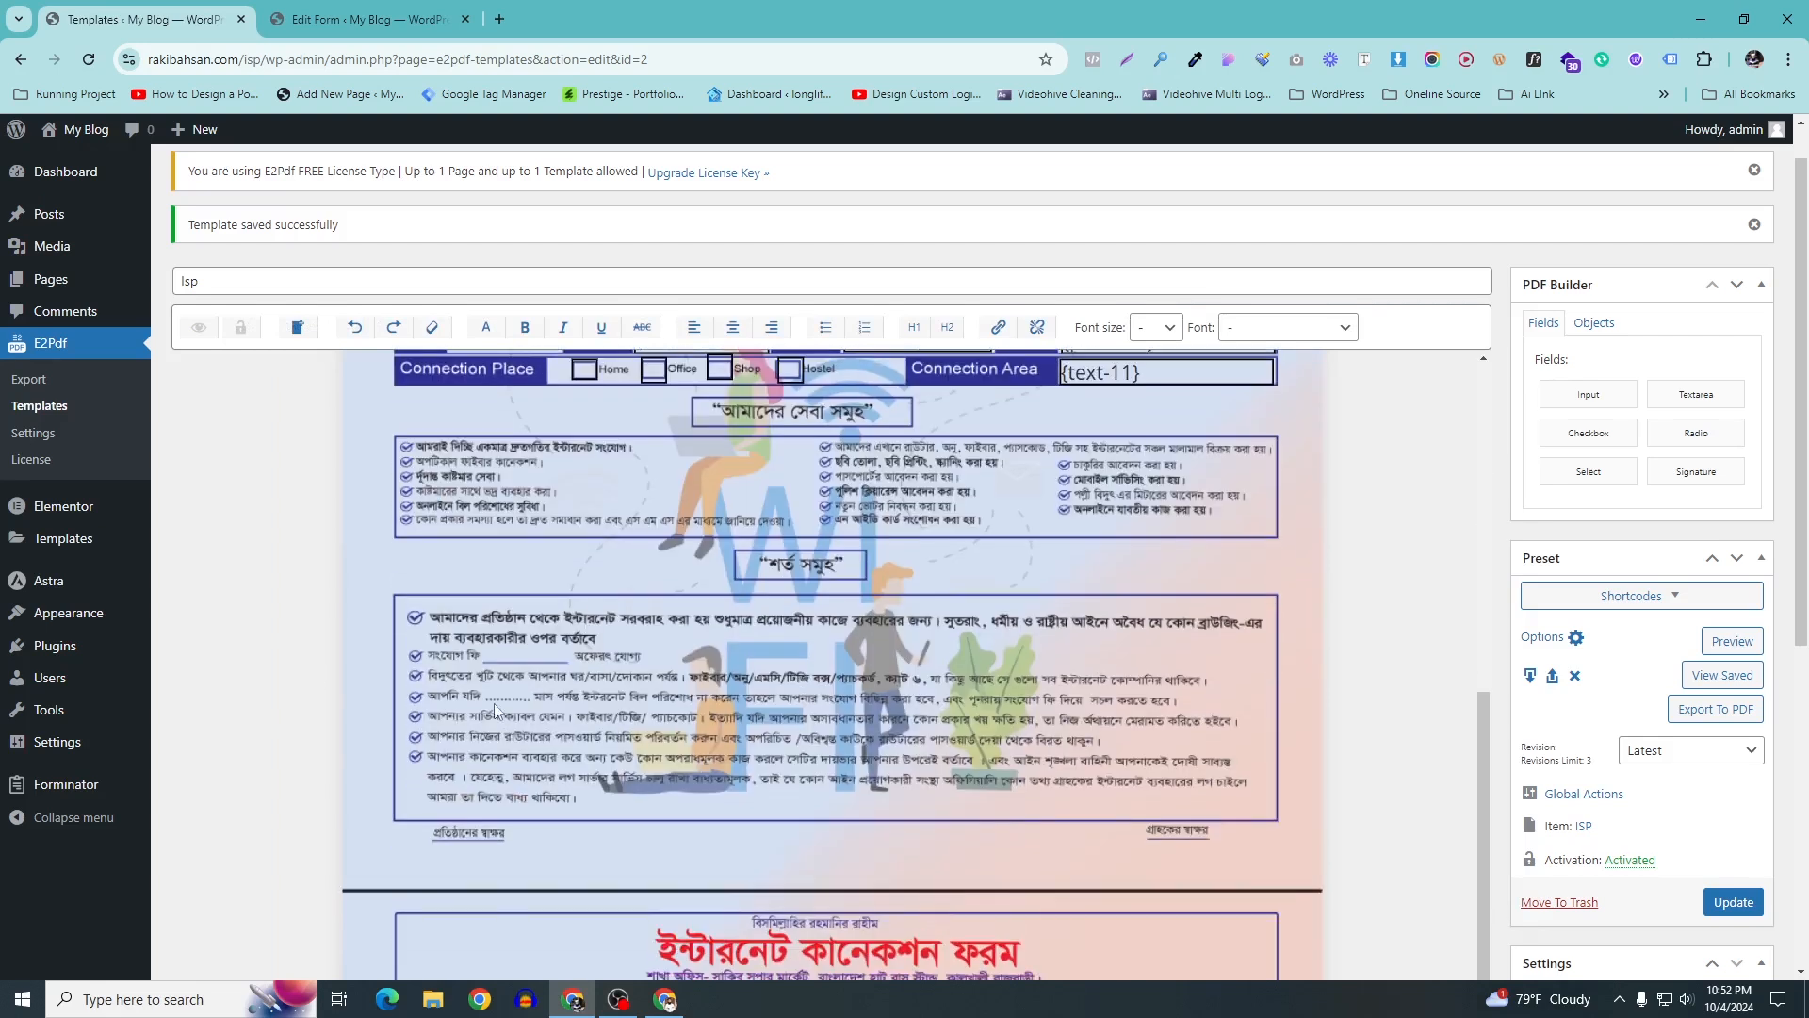
scroll(1611, 593, up, 1)
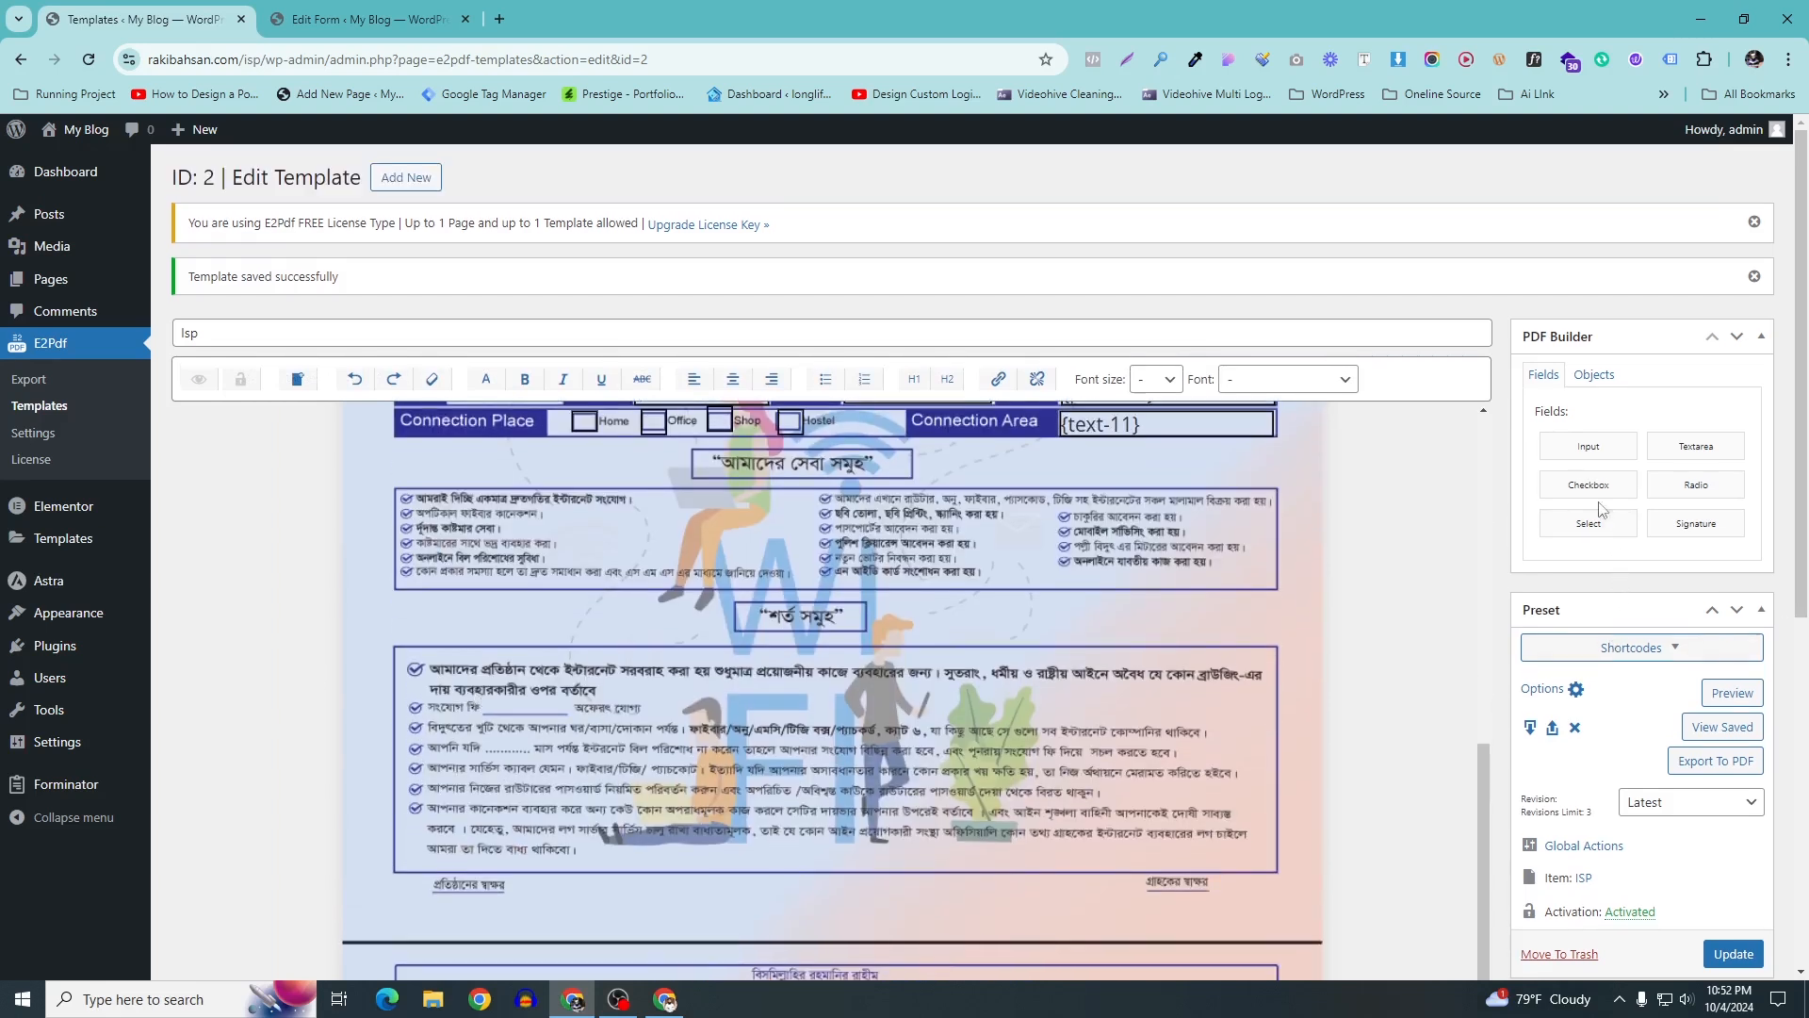
drag(1582, 456, 525, 719)
drag(823, 707, 676, 706)
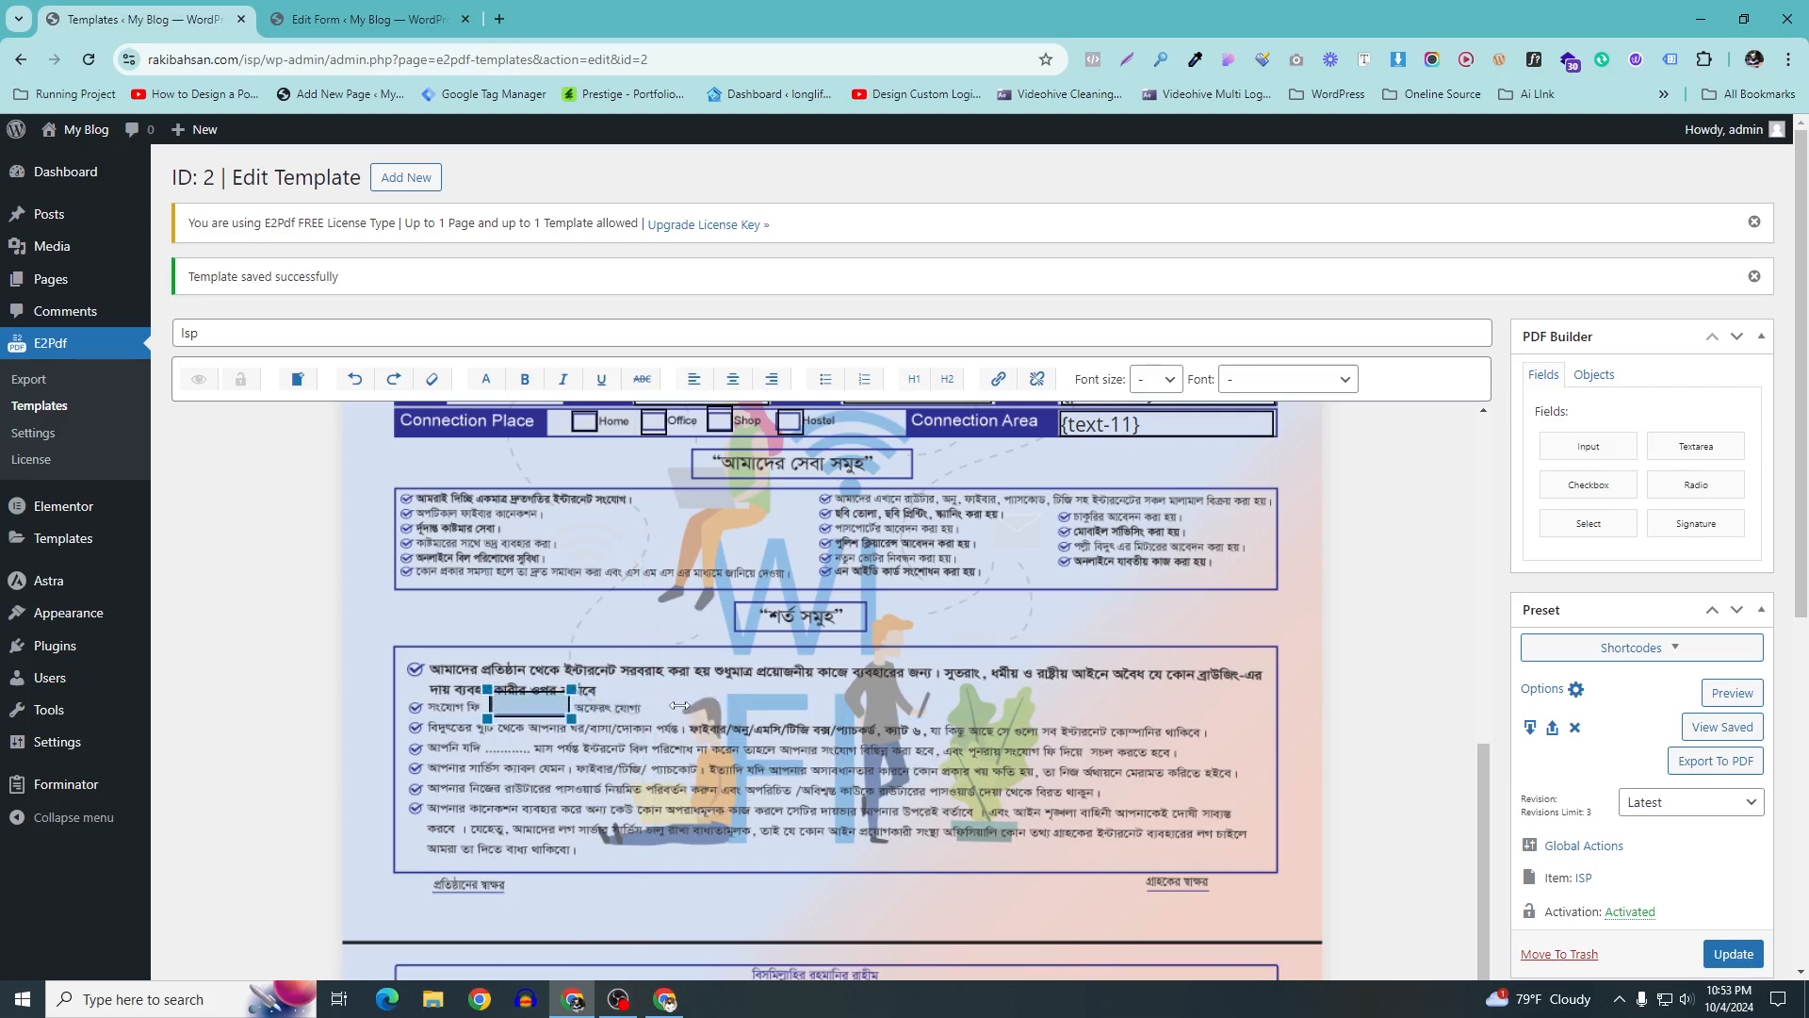
drag(543, 691, 485, 705)
Map the fee field to the form's Connection Fee so it shows {currency}
right_click(529, 702)
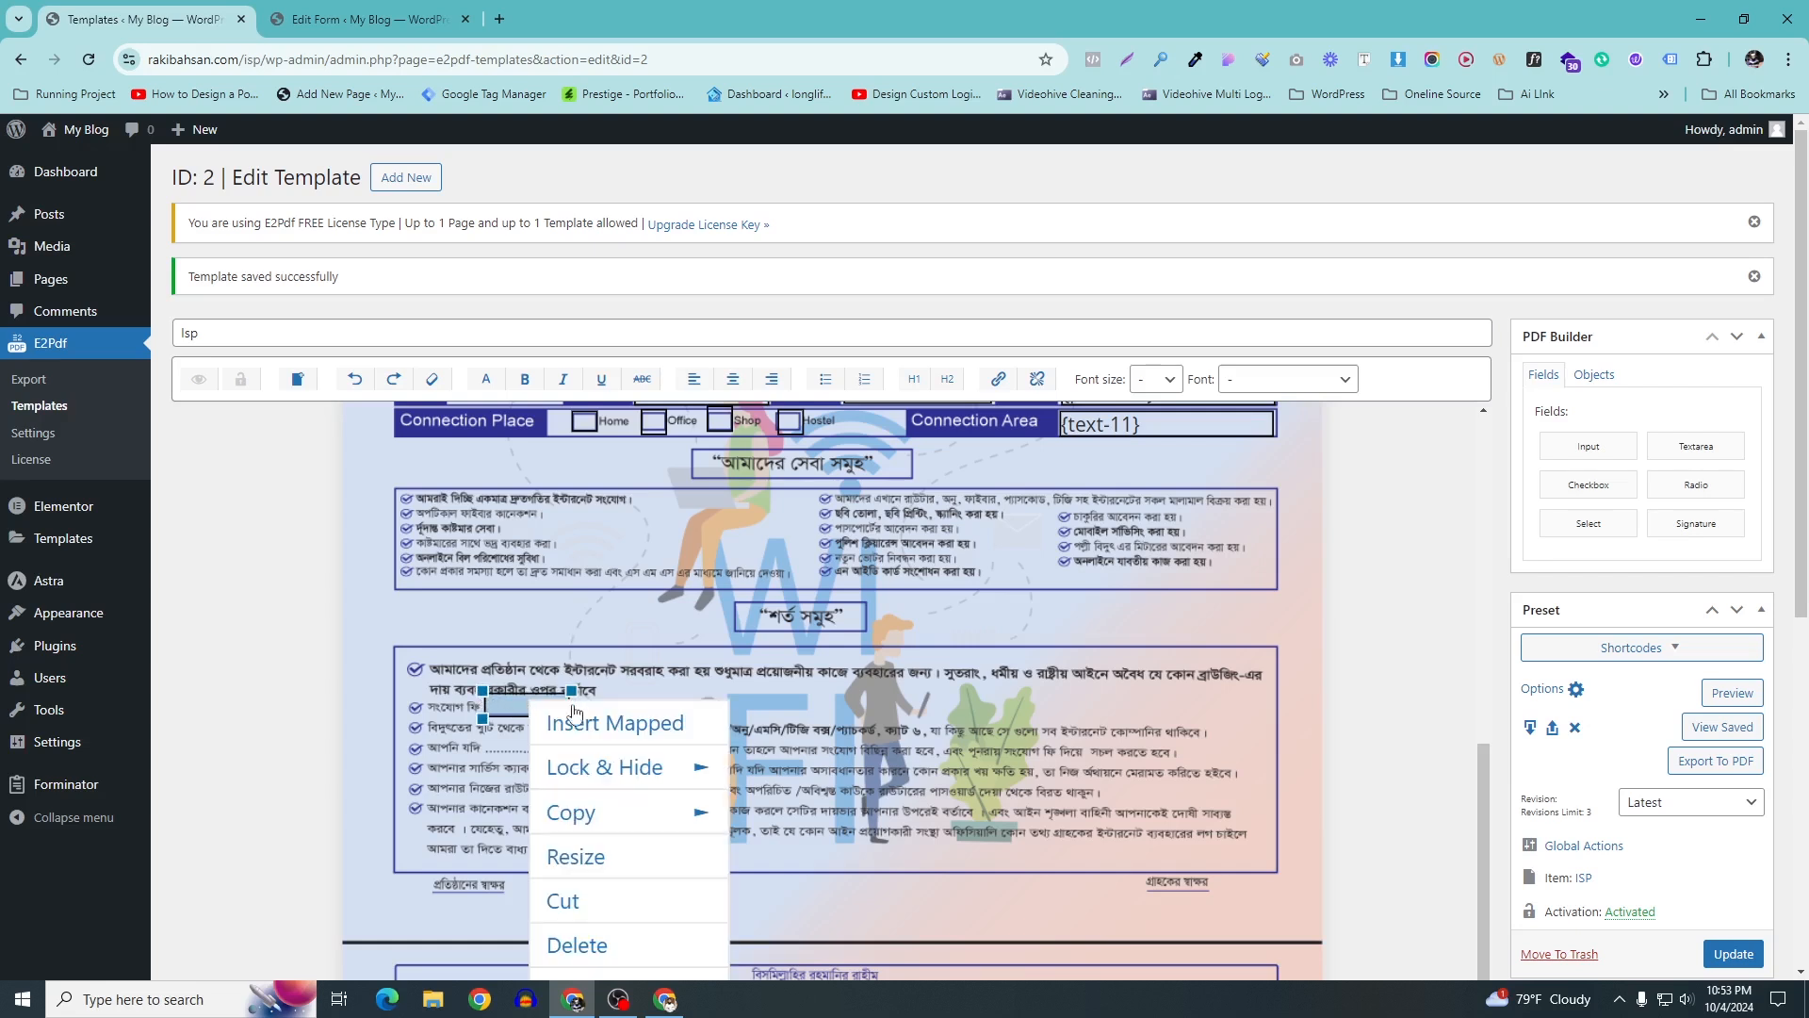
click(594, 724)
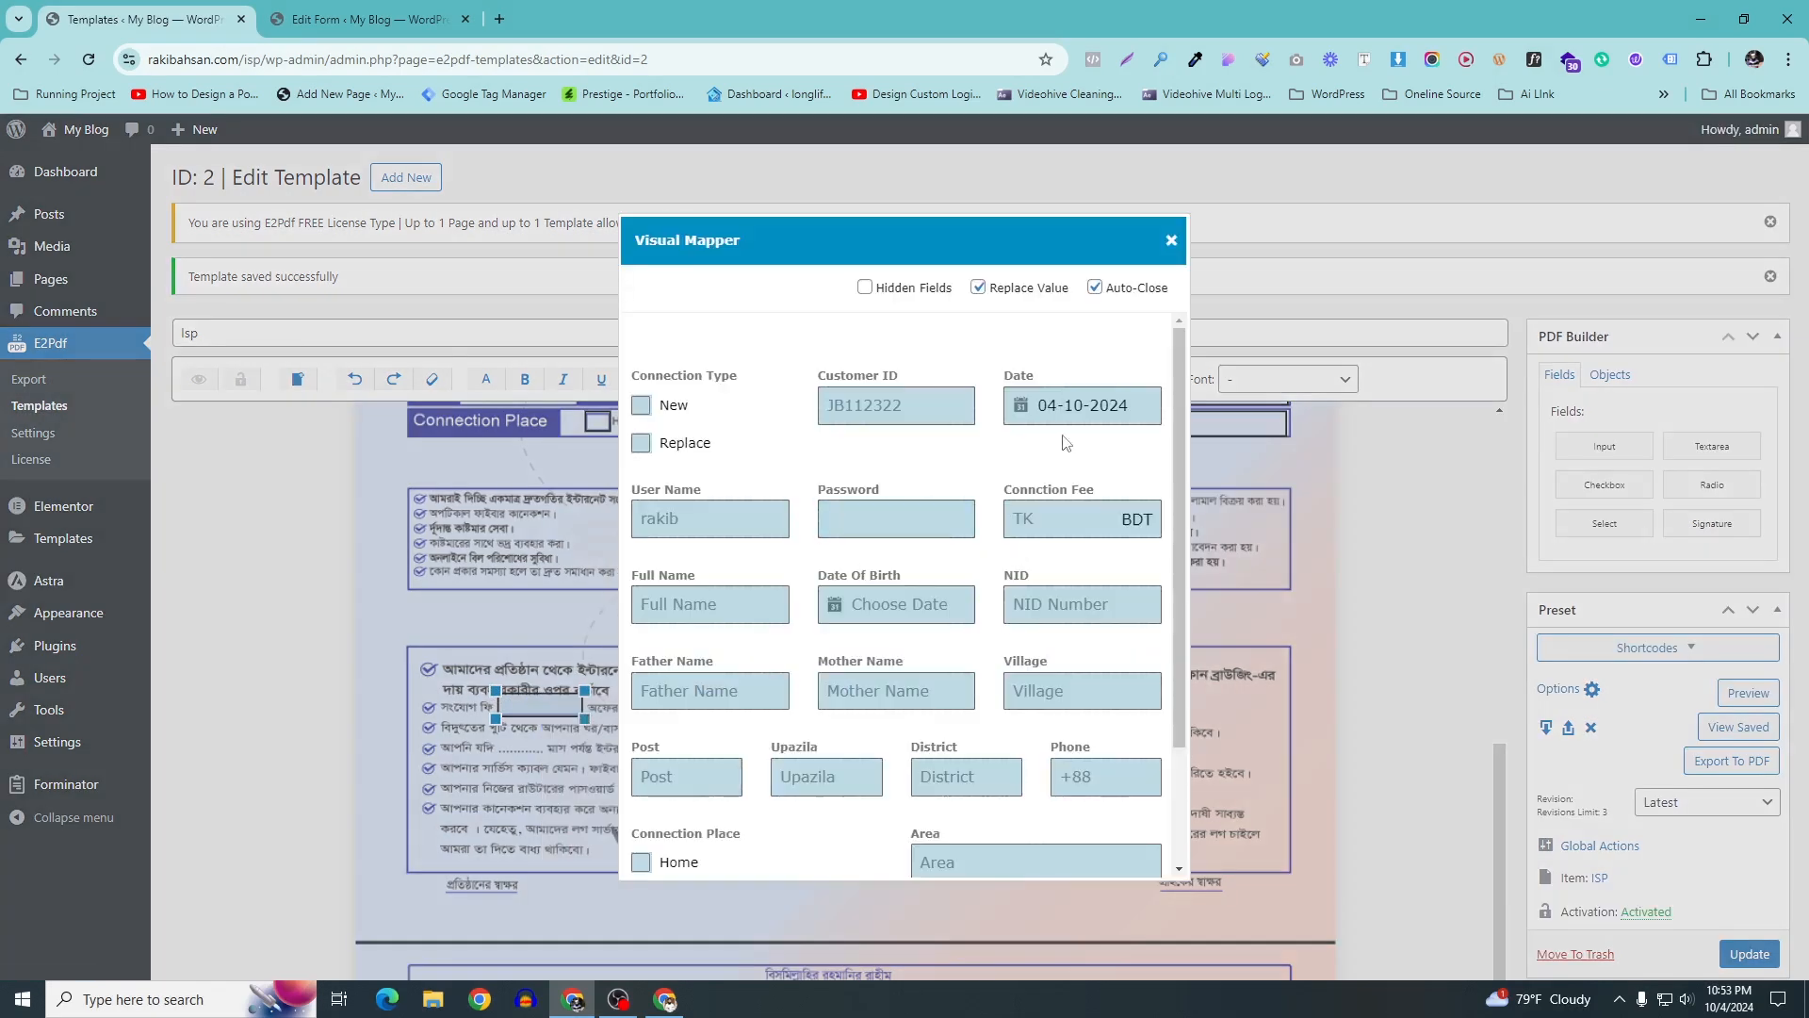
click(1072, 509)
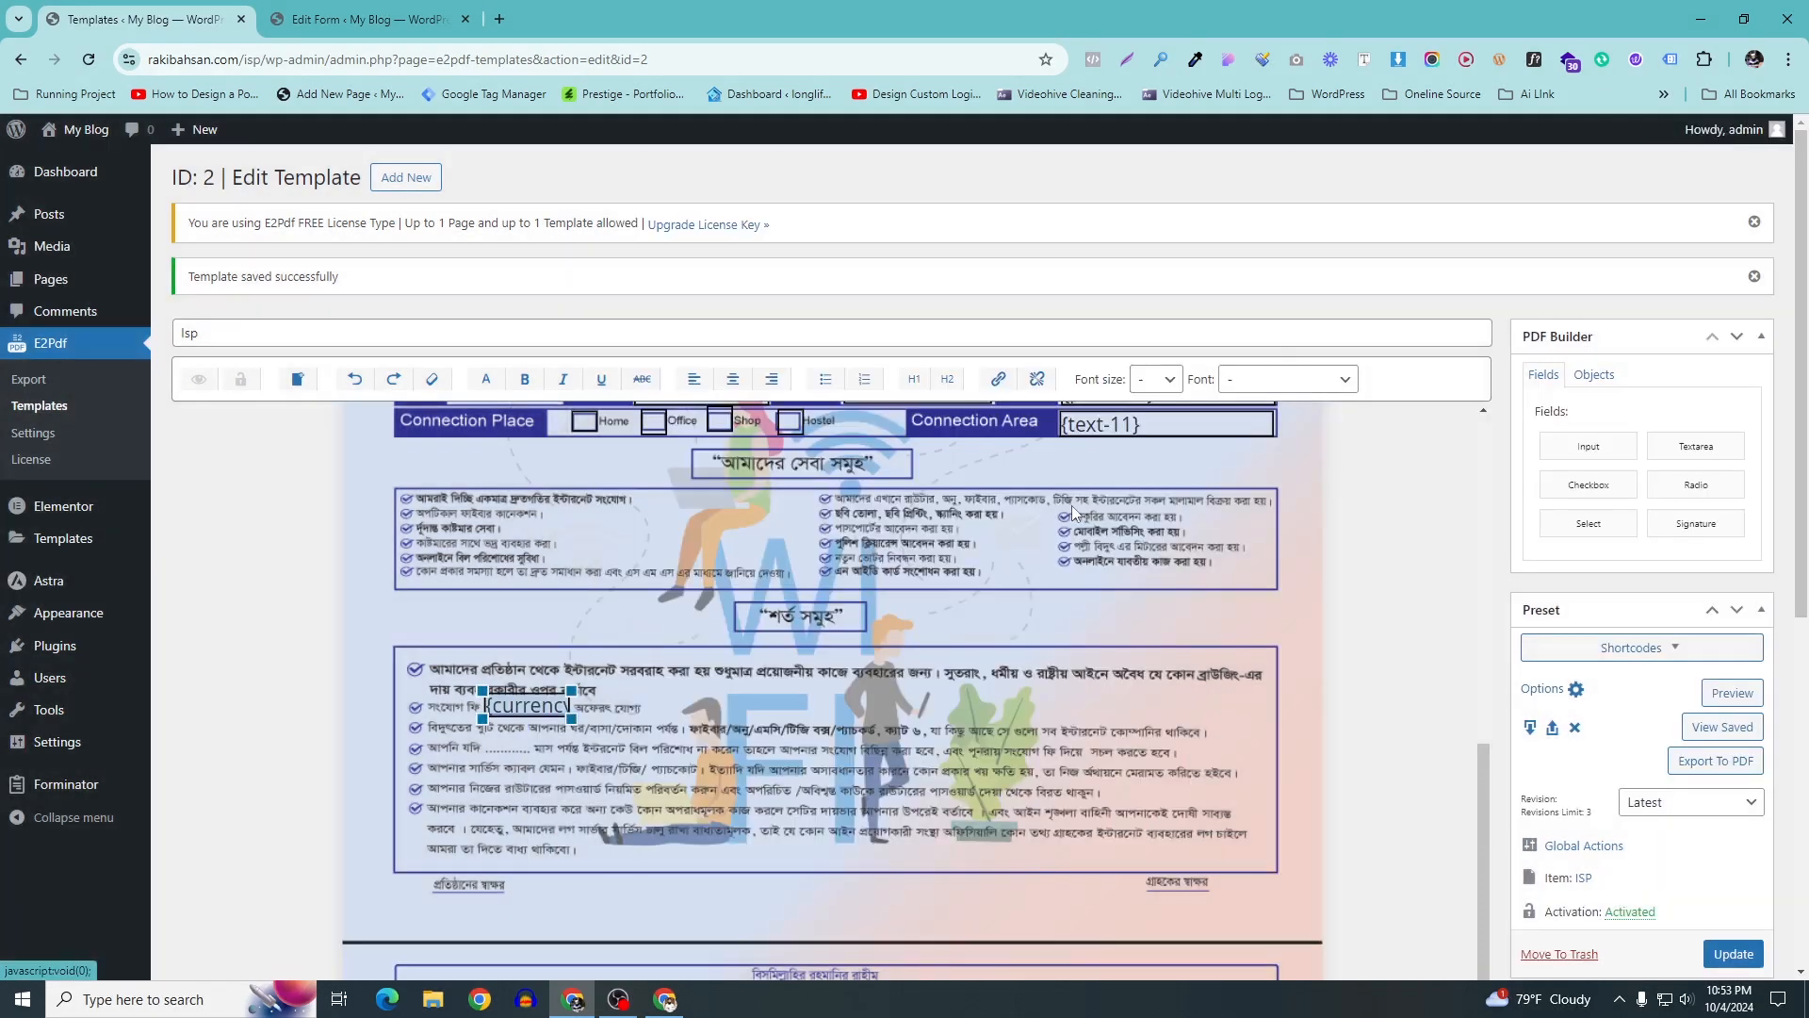
right_click(525, 705)
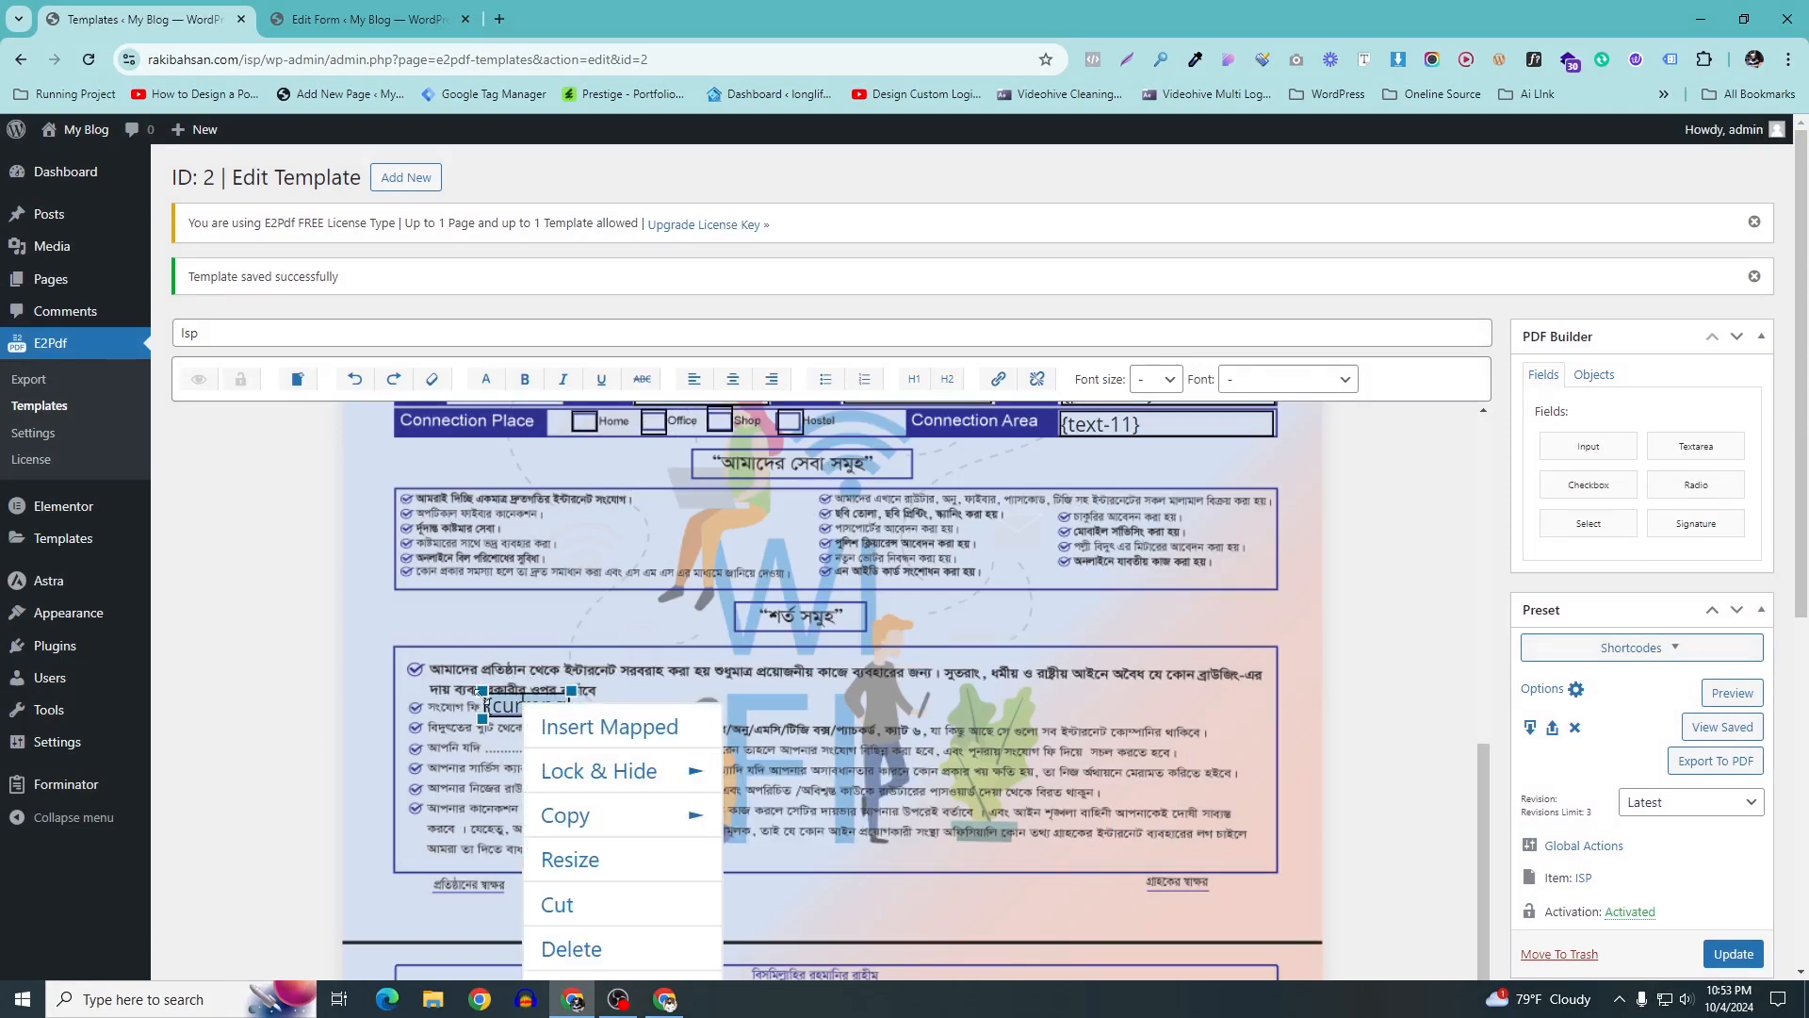
scroll(551, 620, up, 5)
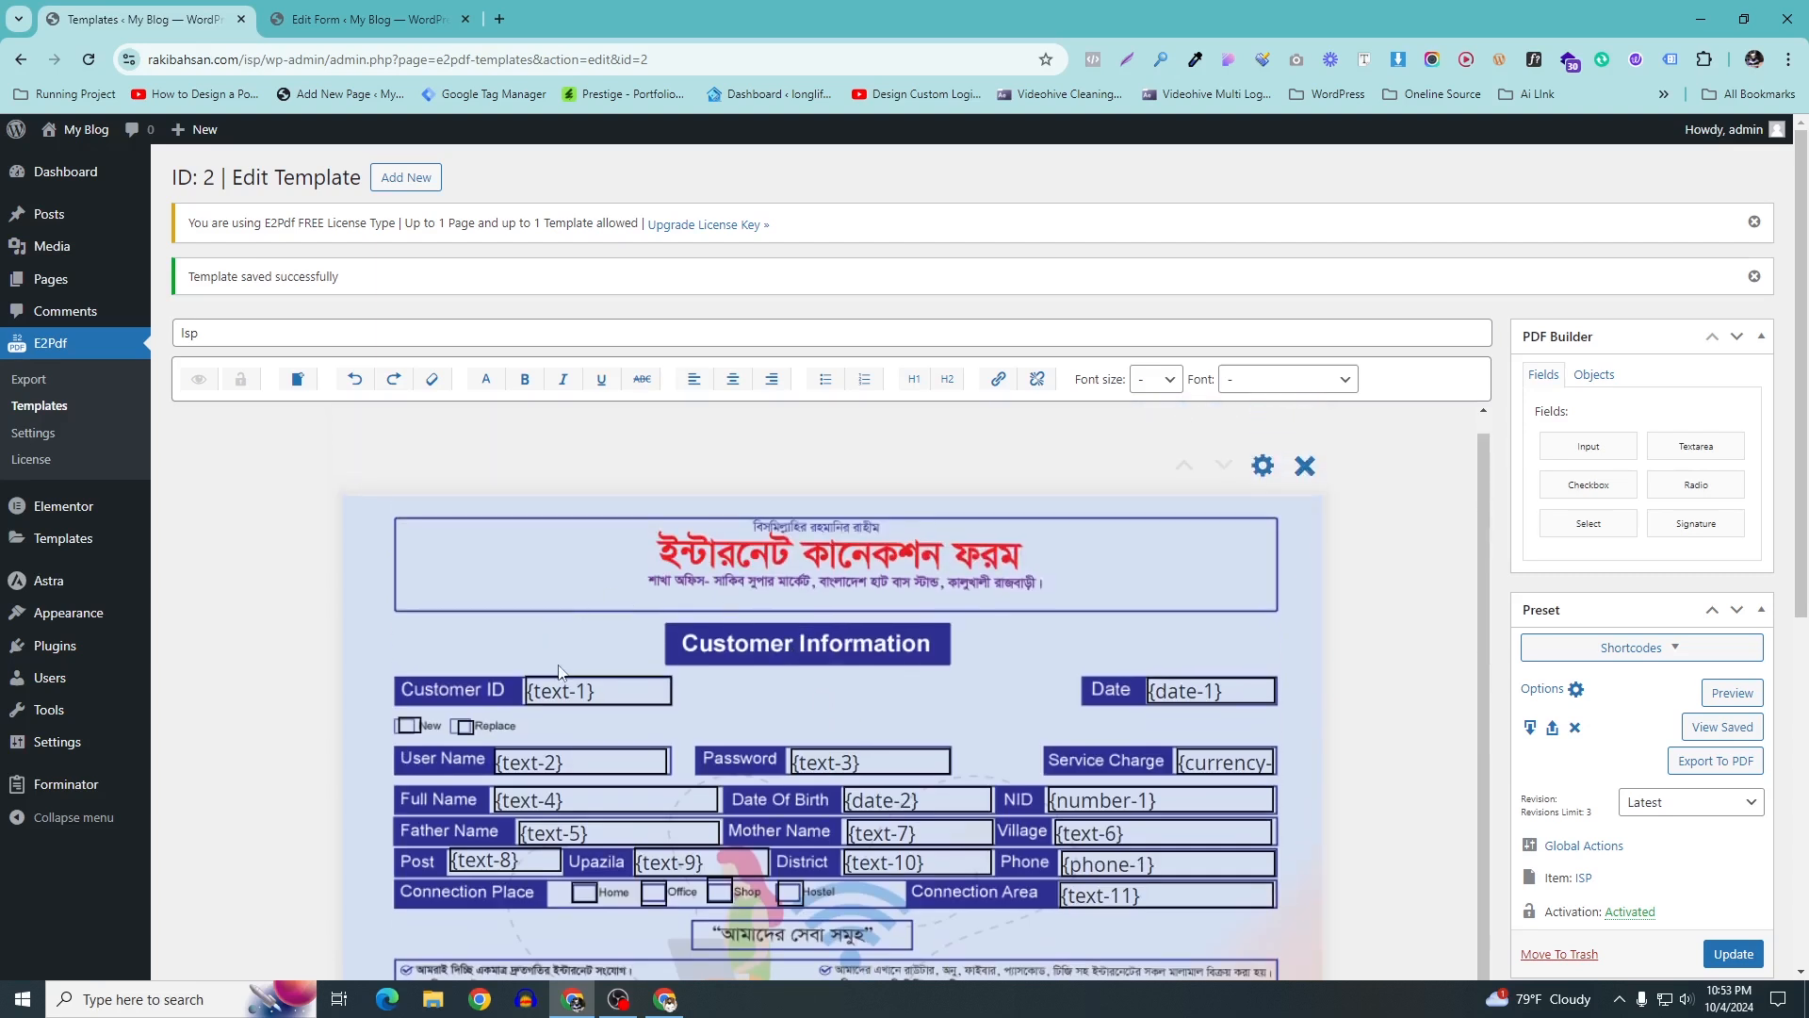
Set the border width of the {text-1} and {date-1} fields to 0
click(570, 693)
right_click(570, 693)
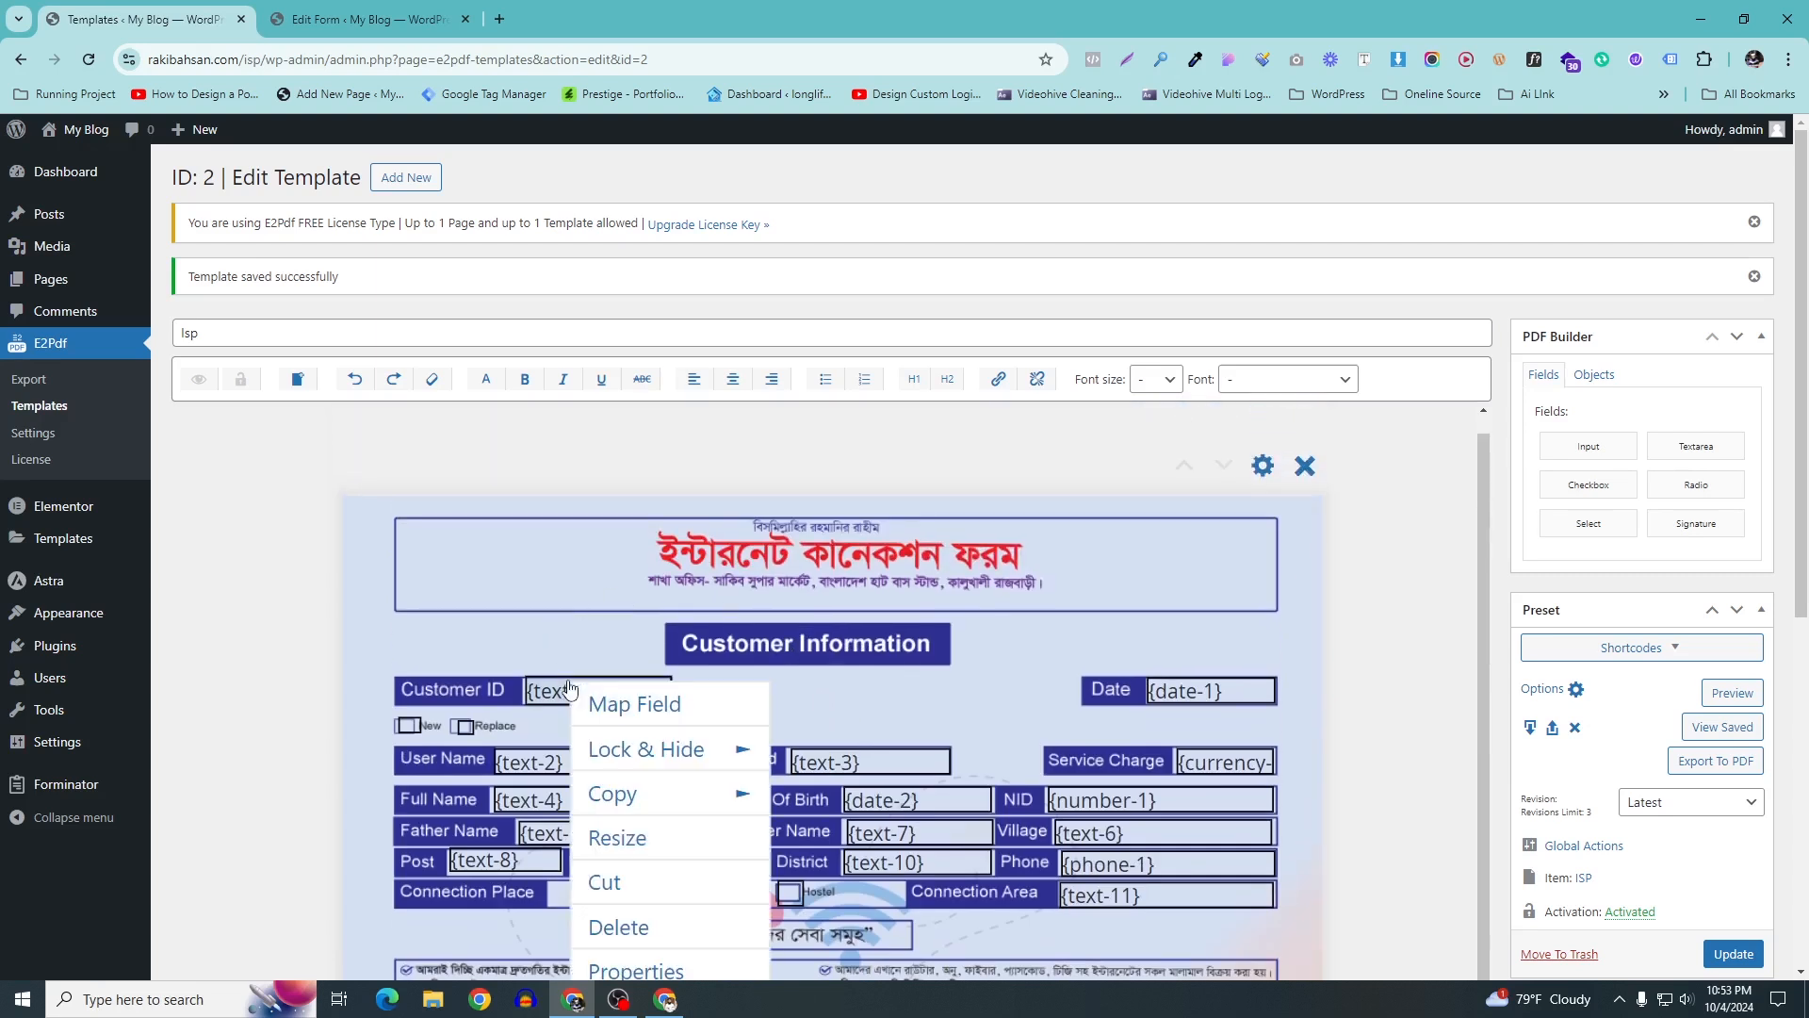
scroll(634, 804, down, 2)
click(635, 786)
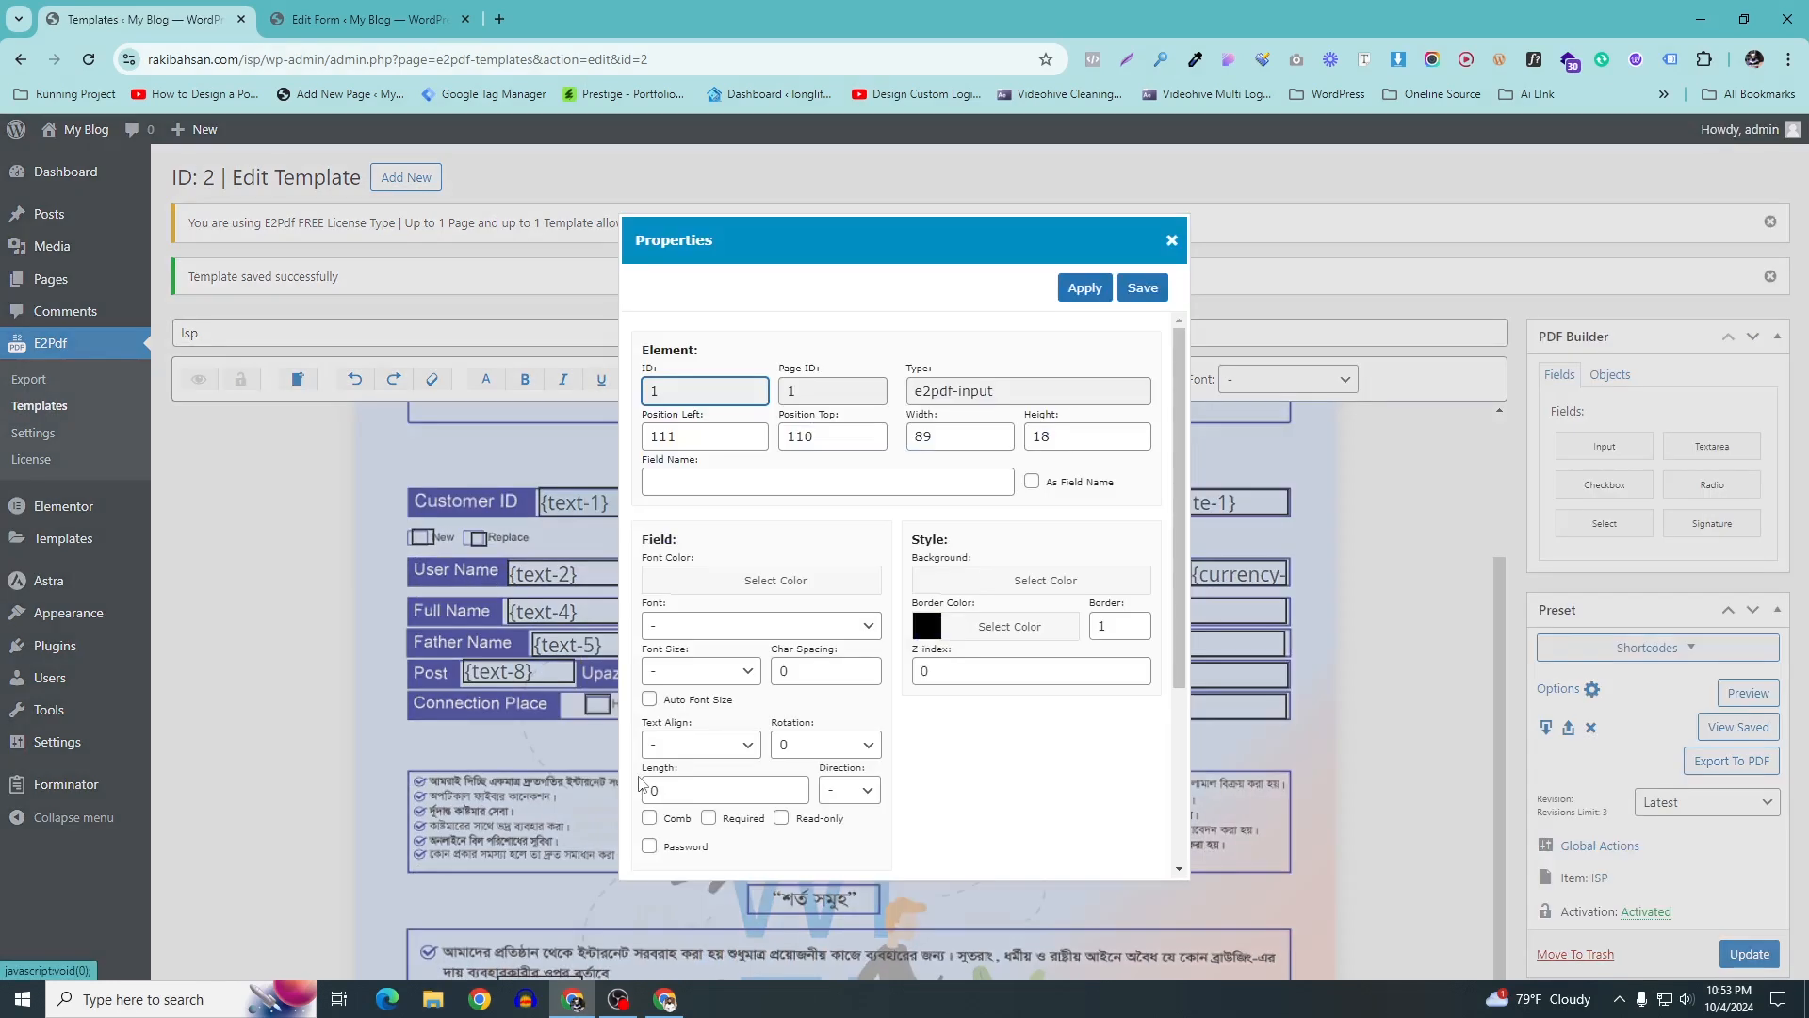
click(1109, 626)
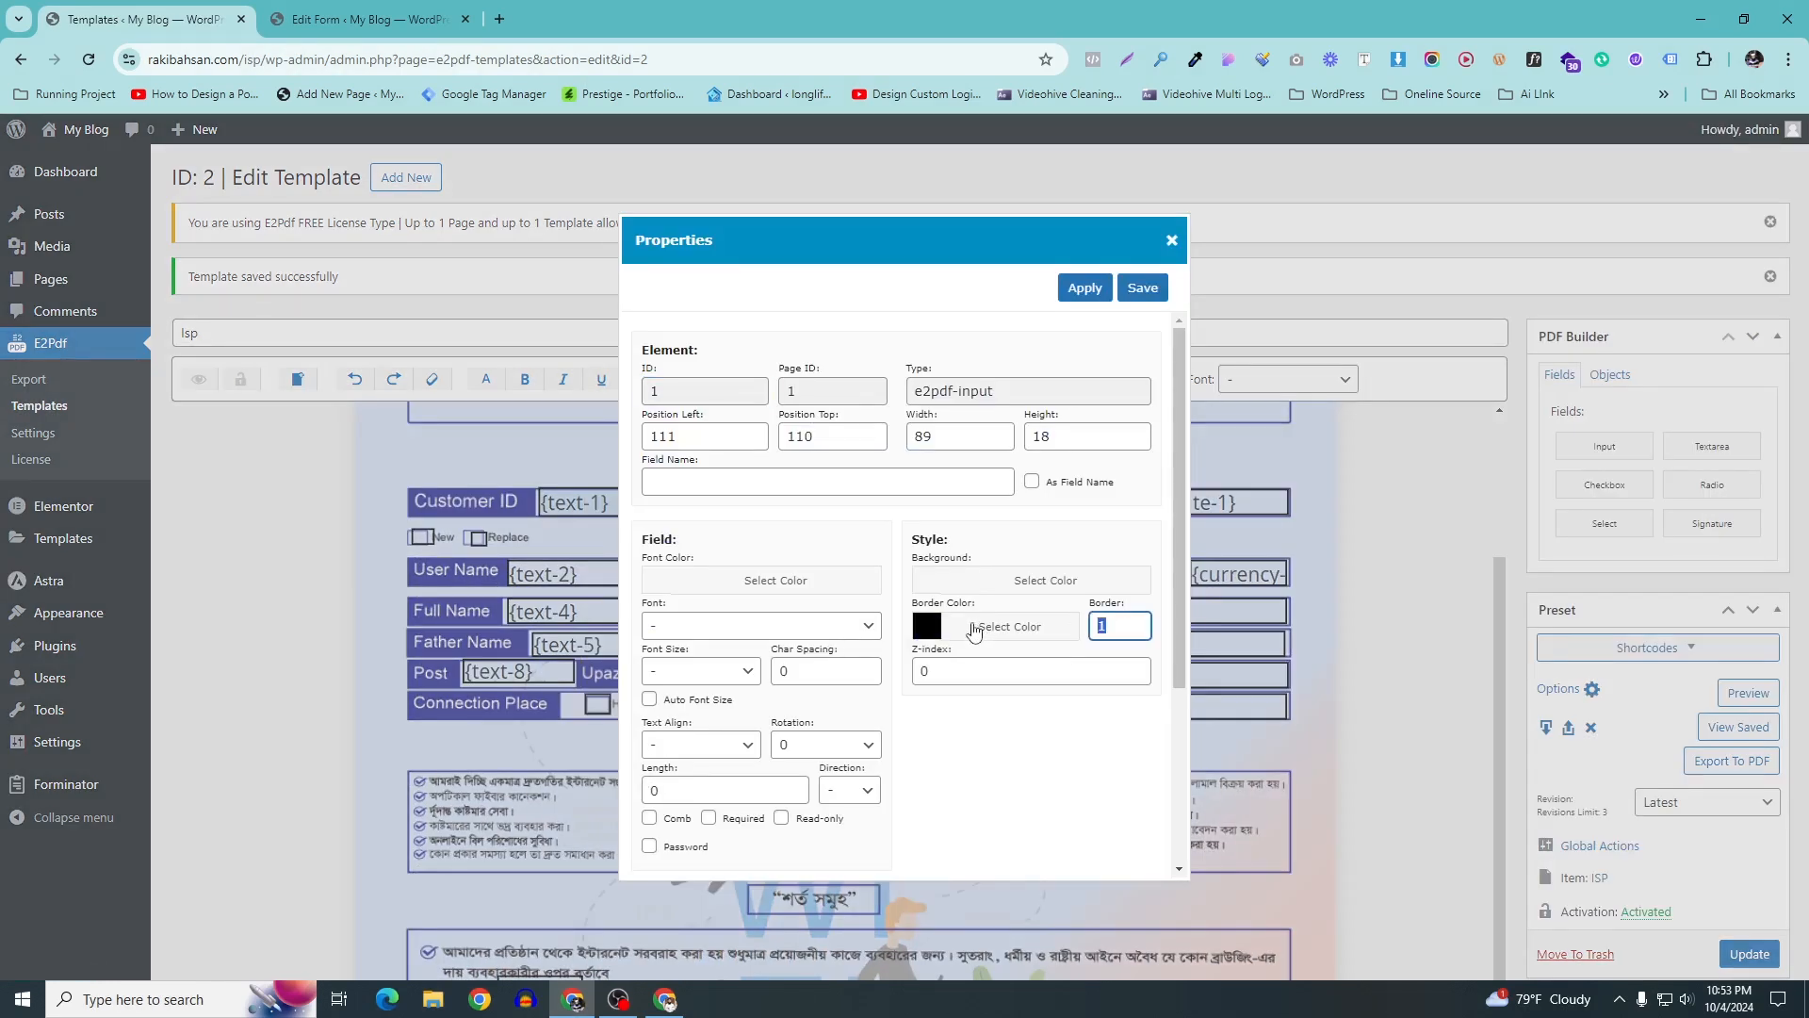
click(1140, 291)
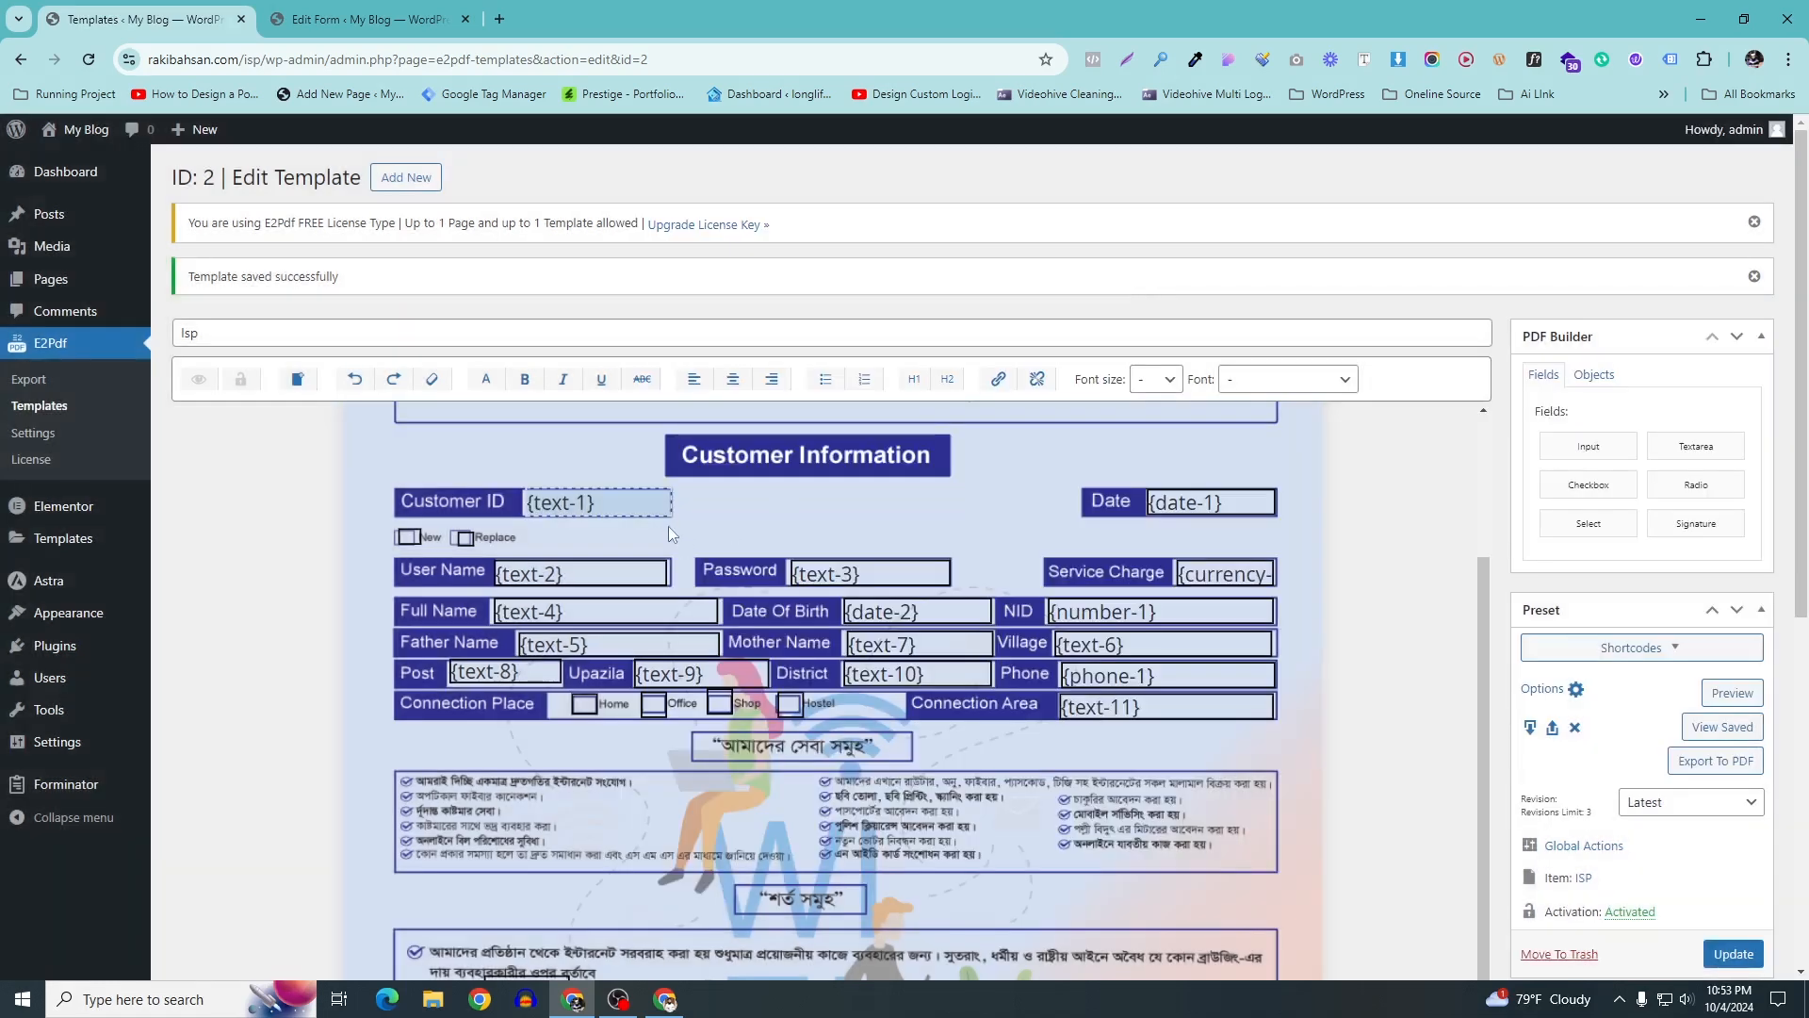
scroll(669, 535, up, 1)
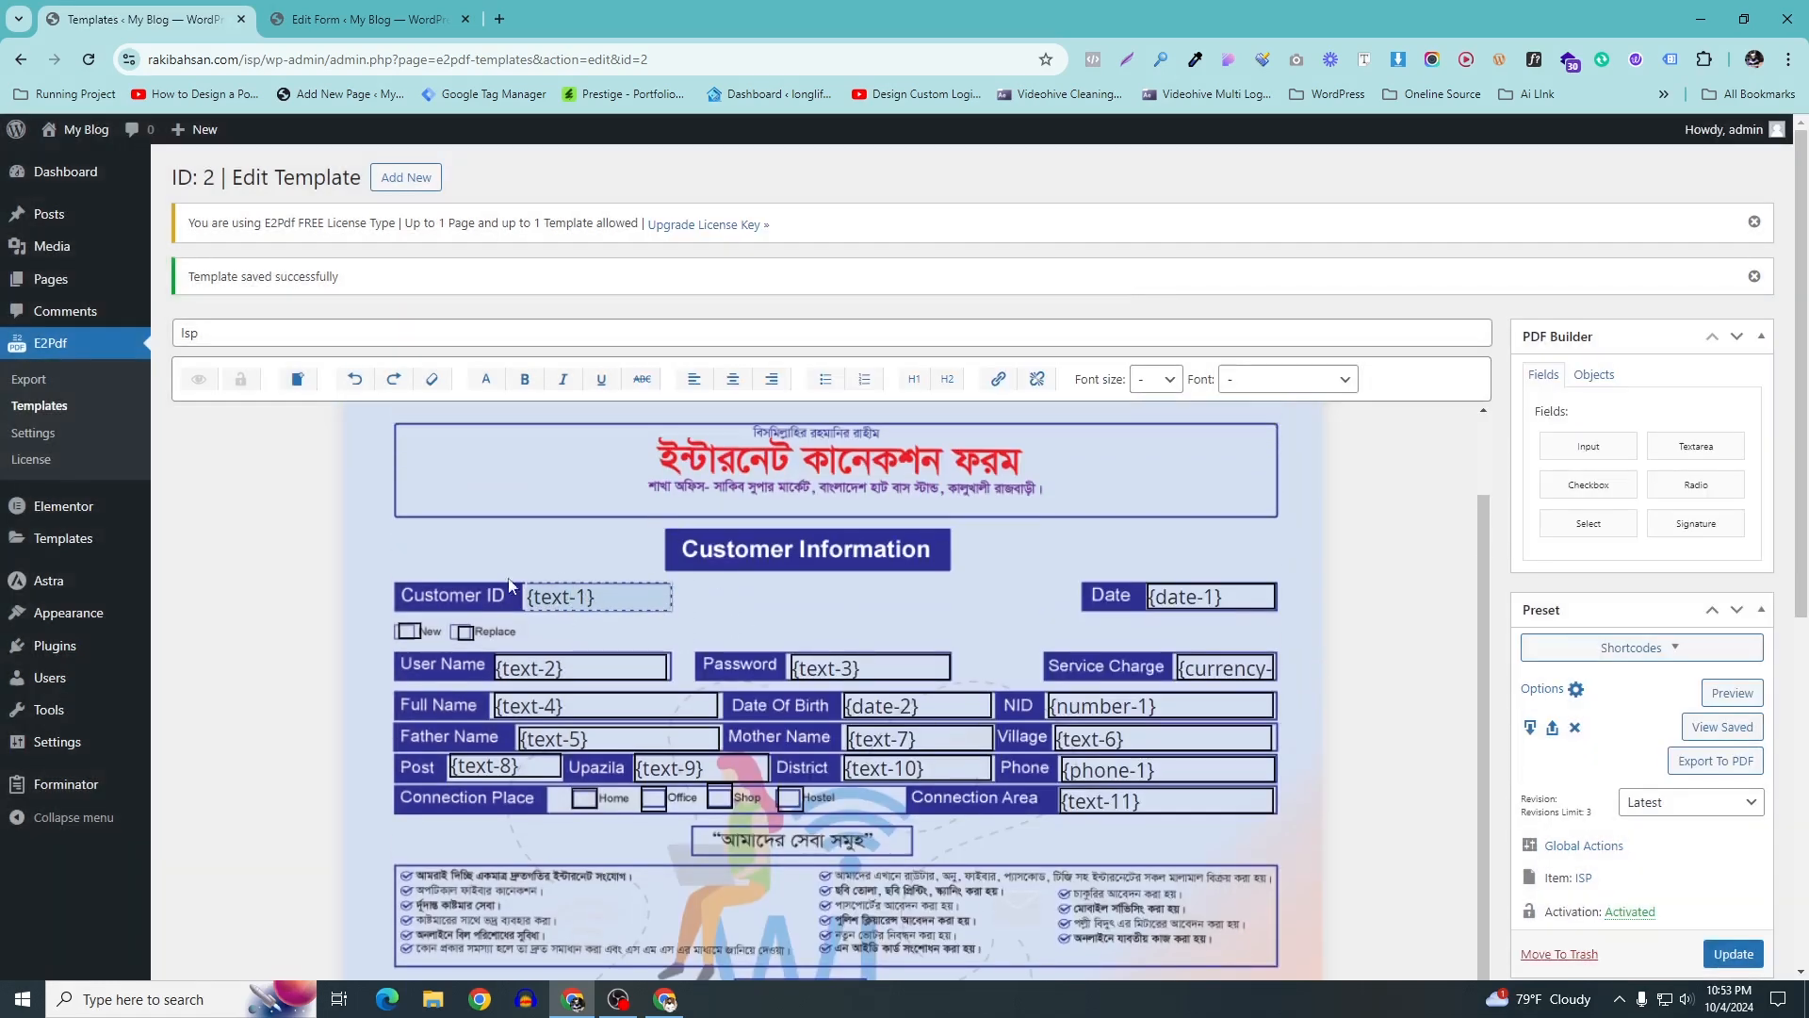
click(1162, 603)
right_click(1162, 603)
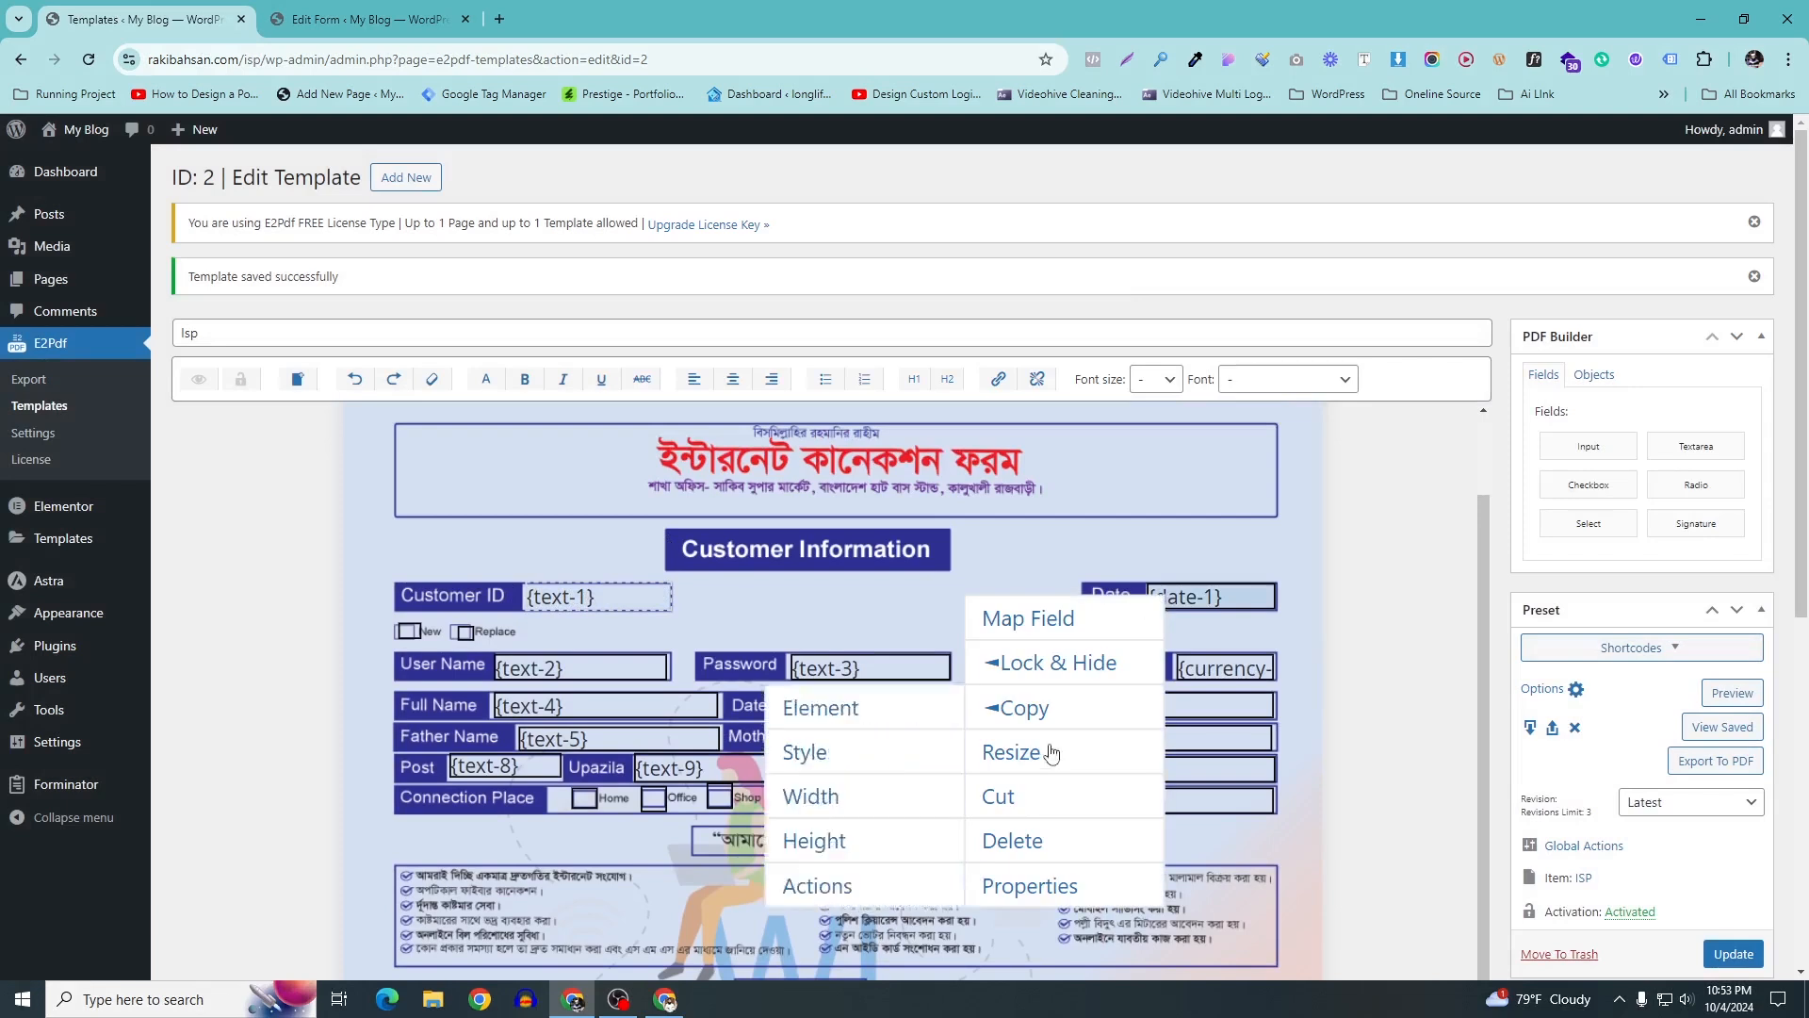
click(1062, 894)
double_click(1116, 626)
click(1143, 287)
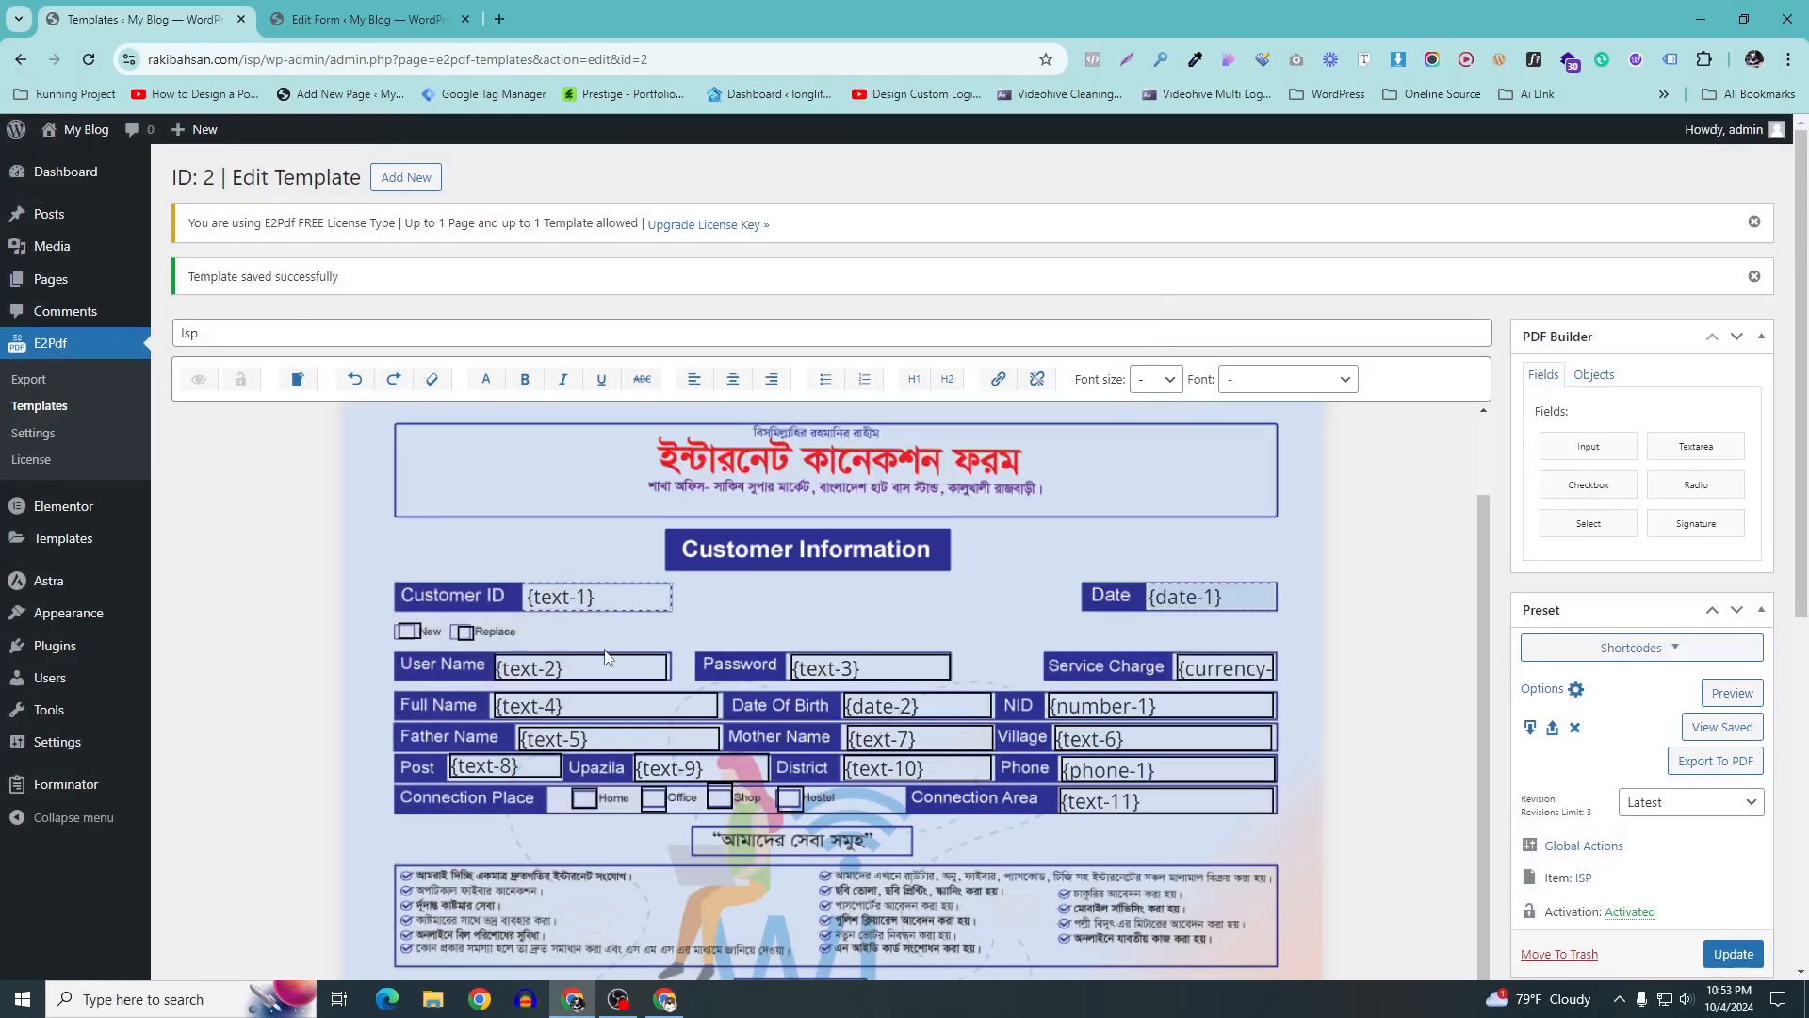
Remove the borders from the {text-2} field and the New checkbox
click(600, 668)
right_click(600, 668)
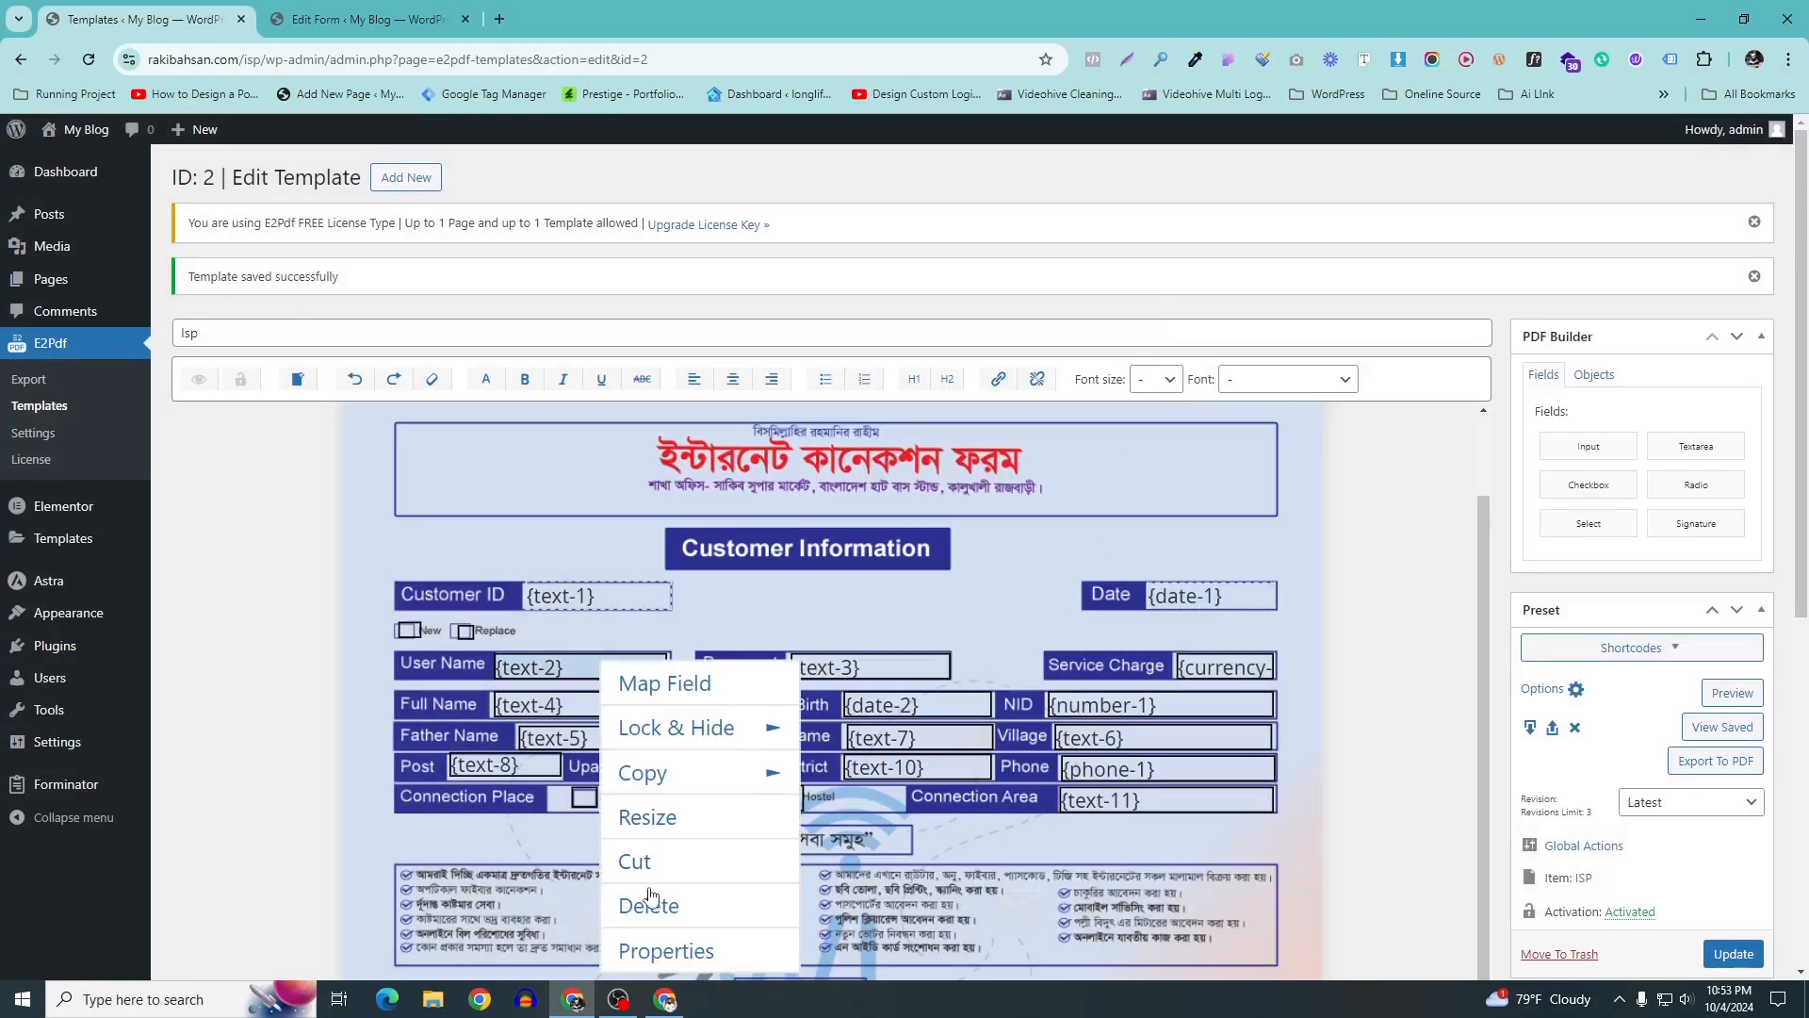
scroll(650, 895, down, 1)
click(662, 859)
double_click(1122, 628)
click(1095, 293)
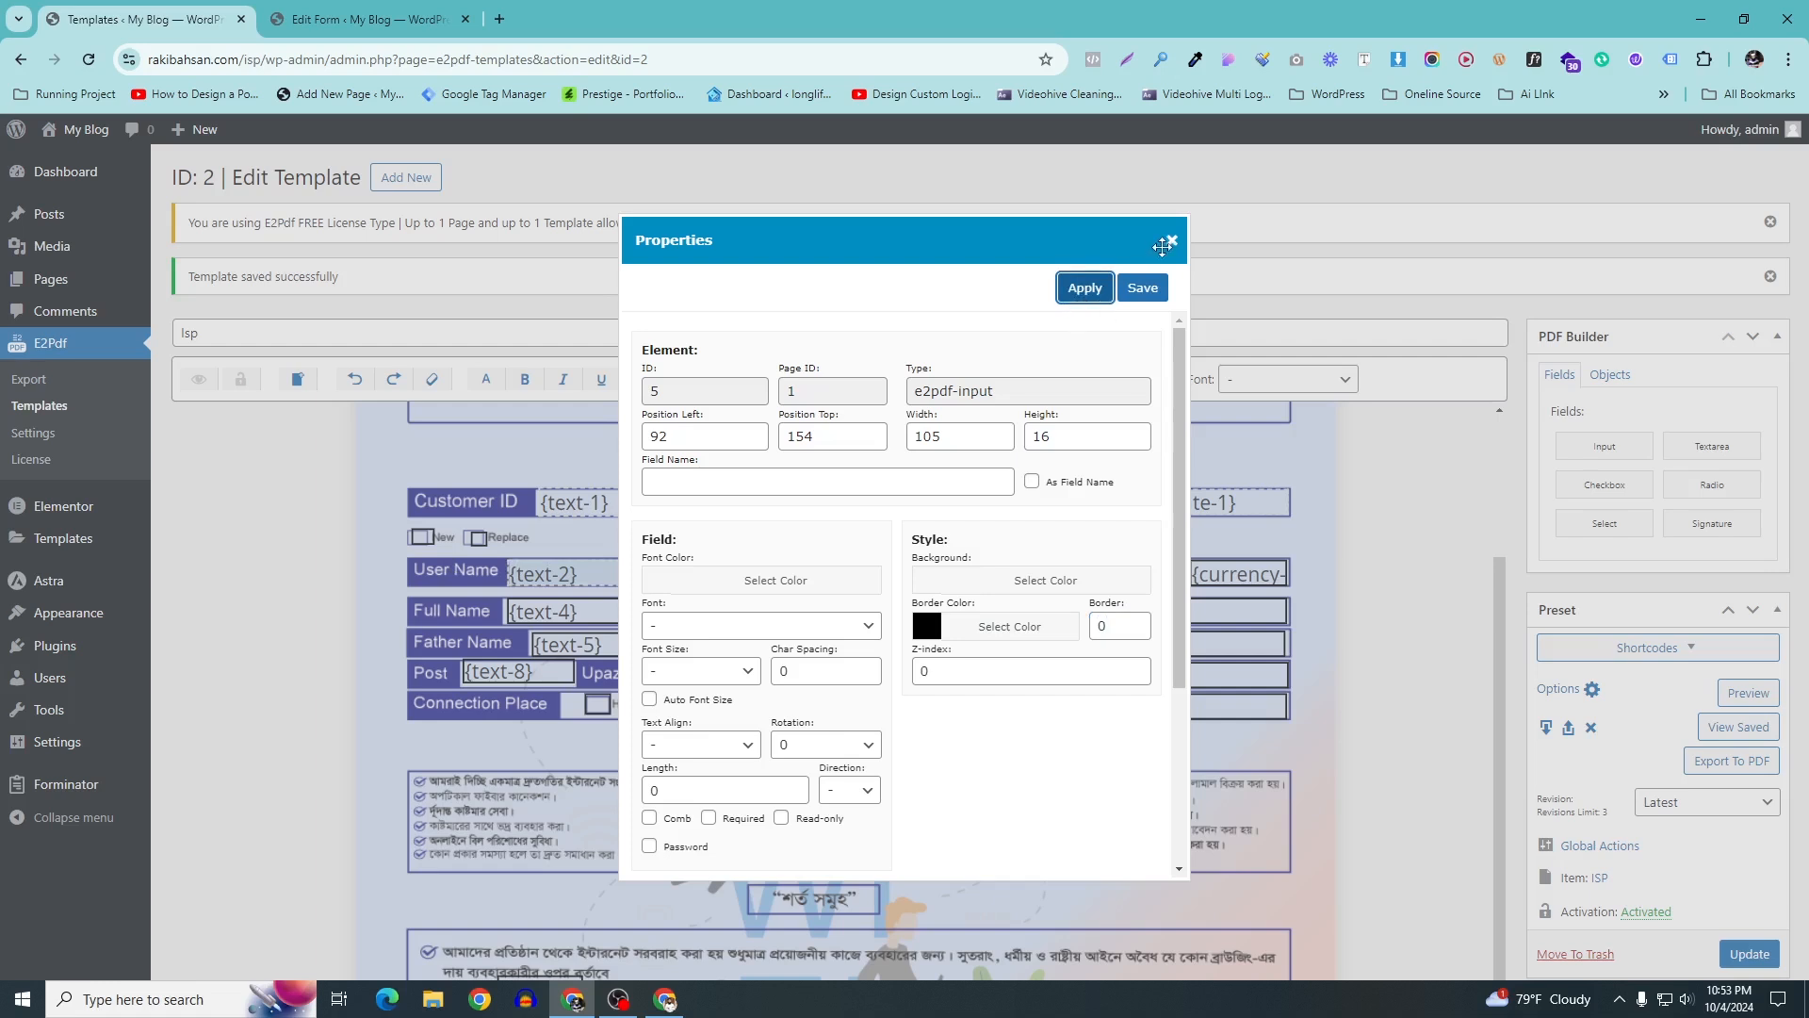
click(1141, 292)
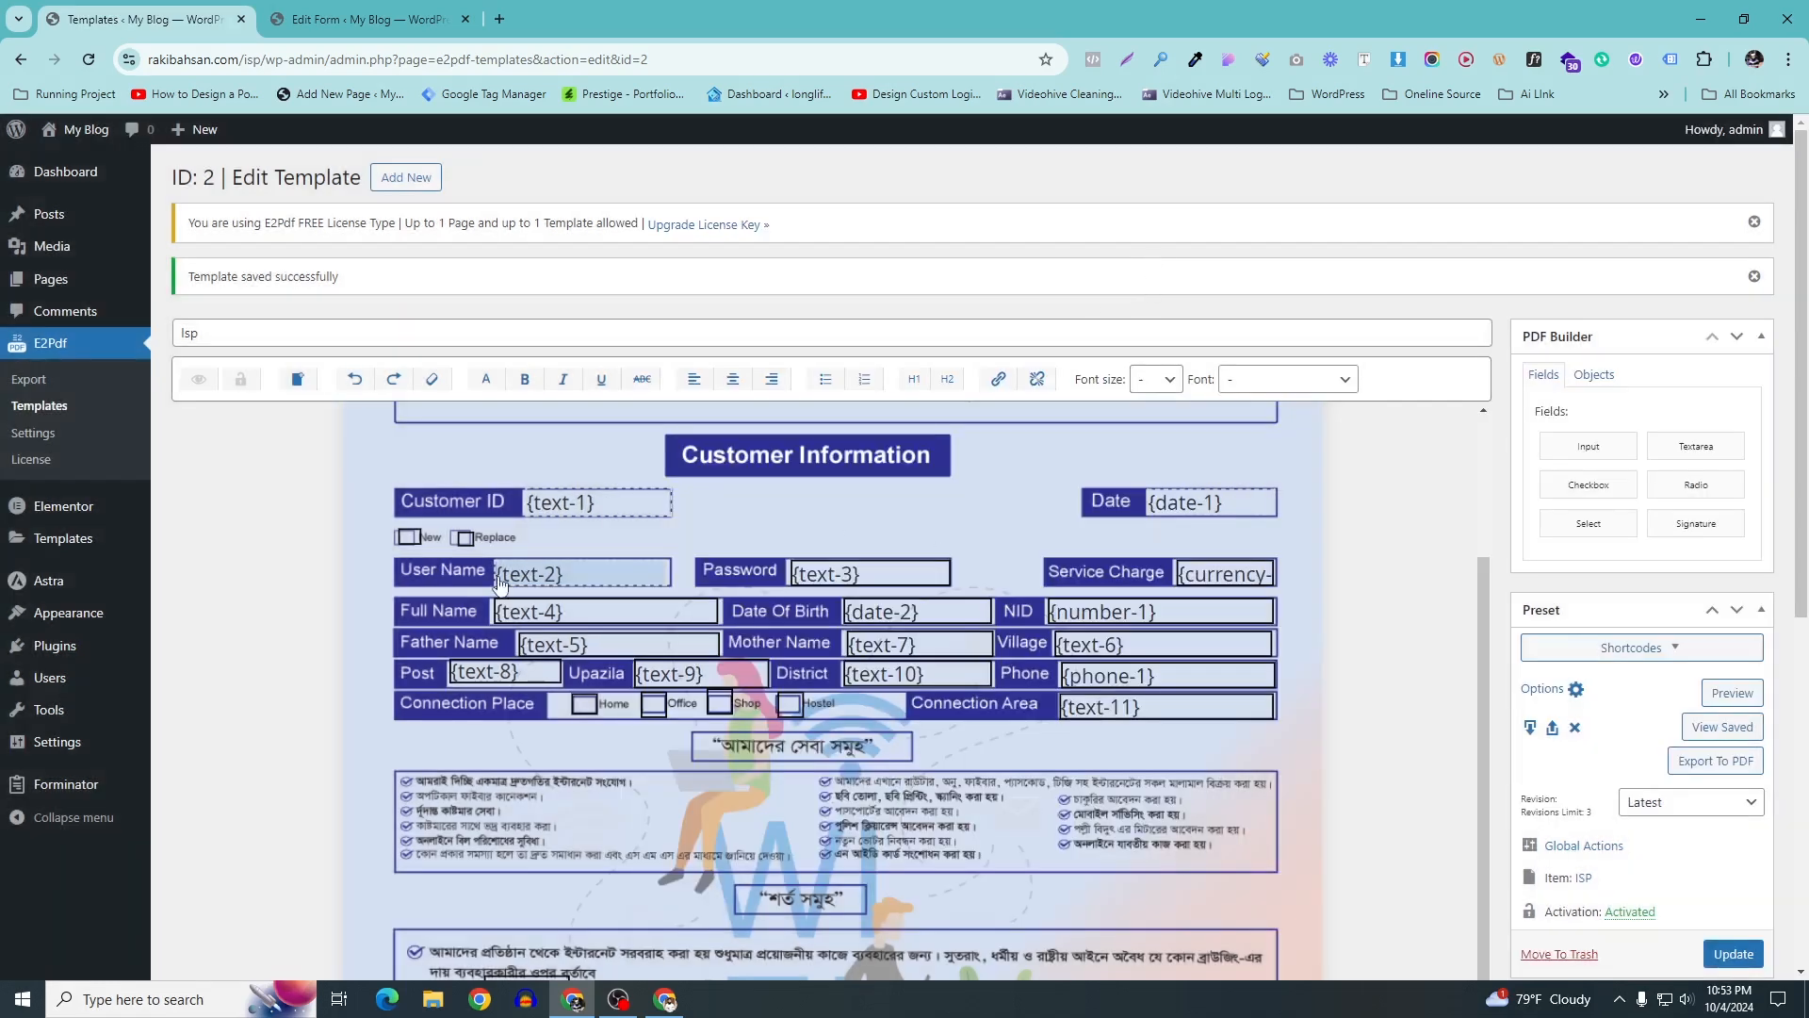
right_click(410, 545)
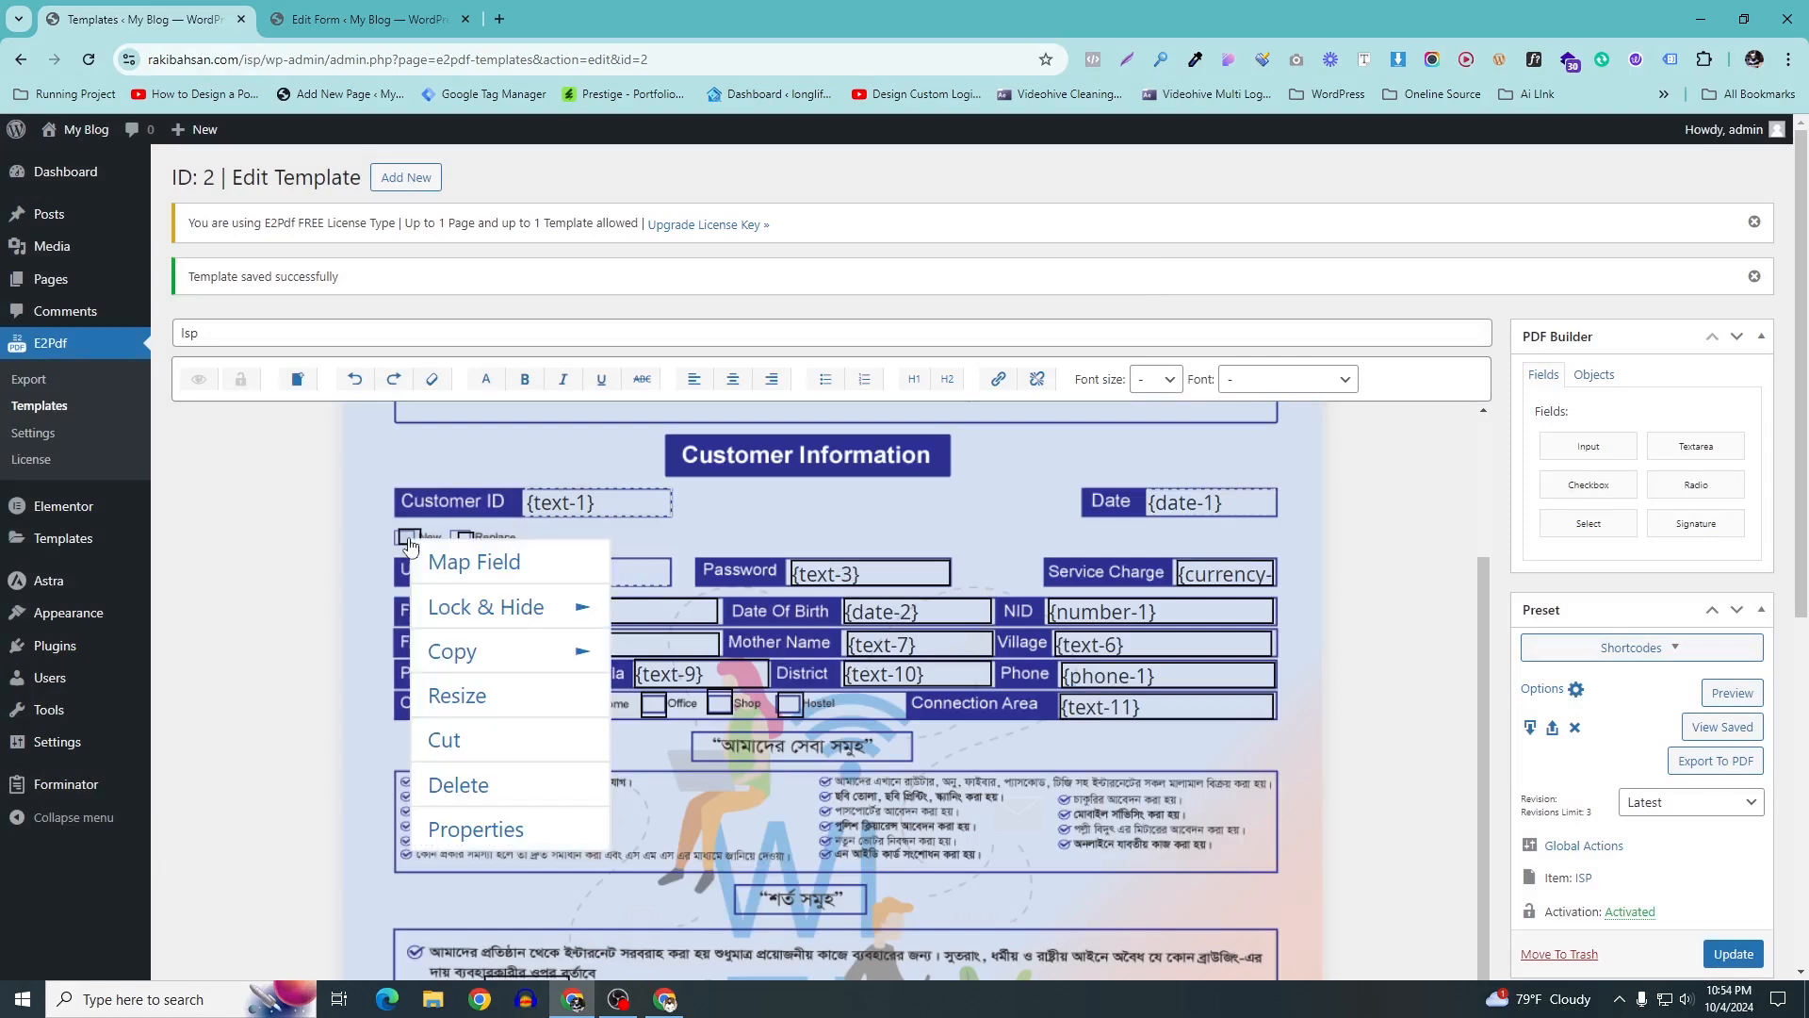
click(476, 828)
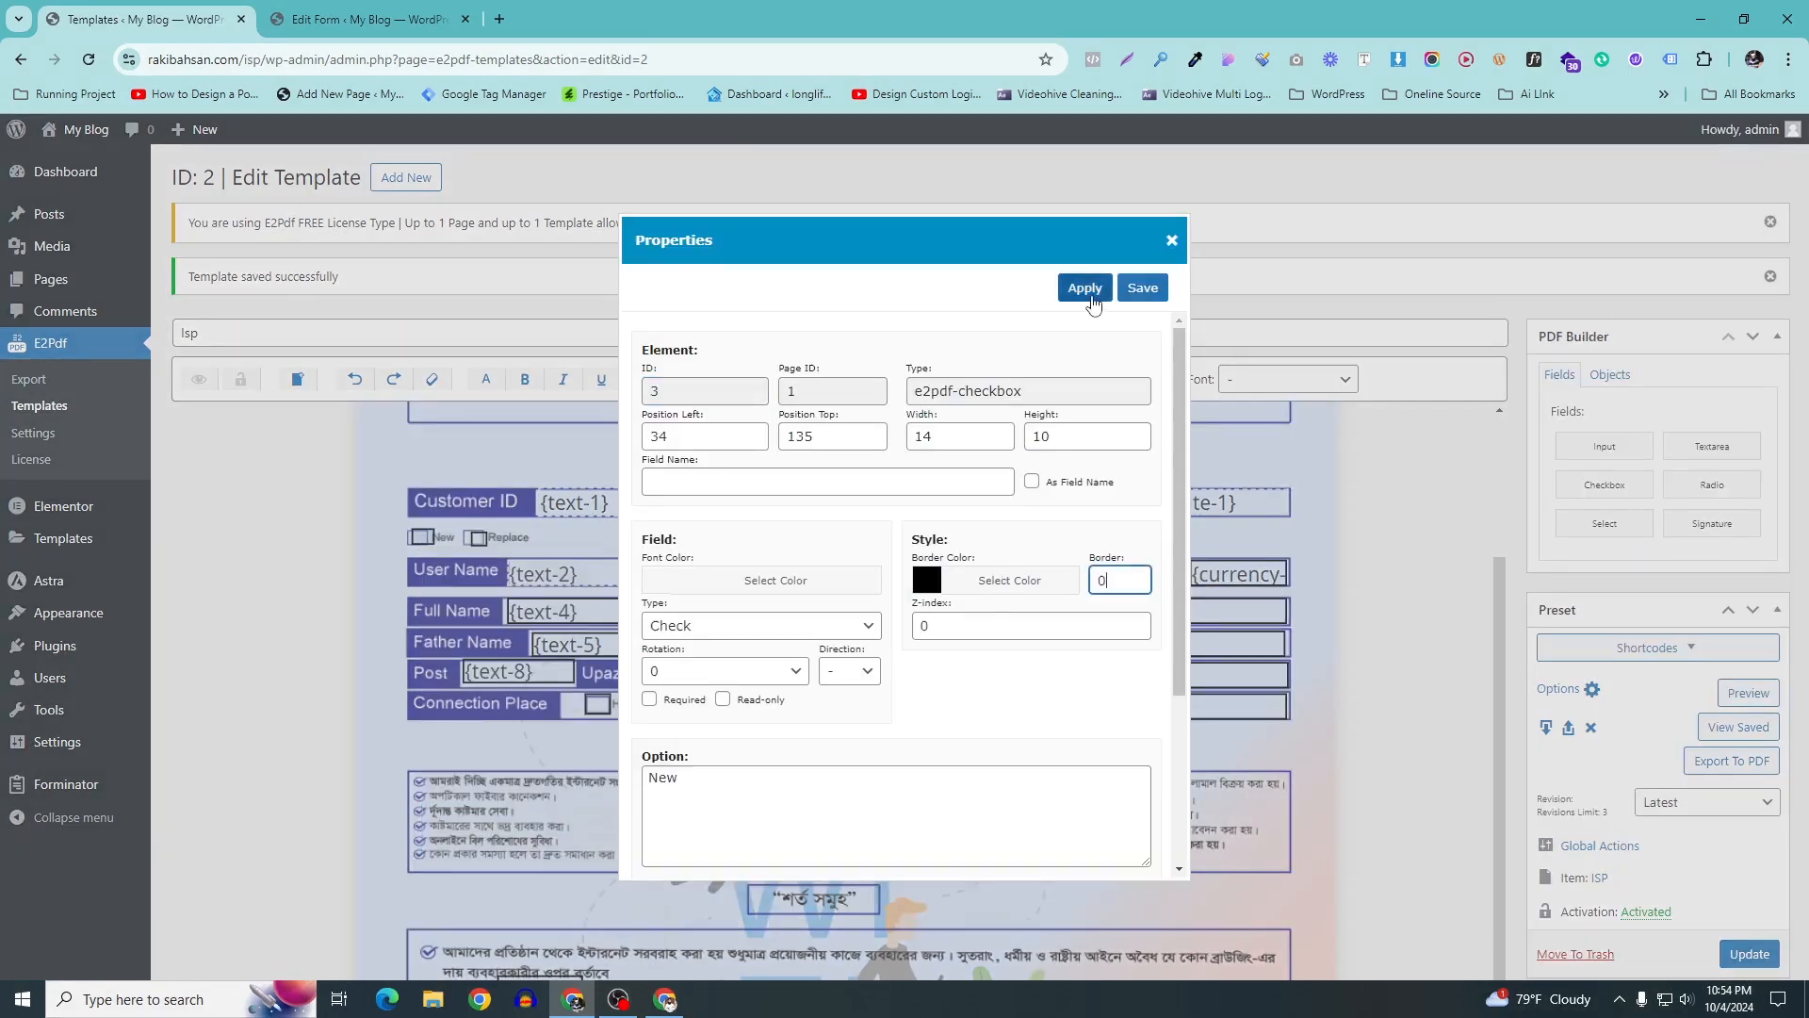
click(1084, 287)
Set border width 0 on the Replace checkbox and the {text-3} field
right_click(467, 541)
click(508, 826)
drag(1121, 579, 1004, 586)
text(0)
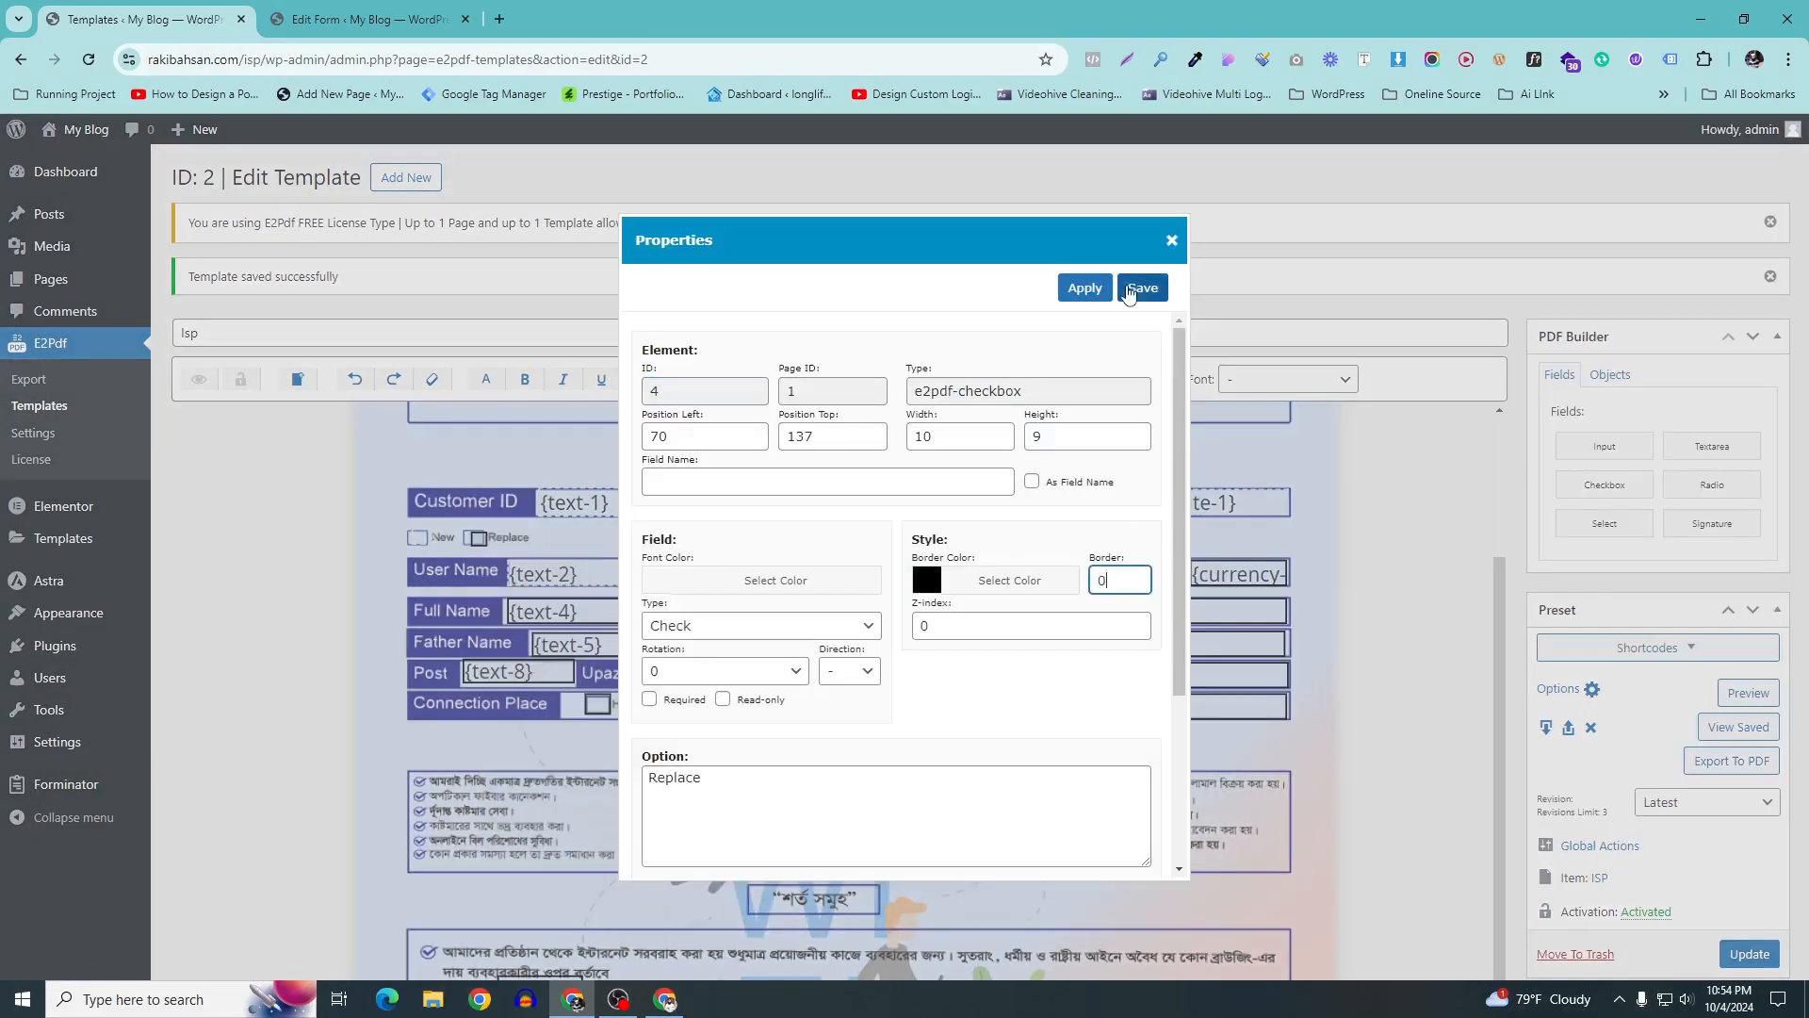
click(1141, 288)
right_click(837, 576)
click(896, 867)
drag(1121, 621, 1098, 626)
text(0)
click(1084, 287)
Set border width 0 on the service charge, {date-1} and {text-4} fields
right_click(1156, 575)
click(1083, 860)
text(0)
click(1143, 288)
right_click(1181, 515)
click(1049, 801)
click(1084, 287)
scroll(540, 527, down, 1)
right_click(541, 520)
click(599, 811)
drag(1121, 625, 923, 635)
text(0)
click(1088, 288)
Set border width 0 on the {date-2}, {number-1} and {text-5} fields
right_click(929, 517)
click(981, 807)
text(0)
click(1136, 290)
right_click(1110, 516)
click(1034, 803)
drag(1121, 625, 1027, 629)
text(0)
click(1139, 288)
right_click(569, 545)
click(606, 832)
text(0)
click(1138, 288)
Remove the borders from {text-7}, {text-10} and the field below it
right_click(870, 556)
click(935, 843)
text(0)
click(1138, 288)
right_click(938, 583)
click(1058, 874)
text(0)
click(1137, 290)
right_click(1108, 611)
click(1017, 899)
text(0)
click(1138, 288)
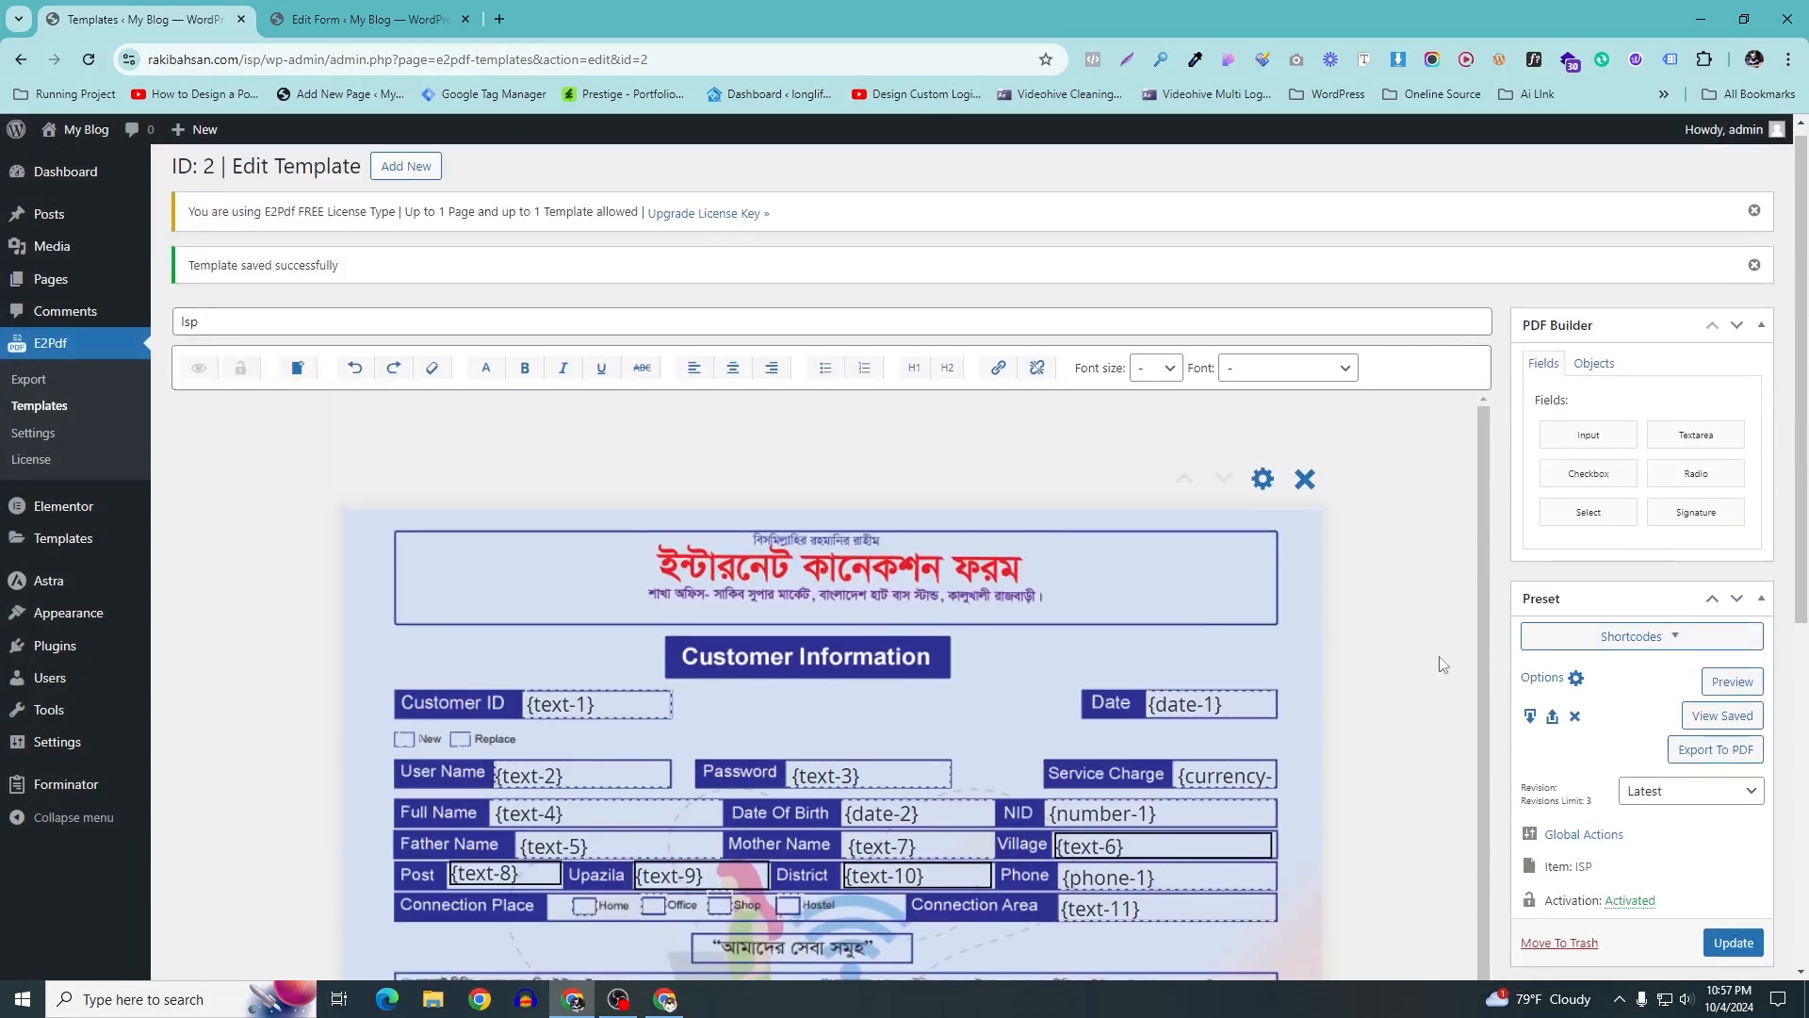
Update the ISP template and copy its [e2pdf-download id="2"] shortcode
click(1734, 954)
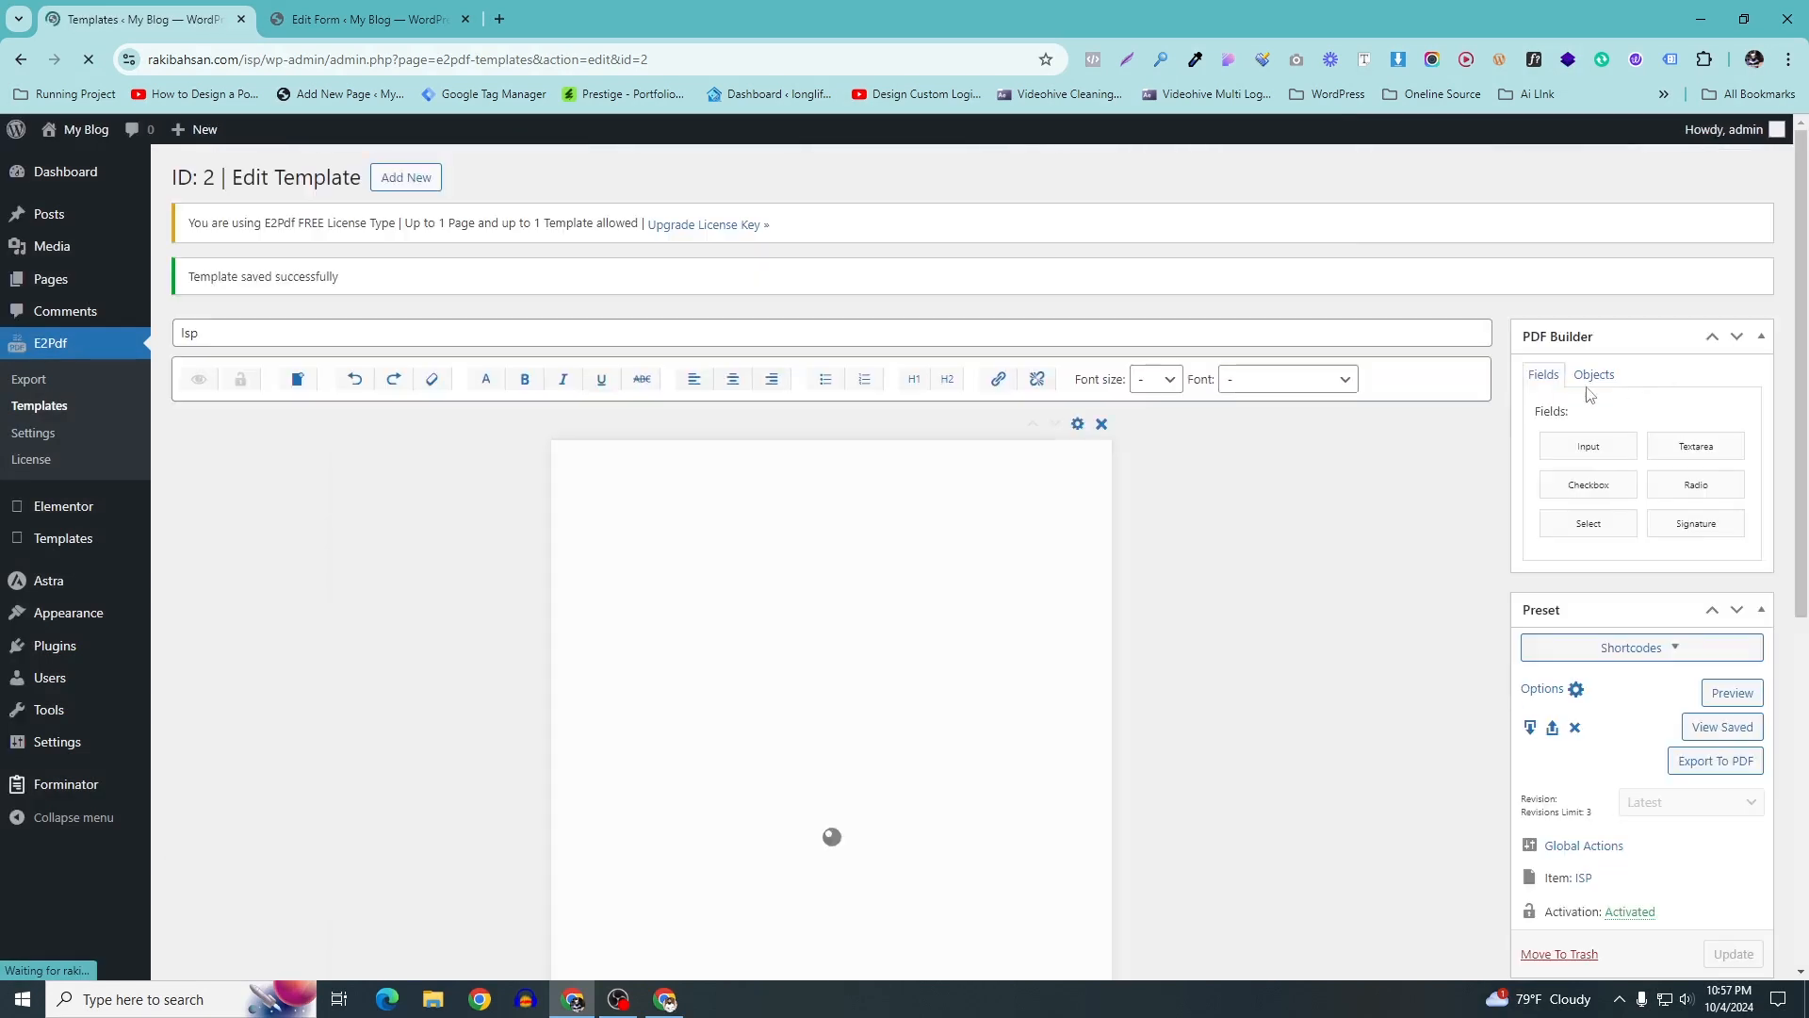
click(1675, 650)
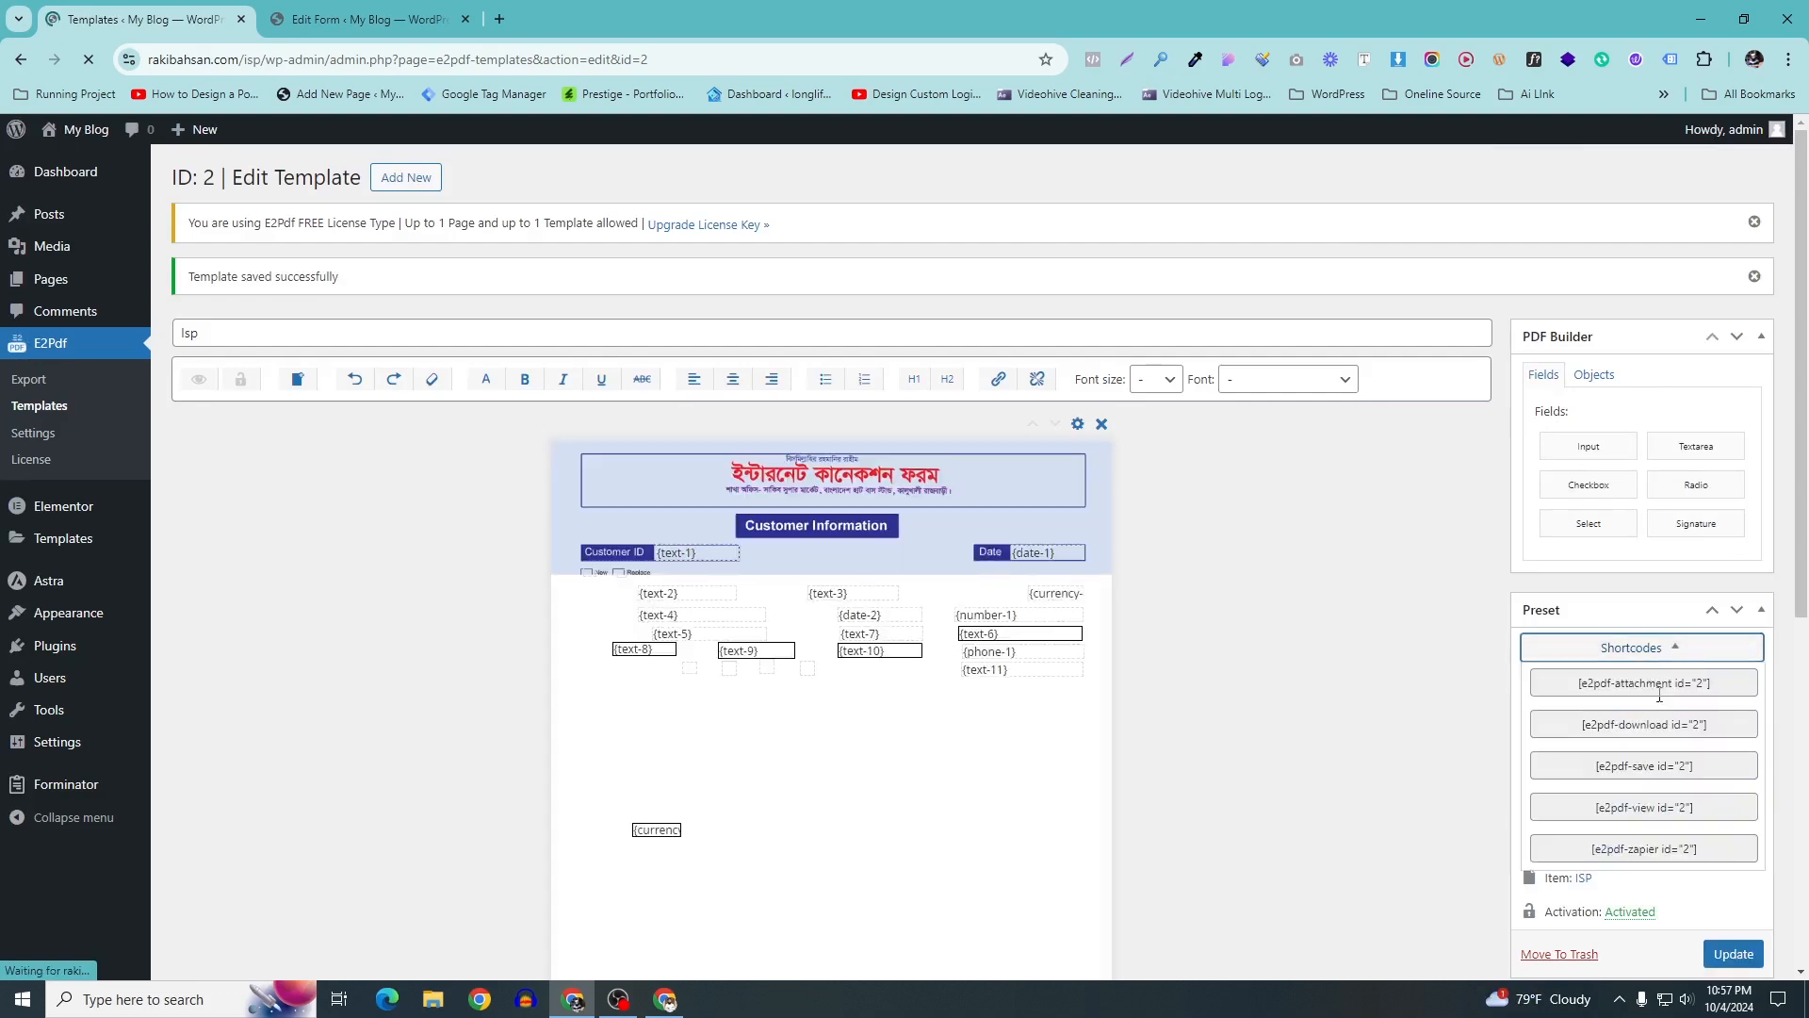
click(1573, 733)
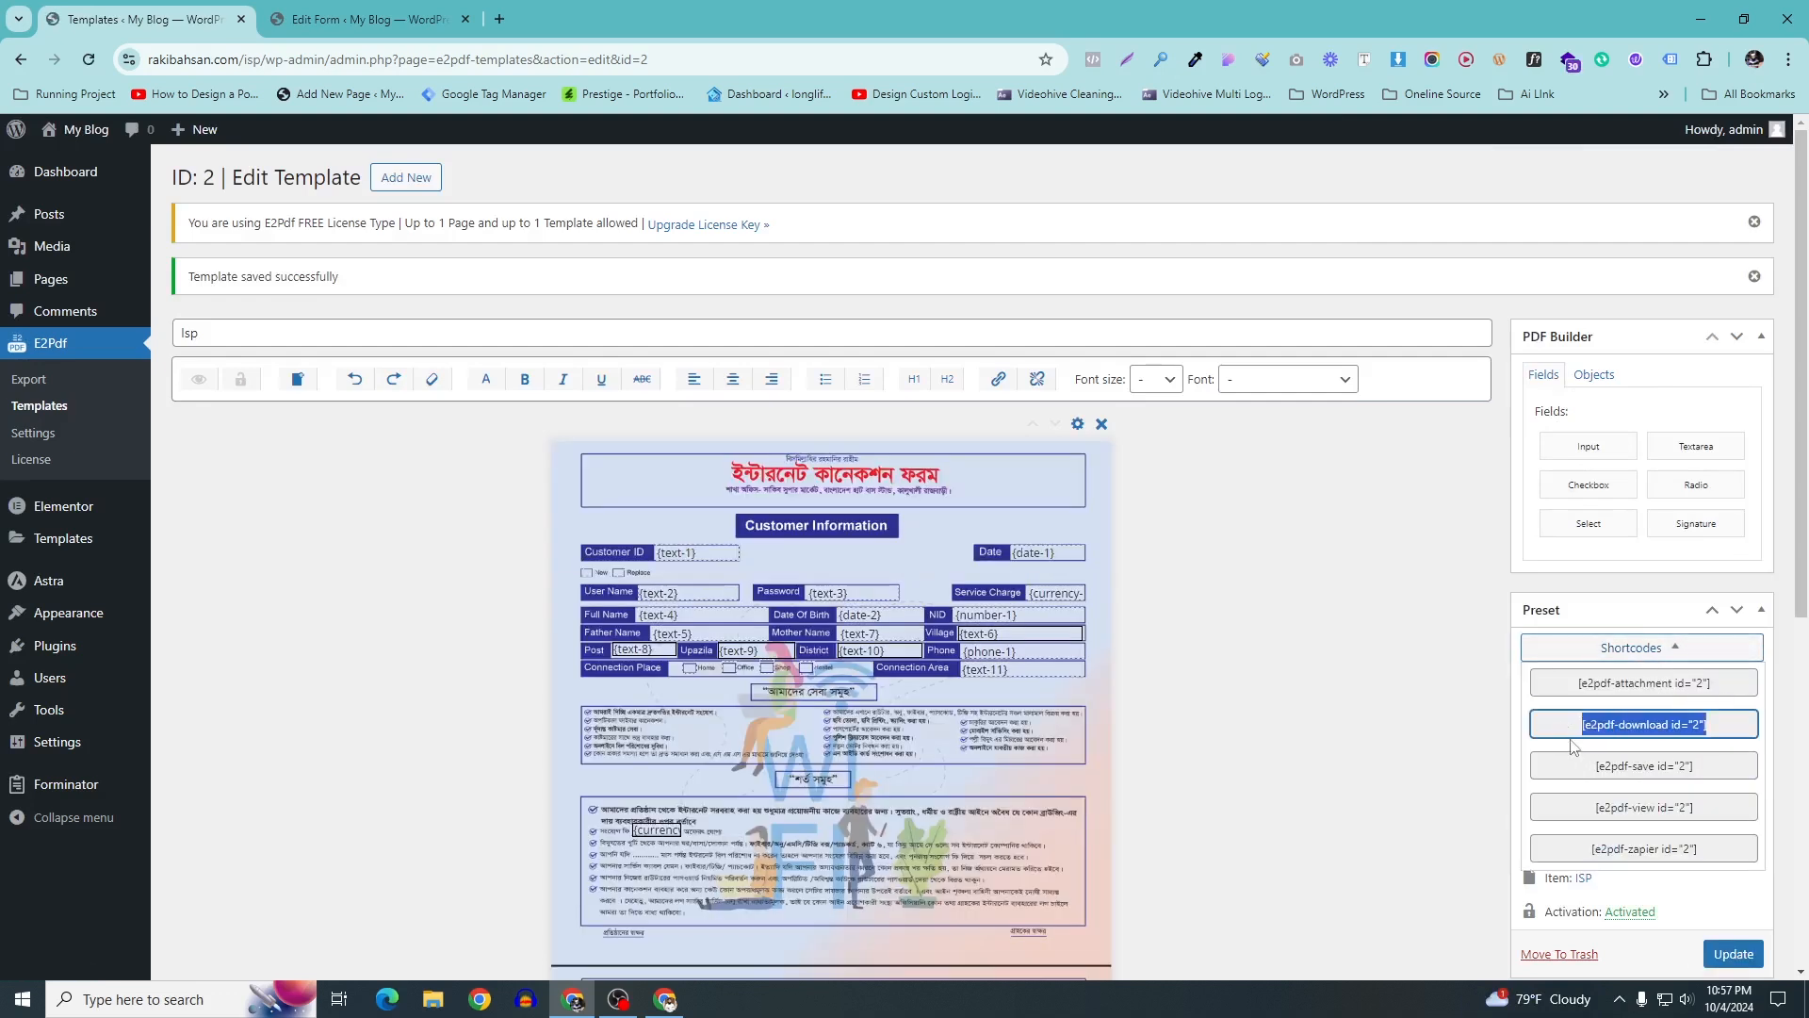
right_click(1581, 727)
click(1577, 726)
key(ctrl+c)
right_click(1592, 727)
click(1584, 726)
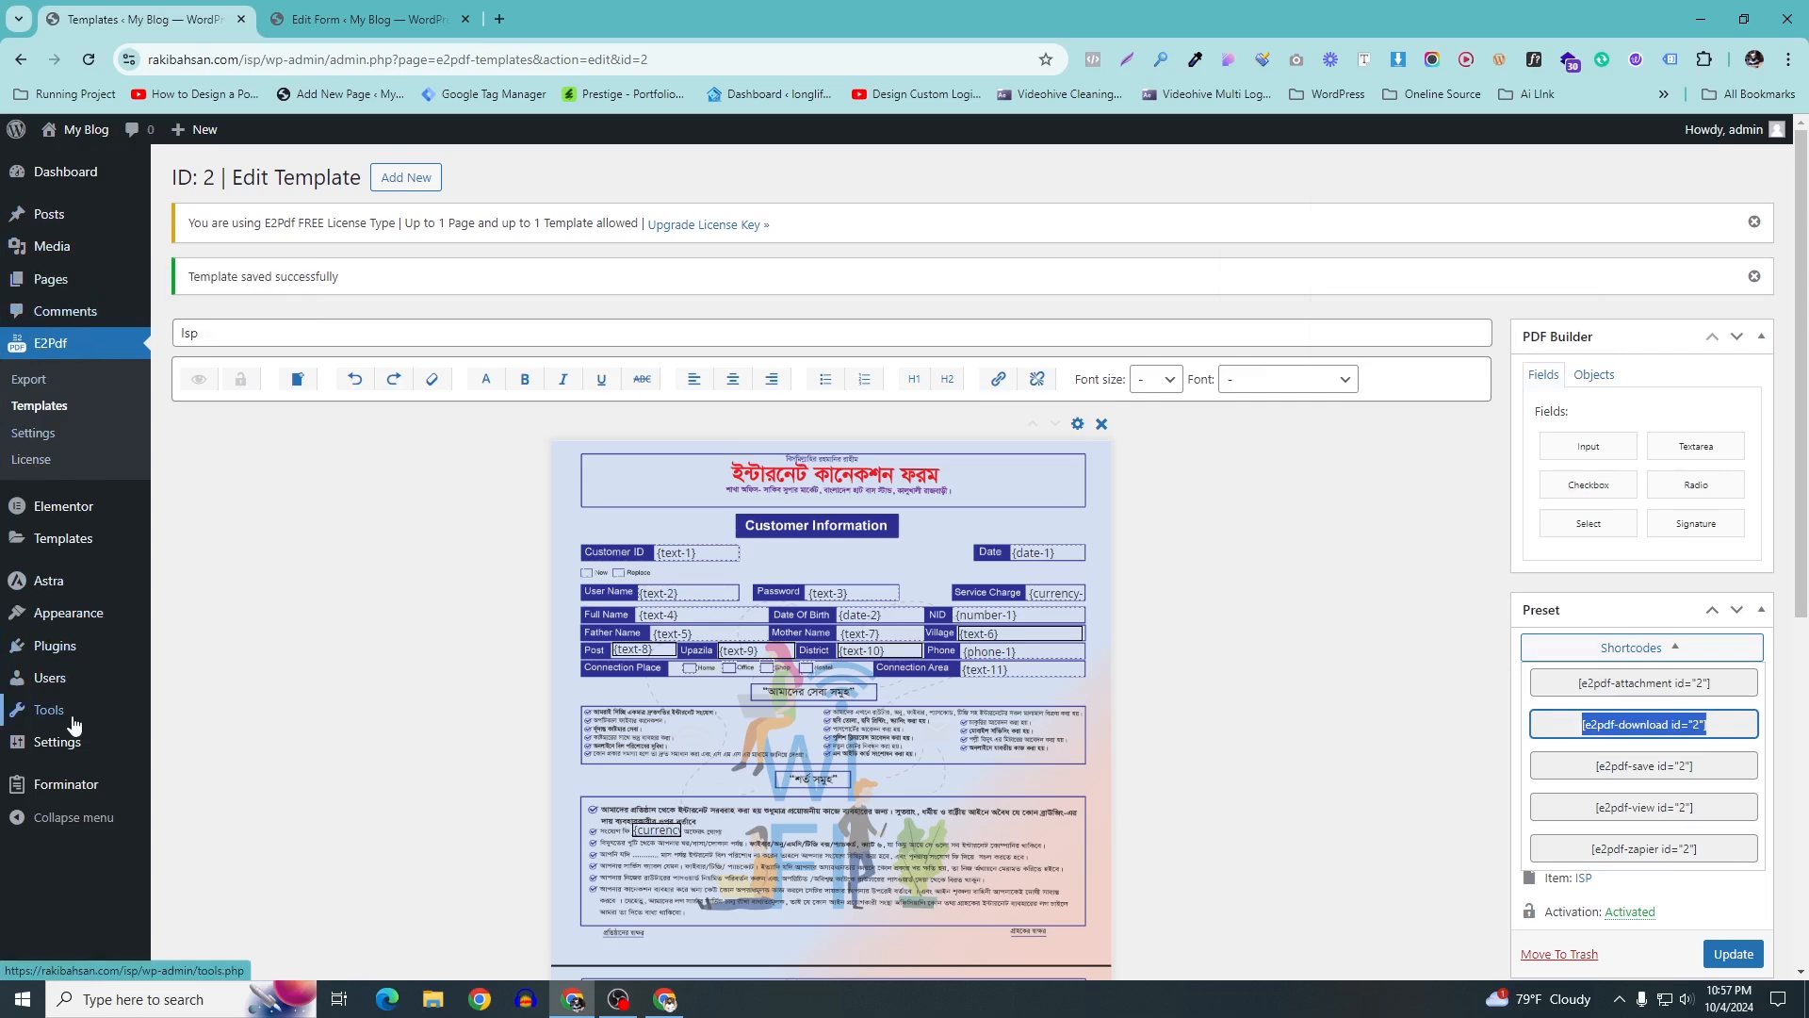
Open the ISP form in Forminator's editor and close the duplicate Edit Form tab
mouse_move(66, 787)
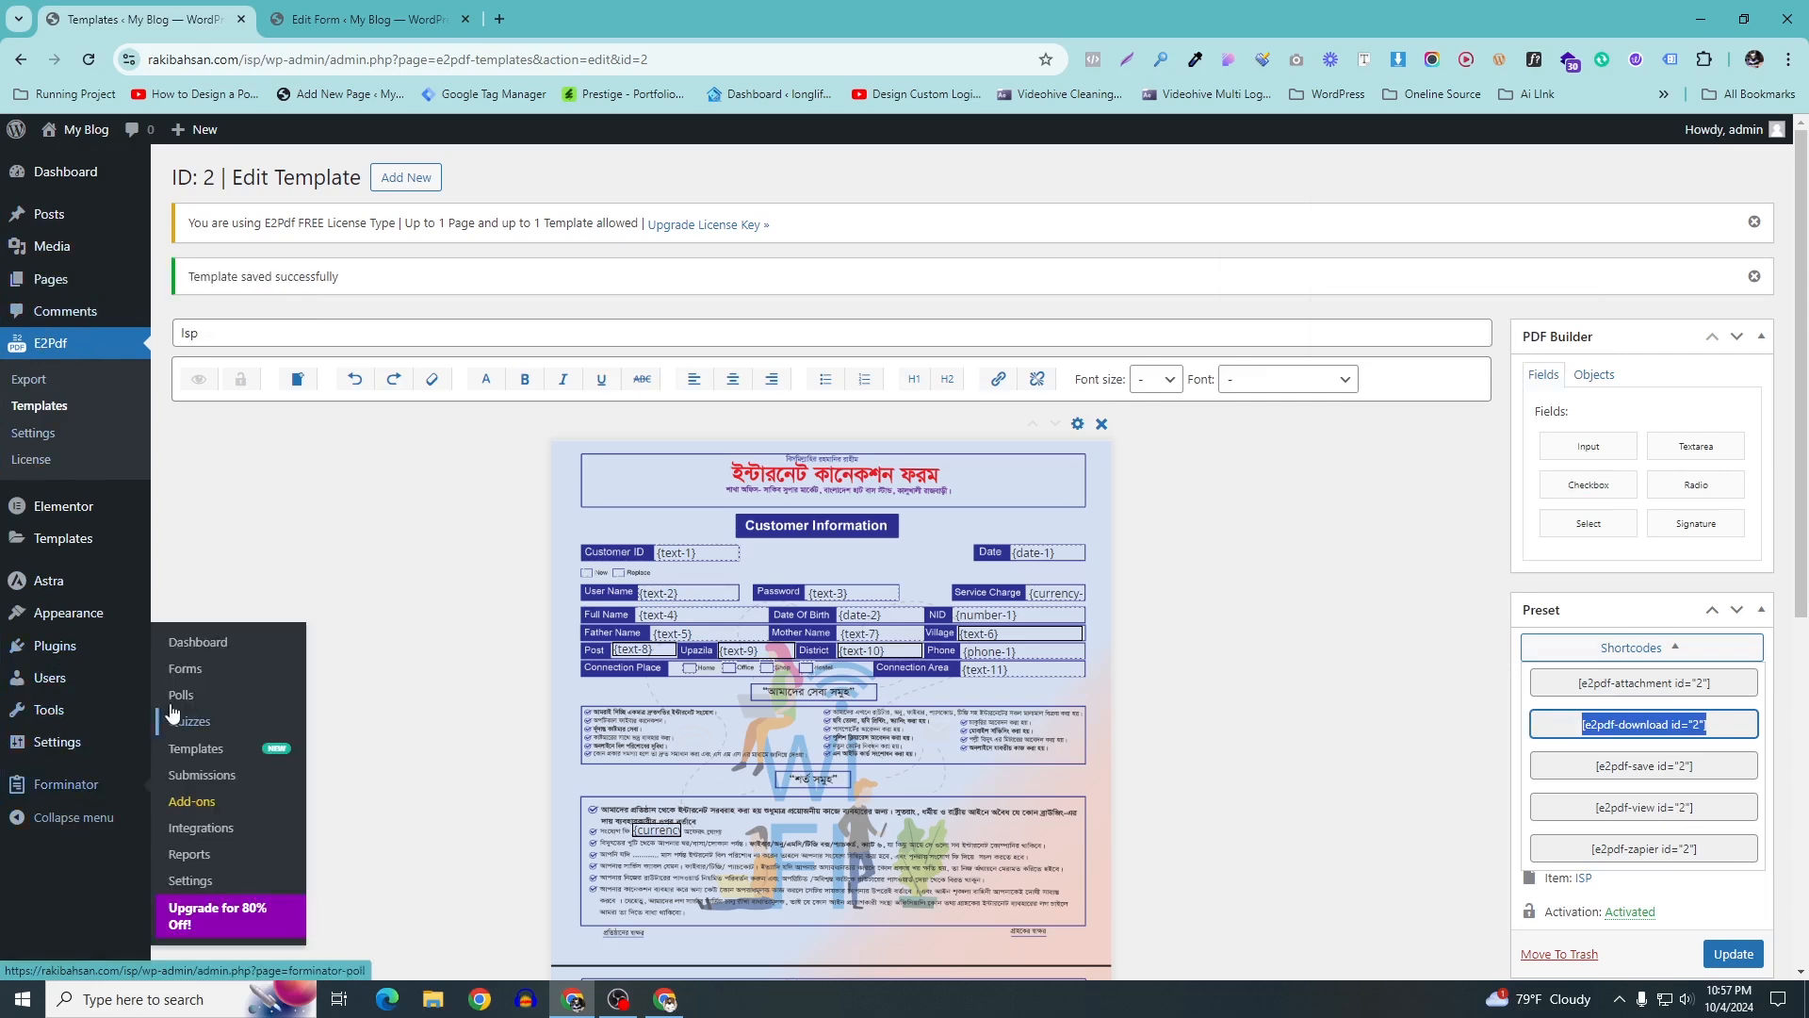
click(195, 672)
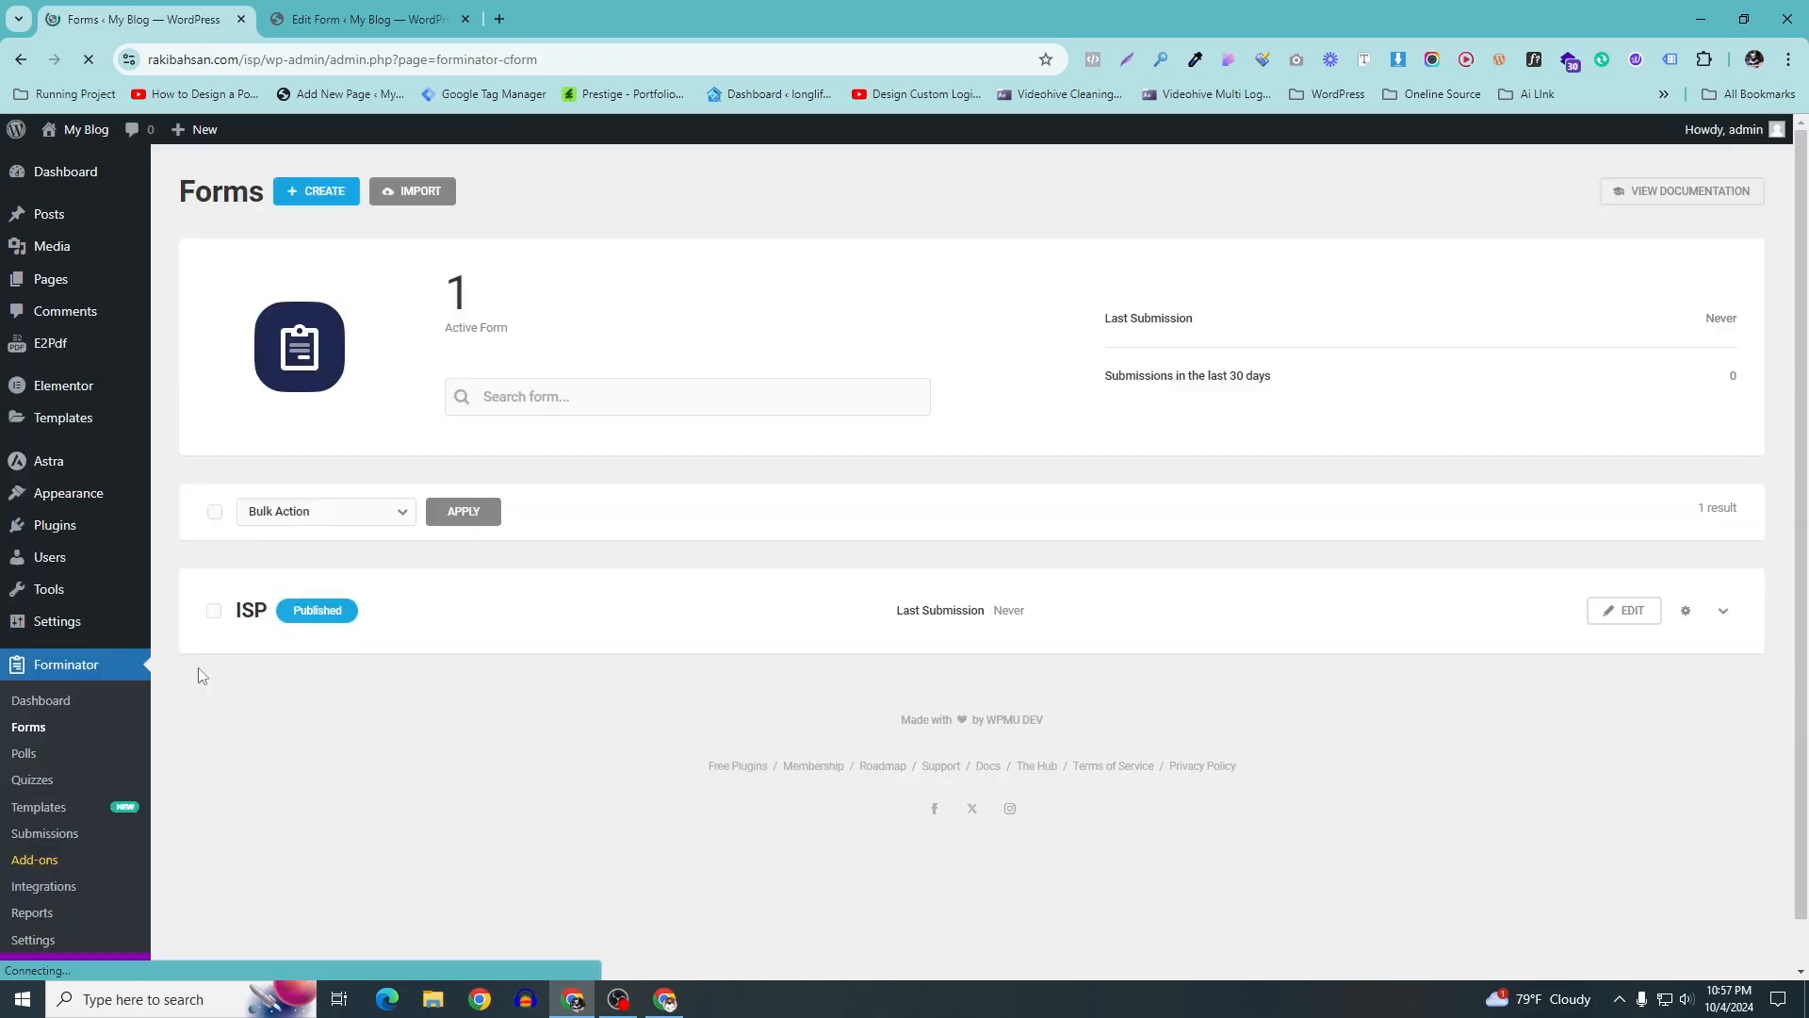
click(1646, 619)
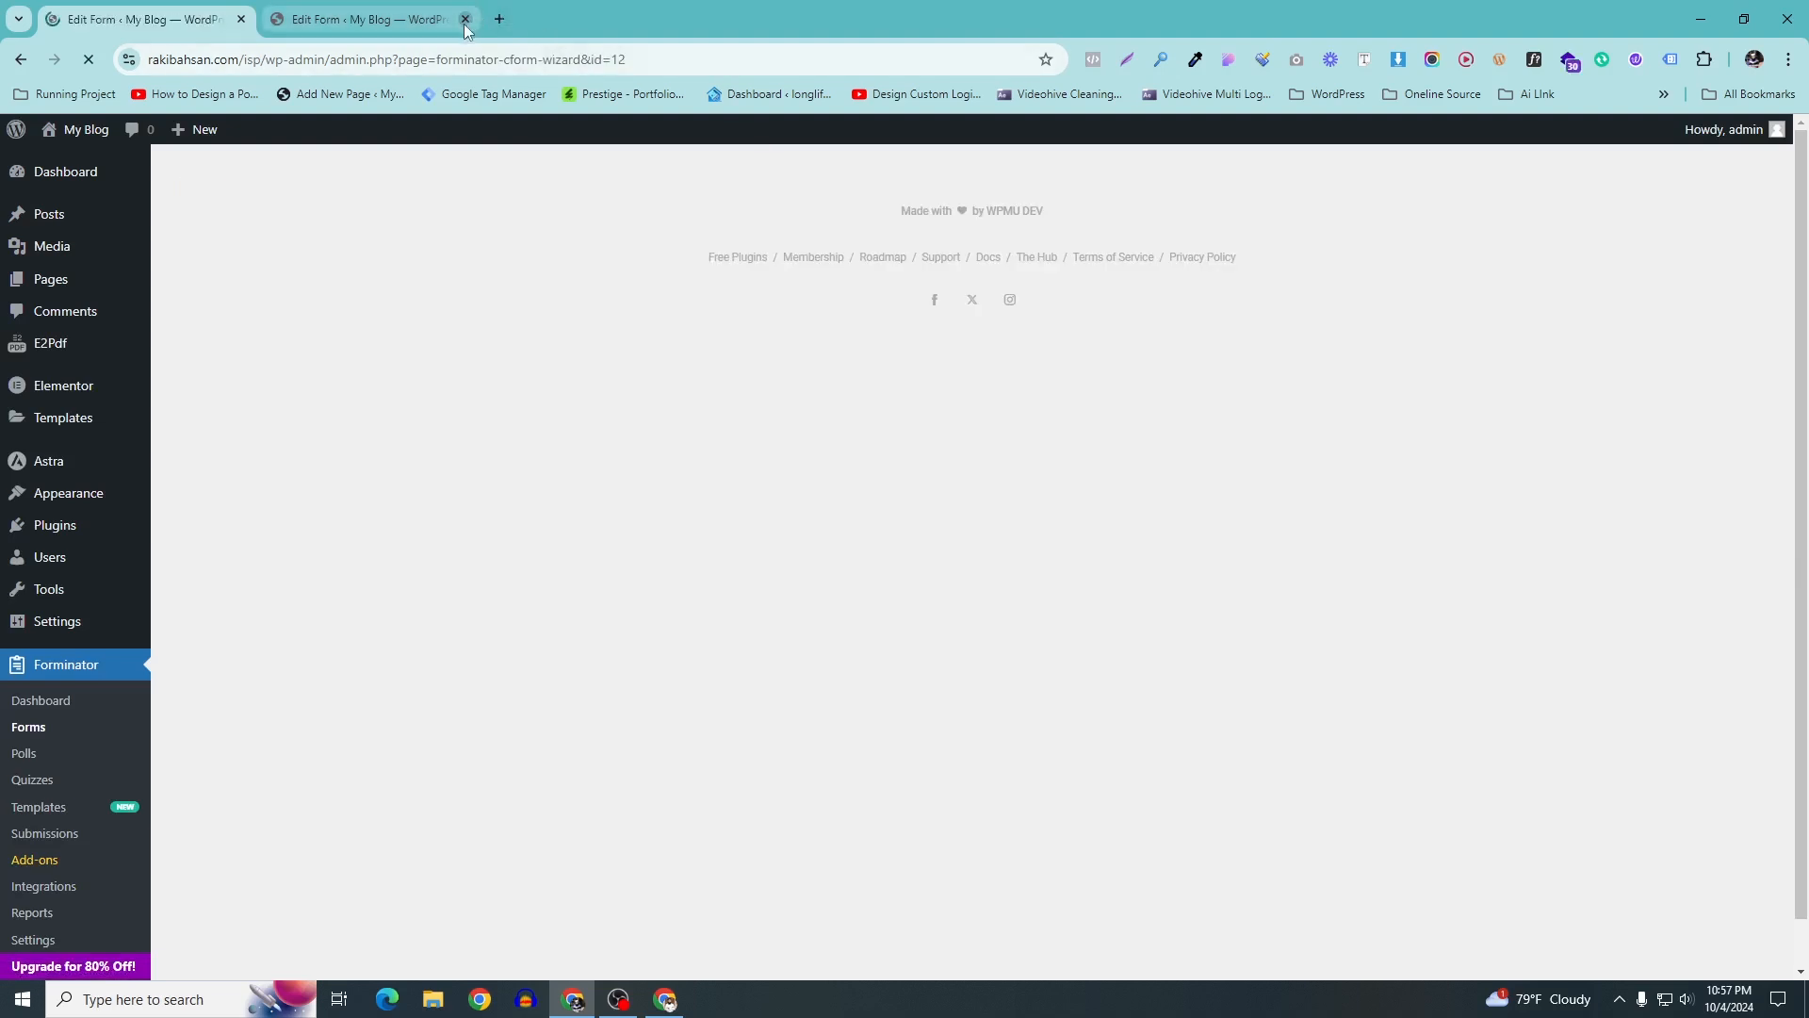
click(465, 19)
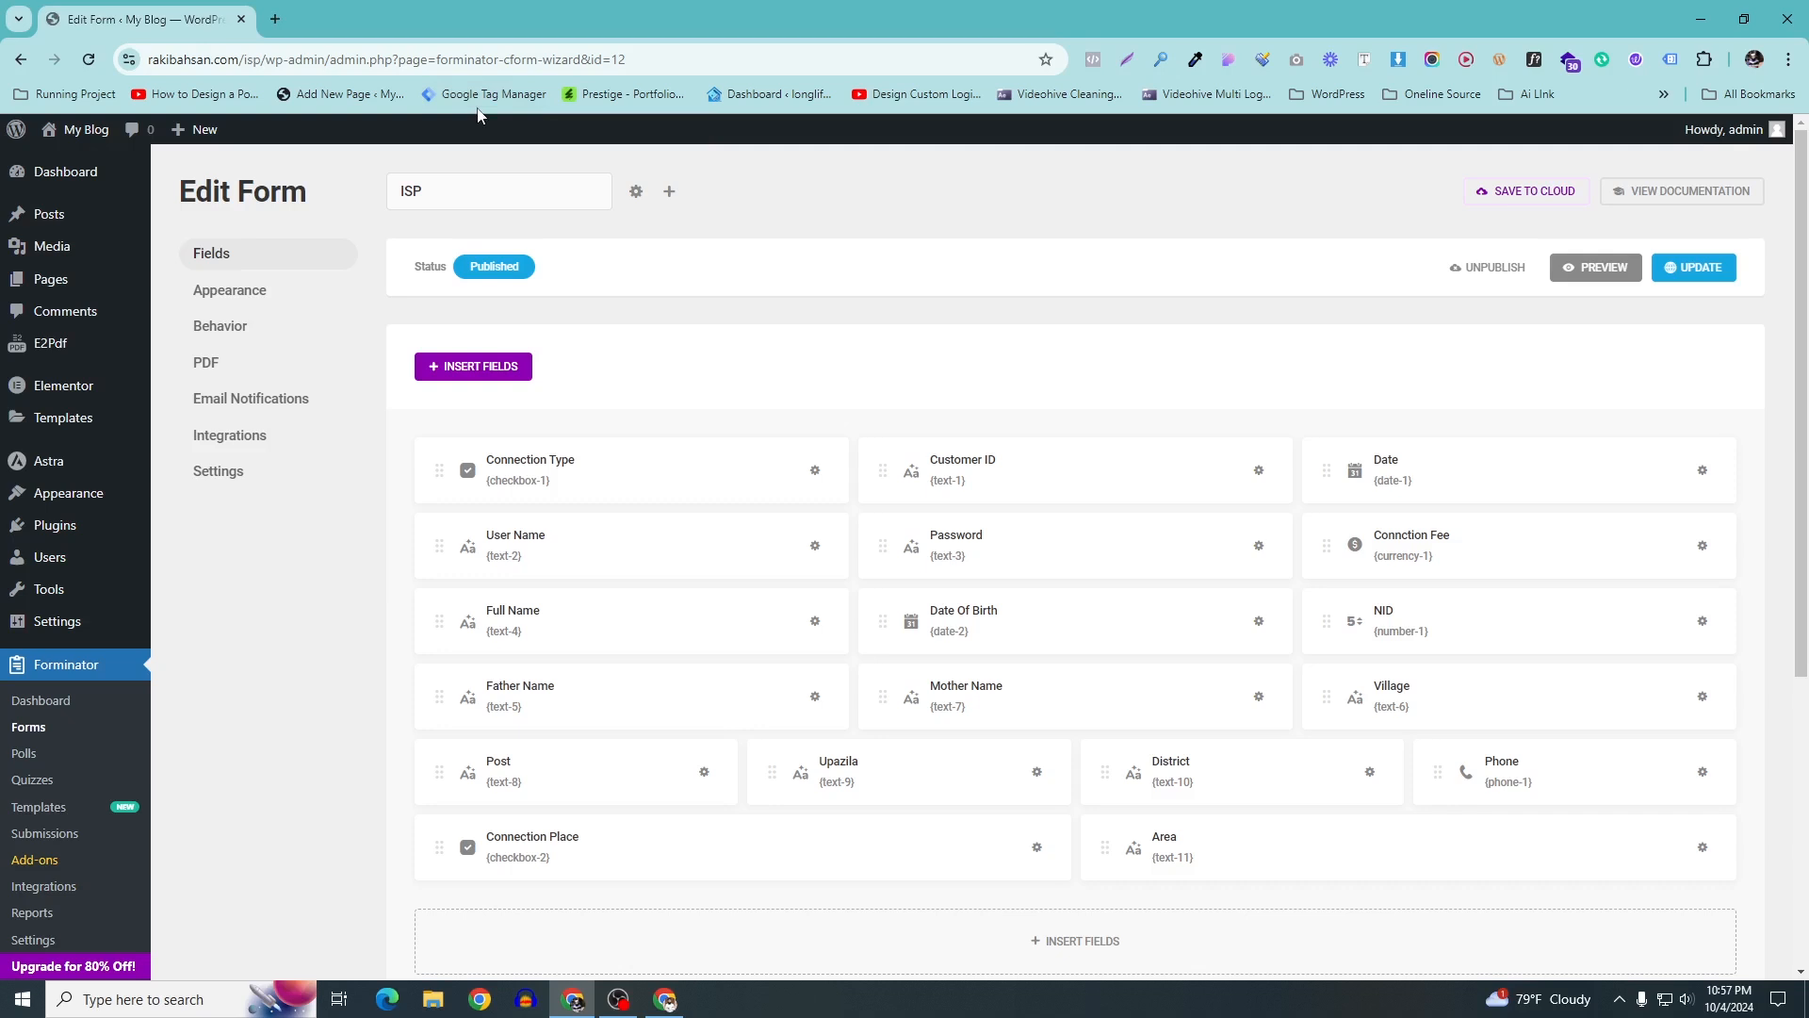
scroll(481, 182, down, 1)
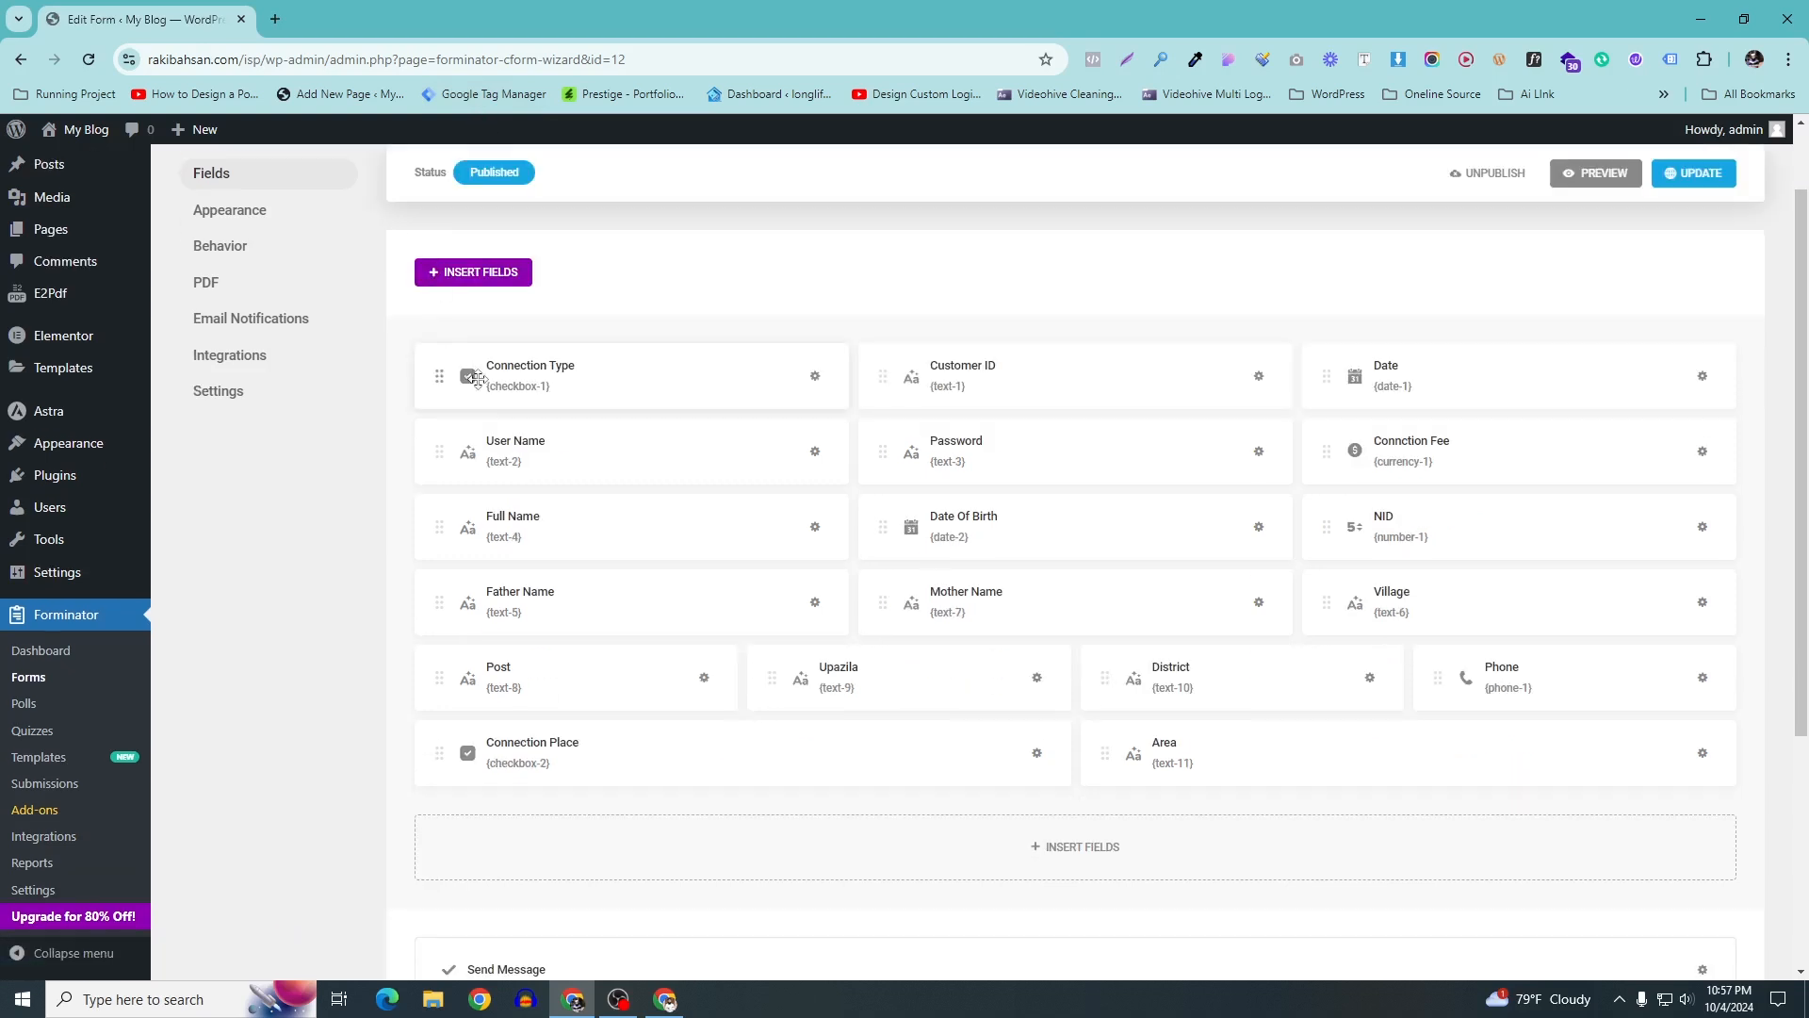
scroll(480, 382, up, 1)
scroll(481, 378, down, 3)
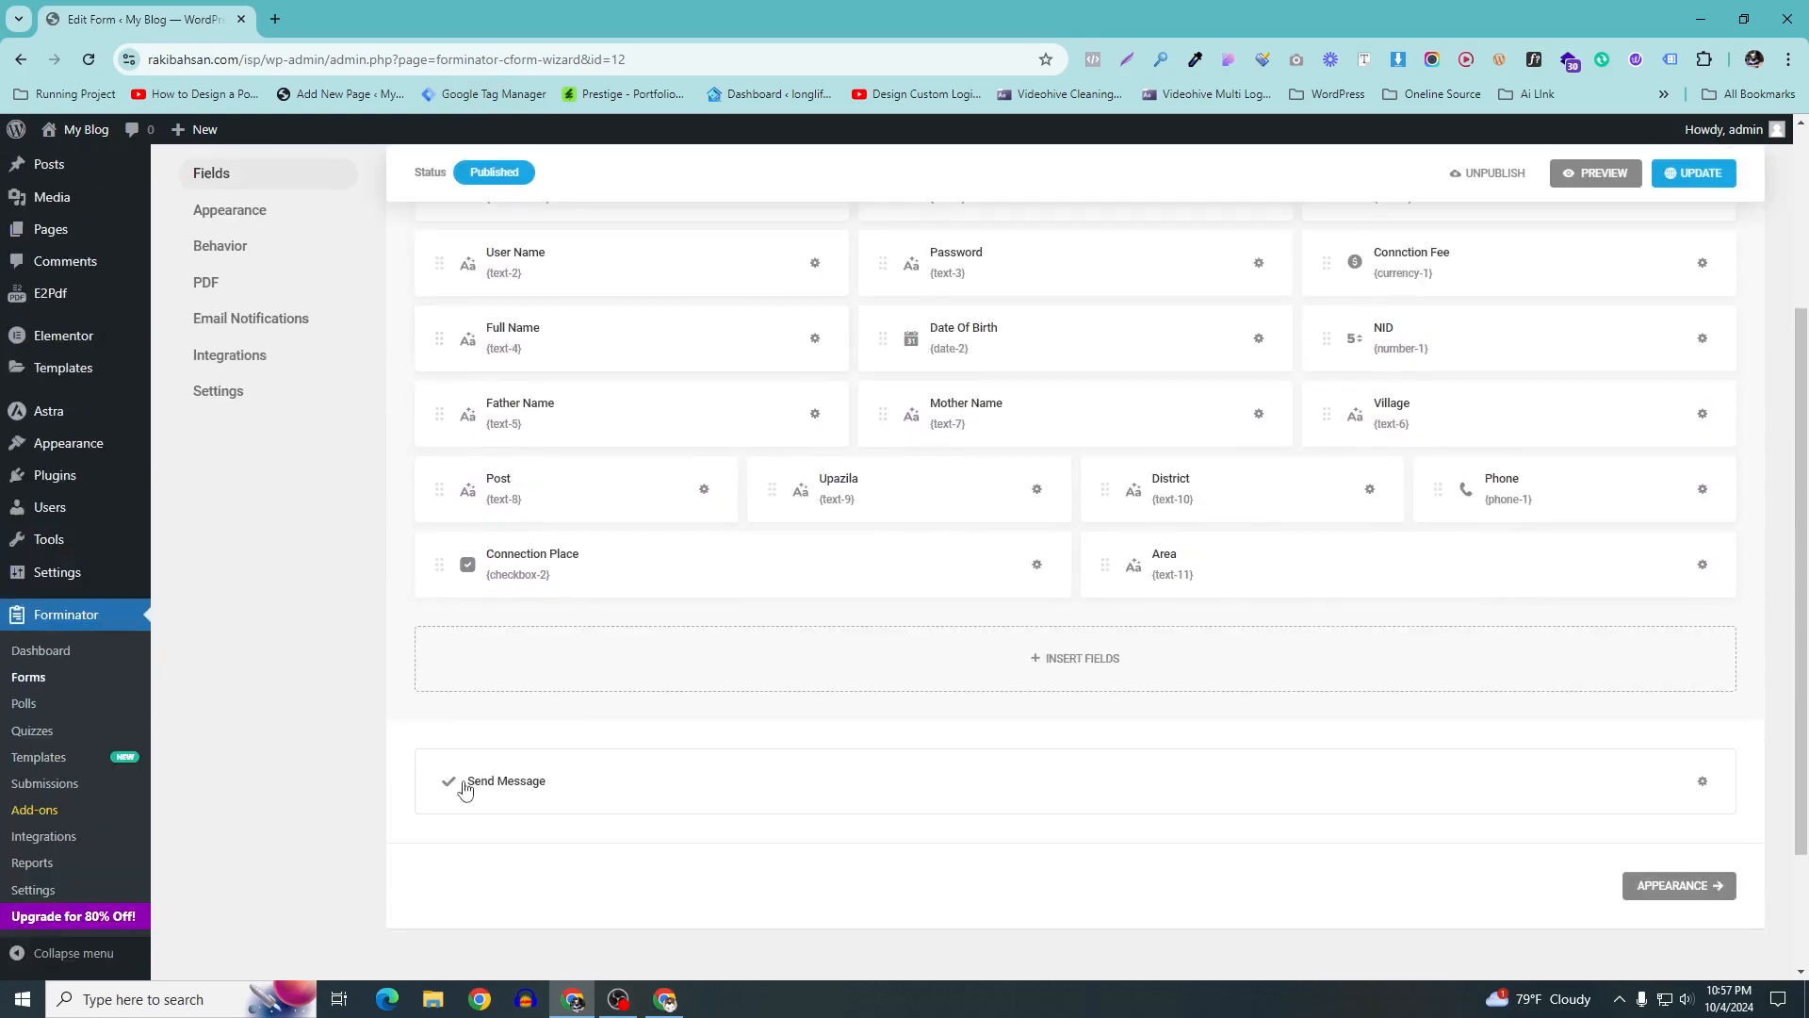
Relabel the submit button from Send Message to Submit, then show the form's Behavior settings
click(1702, 780)
click(882, 545)
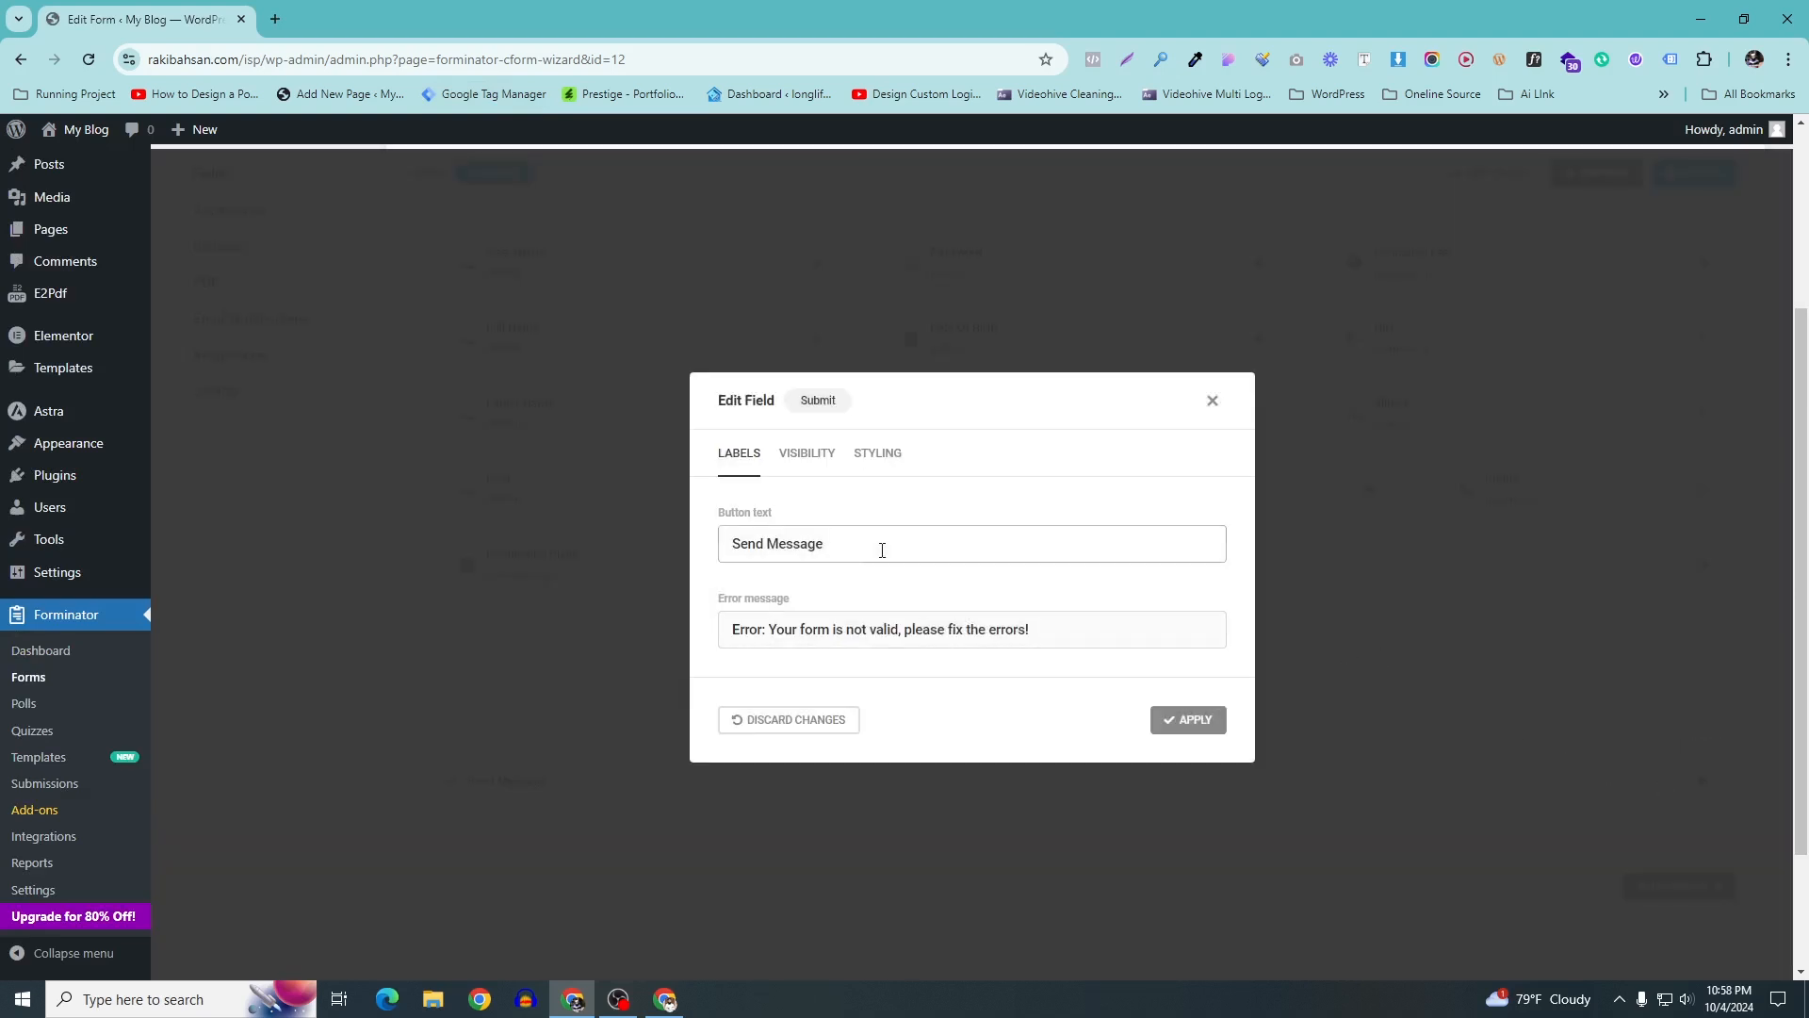
drag(909, 542, 549, 547)
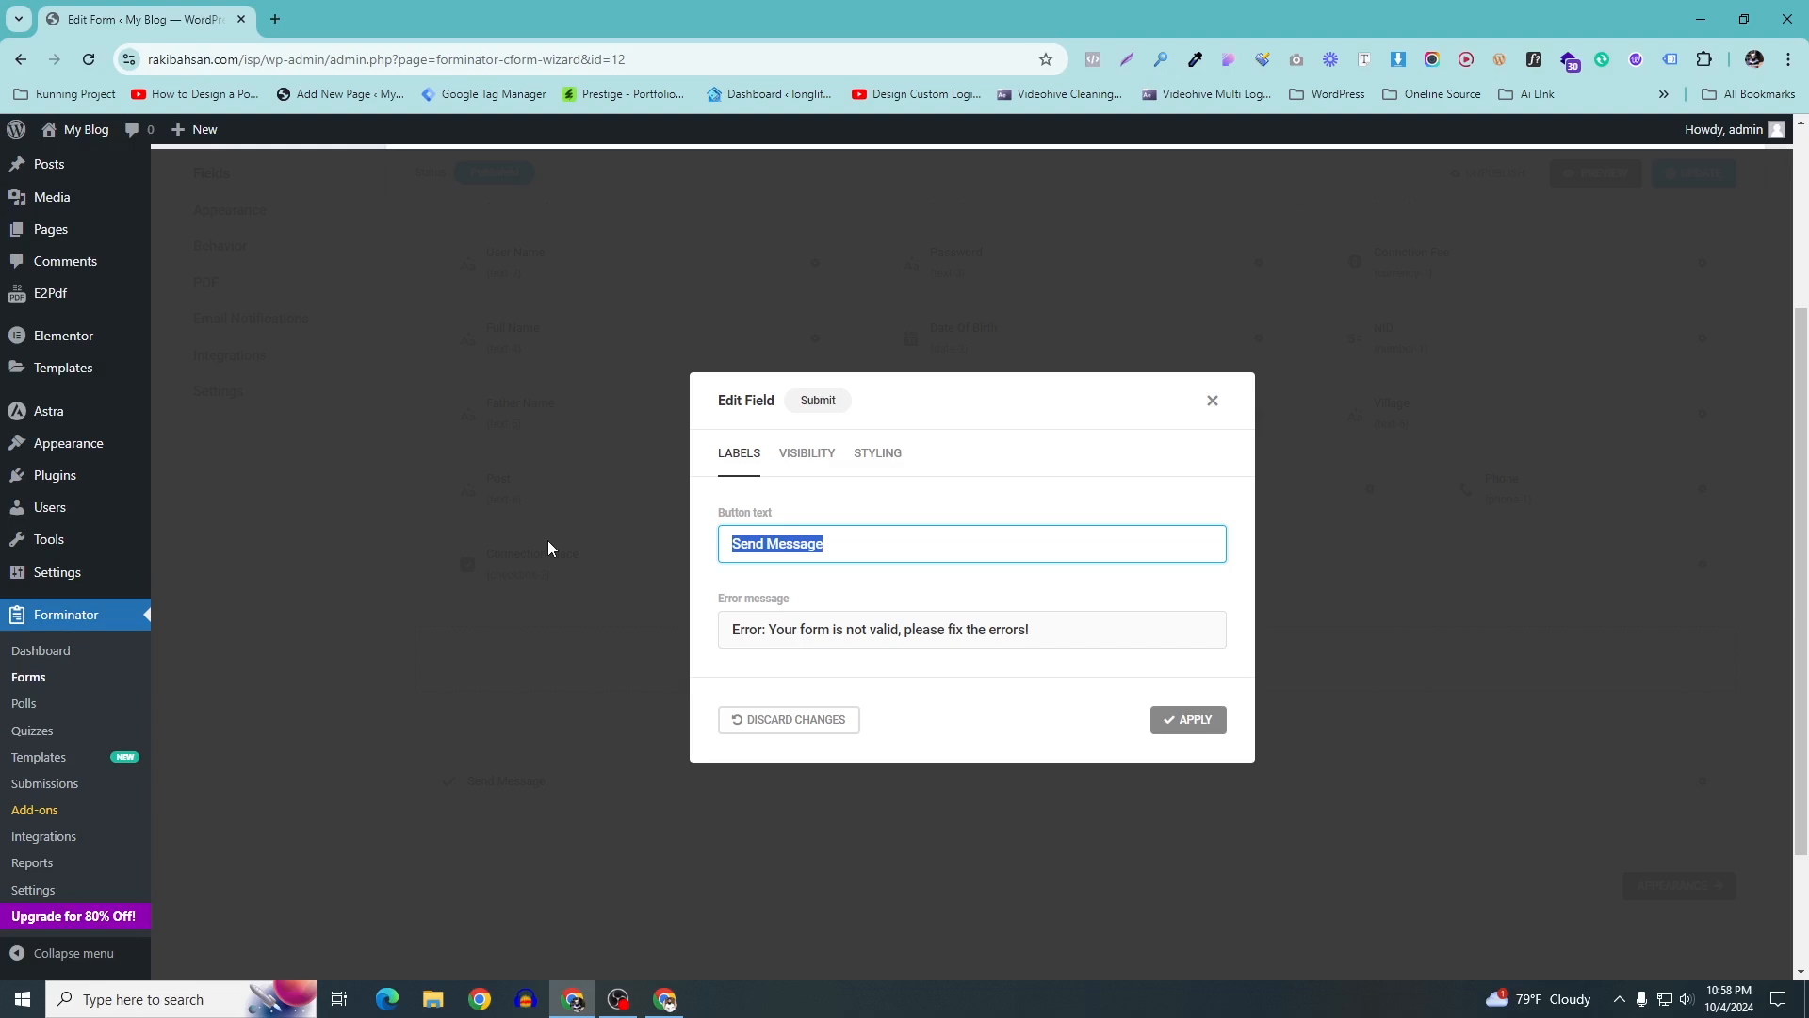
text(Submit)
click(805, 454)
click(876, 399)
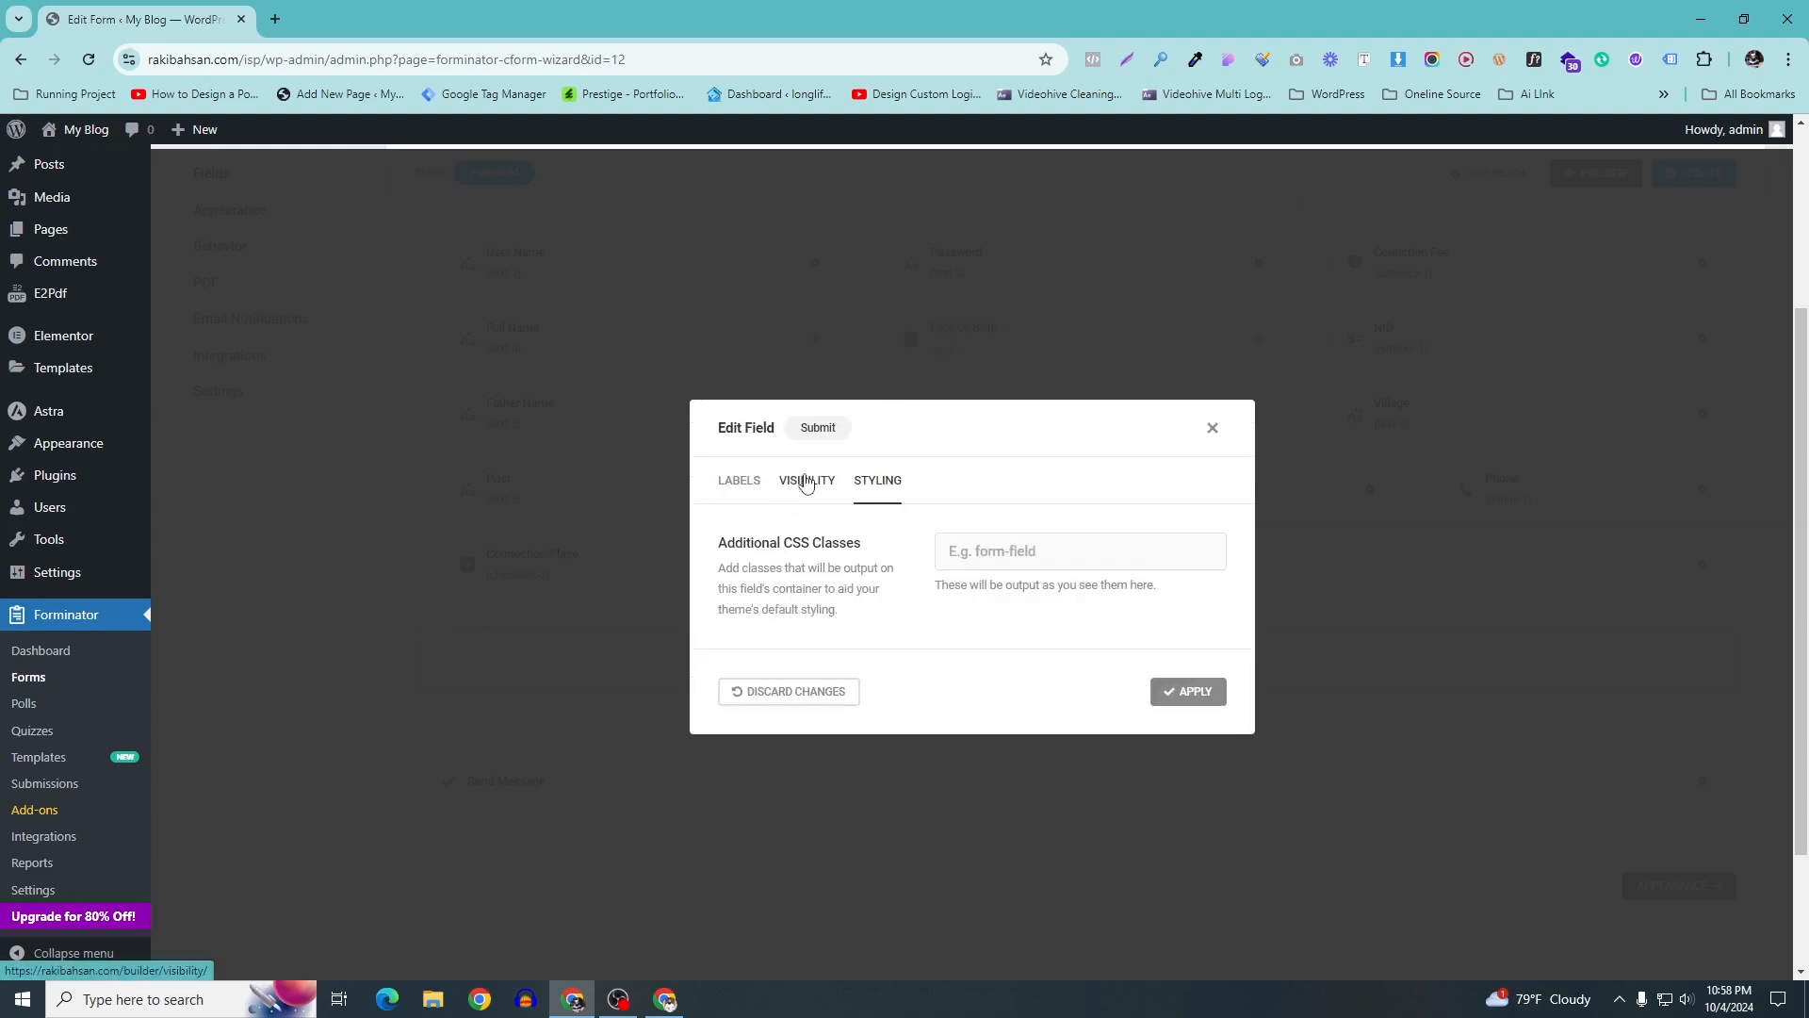
click(805, 477)
click(731, 416)
click(1083, 629)
click(895, 544)
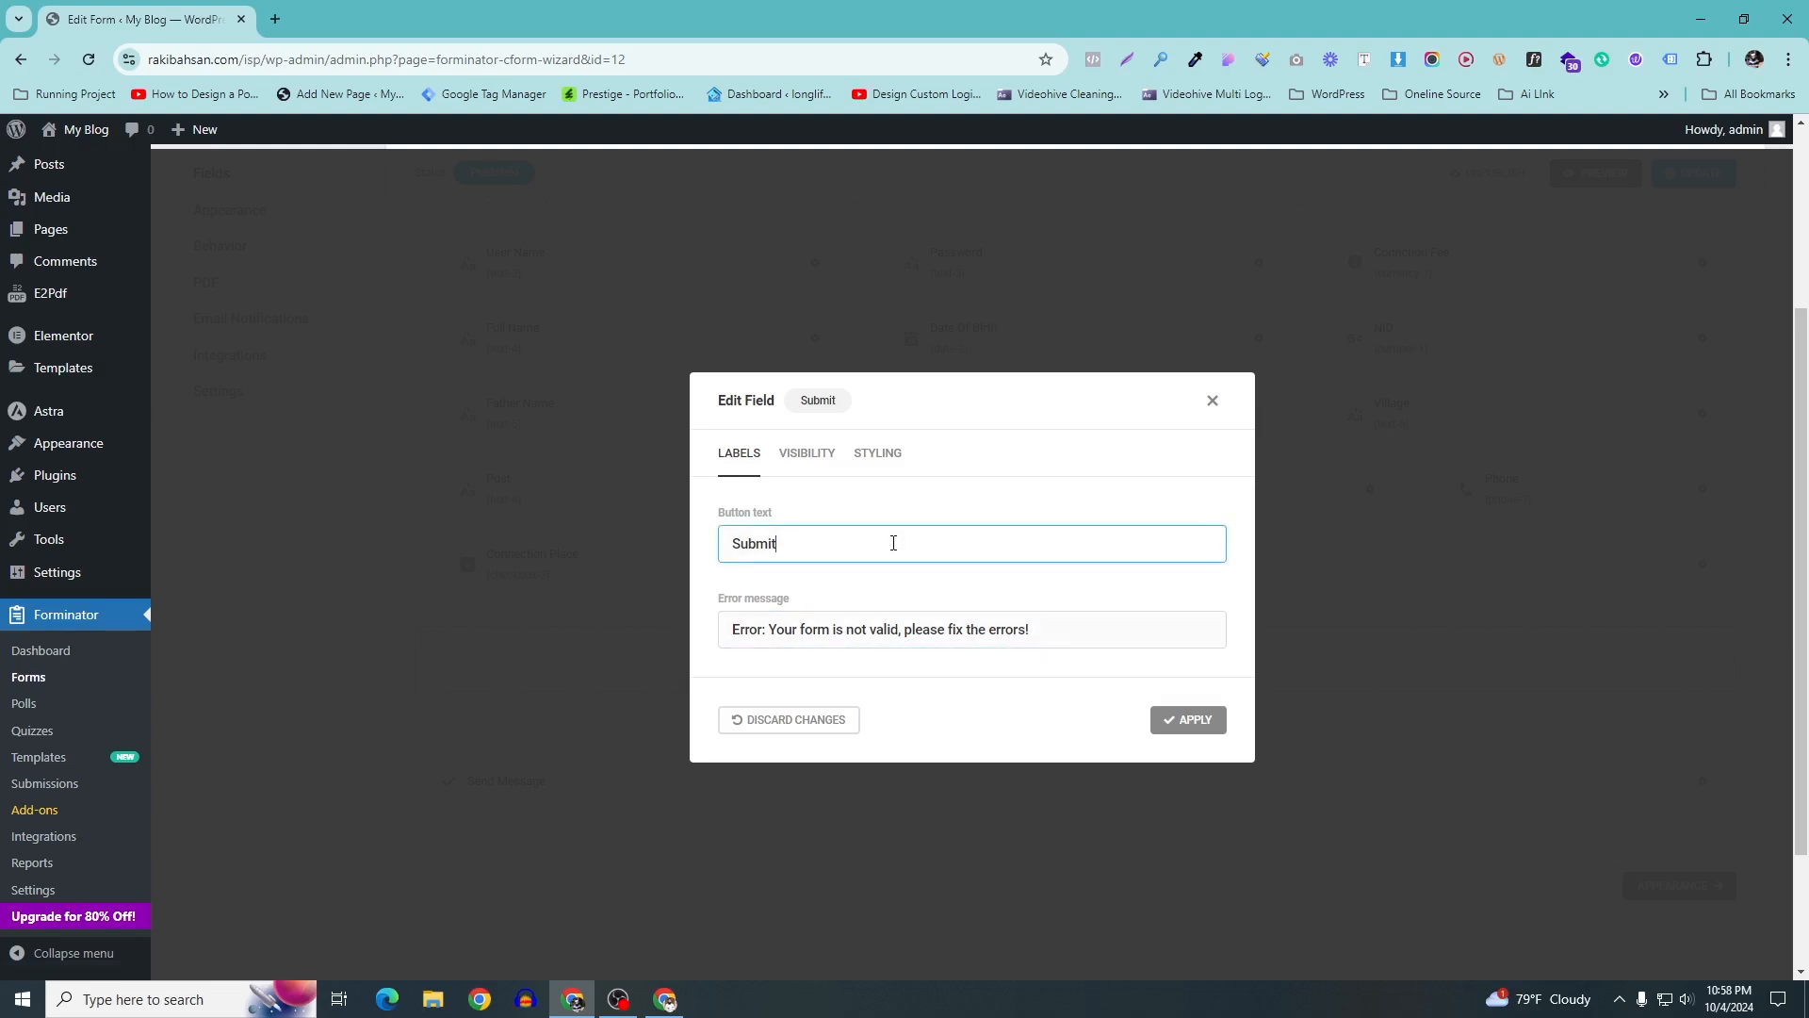
click(1191, 718)
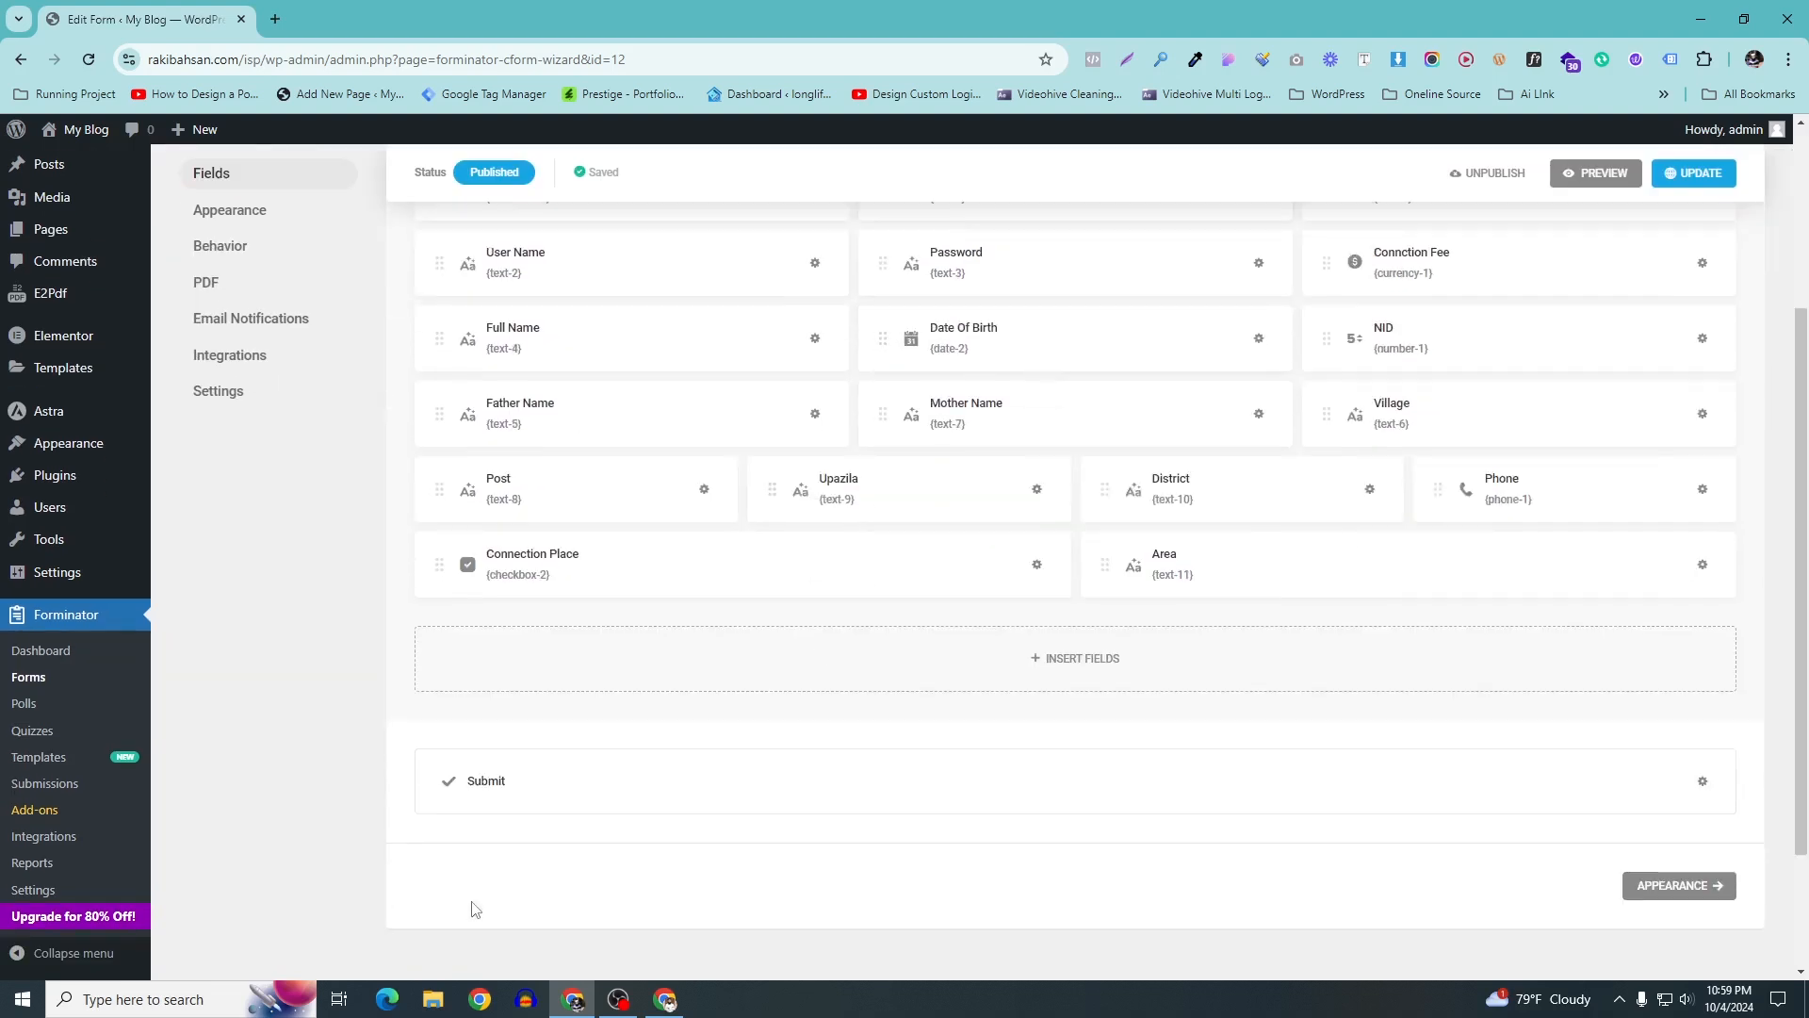
scroll(528, 782, up, 3)
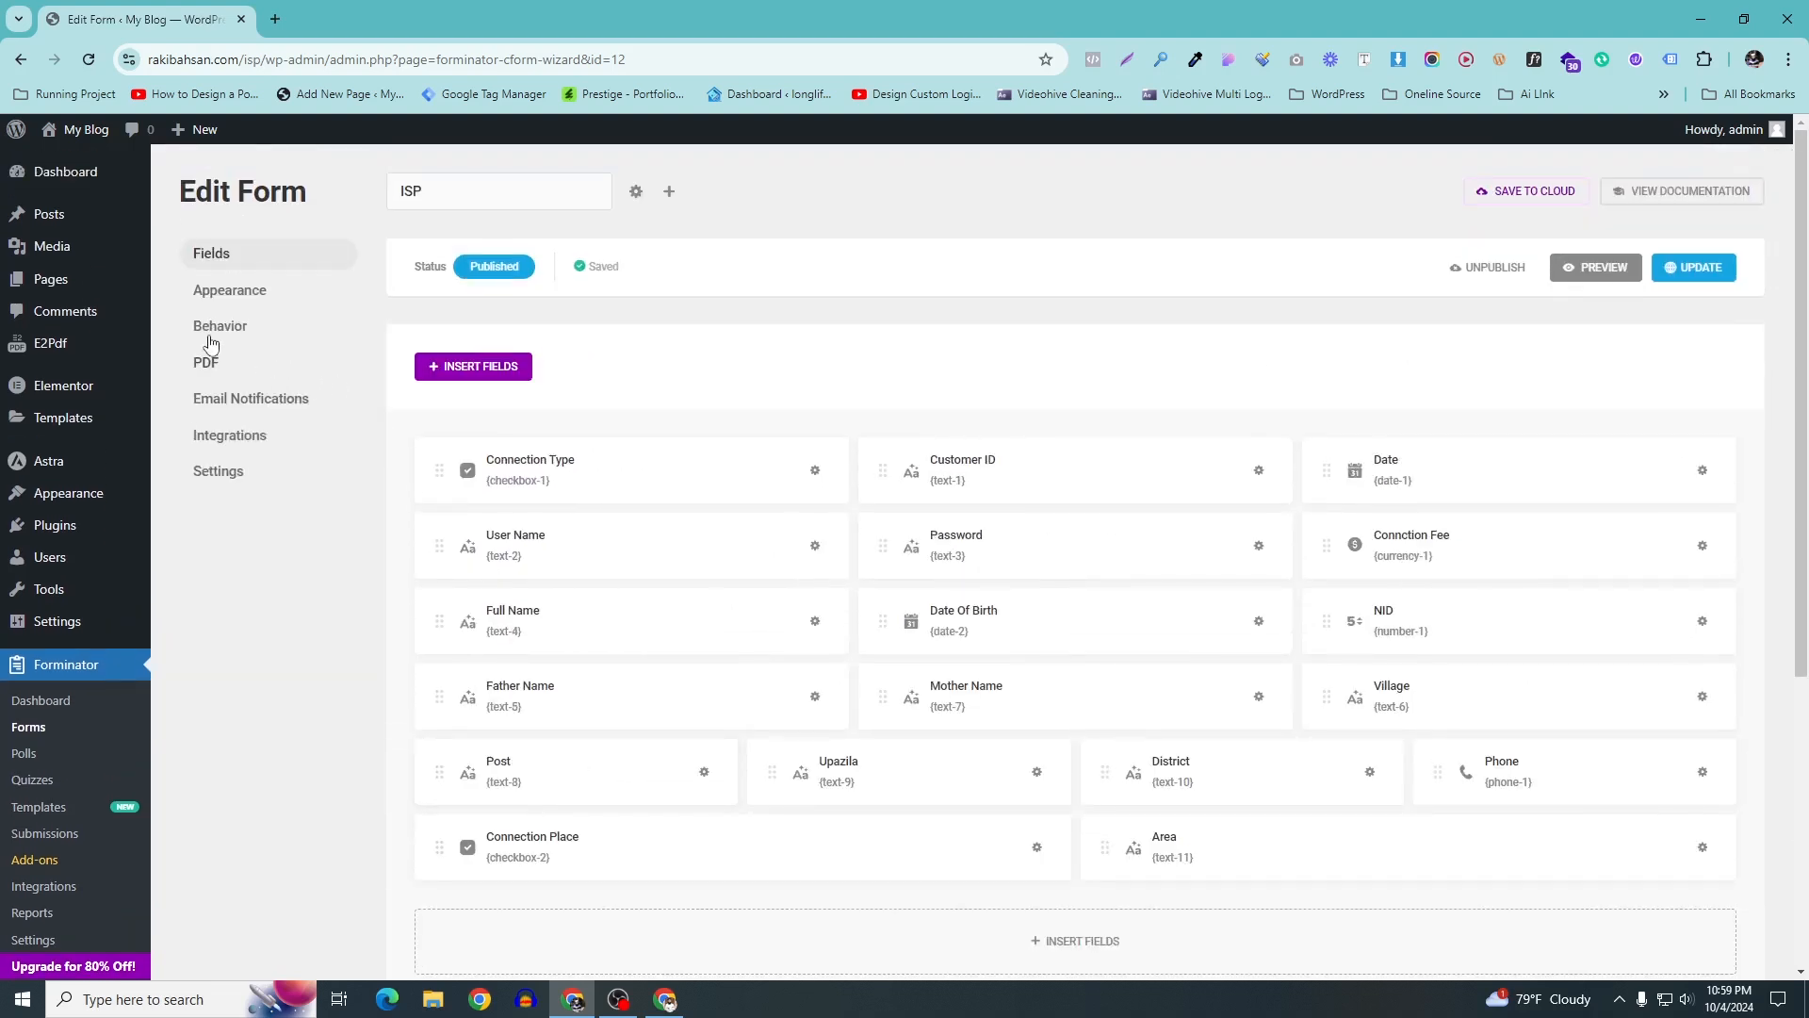
click(222, 331)
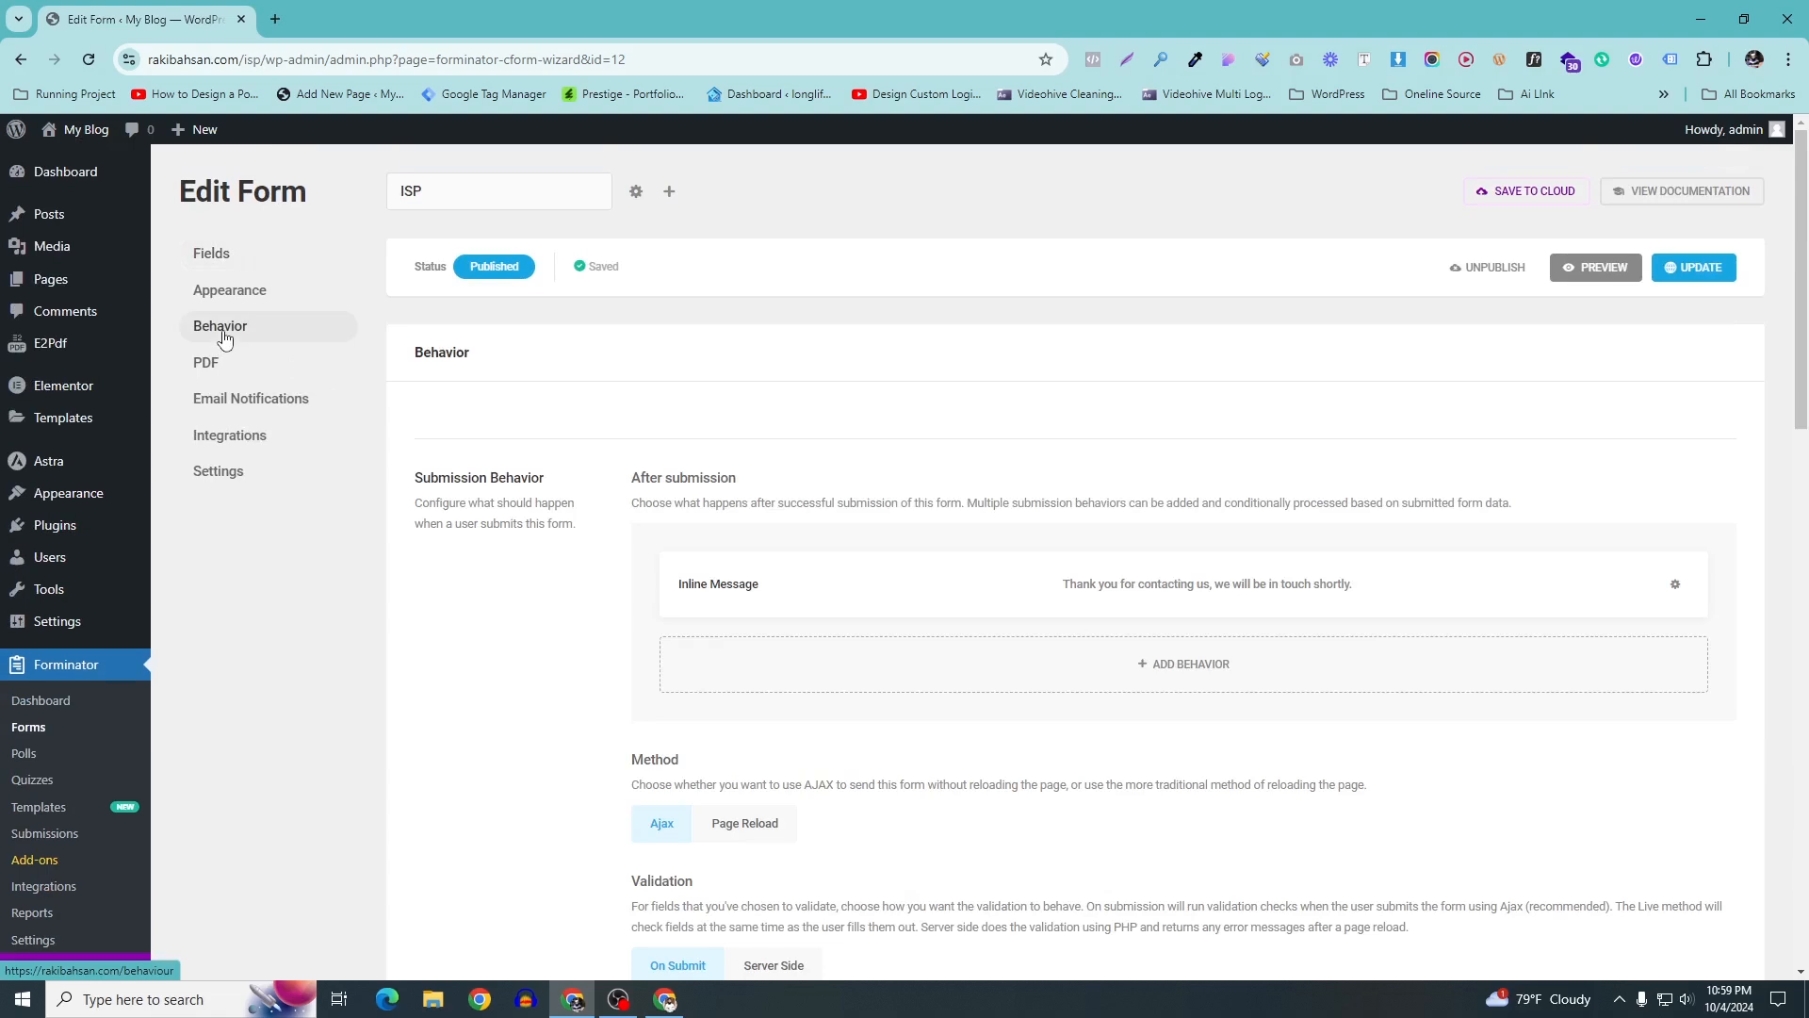
Paste the [e2pdf-download id="2"] shortcode into the inline thank-you message and apply it
click(1676, 584)
click(1636, 647)
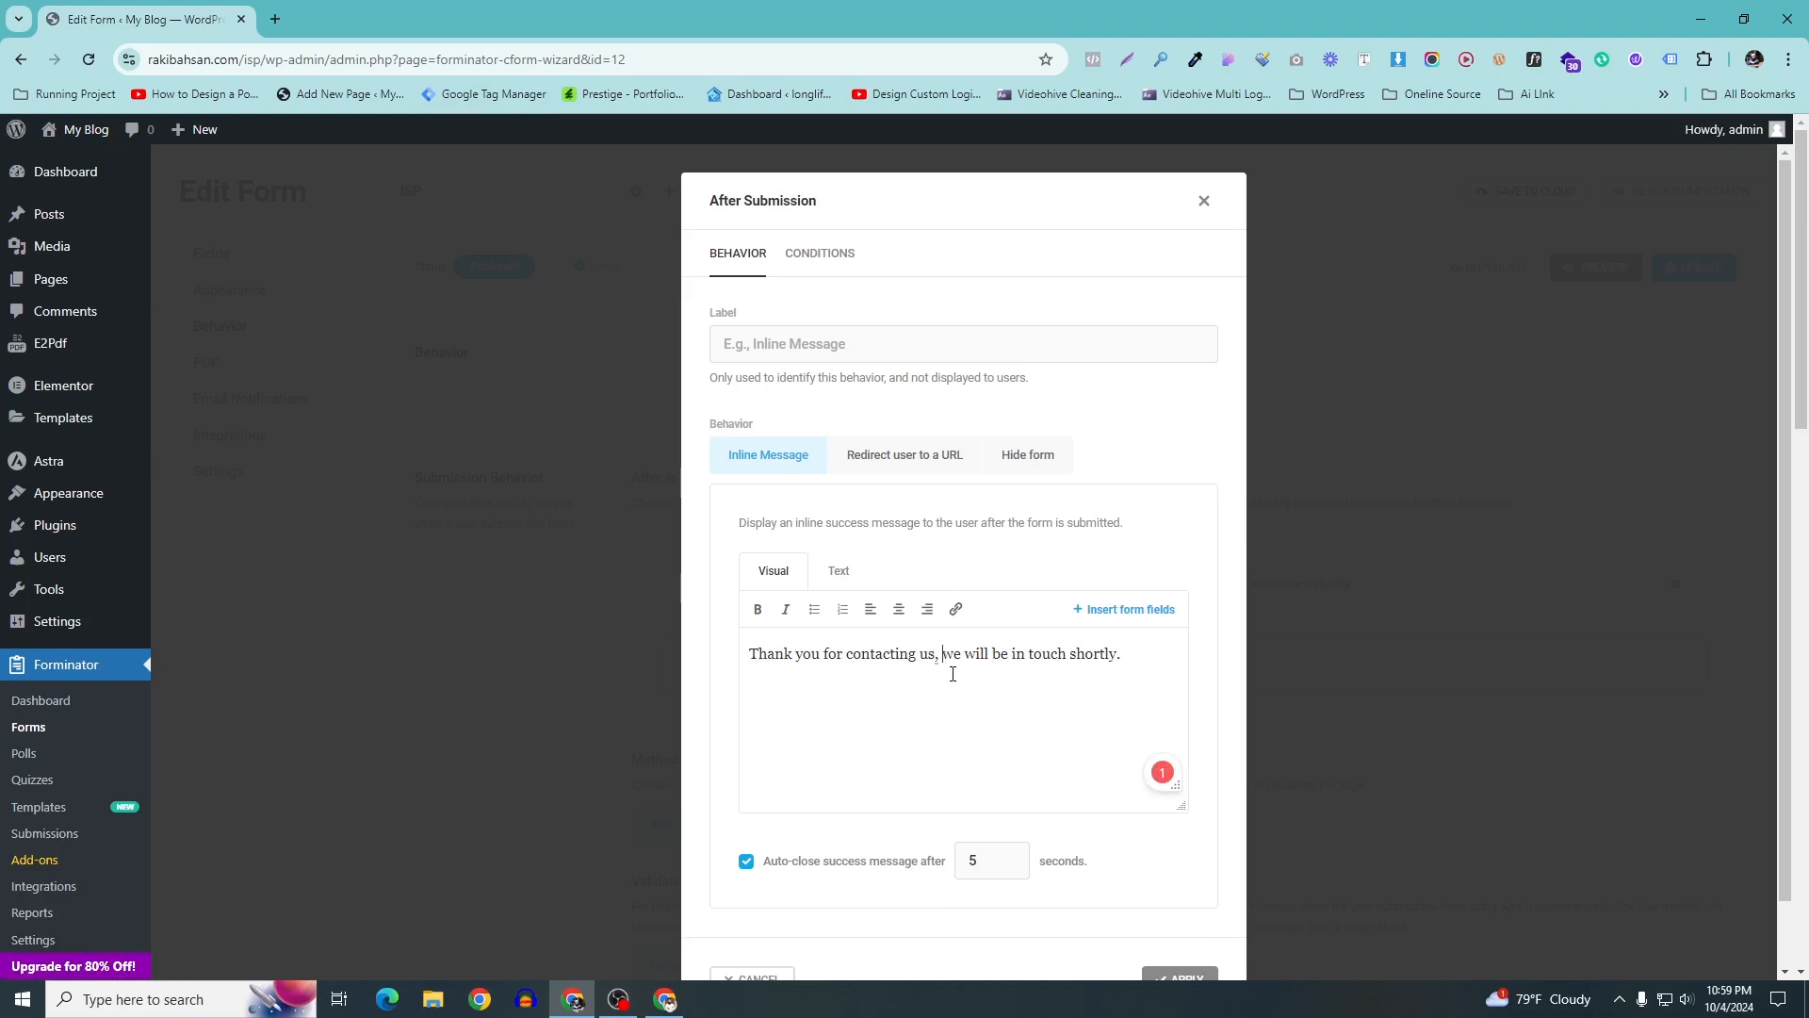
key(ctrl+v)
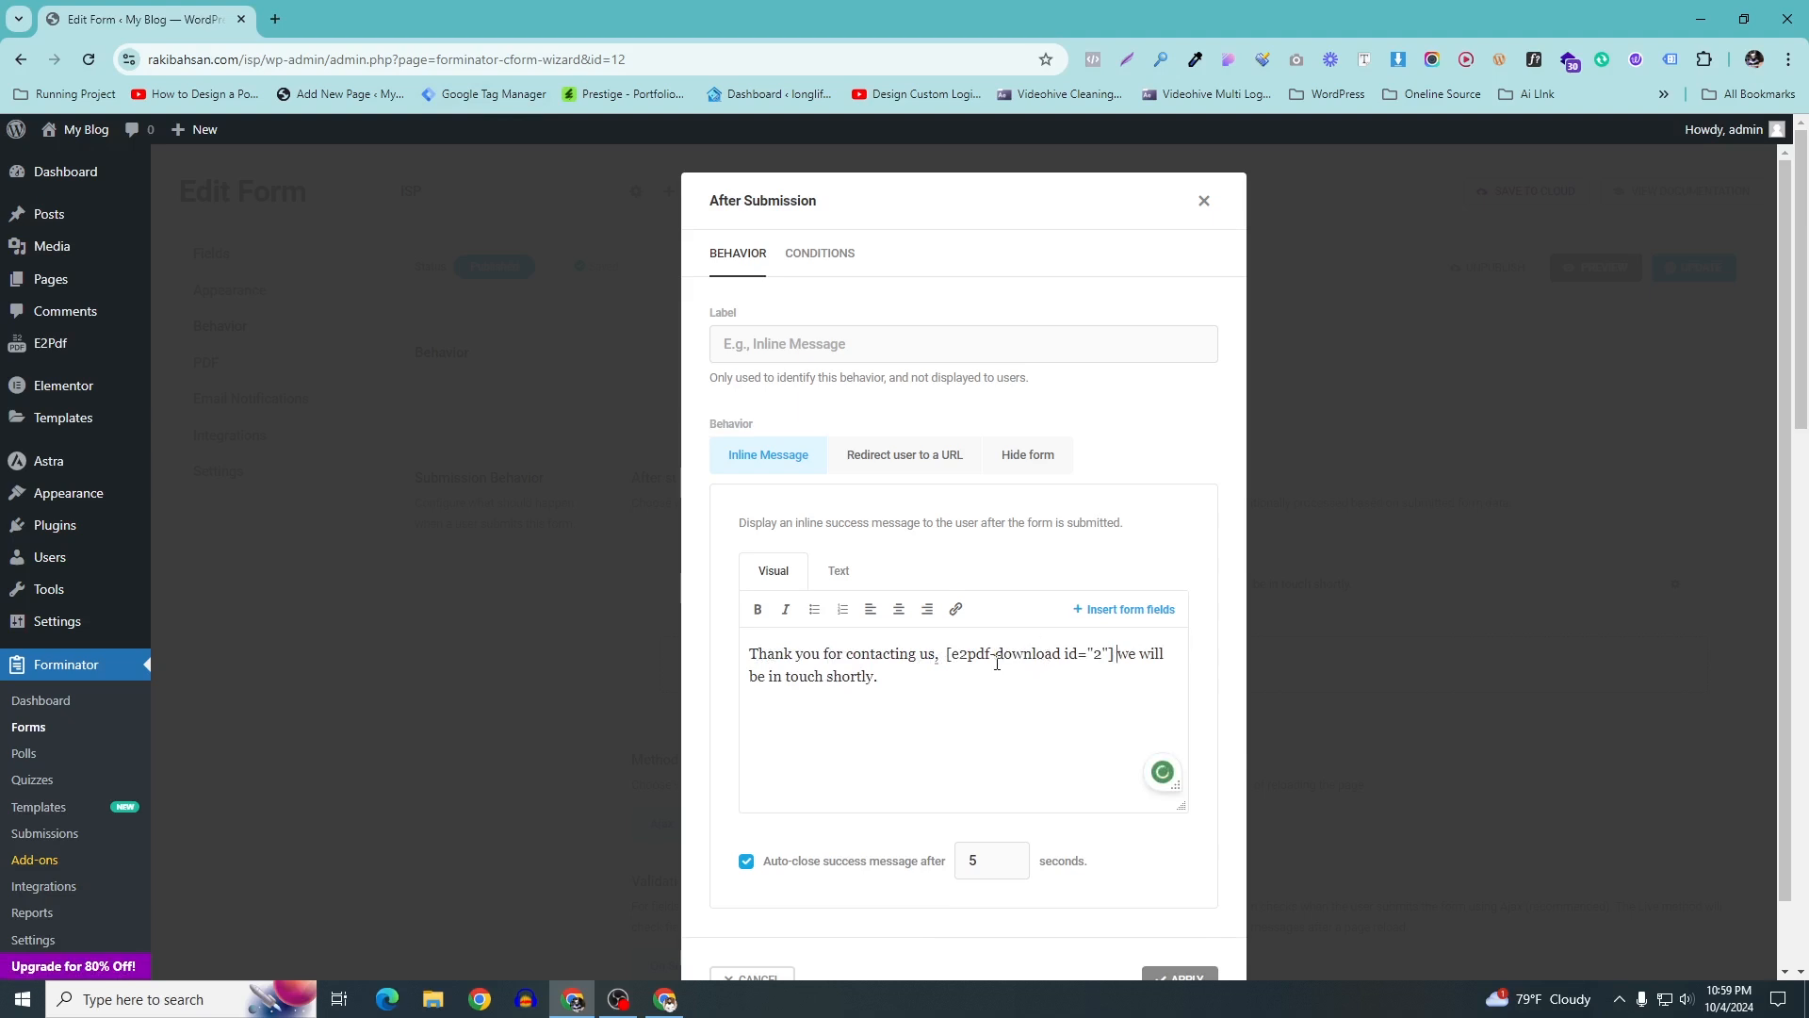
scroll(997, 663, down, 1)
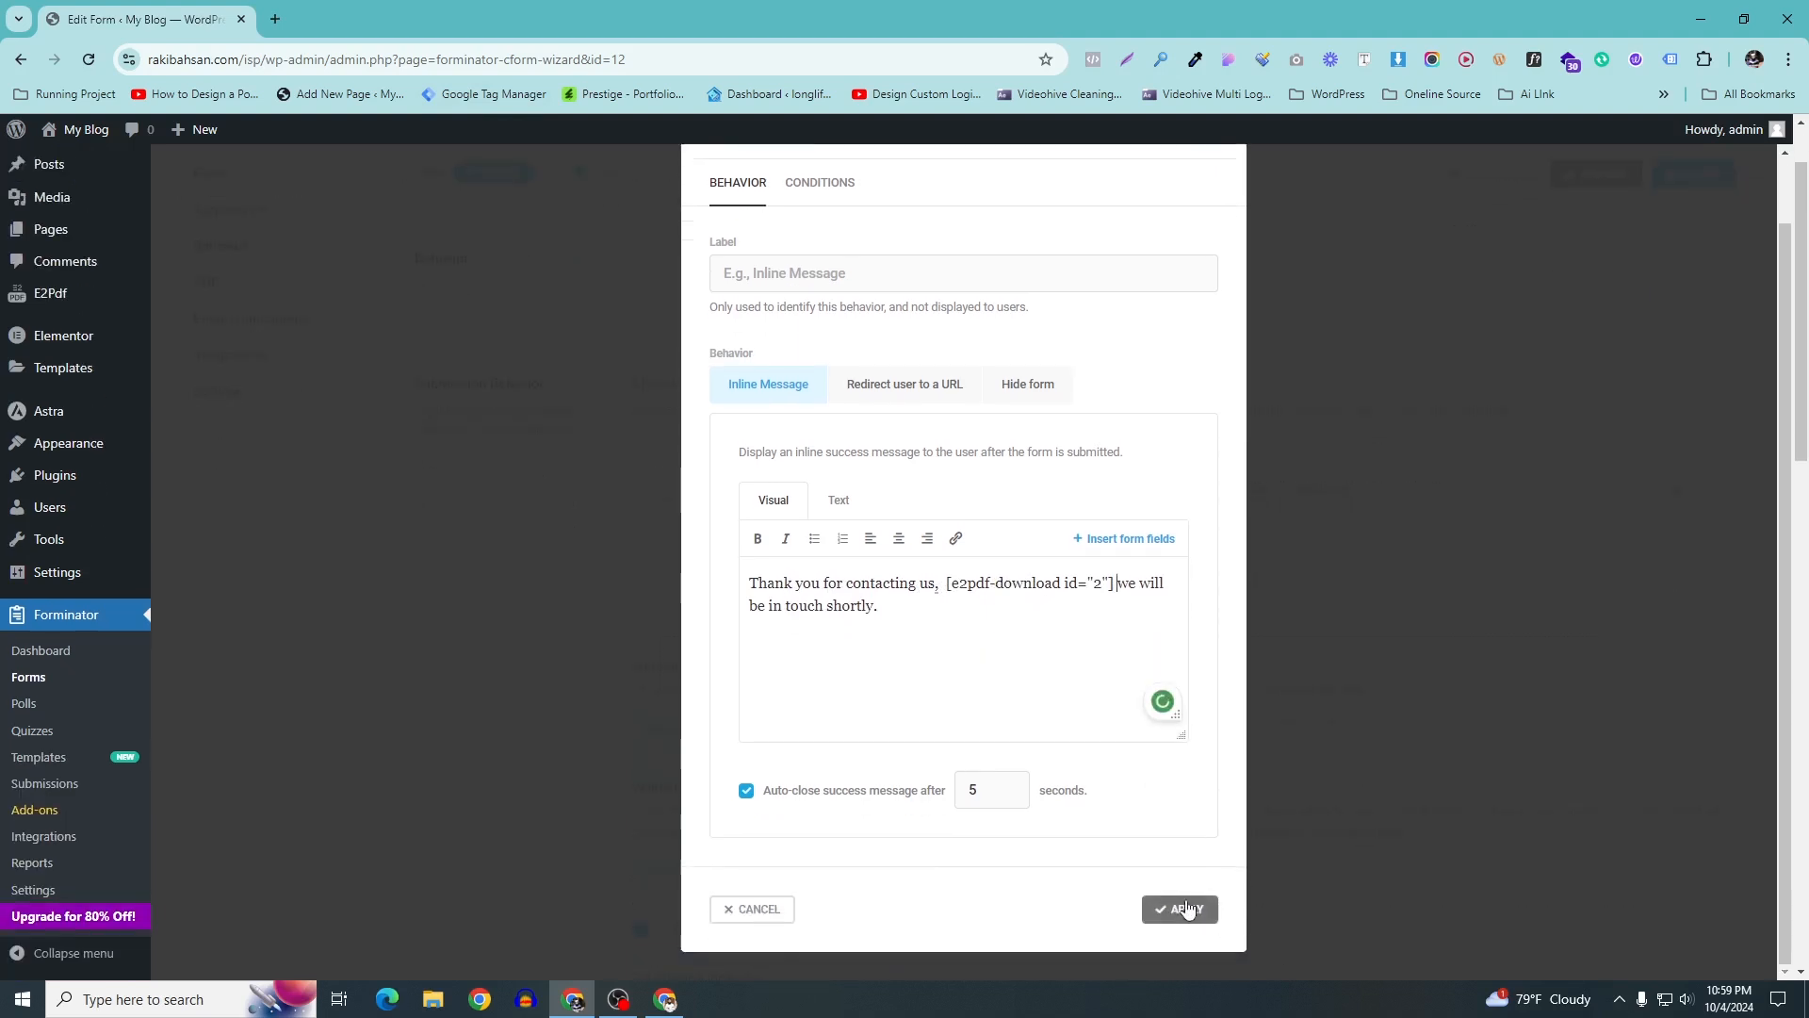
double_click(989, 790)
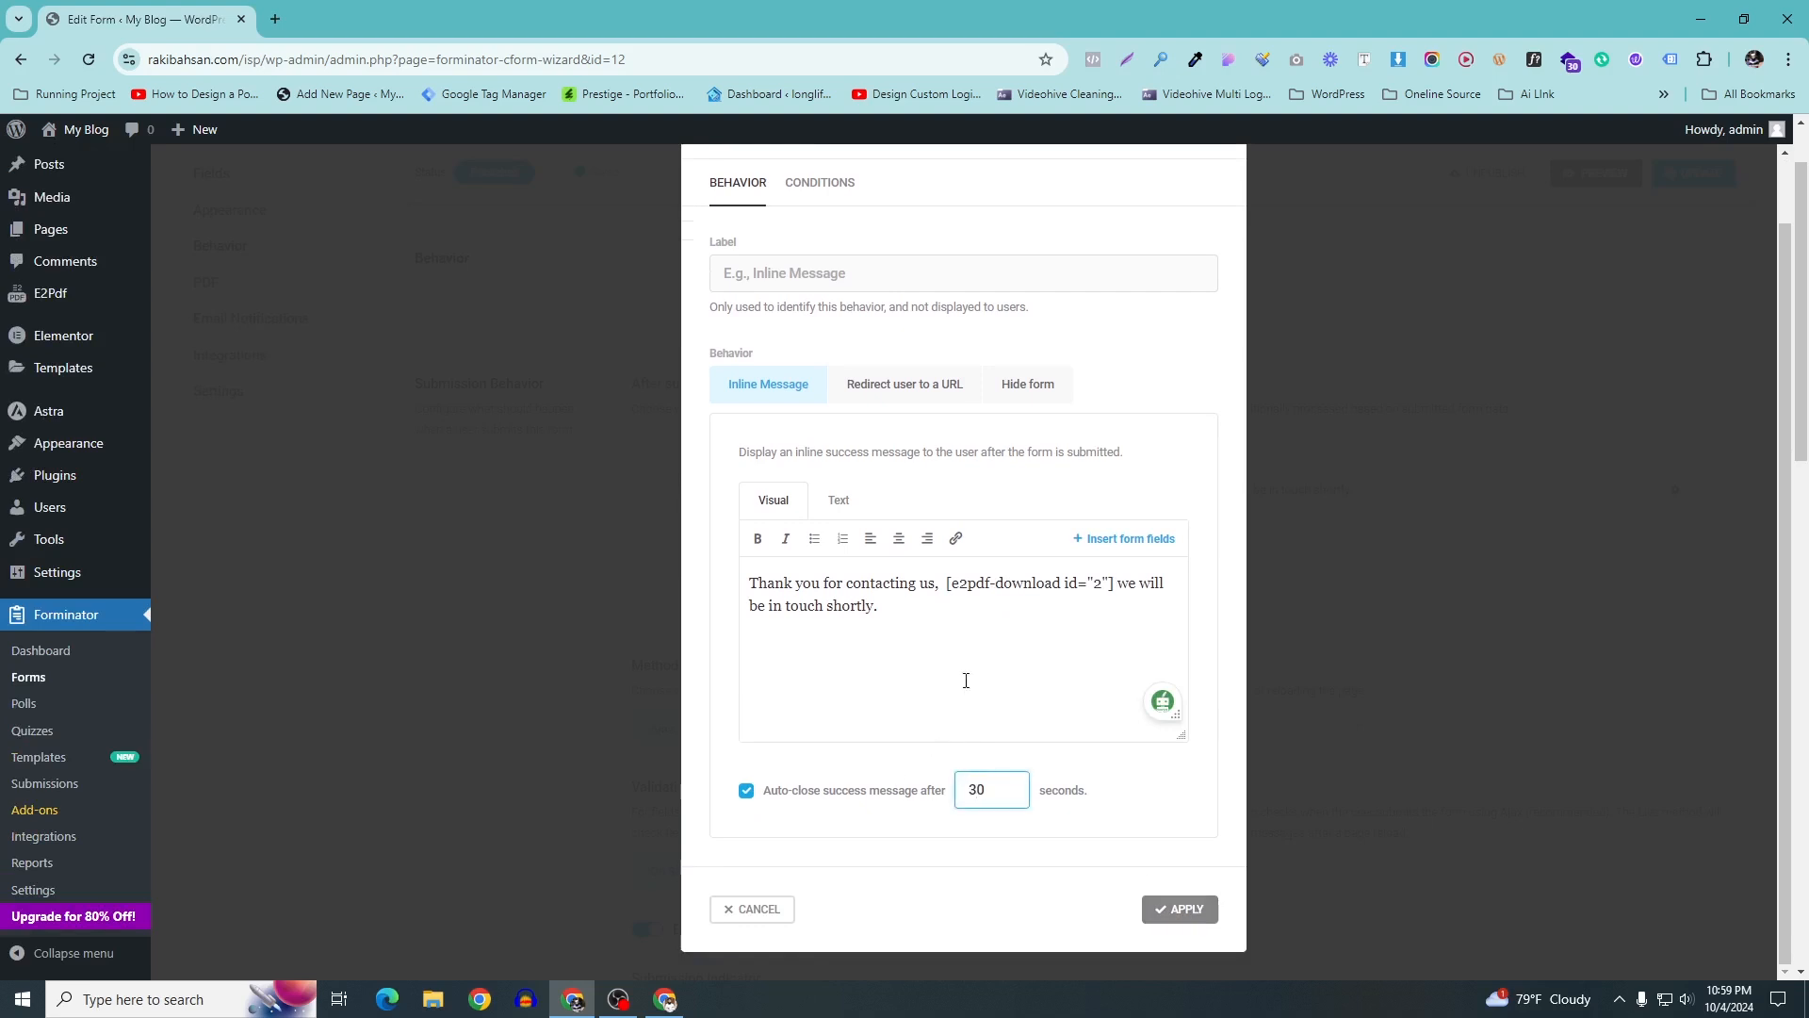
triple_click(890, 608)
click(993, 686)
double_click(990, 790)
click(1204, 911)
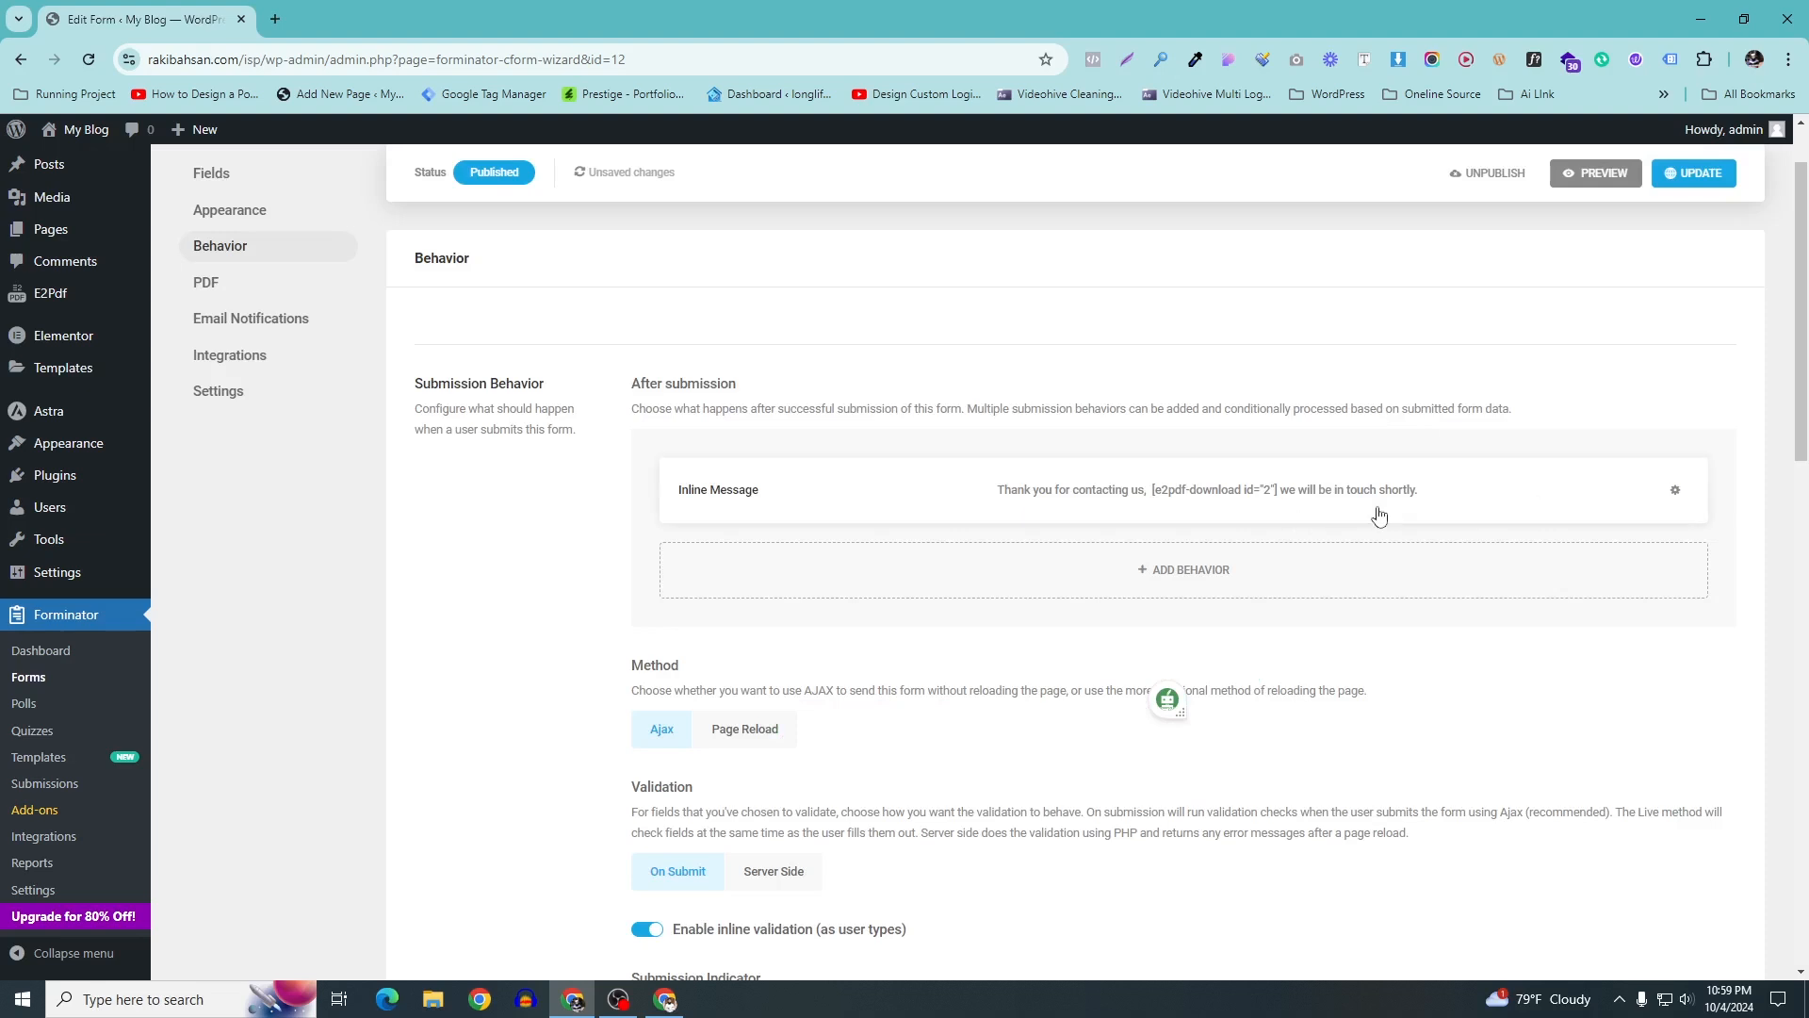
Shorten the message's auto-close delay from 30 seconds and update the ISP form
click(1675, 490)
click(1590, 556)
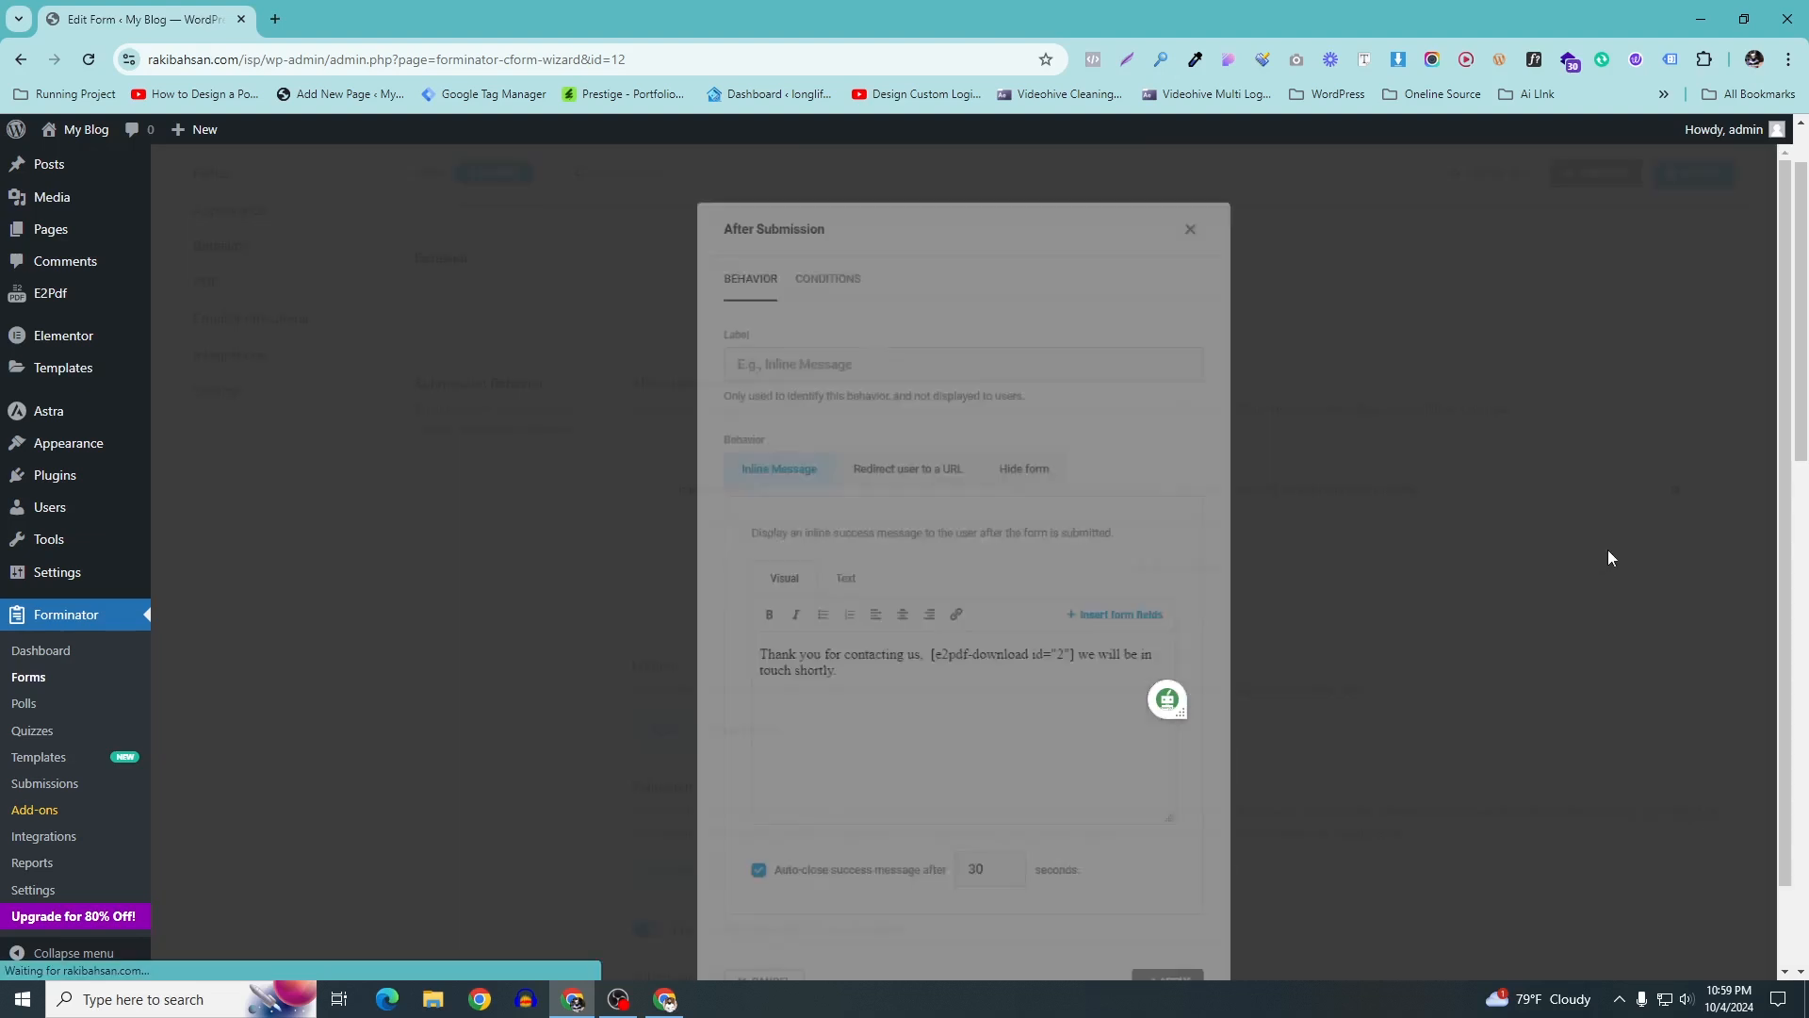
double_click(975, 861)
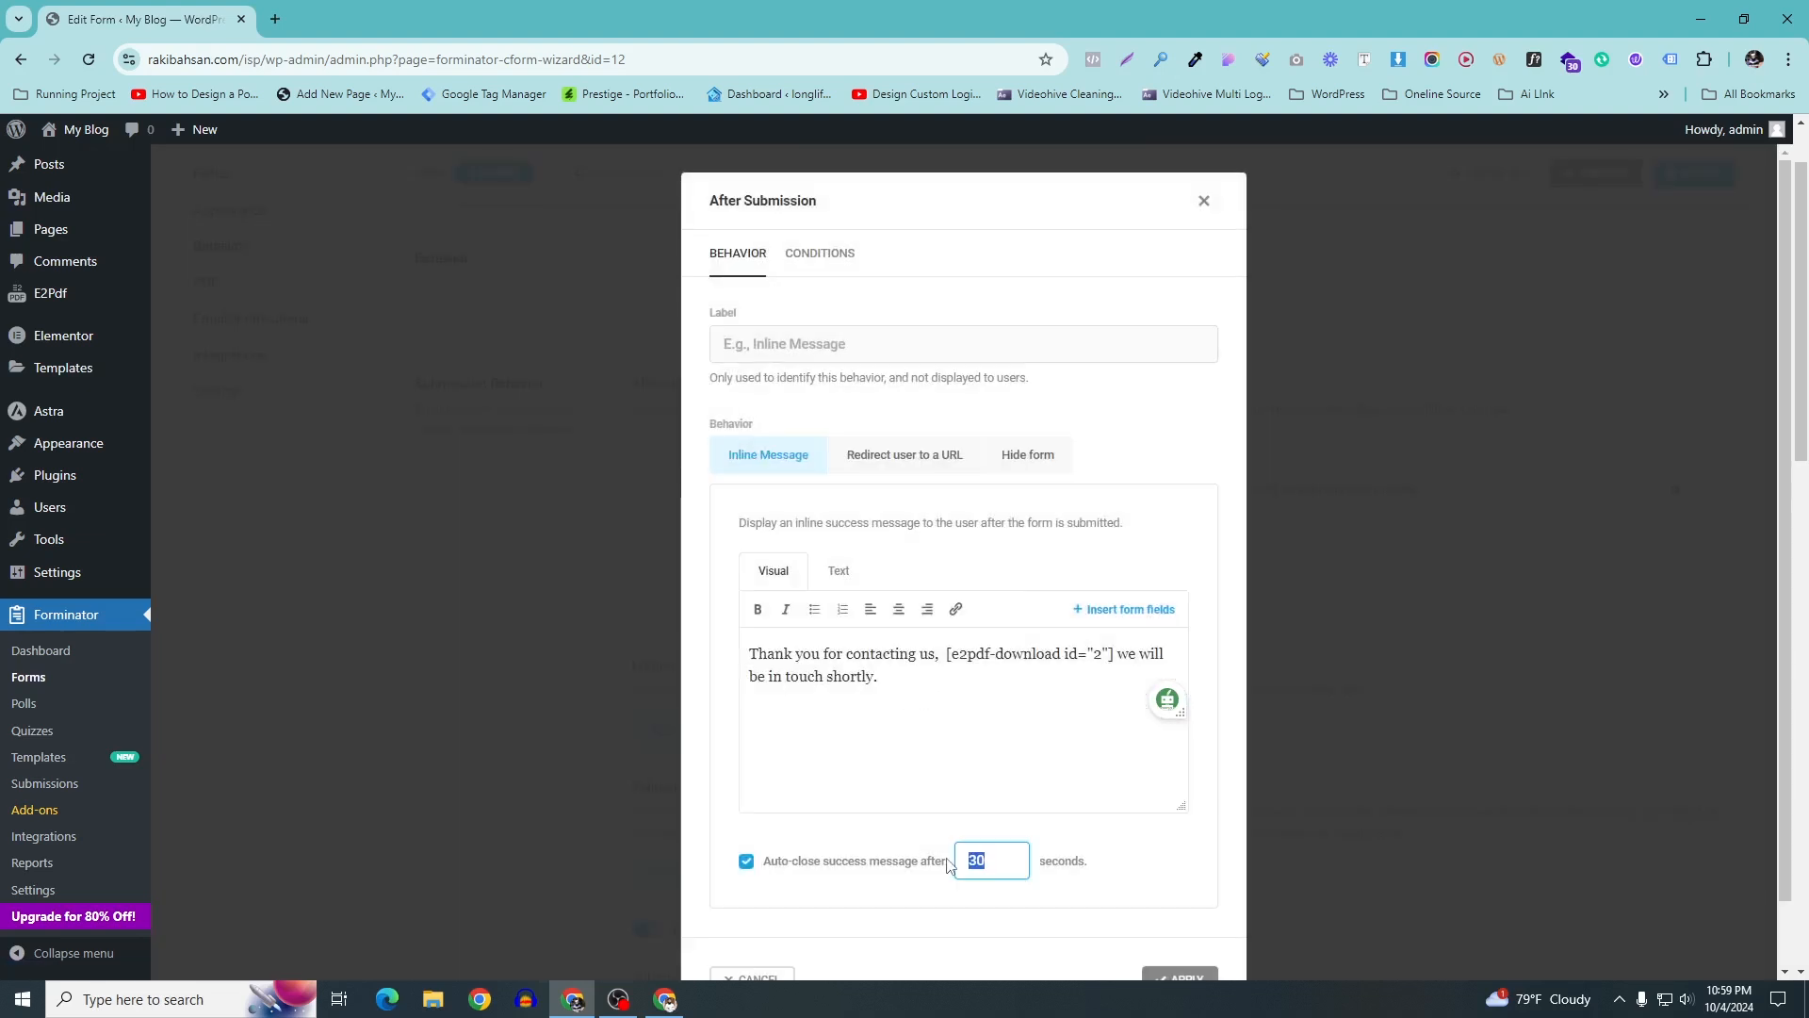
text(4)
click(1179, 977)
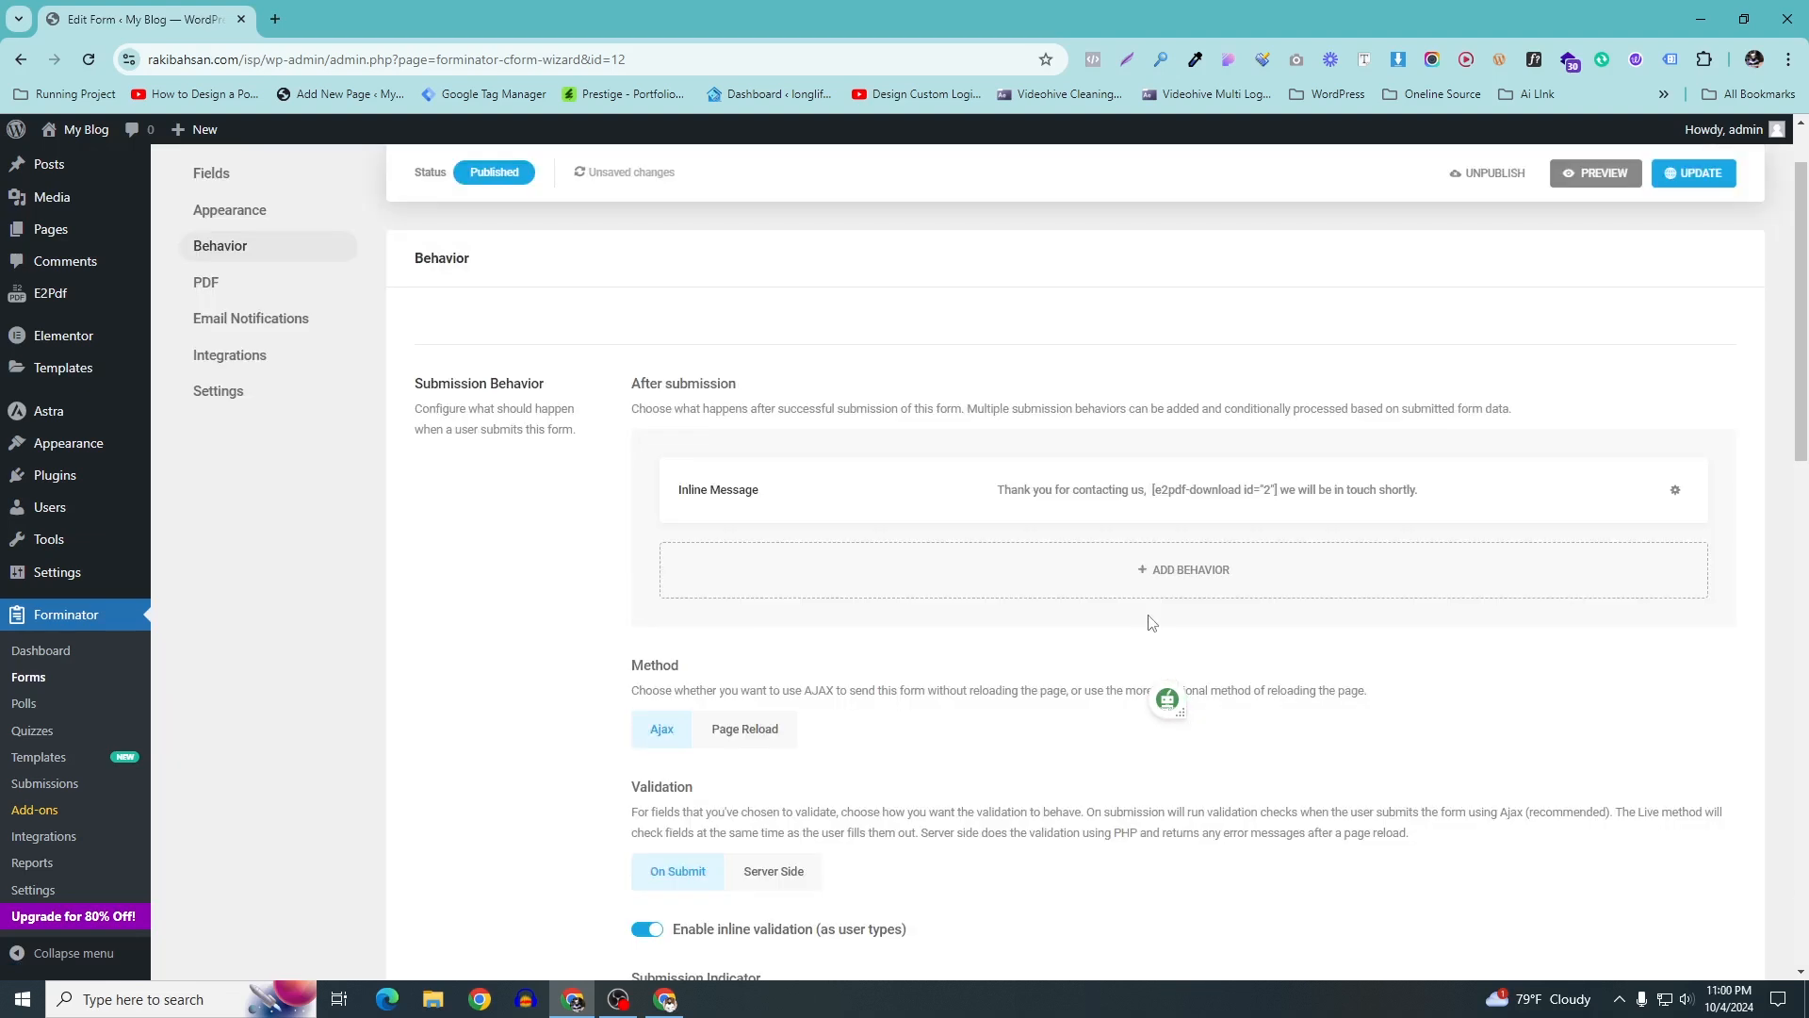
click(1685, 175)
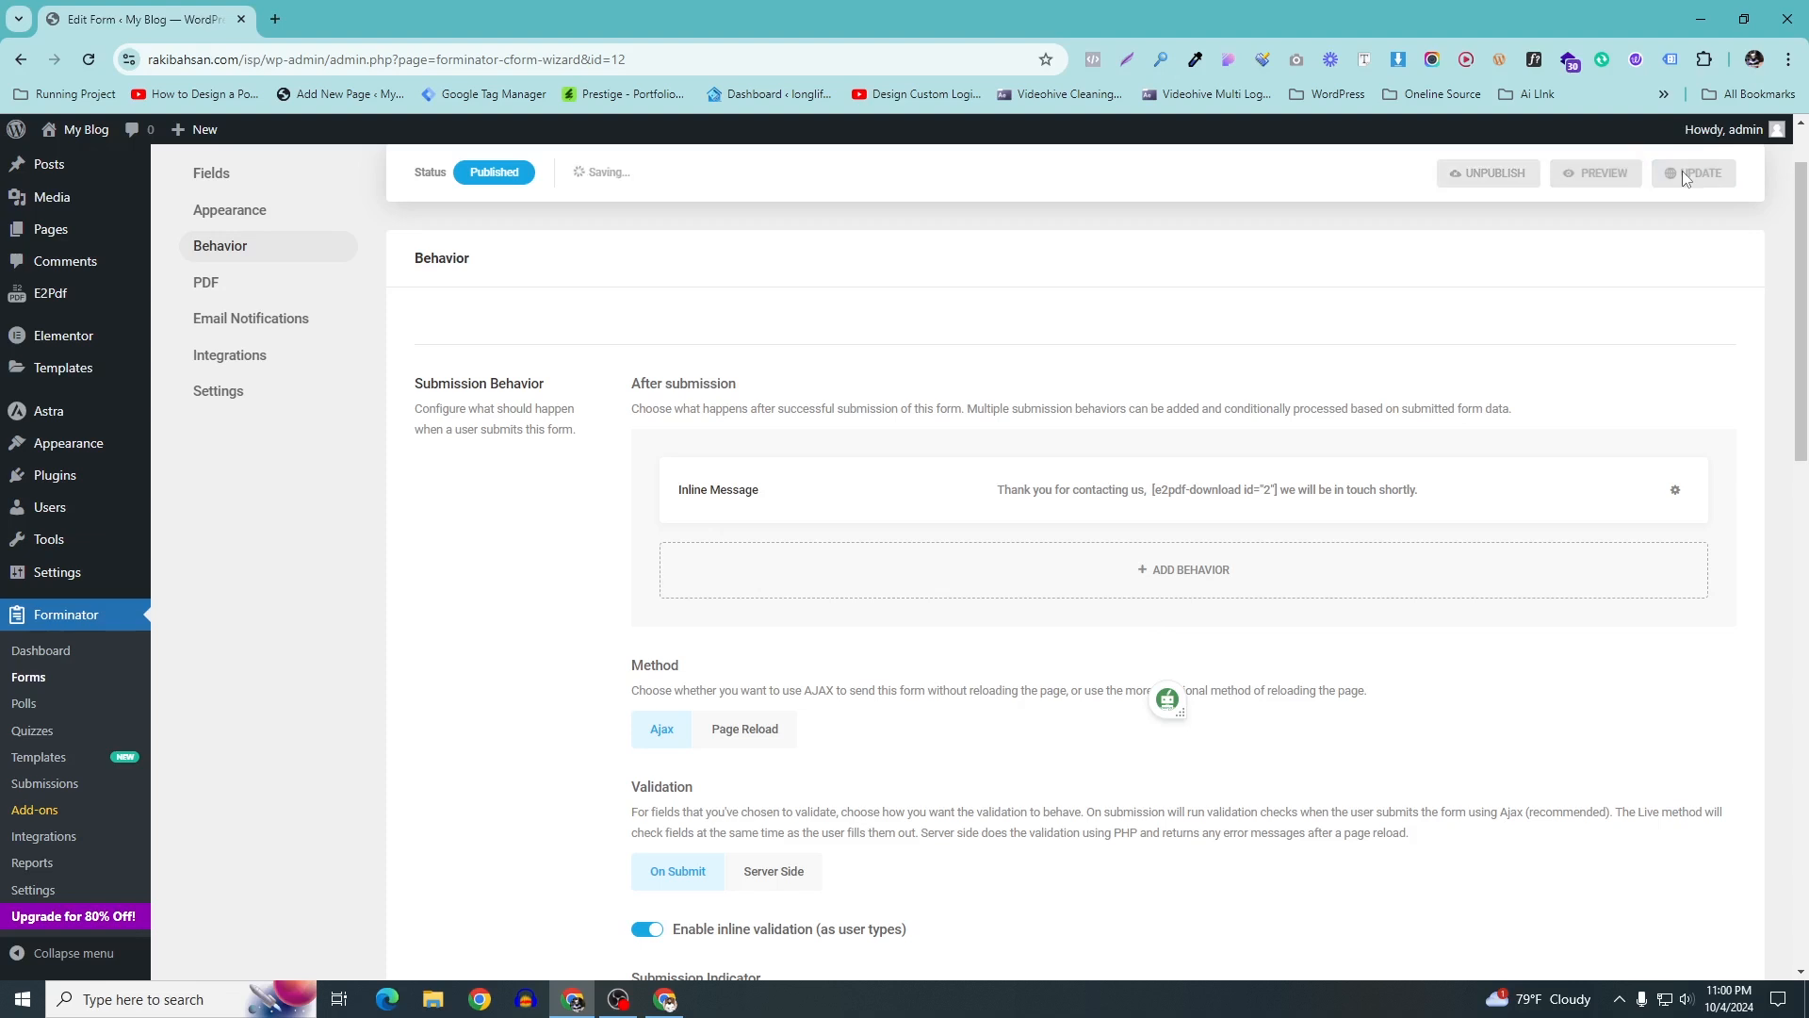
scroll(103, 280, up, 1)
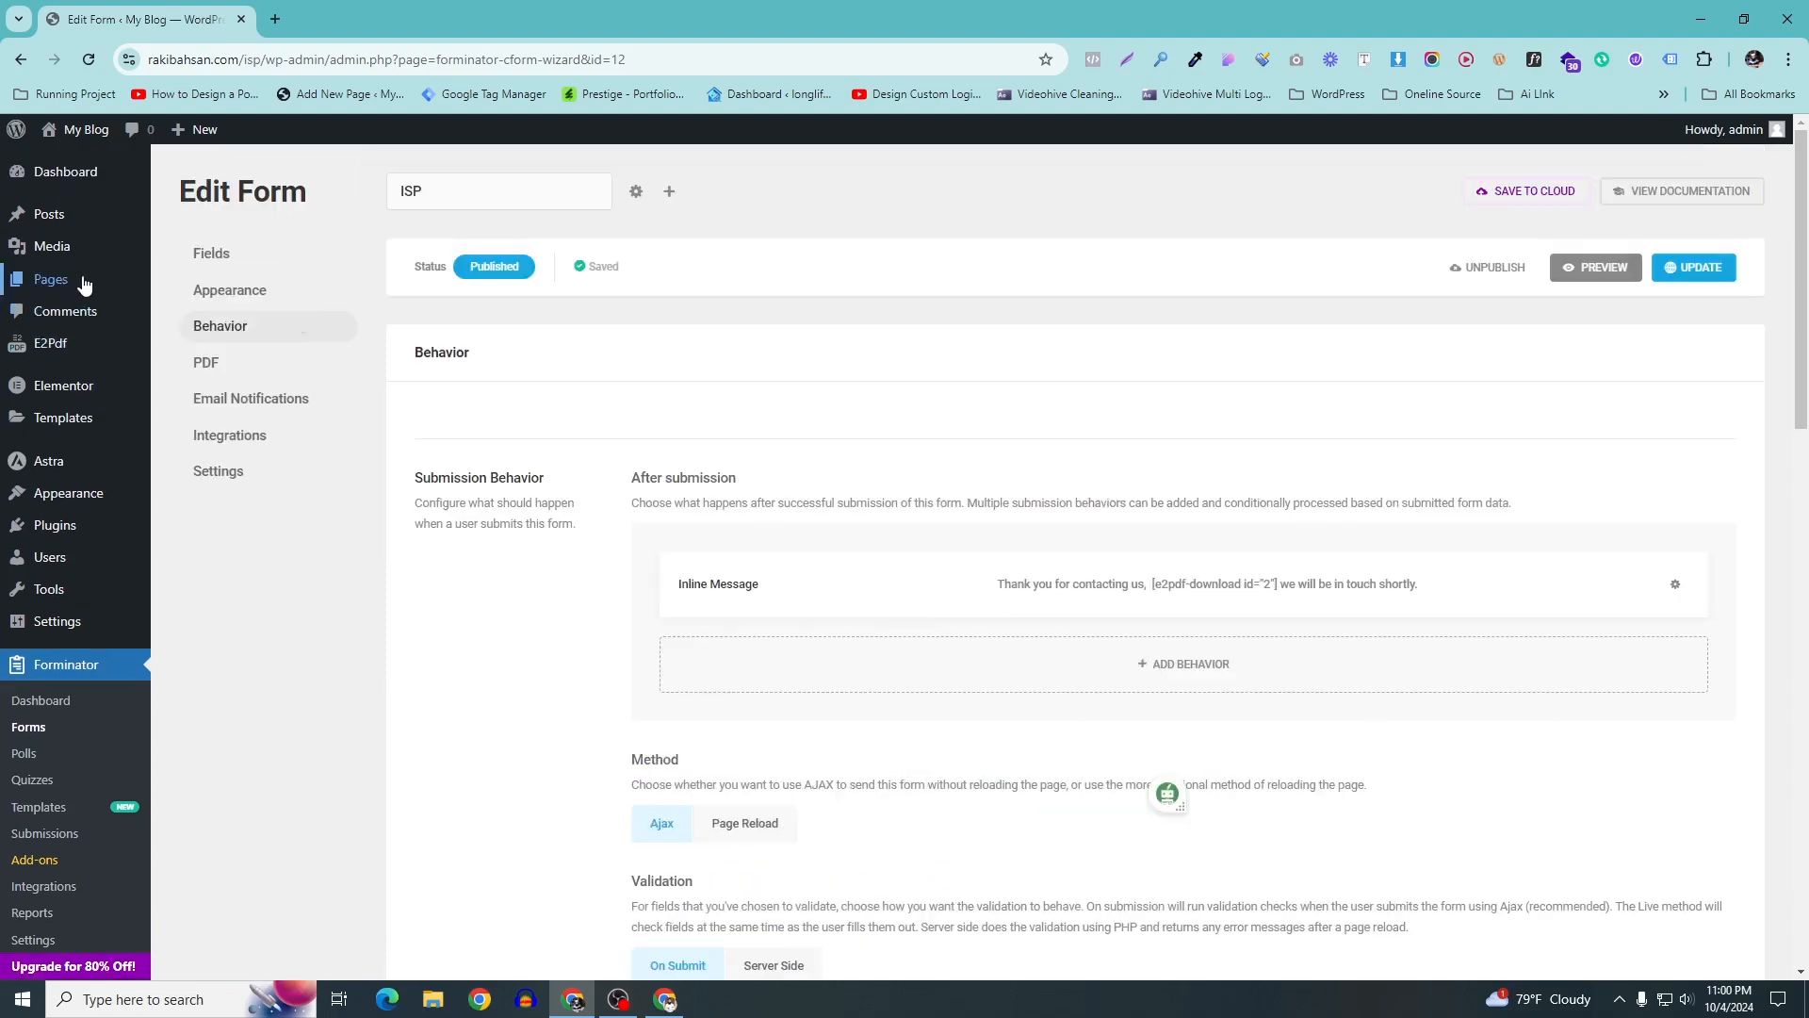
Add a new blank page titled 'Home' and publish it, confirming in the pre-publish panel
mouse_move(84, 284)
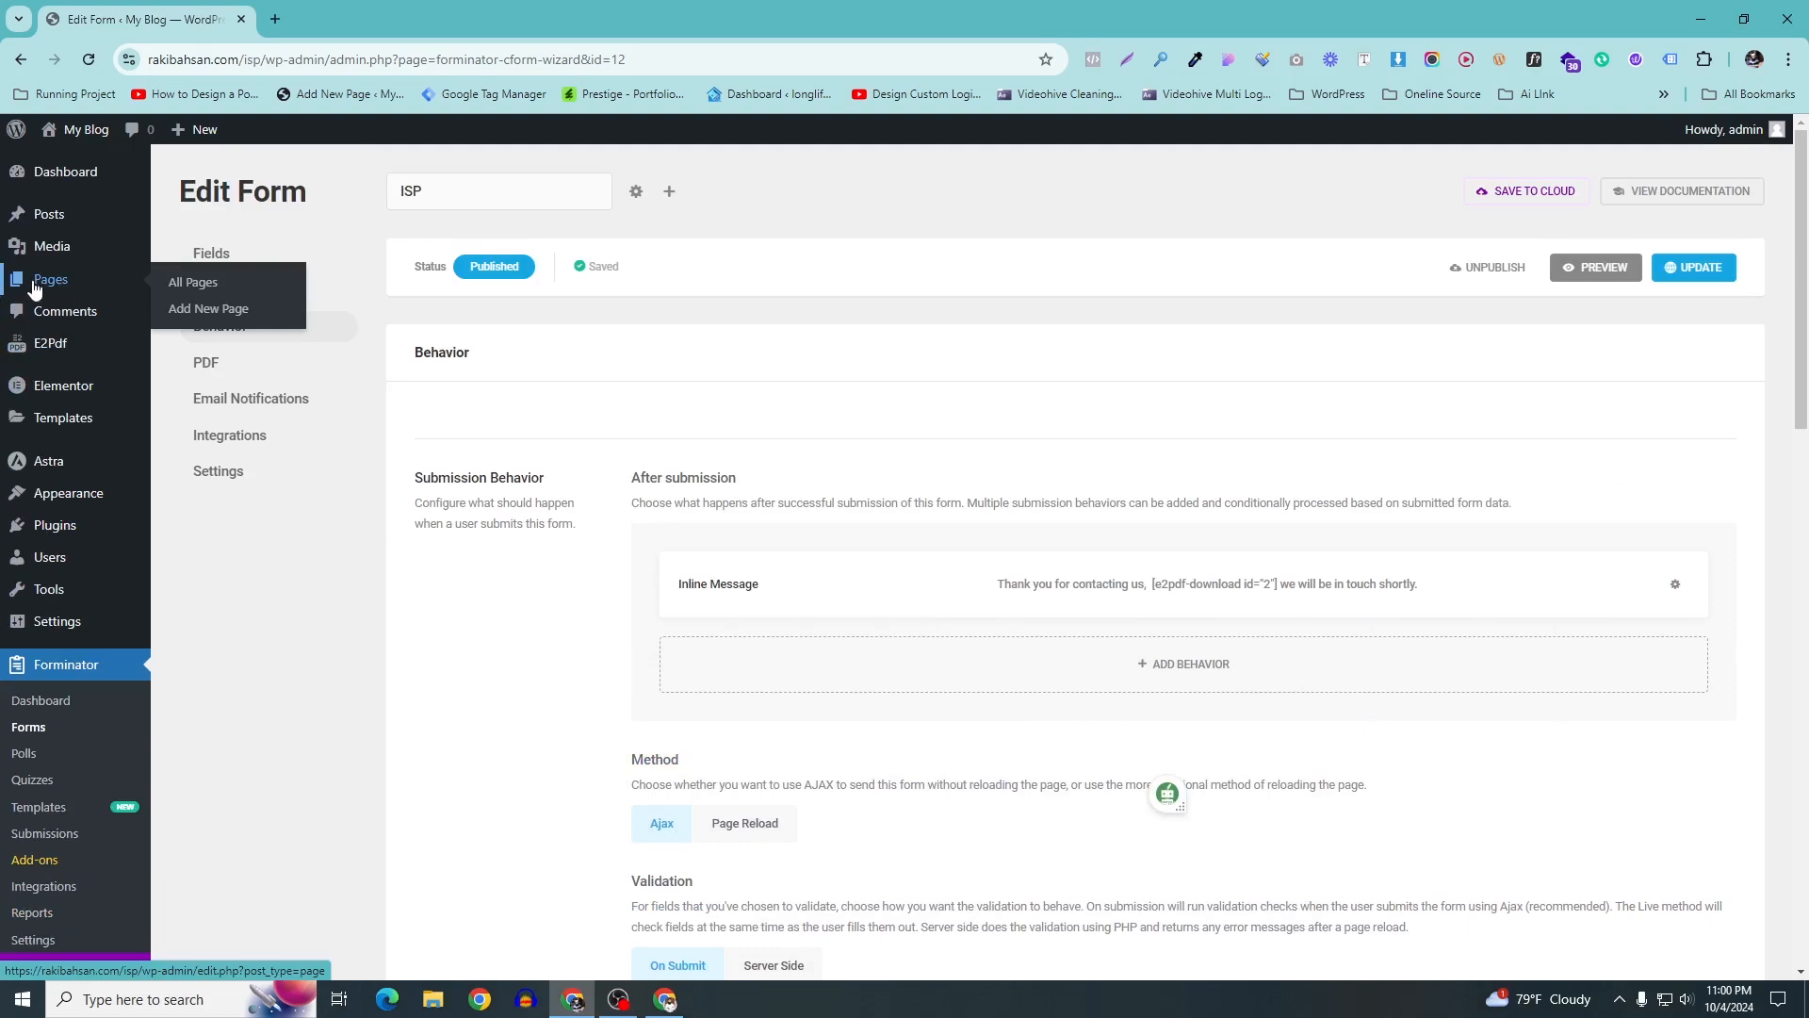
click(35, 287)
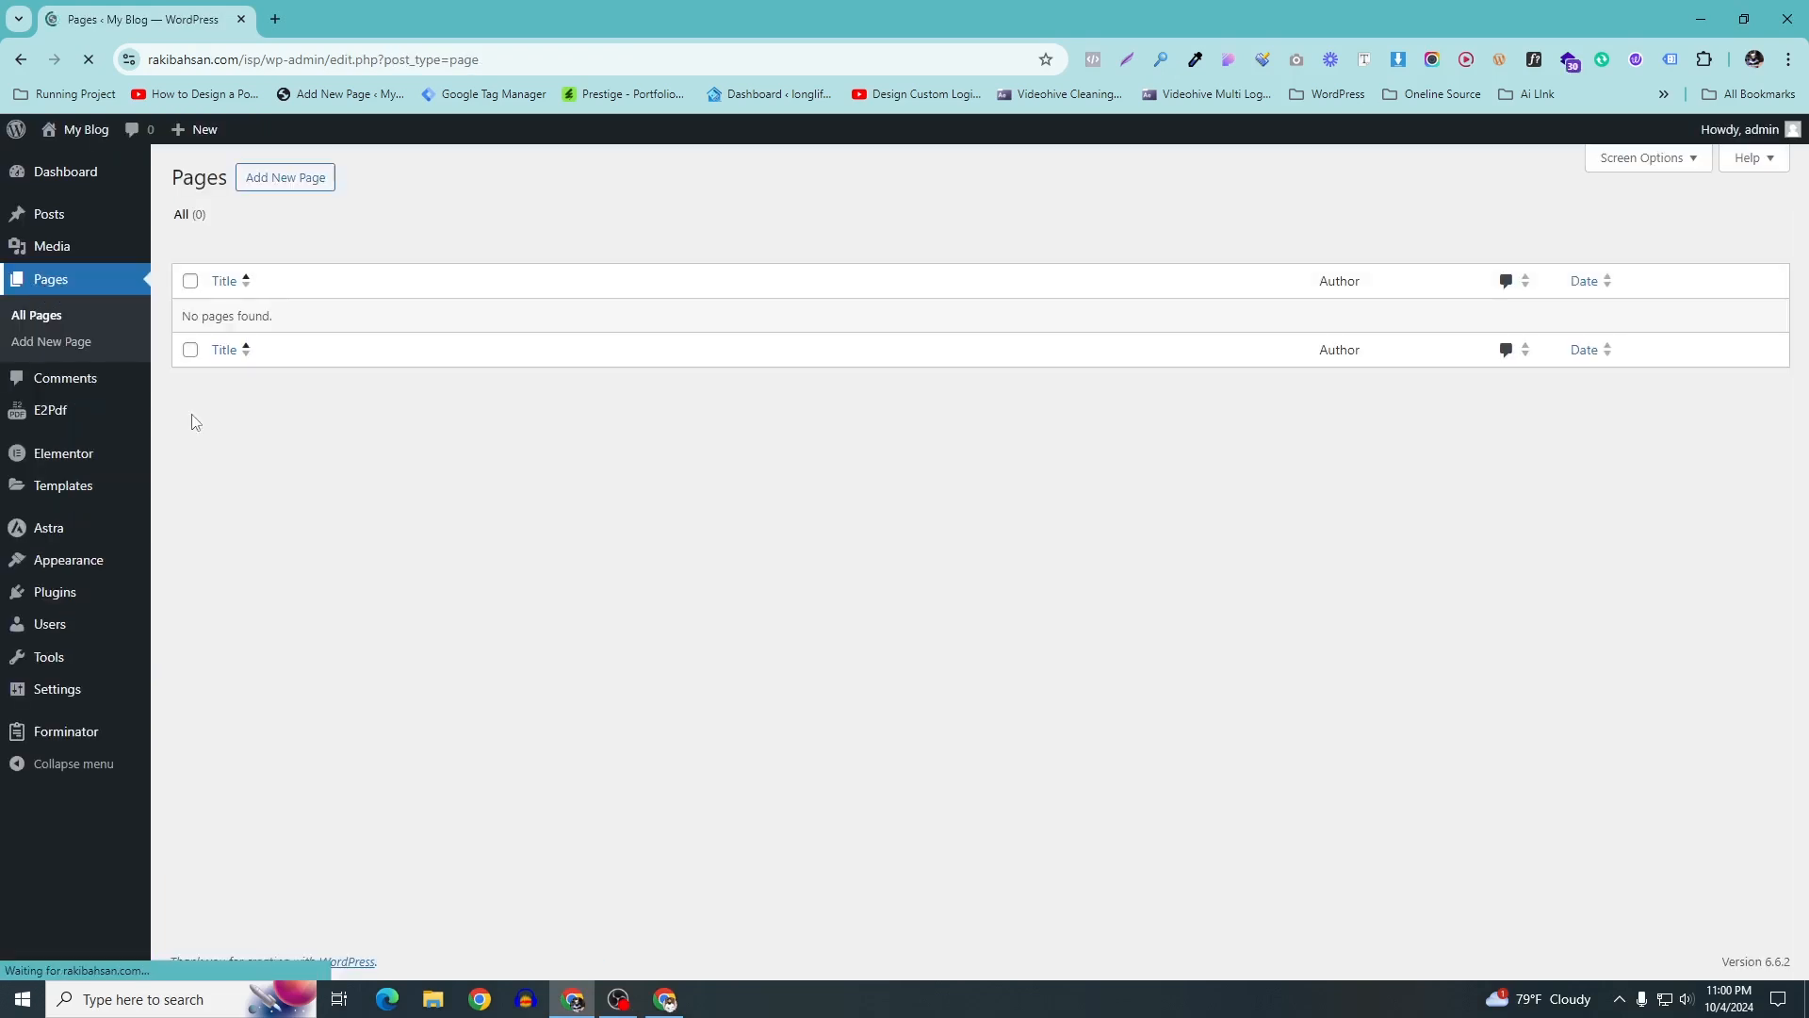
click(306, 181)
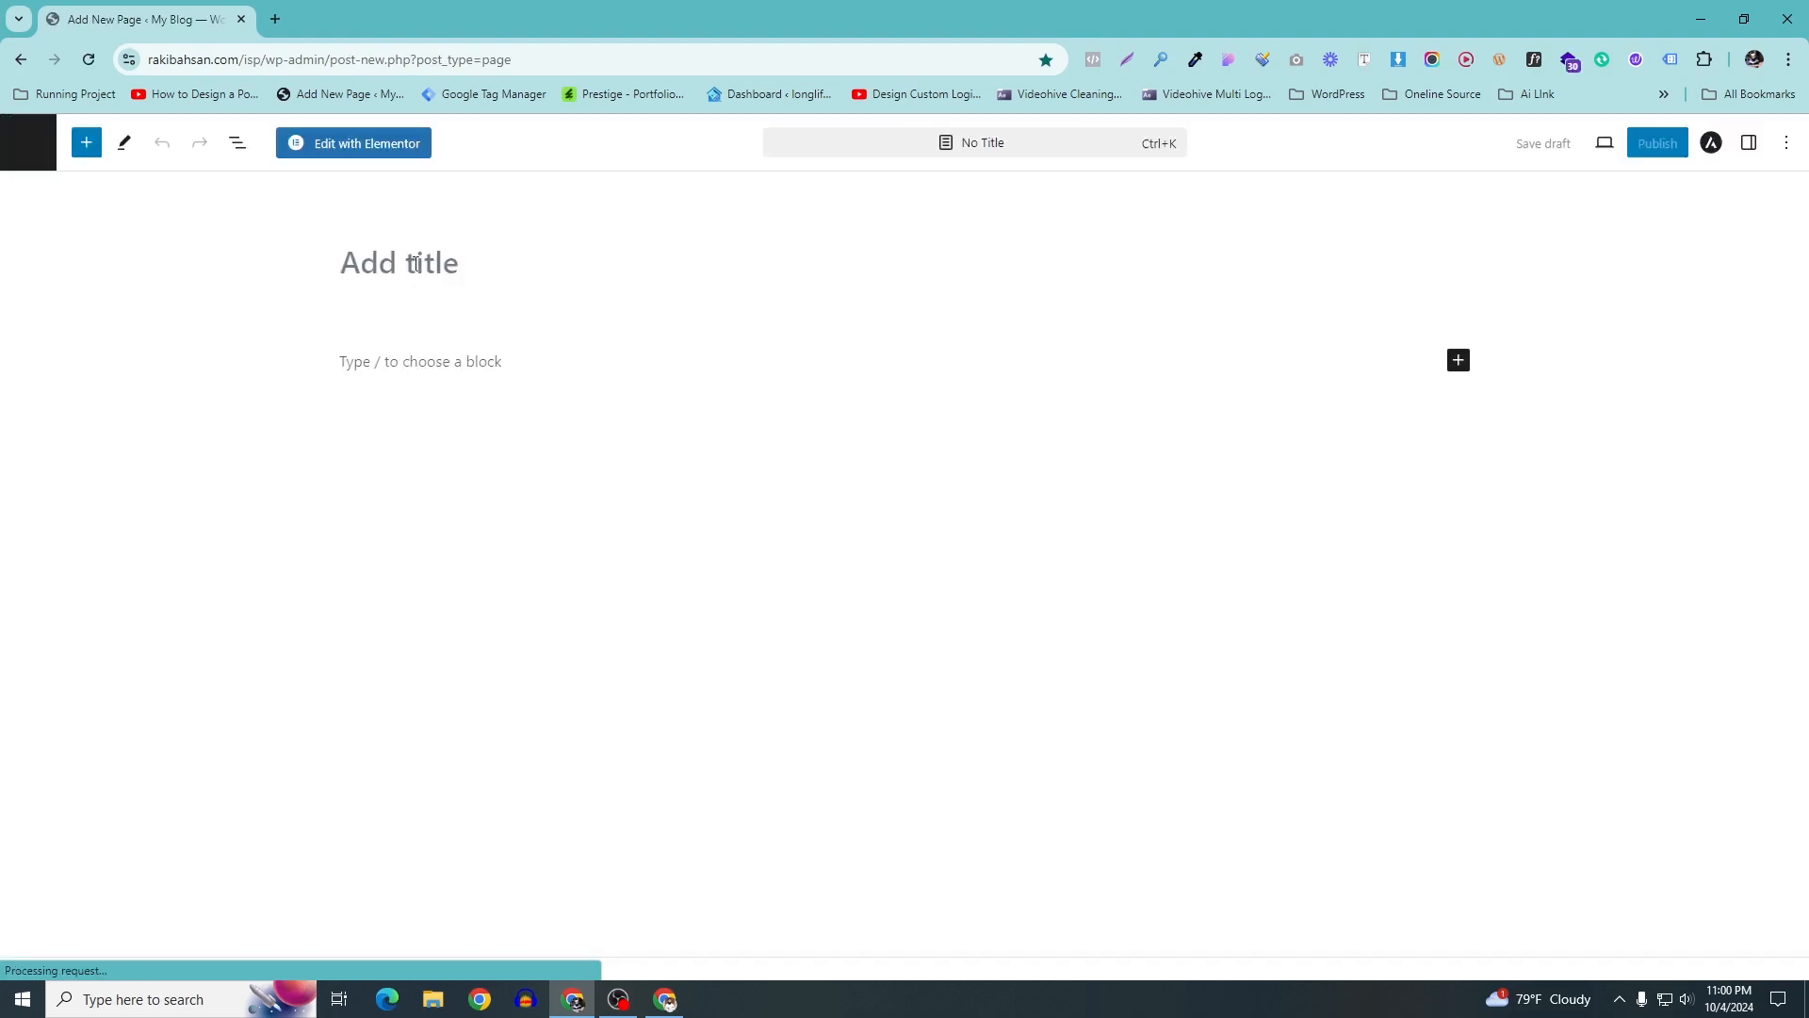
click(417, 263)
text(Home)
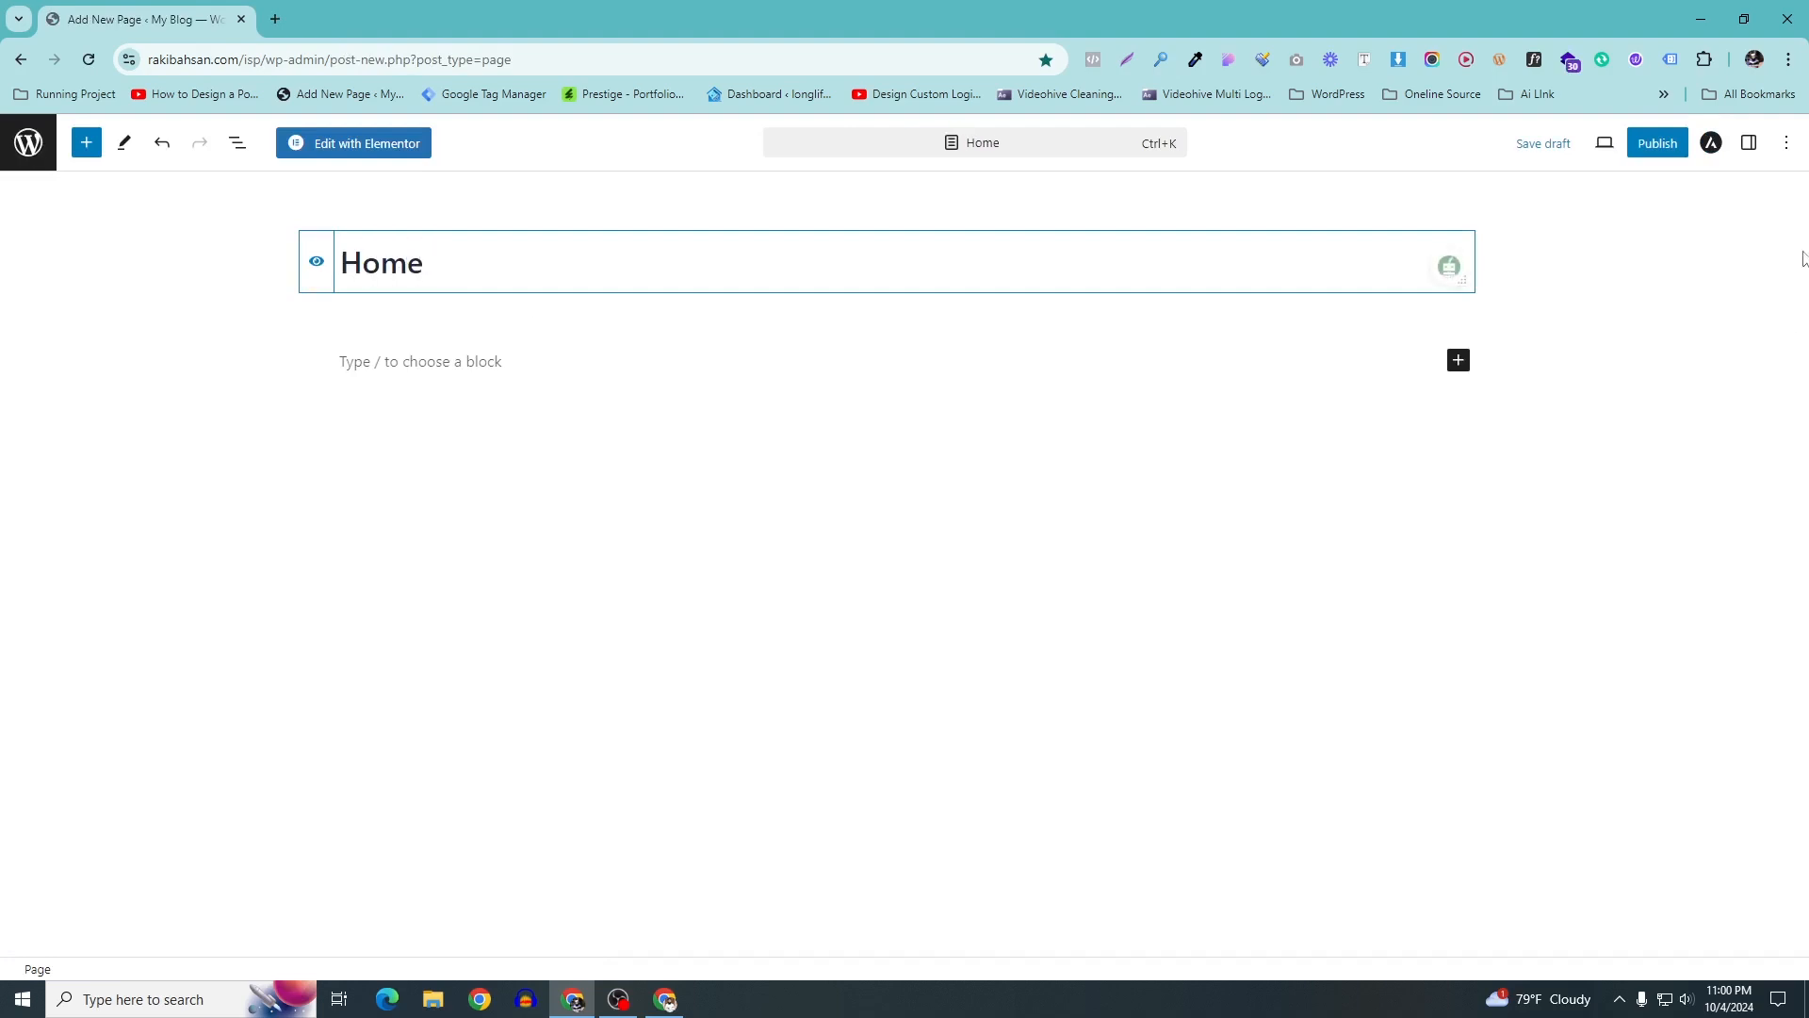
click(1654, 143)
click(1651, 143)
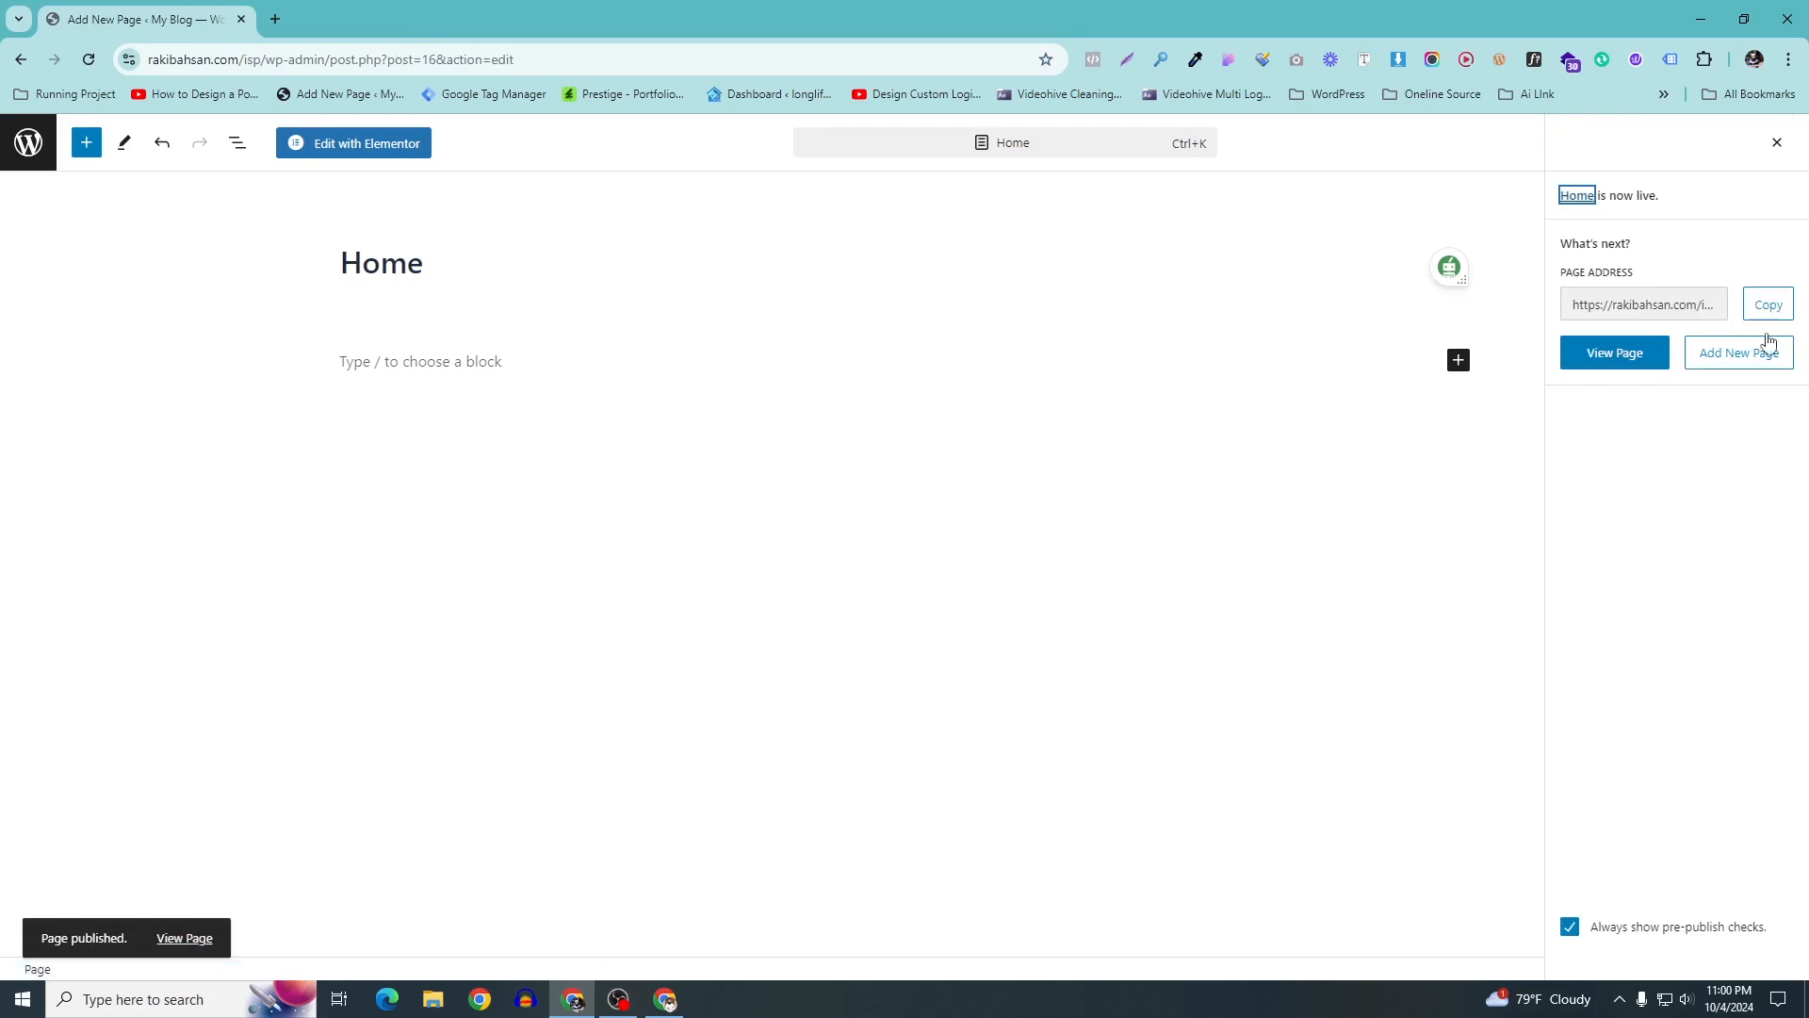
Open the Home page in Elementor and add a single-column Flexbox container
click(358, 149)
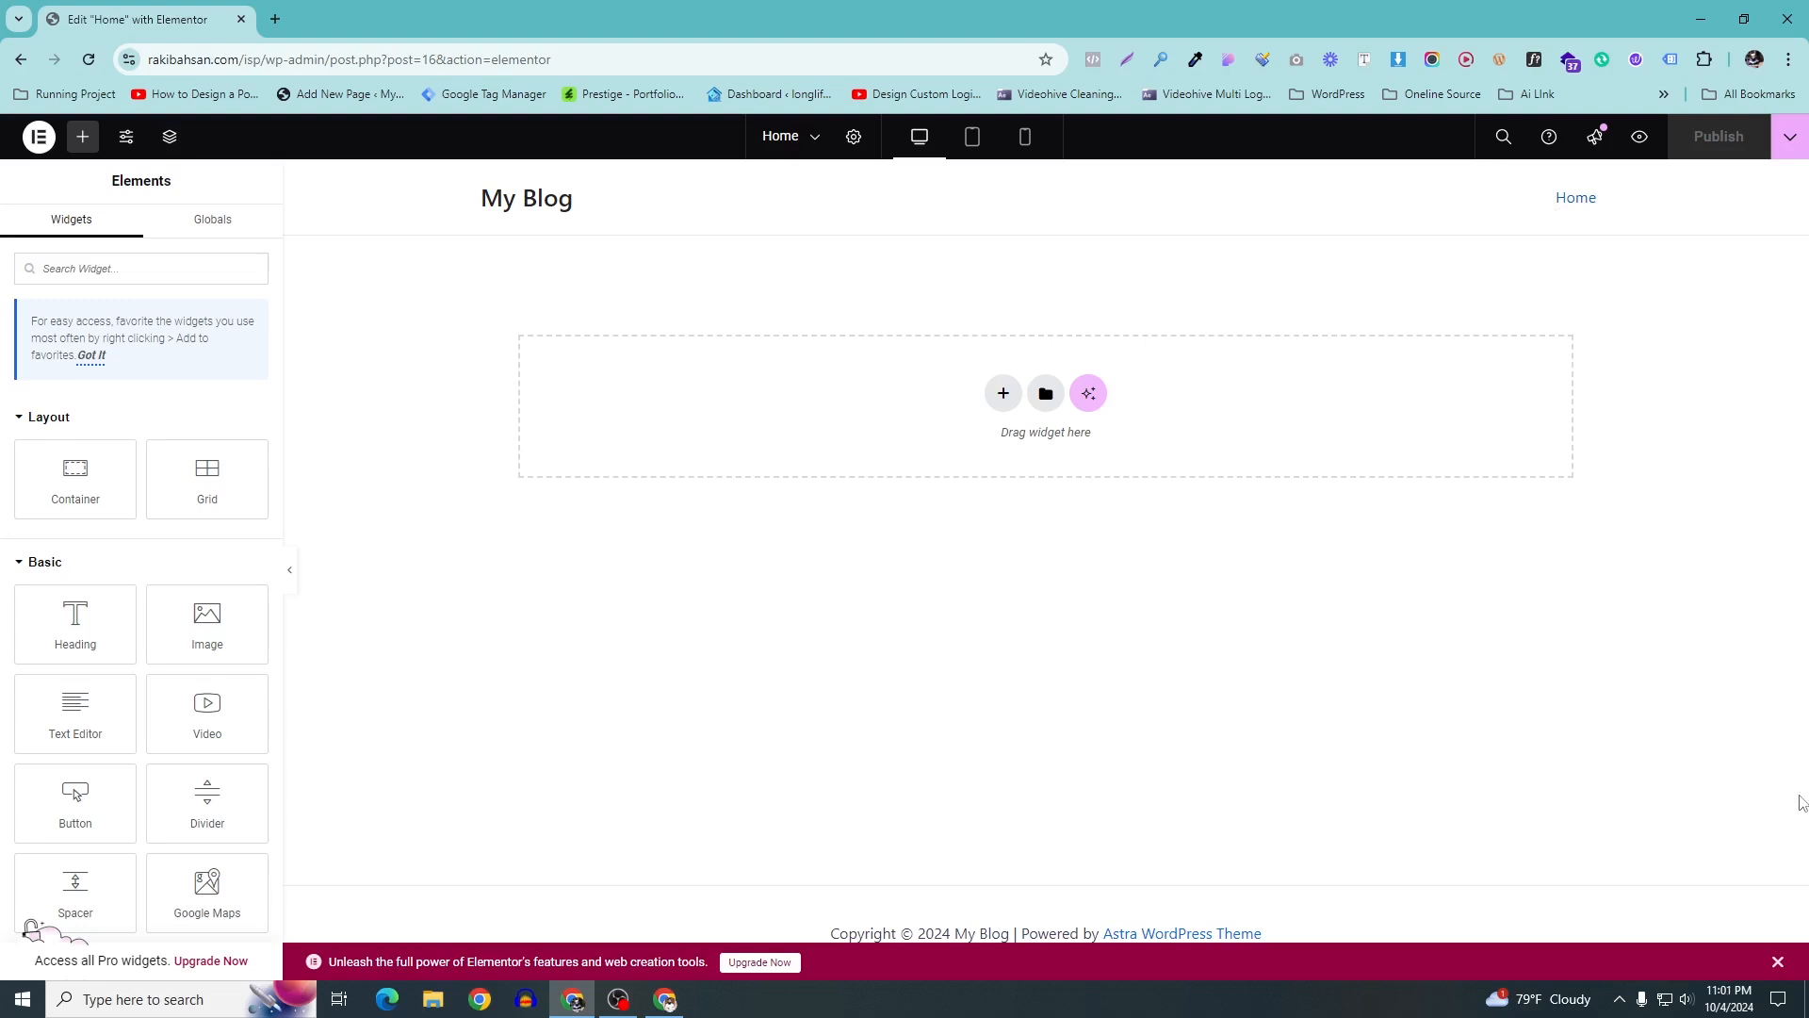
click(1778, 962)
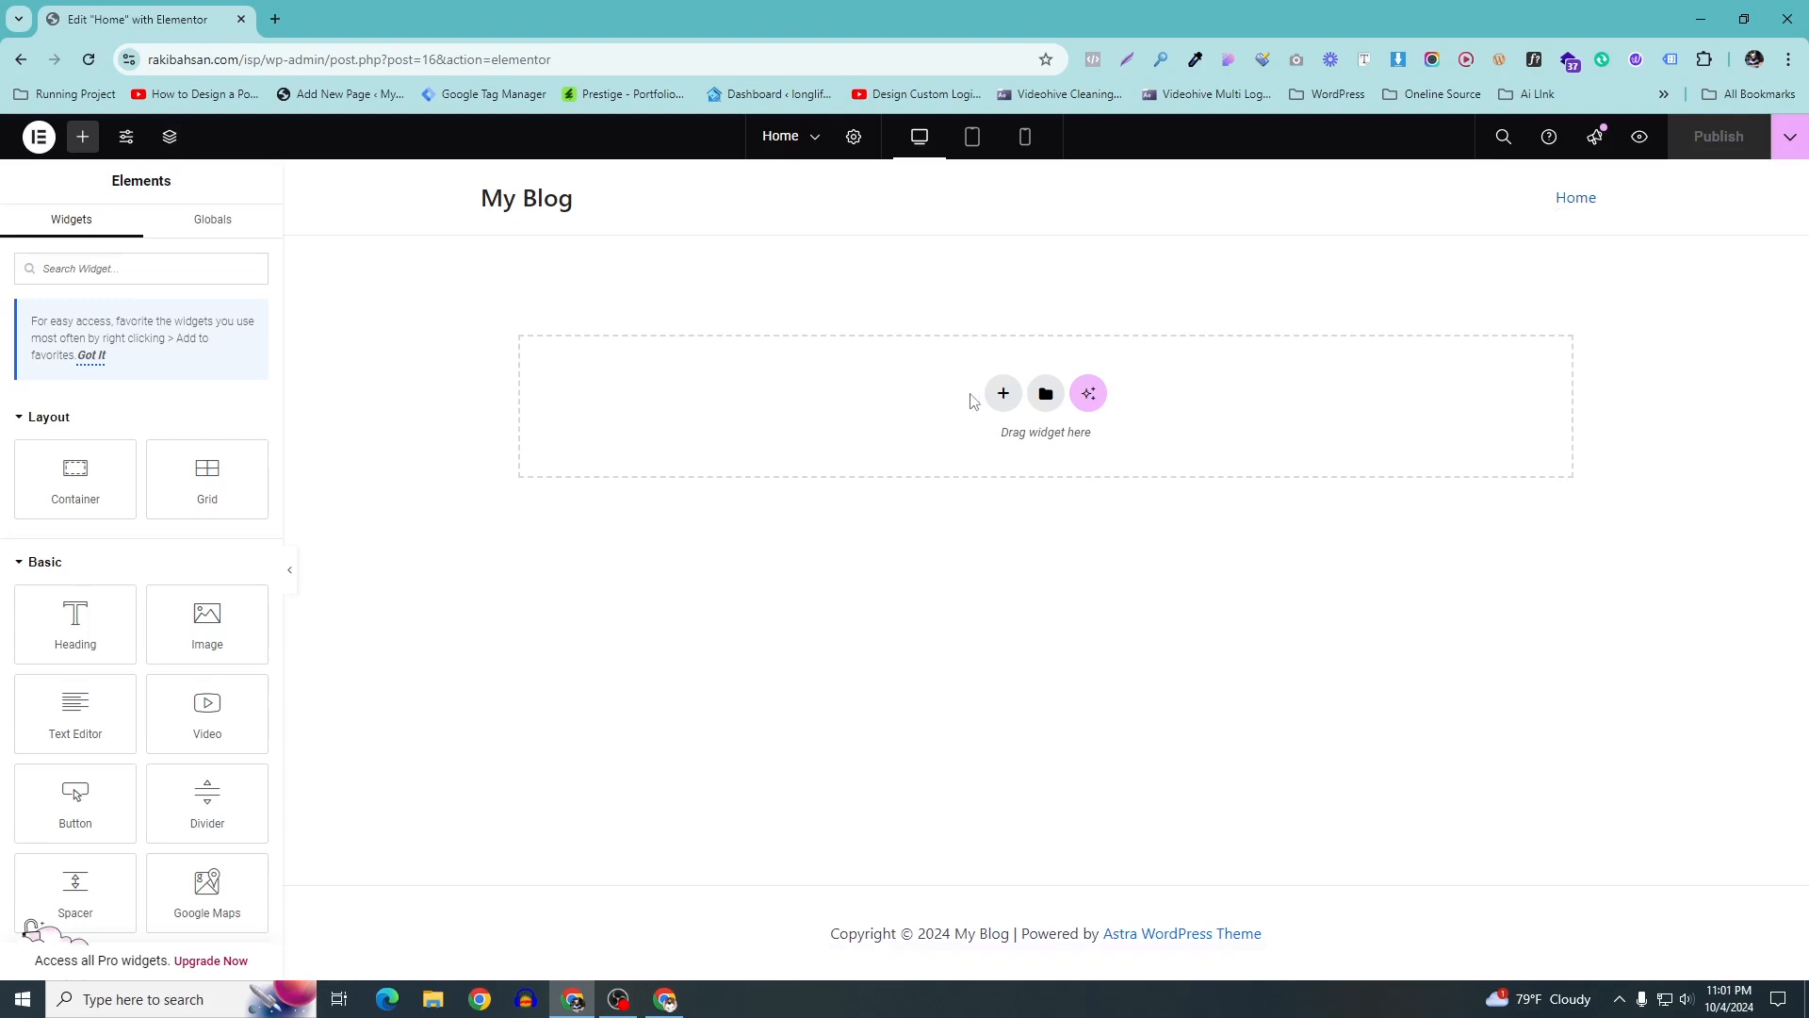
click(1003, 394)
click(985, 454)
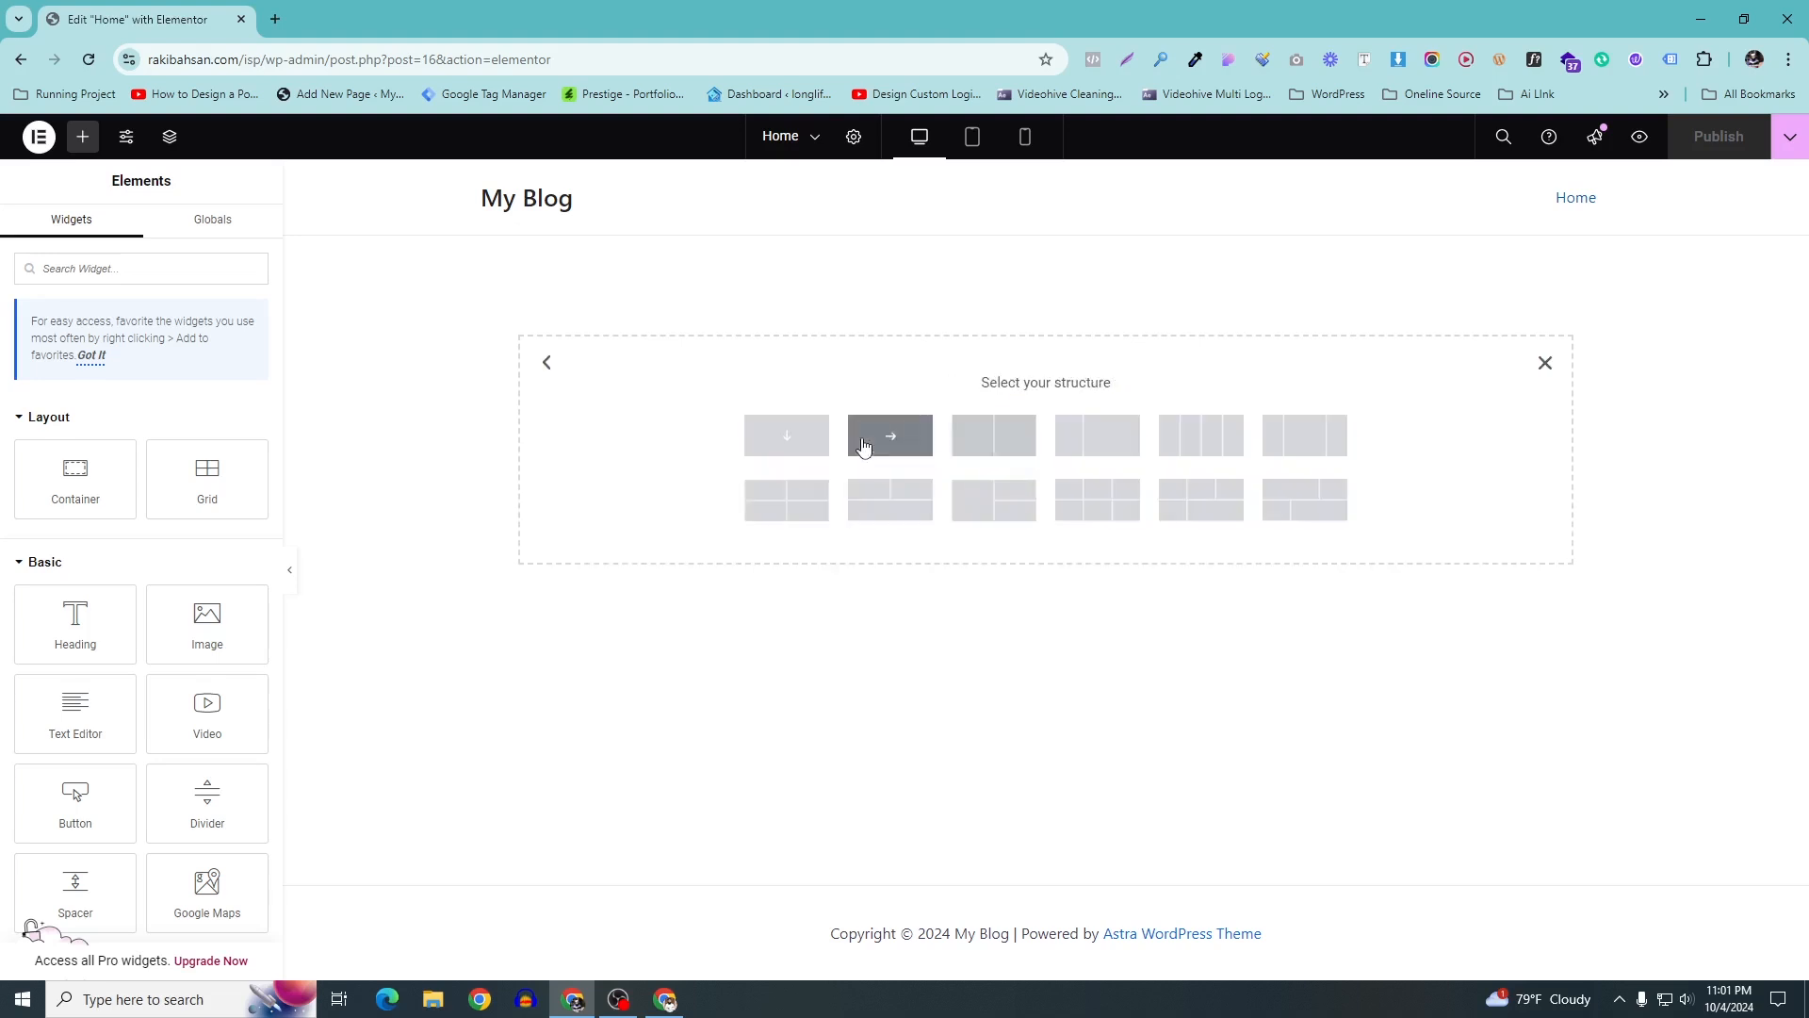
click(766, 443)
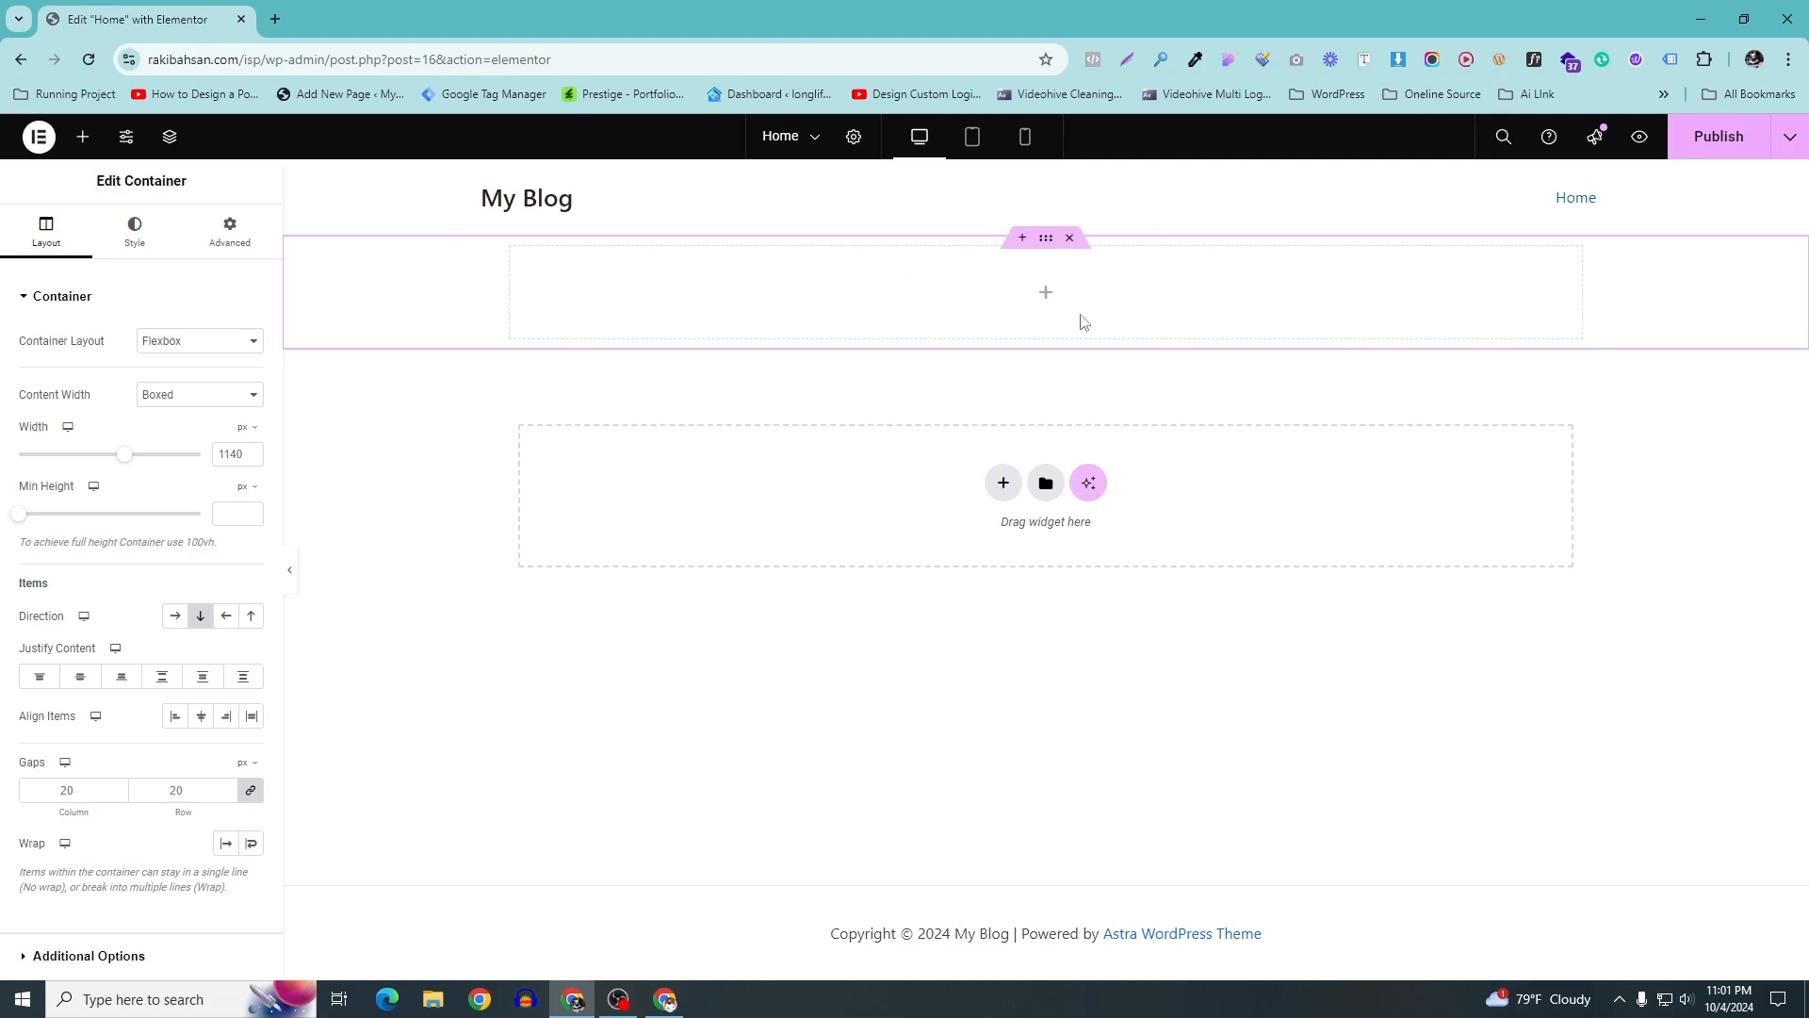
Drag a Heading widget into the new top container
click(232, 229)
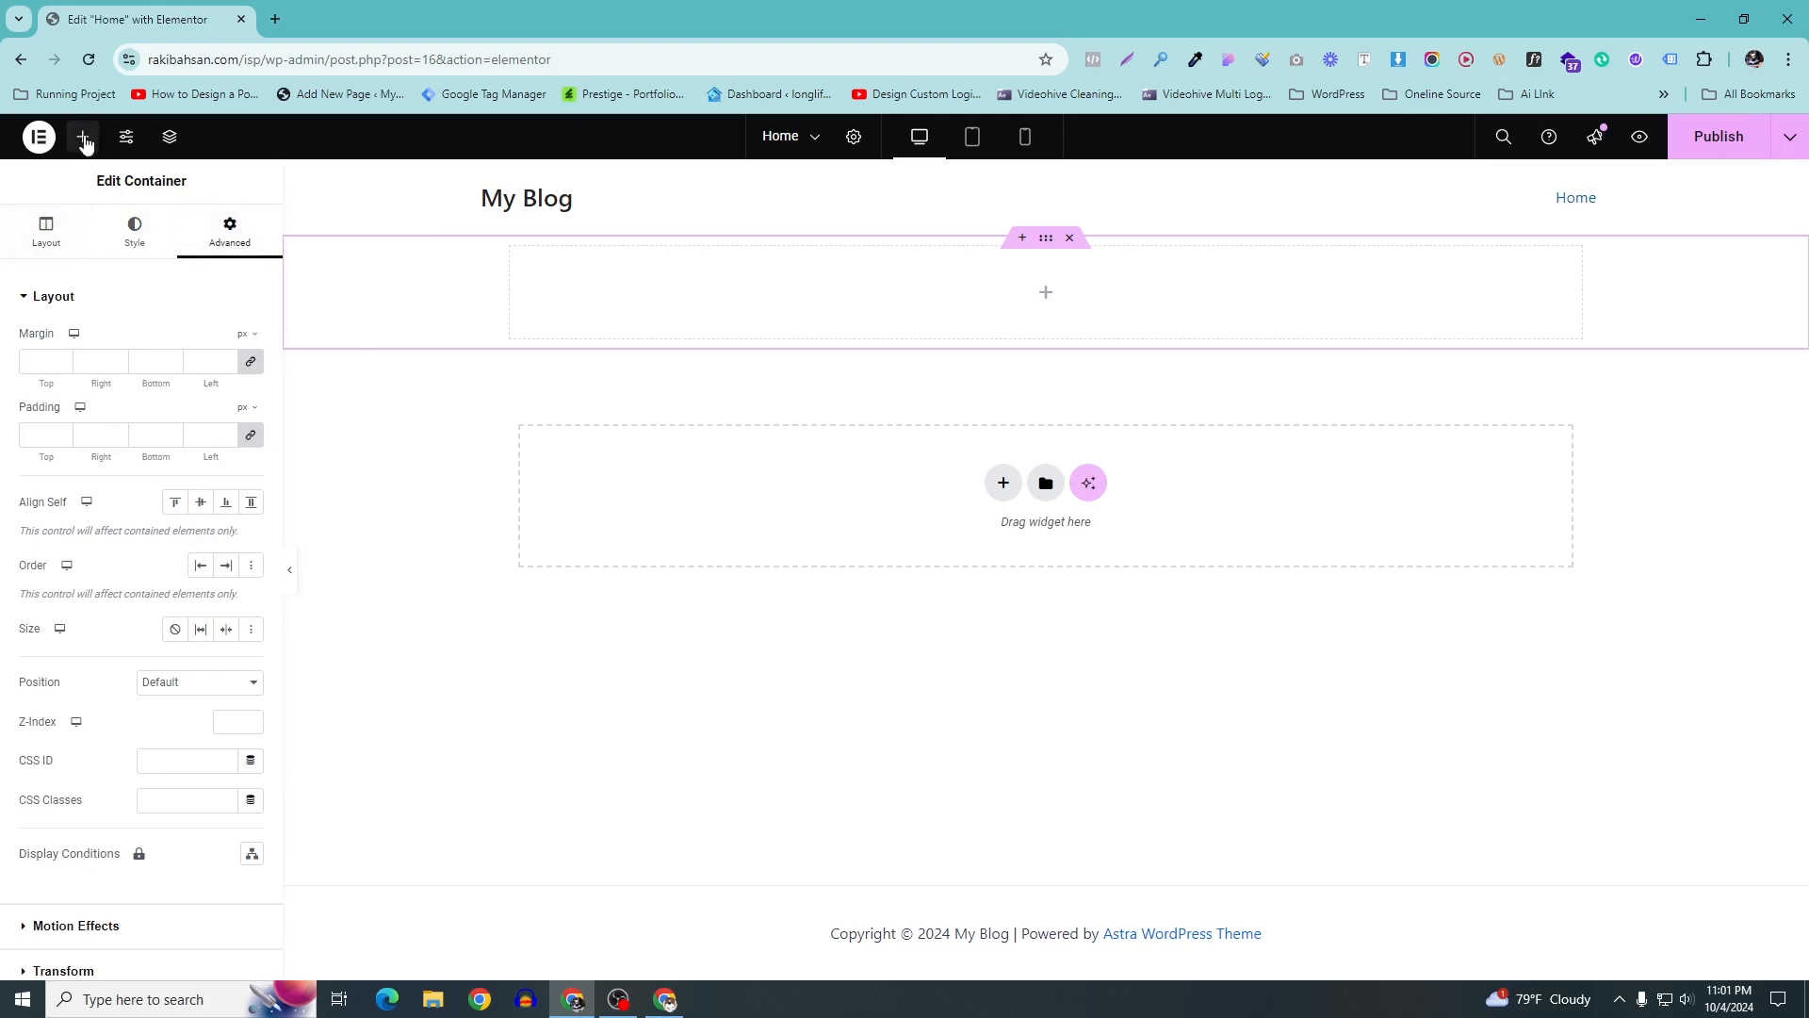
click(83, 136)
drag(94, 504, 965, 305)
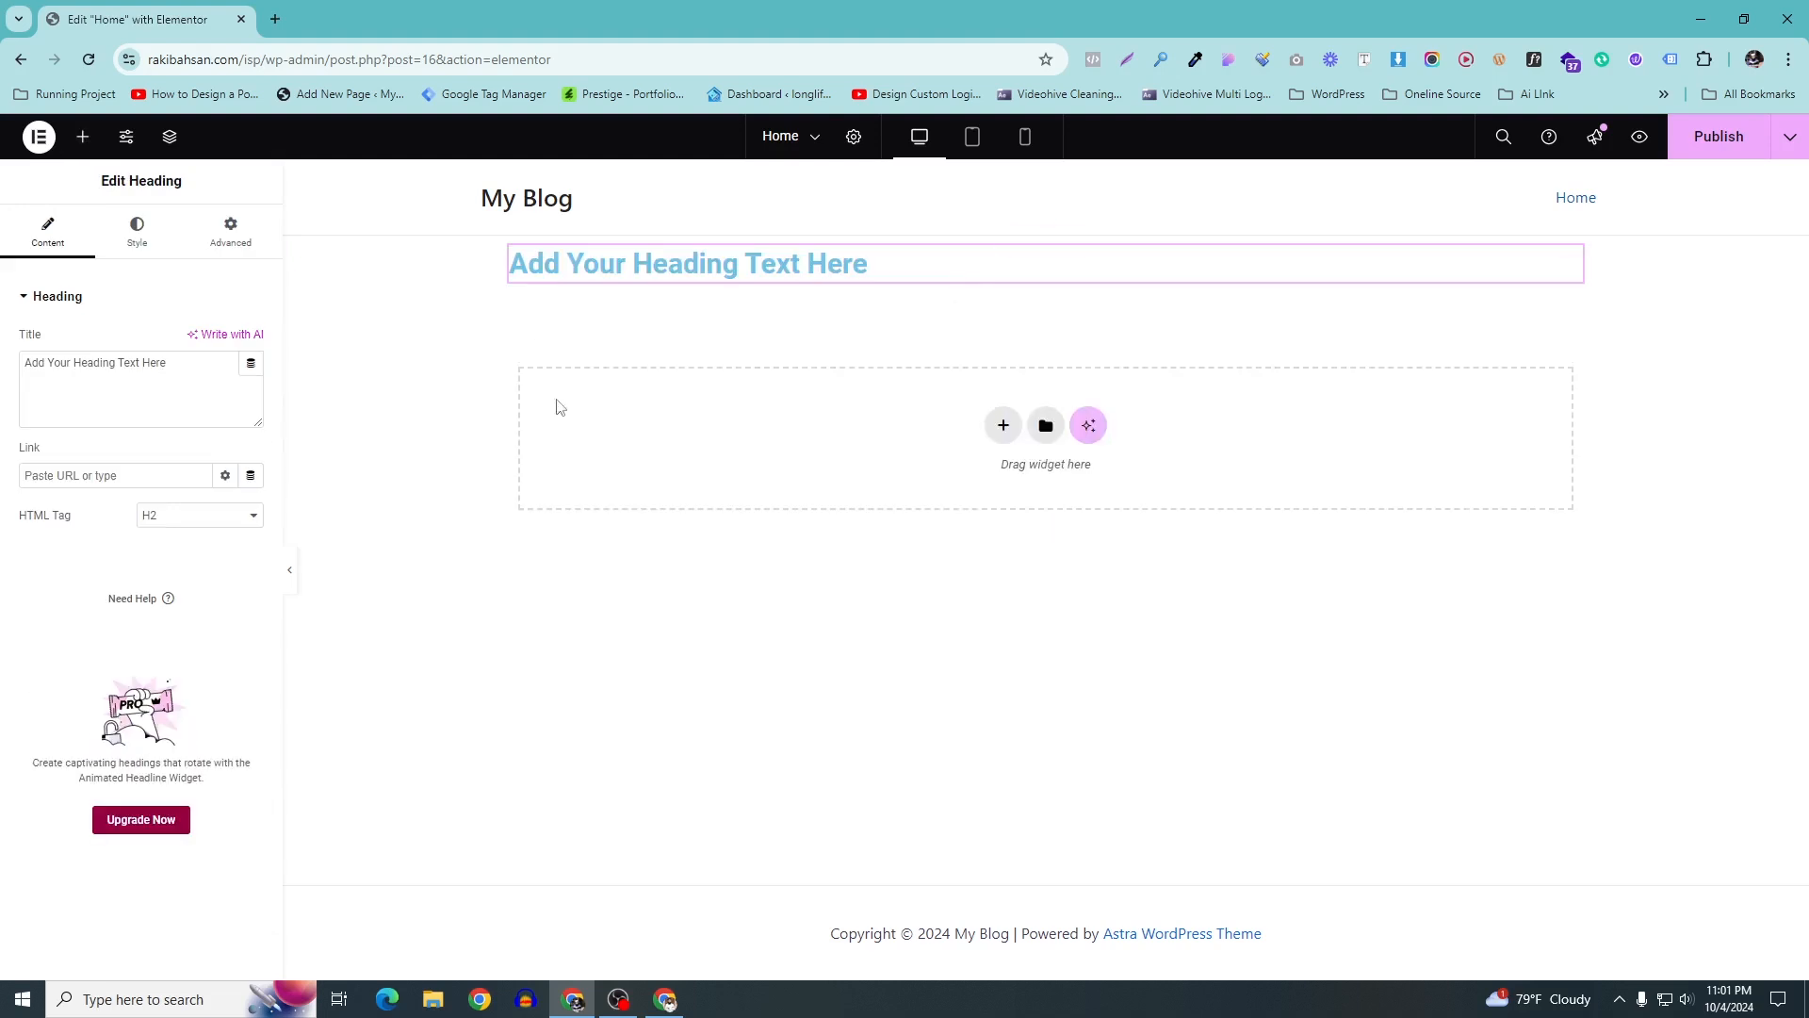
Center-align the heading and change its title to 'Internet Register From'
click(147, 236)
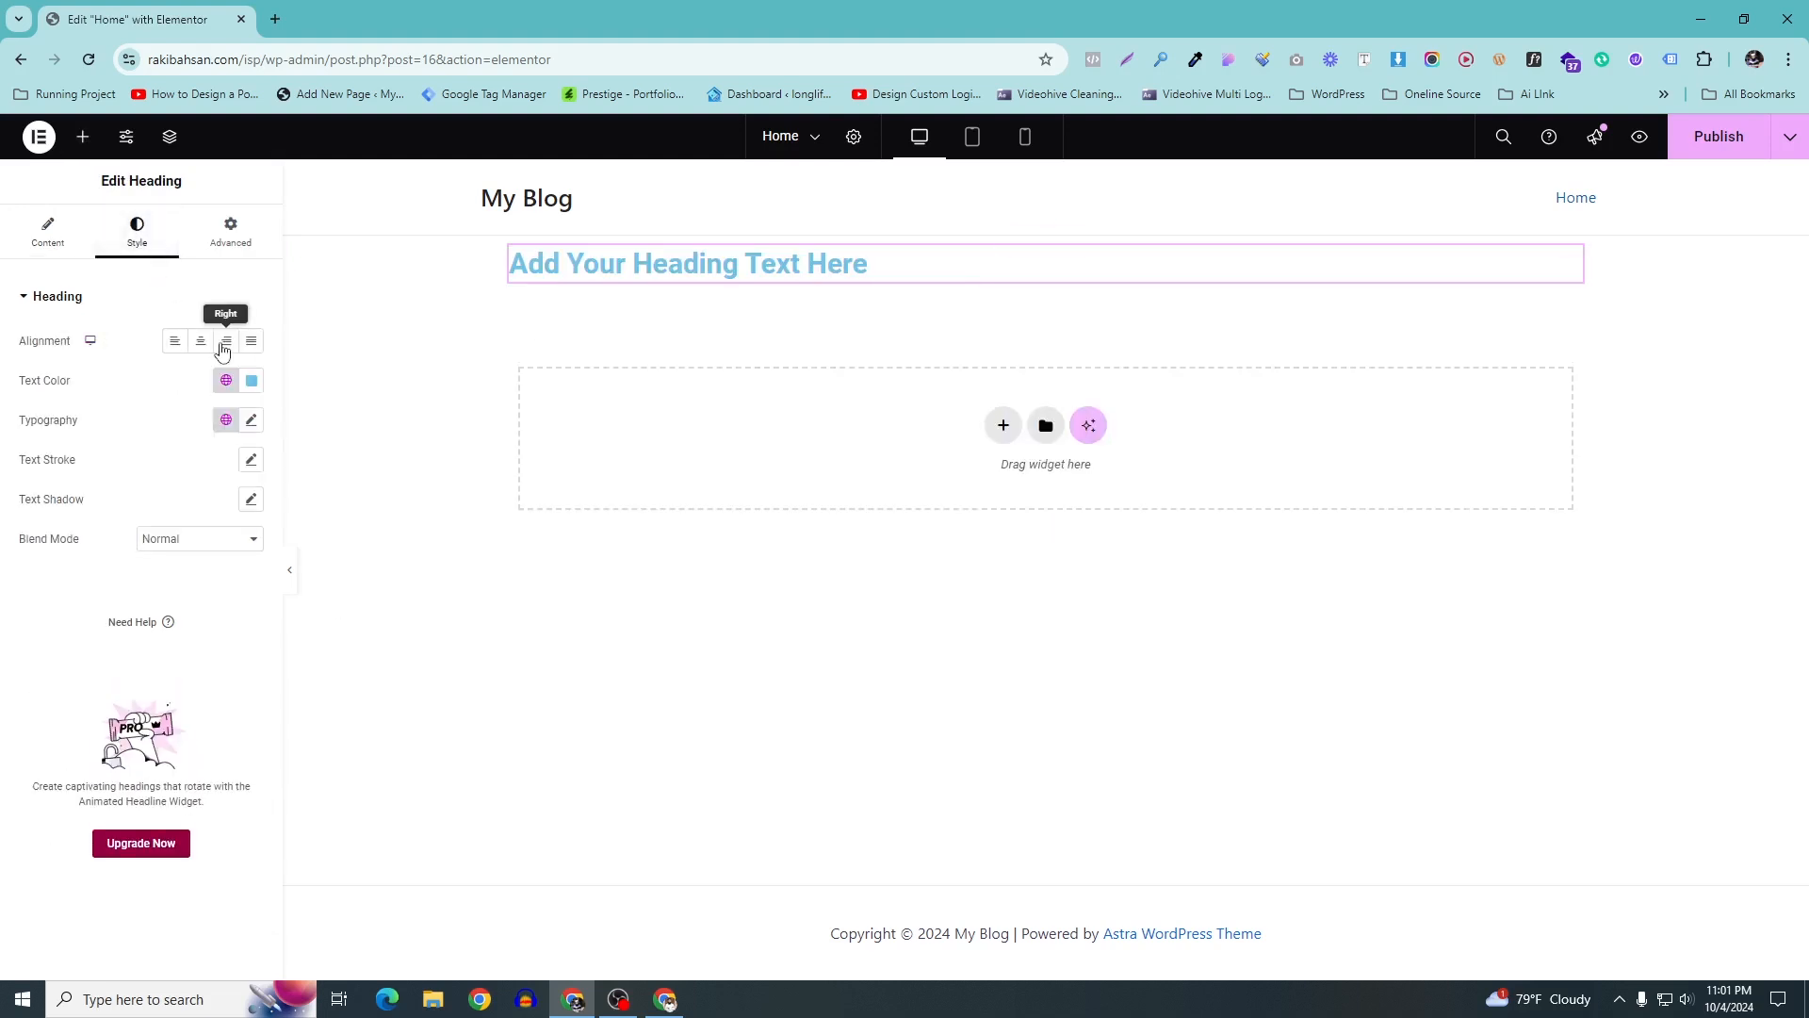
click(200, 341)
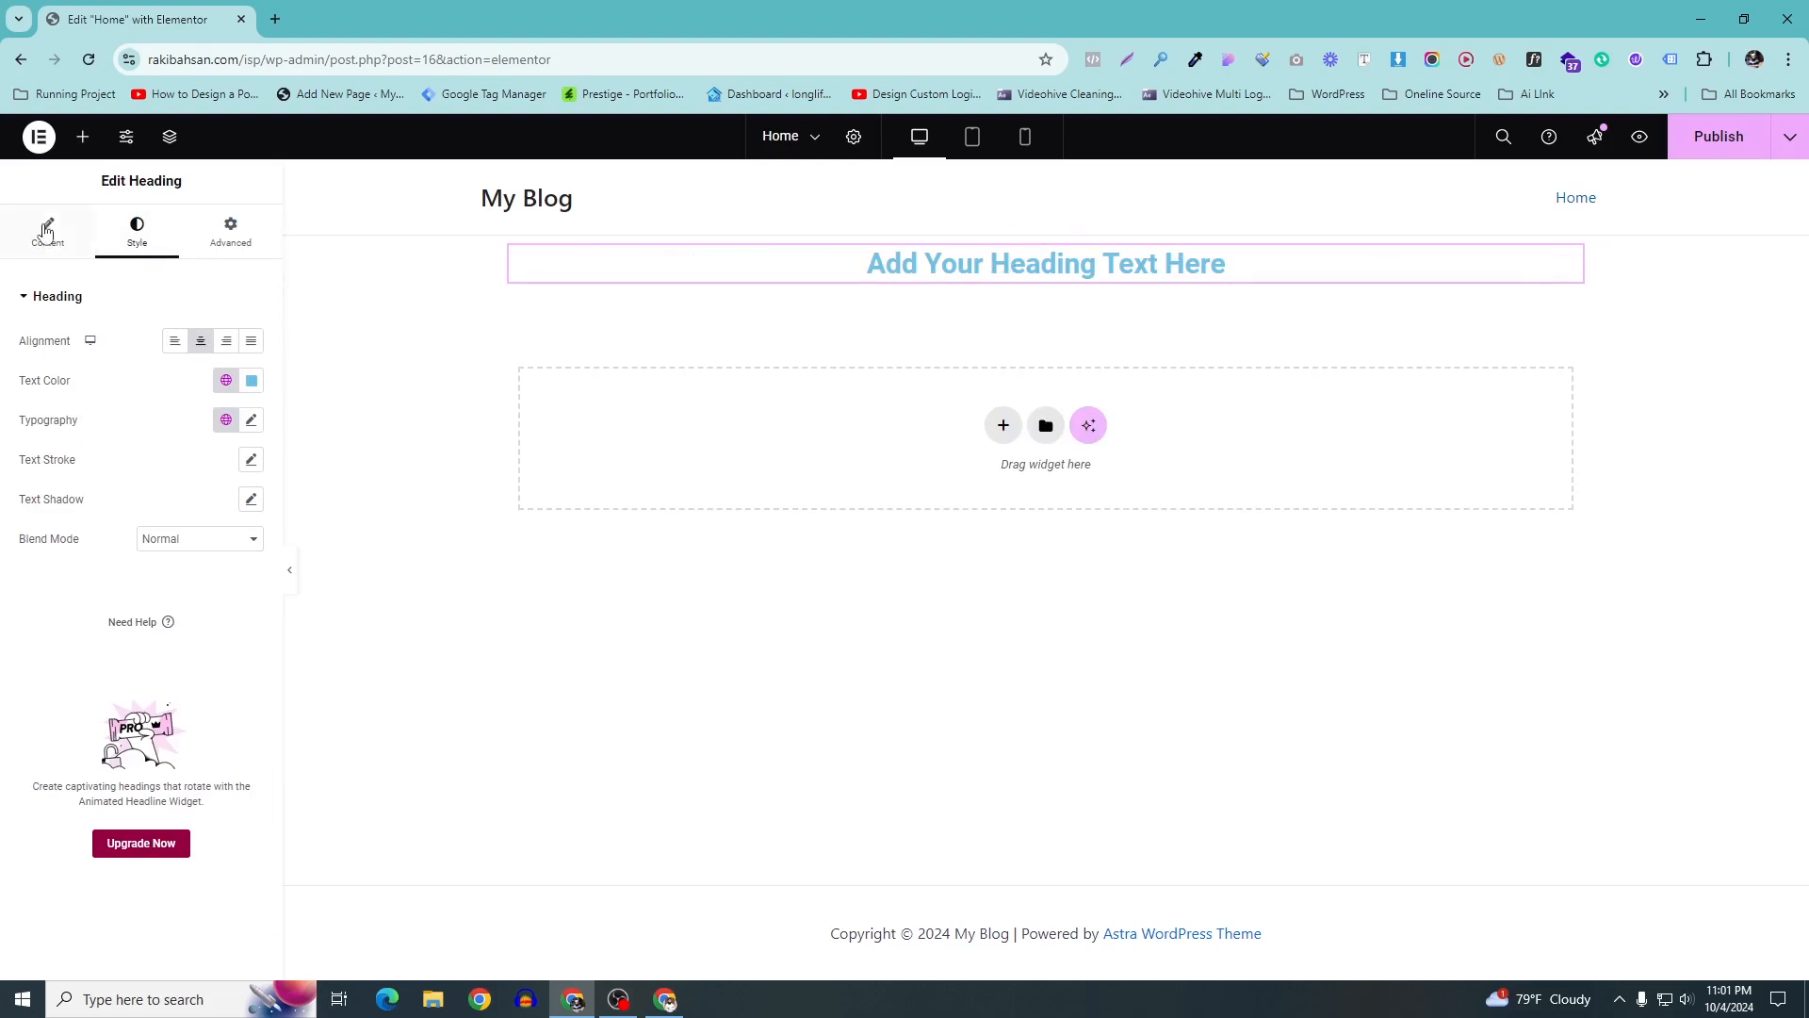
click(46, 233)
drag(197, 355, 3, 335)
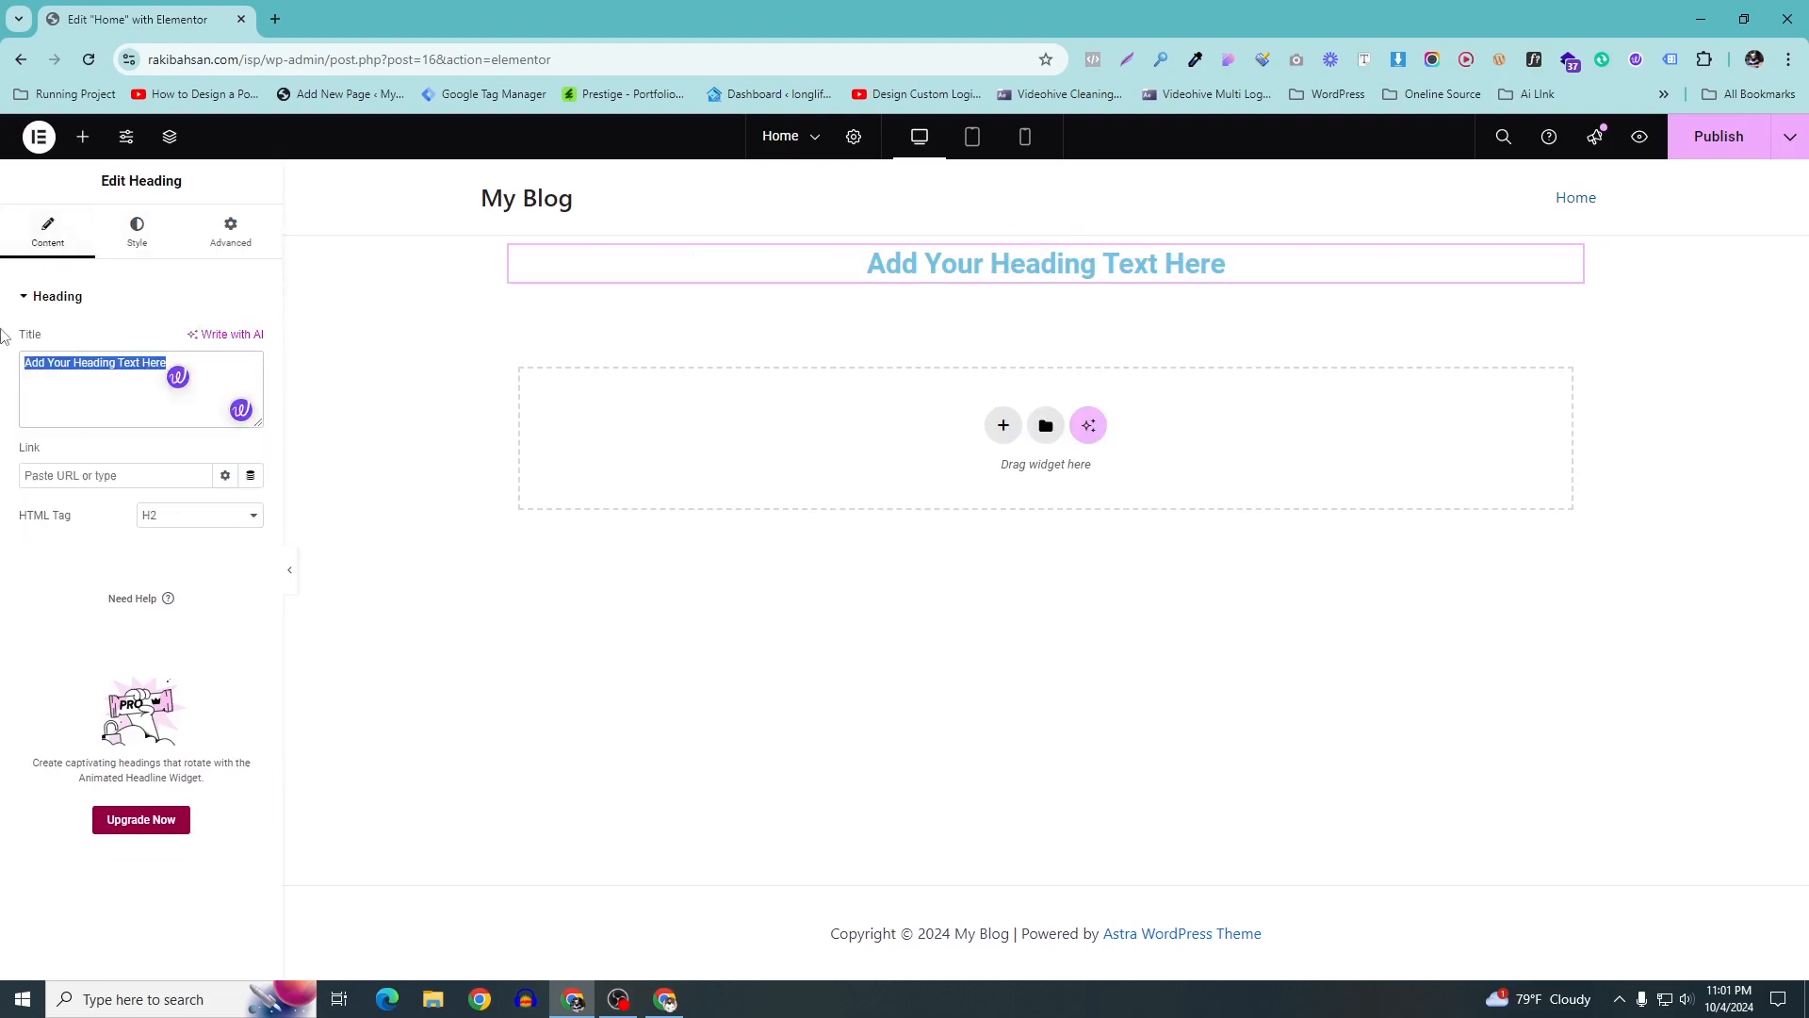
text(Intern)
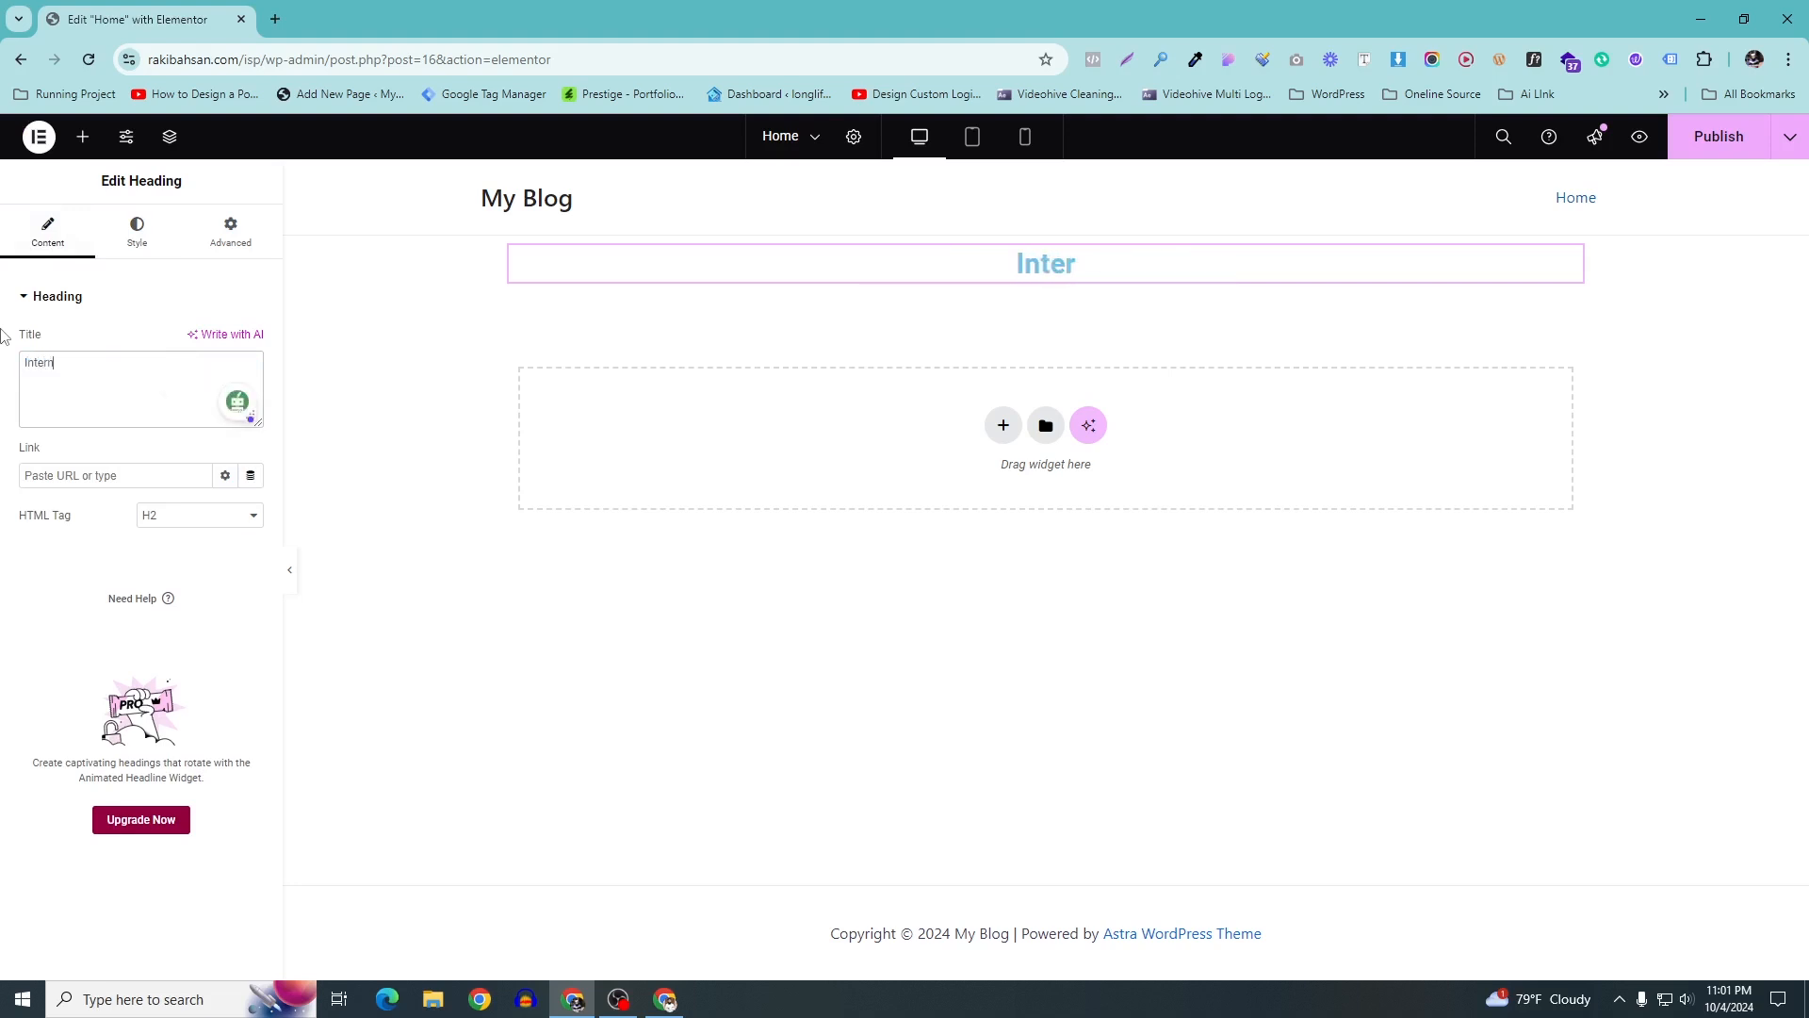
text(et )
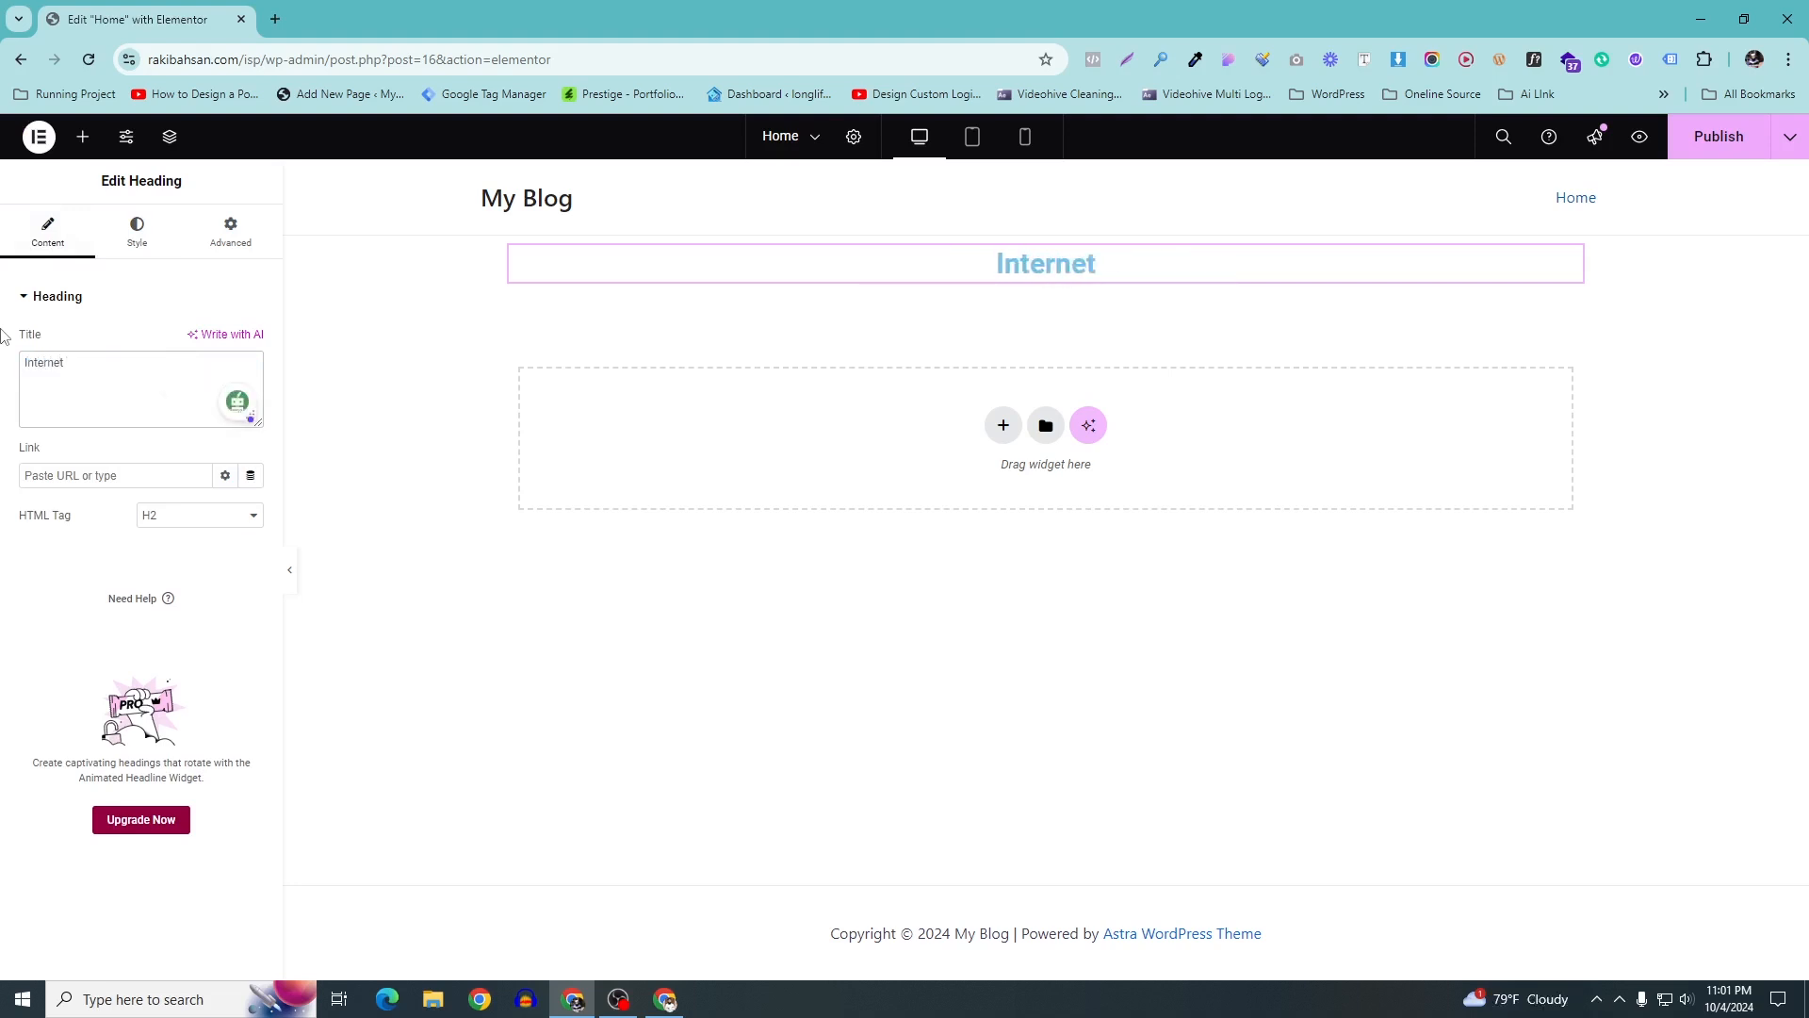
text(Rig)
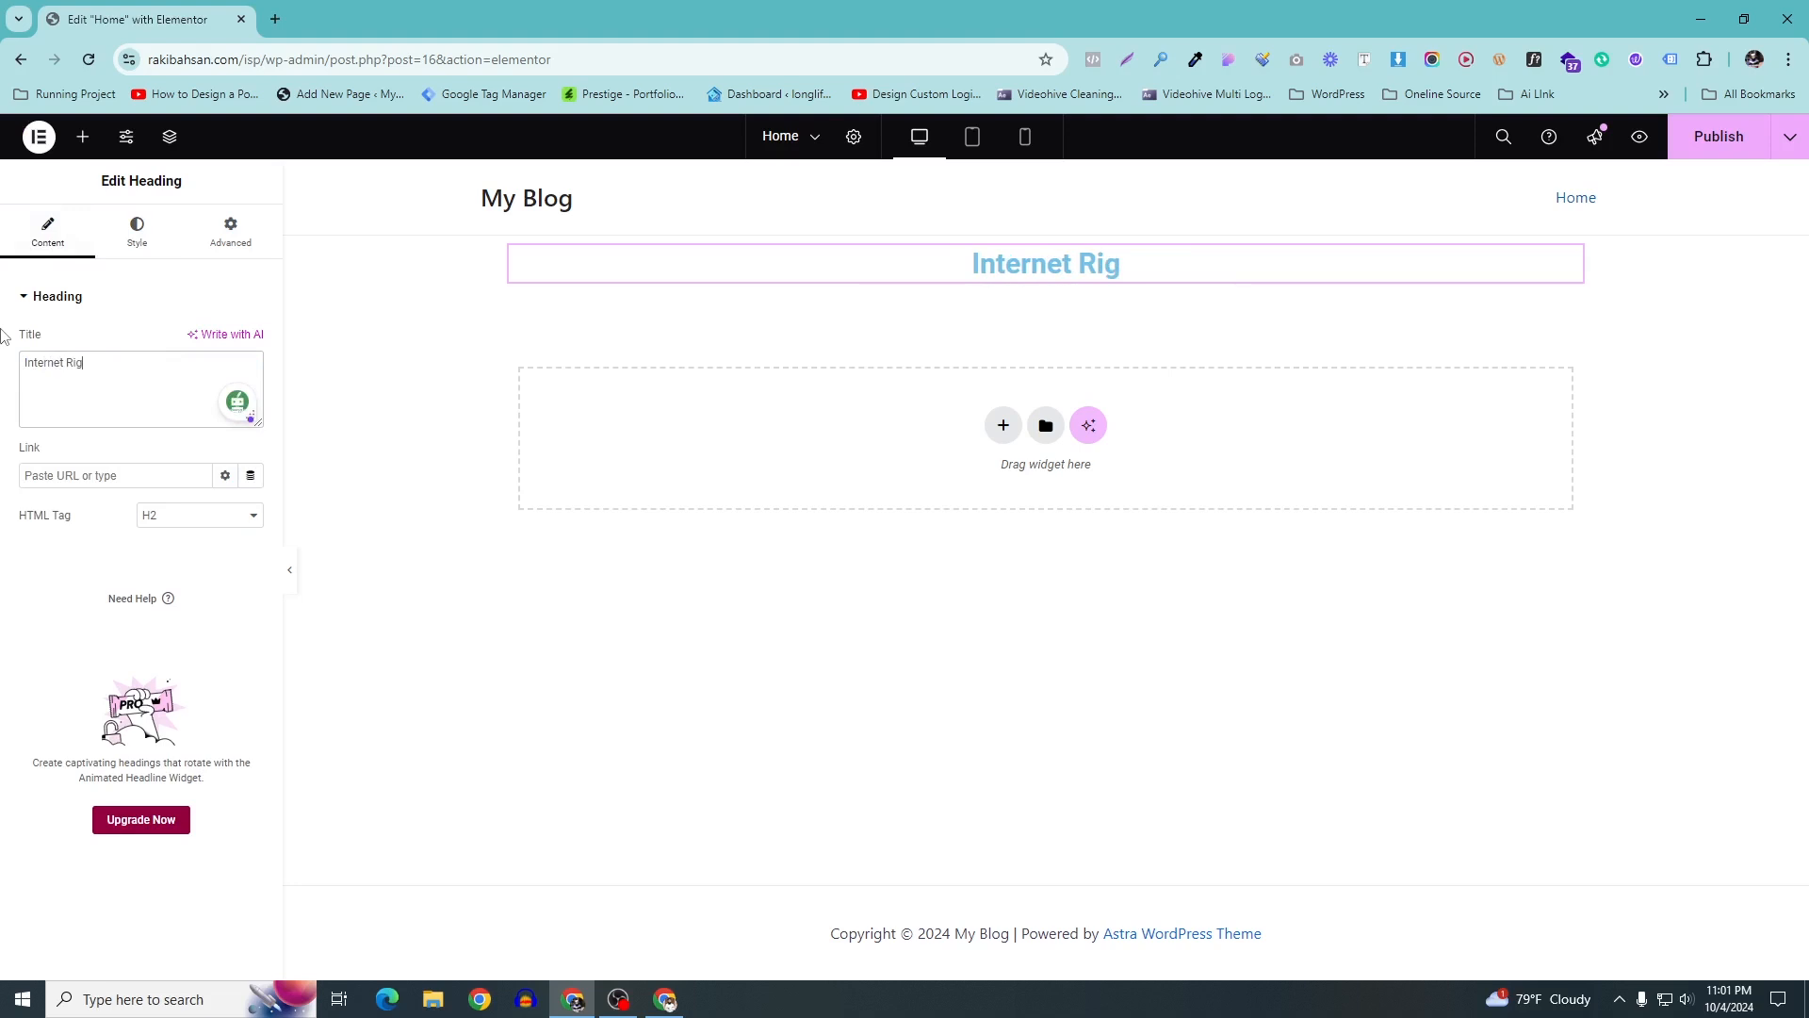
key(BackSpace)
key(BackSpace)
text(egister)
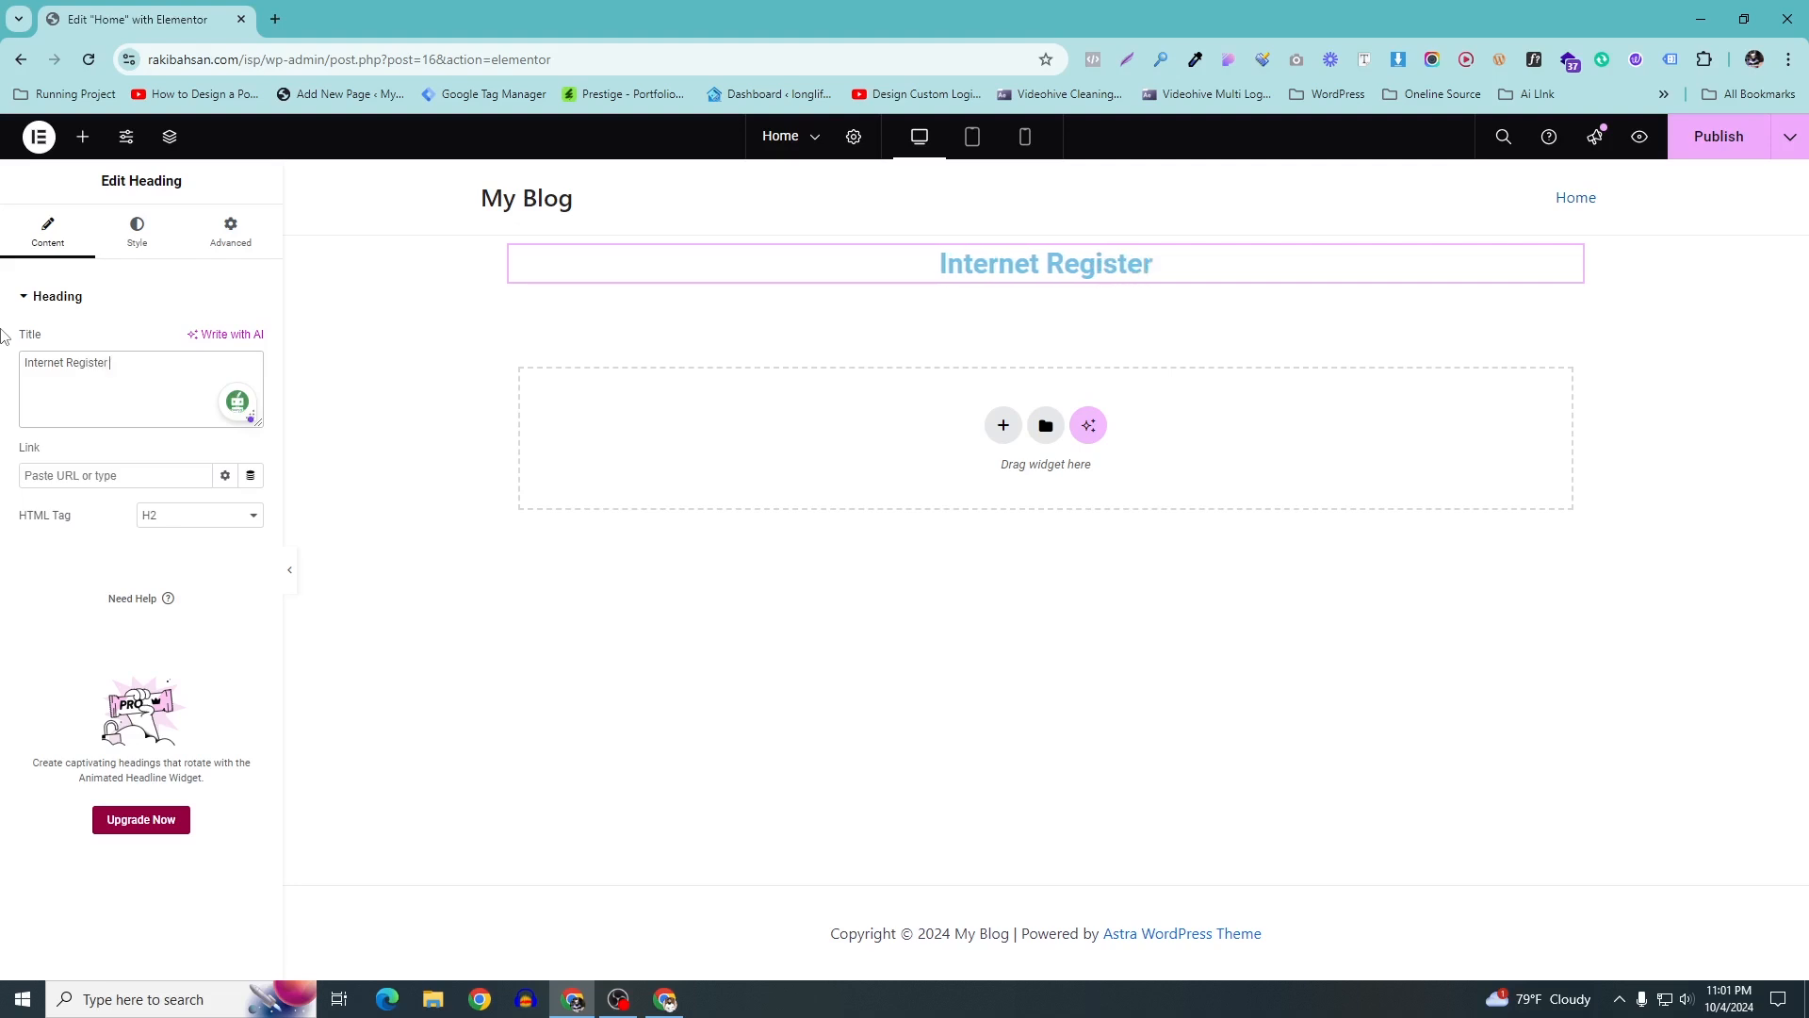
text( From)
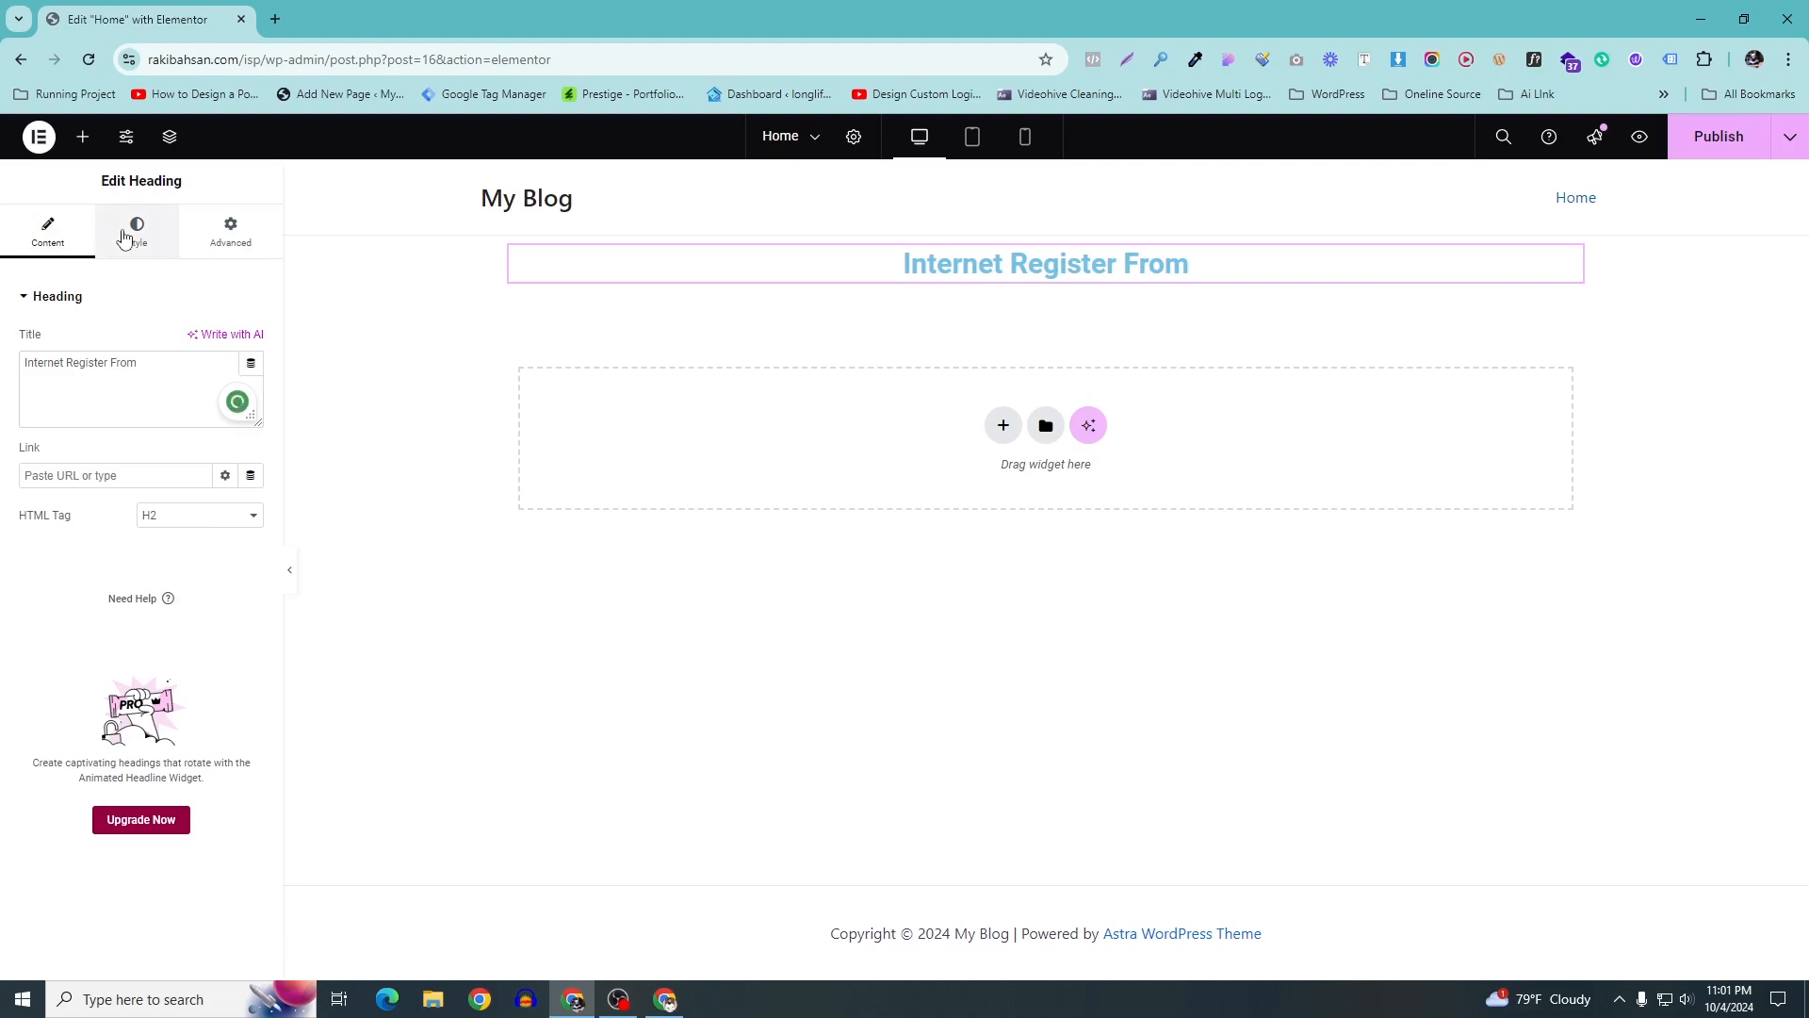
Set the heading text colour to a black global colour
click(137, 236)
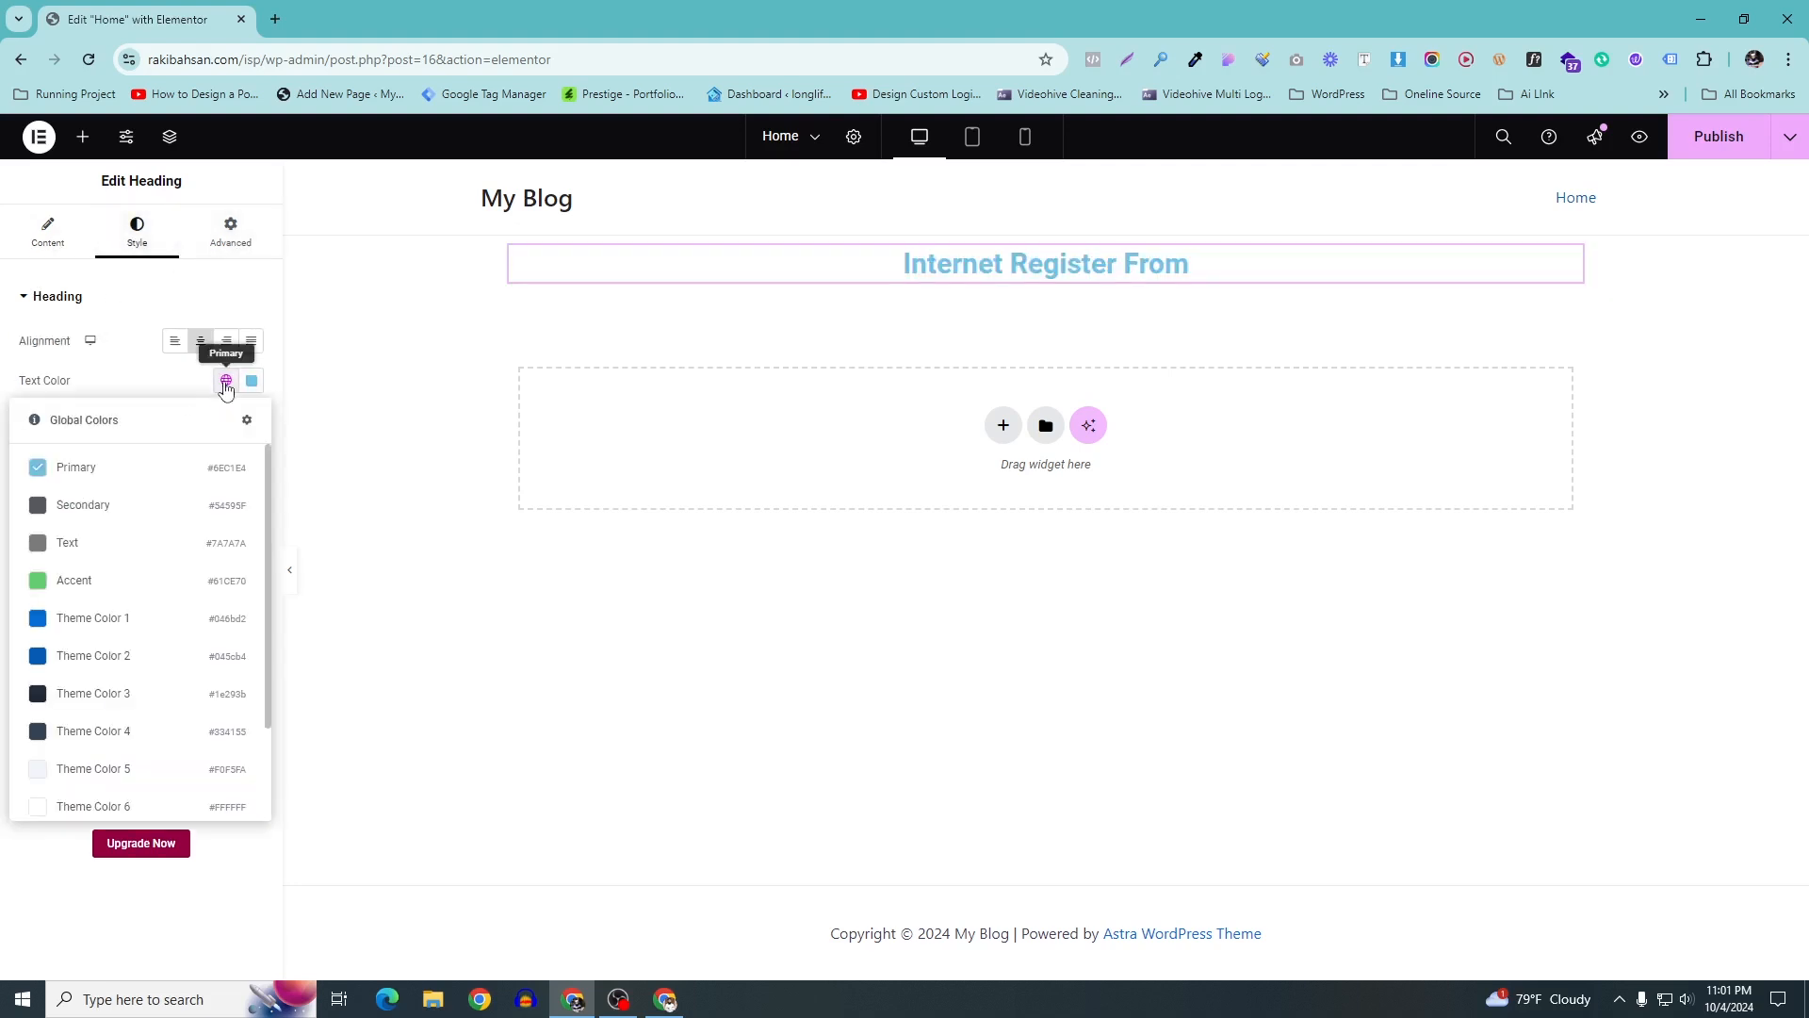
click(226, 380)
scroll(78, 702, down, 2)
click(81, 754)
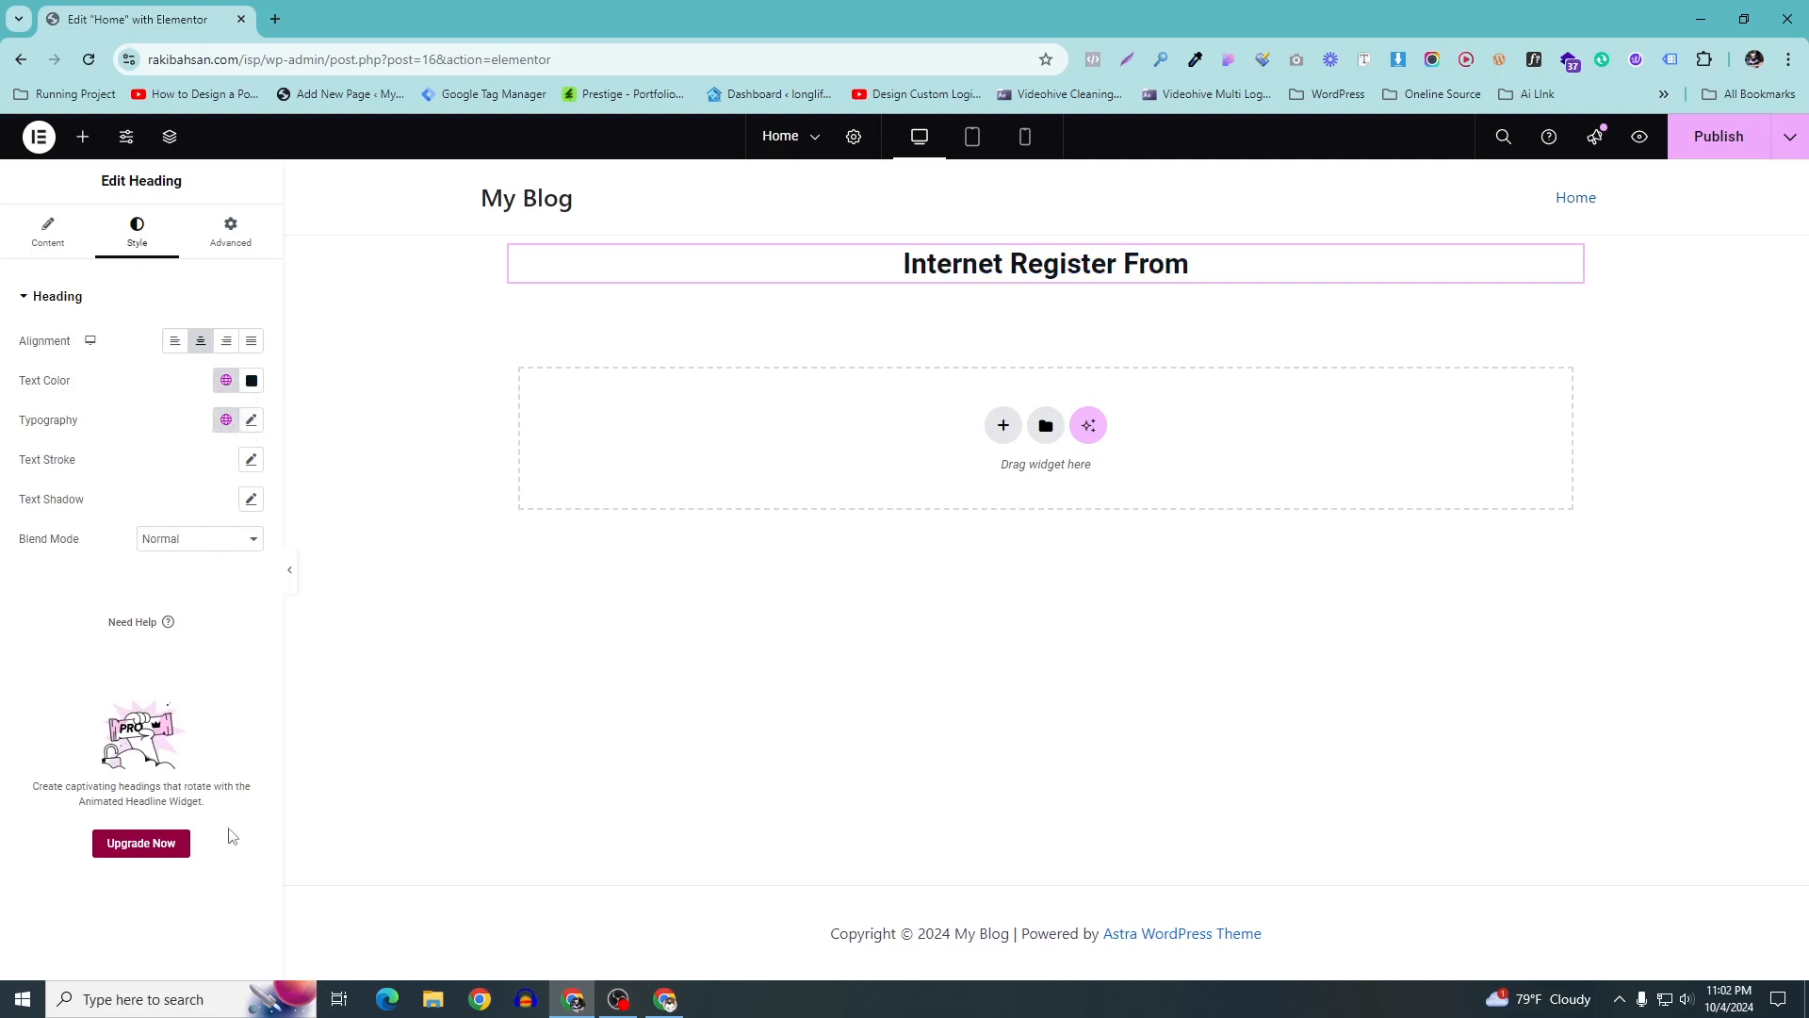
click(44, 233)
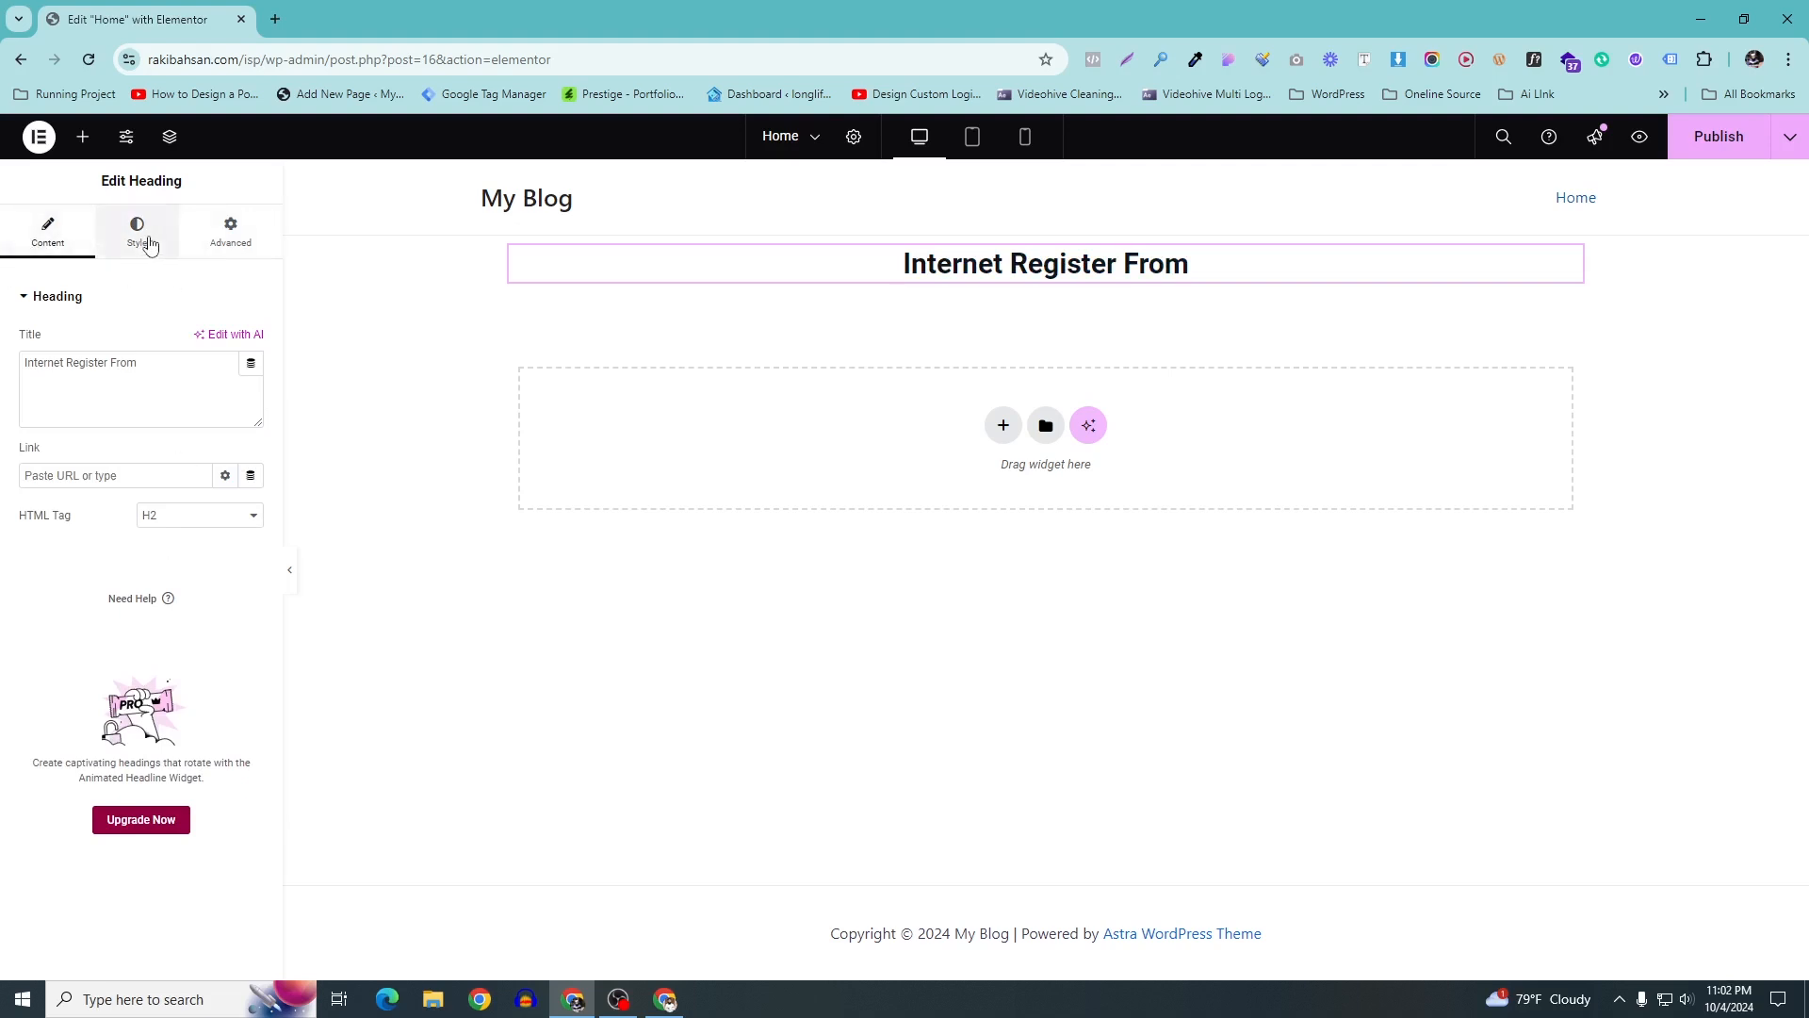
click(149, 245)
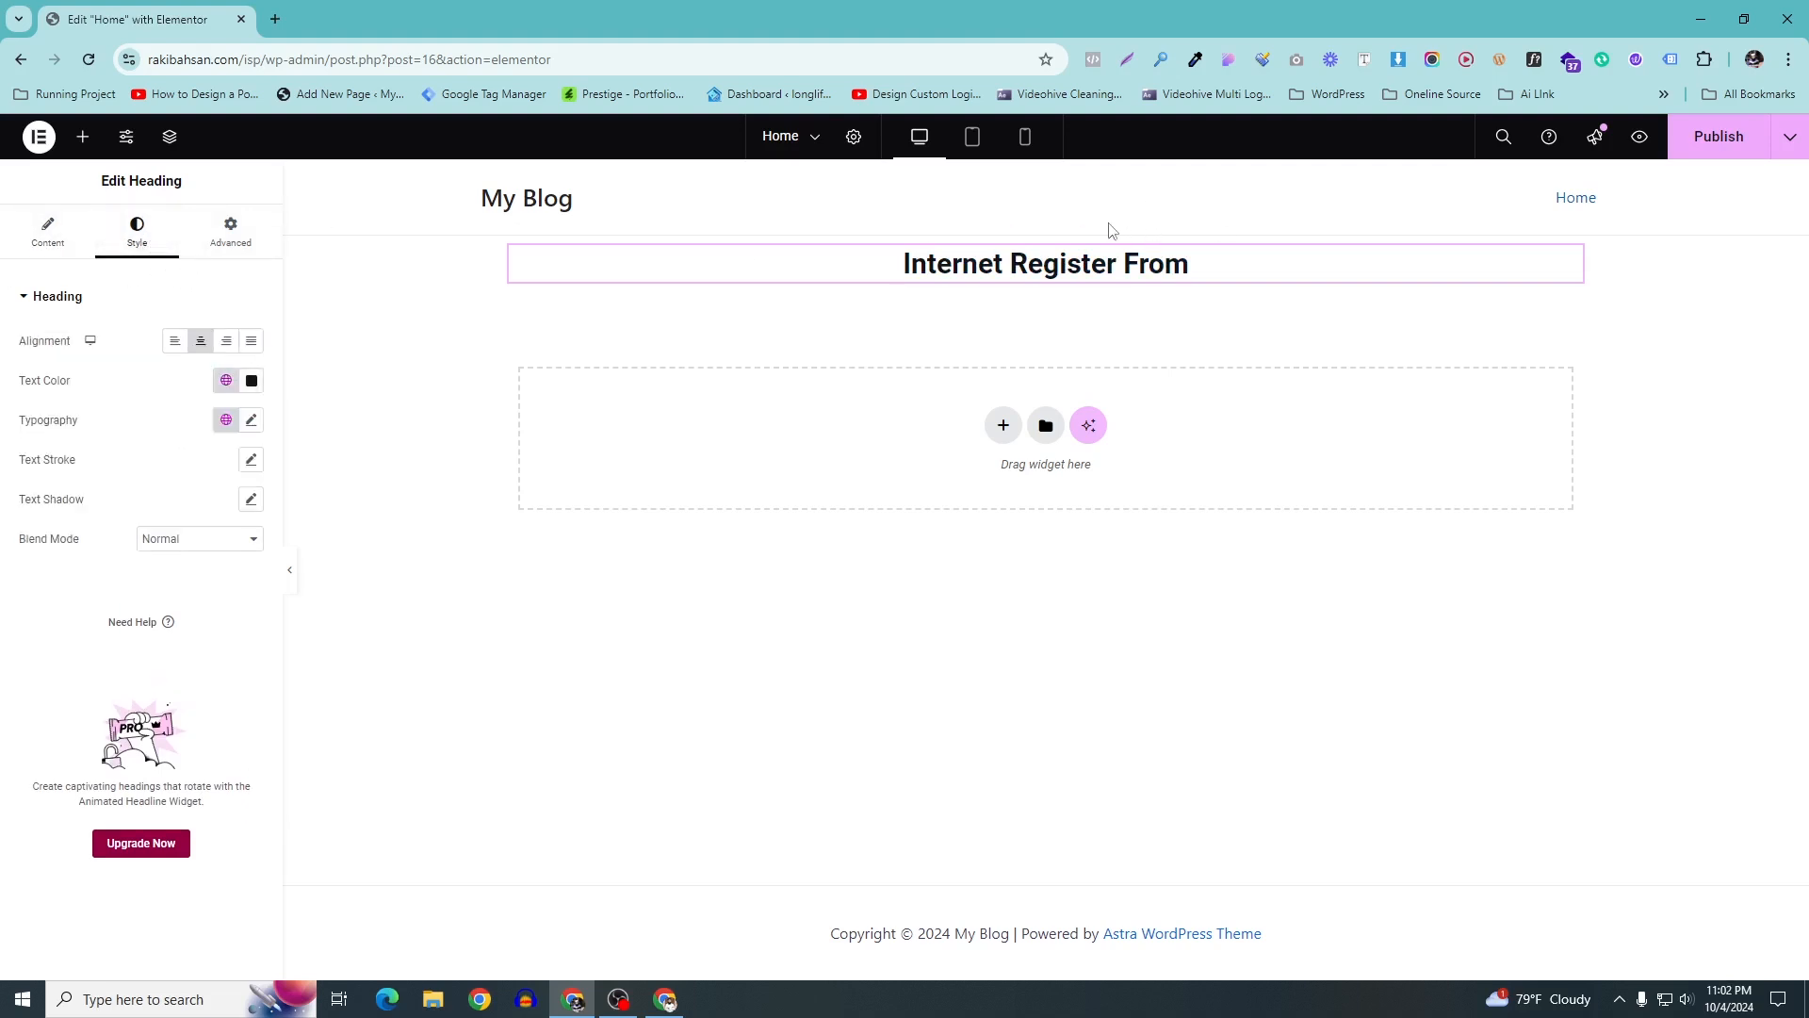
click(89, 243)
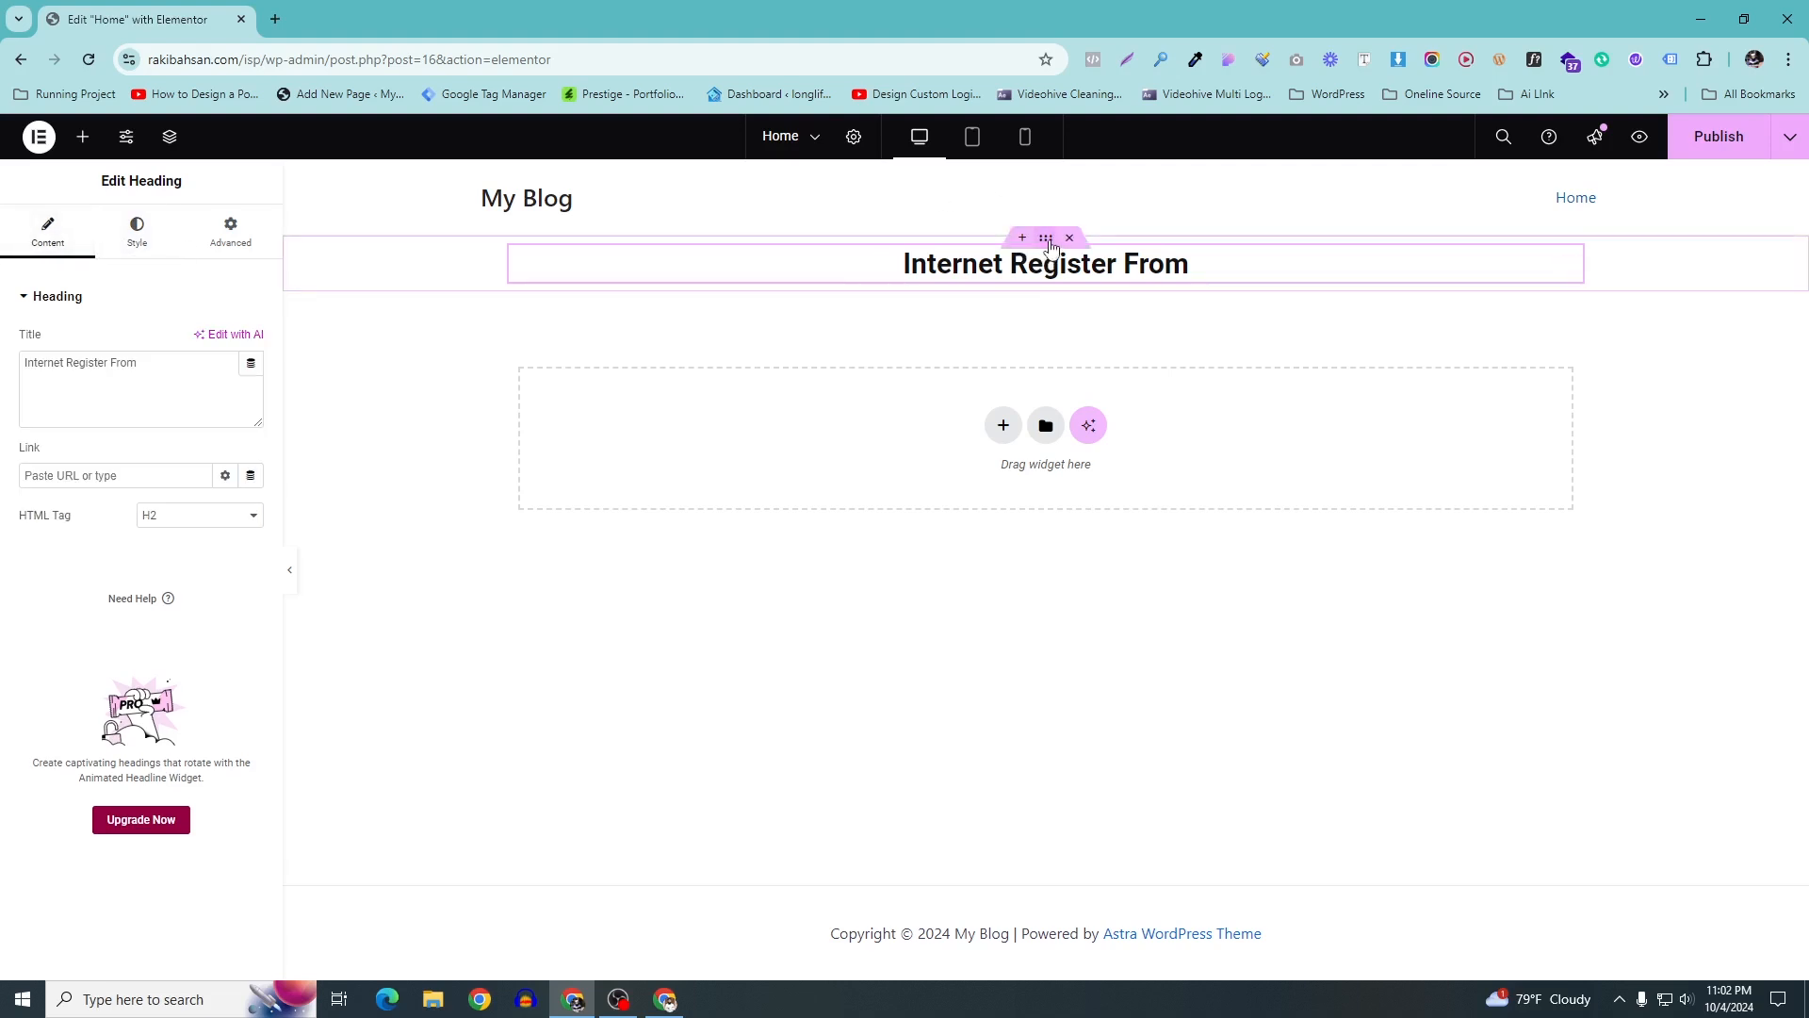
Select the heading's container and set its top padding to 50
click(1051, 247)
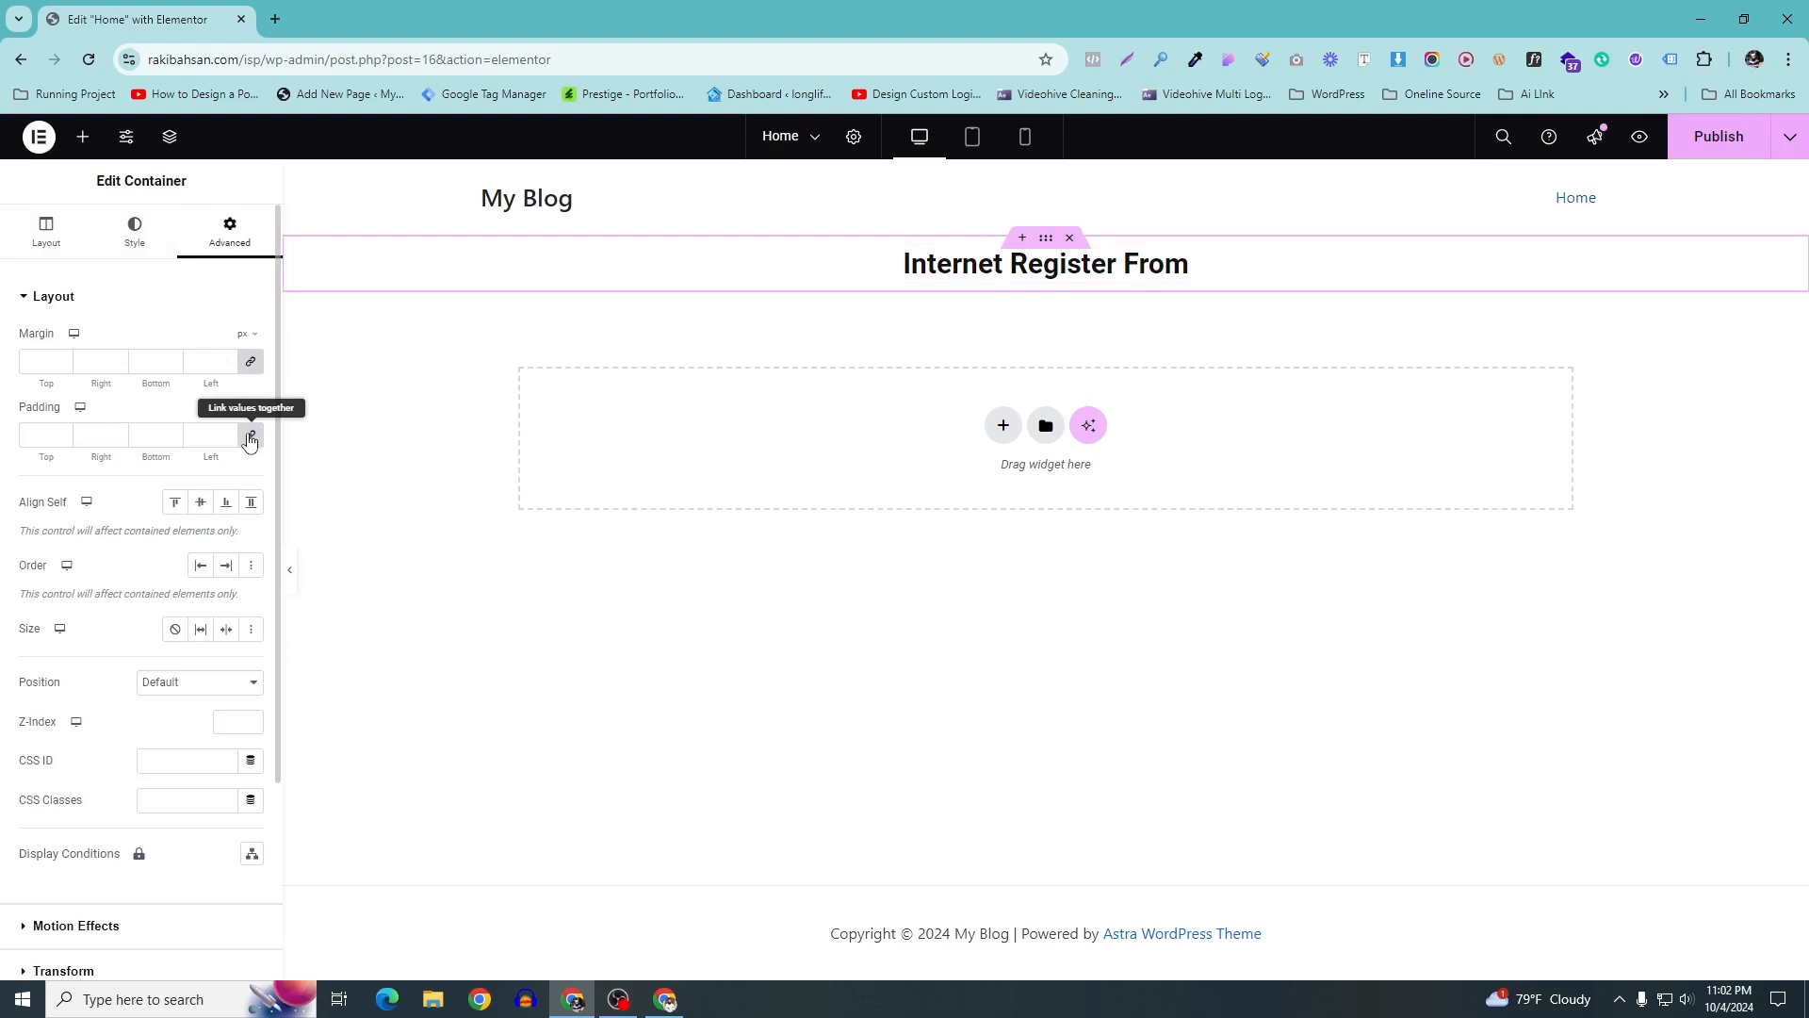
click(58, 435)
text(5)
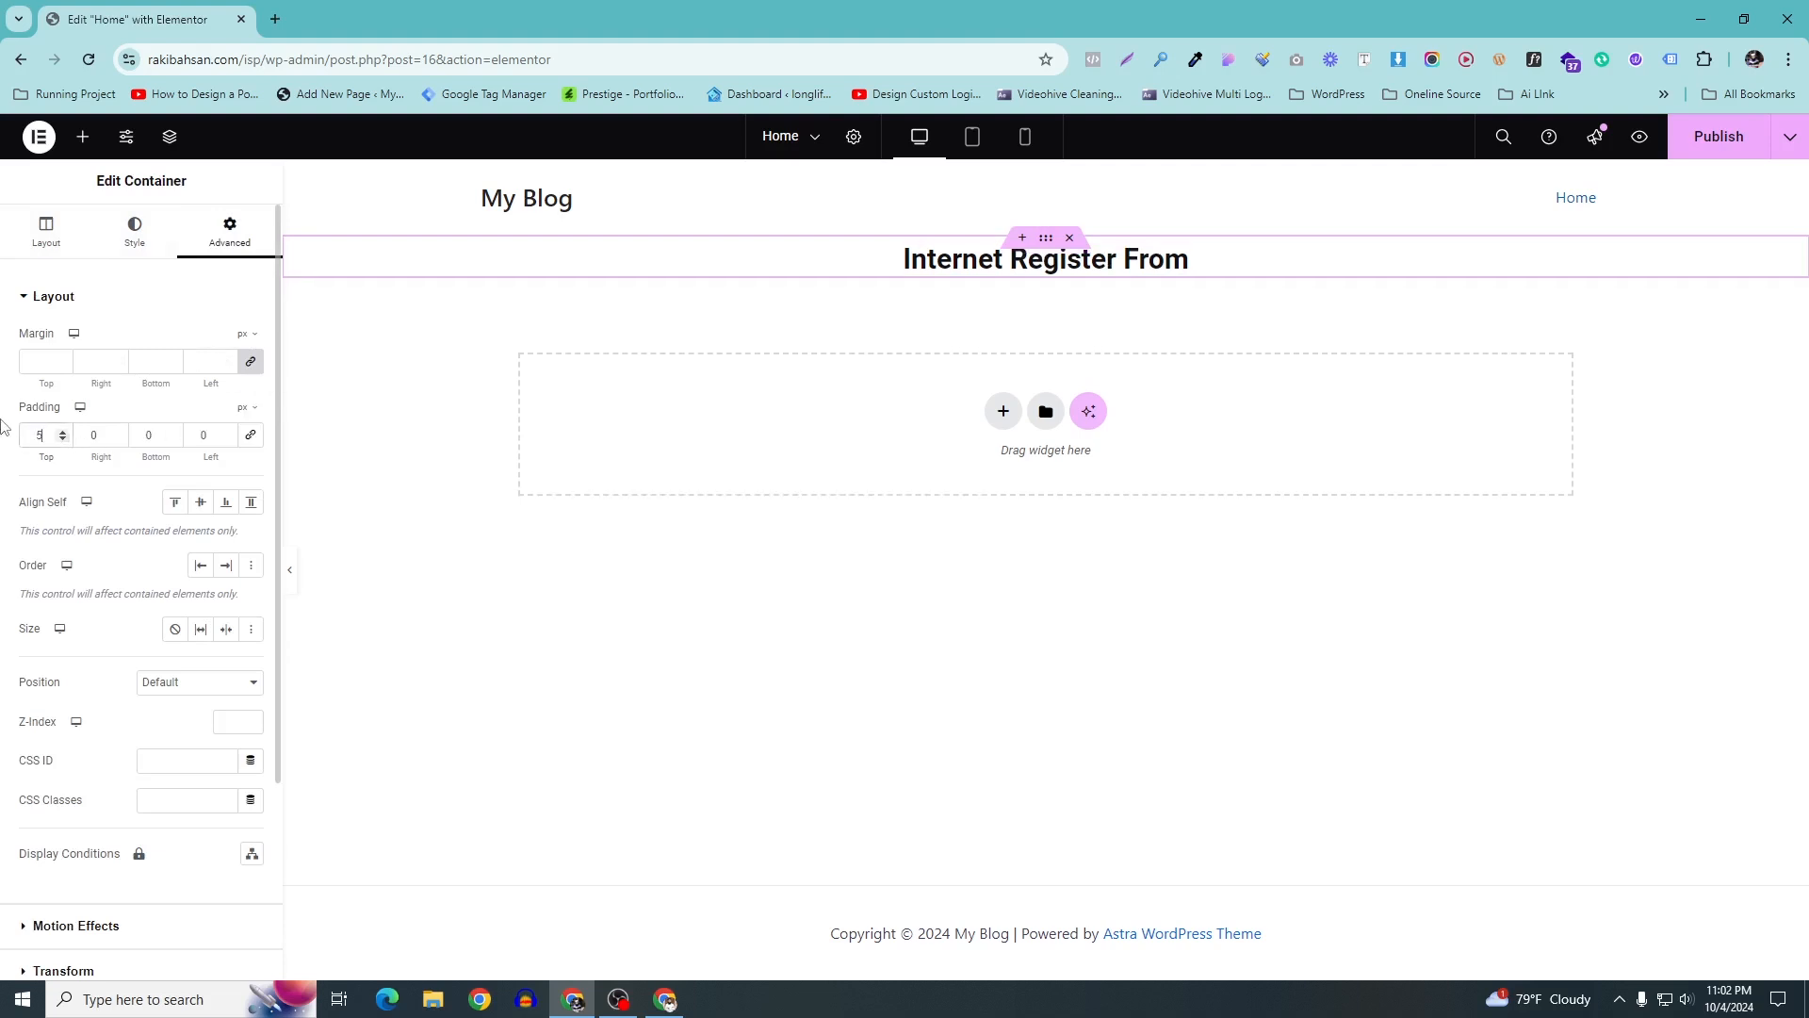
text(0)
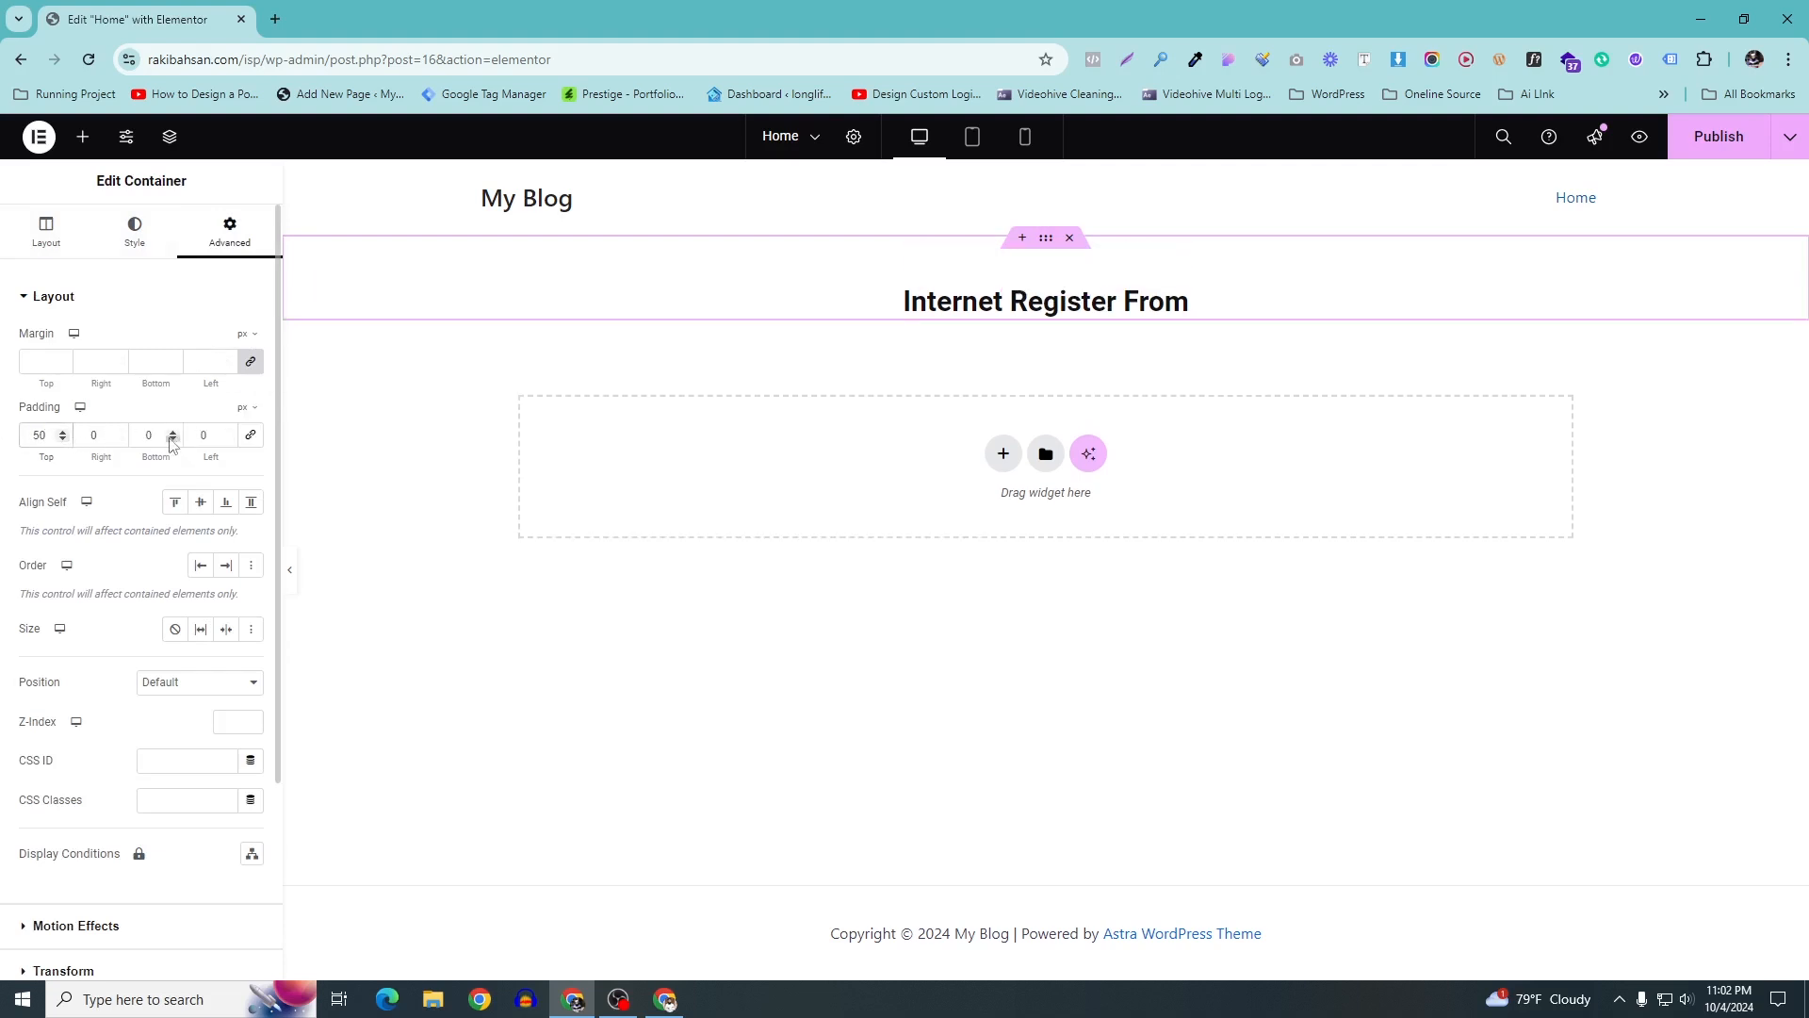
double_click(161, 436)
text(50)
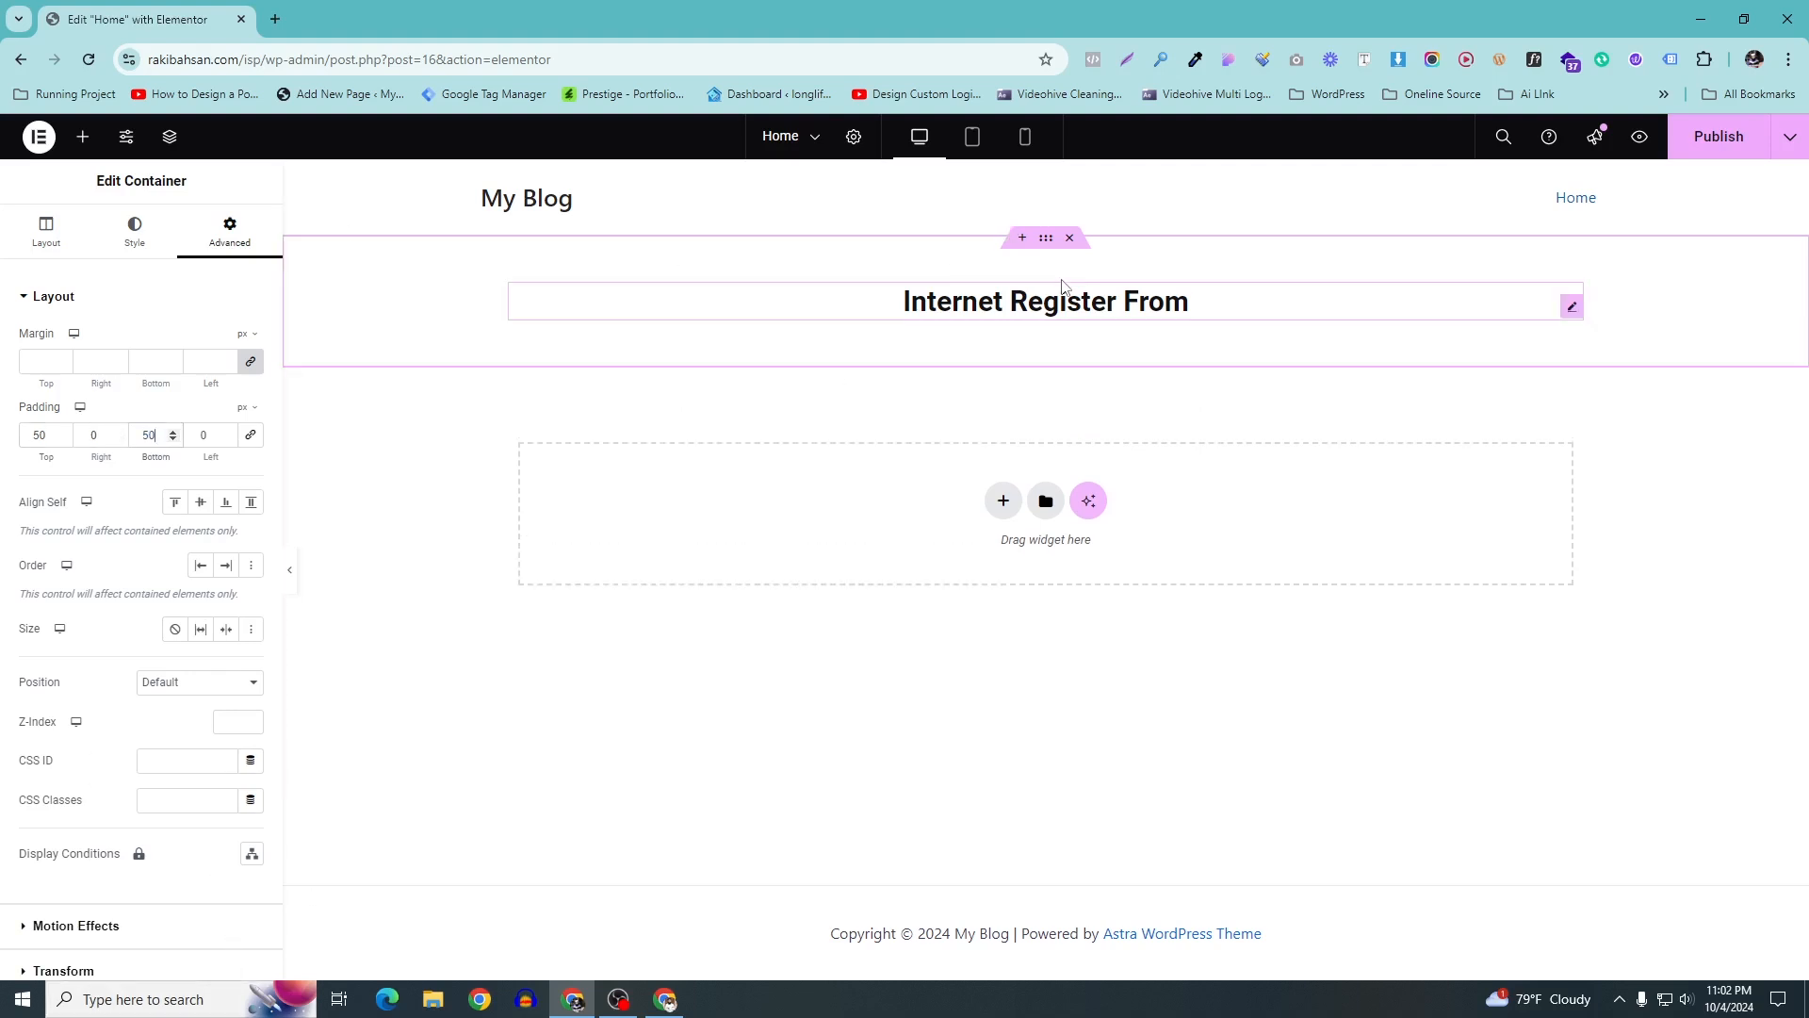
click(1024, 237)
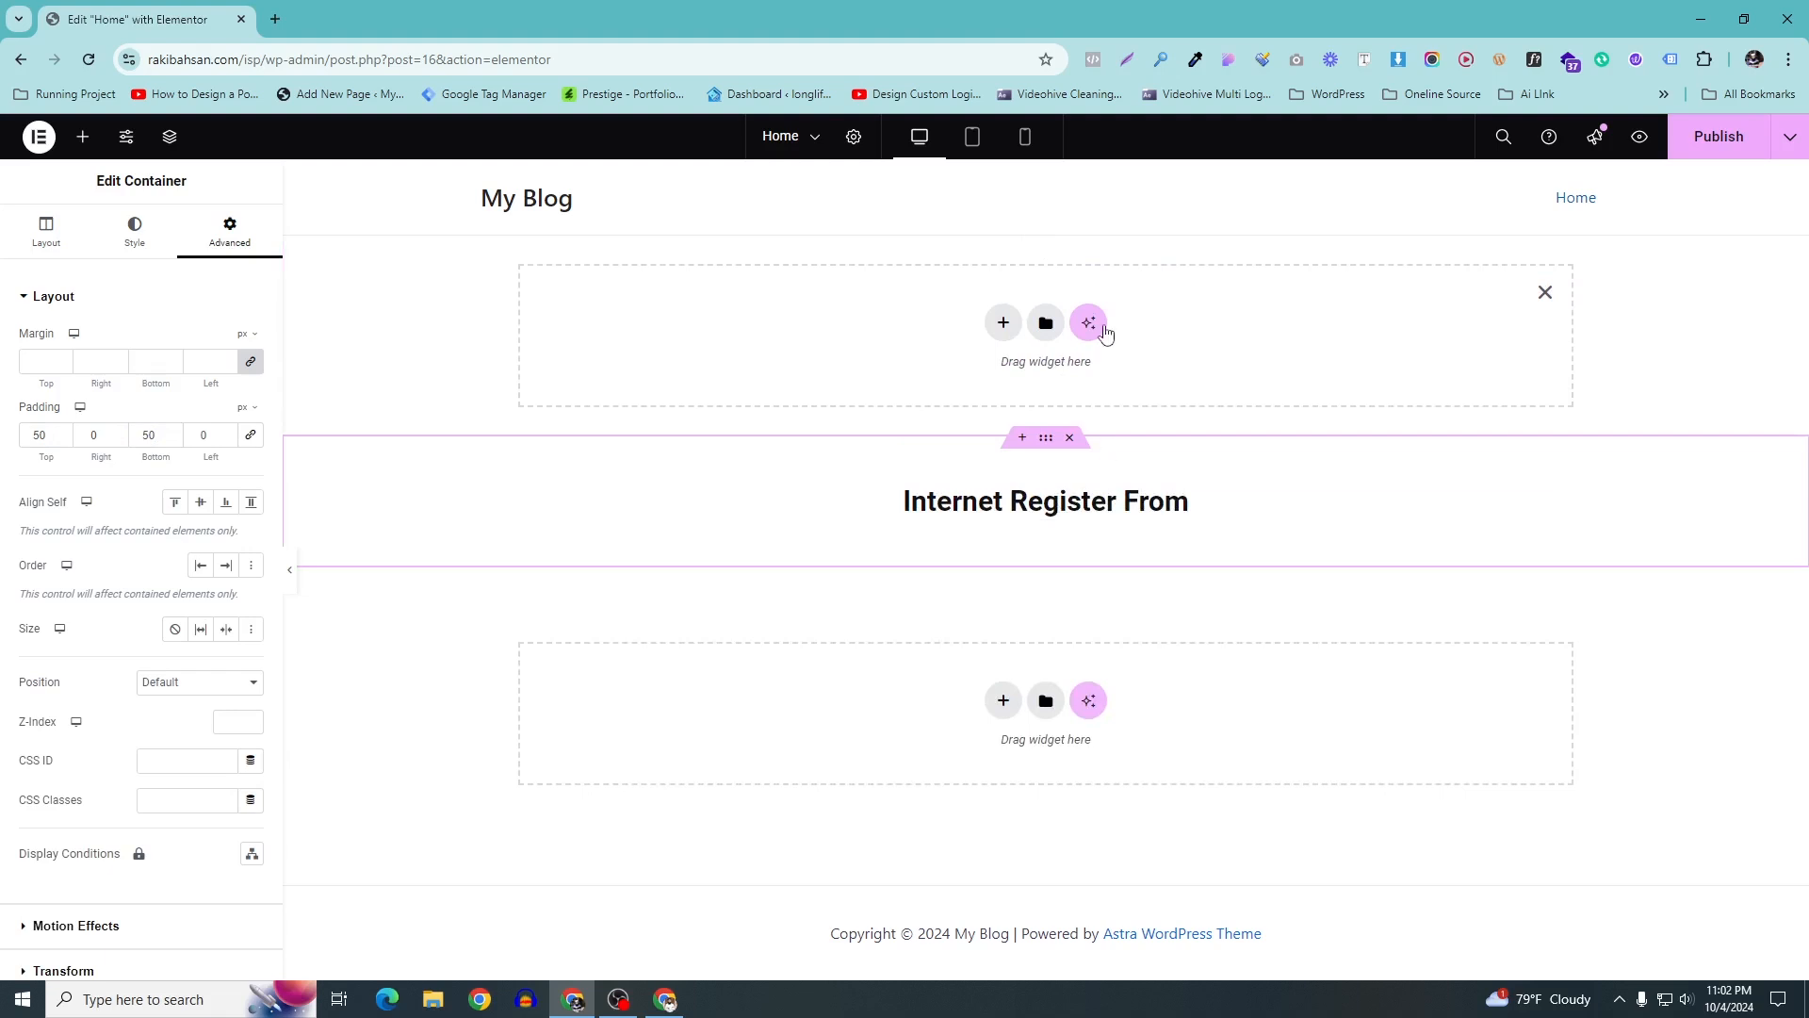
click(1546, 294)
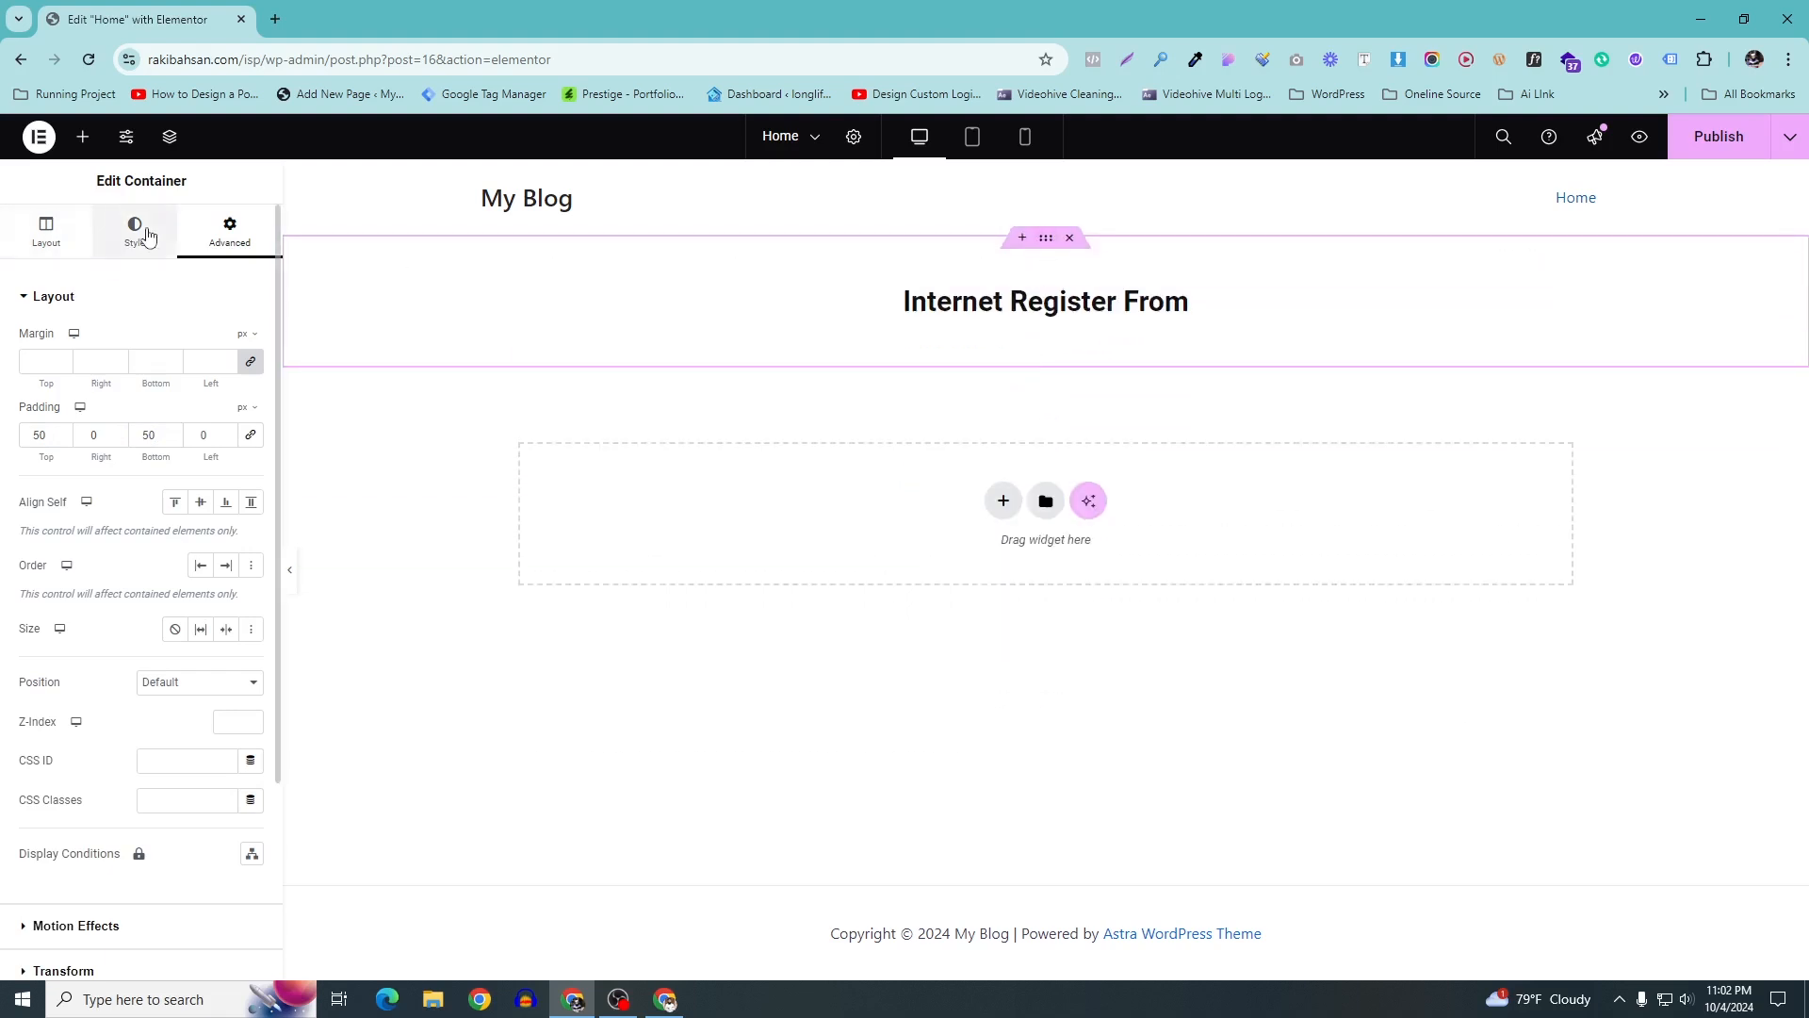
Give the container a Classic background in light, semi-transparent lavender
click(148, 235)
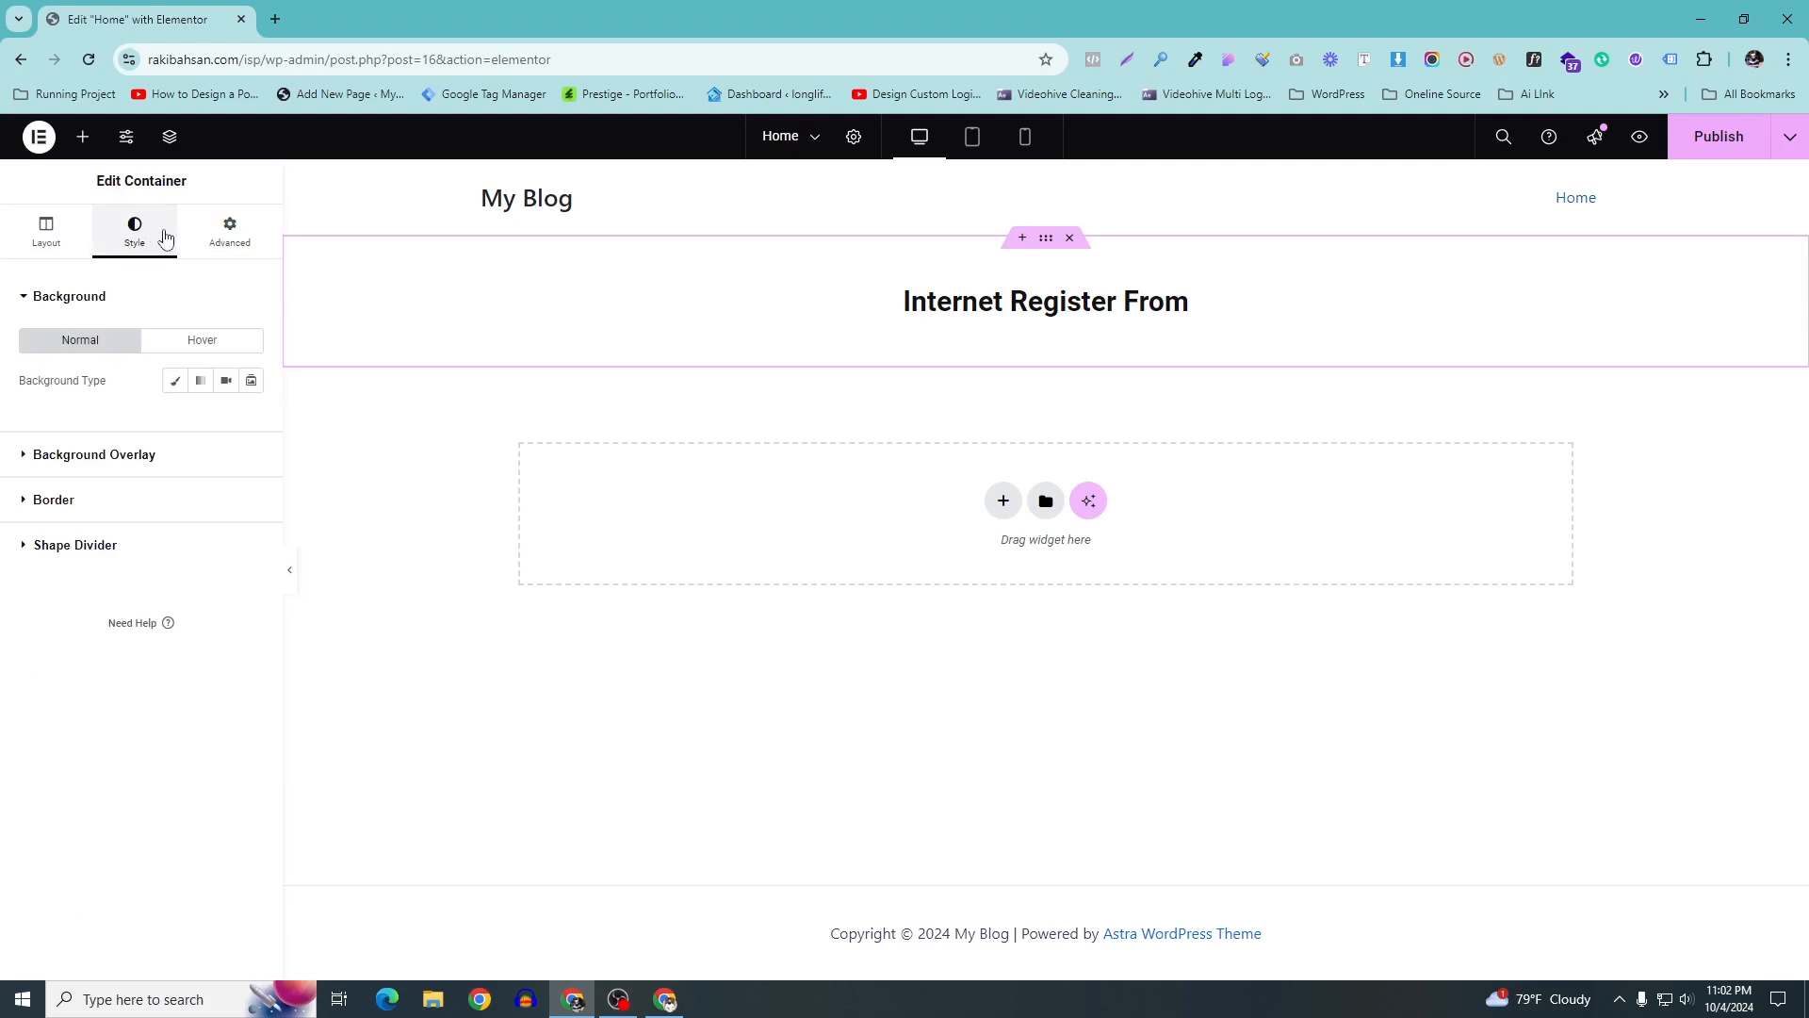
click(174, 381)
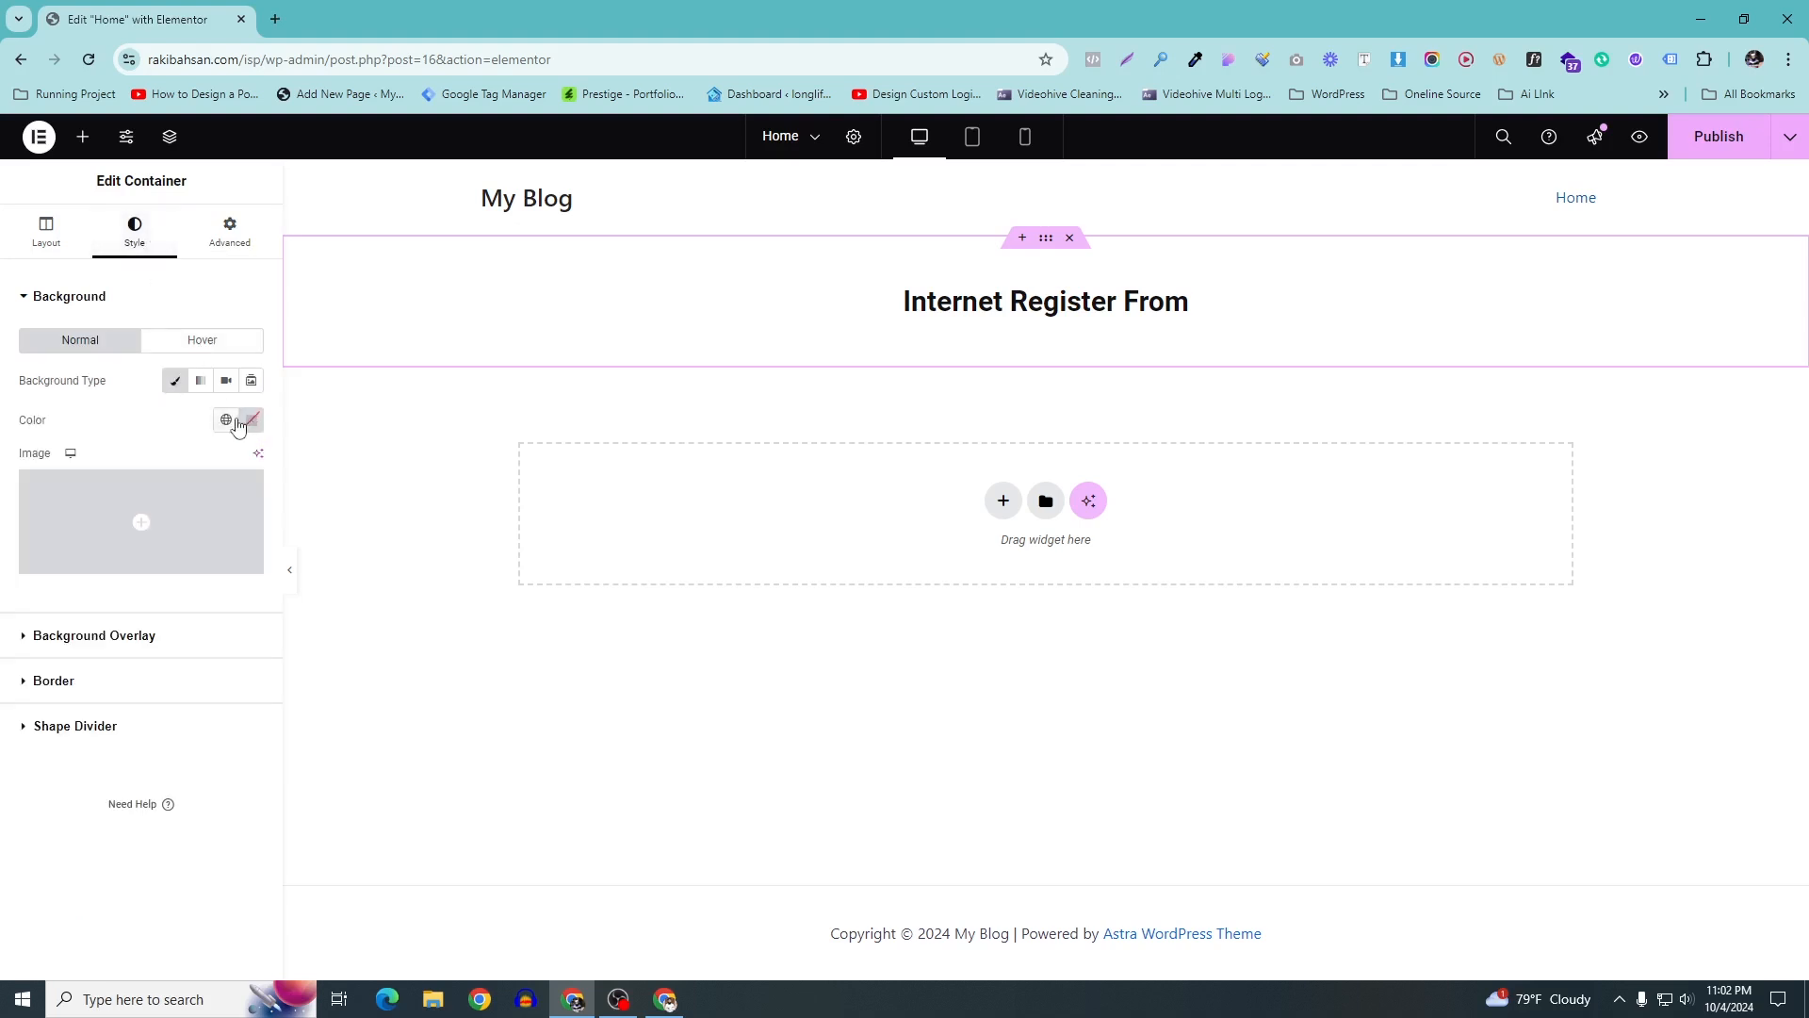
click(251, 420)
click(169, 513)
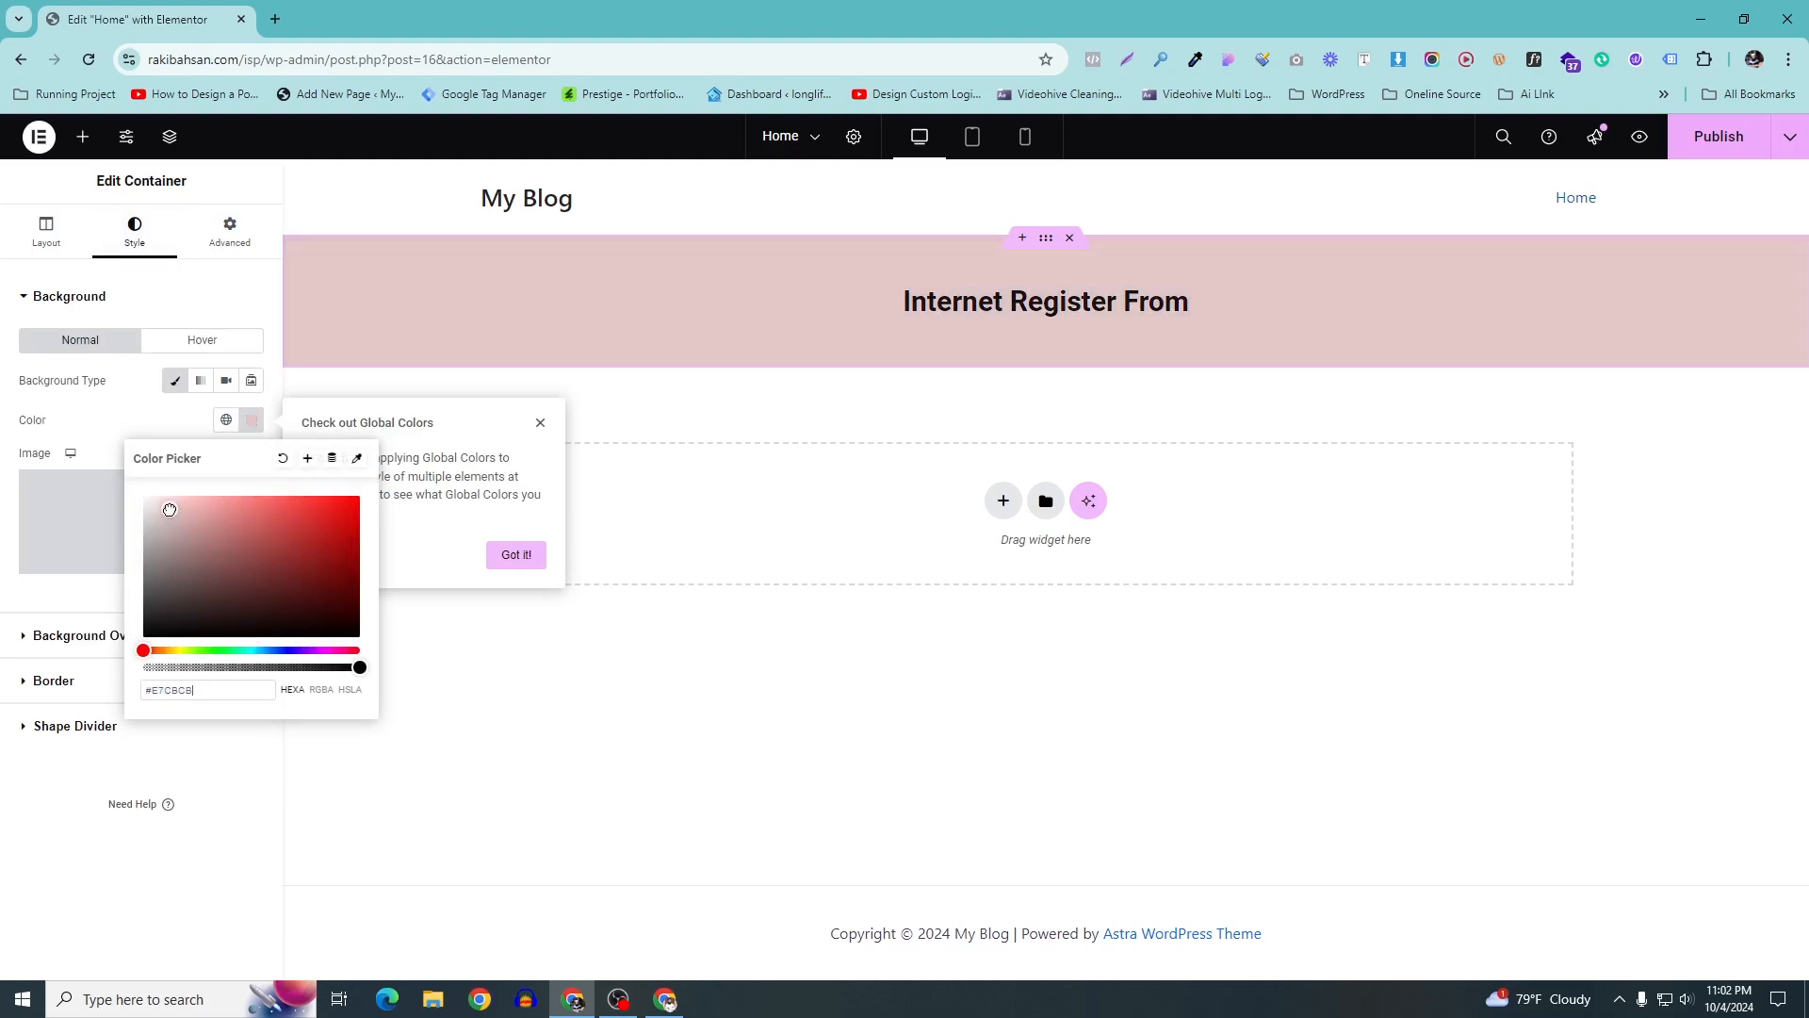
drag(356, 667, 261, 668)
drag(145, 648, 294, 652)
mouse_move(179, 525)
mouse_down()
mouse_move(251, 513)
mouse_move(220, 510)
mouse_up()
drag(256, 667, 236, 672)
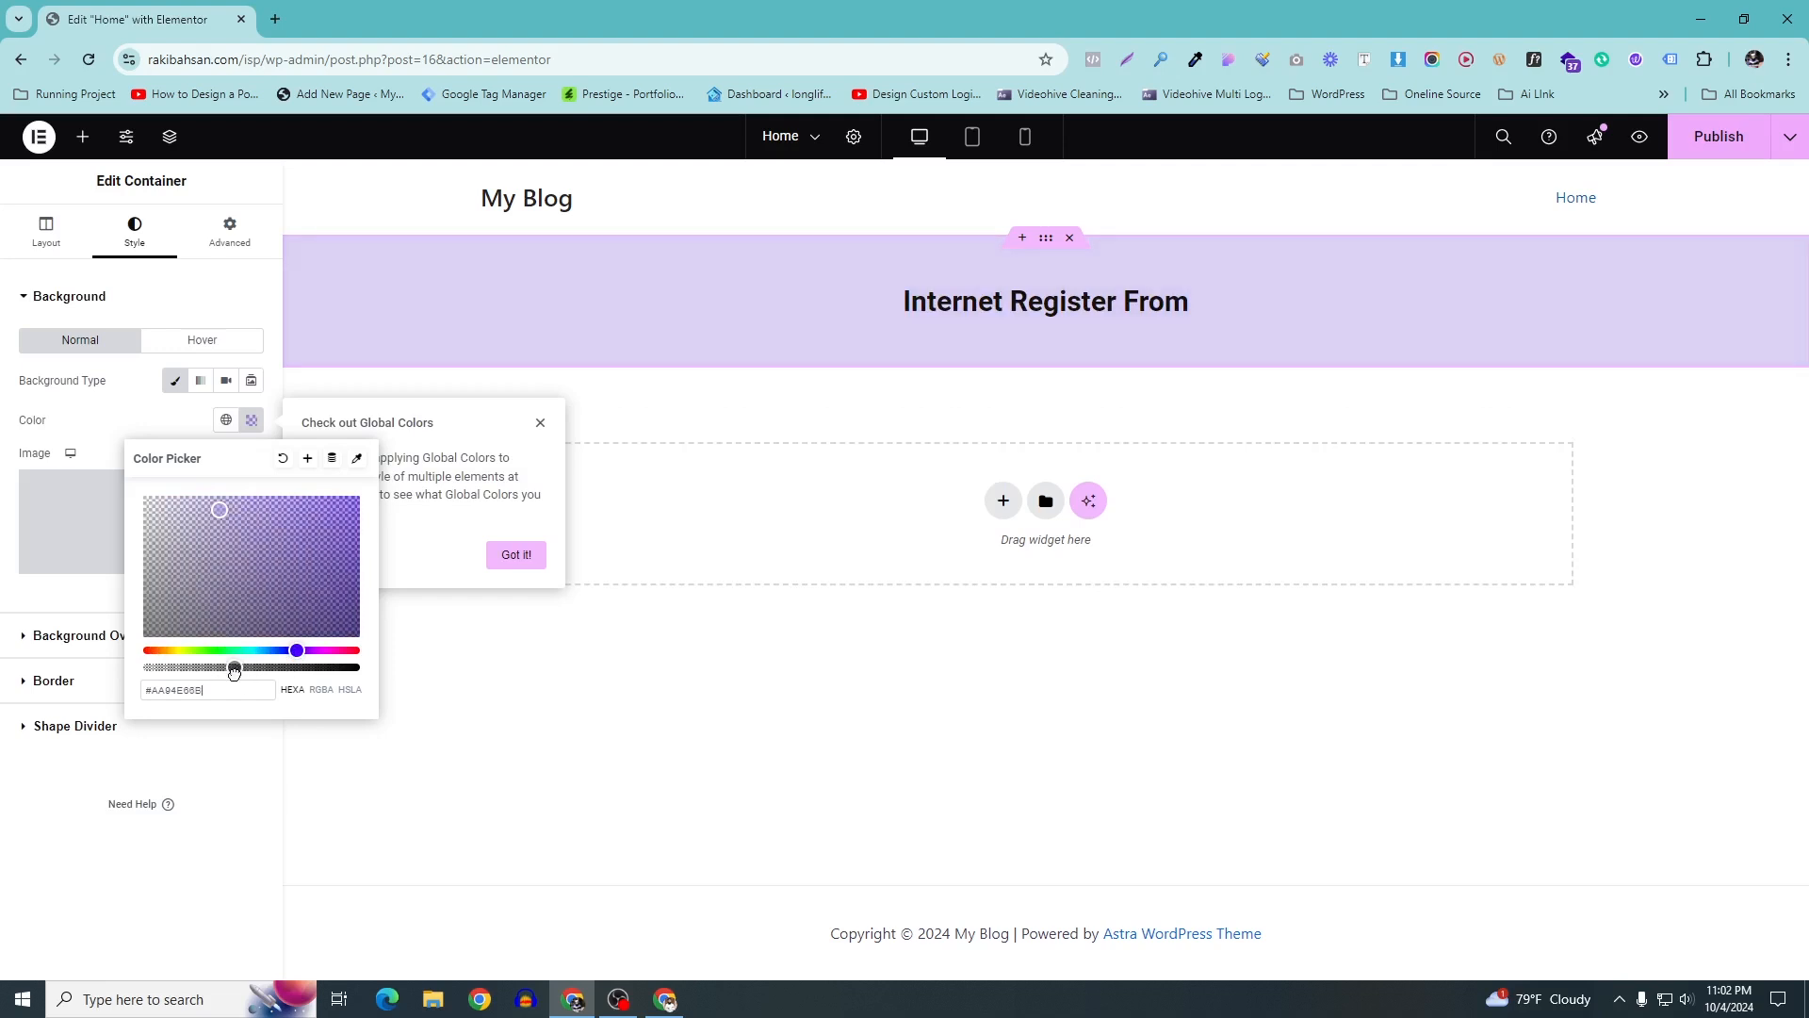
click(214, 735)
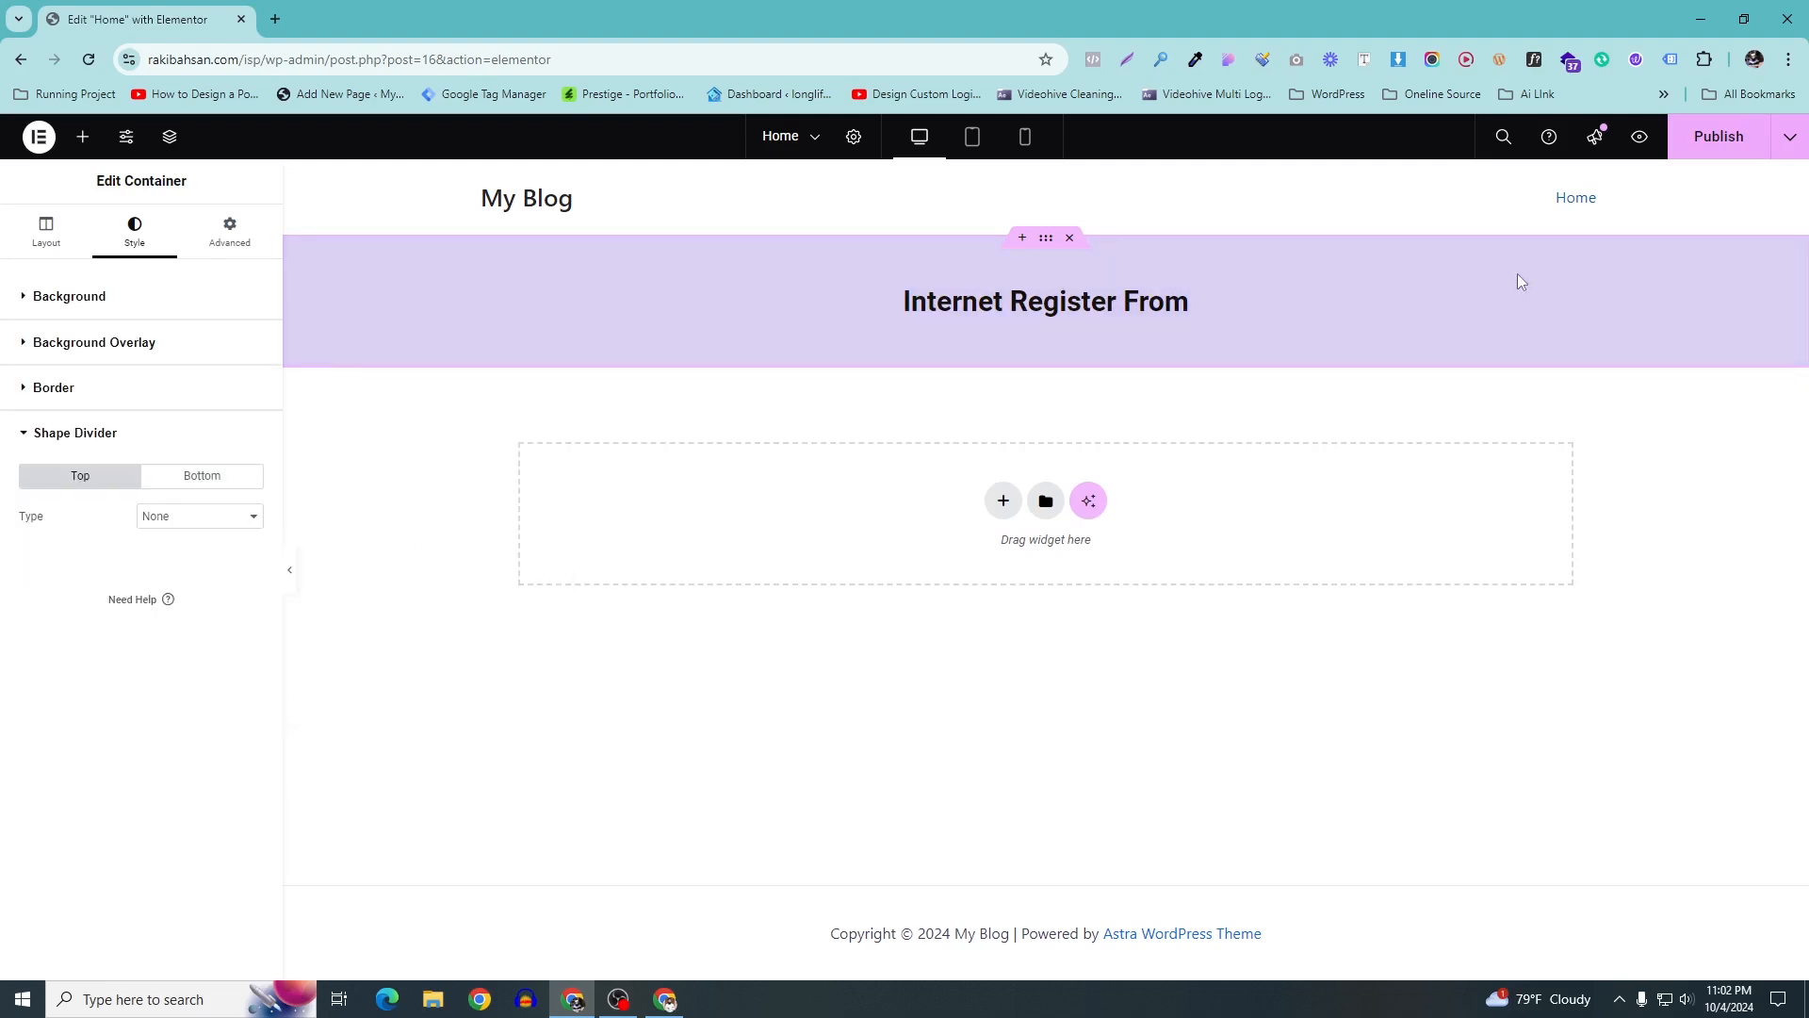
Publish the page and review the container's layout and advanced settings
click(1727, 148)
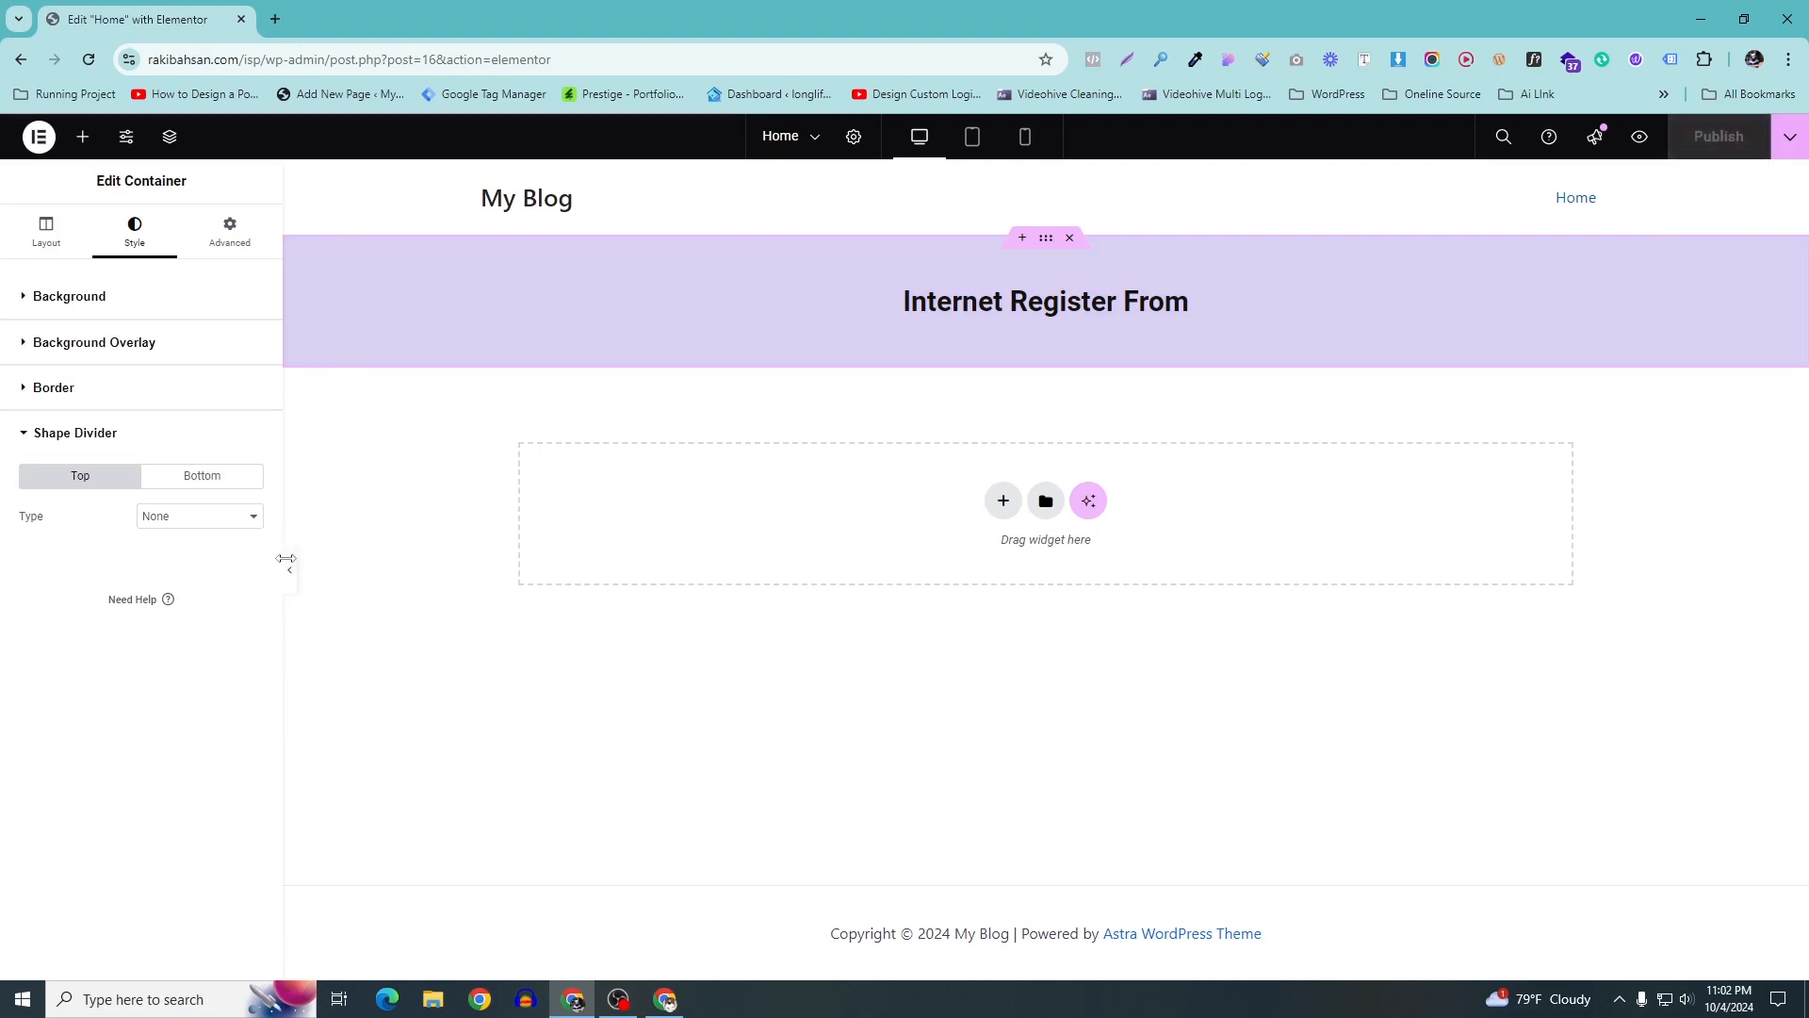
click(288, 570)
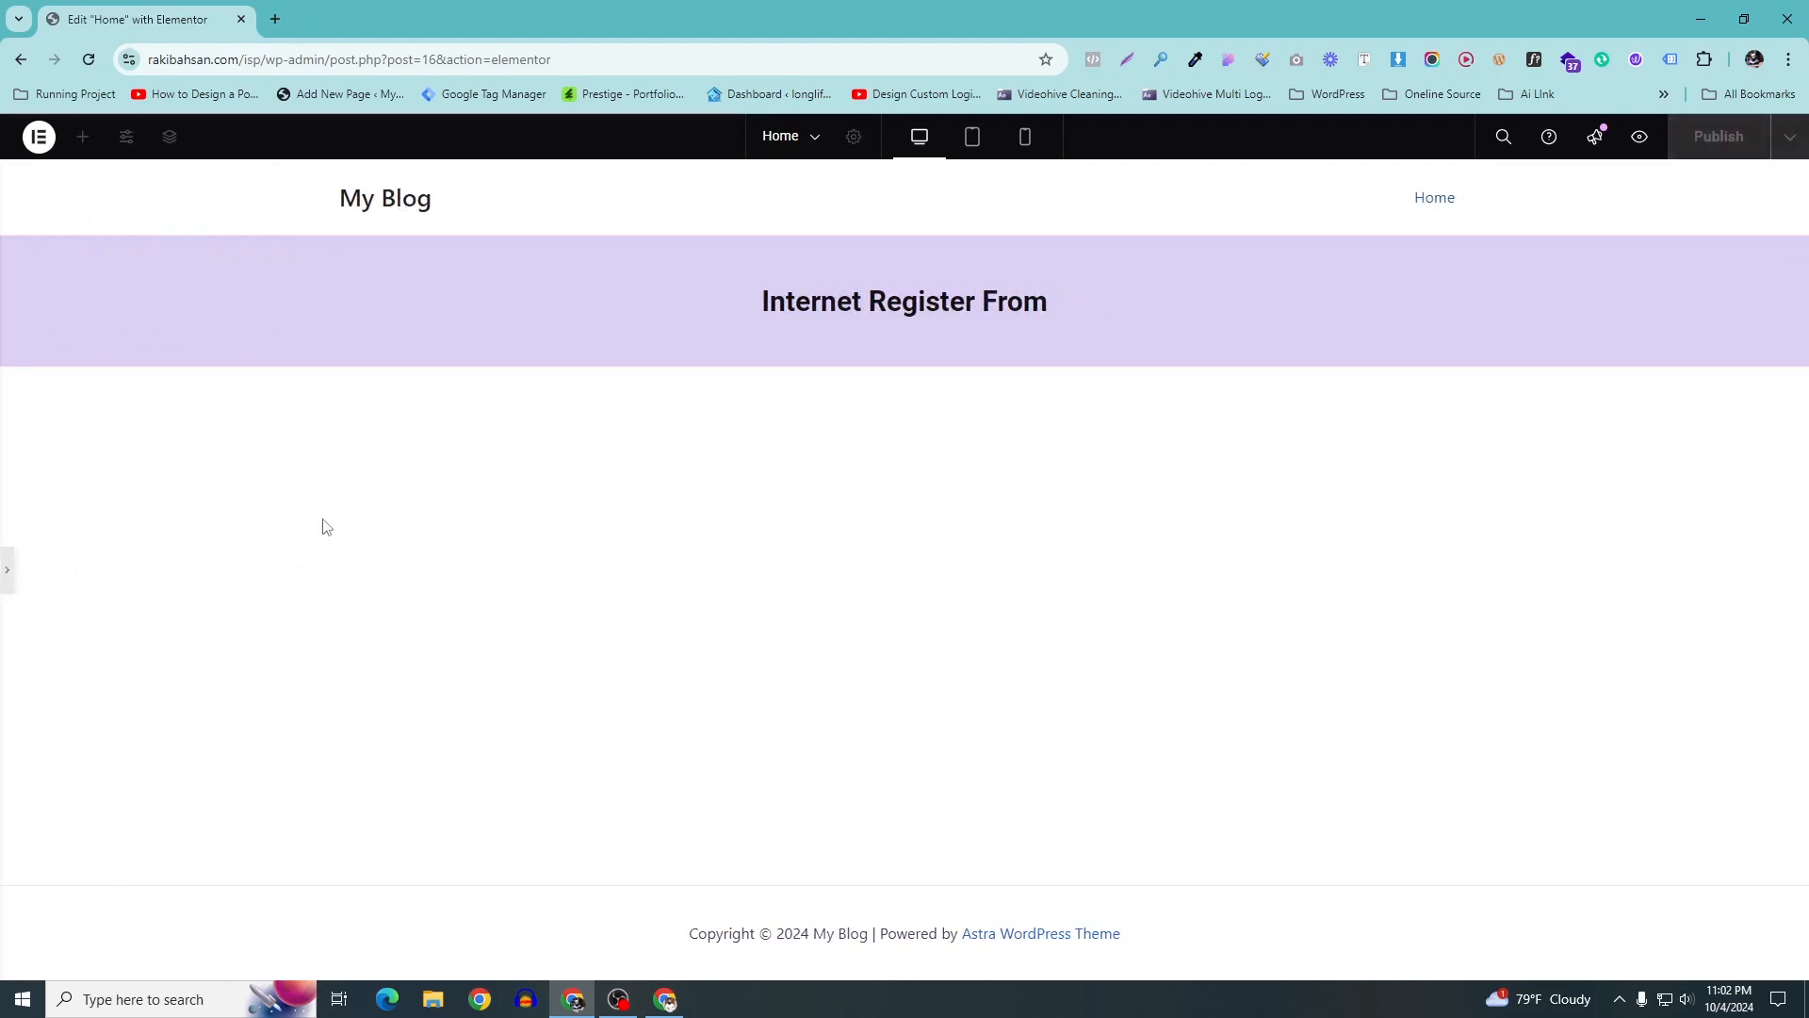
click(6, 569)
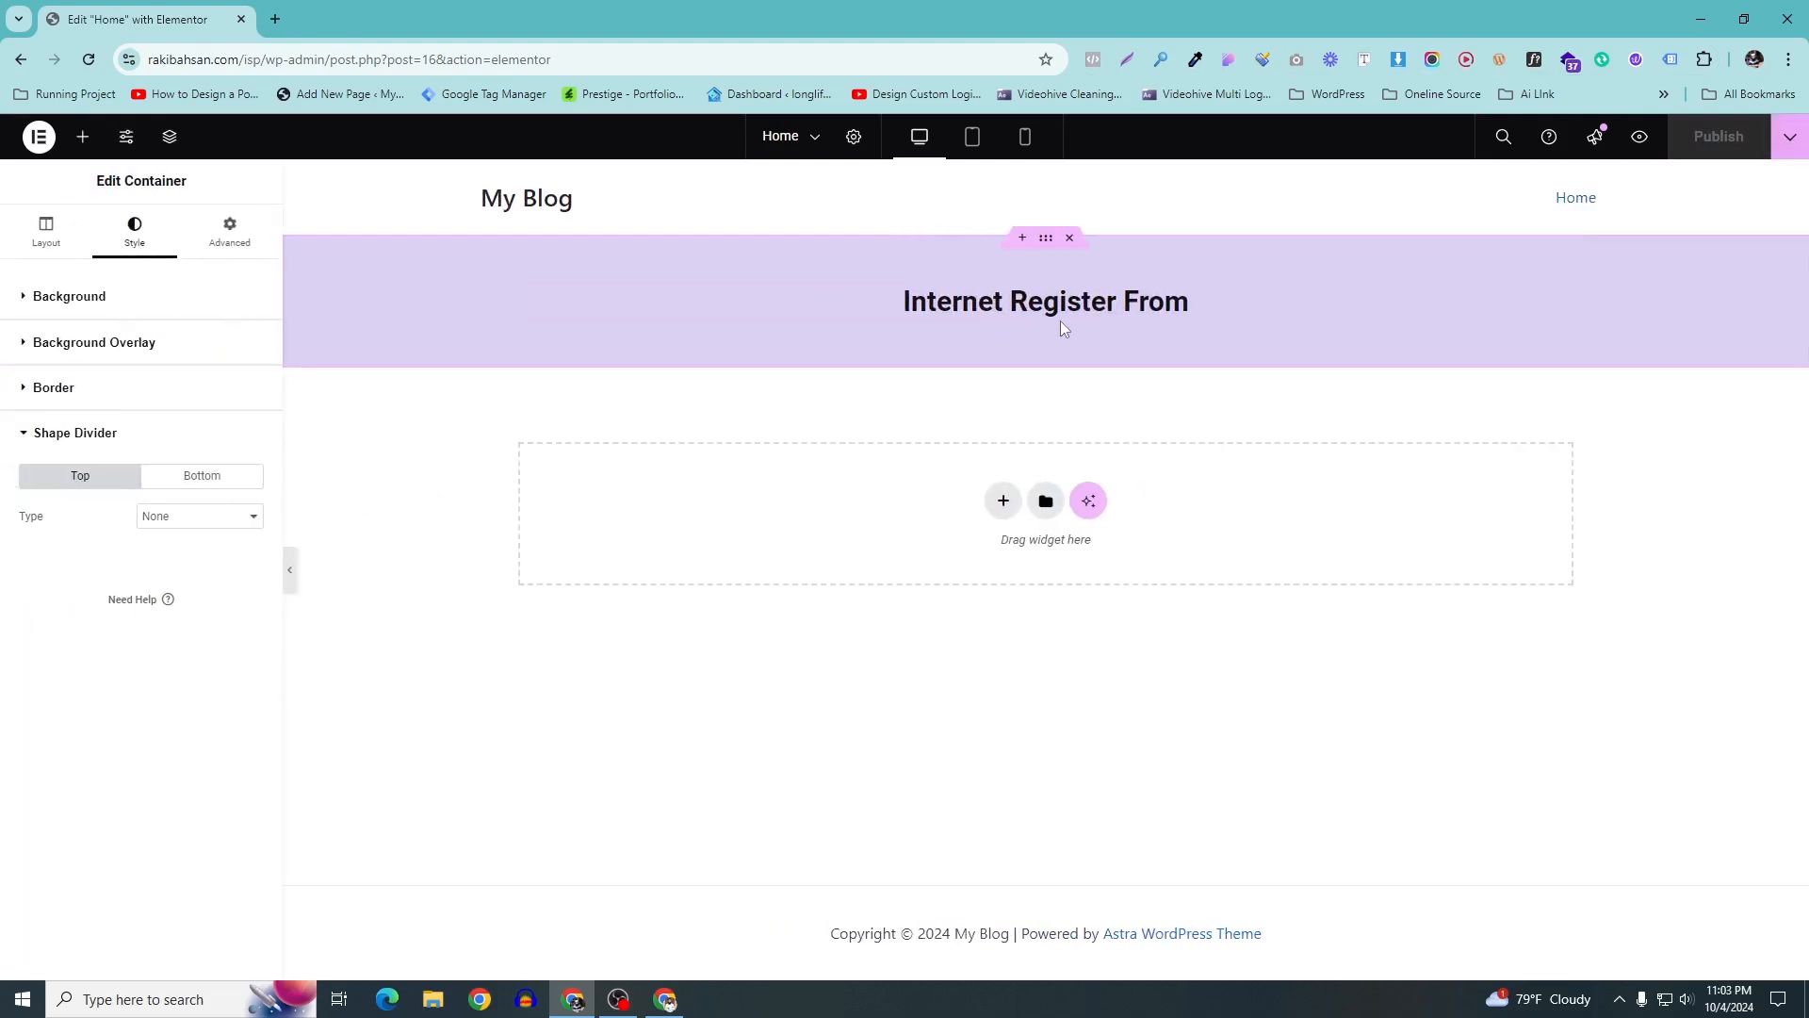
click(83, 235)
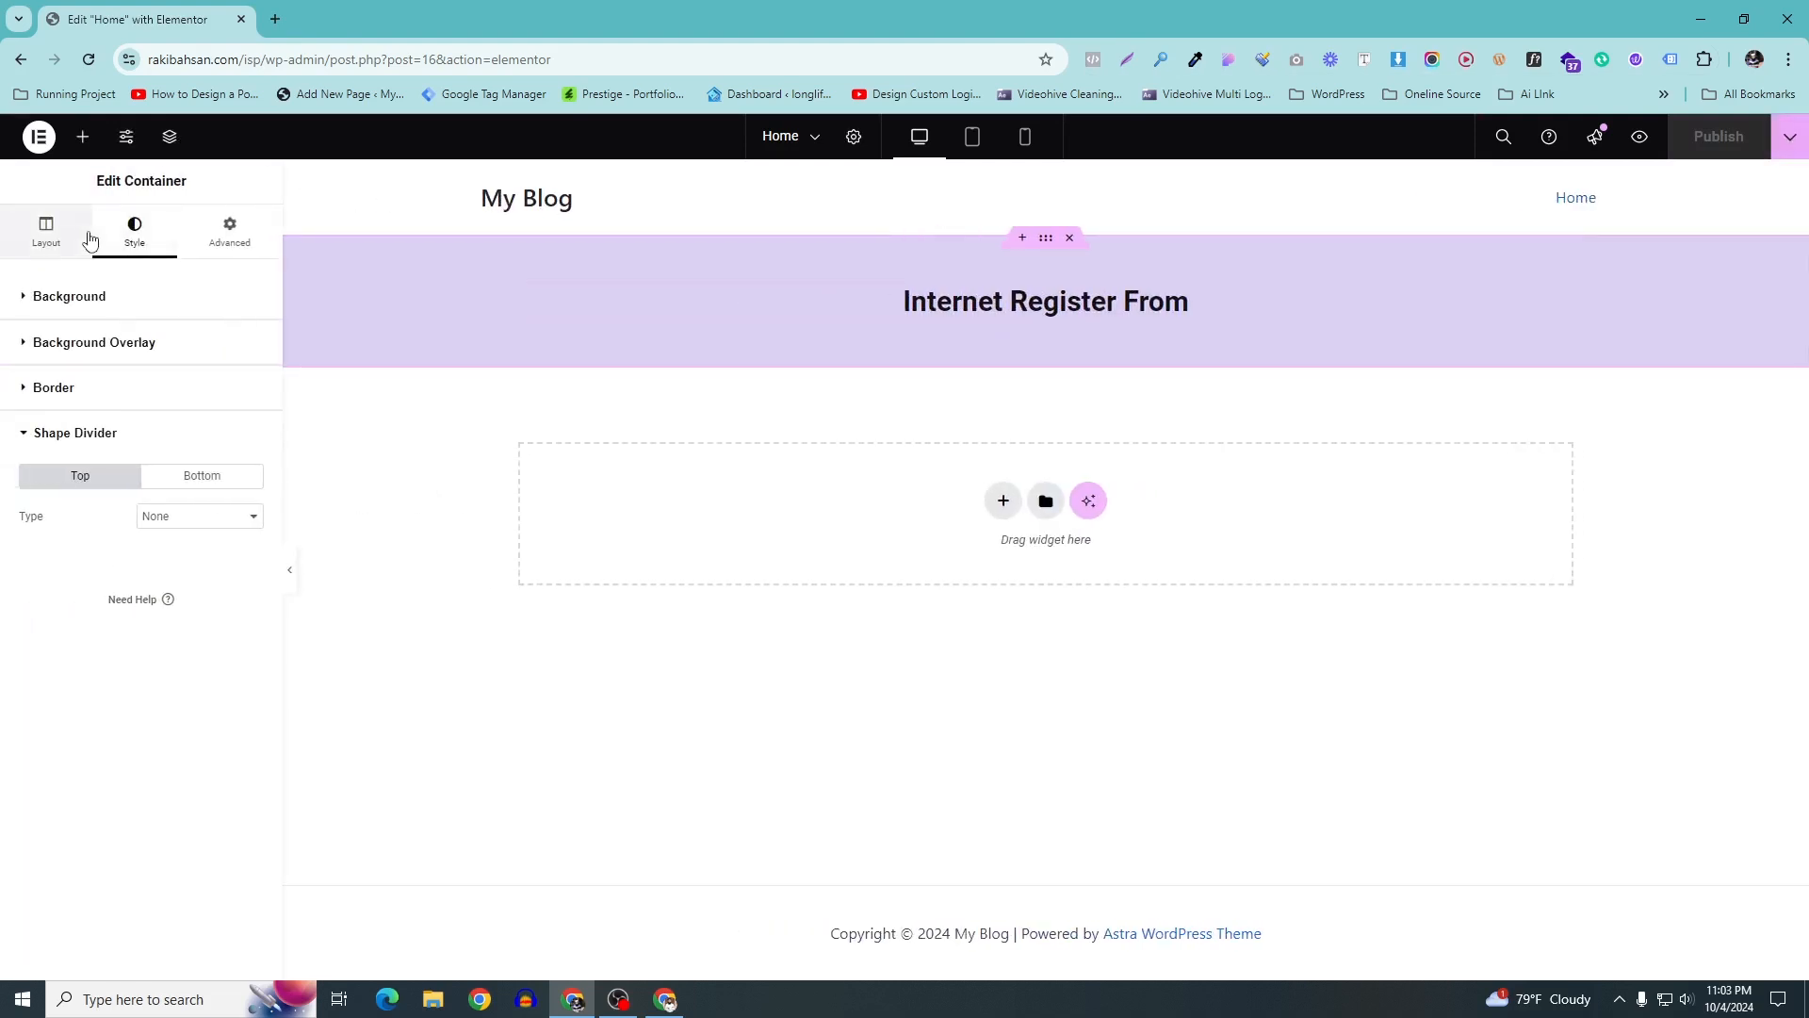
click(236, 251)
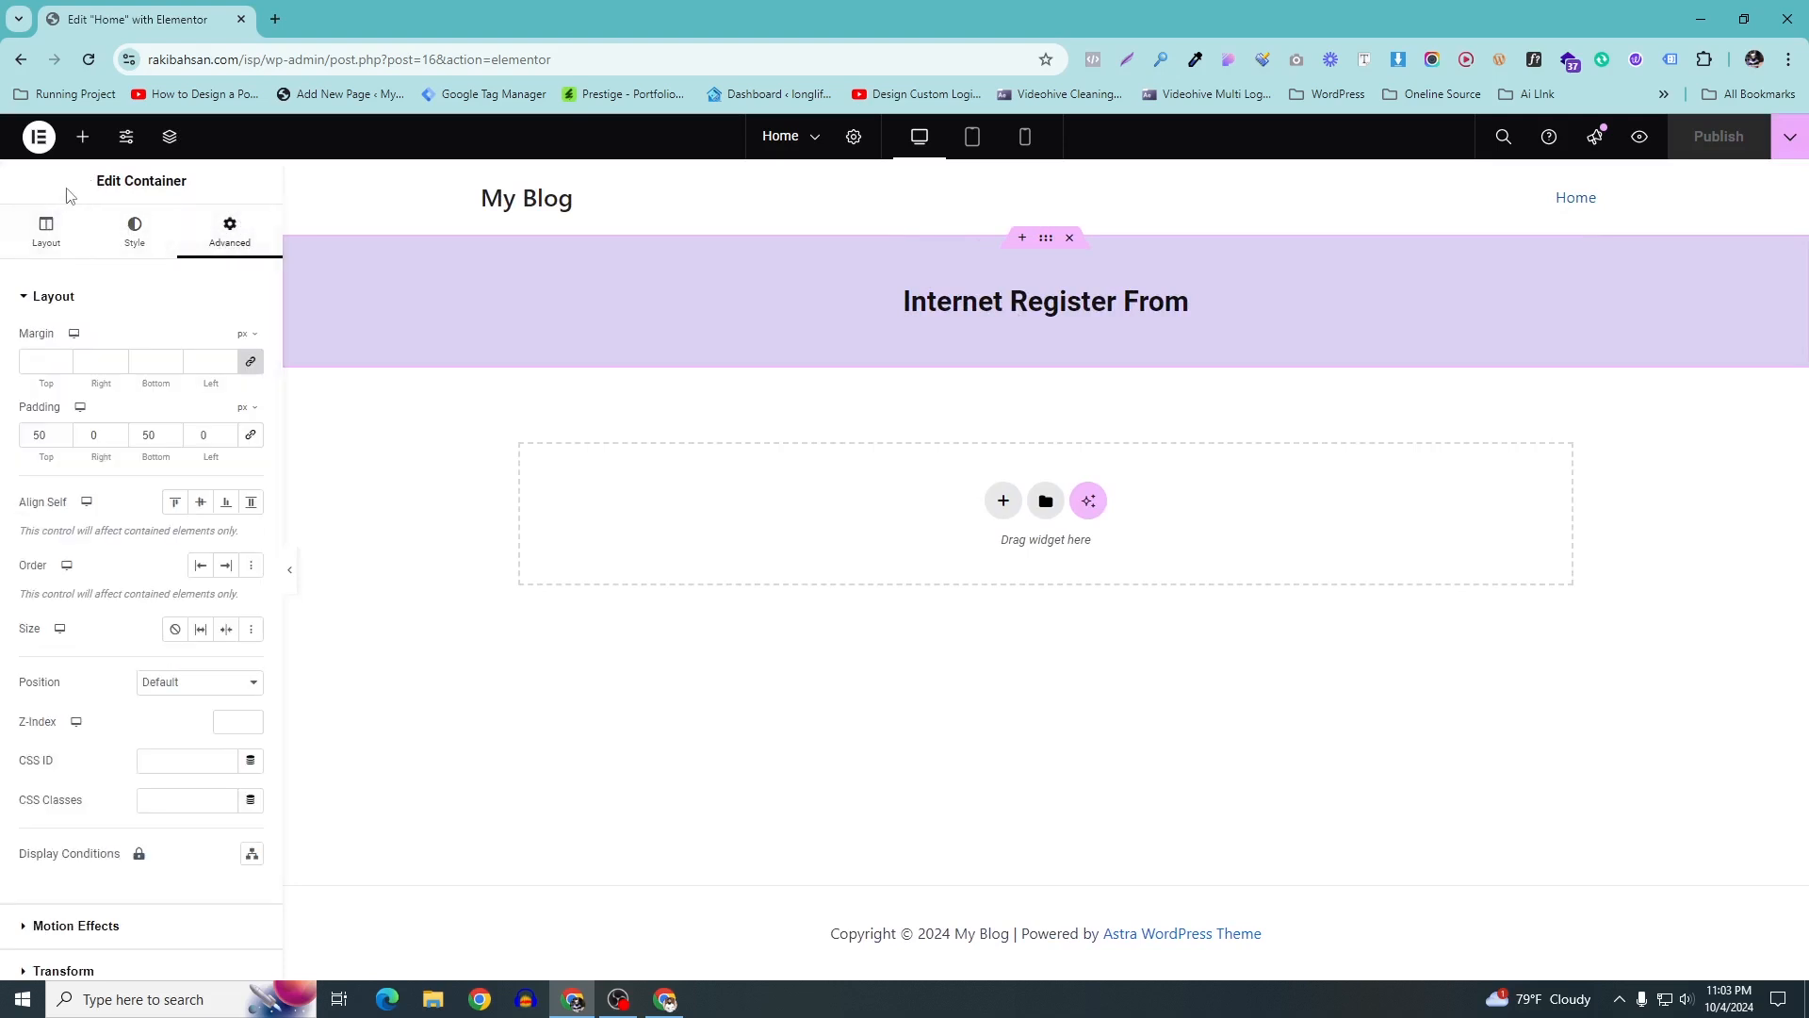
Open Exit to WordPress in a new tab, trim its URL to /wp-admin, and close the blank tab
click(276, 20)
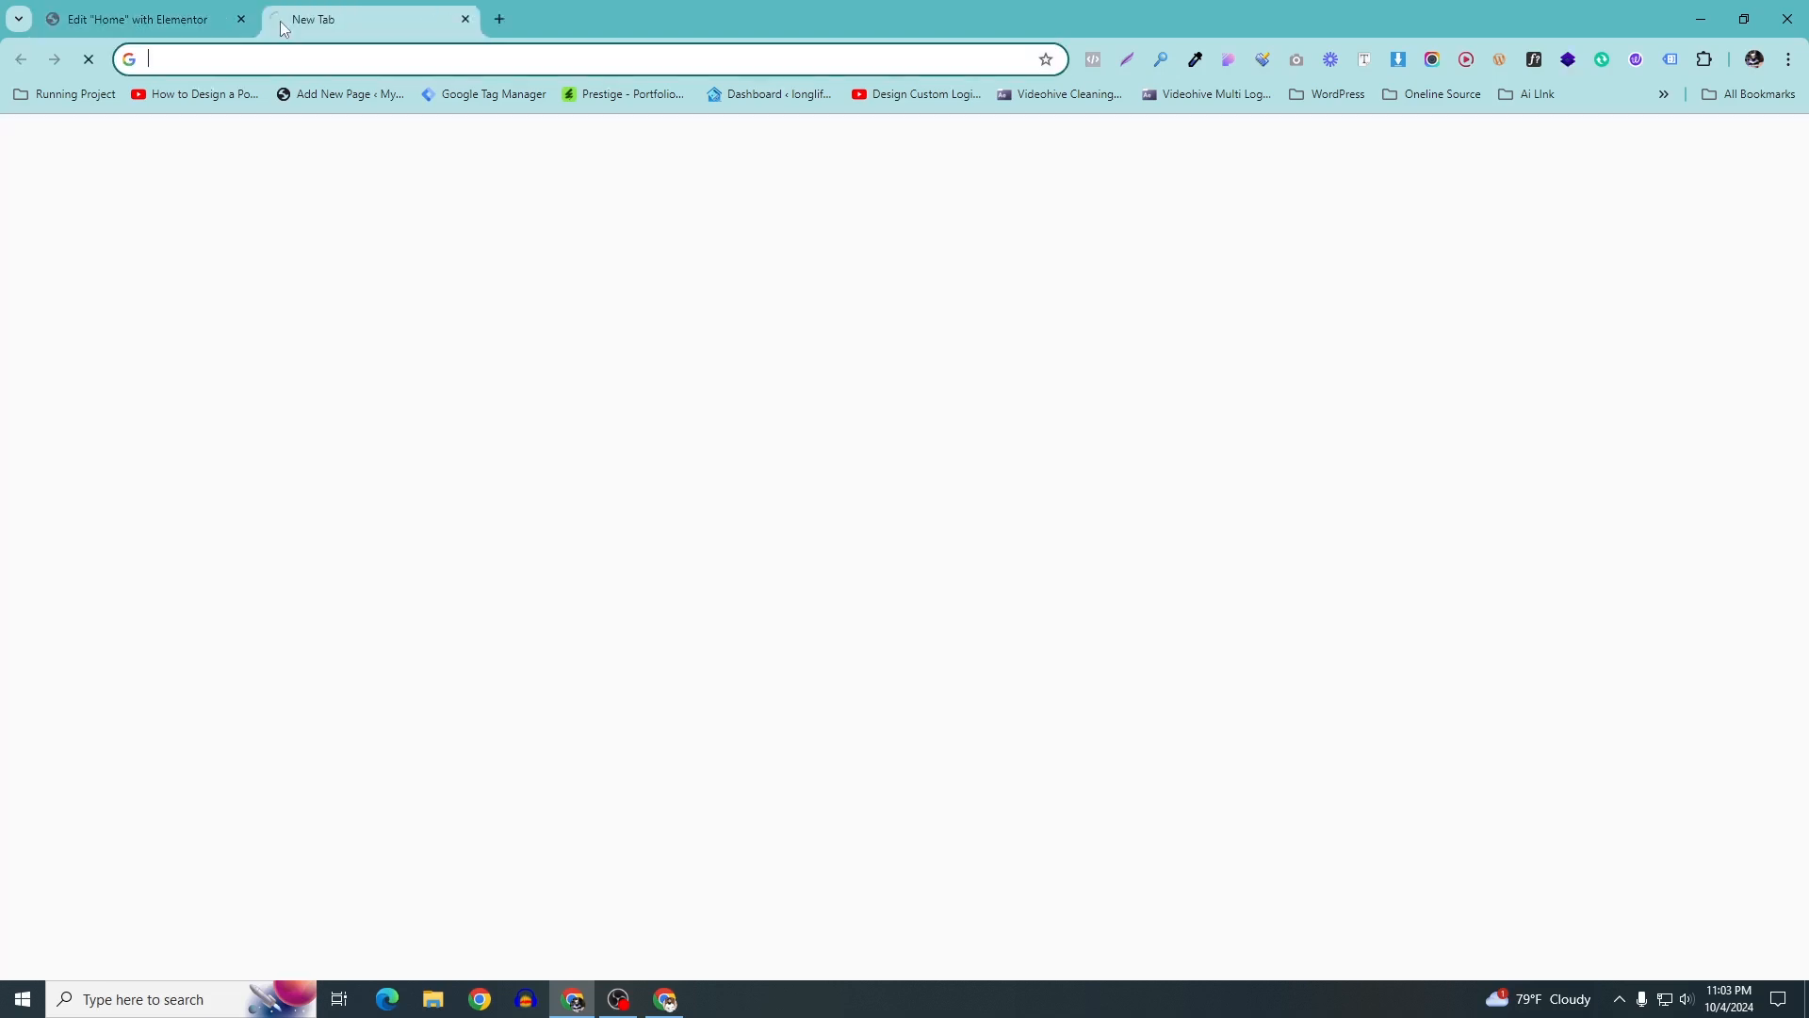
click(132, 19)
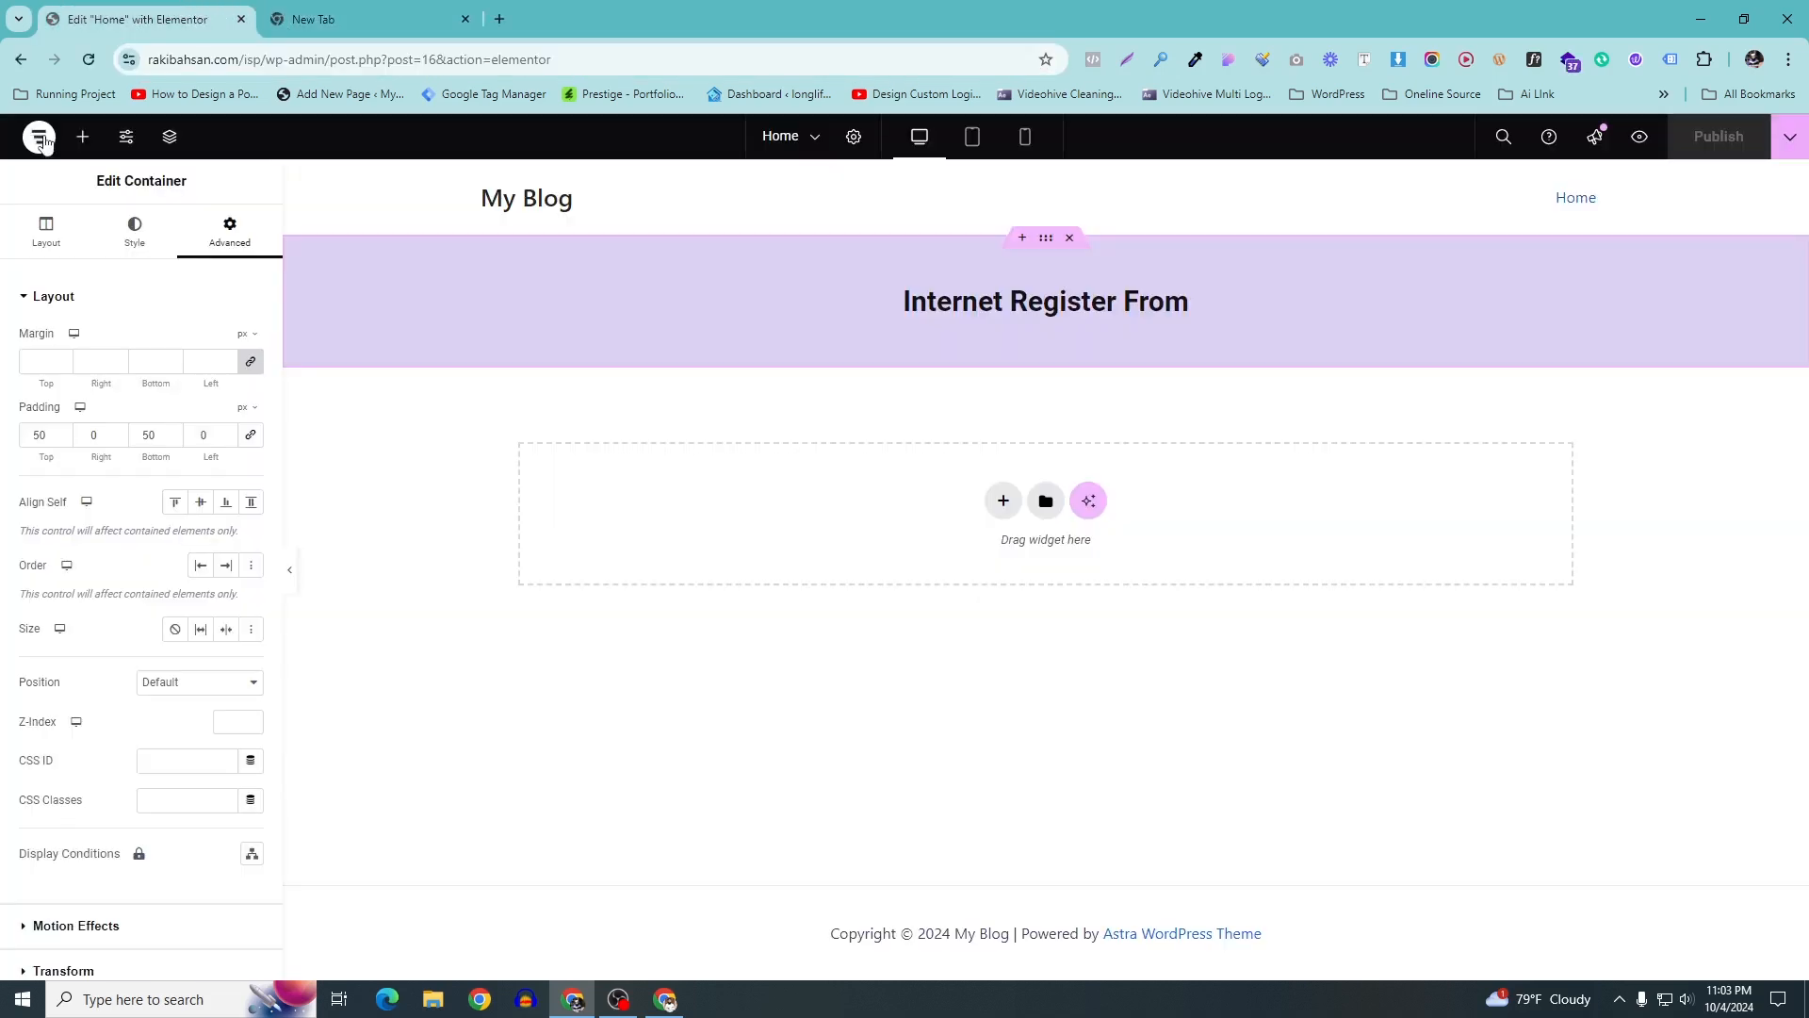
click(39, 137)
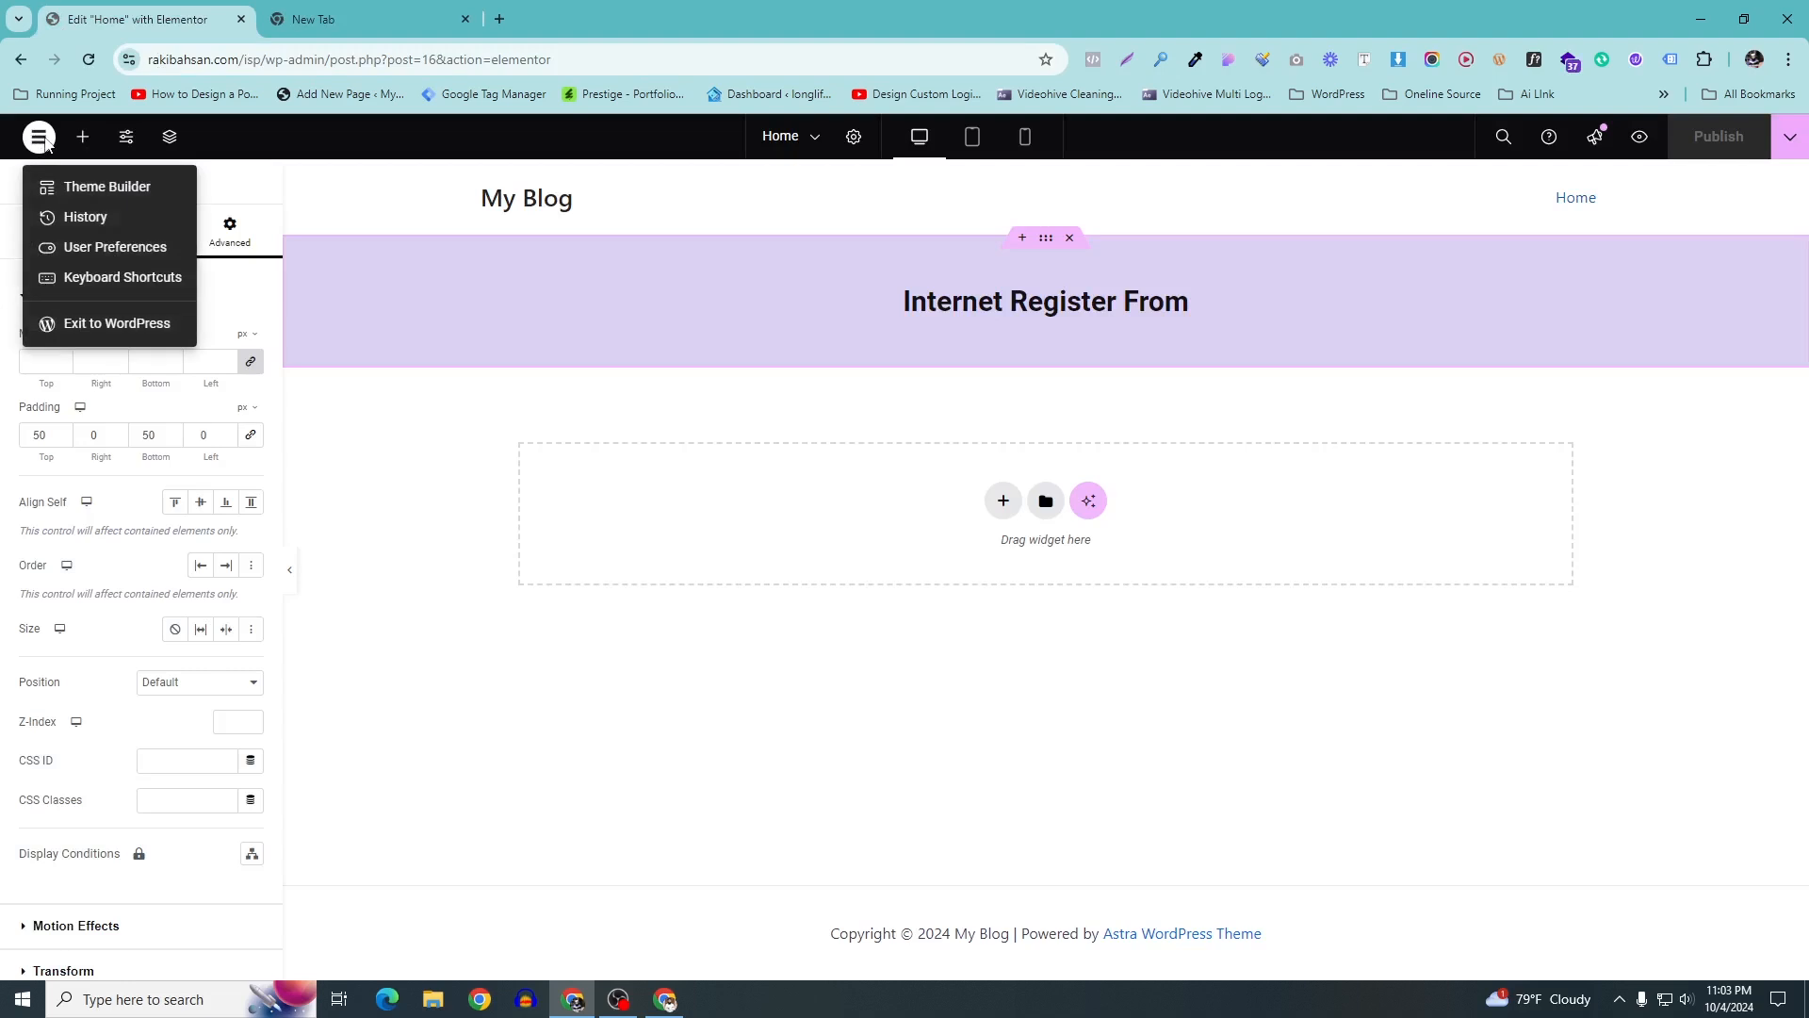
right_click(94, 320)
click(170, 339)
click(396, 10)
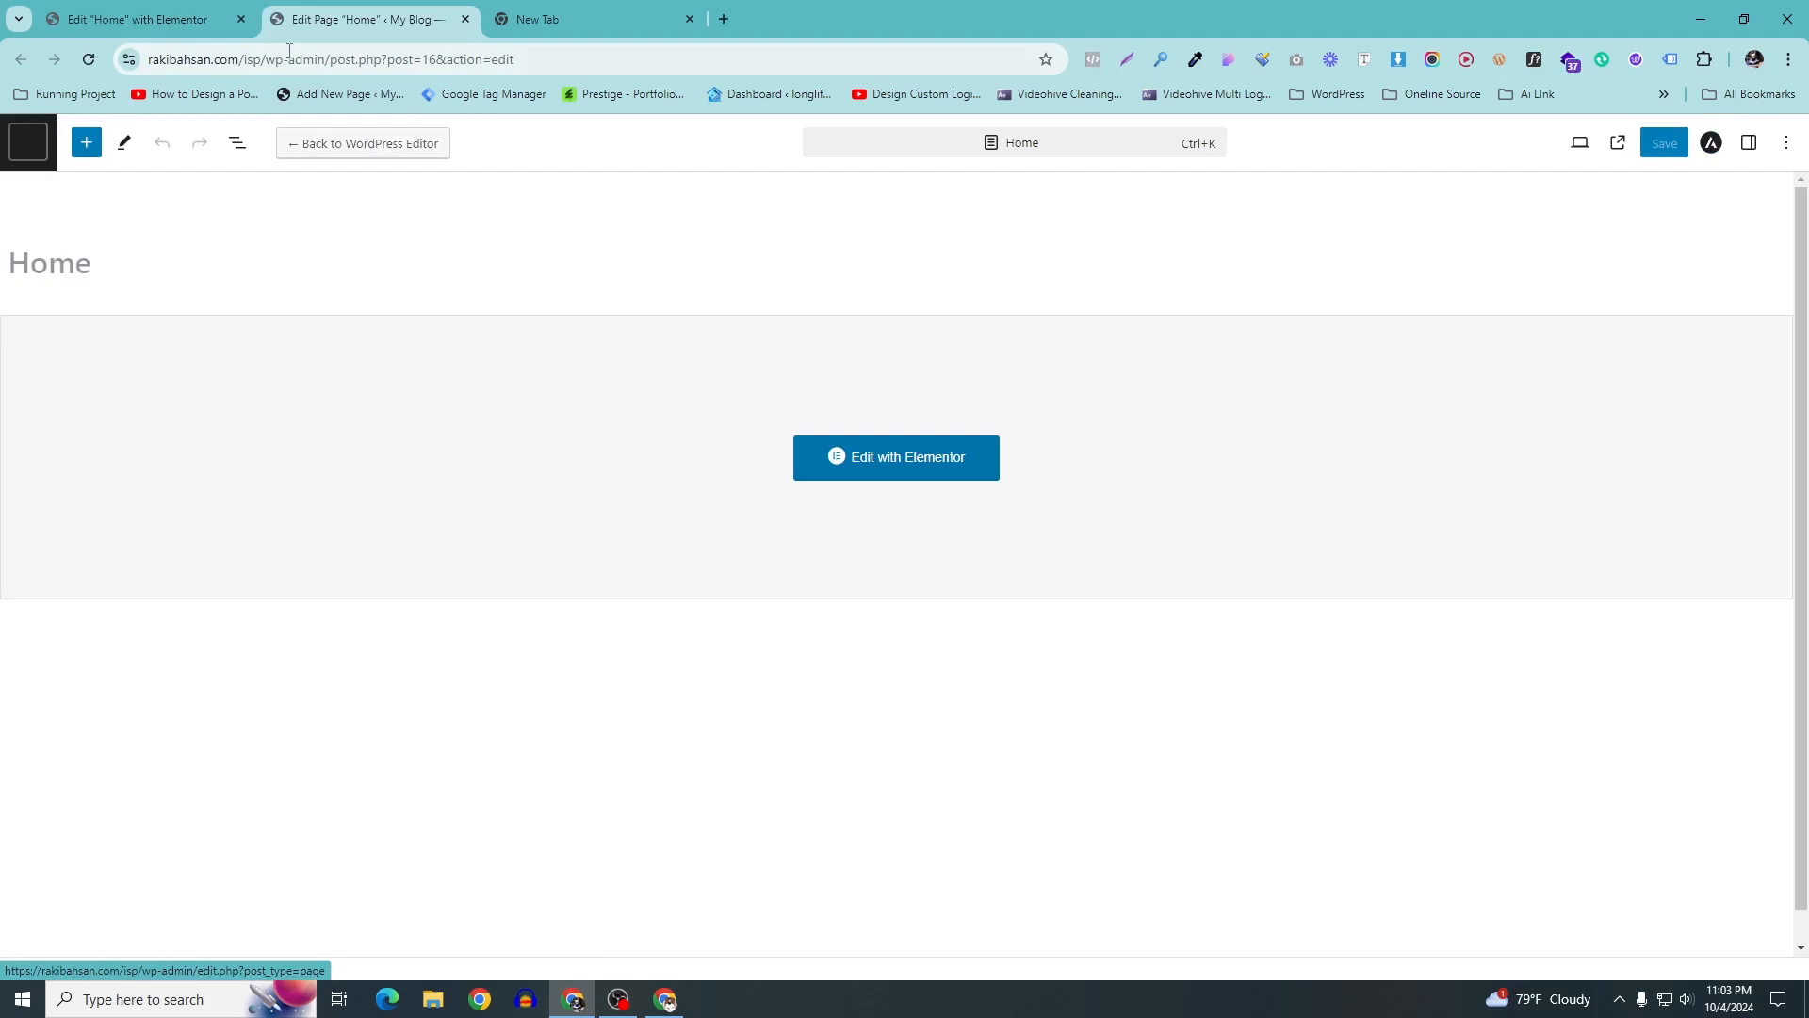
drag(373, 59, 1145, 84)
key(BackSpace)
key(BackSpace)
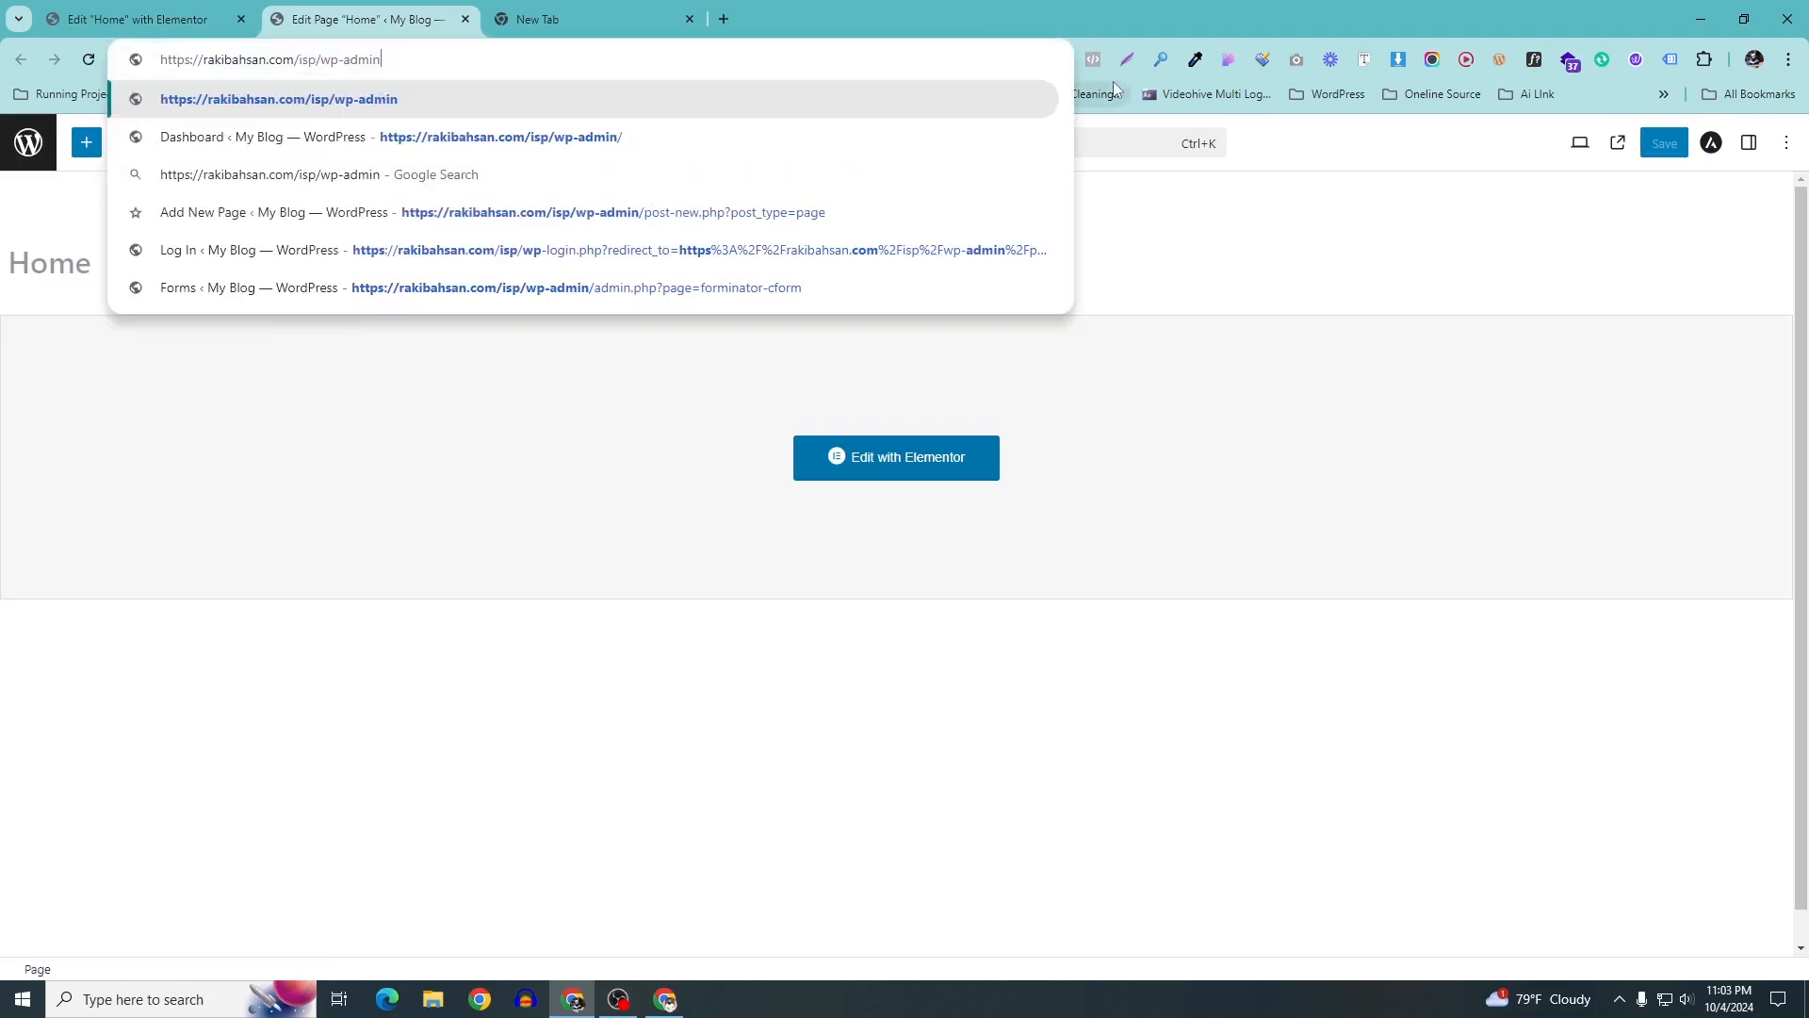
key(Return)
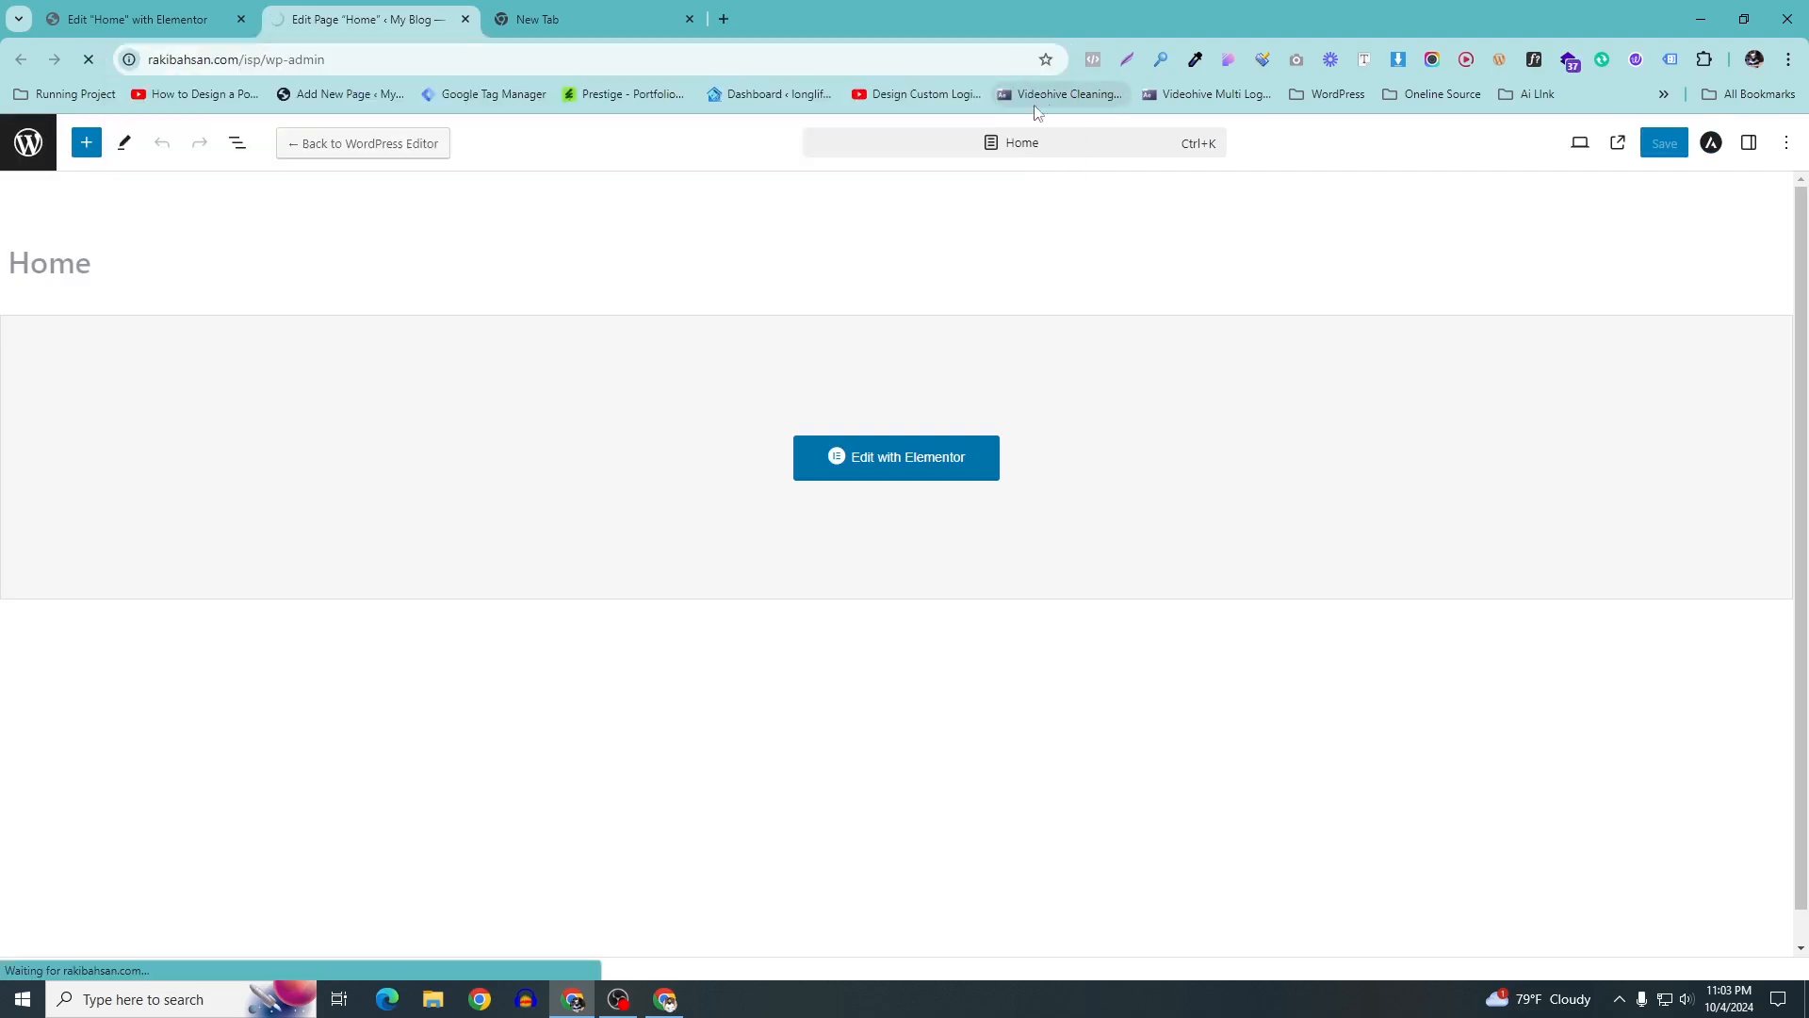
click(689, 20)
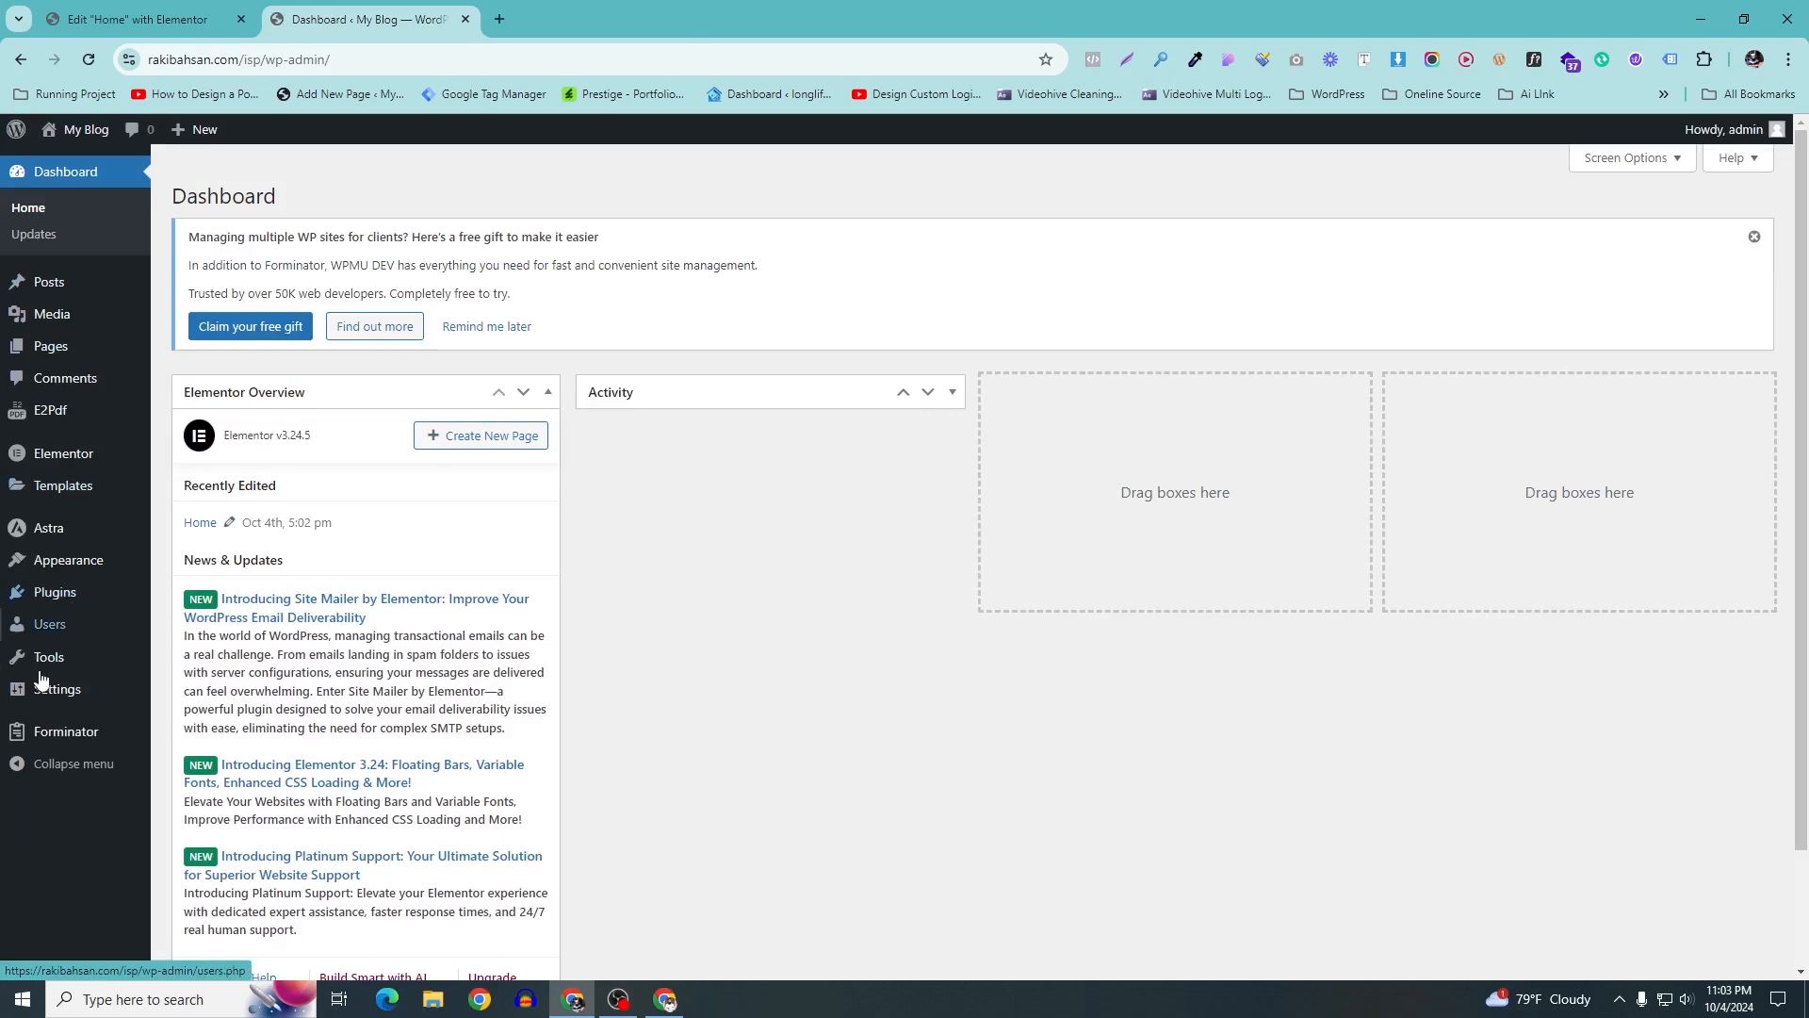
Preview the ISP form from Forminator's Forms list, then copy its shortcode
mouse_move(60, 735)
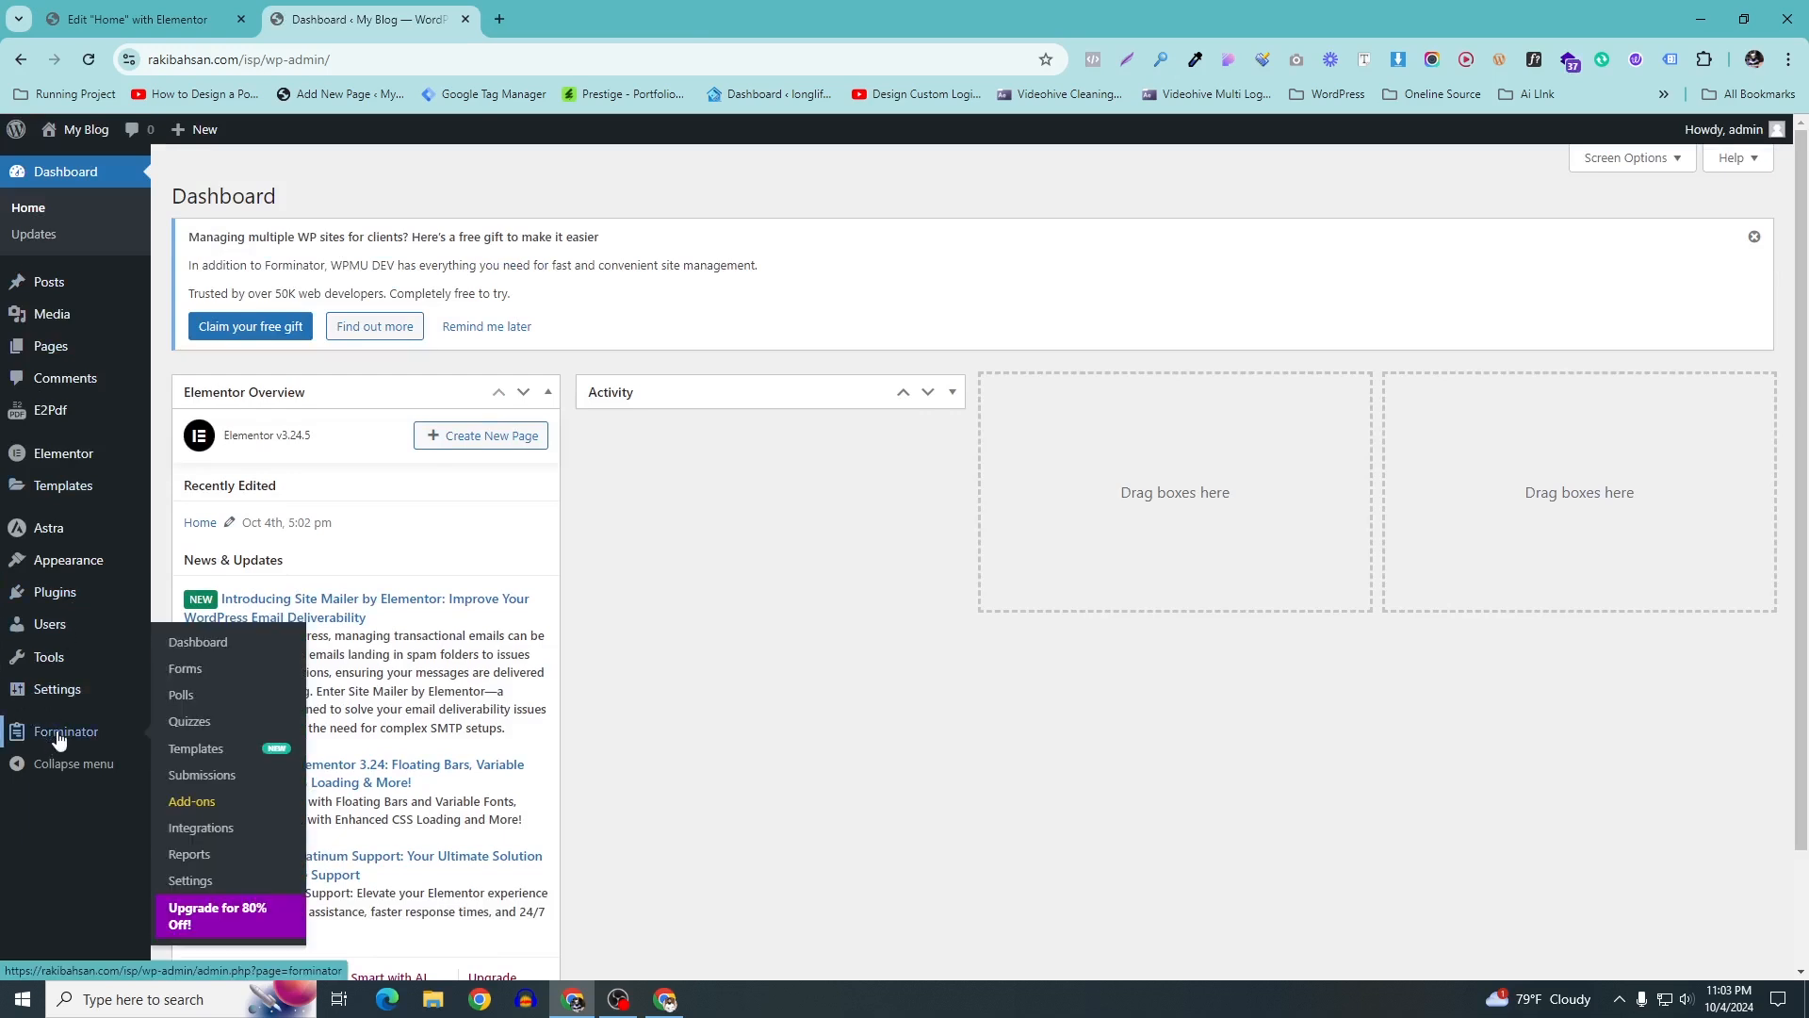
click(199, 681)
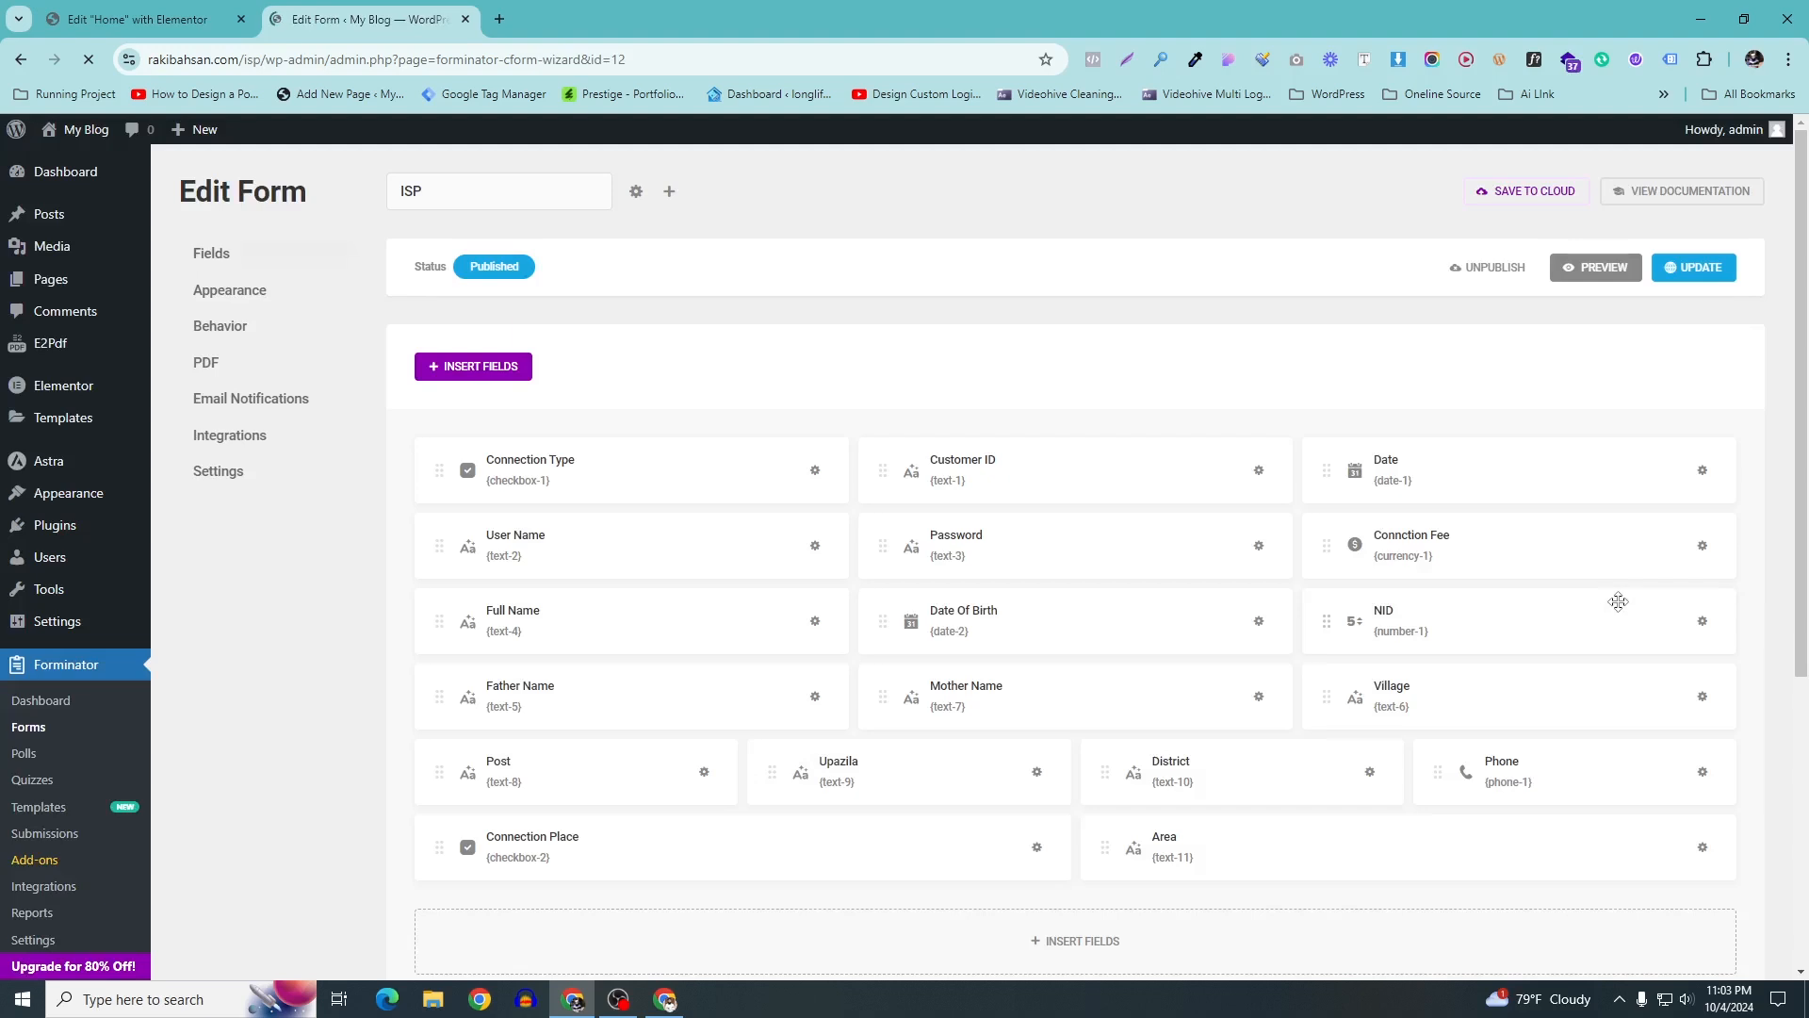
scroll(970, 444, down, 5)
scroll(985, 530, up, 5)
click(1592, 268)
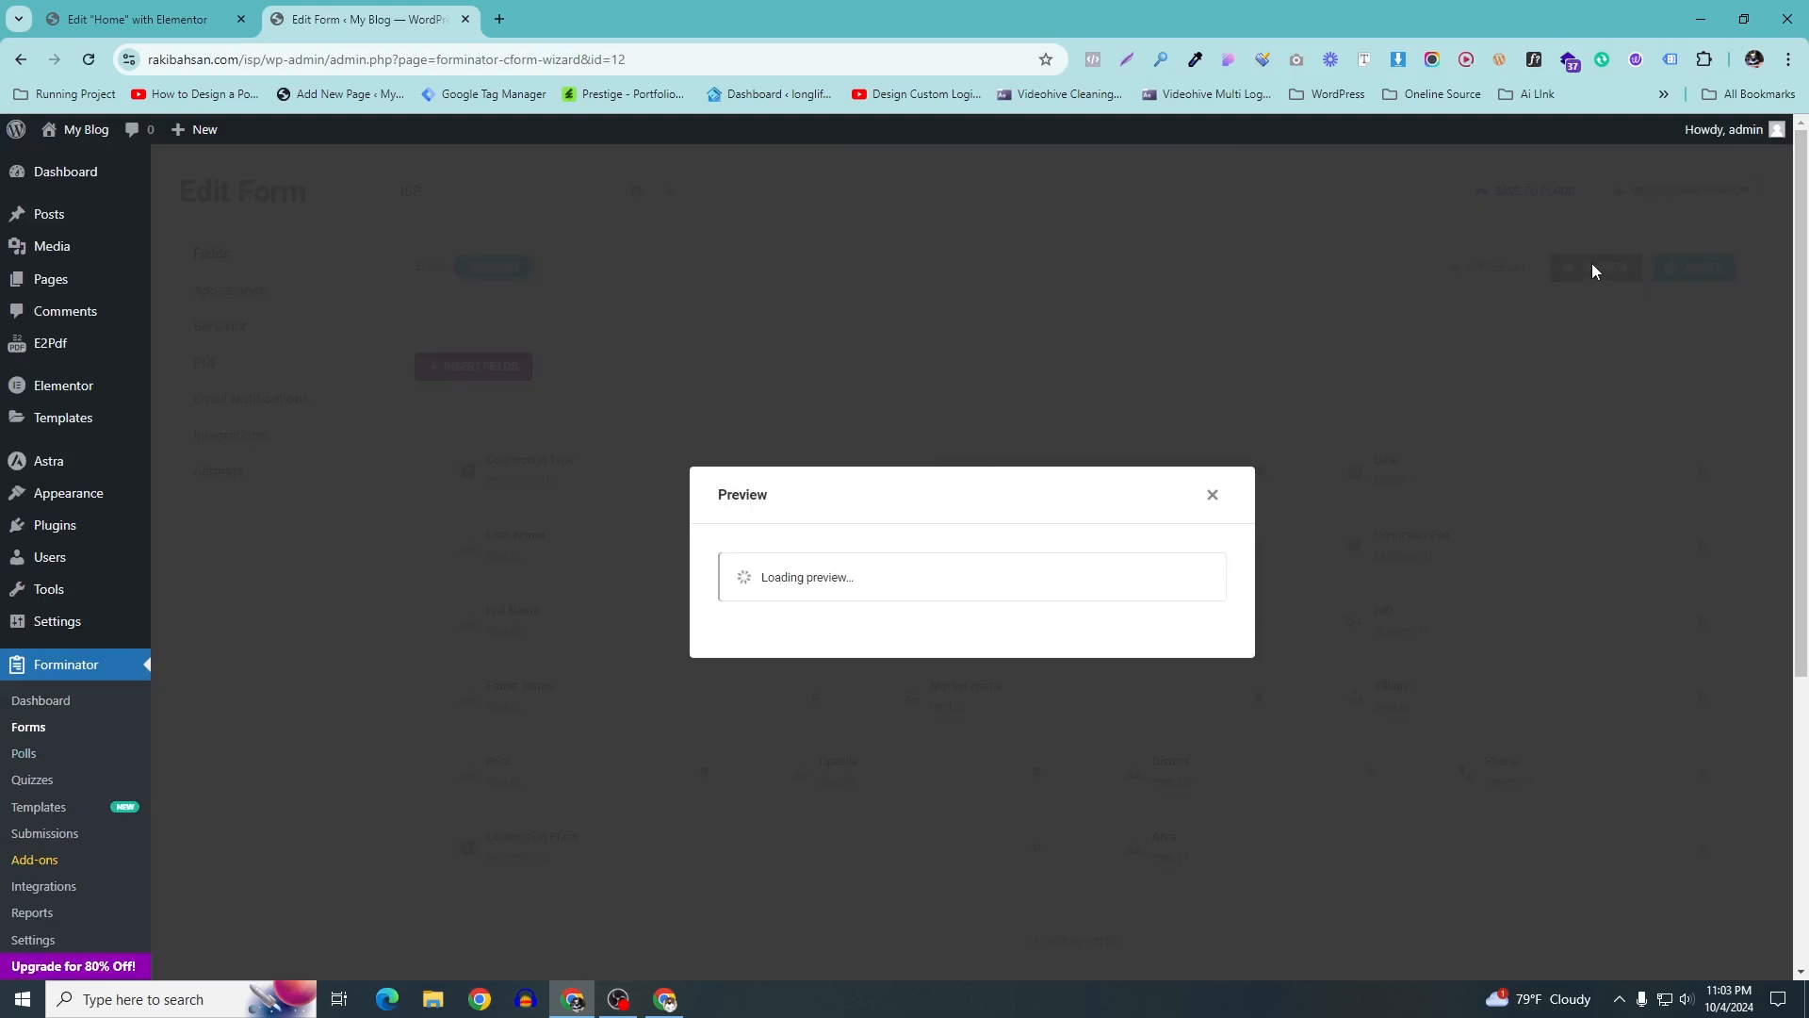
scroll(1234, 167, down, 1)
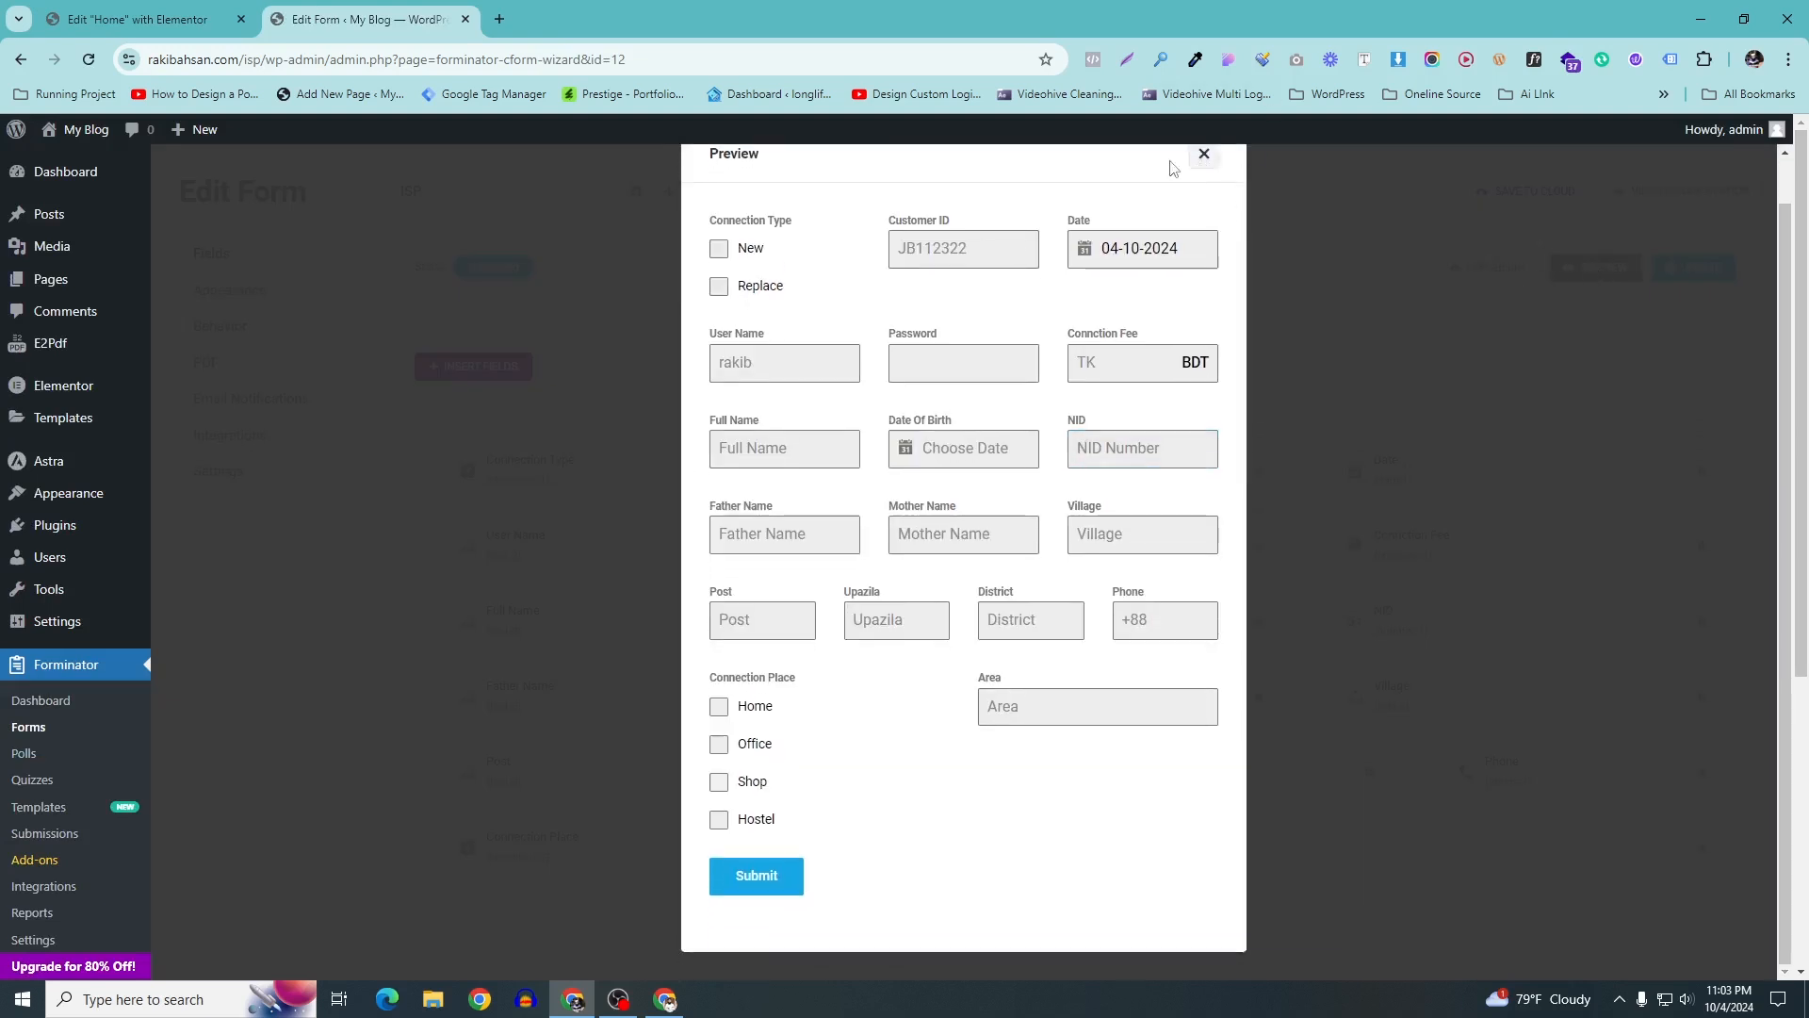
click(1203, 154)
click(21, 728)
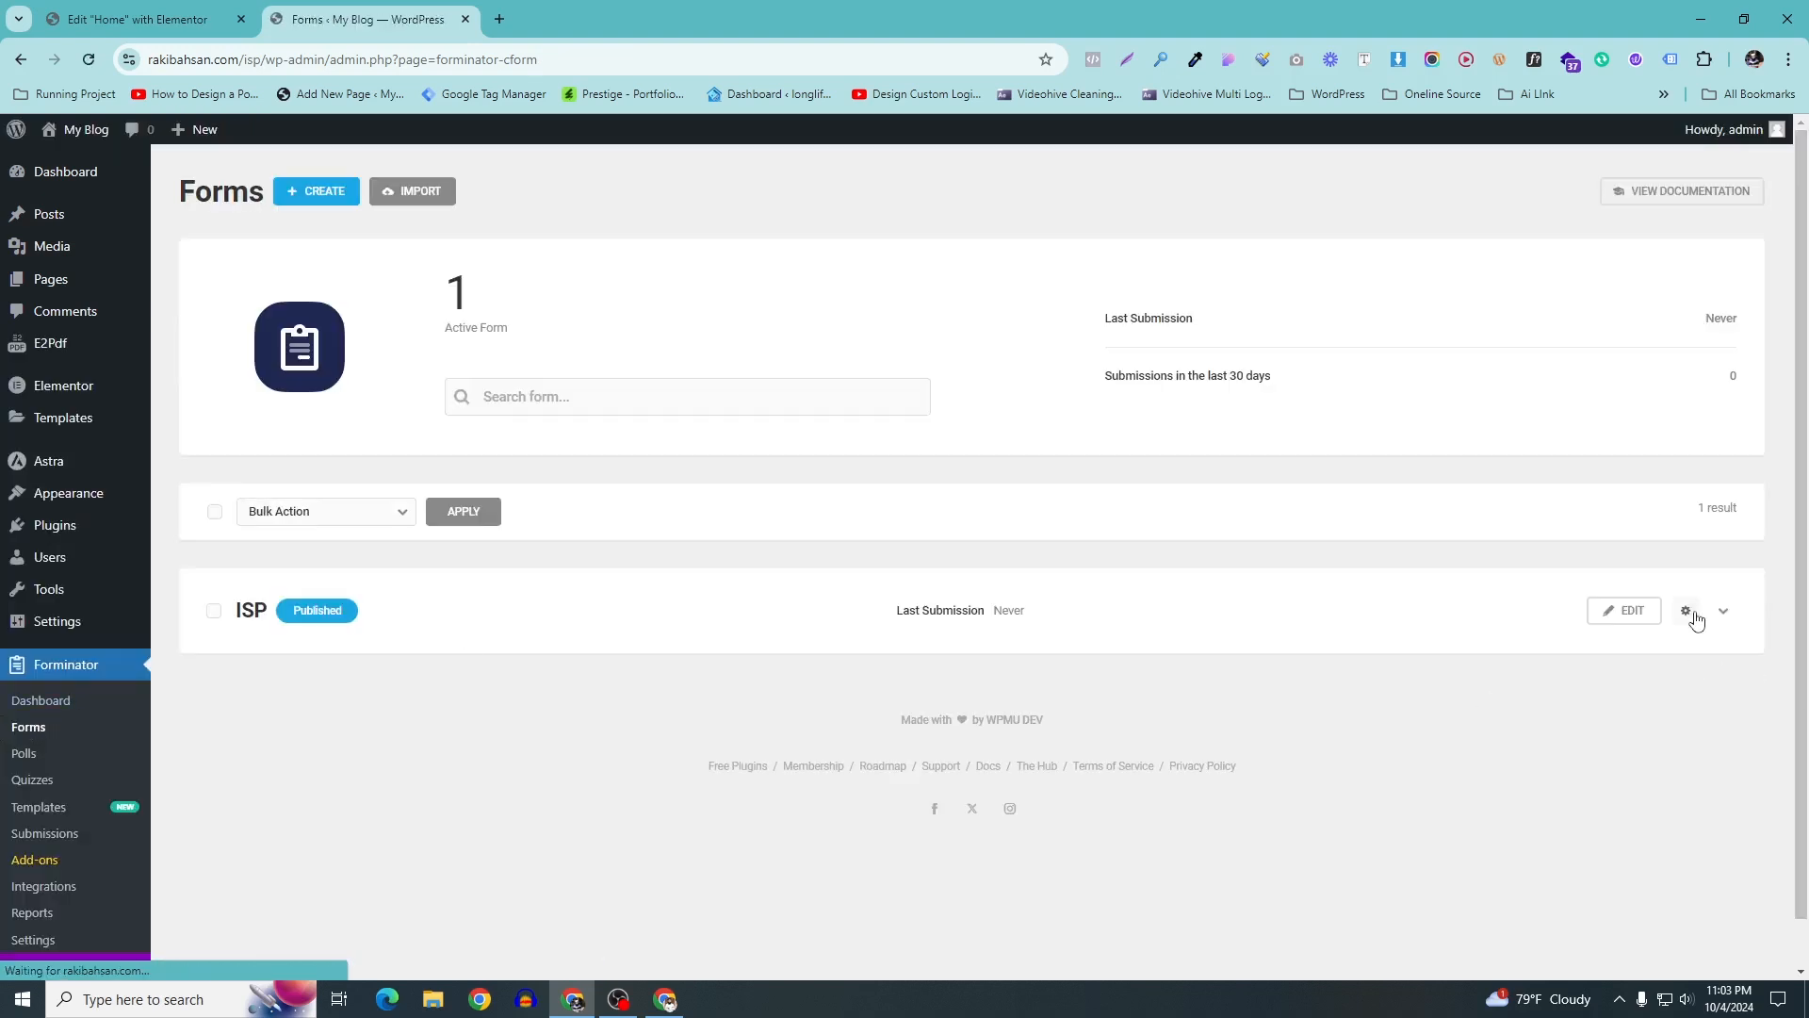
click(1687, 613)
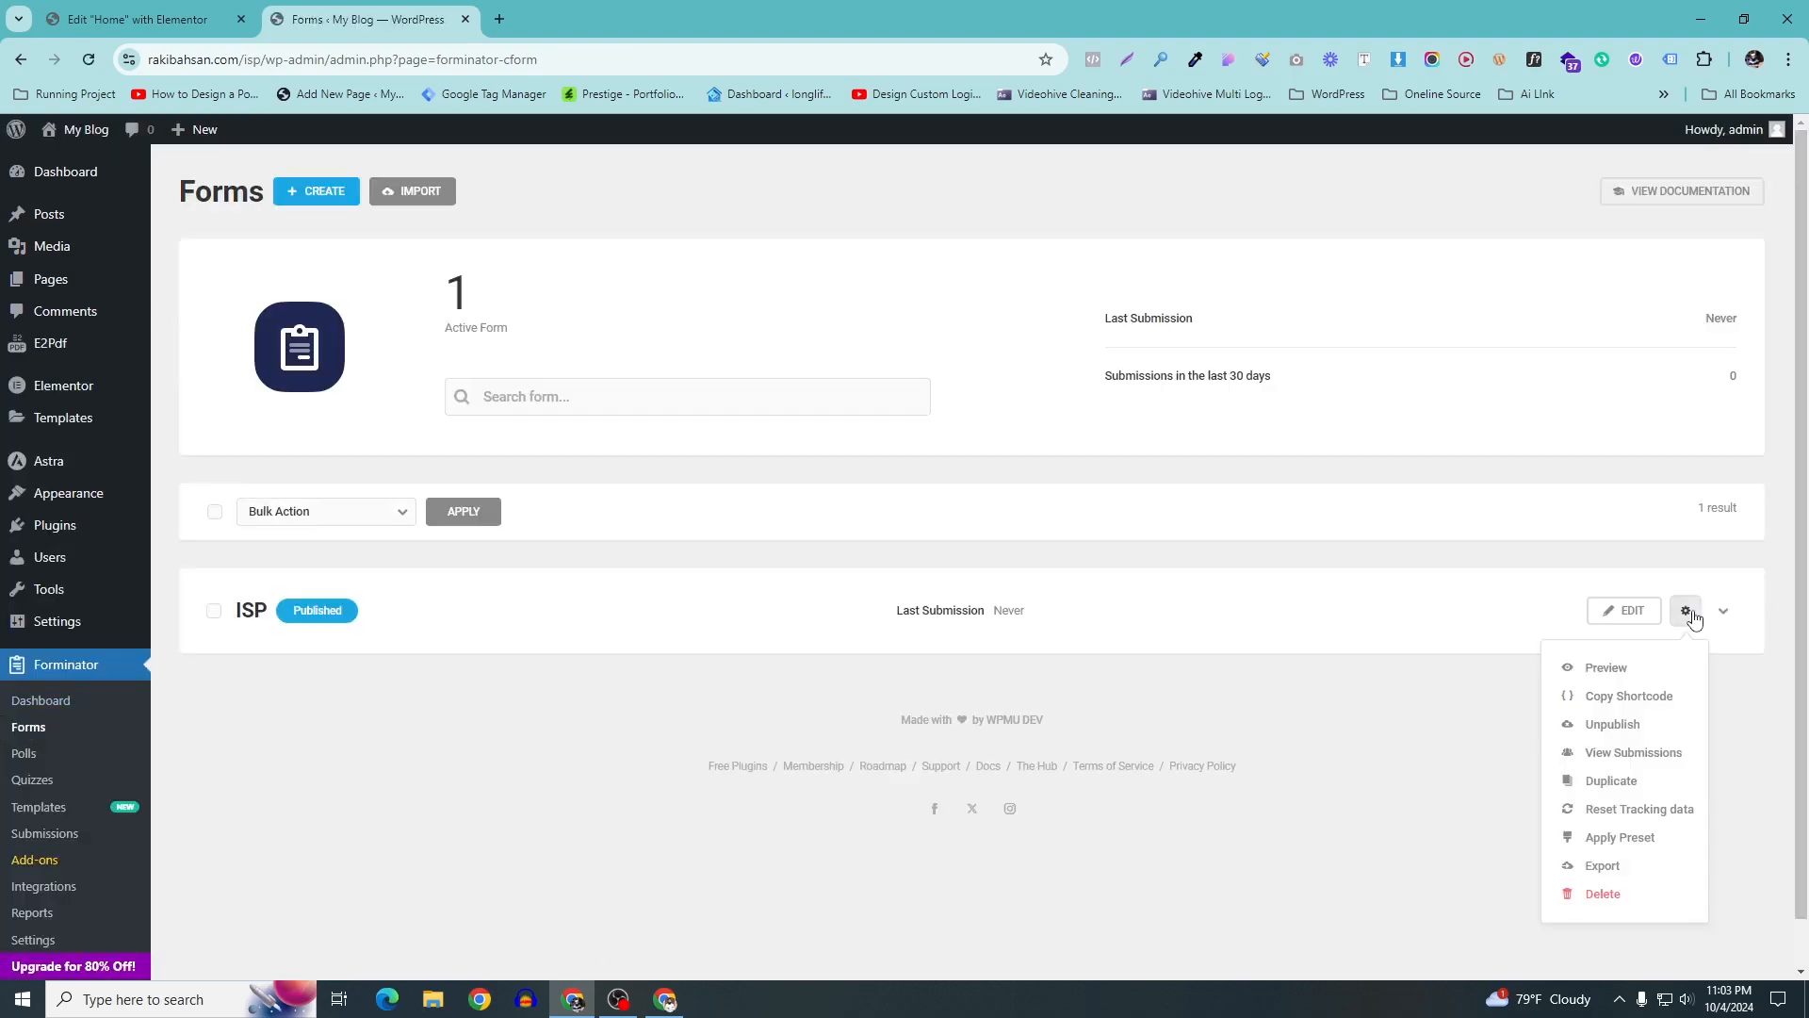
click(1599, 701)
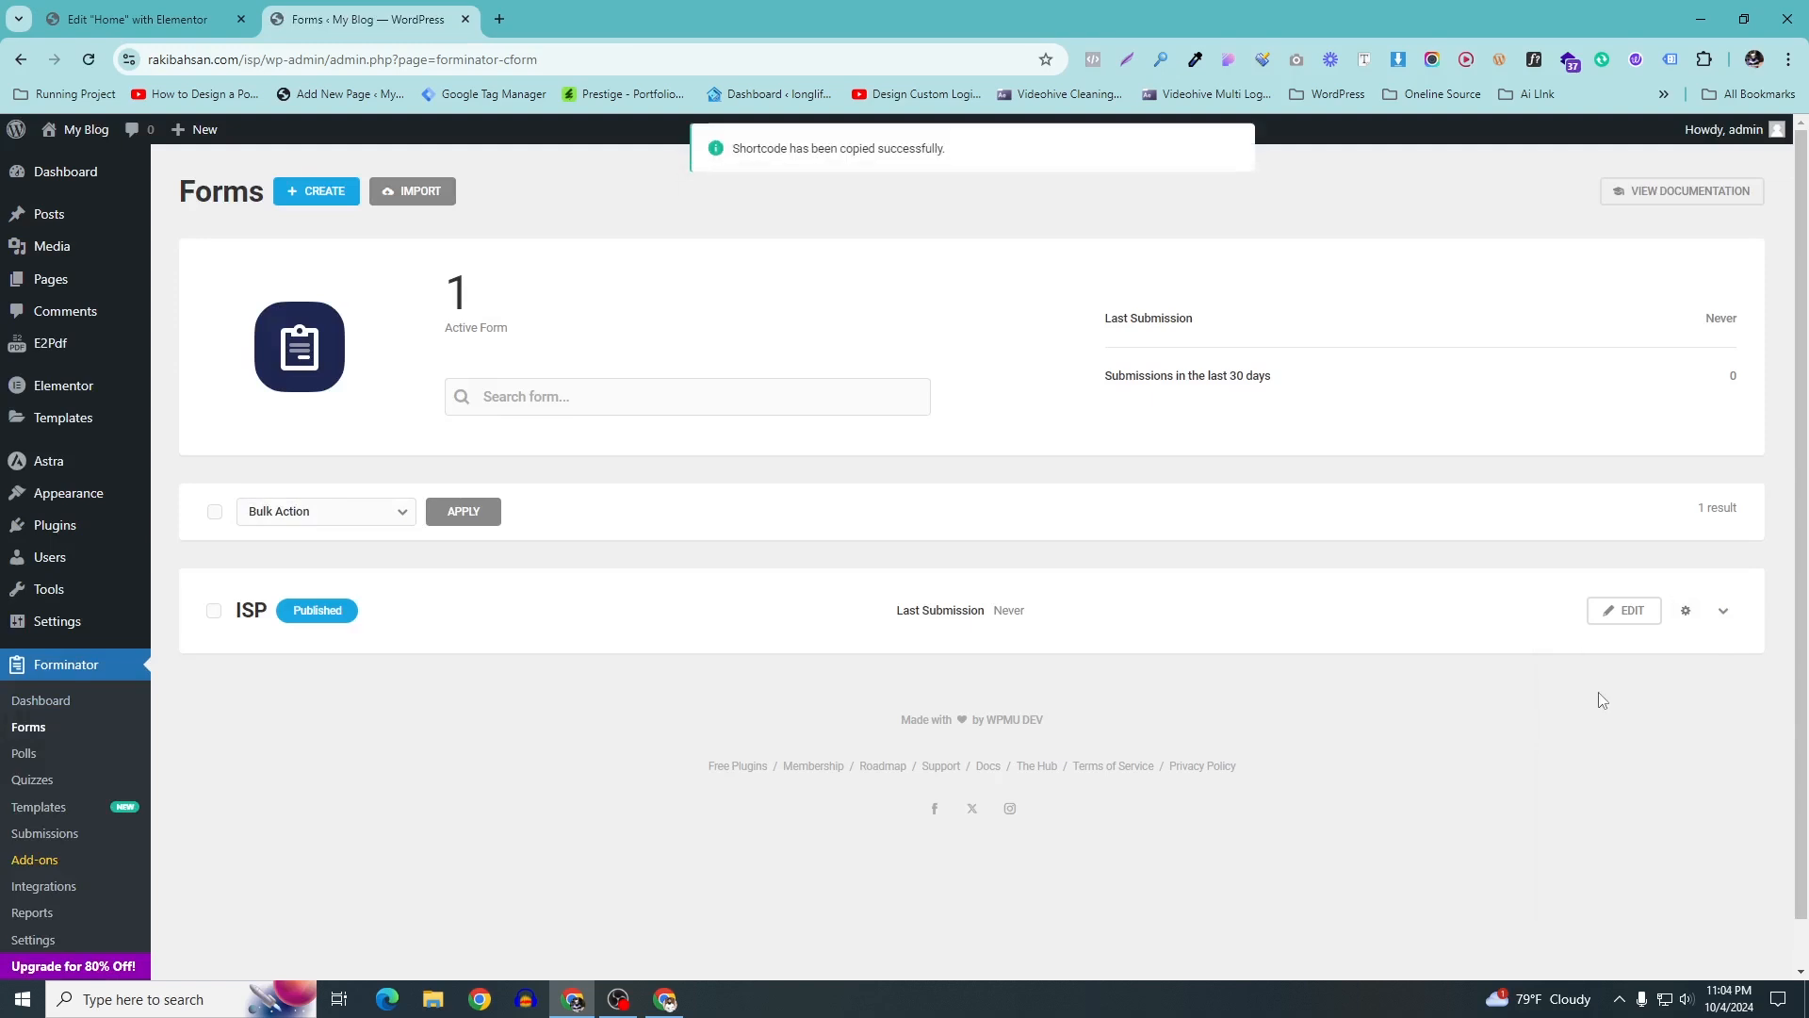
Back in Elementor, search 'sho' and drag a Shortcode widget under the heading
click(173, 10)
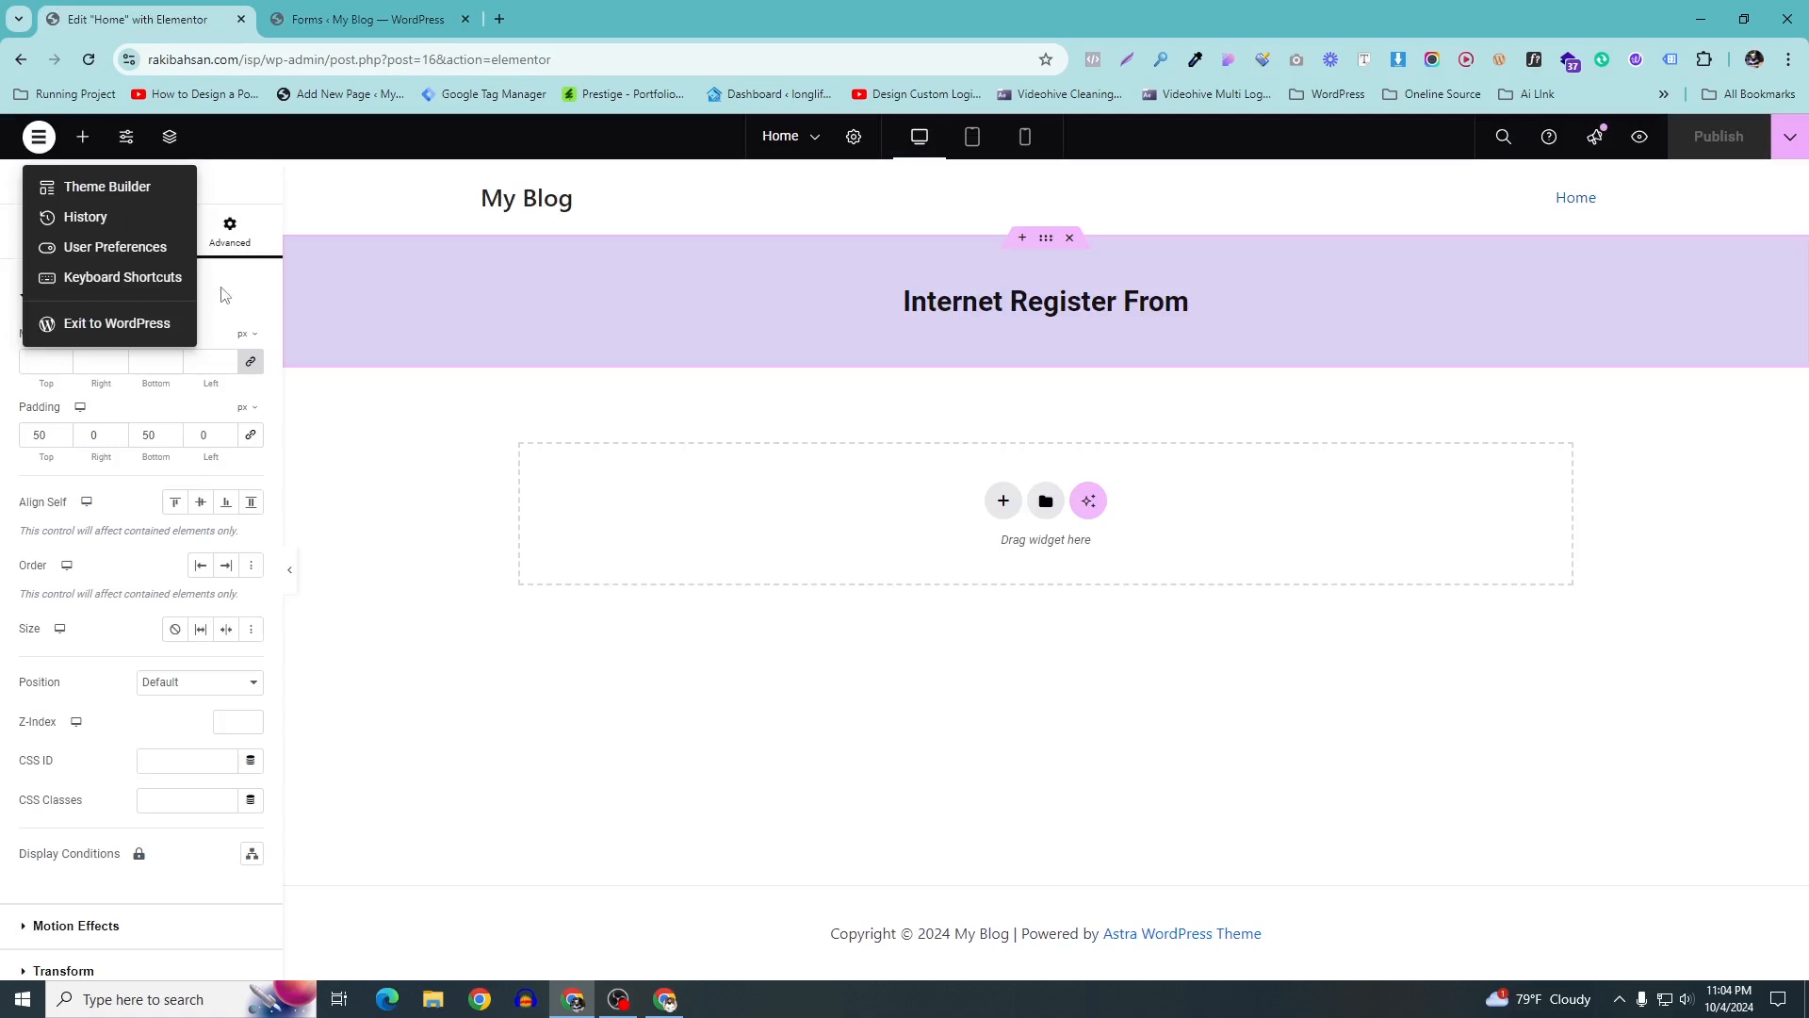
click(234, 247)
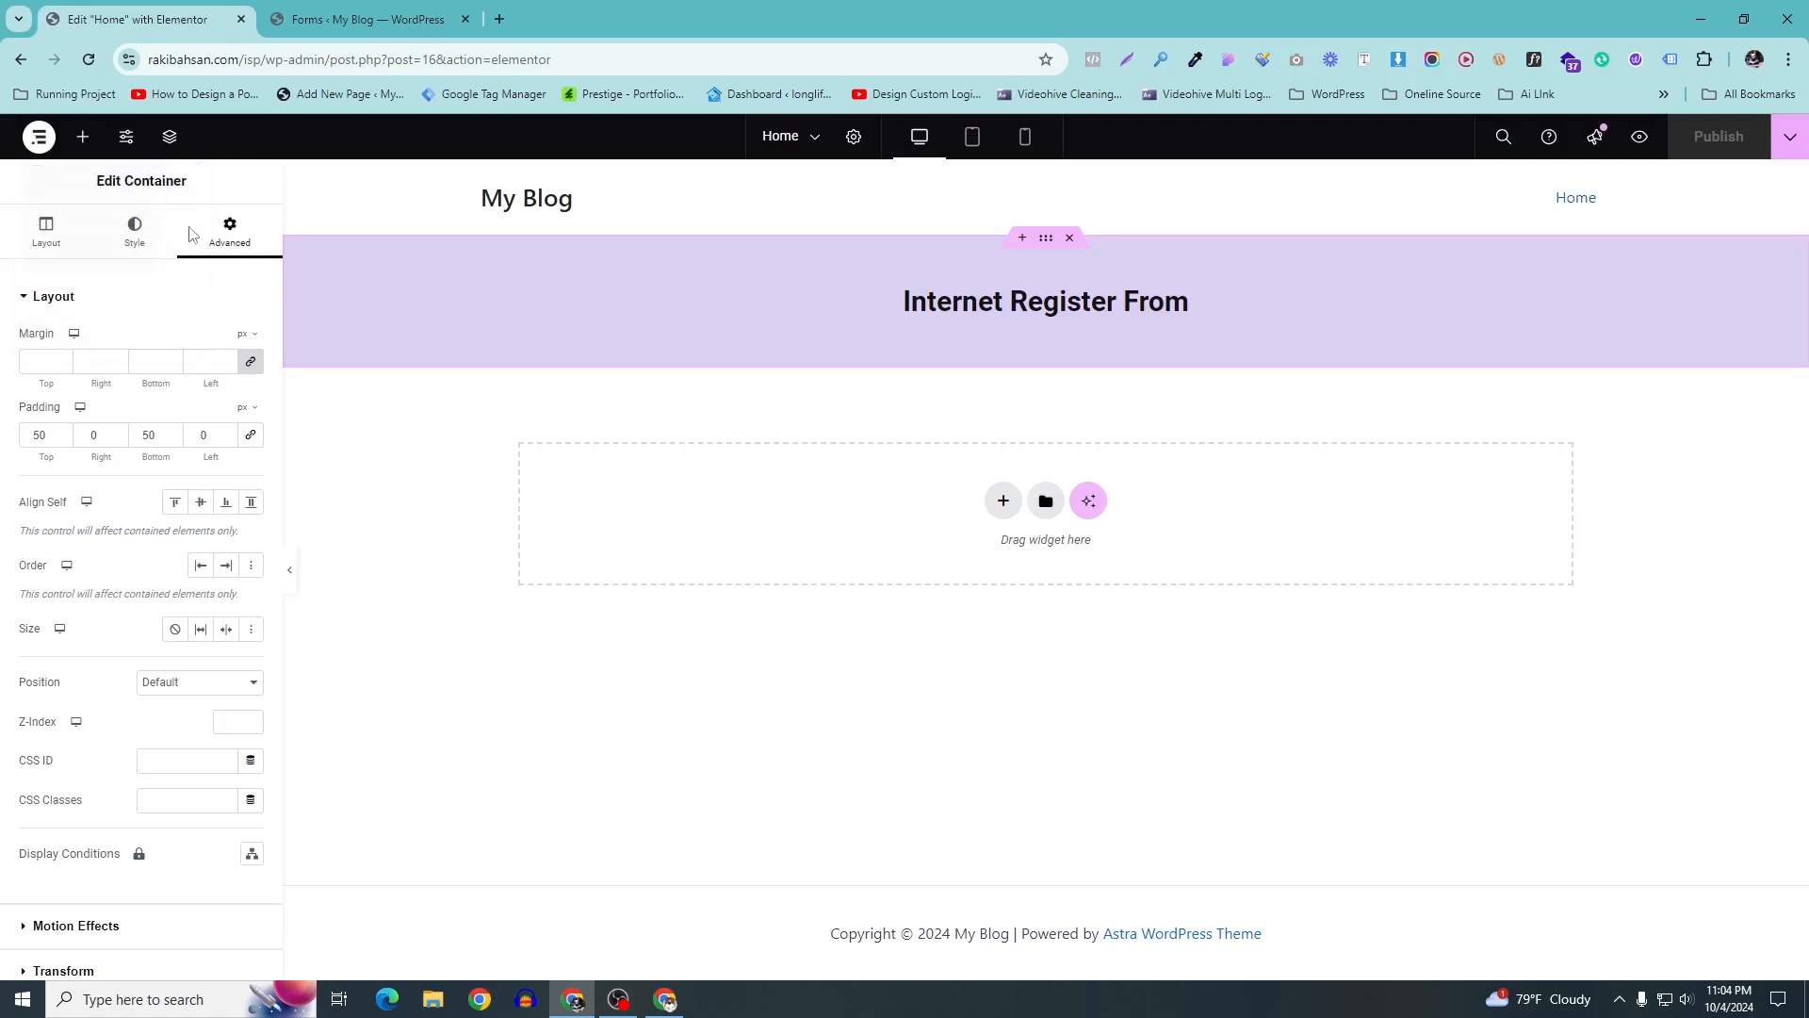
click(82, 136)
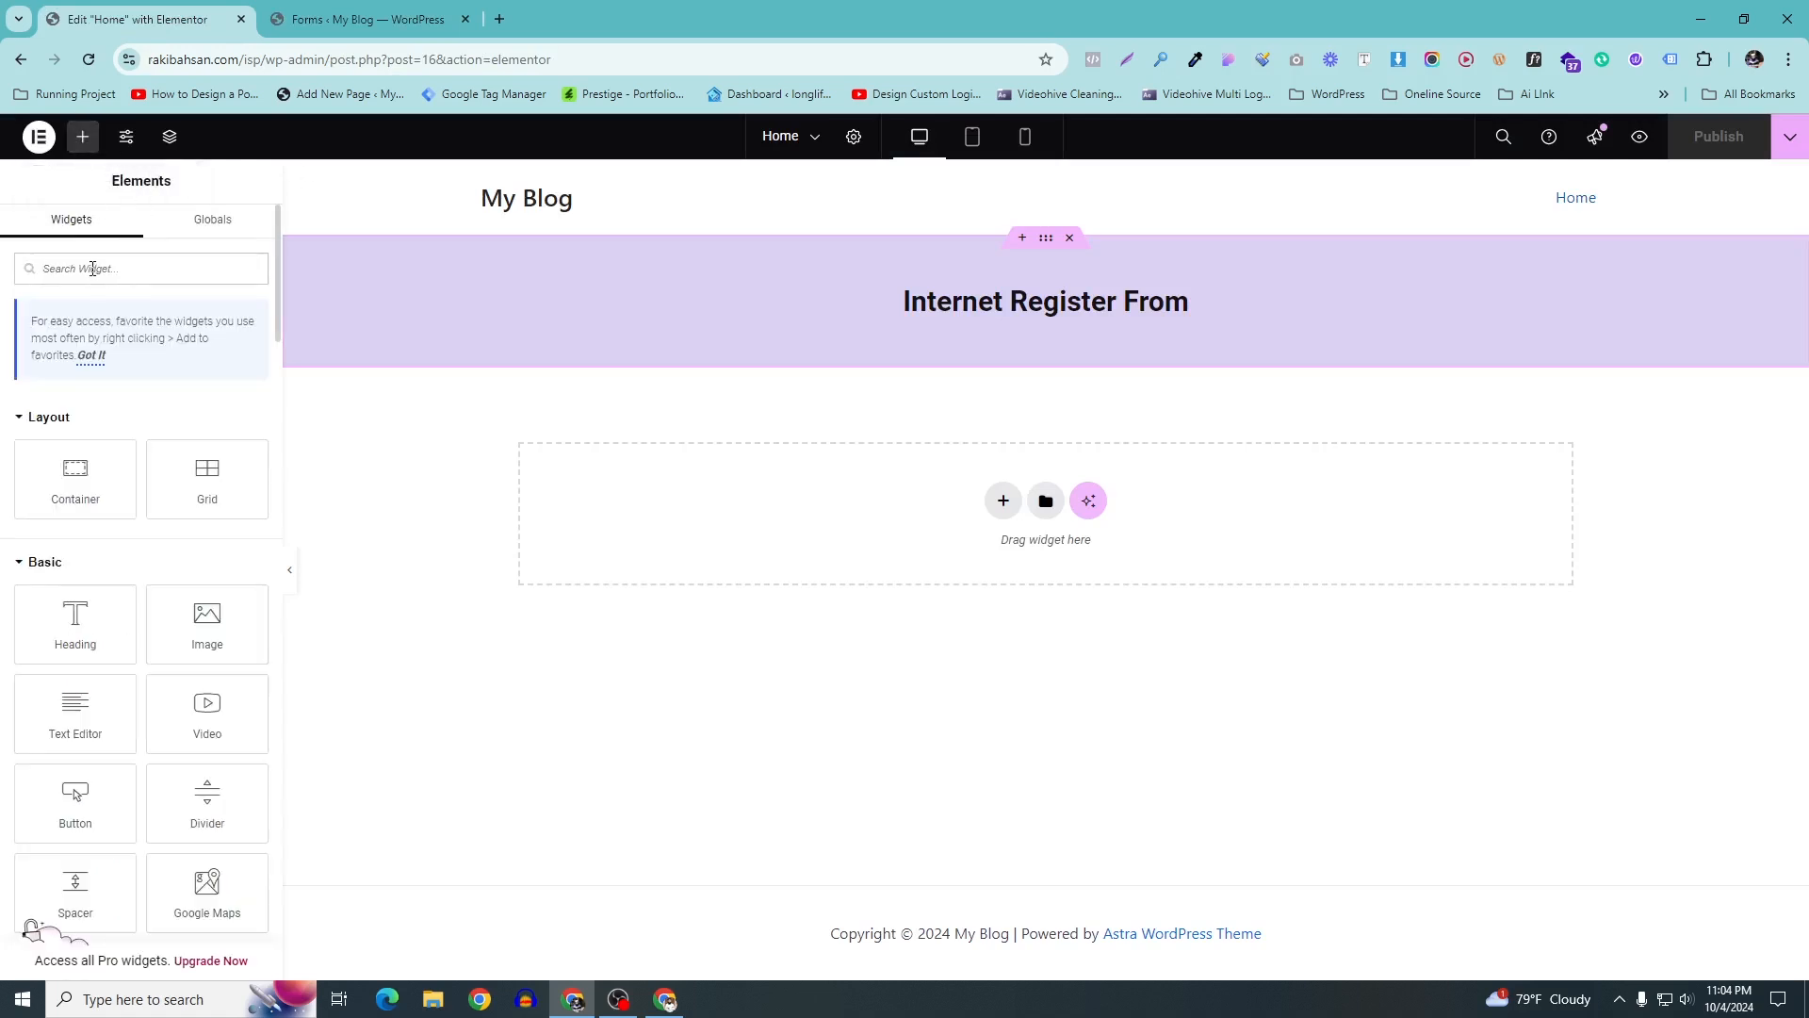
click(92, 269)
text(sho)
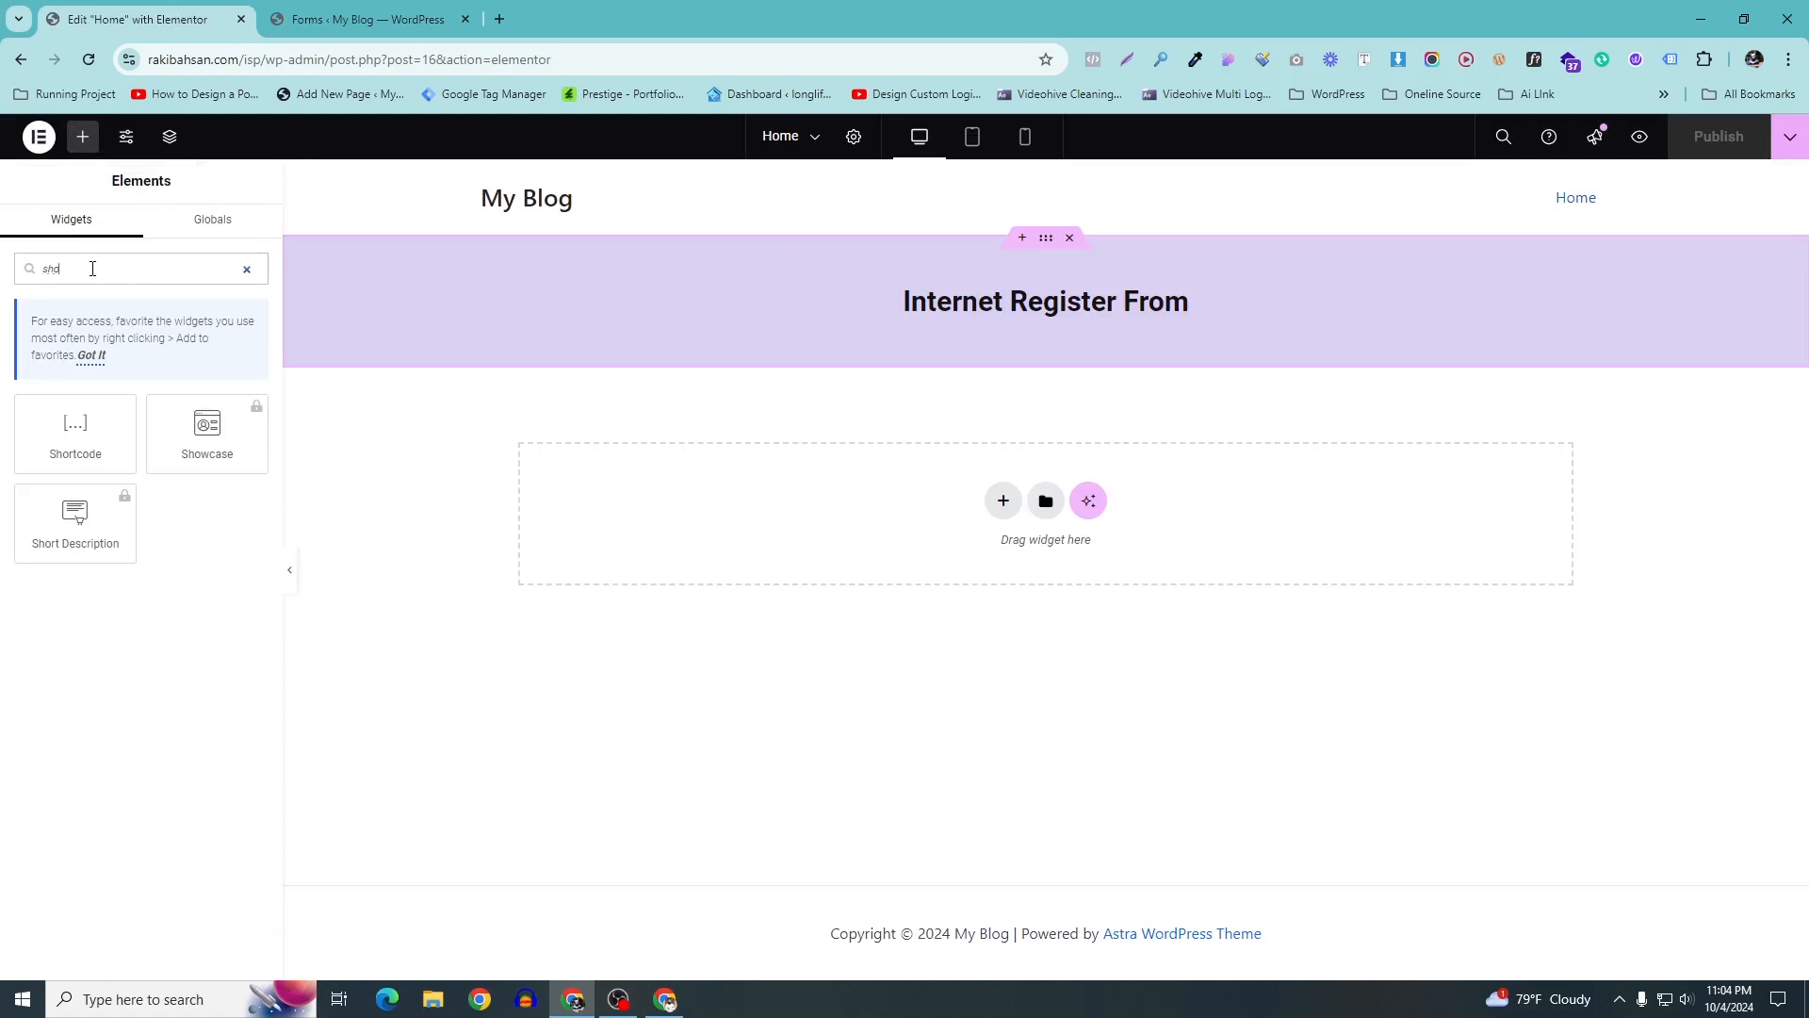
drag(75, 429, 1015, 324)
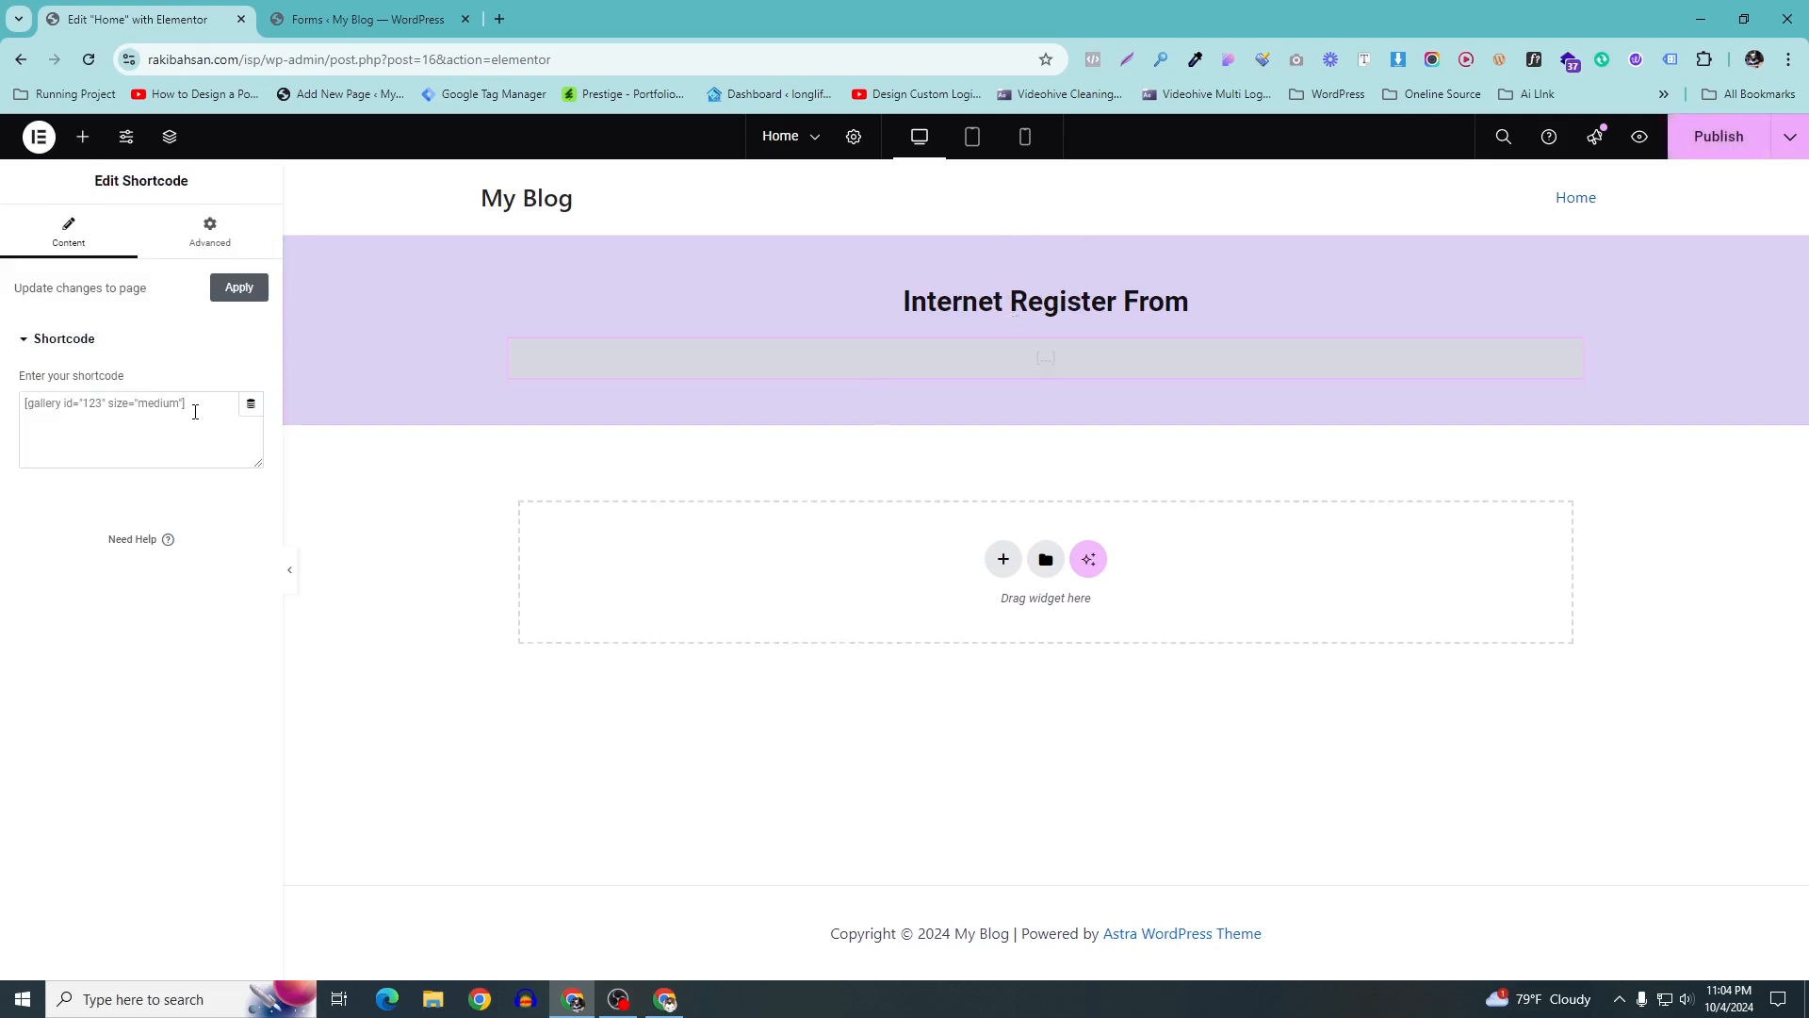
Paste the Forminator shortcode [forminator_form id="12"] into the Shortcode widget
click(105, 403)
right_click(102, 401)
click(172, 682)
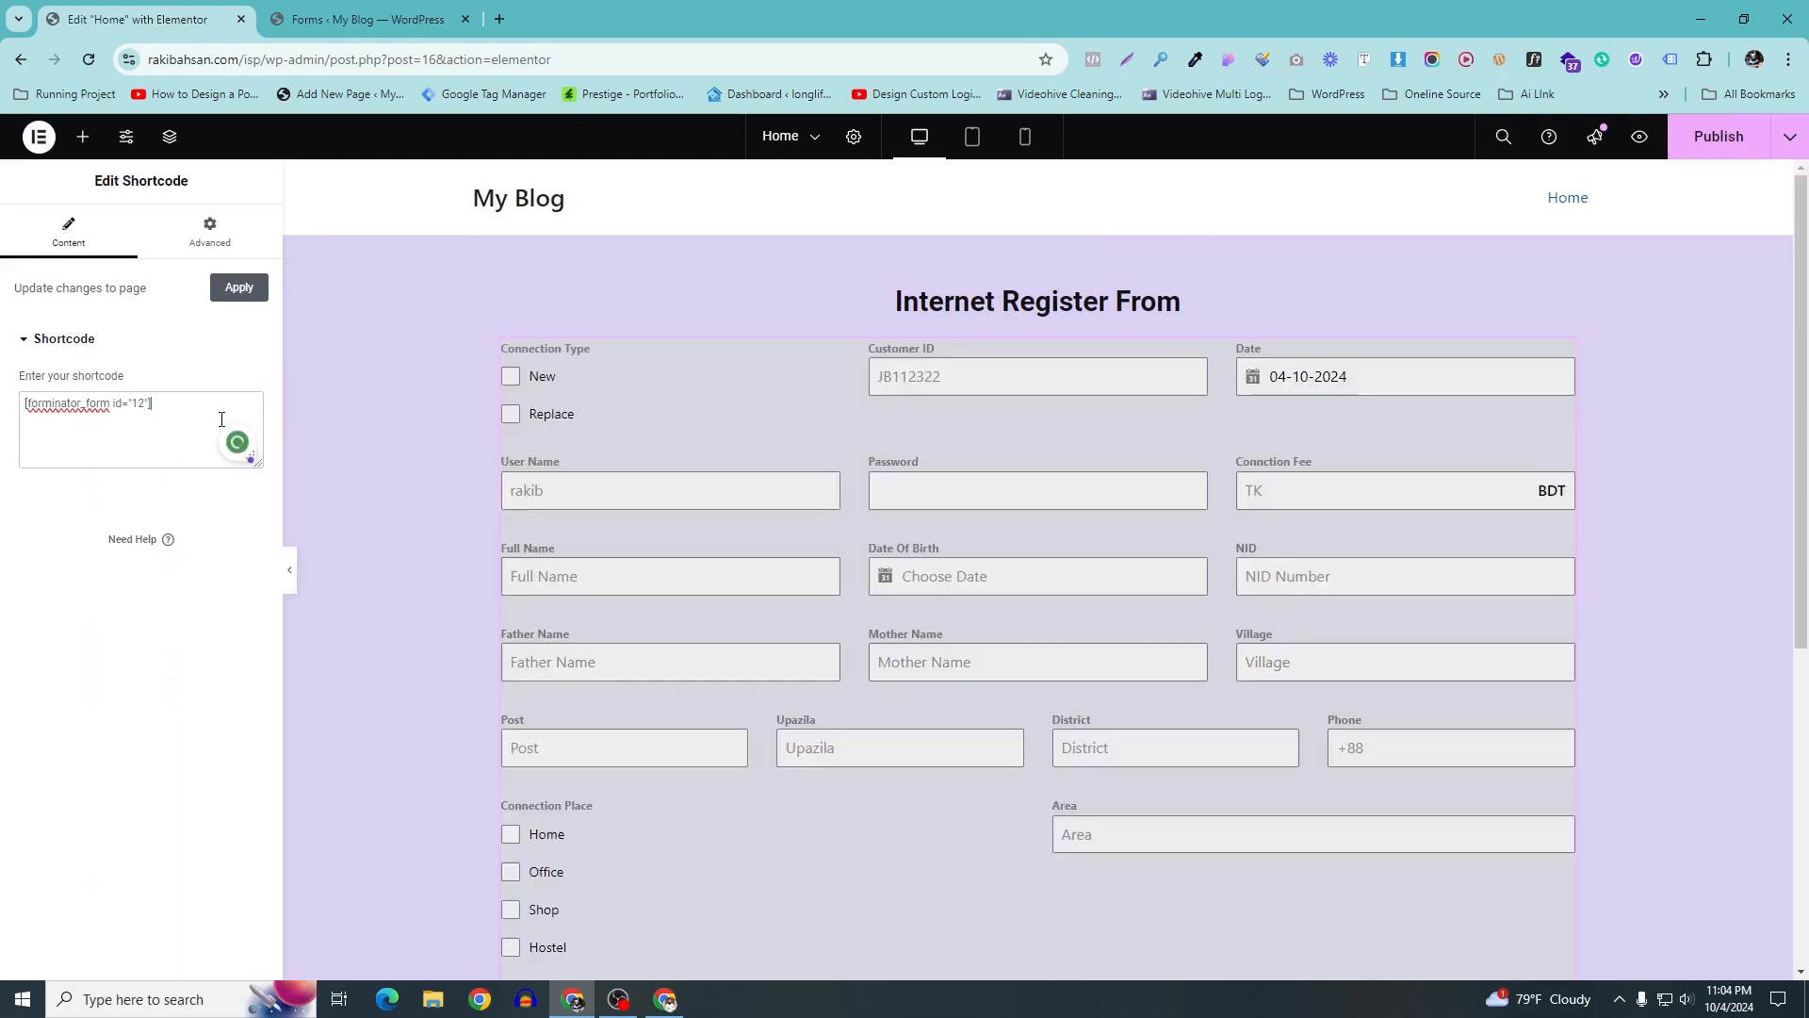
scroll(801, 518, down, 5)
scroll(818, 542, up, 4)
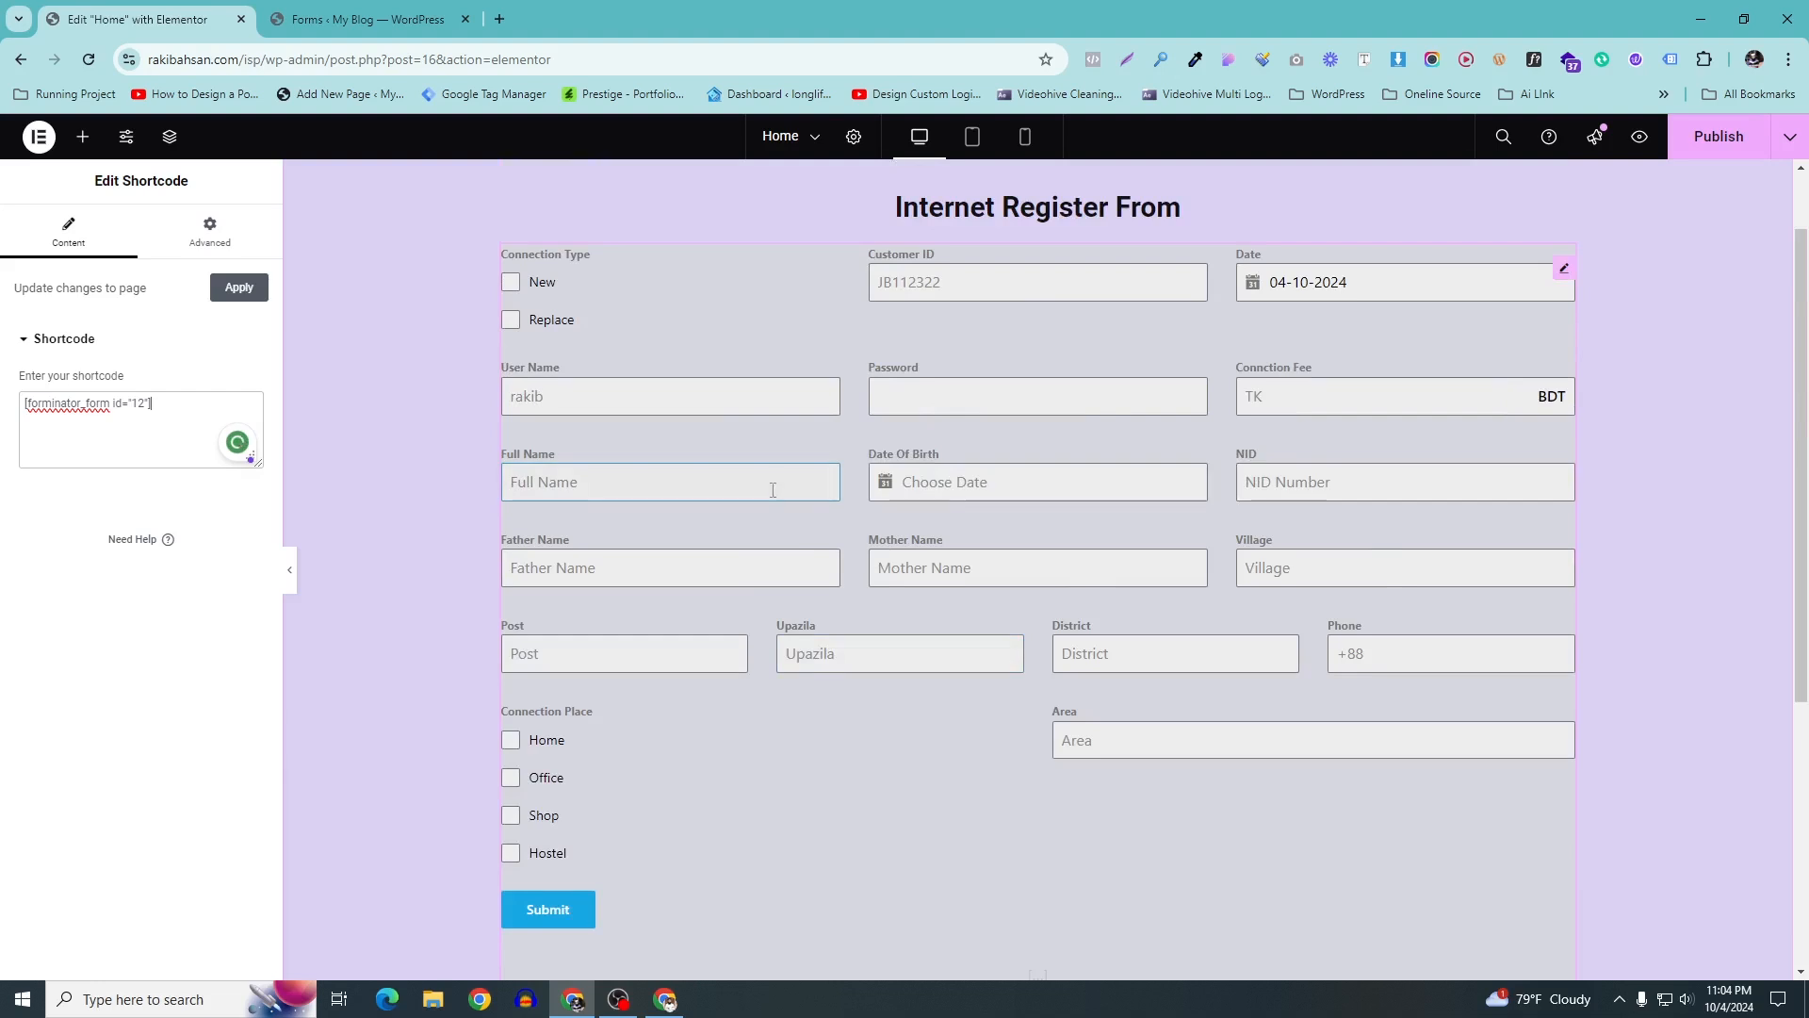
scroll(781, 473, up, 1)
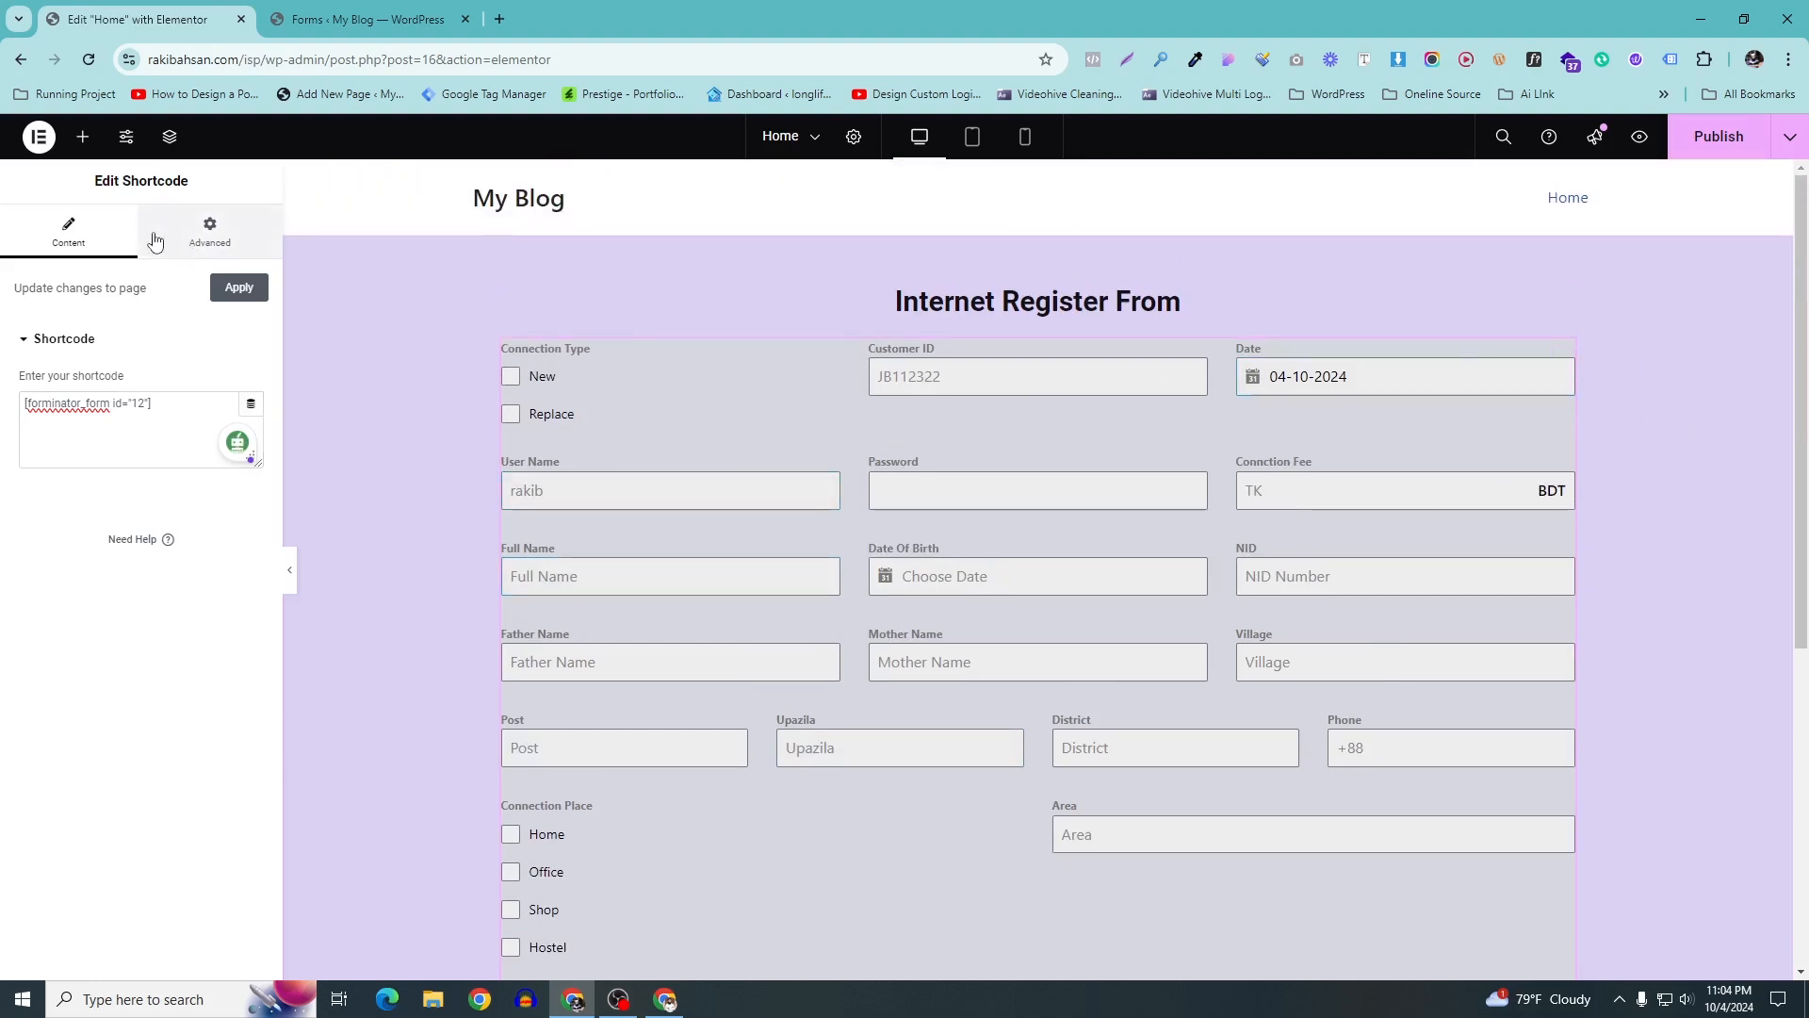
Unlink the Shortcode widget's Margin and Padding and begin entering the top padding
click(209, 228)
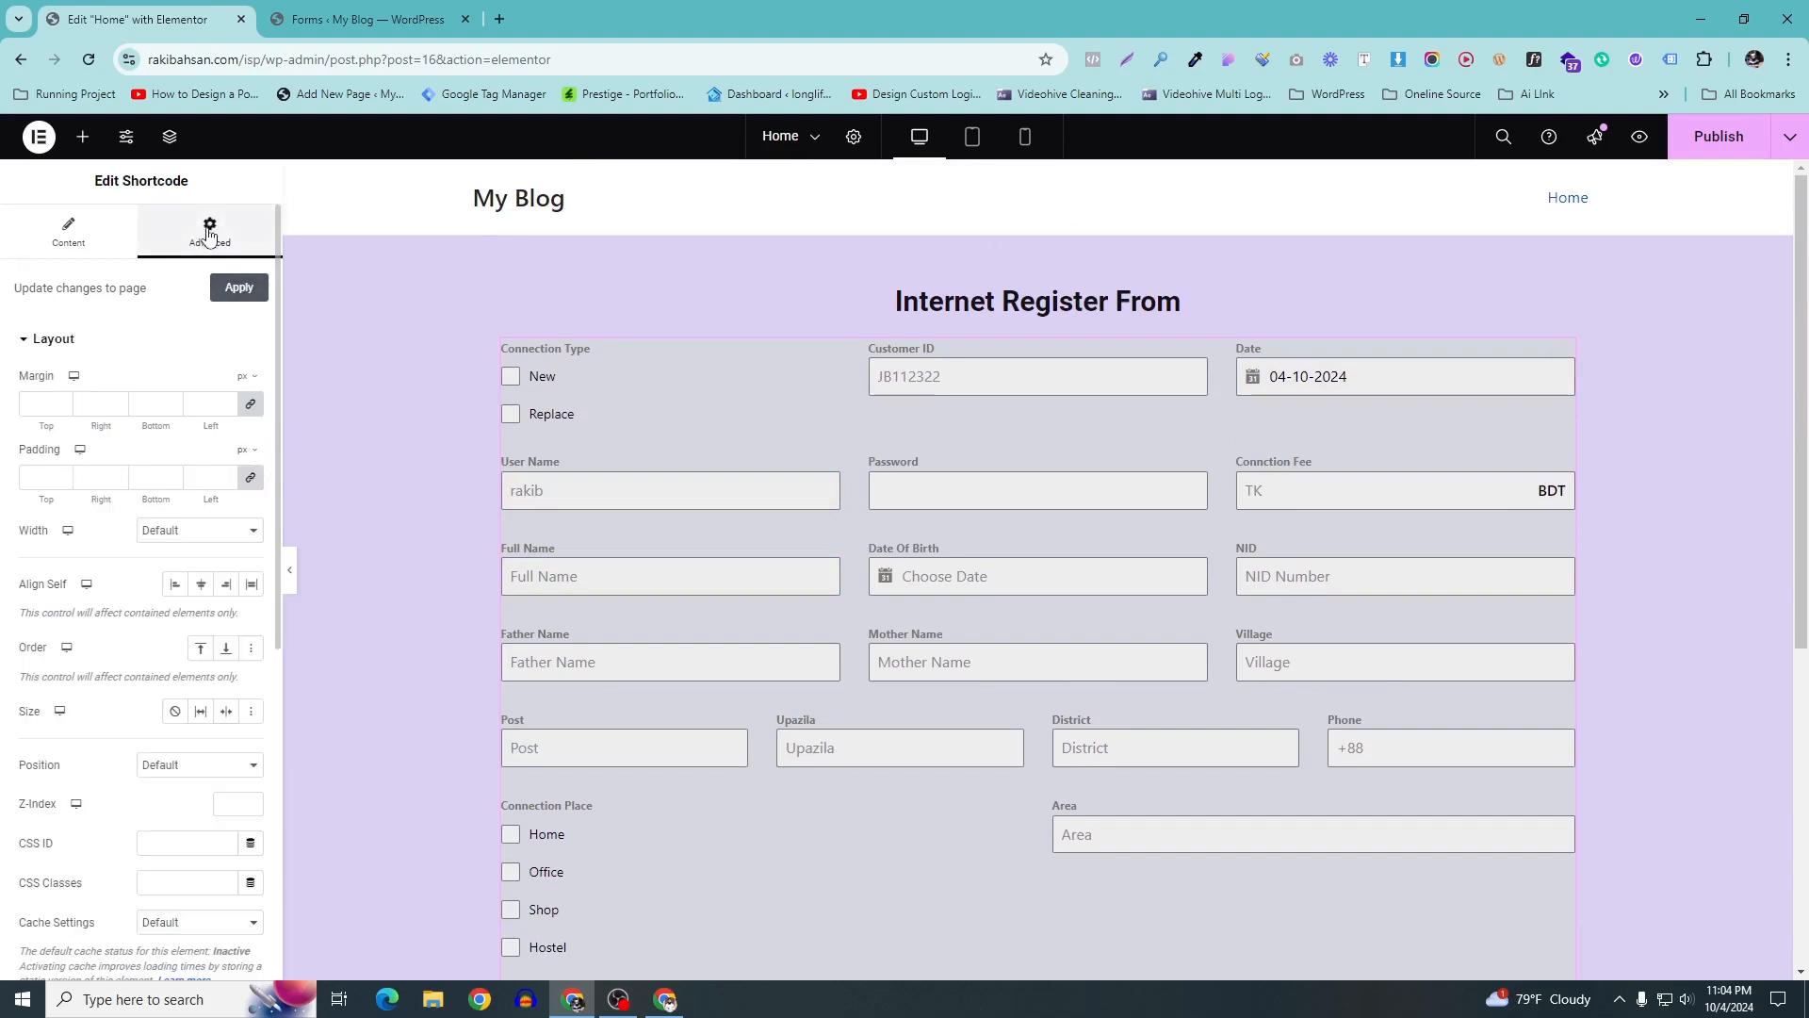
click(252, 404)
click(251, 478)
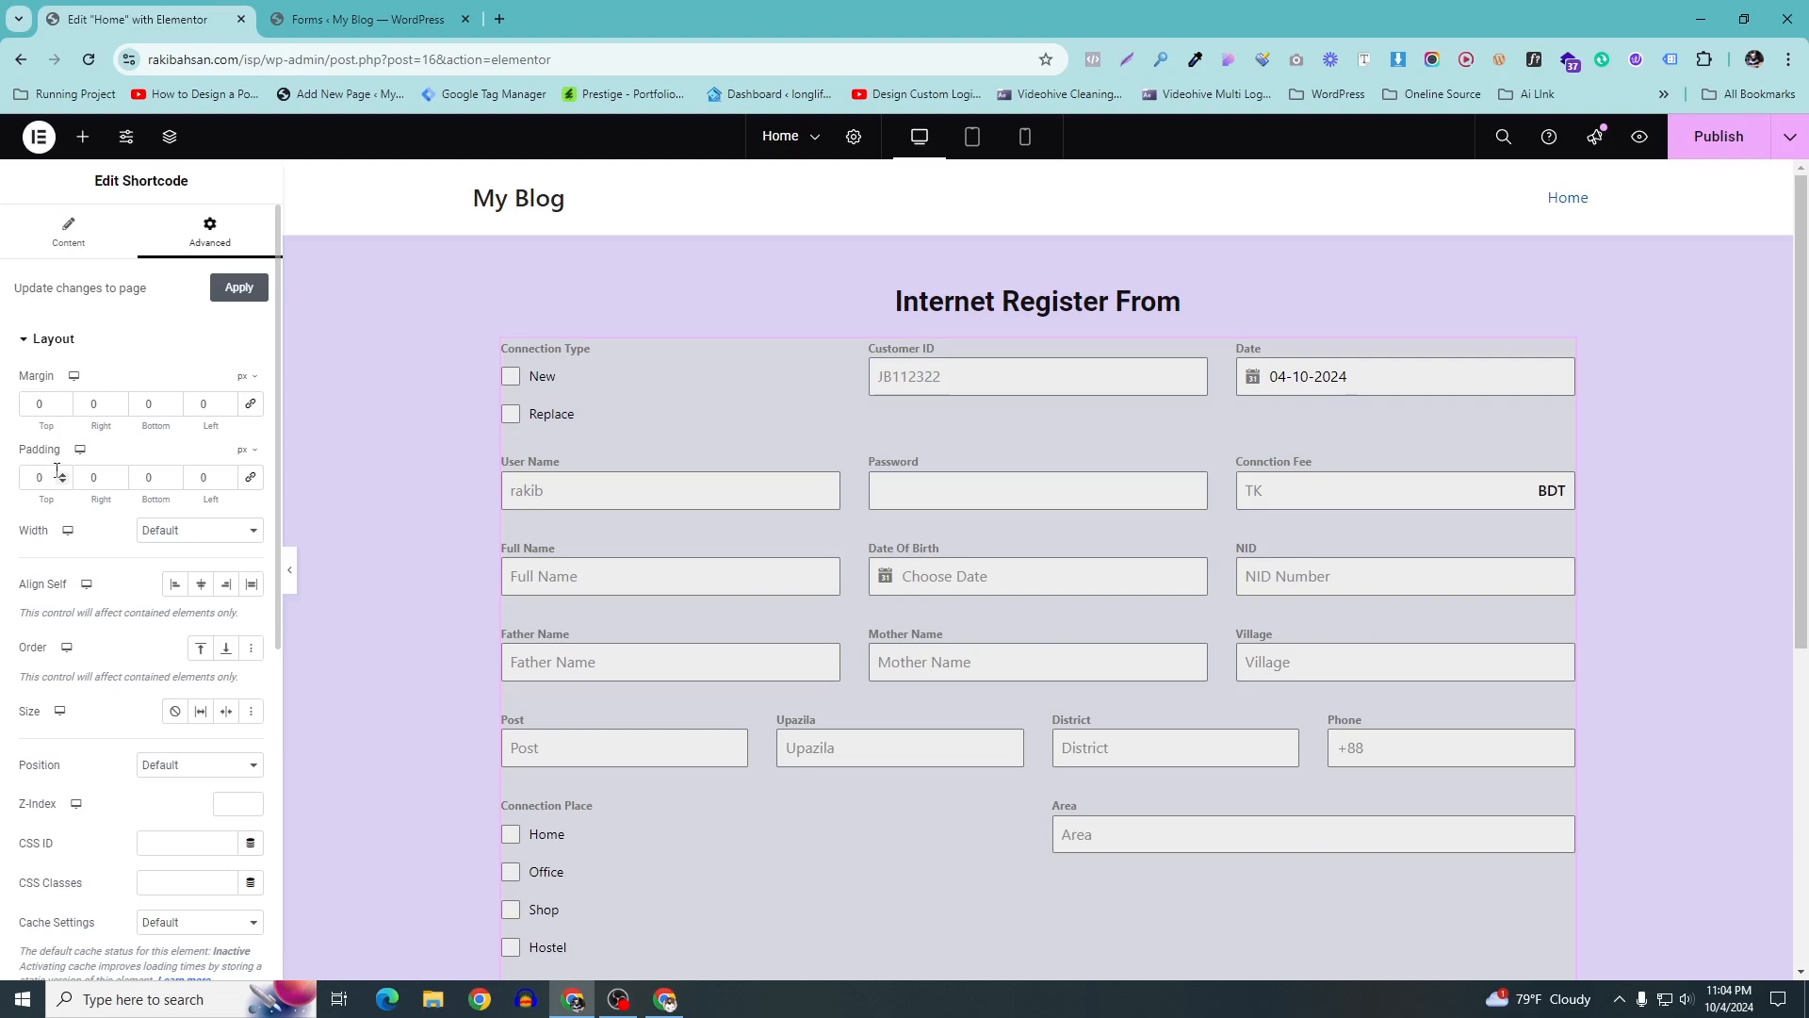
text(50)
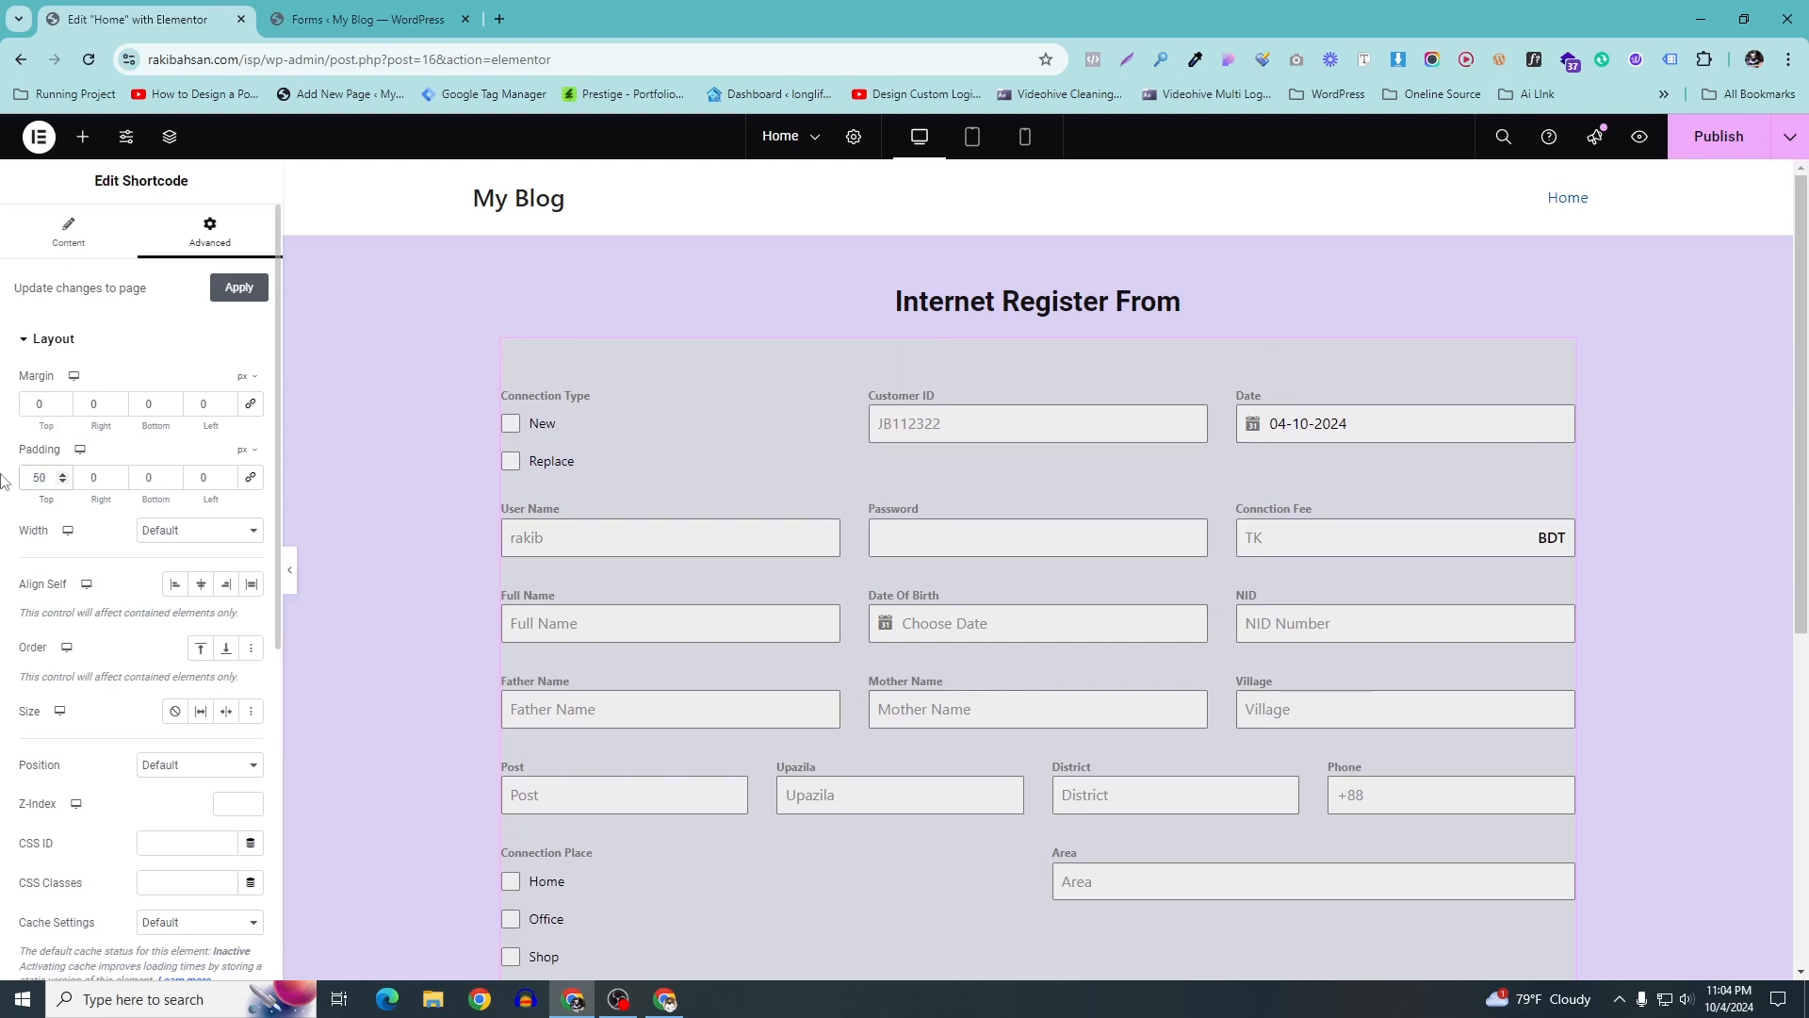
key(ctrl+z)
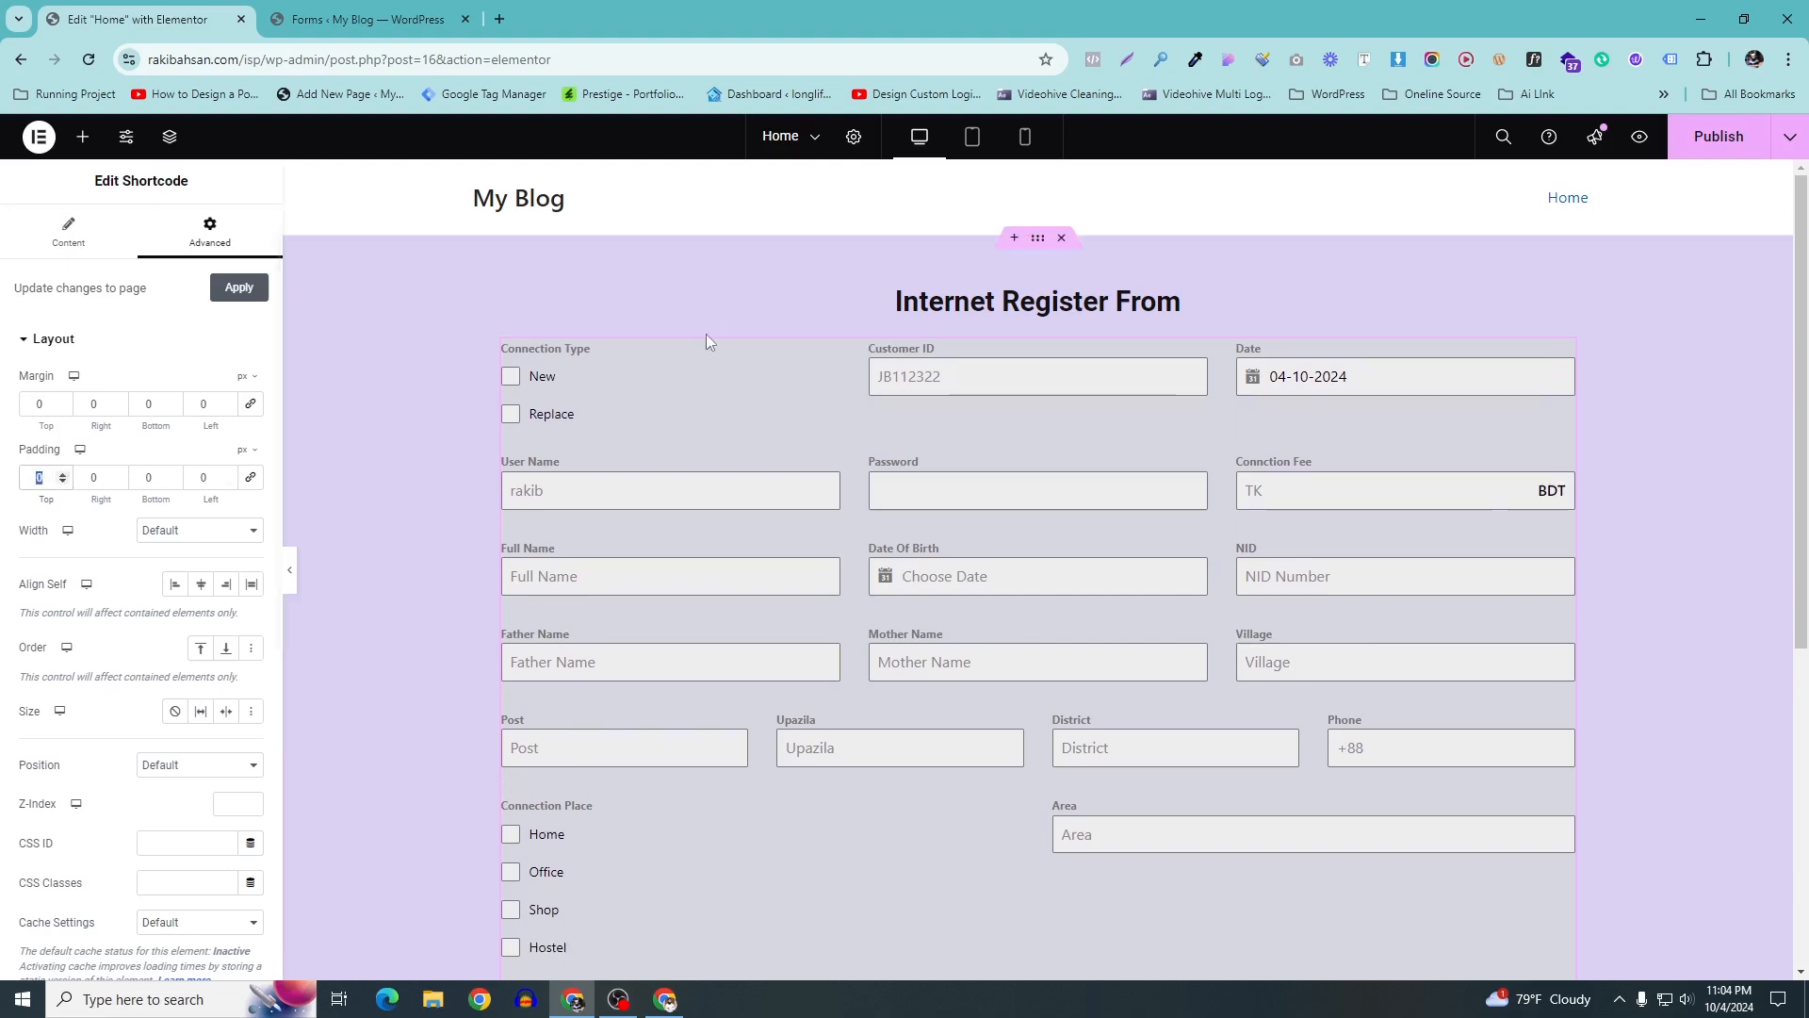
click(1564, 375)
scroll(500, 416, down, 2)
scroll(479, 379, up, 2)
mouse_move(44, 478)
mouse_down()
mouse_move(5, 472)
mouse_move(94, 475)
mouse_move(36, 472)
mouse_up()
text(10)
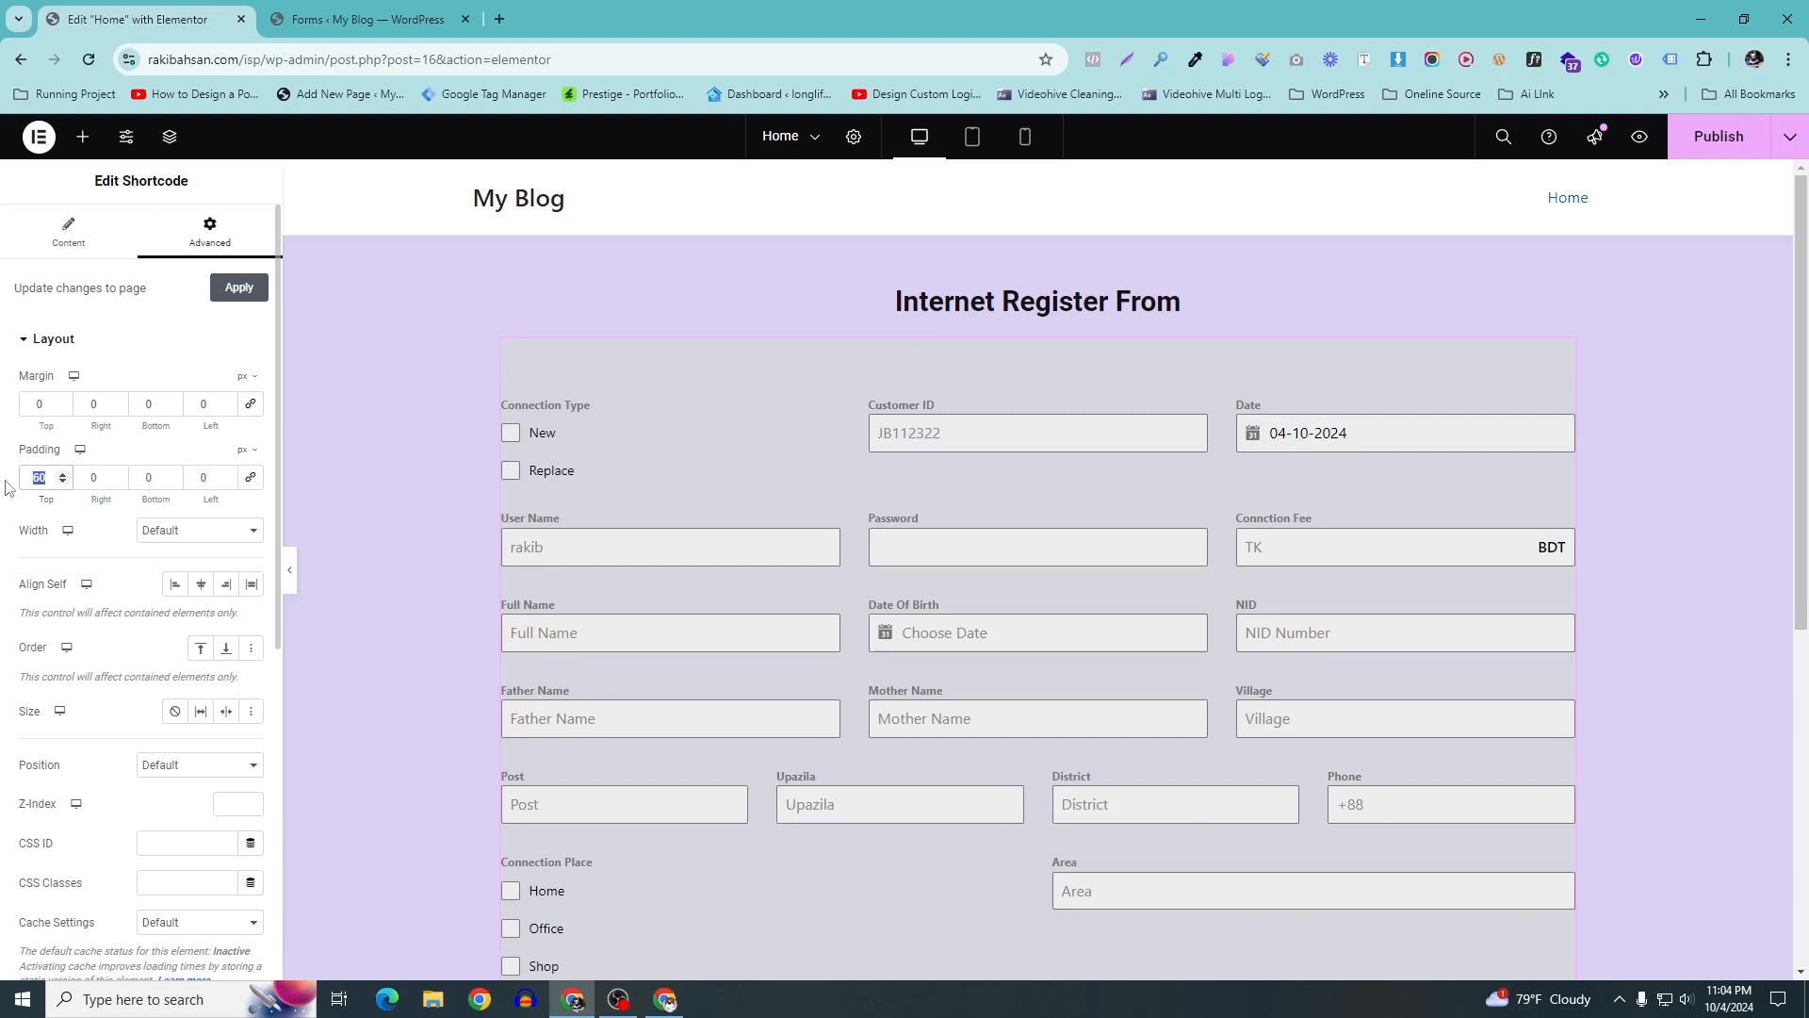
text(0)
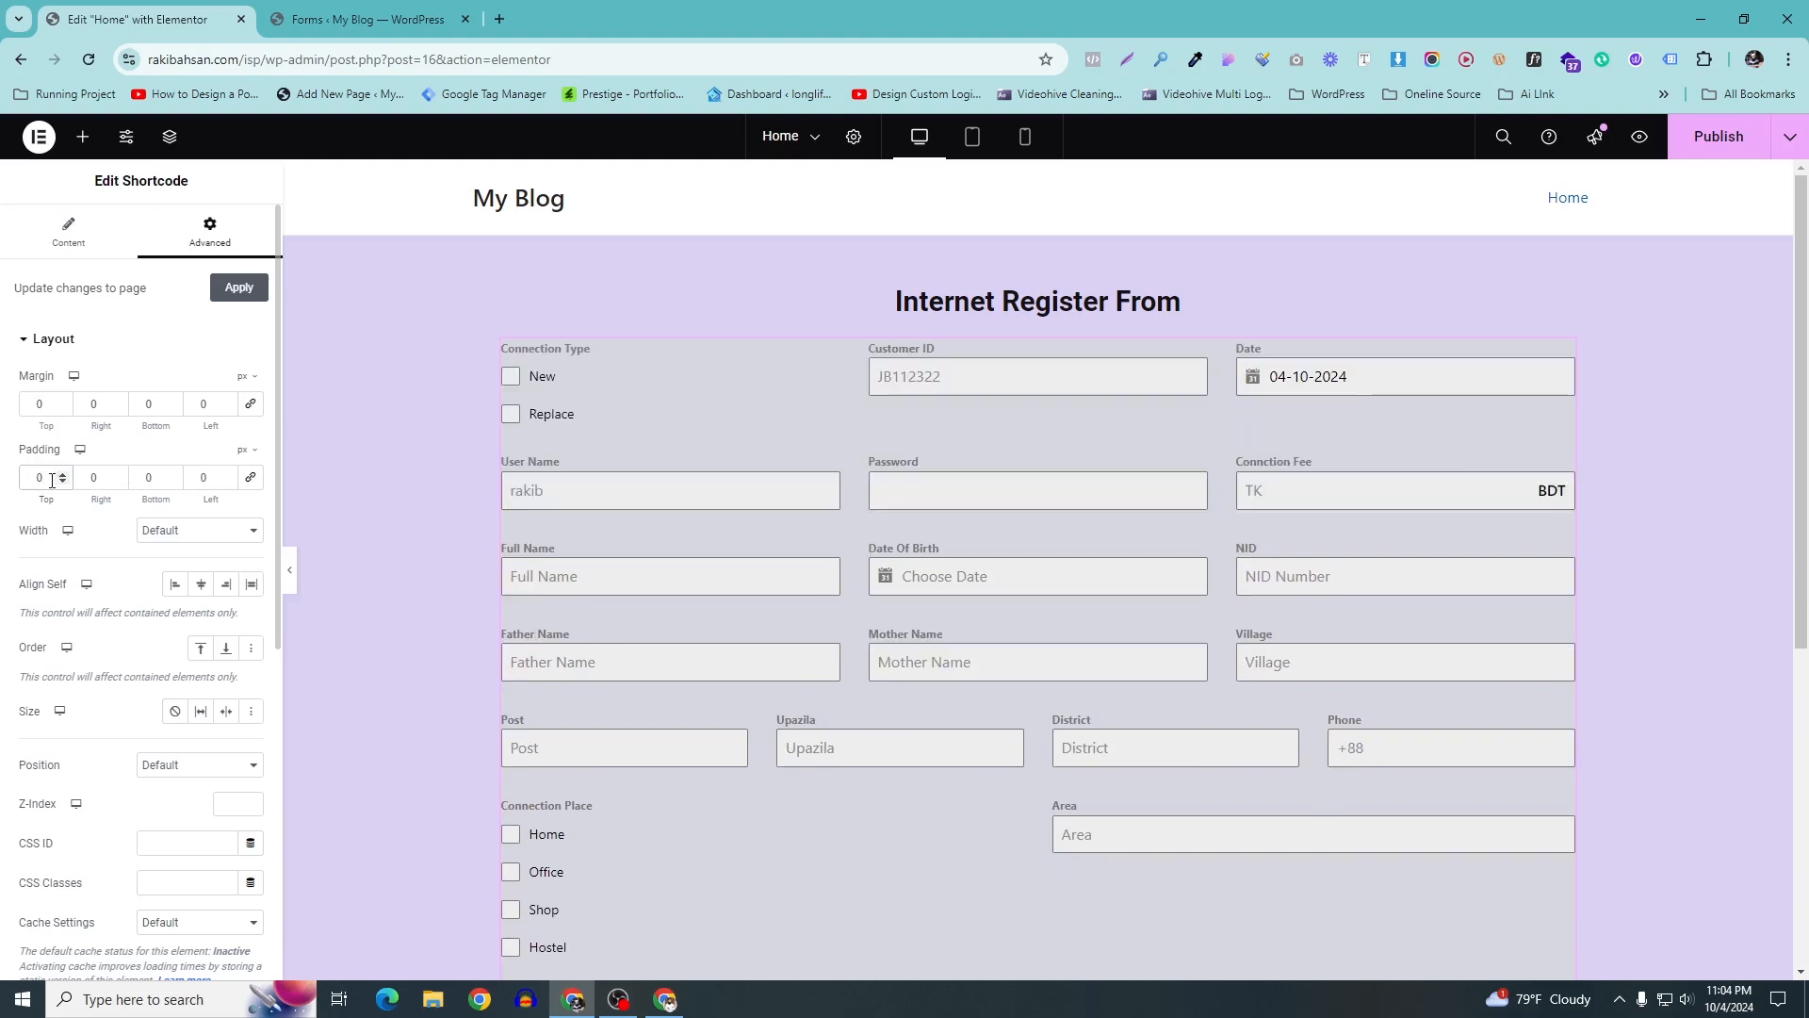
text(5)
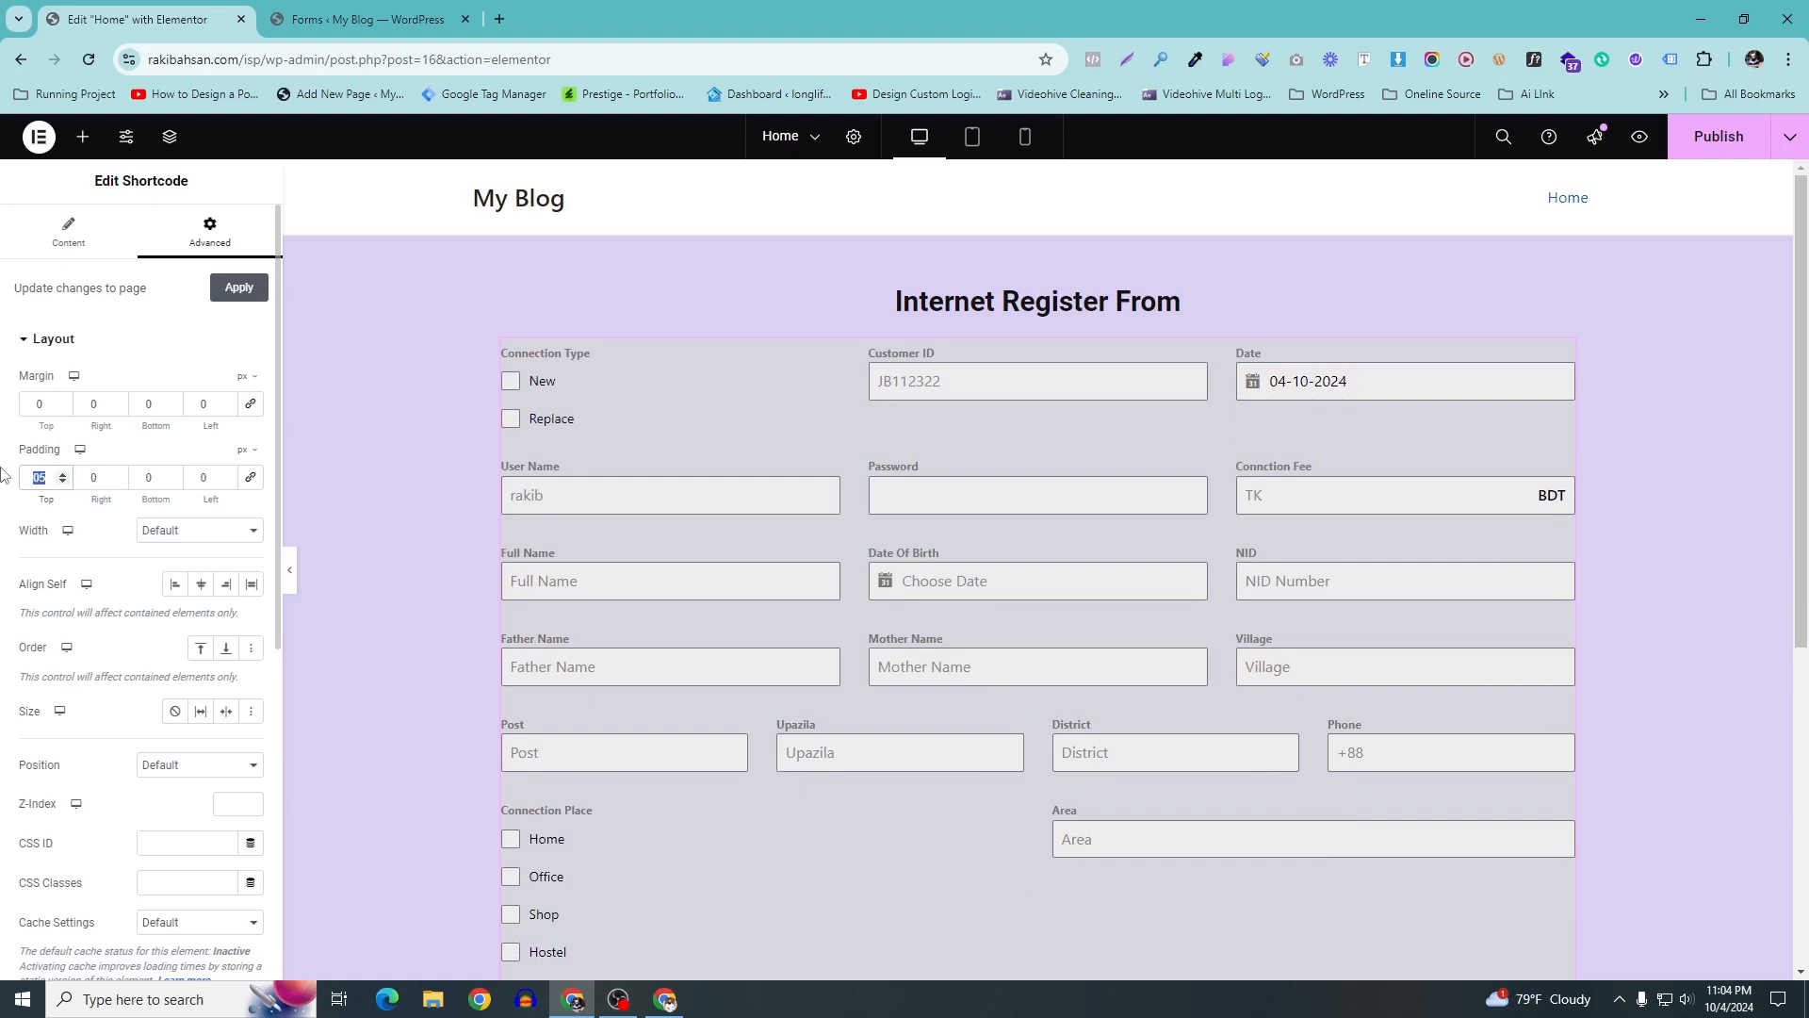
Finish the padding at 50 top, 20 right, 10 bottom, 20 left px and apply
scroll(142, 566, down, 6)
scroll(818, 567, down, 5)
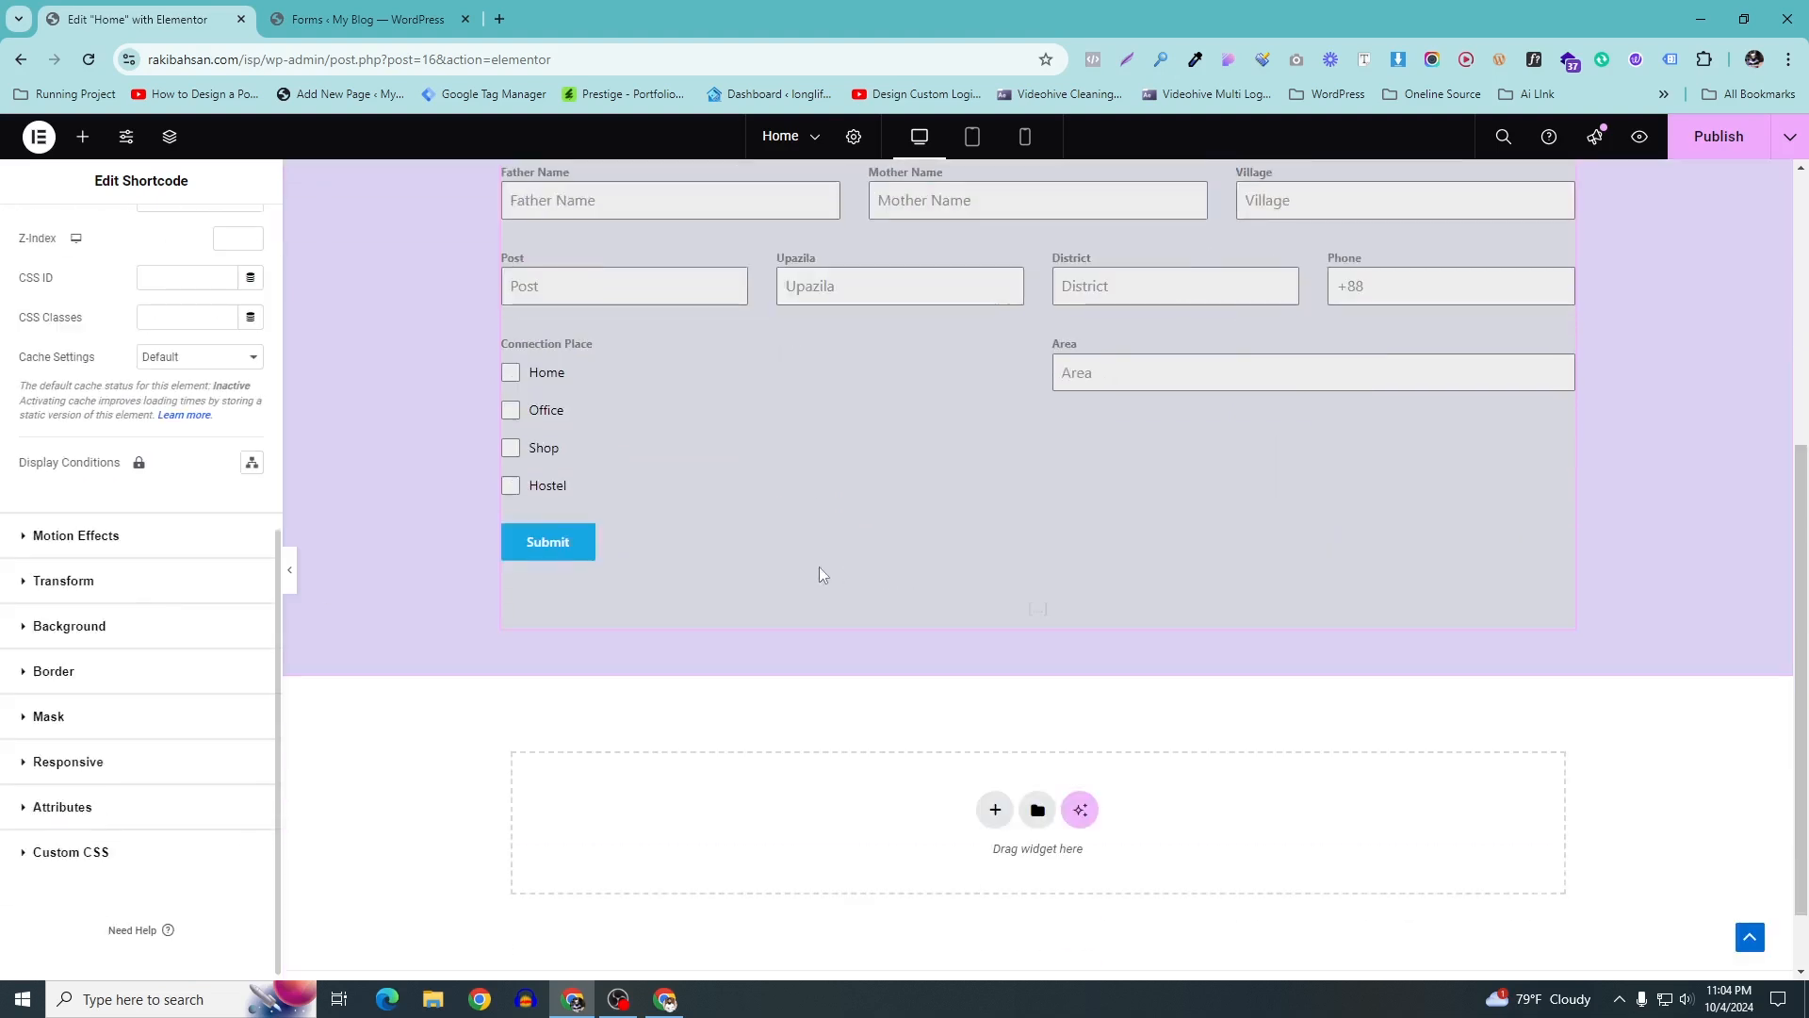
scroll(817, 568, up, 1)
scroll(142, 471, up, 6)
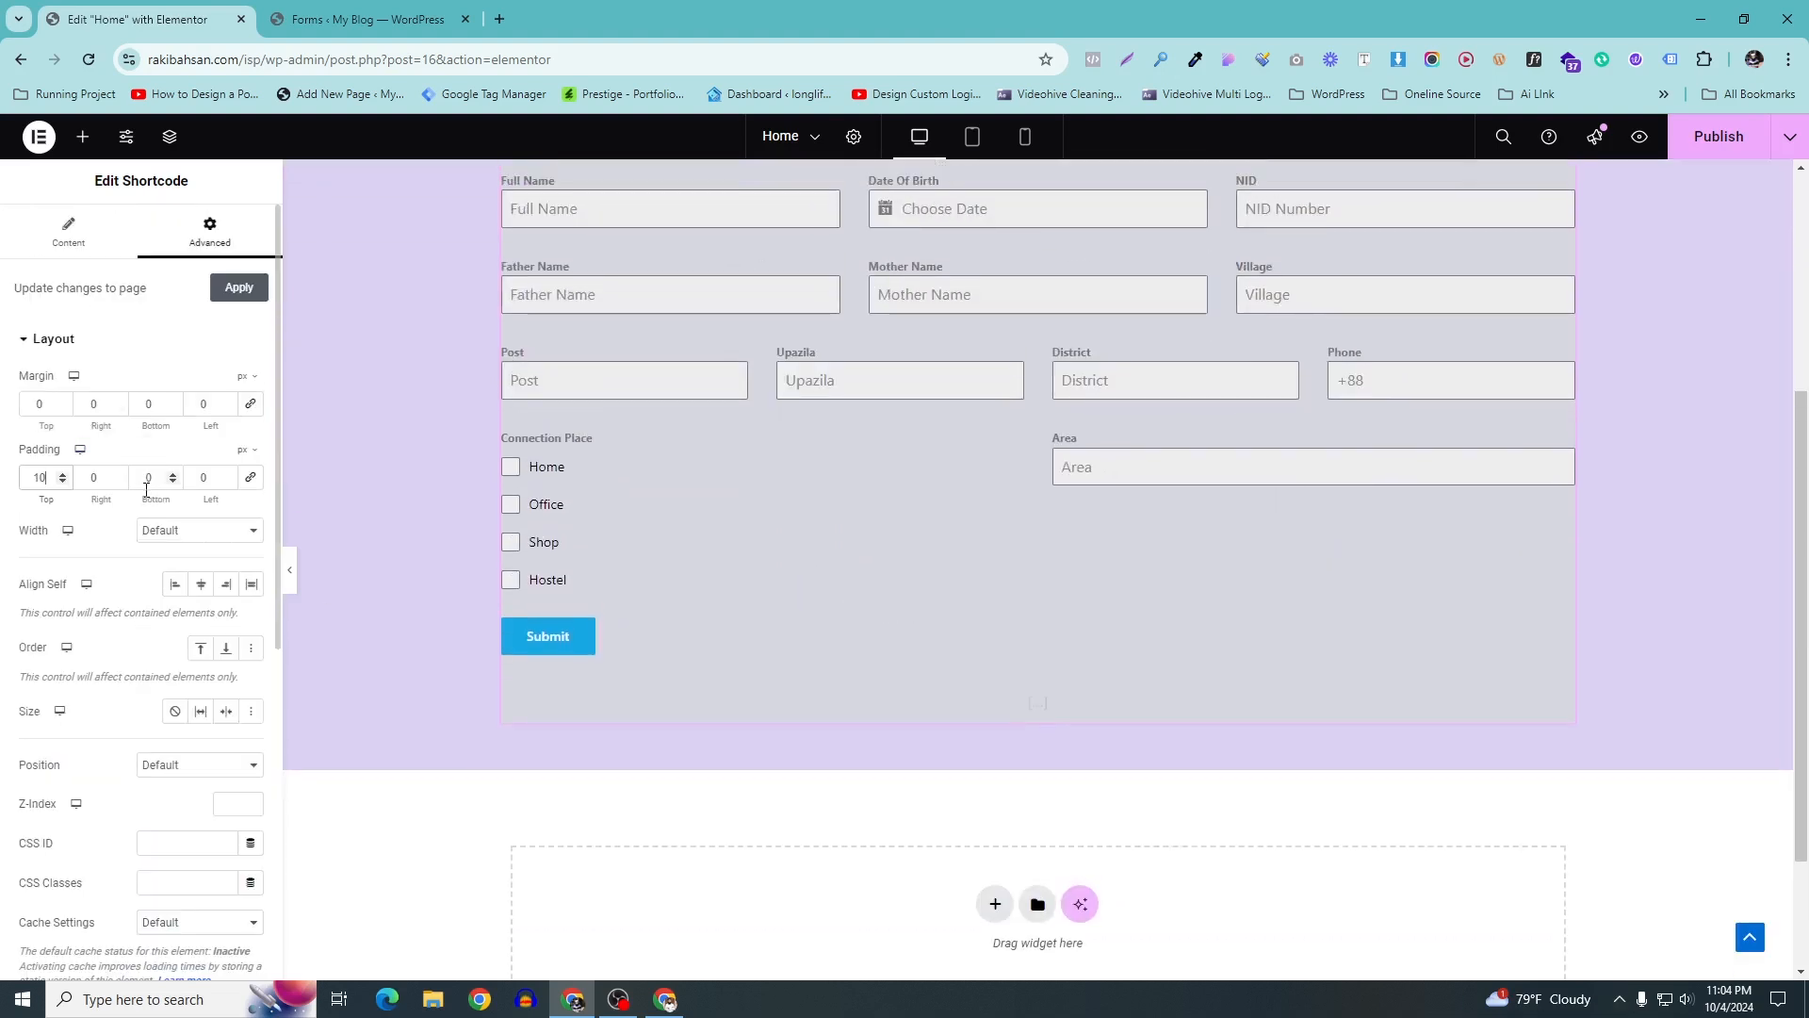
double_click(163, 482)
scroll(1224, 502, up, 4)
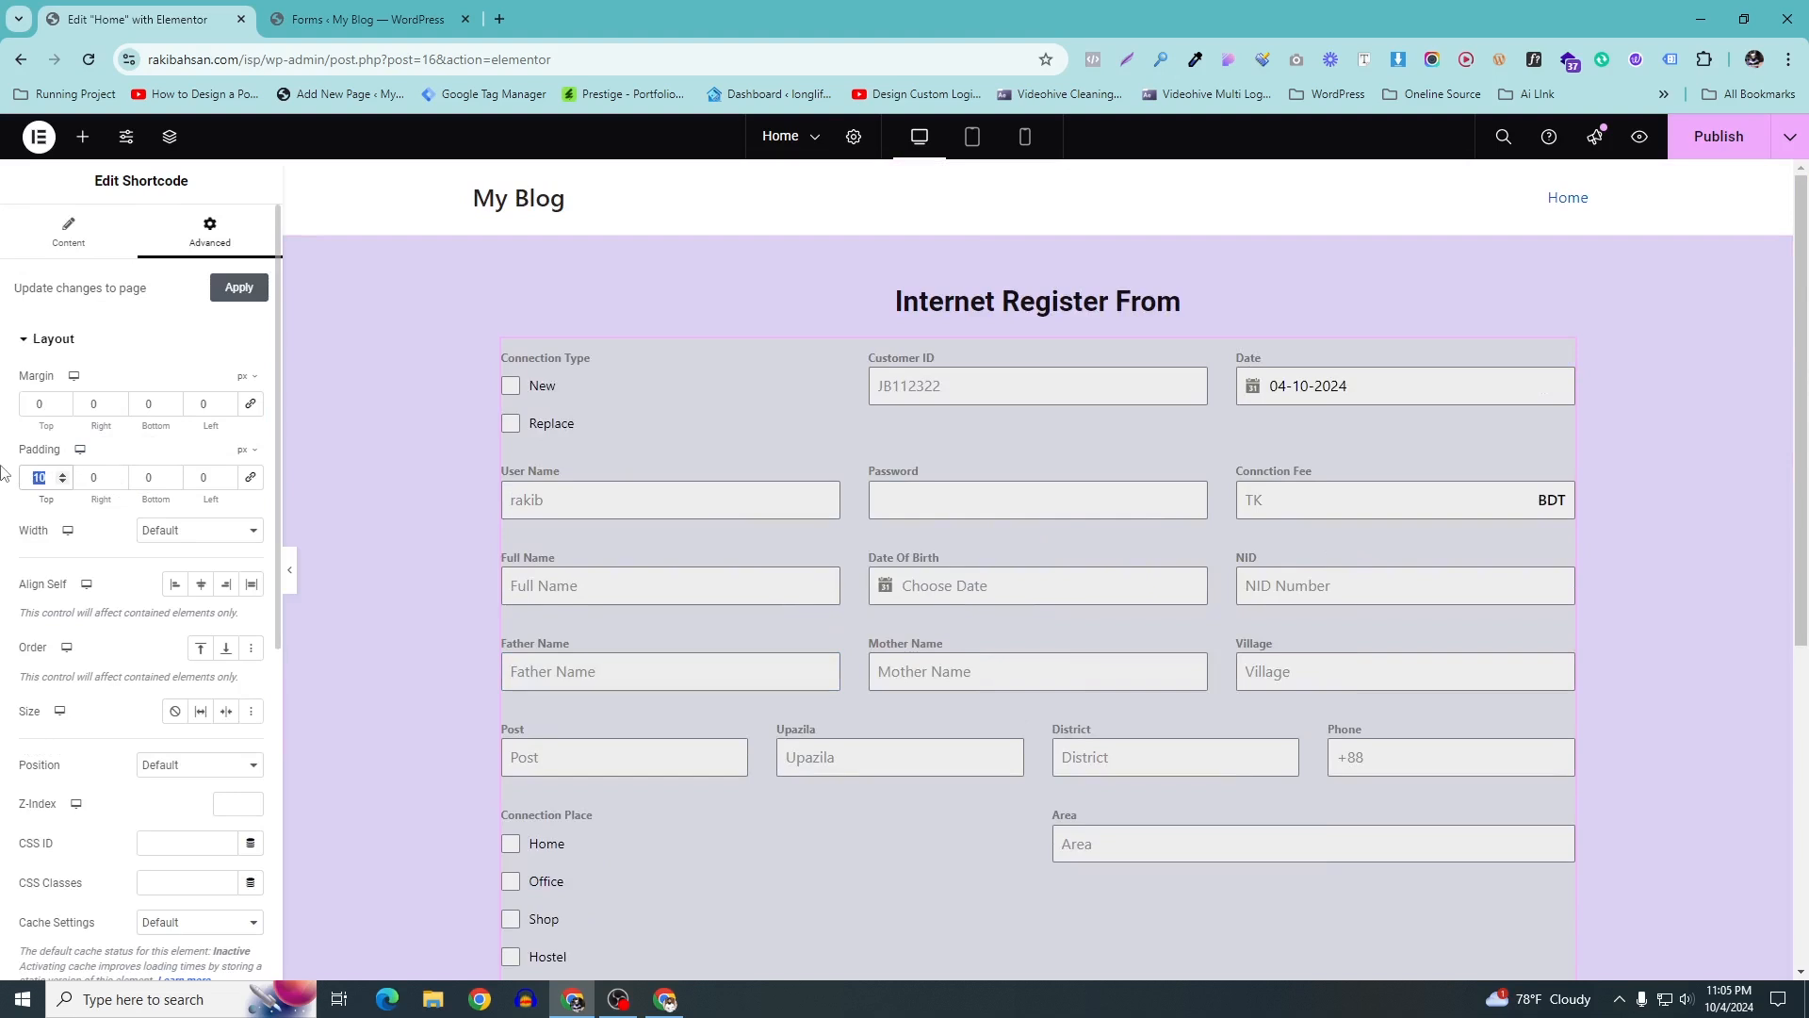
text(40)
double_click(137, 475)
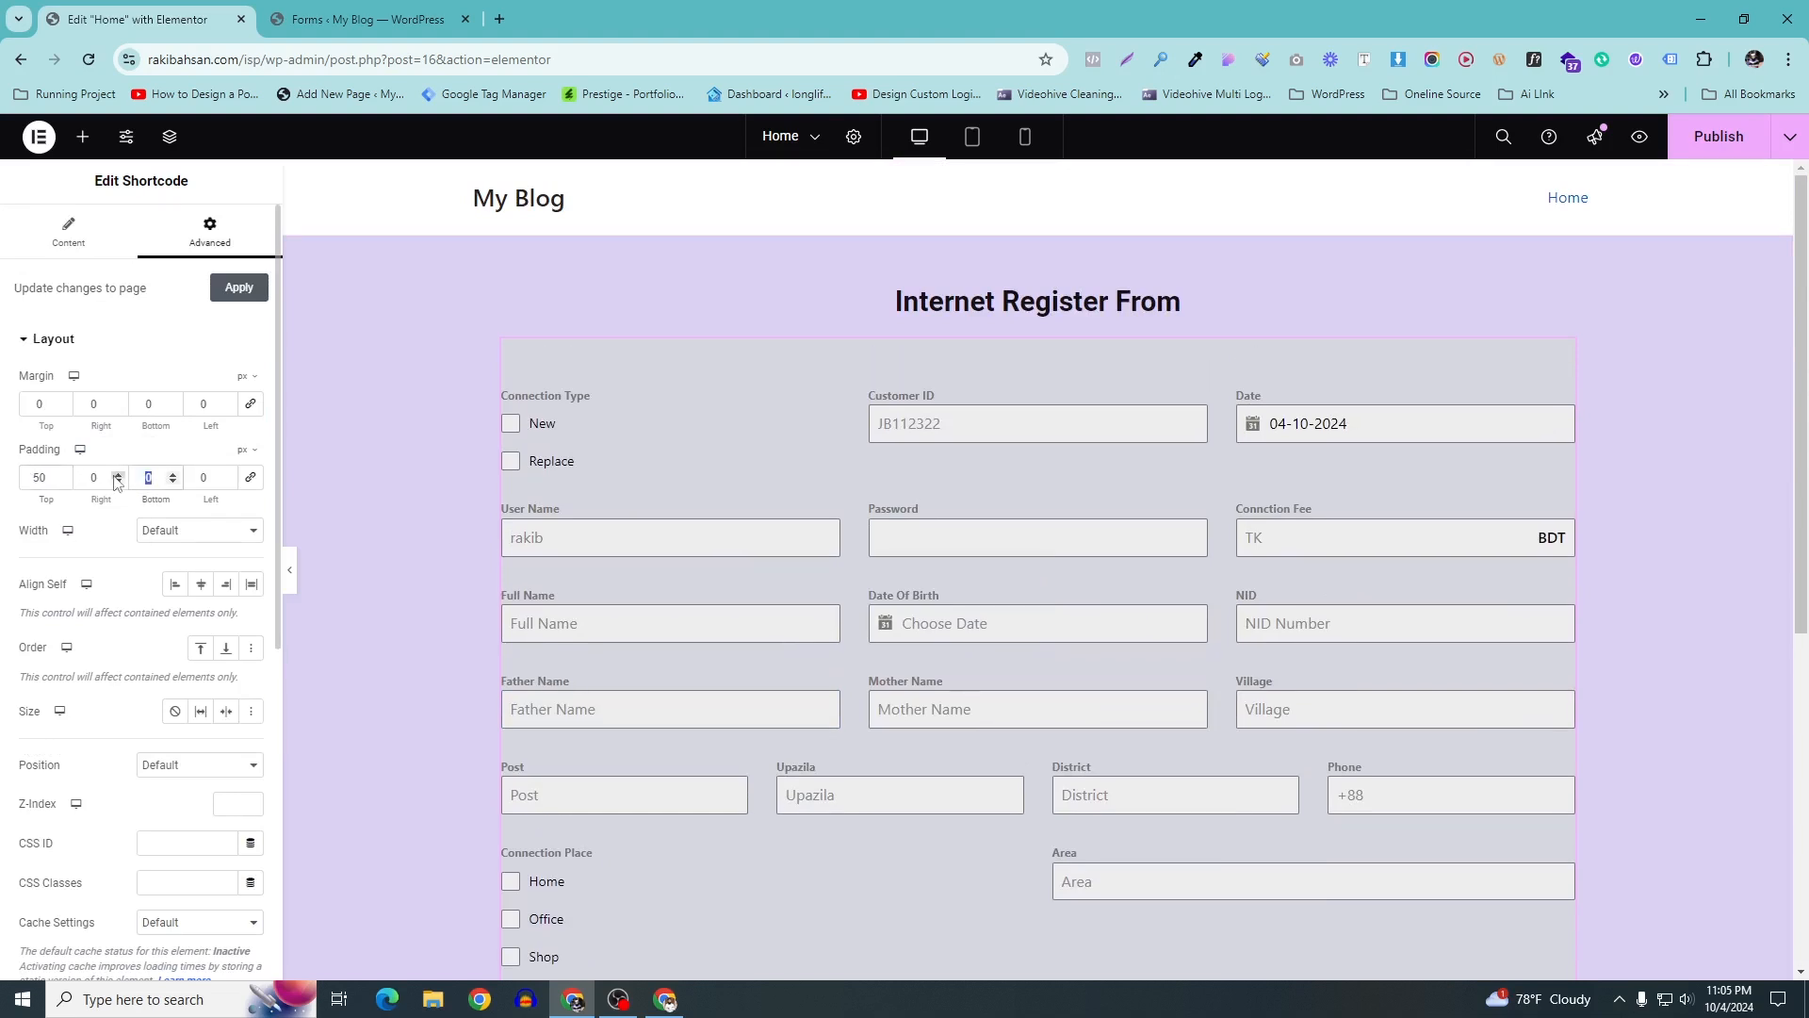
text(50)
scroll(1142, 641, down, 5)
scroll(1127, 636, up, 4)
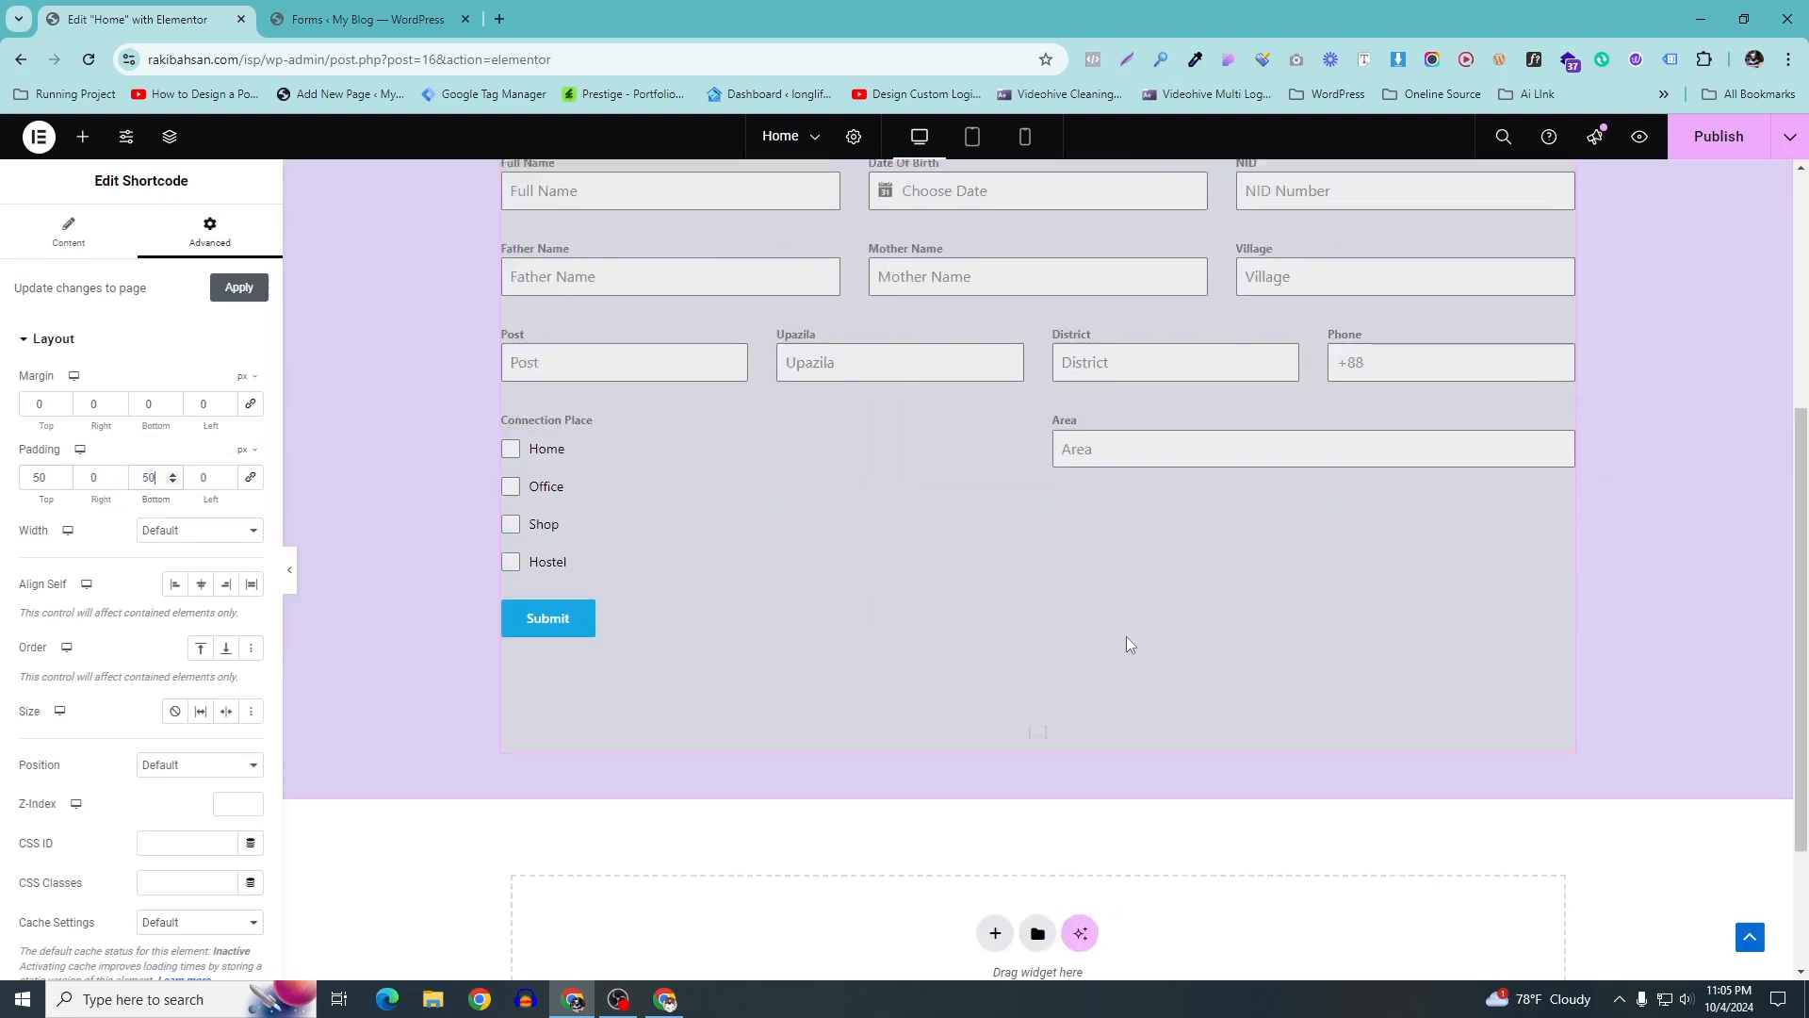
scroll(1122, 630, up, 1)
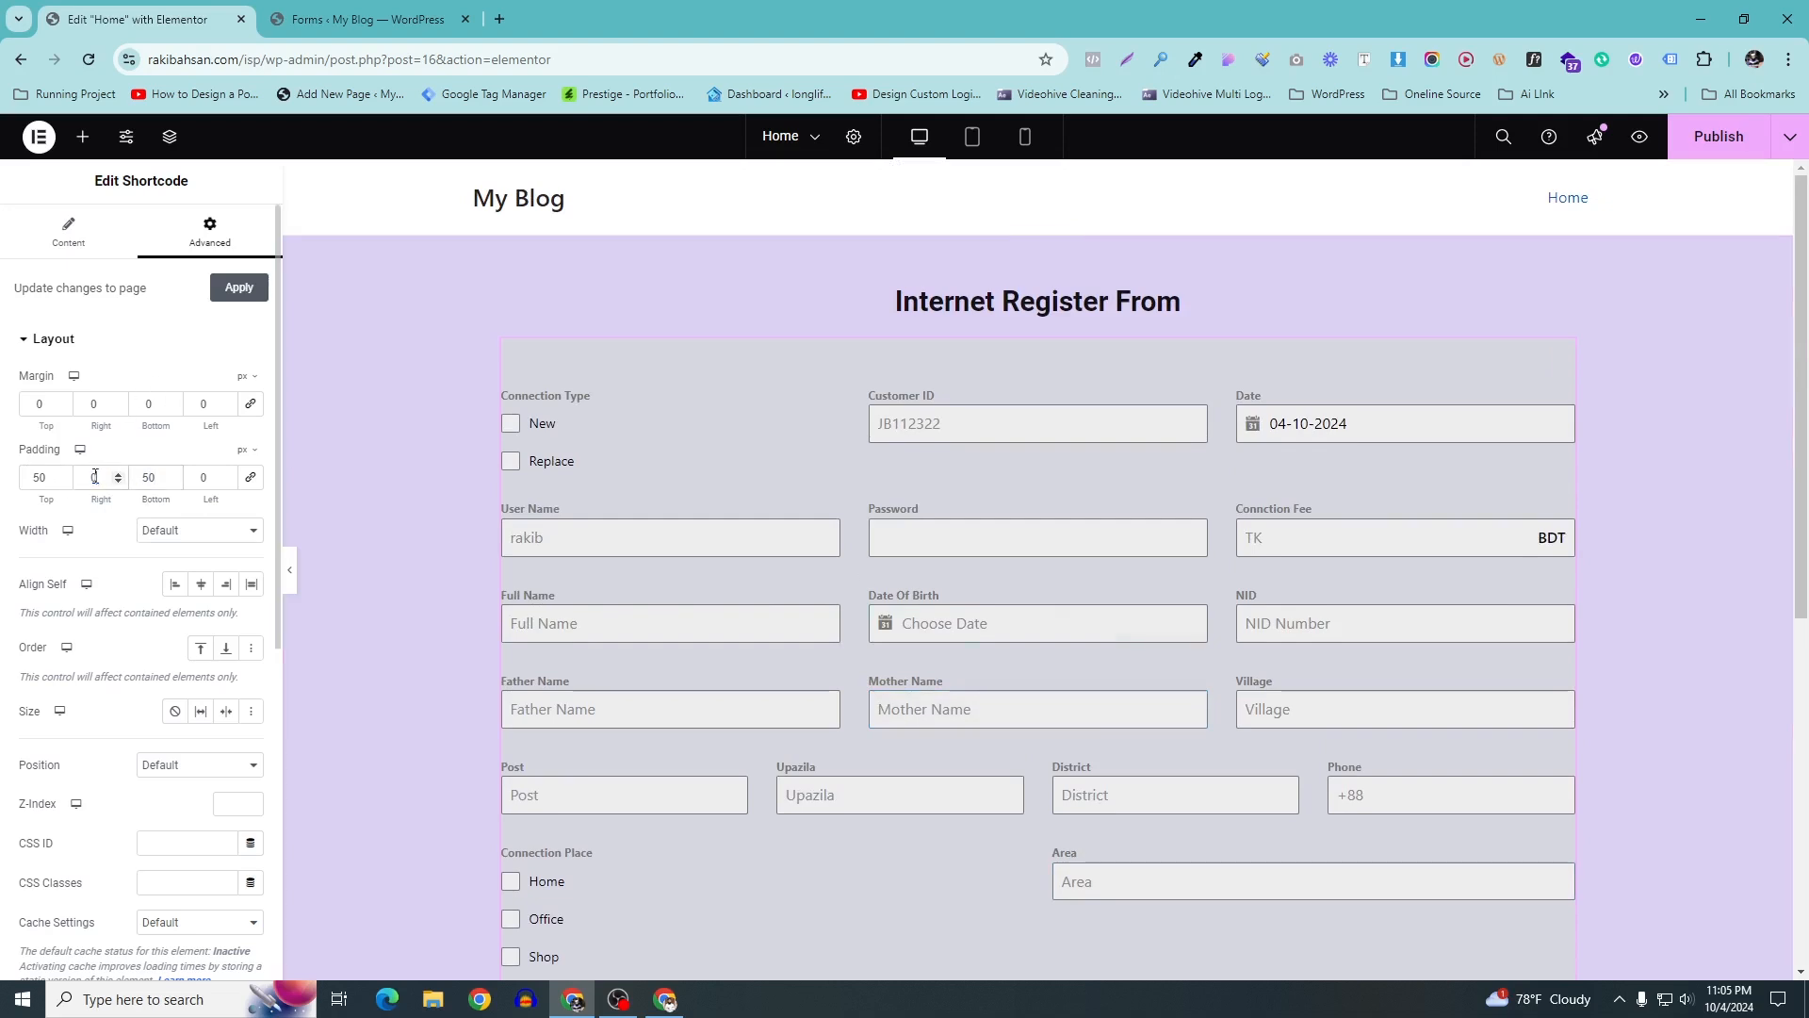
text(10)
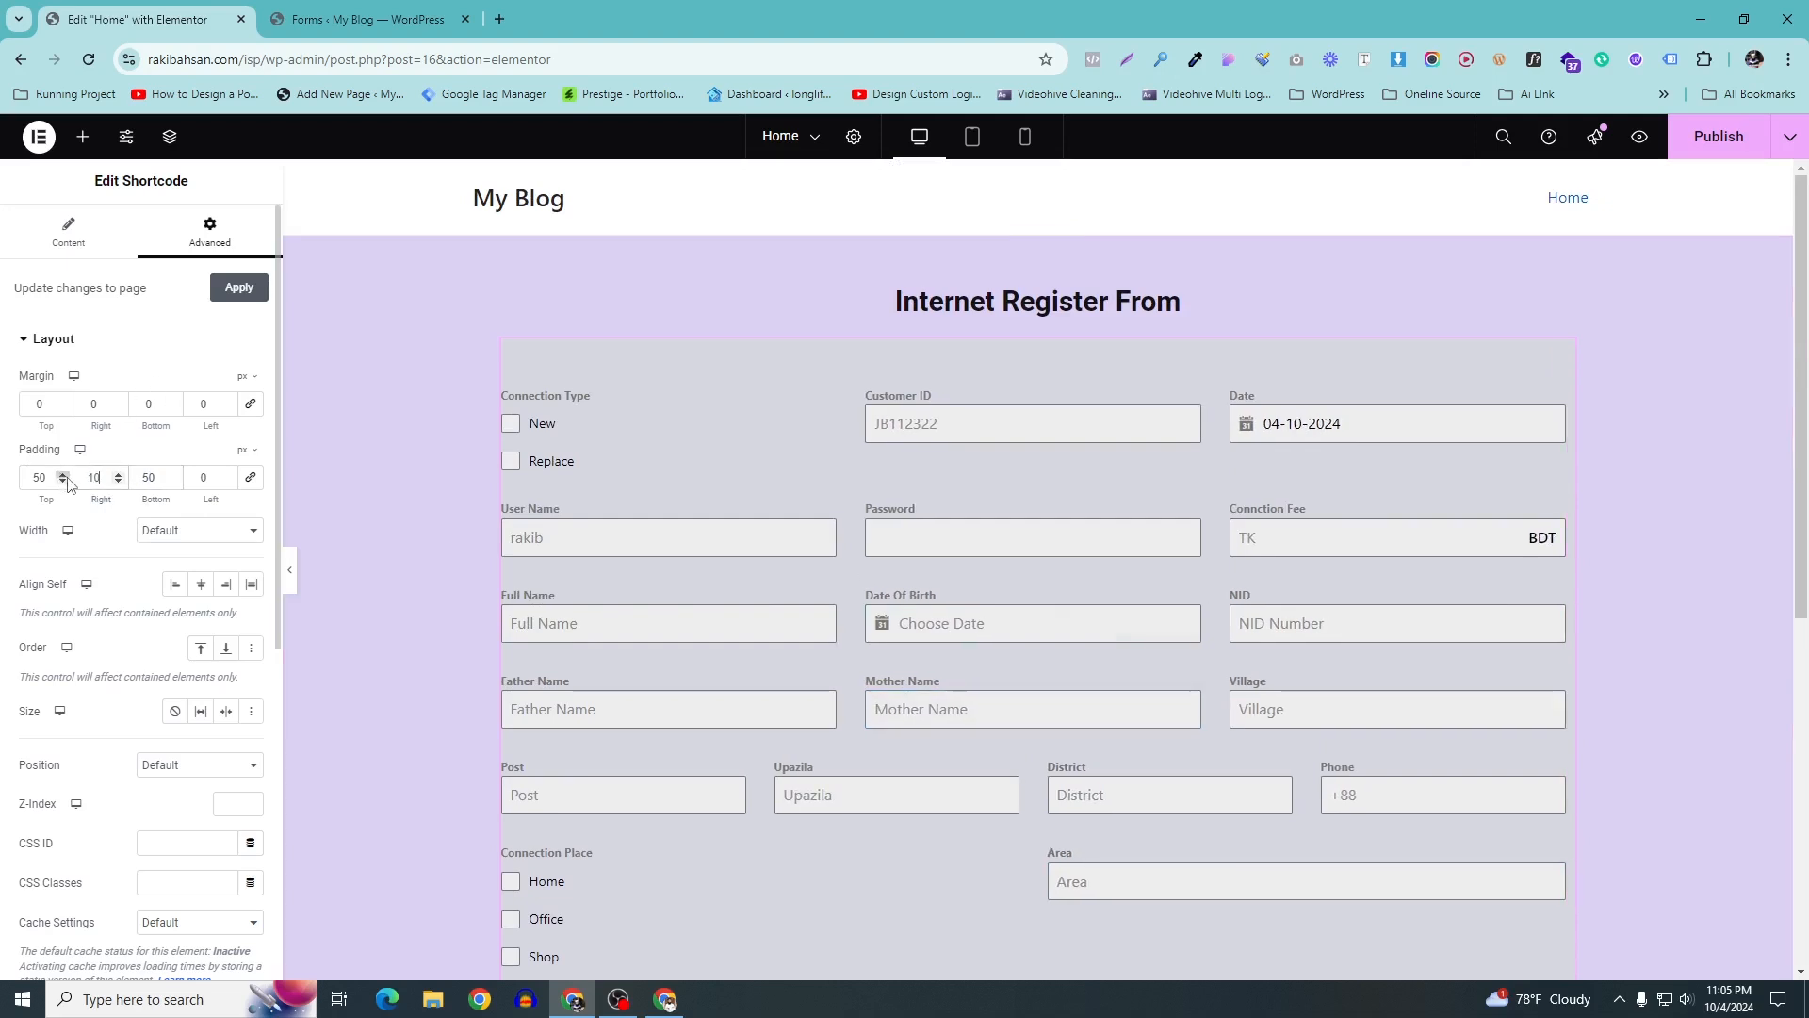
text(20)
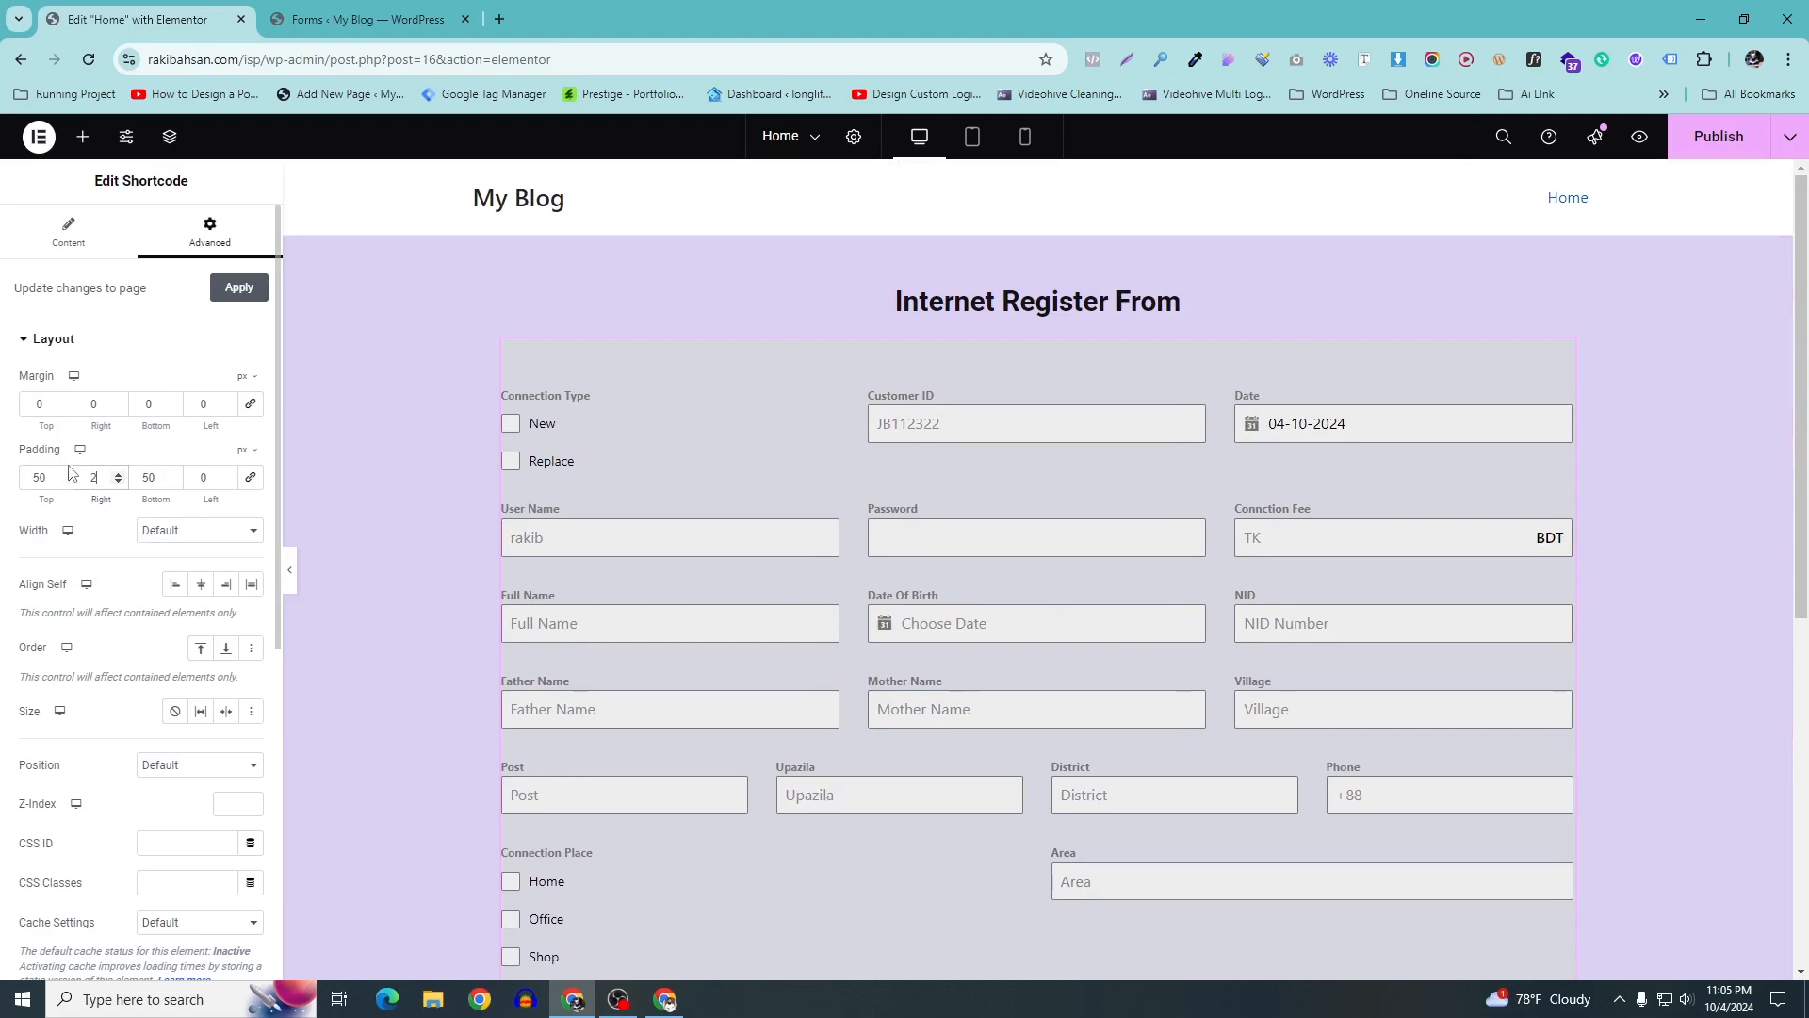
text(20)
scroll(856, 523, down, 4)
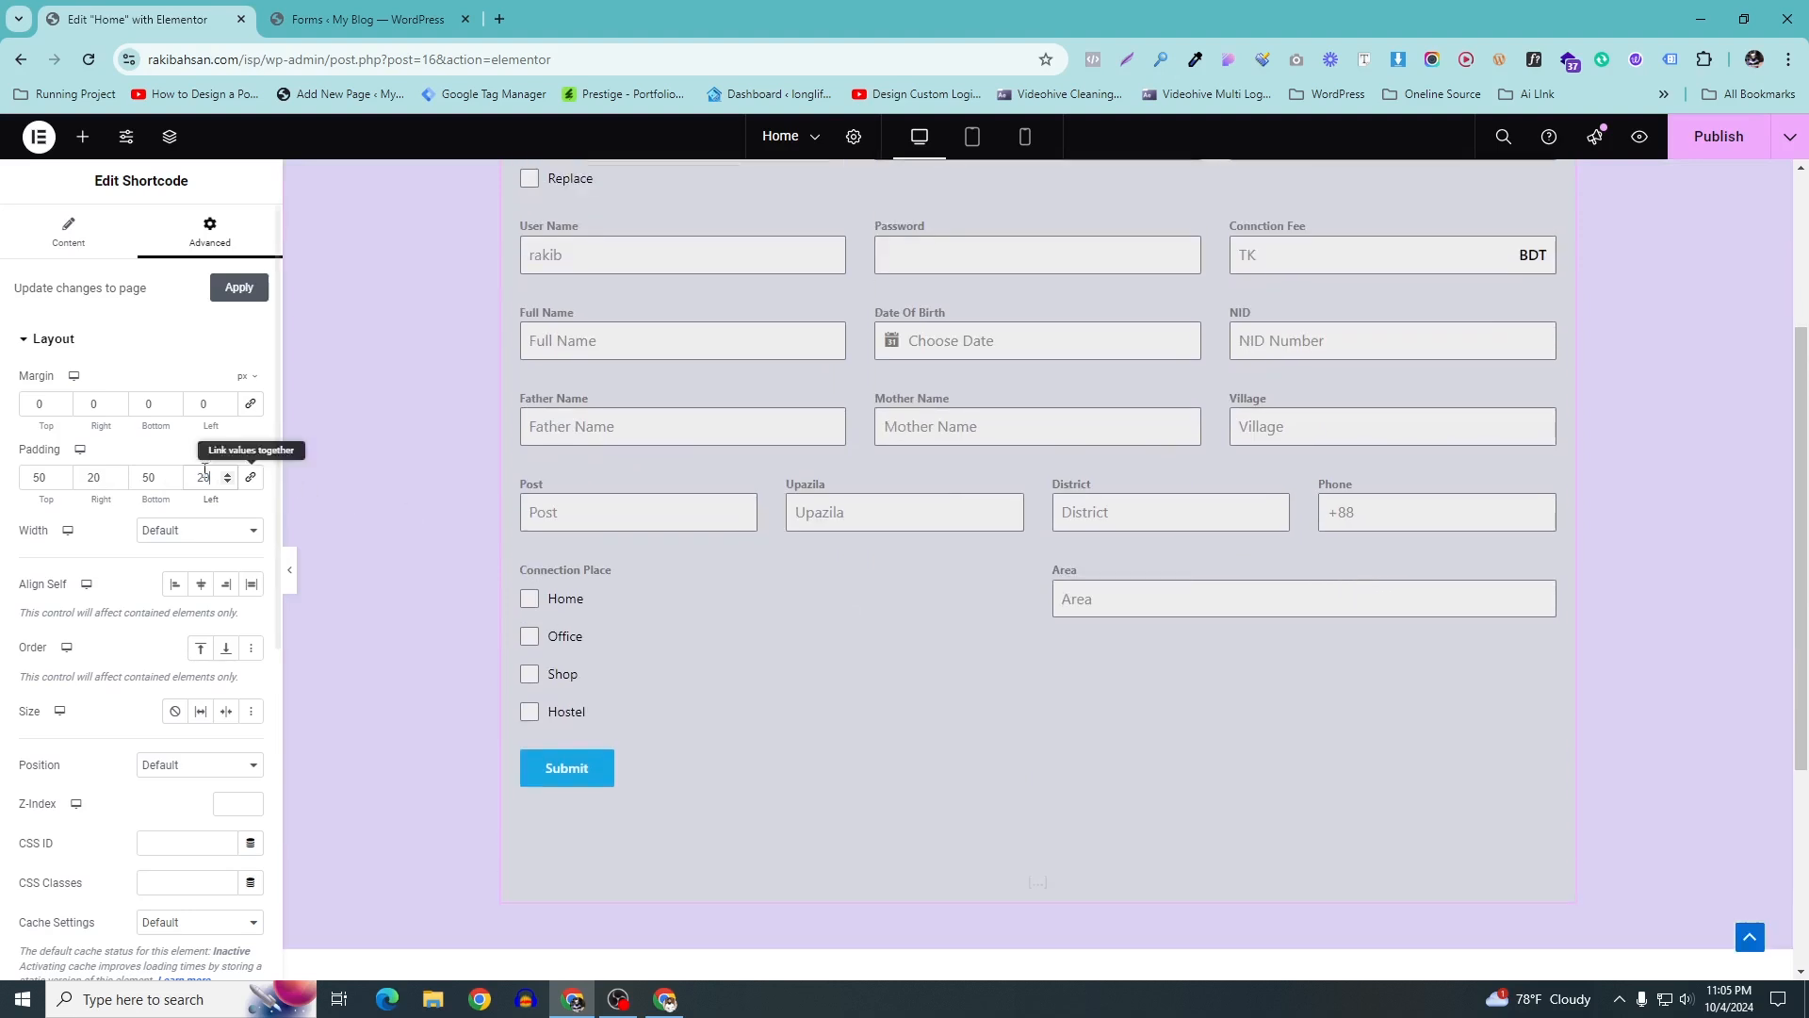
double_click(141, 476)
text(20)
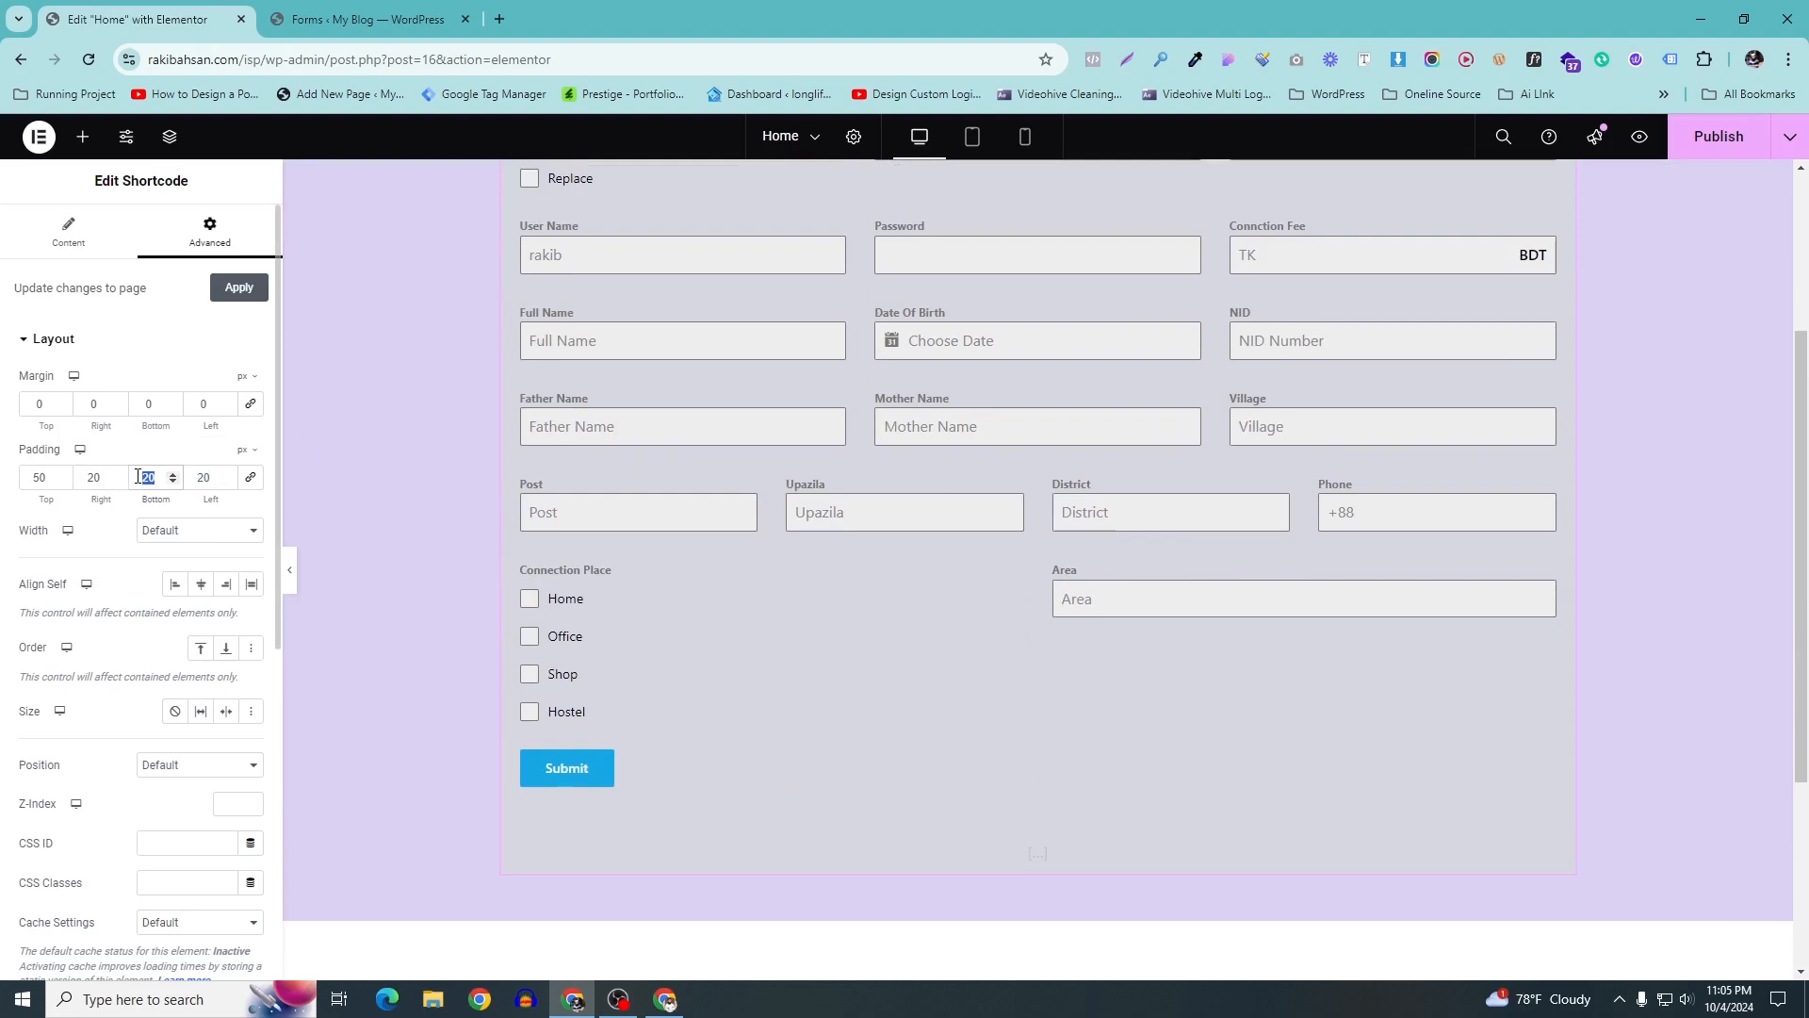
text(4)
key(BackSpace)
text(010)
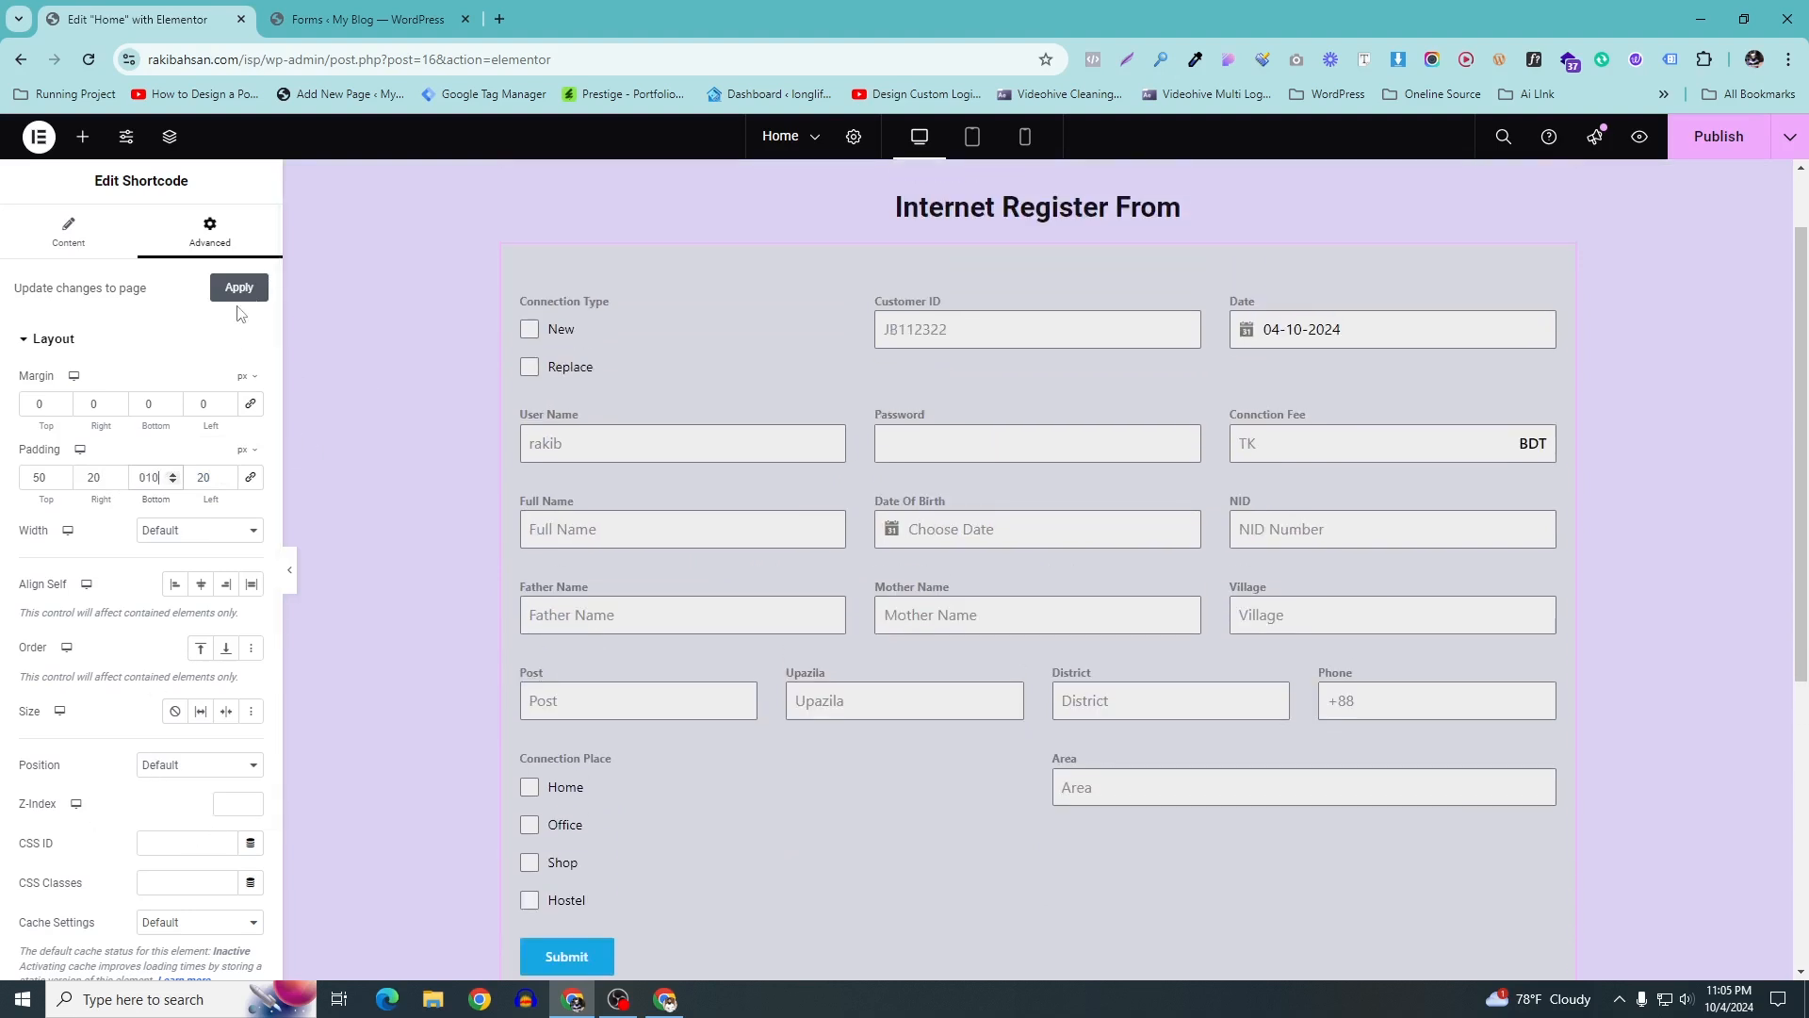
click(238, 288)
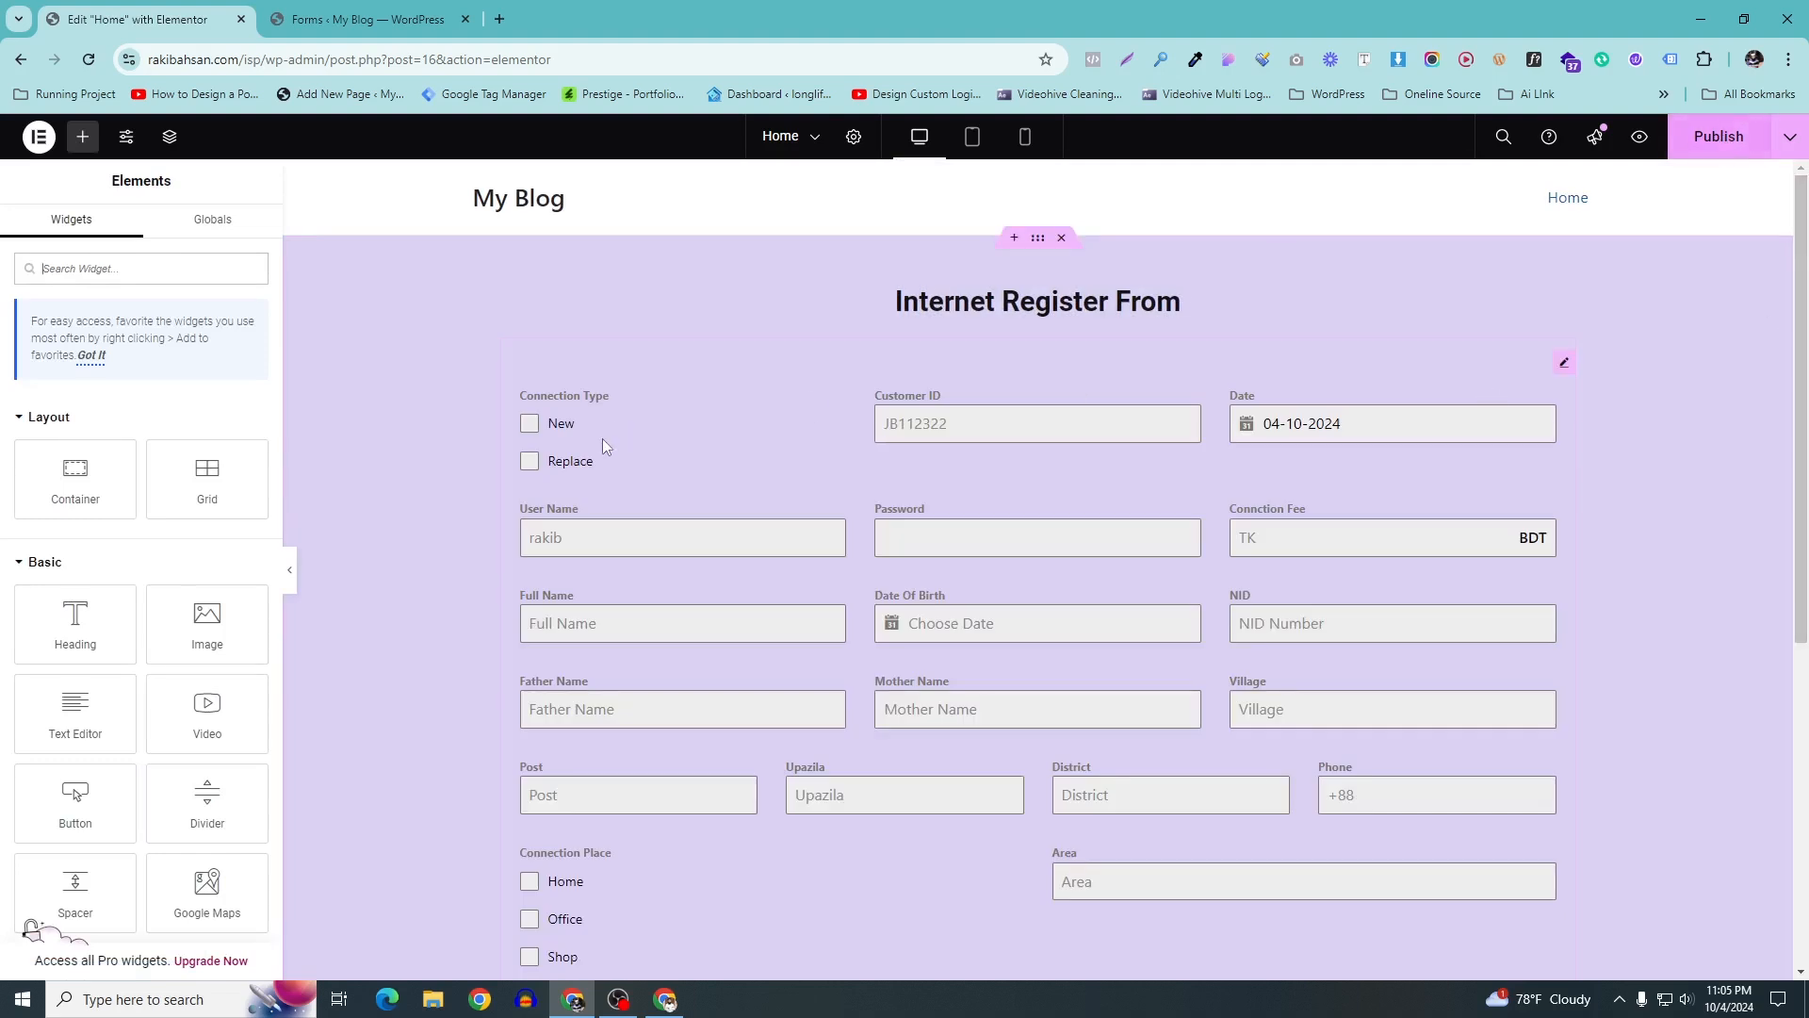
Give the Internet Register From heading 50 px bottom padding with unlinked padding values
click(1036, 240)
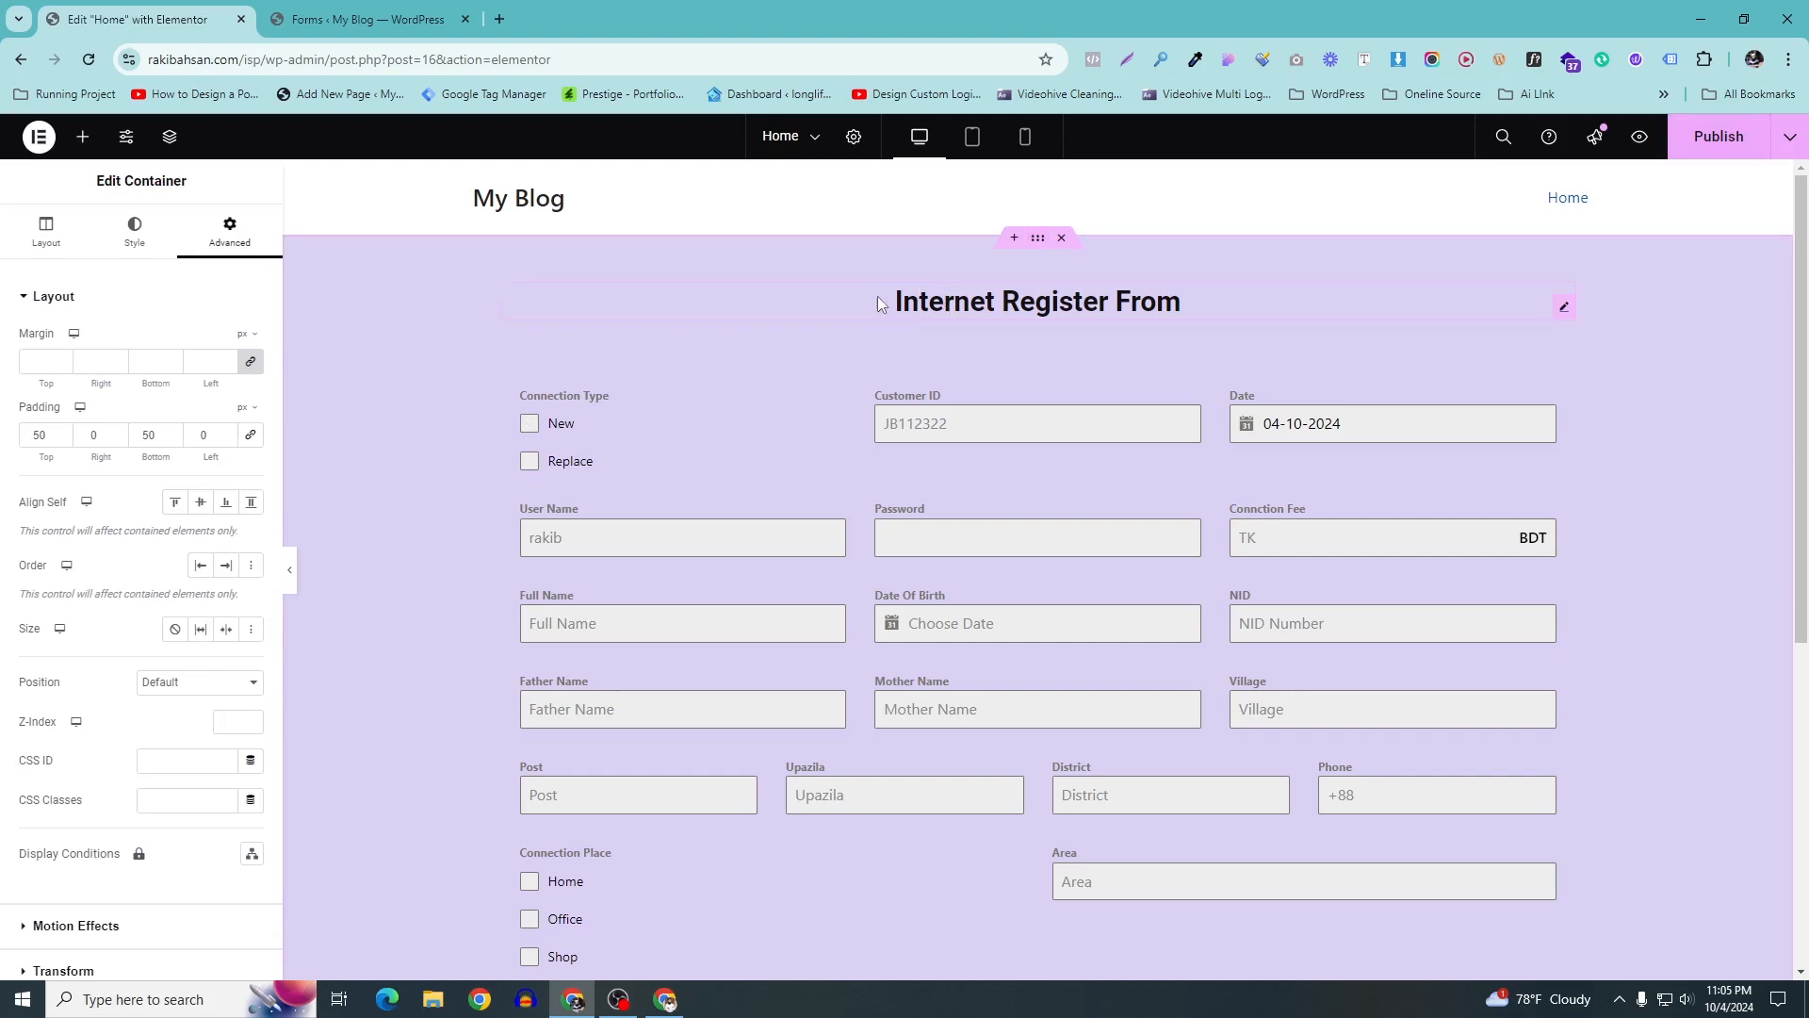
click(1564, 311)
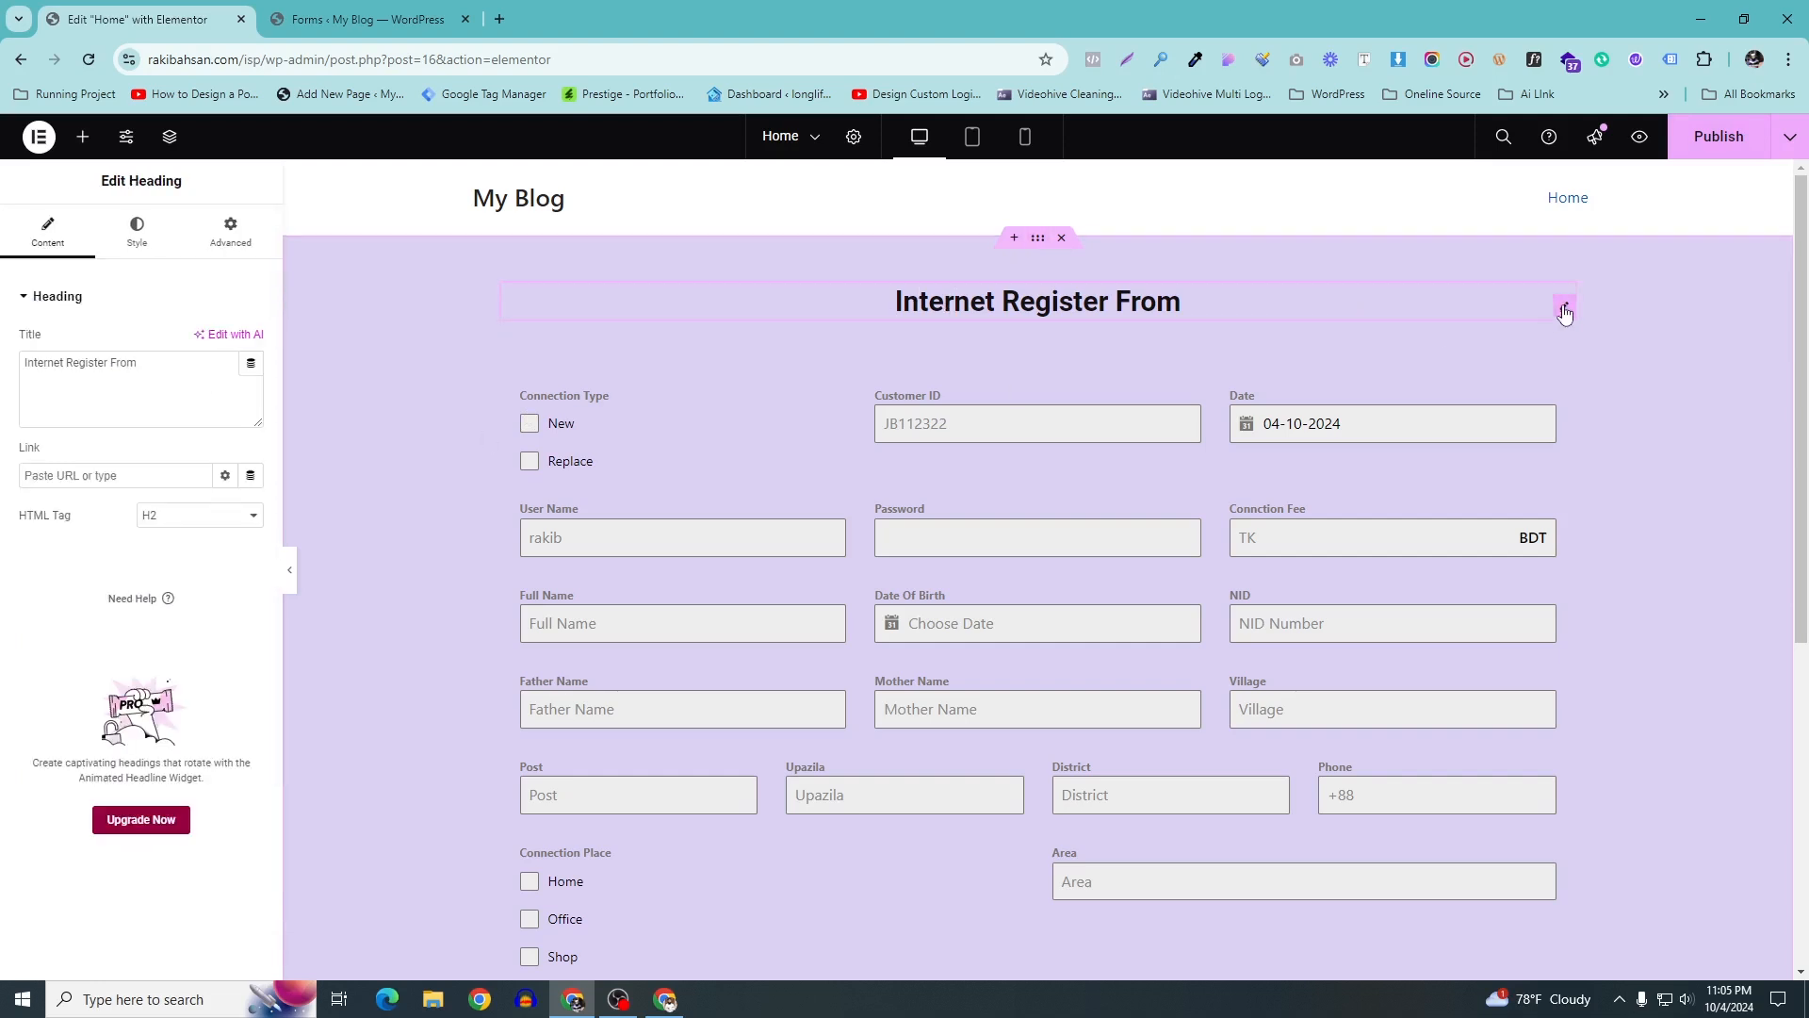
click(231, 231)
click(250, 436)
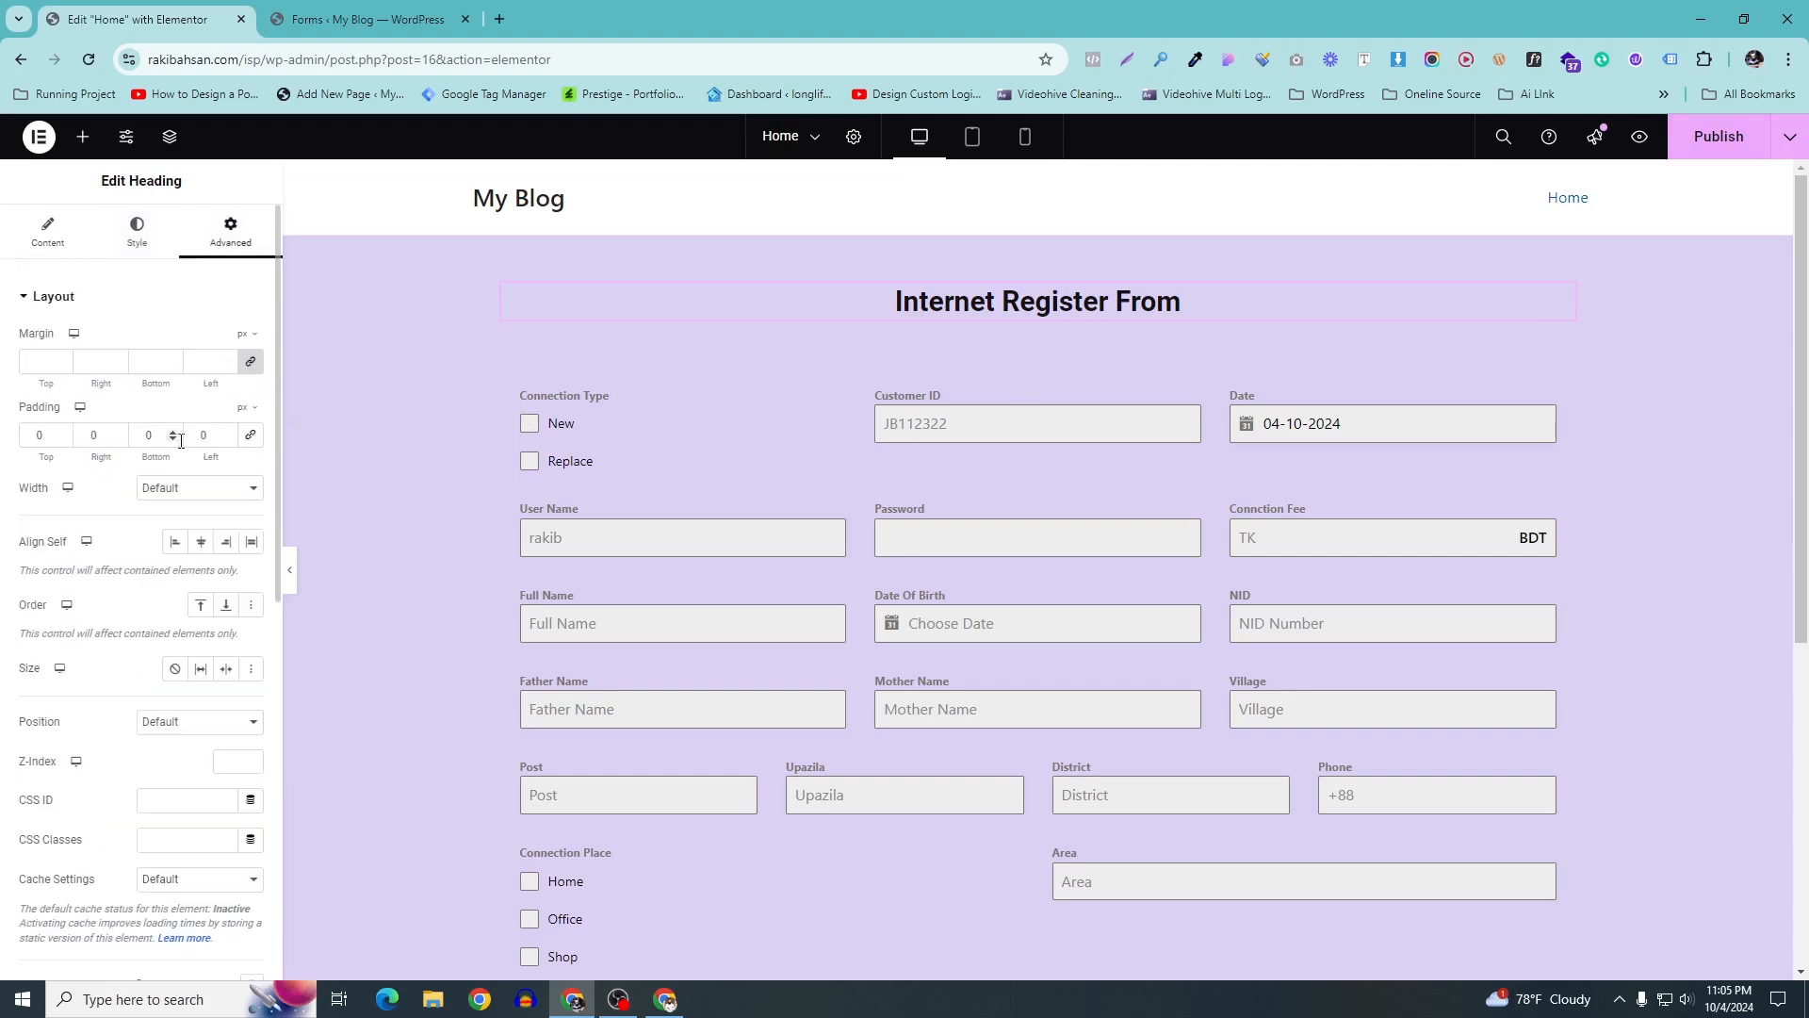
text(50)
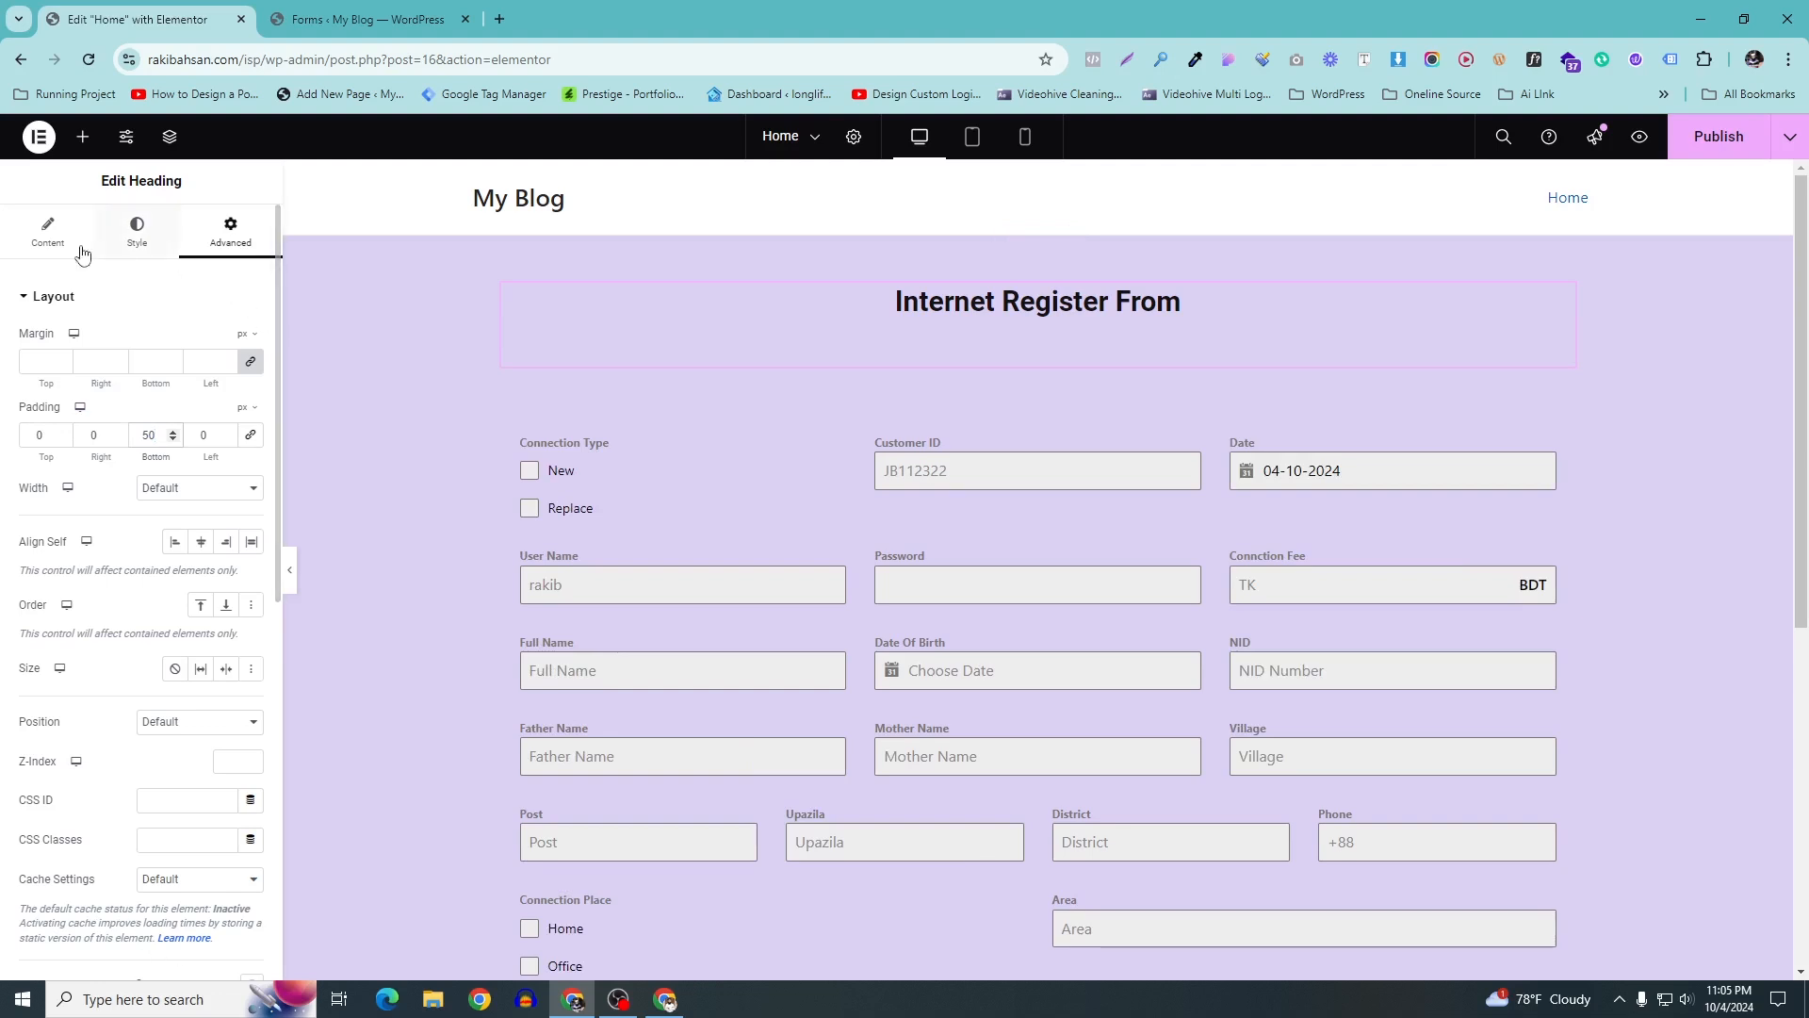
click(48, 231)
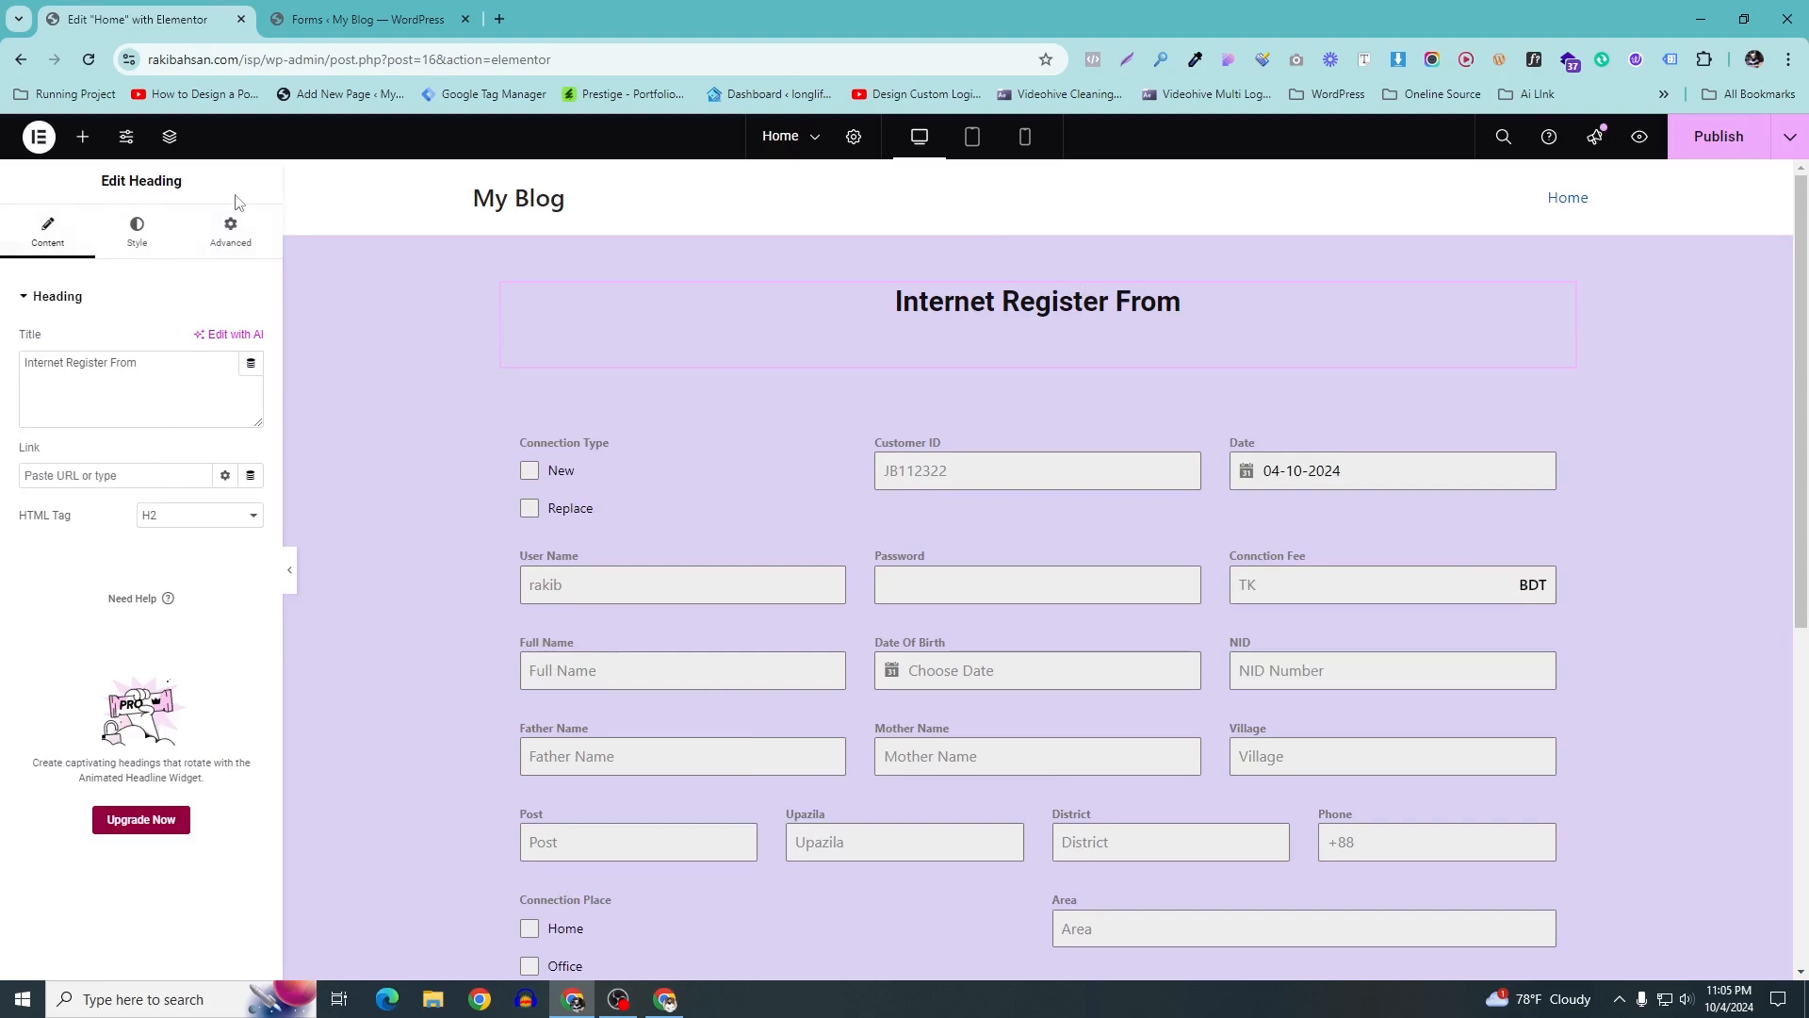
Add a Divider below the heading, shortened to about 79% width and centred
click(83, 136)
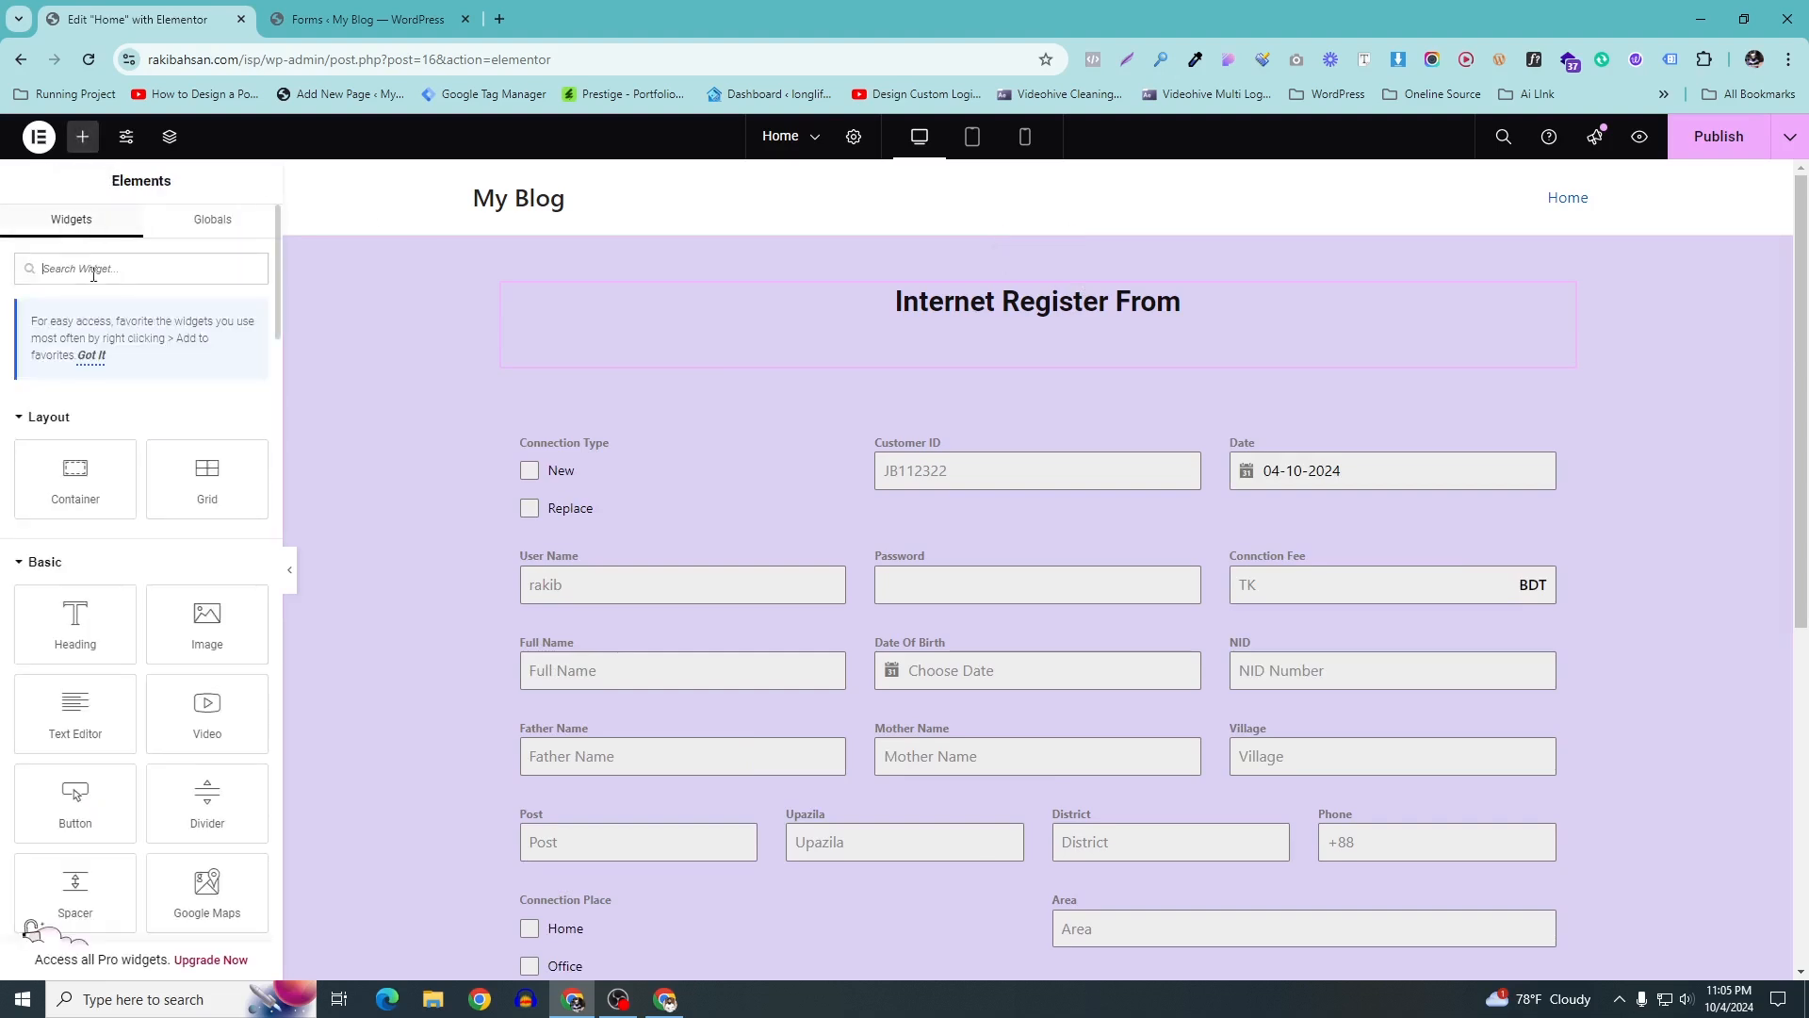
text(div)
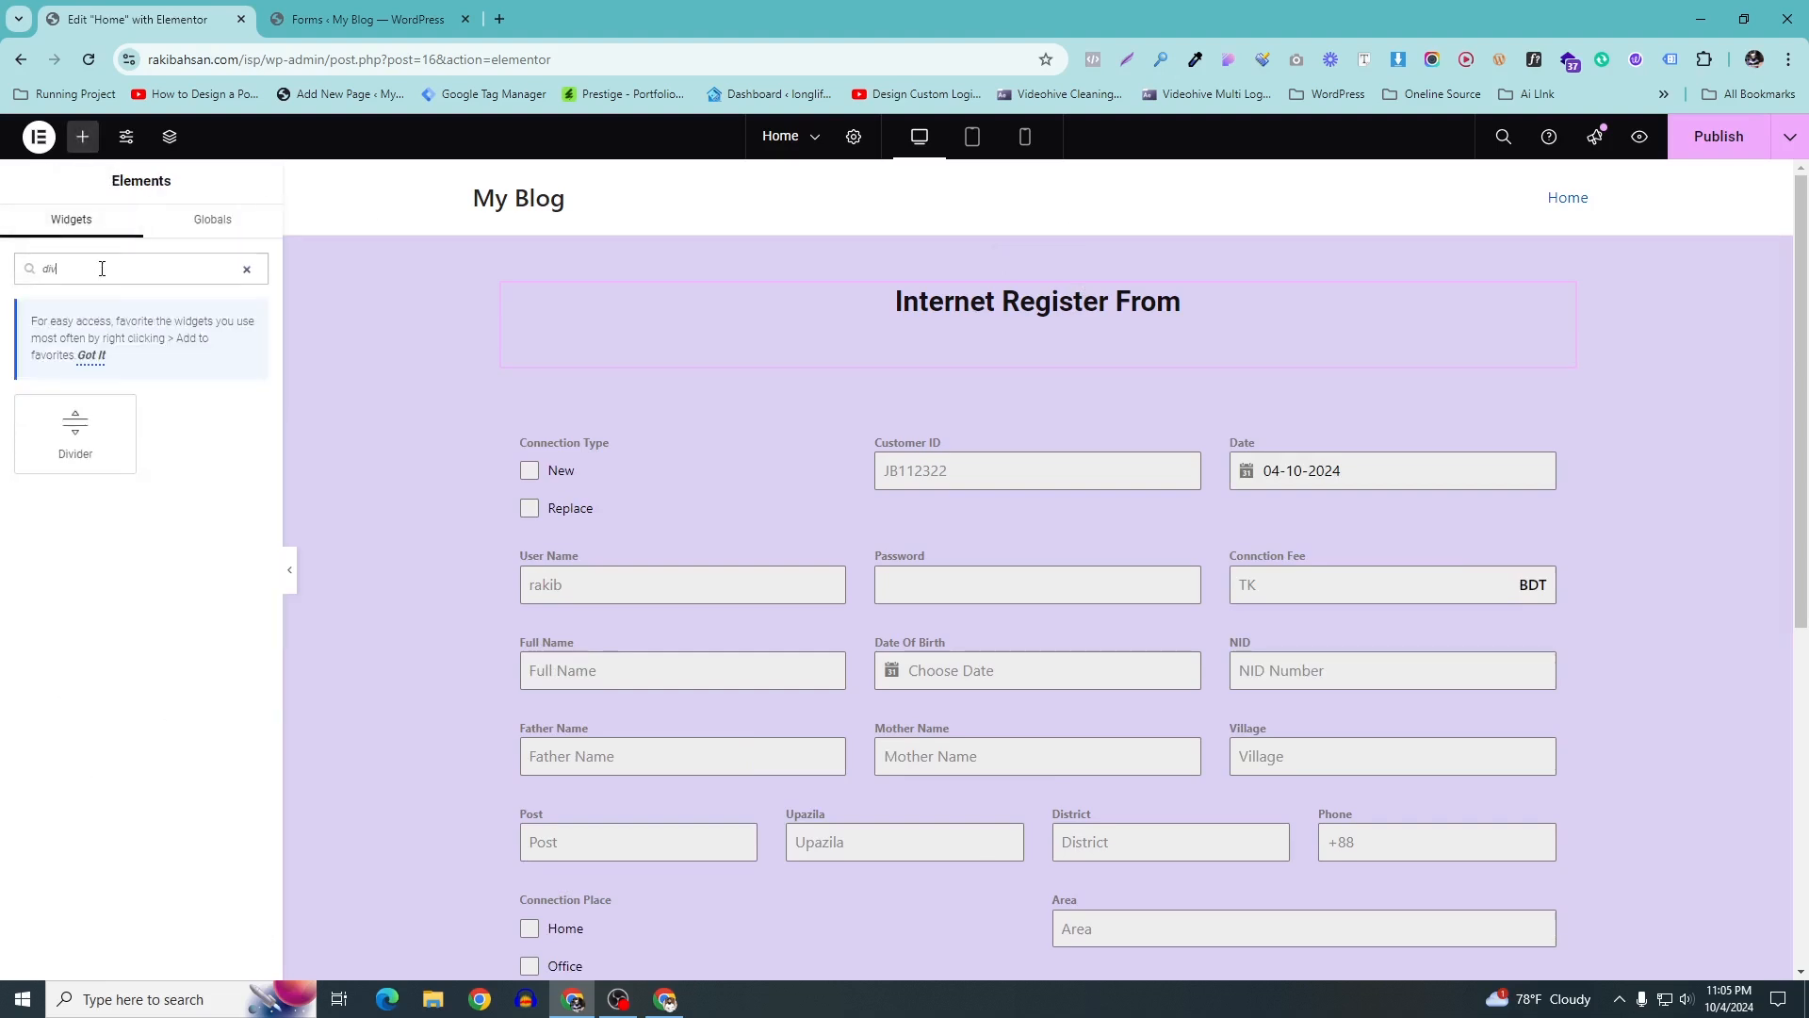
drag(116, 464, 980, 370)
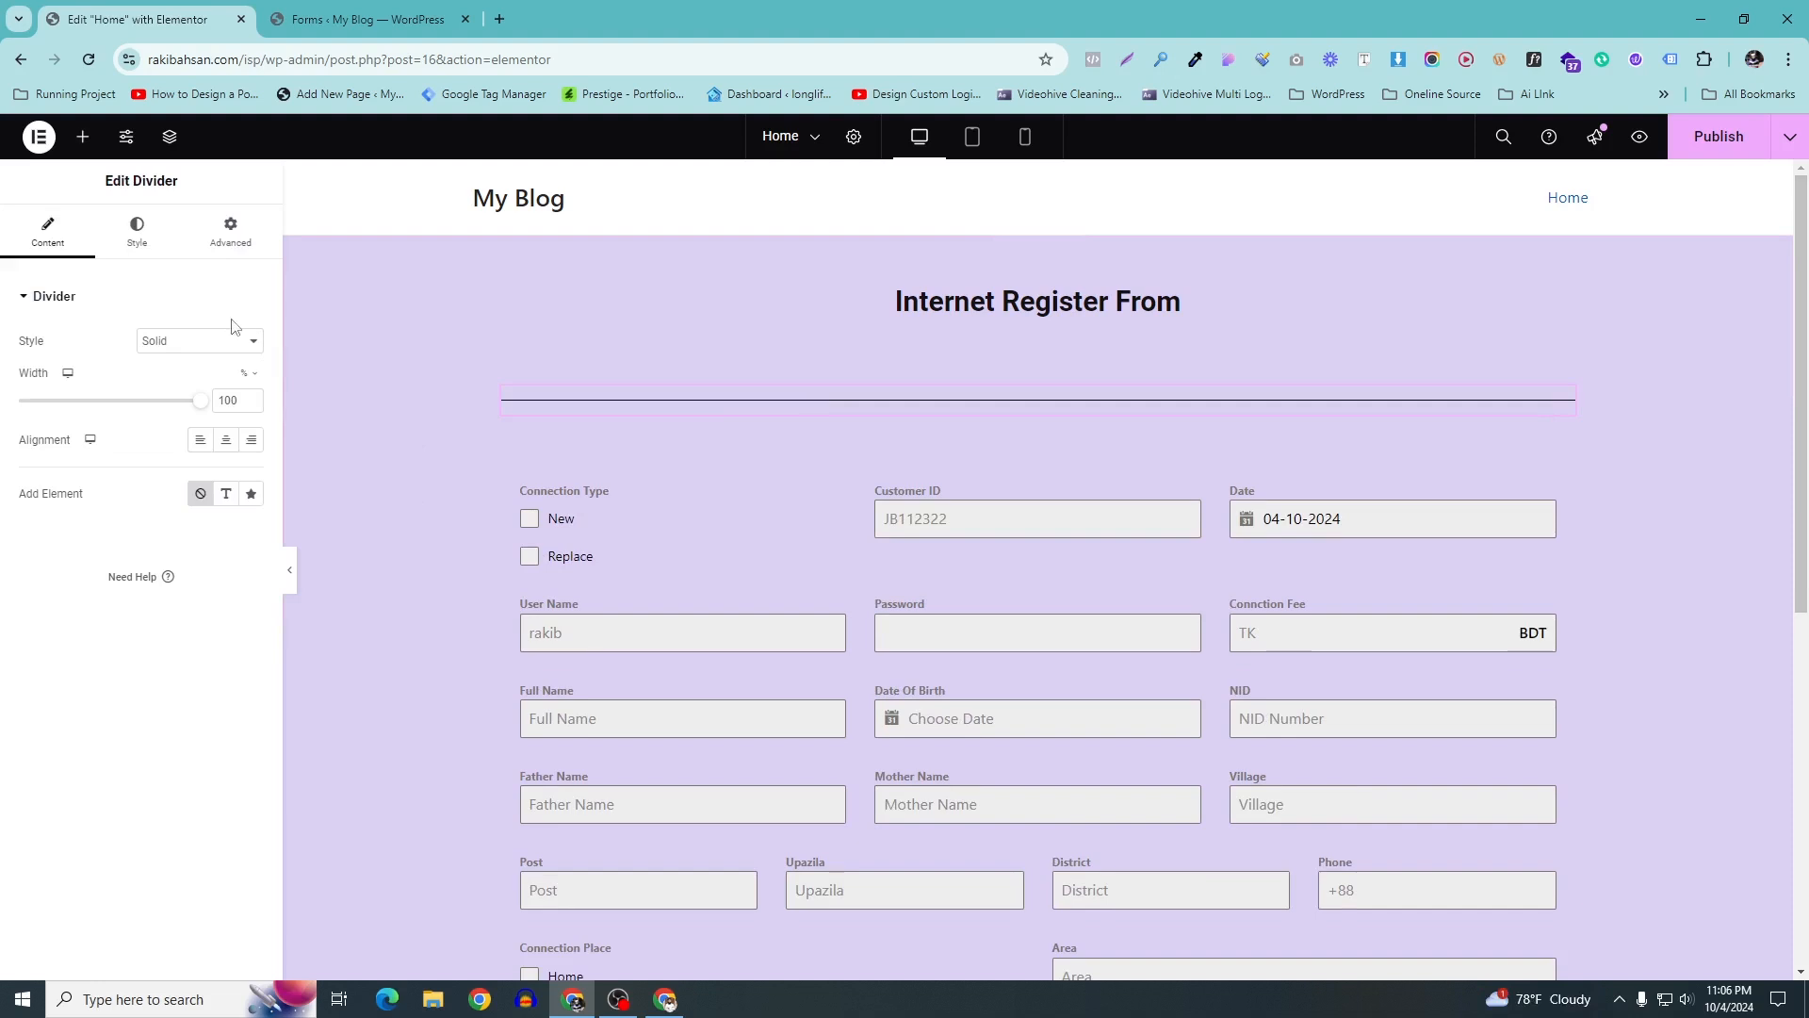
drag(200, 400, 168, 417)
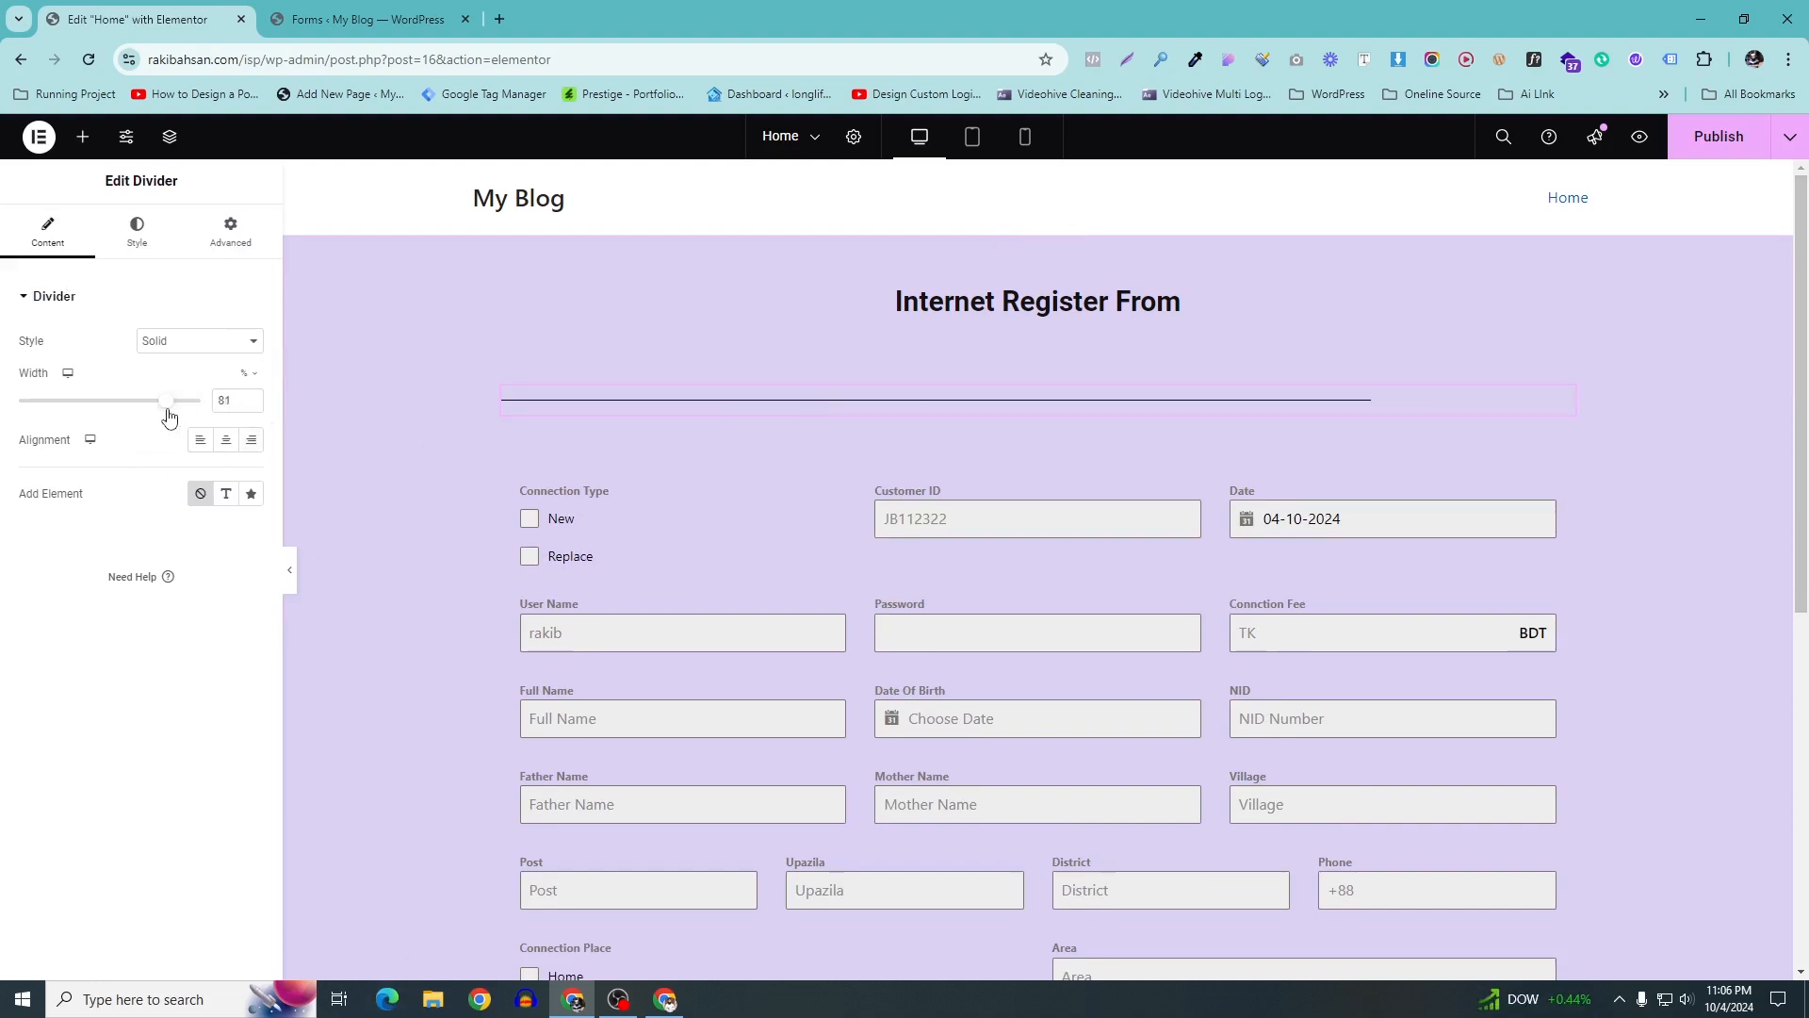
click(227, 441)
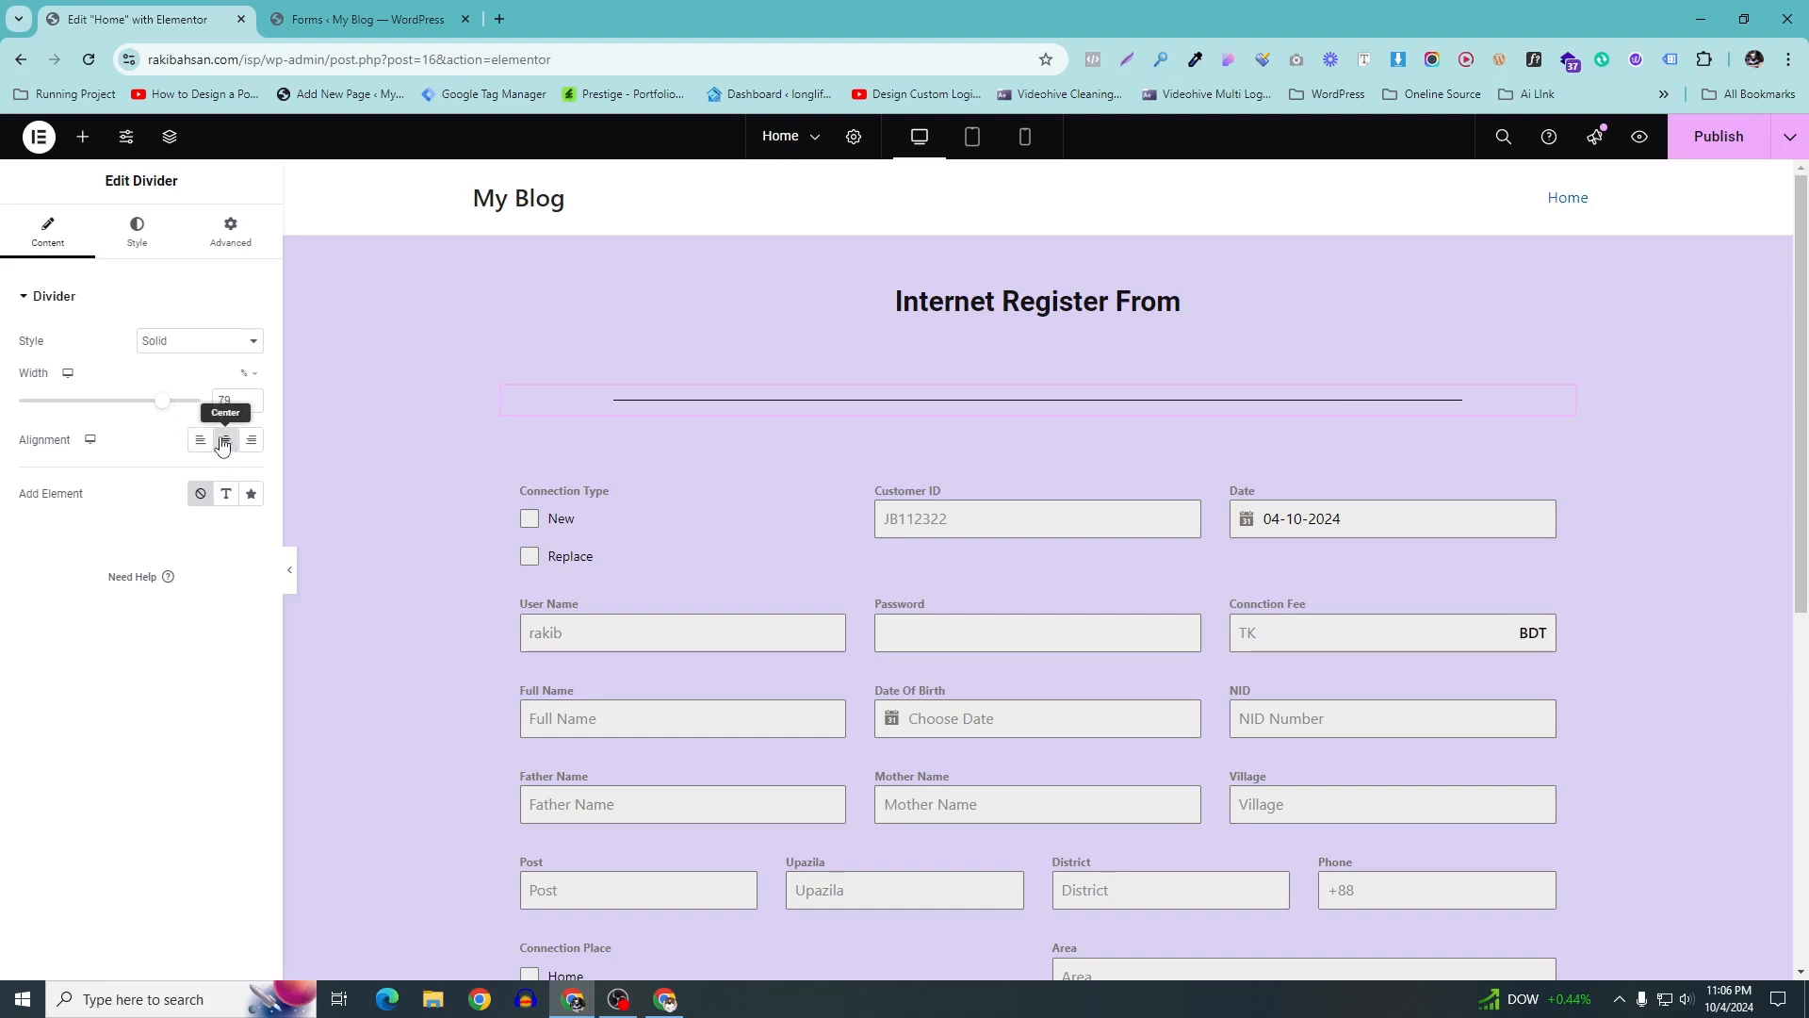
Publish the page and check the result with the editing panel hidden
click(1714, 136)
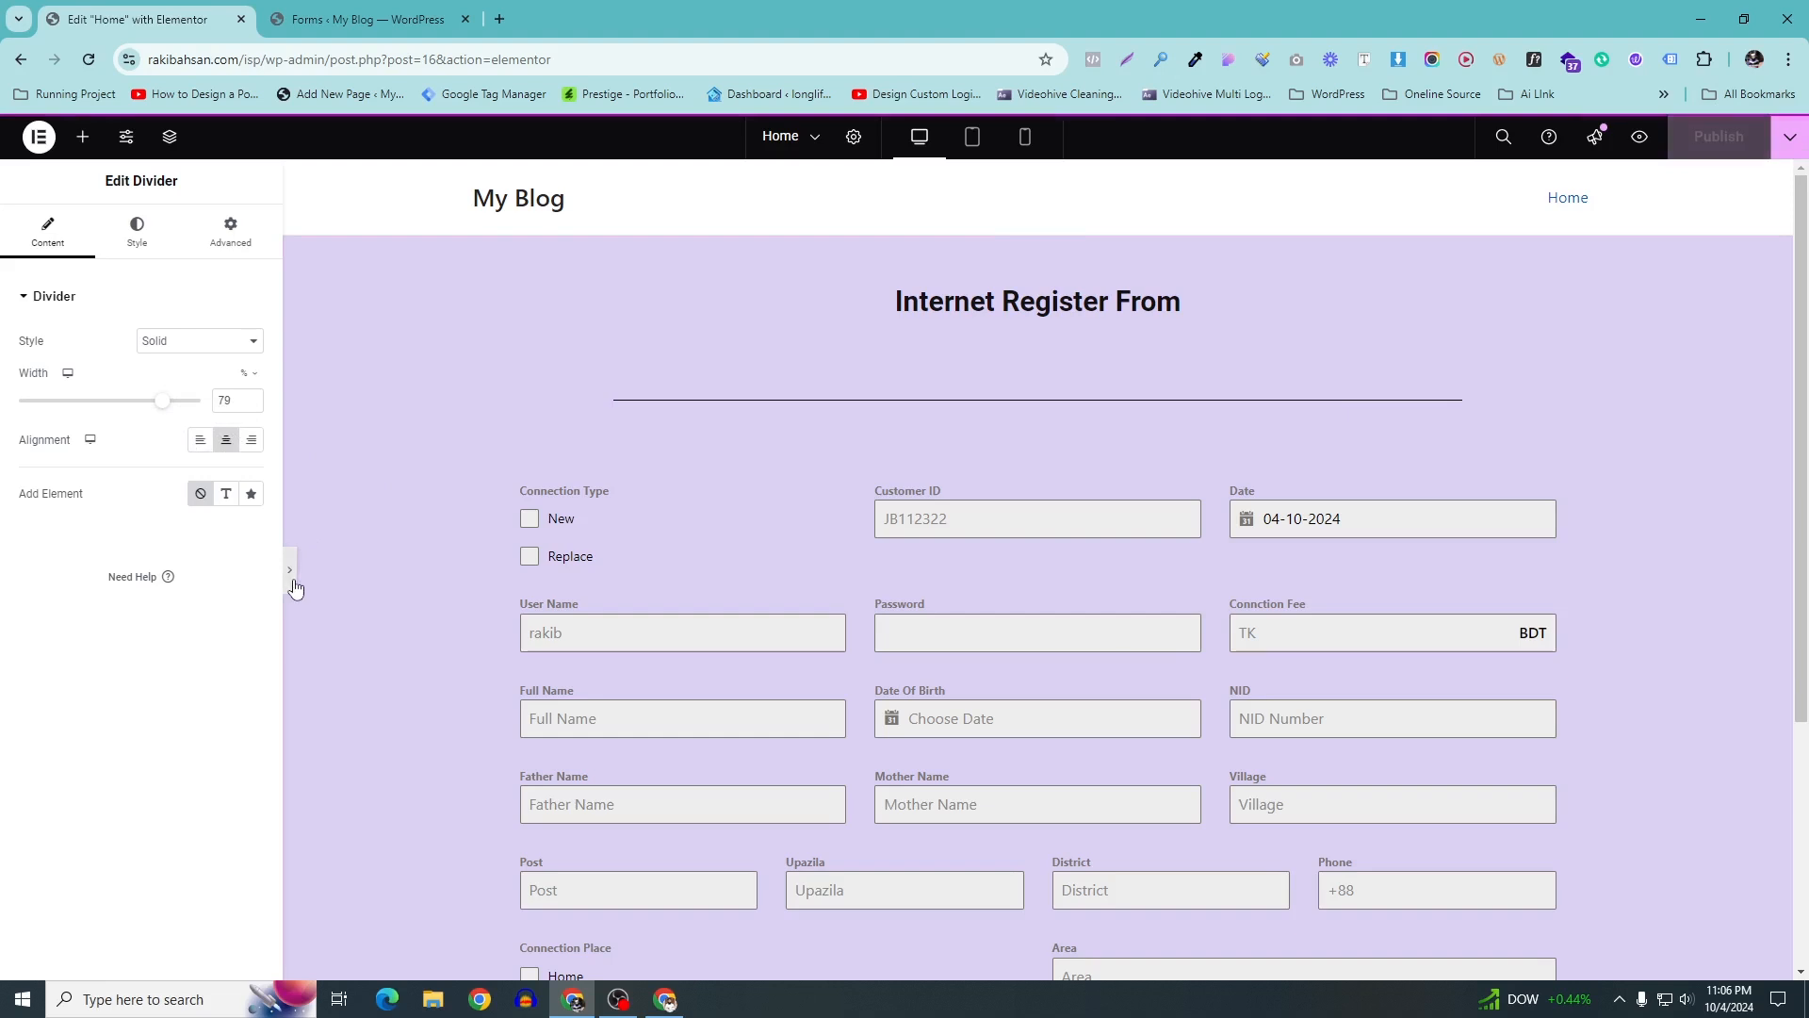
click(292, 584)
scroll(954, 612, down, 4)
scroll(739, 599, up, 4)
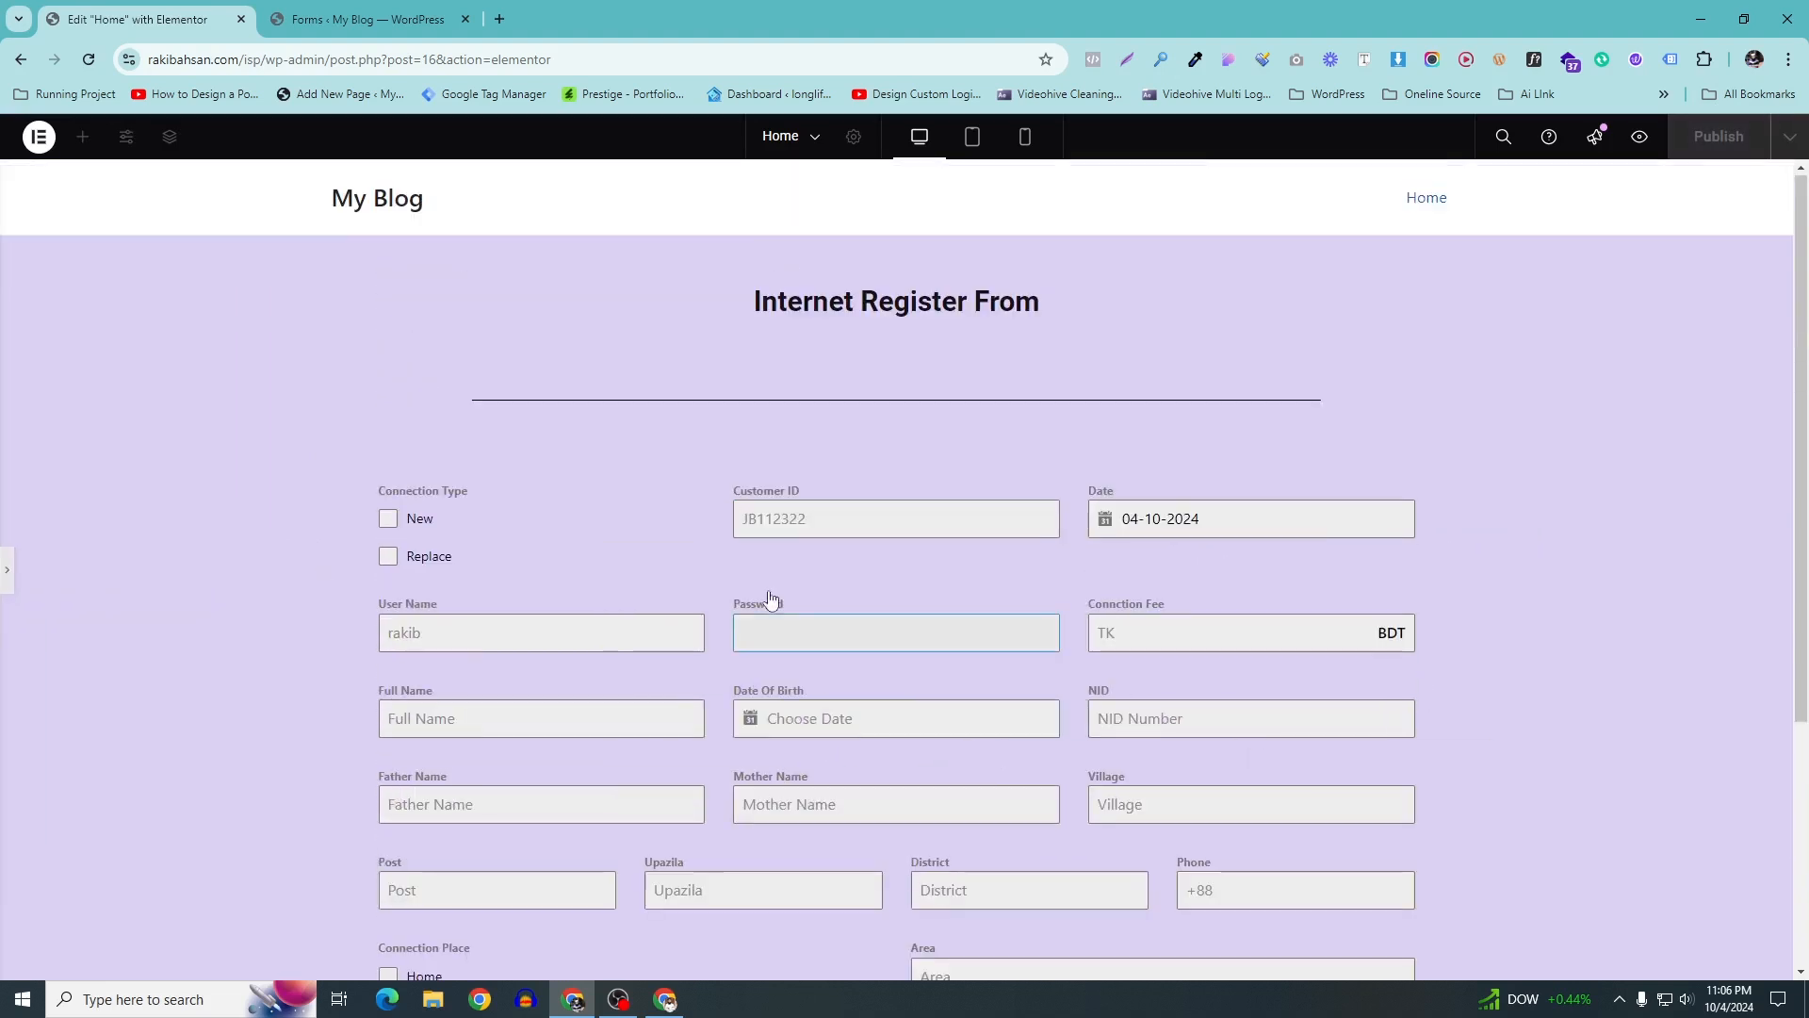
scroll(734, 471, down, 4)
scroll(732, 492, up, 4)
scroll(732, 492, down, 4)
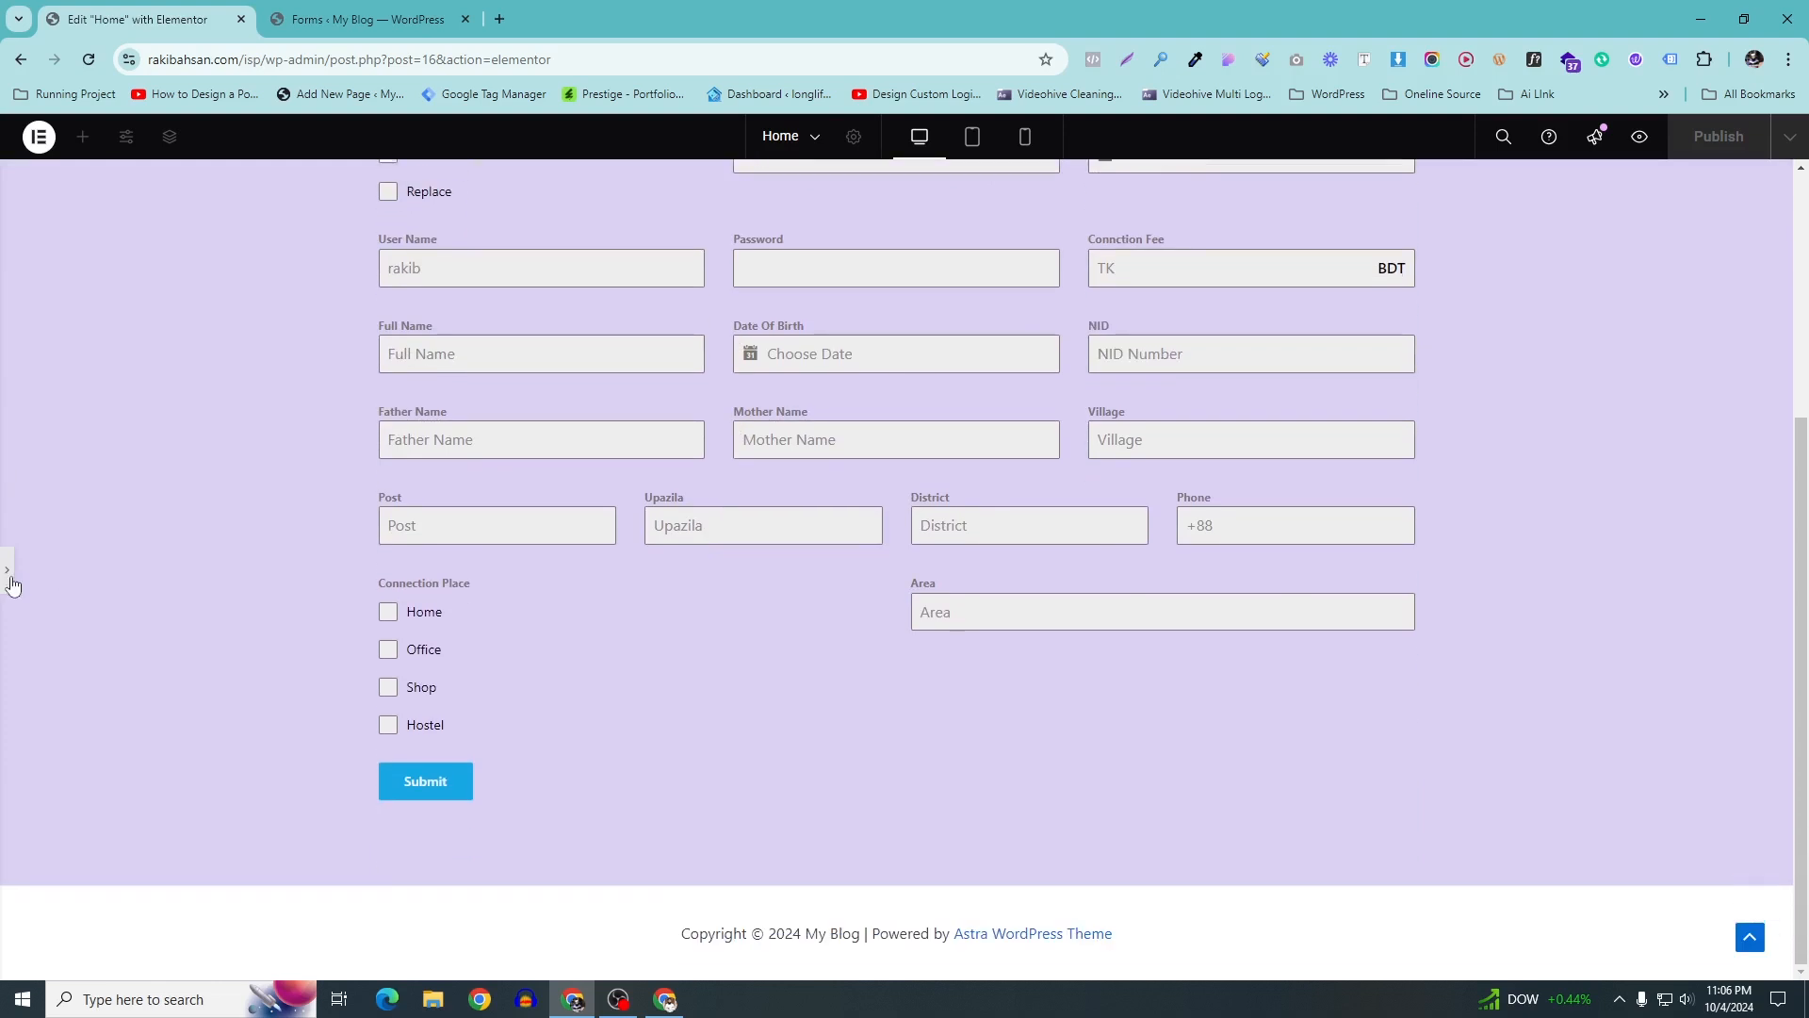
click(9, 575)
scroll(565, 400, up, 4)
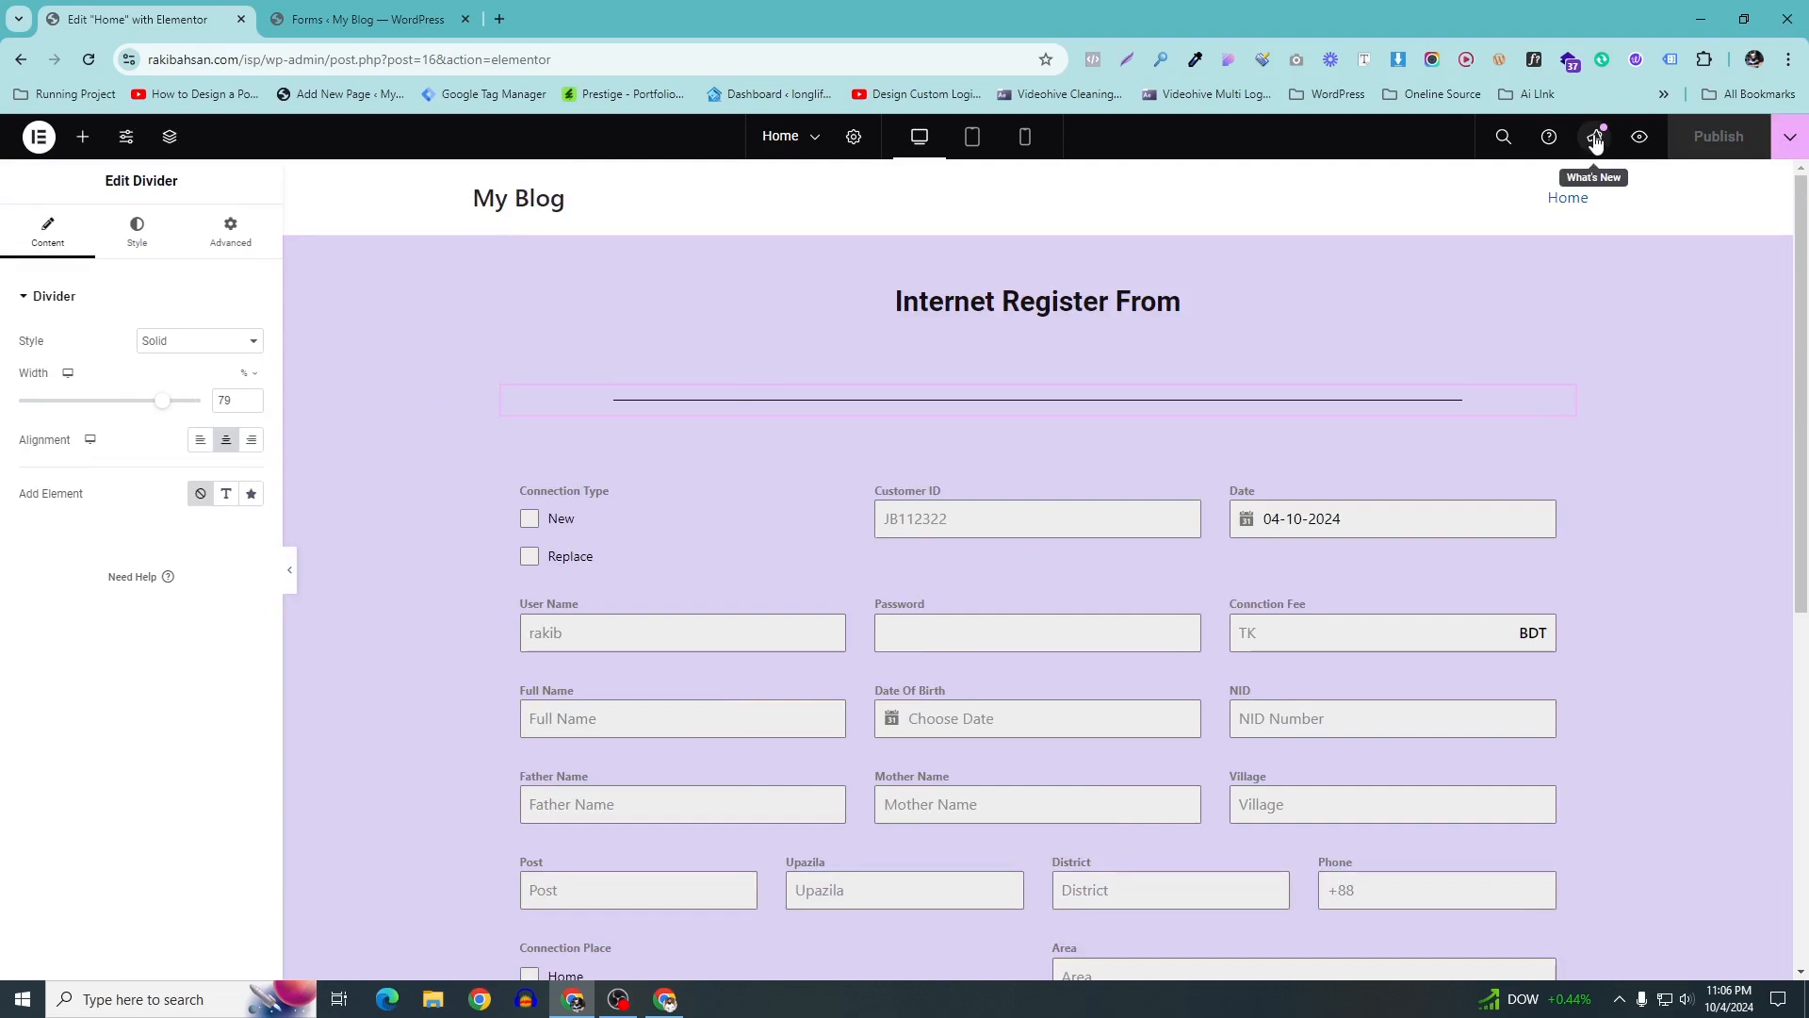
Set the Home page's Page Layout to Elementor Canvas in its Page Settings
click(853, 138)
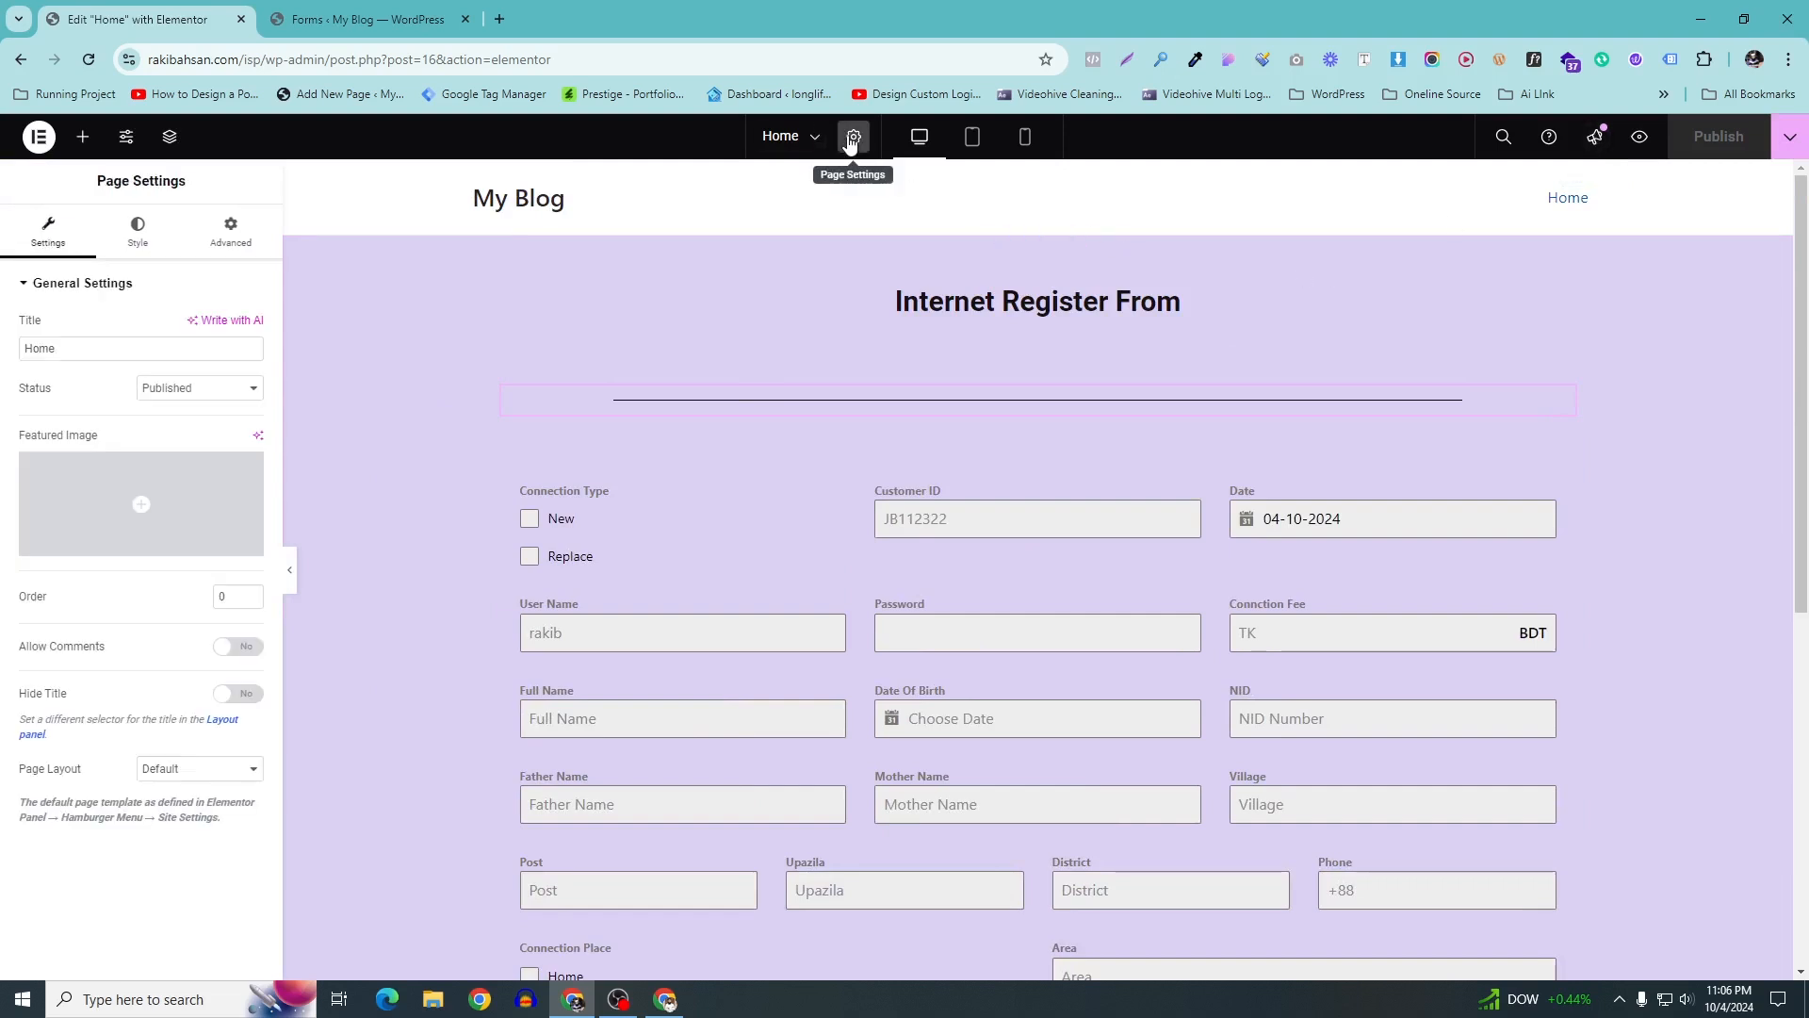
click(194, 768)
click(183, 816)
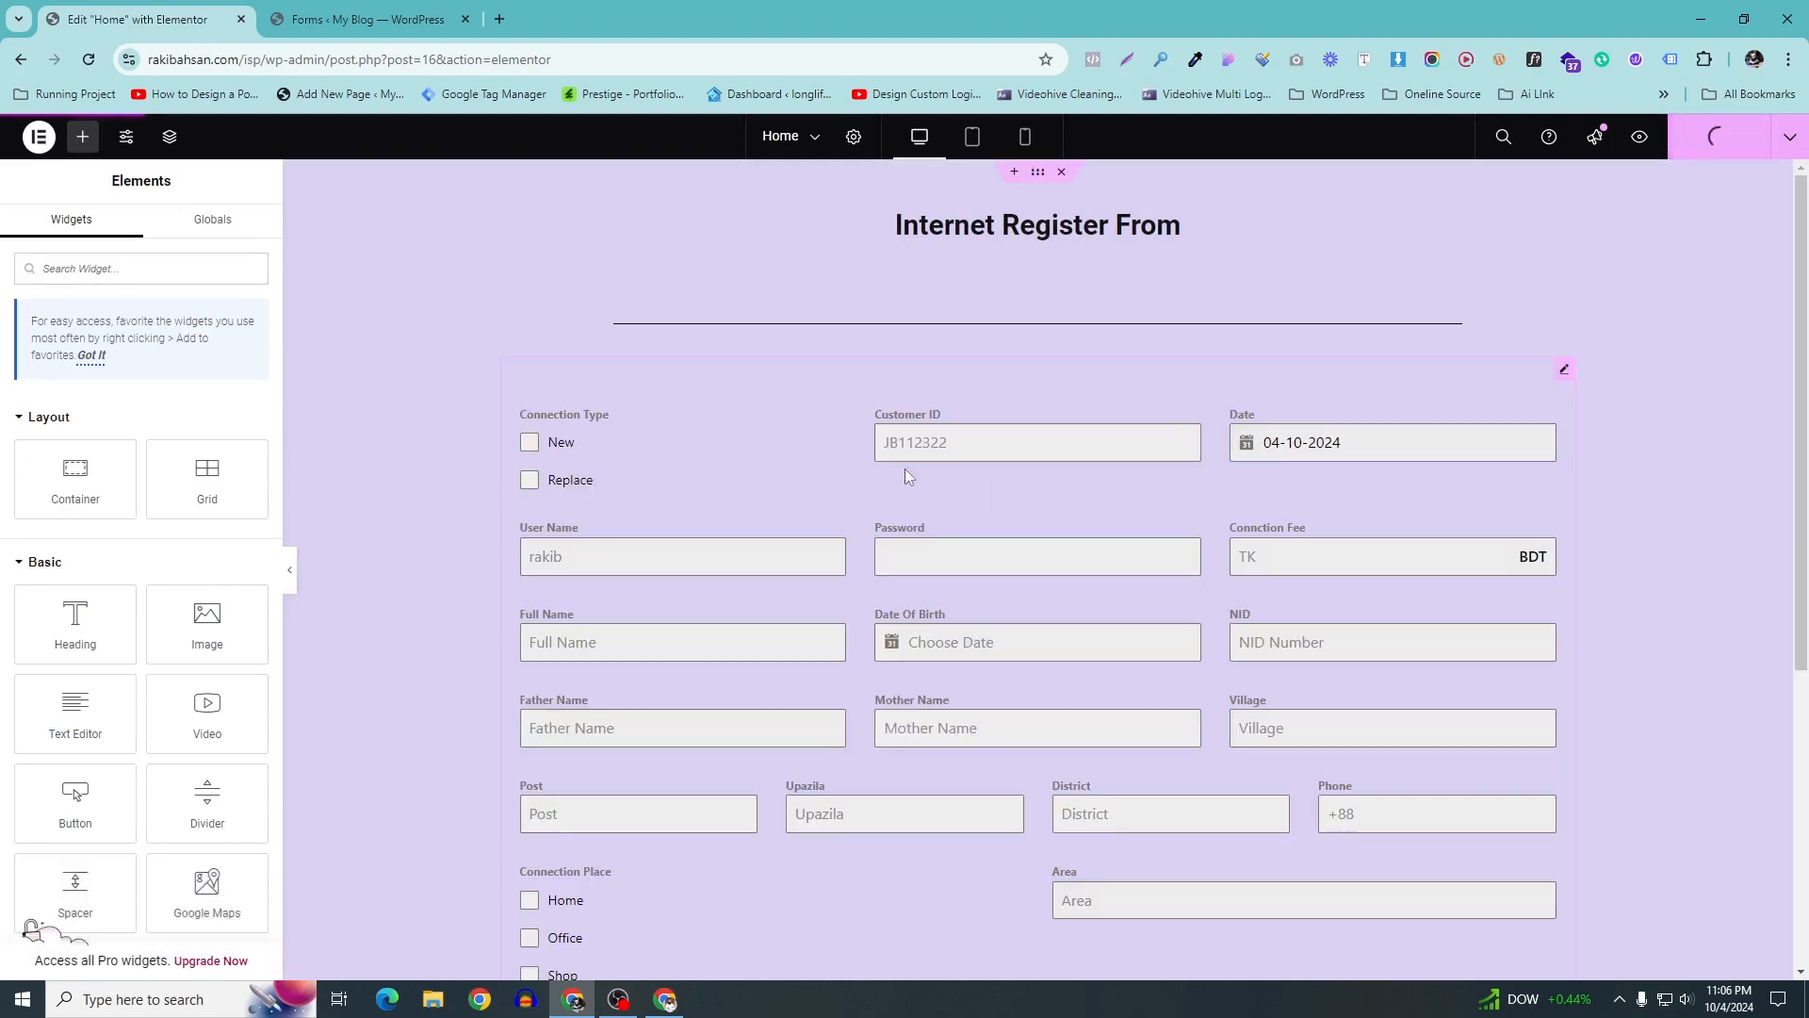
scroll(760, 509, down, 5)
scroll(761, 505, up, 5)
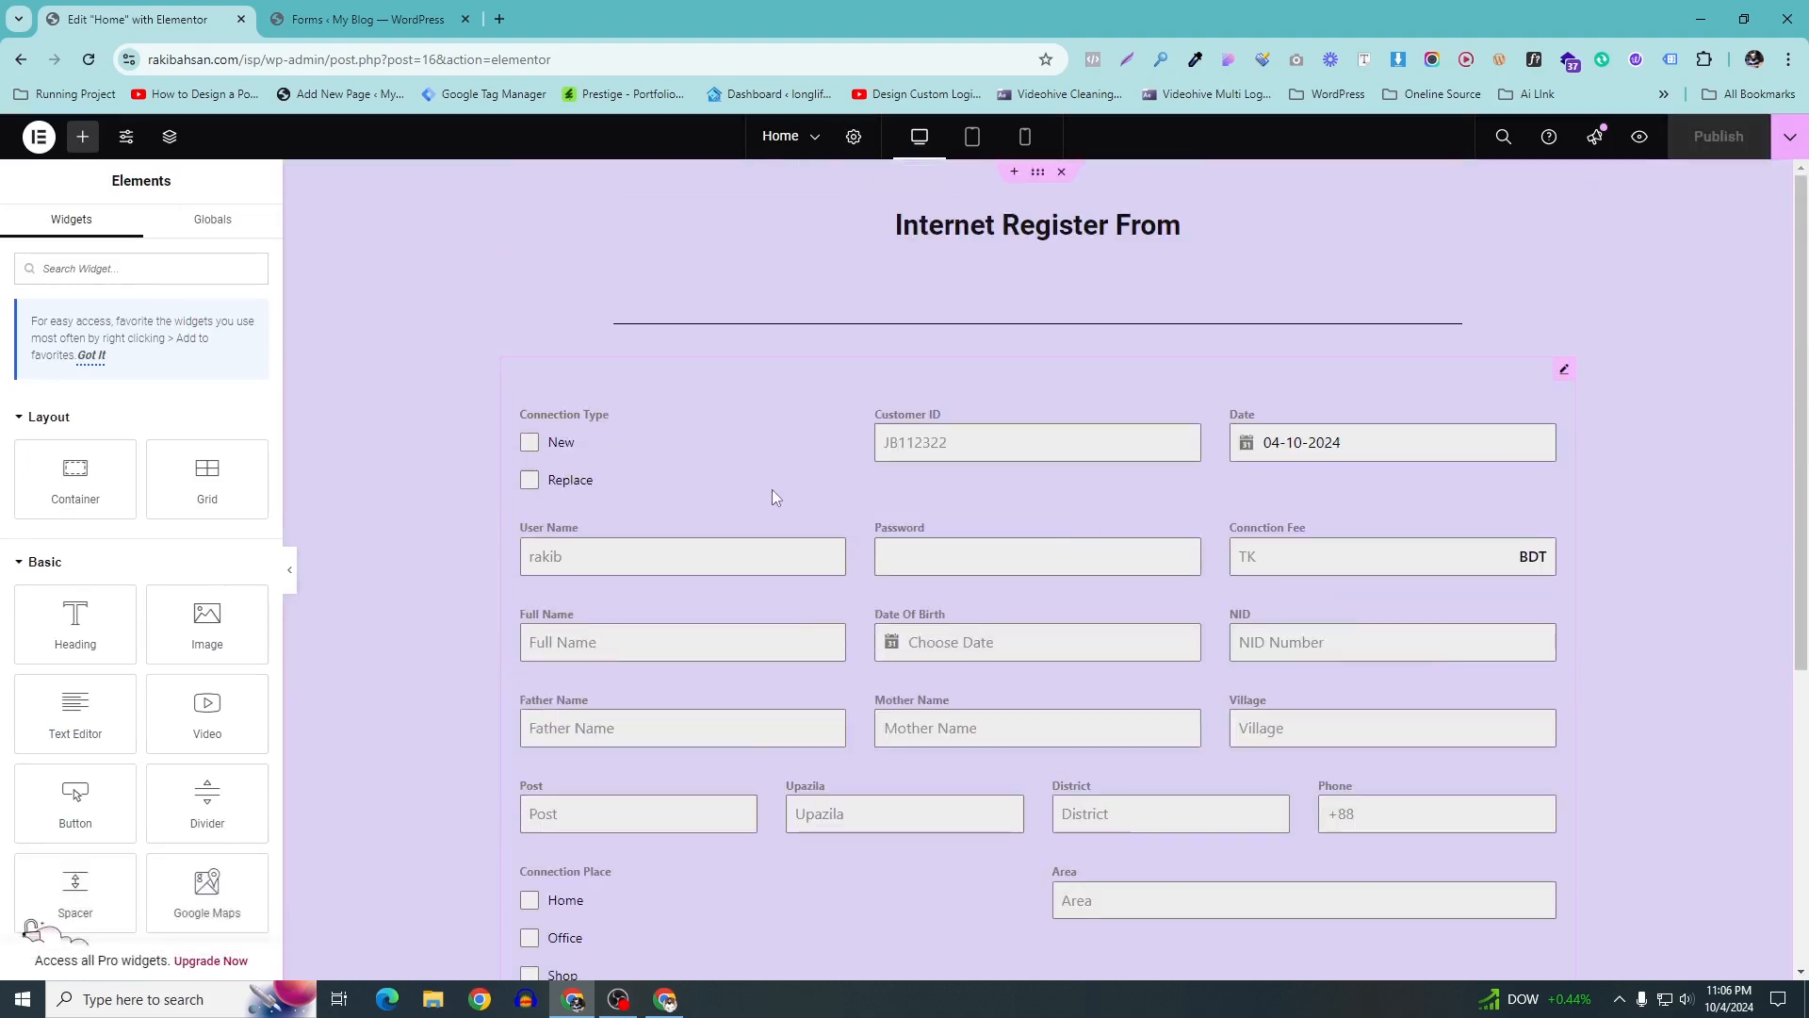
scroll(771, 489, down, 2)
scroll(820, 451, up, 2)
scroll(658, 426, down, 4)
scroll(657, 426, up, 2)
scroll(657, 426, up, 1)
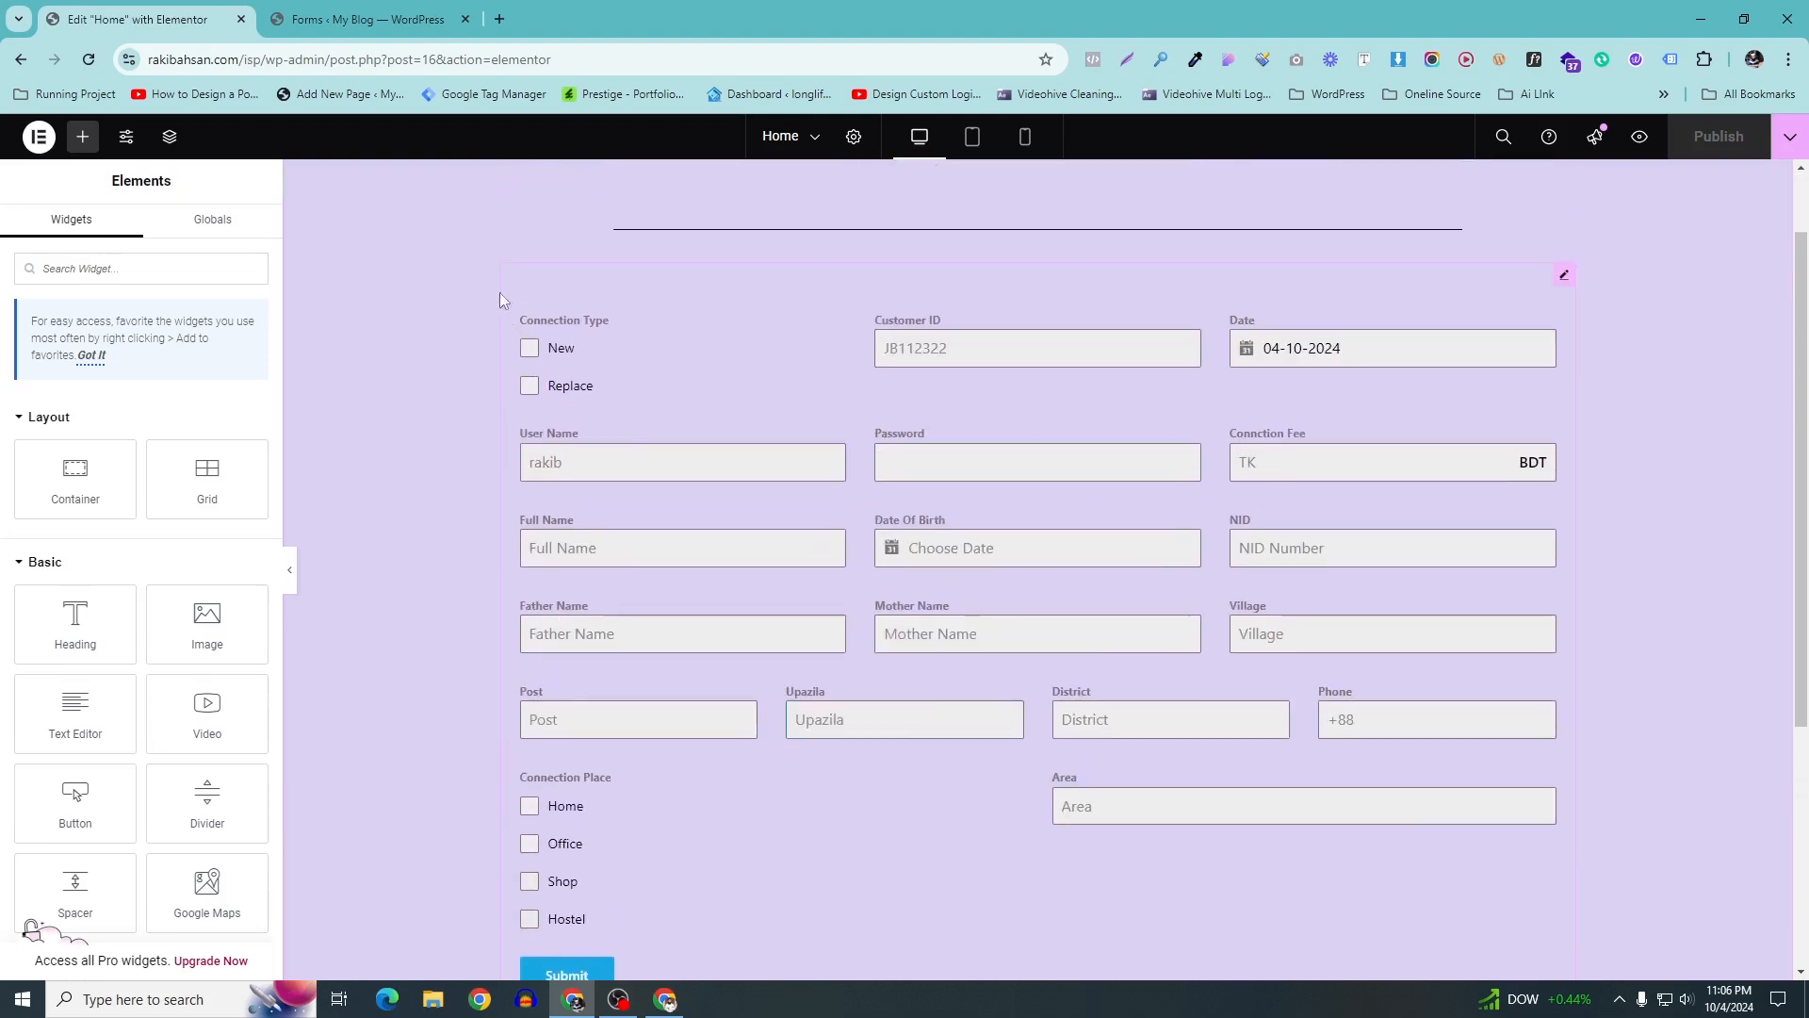
Give the form's Shortcode widget a Solid border in the blue Theme Color 1
click(1561, 275)
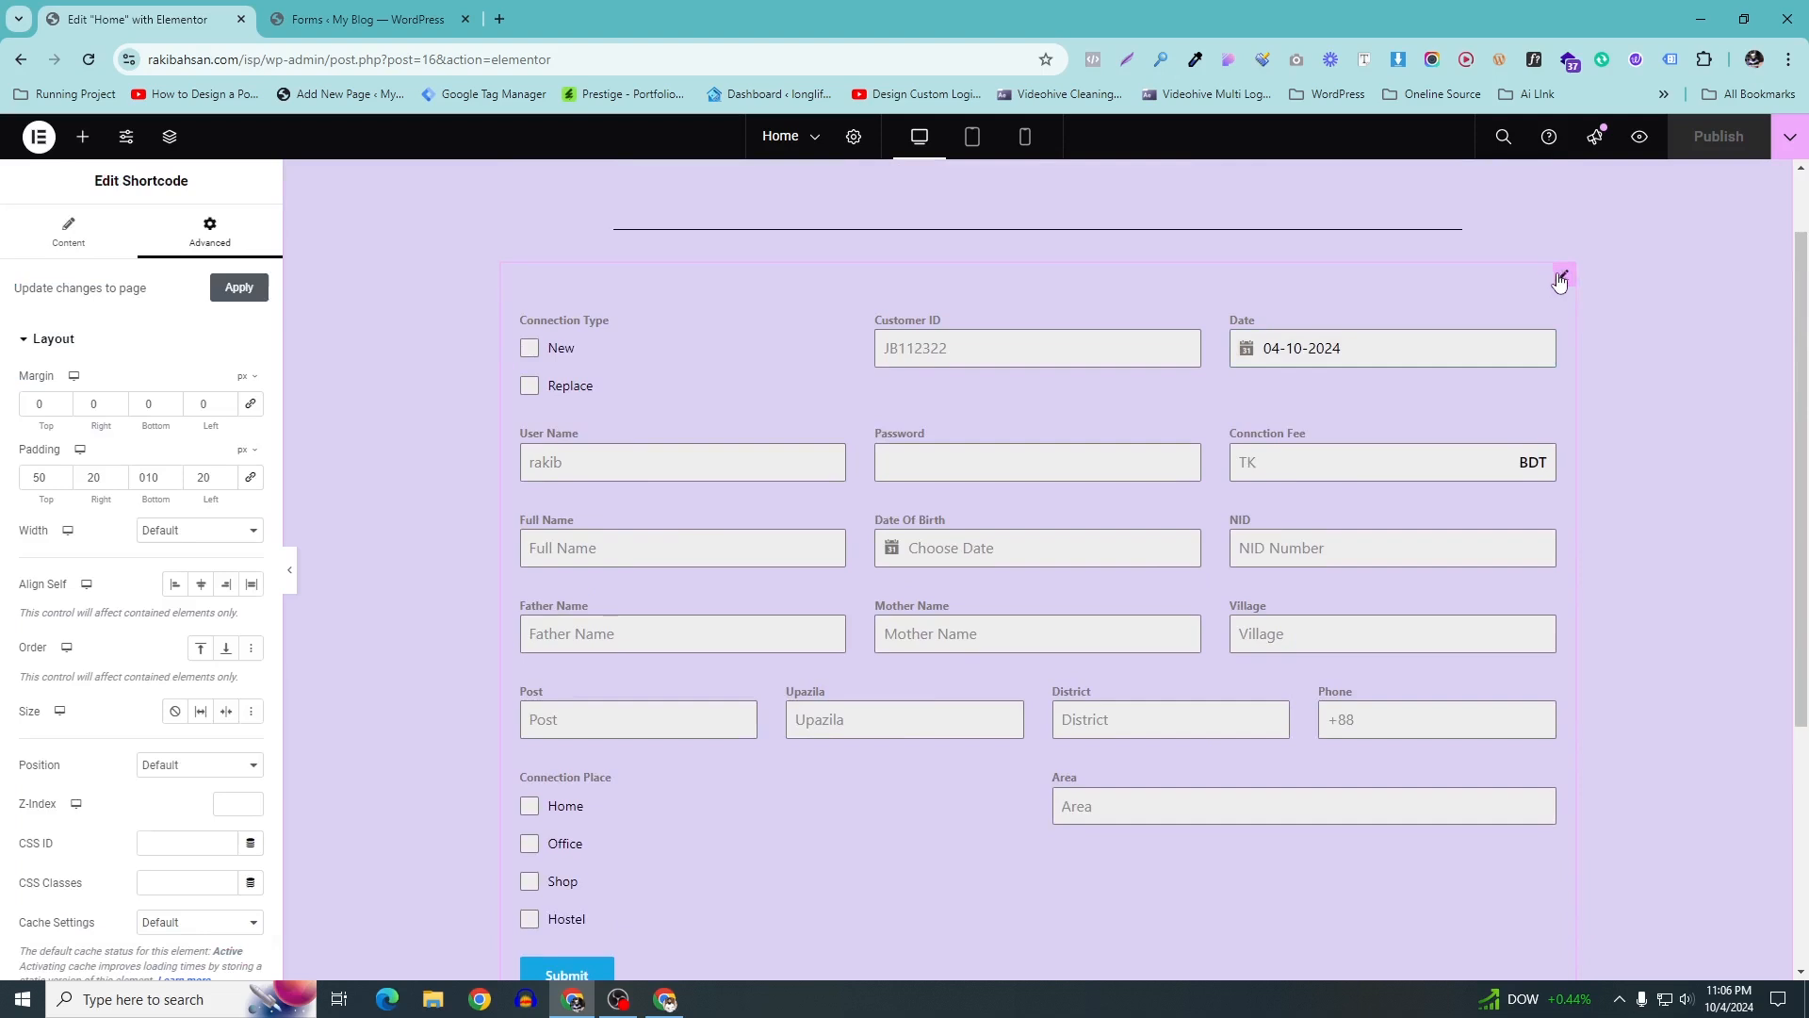
scroll(121, 633, down, 4)
scroll(120, 633, down, 2)
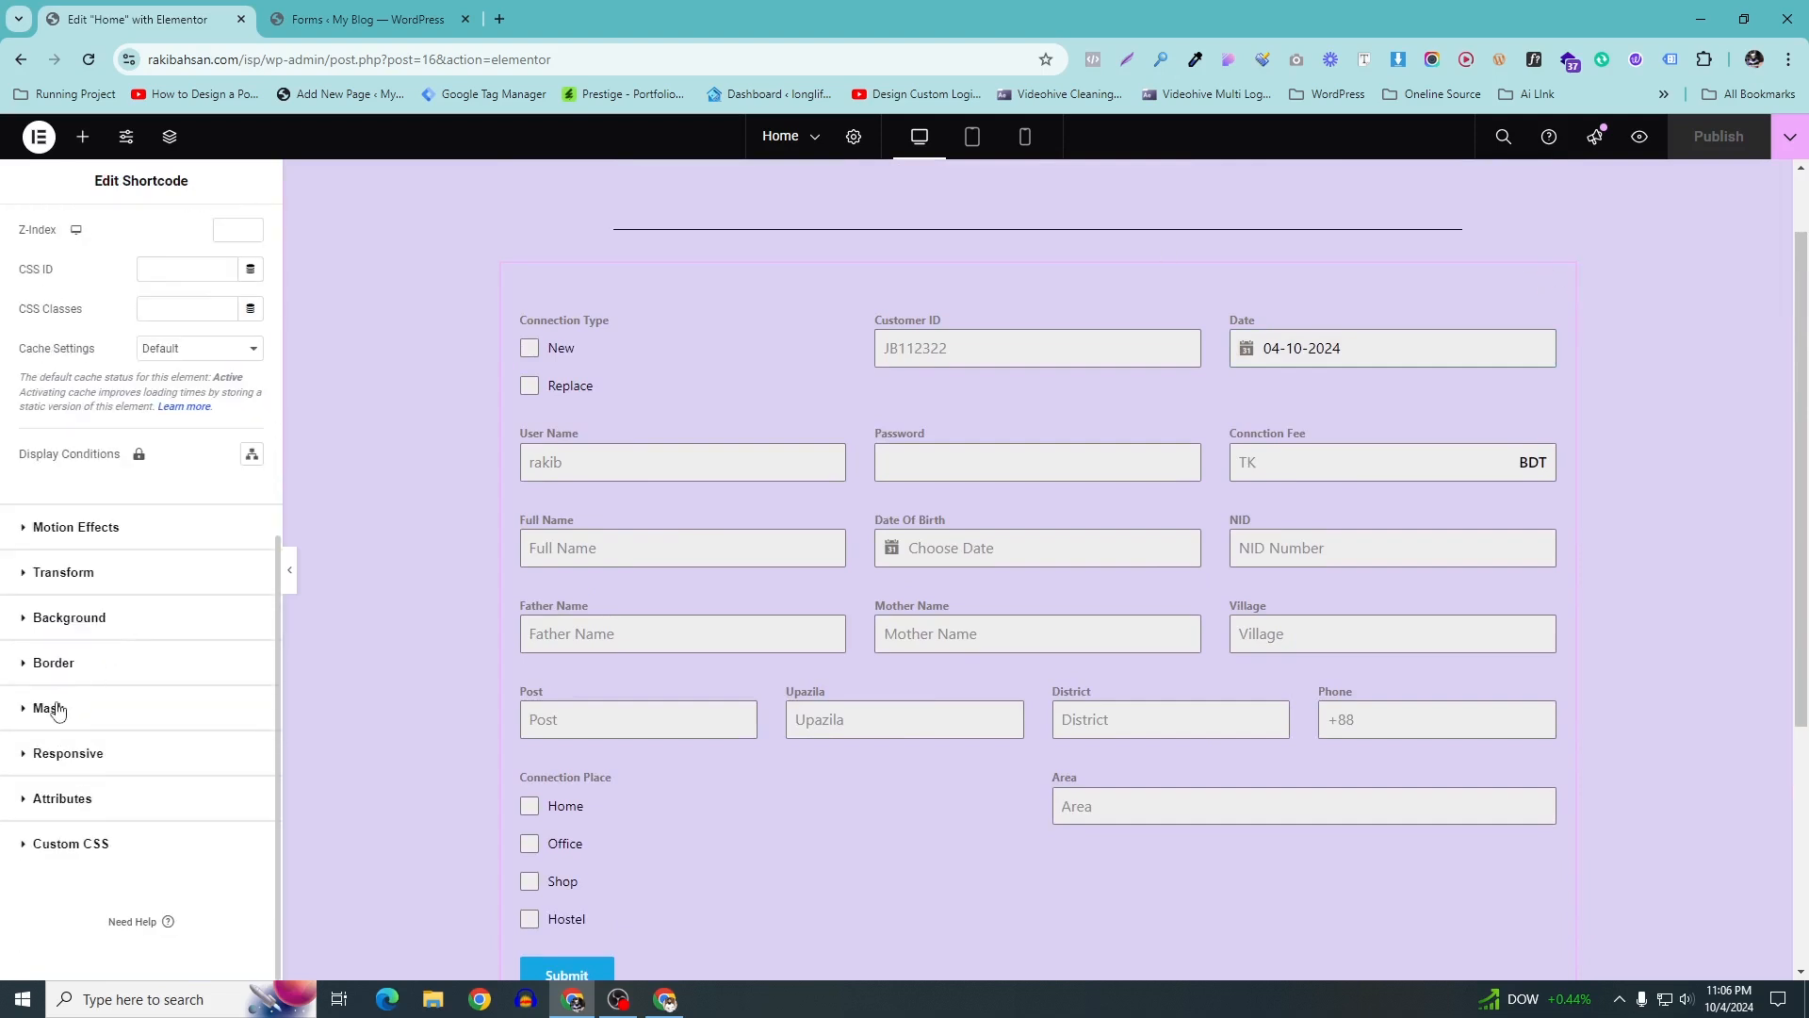
click(53, 707)
click(53, 520)
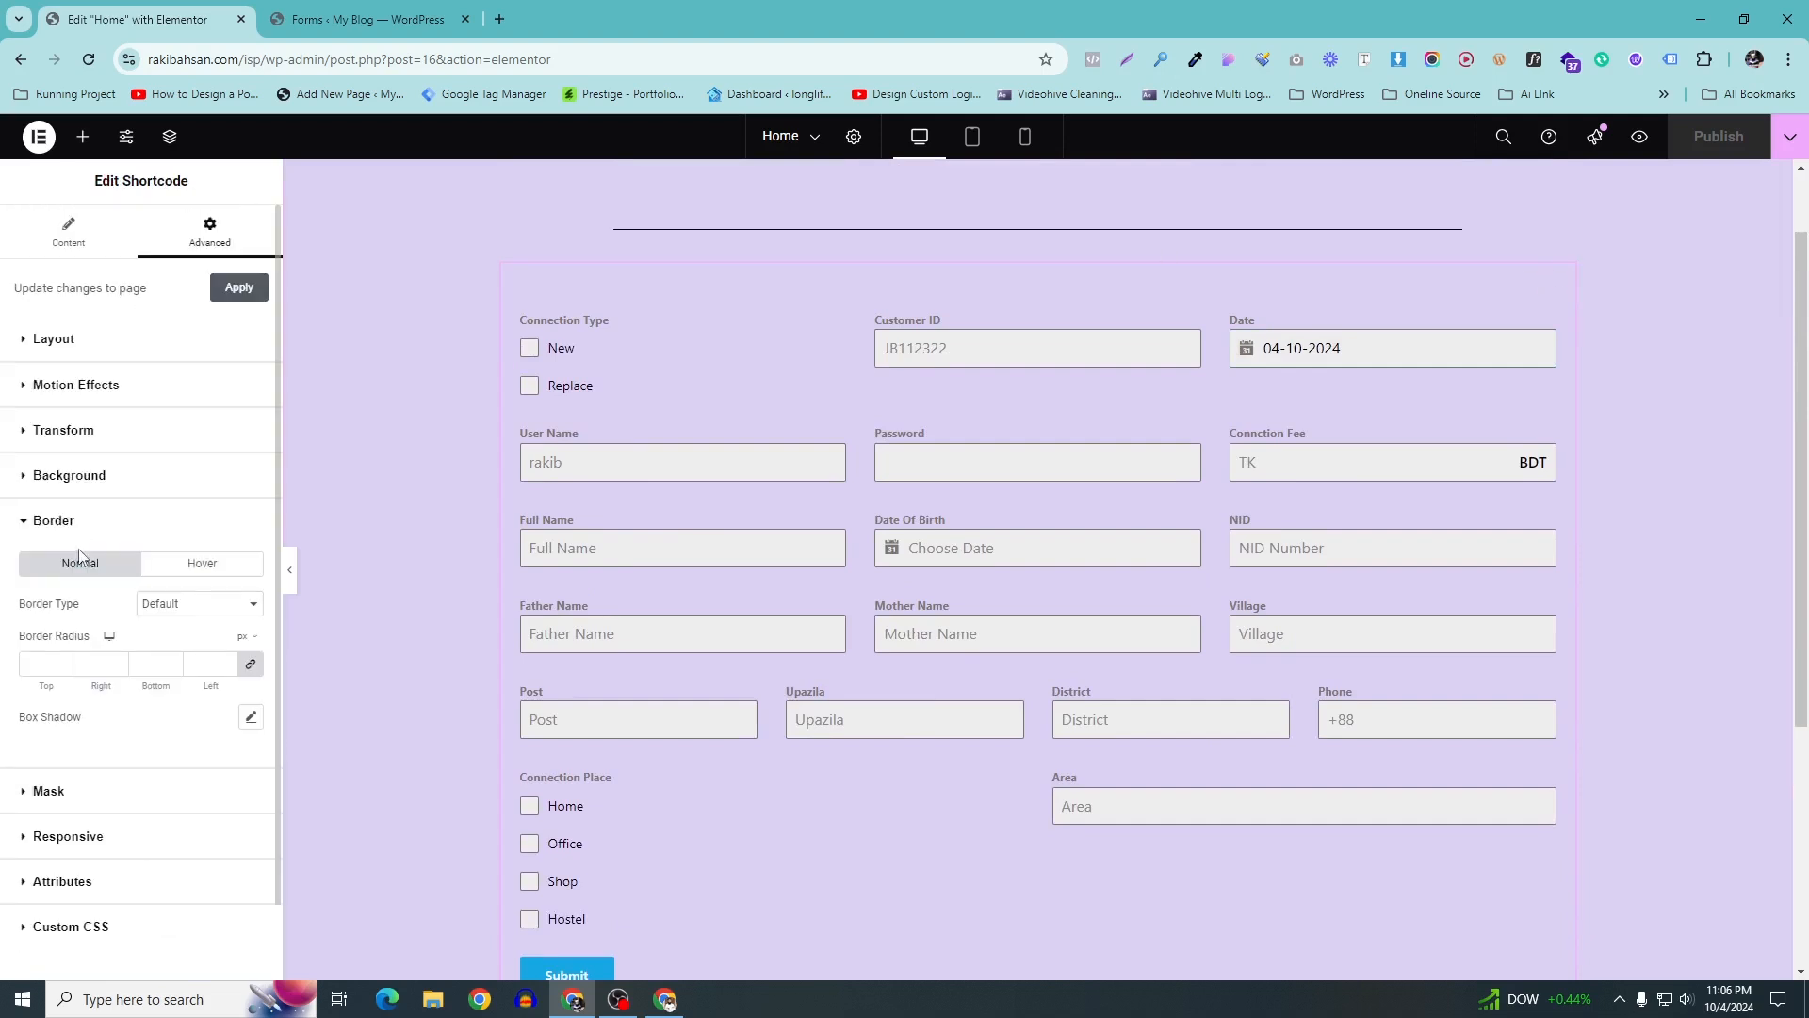
scroll(81, 570, down, 1)
click(188, 524)
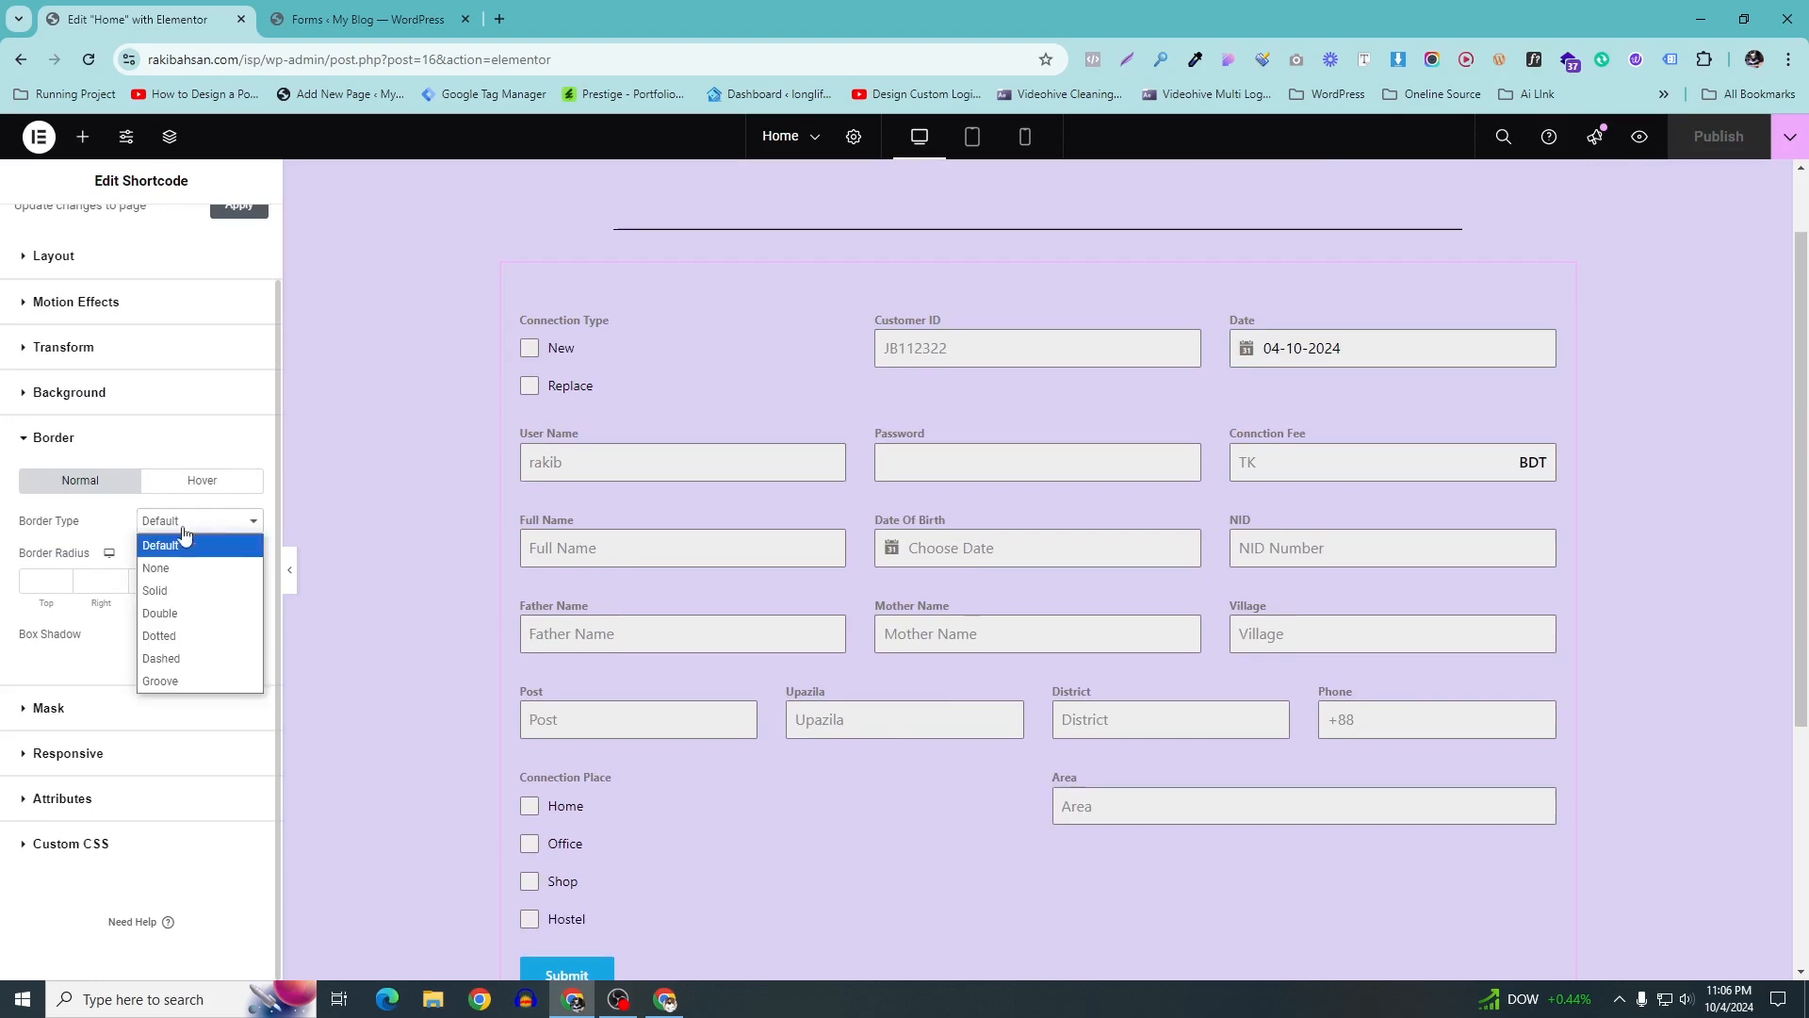
click(162, 594)
click(179, 523)
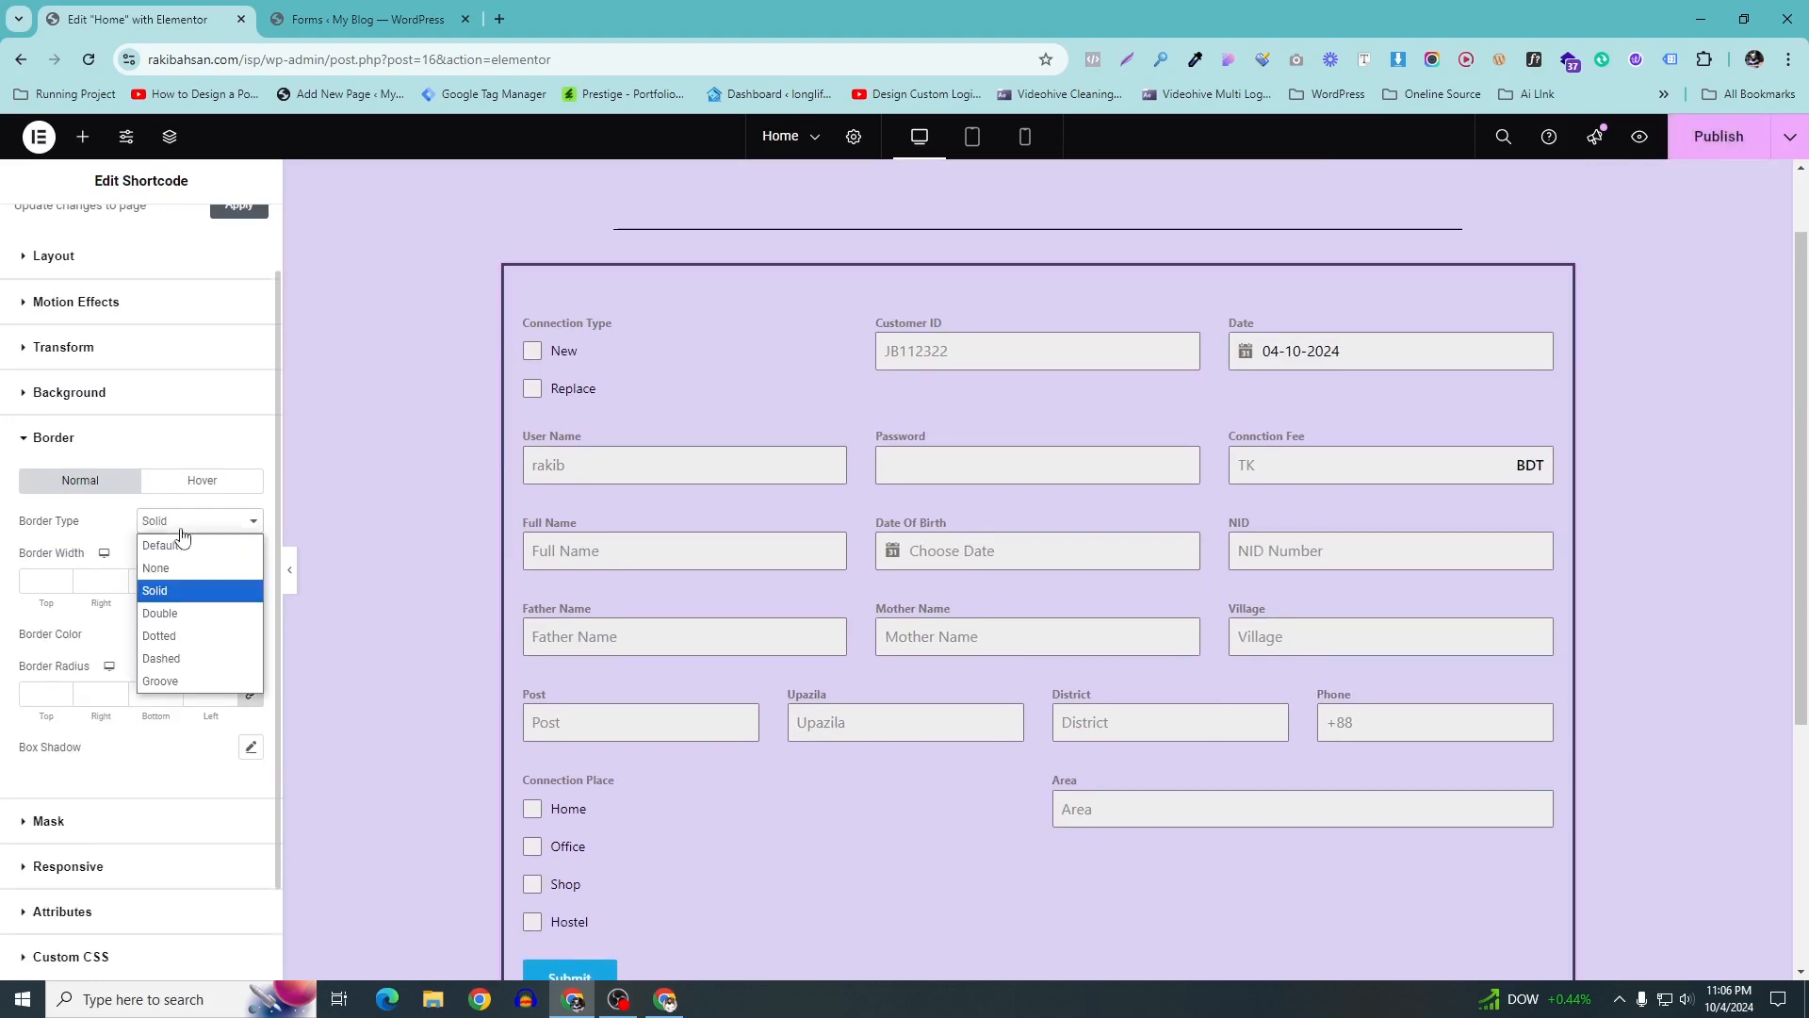
click(157, 595)
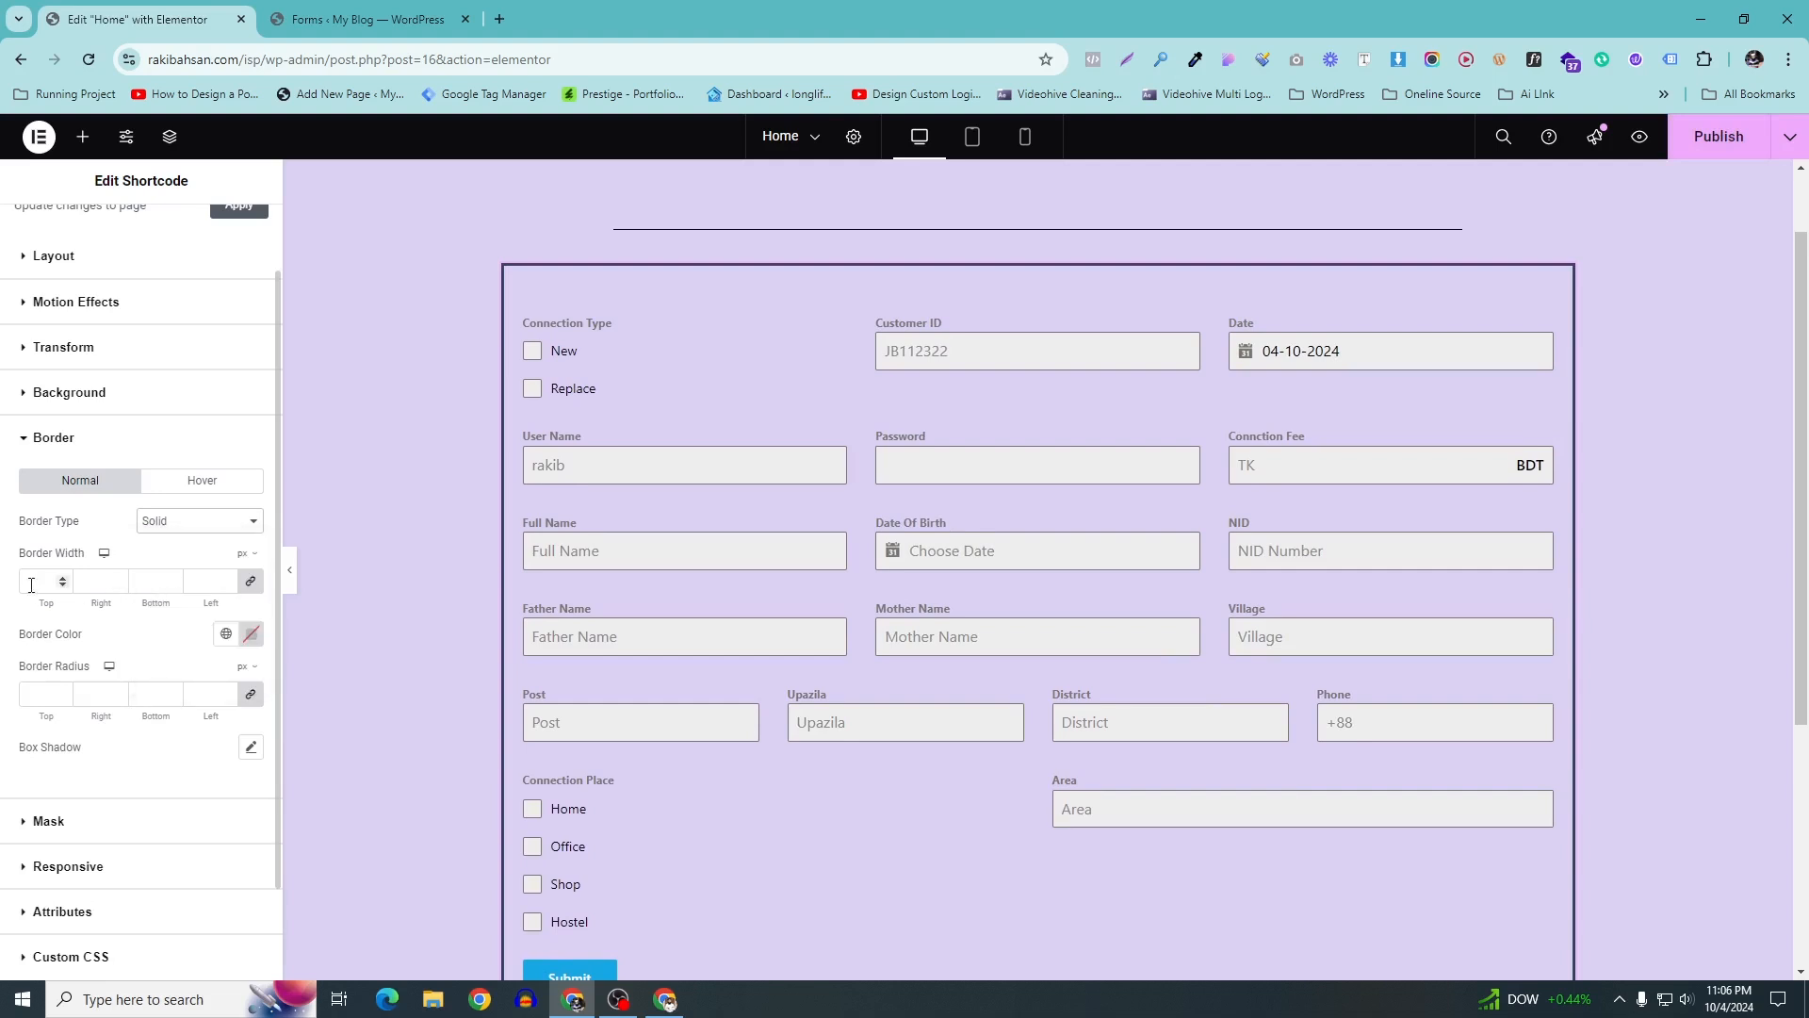
click(226, 633)
click(93, 414)
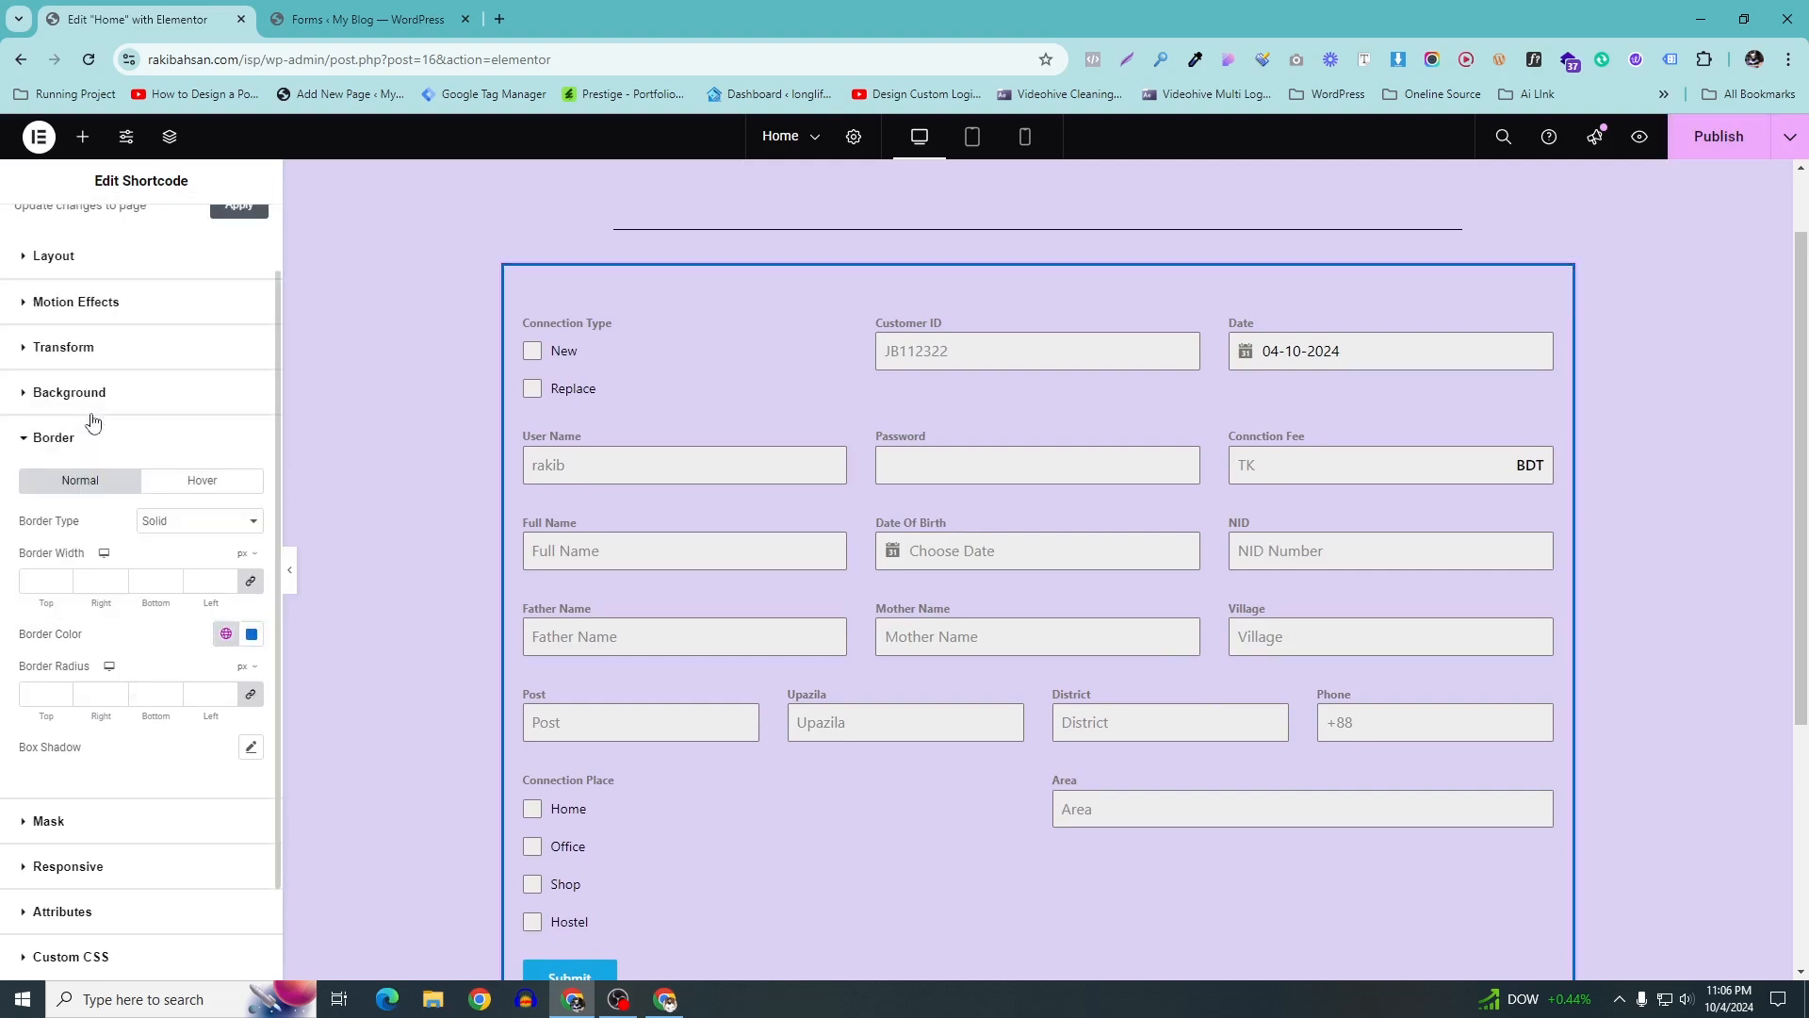
Set the border width to 1 and corner radius to 1, then apply
click(46, 579)
text(1)
scroll(476, 614, down, 3)
click(62, 699)
drag(42, 695, 11, 695)
scroll(397, 494, up, 3)
scroll(397, 493, down, 3)
scroll(256, 316, up, 2)
scroll(868, 400, up, 5)
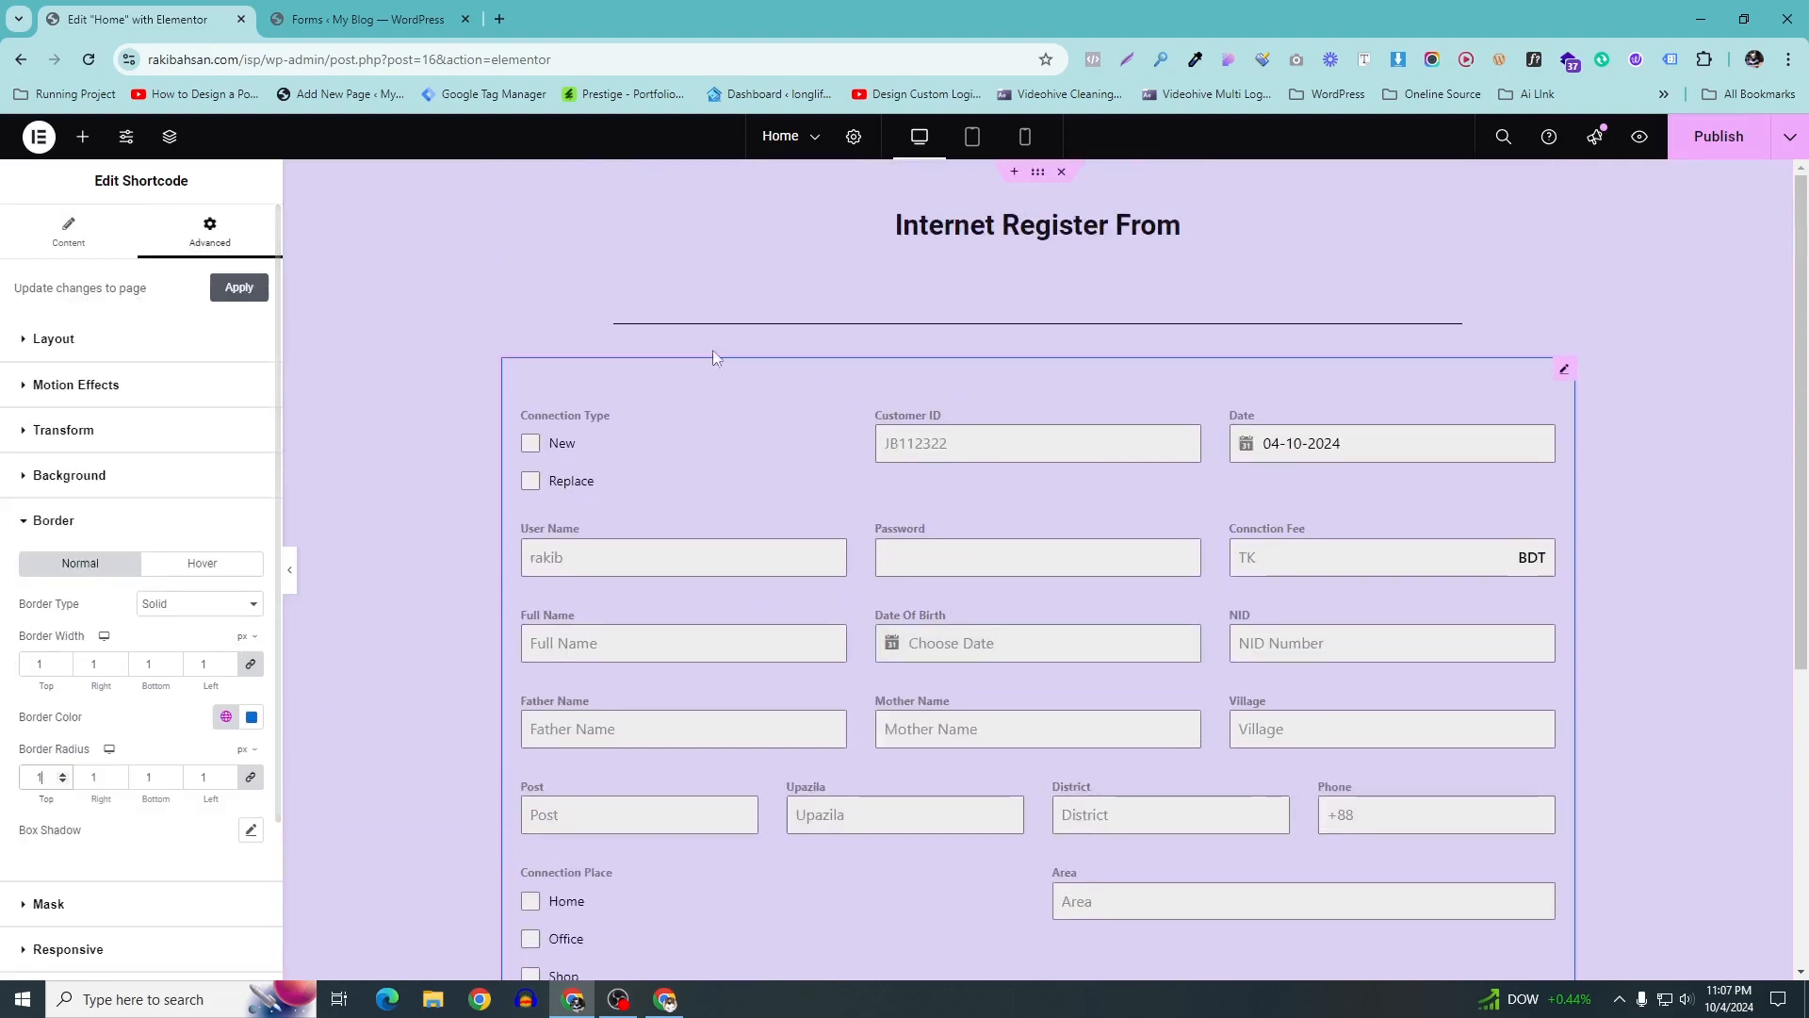
click(238, 288)
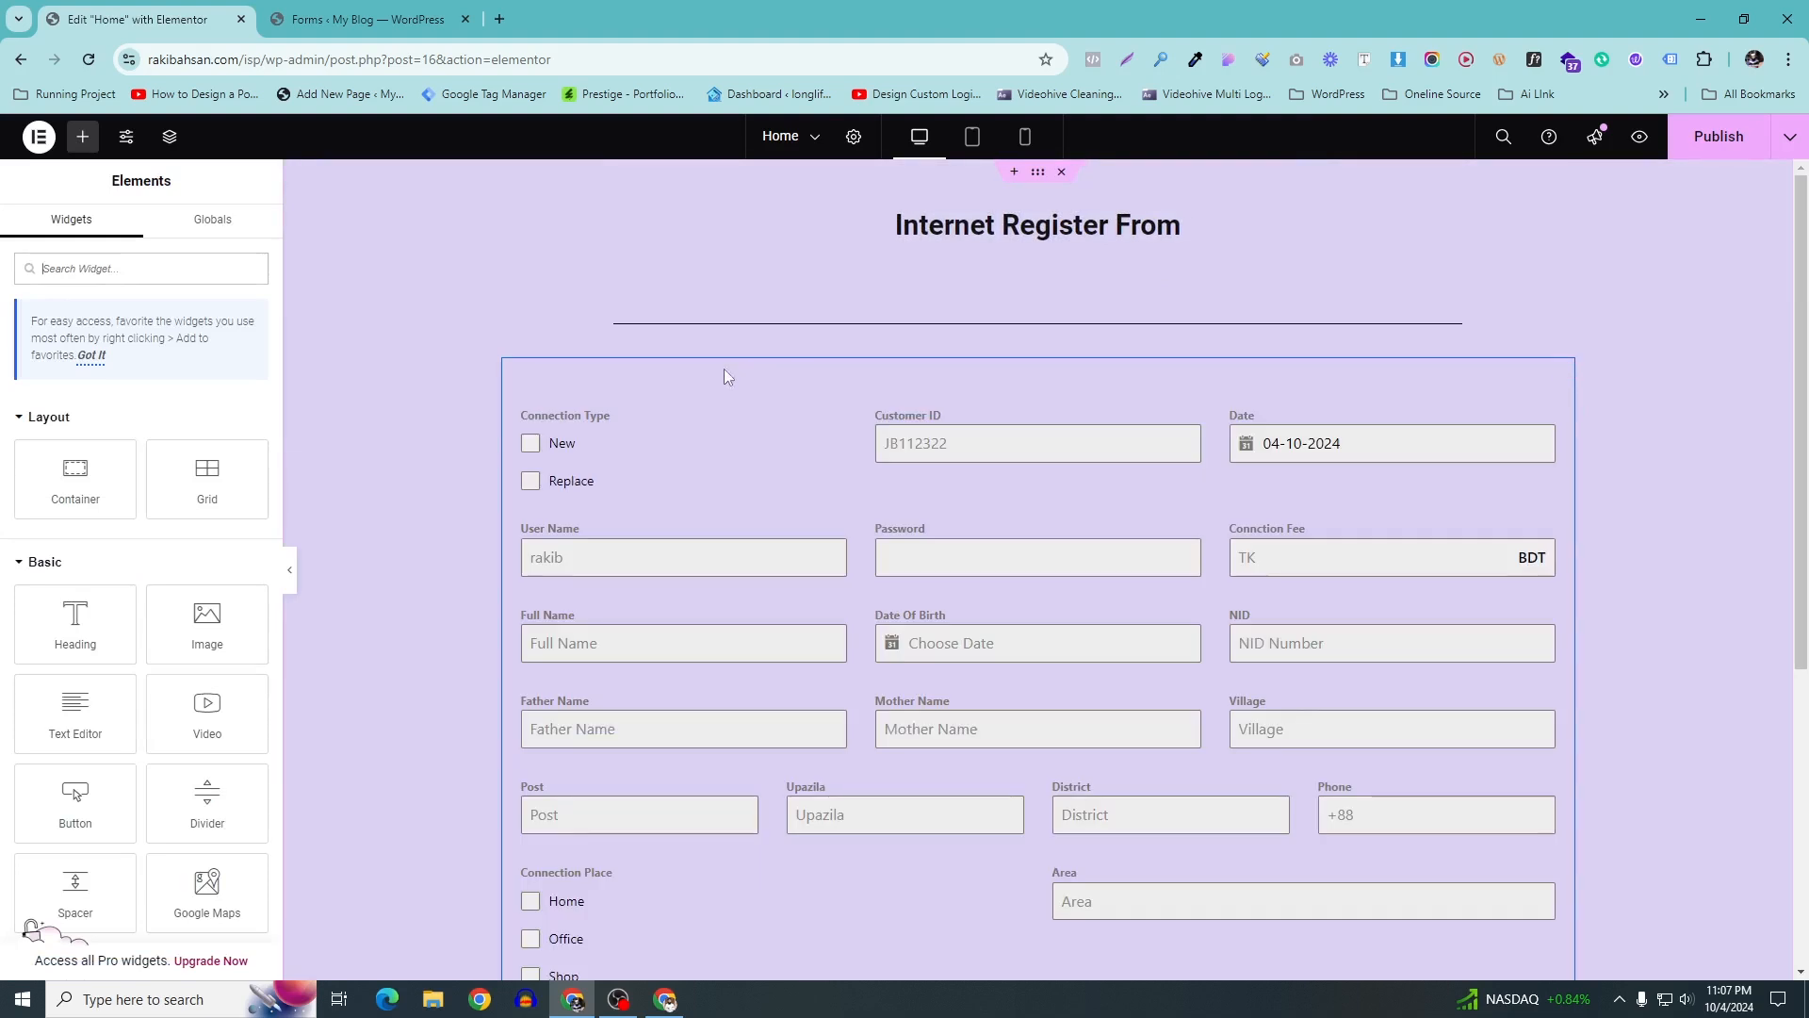
Publish the Home page with the blue-bordered registration form
scroll(728, 386, down, 4)
scroll(732, 399, up, 3)
click(1717, 136)
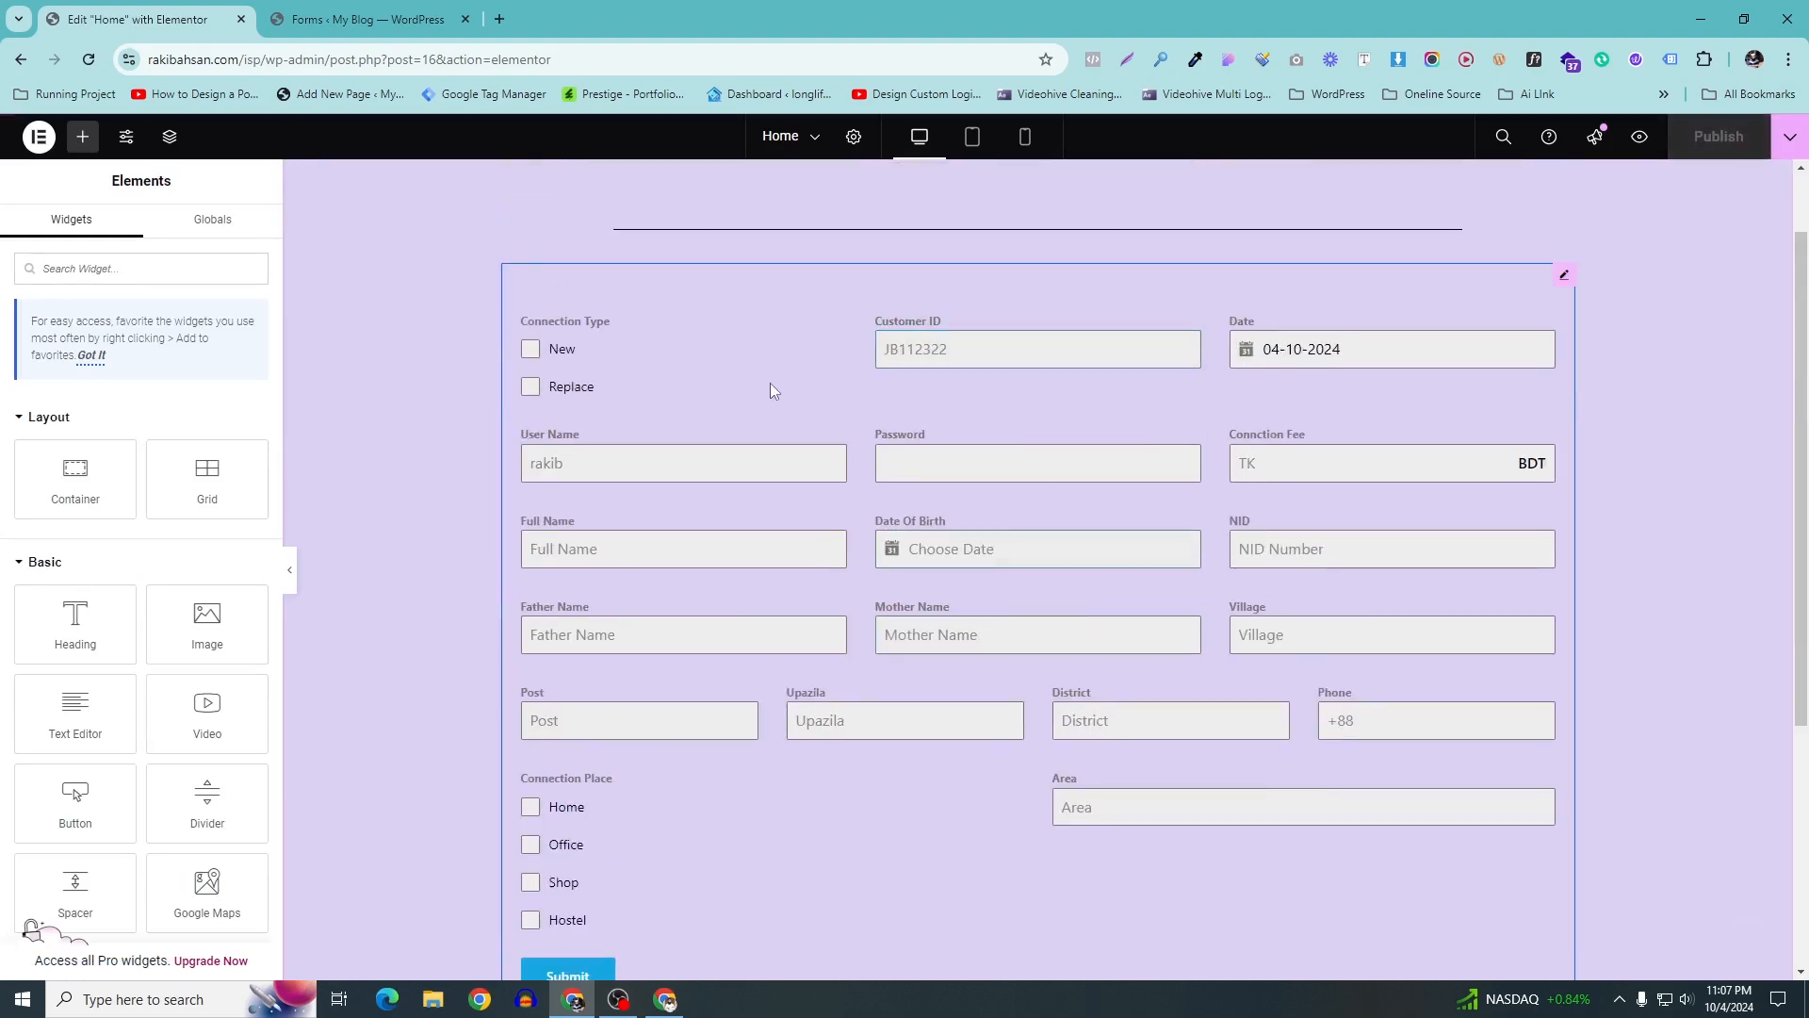
Check the Elementor main menu, then bring up the recent pages list
scroll(771, 382, down, 2)
scroll(770, 386, up, 1)
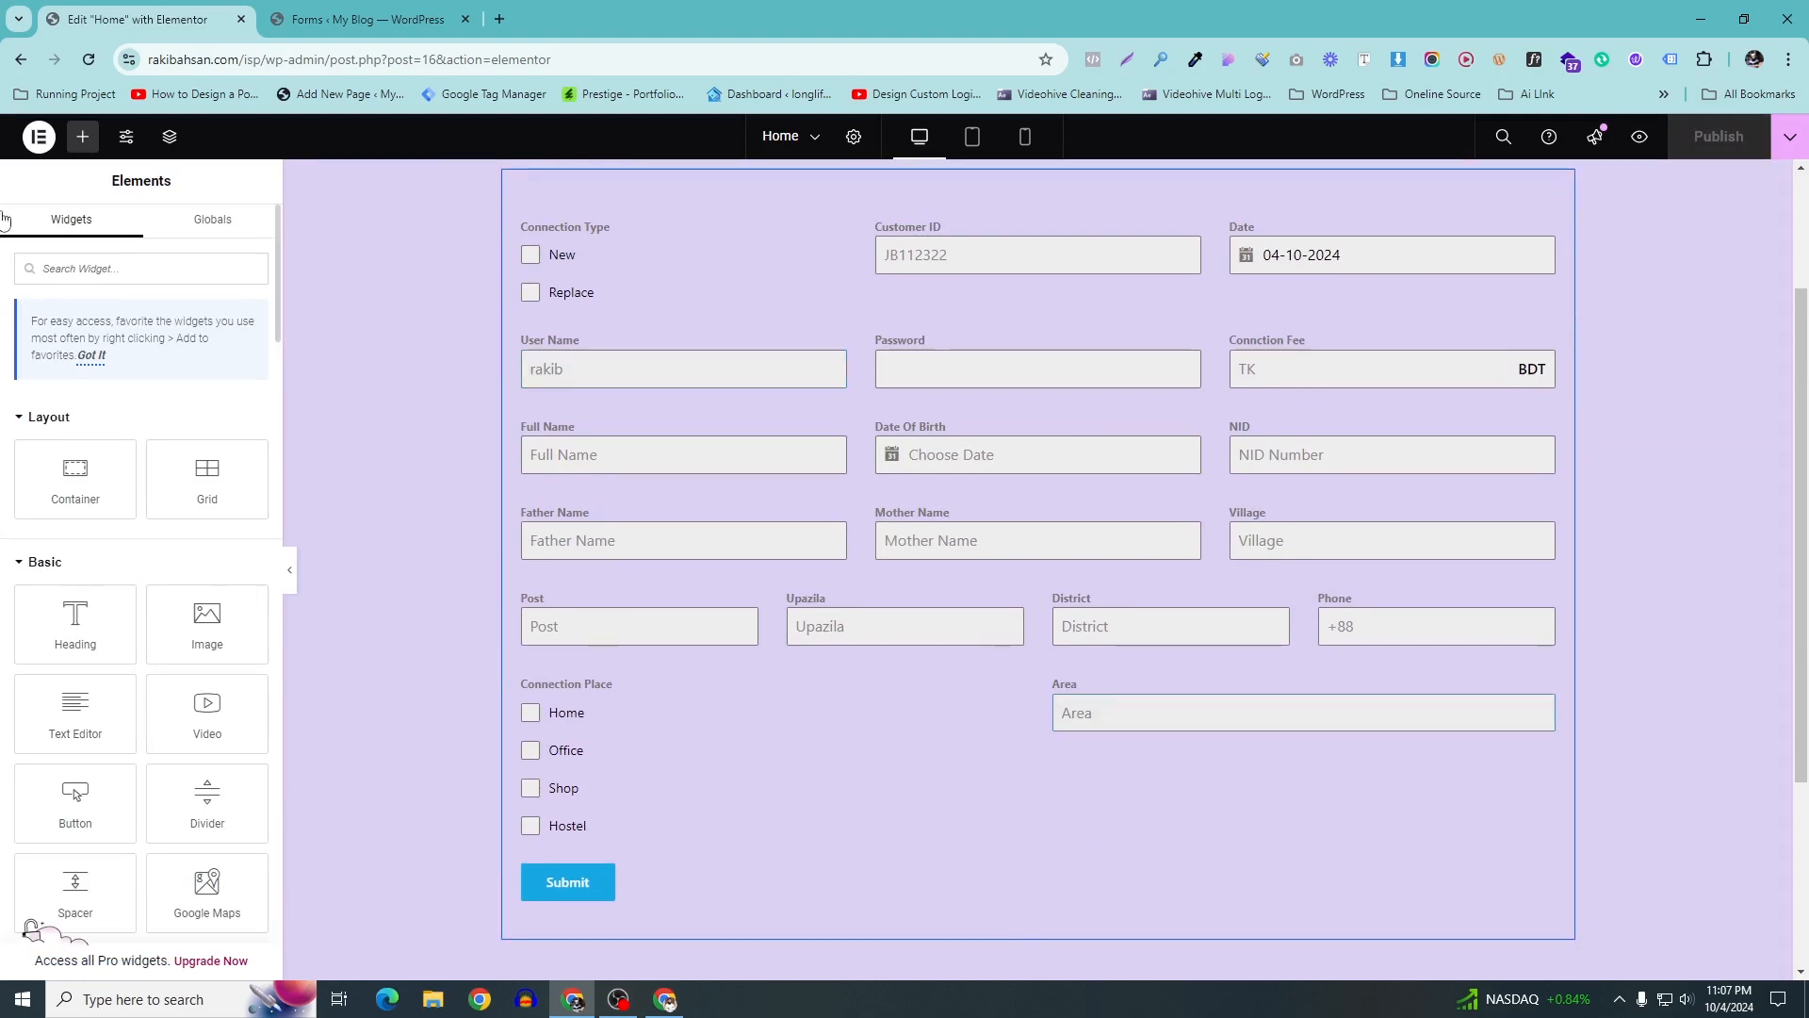
click(41, 139)
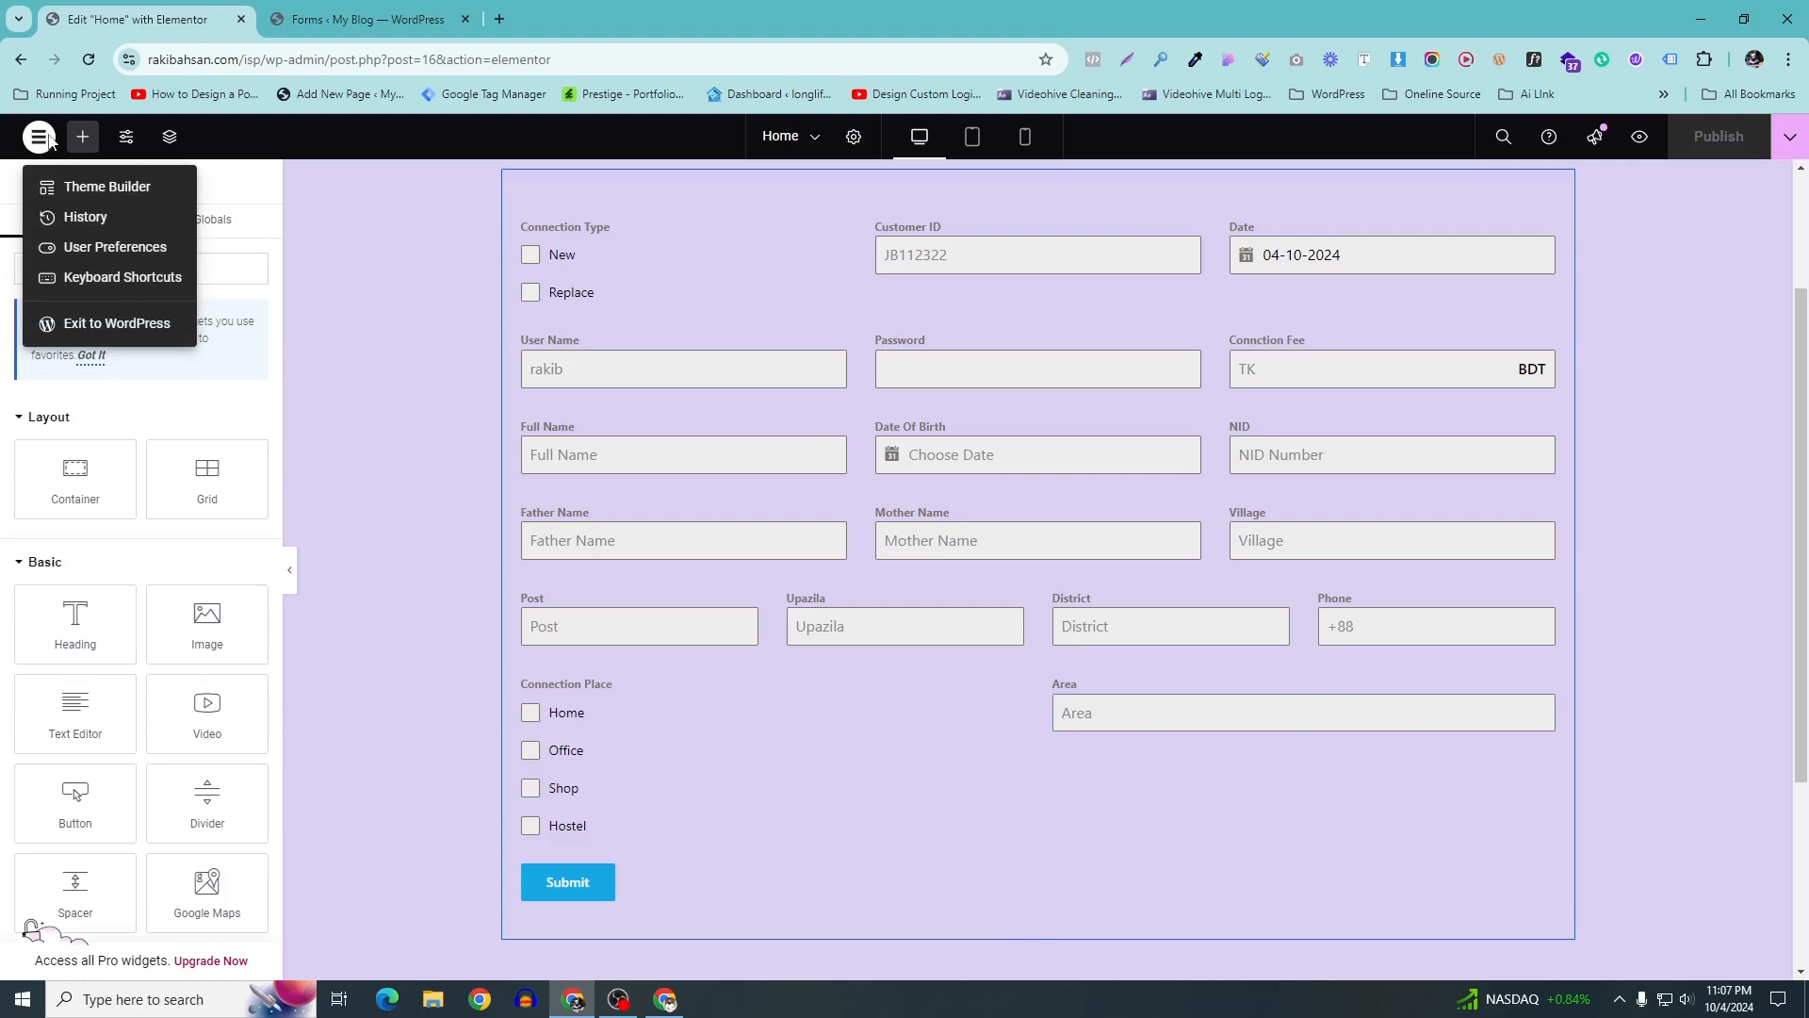
click(854, 138)
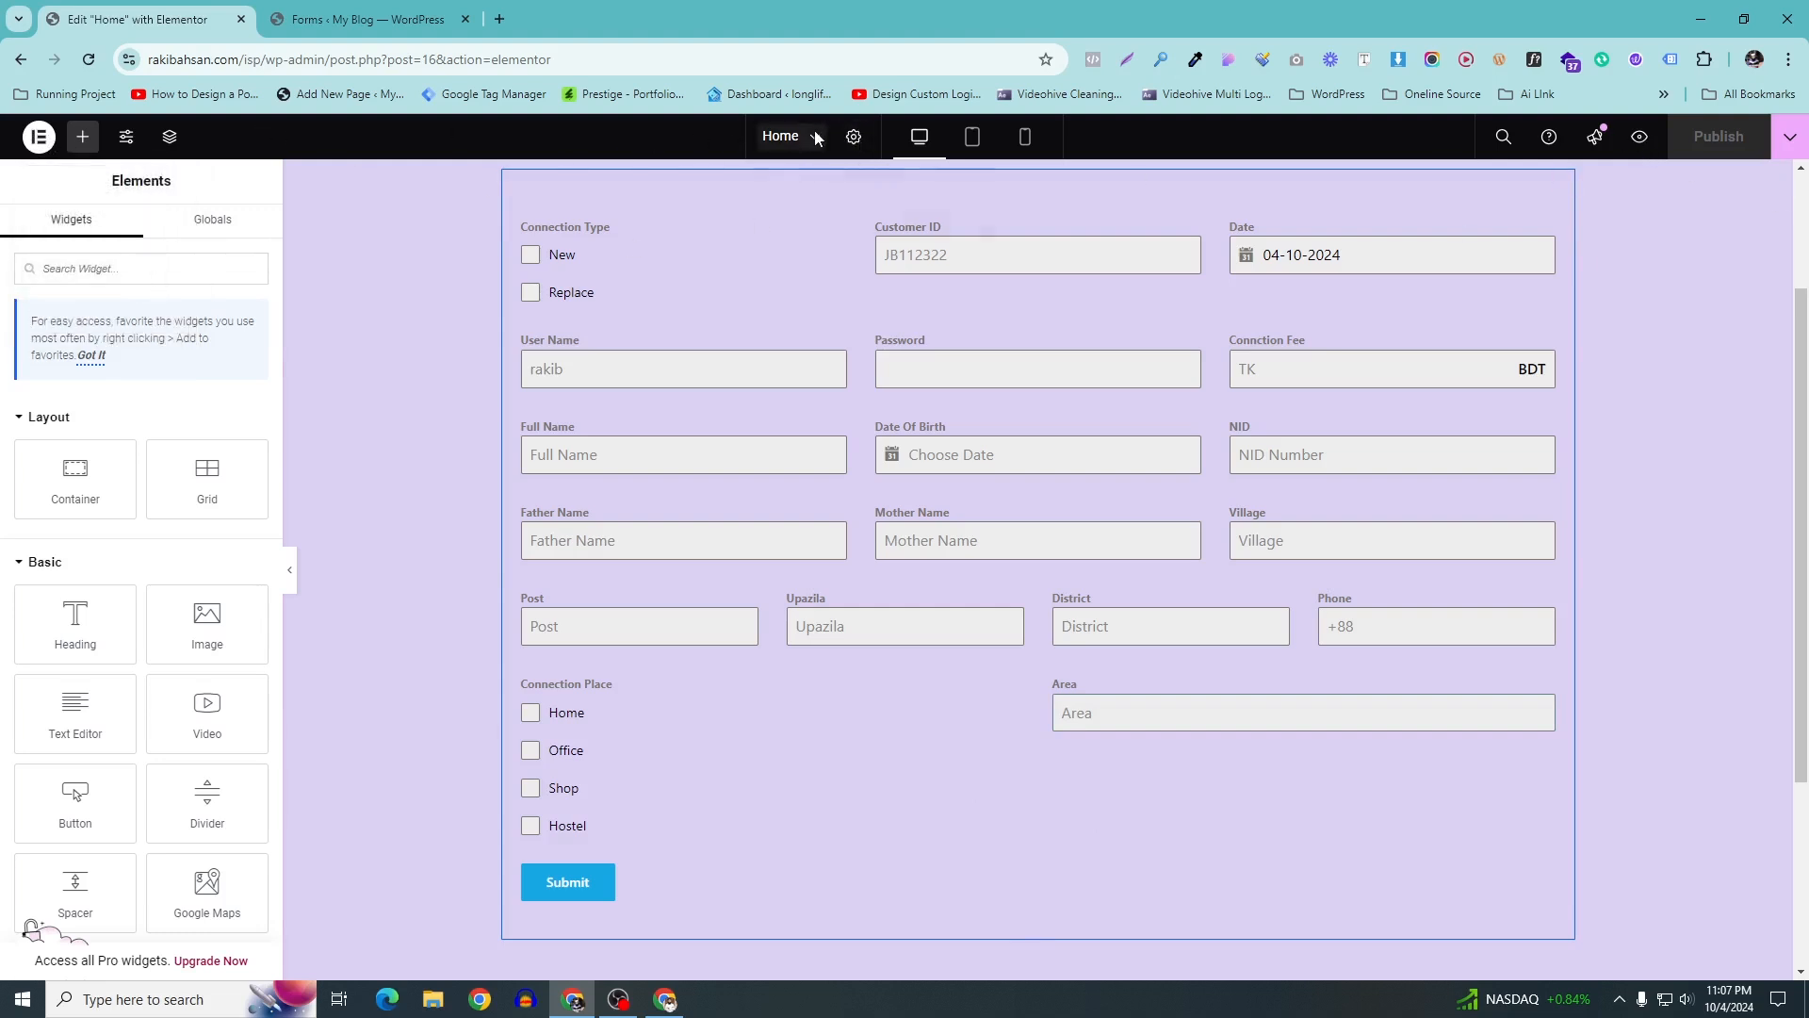
click(816, 138)
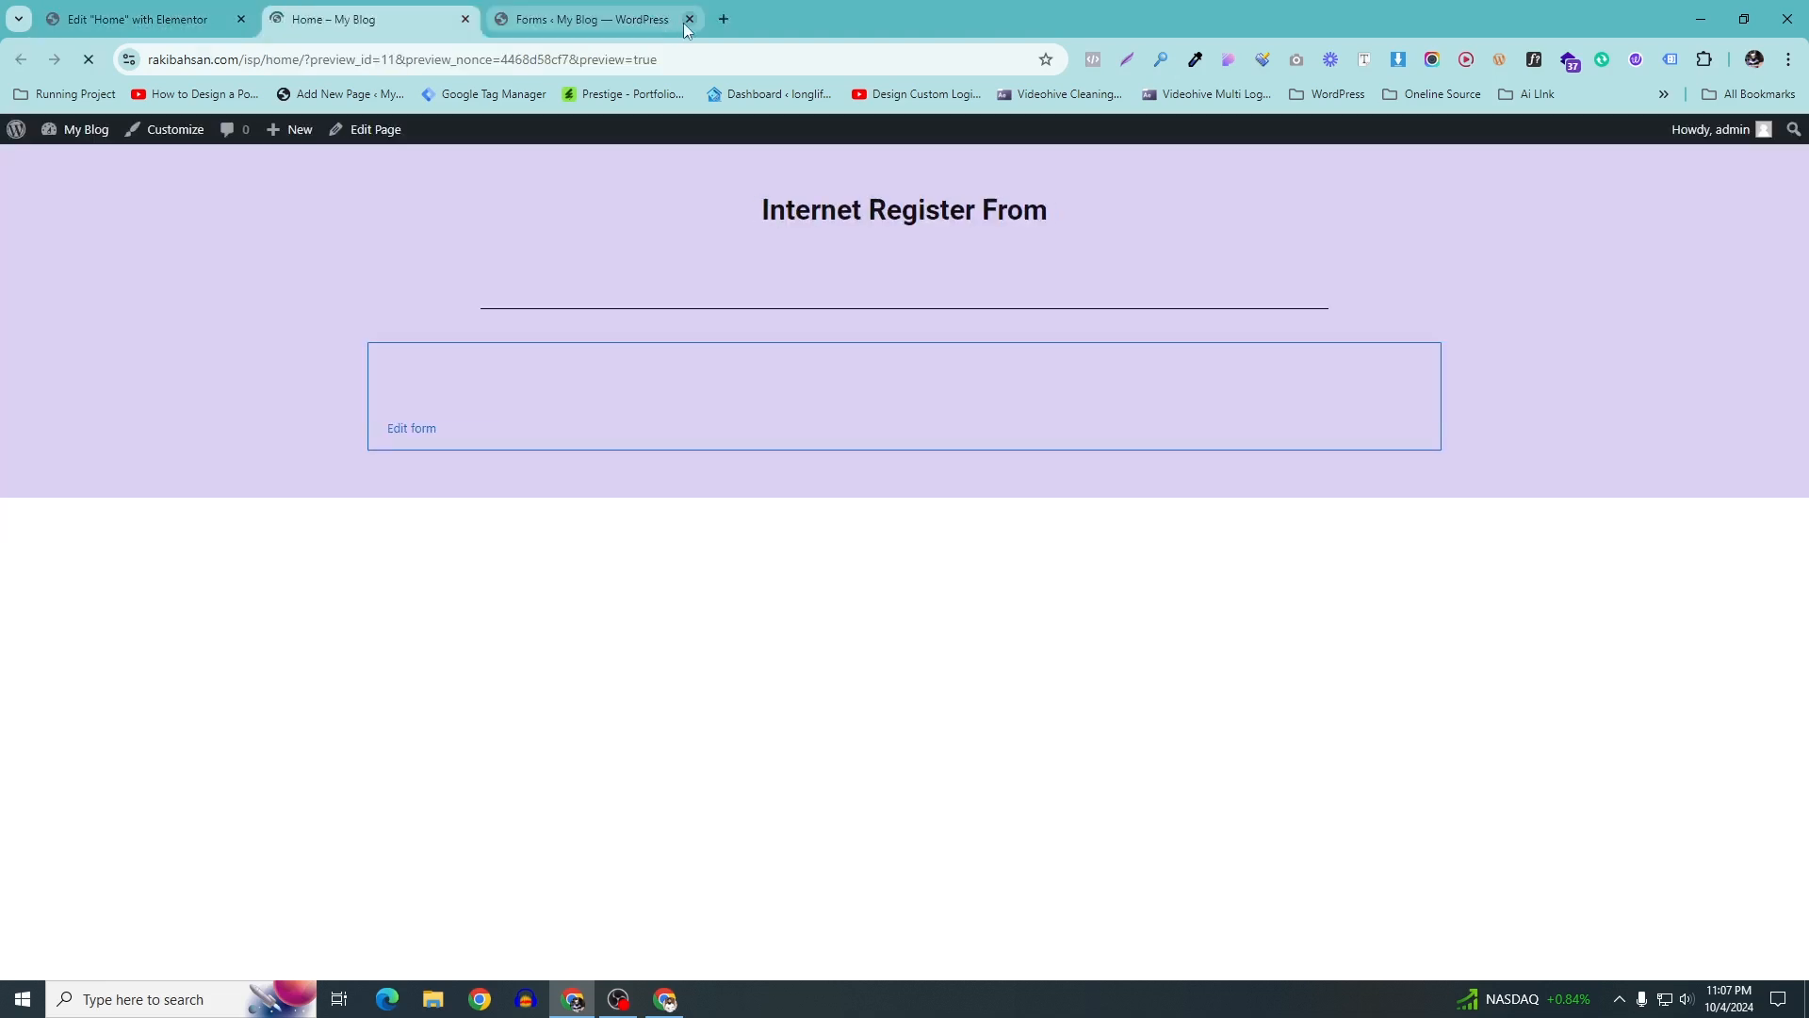
Preview the published Home page with its registration form in a new tab
click(689, 19)
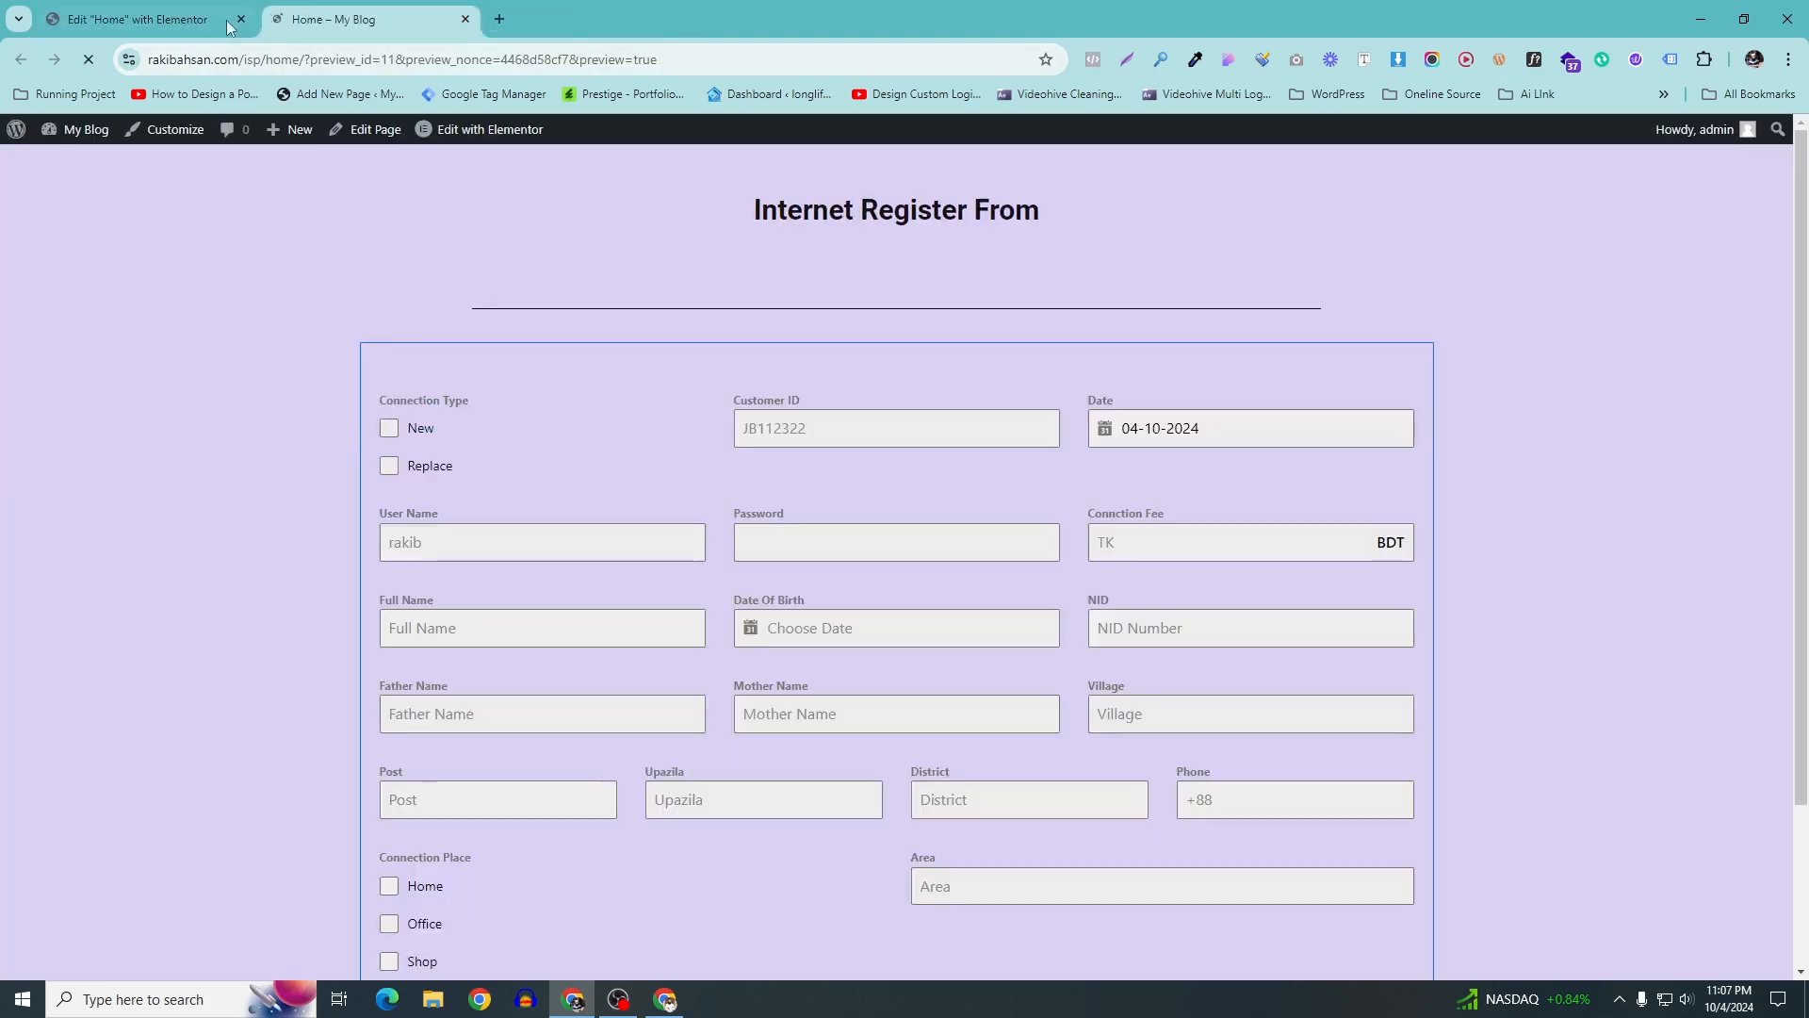
click(466, 19)
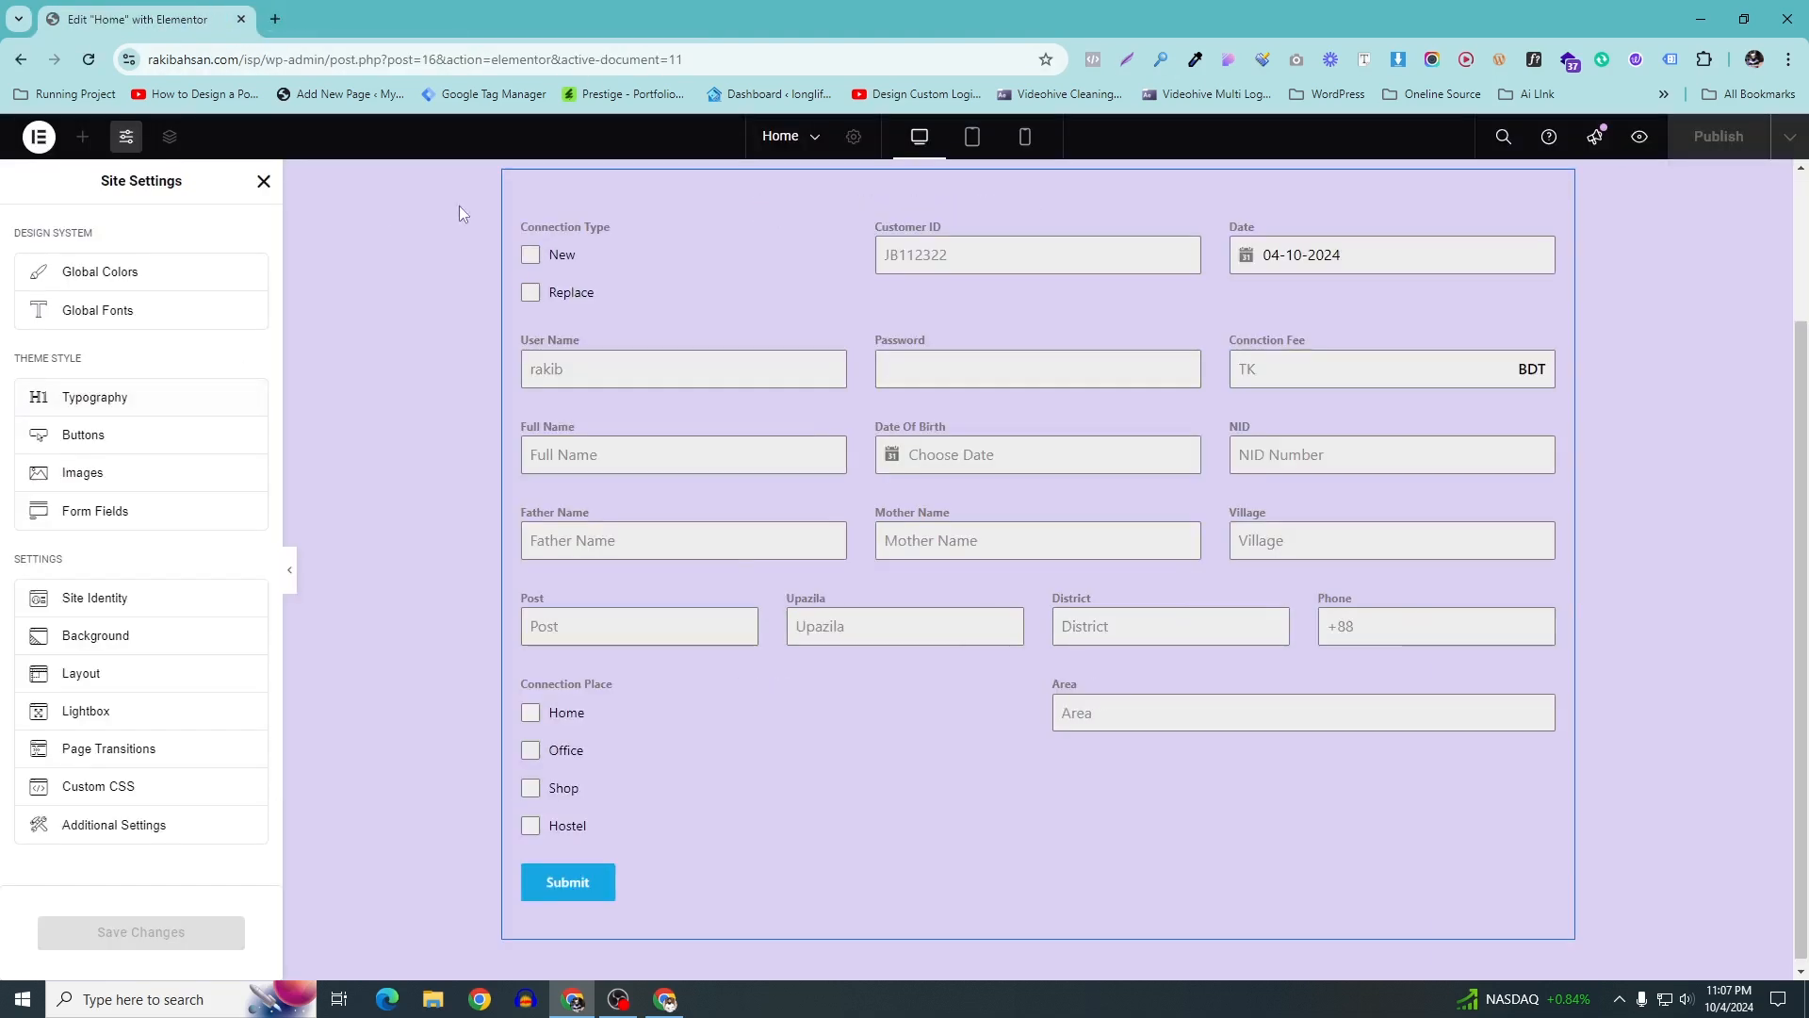
click(1641, 139)
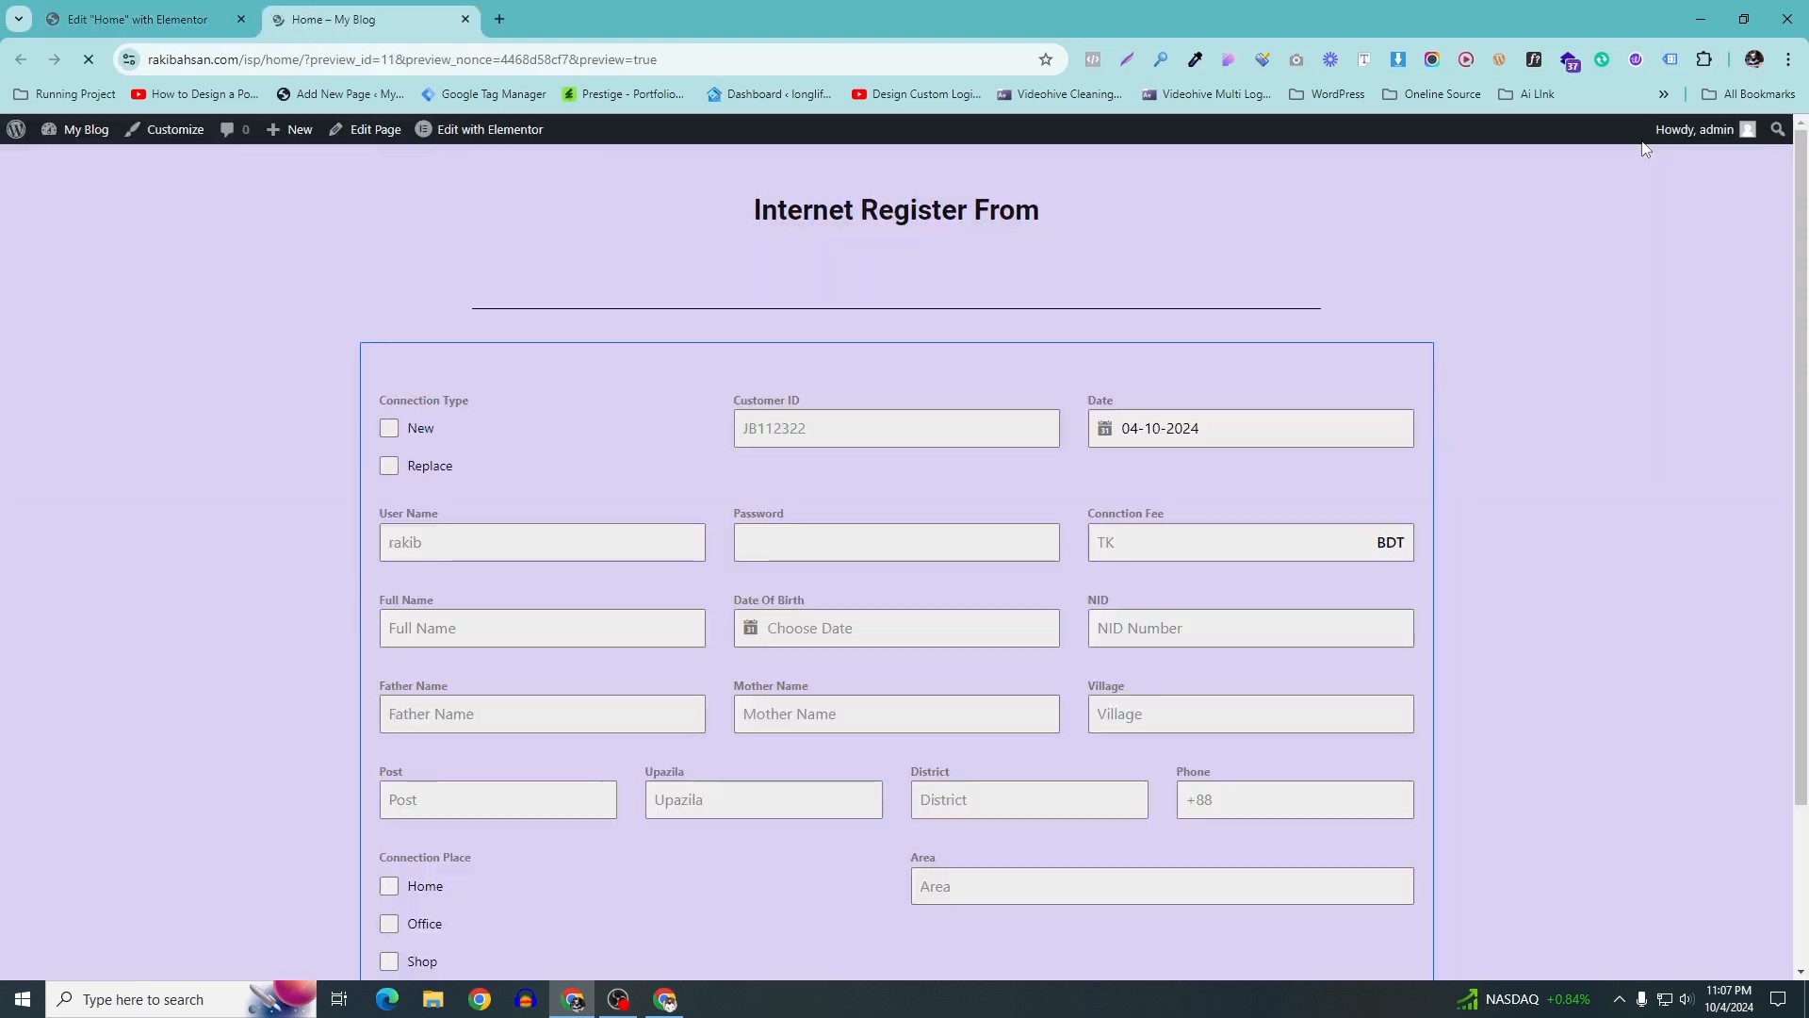
scroll(1225, 547, down, 2)
scroll(945, 618, up, 2)
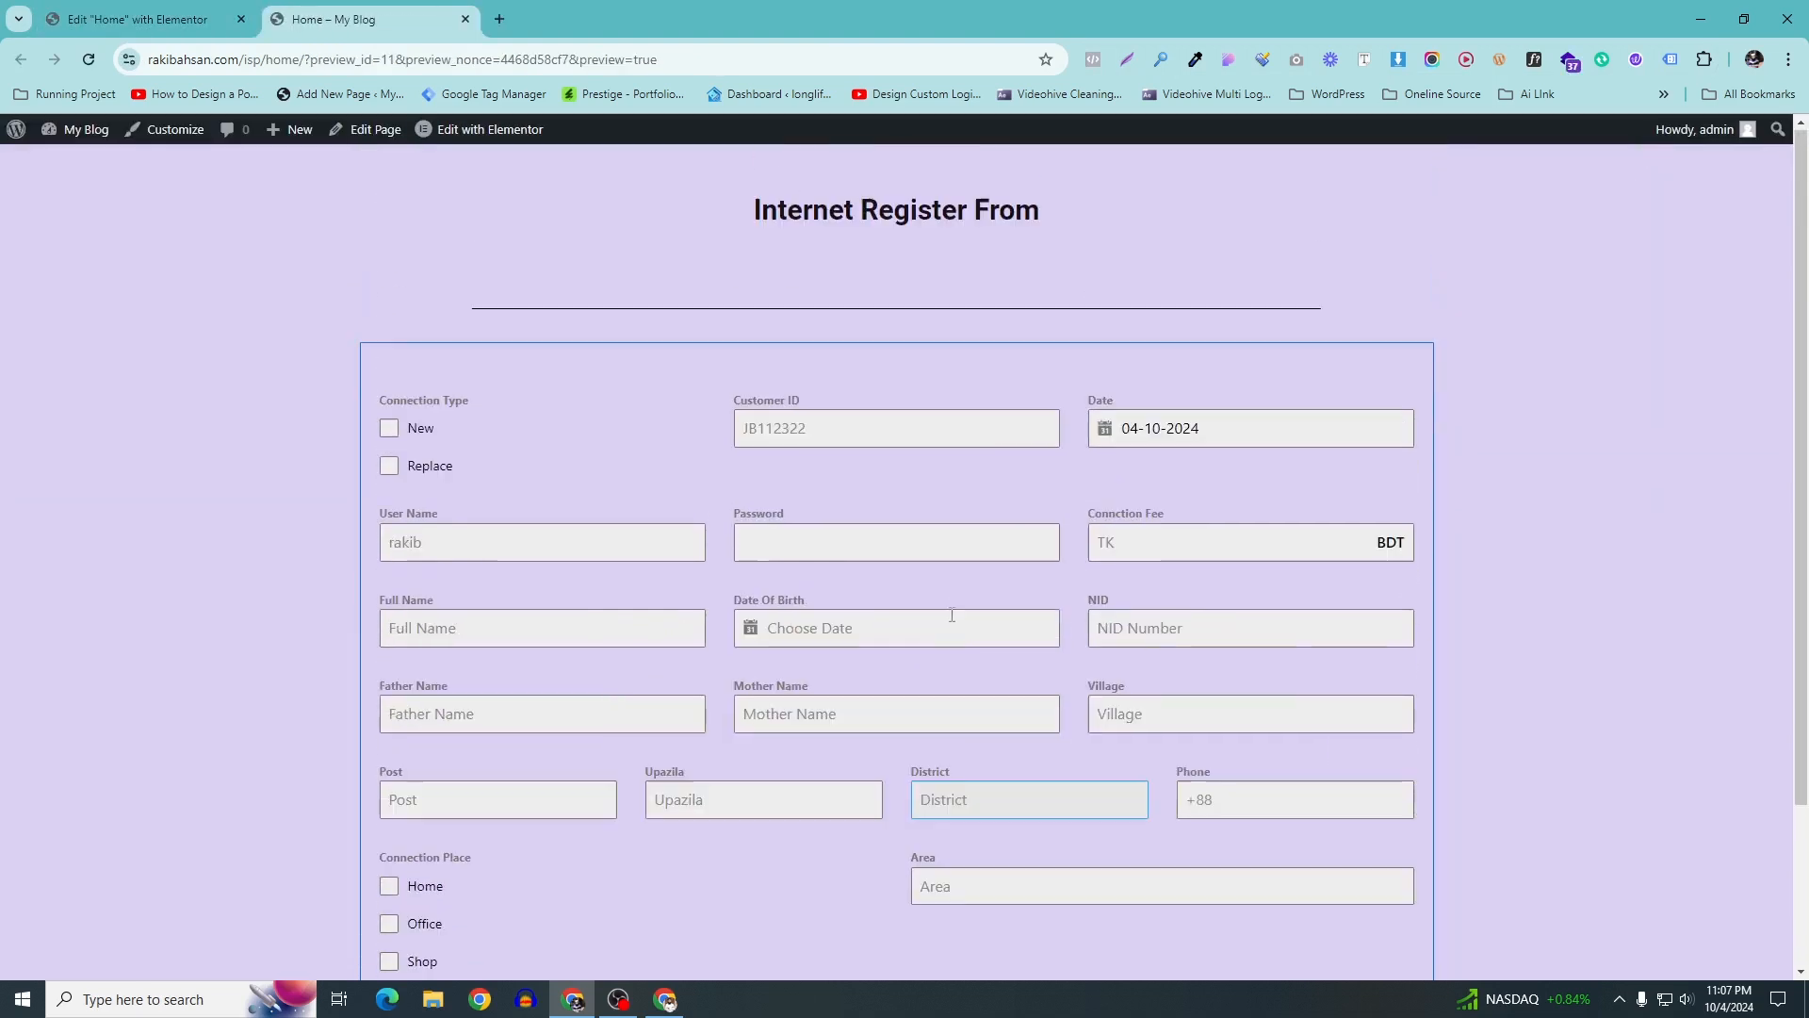
scroll(945, 559, down, 1)
scroll(941, 553, down, 1)
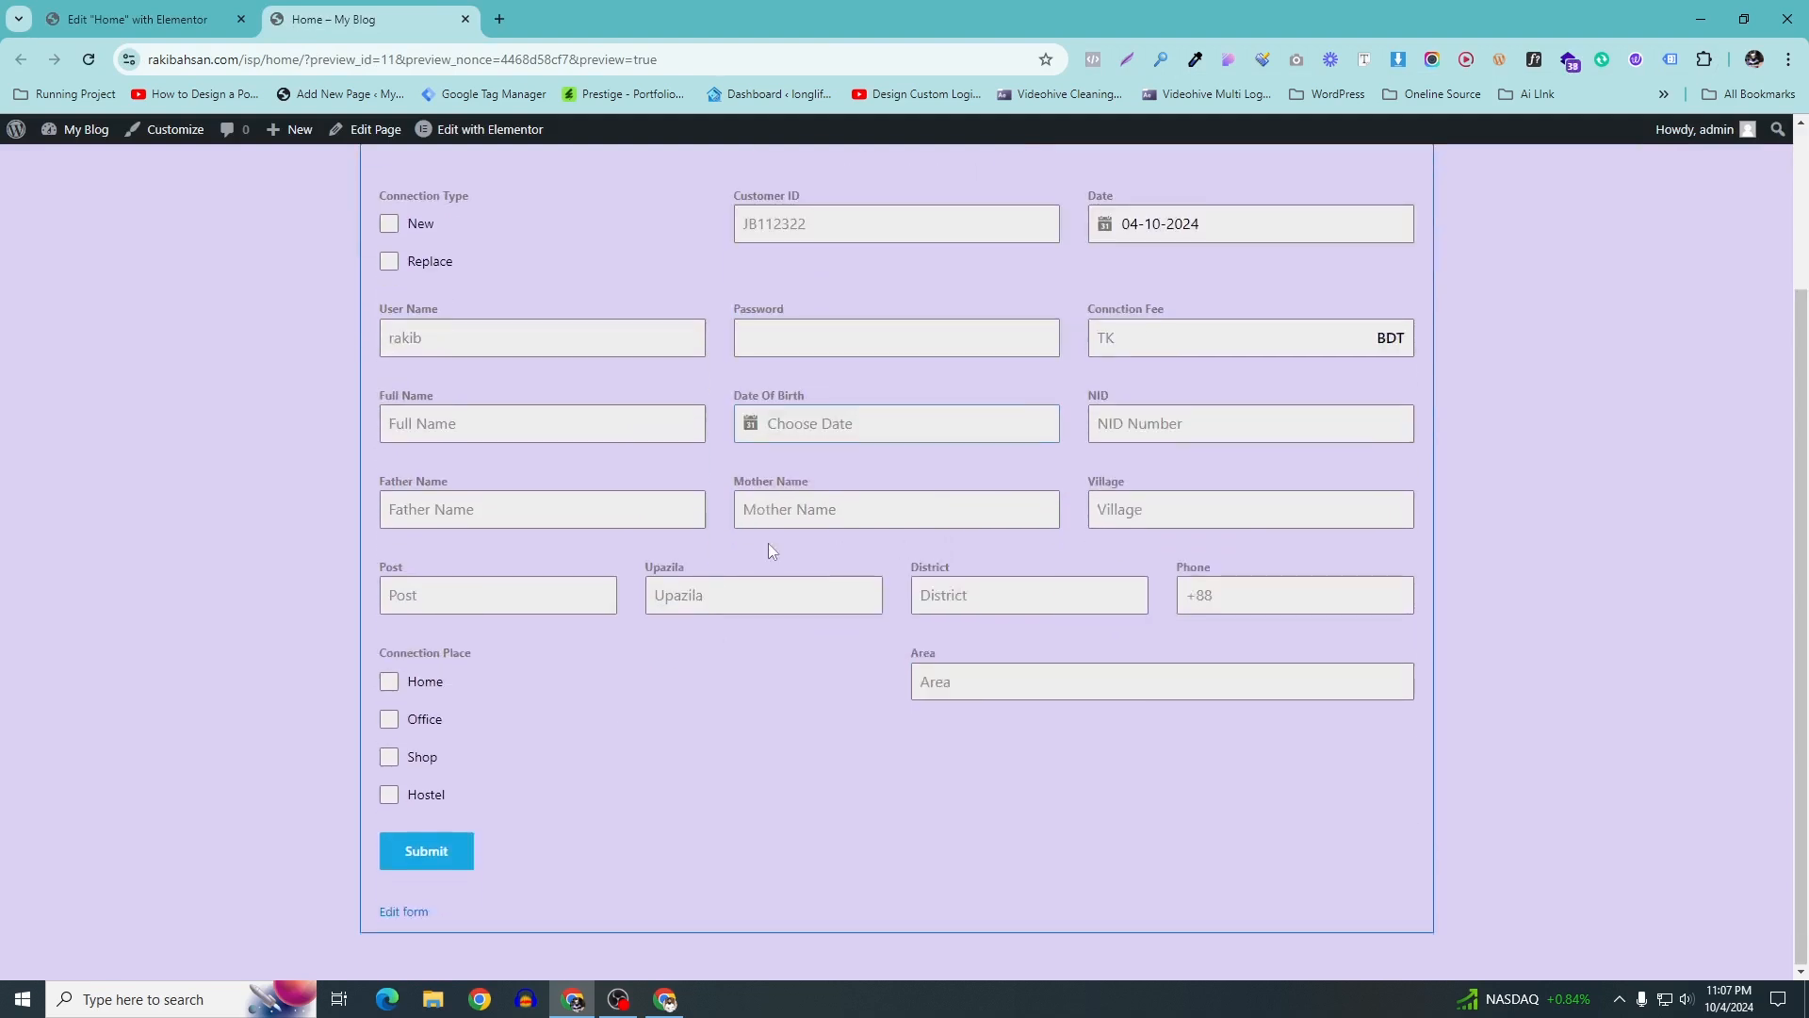
scroll(767, 543, up, 2)
Mark the registration New and fill Customer ID, User Name, password and a 2000 connection fee
click(561, 540)
click(395, 433)
click(857, 435)
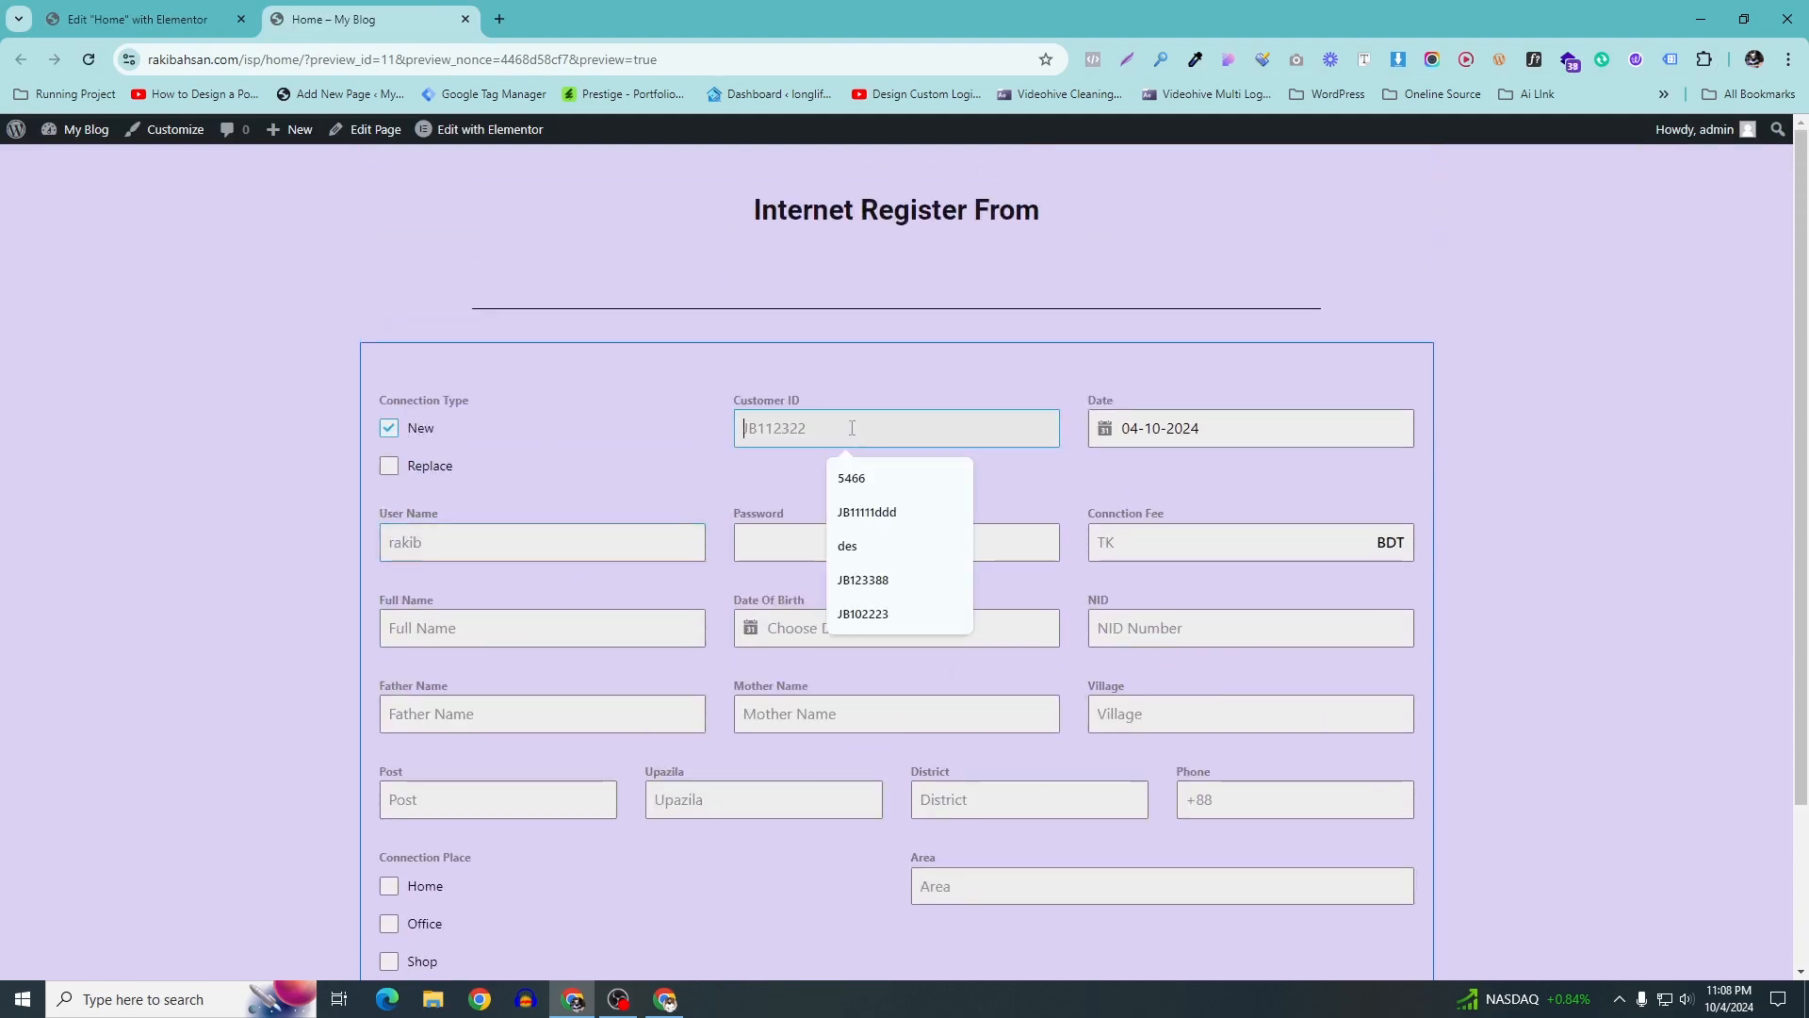
click(865, 581)
click(1212, 423)
click(490, 543)
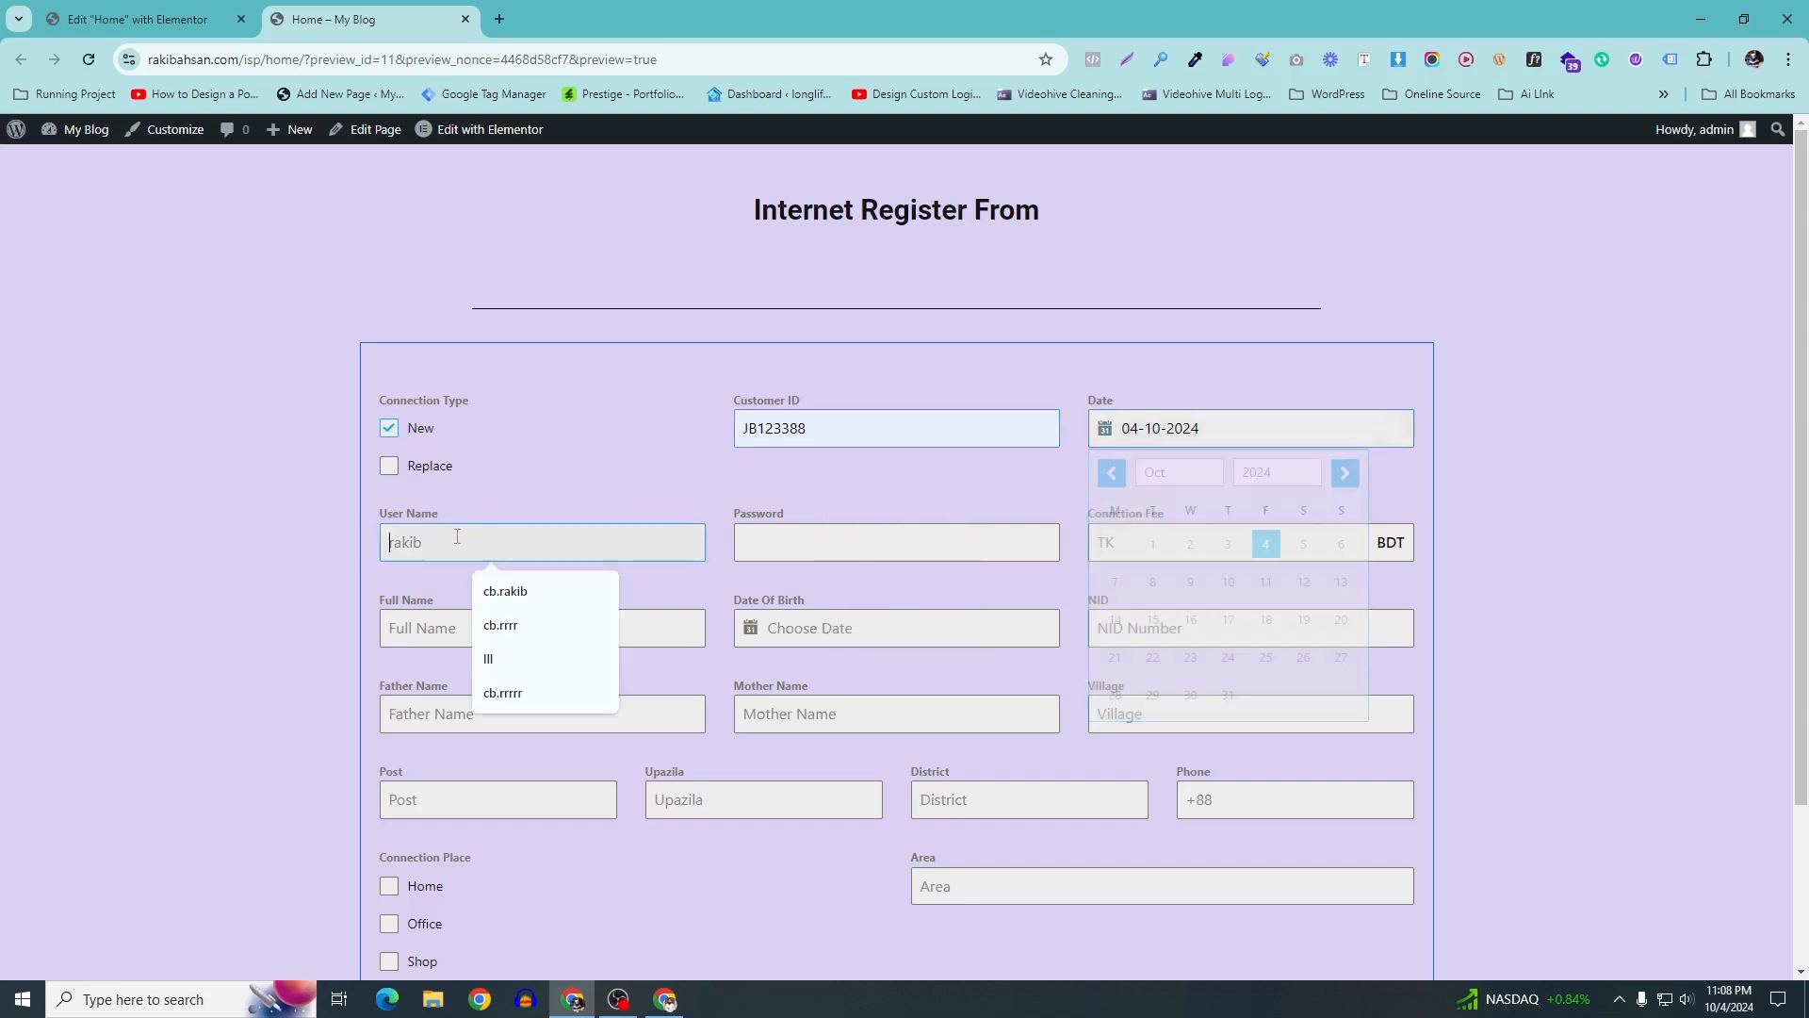
click(517, 594)
click(846, 543)
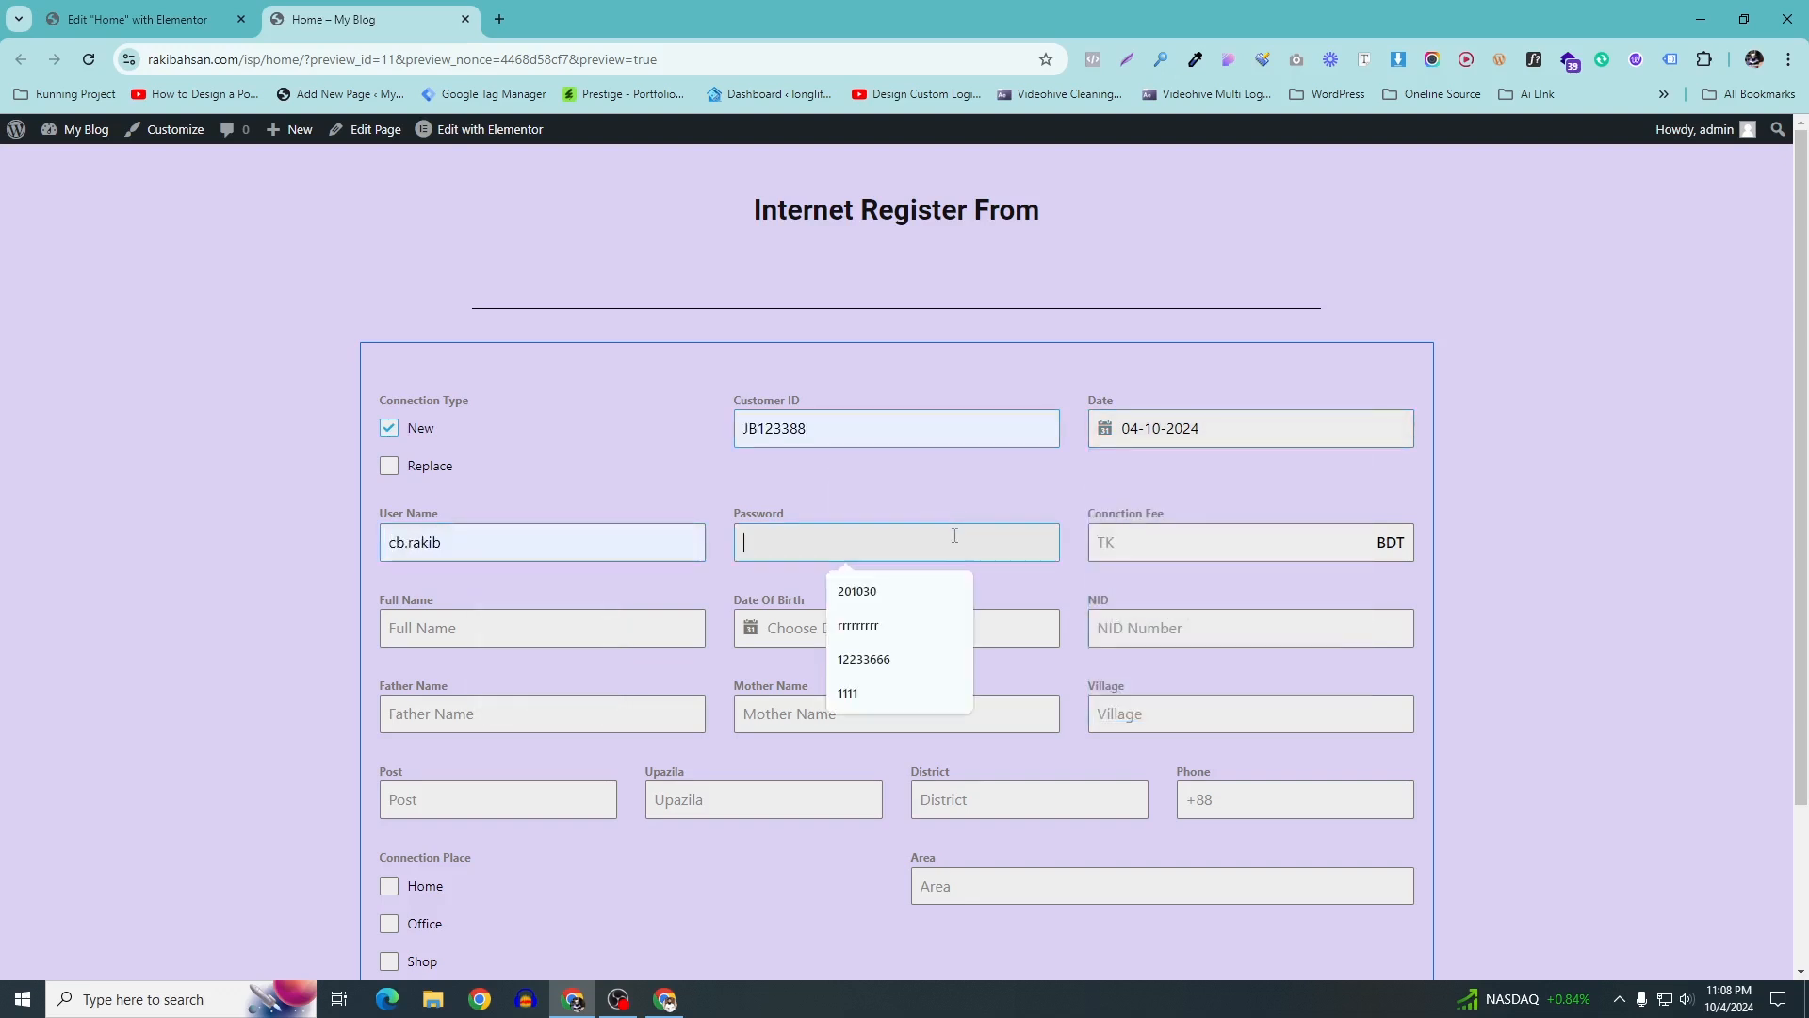
click(1278, 533)
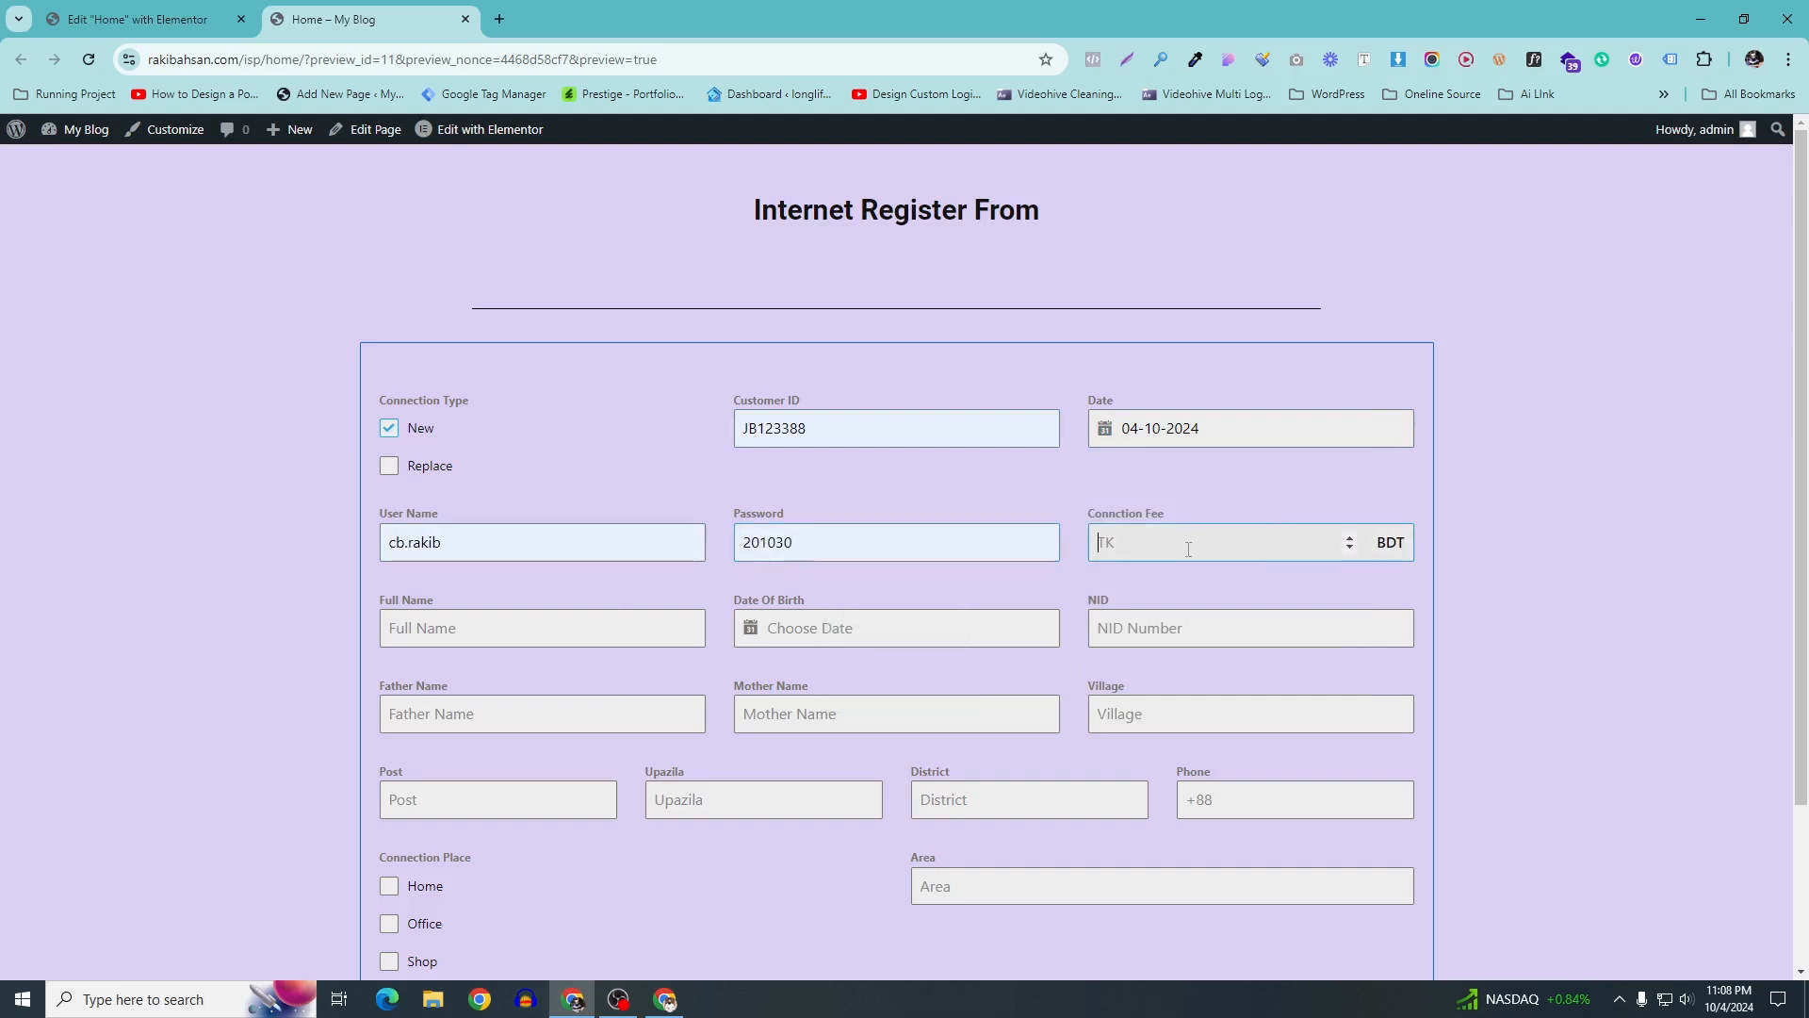
text(2000)
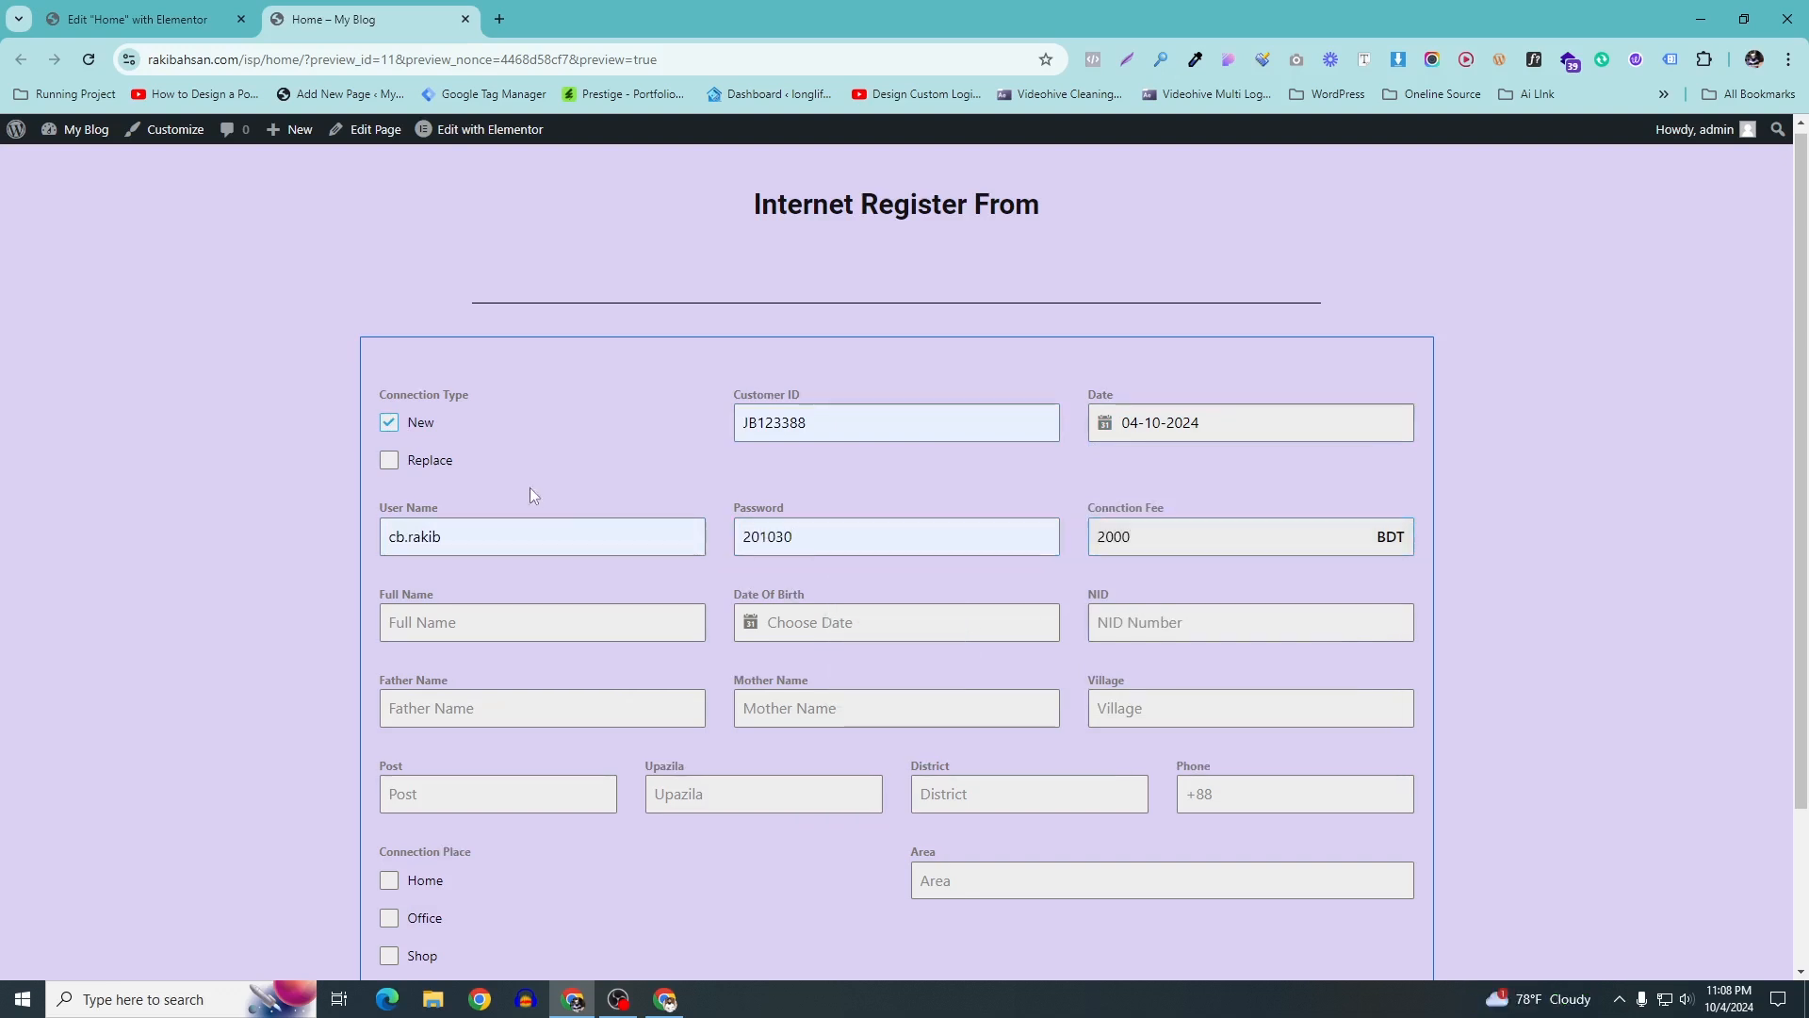
Enter the customer's full name, Date Of Birth 1 October 2024, NID number and father's name
scroll(525, 496, down, 1)
click(463, 538)
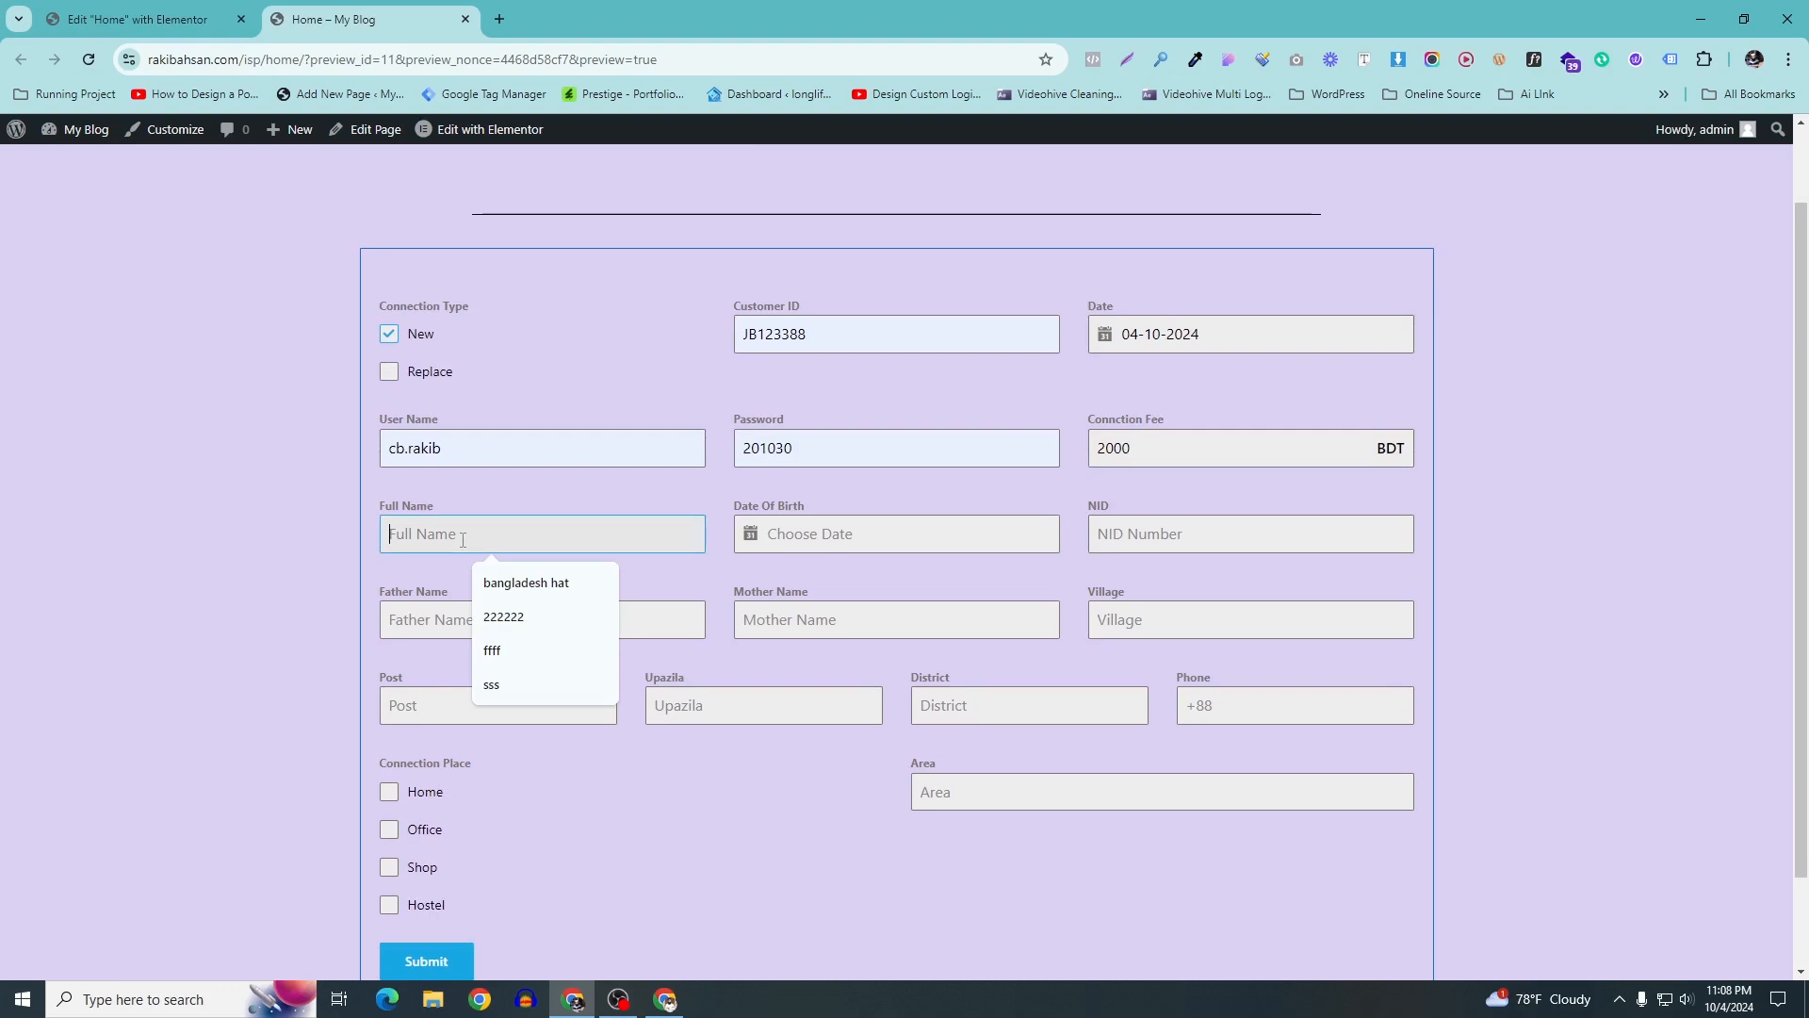
text(Emran)
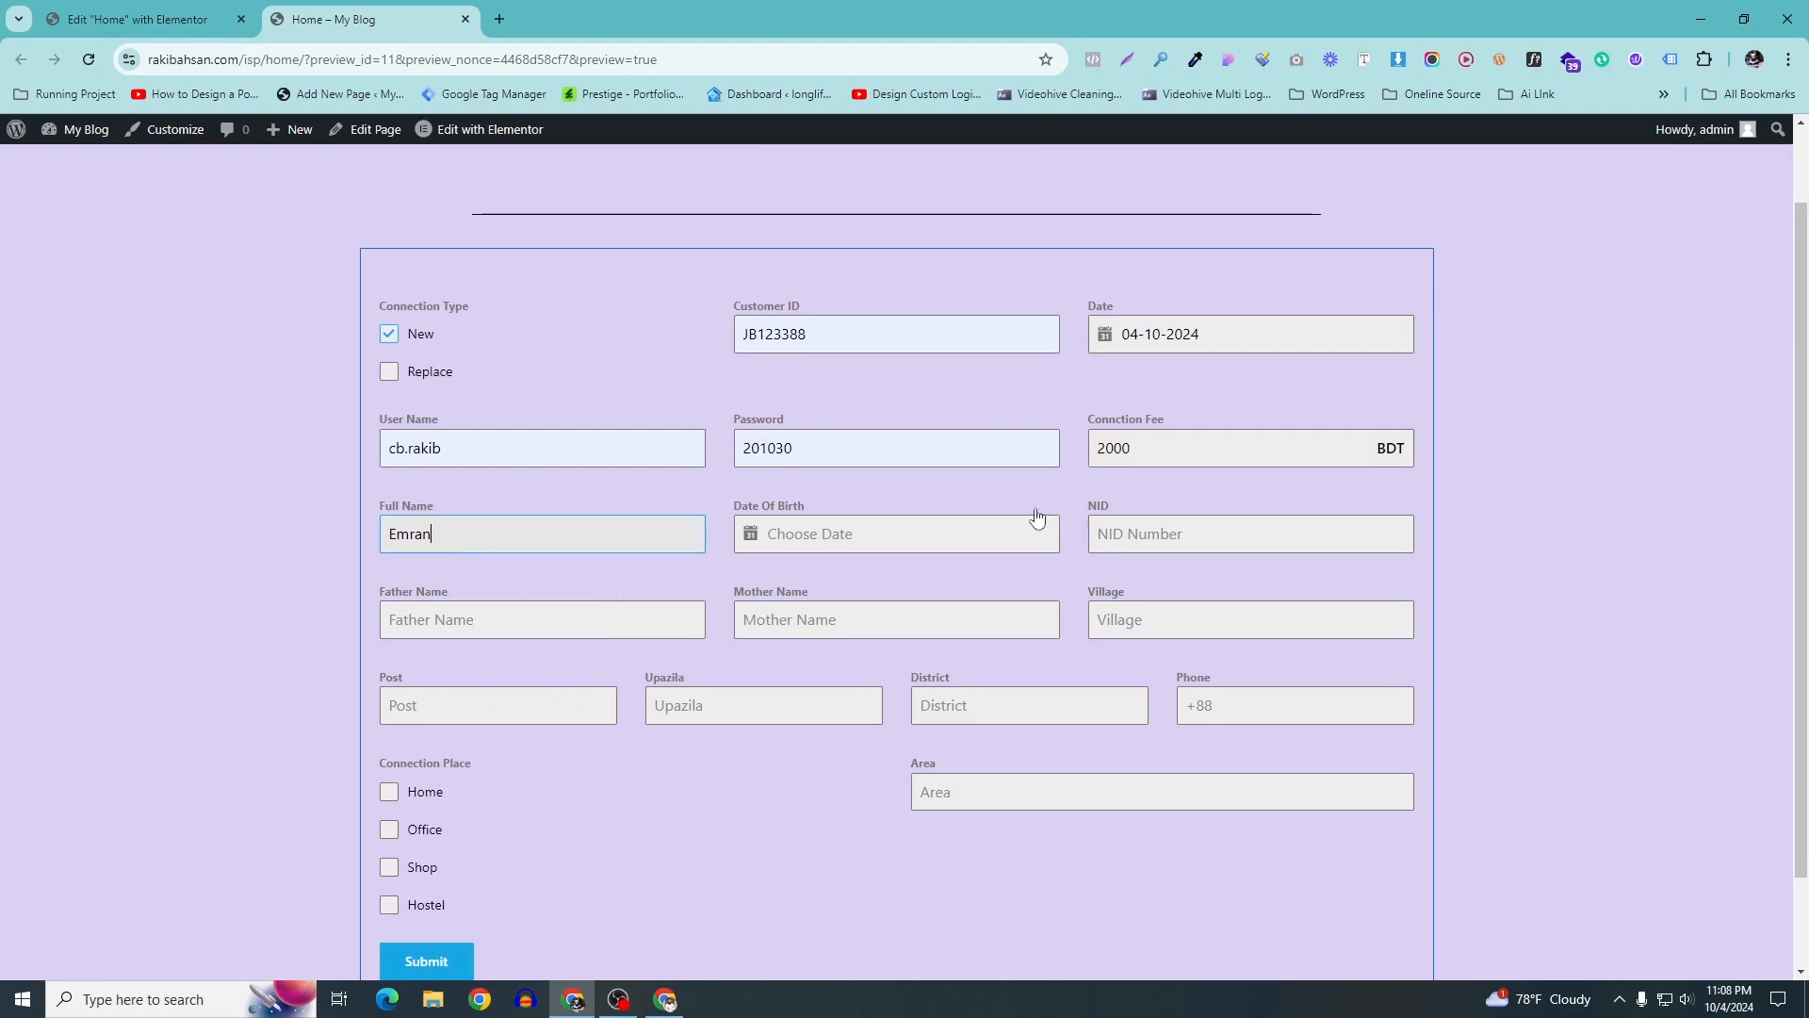
click(885, 531)
click(799, 648)
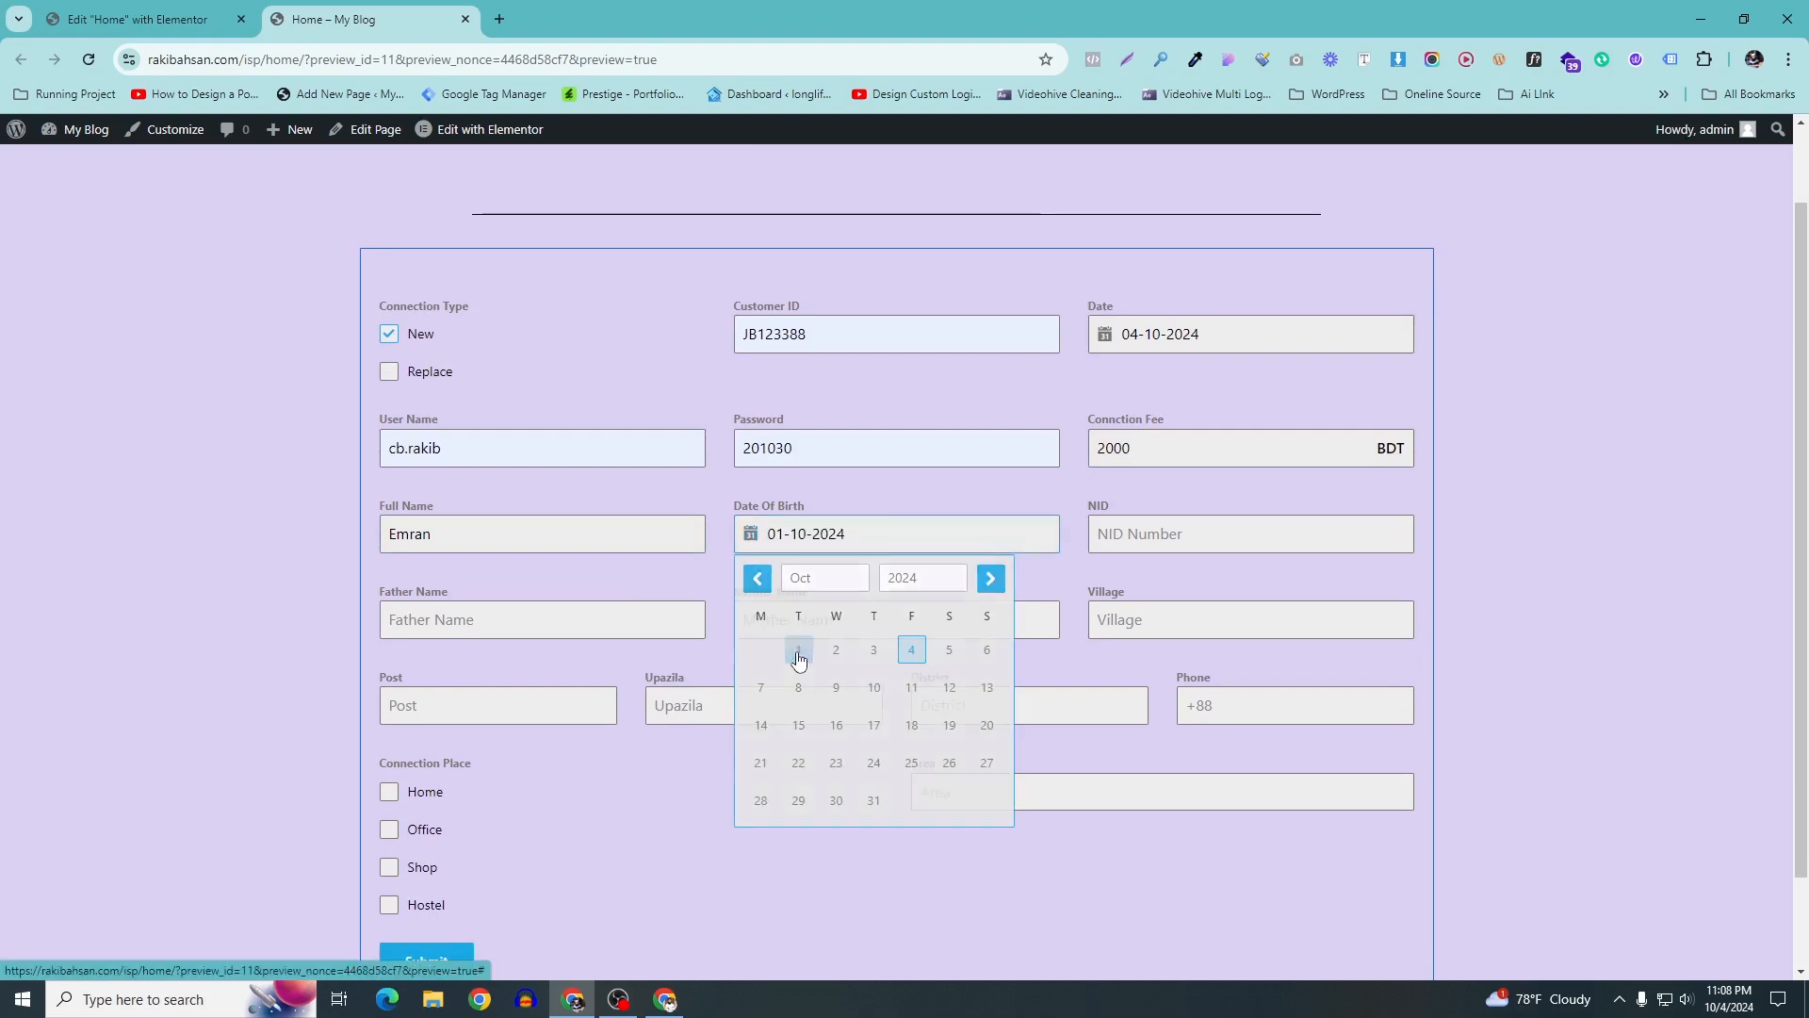
click(1149, 534)
text(5221232)
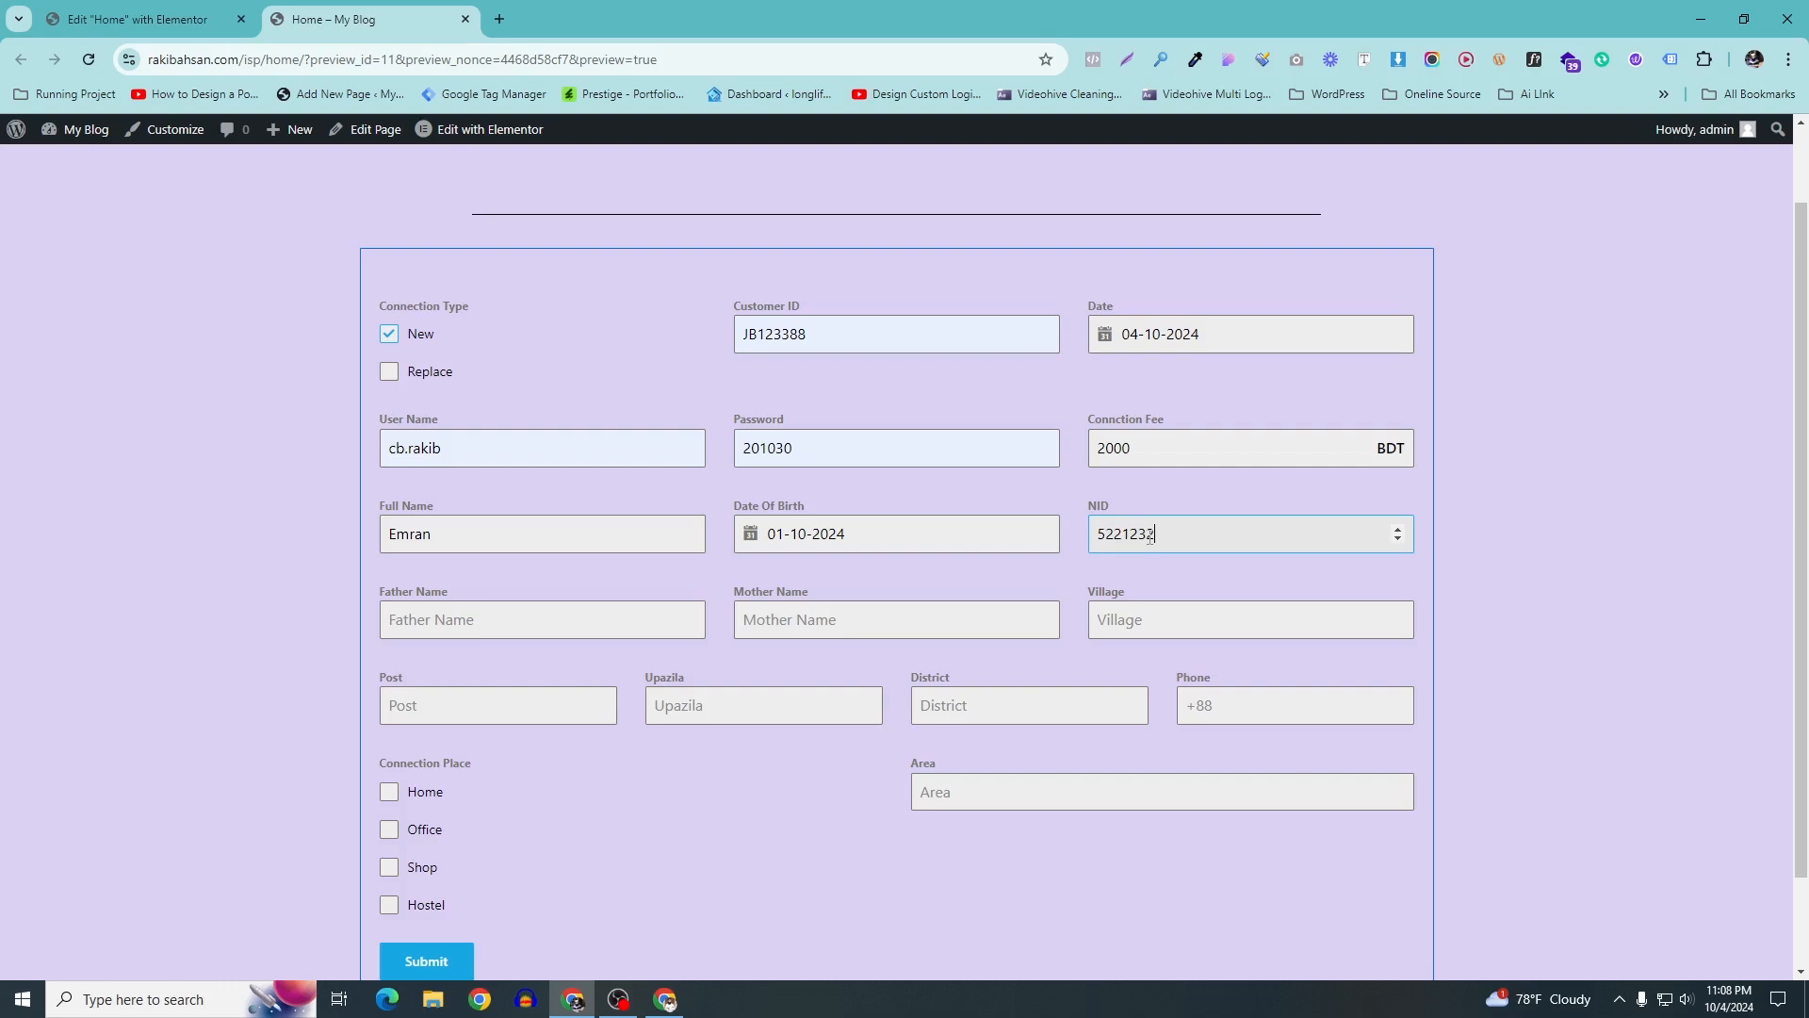
click(592, 634)
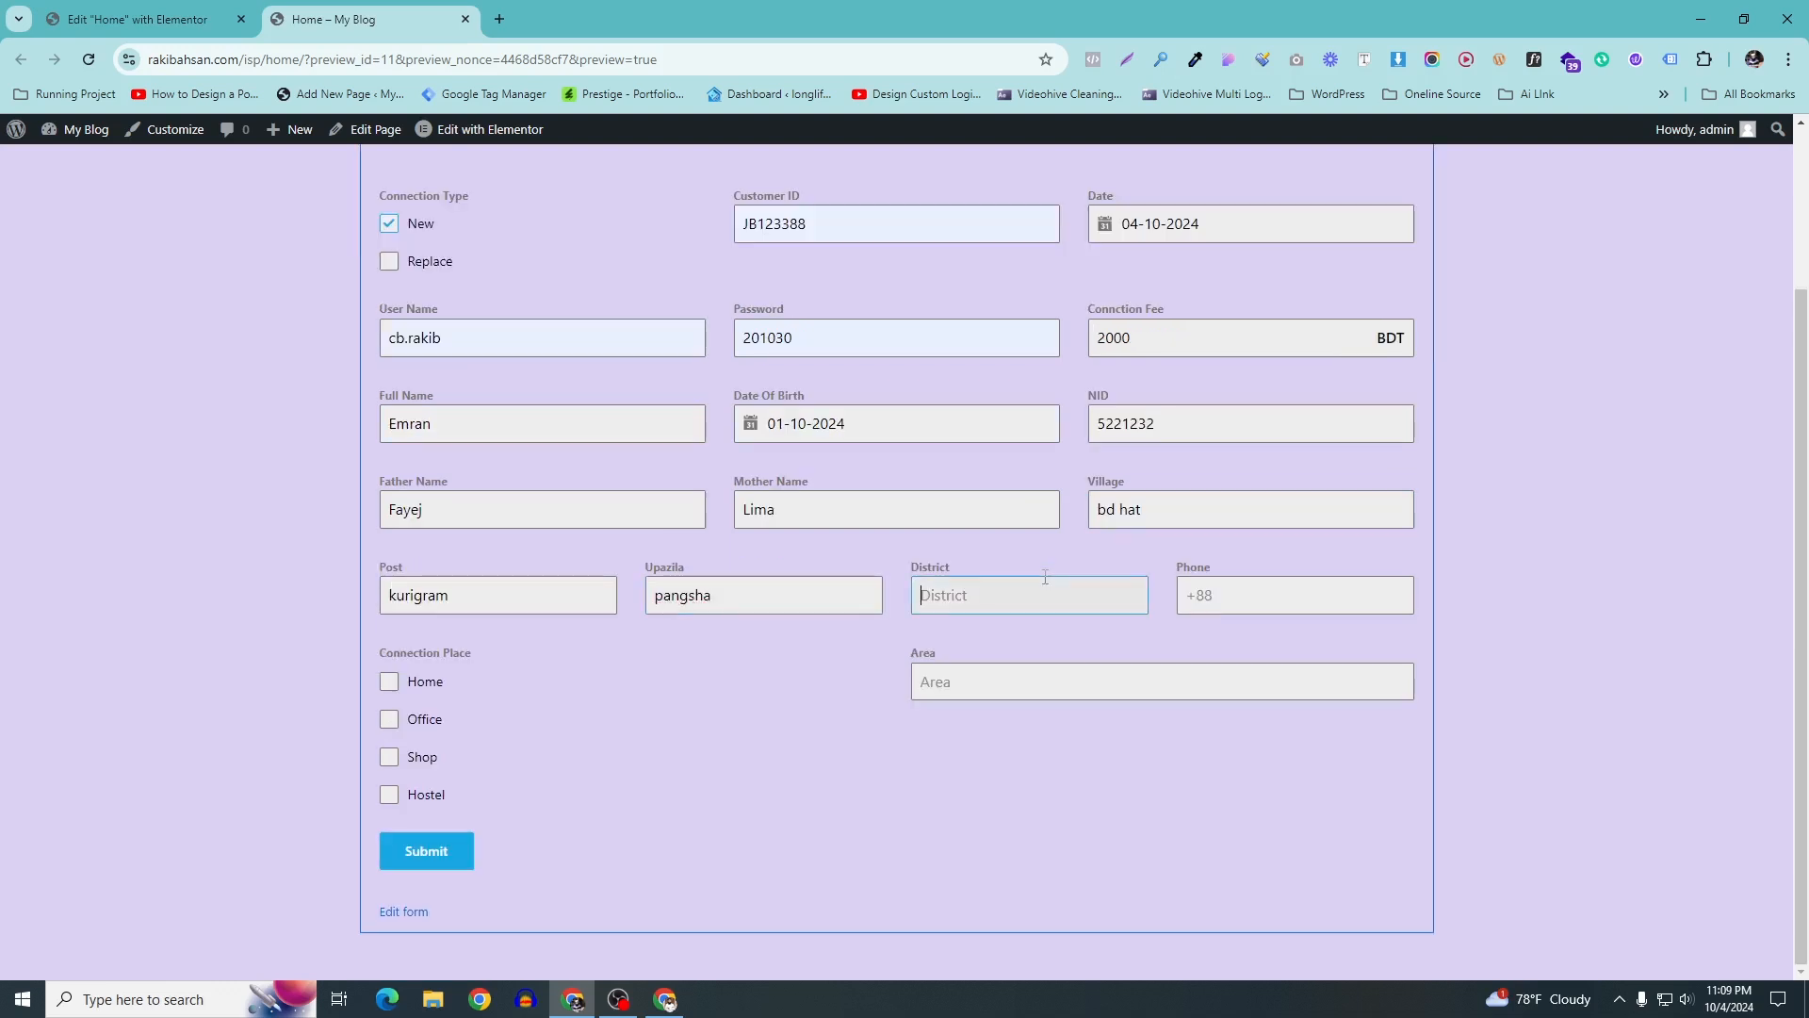
text(rajbari)
Set the connection place to Shop and area to dhaka, then submit the form
click(391, 692)
click(1029, 676)
text(dhaka)
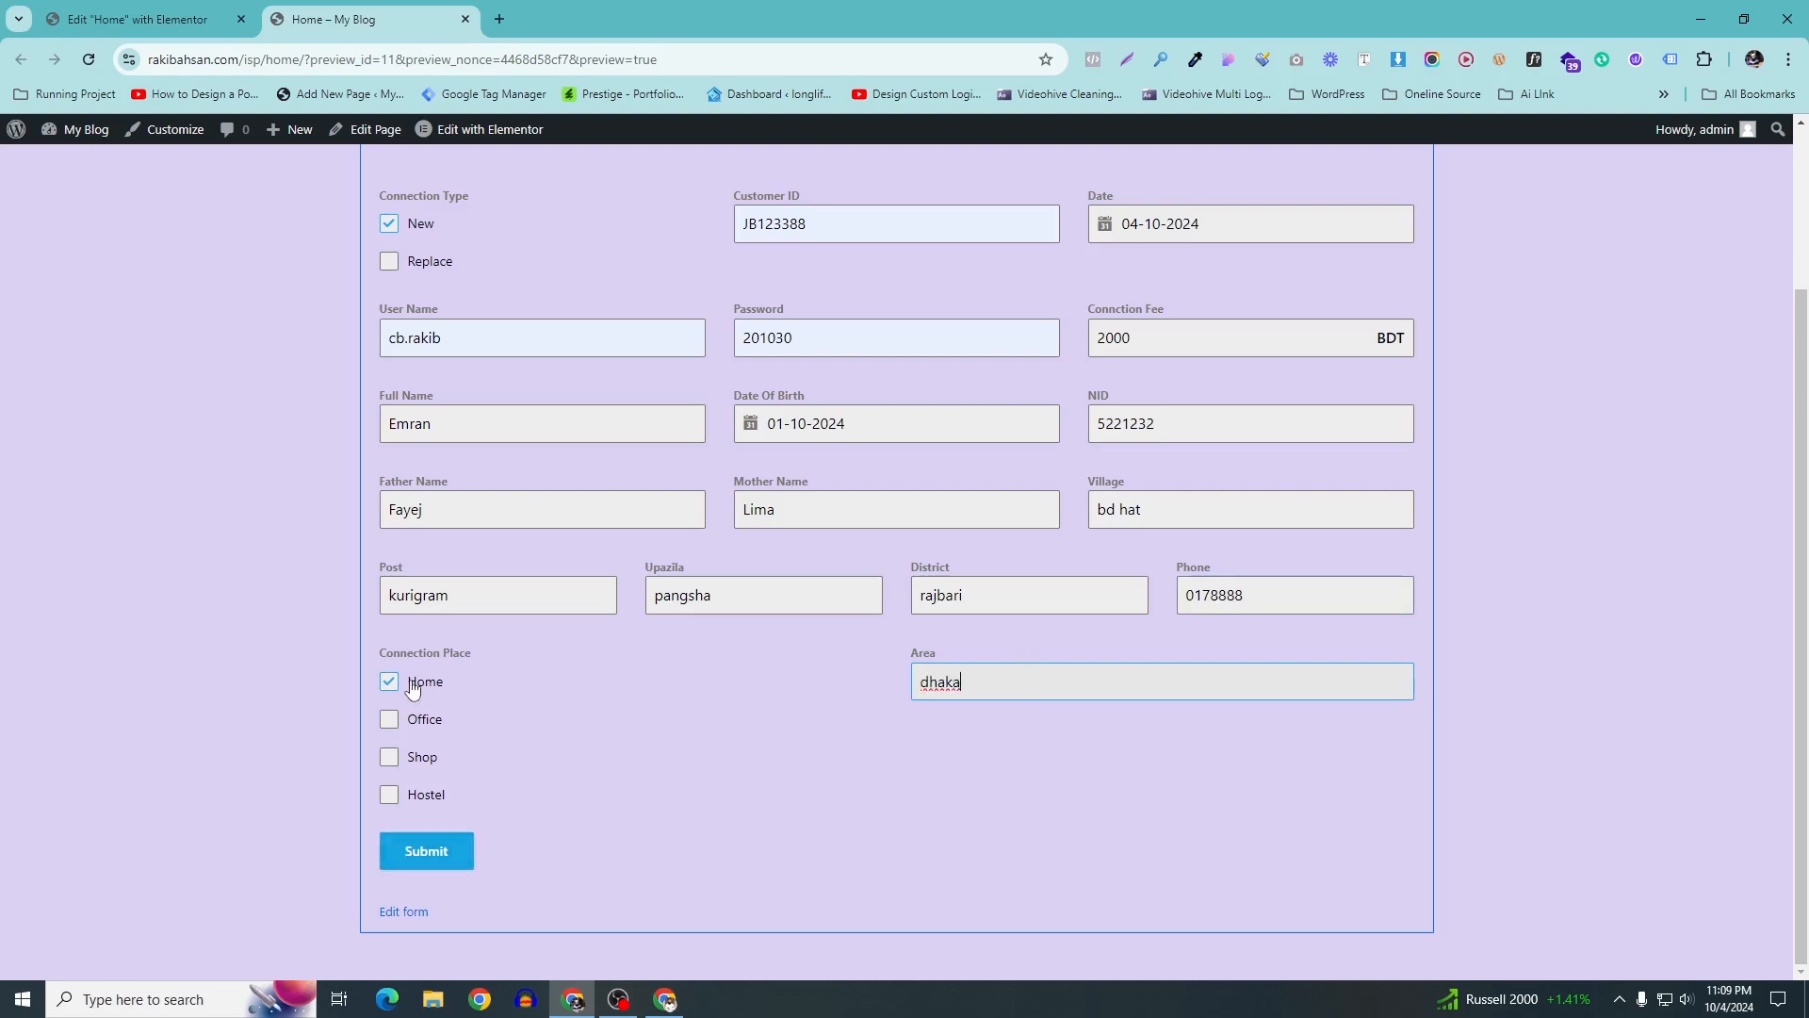
click(390, 765)
click(388, 681)
scroll(489, 745, up, 2)
scroll(476, 689, down, 2)
click(419, 853)
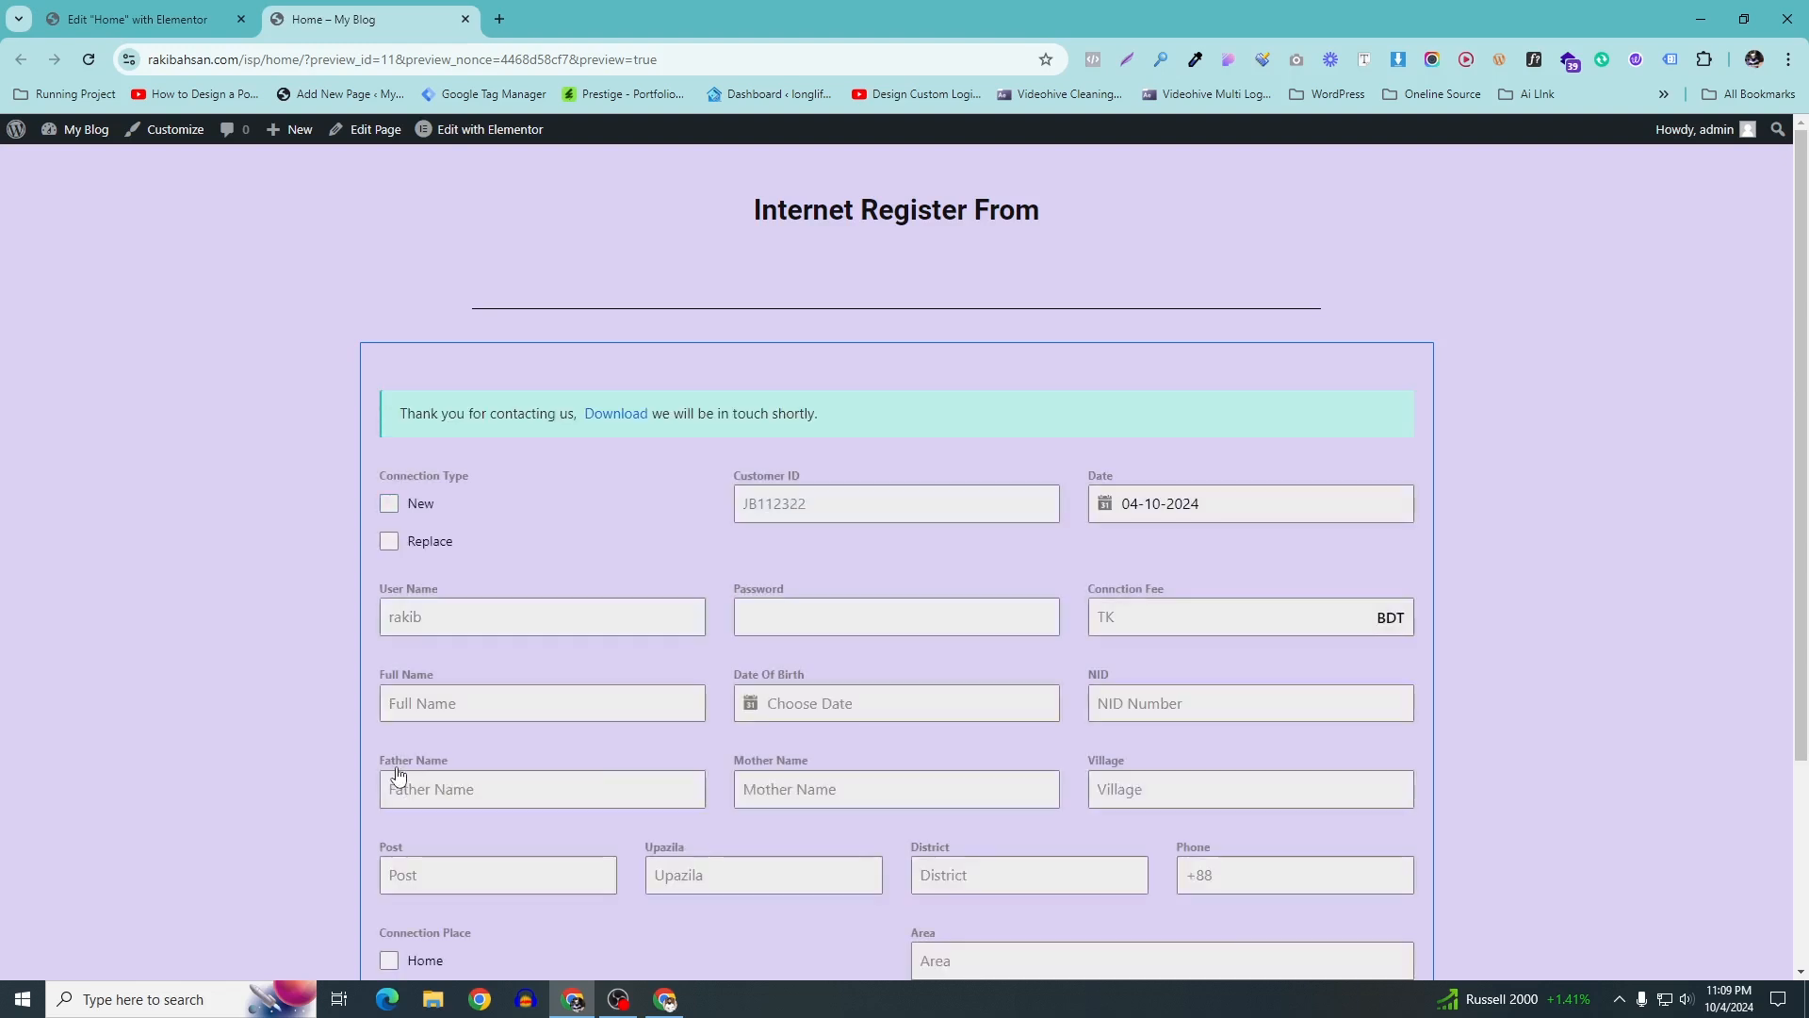
Open the Download link in a new tab and open the downloaded 1.pdf
scroll(472, 537, down, 3)
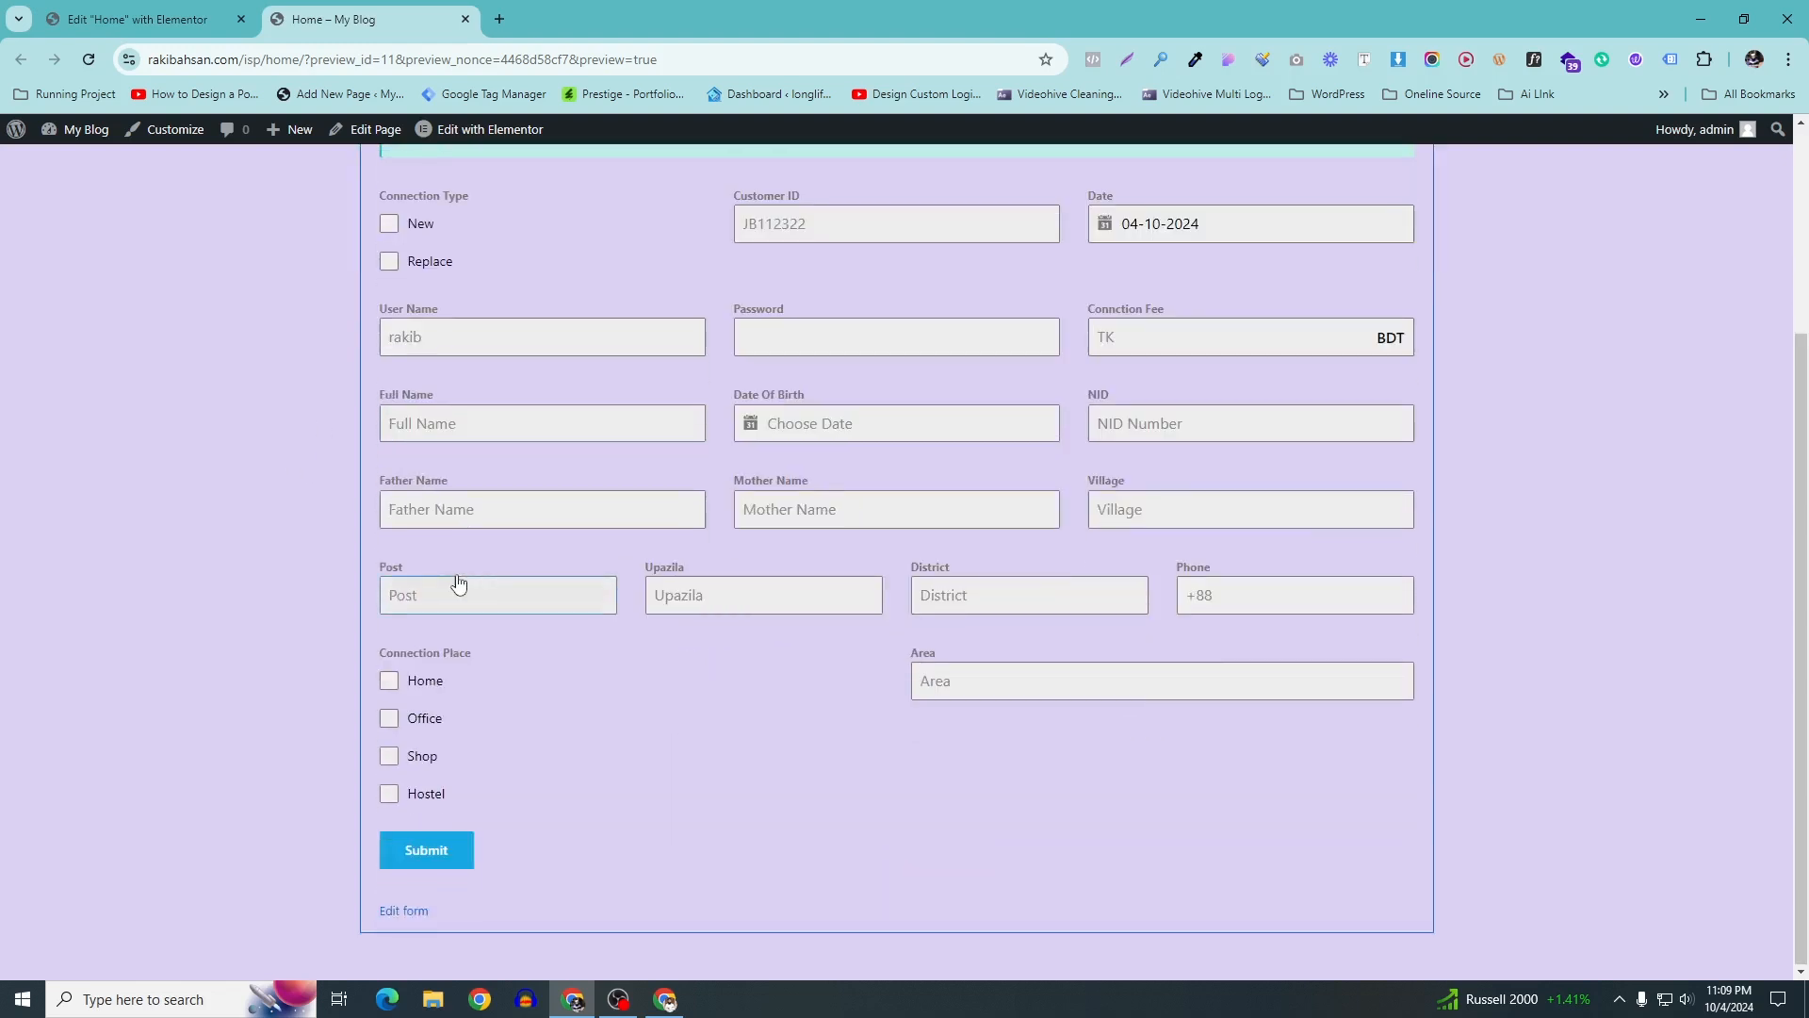
scroll(456, 581, up, 3)
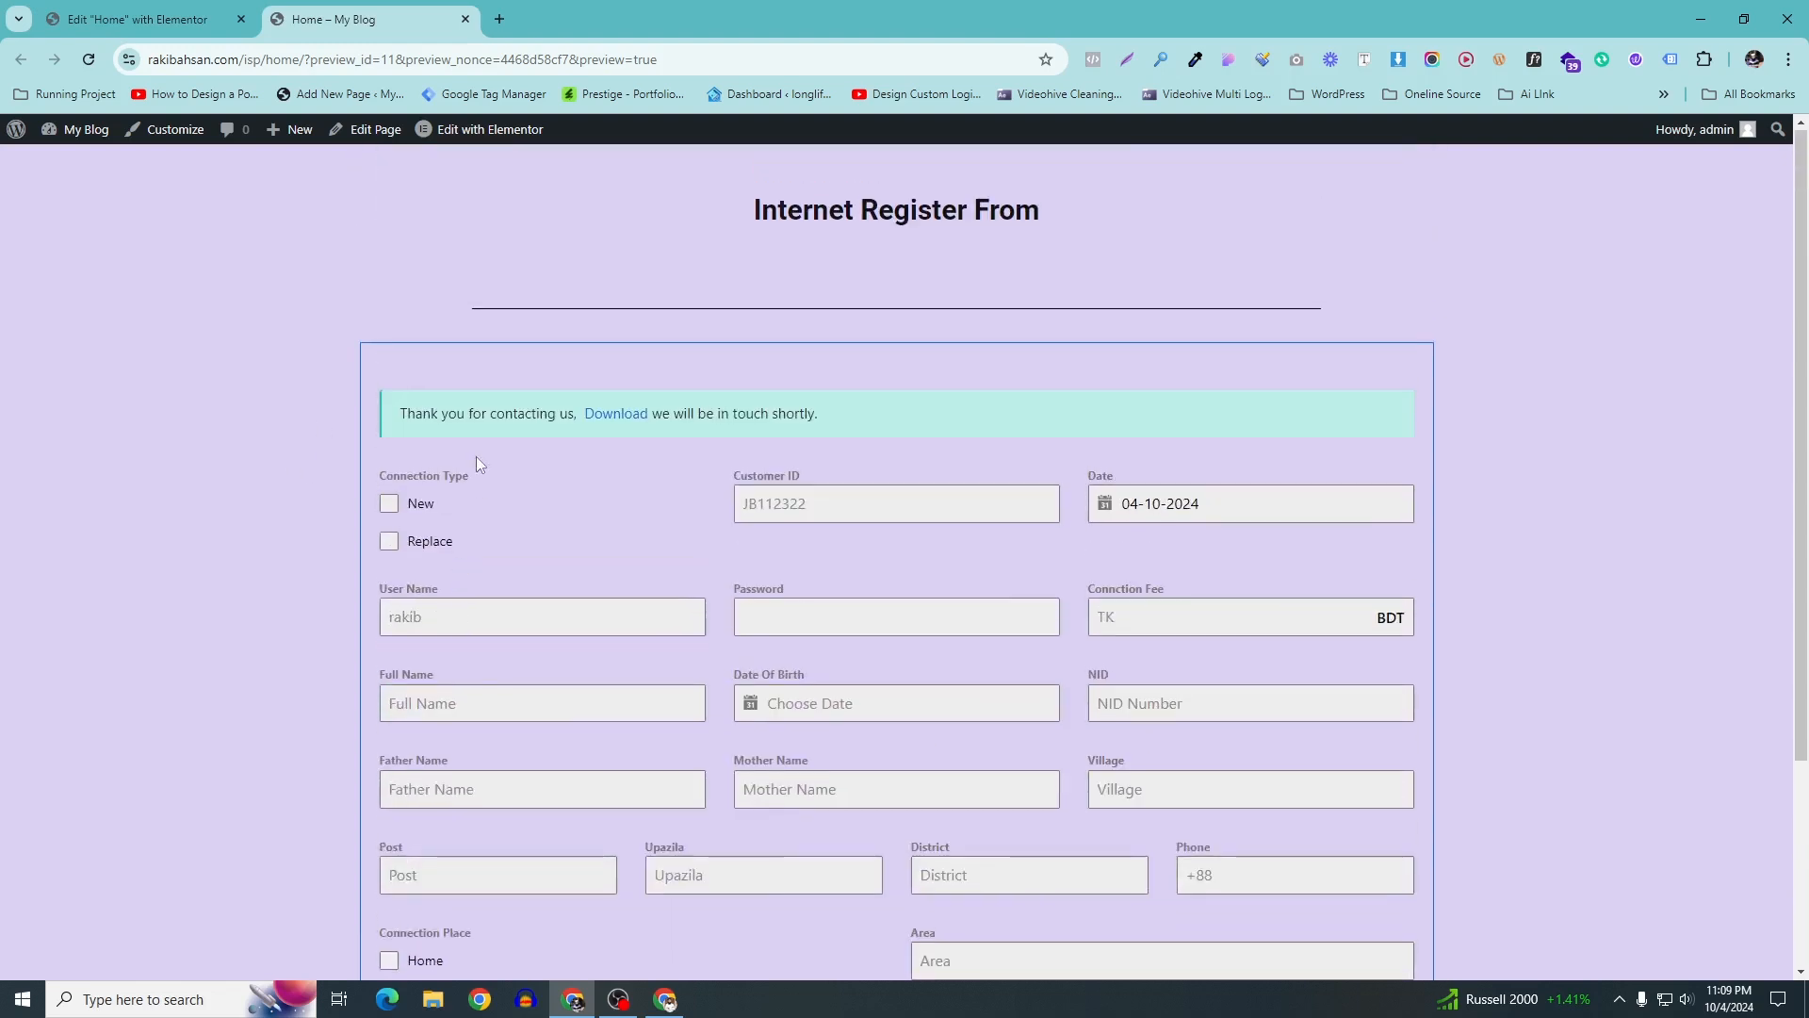
right_click(616, 420)
click(644, 439)
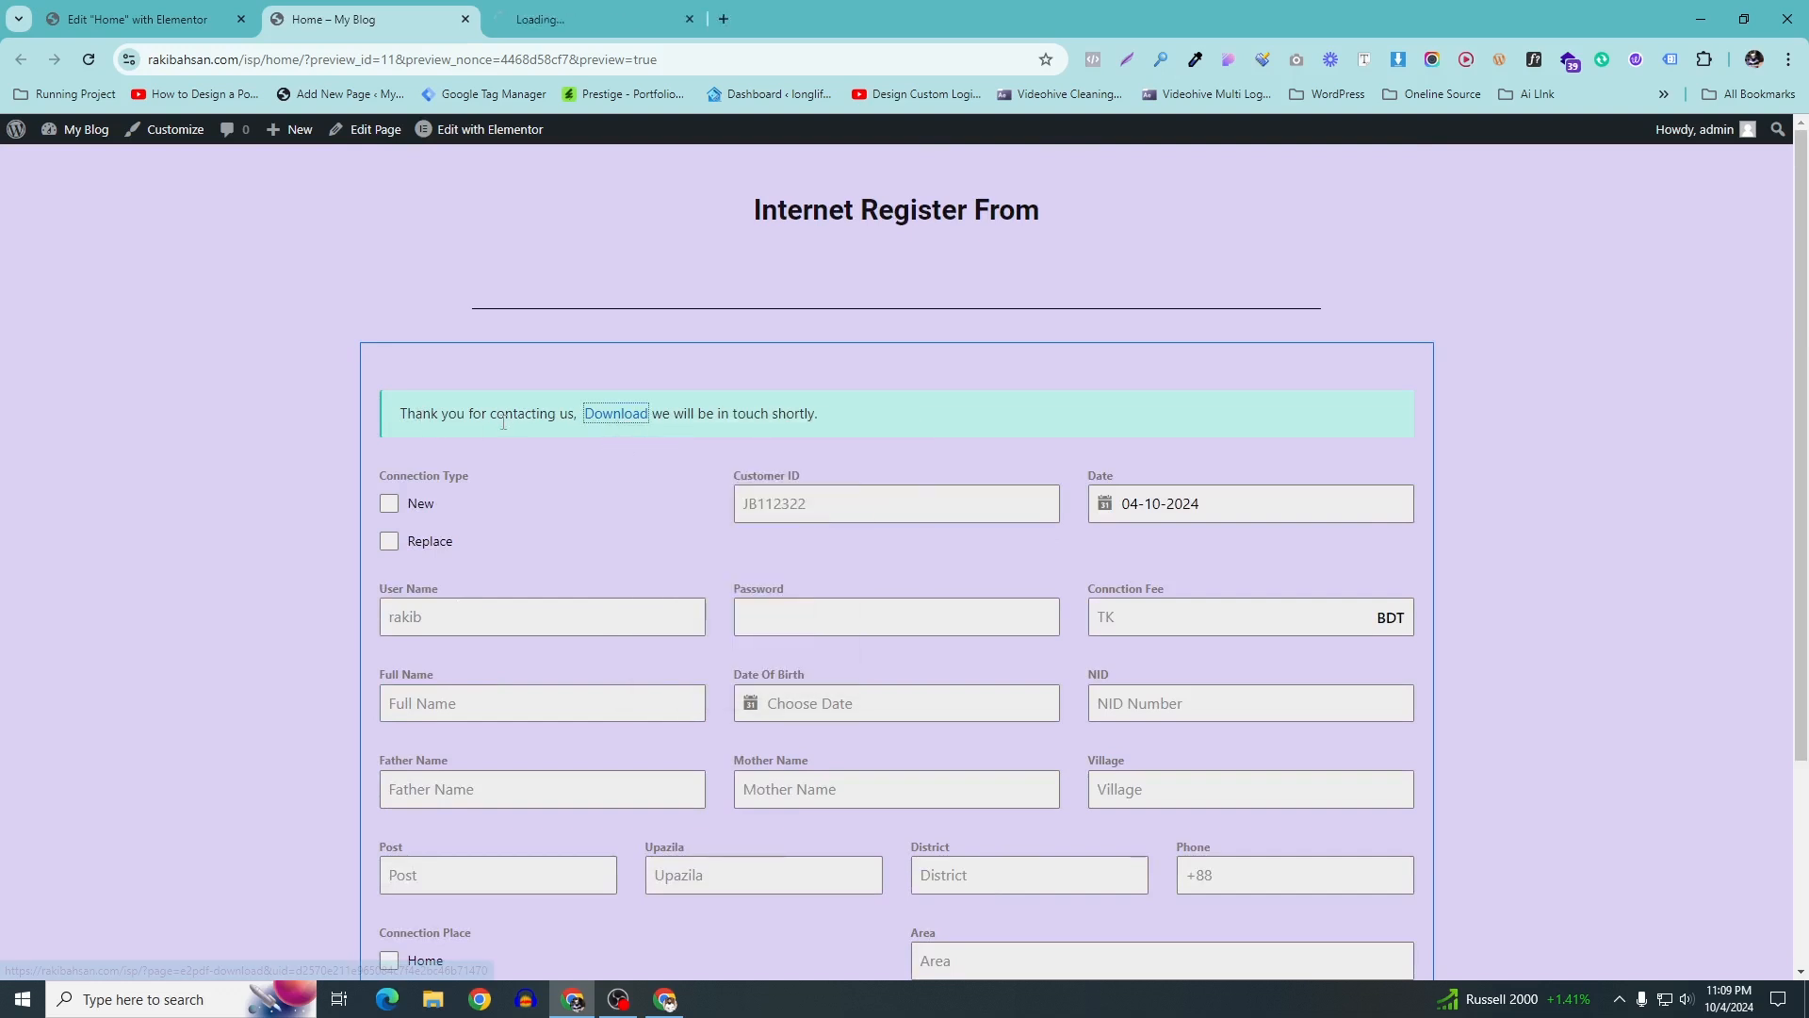
drag(401, 413, 586, 432)
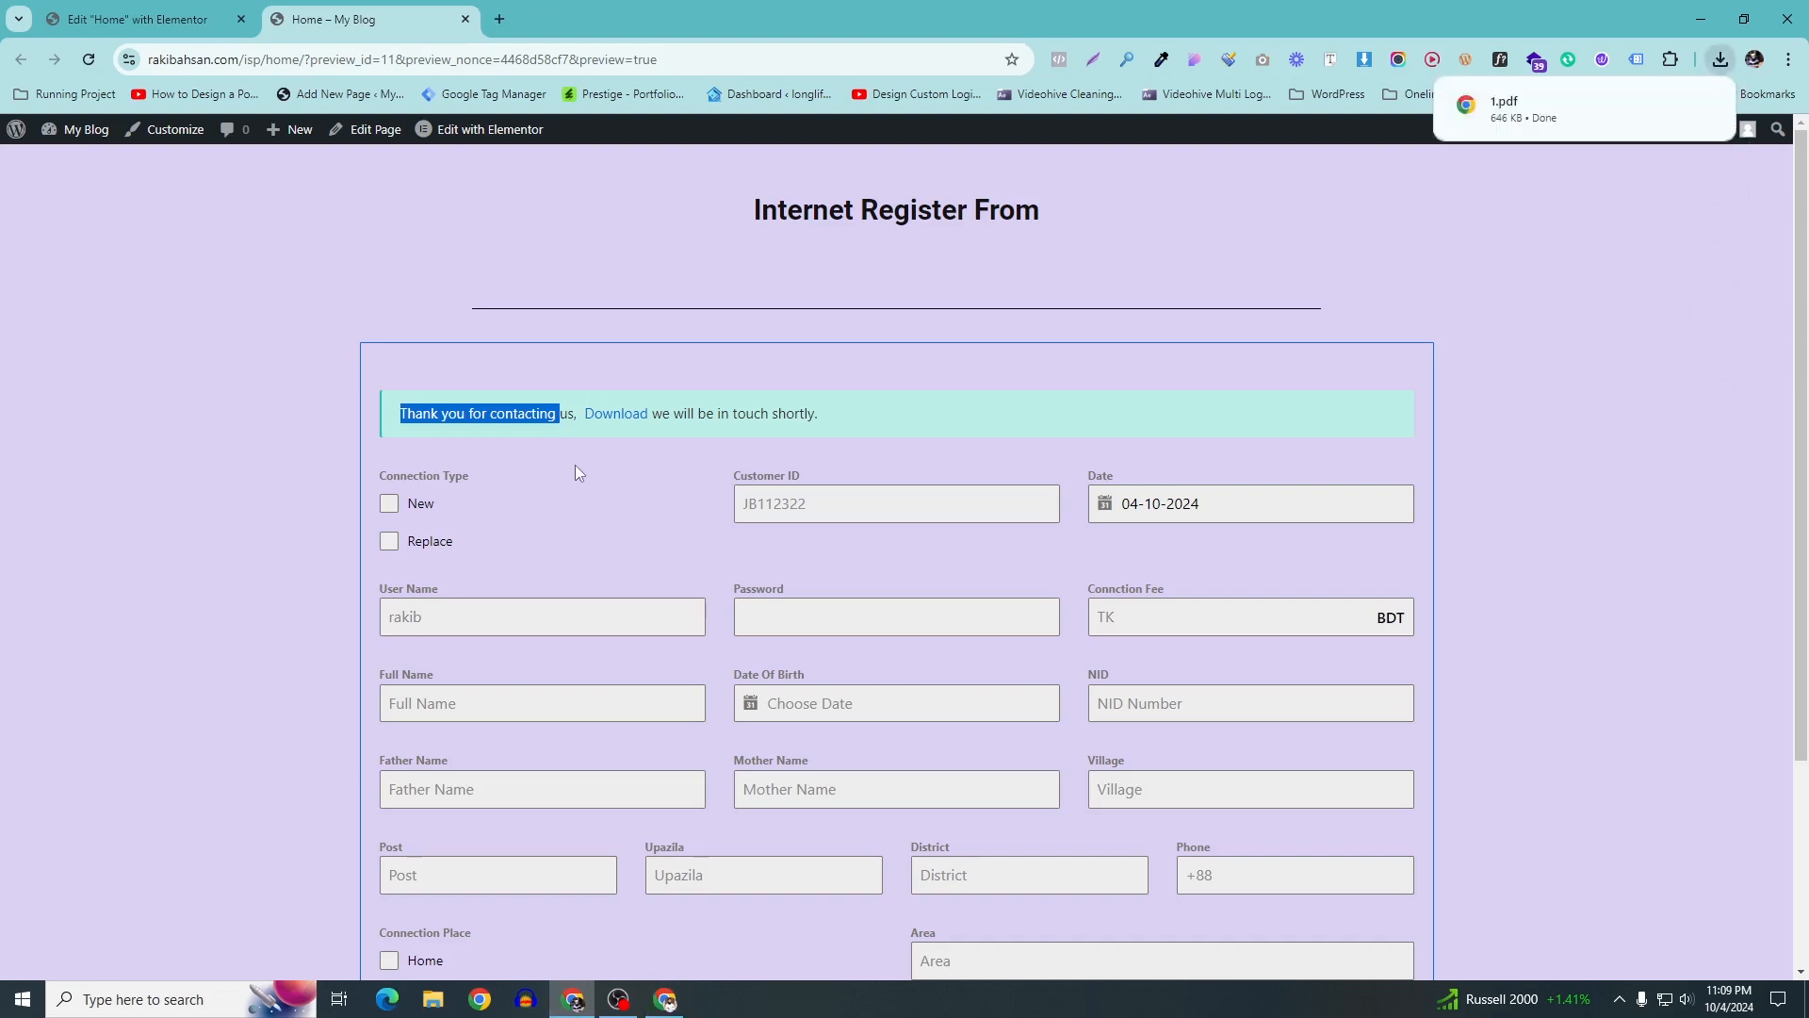
click(1499, 115)
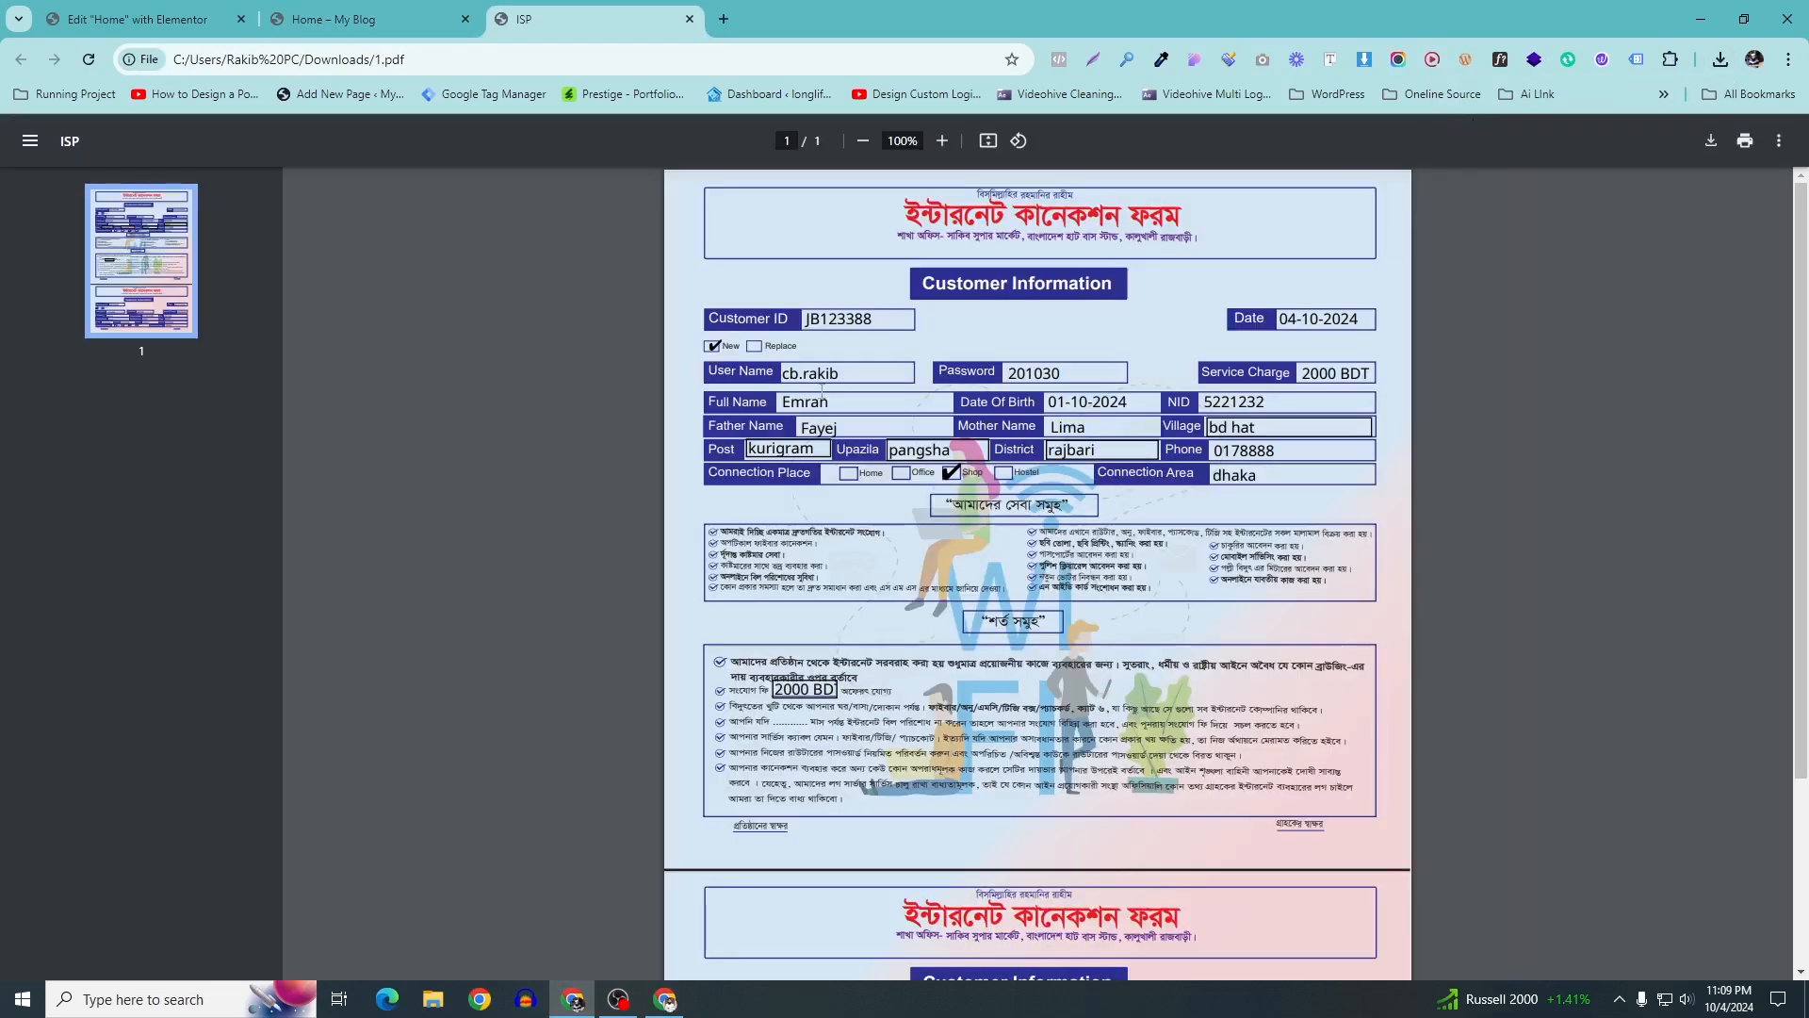
Review the filled values in 1.pdf, then close its tab to return to the form
drag(805, 317, 877, 320)
click(1233, 398)
scroll(1063, 497, down, 3)
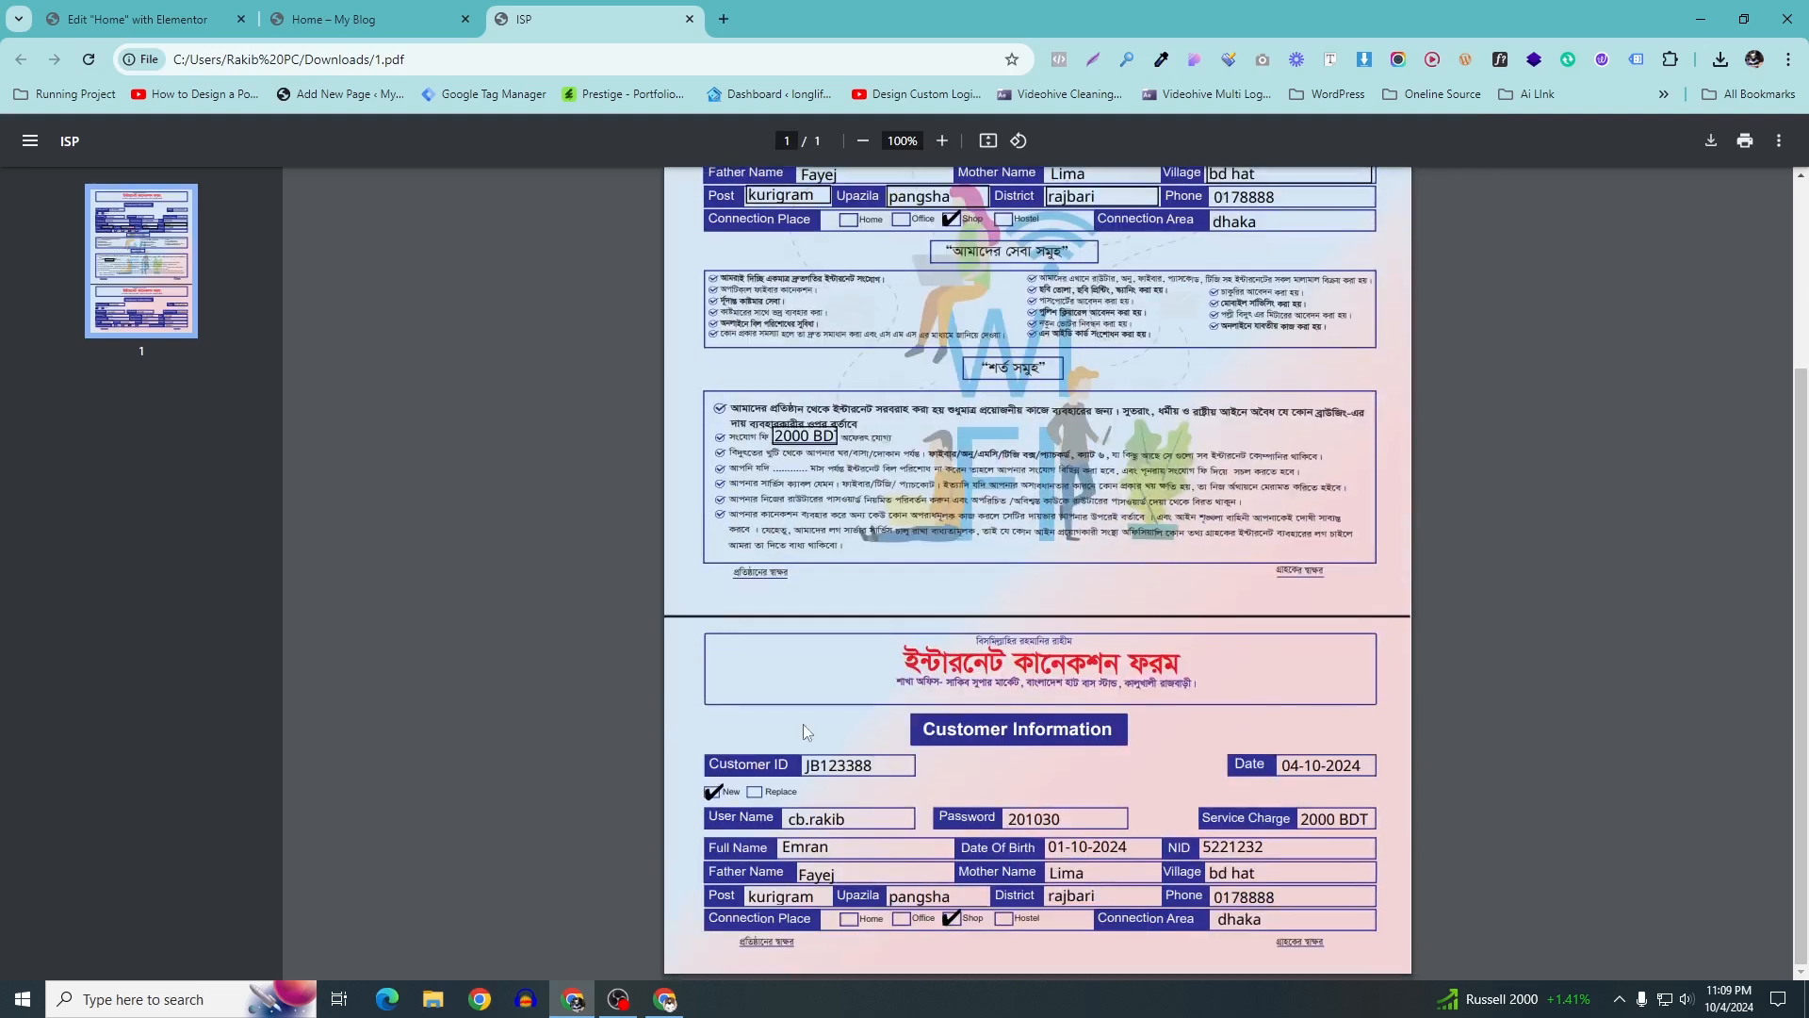
drag(928, 455, 932, 816)
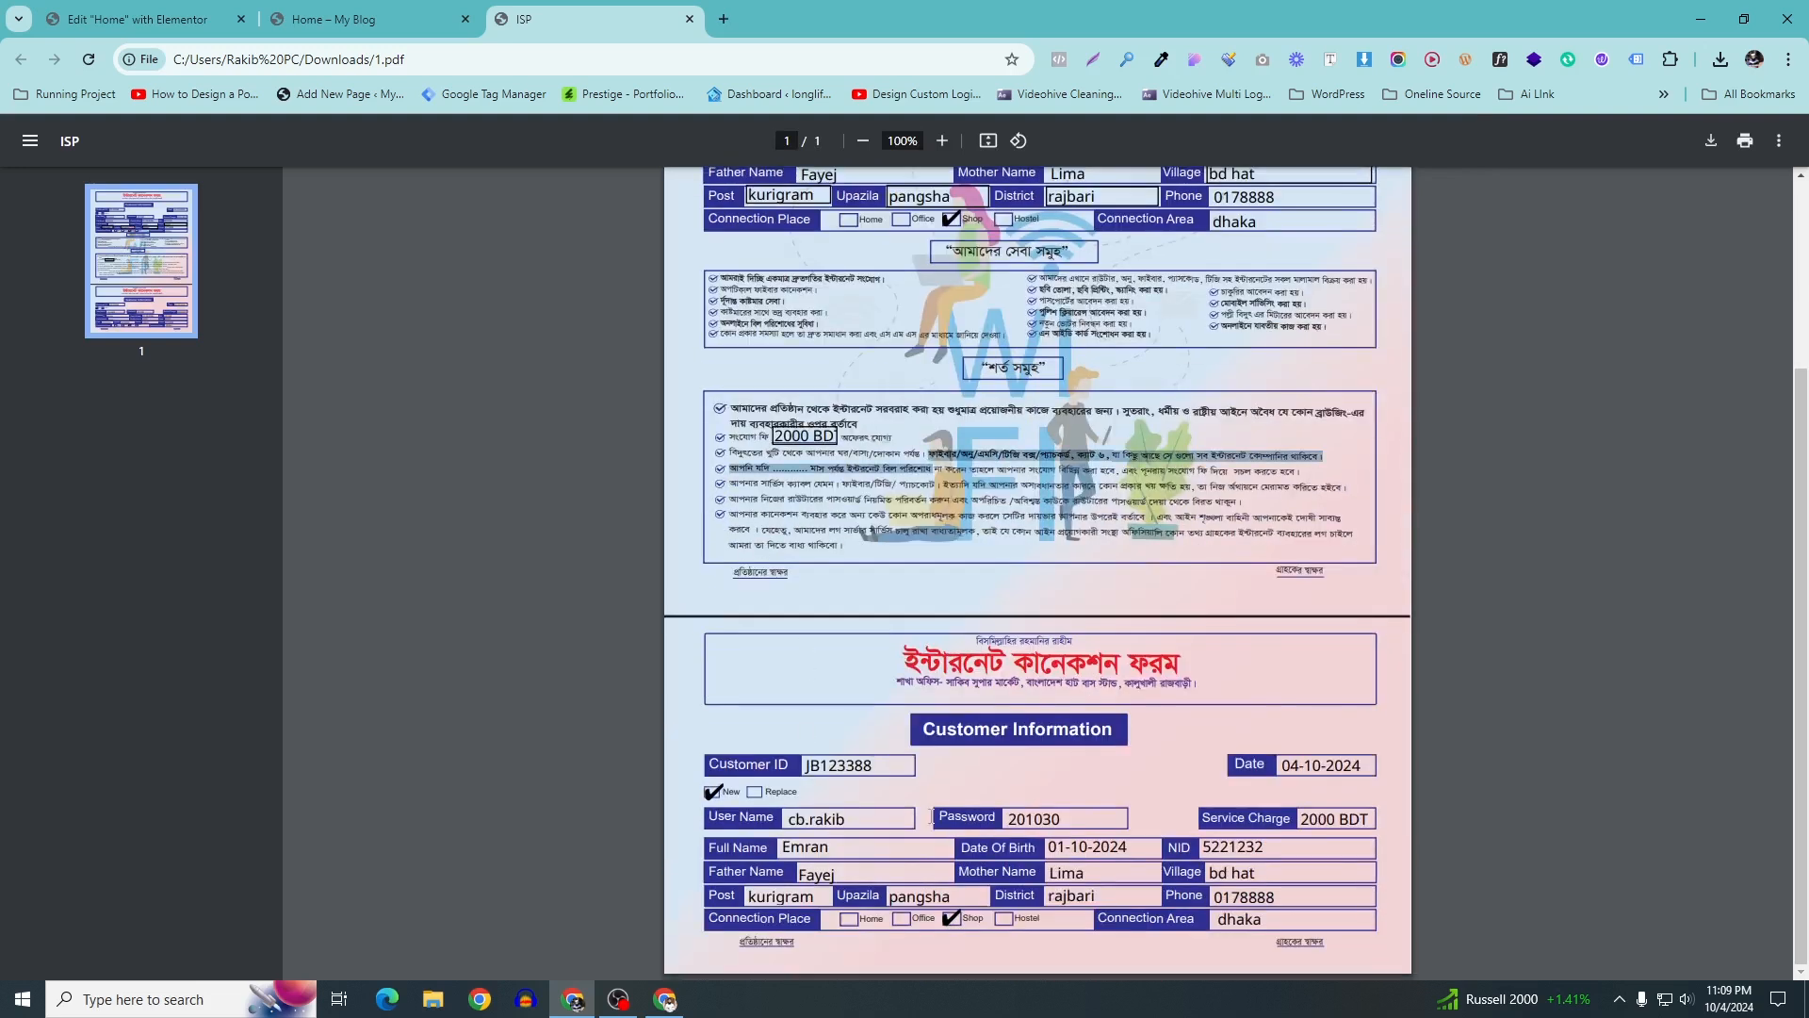
click(834, 816)
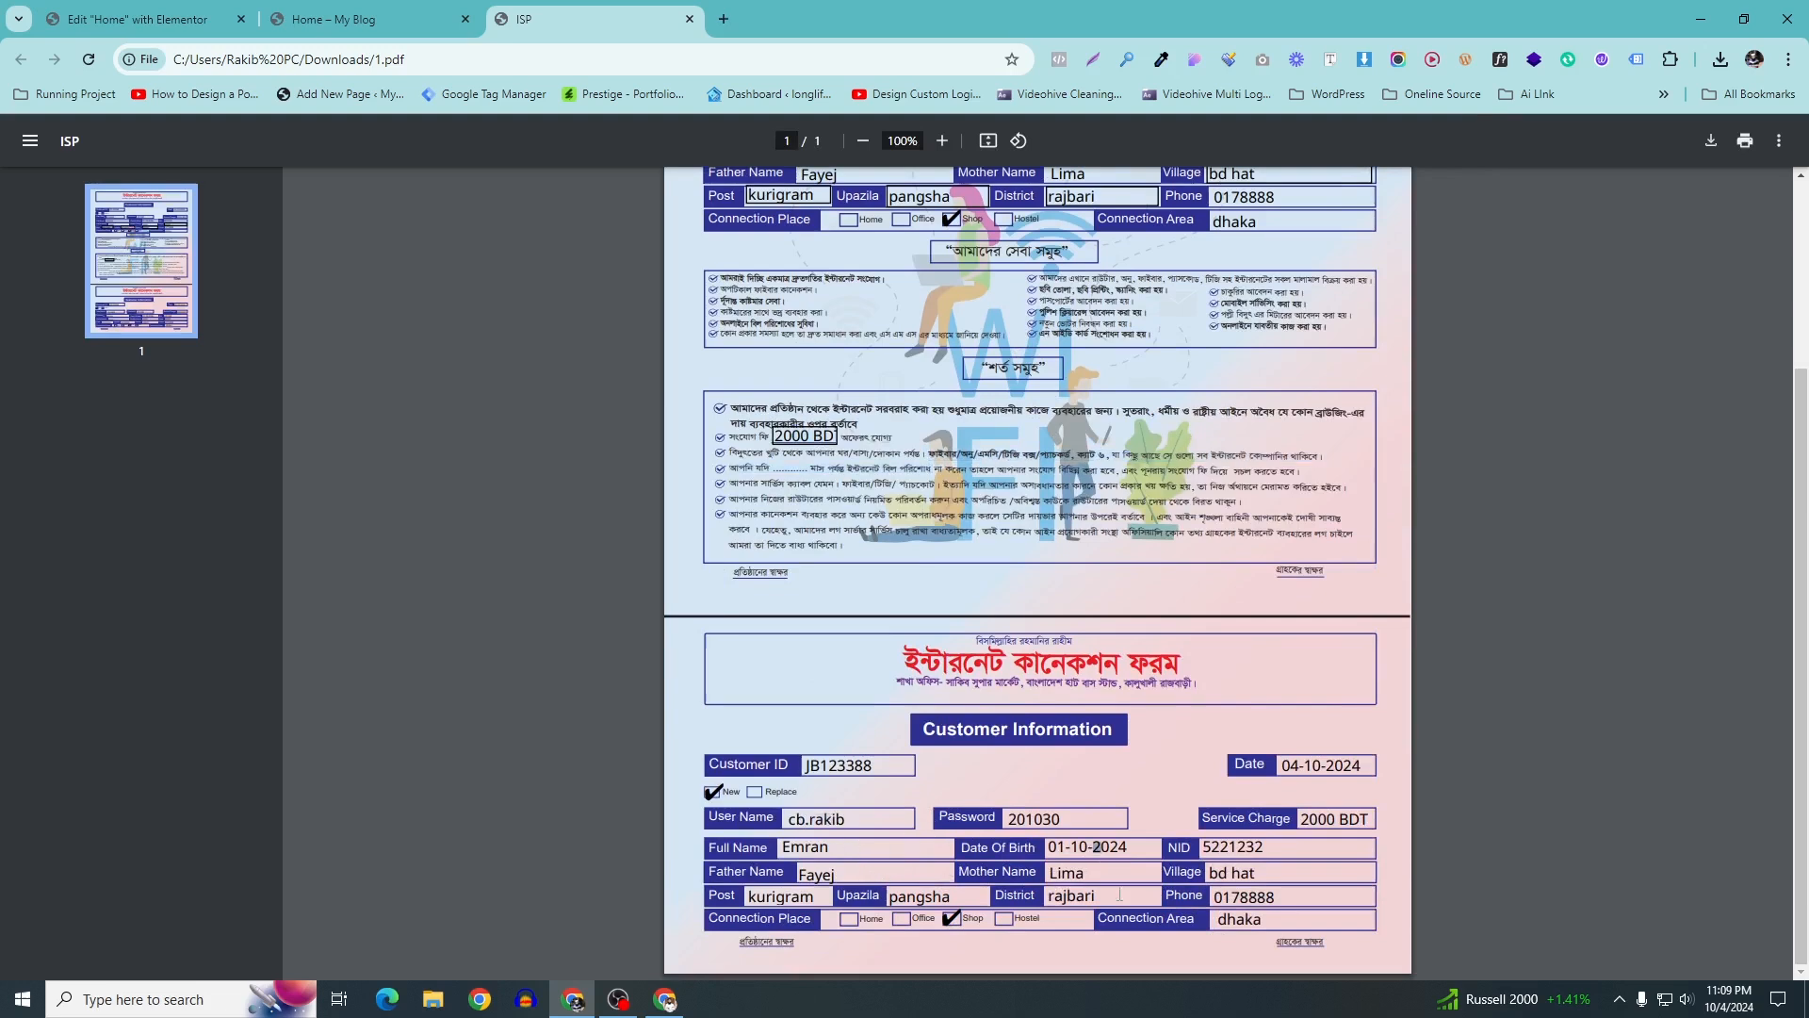
key(ctrl+a)
click(1005, 886)
scroll(1302, 732, down, 5)
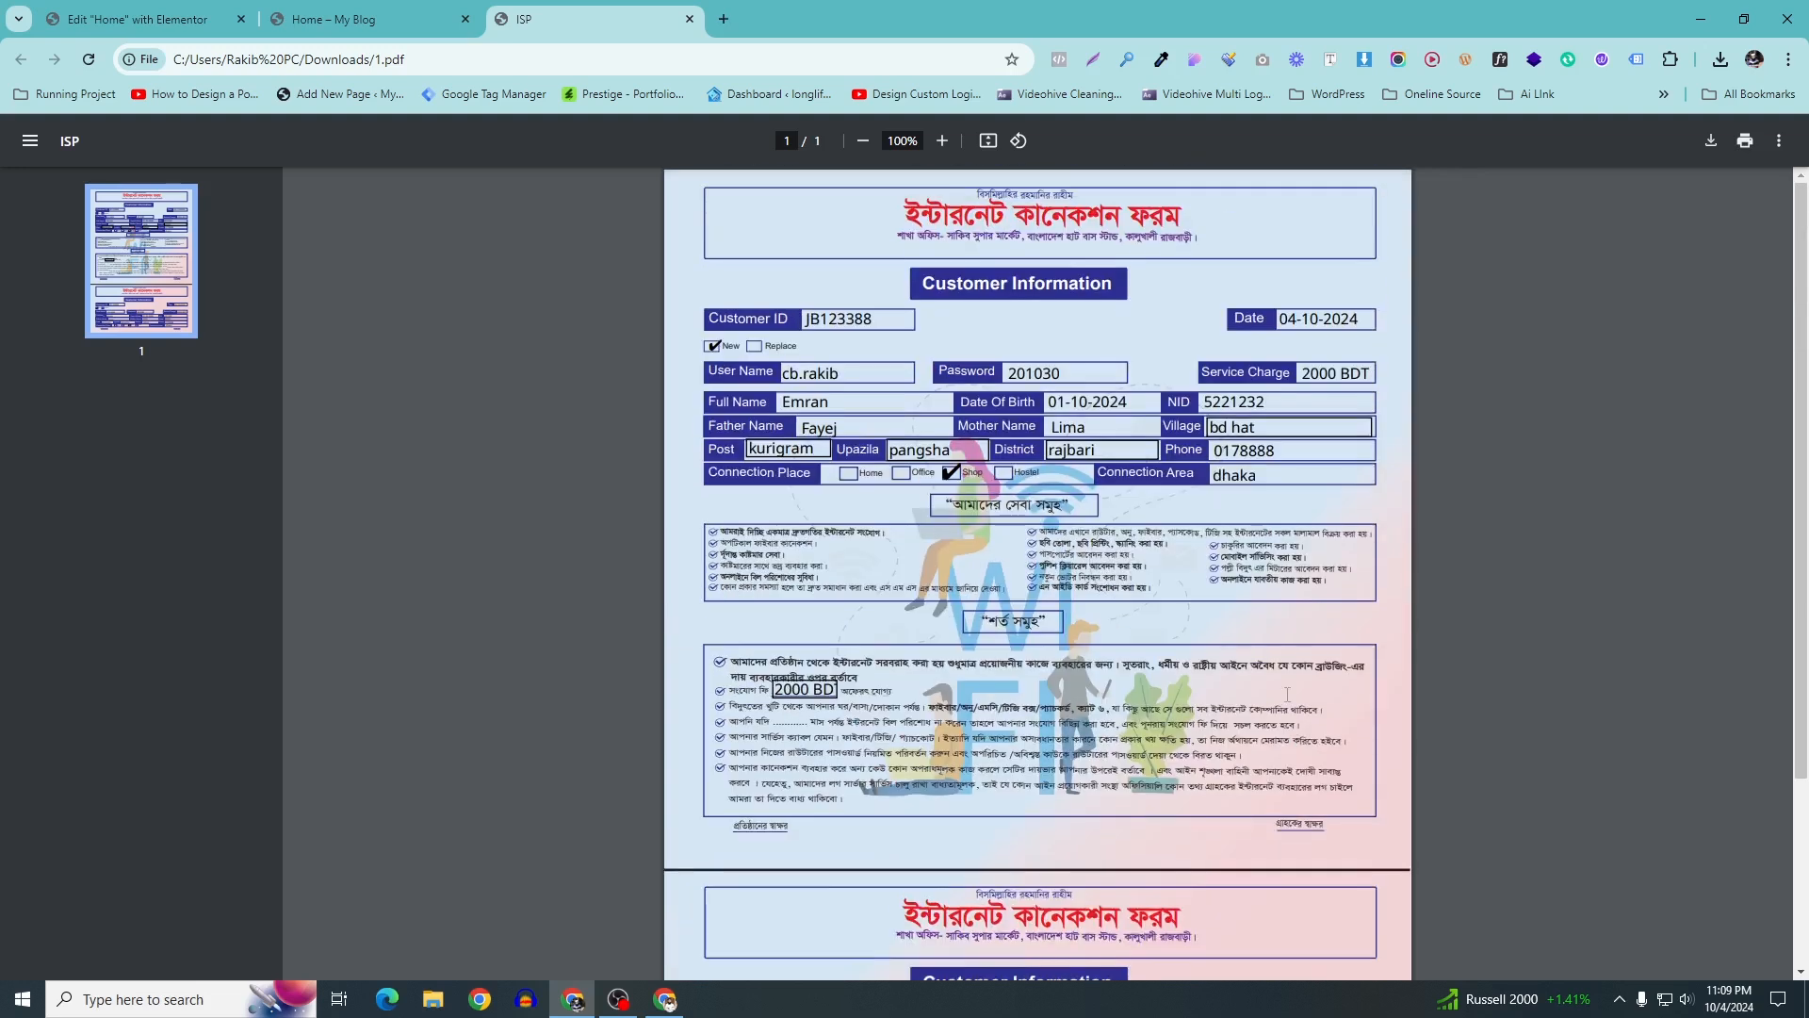
scroll(1278, 632, down, 3)
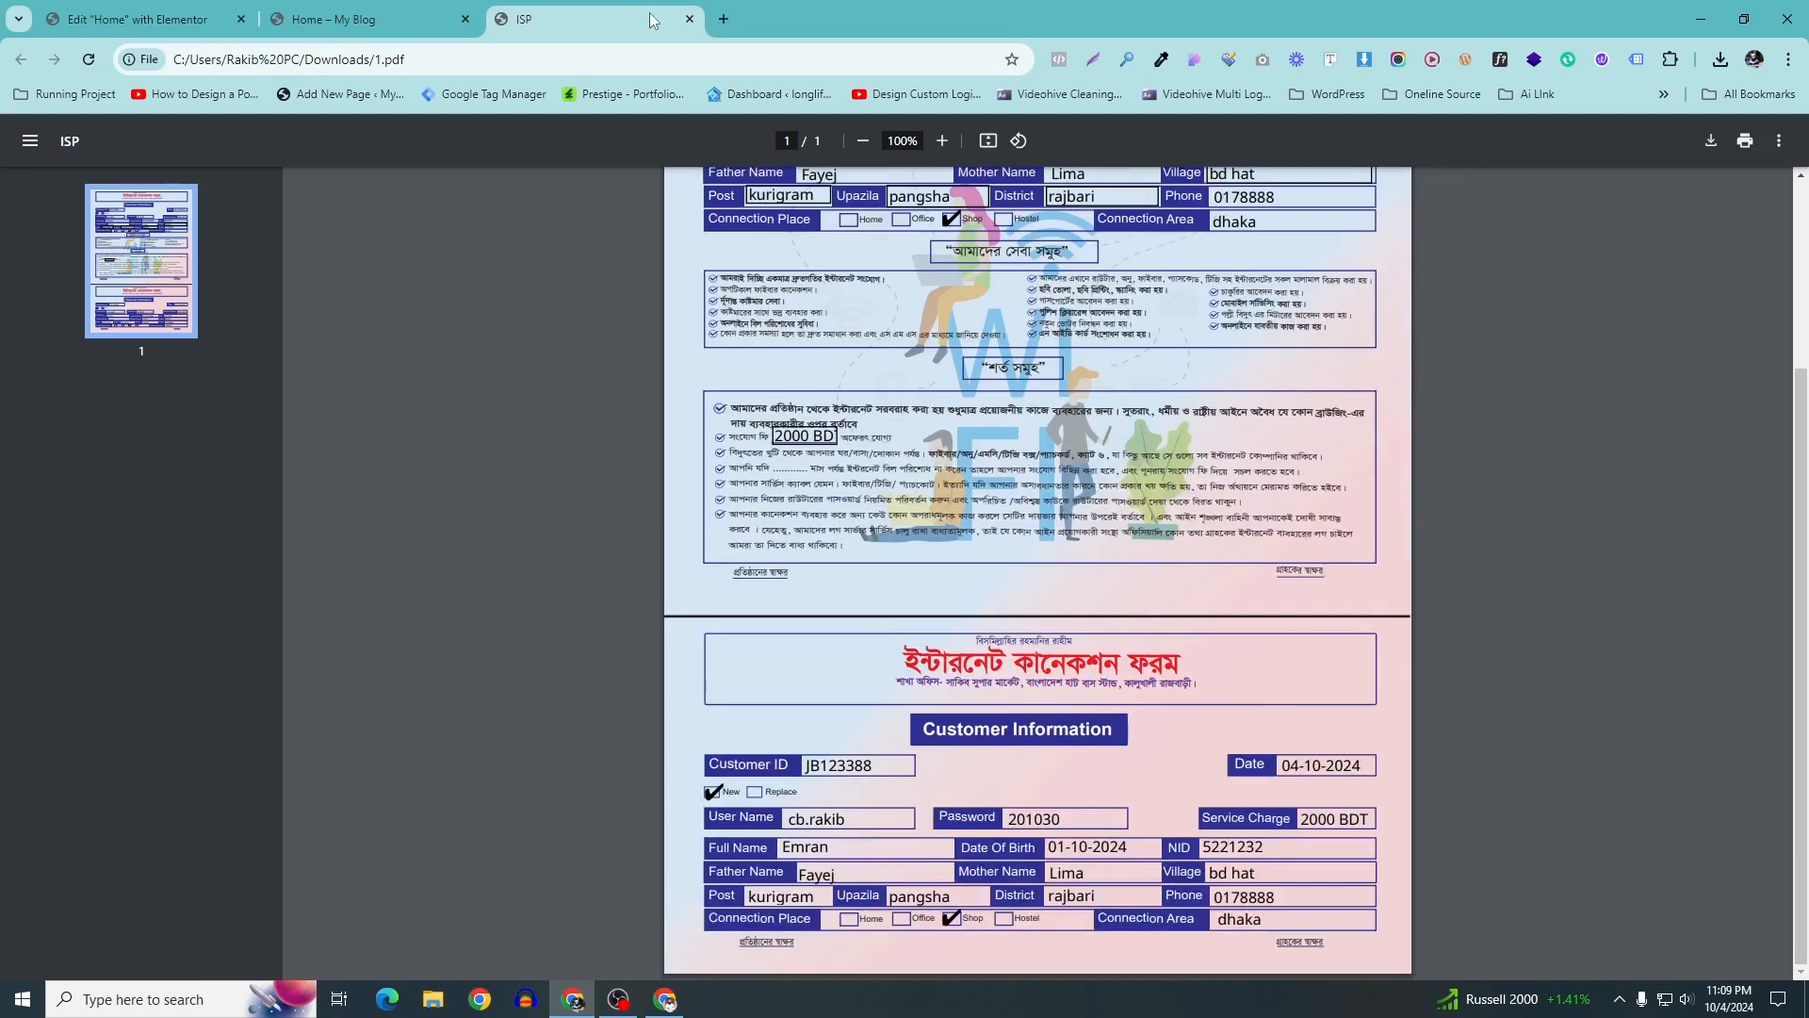
click(689, 19)
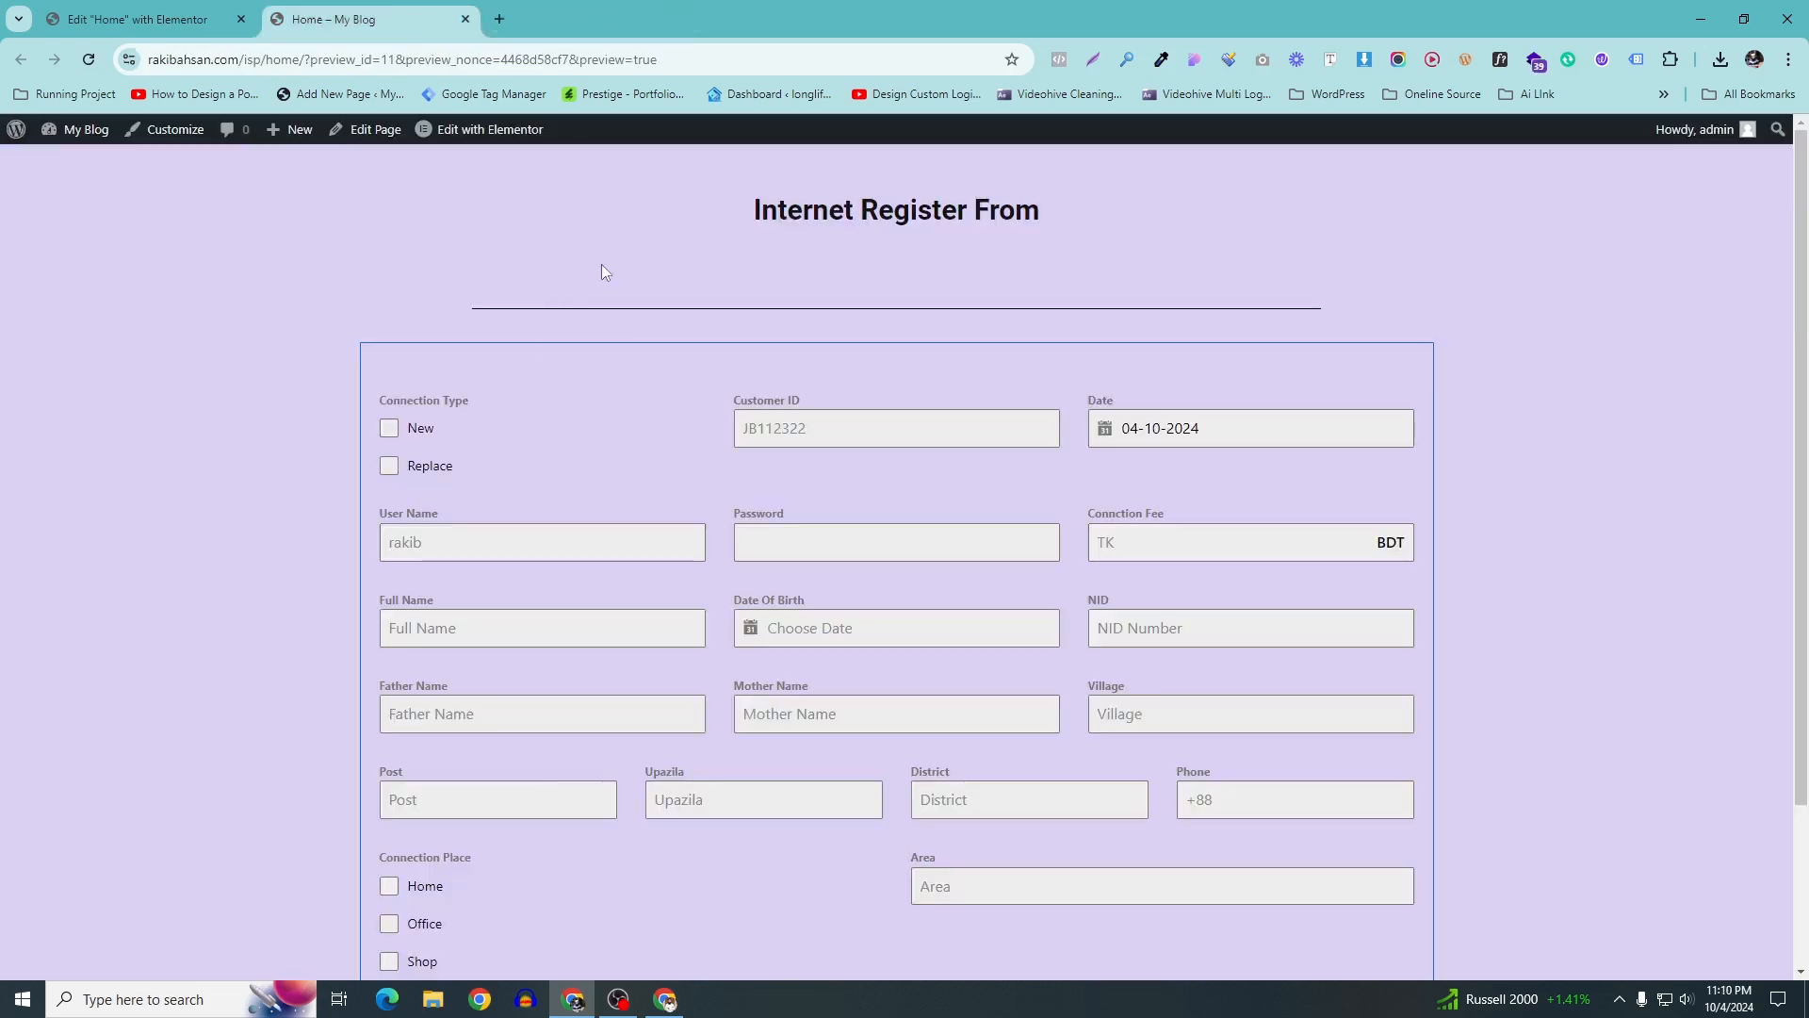
Leave Elementor for the dashboard and open the ISP form for editing in Forminator
drag(519, 323, 714, 439)
click(126, 11)
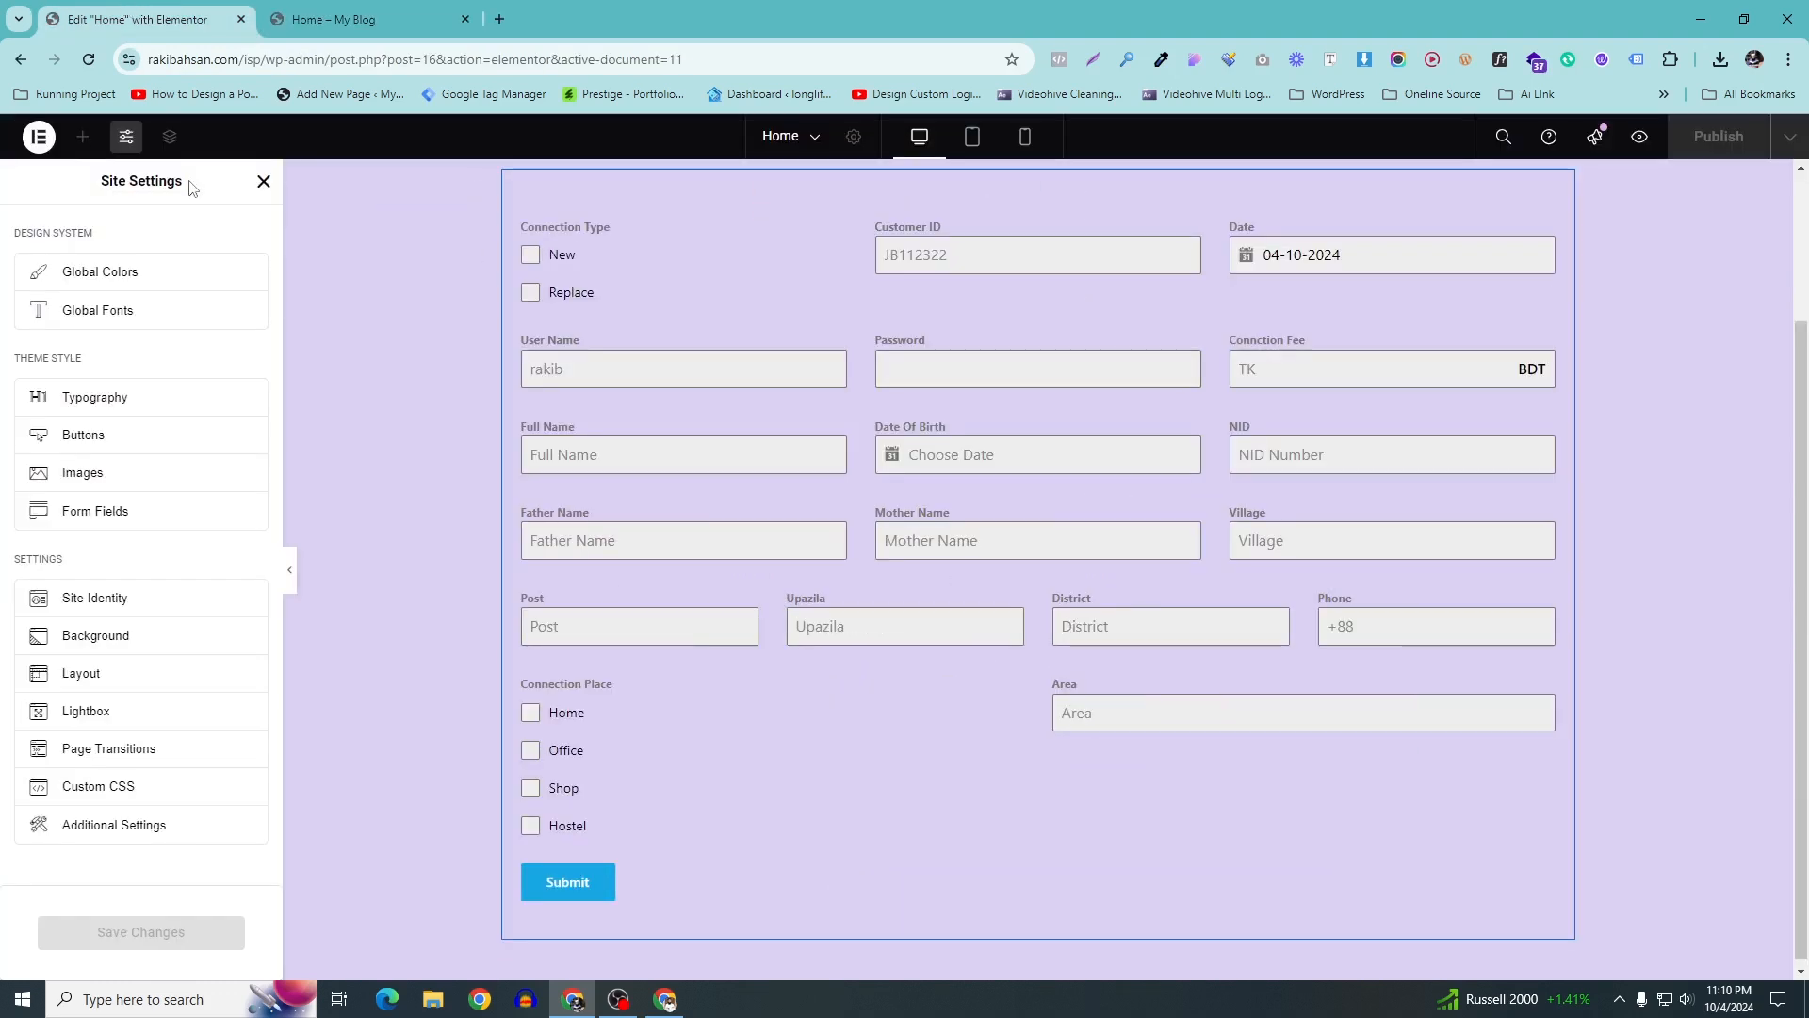
click(39, 137)
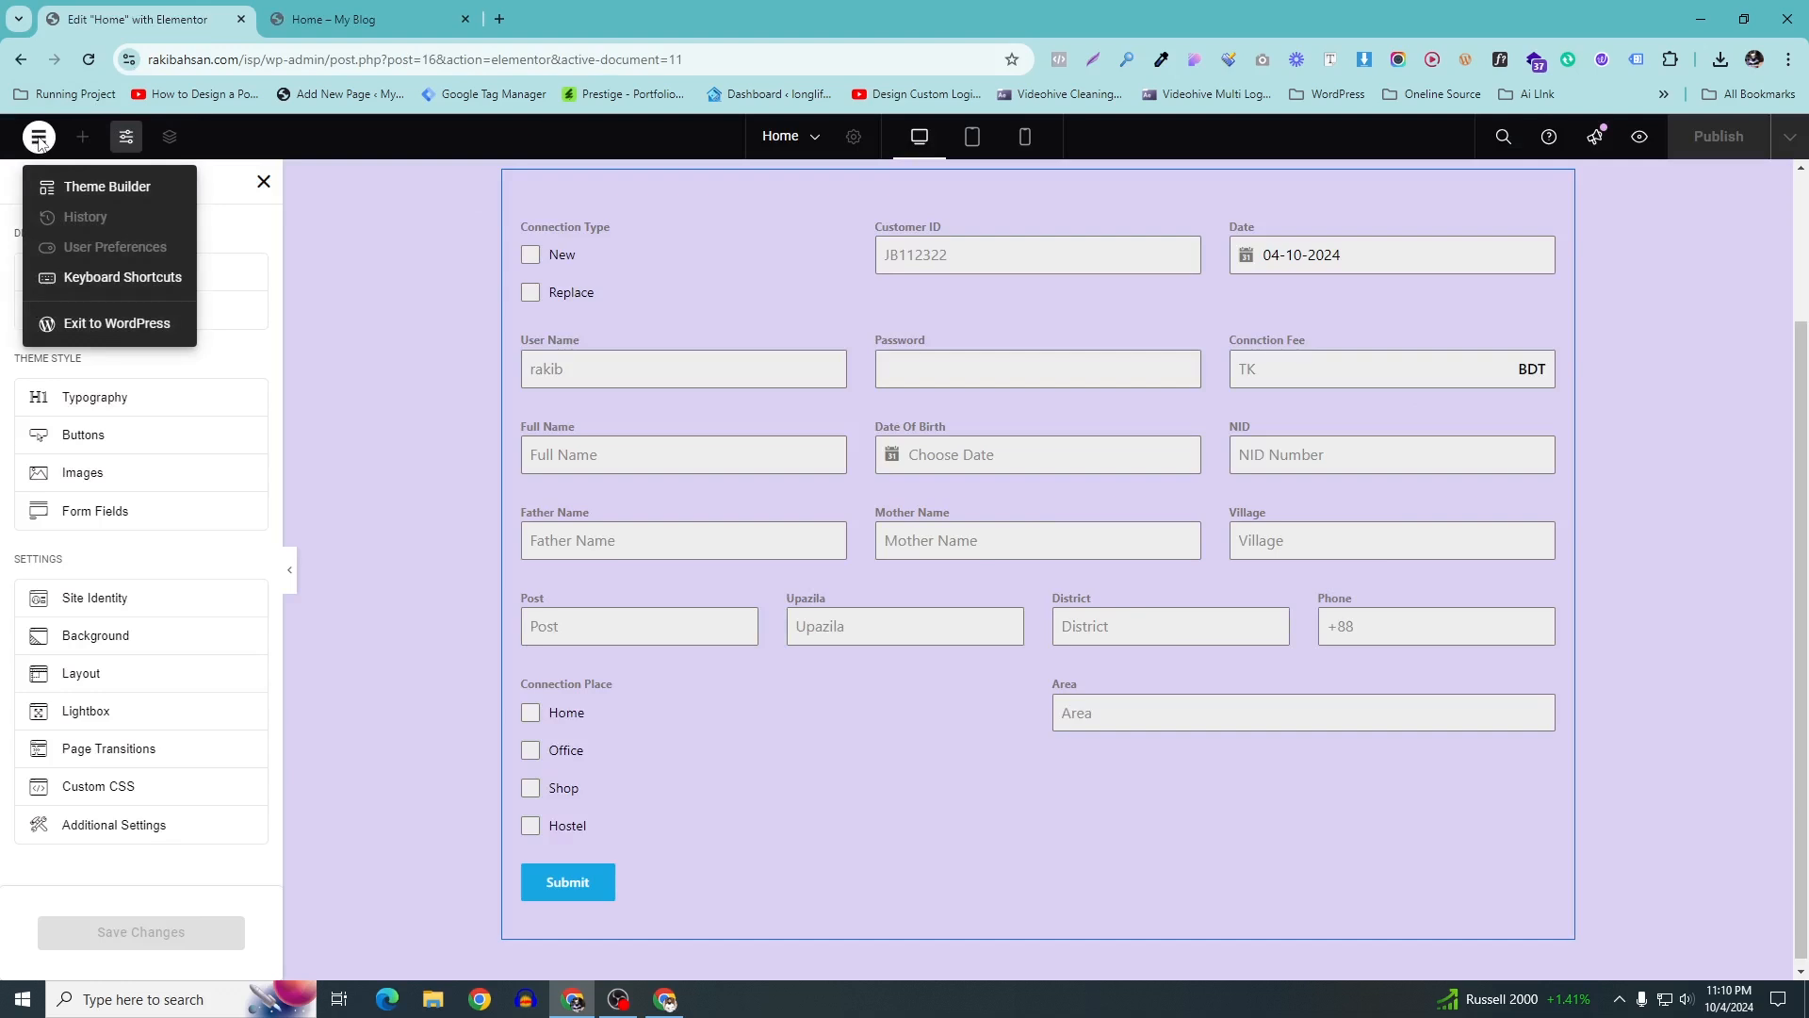
click(124, 324)
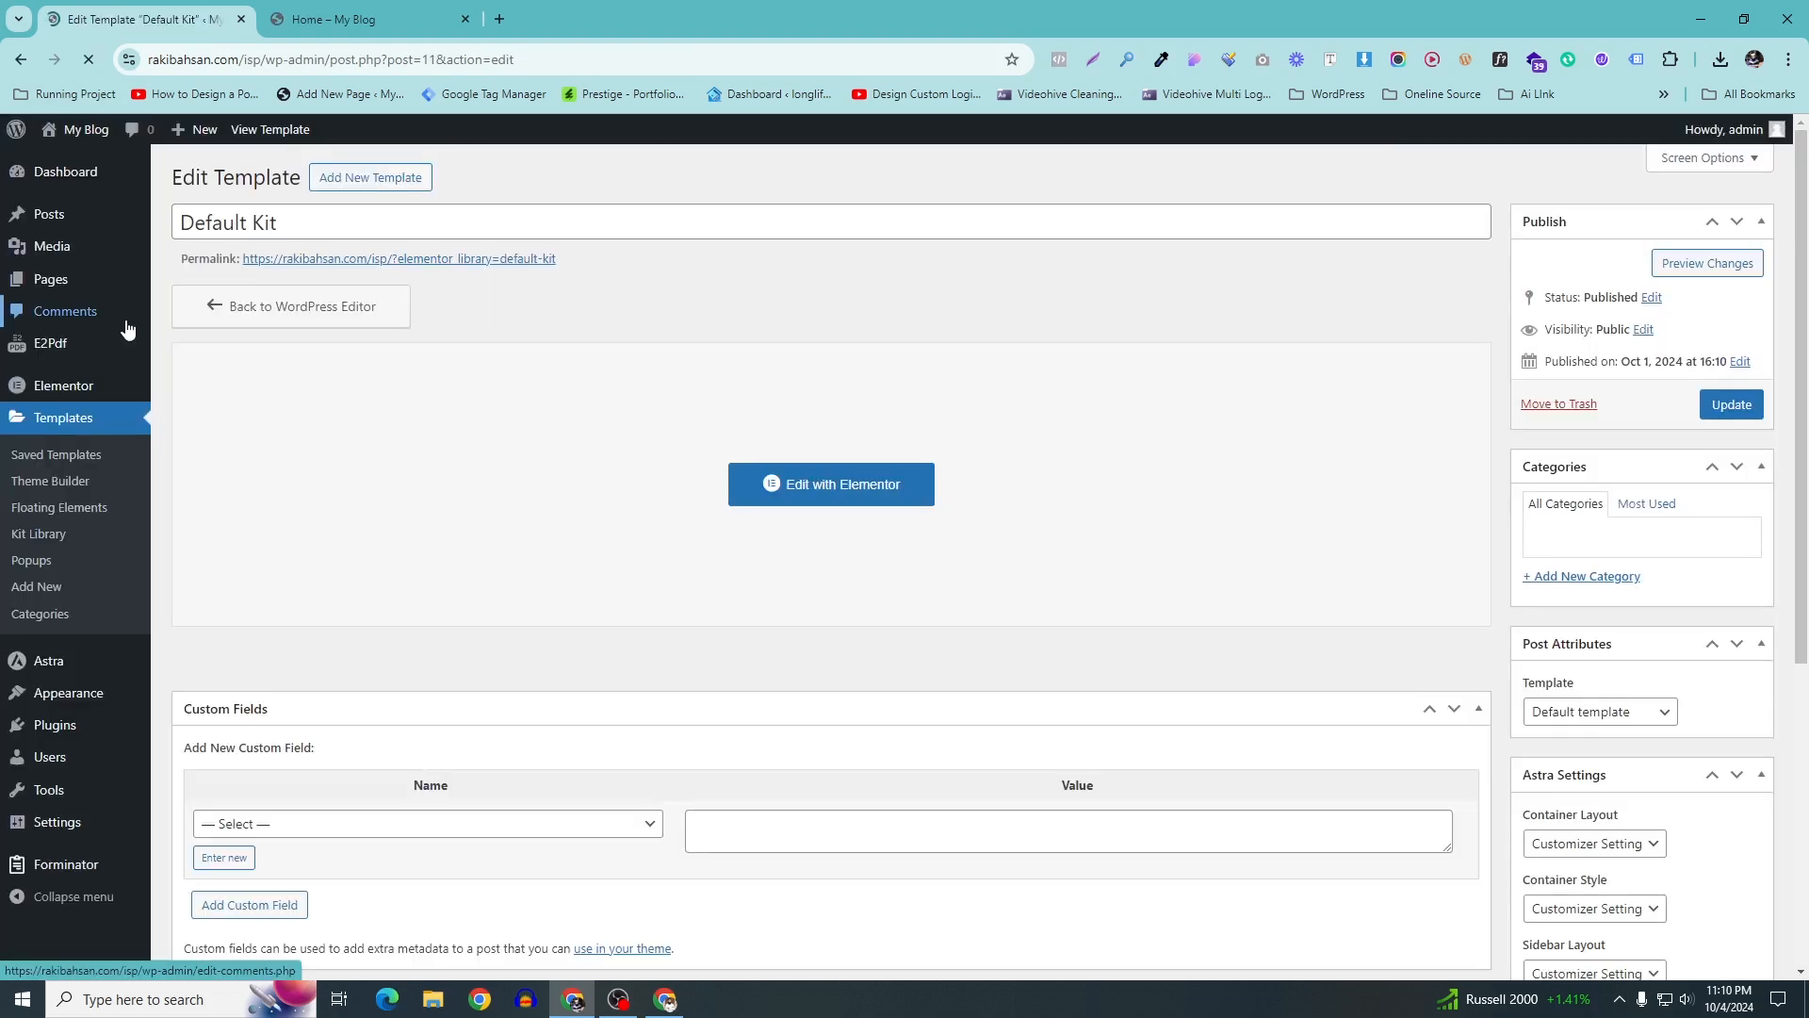
scroll(104, 565, down, 3)
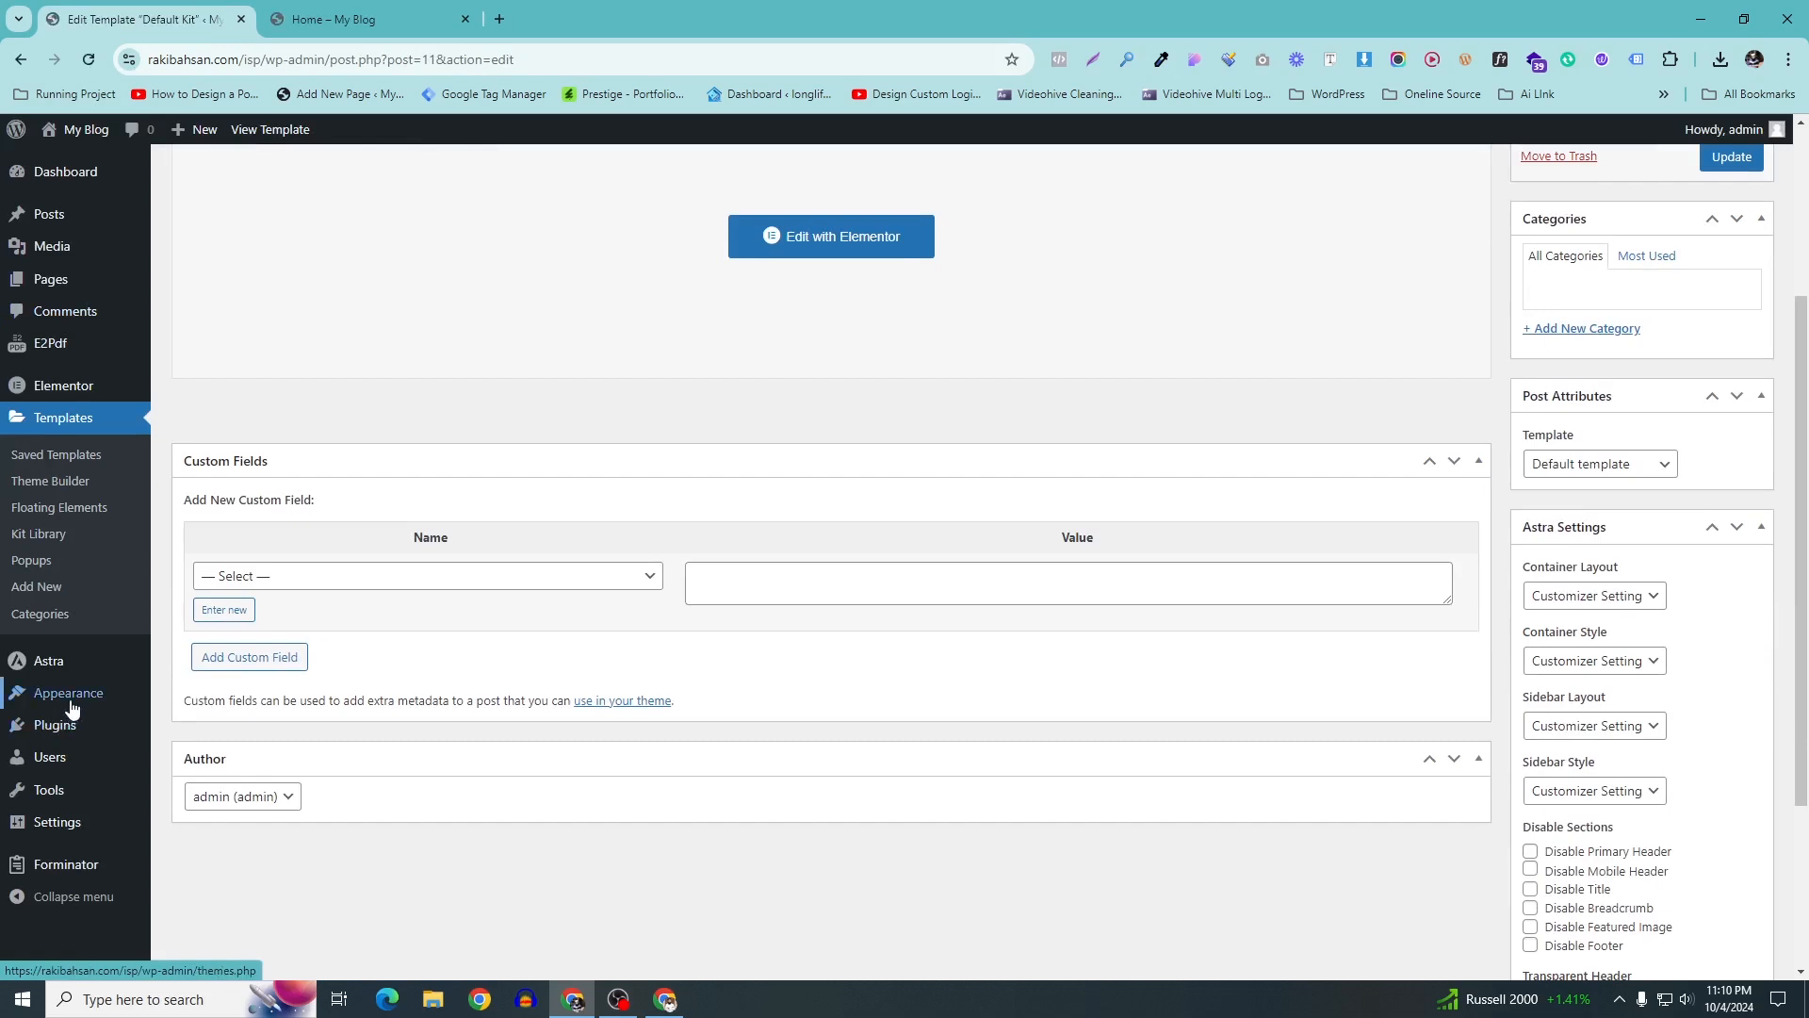
mouse_move(52, 862)
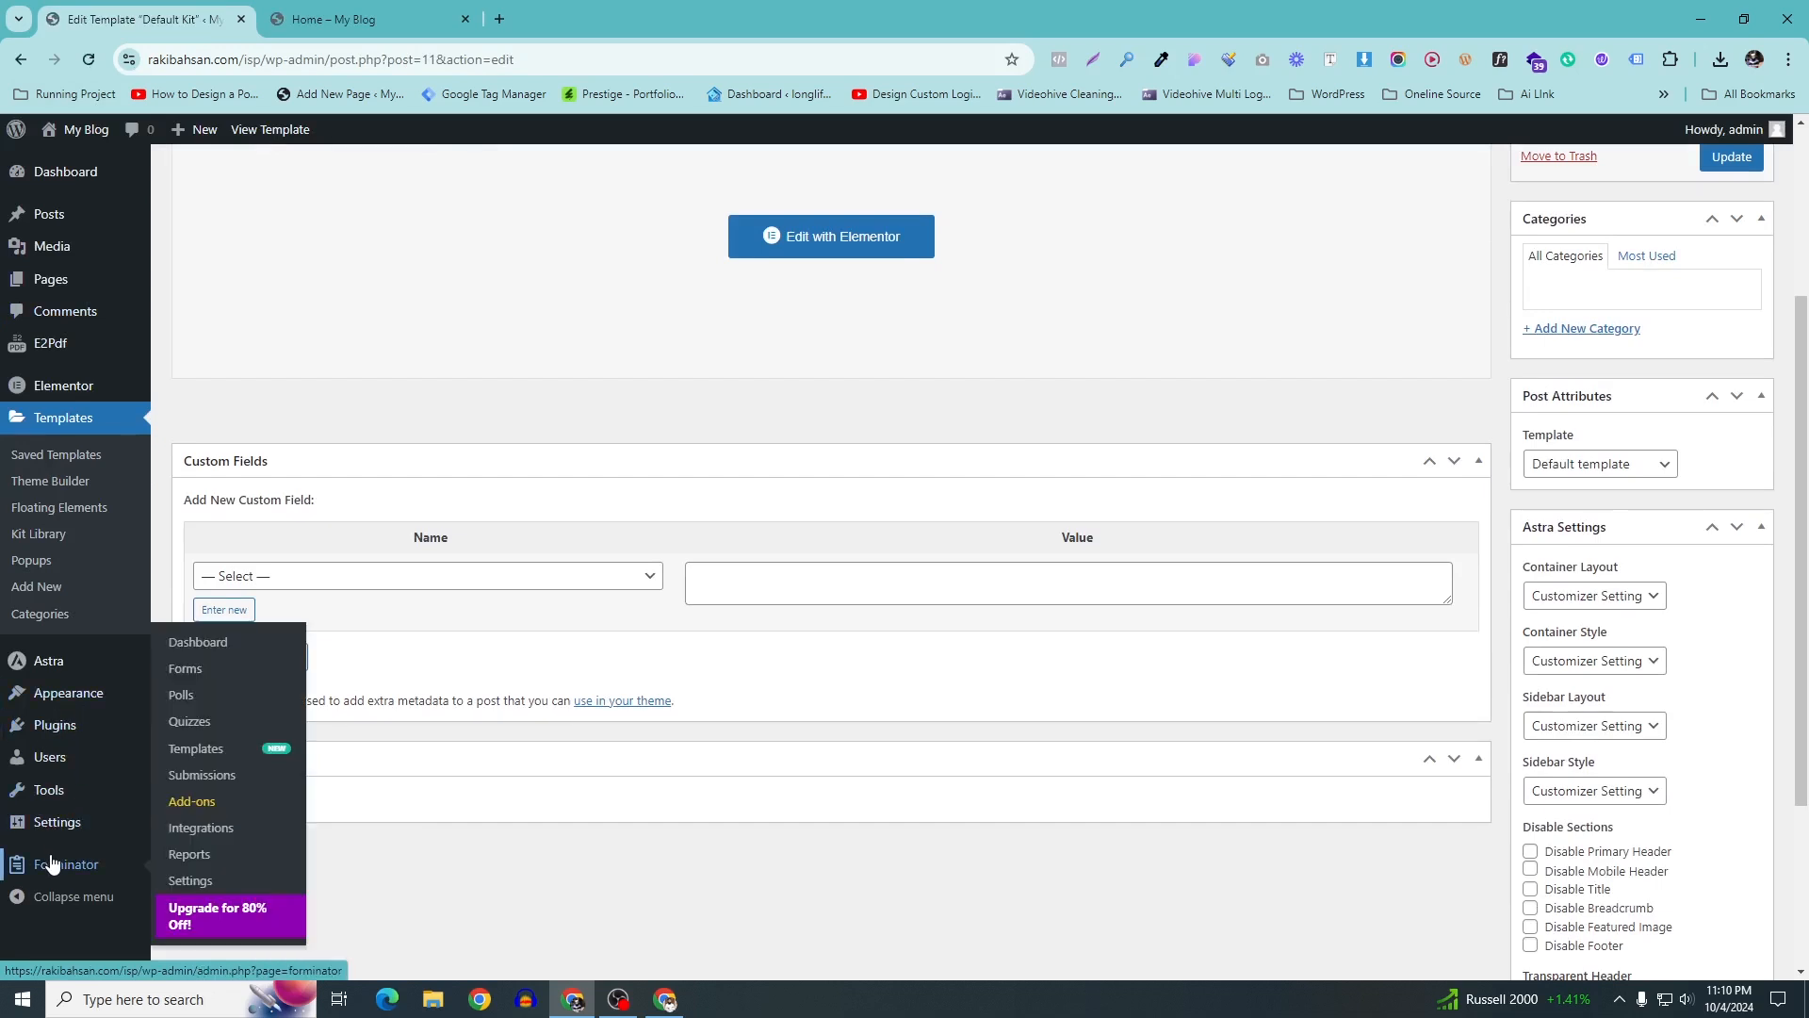
click(201, 679)
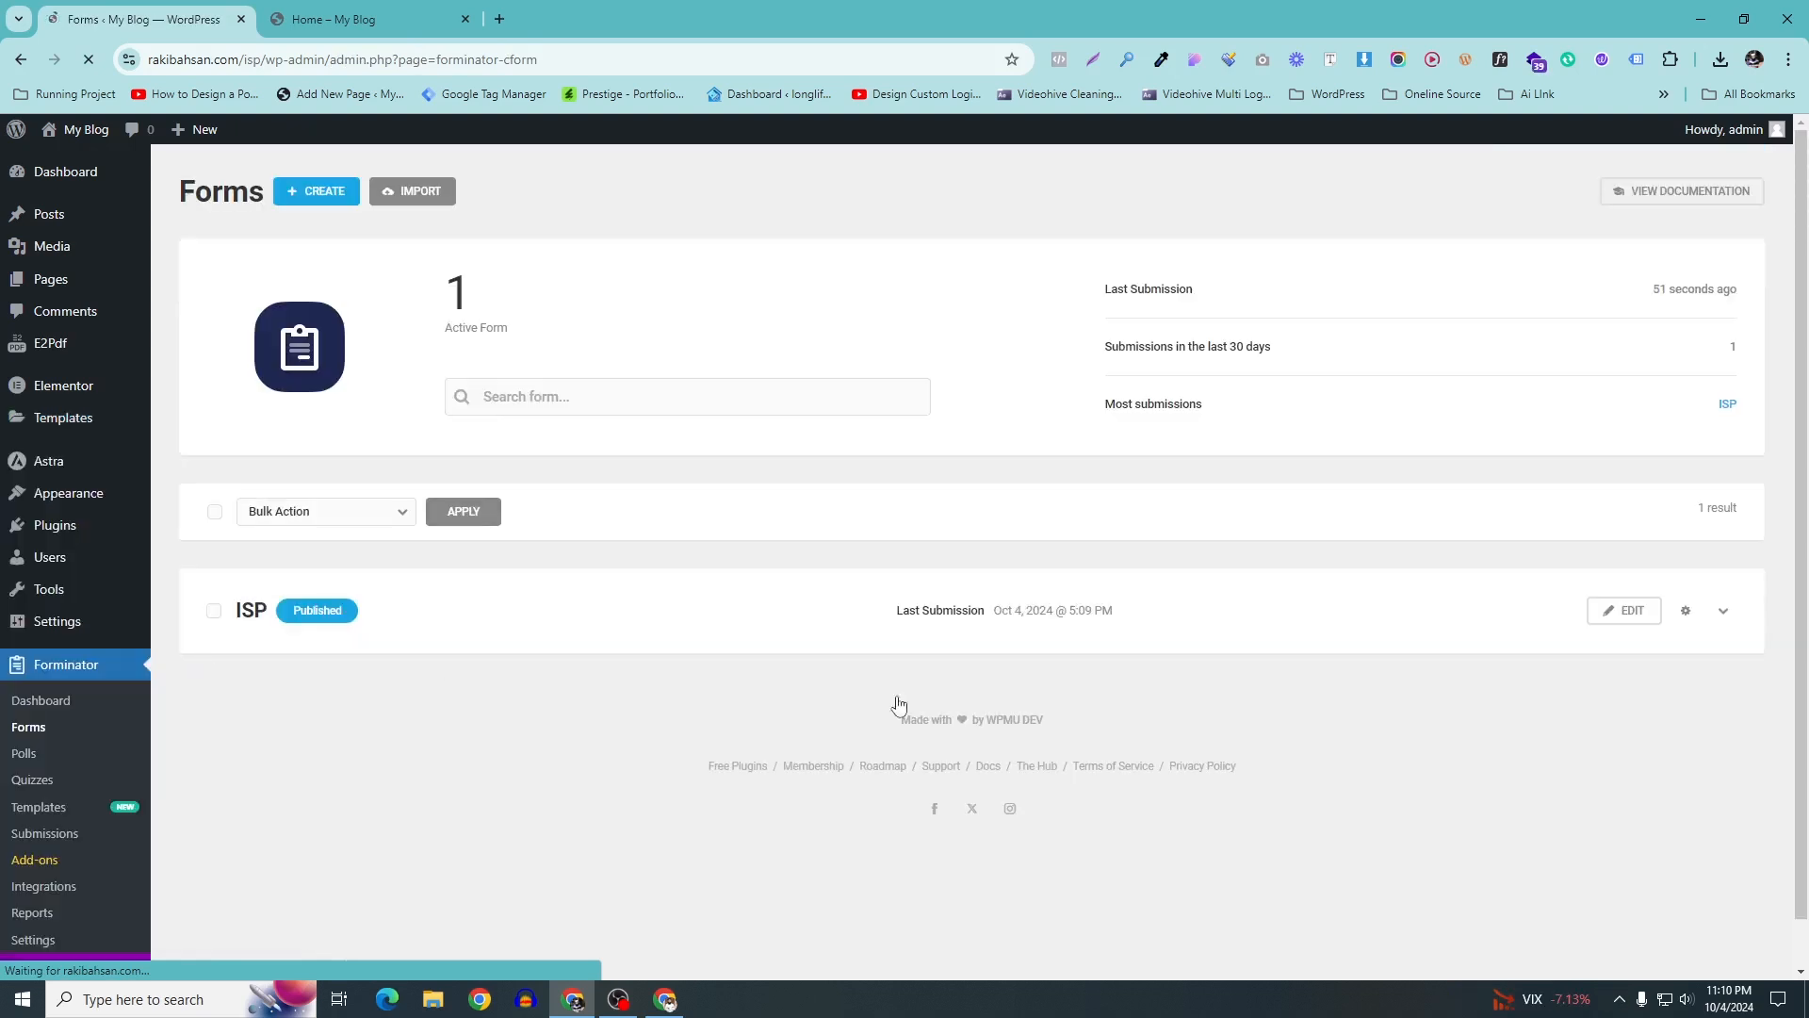
click(1644, 620)
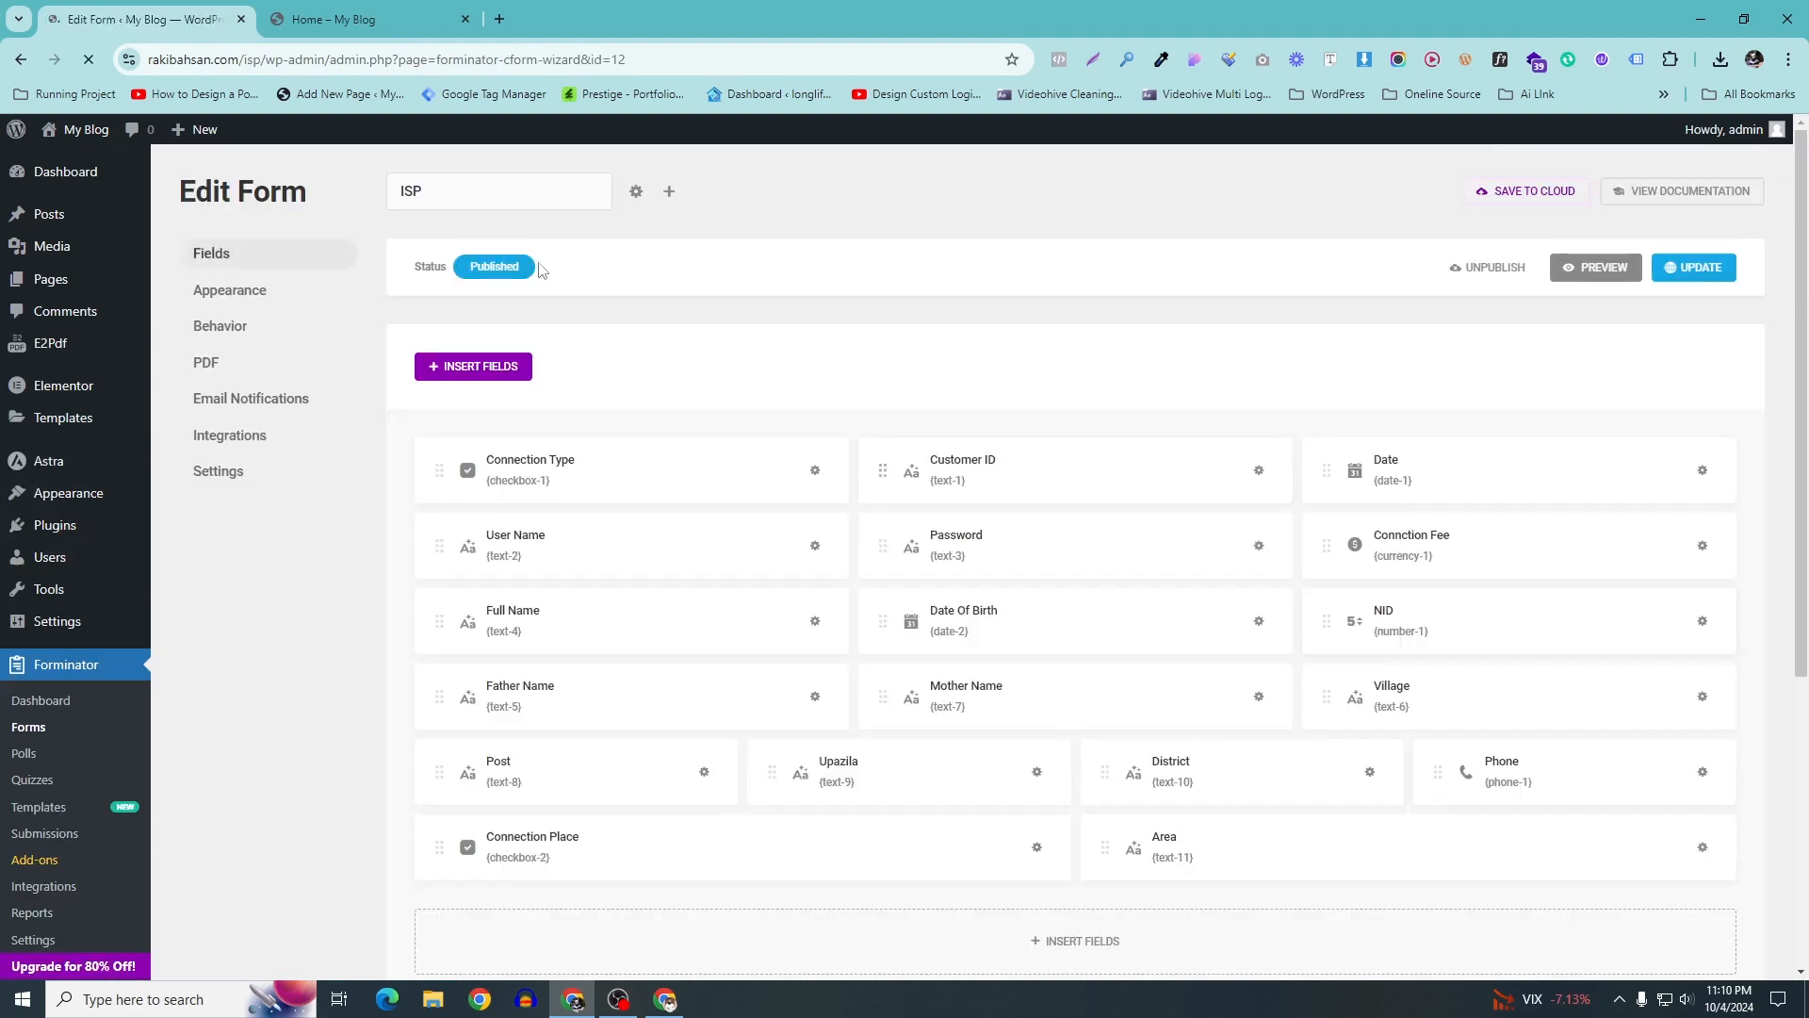
Edit the Inline Message submission behavior of the ISP form
click(236, 341)
scroll(1077, 500, down, 1)
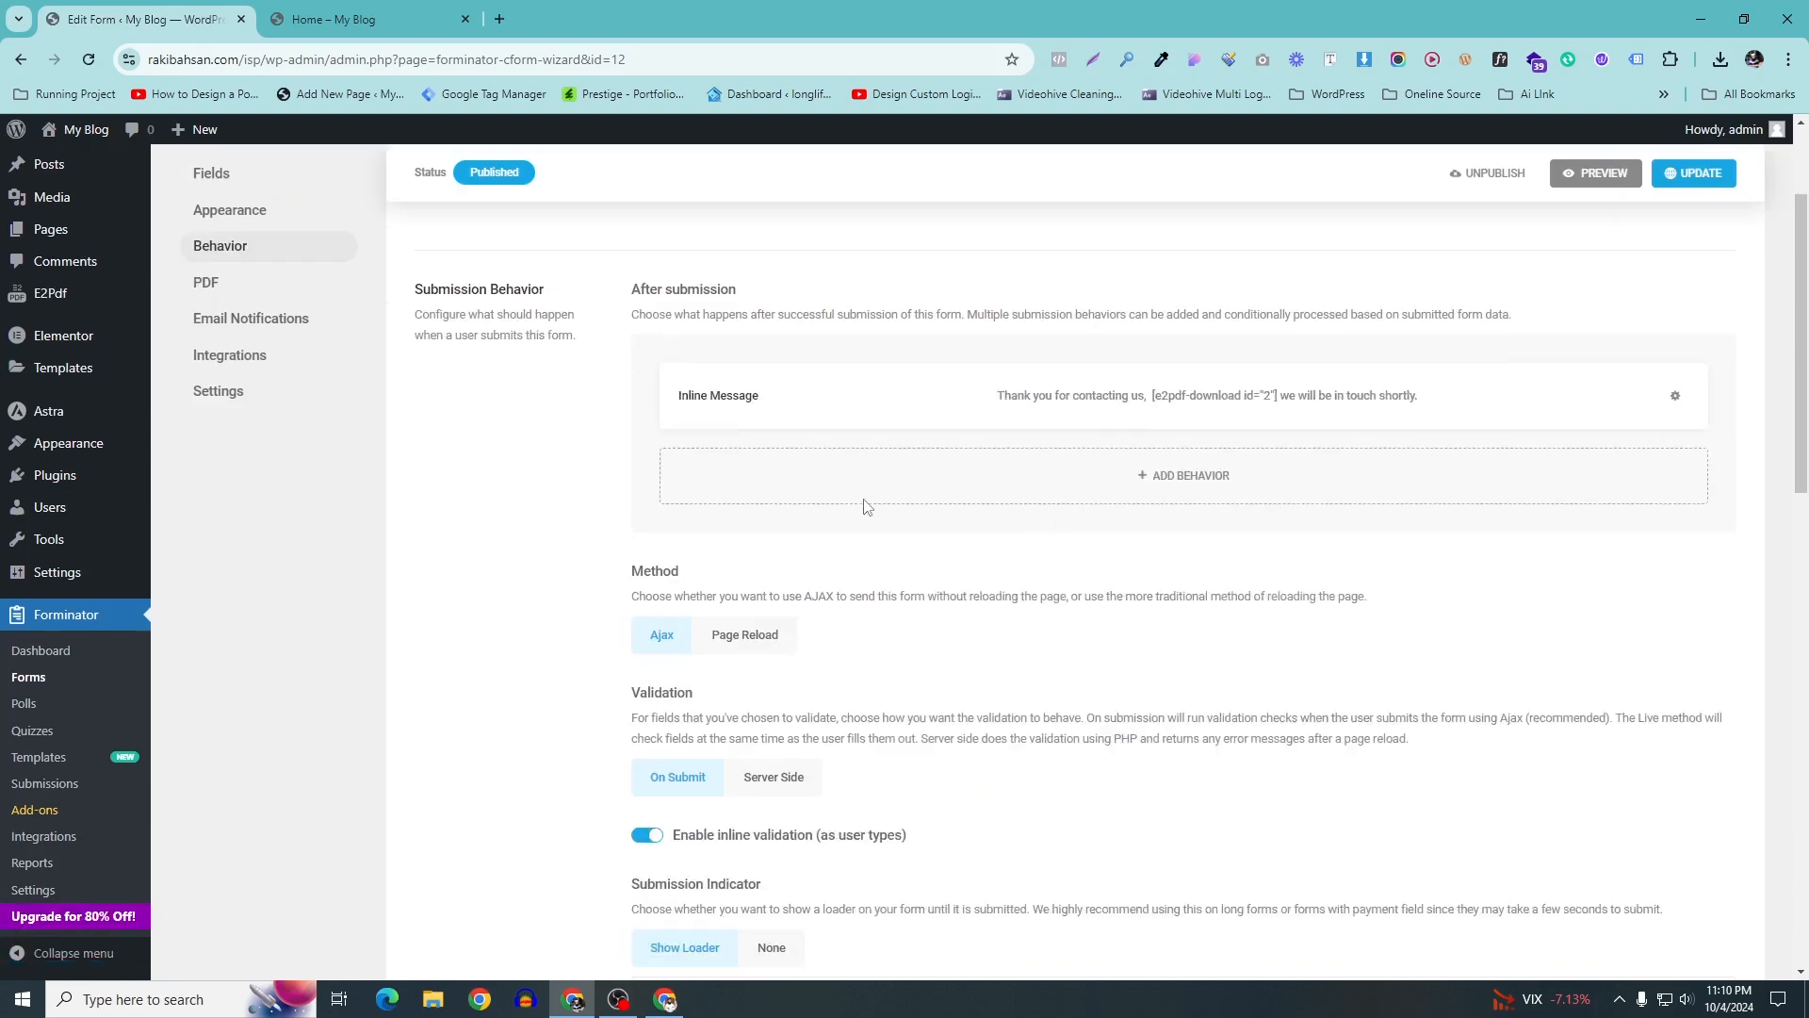
scroll(854, 509, down, 9)
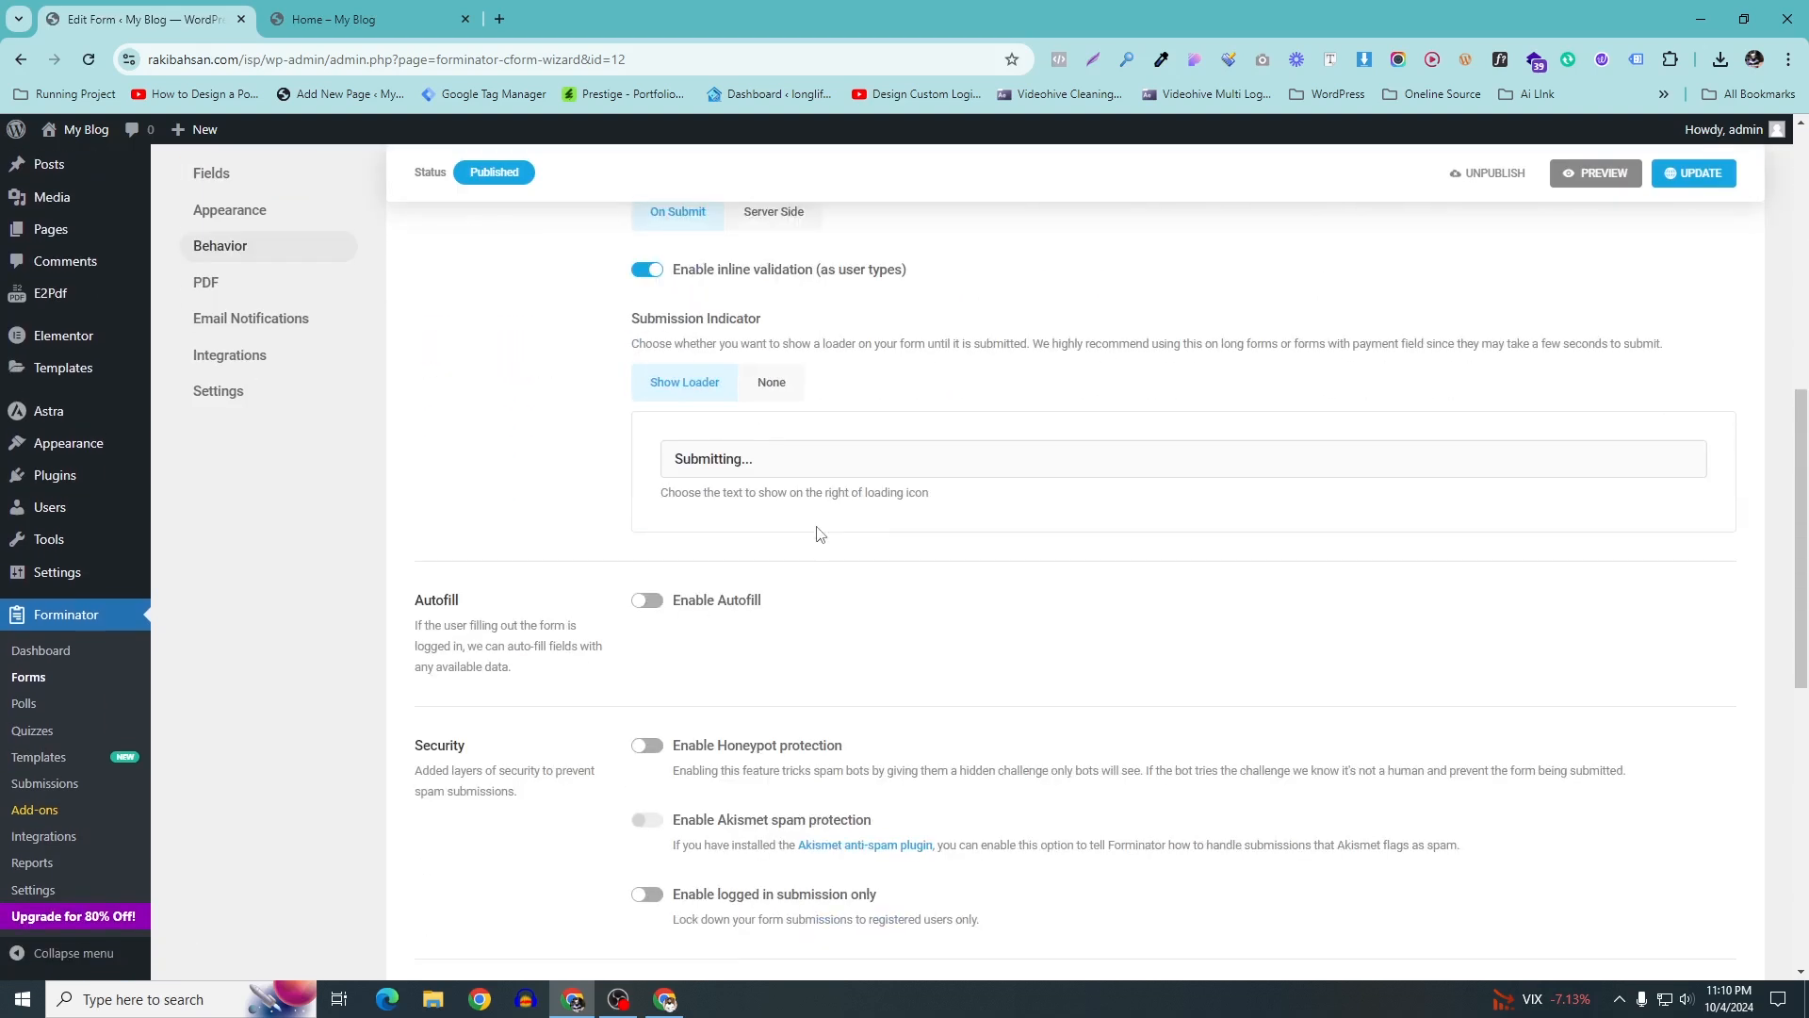
scroll(881, 518, up, 5)
scroll(872, 481, up, 4)
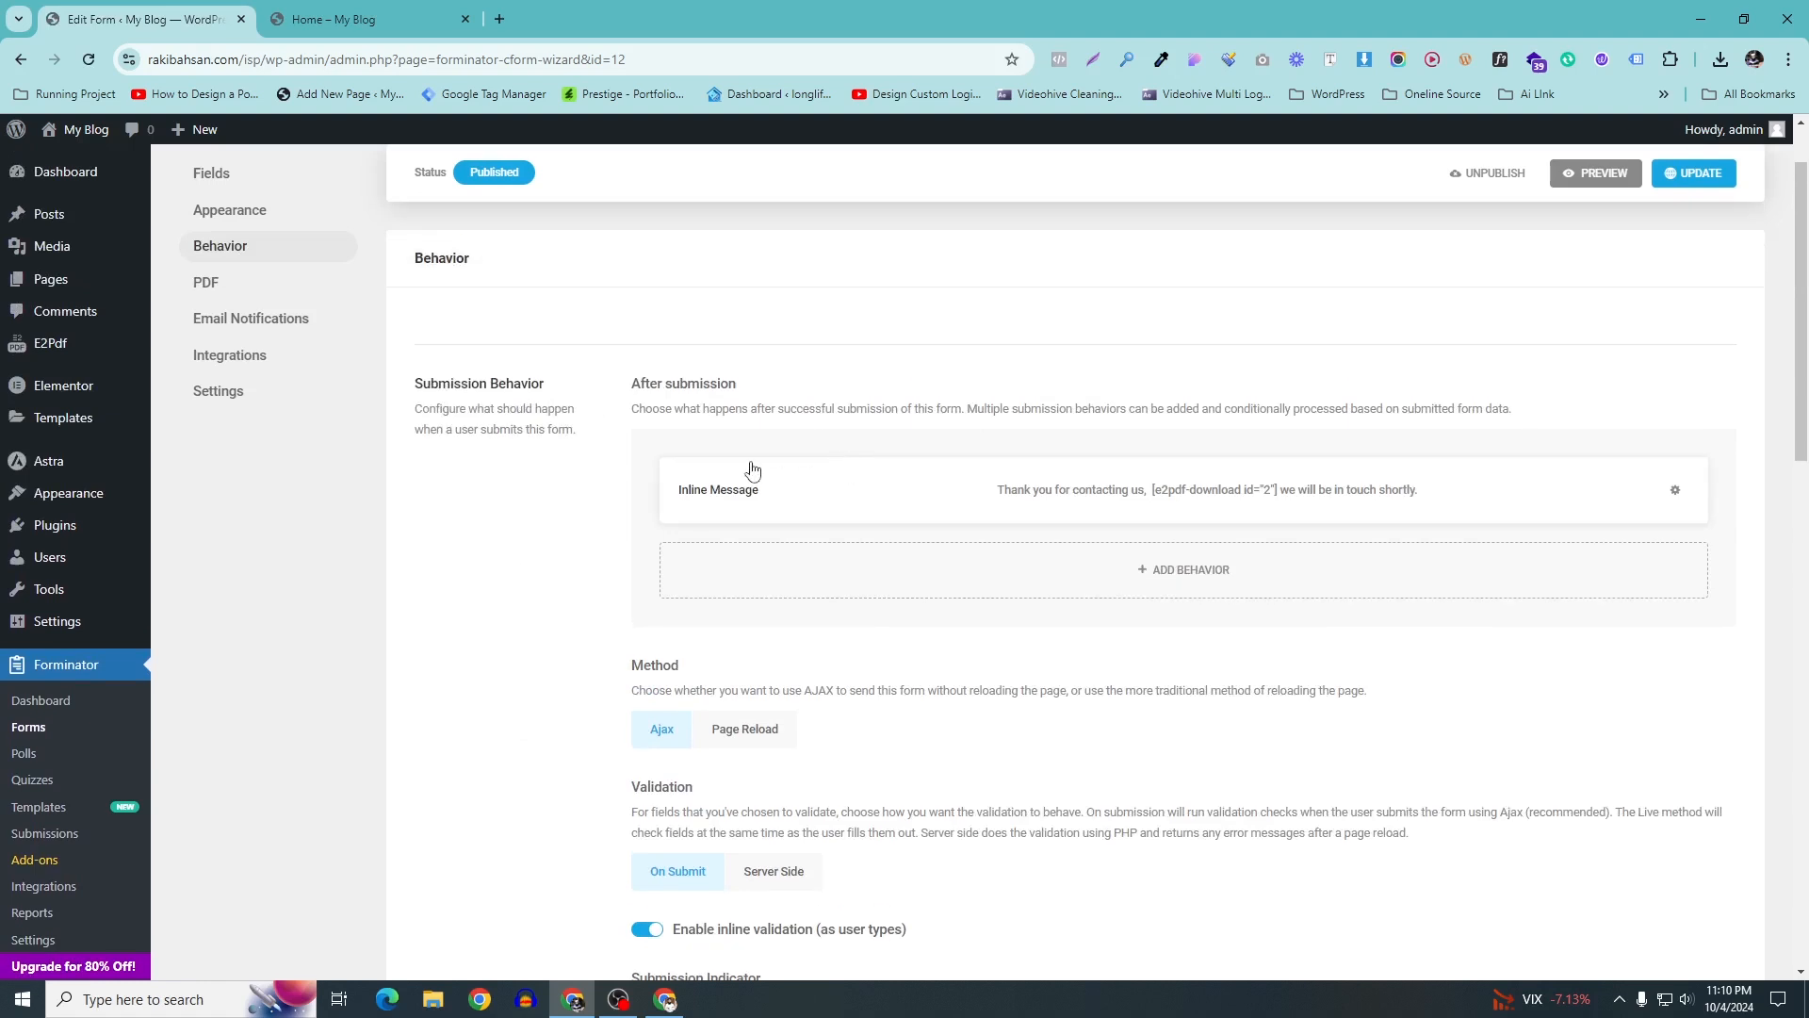
click(1674, 490)
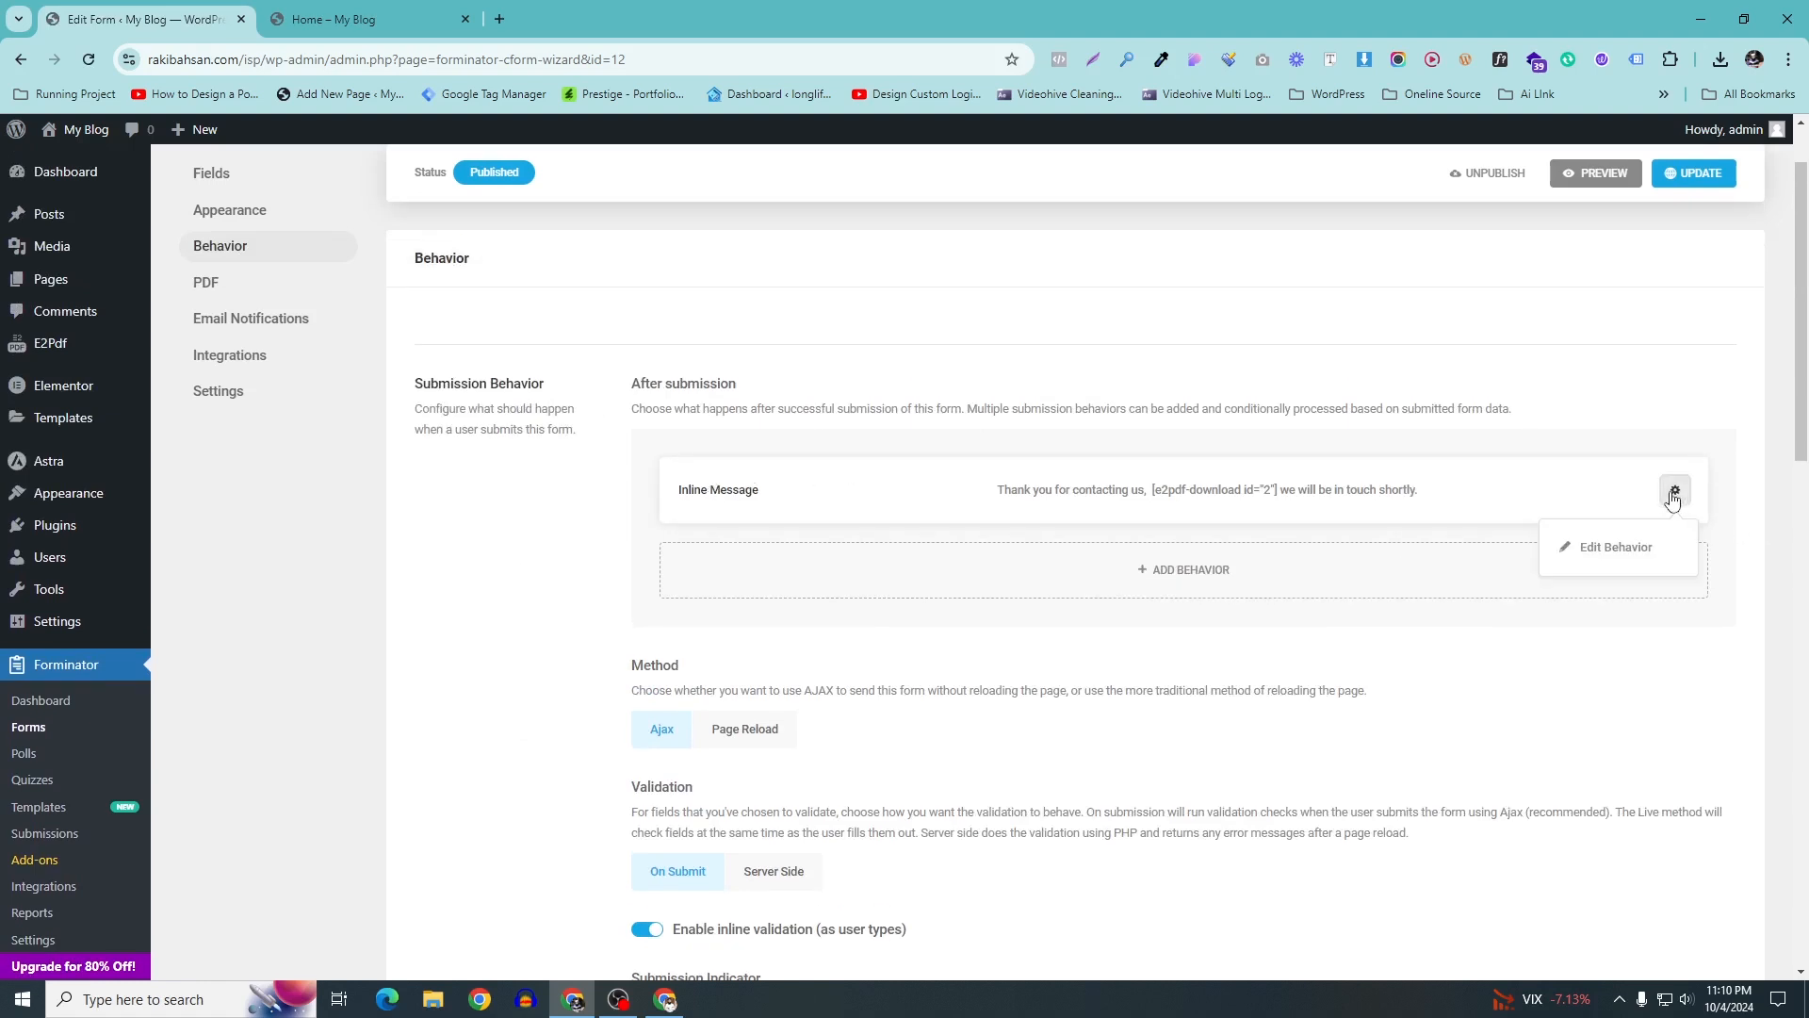
click(1621, 545)
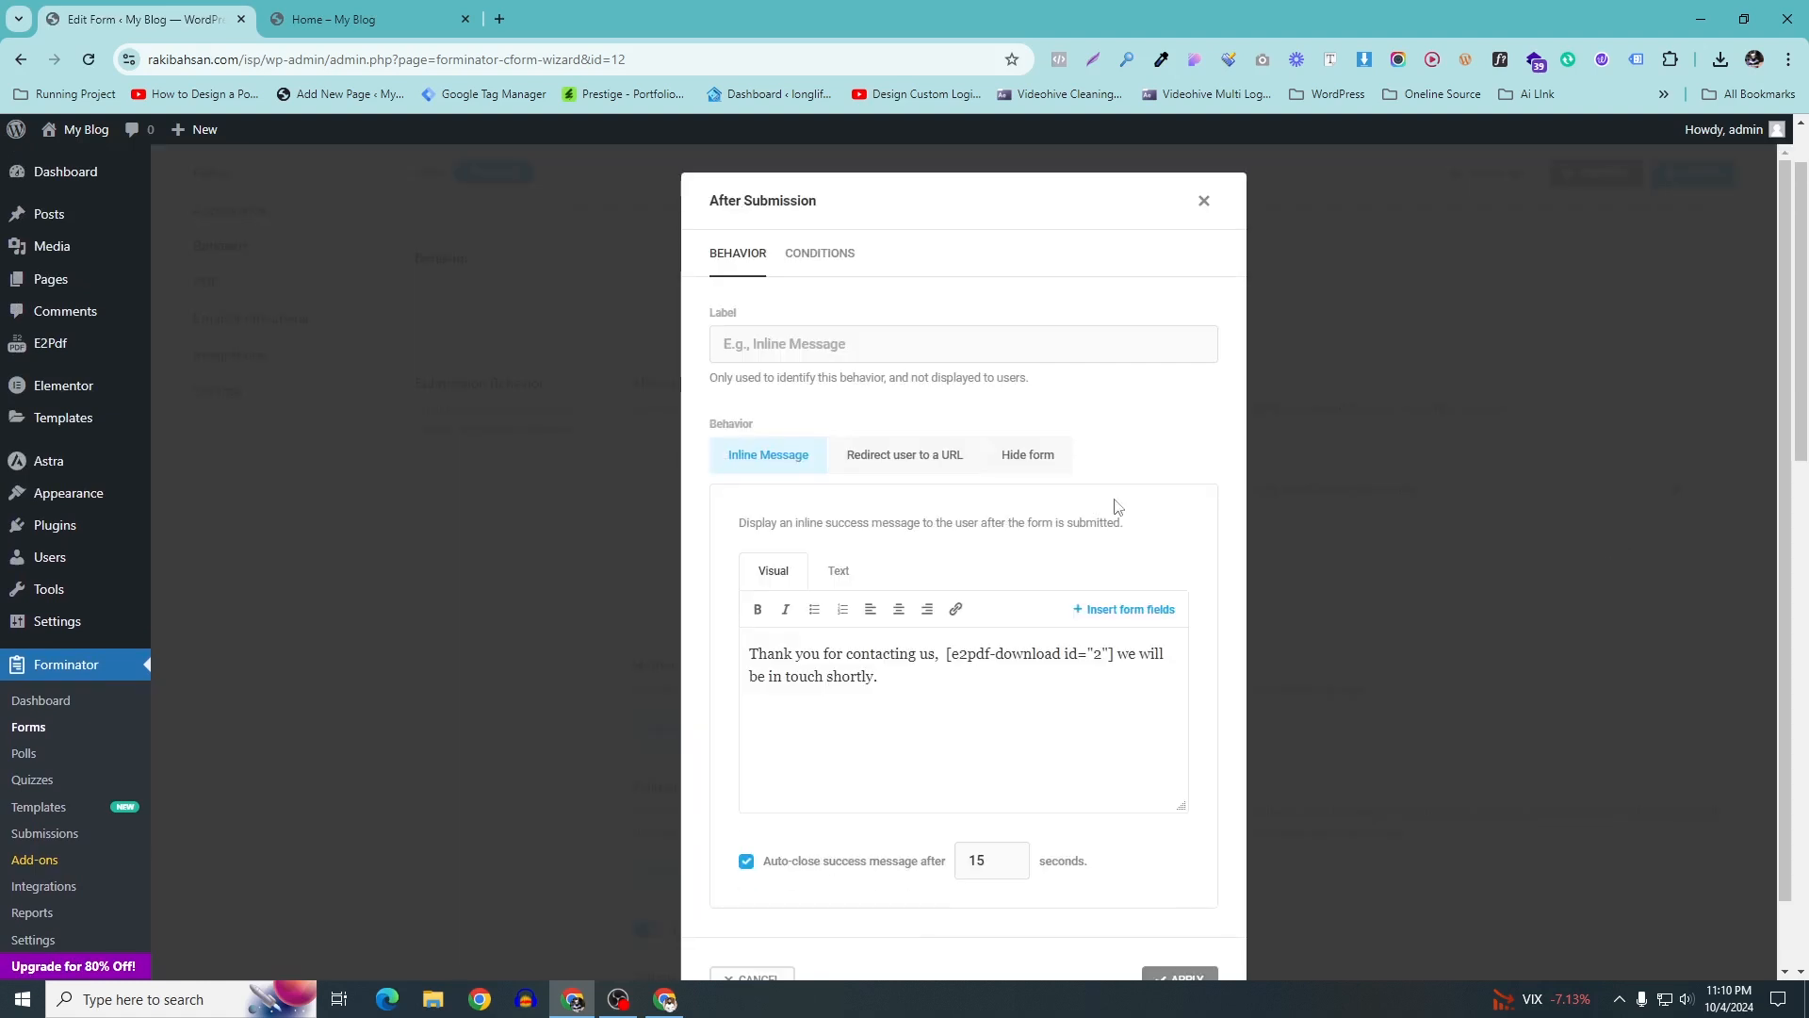
Turn off Auto-close for the inline thank-you message and update the form
scroll(886, 502, down, 1)
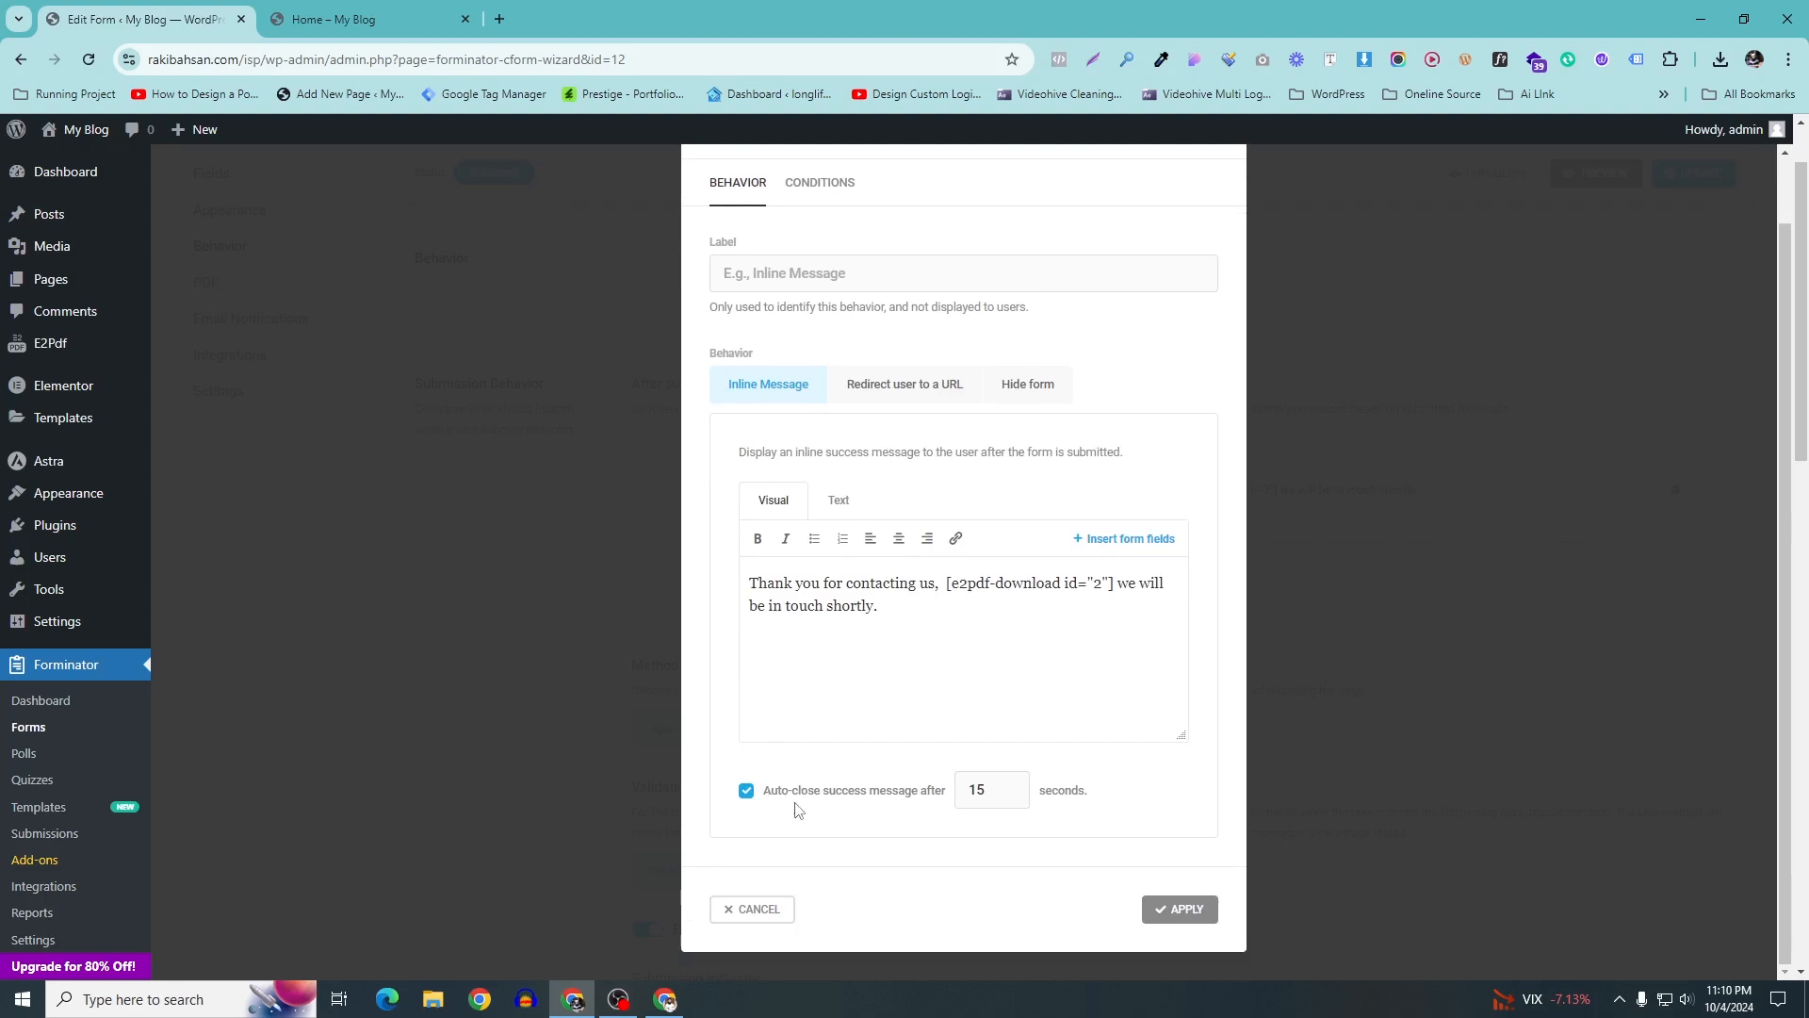
drag(1001, 795, 902, 788)
text(30)
click(744, 791)
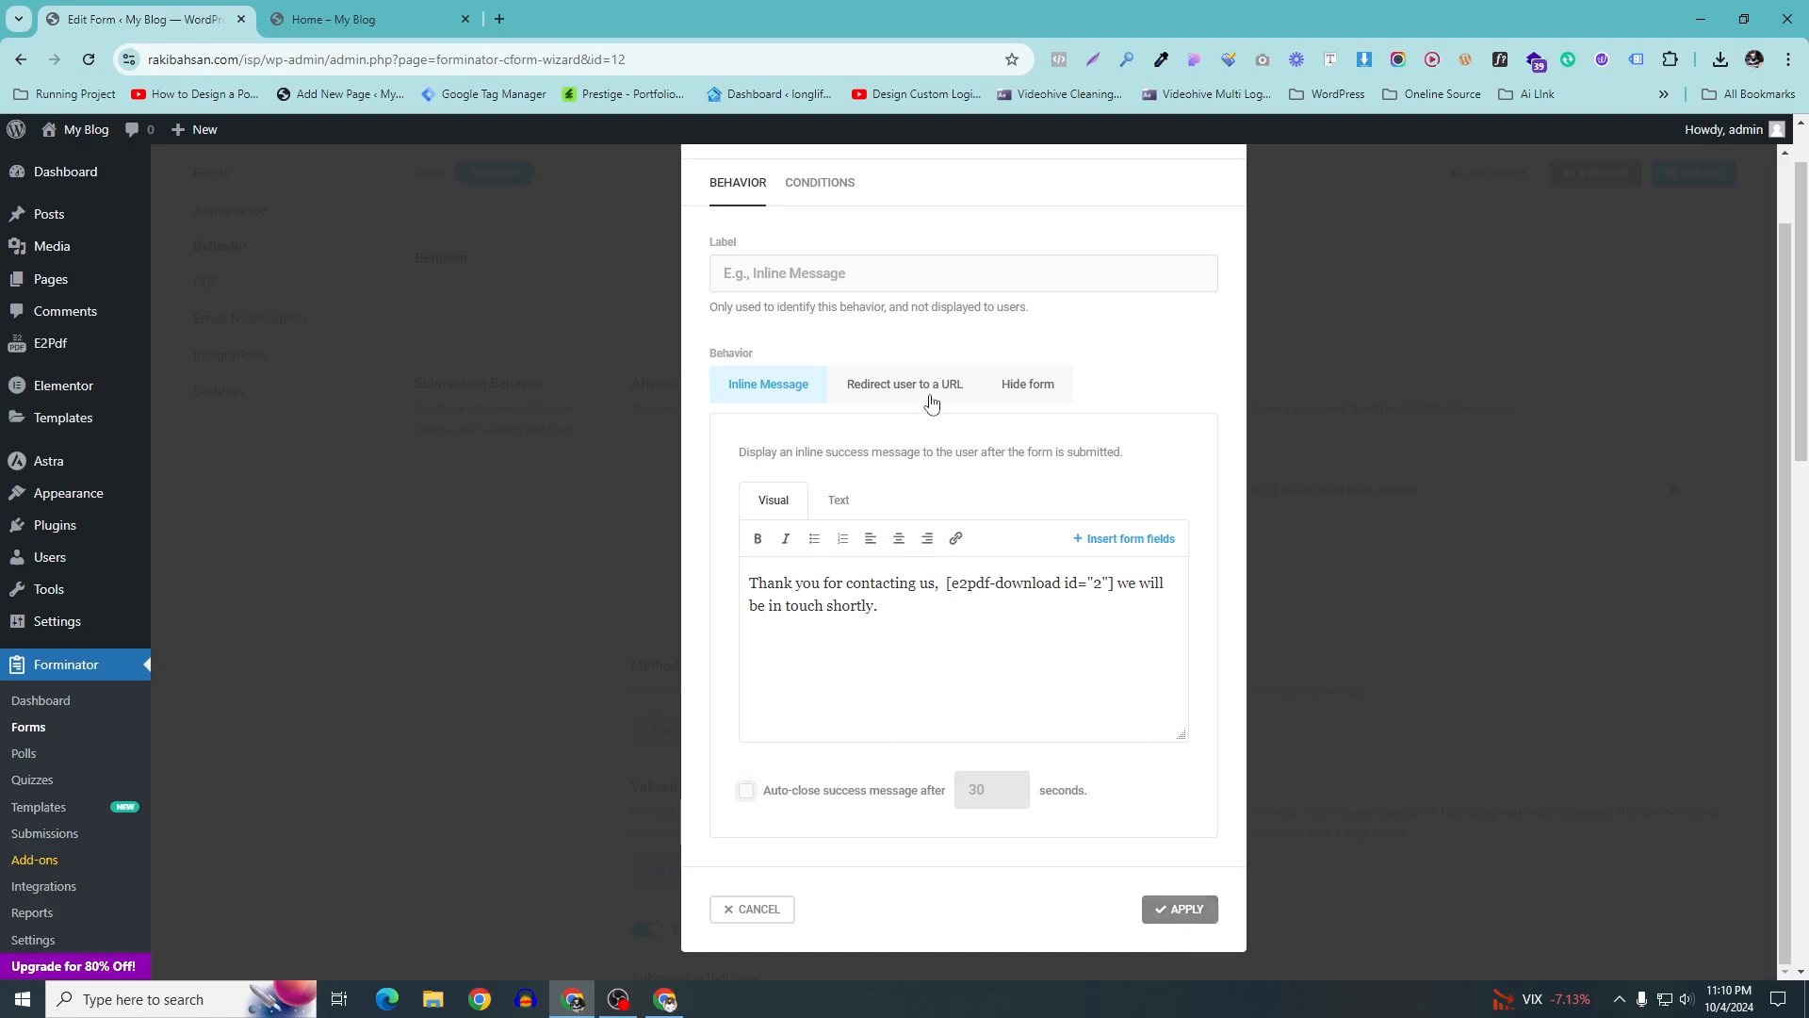
click(1194, 920)
click(1680, 271)
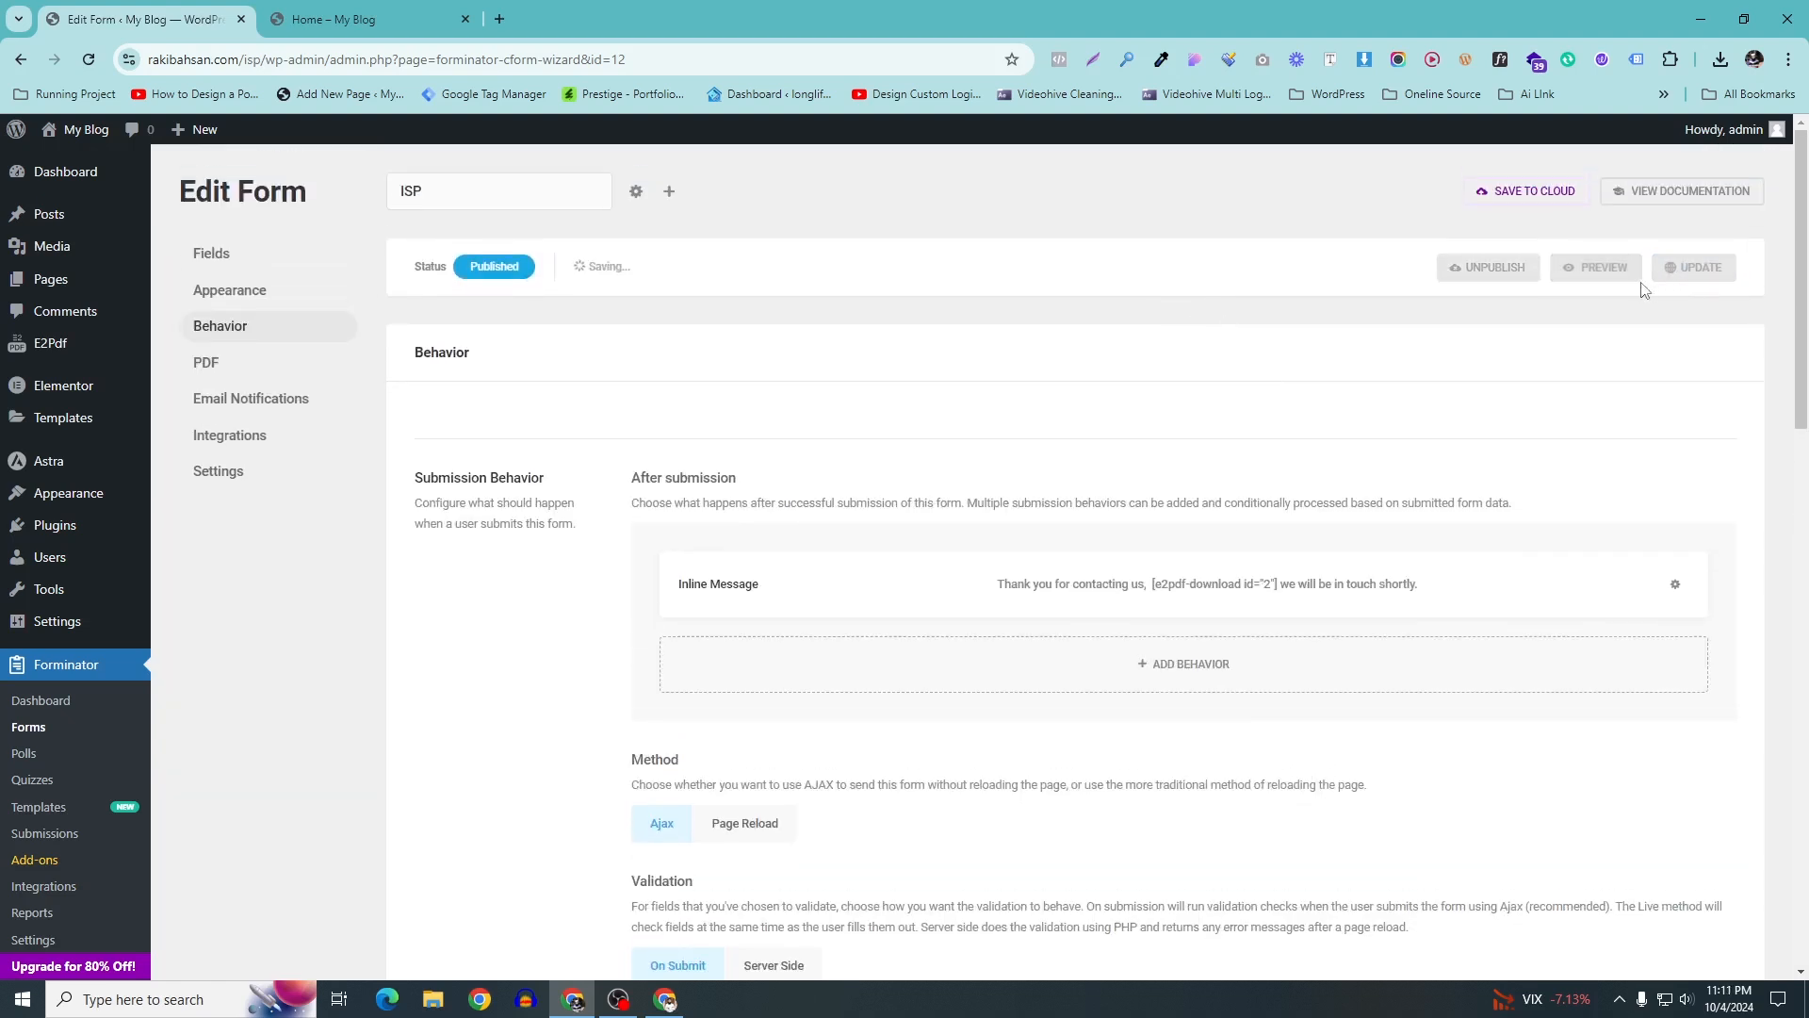
Copy the form page's address from the preview tab
click(325, 19)
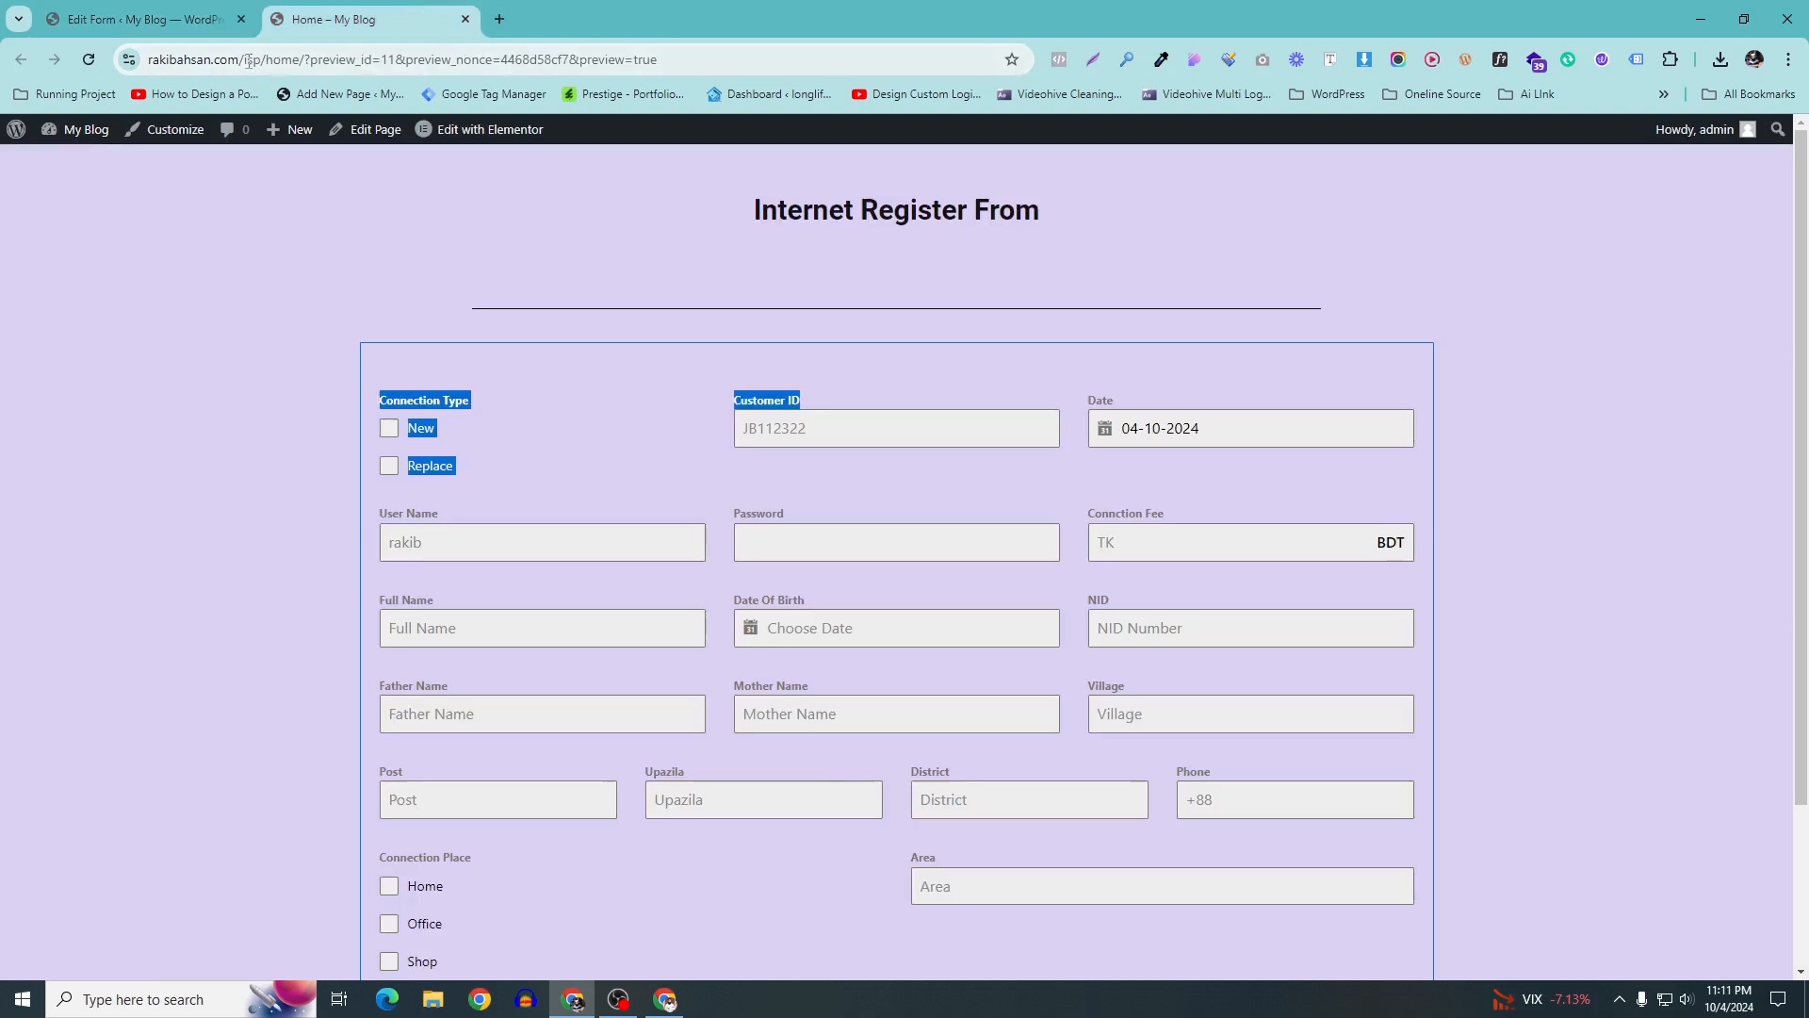
drag(268, 56, 143, 59)
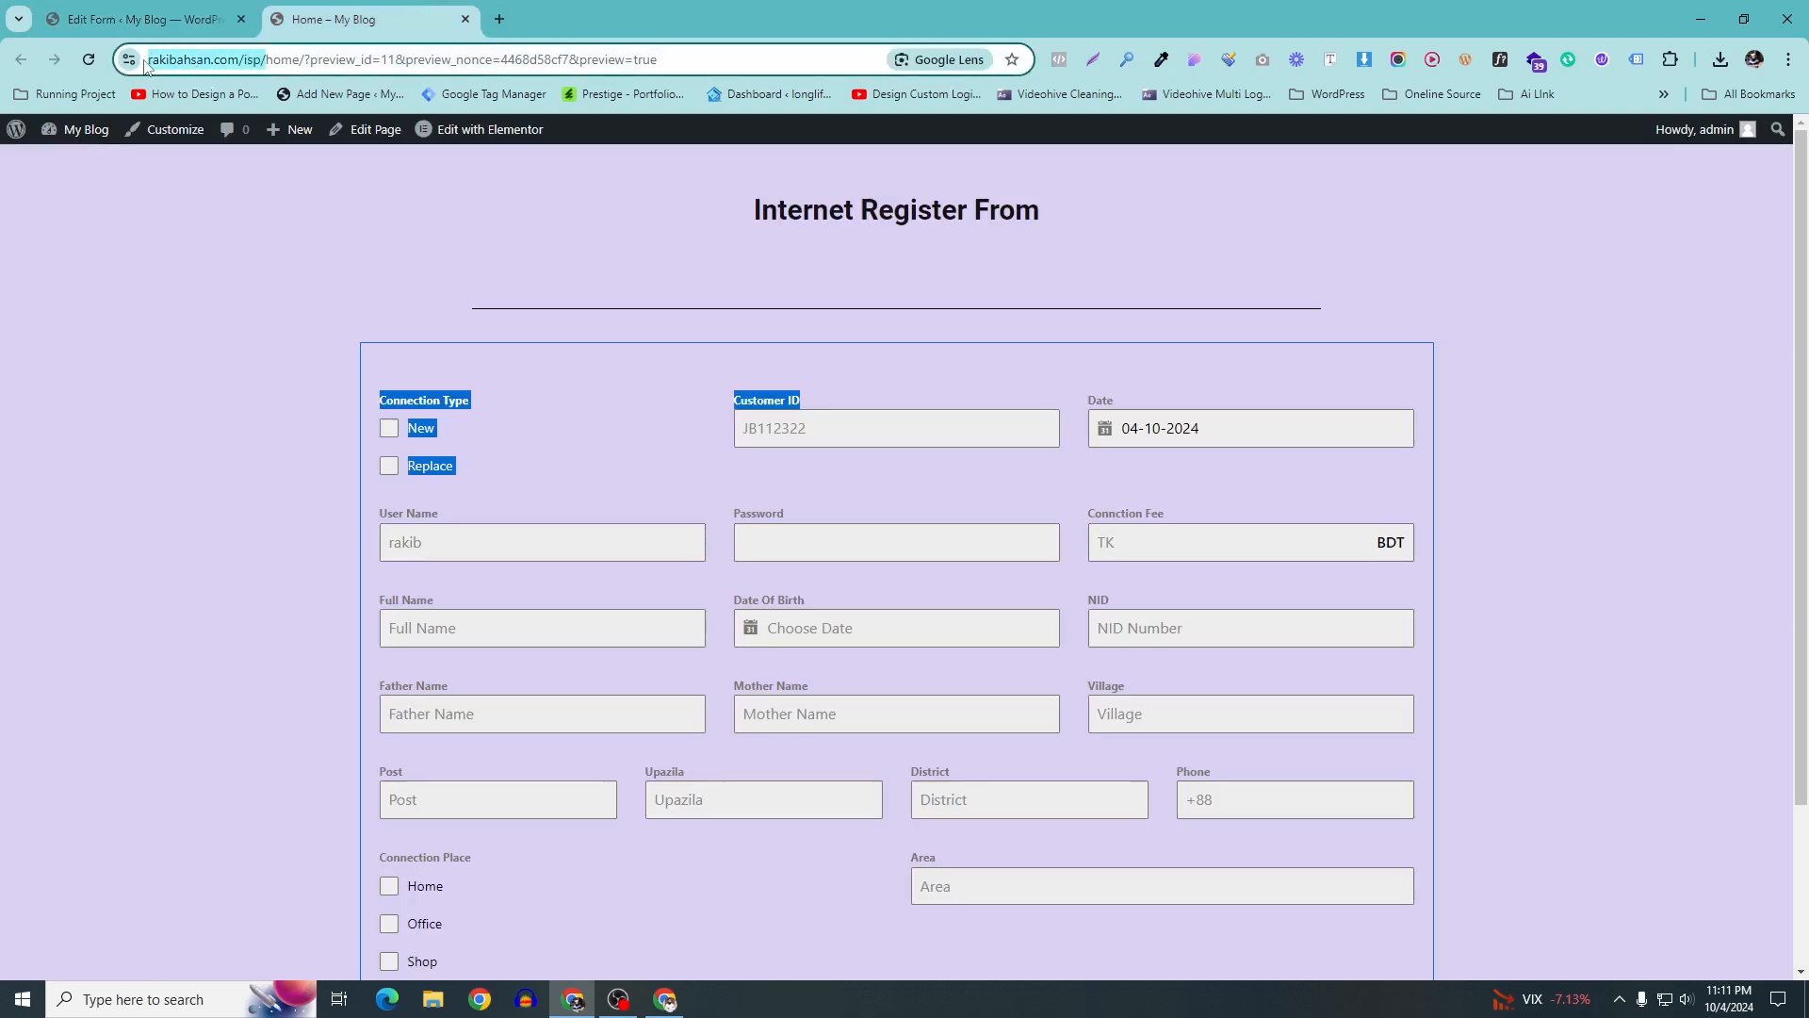
drag(348, 60, 143, 59)
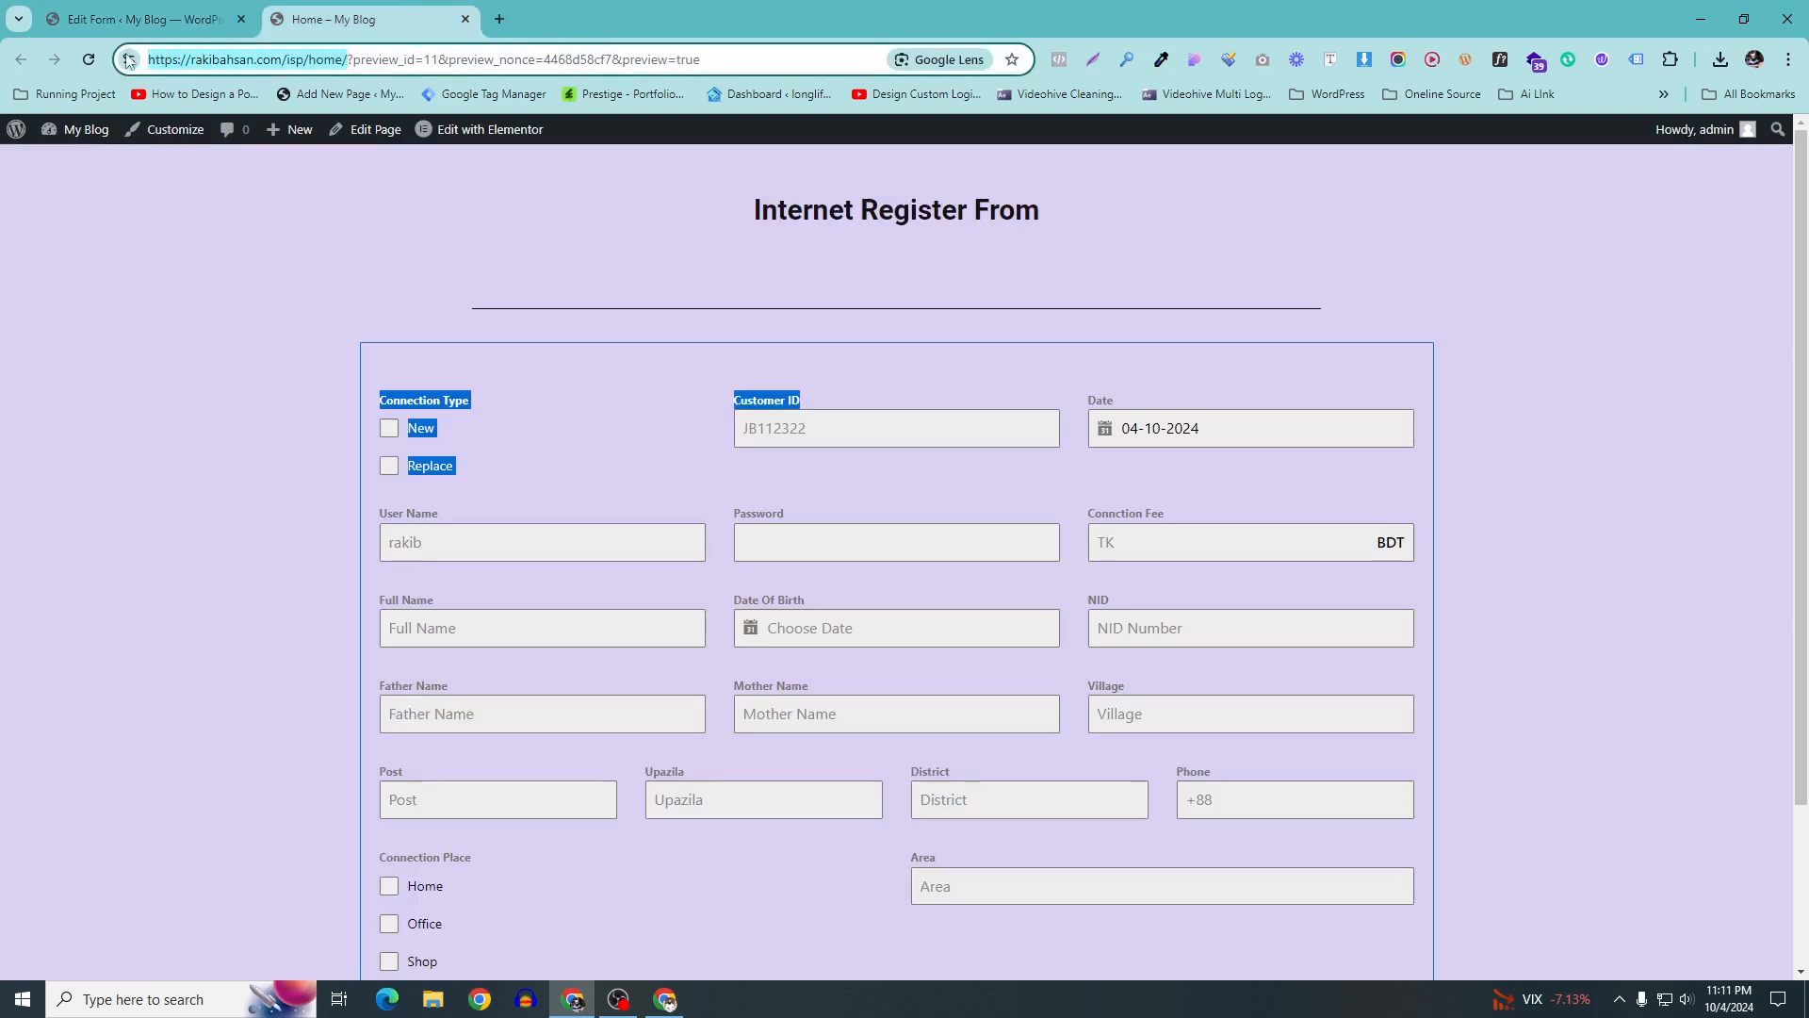
right_click(210, 62)
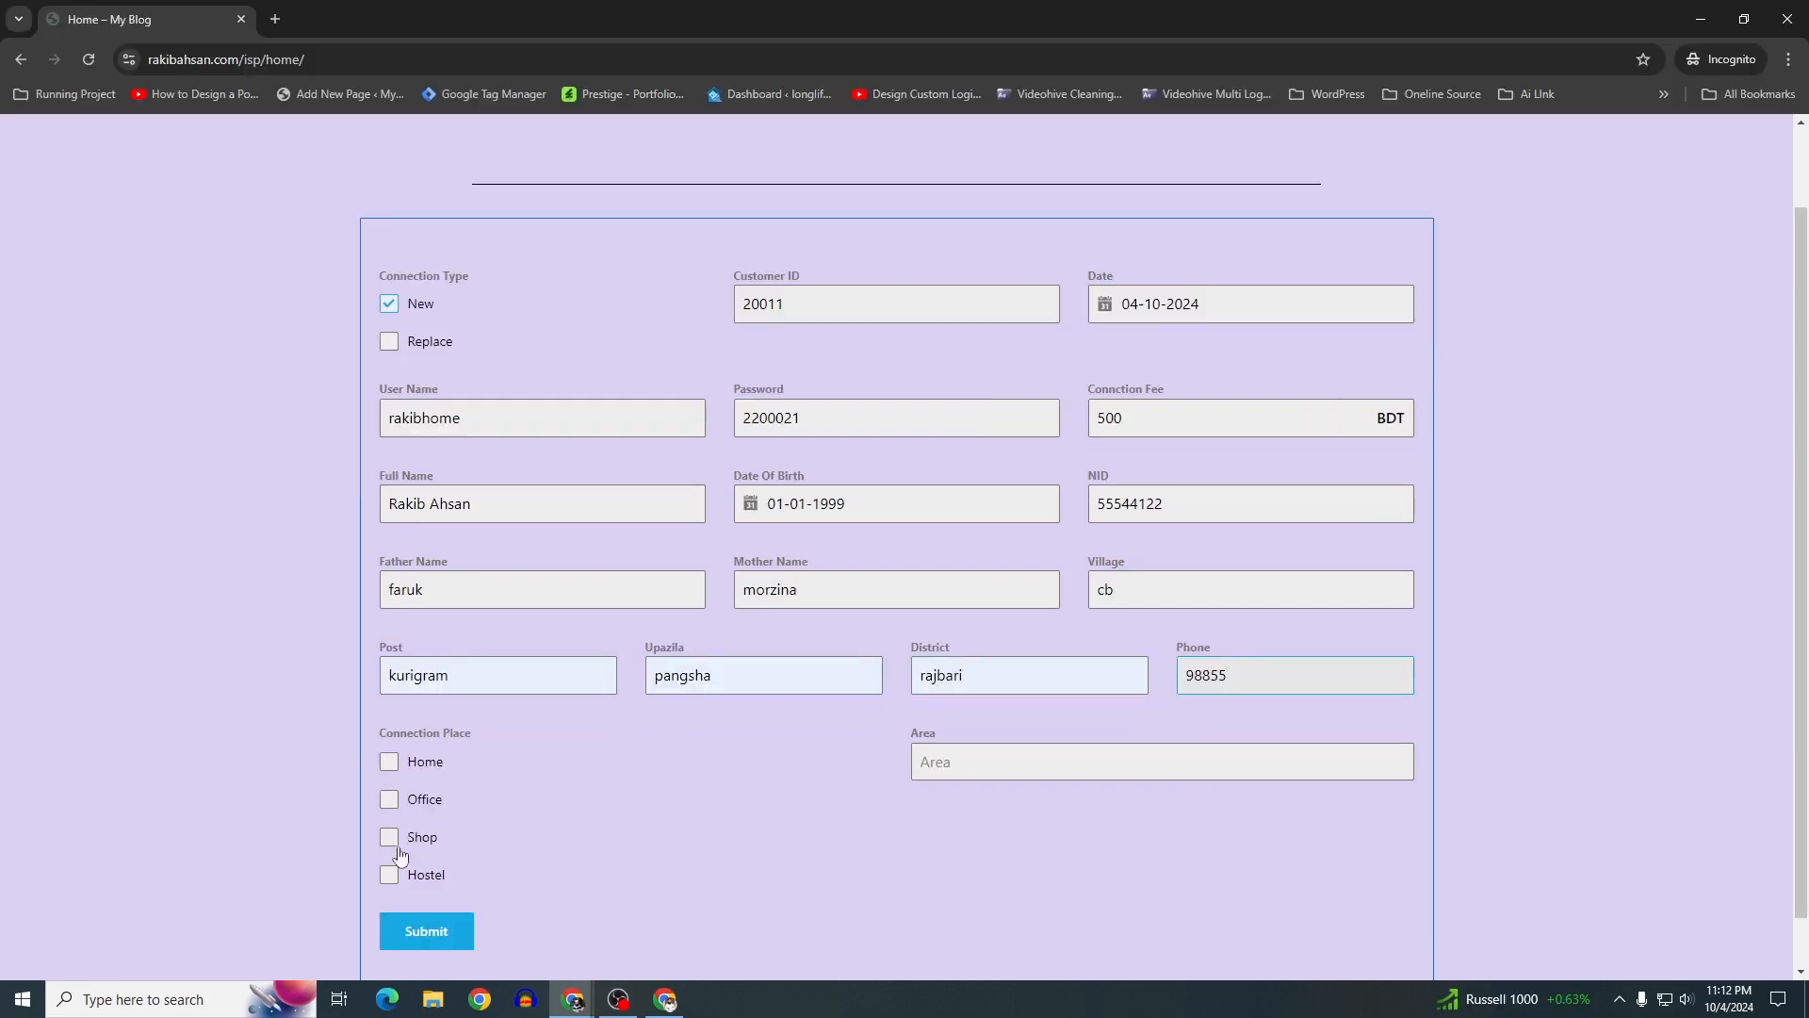
Choose Hostel as the connection place, set Area to dhaka, and submit the form
click(390, 874)
click(1274, 761)
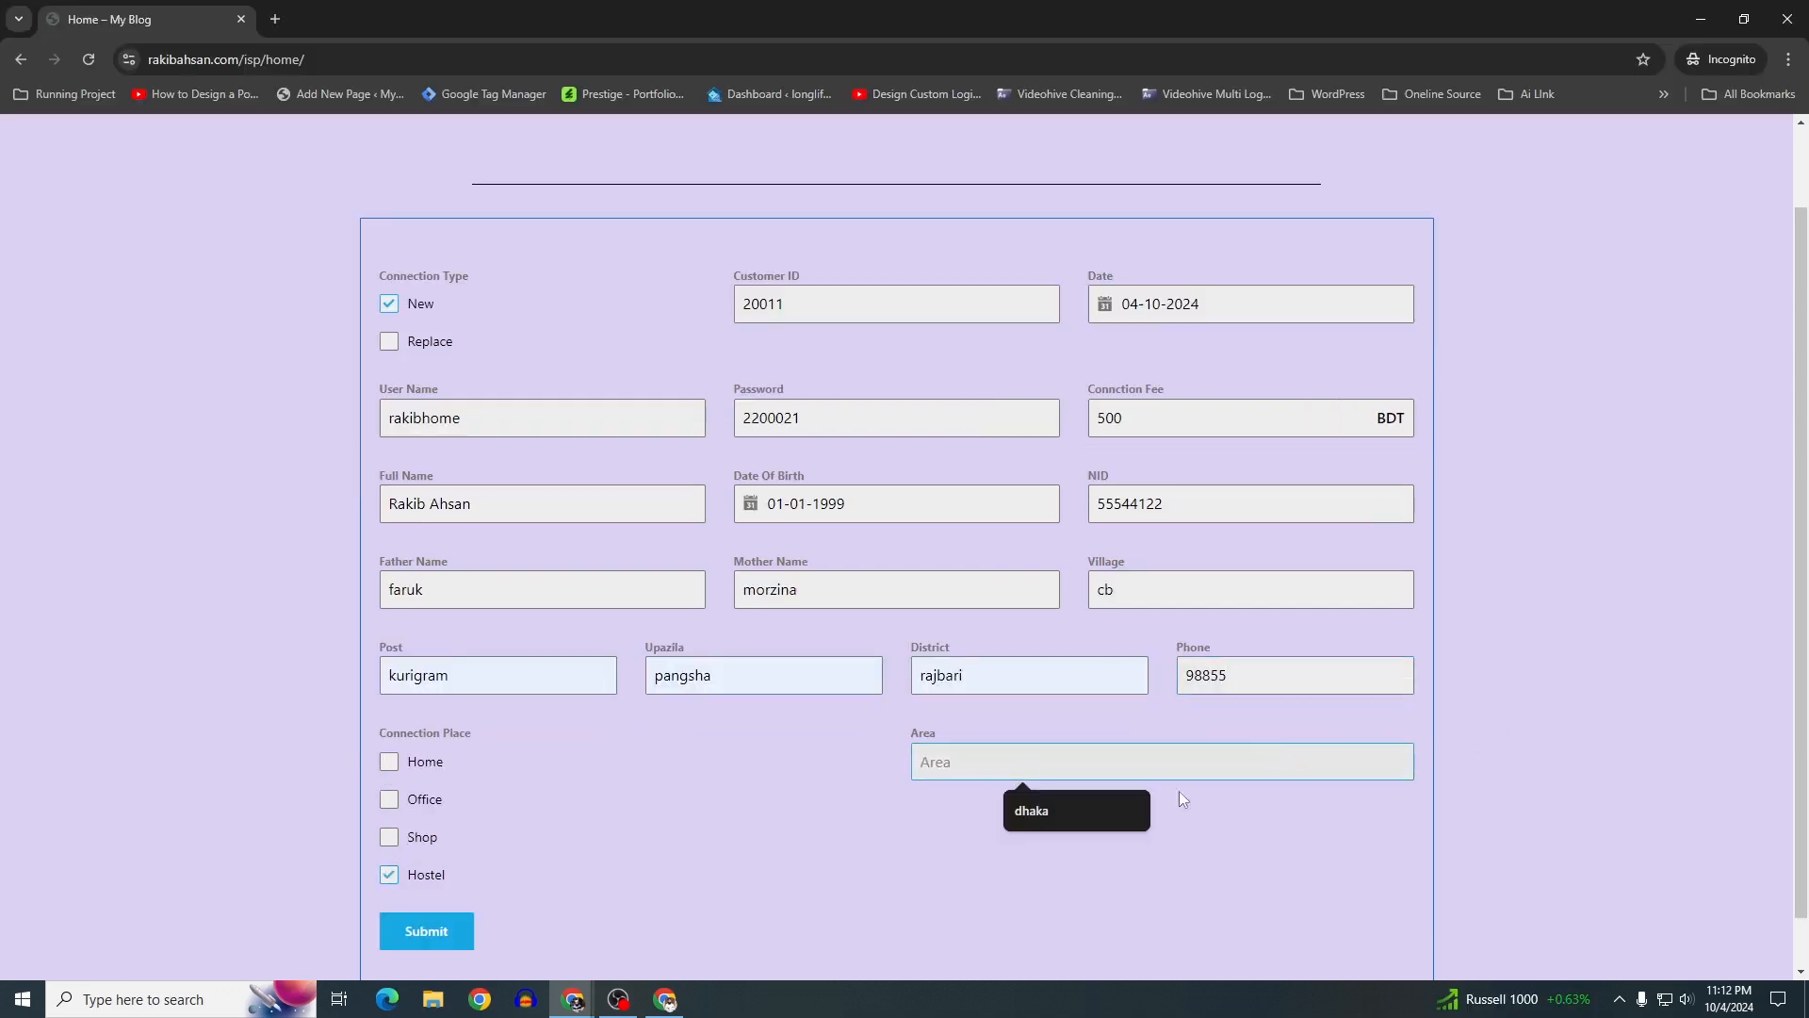
click(1078, 811)
scroll(427, 773, down, 1)
click(391, 881)
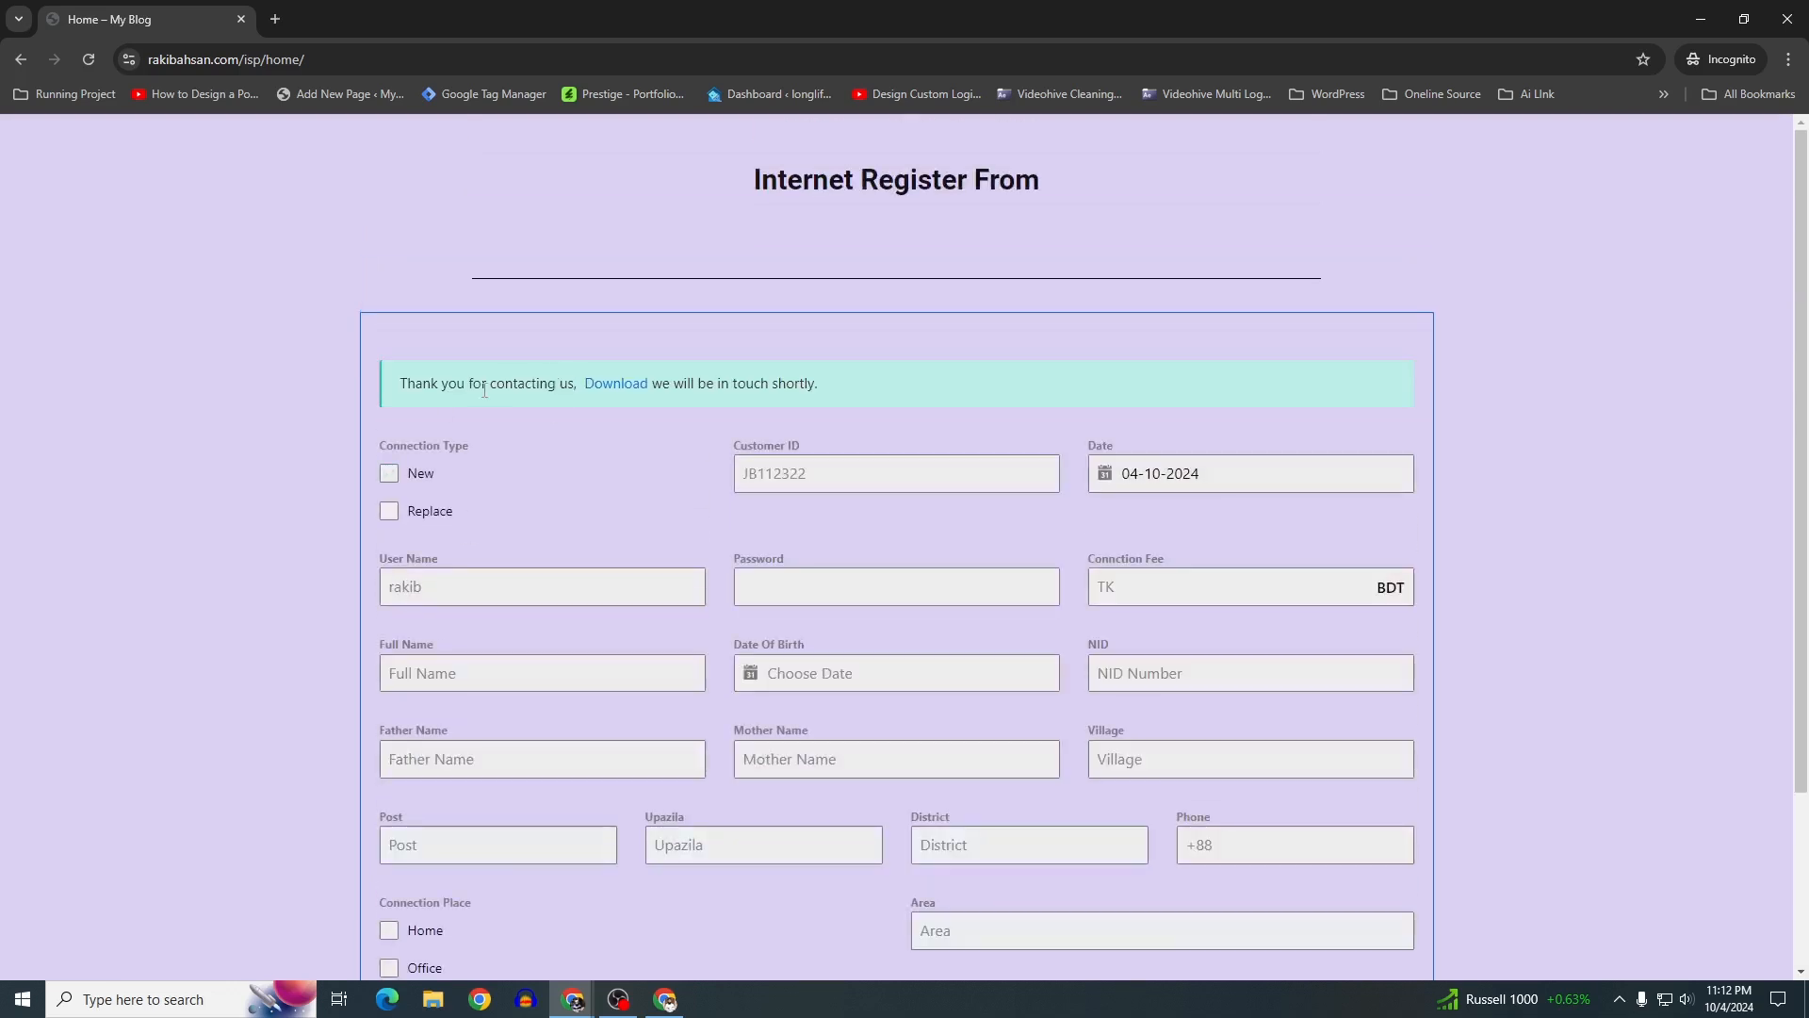
Download the filled PDF from the thank-you message and open 2.pdf
drag(394, 386, 647, 386)
click(1076, 375)
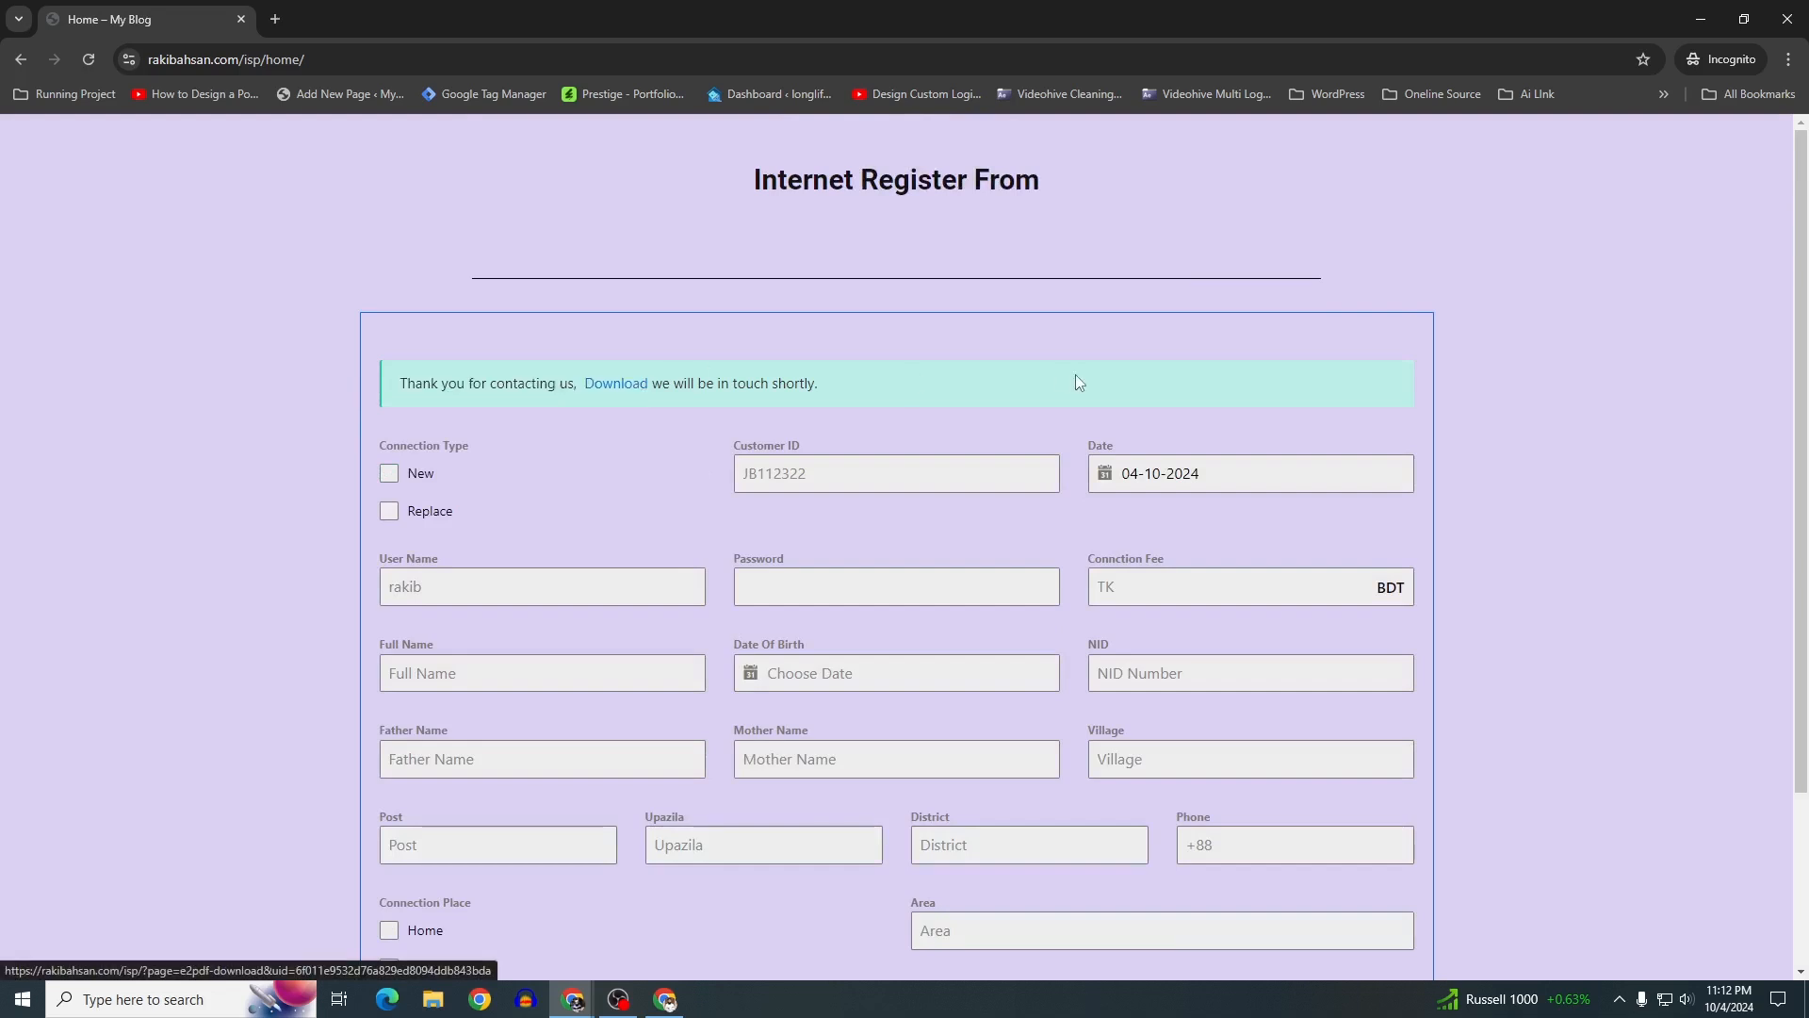
click(600, 386)
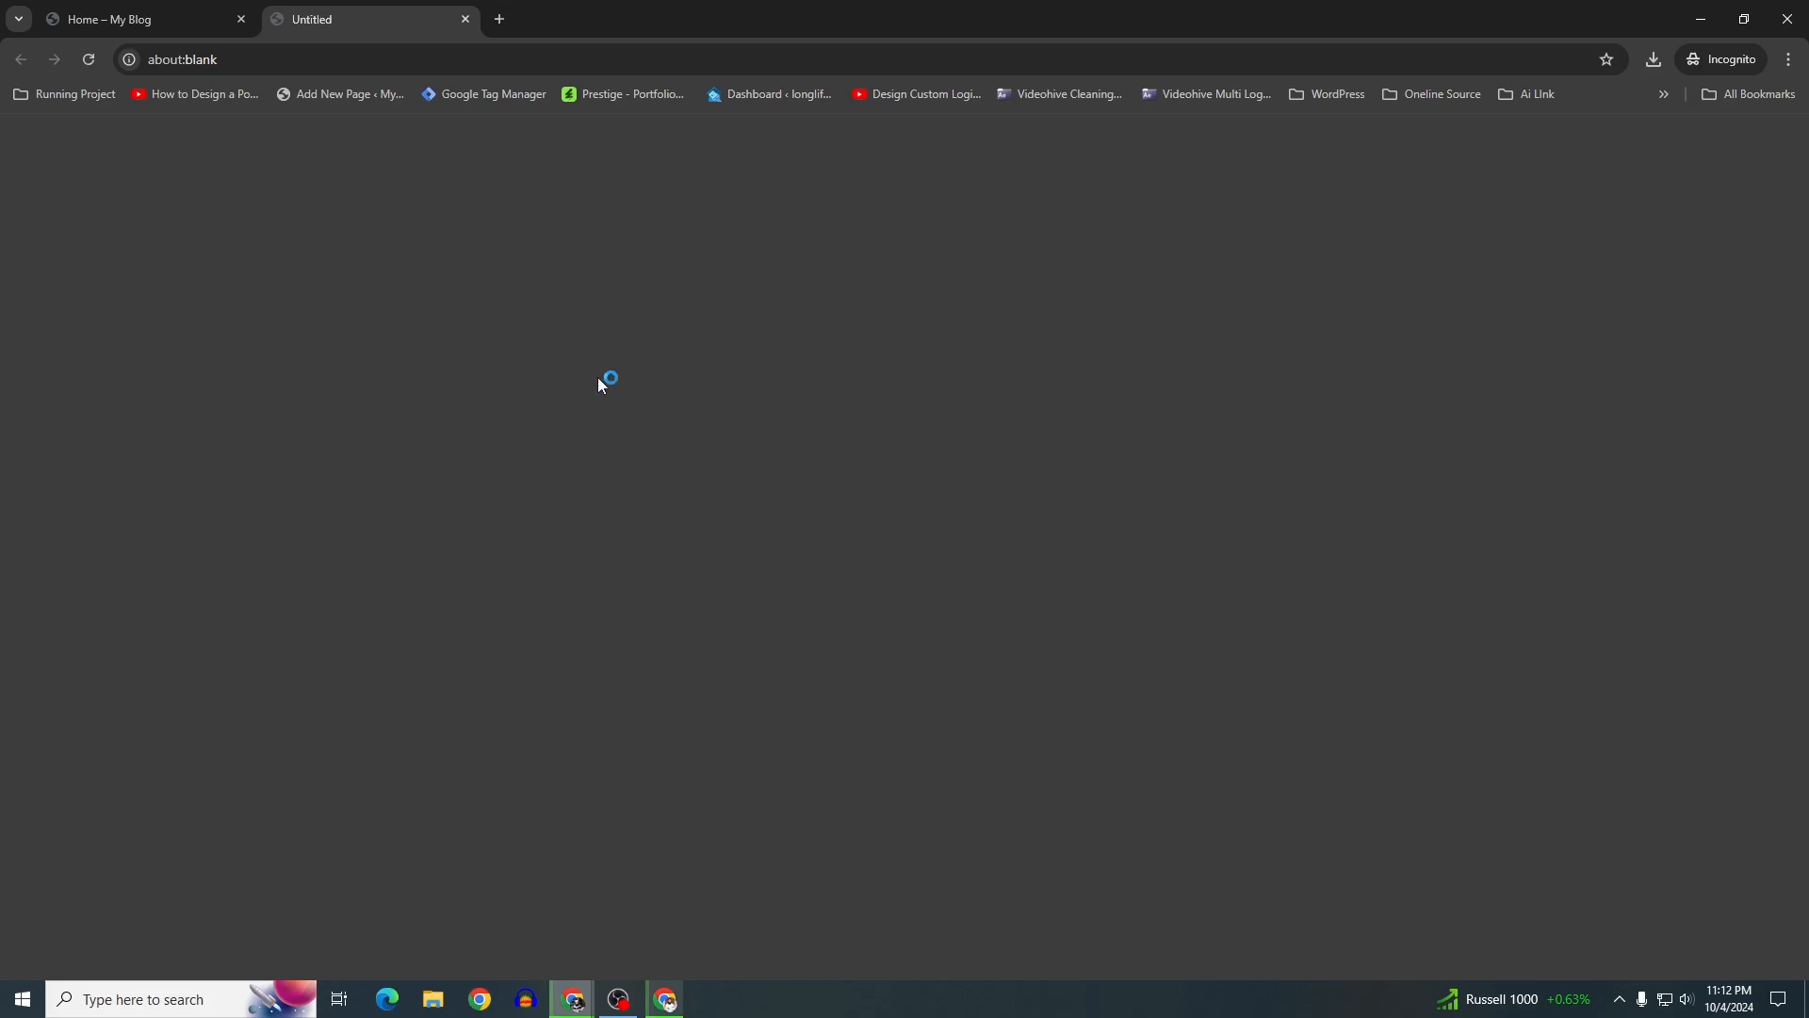
click(956, 528)
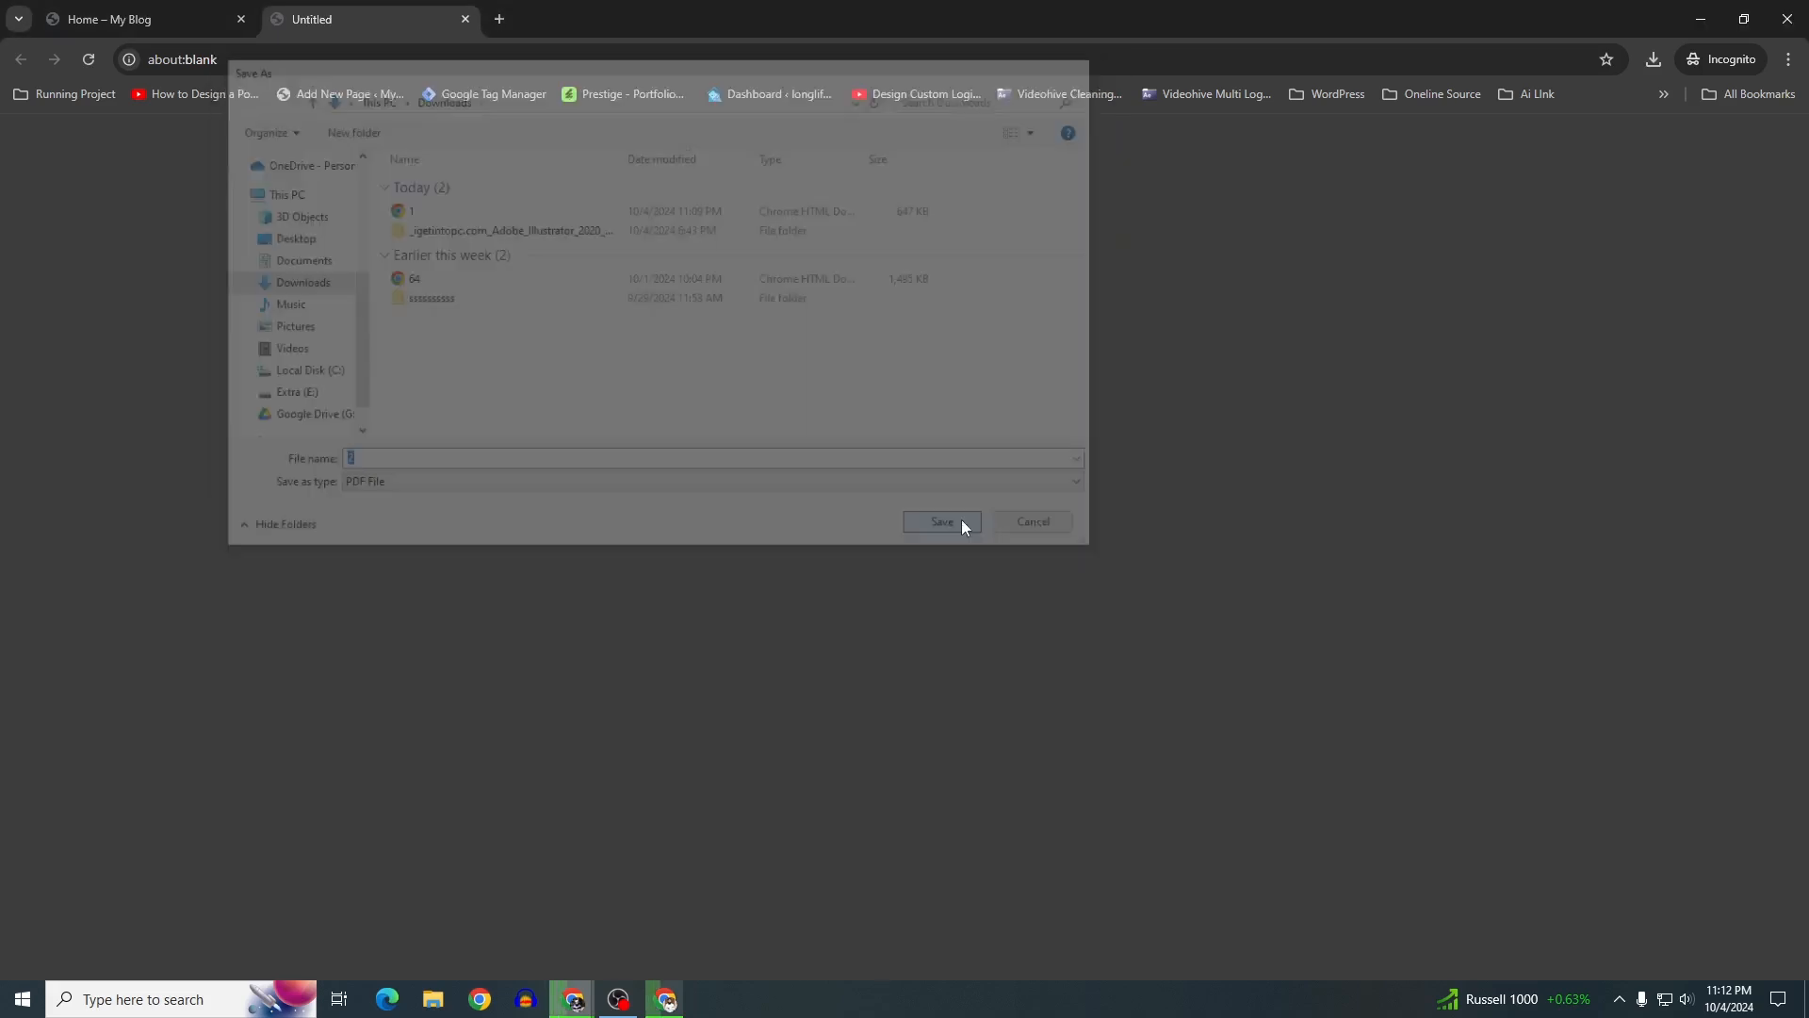
click(1656, 55)
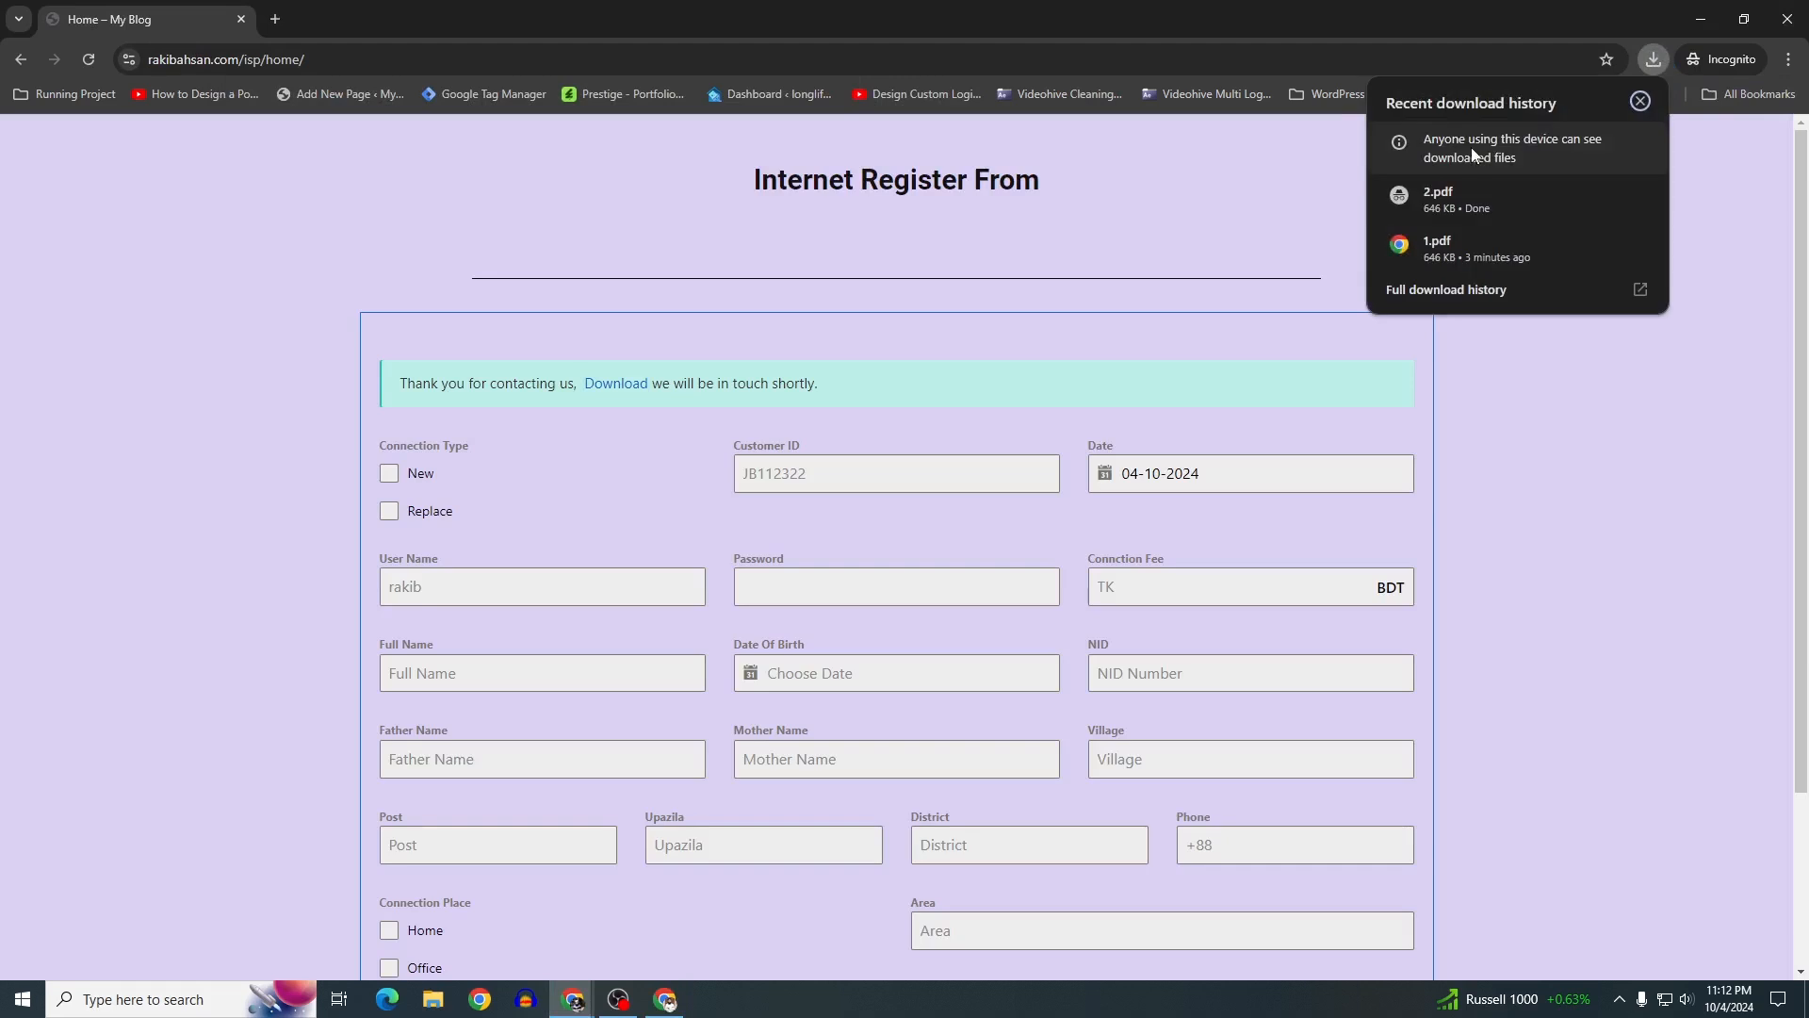
click(1453, 213)
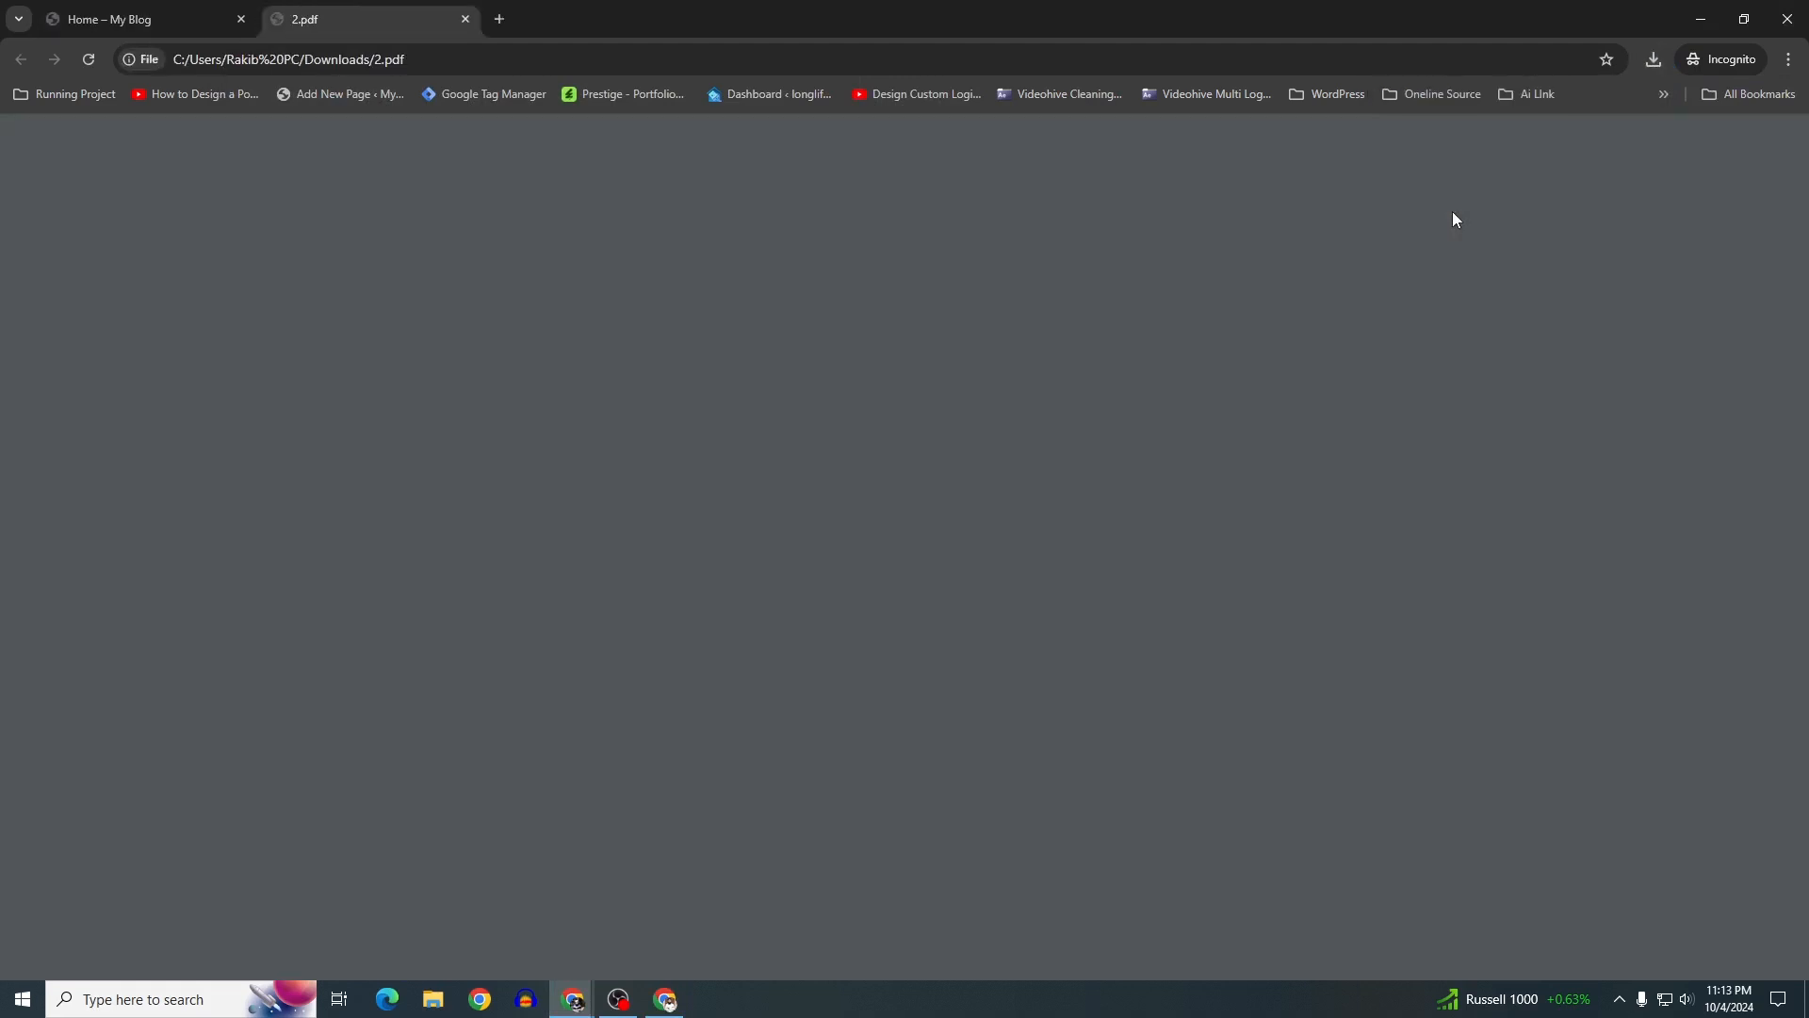
Review the customer details in 2.pdf and close it to return to the form page
scroll(997, 387, down, 3)
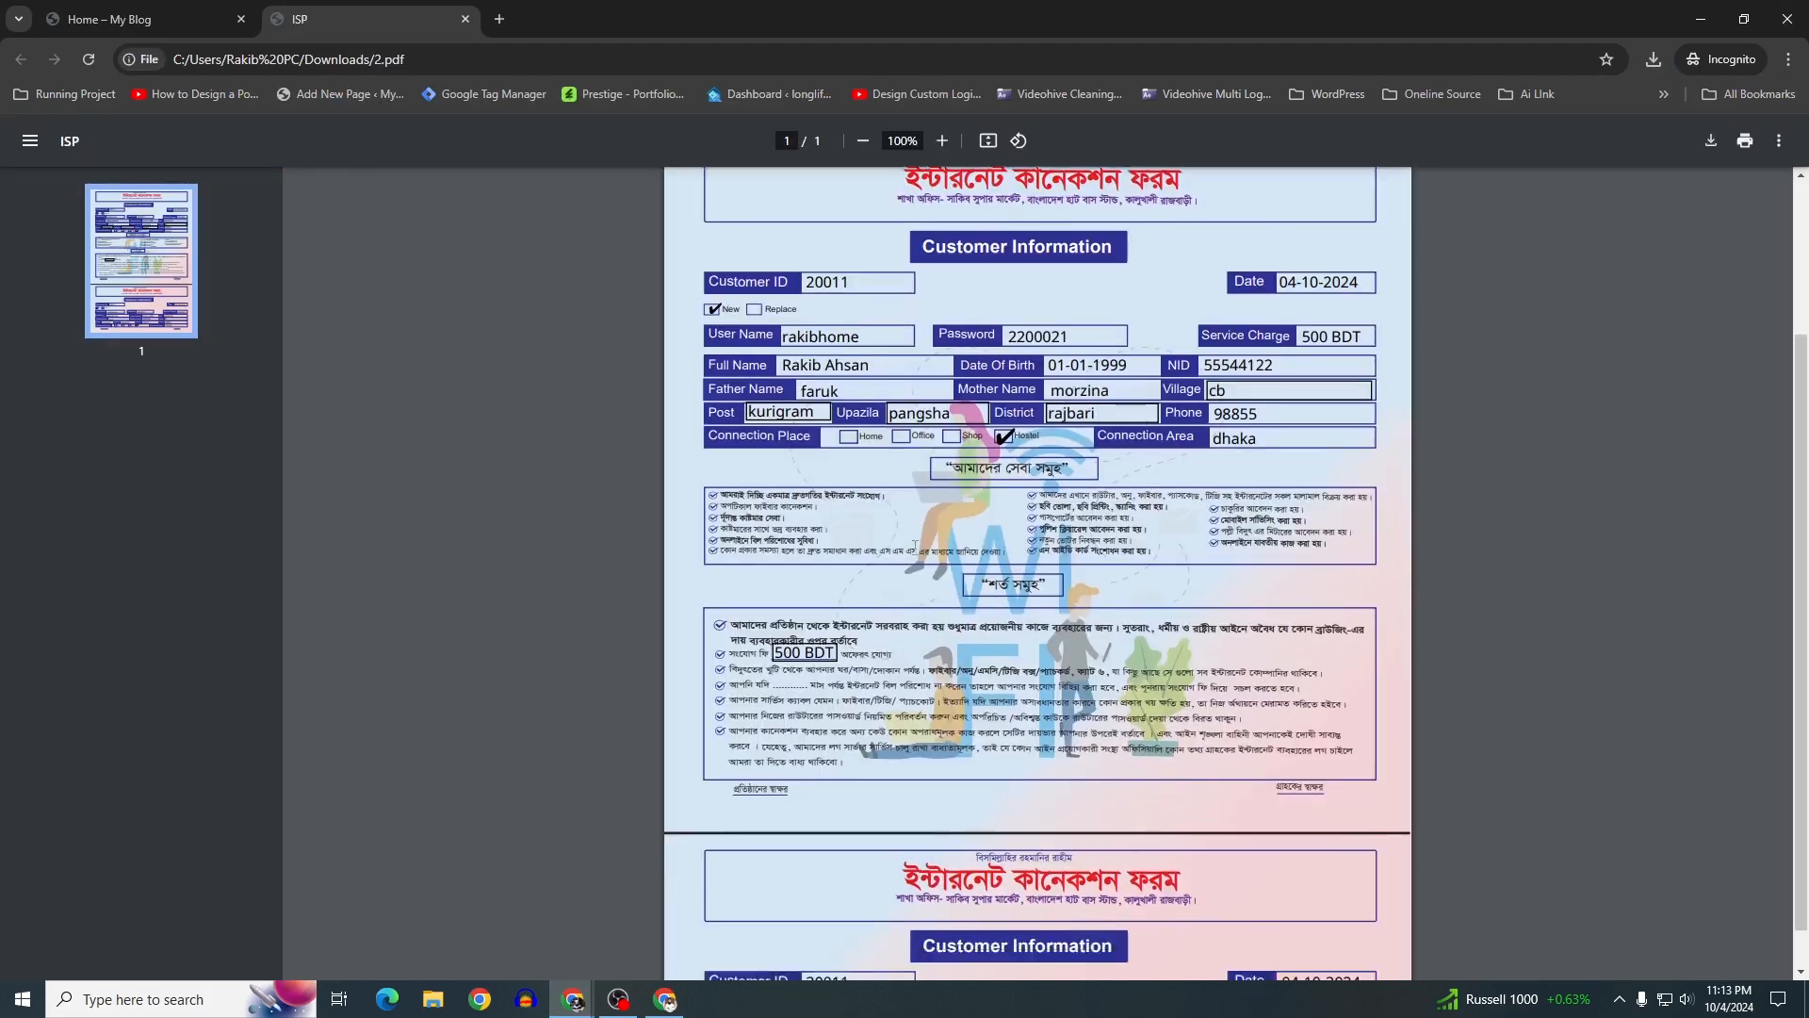
scroll(998, 387, up, 1)
scroll(938, 551, up, 2)
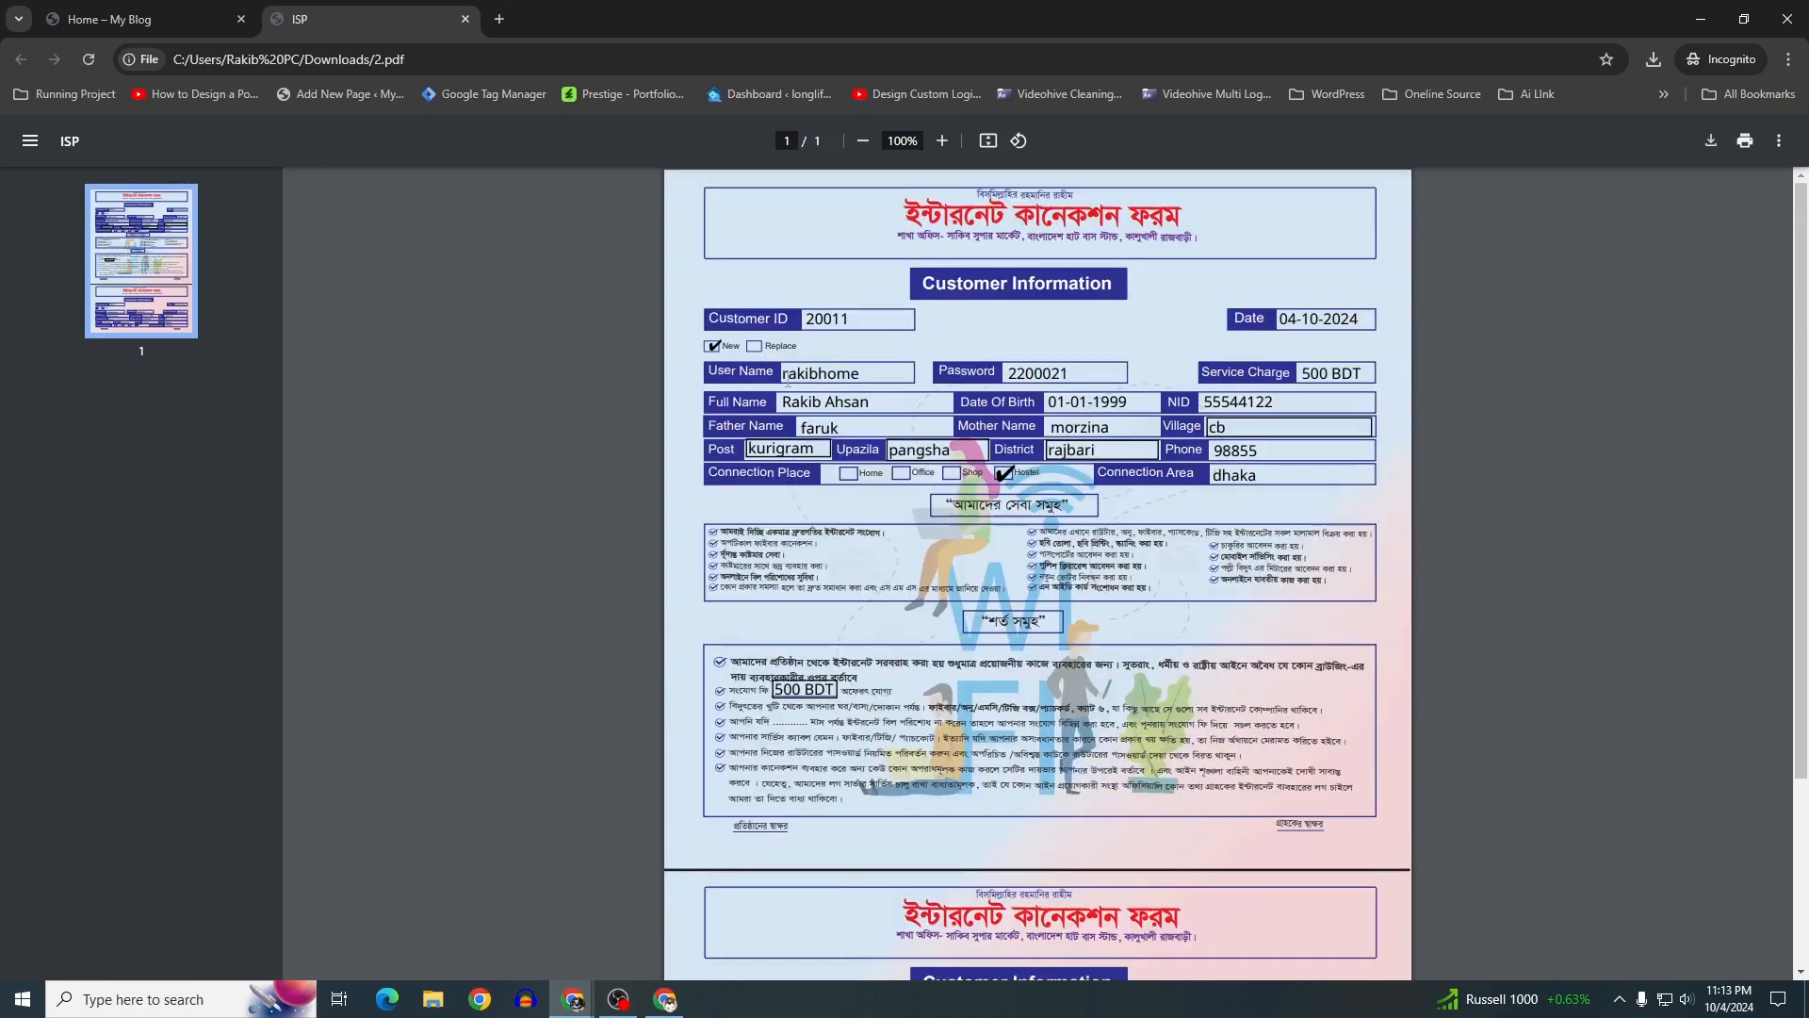
click(464, 18)
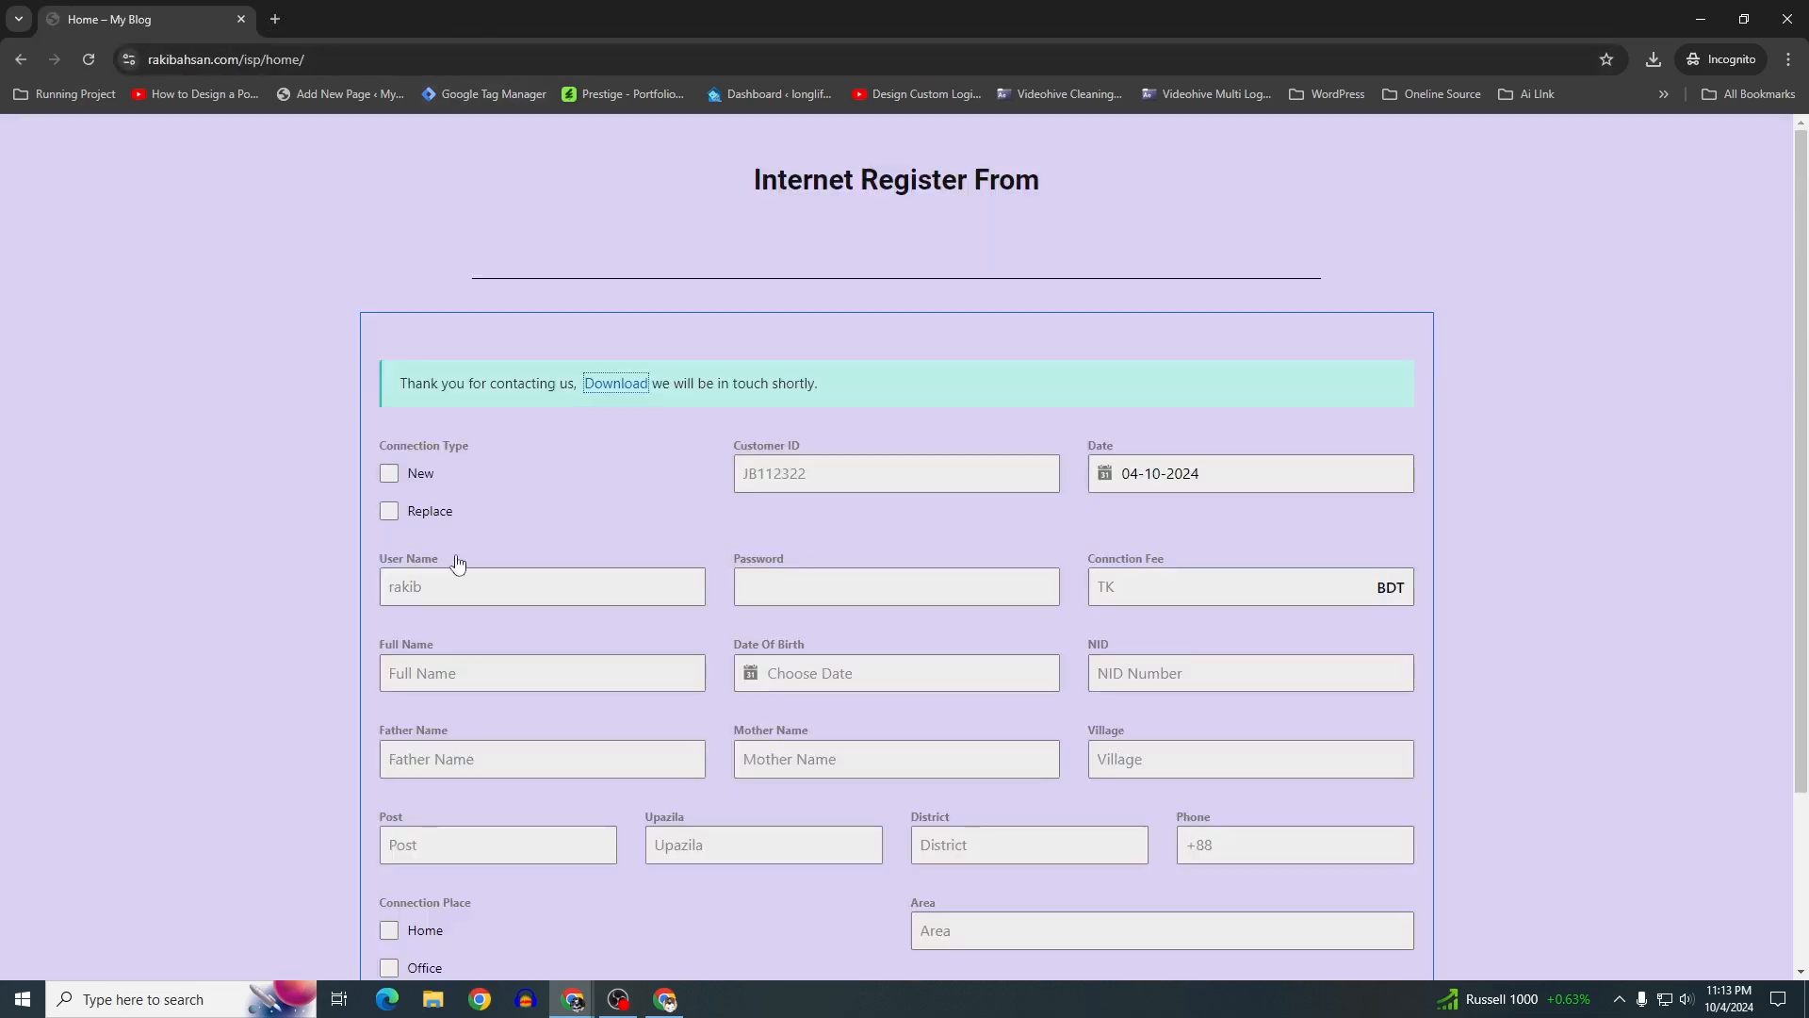
scroll(456, 560, down, 2)
scroll(415, 566, up, 2)
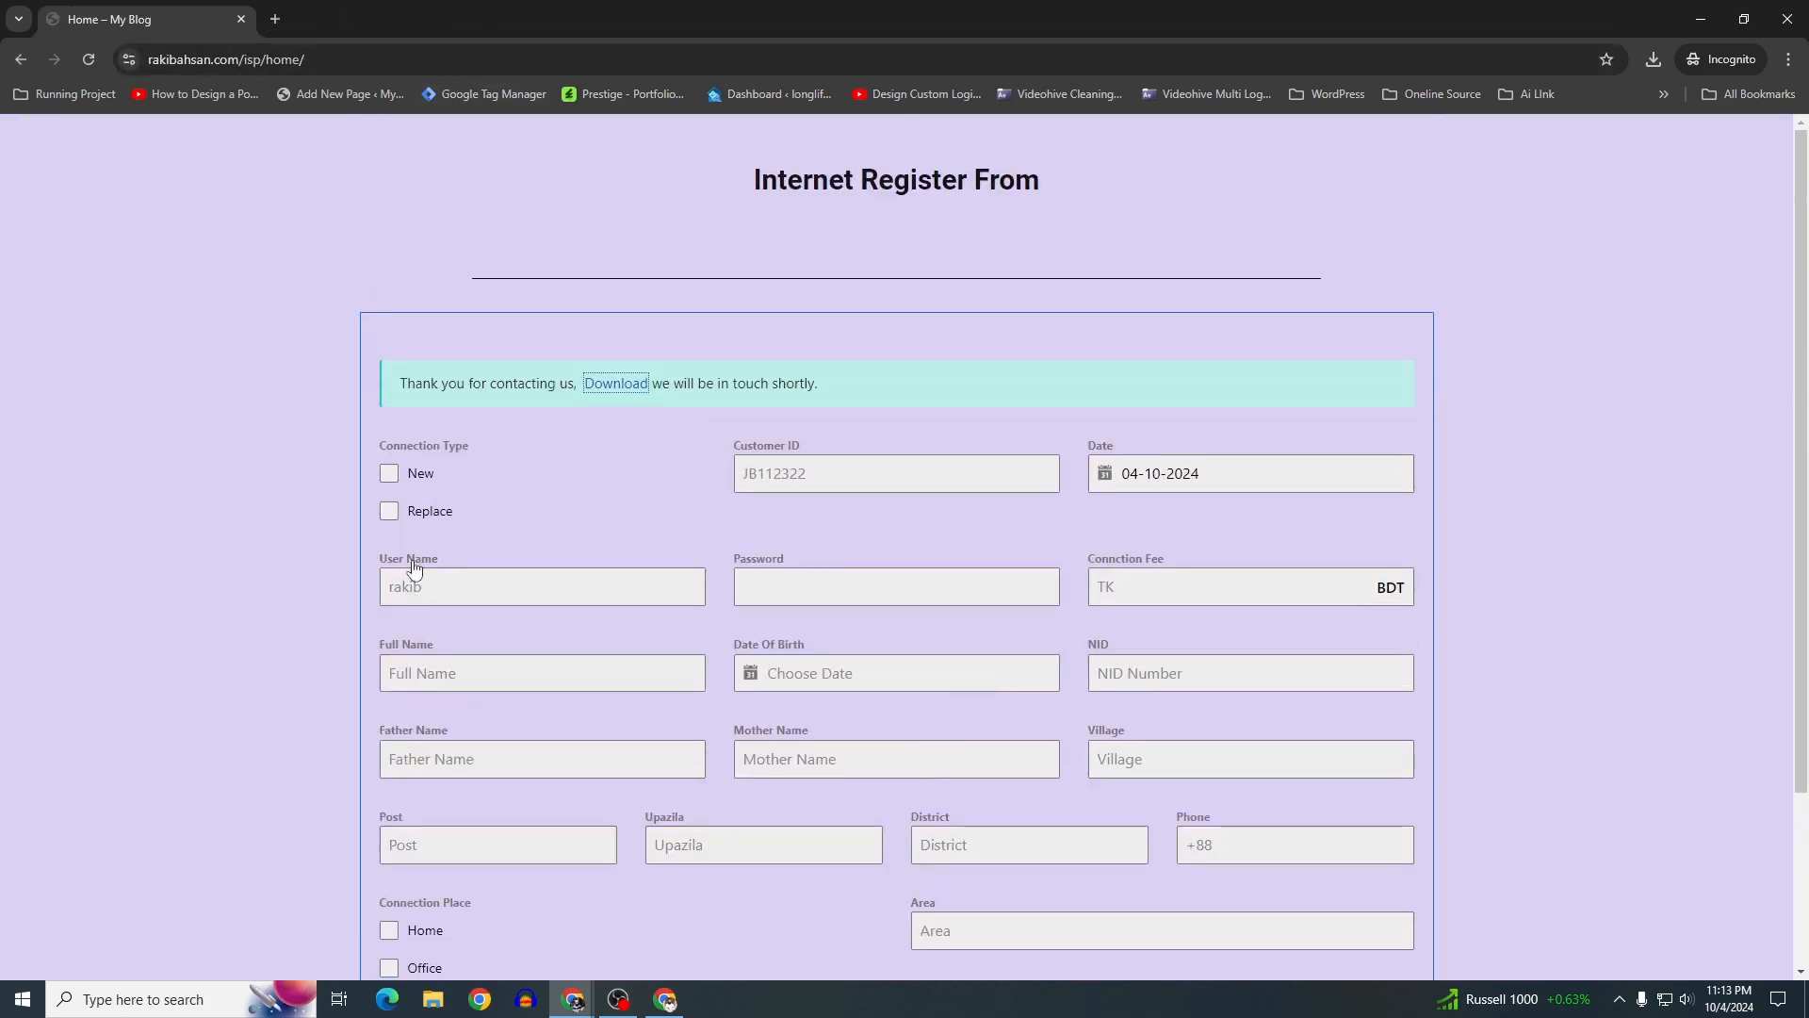